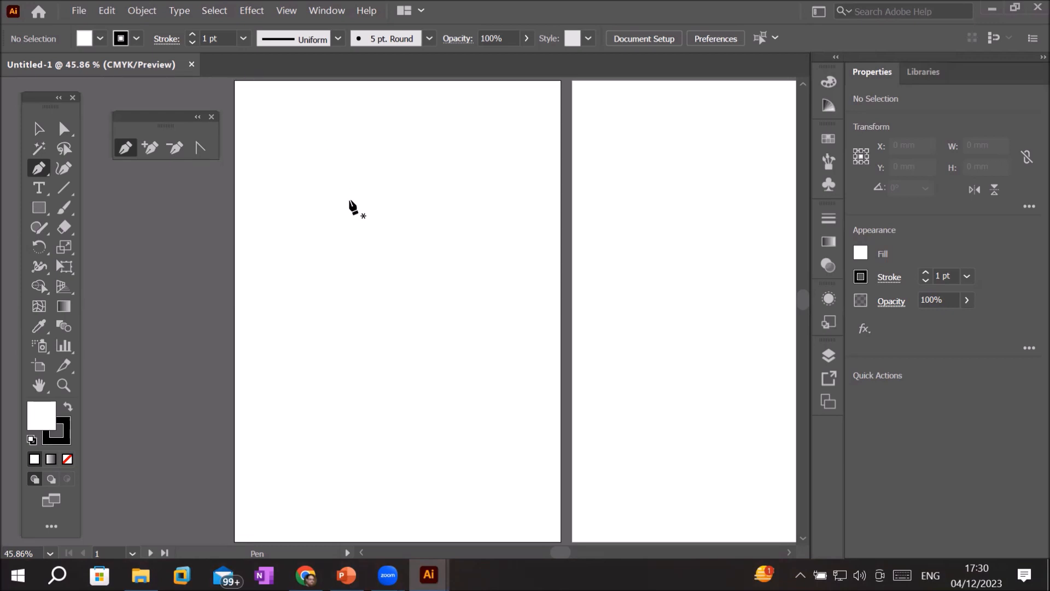
# Step: Draw a closed upright rectangle about 106 × 119 mm on the first artboard with the Pen tool
pyautogui.click(350, 199)
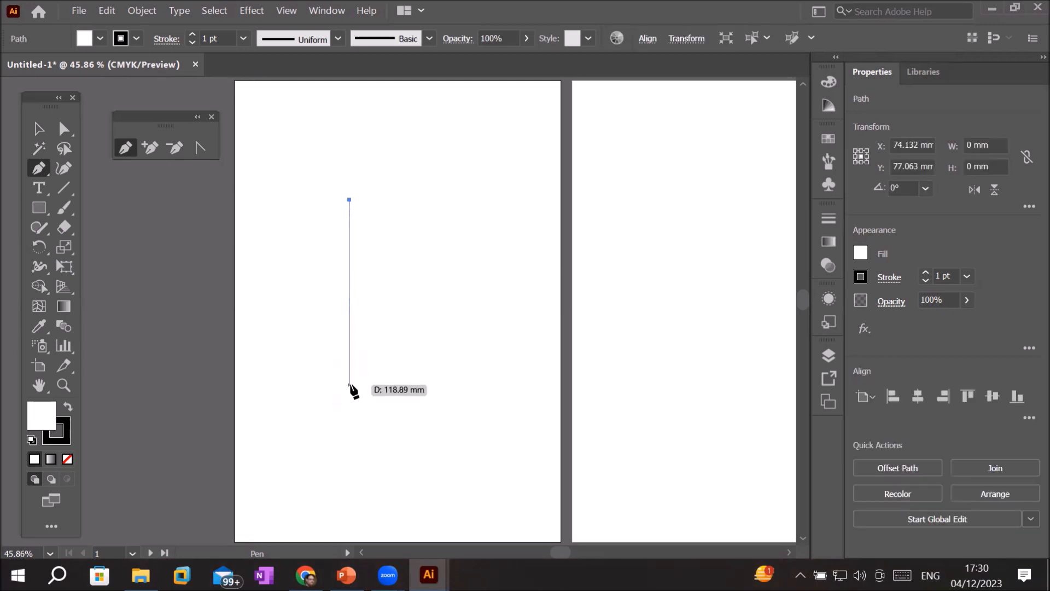
pyautogui.click(349, 385)
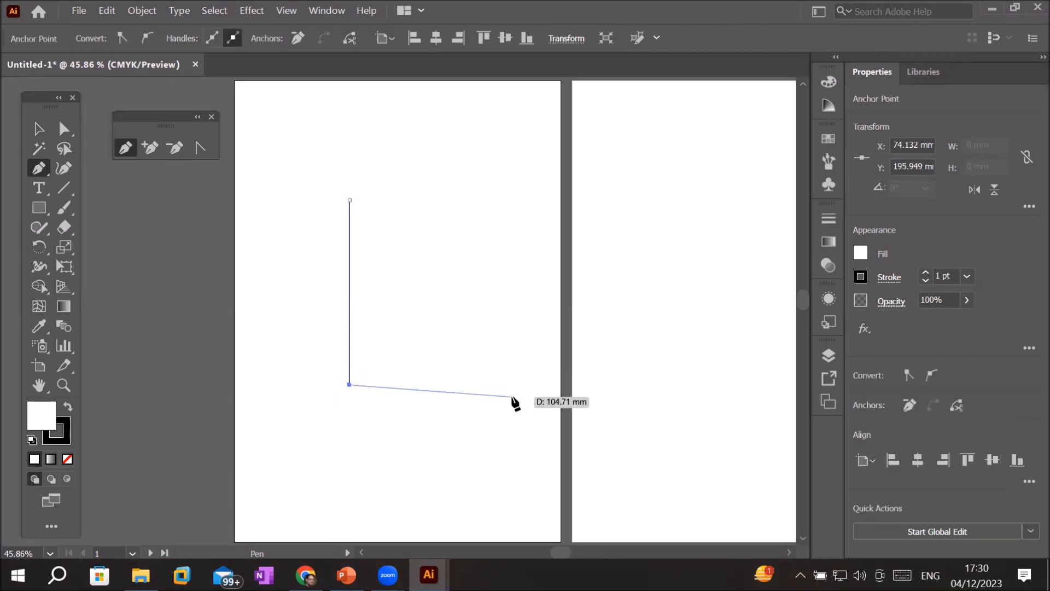
pyautogui.click(514, 384)
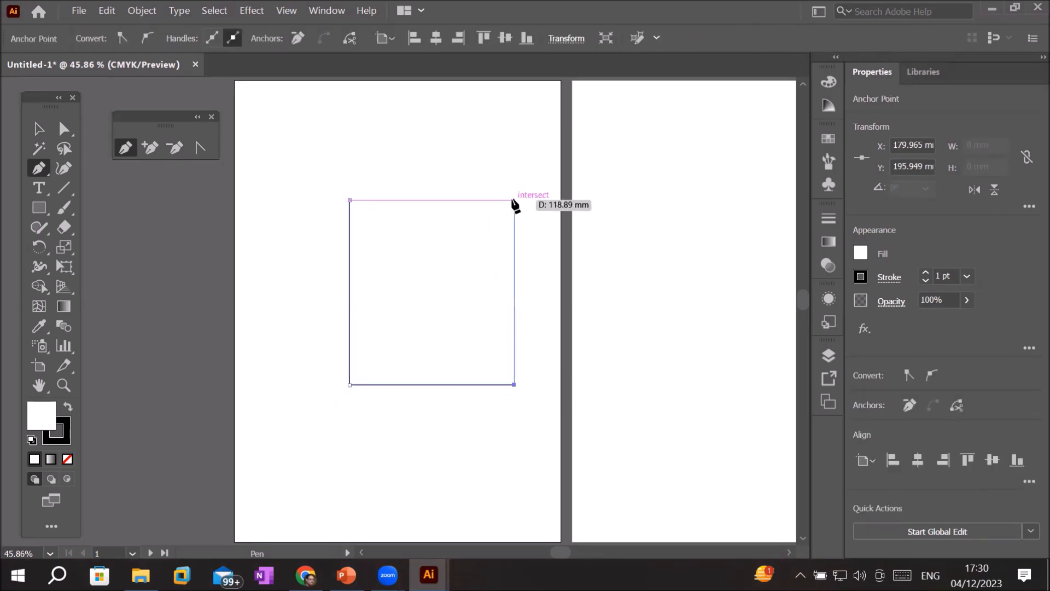
pyautogui.click(514, 200)
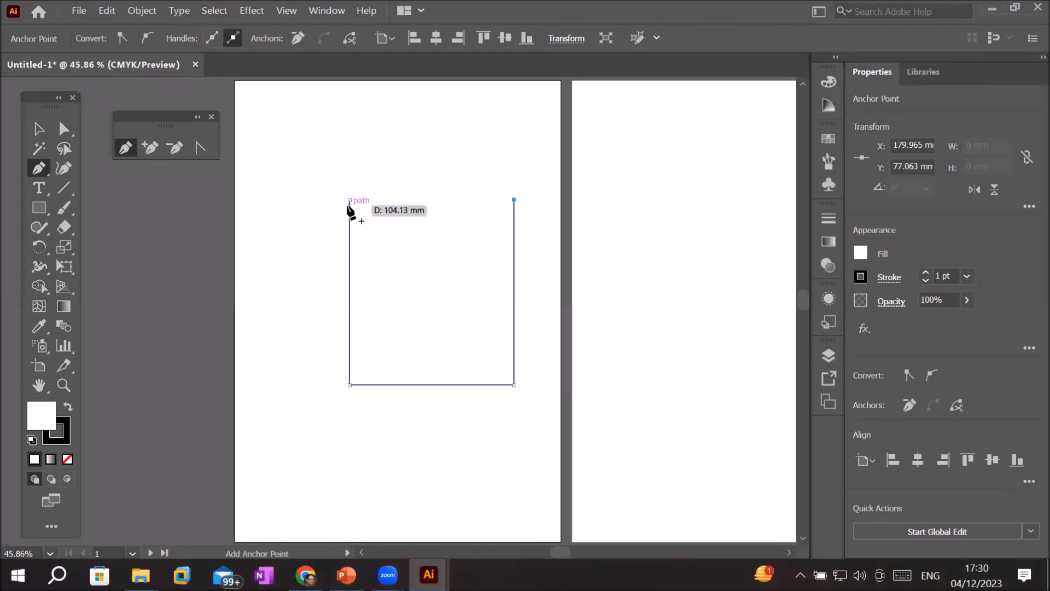
pyautogui.click(348, 200)
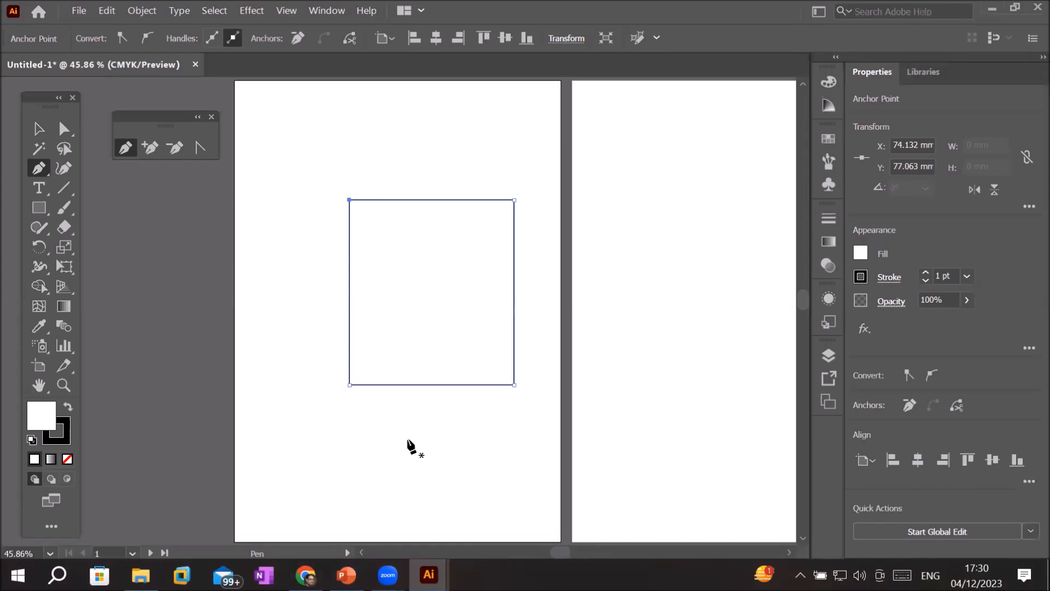
# Step: Draw a closed four-sided diamond about 92 × 97 mm on the second artboard with the Pen tool
pyautogui.click(709, 207)
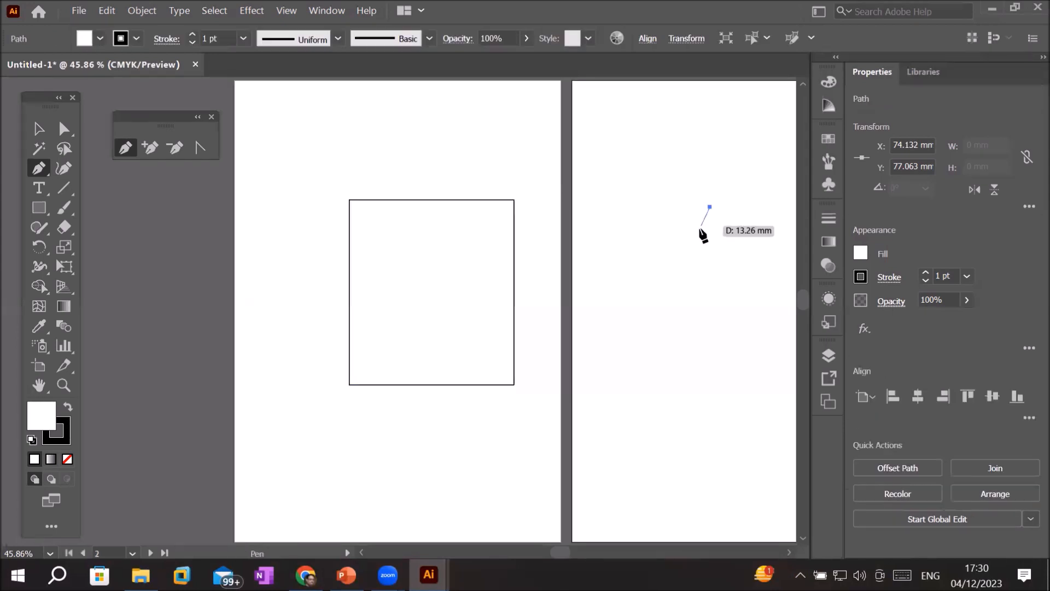
pyautogui.click(642, 281)
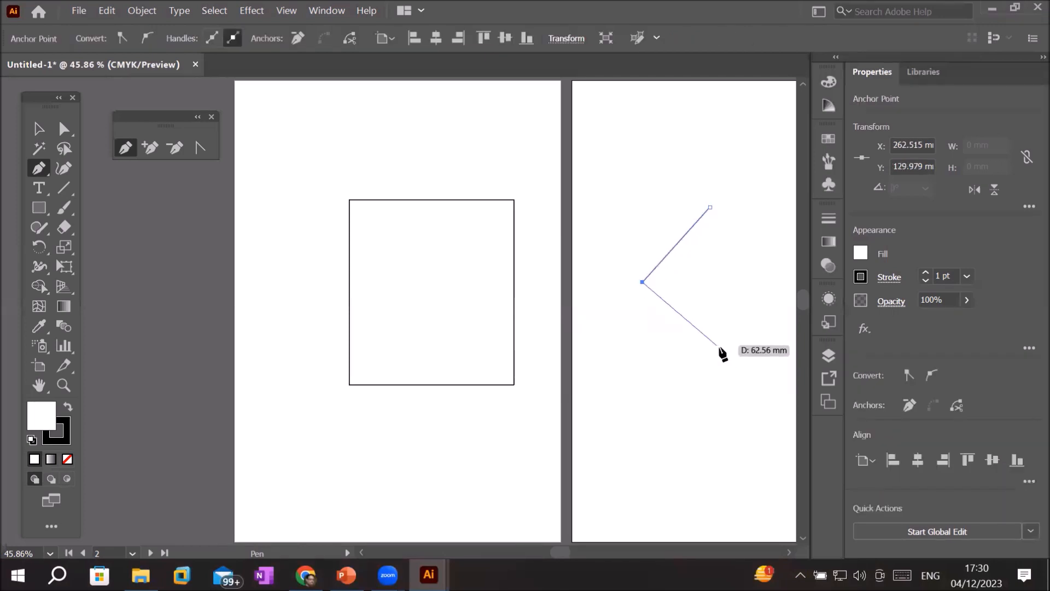
pyautogui.click(720, 358)
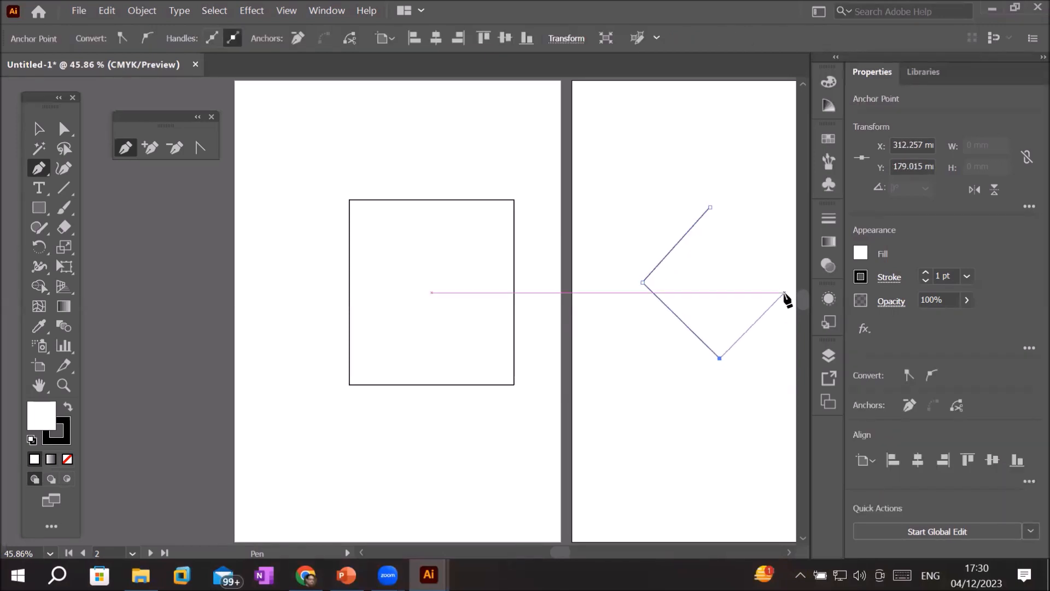
pyautogui.click(786, 293)
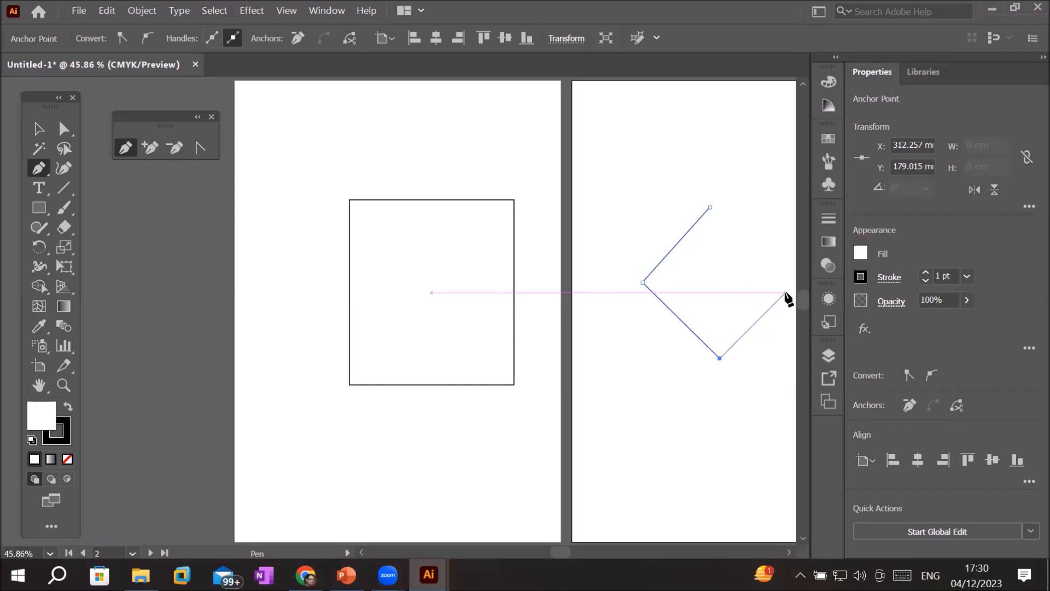
pyautogui.click(710, 207)
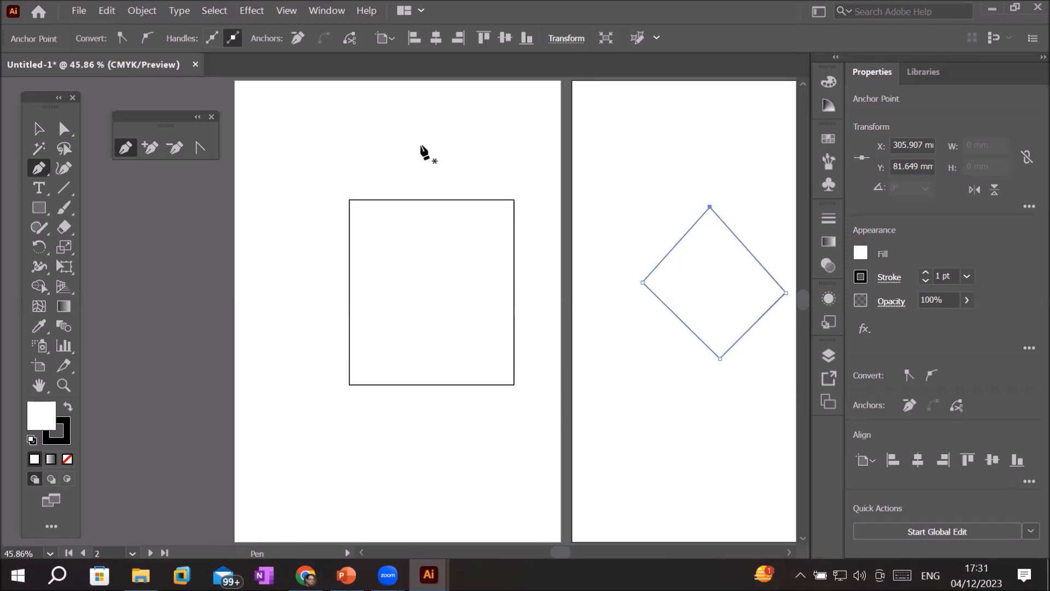
# Step: Draw an open, left-pointing chevron about 37 × 65 mm inside the rectangle with the Pen tool
pyautogui.click(432, 235)
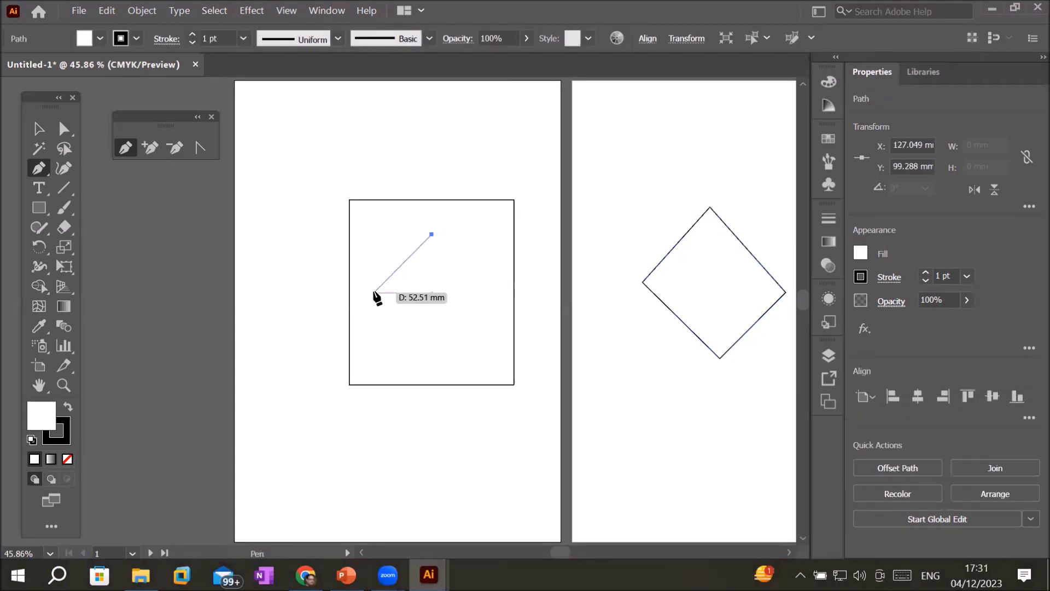
pyautogui.click(375, 292)
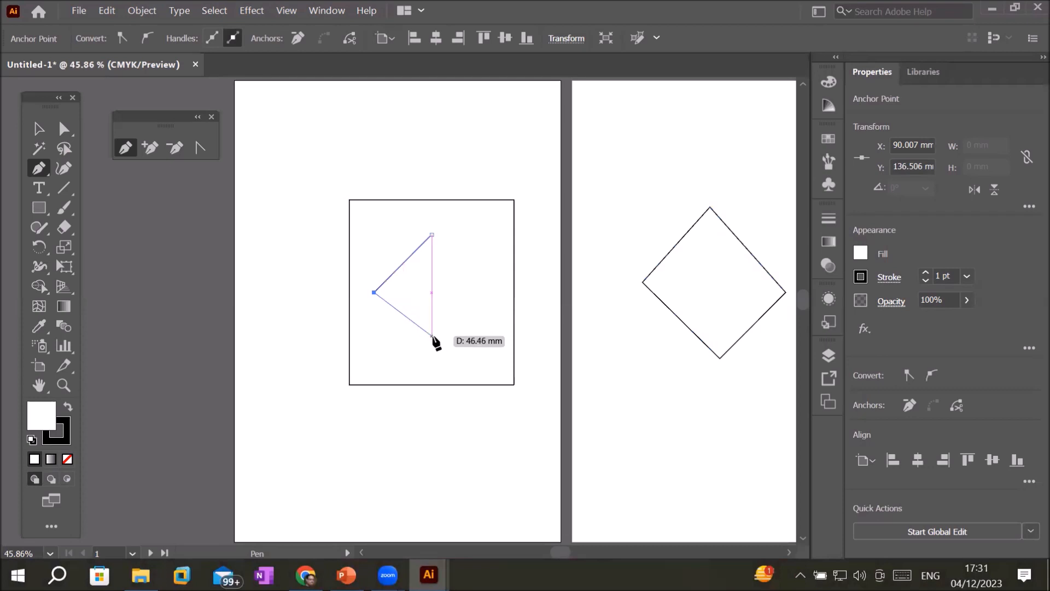
pyautogui.click(432, 334)
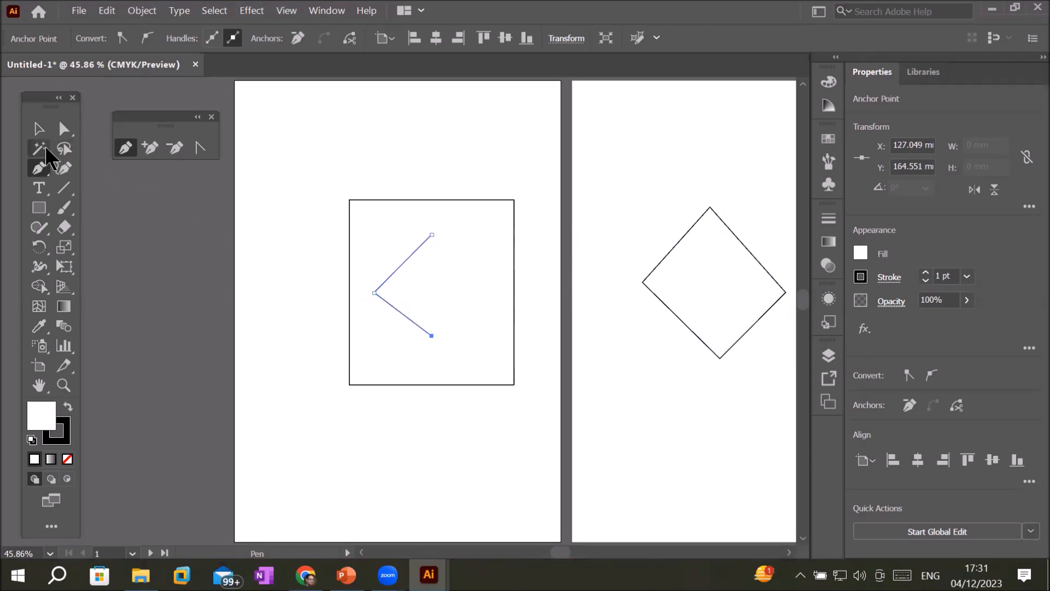
# Step: Set the chevron's stroke weight to 11 pt
pyautogui.click(39, 129)
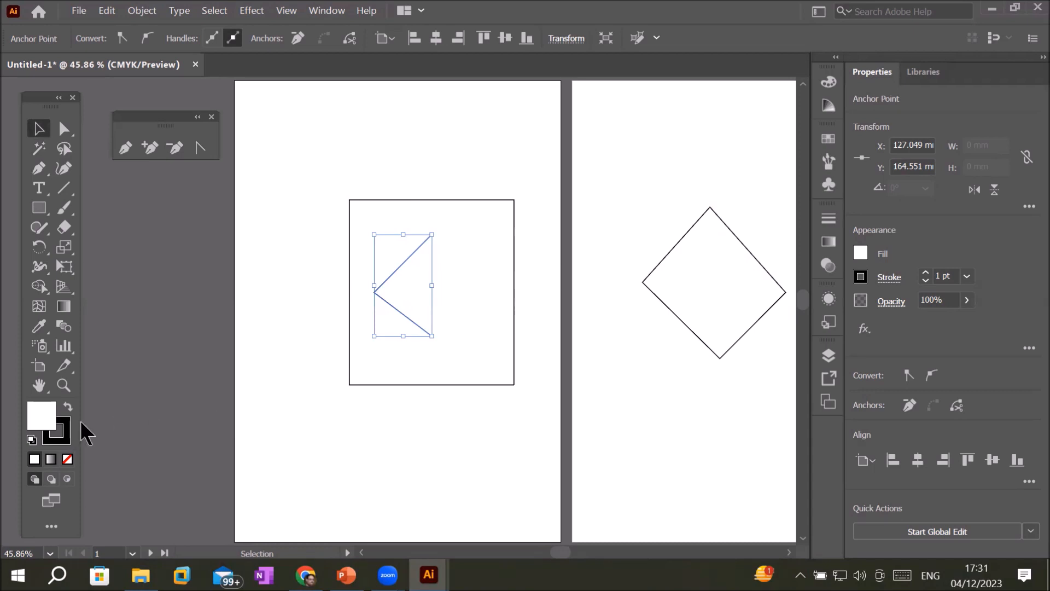
pyautogui.click(925, 273)
pyautogui.click(926, 273)
pyautogui.click(925, 273)
pyautogui.click(926, 273)
pyautogui.click(925, 273)
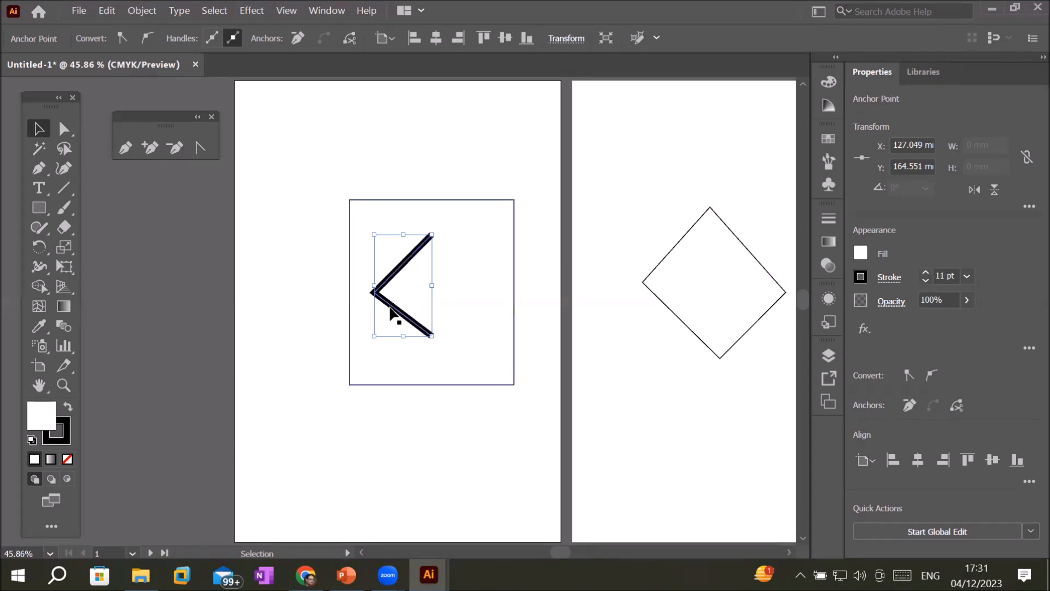
# Step: Duplicate the chevron about 15 mm to its right and flip the copy horizontally
pyautogui.moveTo(398, 313); pyautogui.dragTo(420, 311)
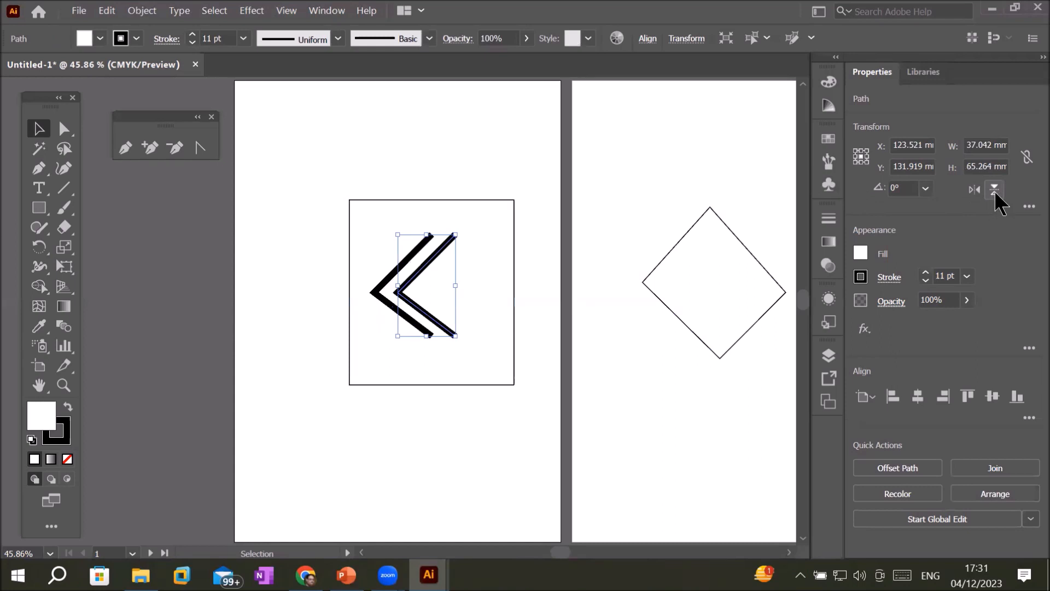
pyautogui.click(977, 189)
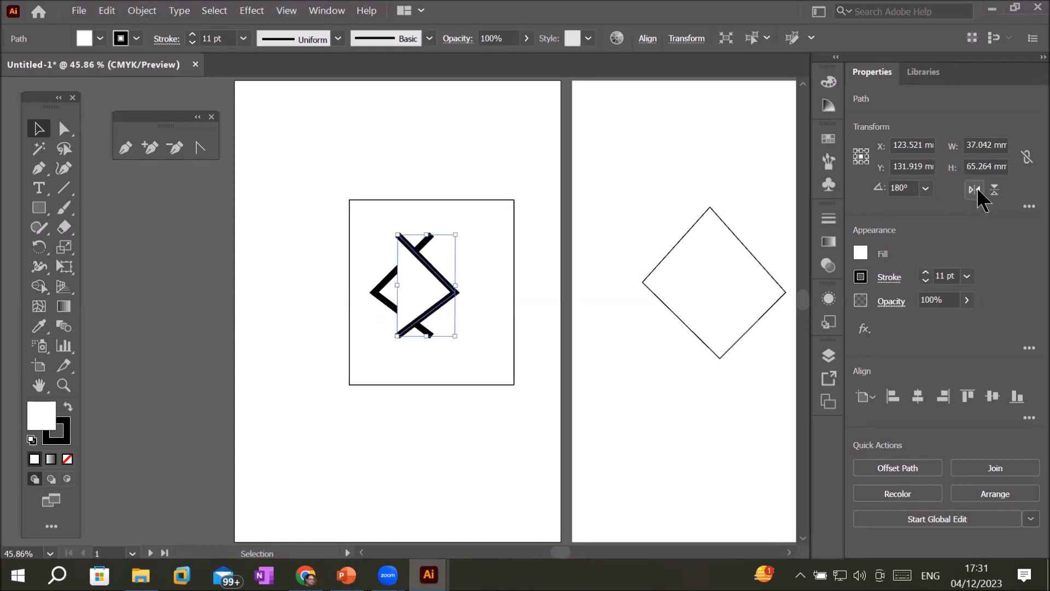
# Step: Set the fill of both the flipped copy and the original chevron to None, and deselect them
pyautogui.click(860, 253)
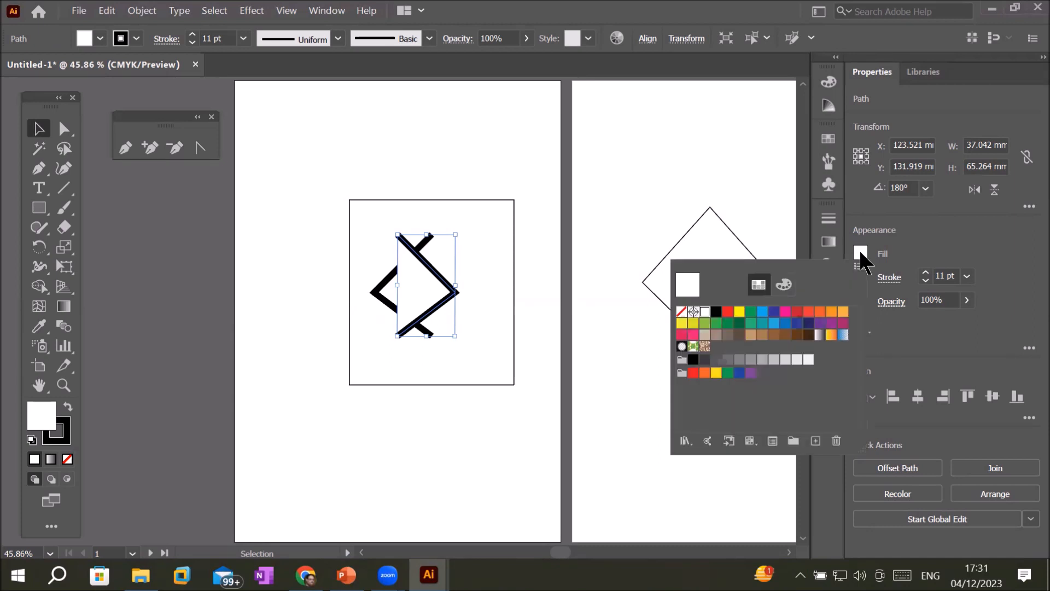
pyautogui.click(682, 313)
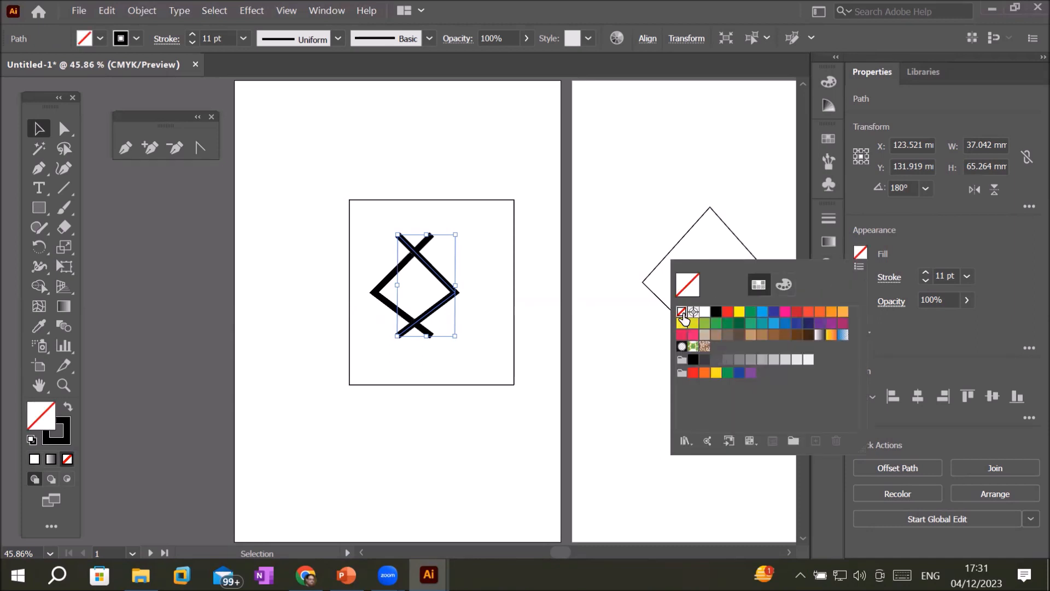
pyautogui.click(375, 288)
pyautogui.click(376, 288)
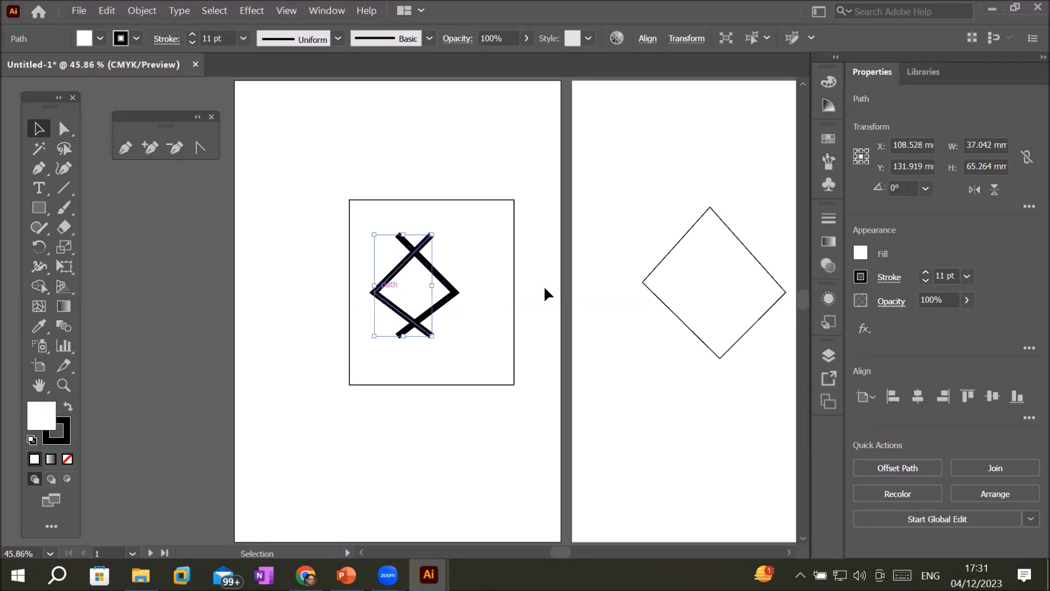
pyautogui.click(863, 254)
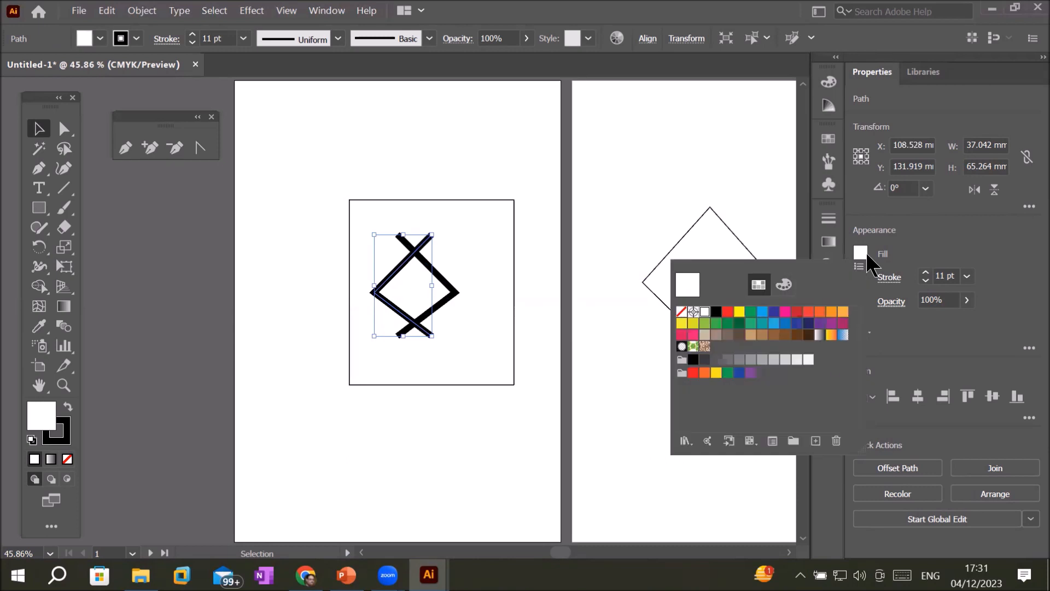
pyautogui.click(681, 312)
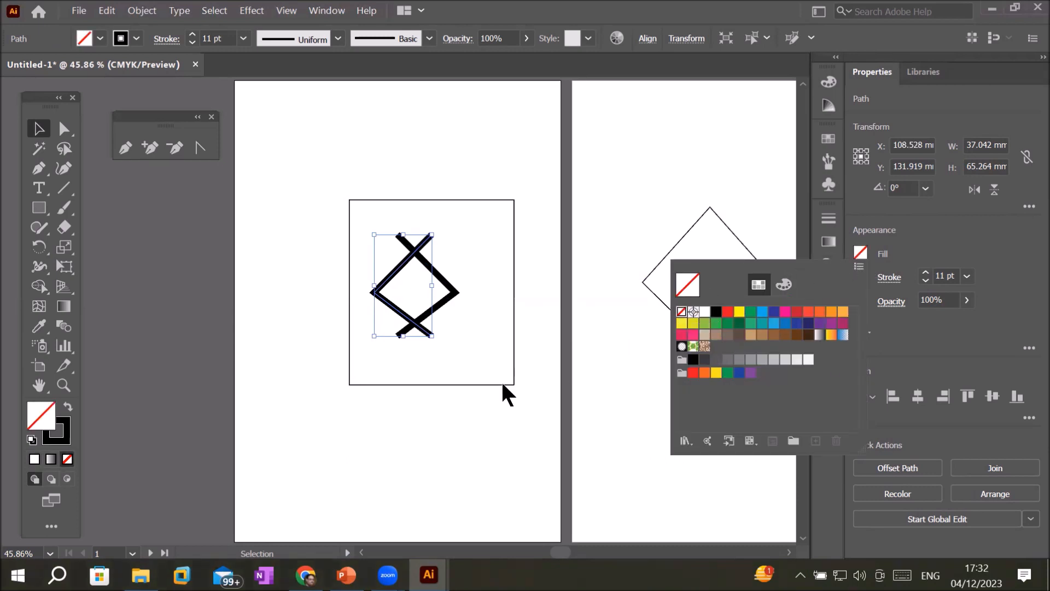
pyautogui.click(462, 428)
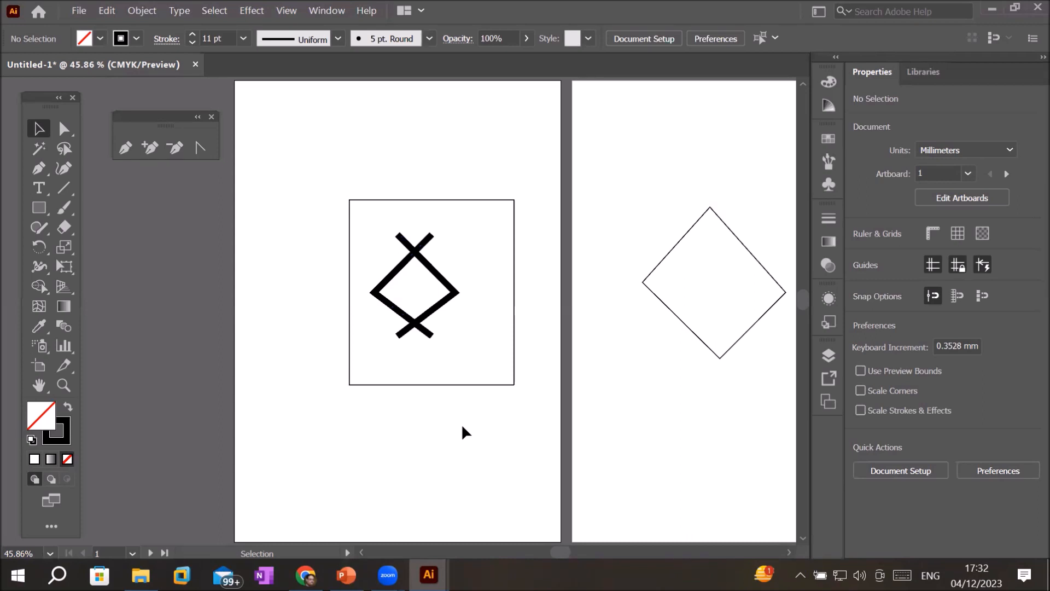
# Step: Add the point text "PEN Tool" above the diamond on the second artboard
pyautogui.click(790, 552)
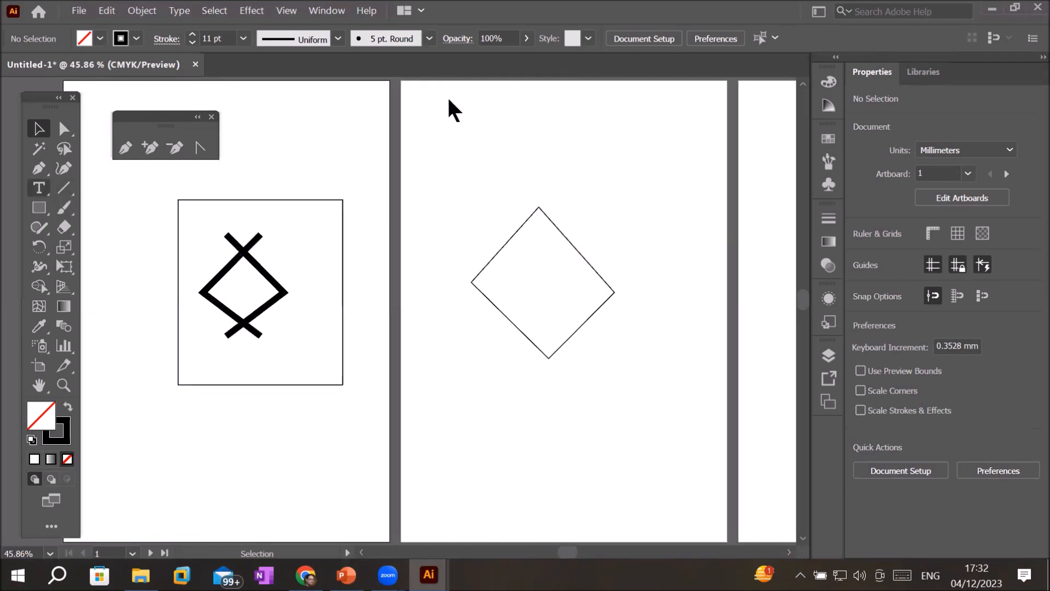
pyautogui.press('t')
pyautogui.click(473, 112)
pyautogui.write('PEN Tool')
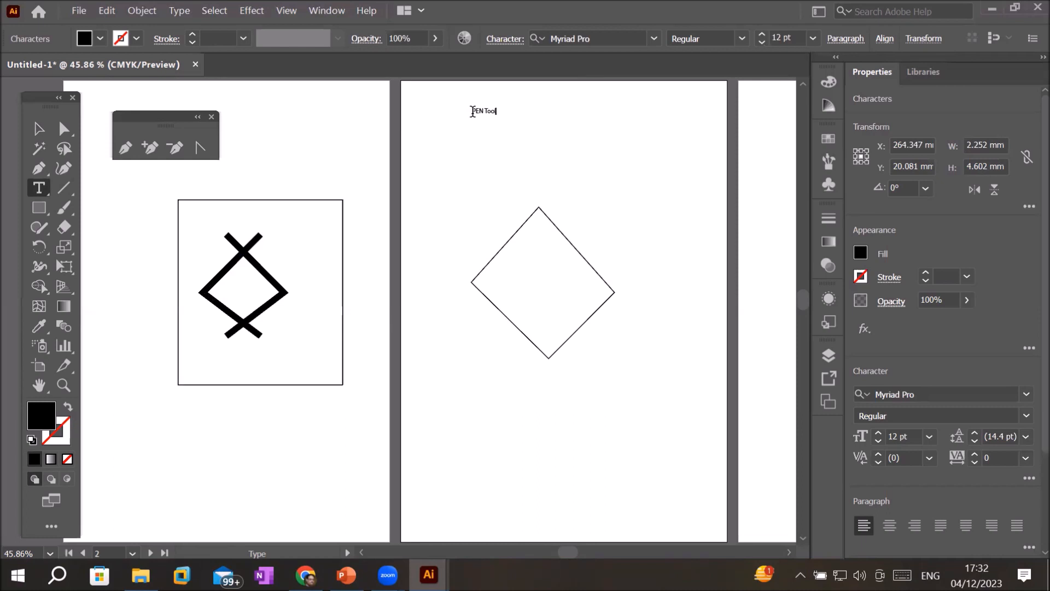
# Step: Scale the "PEN Tool" text up to about 132 × 40 mm and move the diamond so it sits beneath the title
pyautogui.click(39, 128)
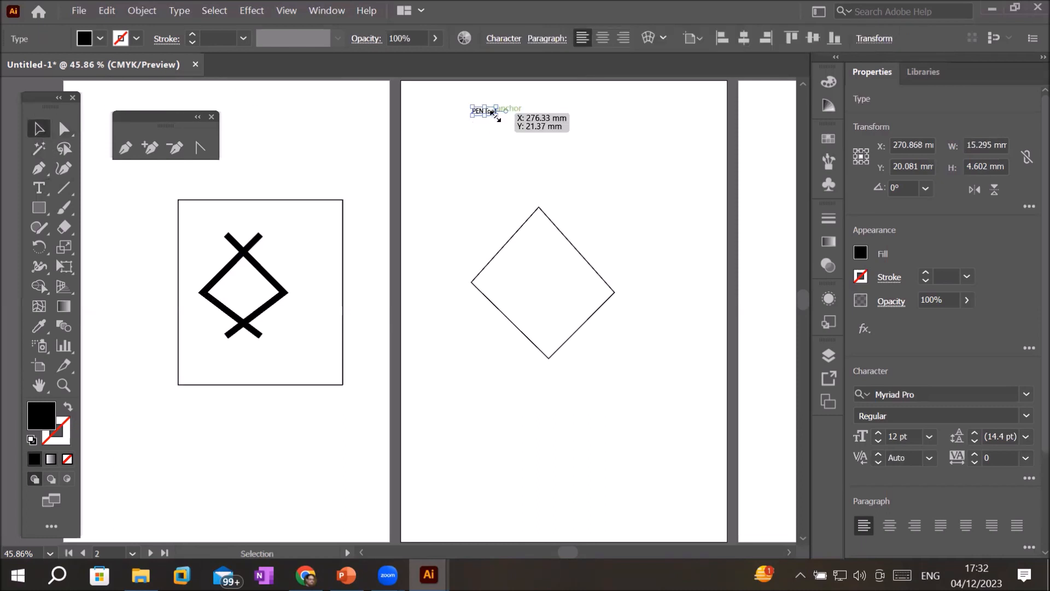
pyautogui.moveTo(492, 112); pyautogui.dragTo(687, 187)
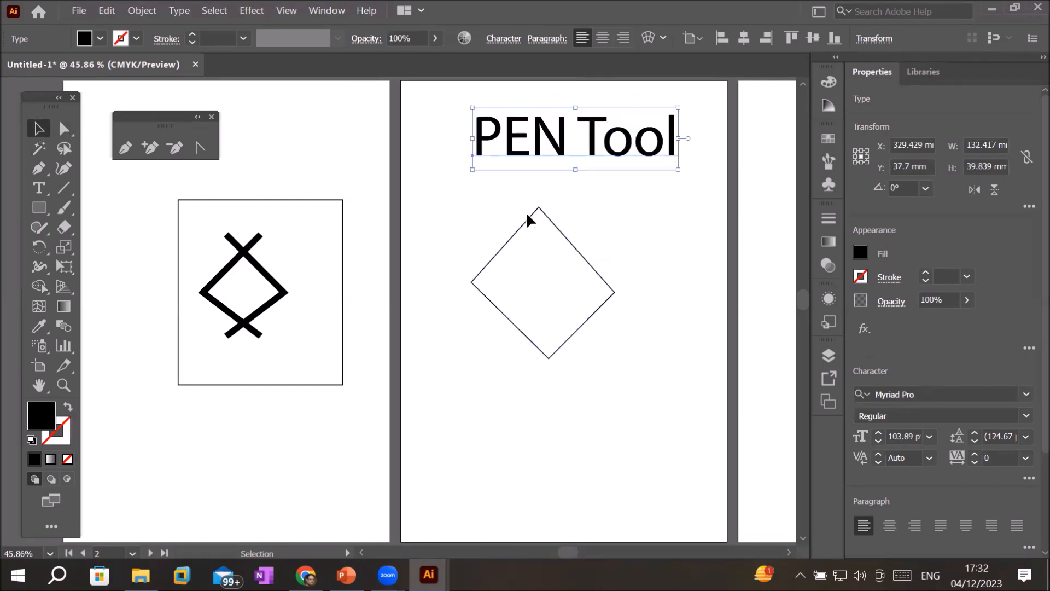
pyautogui.moveTo(530, 216); pyautogui.dragTo(589, 244)
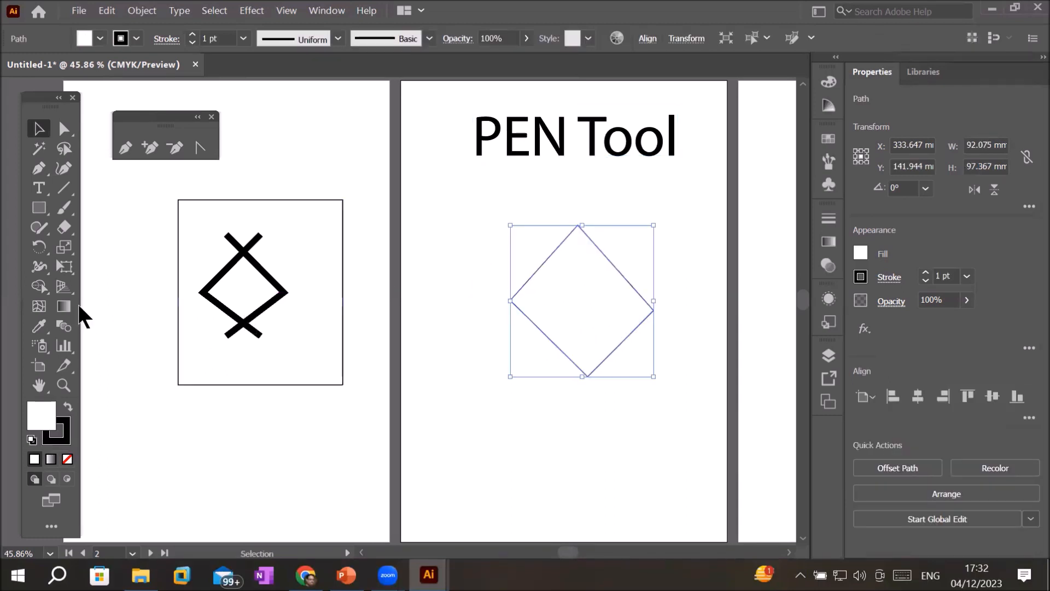
pyautogui.click(37, 209)
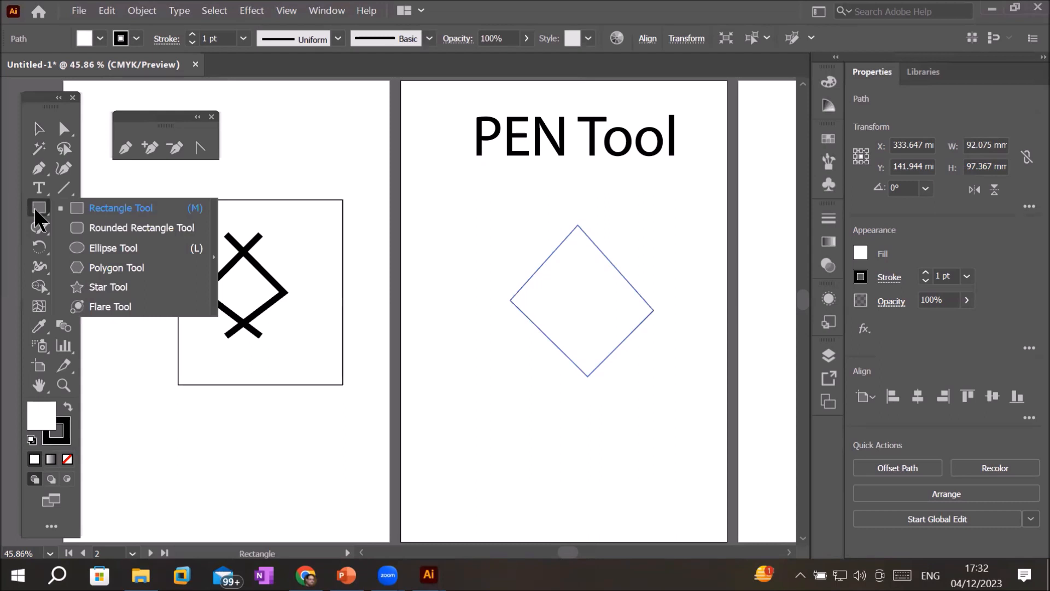
pyautogui.click(34, 209)
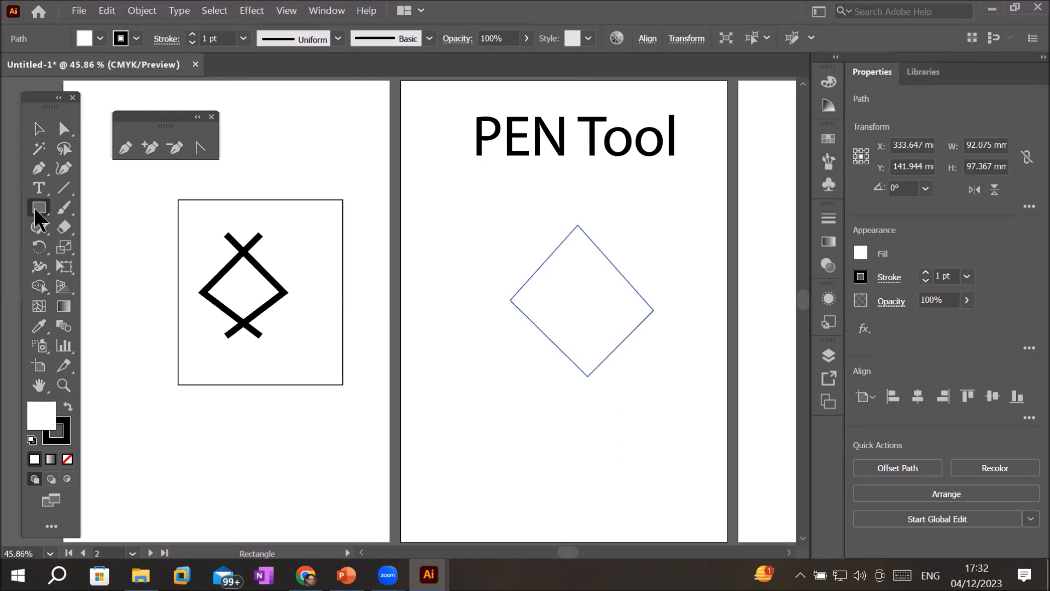
# Step: Draw a seven-point straight-segment zigzag with the Pen tool down the left side of the diamond's interior
pyautogui.click(37, 171)
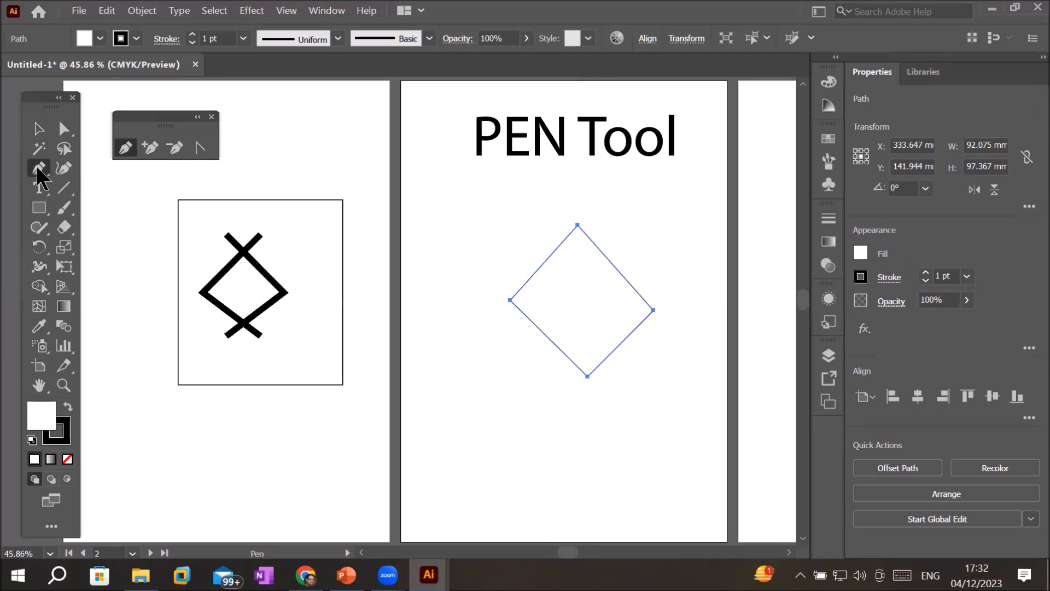
pyautogui.click(560, 259)
pyautogui.click(538, 282)
pyautogui.click(559, 294)
pyautogui.click(547, 311)
pyautogui.click(564, 324)
pyautogui.click(551, 340)
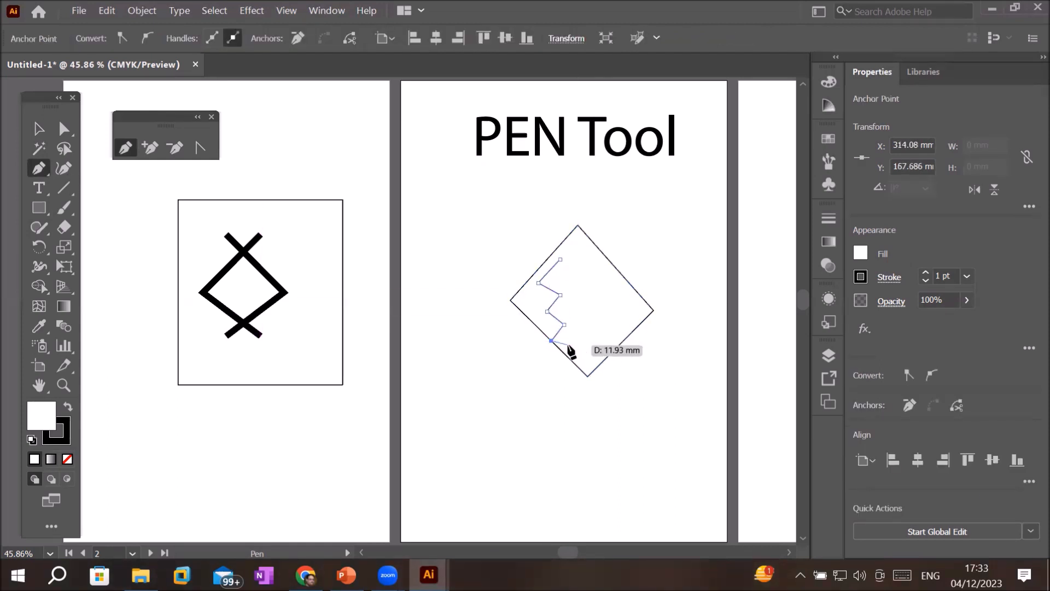
pyautogui.click(565, 344)
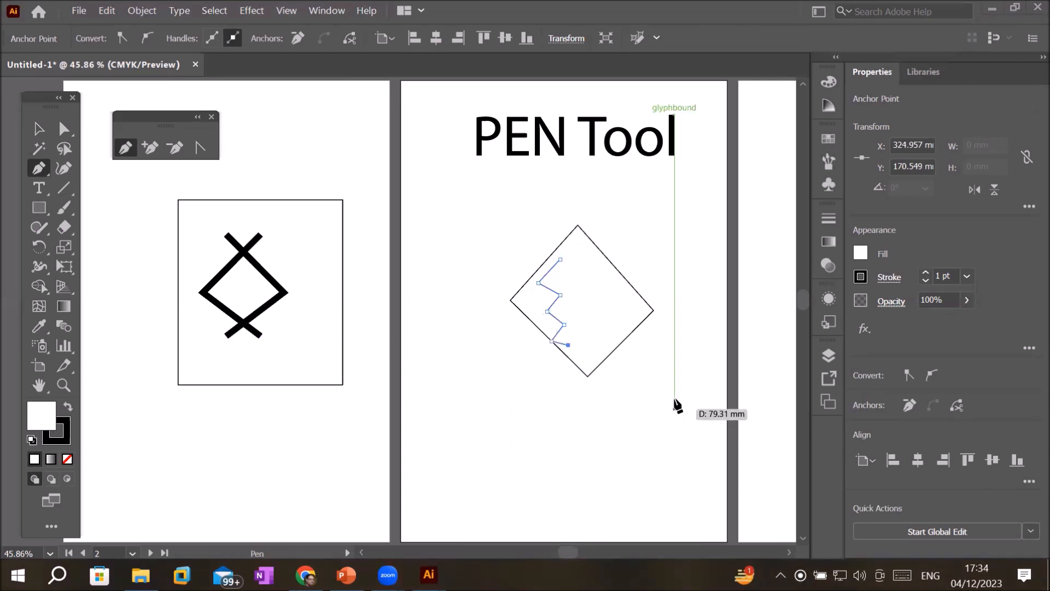
# Step: Extend the zigzag by three points through the diamond's lower corner and up its right side, ending it as an open path about 46 × 66 mm
pyautogui.scroll(3, 647, 352)
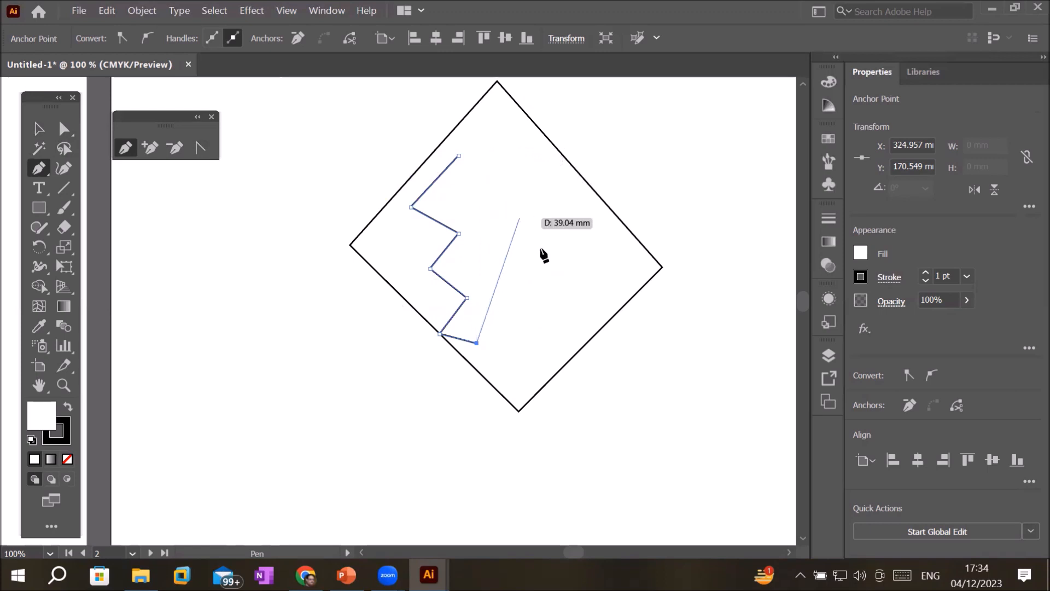
pyautogui.click(517, 378)
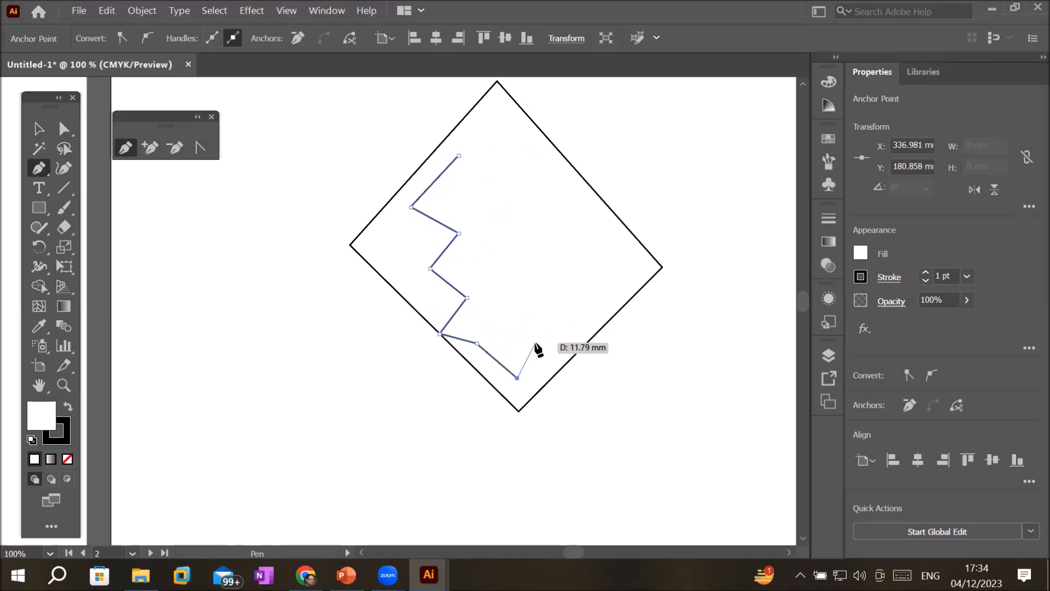
pyautogui.click(535, 335)
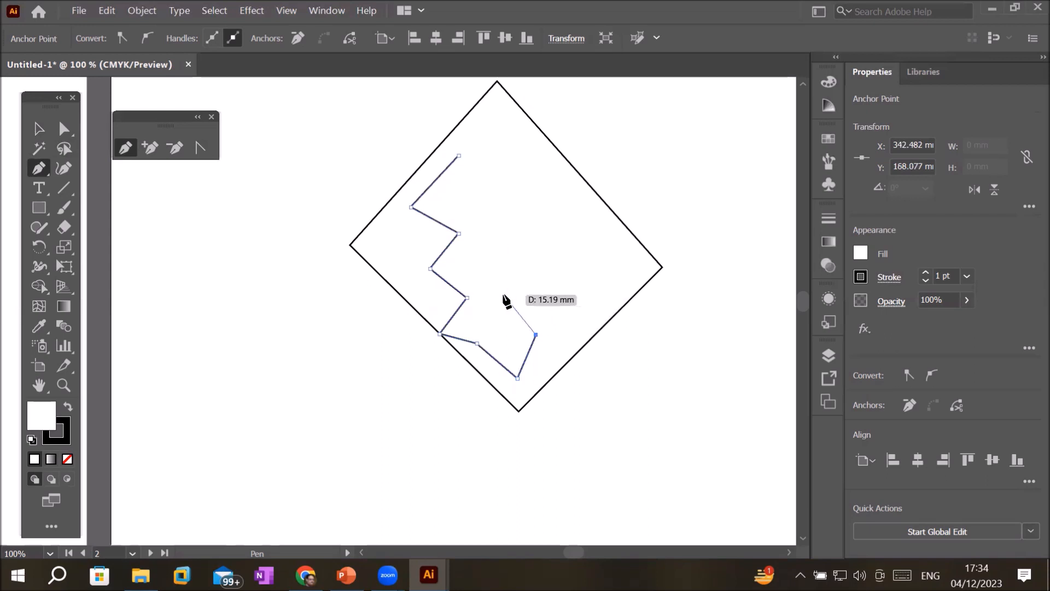
pyautogui.click(567, 289)
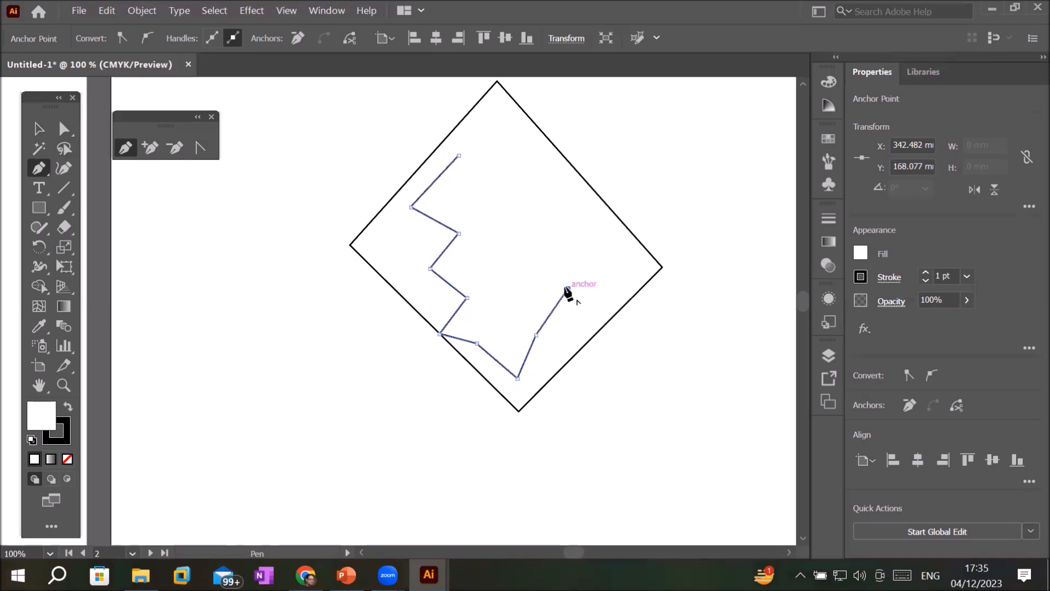
pyautogui.click(458, 156)
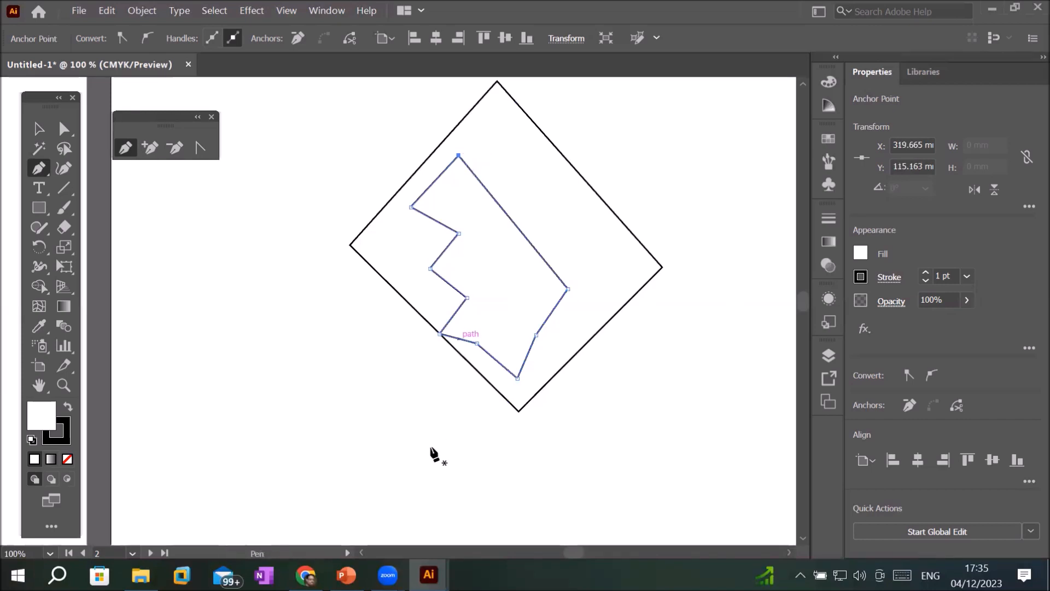
pyautogui.hotkey('ctrl', 'z')
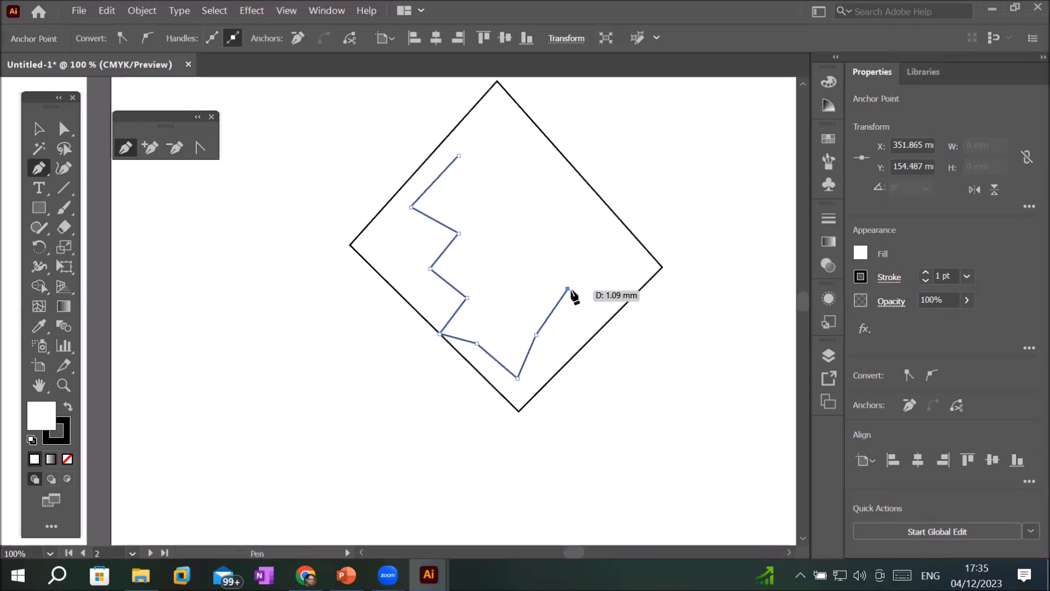
pyautogui.press('Escape')
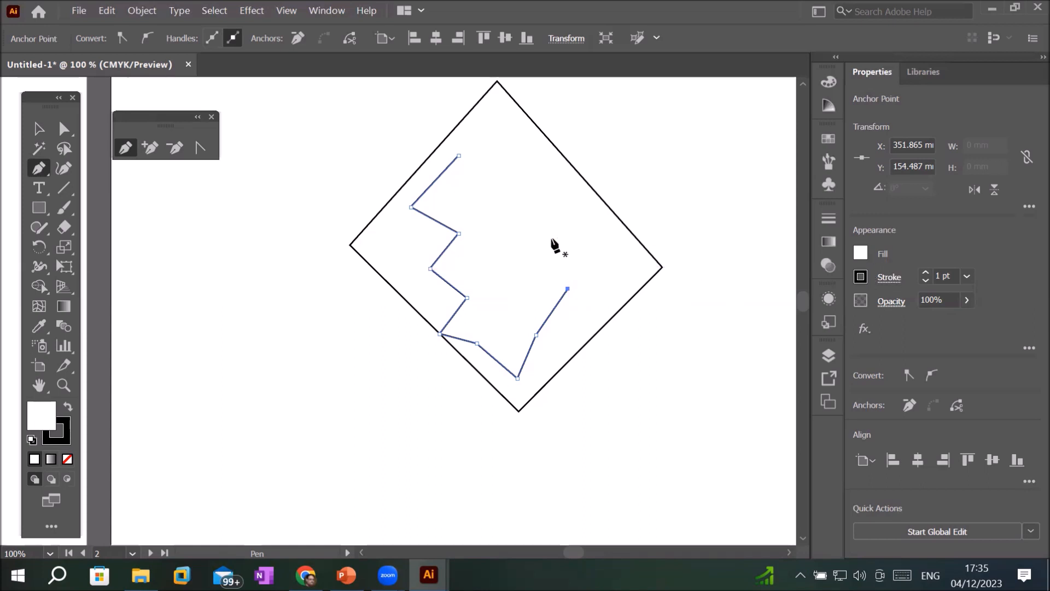
# Step: Duplicate the zigzag path about 11 mm to its right and flip the copy horizontally
pyautogui.click(39, 129)
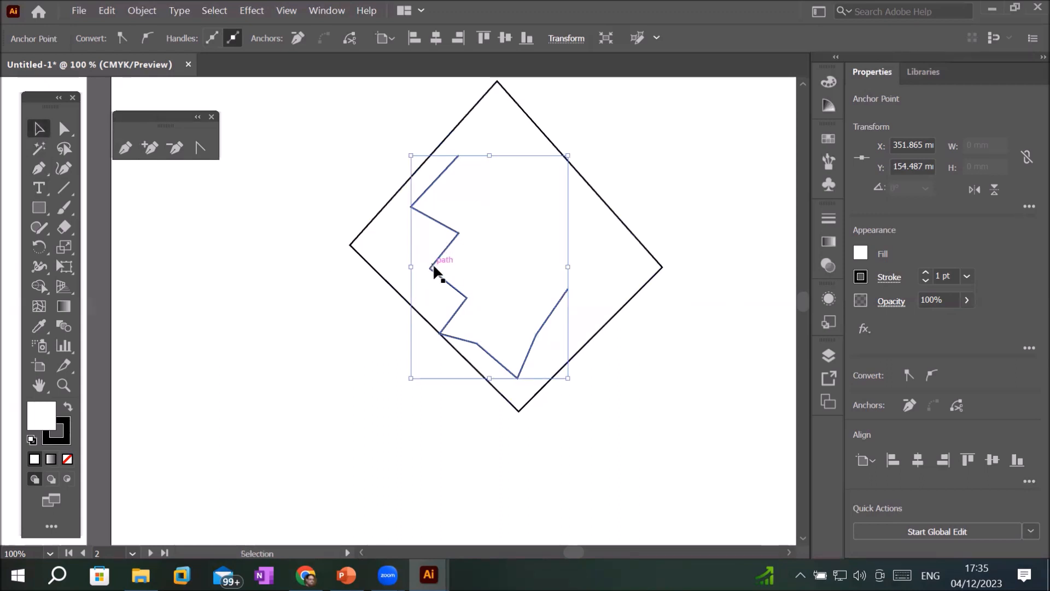
pyautogui.moveTo(432, 267); pyautogui.dragTo(469, 265)
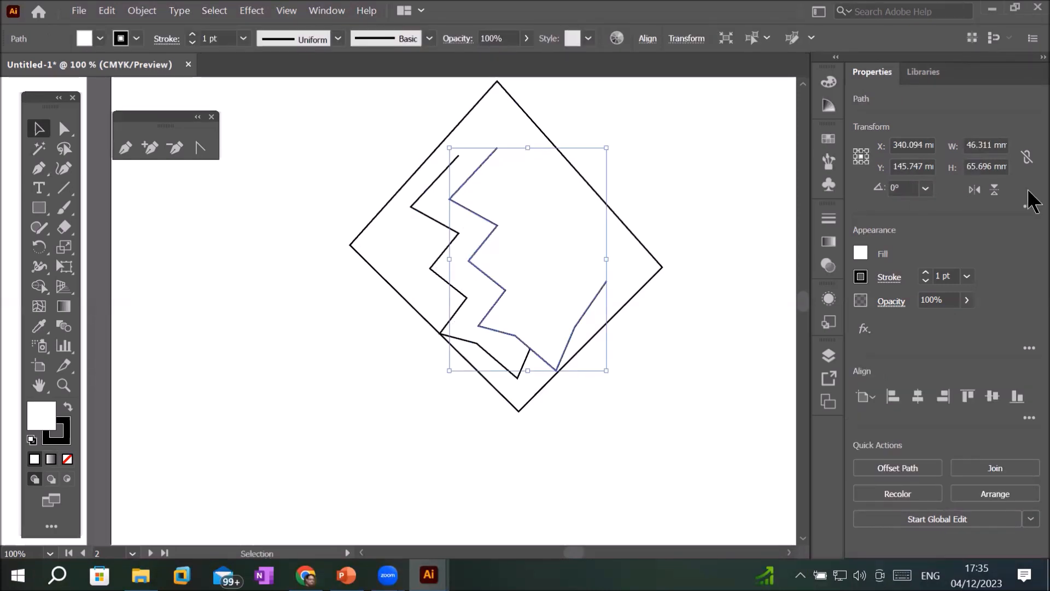
pyautogui.click(974, 190)
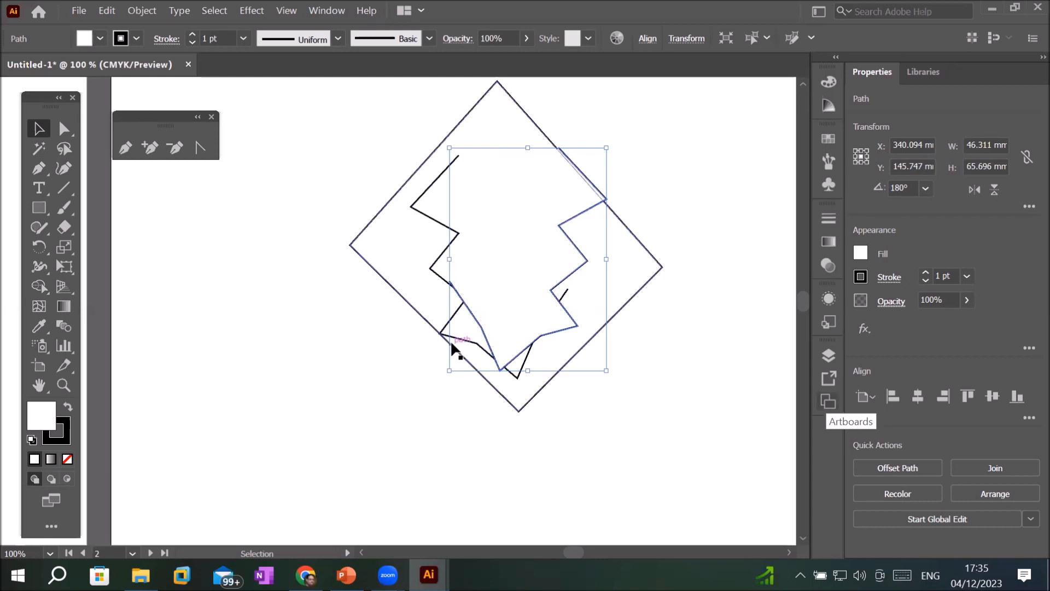
# Step: Shift the flipped zigzag copy about 10 mm right and set its fill to None
pyautogui.moveTo(561, 292); pyautogui.dragTo(591, 296)
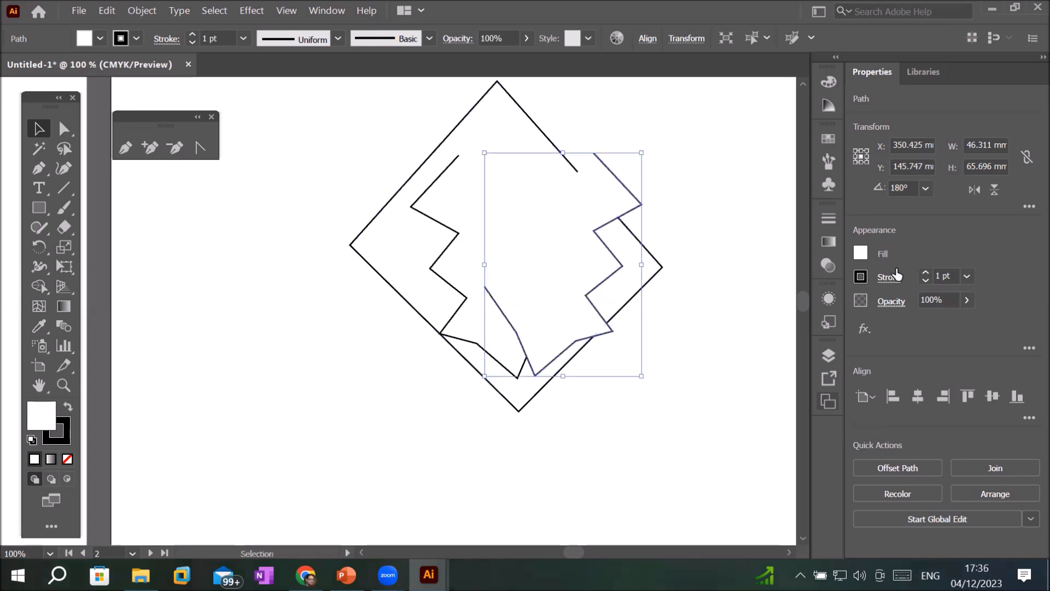
pyautogui.click(861, 253)
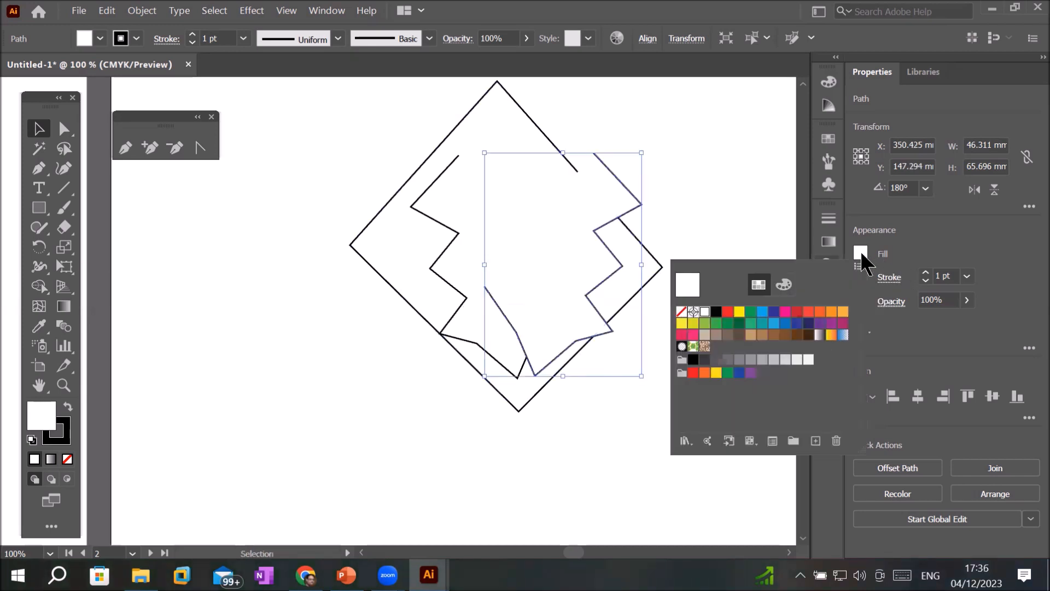
pyautogui.click(682, 313)
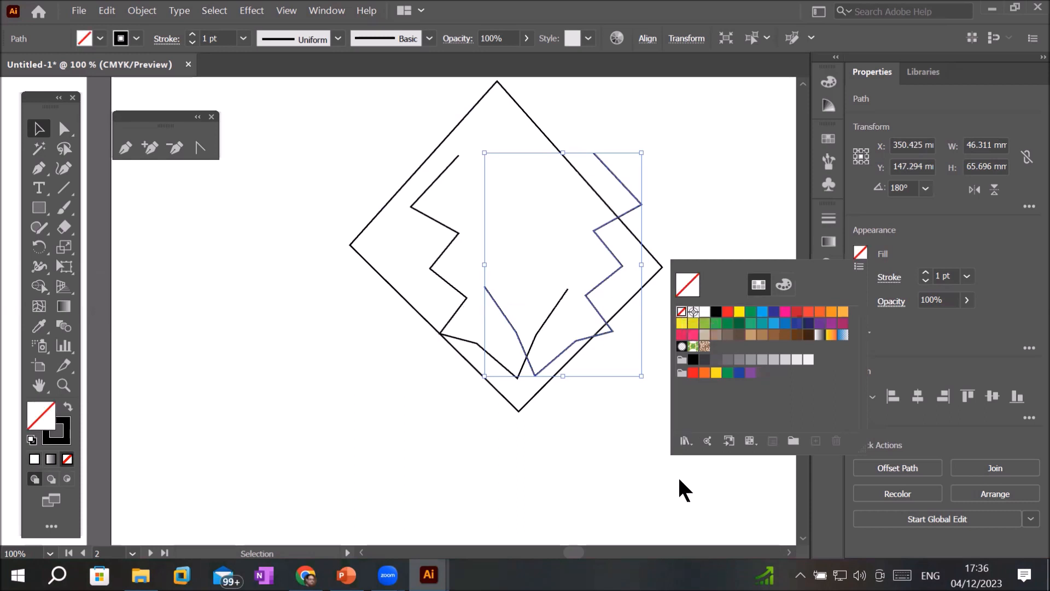
# Step: Move the flipped copy about 18 mm left to mirror the original, and lower the diamond about 6 mm around both zigzags
pyautogui.click(614, 267)
pyautogui.moveTo(607, 277); pyautogui.dragTo(546, 277)
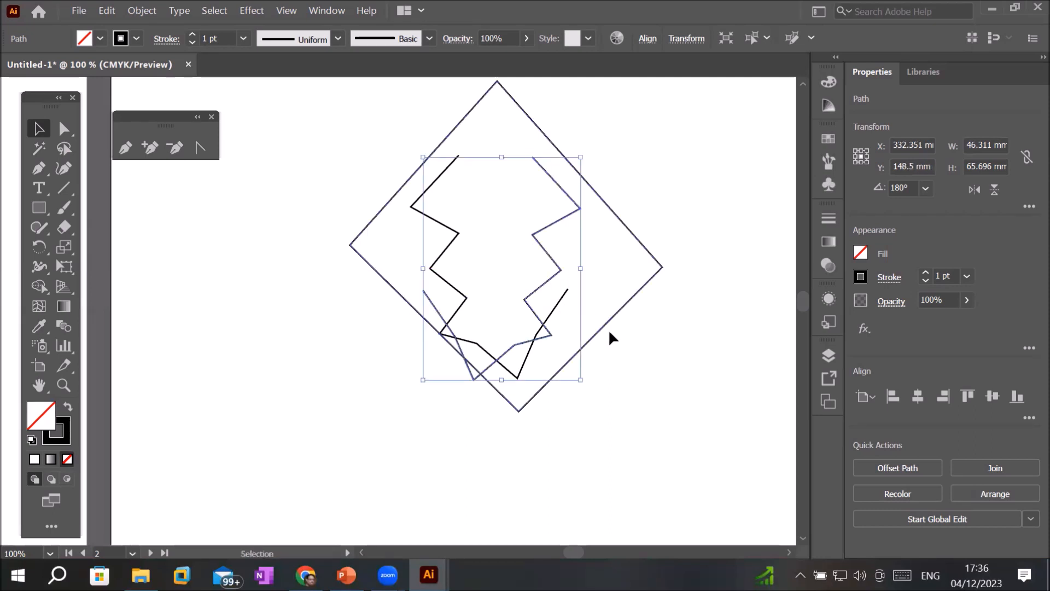
pyautogui.moveTo(627, 304); pyautogui.dragTo(623, 327)
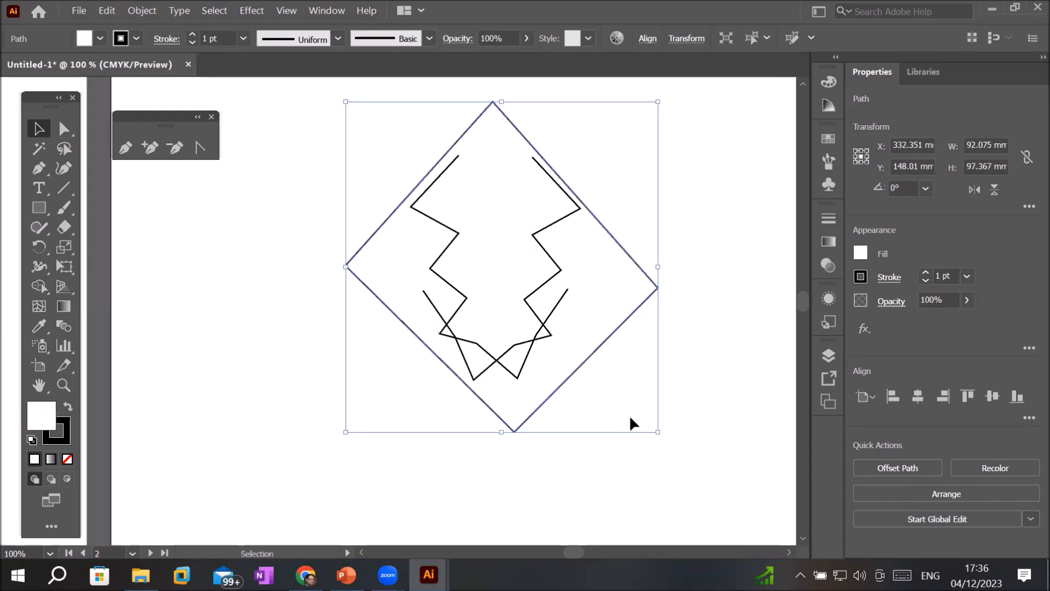
pyautogui.click(631, 423)
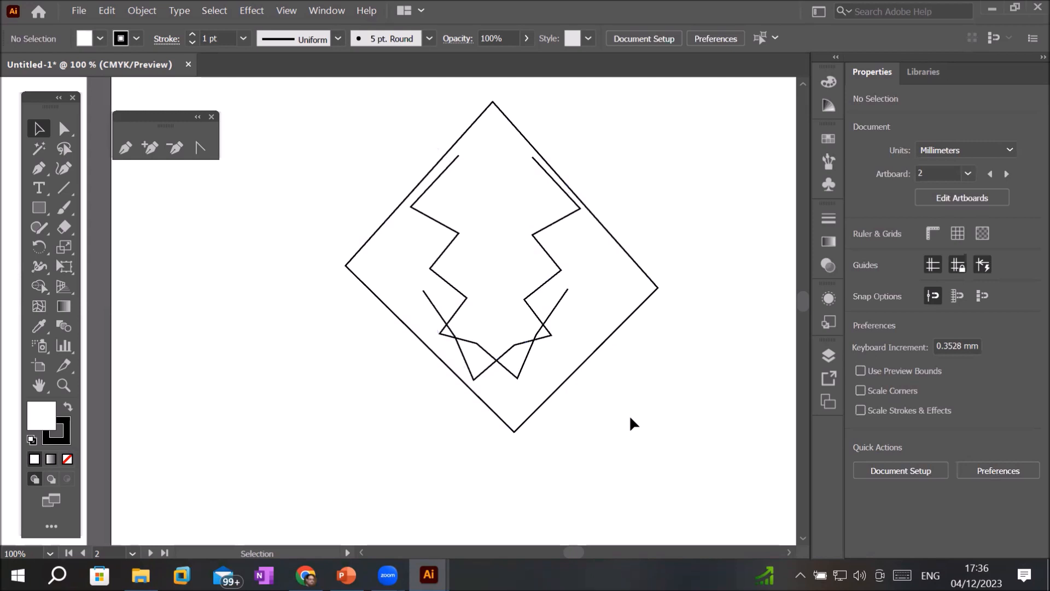
# Step: Give the flipped zigzag copy a 4 pt red stroke and deselect it
pyautogui.click(549, 254)
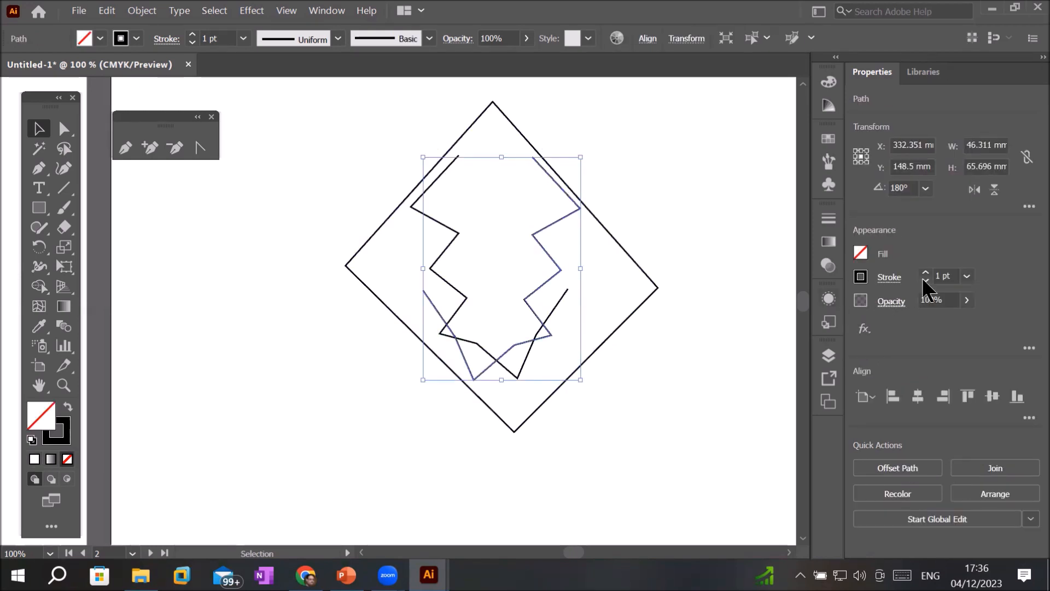
pyautogui.click(926, 273)
pyautogui.click(926, 273)
pyautogui.click(926, 273)
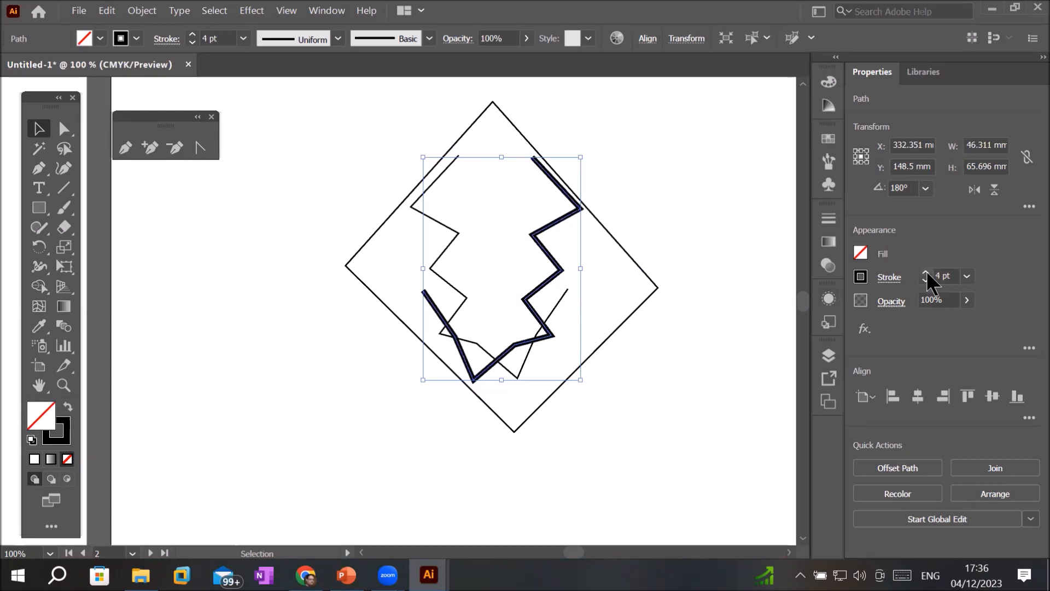
pyautogui.click(862, 277)
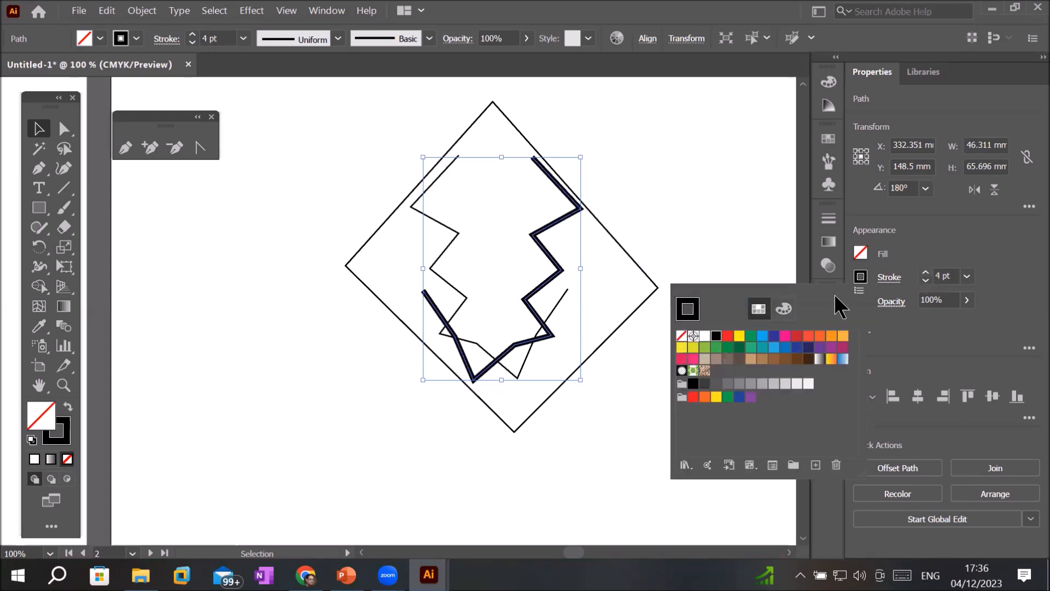
pyautogui.click(727, 342)
pyautogui.click(488, 461)
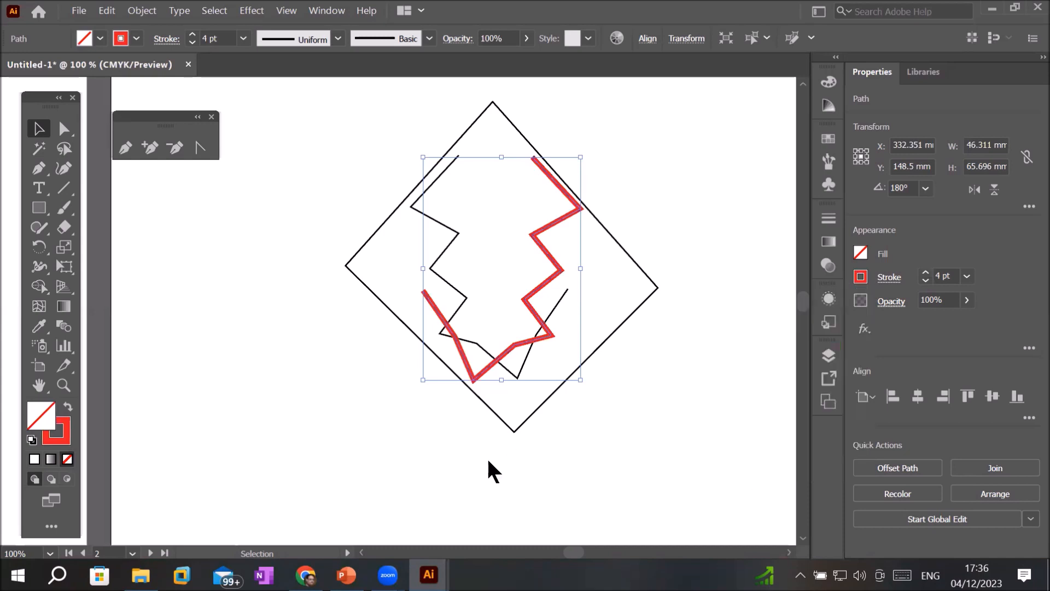
pyautogui.click(585, 432)
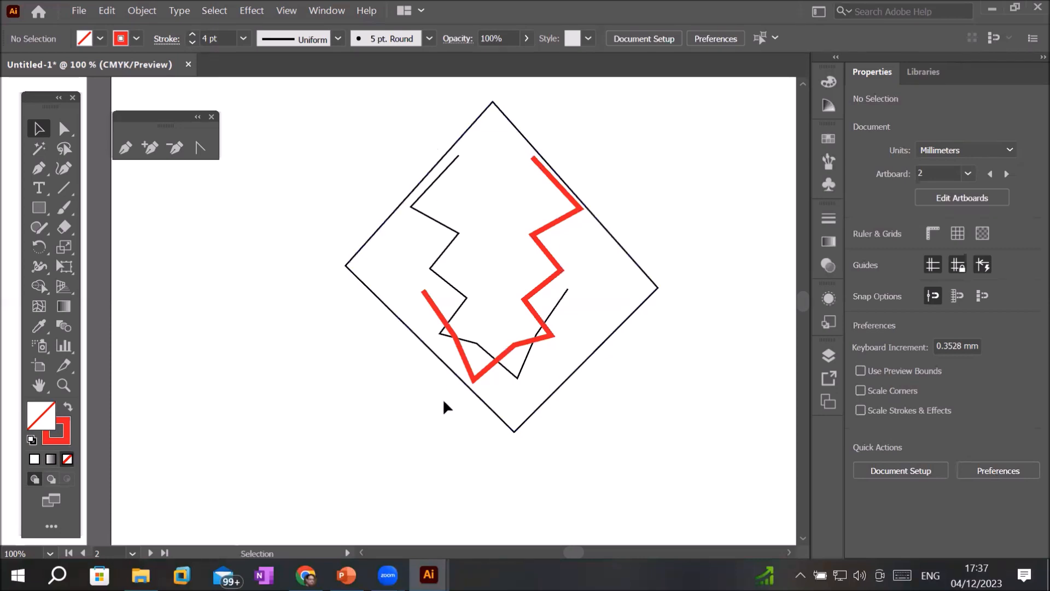
# Step: Make the empty third artboard active and fit it to the window with nothing selected
pyautogui.click(486, 377)
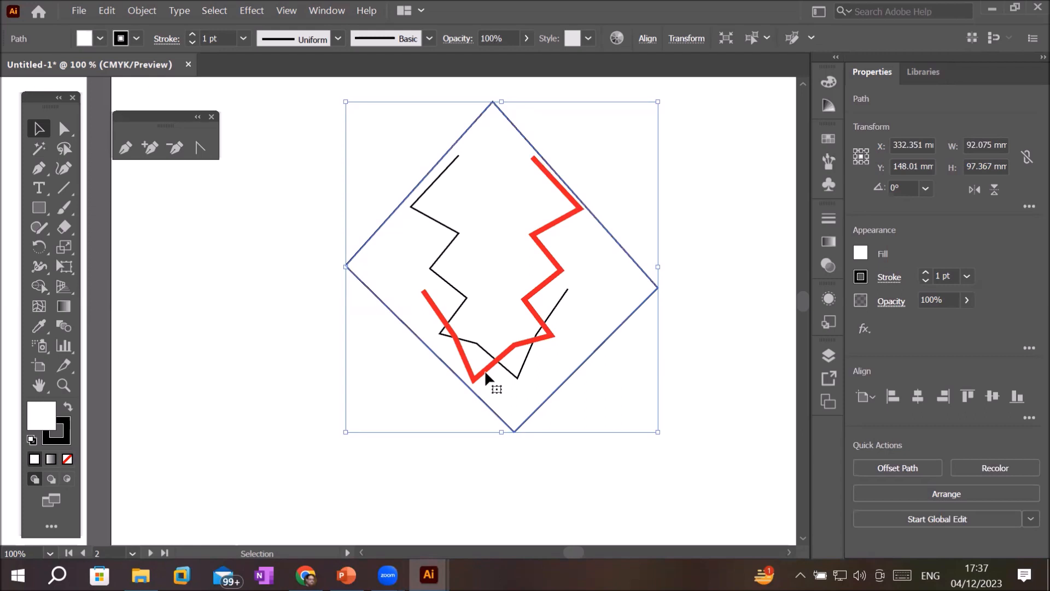
pyautogui.click(800, 538)
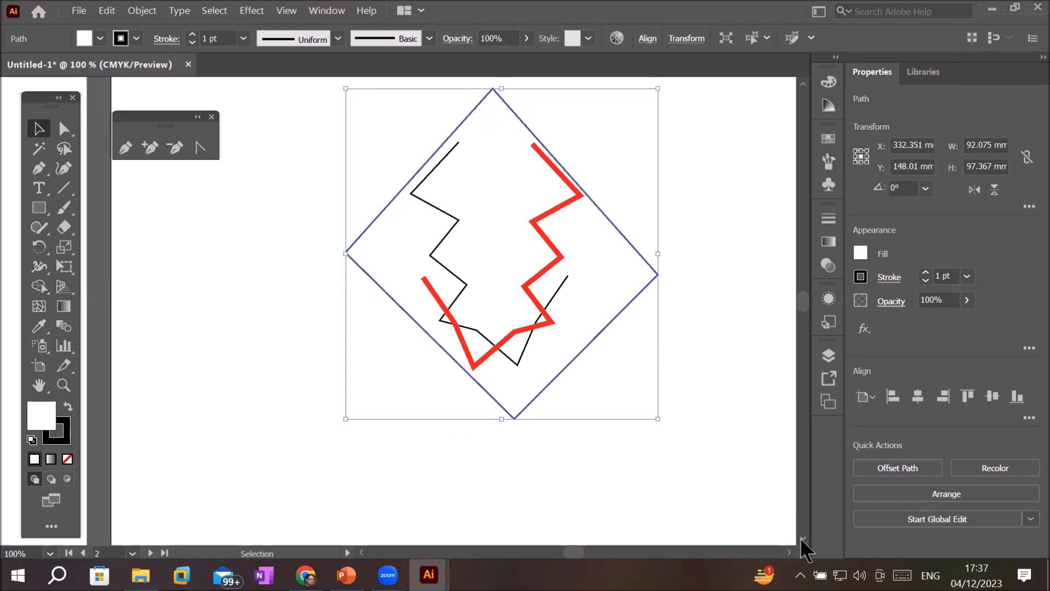
pyautogui.scroll(-3, 693, 315)
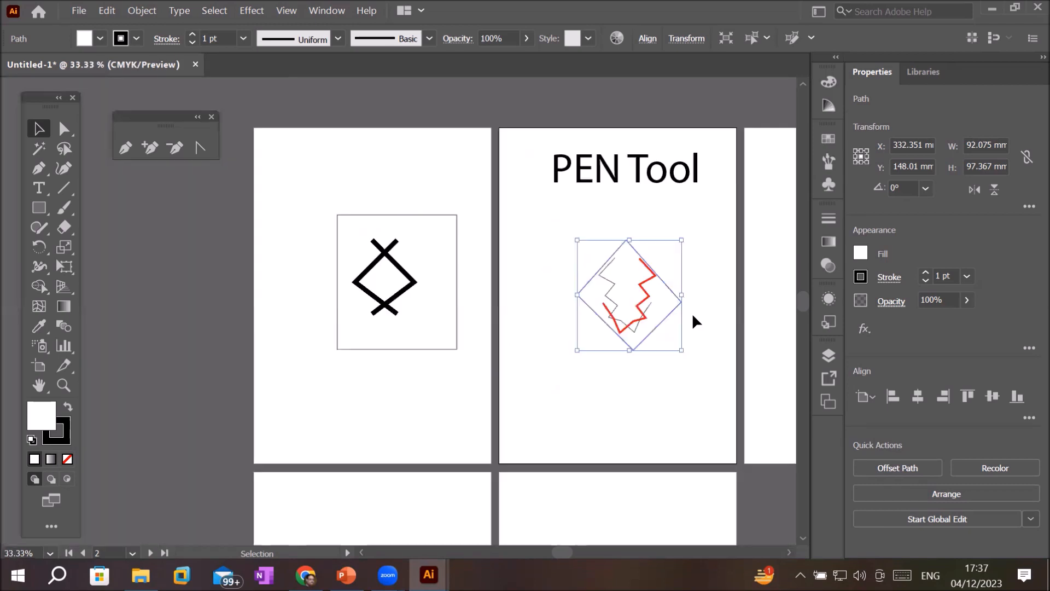
pyautogui.scroll(-2, 693, 316)
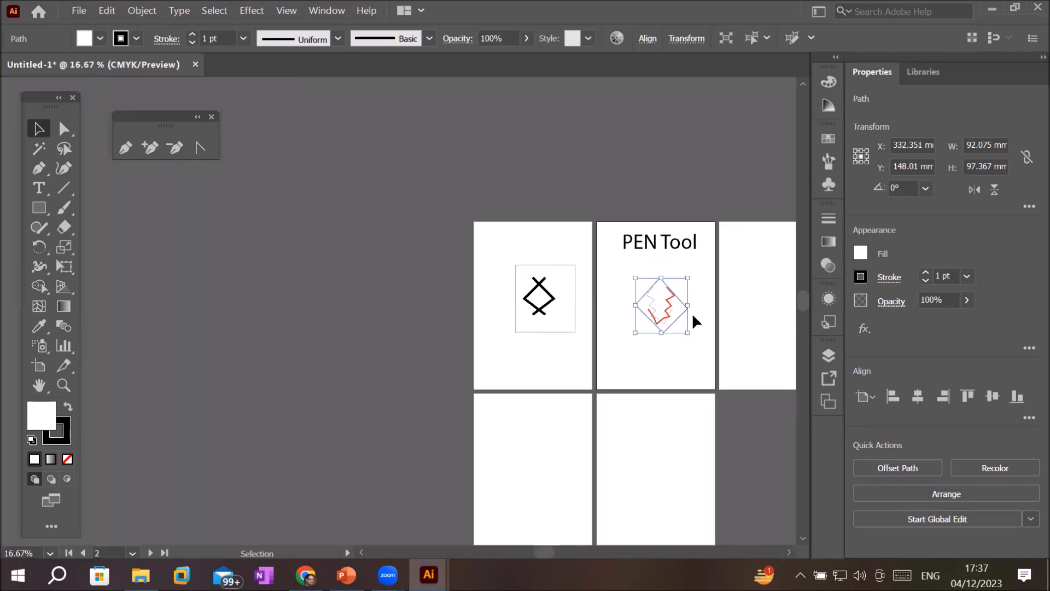
pyautogui.click(748, 320)
pyautogui.hotkey('ctrl', '0')
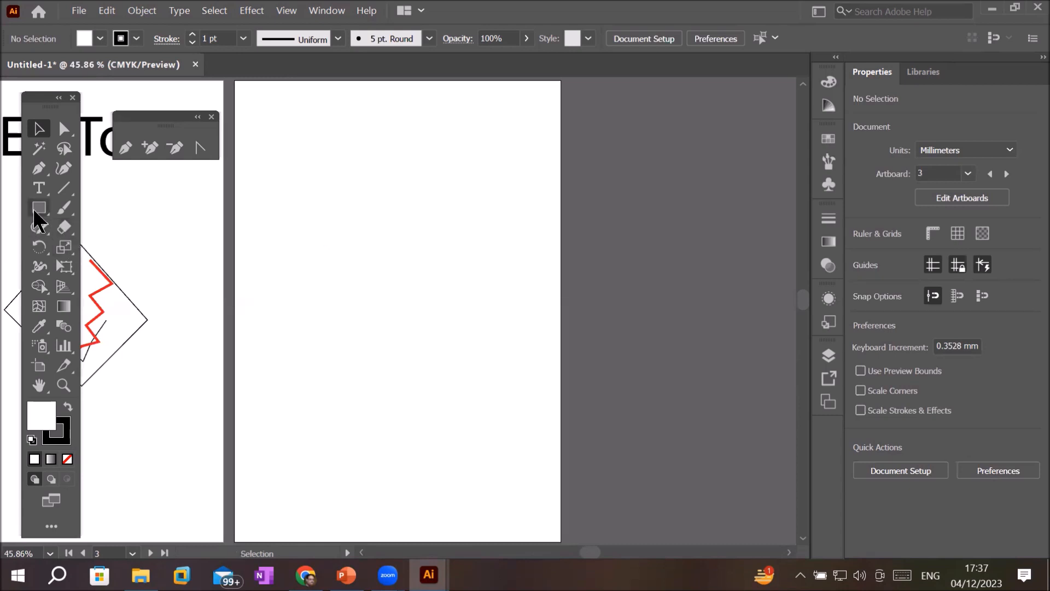
# Step: Draw a vertical Pen segment about 97 mm long, add a left-bulging curve ending about 51 mm below it, and end the path without the outgoing handle
pyautogui.click(41, 170)
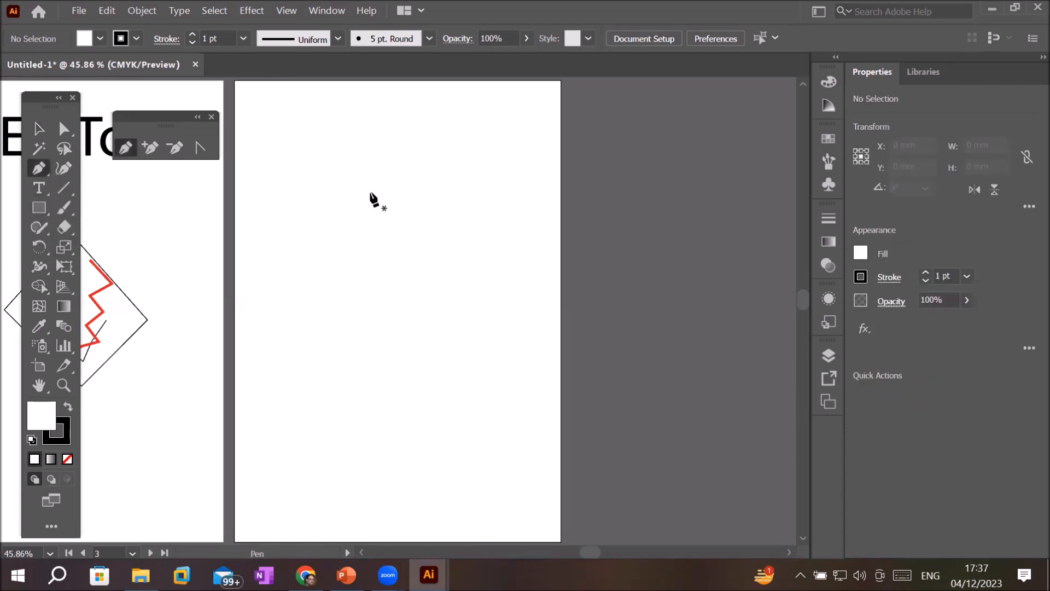
pyautogui.click(382, 183)
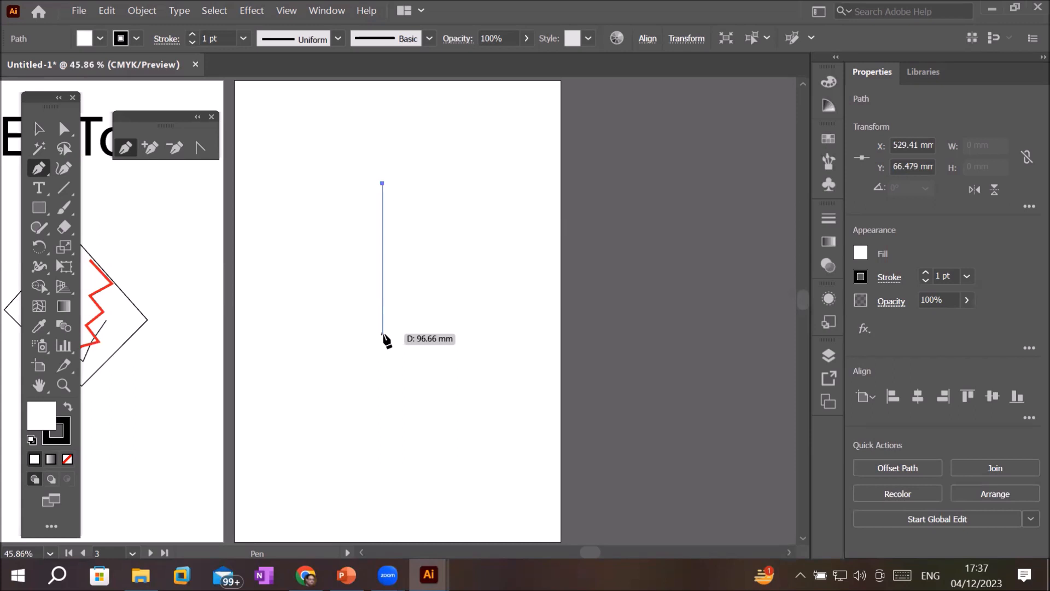
pyautogui.click(383, 335)
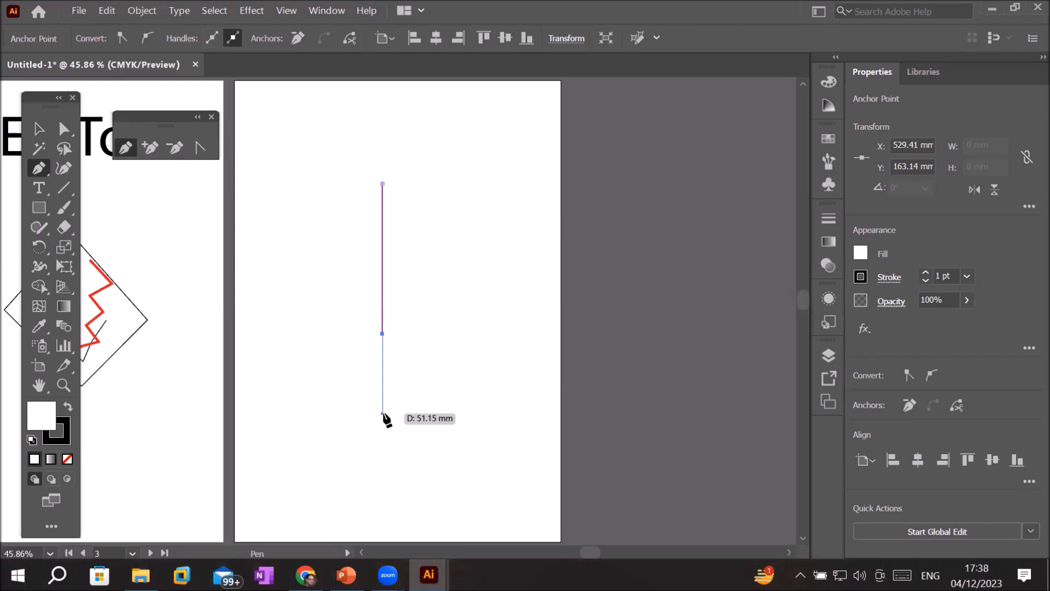
pyautogui.moveTo(383, 414); pyautogui.dragTo(436, 457)
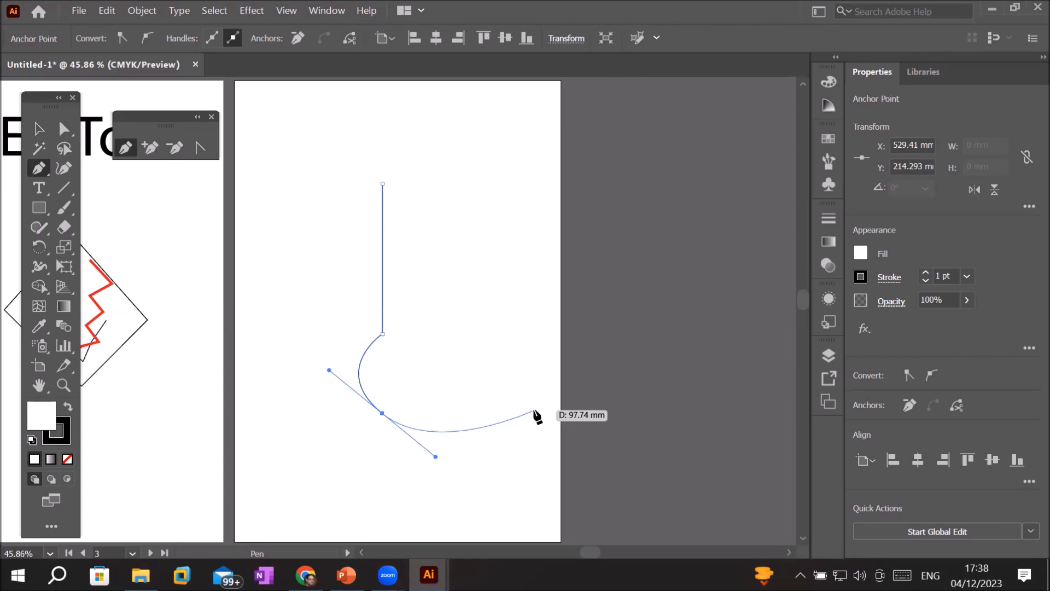
pyautogui.click(382, 412)
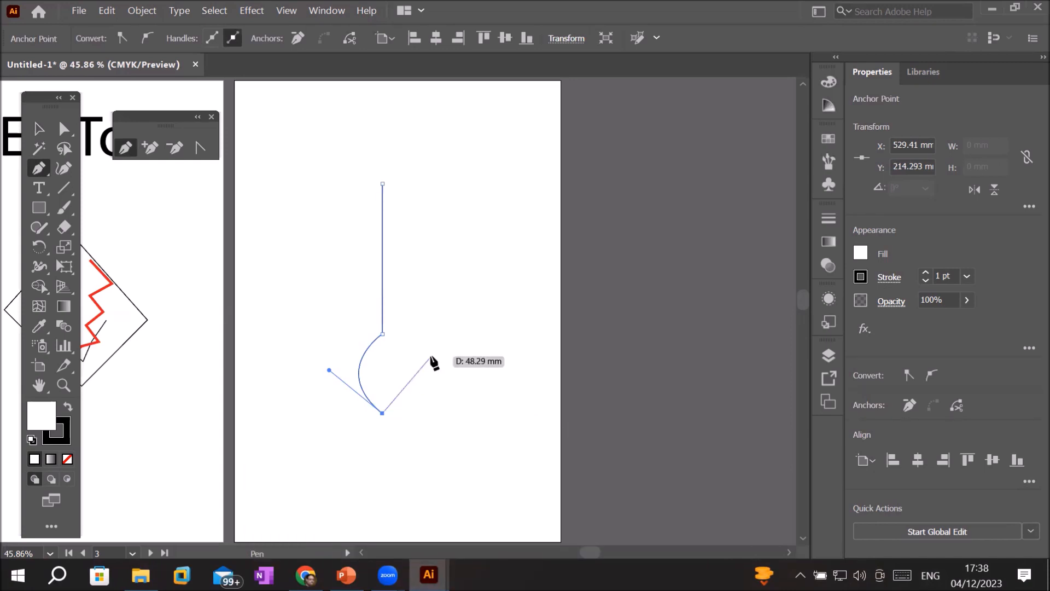
pyautogui.press('Escape')
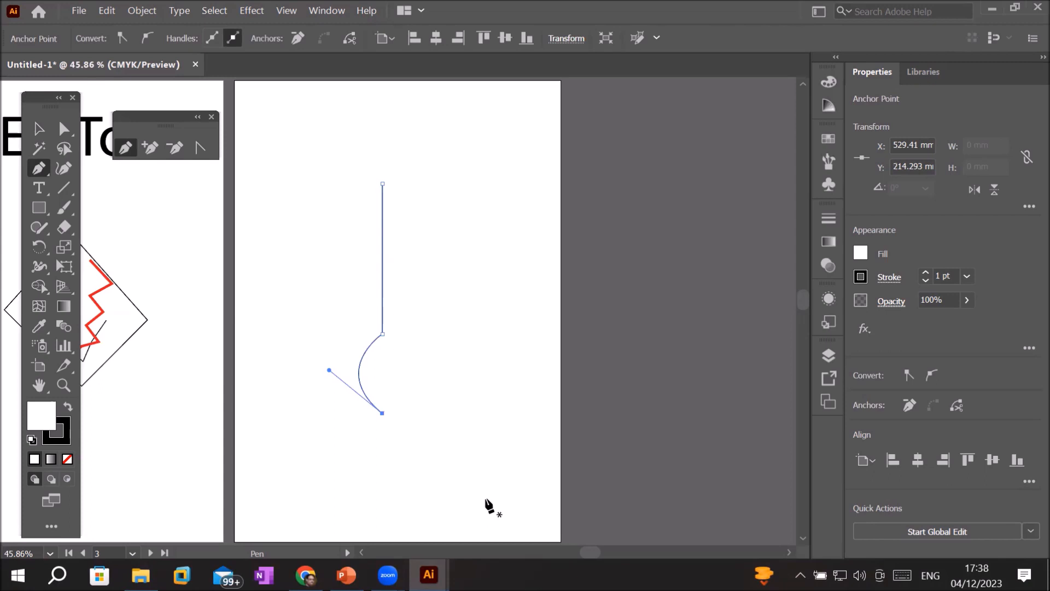
# Step: Set the curved path's stroke to 11 pt and move the path about 29 mm left and 29 mm up
pyautogui.click(38, 129)
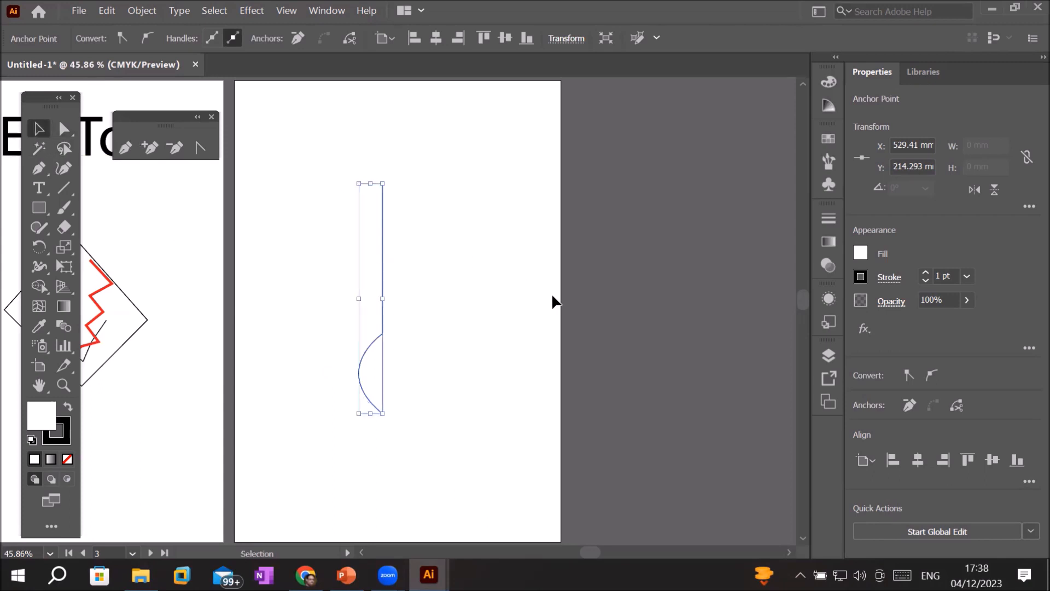
pyautogui.click(926, 273)
pyautogui.click(925, 273)
pyautogui.click(925, 272)
pyautogui.click(926, 272)
pyautogui.click(513, 254)
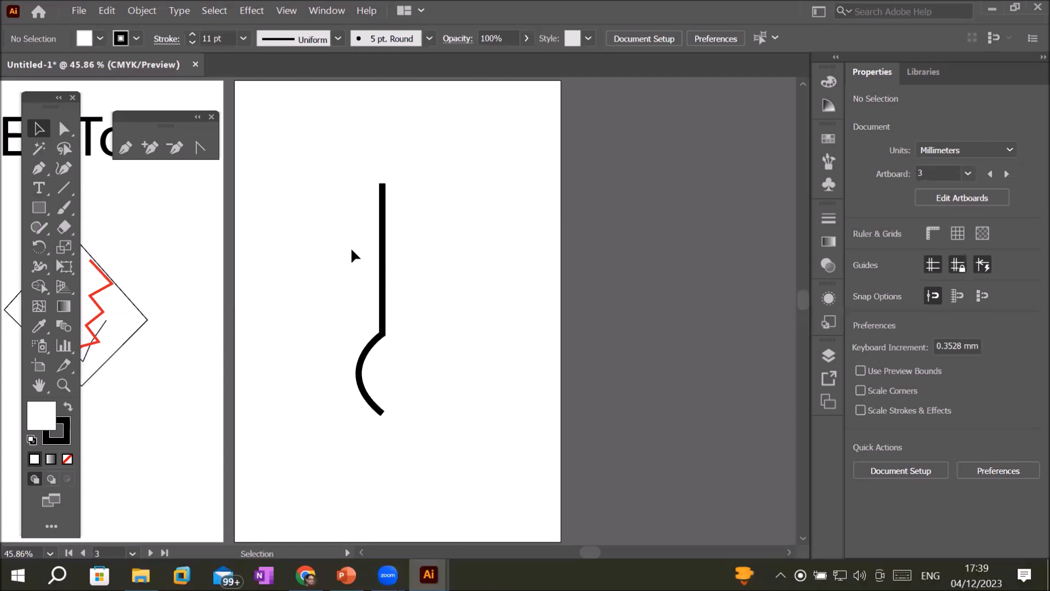
pyautogui.moveTo(381, 267); pyautogui.dragTo(336, 221)
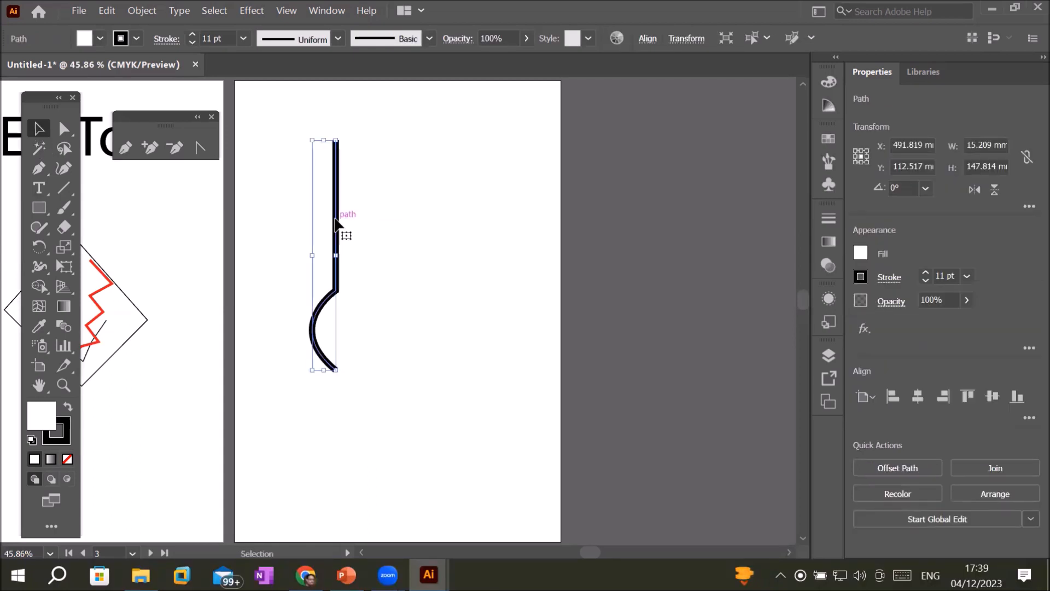
# Step: Duplicate the path about 10 mm to its right, show the rulers, and deselect the copy
pyautogui.moveTo(336, 223); pyautogui.dragTo(351, 219)
pyautogui.hotkey('ctrl', 'r')
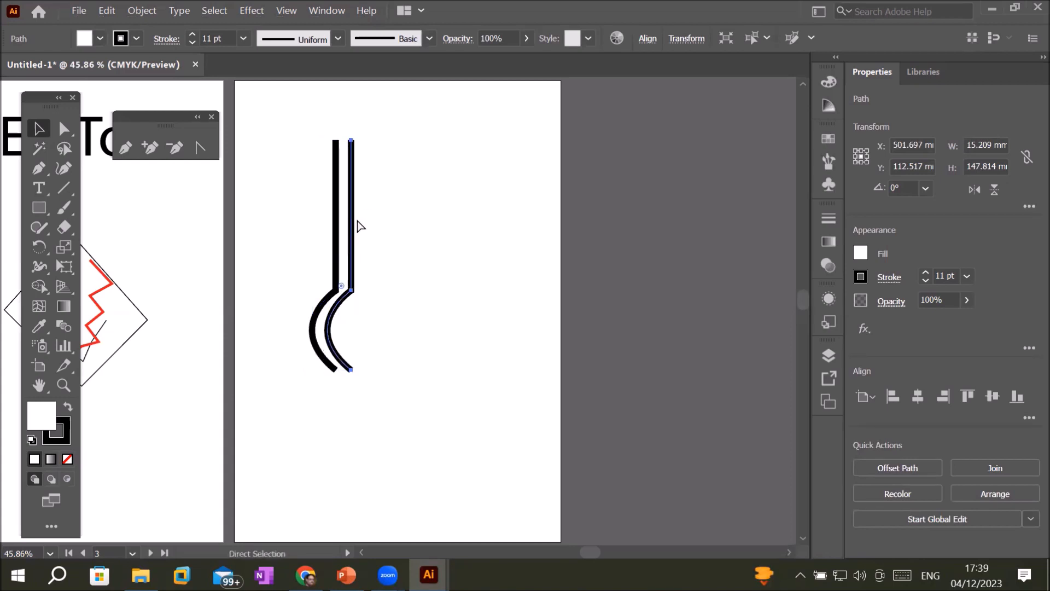
pyautogui.click(439, 279)
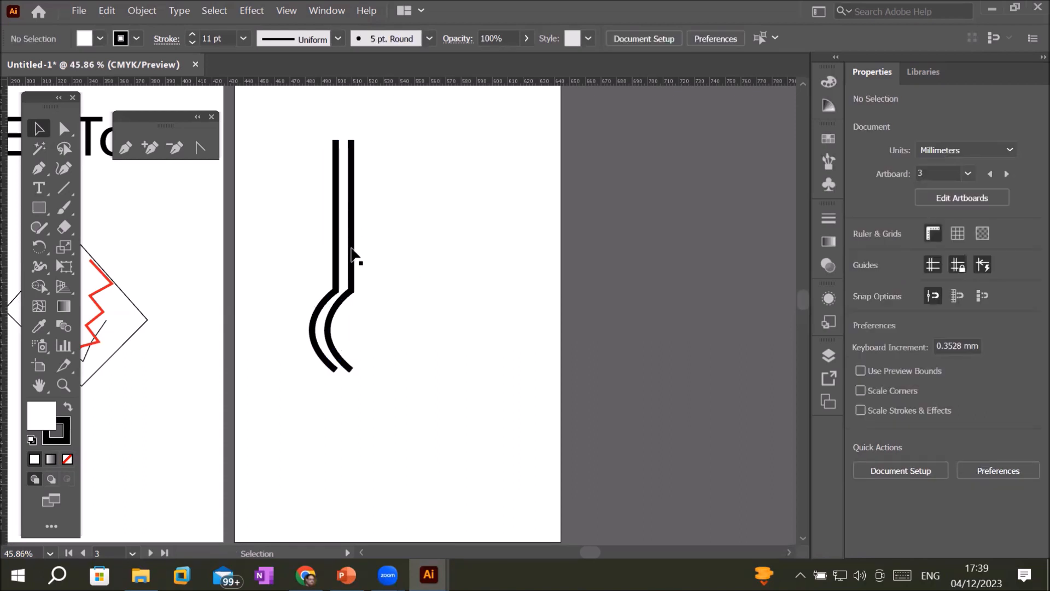
# Step: Select the copy and repeat the 10 mm duplication until twelve evenly spaced paths stand in a row
pyautogui.click(353, 251)
pyautogui.hotkey('ctrl', 'd')
pyautogui.hotkey('ctrl', 'd')
pyautogui.hotkey('ctrl', 'd')
pyautogui.hotkey('ctrl', 'd')
pyautogui.hotkey('ctrl', 'd')
pyautogui.hotkey('ctrl', 'd')
pyautogui.hotkey('ctrl', 'd')
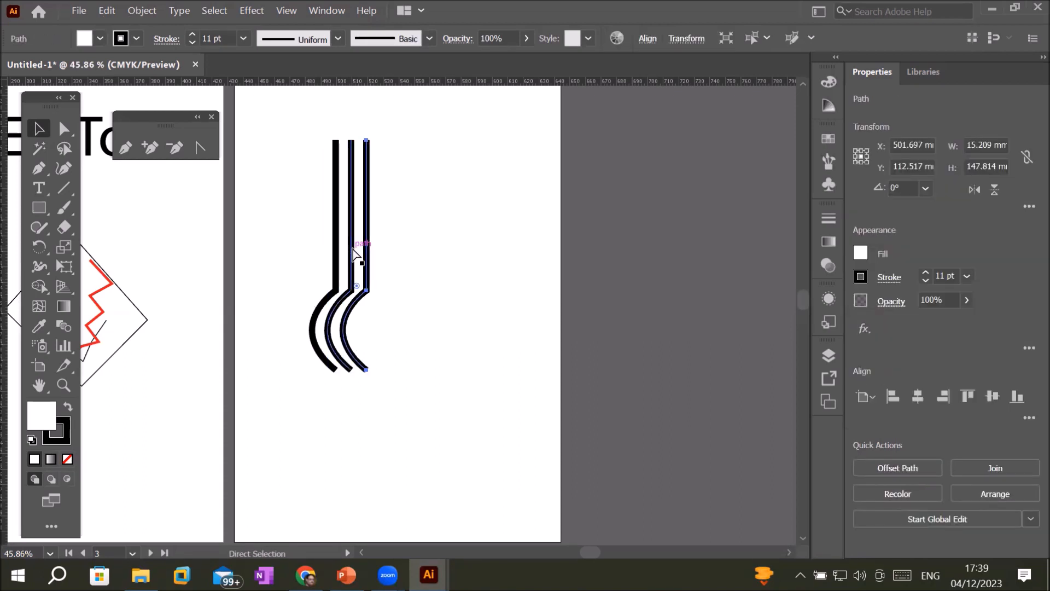
pyautogui.hotkey('ctrl', 'd')
pyautogui.hotkey('ctrl', 'd')
pyautogui.hotkey('ctrl', 'd')
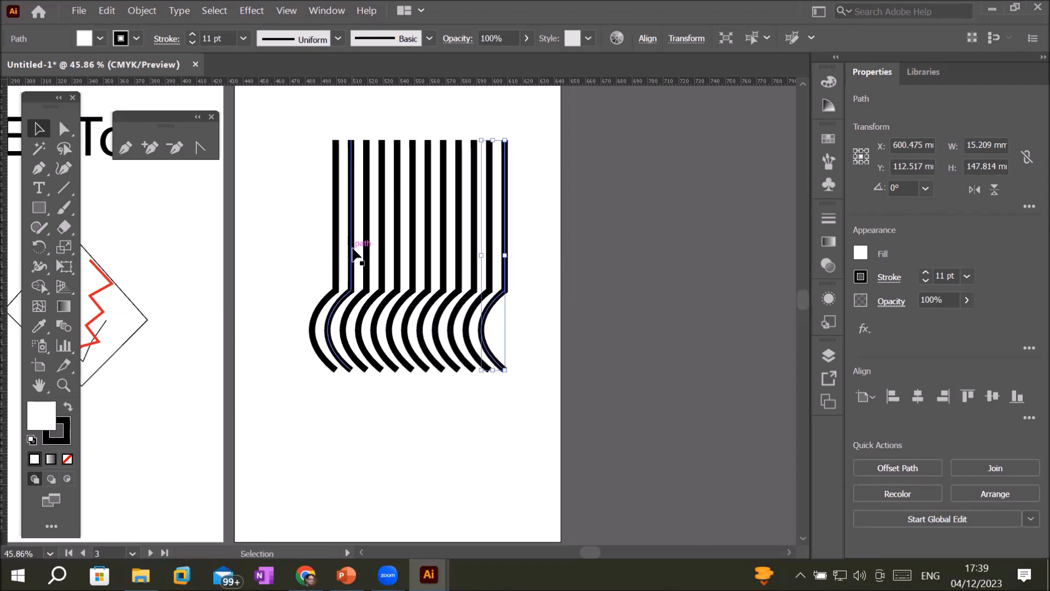
pyautogui.scroll(-1, 525, 344)
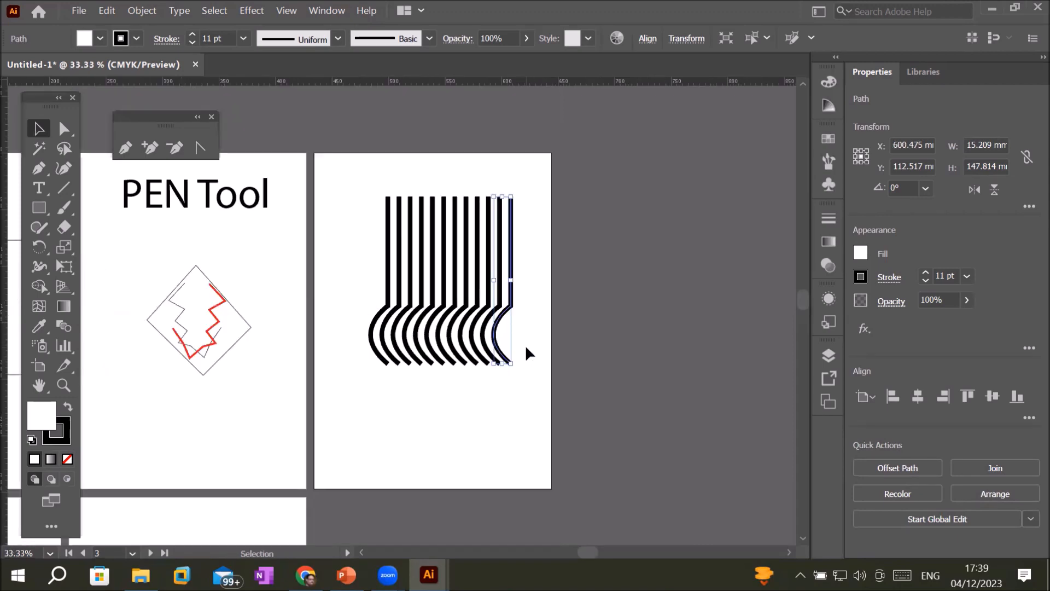
pyautogui.scroll(3, 539, 296)
pyautogui.scroll(-2, 474, 316)
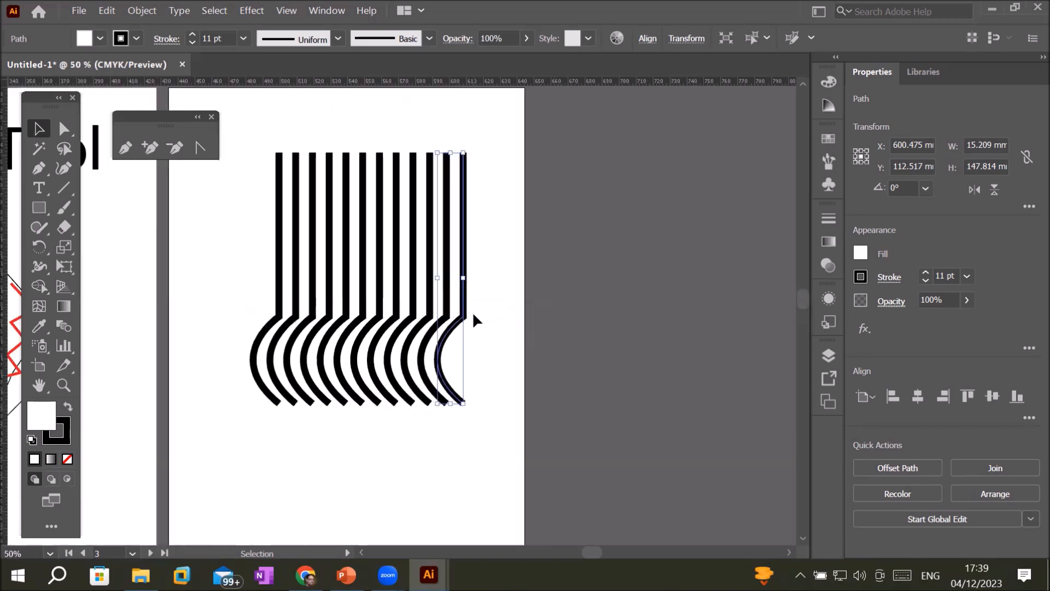
# Step: Undo all the path duplications back to the single original path
pyautogui.press('ctrl')
pyautogui.hotkey('ctrl', 'z')
pyautogui.hotkey('ctrl', 'z')
pyautogui.hotkey('ctrl', 'z')
pyautogui.hotkey('ctrl', 'z')
pyautogui.hotkey('ctrl', 'z')
pyautogui.hotkey('ctrl', 'z')
pyautogui.hotkey('ctrl', 'z')
pyautogui.hotkey('ctrl', 'z')
pyautogui.hotkey('ctrl', 'z')
pyautogui.hotkey('ctrl', 'z')
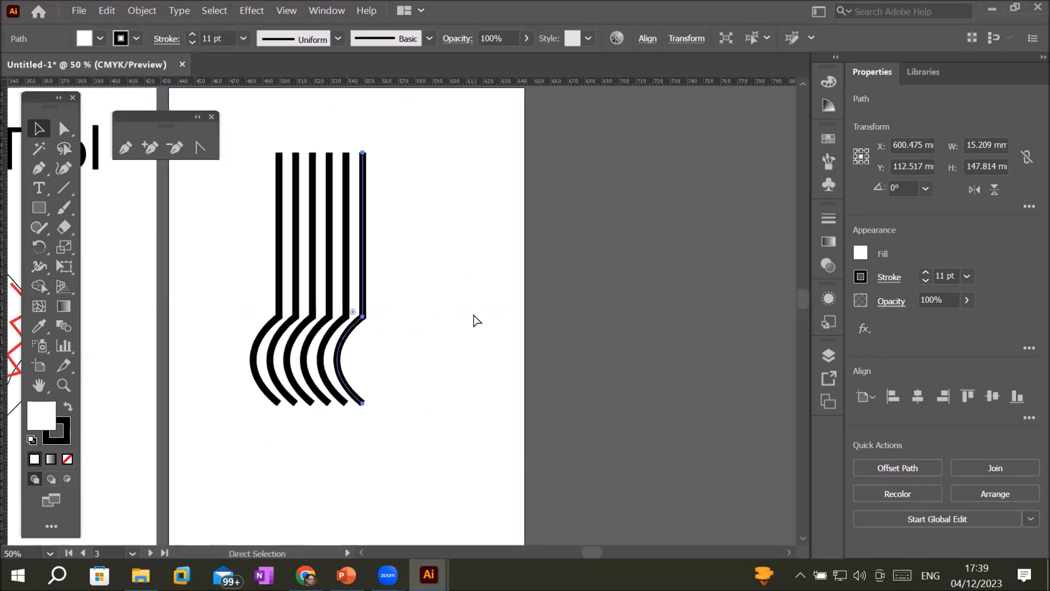
pyautogui.hotkey('ctrl', 'z')
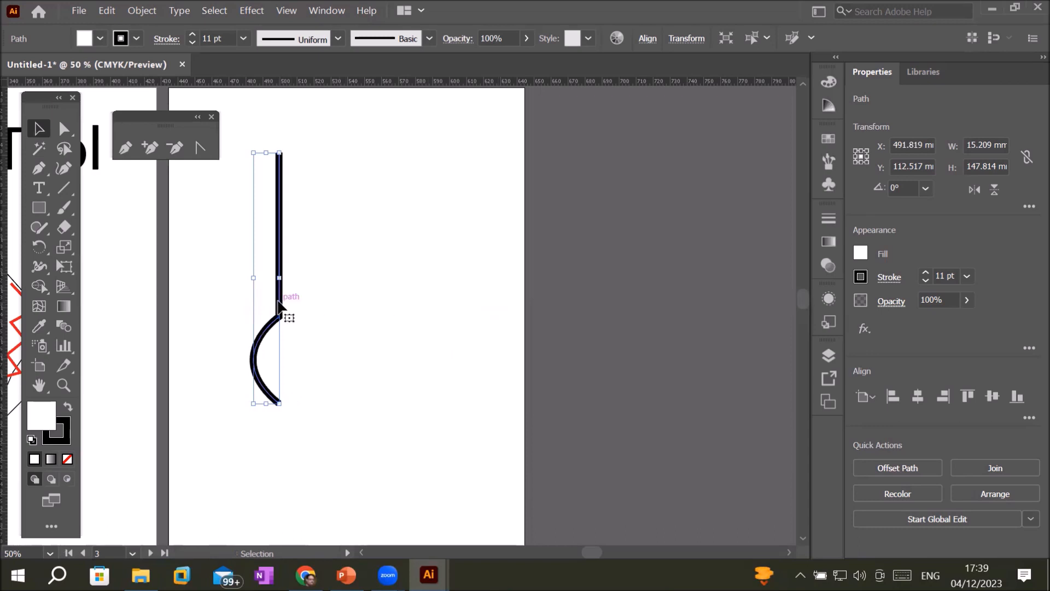
# Step: Duplicate the path about 24 mm to its right, flip the copy horizontally to mirror the original, and deselect it
pyautogui.moveTo(279, 304); pyautogui.dragTo(320, 304)
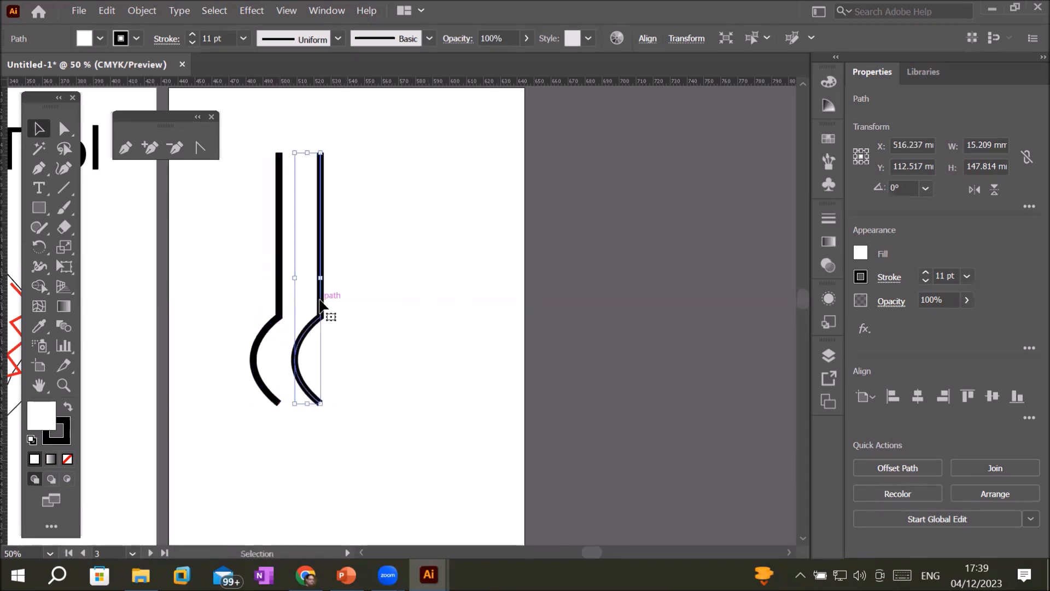
pyautogui.click(976, 187)
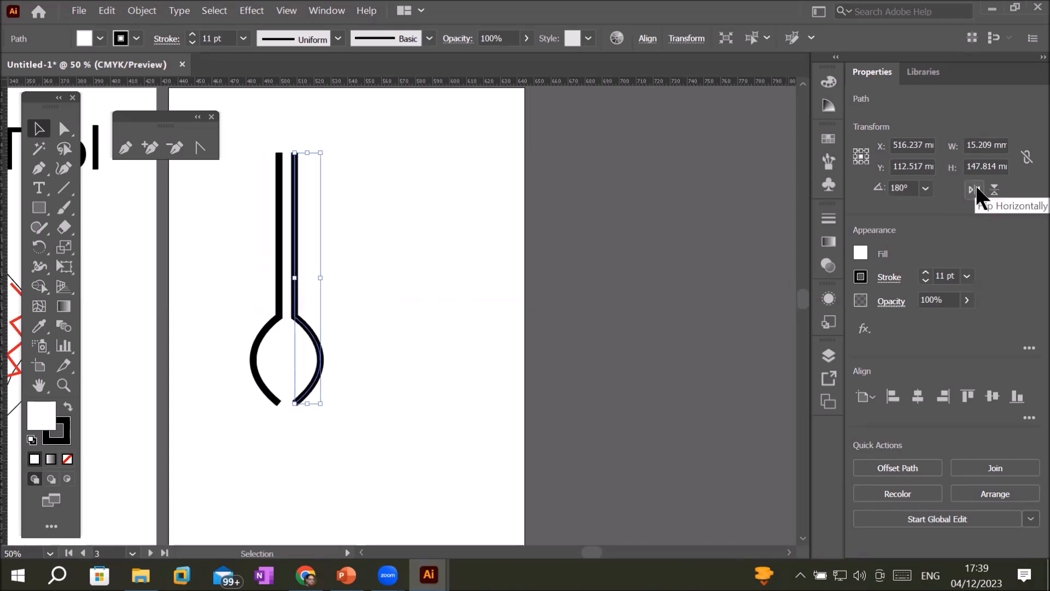
pyautogui.click(494, 299)
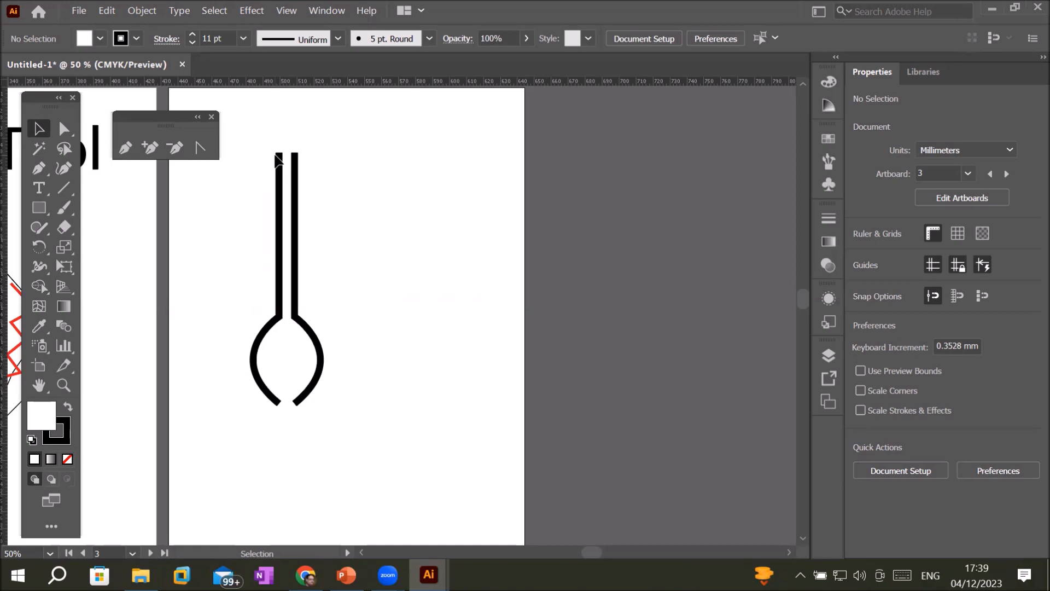
# Step: Directly select the top end anchors of both mirrored paths and connect them with a straight segment
pyautogui.click(62, 129)
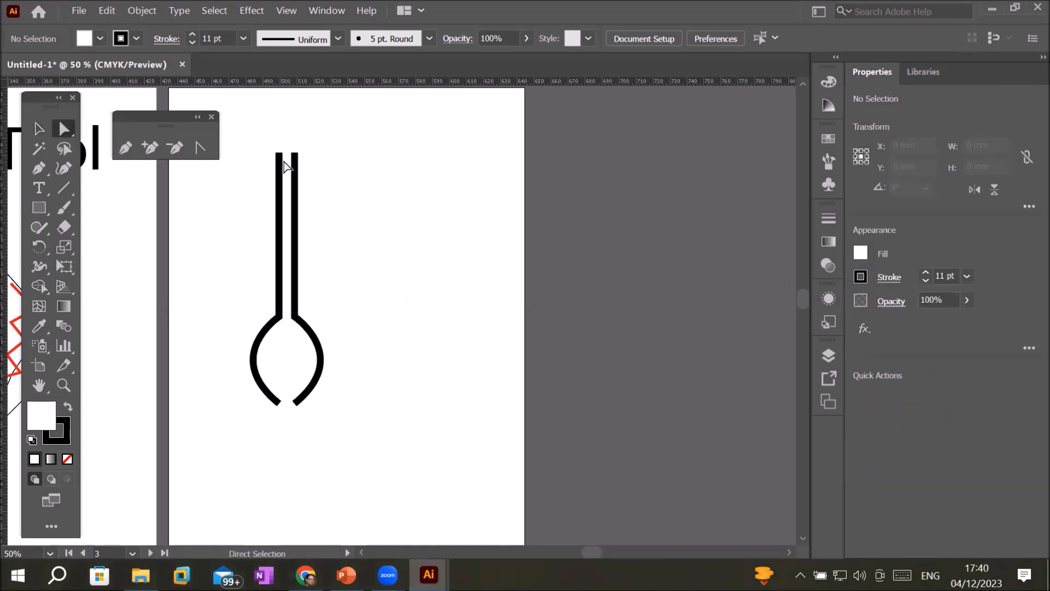
pyautogui.click(281, 157)
pyautogui.scroll(2, 317, 135)
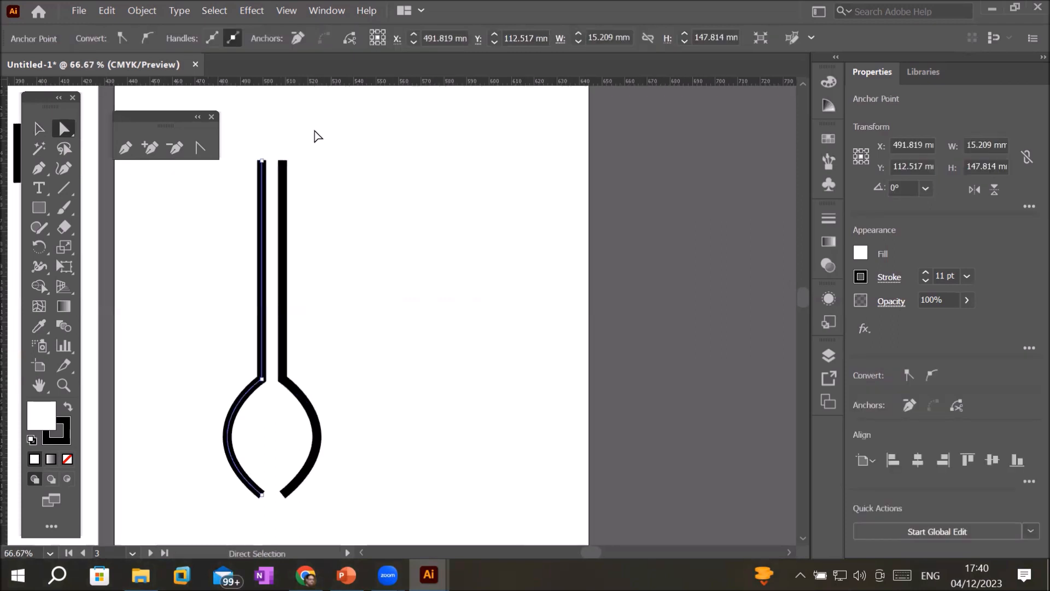
pyautogui.scroll(1, 311, 137)
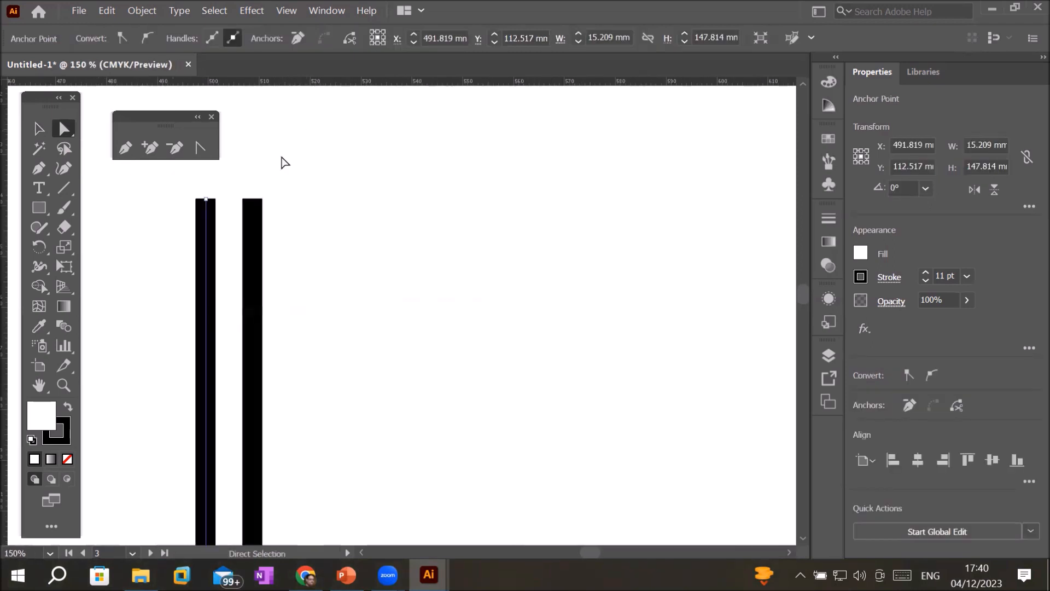
pyautogui.click(255, 200)
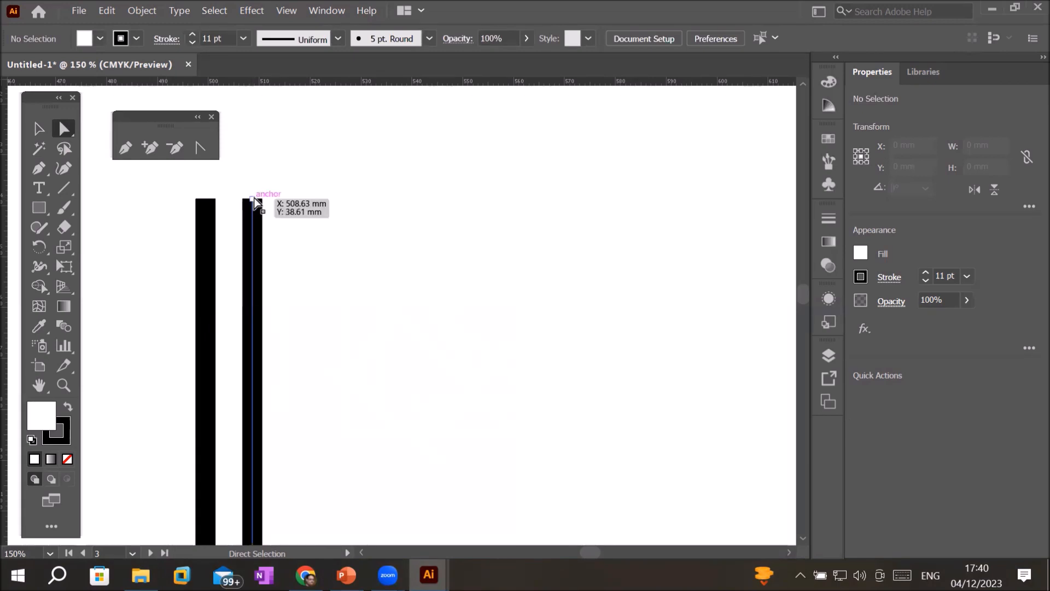
pyautogui.click(254, 200)
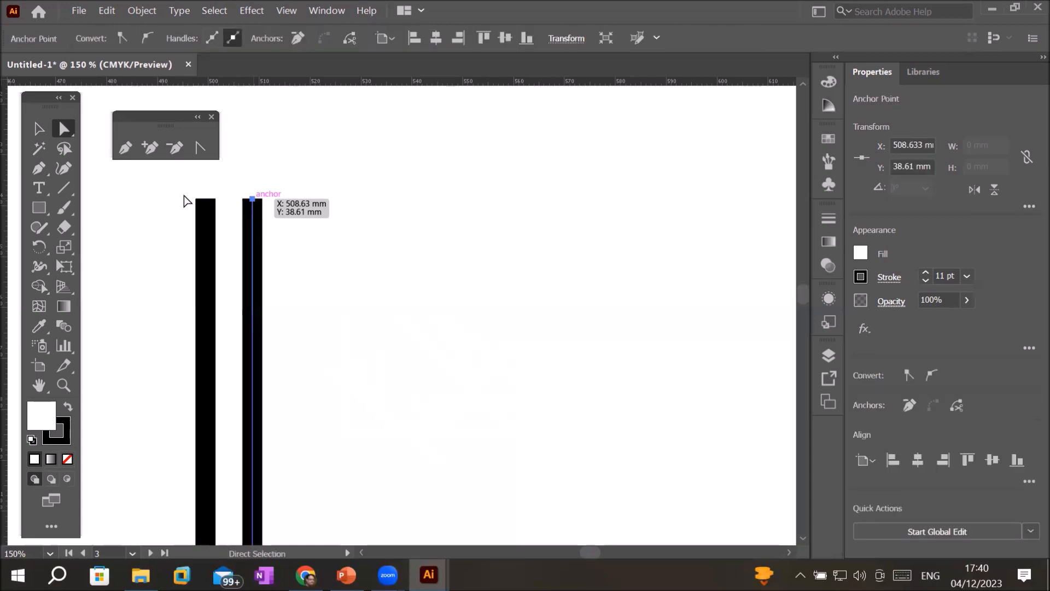
pyautogui.keyDown('shift'); pyautogui.click(206, 200); pyautogui.keyUp('shift')
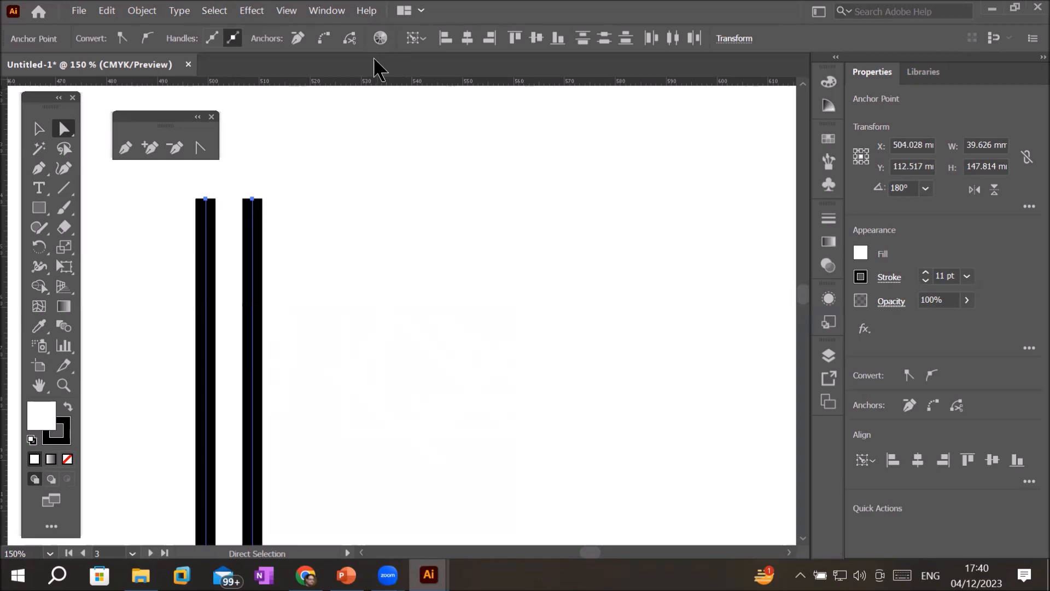
pyautogui.click(325, 38)
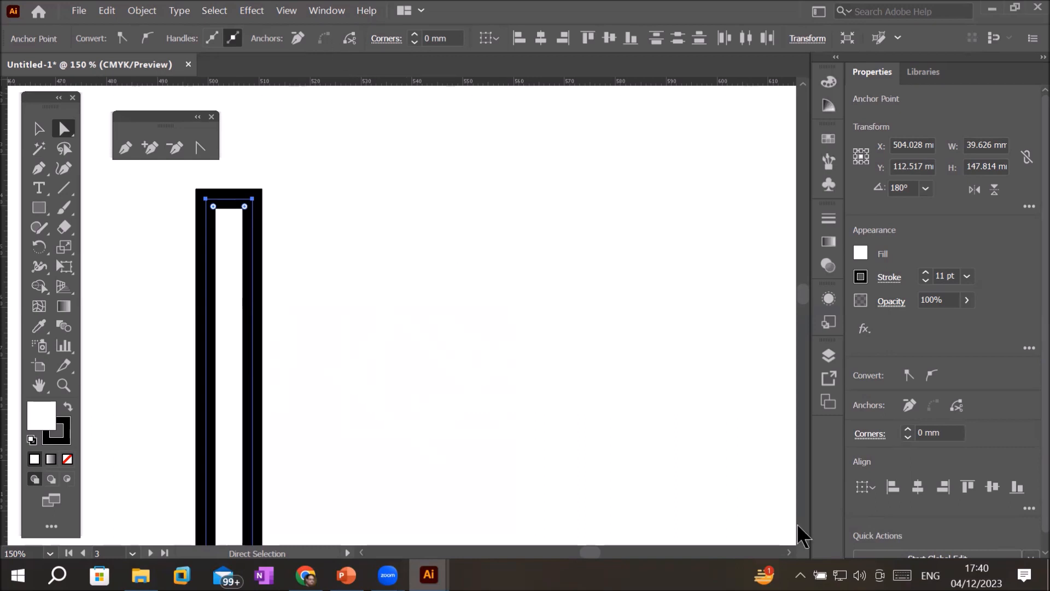
# Step: Lasso the two open bottom end anchors, connect them to close the spoon outline, and deselect it
pyautogui.press('Up')
pyautogui.press('Up')
pyautogui.press('Up')
pyautogui.press('Up')
pyautogui.press('Up')
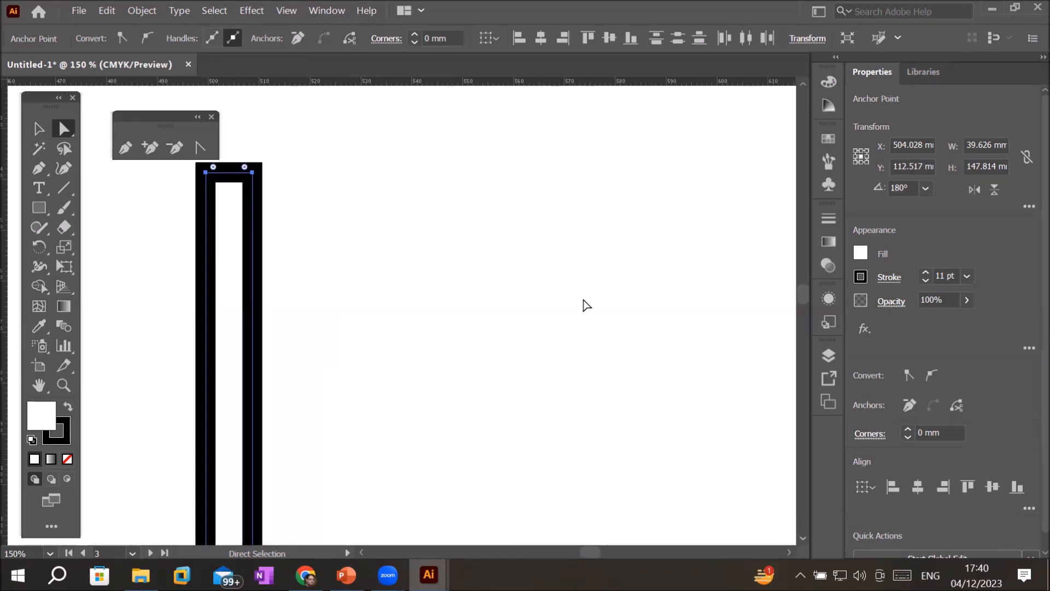
pyautogui.scroll(-10, 586, 305)
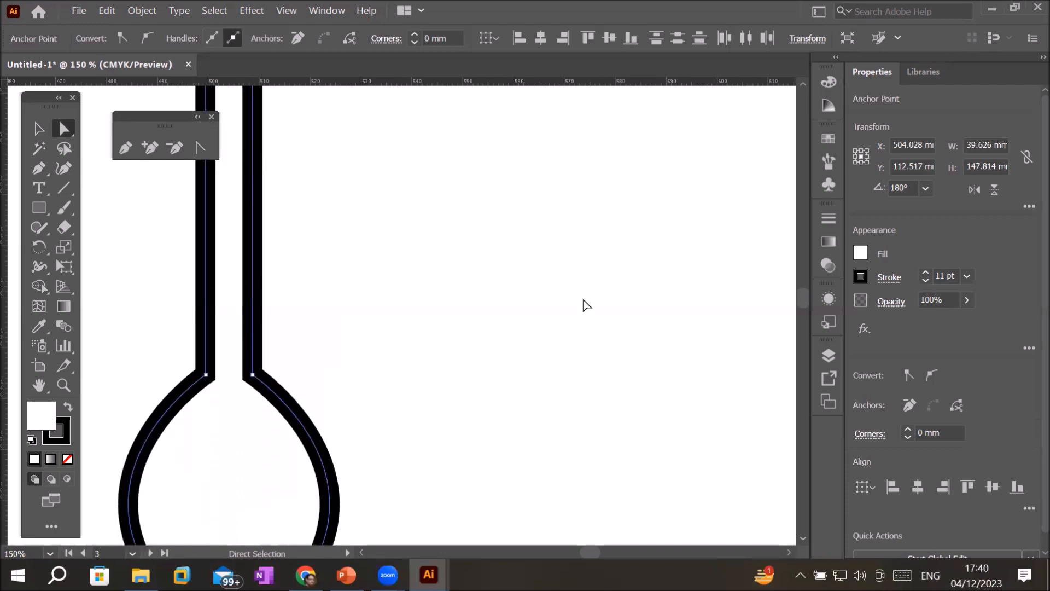
pyautogui.scroll(-4, 586, 305)
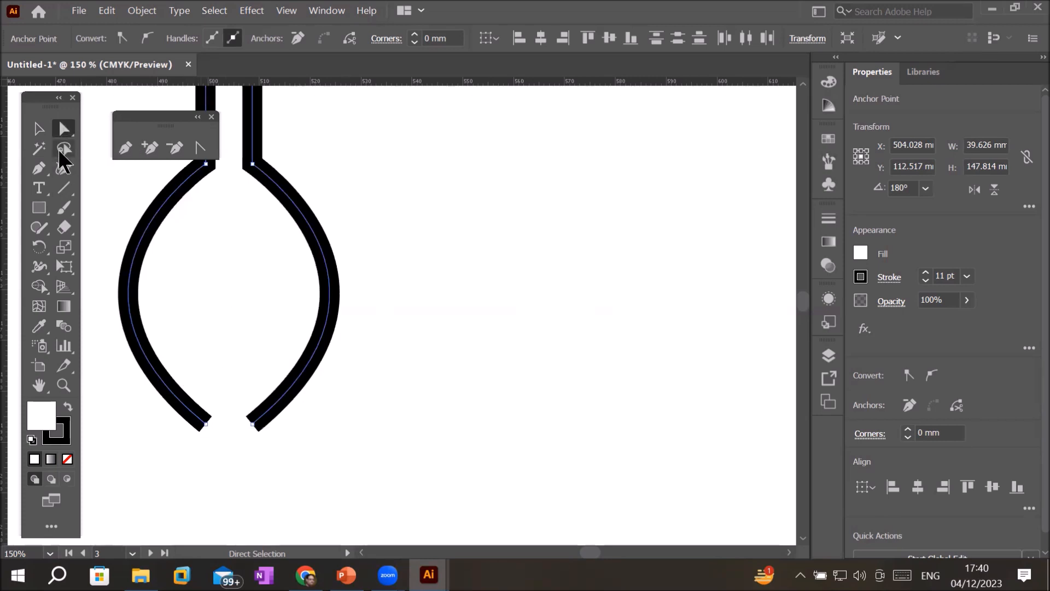
pyautogui.click(63, 151)
pyautogui.moveTo(304, 436)
pyautogui.mouseDown()
pyautogui.moveTo(267, 394)
pyautogui.moveTo(198, 378)
pyautogui.moveTo(155, 411)
pyautogui.moveTo(203, 461)
pyautogui.moveTo(284, 459)
pyautogui.moveTo(305, 425)
pyautogui.mouseUp()
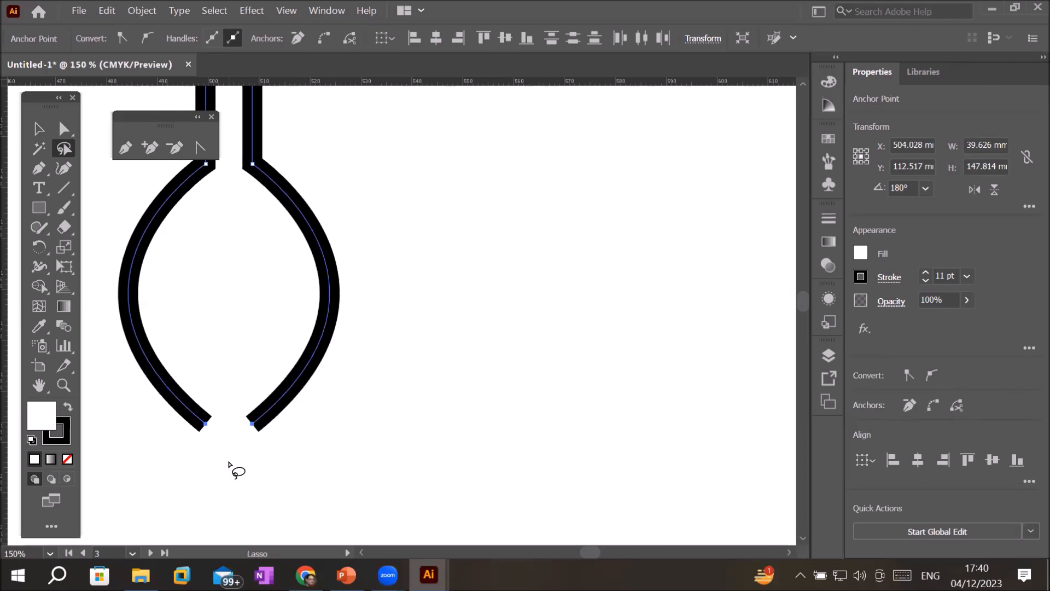
pyautogui.click(325, 40)
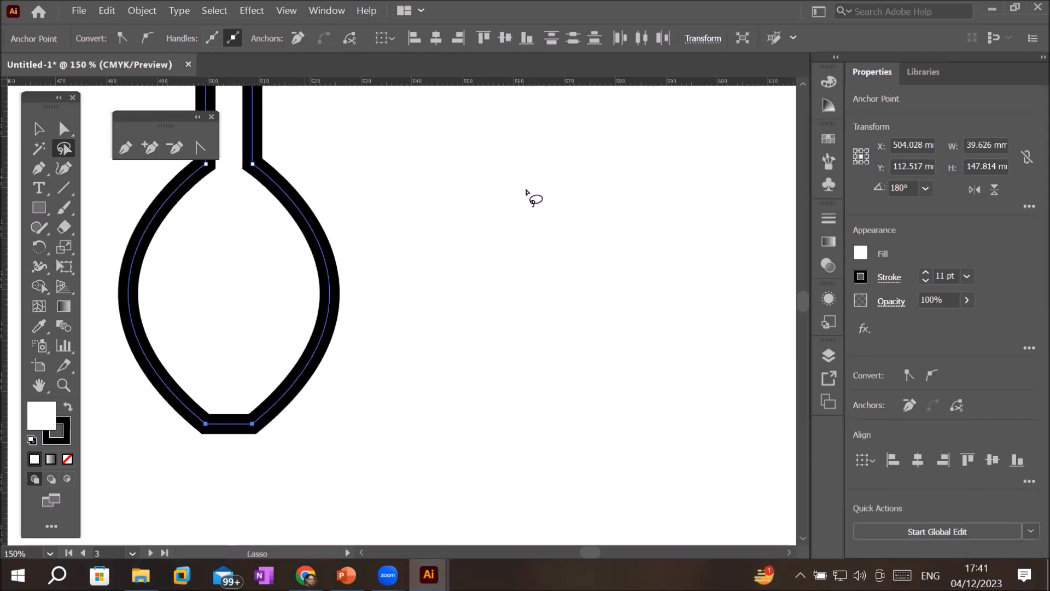
pyautogui.click(453, 211)
# Step: Move the whole closed spoon shape about 24 mm right and 77 mm down on the artboard, and deselect it
pyautogui.keyDown('alt'); pyautogui.scroll(-2, 442, 213); pyautogui.keyUp('alt')
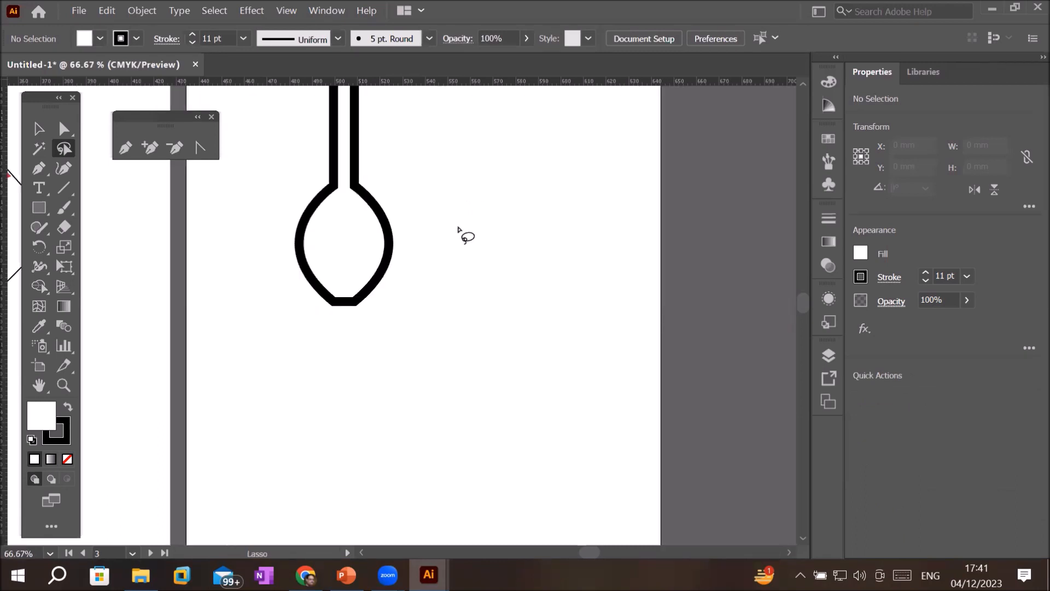
pyautogui.click(38, 130)
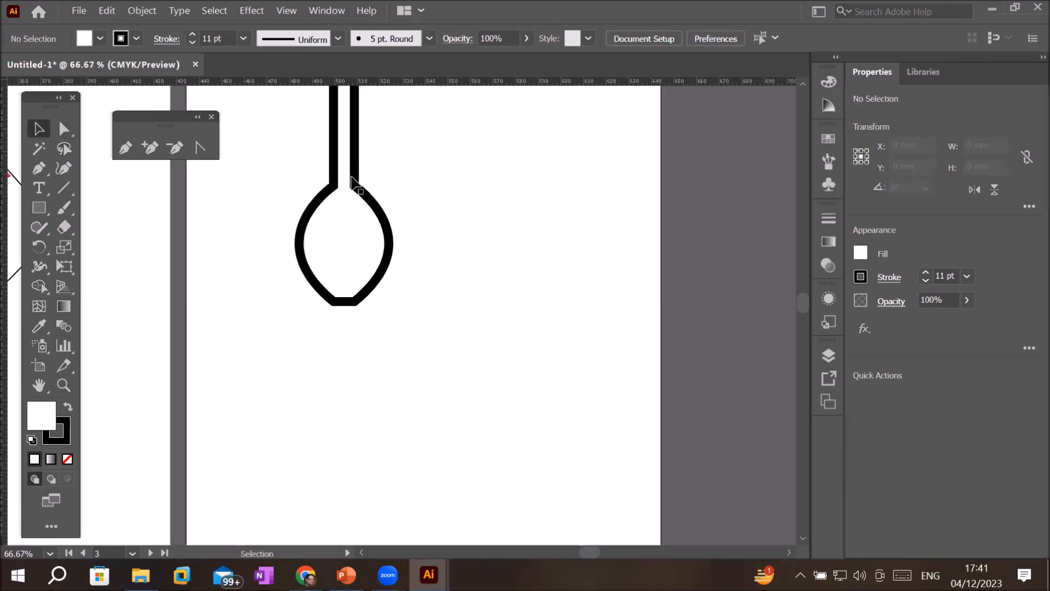
pyautogui.moveTo(345, 190); pyautogui.dragTo(398, 362)
pyautogui.click(561, 400)
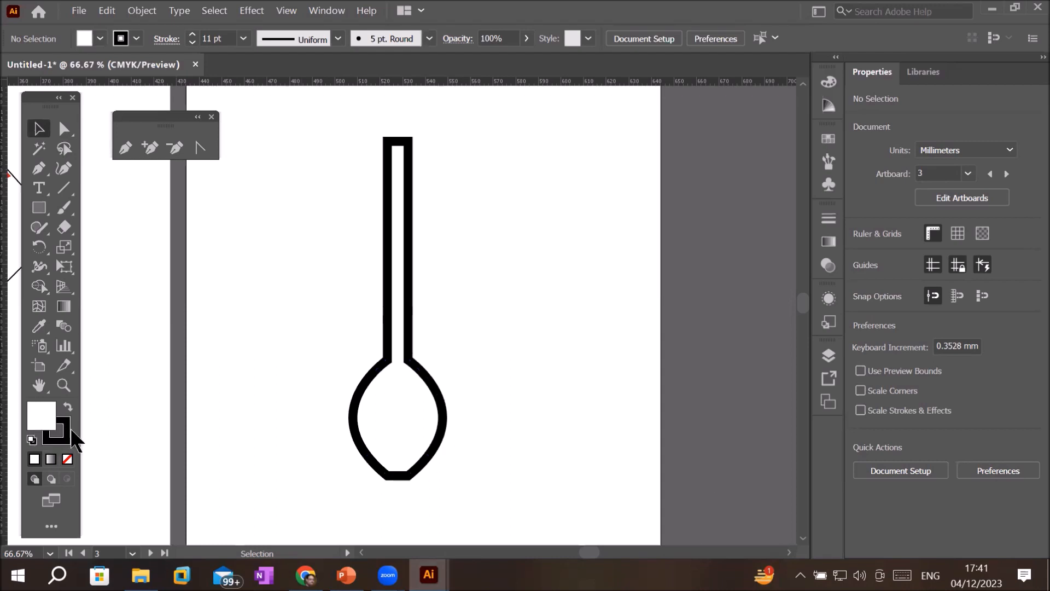
# Step: Try to fill the spoon shape with CMYK Green while nothing is selected
pyautogui.click(100, 39)
pyautogui.click(79, 67)
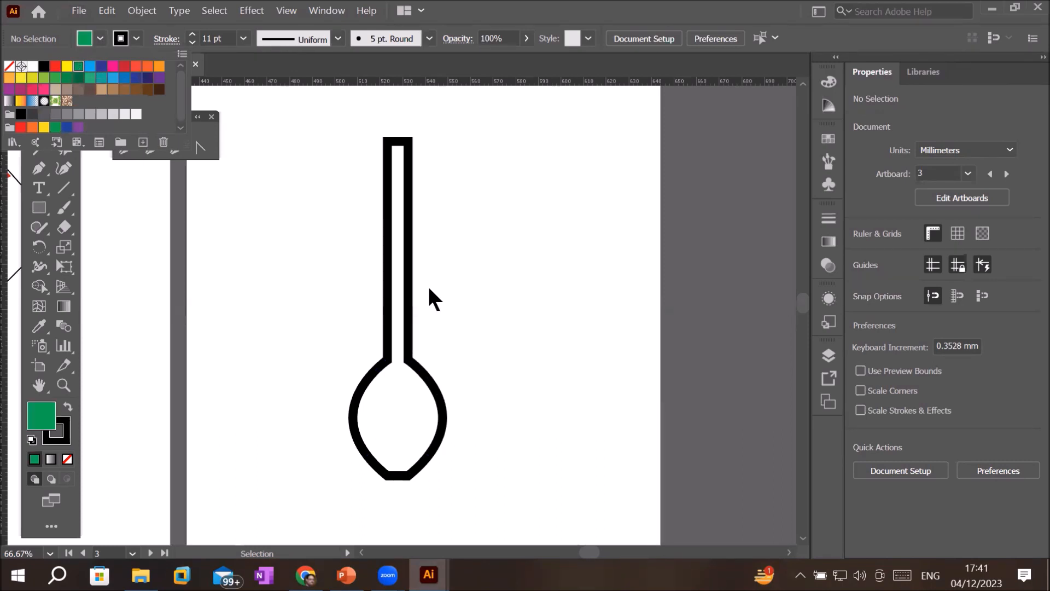
pyautogui.click(406, 297)
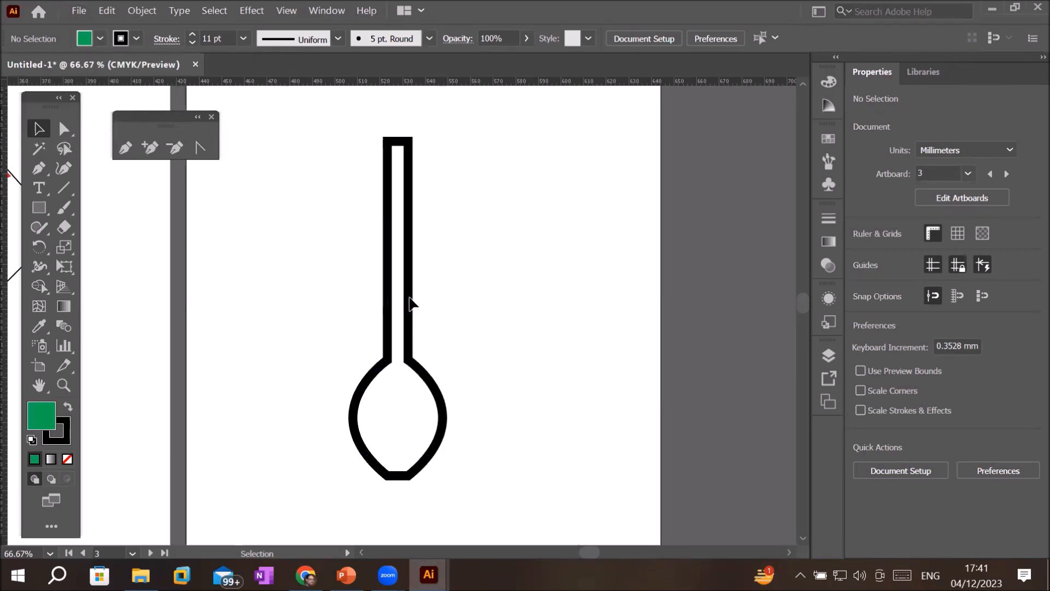
# Step: Move the spoon shape about 5 mm right and fill it with CMYK Green
pyautogui.moveTo(388, 213); pyautogui.dragTo(453, 230)
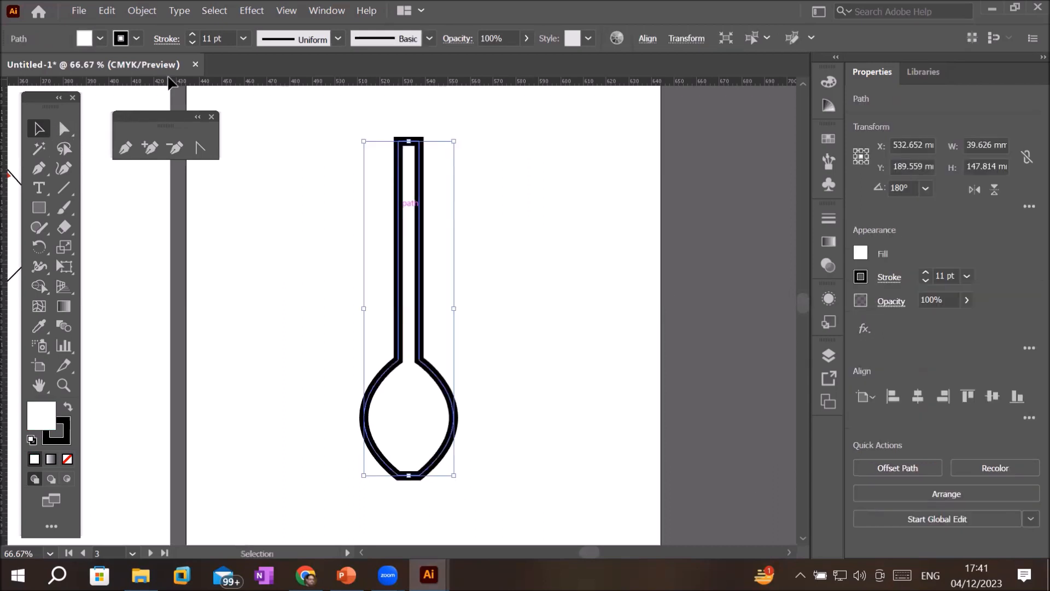
pyautogui.click(100, 35)
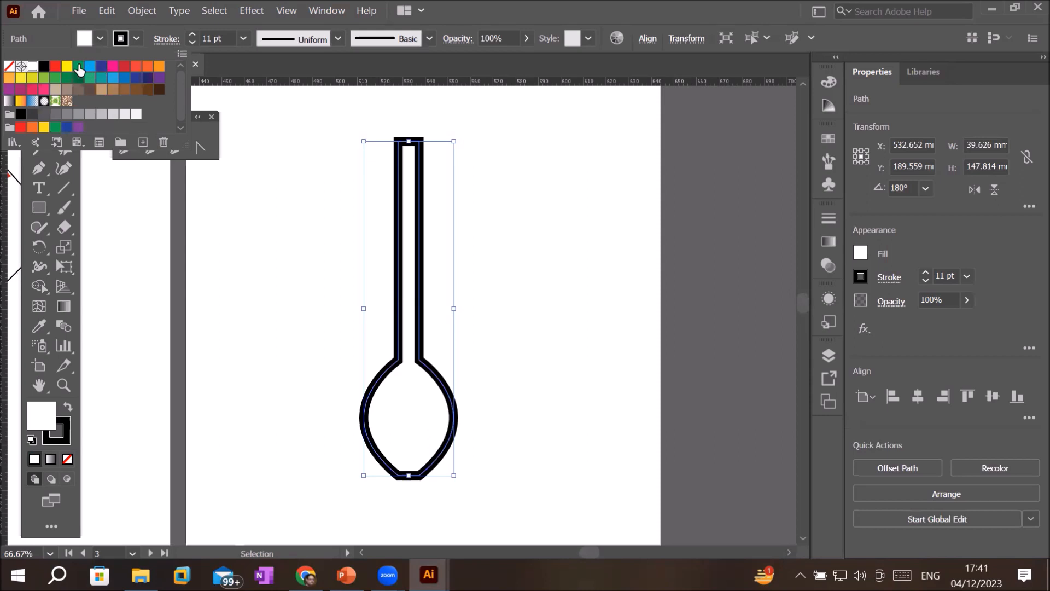
pyautogui.click(80, 67)
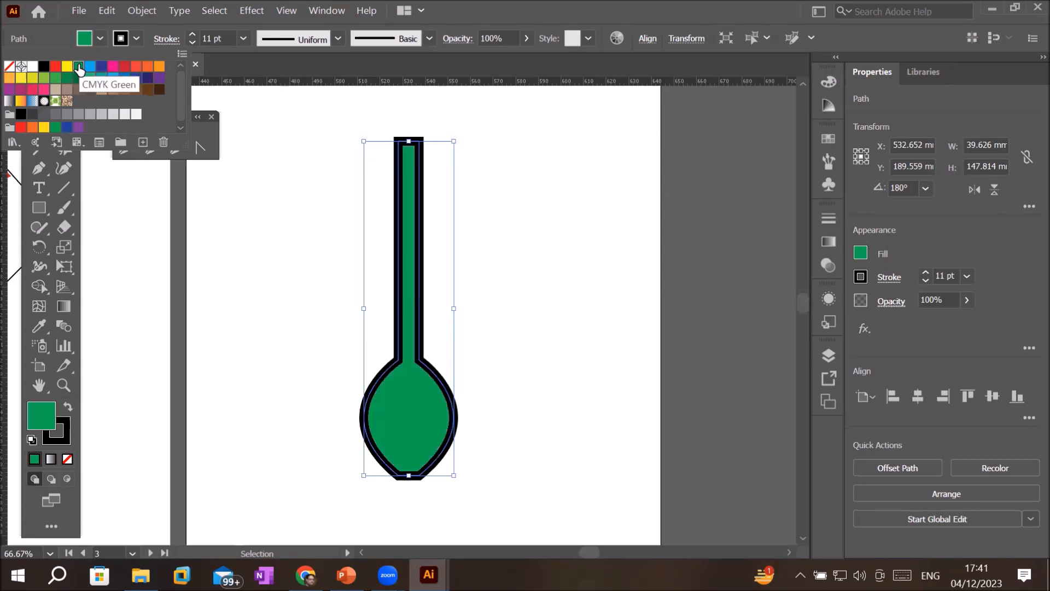
# Step: Colour the spoon's stroke magenta pink and move the spoon about 133 mm right and 12 mm up, off the artboard
pyautogui.click(135, 39)
pyautogui.click(135, 39)
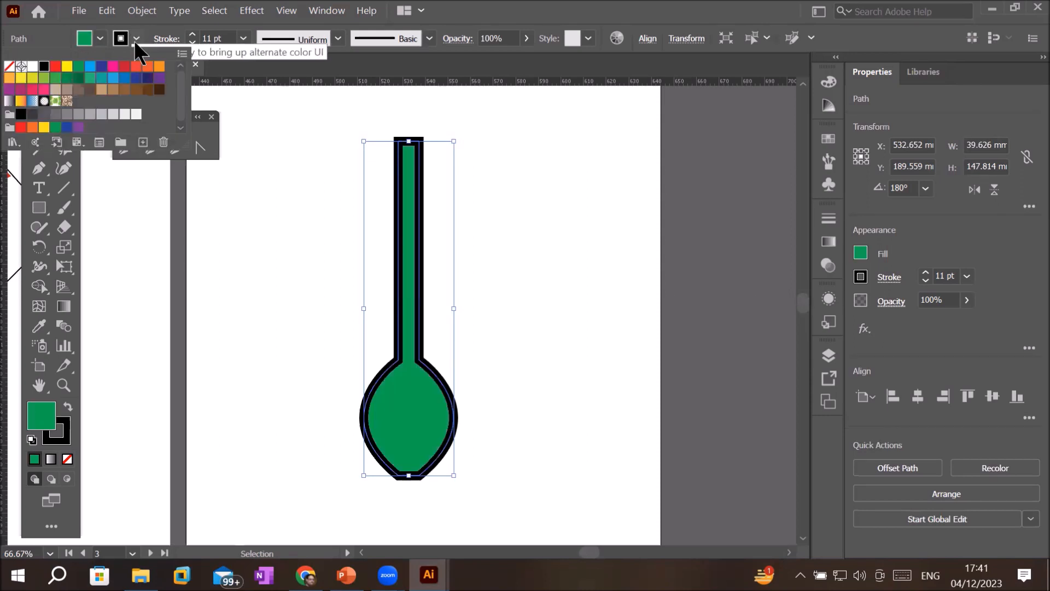
pyautogui.click(113, 66)
pyautogui.click(542, 238)
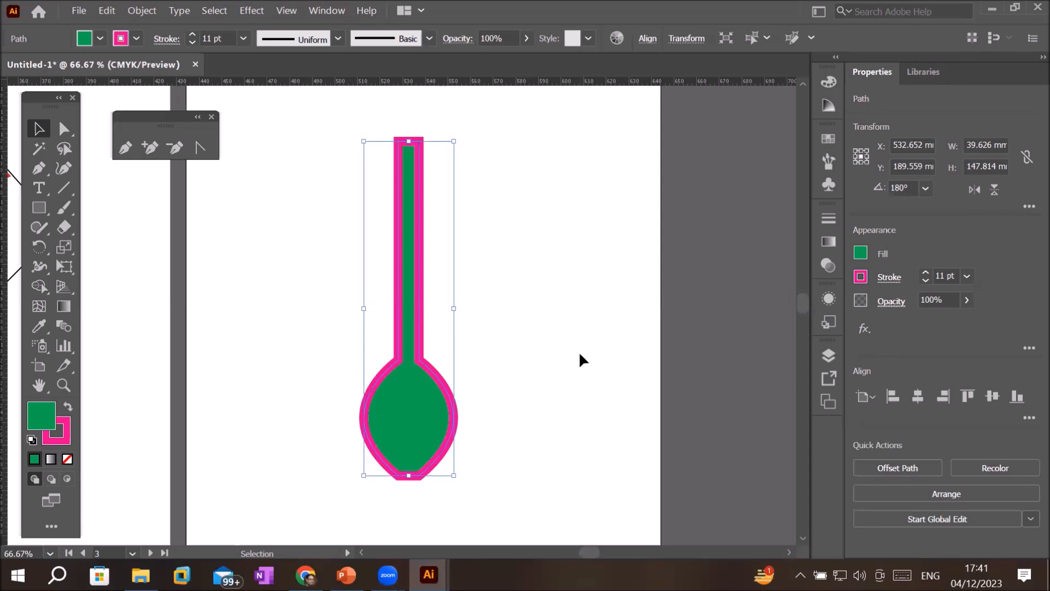
pyautogui.moveTo(445, 392); pyautogui.dragTo(743, 356)
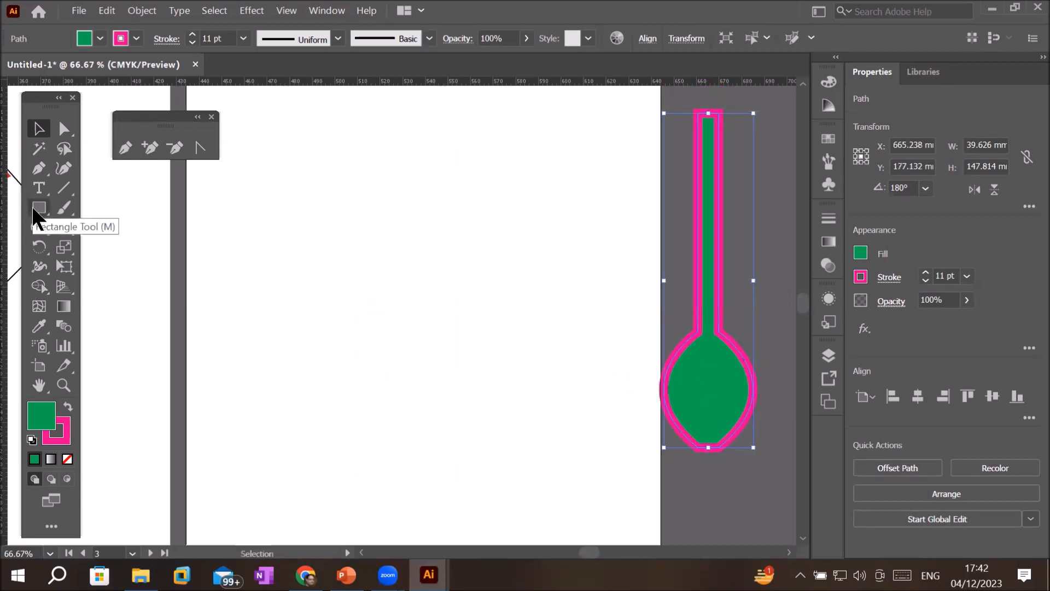
# Step: Draw a closed leaf shape about 25 mm wide and 53 mm tall from two curved Pen segments on the empty artboard
pyautogui.click(40, 172)
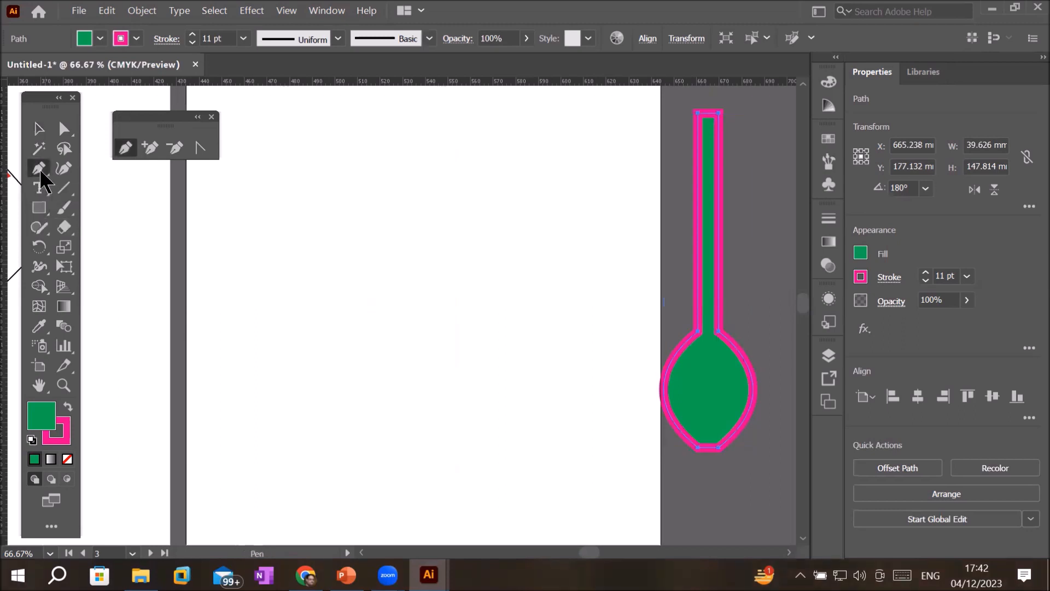
pyautogui.click(387, 196)
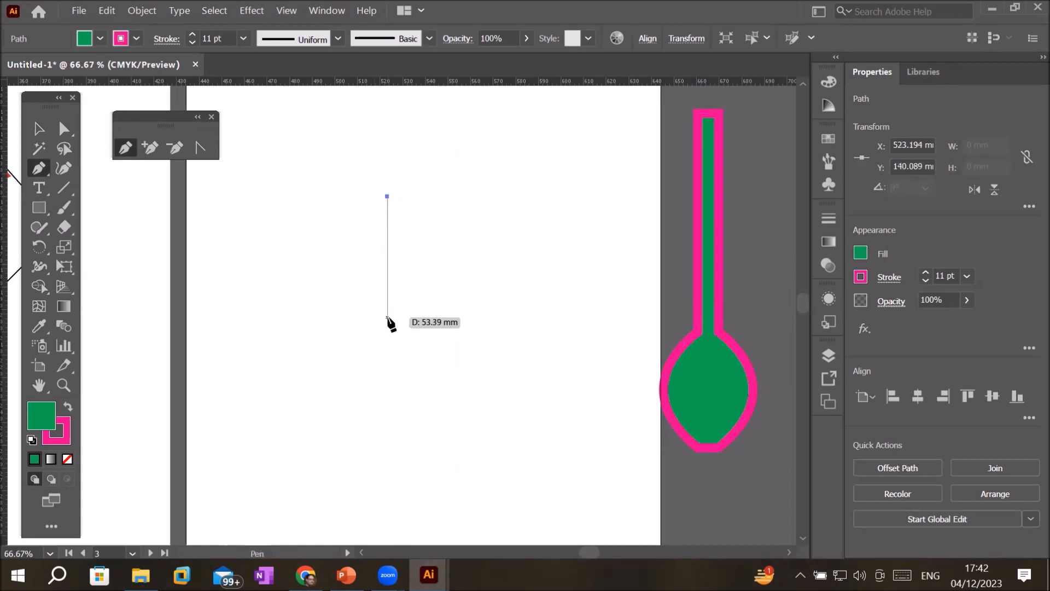
pyautogui.moveTo(388, 316)
pyautogui.mouseDown()
pyautogui.moveTo(485, 394)
pyautogui.moveTo(463, 379)
pyautogui.mouseUp()
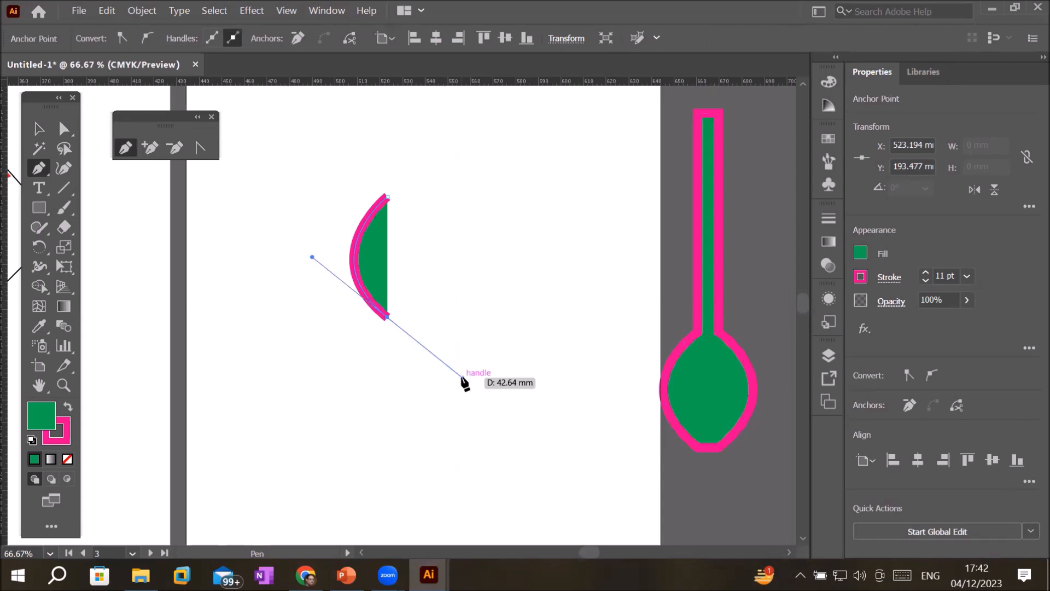
pyautogui.click(386, 317)
pyautogui.click(385, 197)
pyautogui.moveTo(398, 195)
pyautogui.mouseDown()
pyautogui.moveTo(336, 176)
pyautogui.moveTo(344, 145)
pyautogui.moveTo(333, 145)
pyautogui.mouseUp()
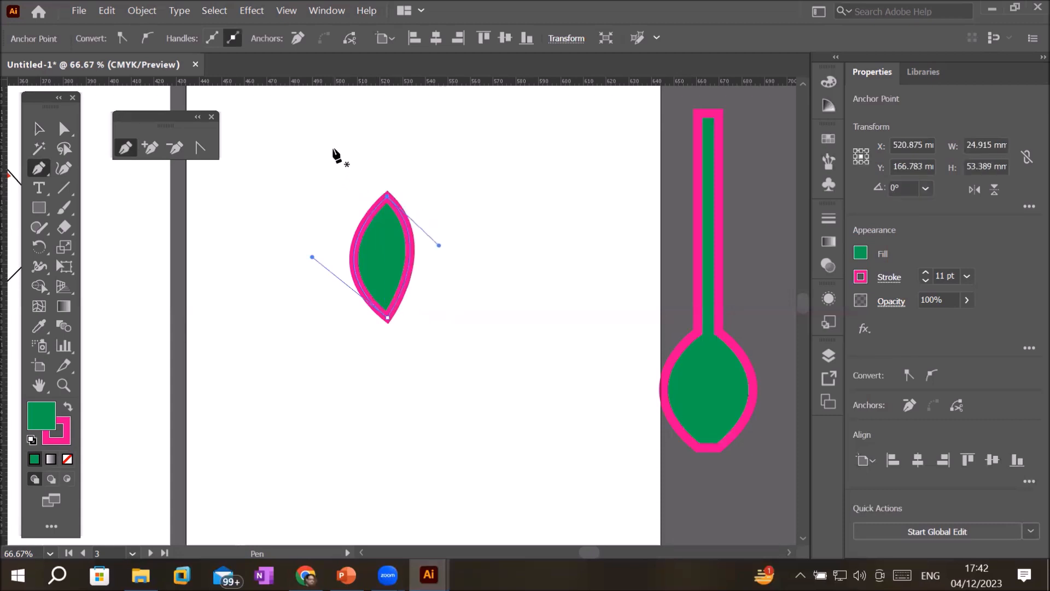
# Step: Reset the leaf to the default fill and 1 pt black stroke, and fill it with the dark green swatch
pyautogui.click(31, 440)
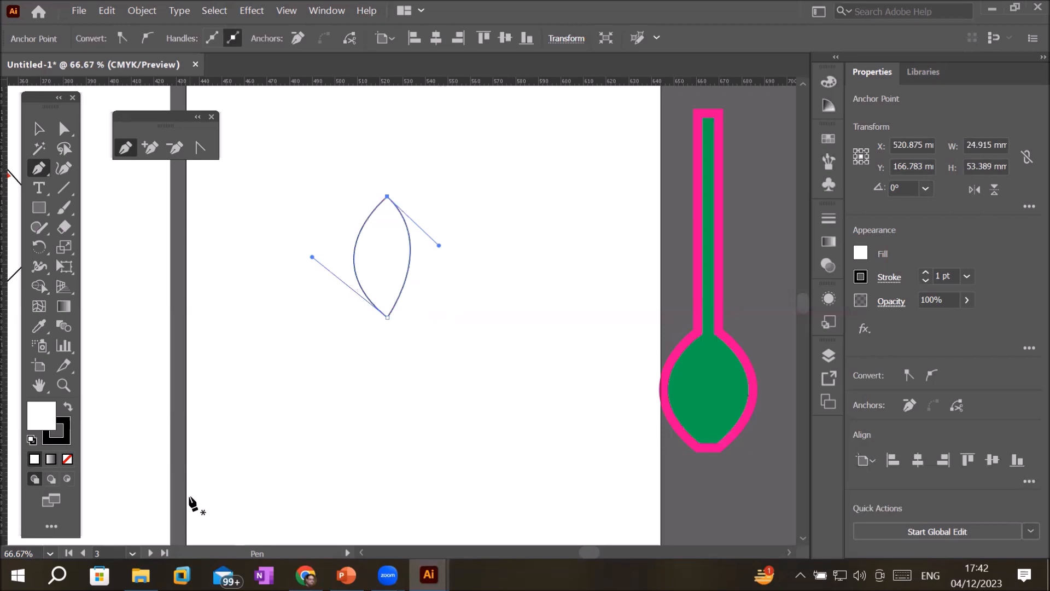
pyautogui.press('ctrl')
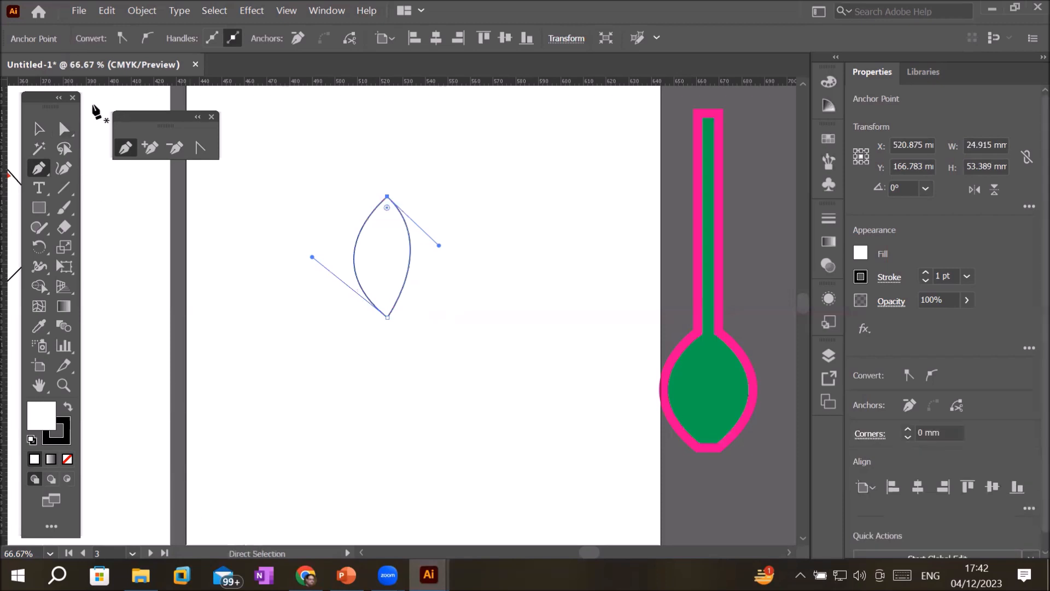
pyautogui.press('ctrl')
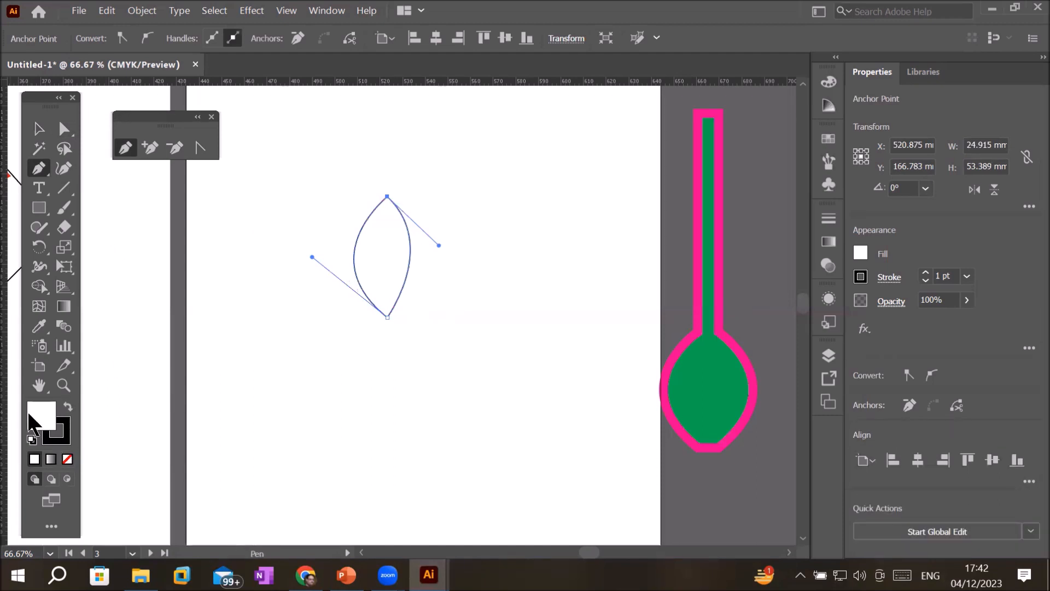
pyautogui.click(860, 252)
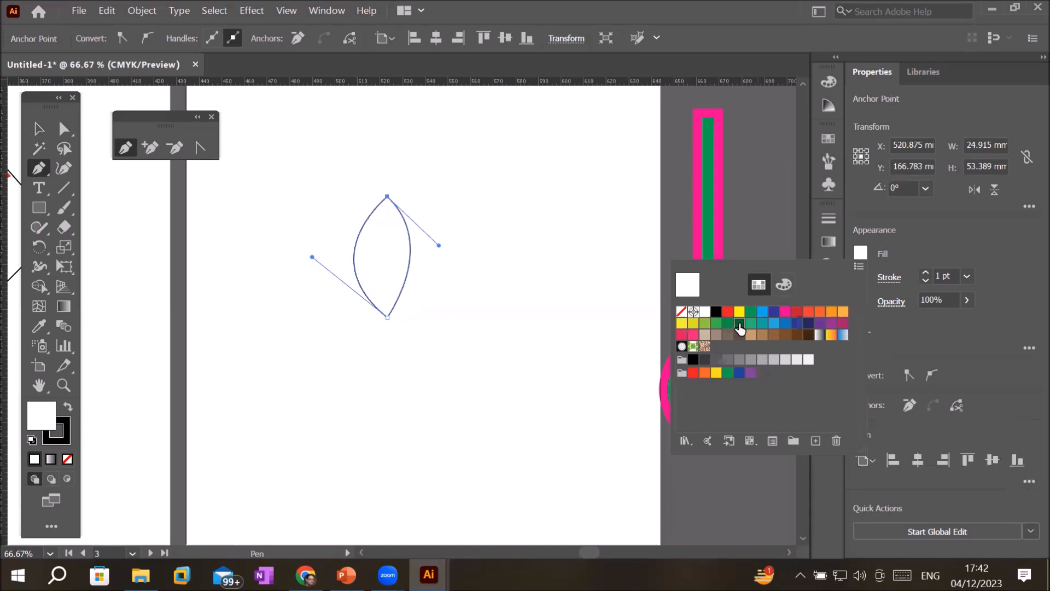
pyautogui.click(739, 324)
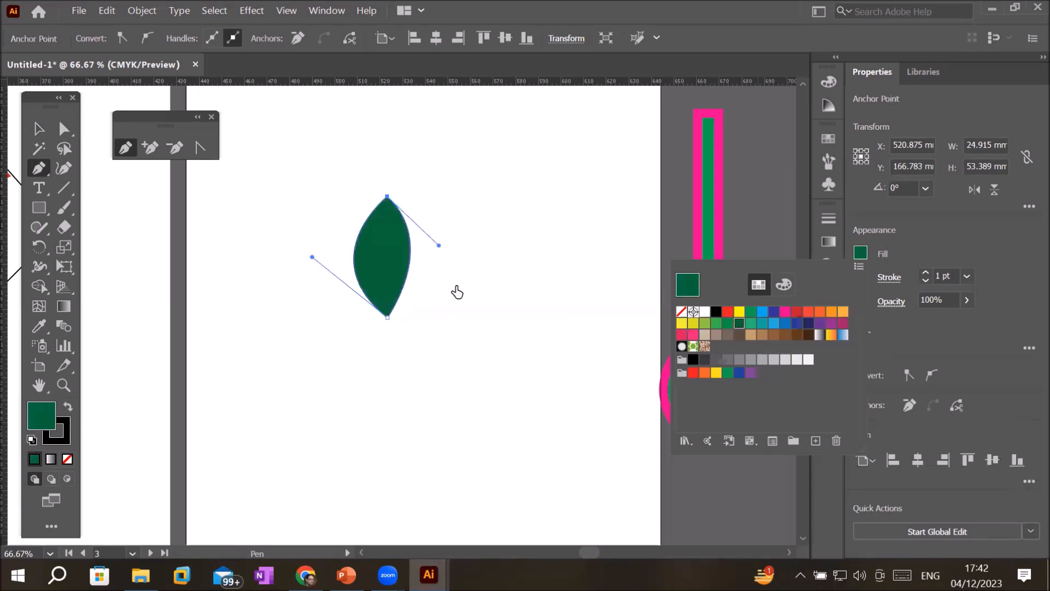
pyautogui.click(456, 286)
pyautogui.scroll(2, 411, 301)
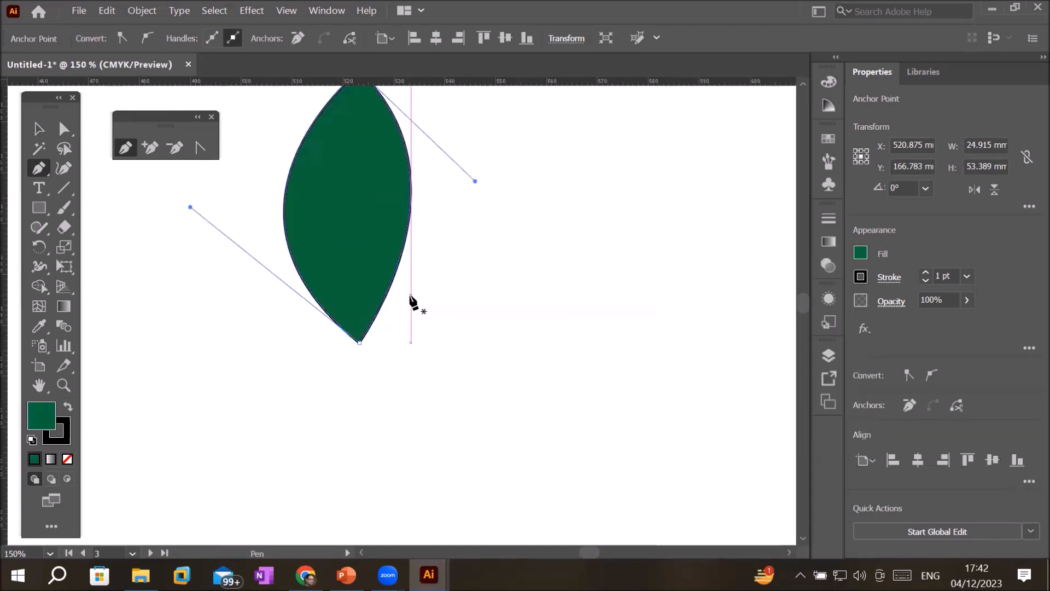
pyautogui.scroll(2, 392, 211)
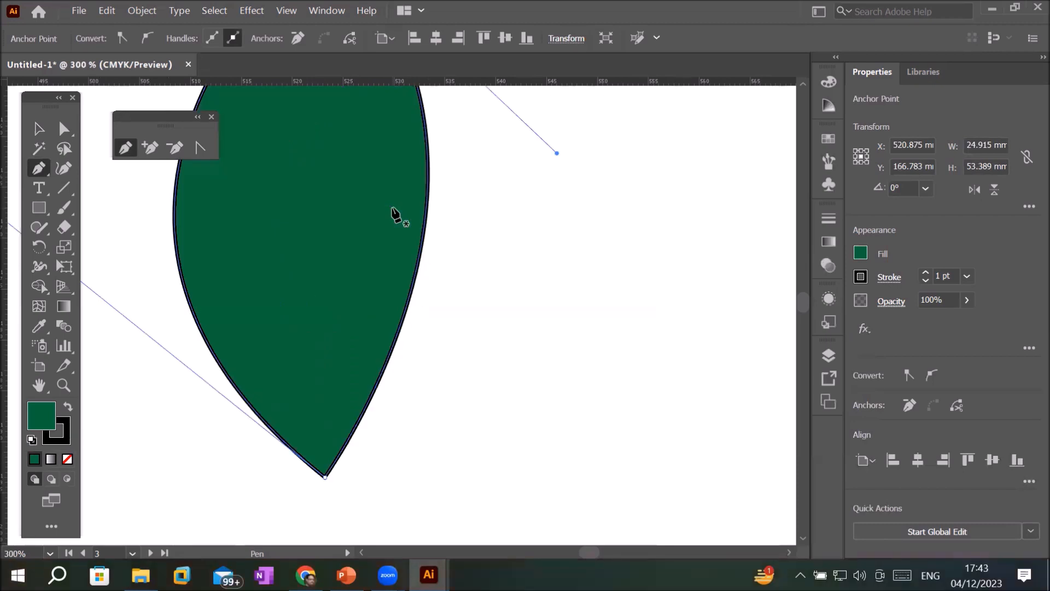
pyautogui.scroll(-4, 396, 215)
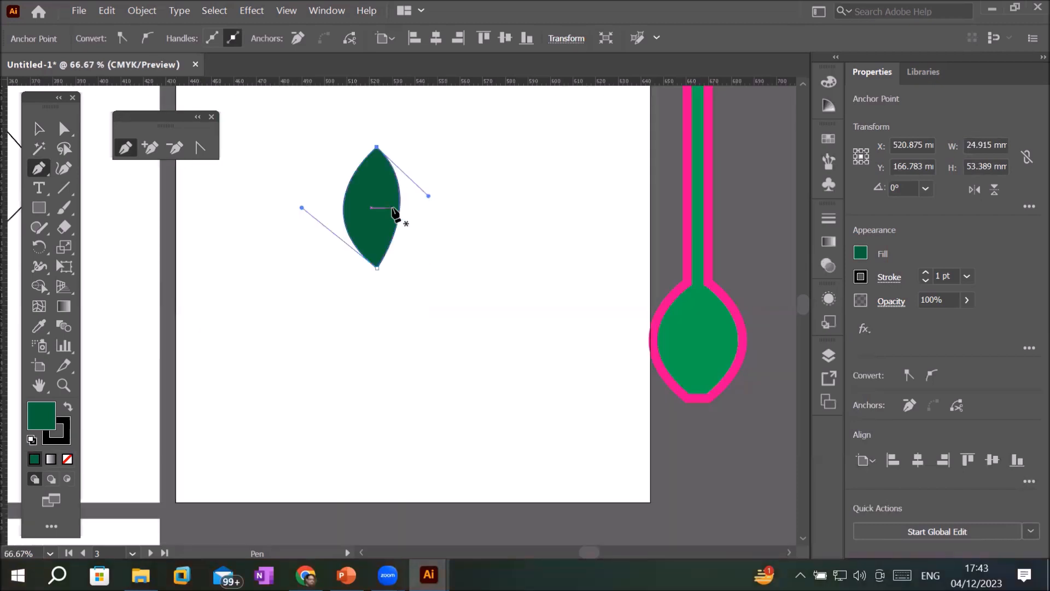
# Step: Move the leaf about 138 mm right and 116 mm down, off the artboard beneath the spoon
pyautogui.click(34, 134)
pyautogui.moveTo(394, 224); pyautogui.dragTo(471, 256)
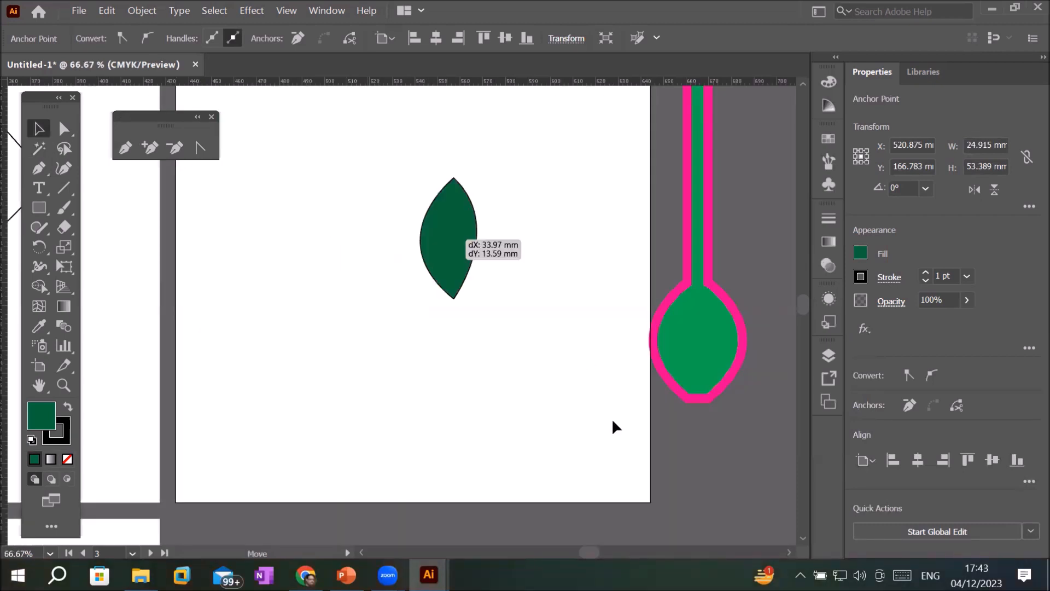
pyautogui.moveTo(652, 476); pyautogui.dragTo(680, 479)
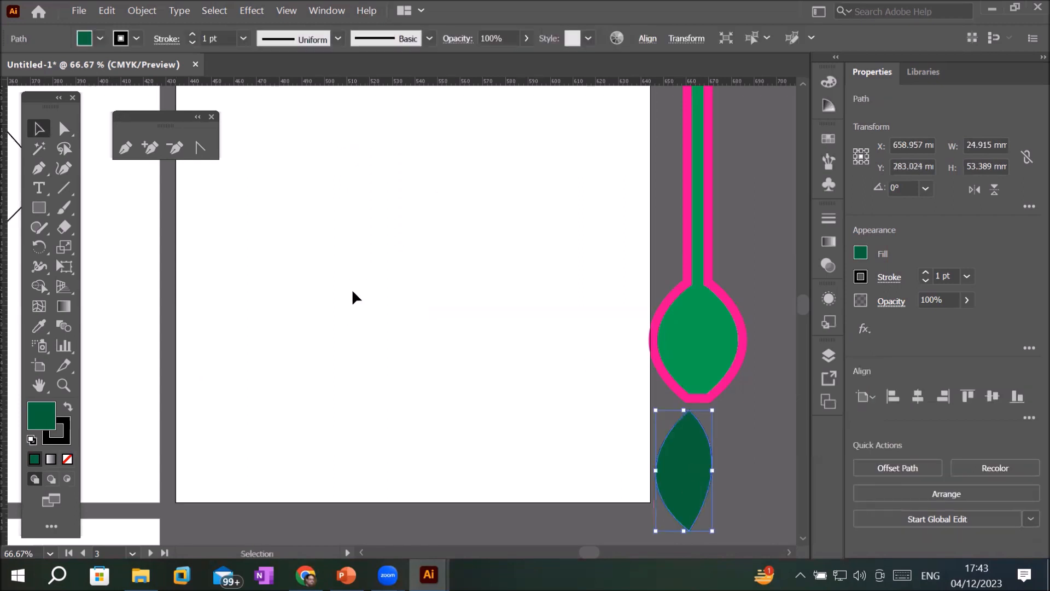
# Step: Place a vertical ruler guide near the middle of the empty artboard, at about 543 mm
pyautogui.scroll(-2, 361, 271)
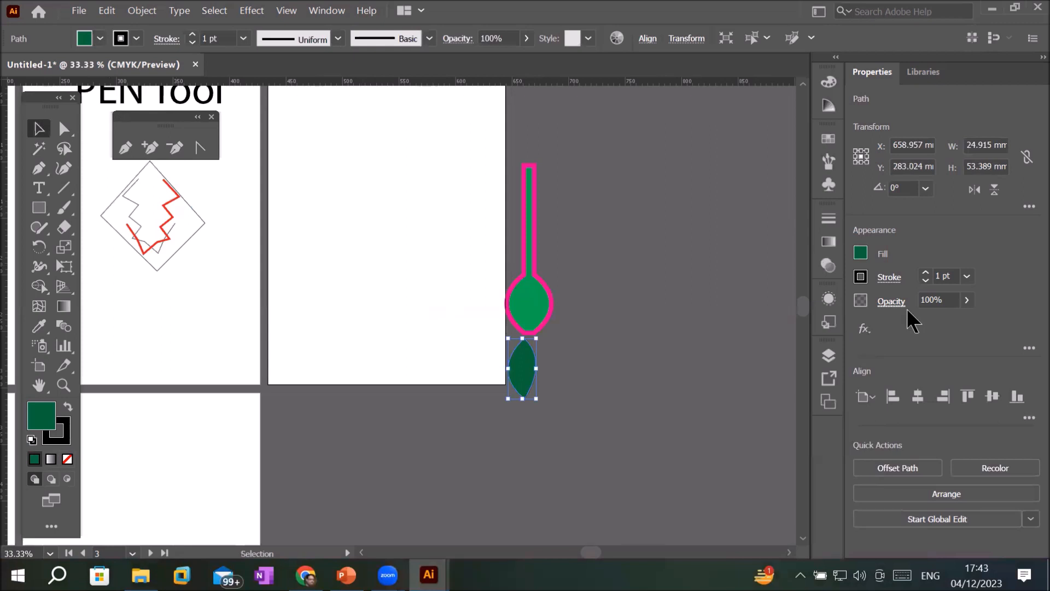
pyautogui.scroll(2, 809, 311)
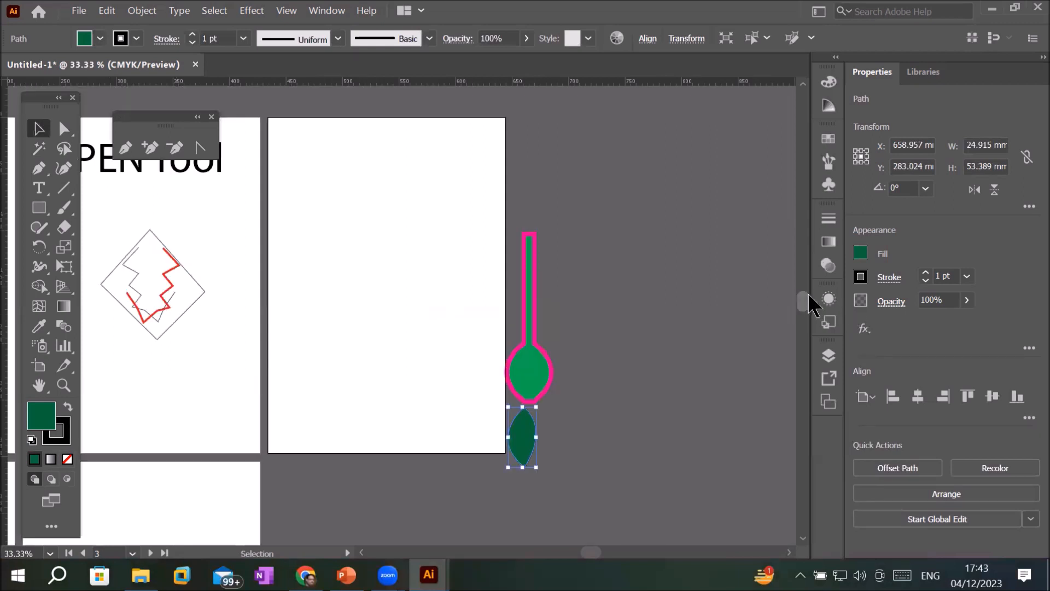
pyautogui.scroll(1, 811, 306)
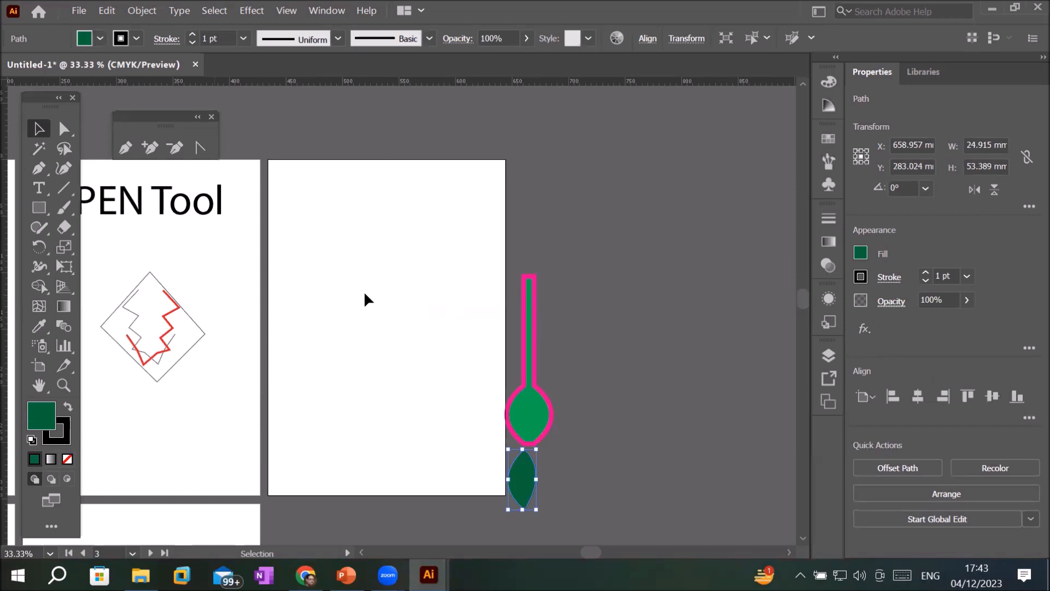
pyautogui.moveTo(5, 294); pyautogui.dragTo(393, 301)
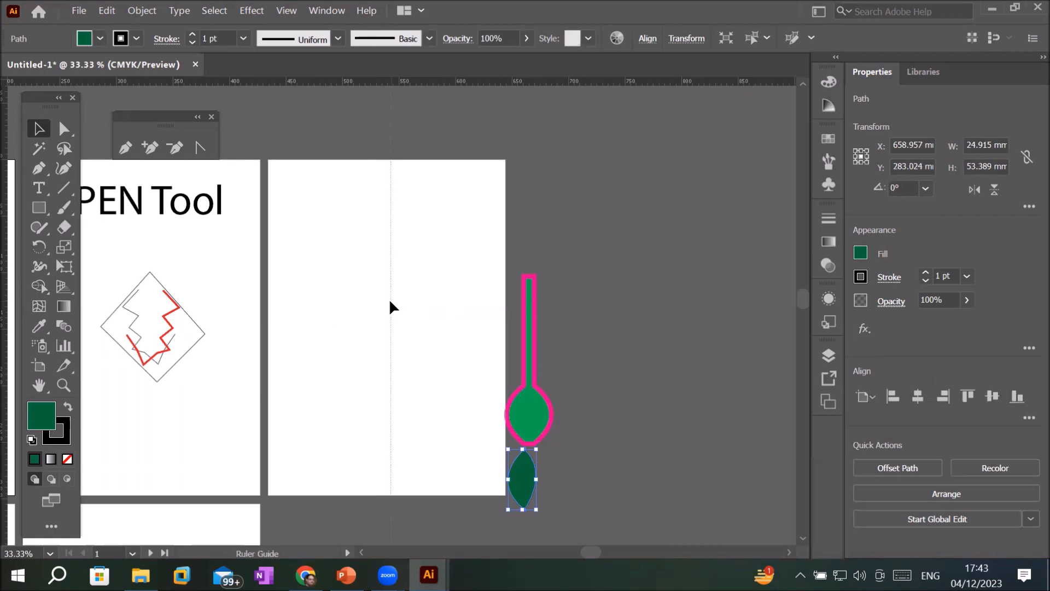
pyautogui.moveTo(390, 301); pyautogui.dragTo(391, 301)
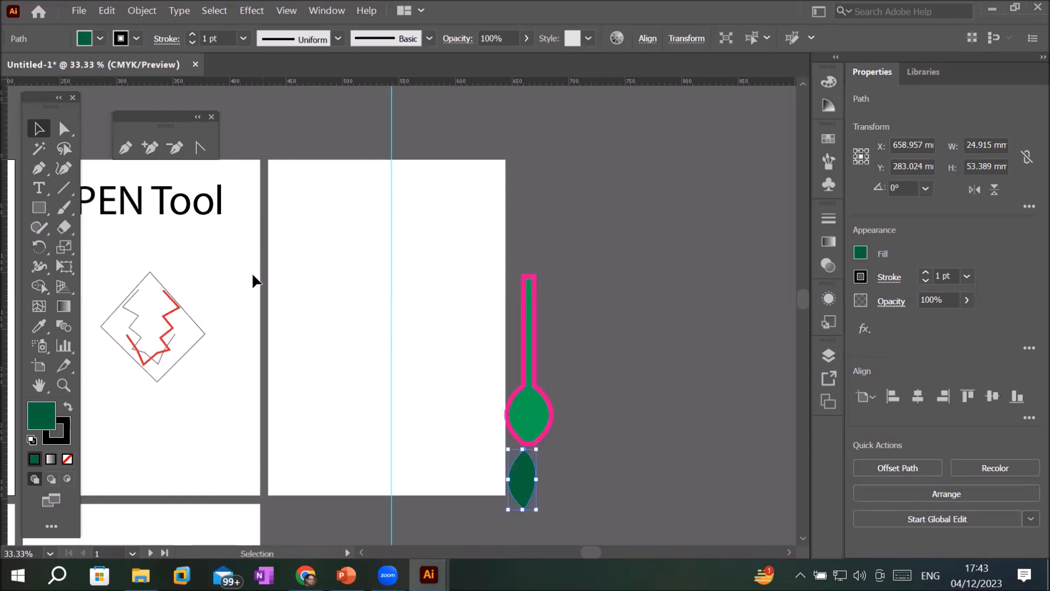
# Step: Draw the left half of a heart with curved Pen segments, starting and ending on the guide about 75 mm apart
pyautogui.click(40, 169)
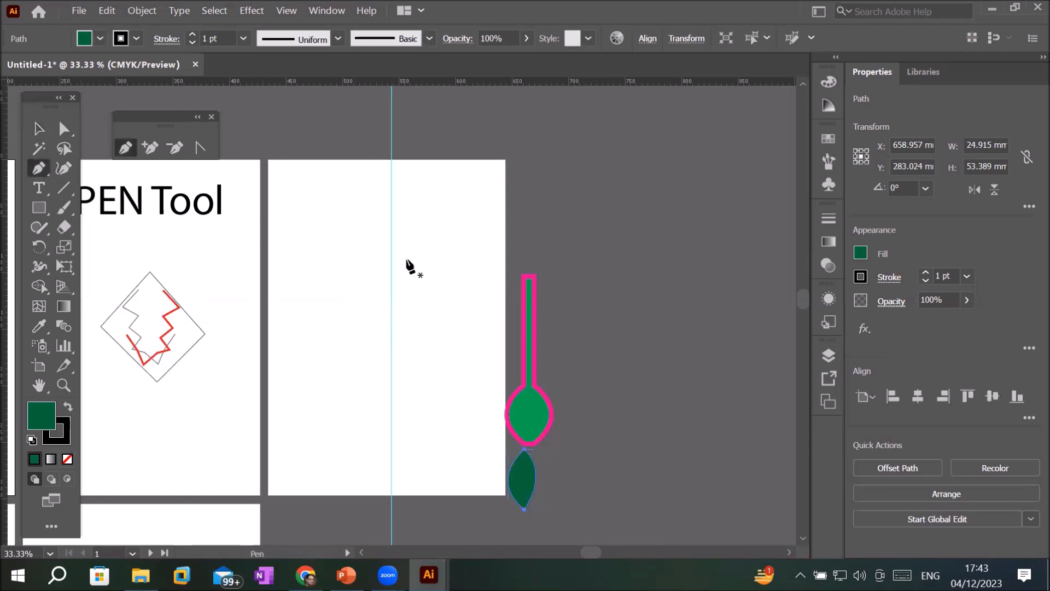
pyautogui.scroll(1, 410, 249)
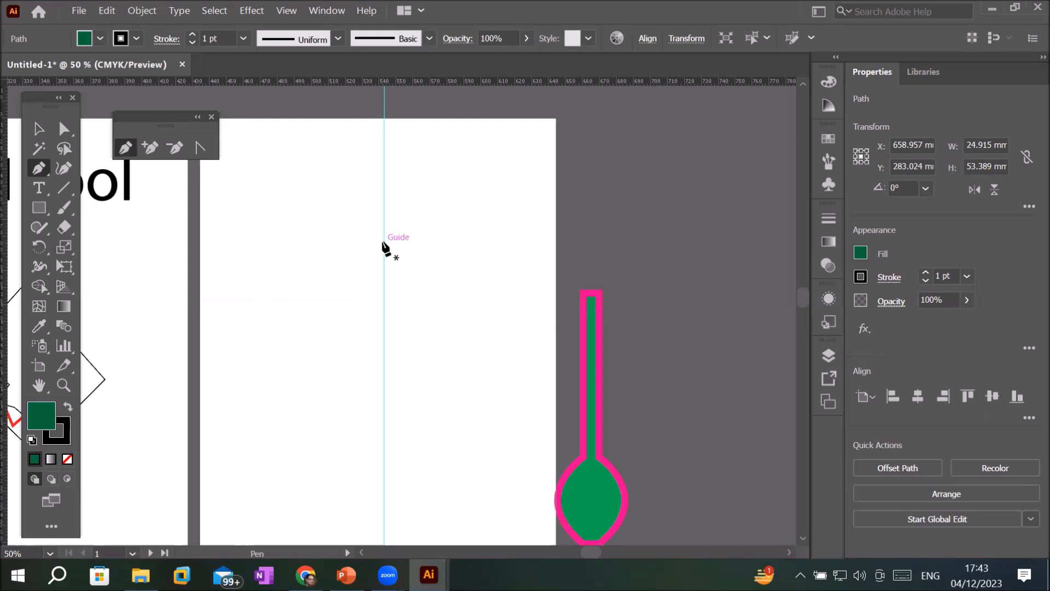
pyautogui.click(384, 241)
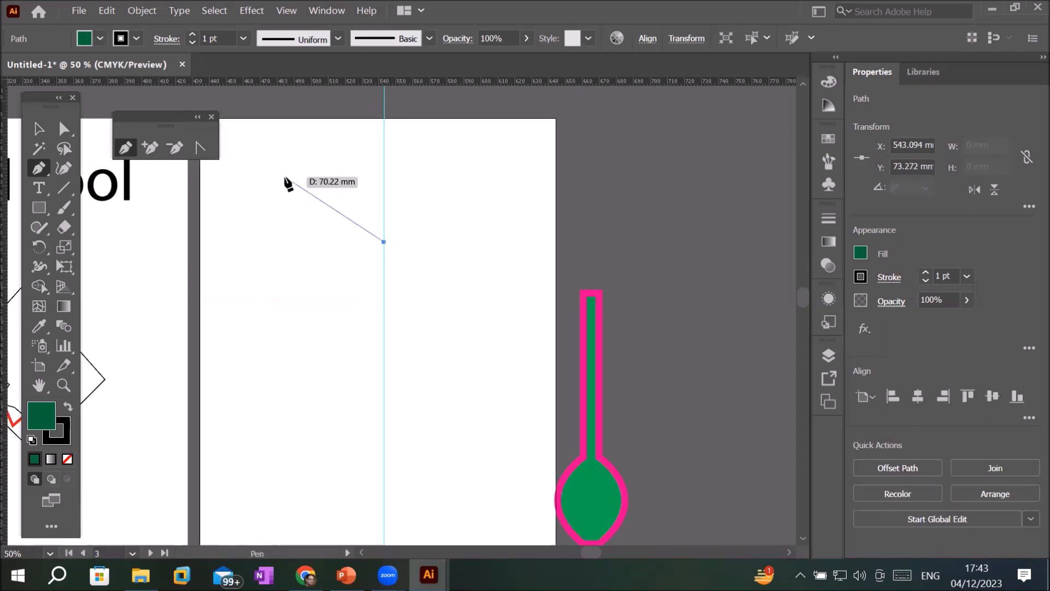
pyautogui.moveTo(285, 178); pyautogui.dragTo(264, 259)
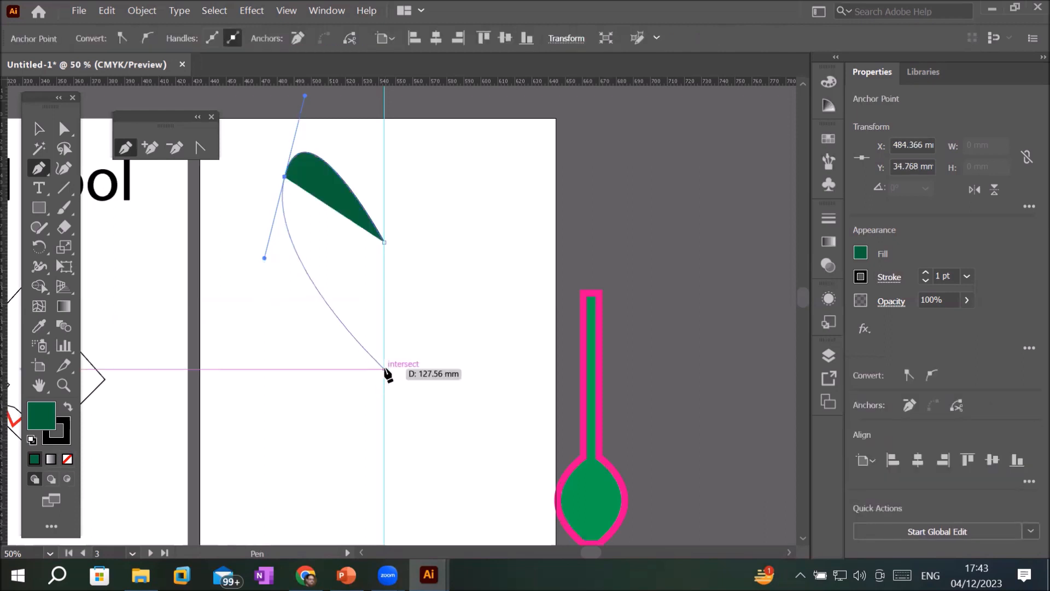
pyautogui.click(385, 368)
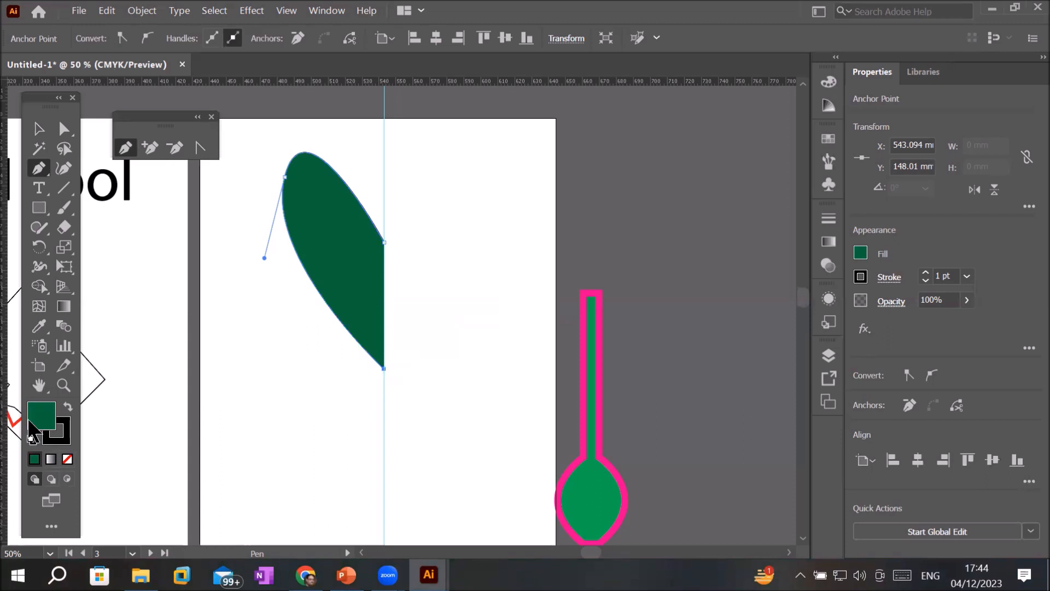
# Step: Set the half heart's fill colour to the custom red F4083A
pyautogui.doubleClick(43, 421)
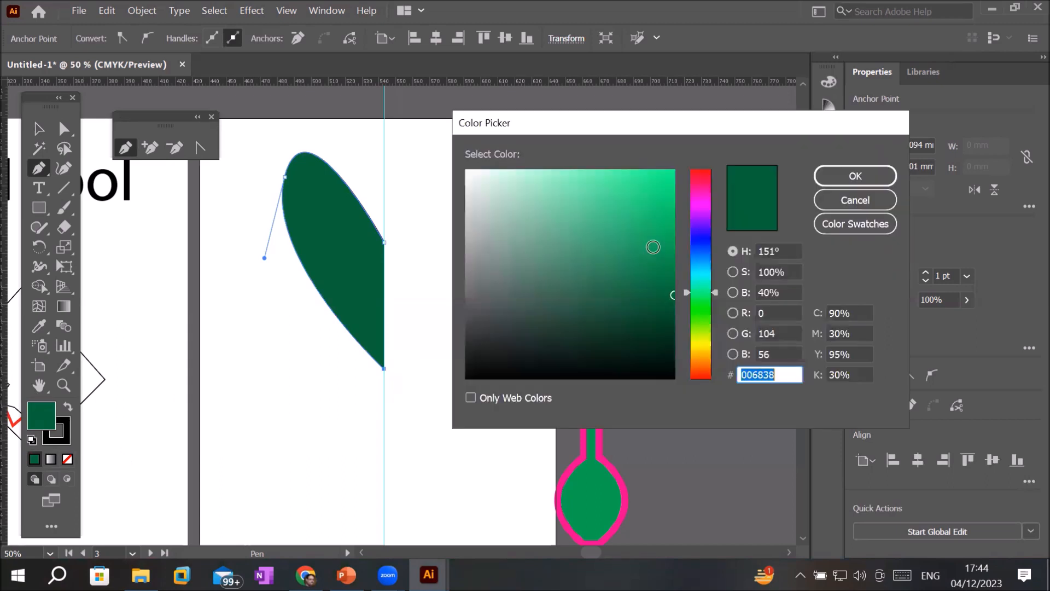
pyautogui.click(669, 176)
pyautogui.click(701, 176)
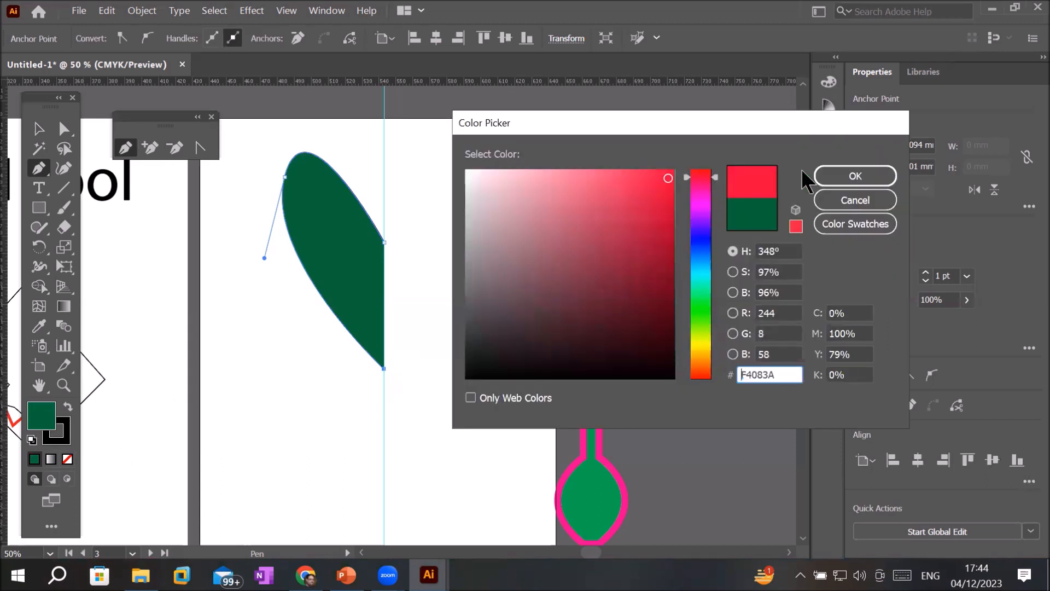
pyautogui.click(832, 176)
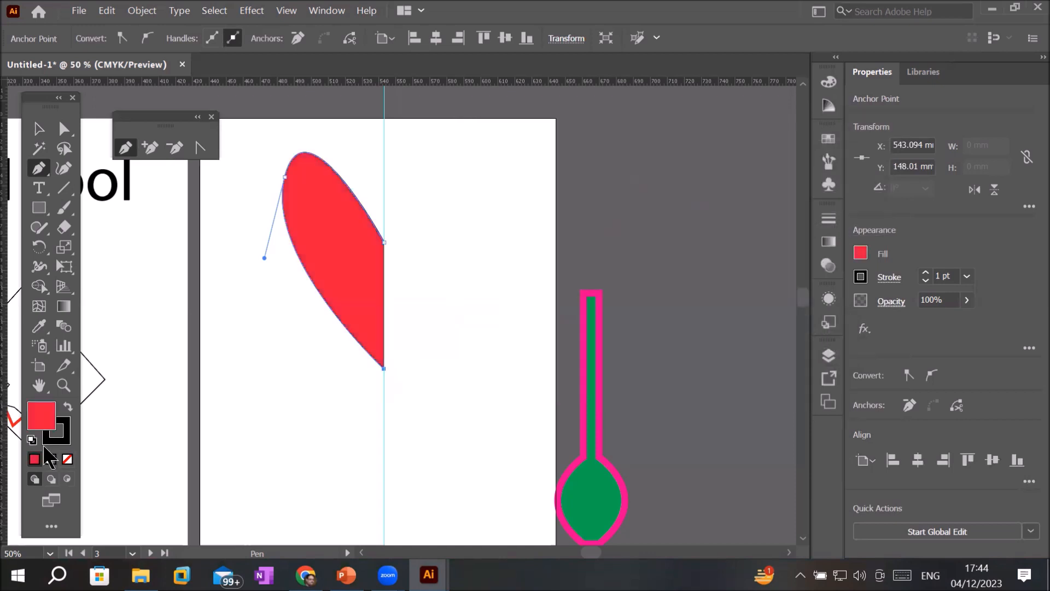
# Step: Switch to the Selection tool and fill the half heart with the pure red swatch next to black
pyautogui.click(38, 129)
pyautogui.press('v')
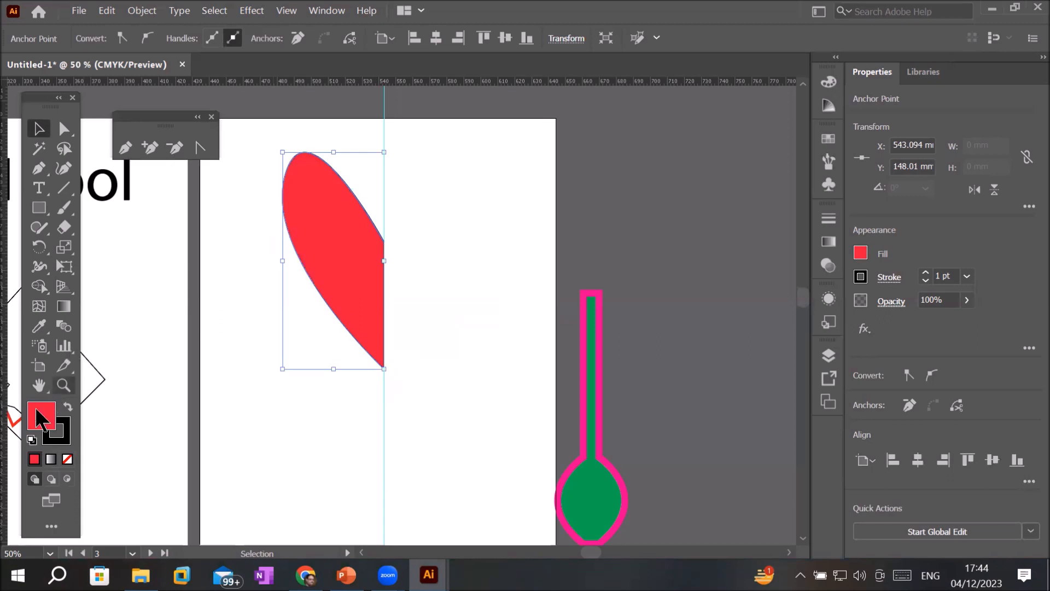
pyautogui.click(861, 253)
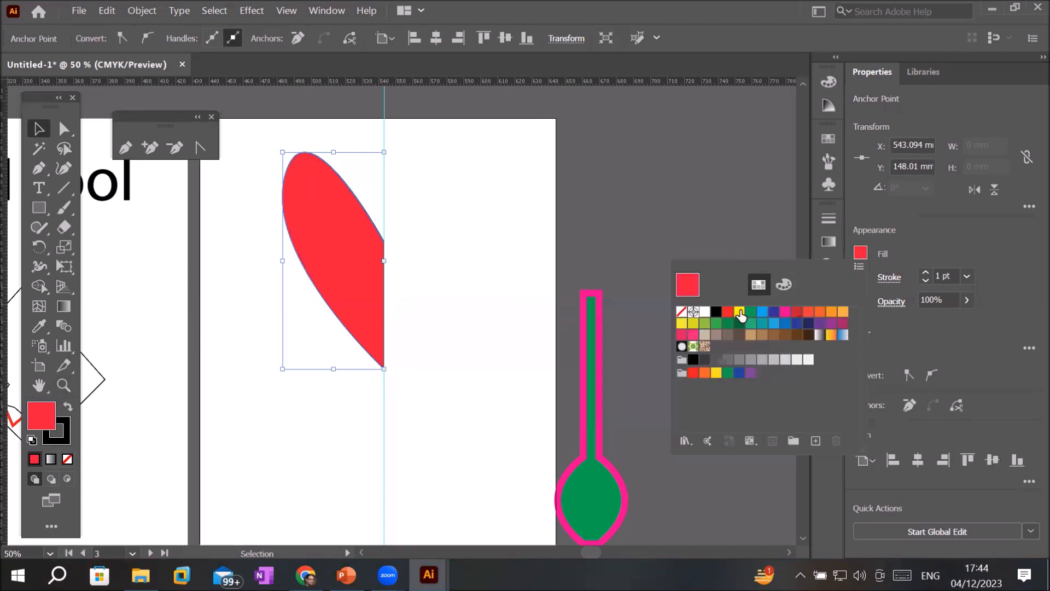
pyautogui.click(729, 312)
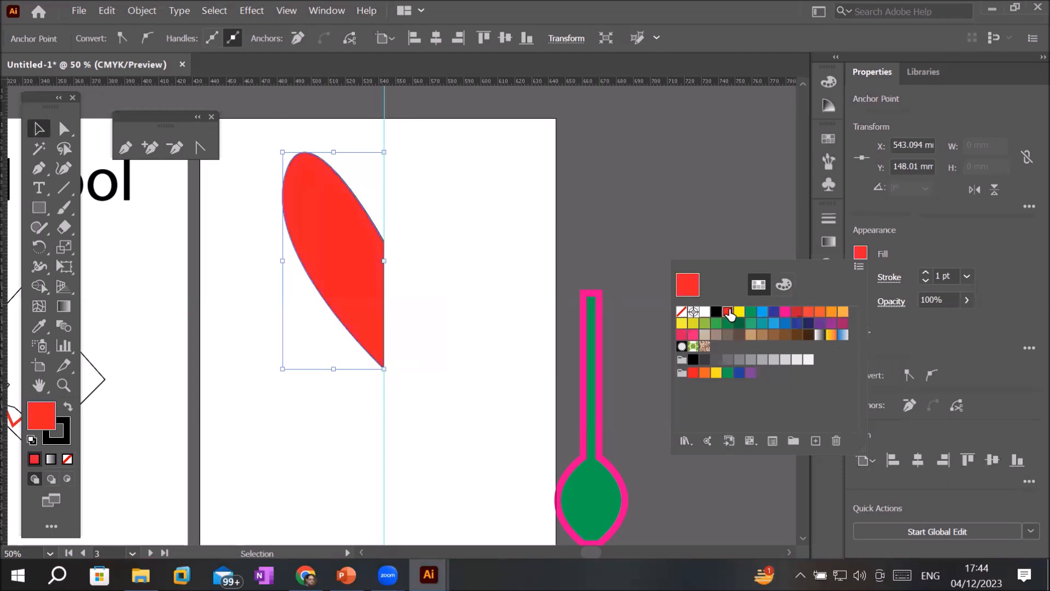
pyautogui.click(45, 414)
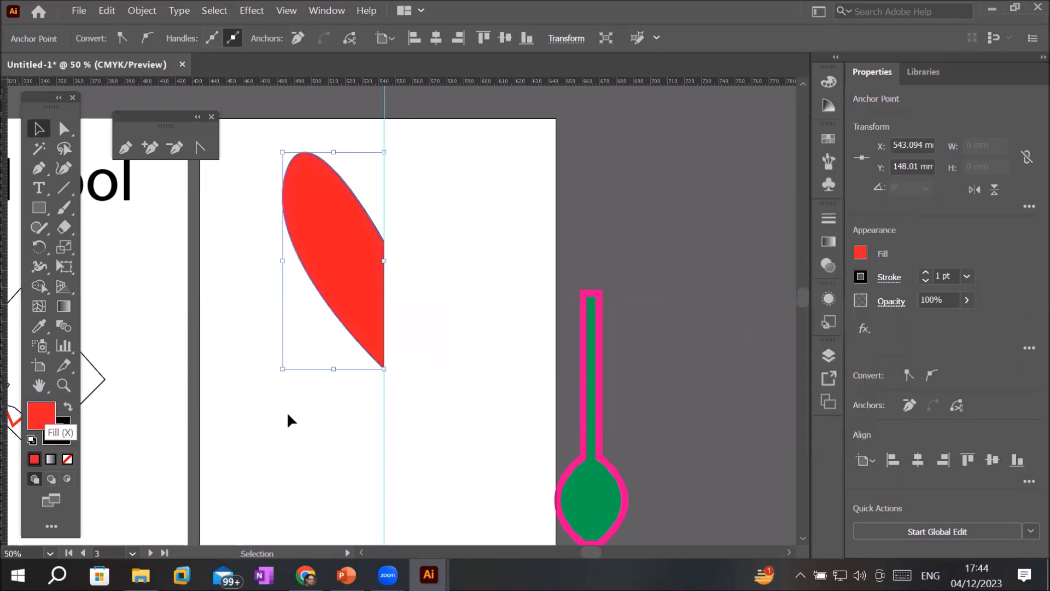
pyautogui.scroll(2, 370, 289)
pyautogui.scroll(-1, 326, 183)
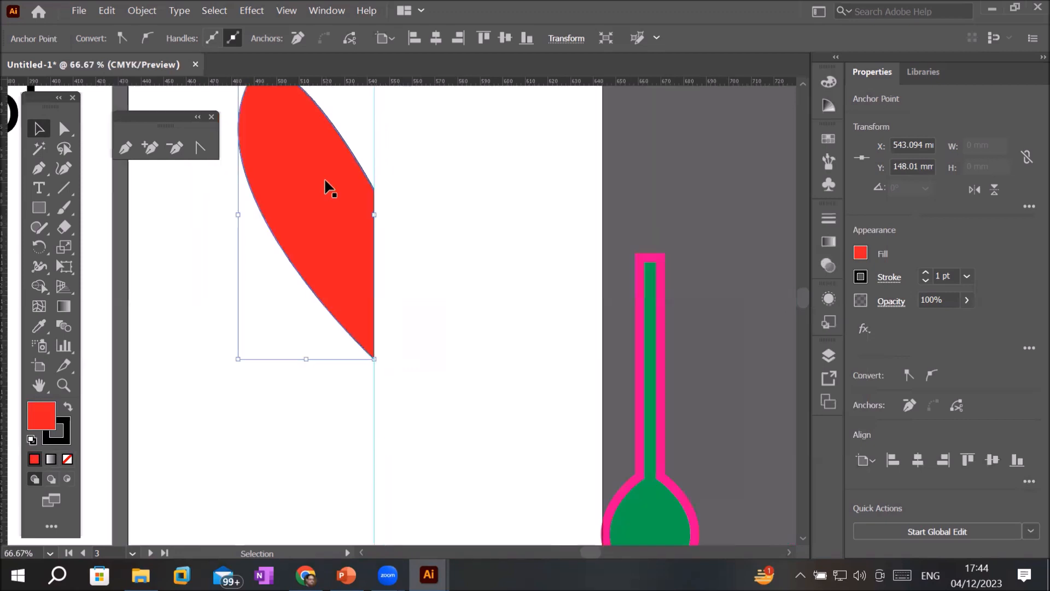
# Step: Create a mirrored copy of the red half heart by reflecting it across the vertical axis
pyautogui.scroll(-2, 326, 186)
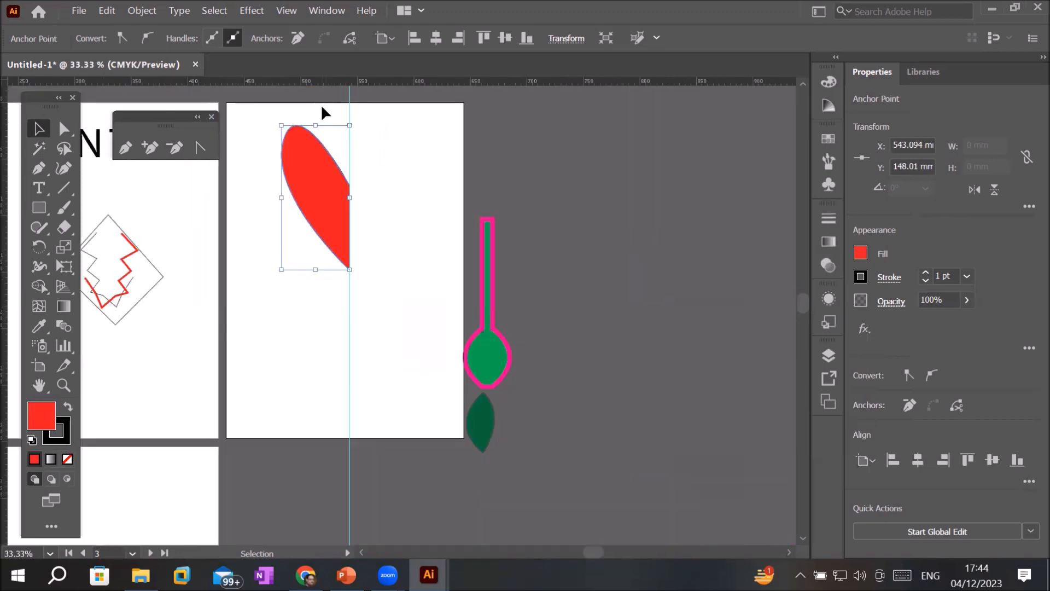
pyautogui.scroll(1, 322, 107)
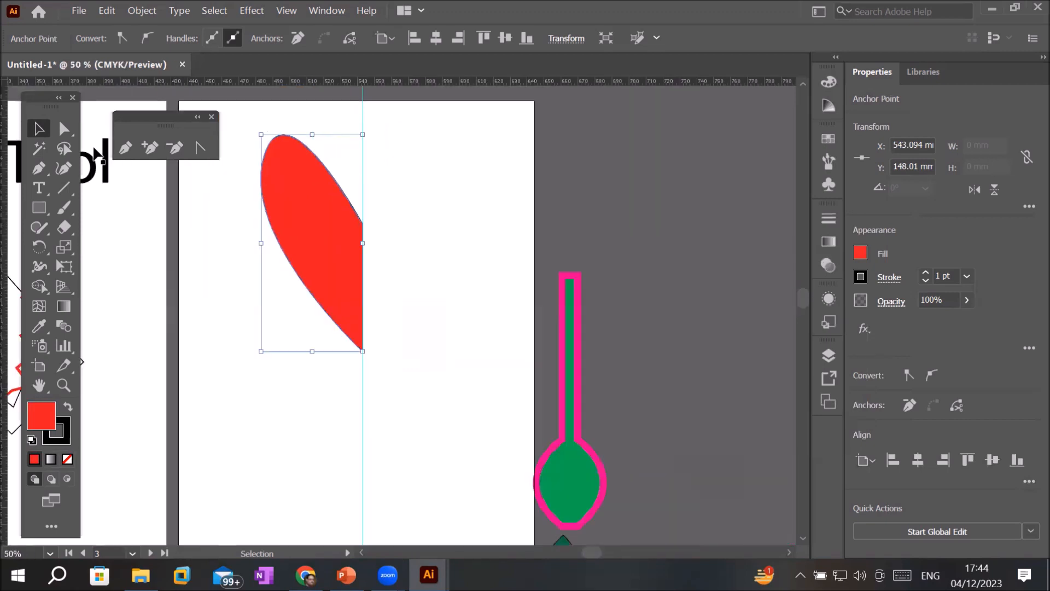
pyautogui.click(250, 118)
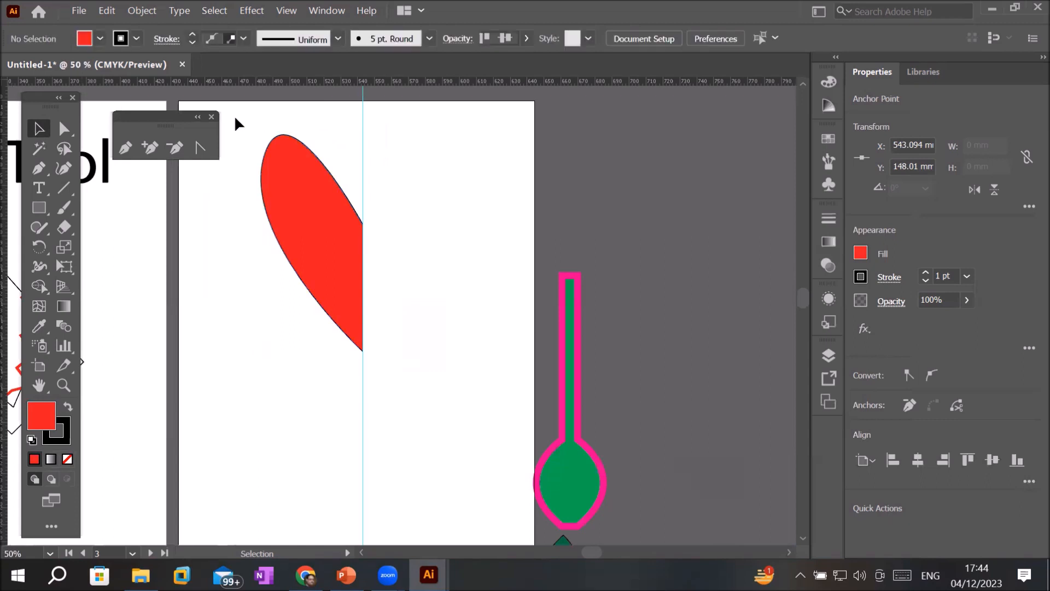
pyautogui.moveTo(408, 411); pyautogui.dragTo(408, 410)
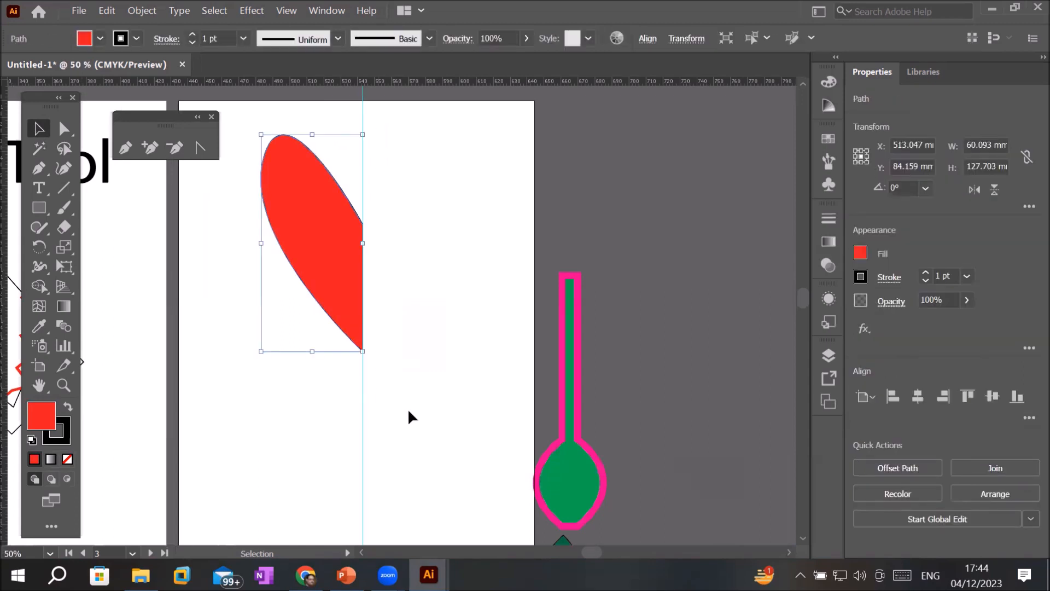
pyautogui.rightClick(312, 255)
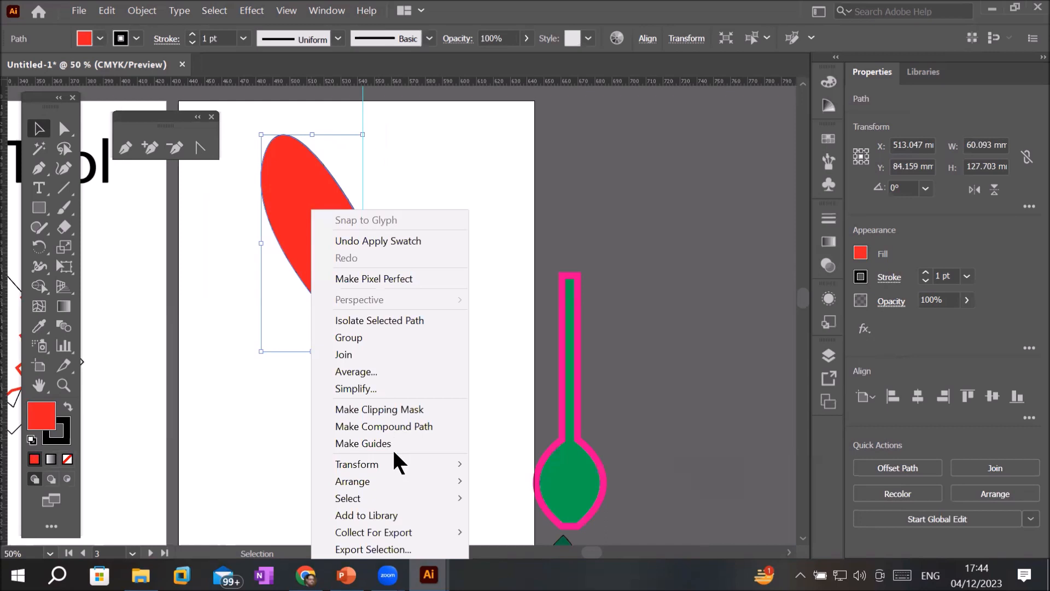
pyautogui.moveTo(391, 462)
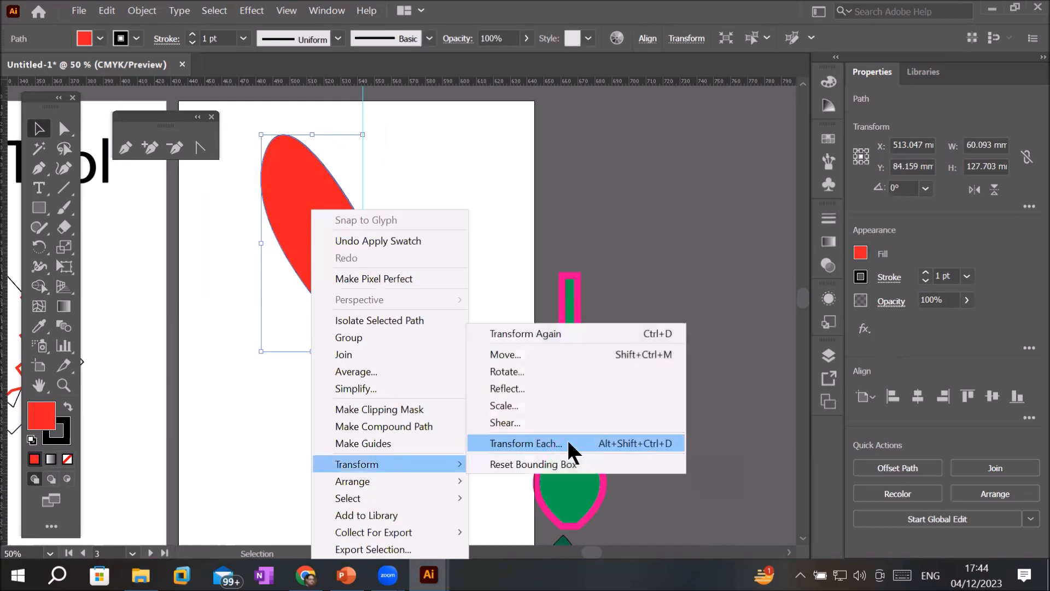
pyautogui.click(591, 389)
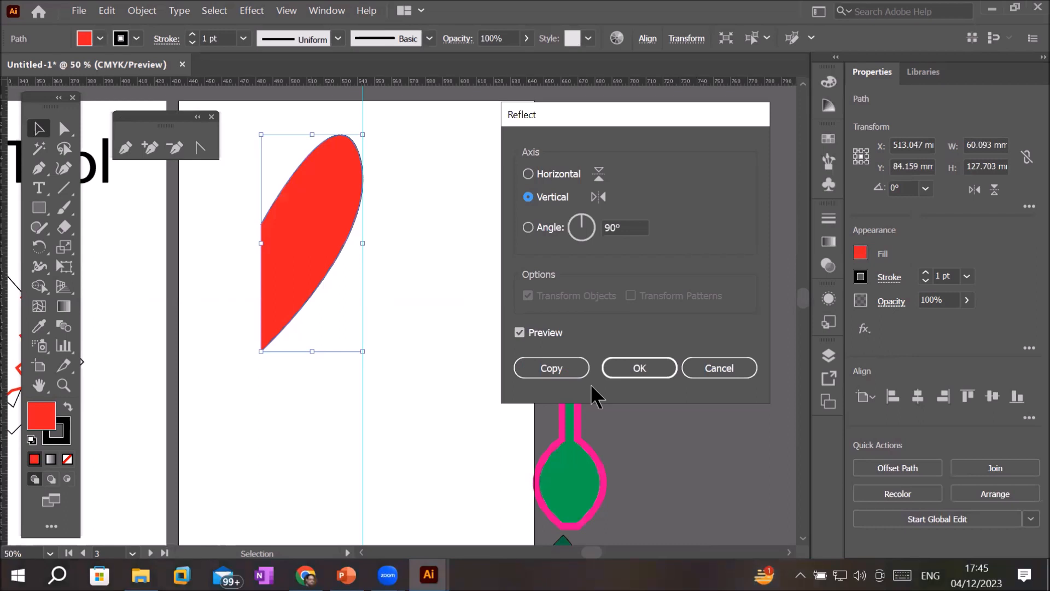
pyautogui.click(549, 364)
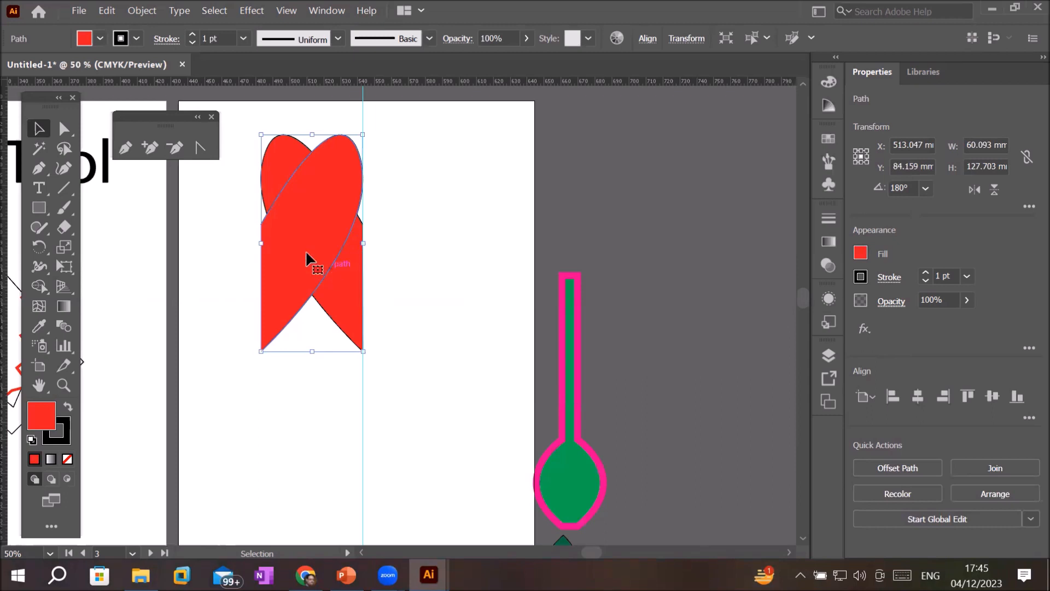
# Step: Move the mirrored half about 60 mm to the right so the two halves meet exactly on the guide
pyautogui.moveTo(306, 250); pyautogui.dragTo(408, 258)
pyautogui.moveTo(408, 250); pyautogui.dragTo(408, 250)
pyautogui.scroll(2, 341, 182)
pyautogui.scroll(8, 396, 311)
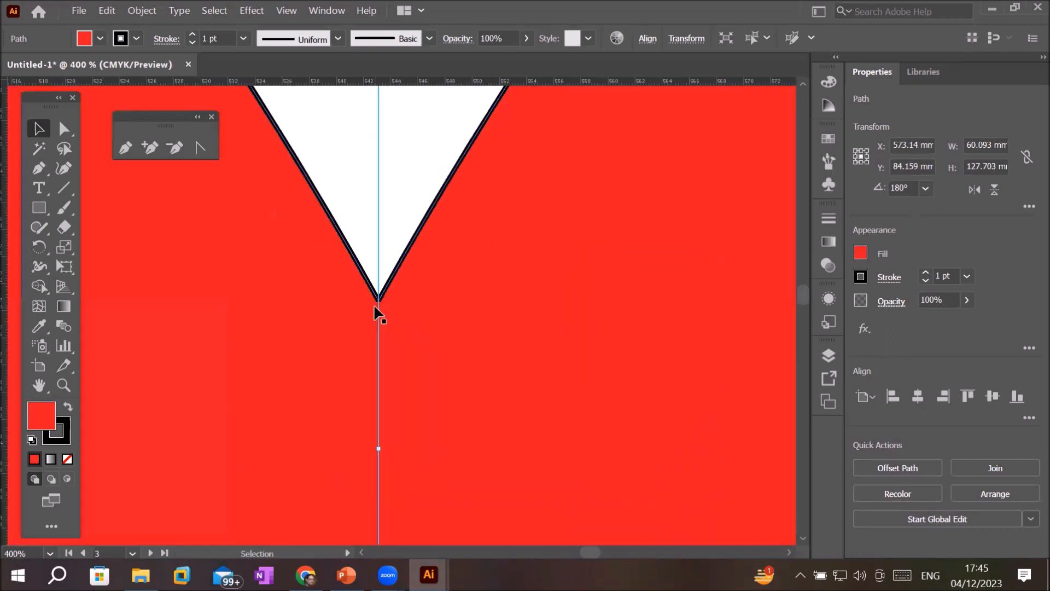
pyautogui.scroll(2, 390, 293)
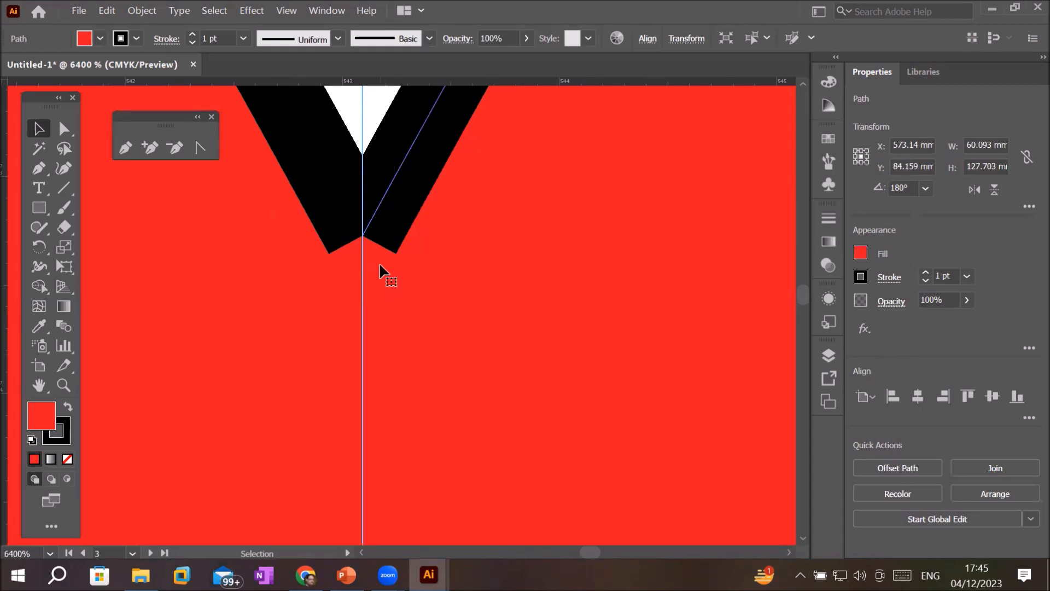
pyautogui.scroll(-1, 379, 261)
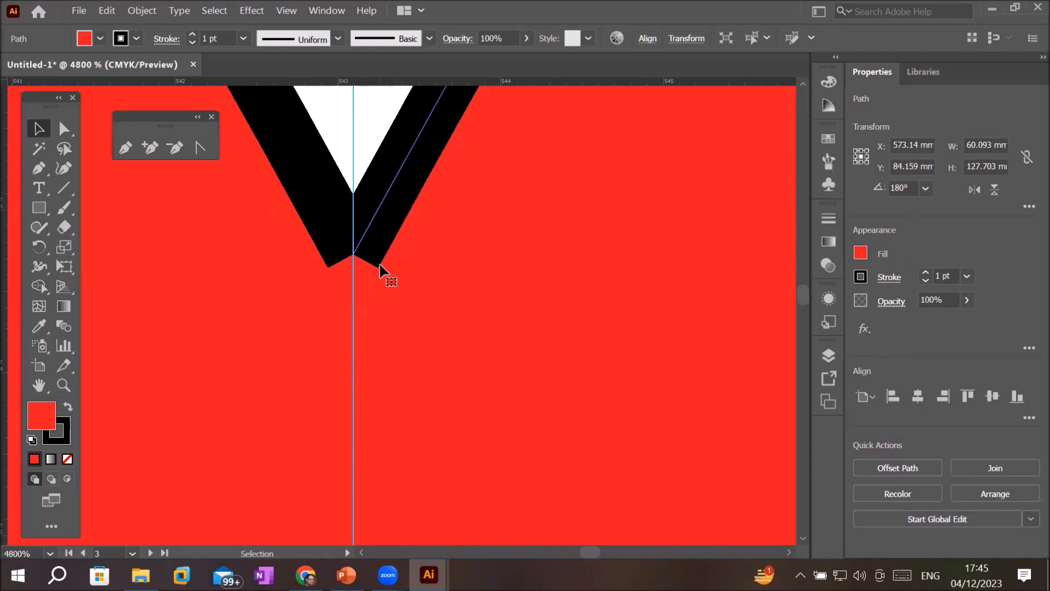
pyautogui.scroll(2, 371, 266)
pyautogui.scroll(-1, 271, 493)
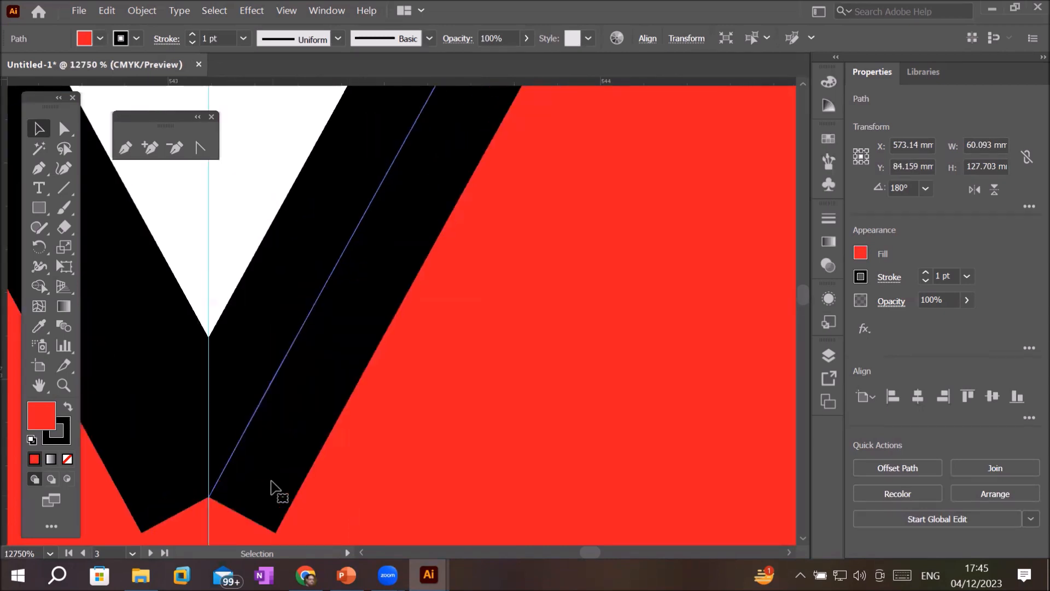
pyautogui.moveTo(268, 471); pyautogui.dragTo(485, 334)
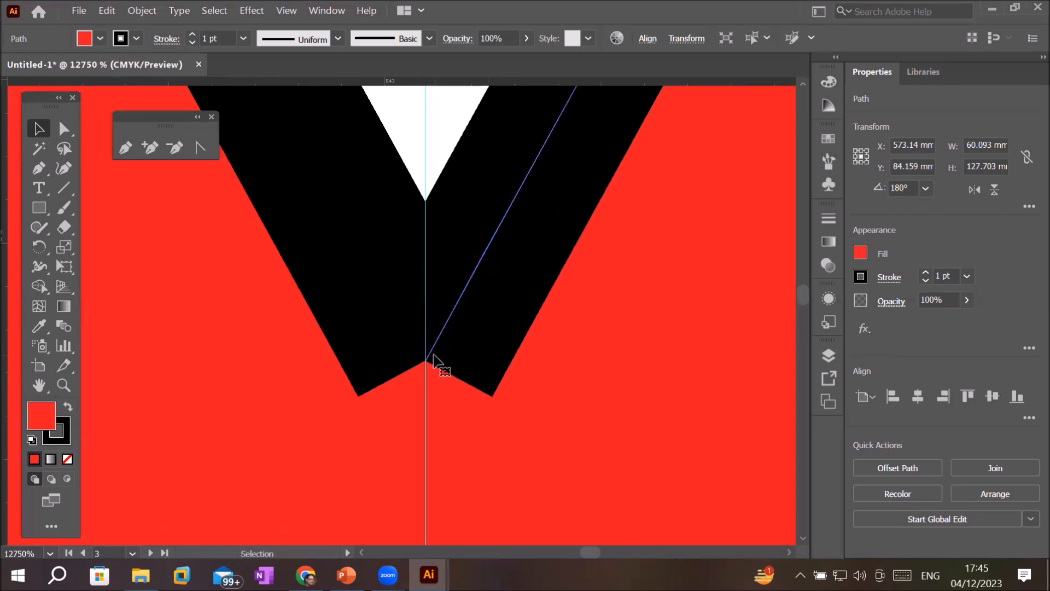
# Step: Reset both heart halves to the default white fill and black stroke with the Direct Selection tool active
pyautogui.click(64, 128)
pyautogui.scroll(-2, 428, 377)
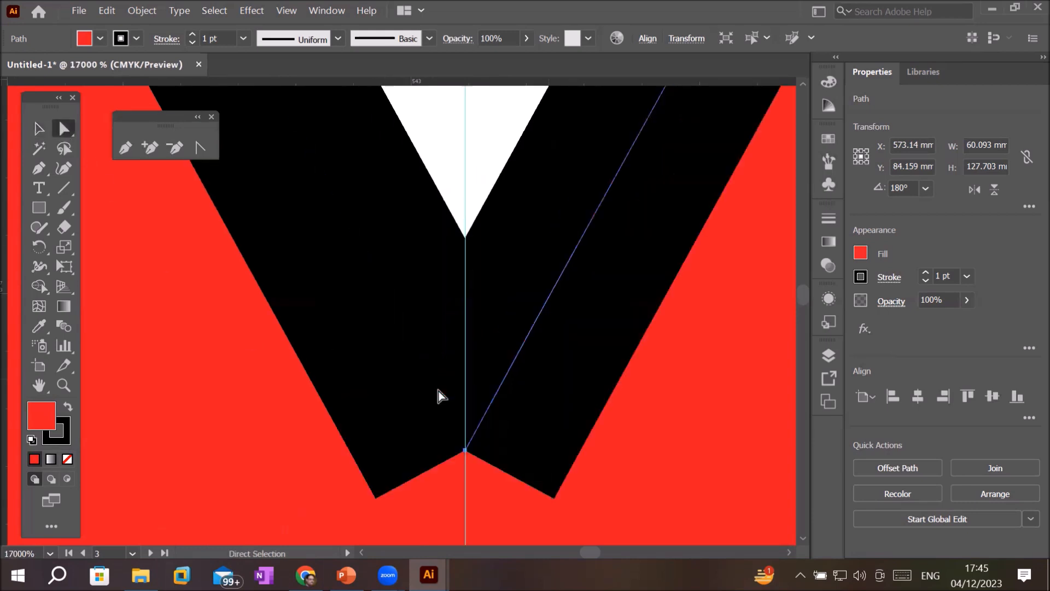
pyautogui.scroll(-2, 436, 394)
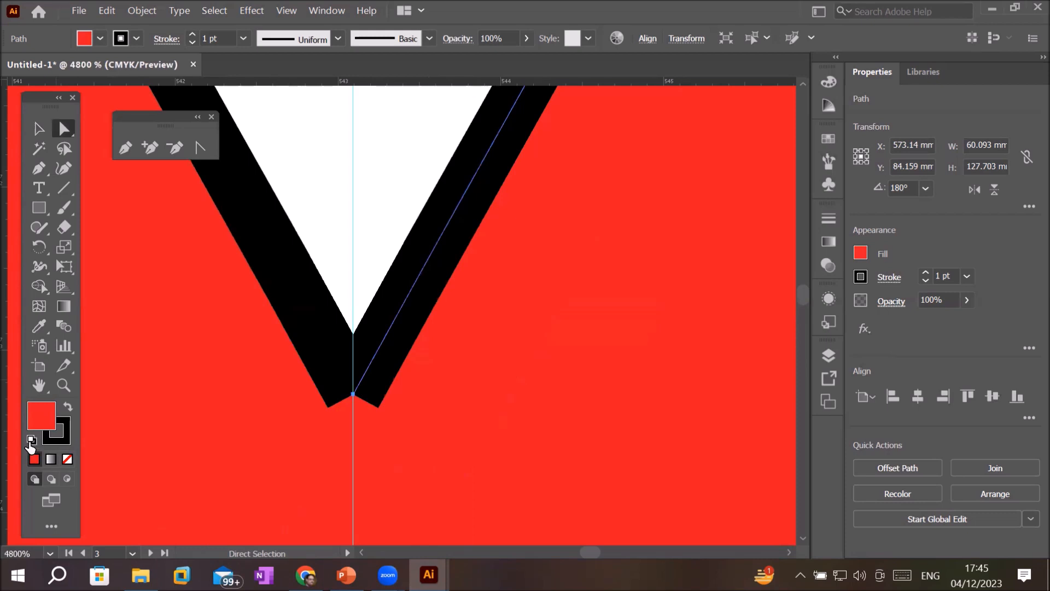
pyautogui.click(31, 447)
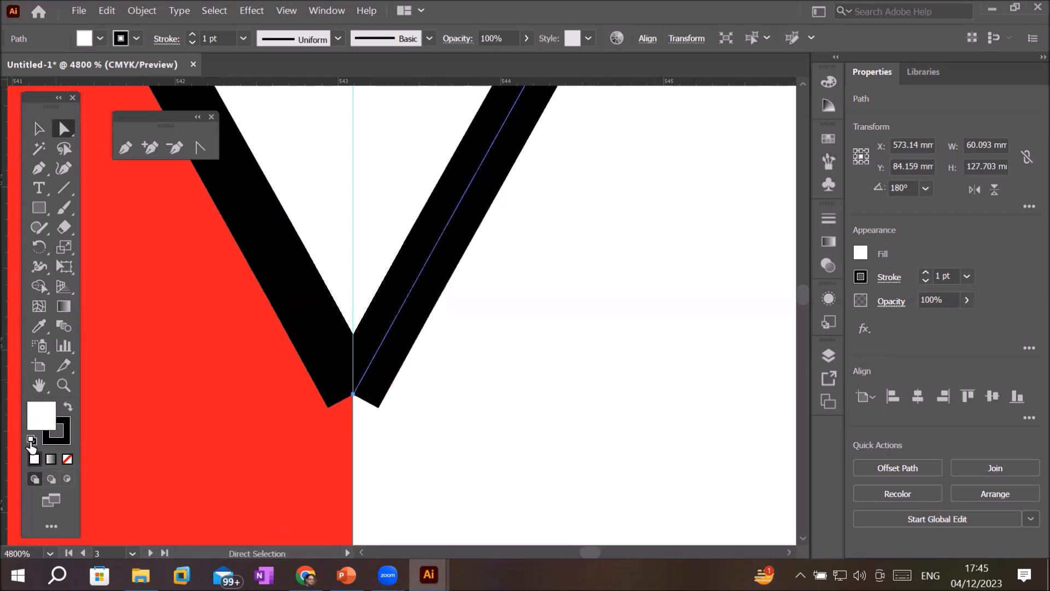
pyautogui.click(230, 408)
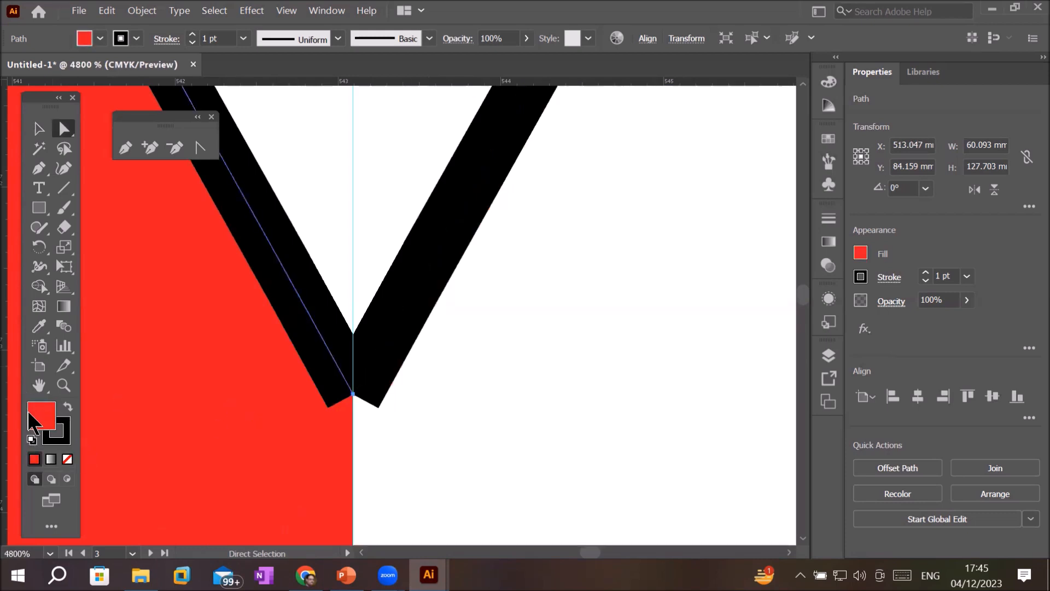
pyautogui.click(31, 441)
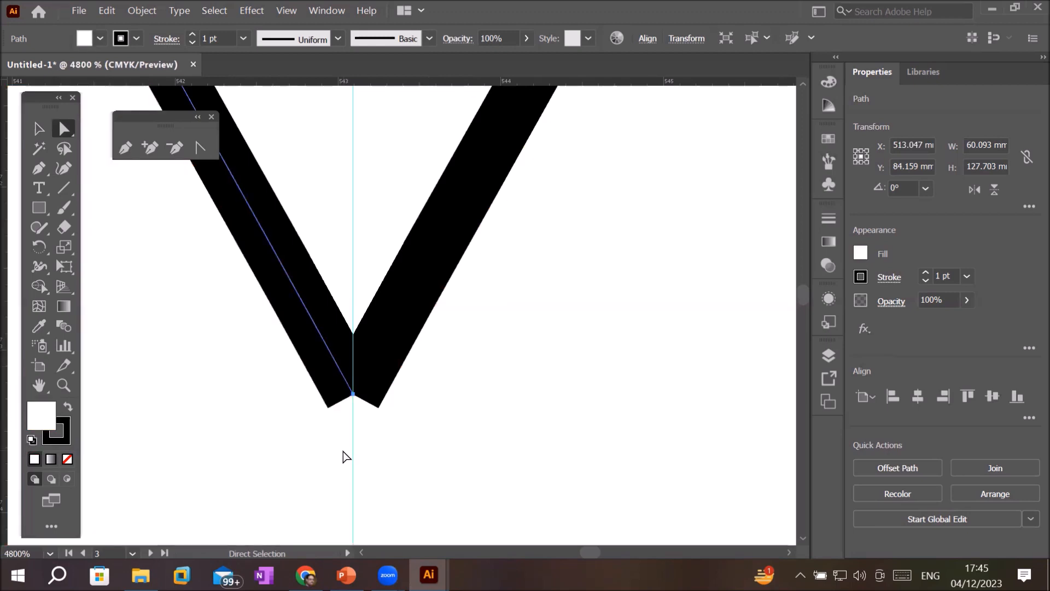
# Step: Select the two overlapping endpoints at the heart's upper notch with the Lasso tool and connect them
pyautogui.scroll(3, 342, 456)
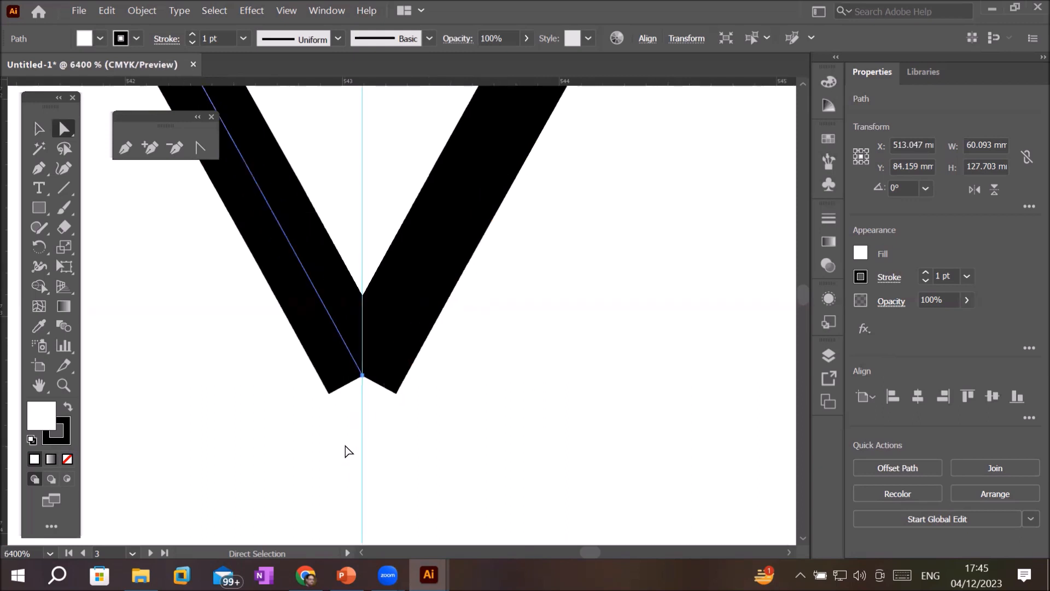
pyautogui.scroll(3, 352, 436)
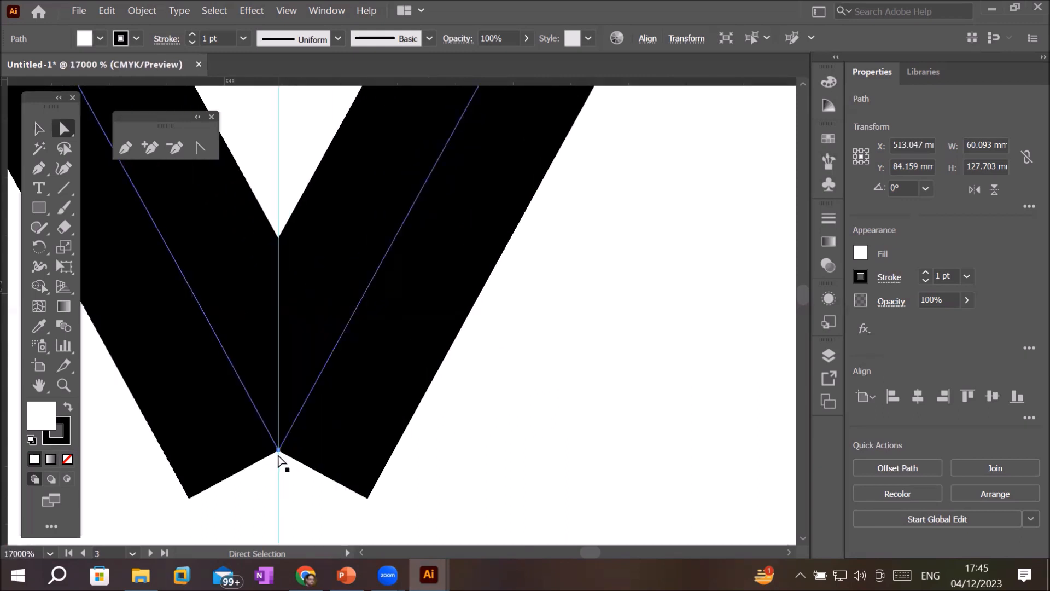
pyautogui.click(278, 450)
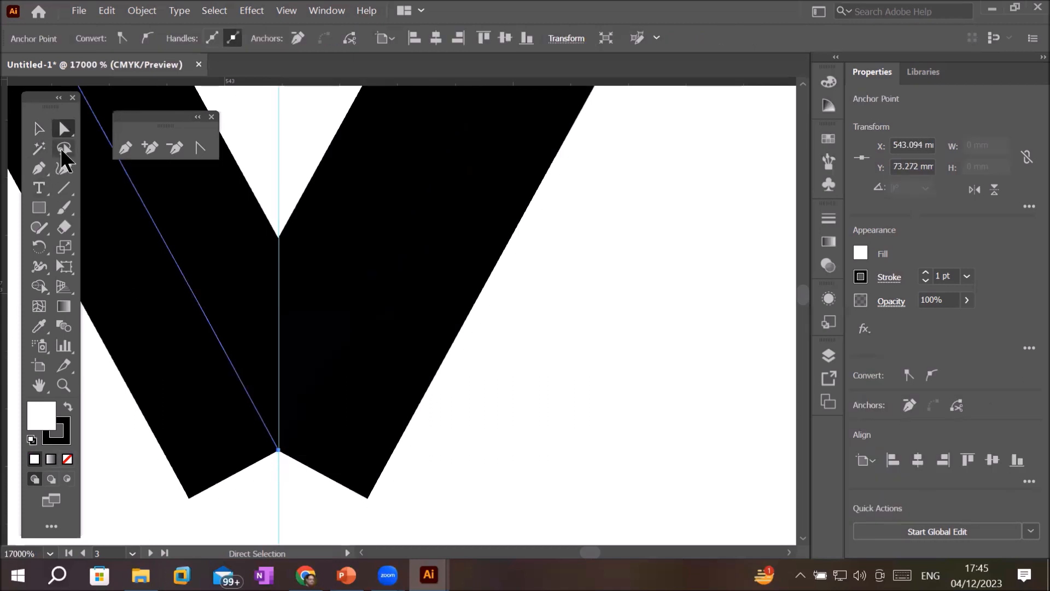
pyautogui.click(63, 150)
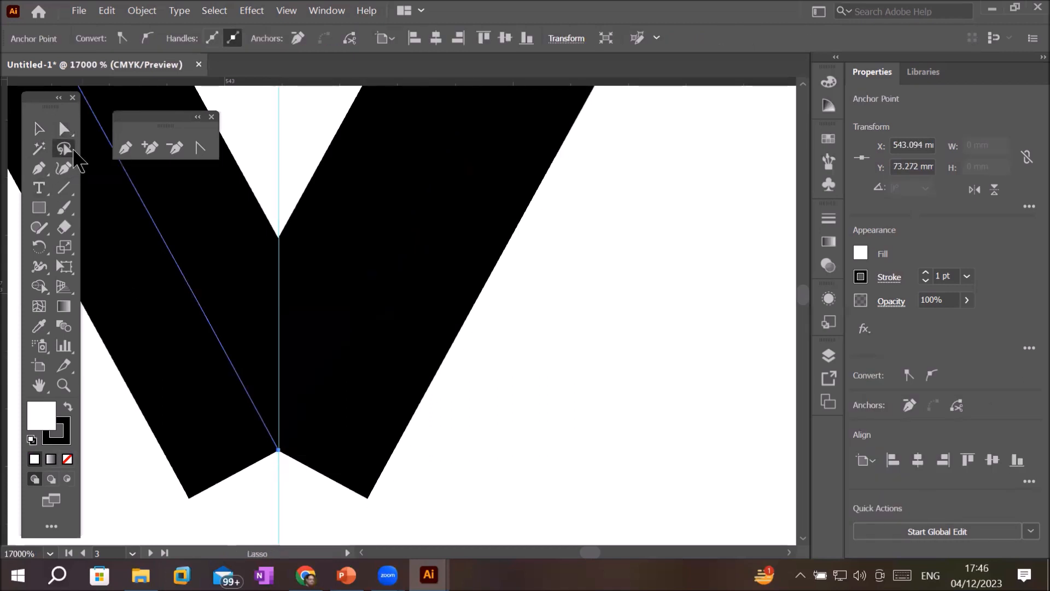
pyautogui.moveTo(518, 399)
pyautogui.mouseDown()
pyautogui.moveTo(395, 356)
pyautogui.moveTo(185, 384)
pyautogui.moveTo(173, 473)
pyautogui.moveTo(241, 530)
pyautogui.moveTo(451, 526)
pyautogui.moveTo(547, 408)
pyautogui.moveTo(519, 393)
pyautogui.mouseUp()
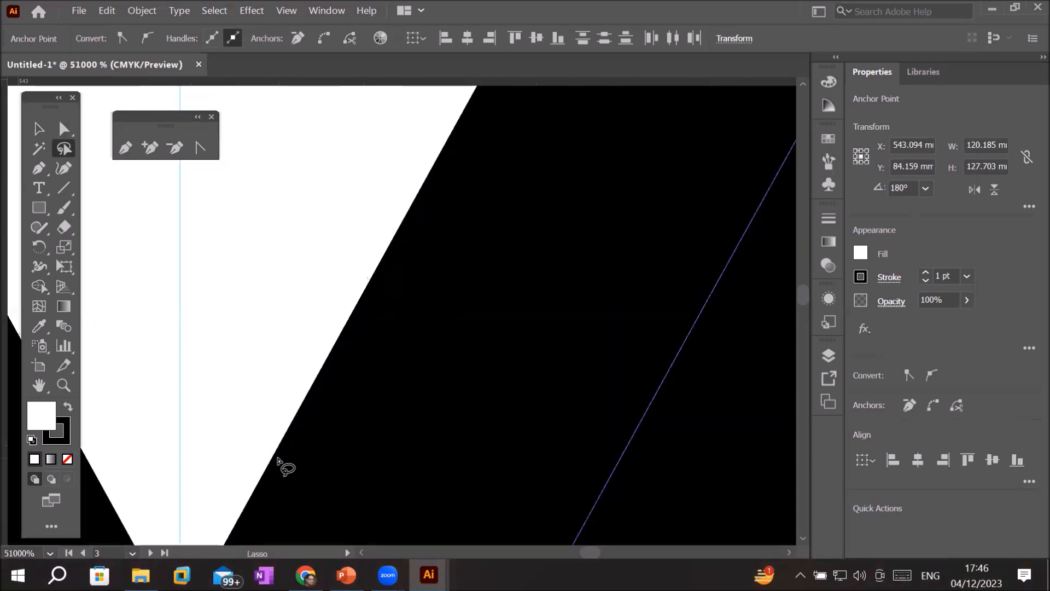
pyautogui.scroll(2, 284, 466)
pyautogui.scroll(-6, 366, 459)
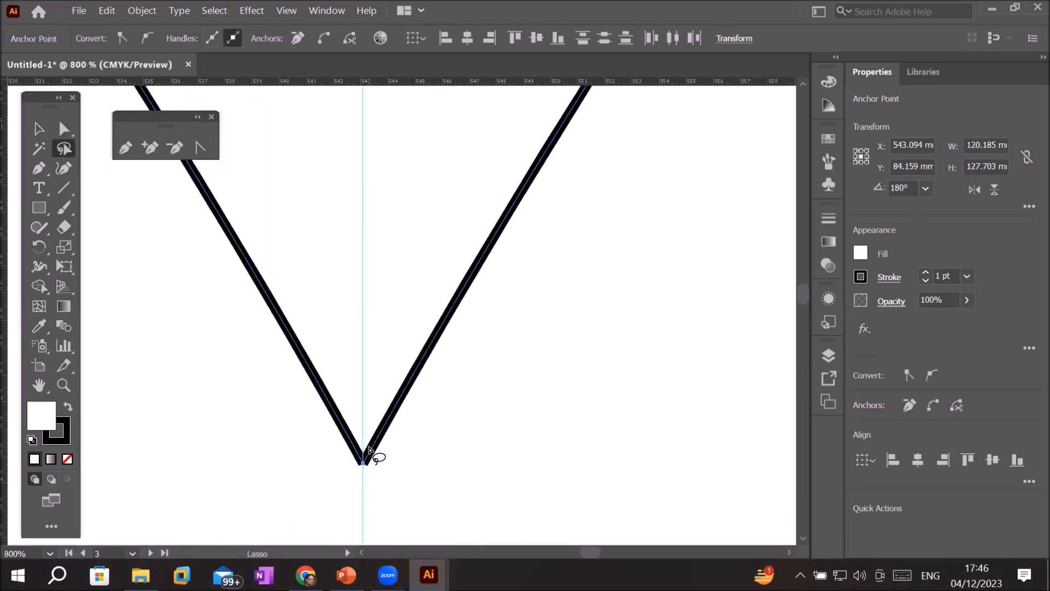
pyautogui.scroll(3, 366, 491)
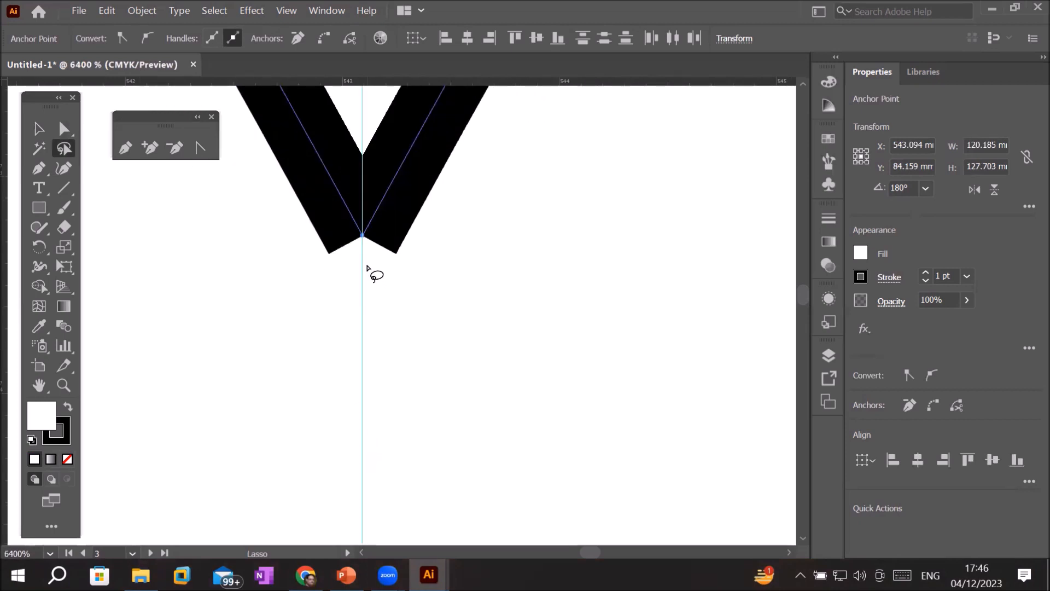
pyautogui.click(324, 39)
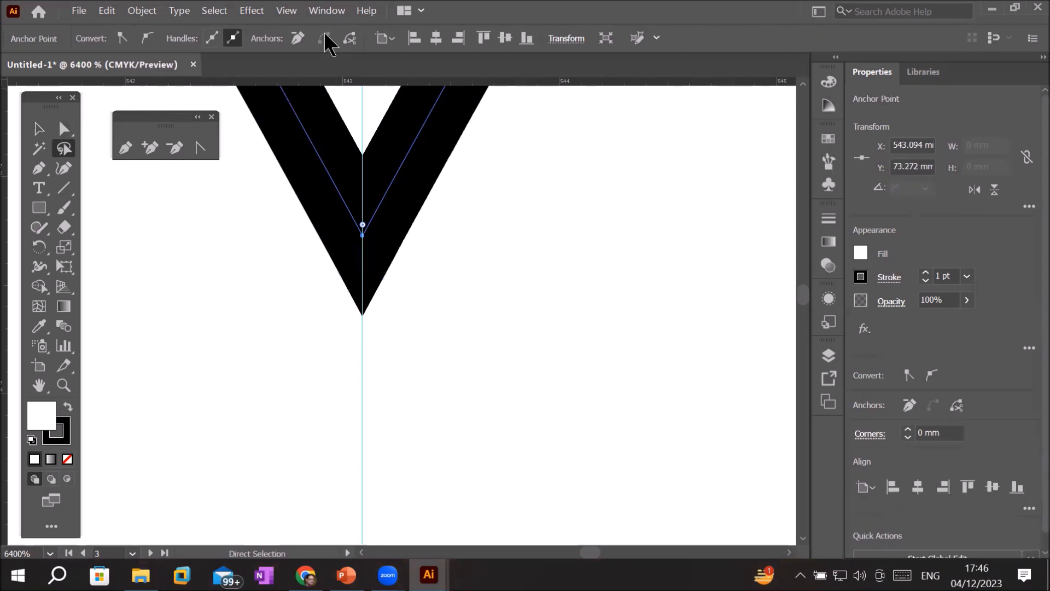
# Step: Lasso and connect the two overlapping endpoints at the heart's lower tip, finishing with the Direct Selection tool
pyautogui.scroll(-4, 417, 241)
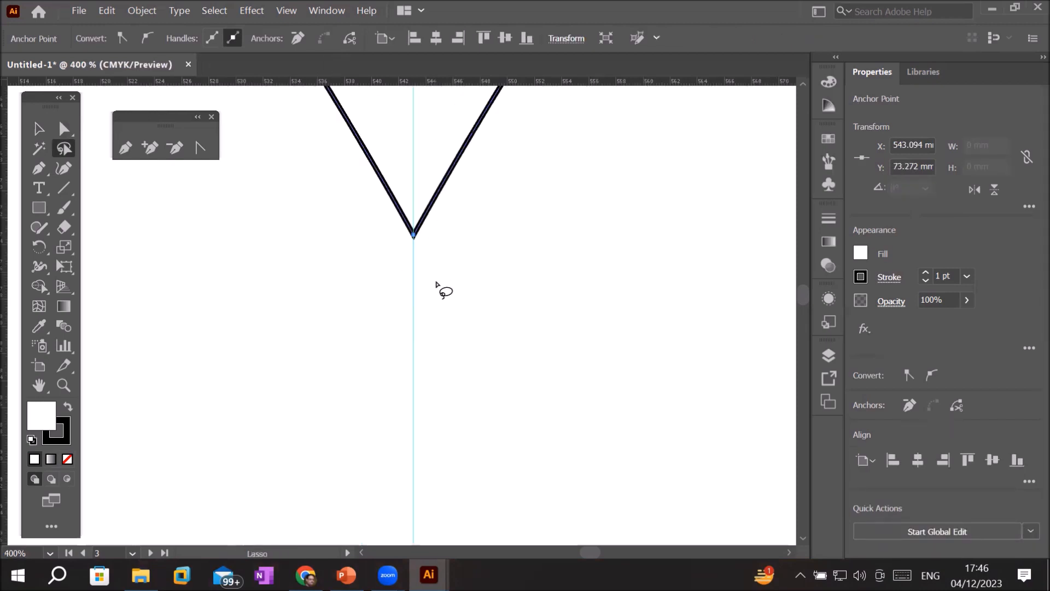
pyautogui.scroll(-3, 443, 293)
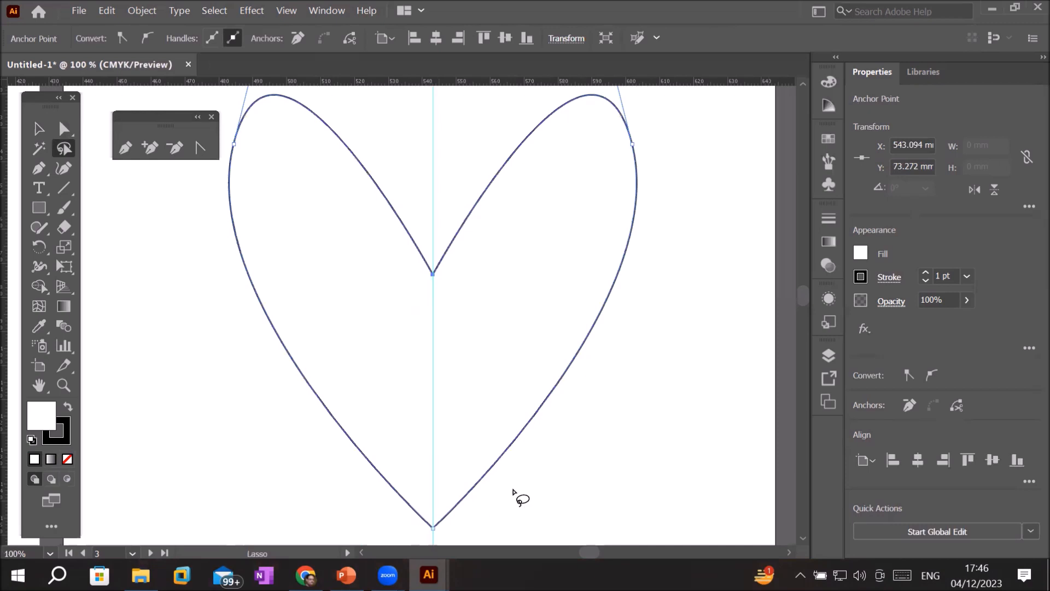
pyautogui.scroll(-3, 447, 354)
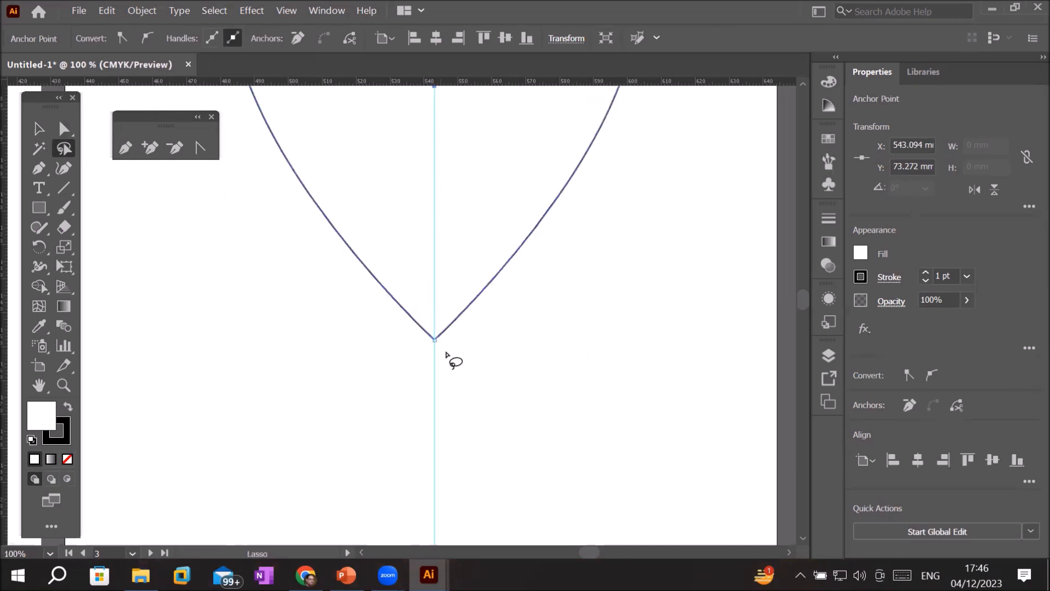
pyautogui.scroll(6, 438, 340)
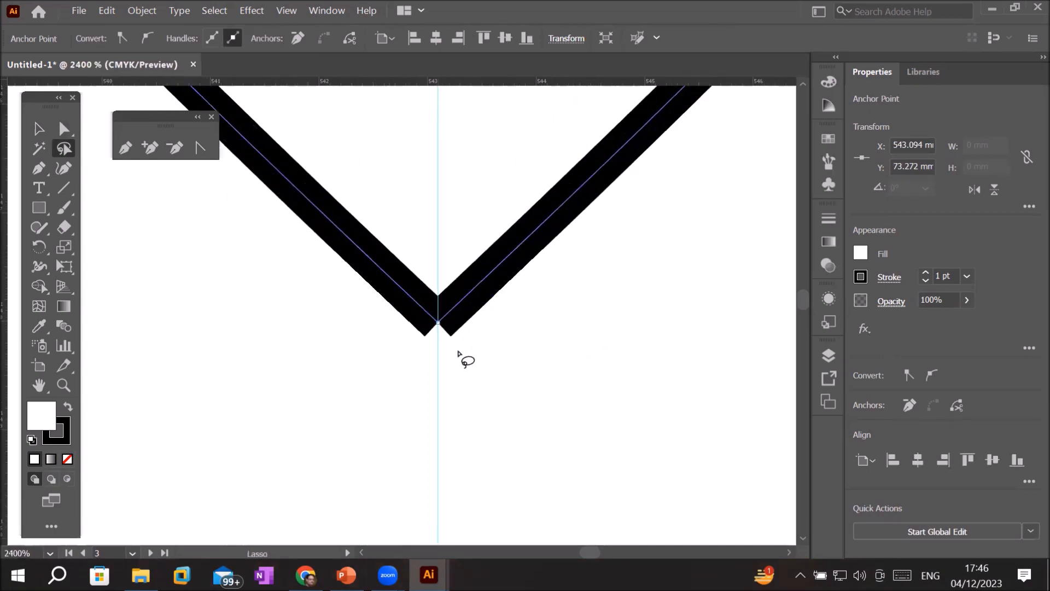
pyautogui.scroll(2, 458, 353)
pyautogui.moveTo(512, 318)
pyautogui.mouseDown()
pyautogui.moveTo(394, 187)
pyautogui.moveTo(344, 385)
pyautogui.moveTo(554, 397)
pyautogui.moveTo(550, 282)
pyautogui.mouseUp()
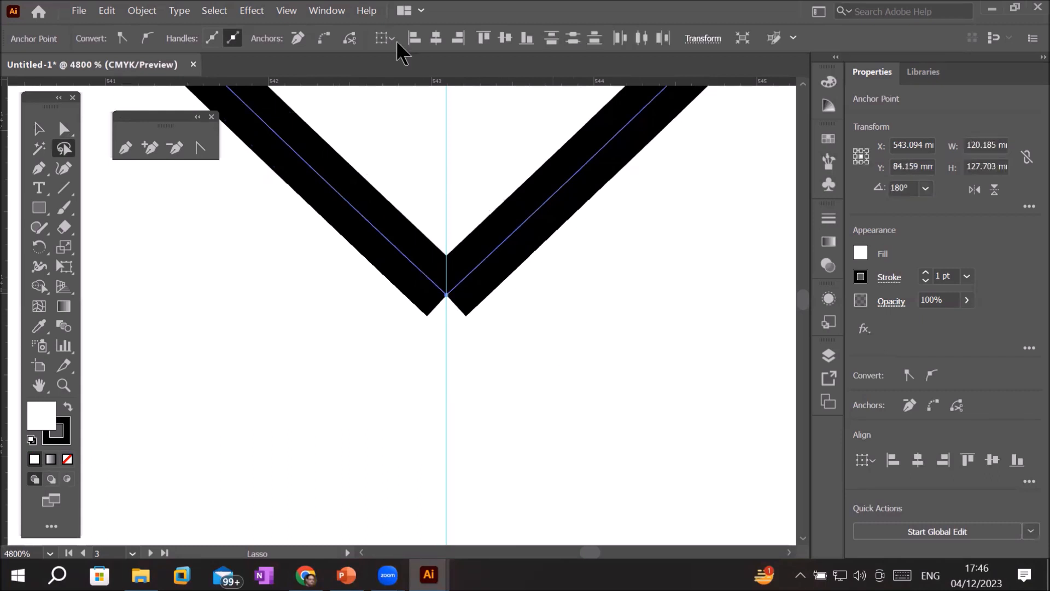
pyautogui.click(324, 41)
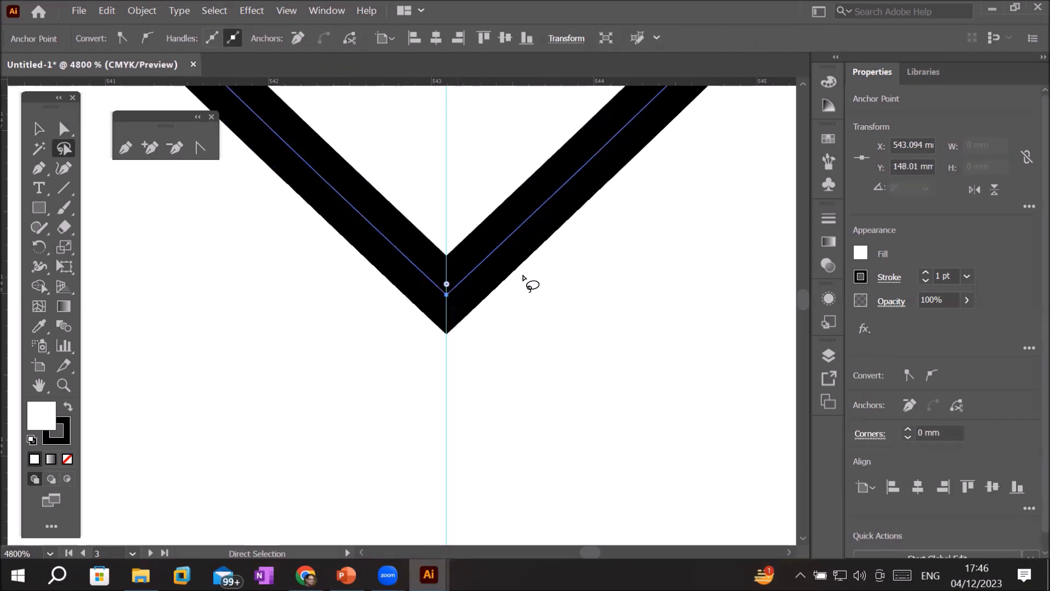
pyautogui.scroll(-3, 526, 281)
pyautogui.scroll(-4, 524, 278)
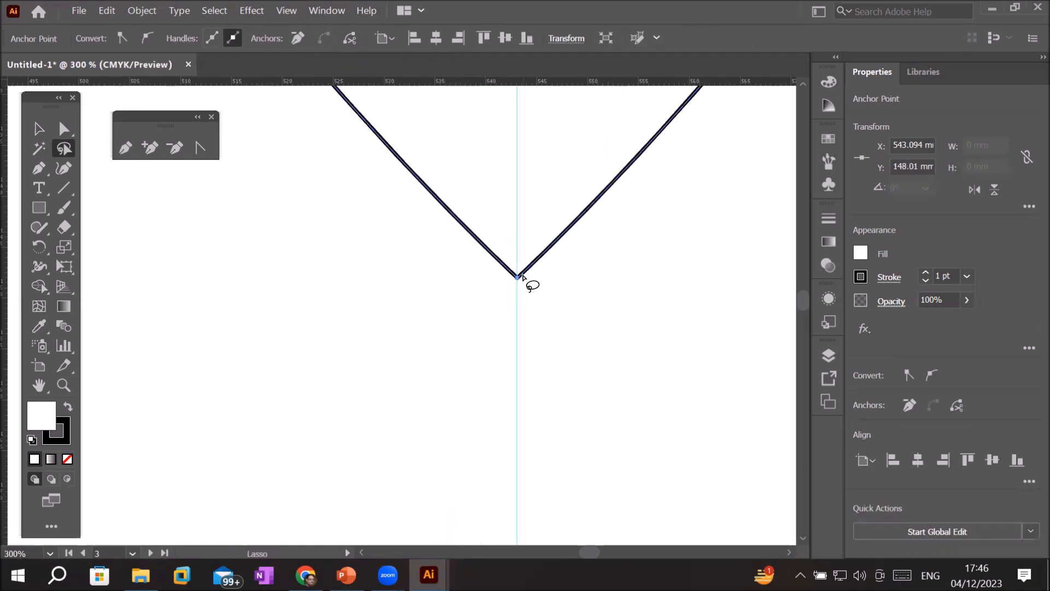
pyautogui.scroll(-5, 522, 278)
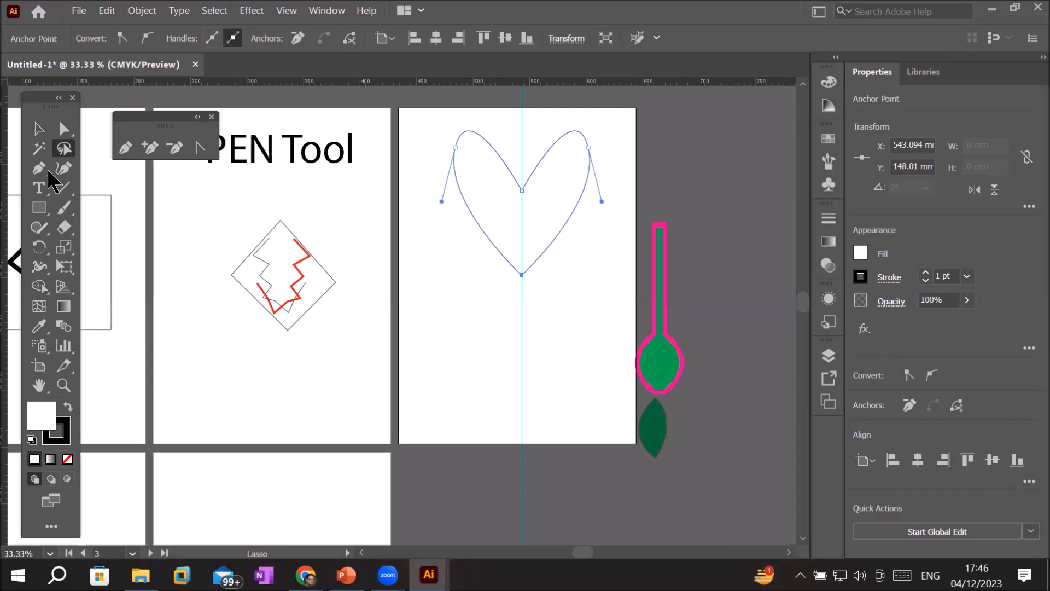
pyautogui.press('a')
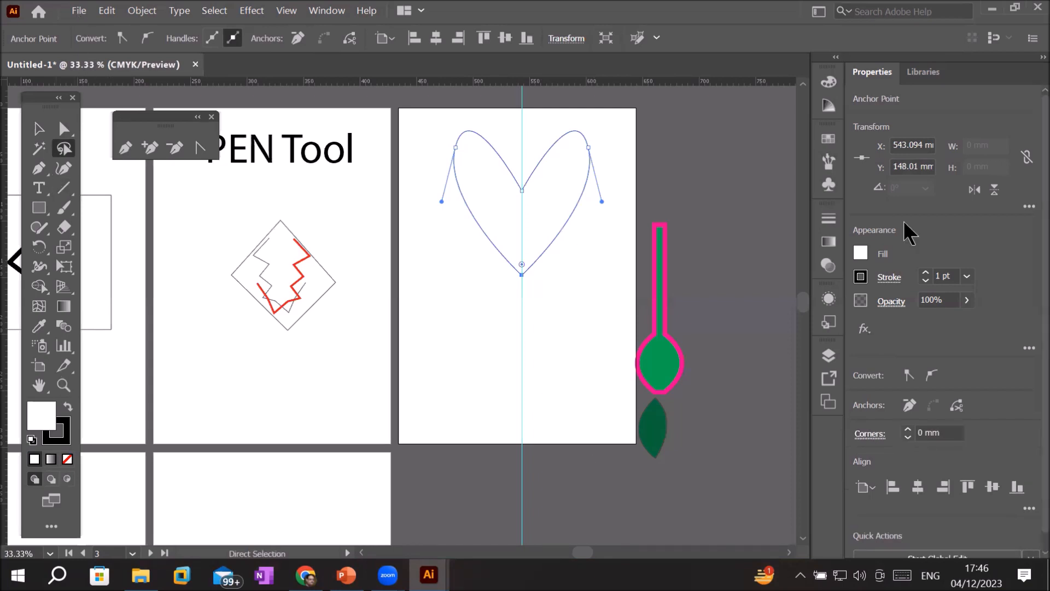
# Step: Fill the joined heart with dark blue and move it off the artboard, beside the spoon
pyautogui.press('q')
pyautogui.click(860, 252)
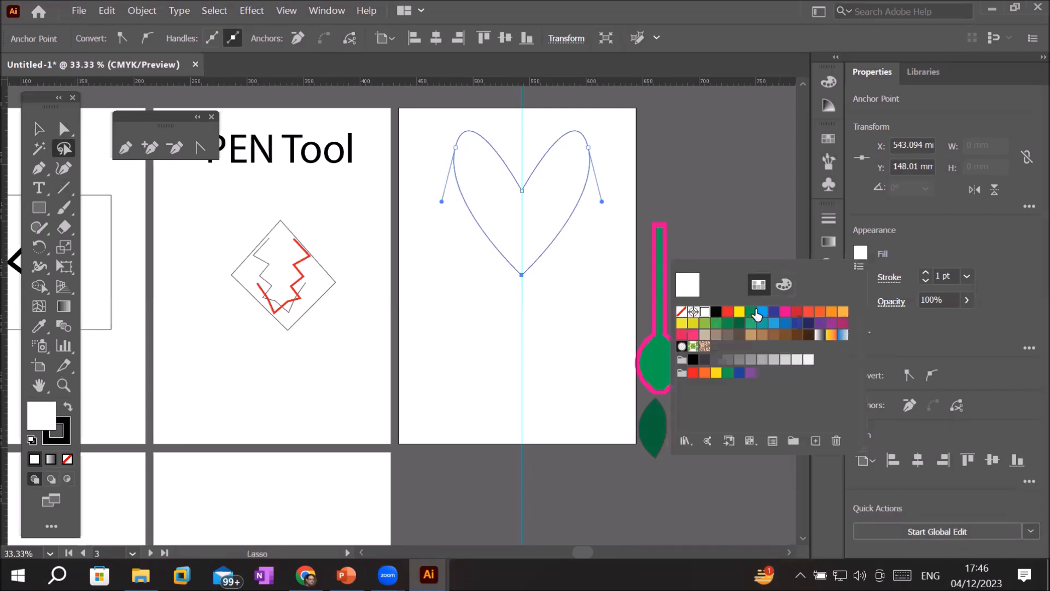
pyautogui.click(615, 367)
pyautogui.click(30, 129)
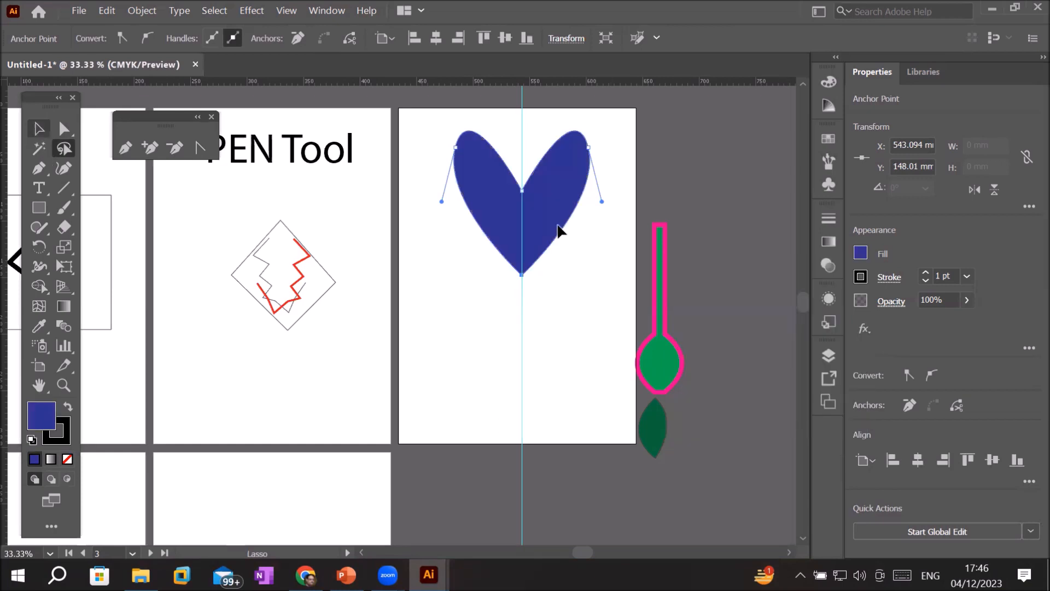
pyautogui.moveTo(561, 213); pyautogui.dragTo(511, 266)
pyautogui.scroll(1, 533, 229)
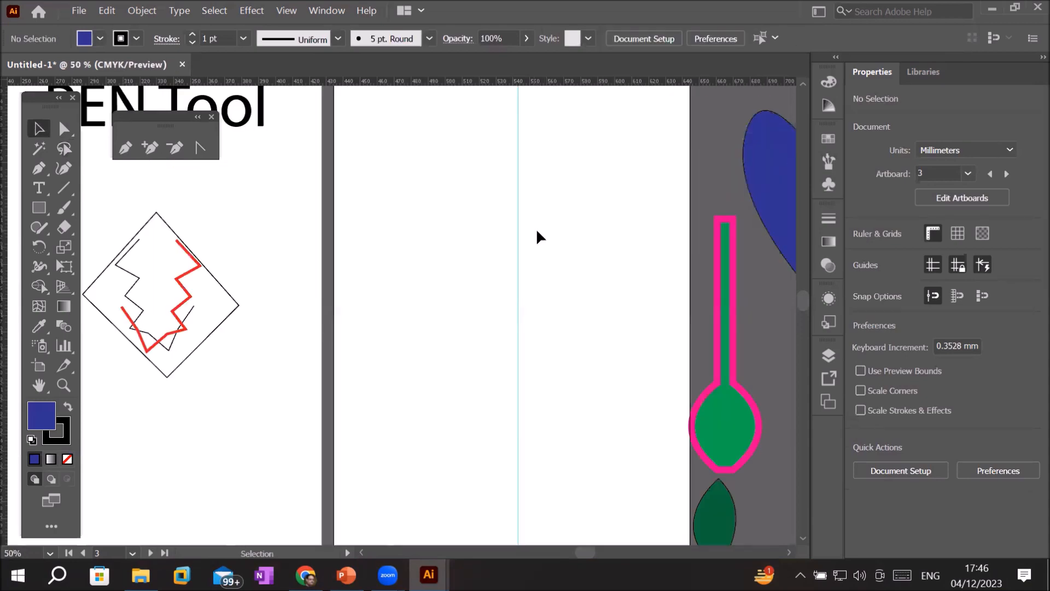
pyautogui.scroll(-2, 537, 232)
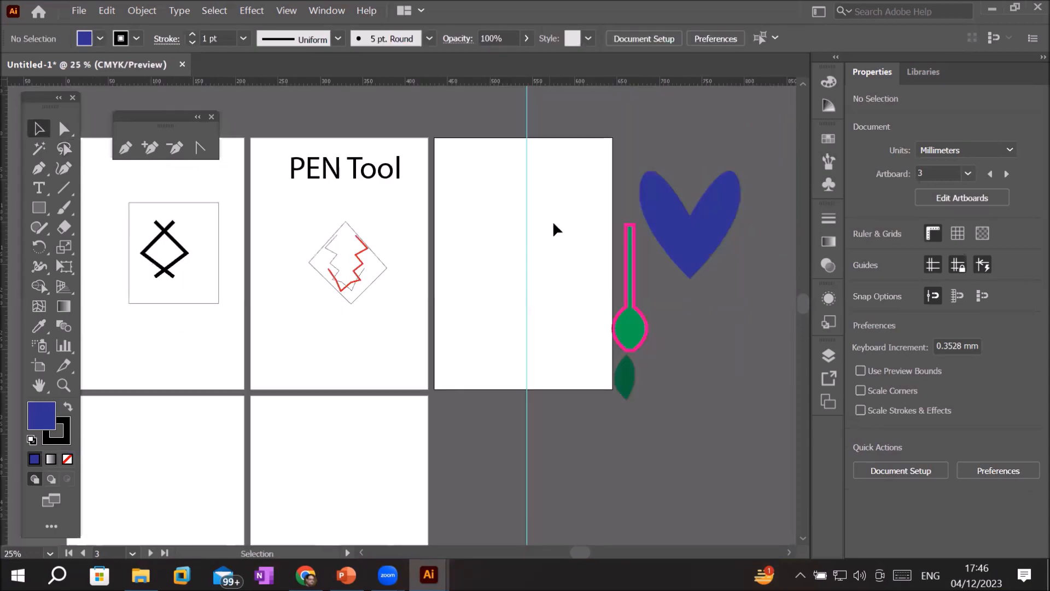
# Step: Draw a two-lobed half shape with the Pen tool against the guide, about 81 mm wide and 184 mm tall, tapering straight to its lower tip
pyautogui.scroll(1, 554, 224)
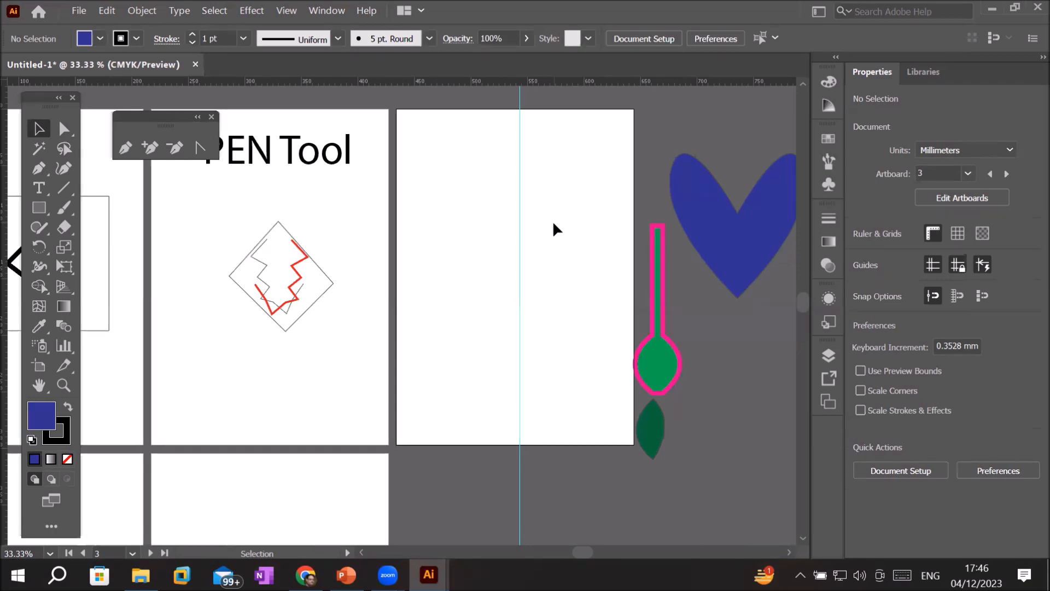
pyautogui.scroll(1, 584, 199)
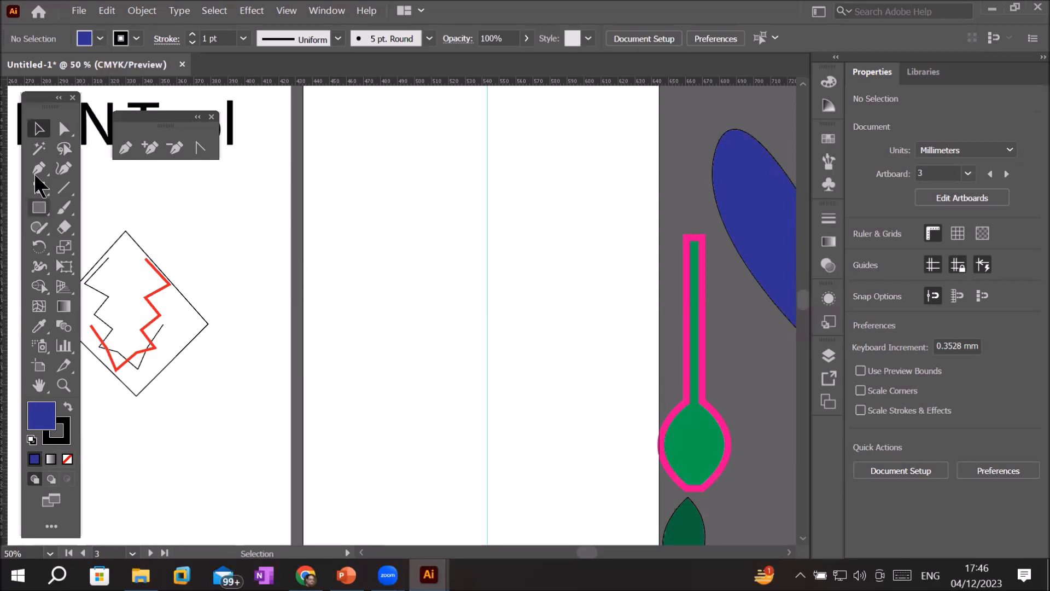
pyautogui.press('p')
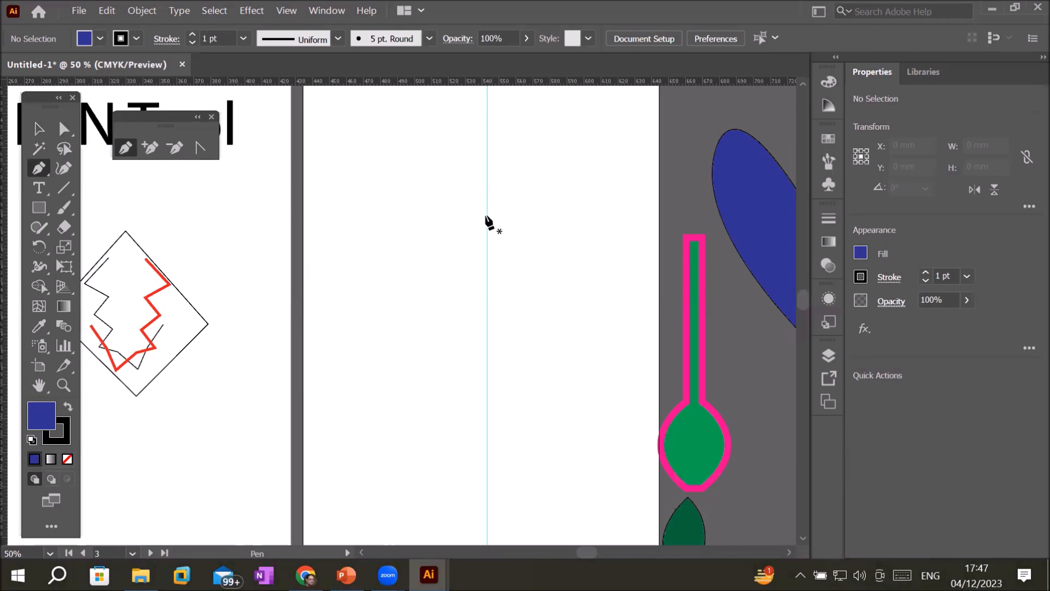
pyautogui.click(486, 177)
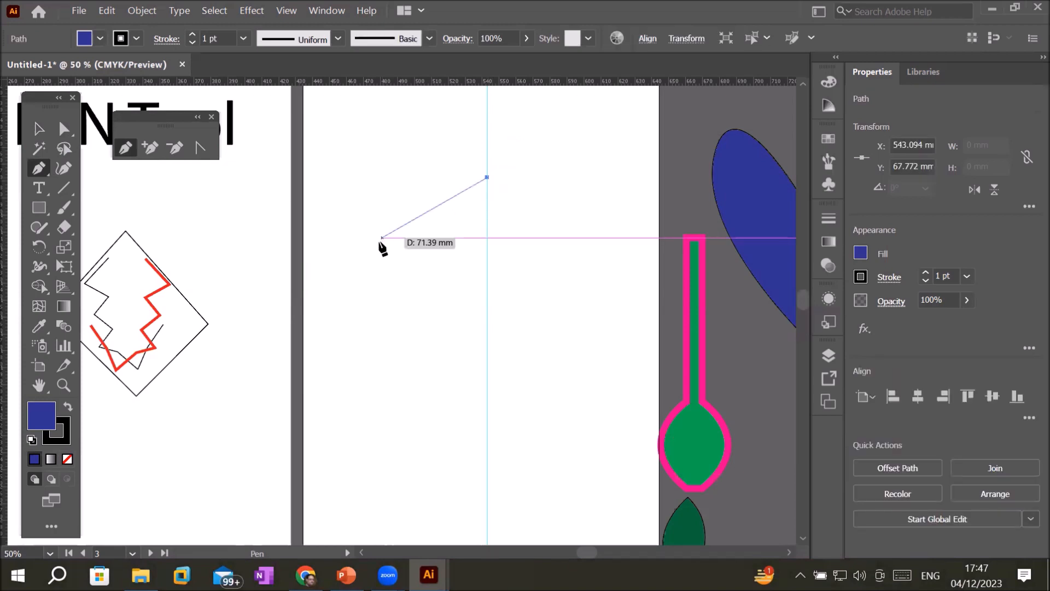
pyautogui.moveTo(368, 279); pyautogui.dragTo(444, 402)
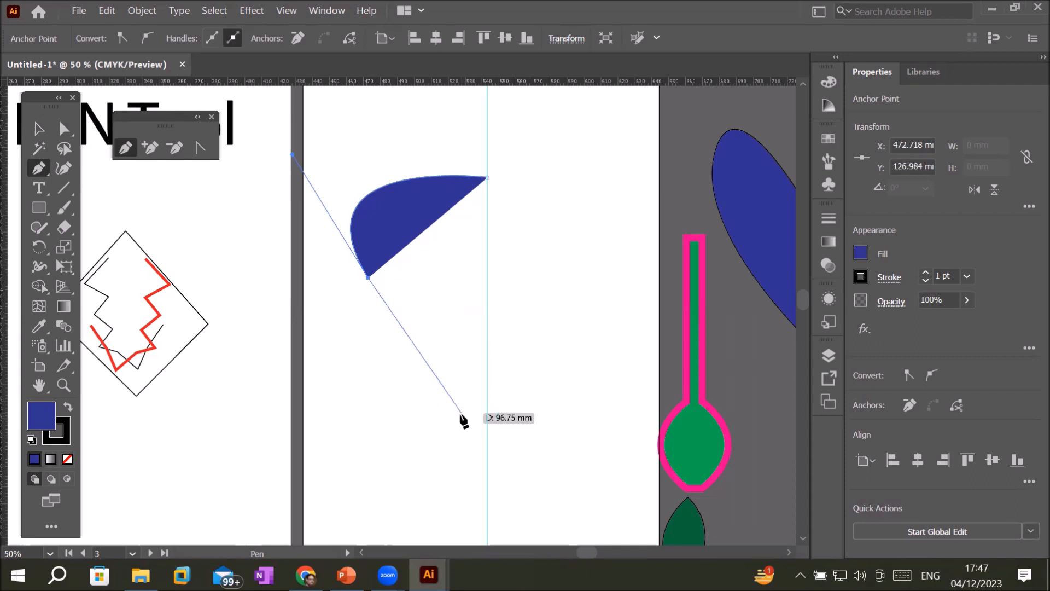
pyautogui.moveTo(431, 417); pyautogui.dragTo(539, 436)
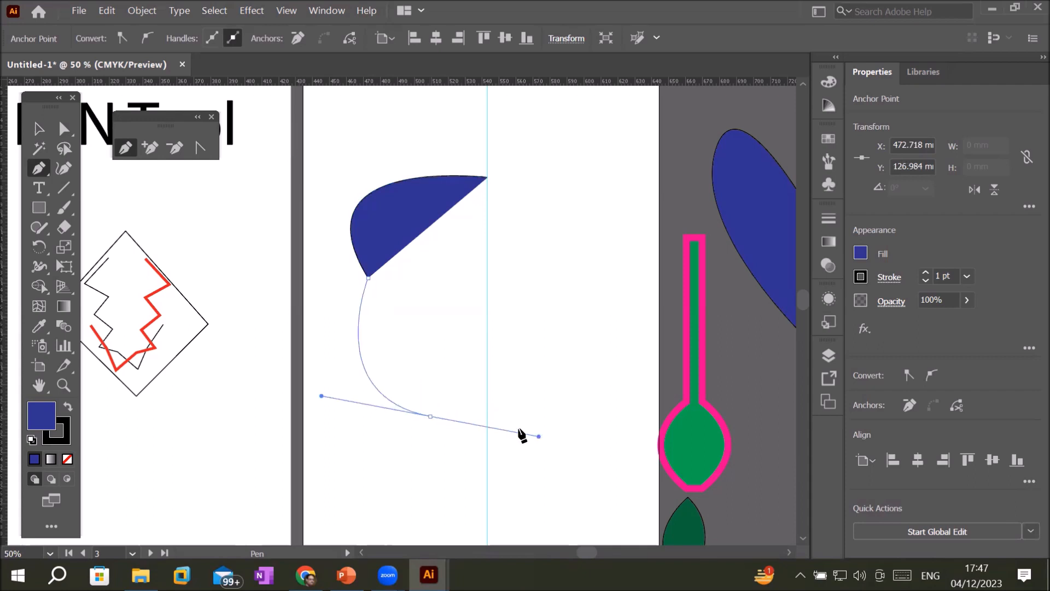
pyautogui.click(431, 417)
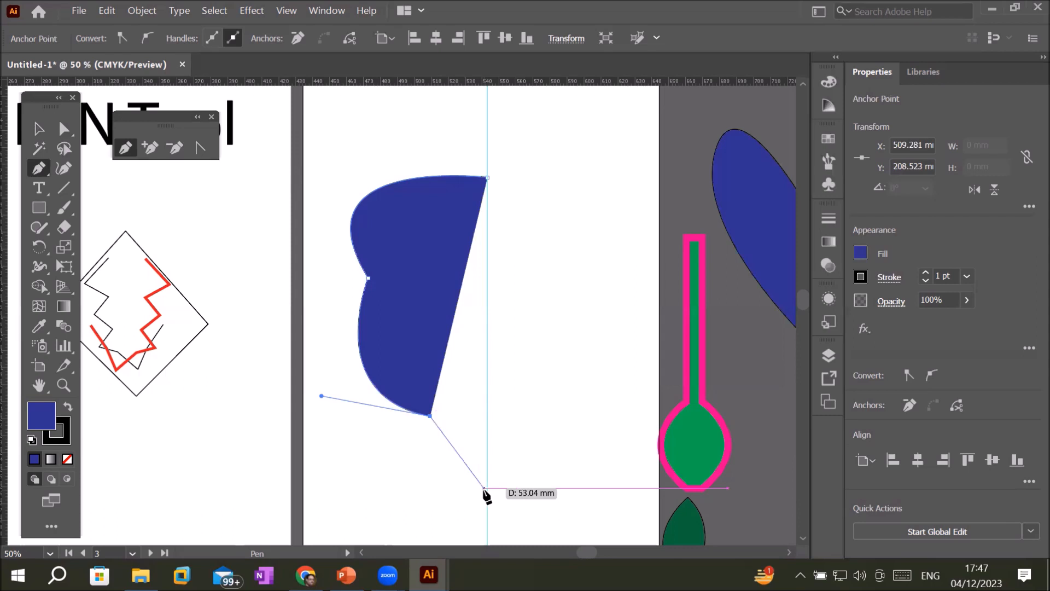
pyautogui.click(484, 488)
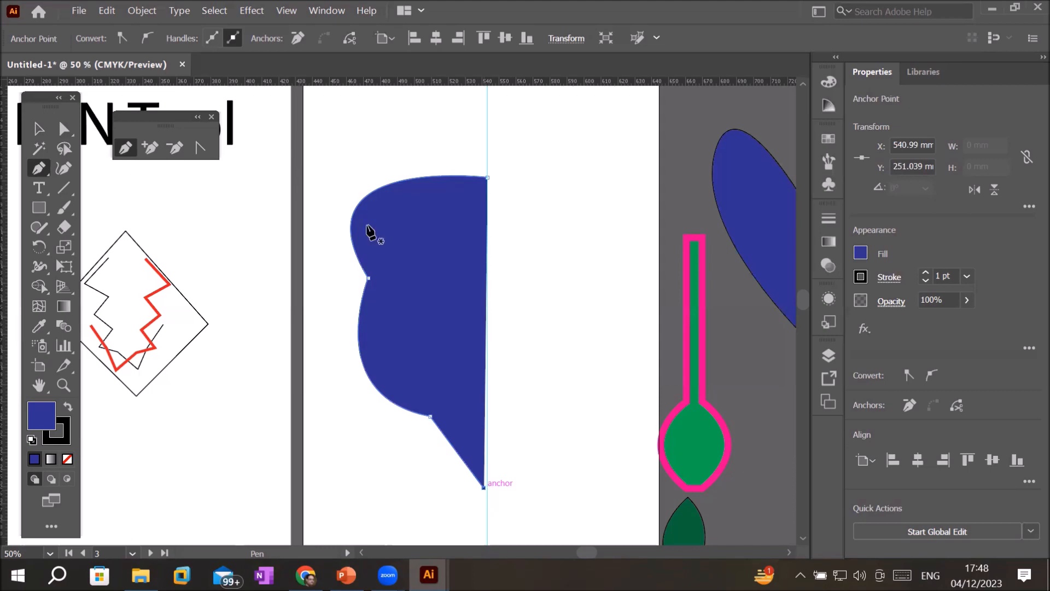
pyautogui.click(410, 238)
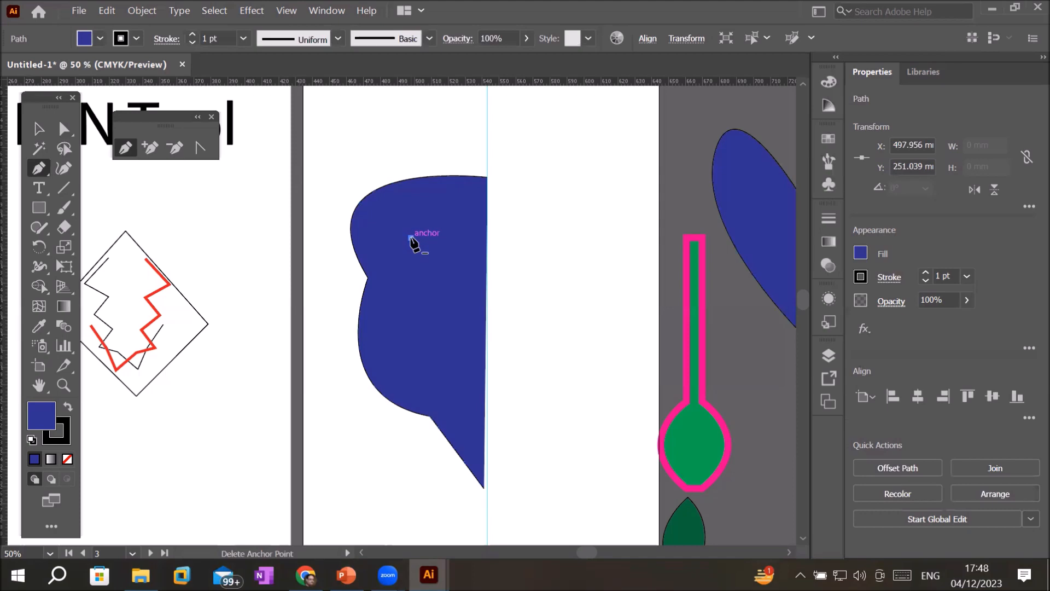
pyautogui.keyDown('ctrl'); pyautogui.click(603, 218); pyautogui.keyUp('ctrl')
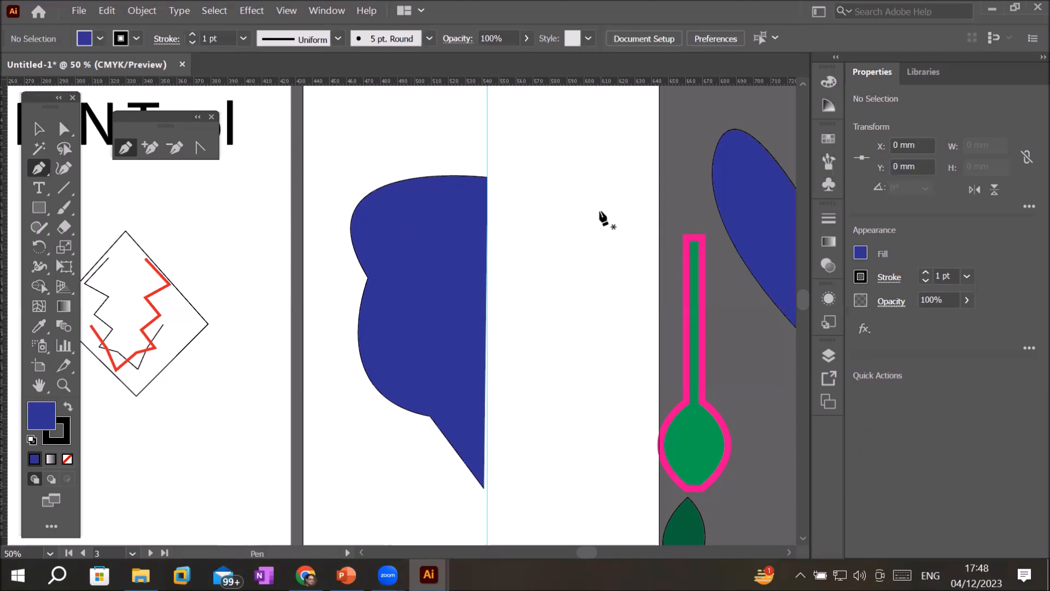
# Step: Reflect a copy of the lobed half across the vertical axis and move it about 79 mm to the right to meet the original
pyautogui.keyDown('ctrl'); pyautogui.click(458, 269); pyautogui.keyUp('ctrl')
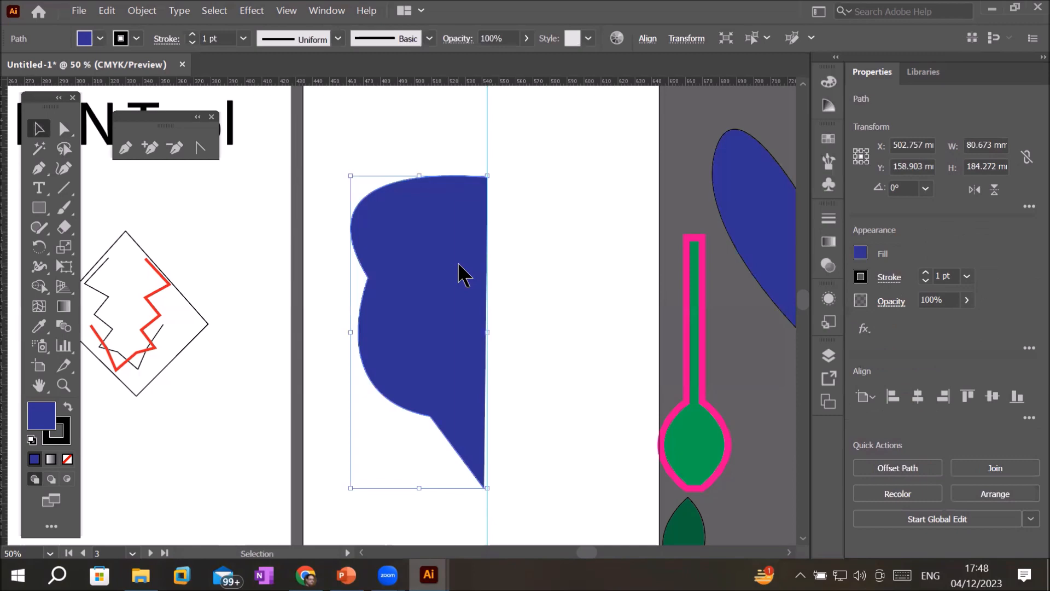
pyautogui.rightClick(460, 266)
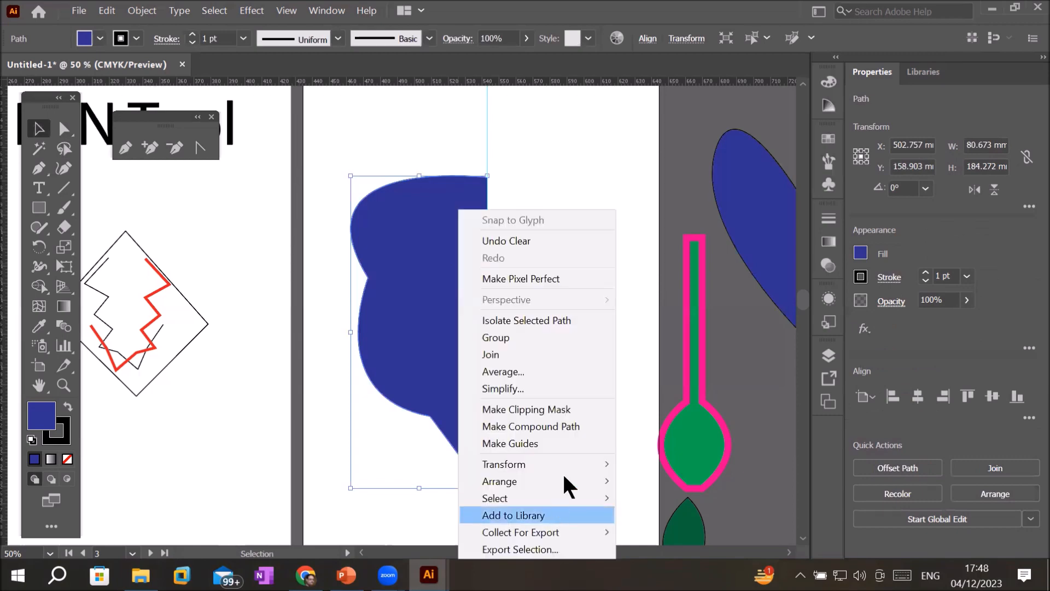
pyautogui.moveTo(581, 466)
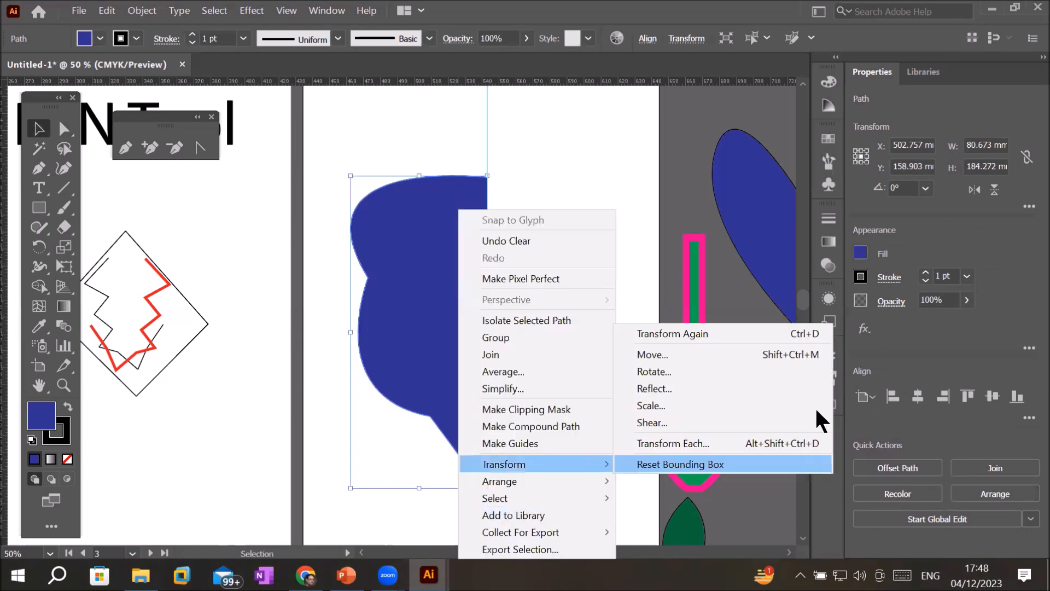
pyautogui.click(746, 387)
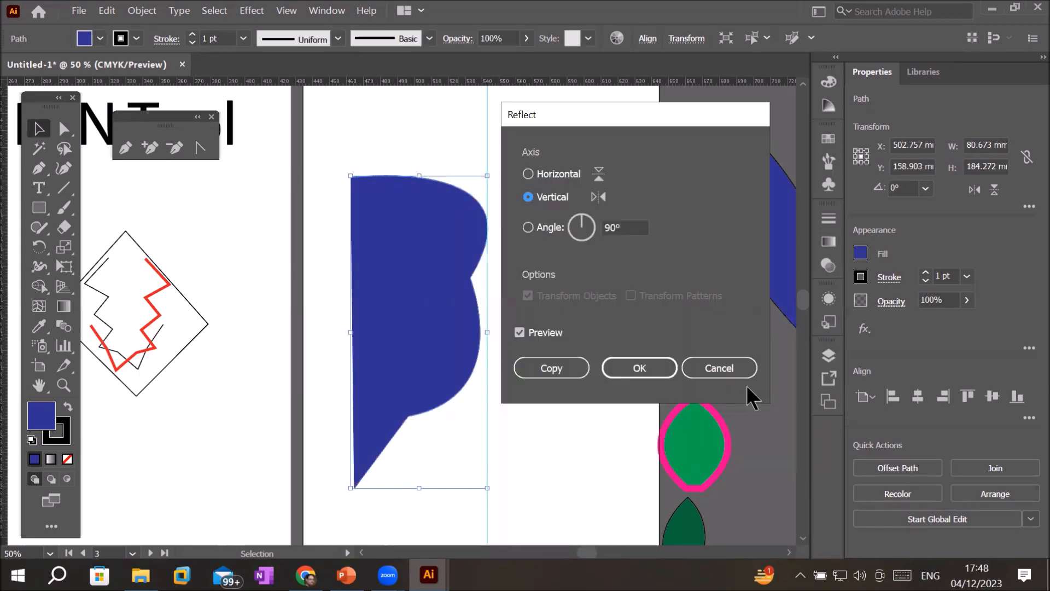
pyautogui.click(534, 363)
pyautogui.moveTo(409, 350); pyautogui.dragTo(553, 339)
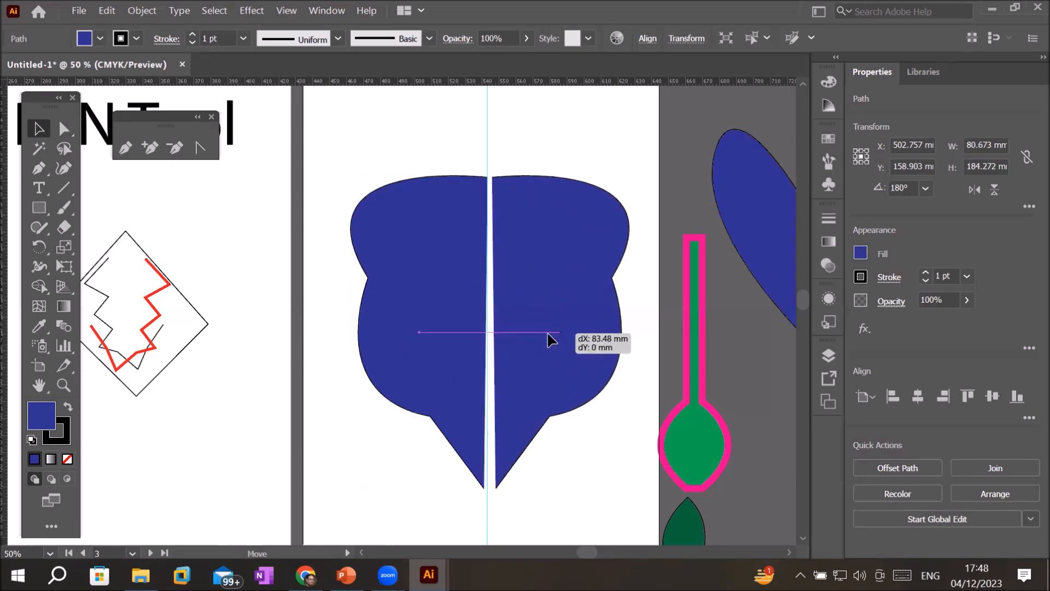
pyautogui.moveTo(547, 333); pyautogui.dragTo(552, 487)
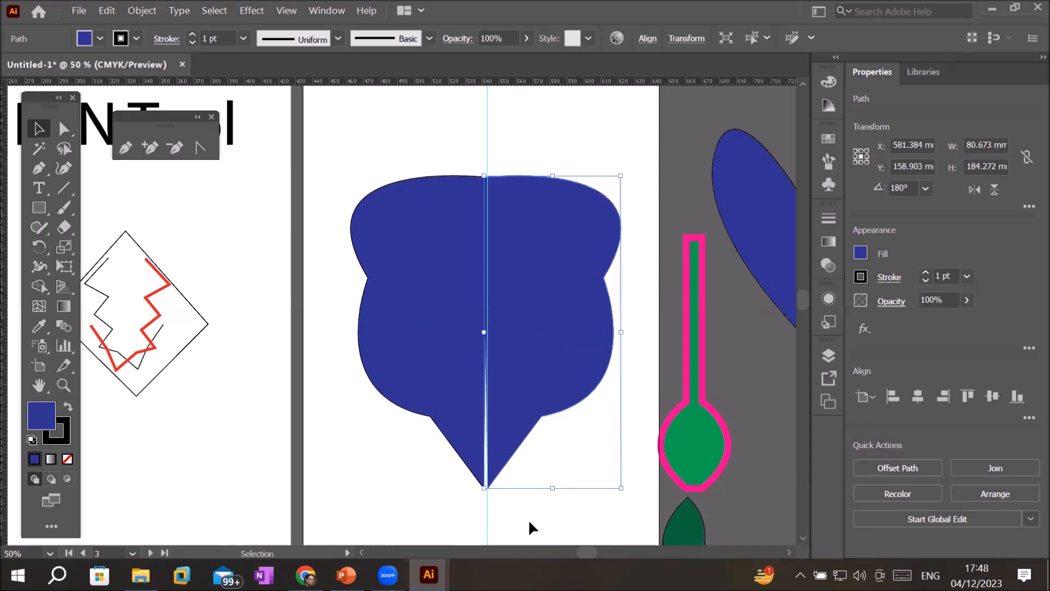
# Step: Inspect the gap between the two lobed halves at the lower tip and delete both halves
pyautogui.click(596, 482)
pyautogui.scroll(1, 588, 475)
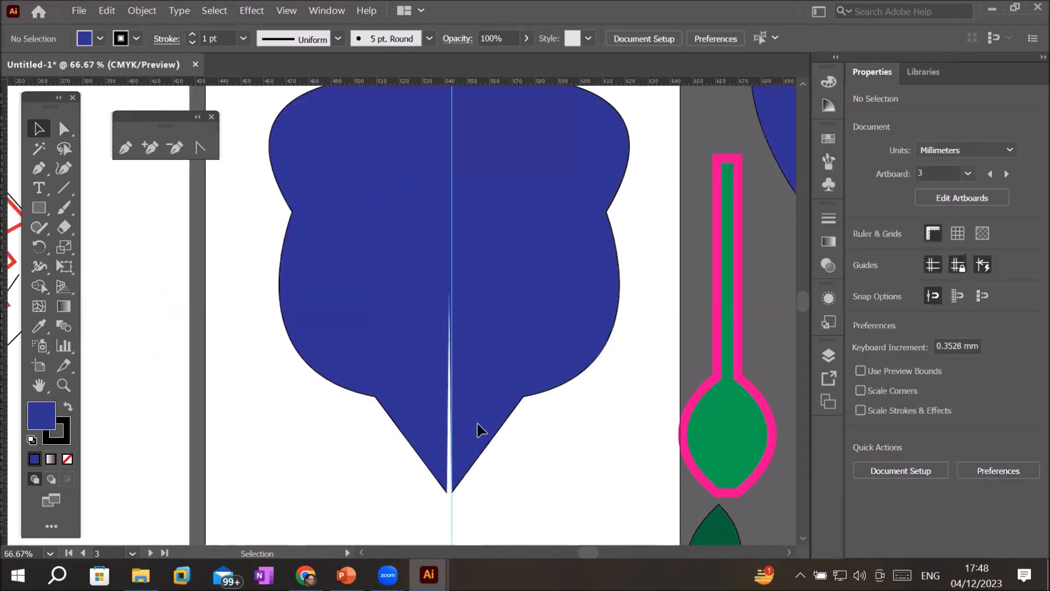
pyautogui.scroll(2, 478, 430)
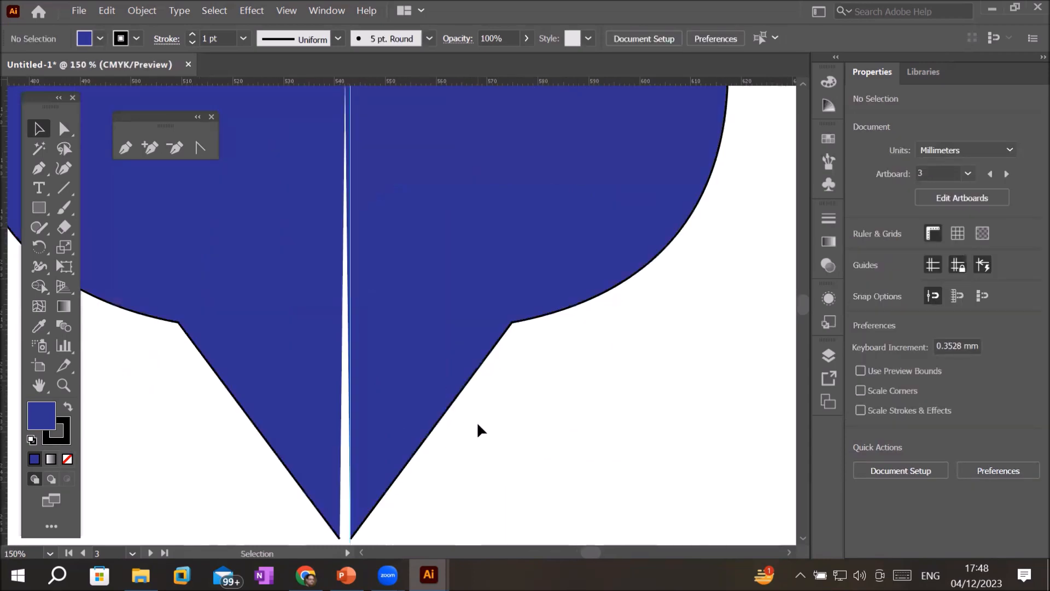
pyautogui.scroll(-2, 478, 430)
pyautogui.scroll(-3, 418, 356)
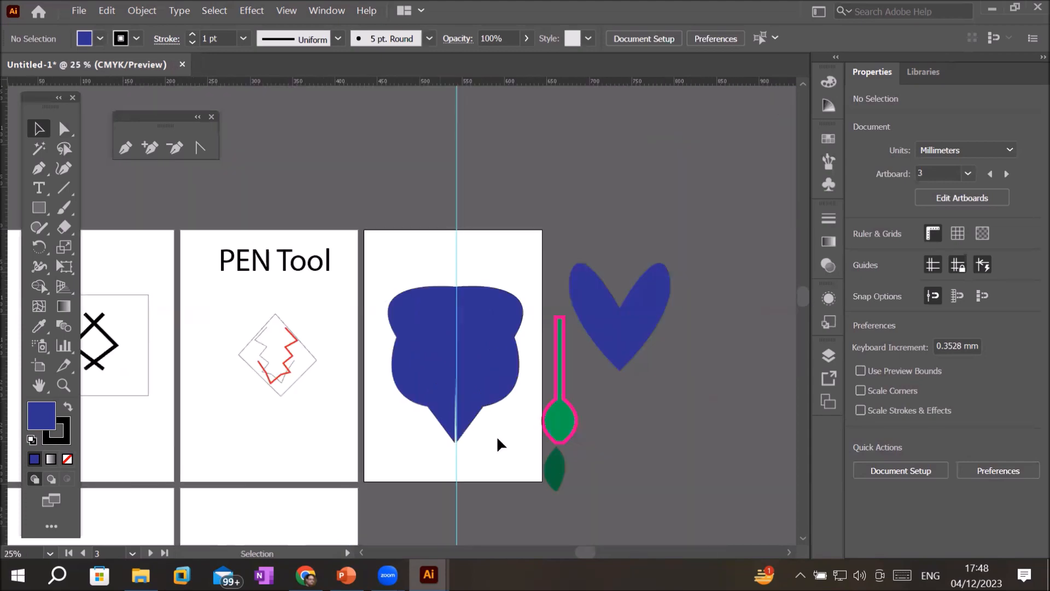
pyautogui.moveTo(377, 261); pyautogui.dragTo(535, 462)
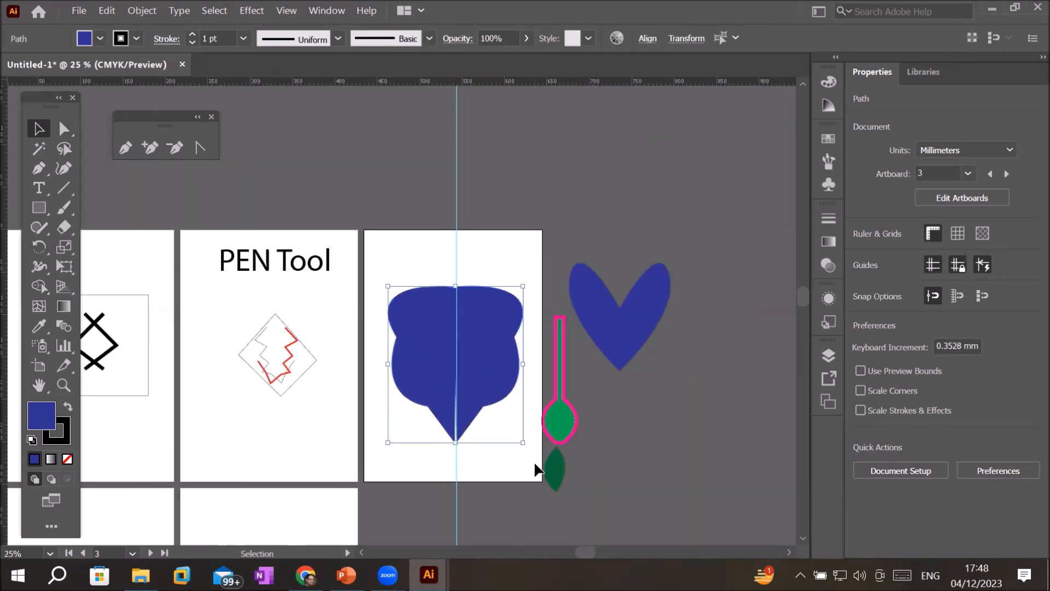
pyautogui.press('Delete')
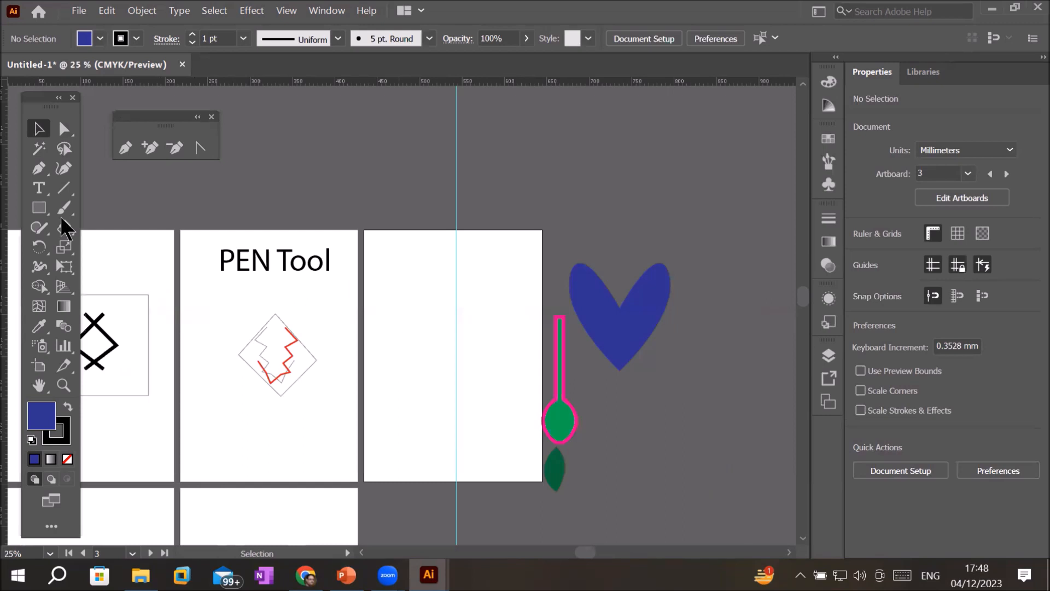
# Step: Draw a straight-sided, four-point half shape left of the guide with the Pen tool, about 50 mm wide and 160 mm tall, ending on the guide
pyautogui.click(39, 168)
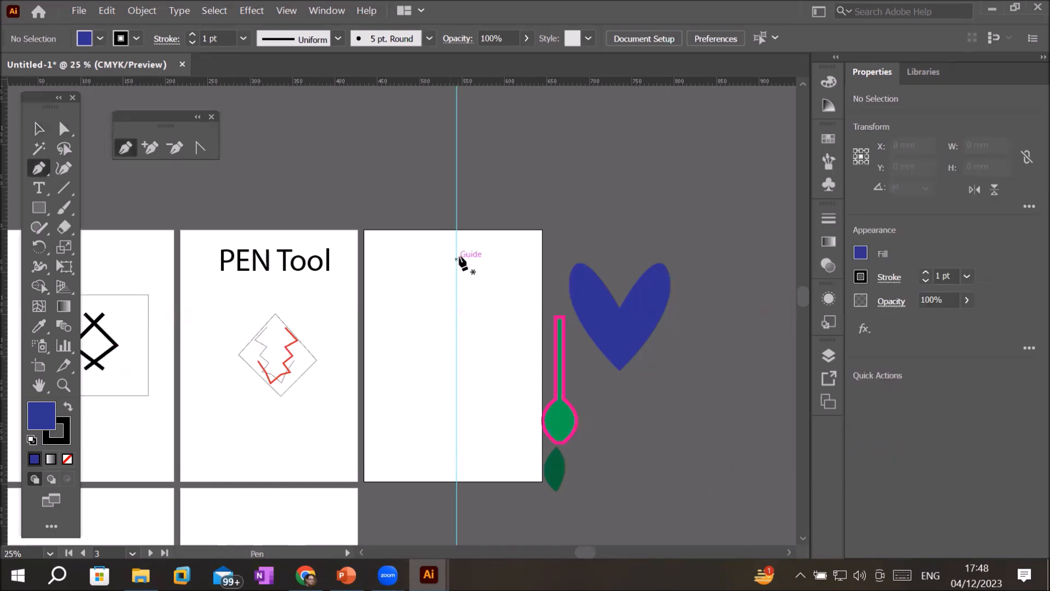
pyautogui.scroll(2, 459, 259)
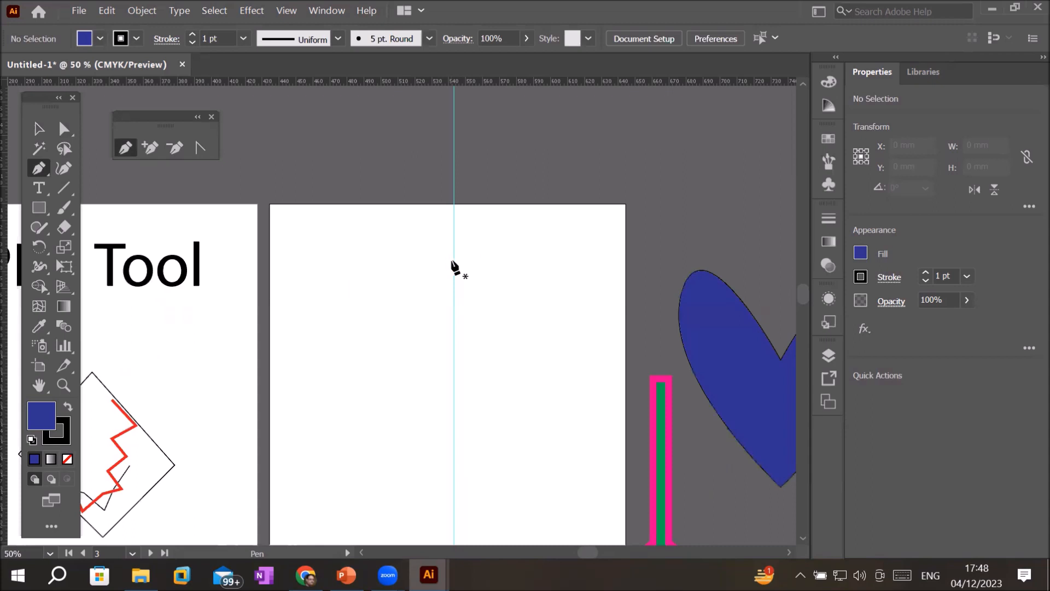
pyautogui.moveTo(454, 261); pyautogui.dragTo(310, 410)
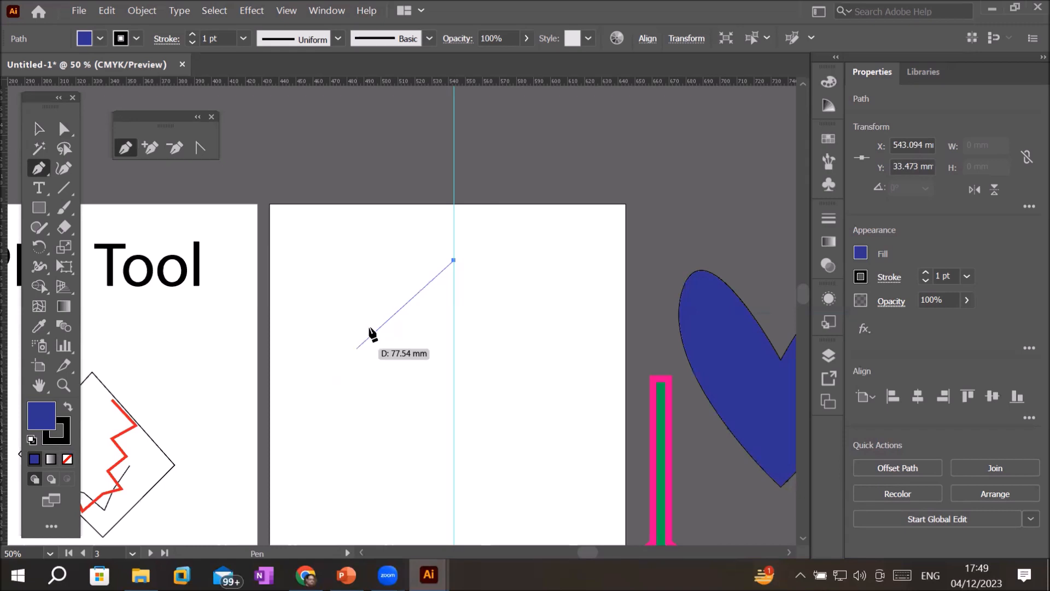
pyautogui.click(369, 327)
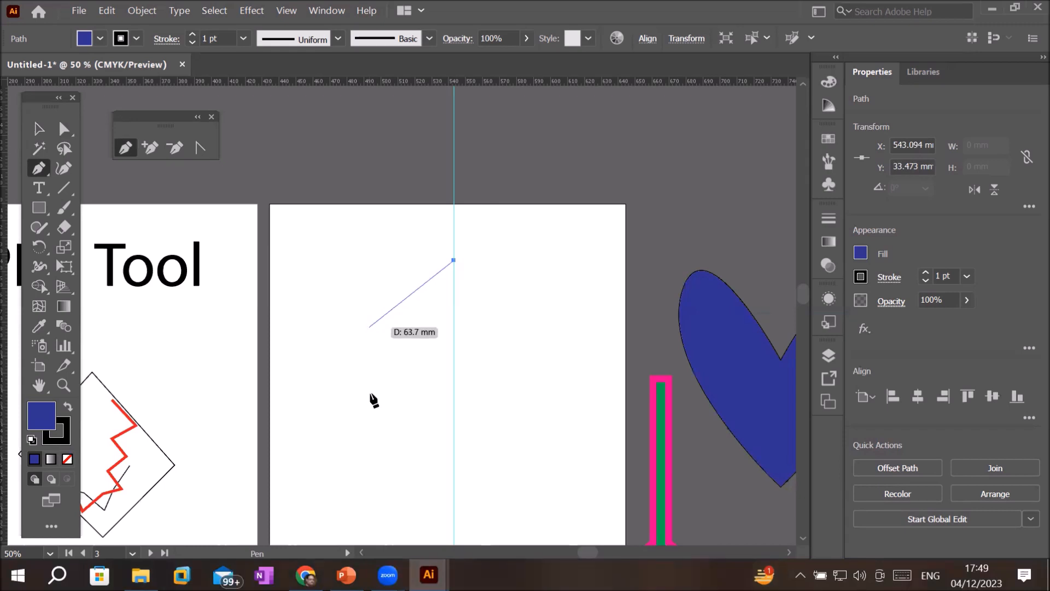
pyautogui.click(365, 462)
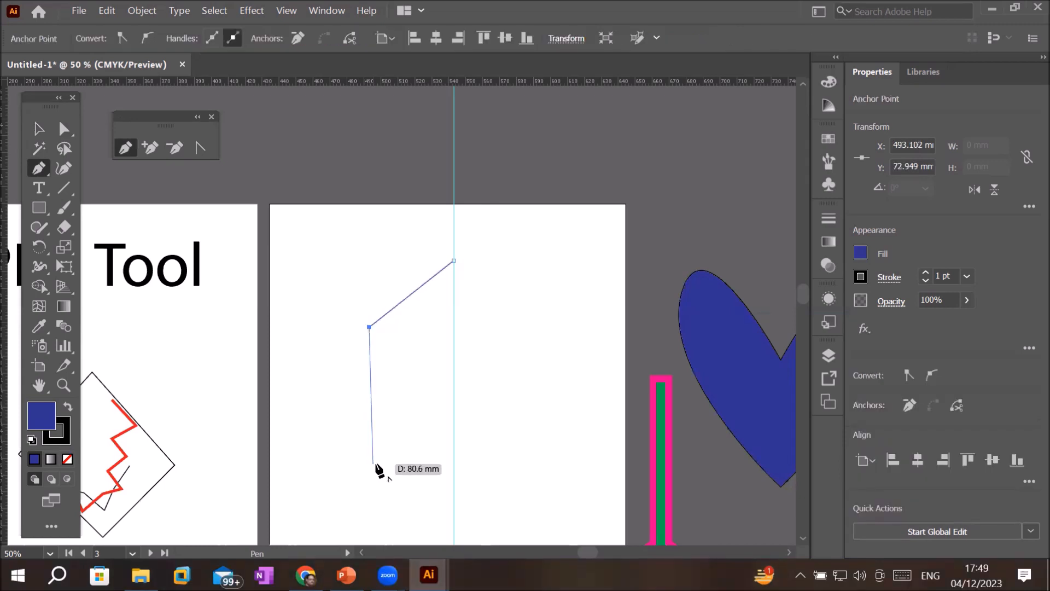
pyautogui.click(373, 464)
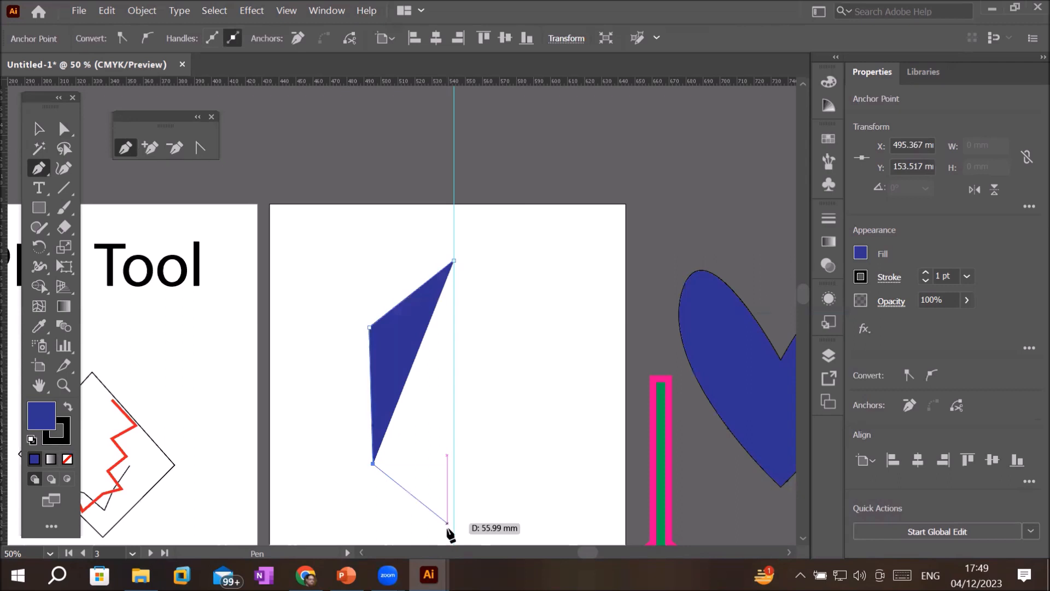
pyautogui.scroll(-1, 448, 526)
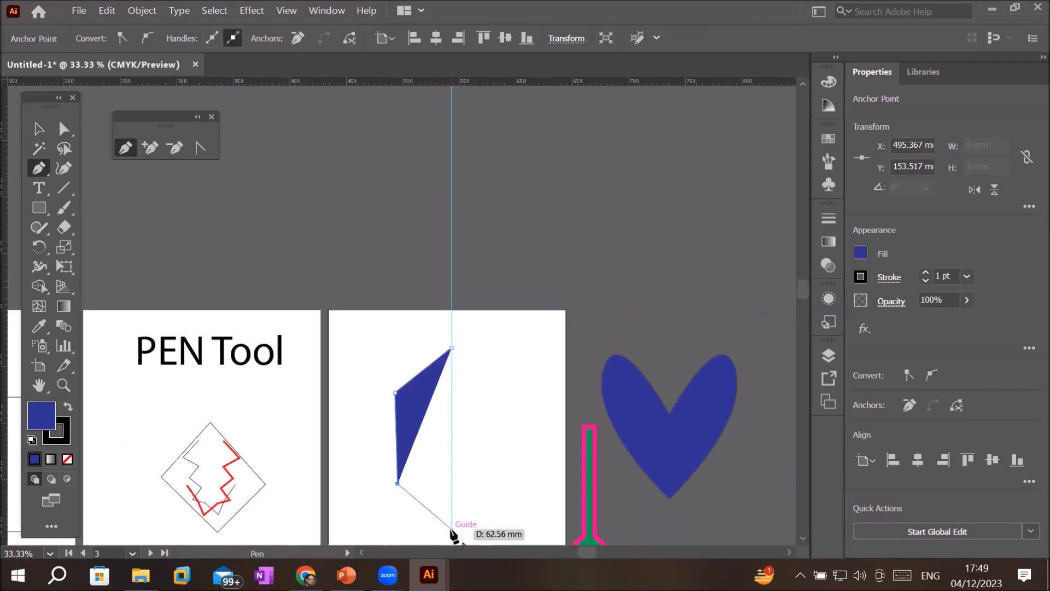
pyautogui.click(451, 529)
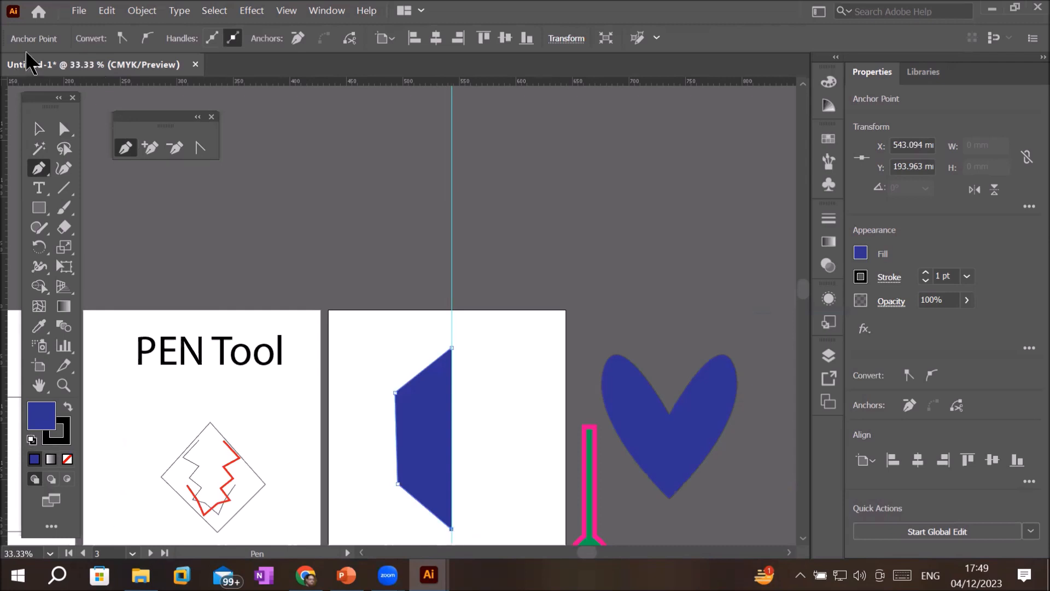
# Step: Select the straight-sided half shape and reset it to the default white fill and black stroke
pyautogui.click(39, 129)
pyautogui.click(398, 425)
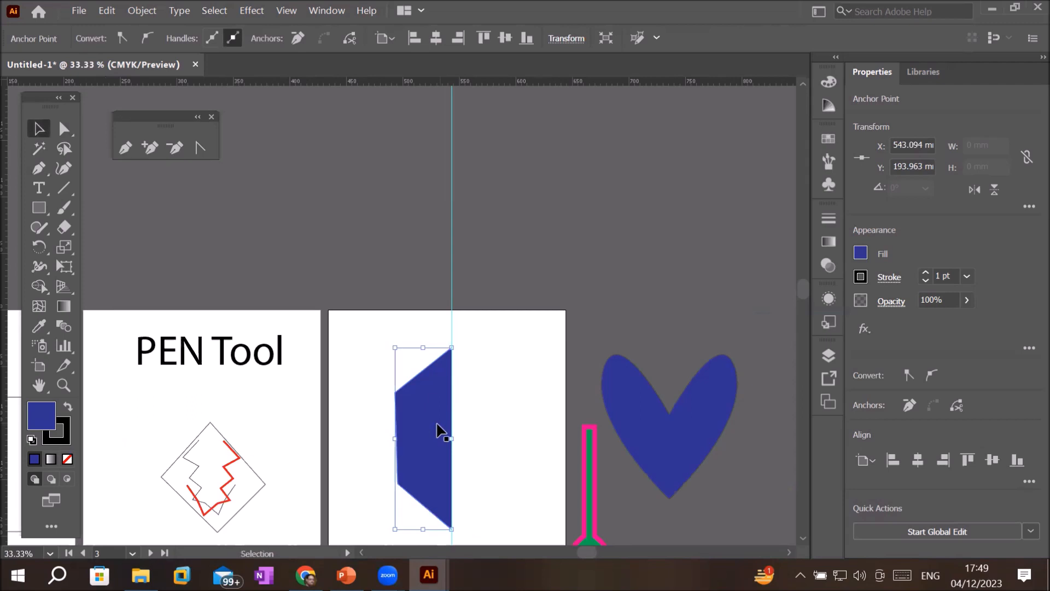
pyautogui.click(436, 424)
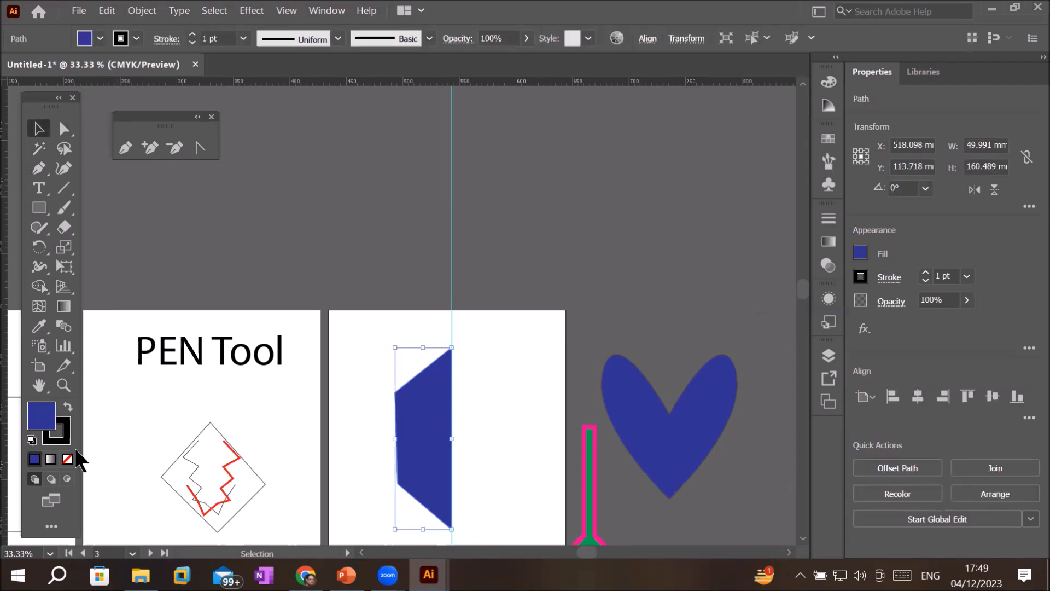
pyautogui.press('d')
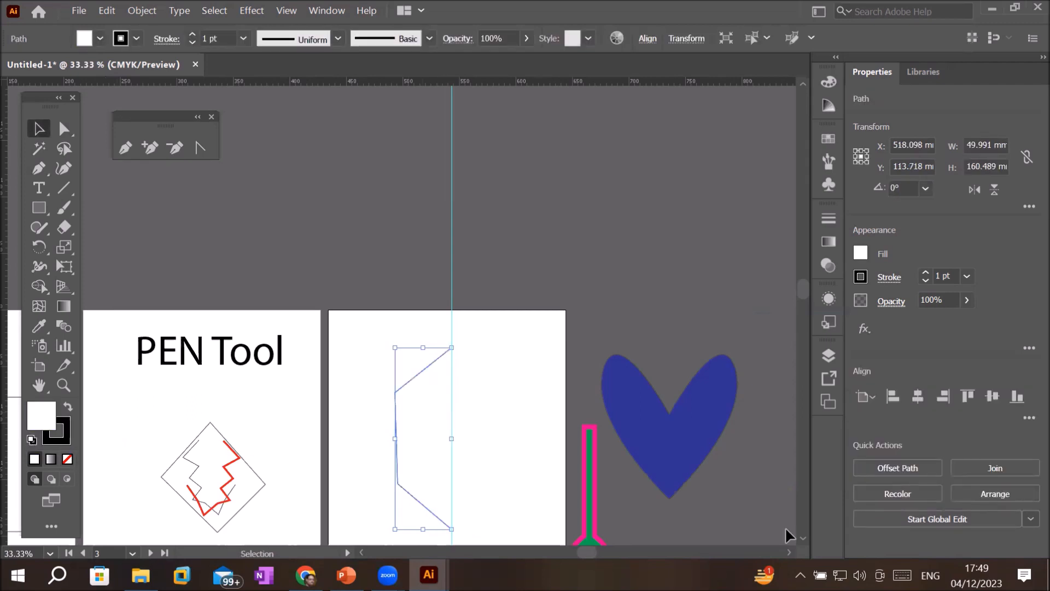
# Step: Set the half shape's stroke weight to 9 pt
pyautogui.scroll(-3, 786, 527)
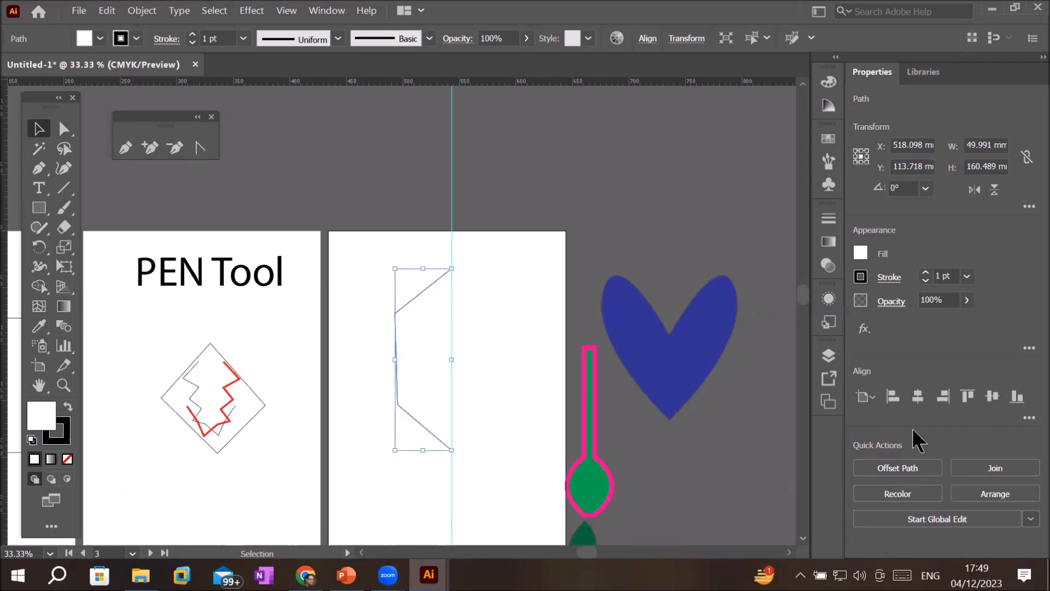
pyautogui.click(925, 273)
pyautogui.click(925, 273)
pyautogui.click(925, 273)
pyautogui.click(925, 273)
pyautogui.click(926, 272)
pyautogui.click(925, 273)
pyautogui.click(926, 273)
pyautogui.click(925, 273)
# Step: Move the half shape's lower end anchor about 36 mm straight down along the guide
pyautogui.click(64, 128)
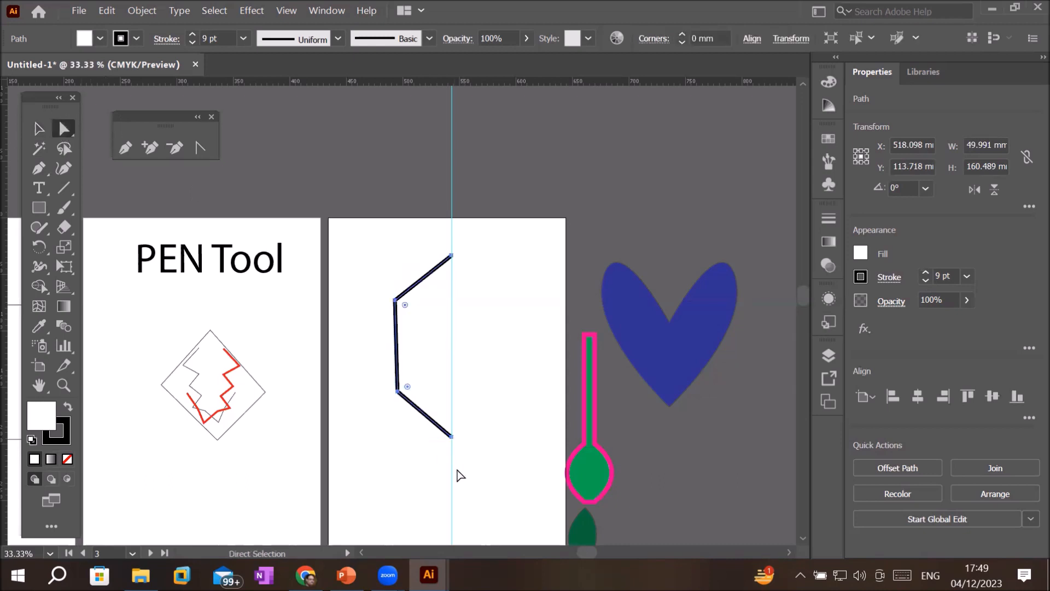
pyautogui.scroll(2, 467, 479)
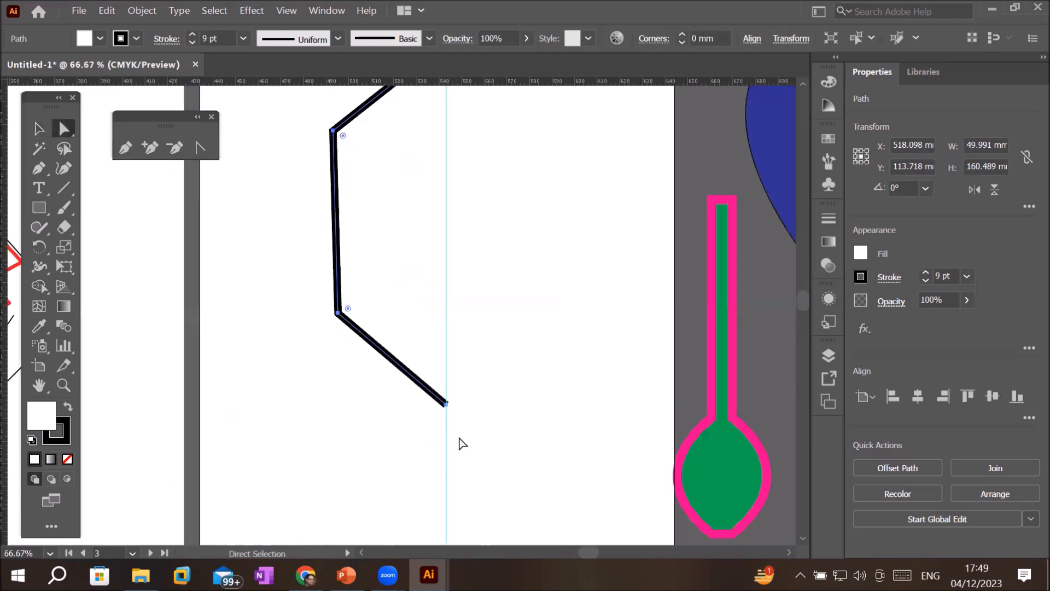
pyautogui.click(448, 407)
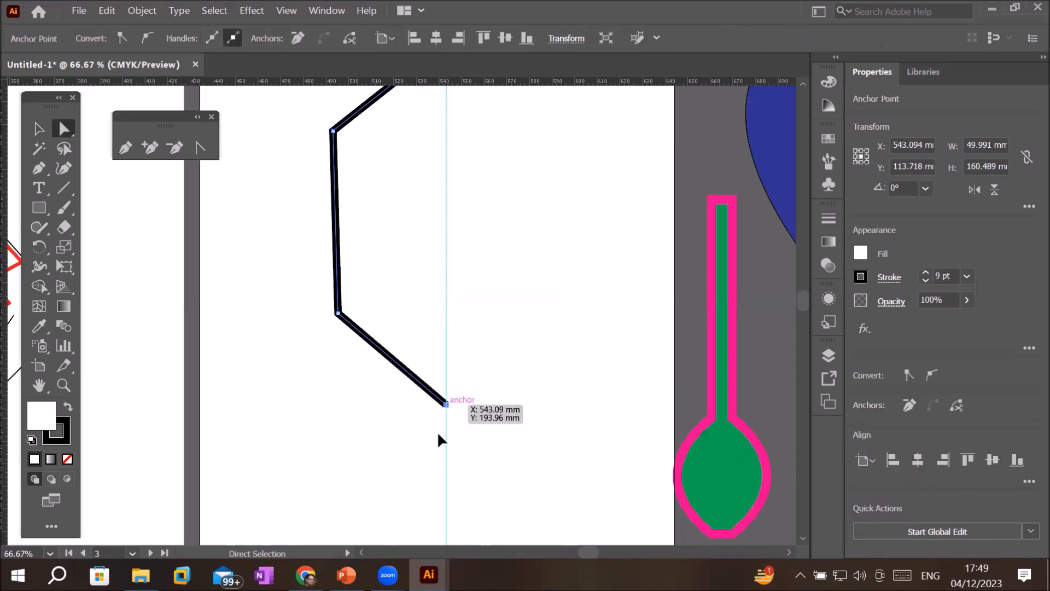
pyautogui.moveTo(432, 490); pyautogui.dragTo(446, 486)
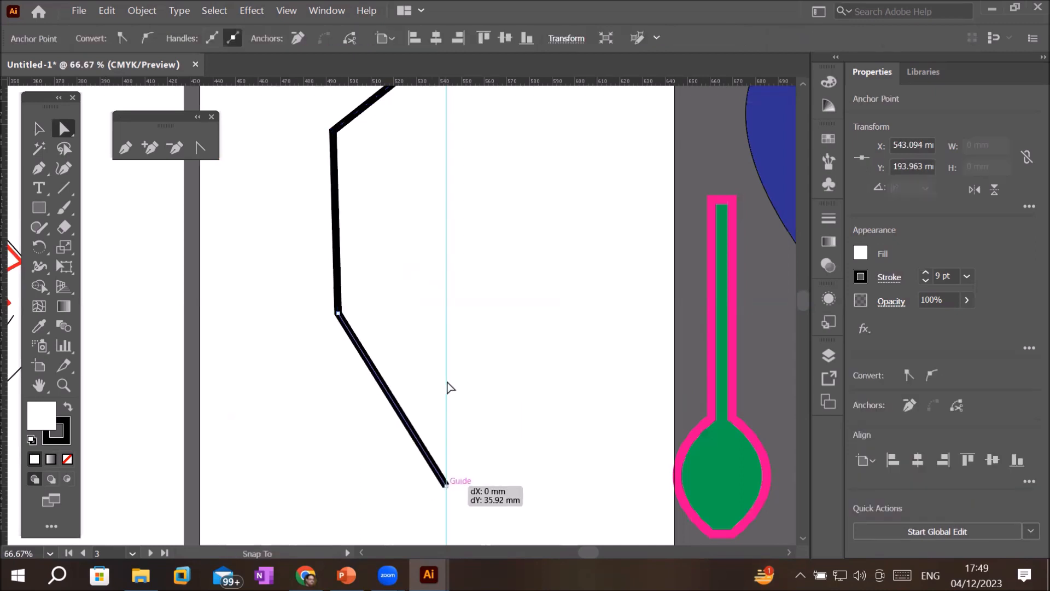
# Step: Round the half shape's upper outer corner to a radius of about 20.5 mm
pyautogui.click(806, 85)
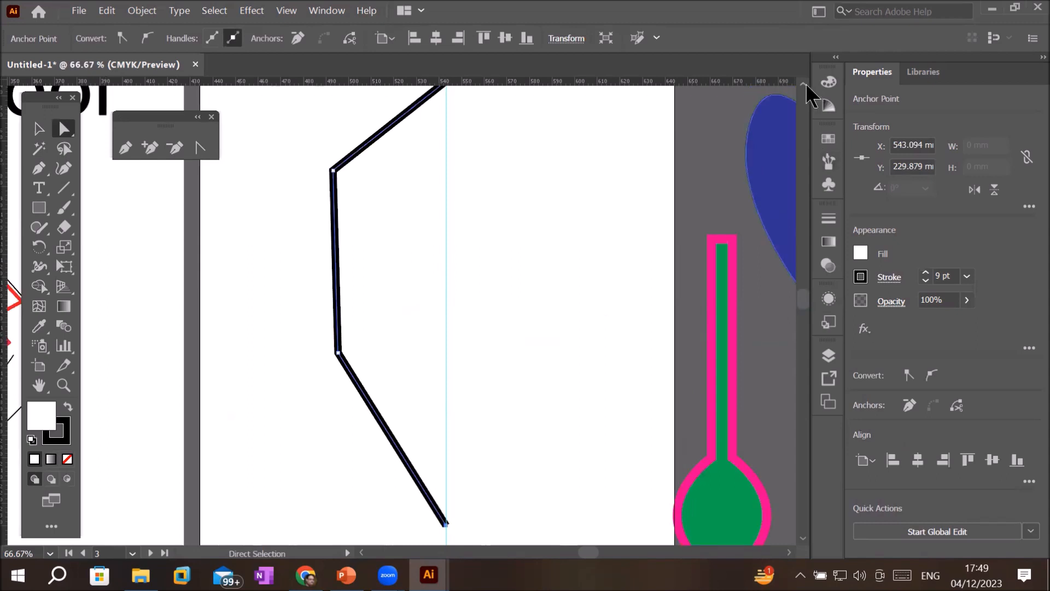
pyautogui.click(806, 84)
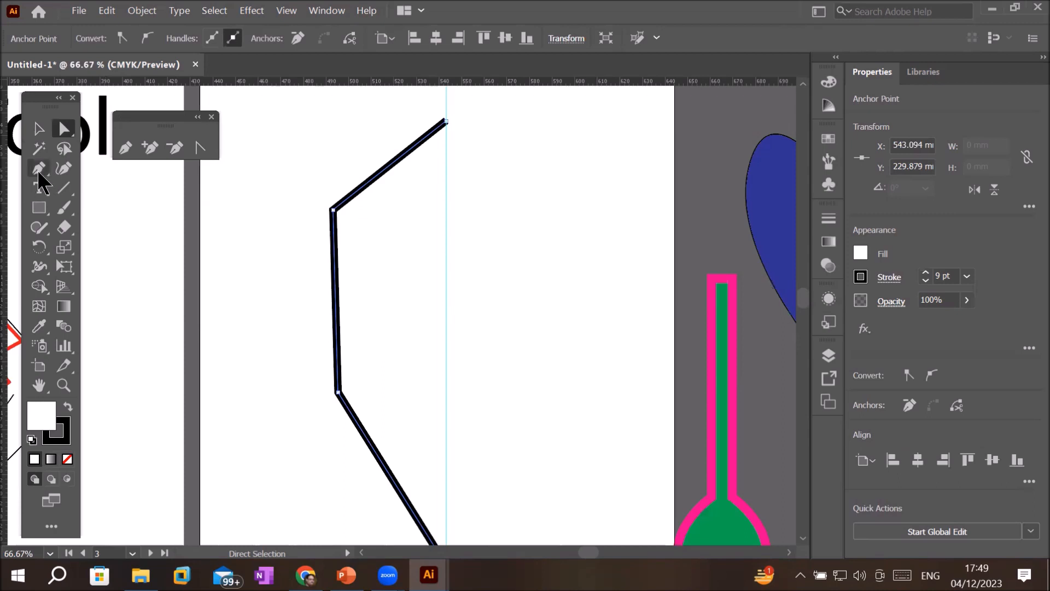
pyautogui.click(39, 169)
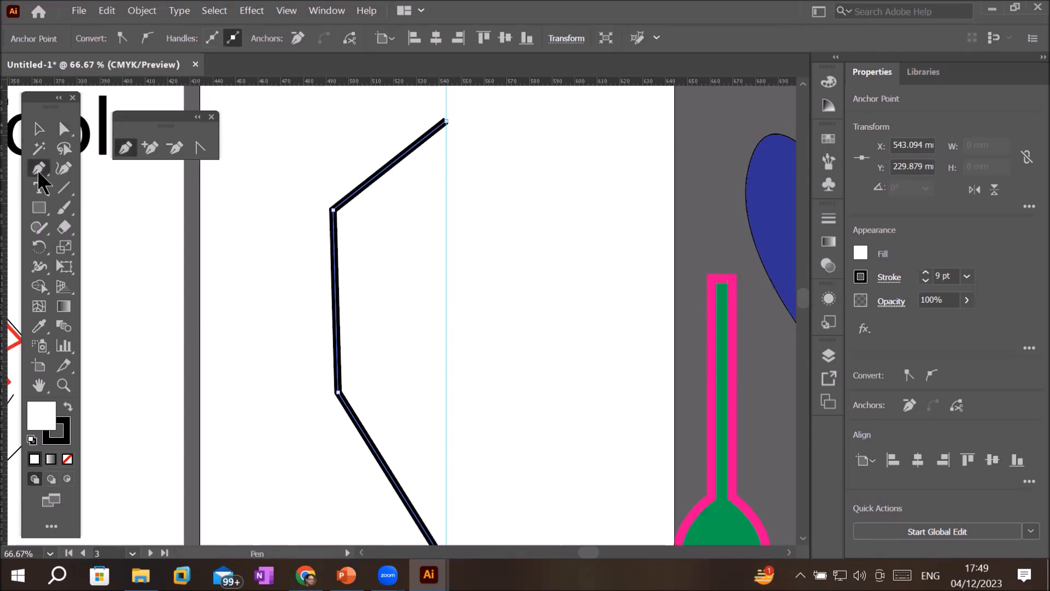
pyautogui.moveTo(39, 171); pyautogui.dragTo(197, 153)
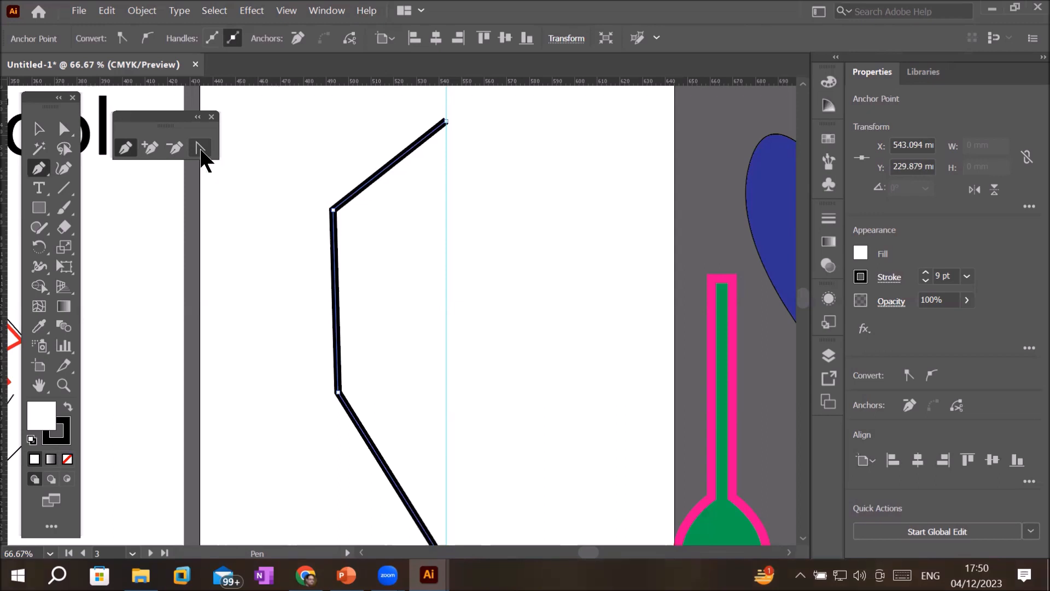
pyautogui.click(200, 149)
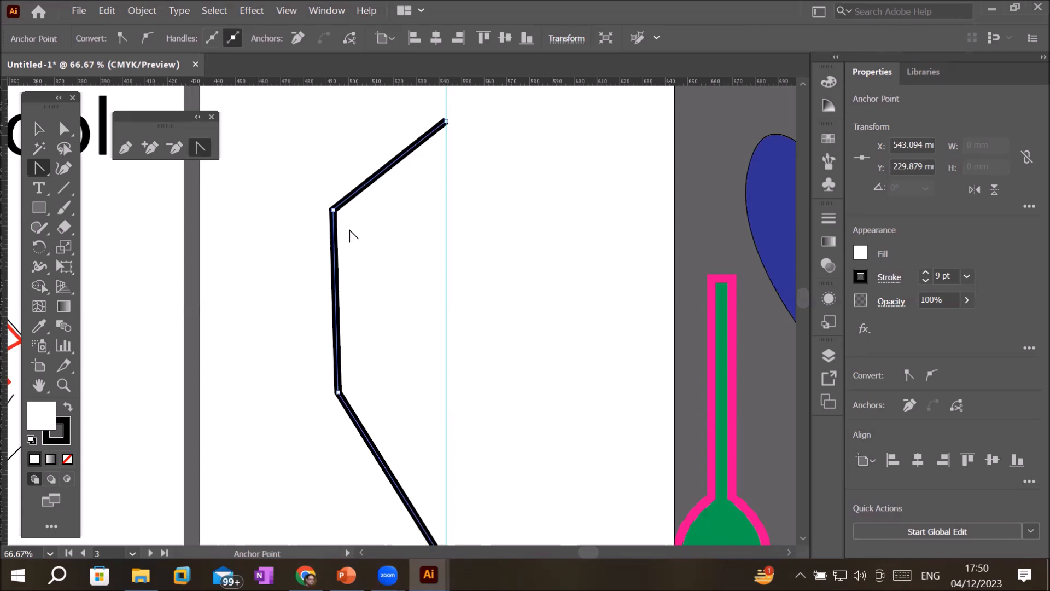
pyautogui.scroll(2, 329, 218)
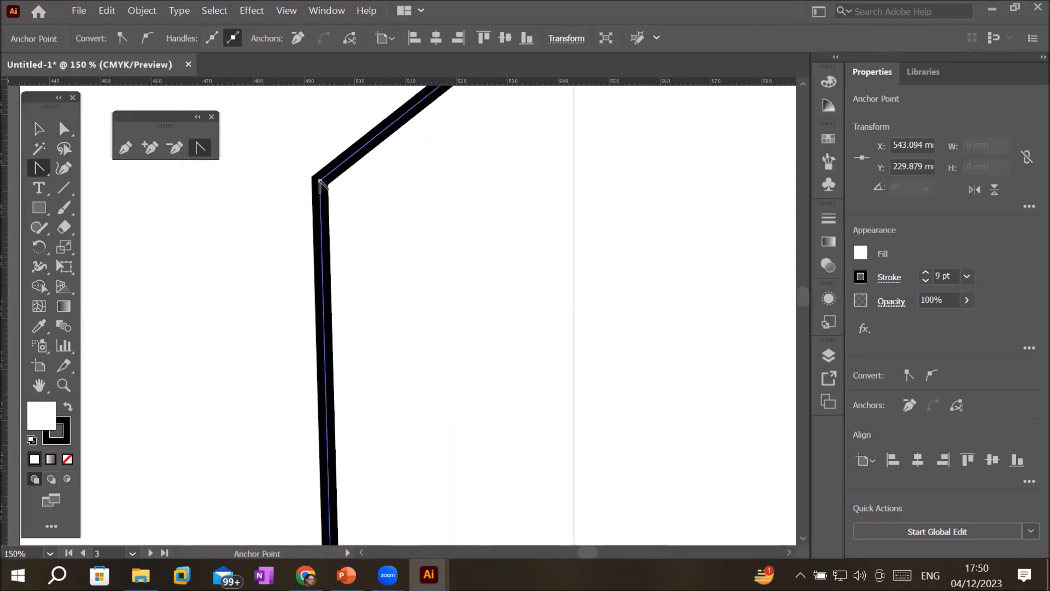
pyautogui.click(320, 181)
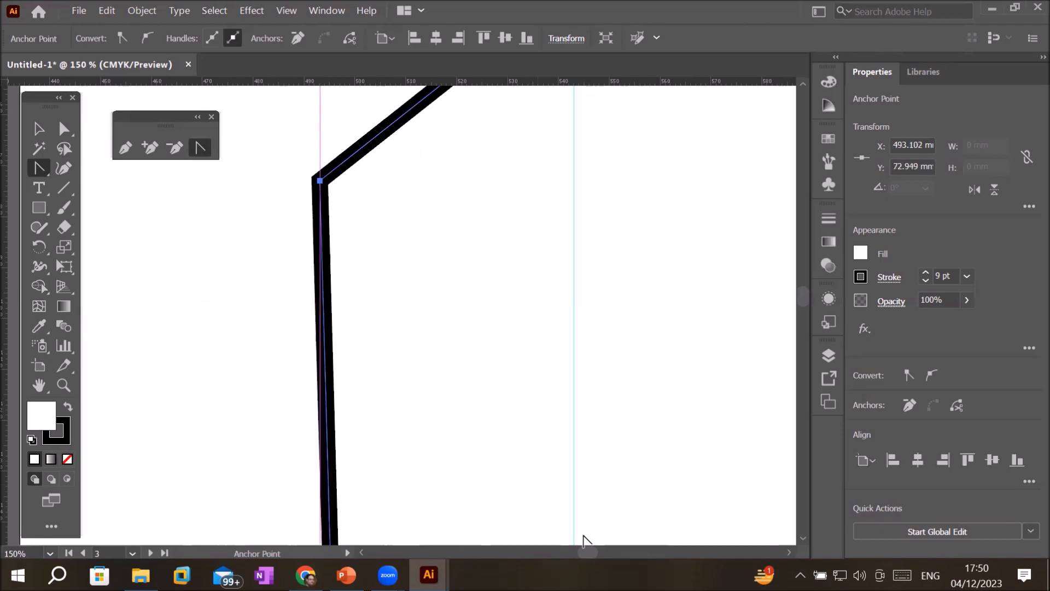
pyautogui.click(60, 134)
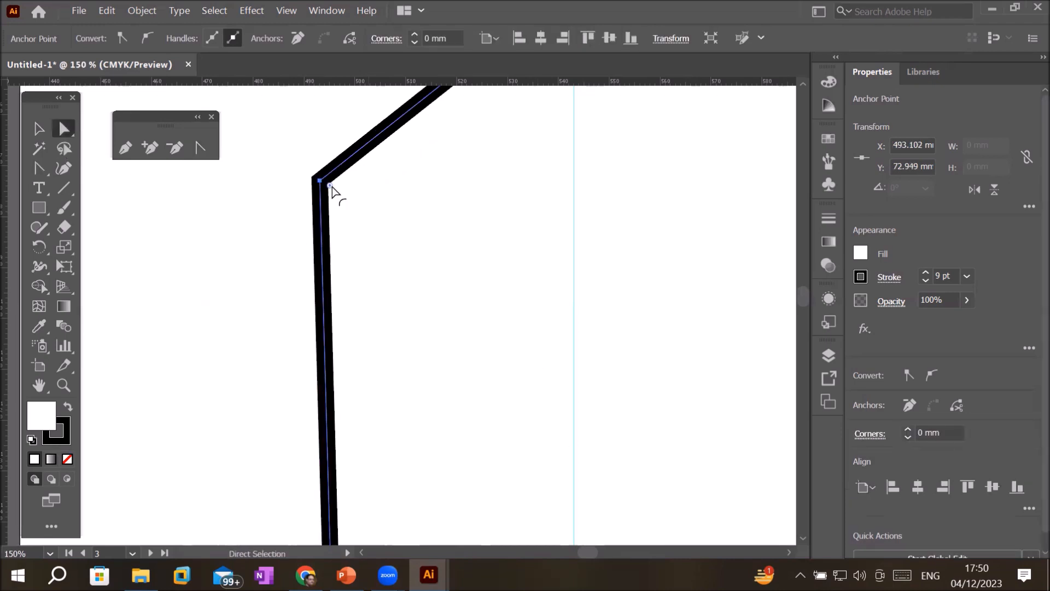
pyautogui.moveTo(332, 191); pyautogui.dragTo(497, 361)
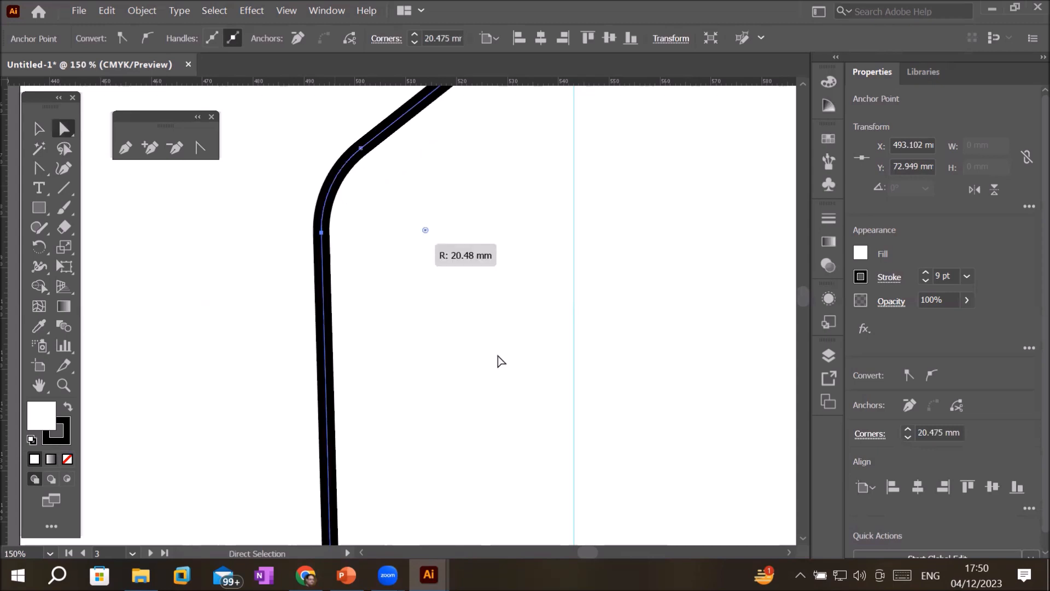
# Step: Round the half shape's lower outer corner to a radius of about 45.5 mm
pyautogui.hotkey('ctrl', '-')
pyautogui.hotkey('ctrl', '-')
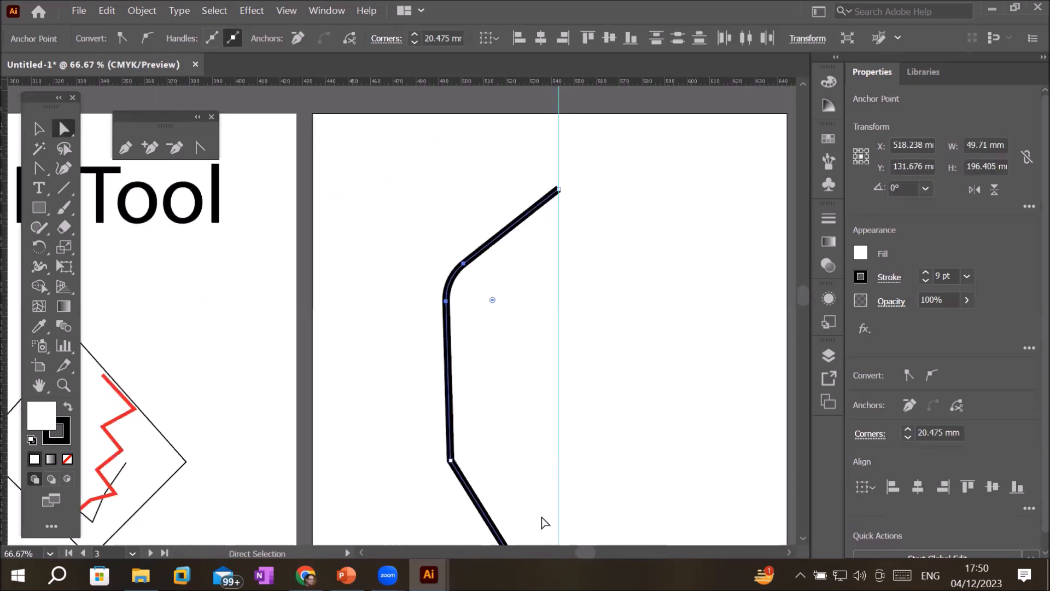
pyautogui.hotkey('ctrl', '+')
pyautogui.hotkey('ctrl', '+')
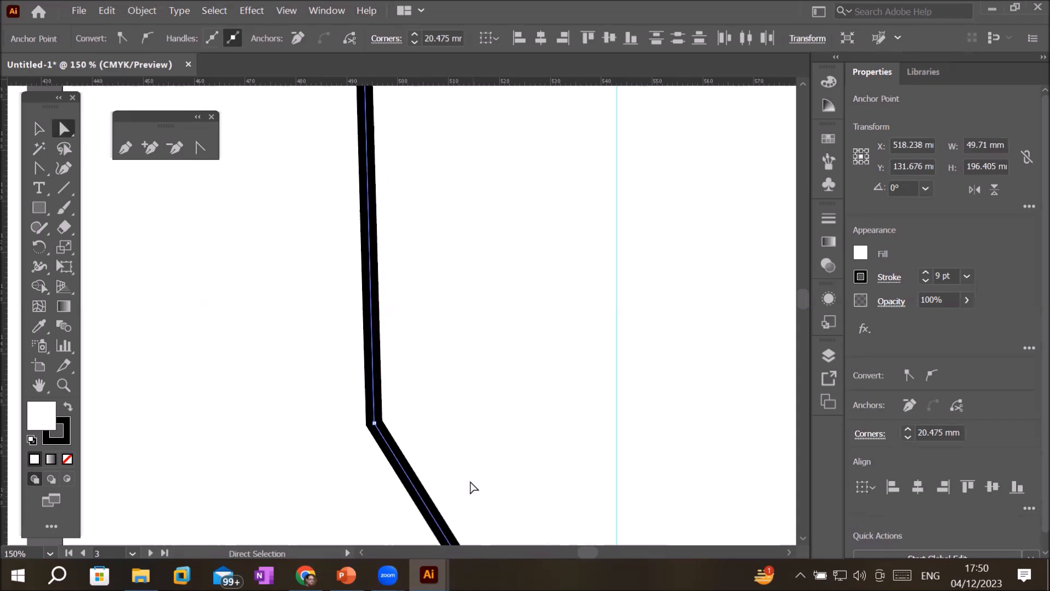
pyautogui.scroll(2, 473, 487)
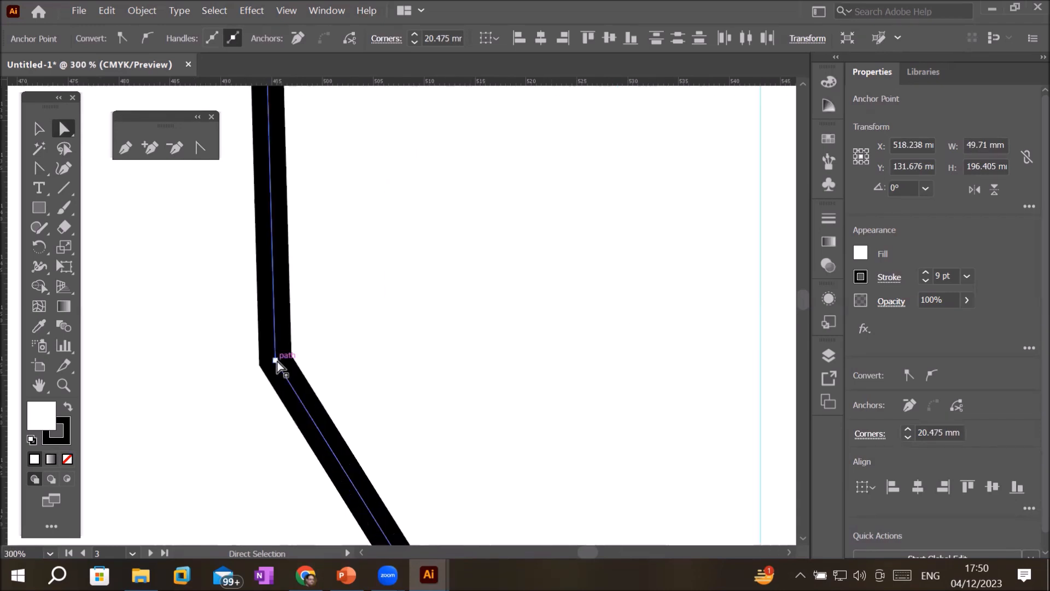
pyautogui.click(201, 148)
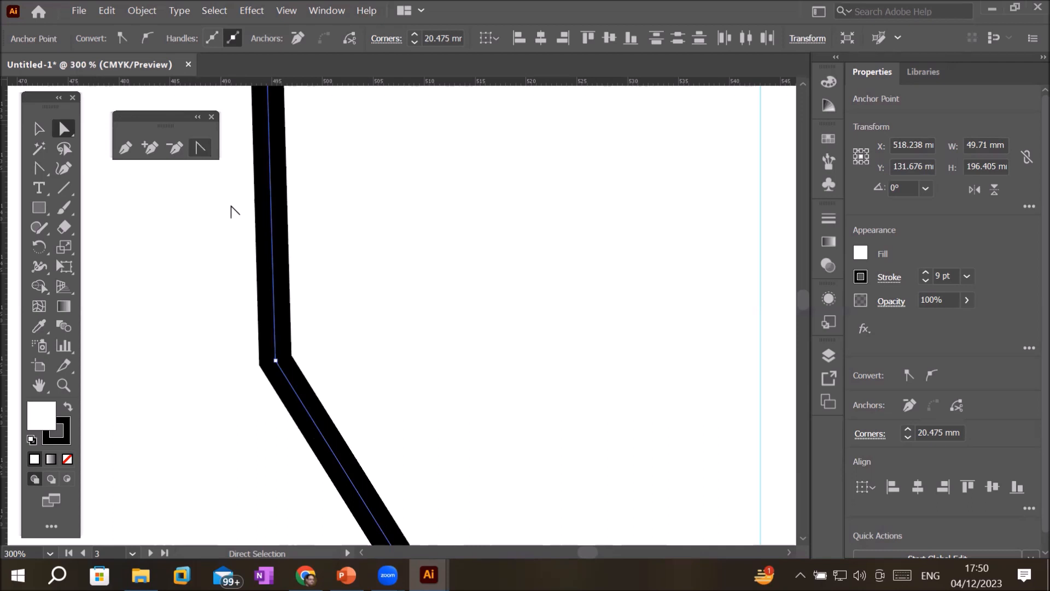
pyautogui.click(275, 361)
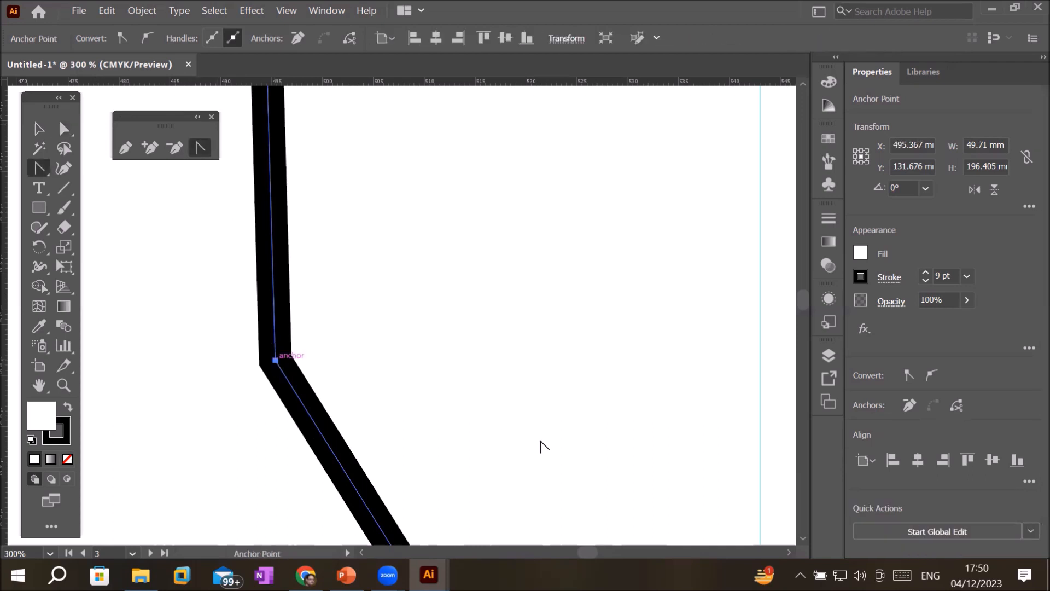
pyautogui.click(64, 130)
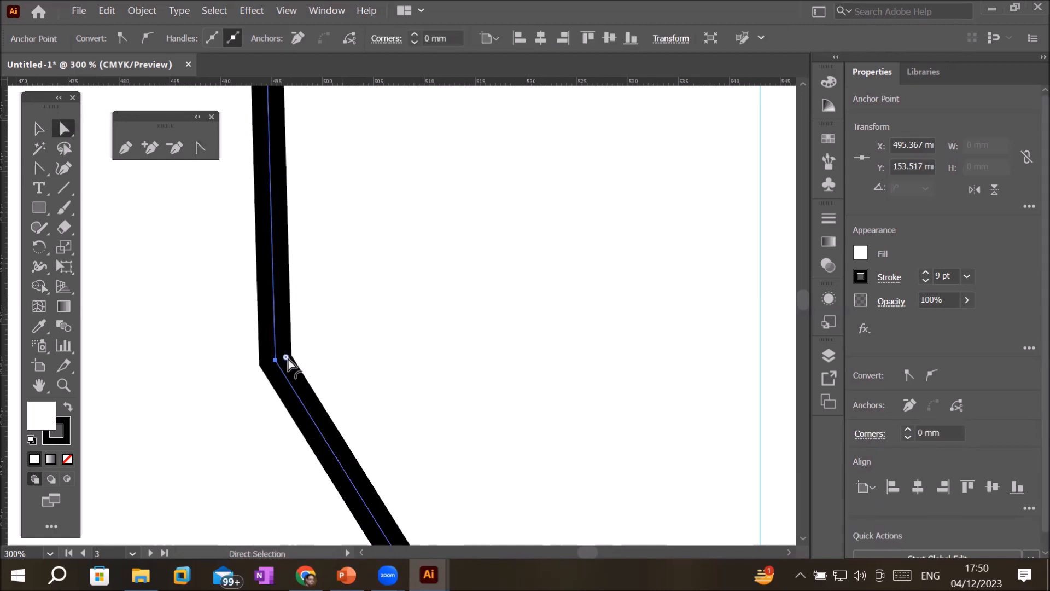
pyautogui.moveTo(288, 361); pyautogui.dragTo(785, 387)
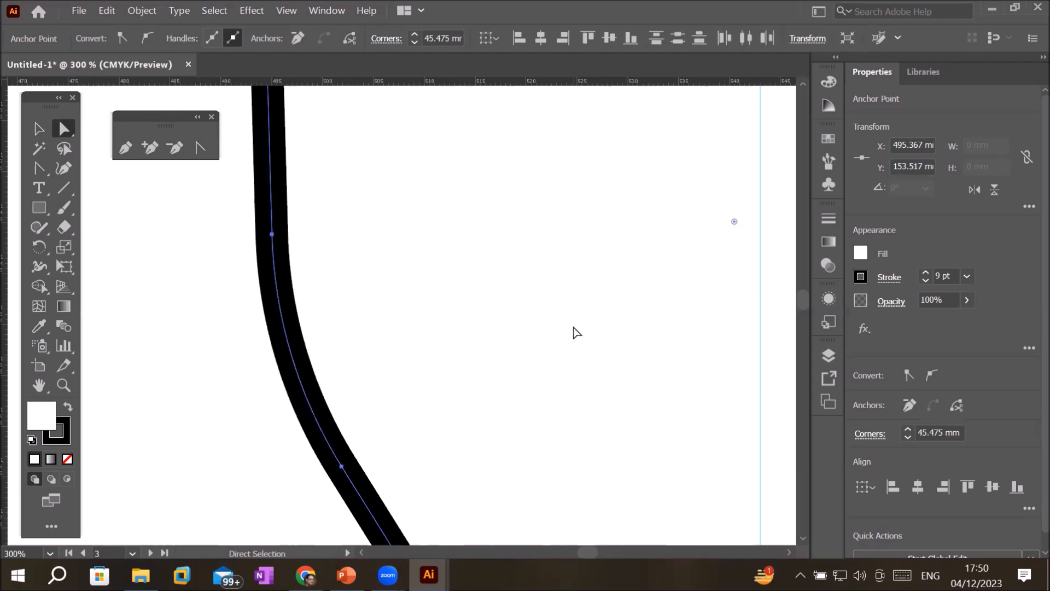
# Step: Bend the half shape's lower straight segment outward into a round lobe with the Curvature tool
pyautogui.scroll(-6, 686, 380)
pyautogui.scroll(2, 711, 411)
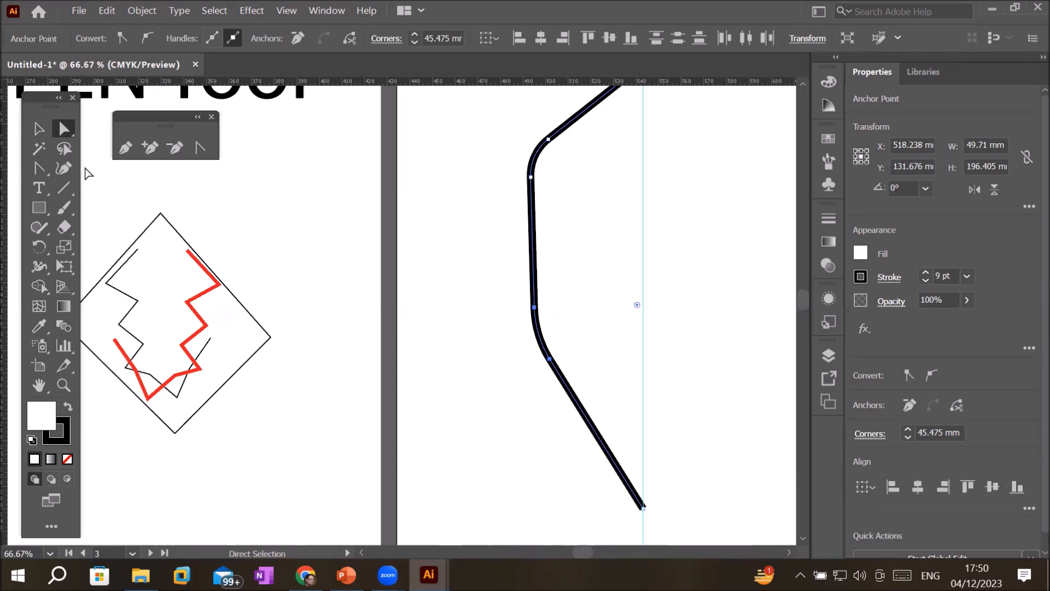
pyautogui.click(64, 168)
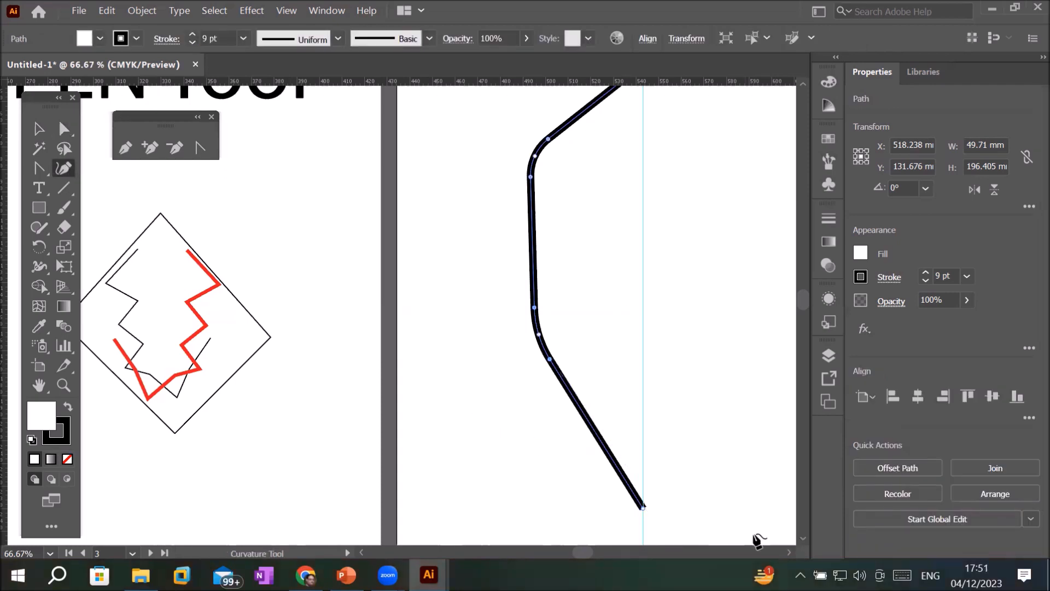
pyautogui.hscroll(1, 757, 540)
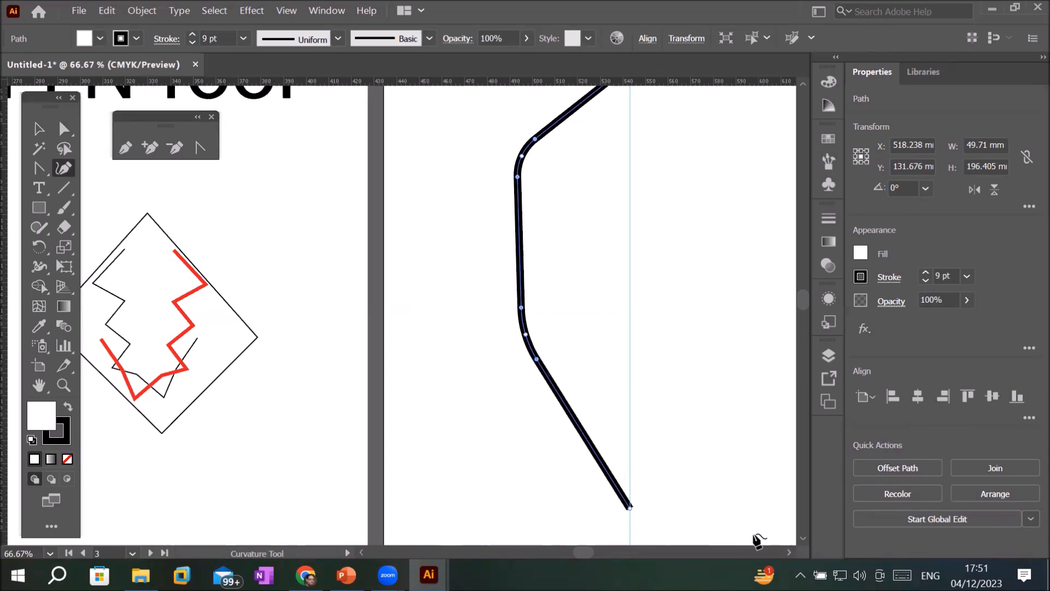
pyautogui.hscroll(5, 757, 541)
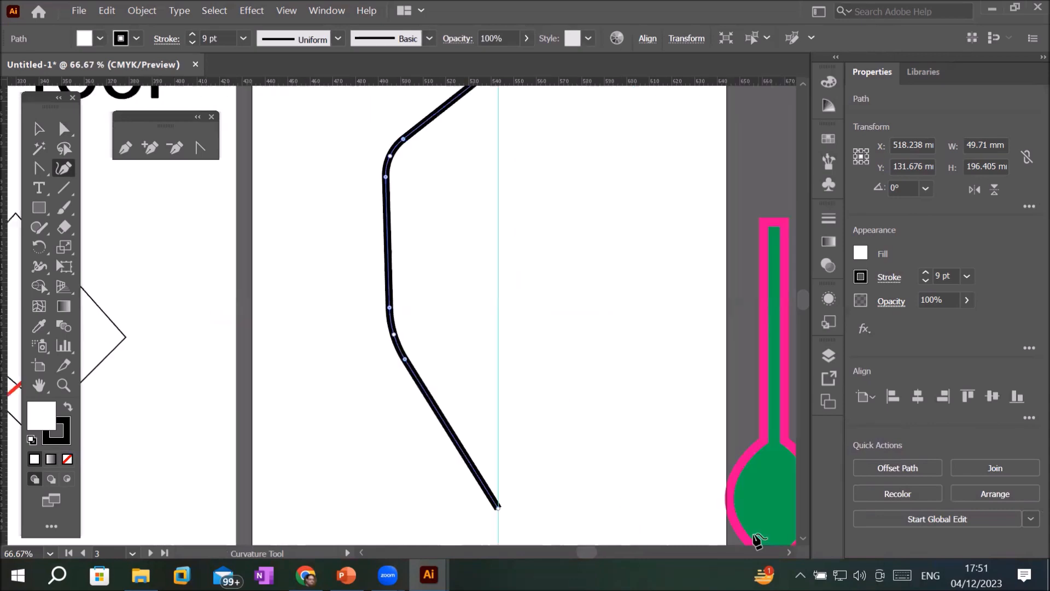
pyautogui.click(443, 421)
pyautogui.moveTo(396, 459); pyautogui.dragTo(392, 463)
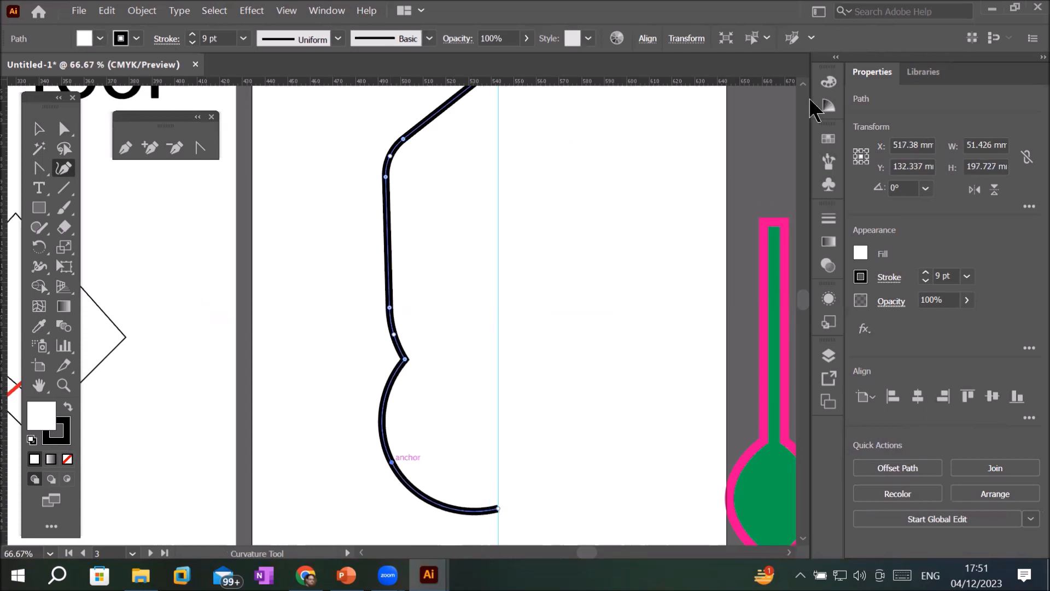
# Step: Bend the half shape's upper straight segment inward toward the guide with the Curvature tool and end path drawing
pyautogui.scroll(2, 808, 86)
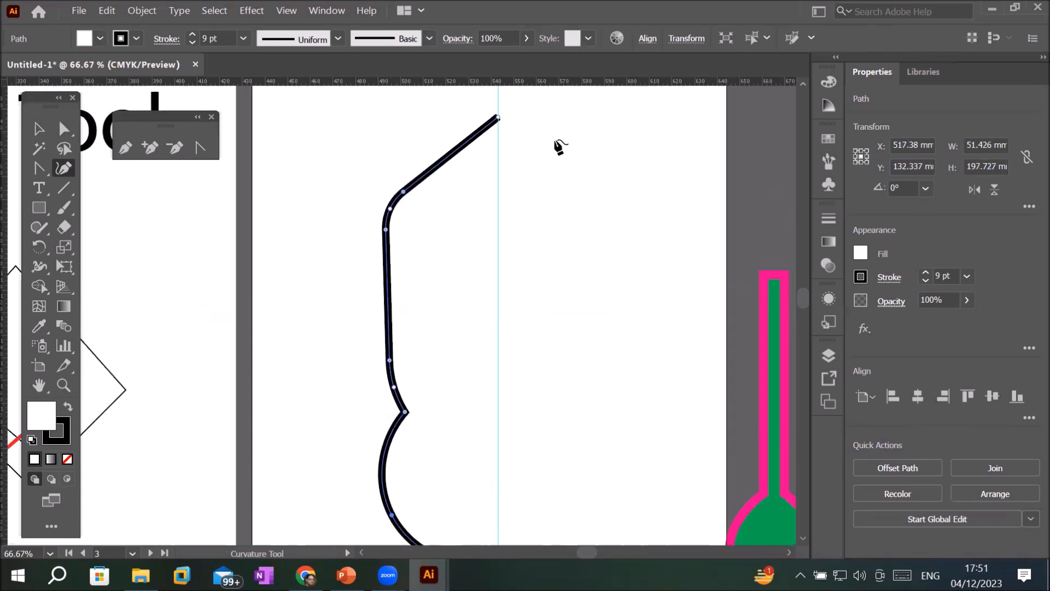
pyautogui.scroll(1, 447, 174)
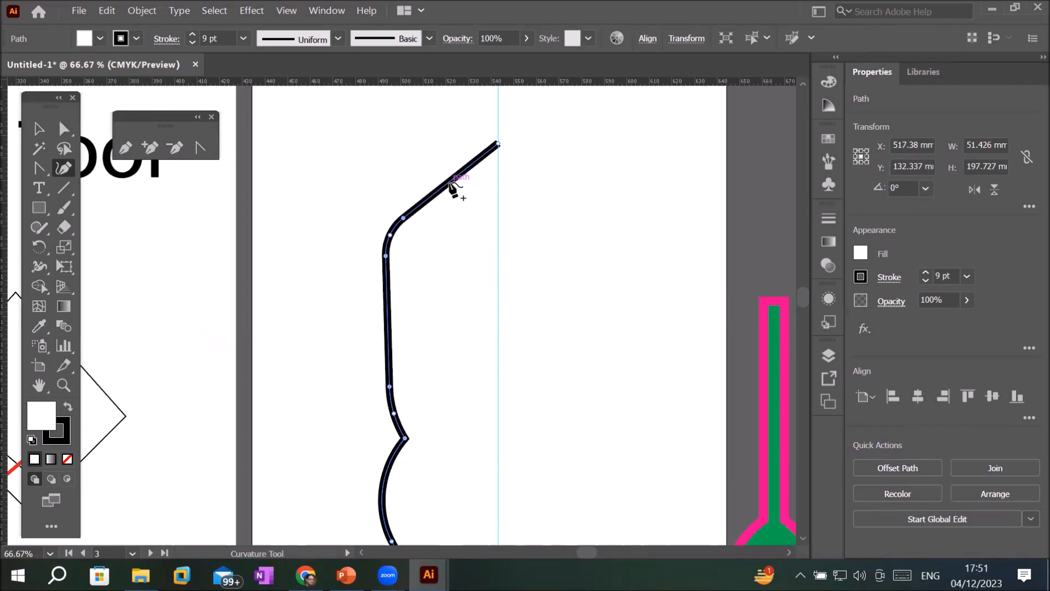
pyautogui.click(449, 182)
pyautogui.moveTo(475, 210)
pyautogui.mouseDown()
pyautogui.moveTo(426, 131)
pyautogui.moveTo(476, 198)
pyautogui.mouseUp()
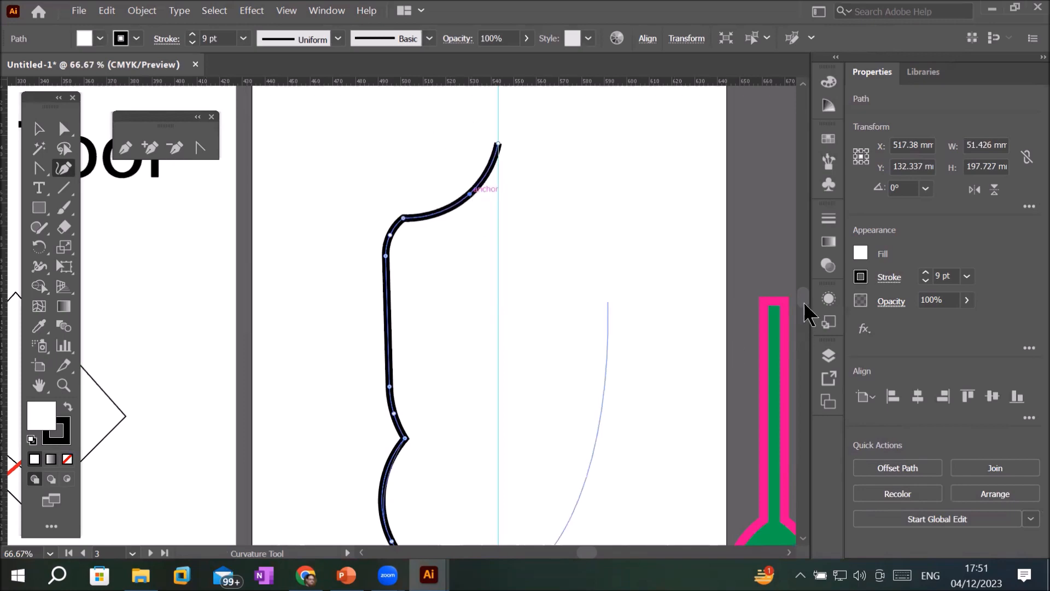
pyautogui.scroll(-3, 542, 409)
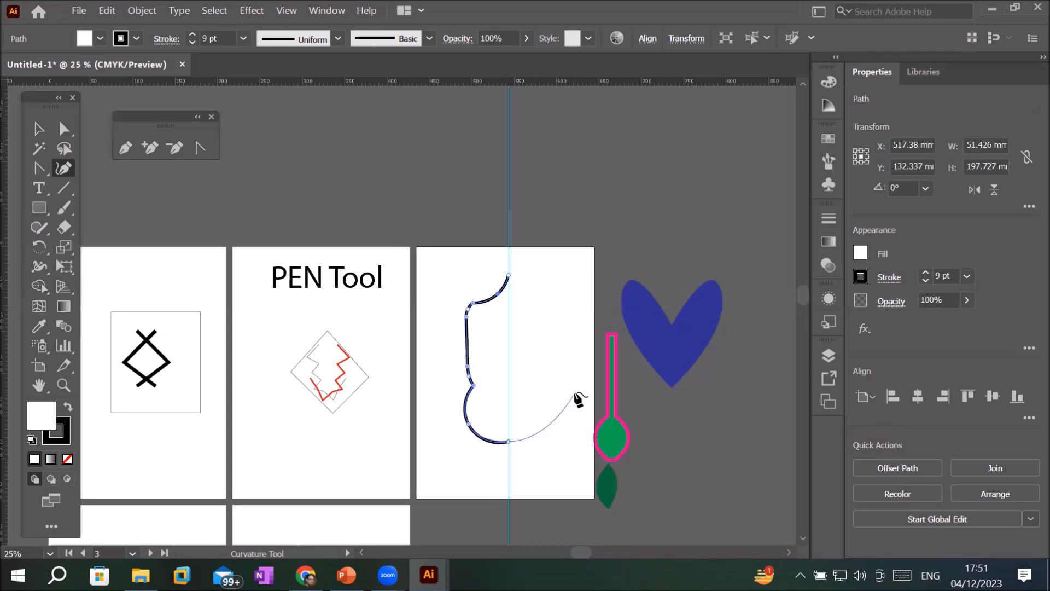
pyautogui.click(39, 129)
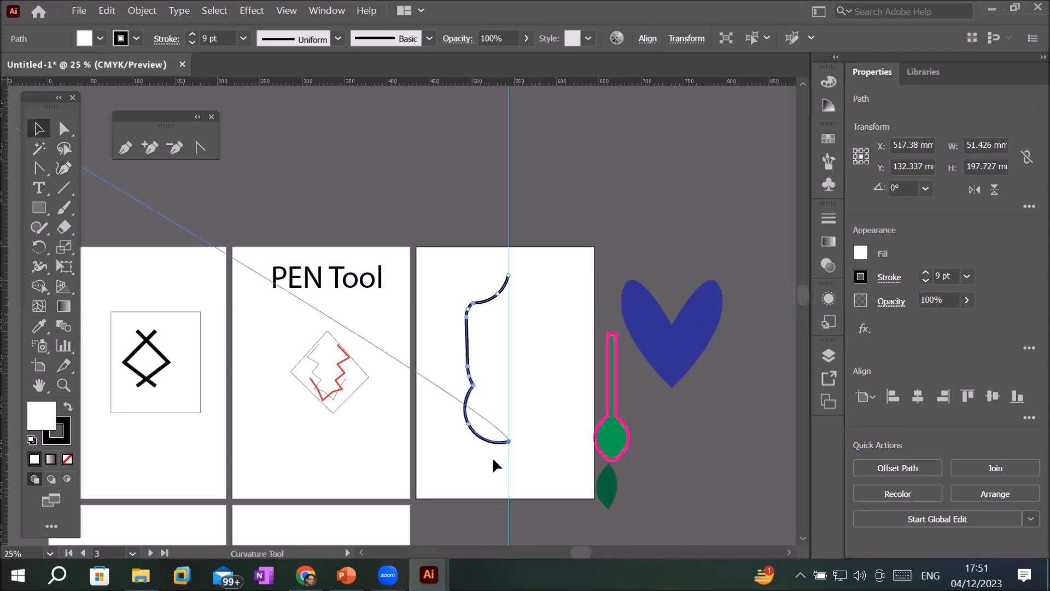
pyautogui.scroll(1, 500, 472)
pyautogui.scroll(1, 500, 472)
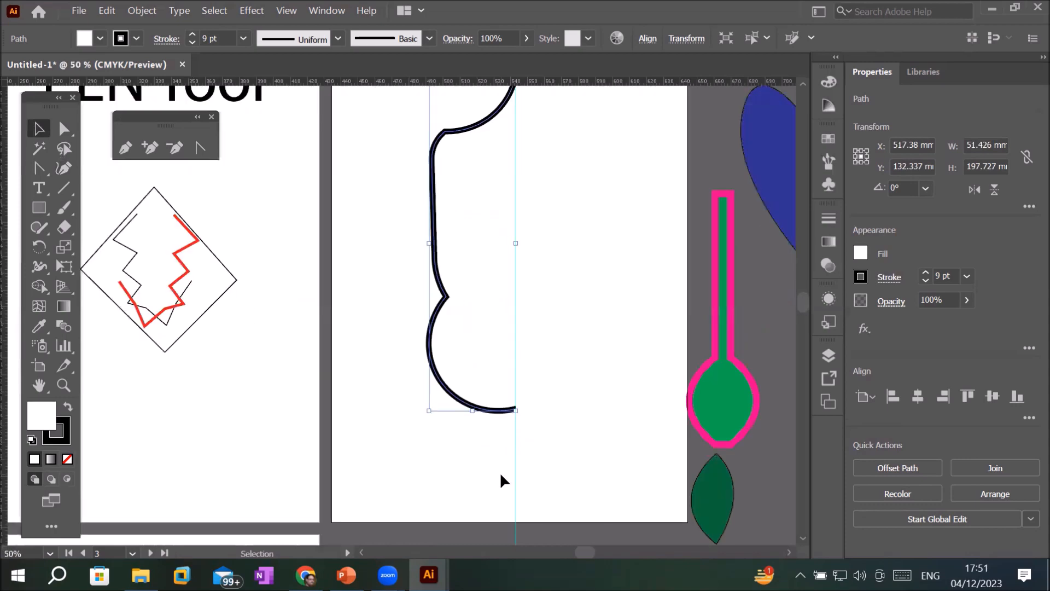
# Step: Reflect a copy of the half shape across the vertical axis and place it against the guide's other side to complete the figure
pyautogui.scroll(-2, 501, 475)
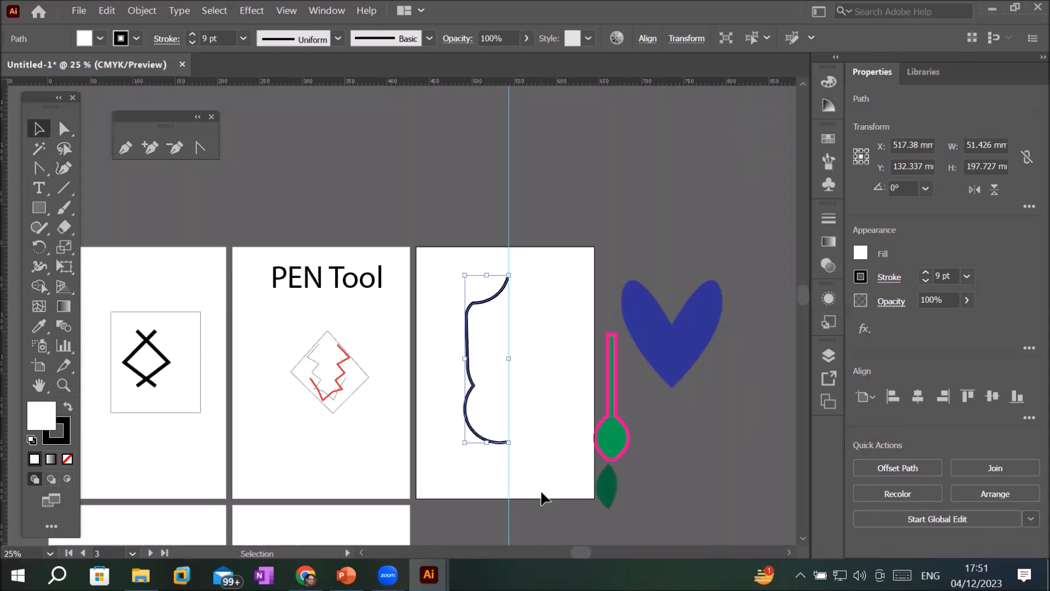
pyautogui.rightClick(479, 361)
pyautogui.moveTo(564, 266)
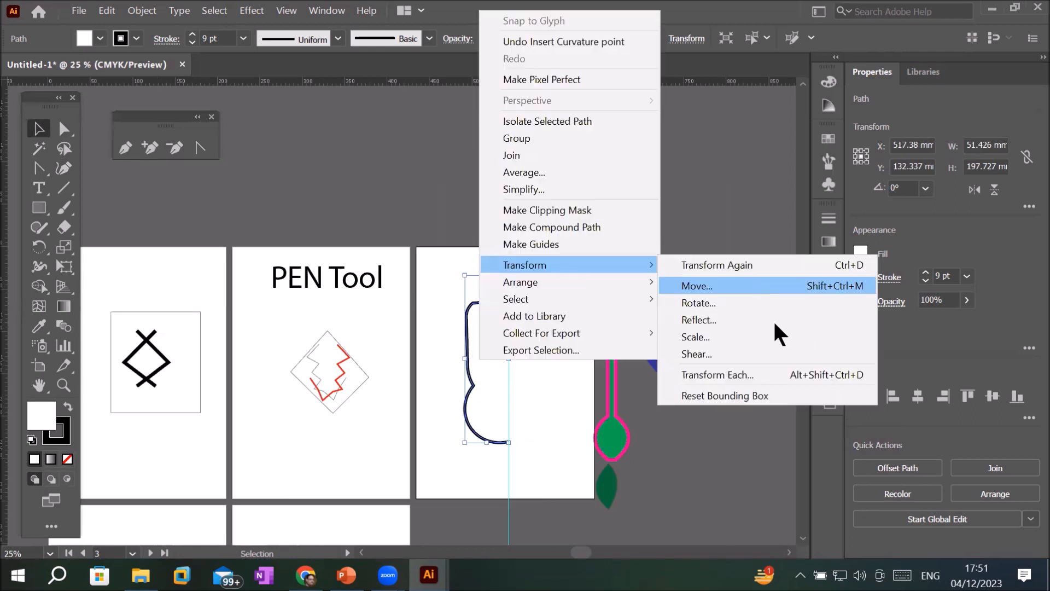
pyautogui.click(773, 320)
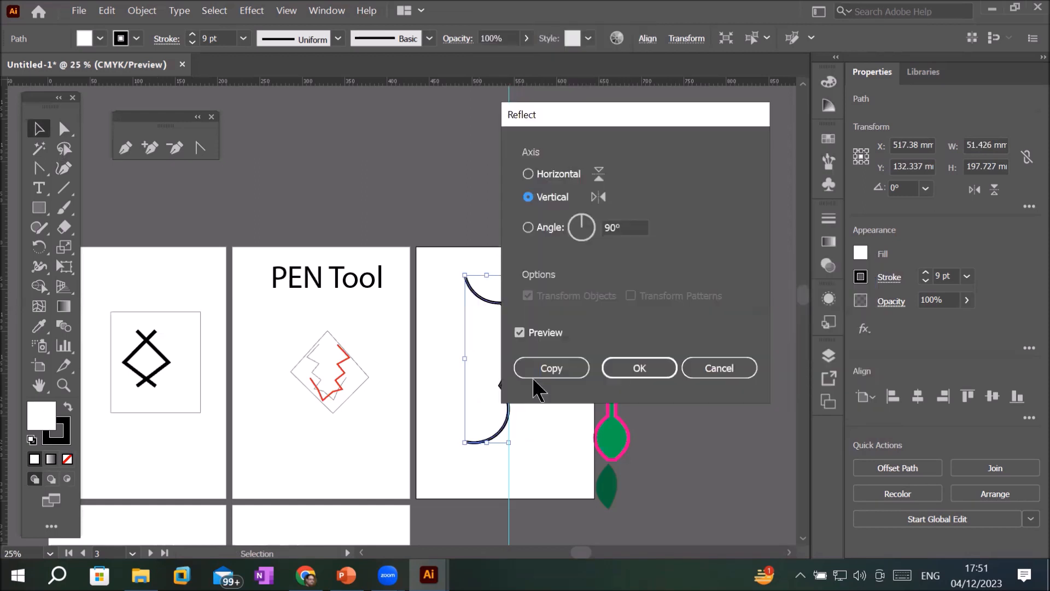
pyautogui.click(517, 367)
pyautogui.moveTo(501, 366); pyautogui.dragTo(559, 370)
pyautogui.click(584, 384)
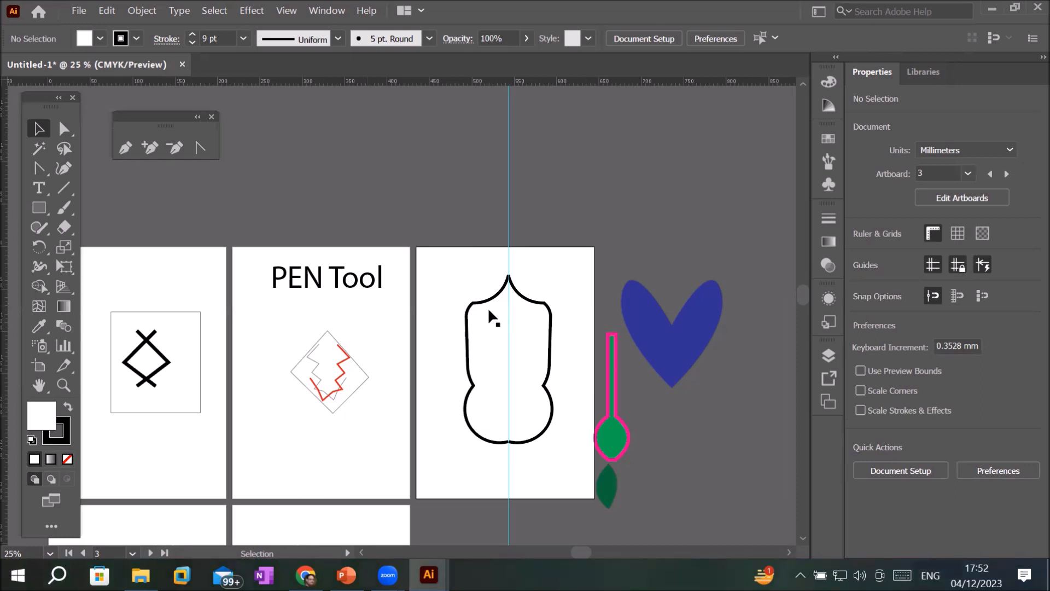
# Step: Lasso the two halves' end points at the upper tip and join them into one anchor
pyautogui.scroll(7, 518, 275)
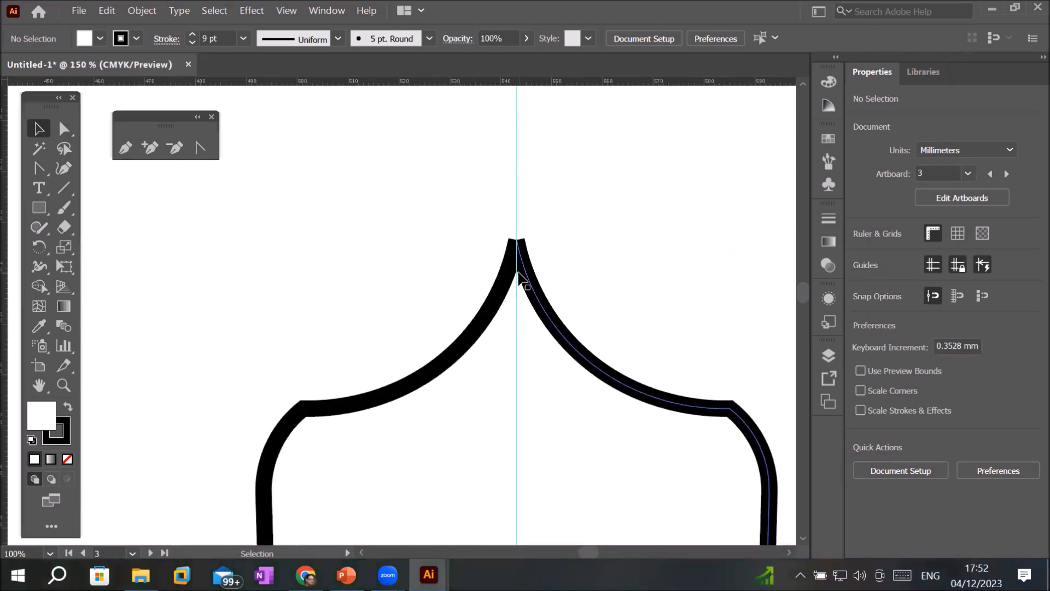
pyautogui.click(64, 145)
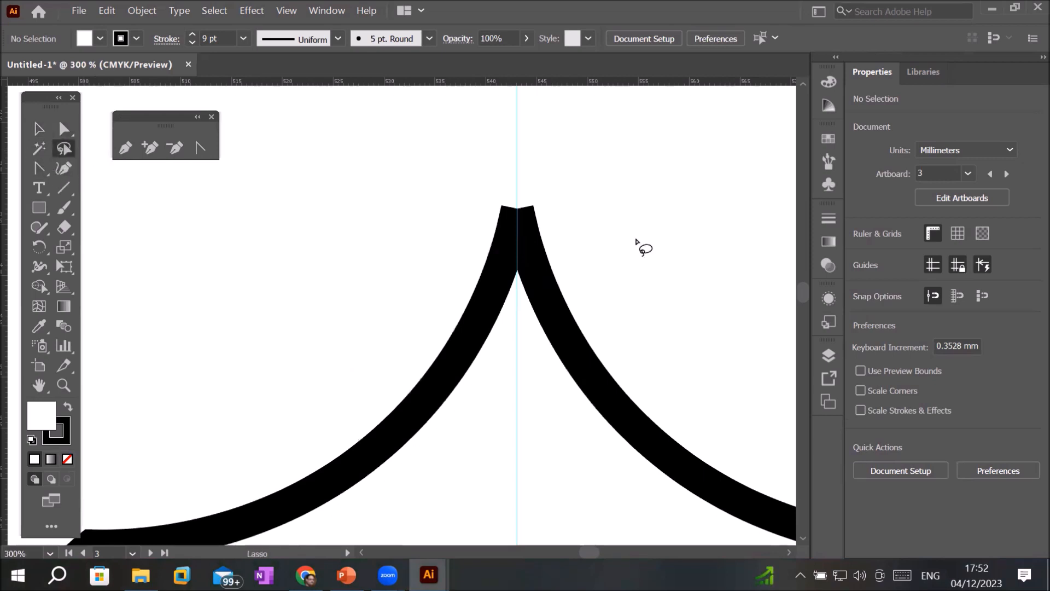
pyautogui.moveTo(544, 188)
pyautogui.mouseDown()
pyautogui.moveTo(538, 249)
pyautogui.moveTo(558, 192)
pyautogui.mouseUp()
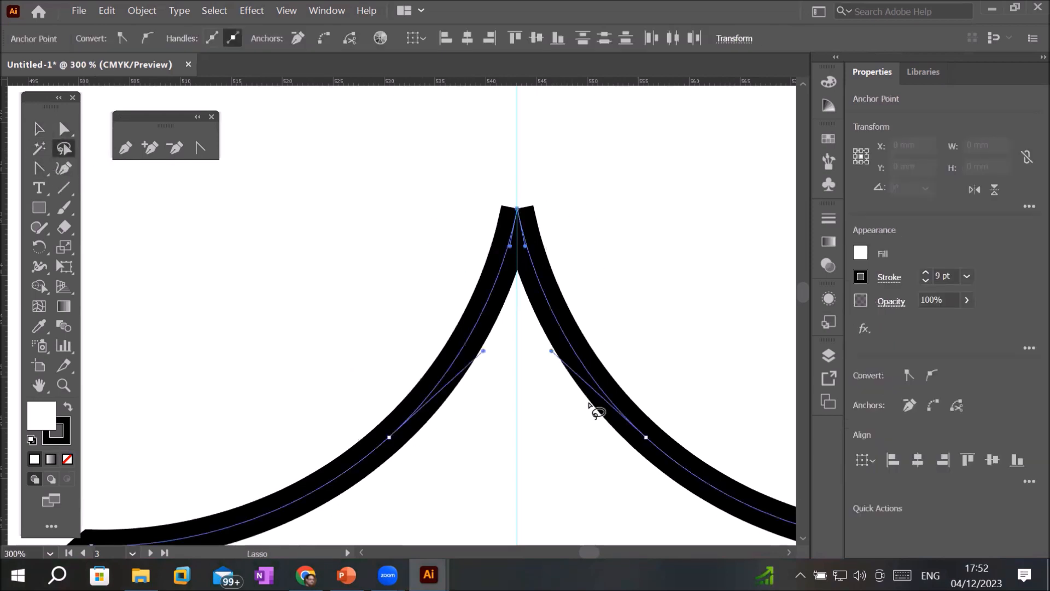
pyautogui.press('ctrl')
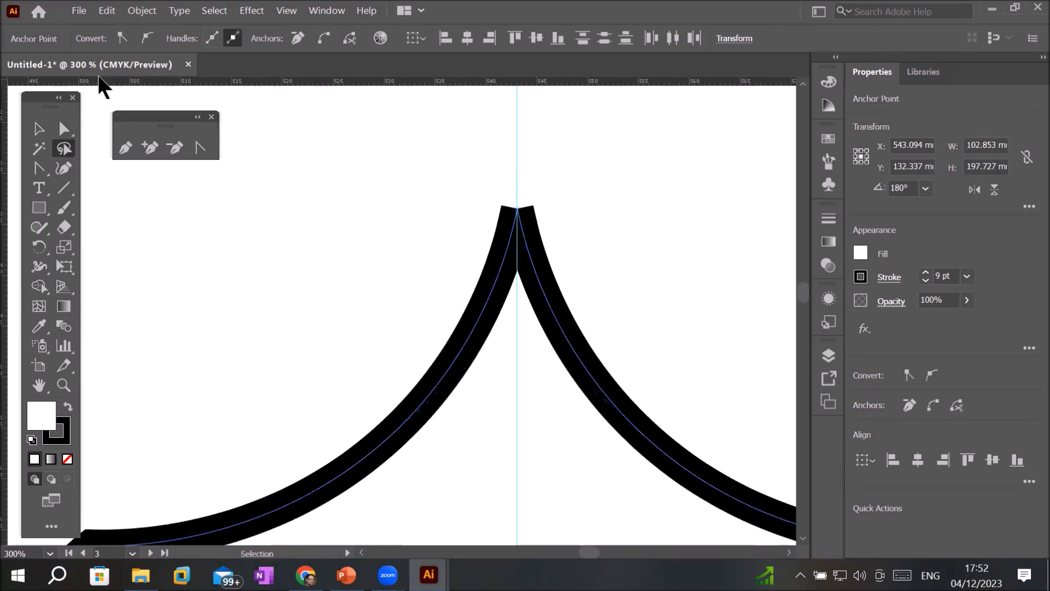
pyautogui.click(325, 40)
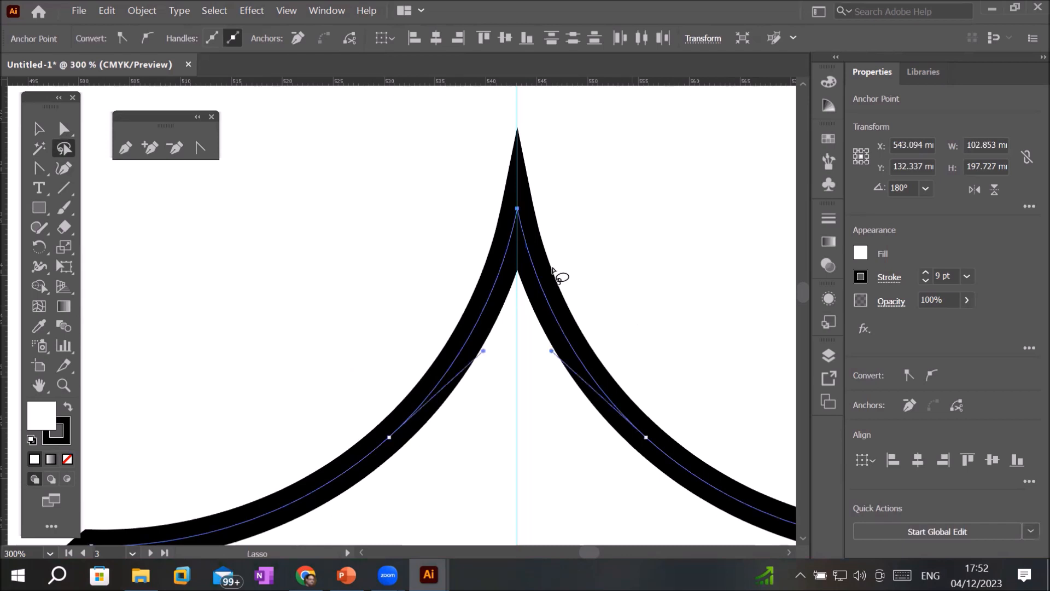
# Step: Convert the joined tip anchor to a corner point with the Anchor Point tool
pyautogui.scroll(2, 556, 223)
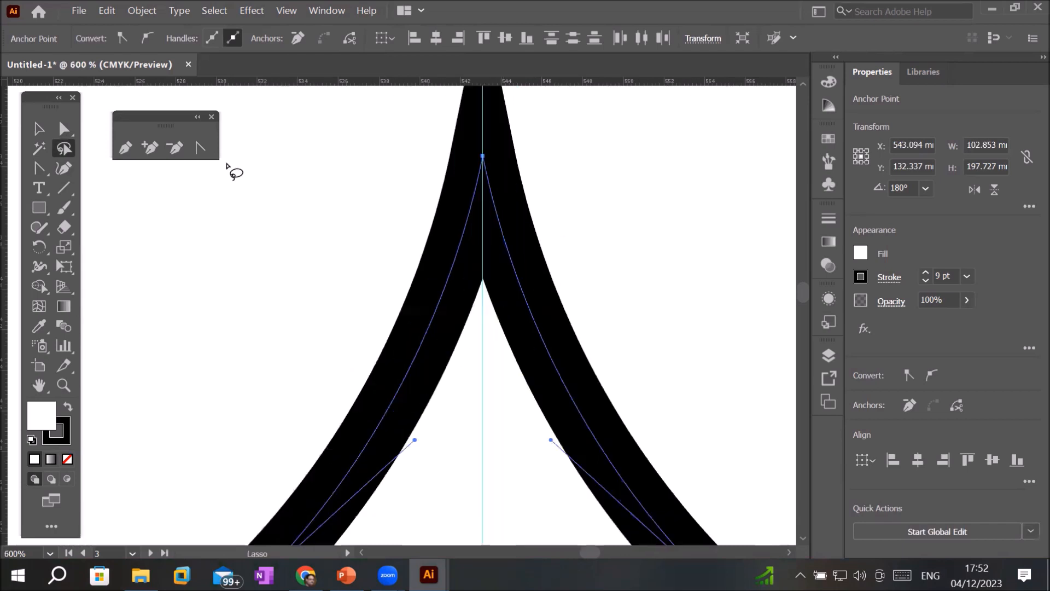
pyautogui.click(200, 148)
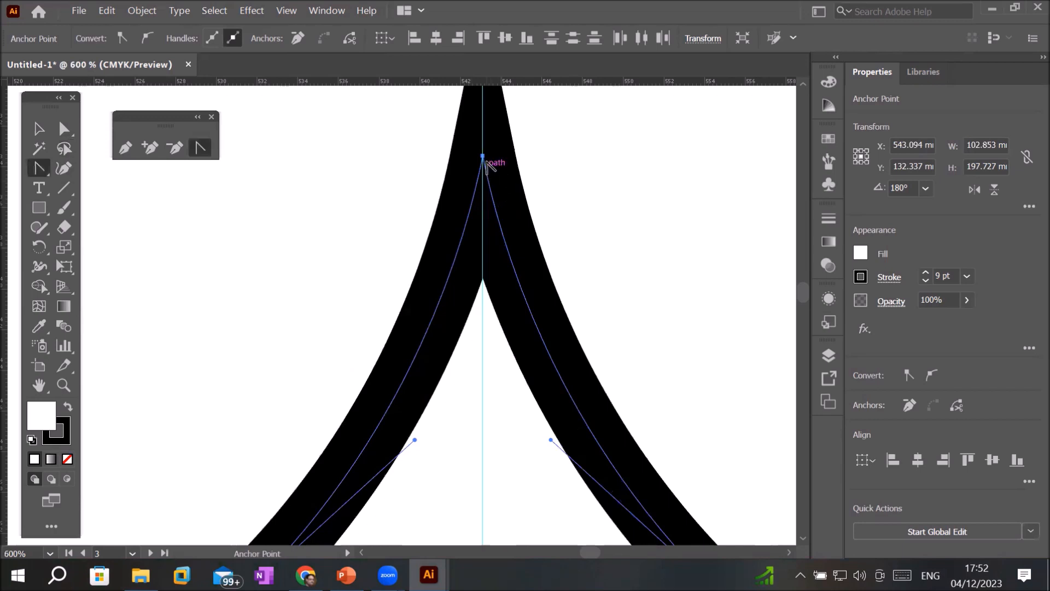
pyautogui.click(483, 157)
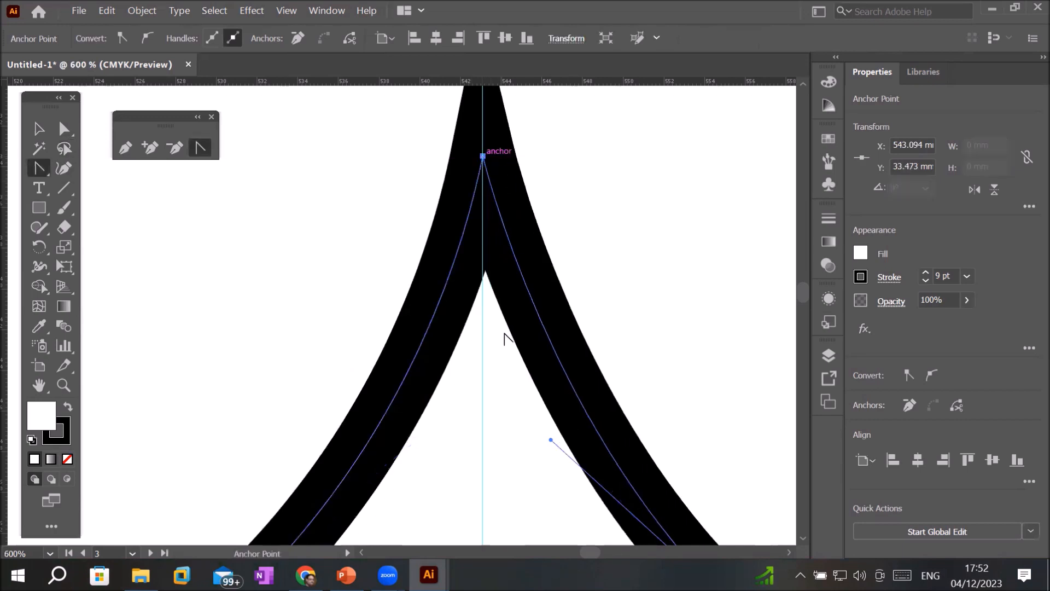
# Step: Try moving the joined outline slightly off the guide to test that both halves hold together
pyautogui.click(63, 129)
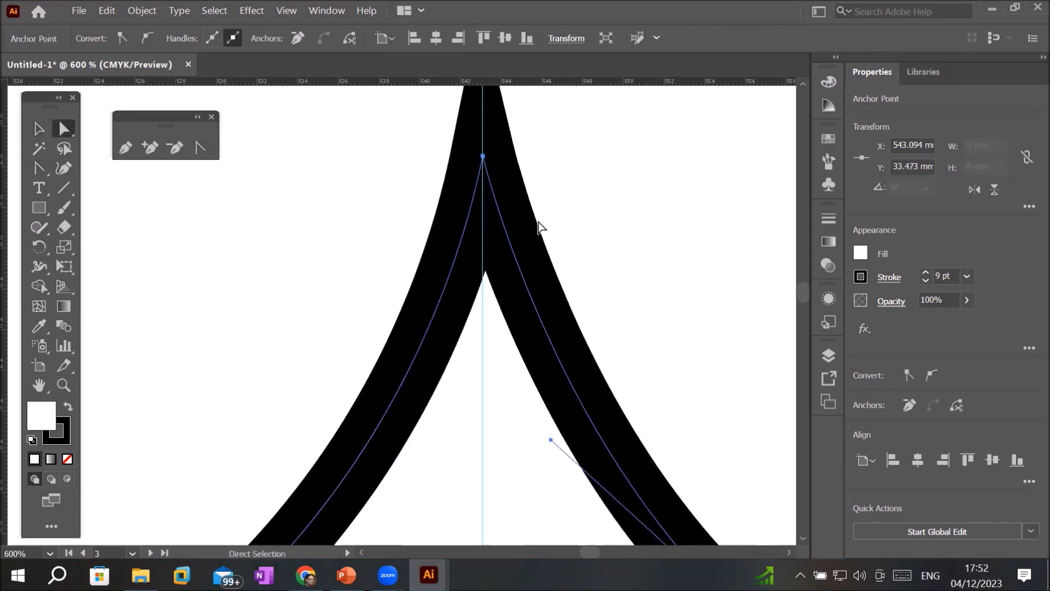
pyautogui.scroll(-1, 523, 422)
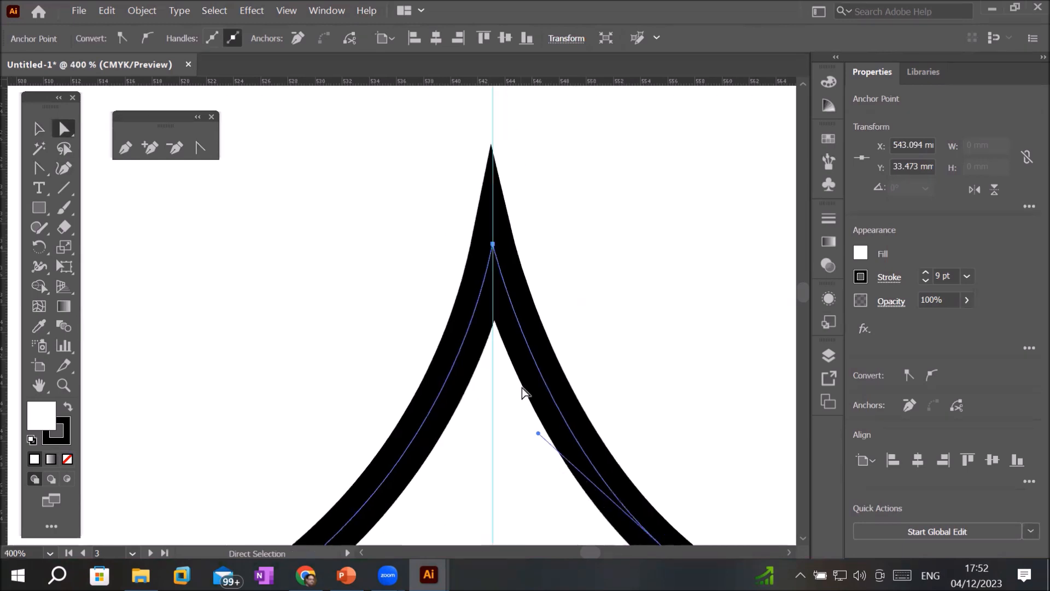
pyautogui.moveTo(496, 325); pyautogui.dragTo(481, 303)
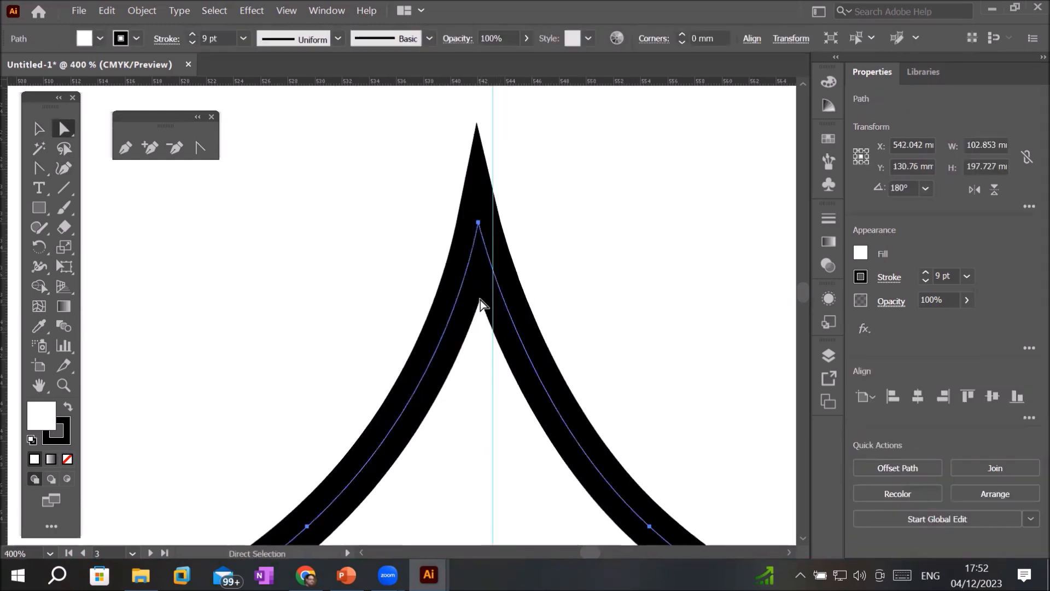
# Step: Lasso the two end points where the halves meet at the figure's base and join them to close the outline
pyautogui.scroll(-9, 606, 361)
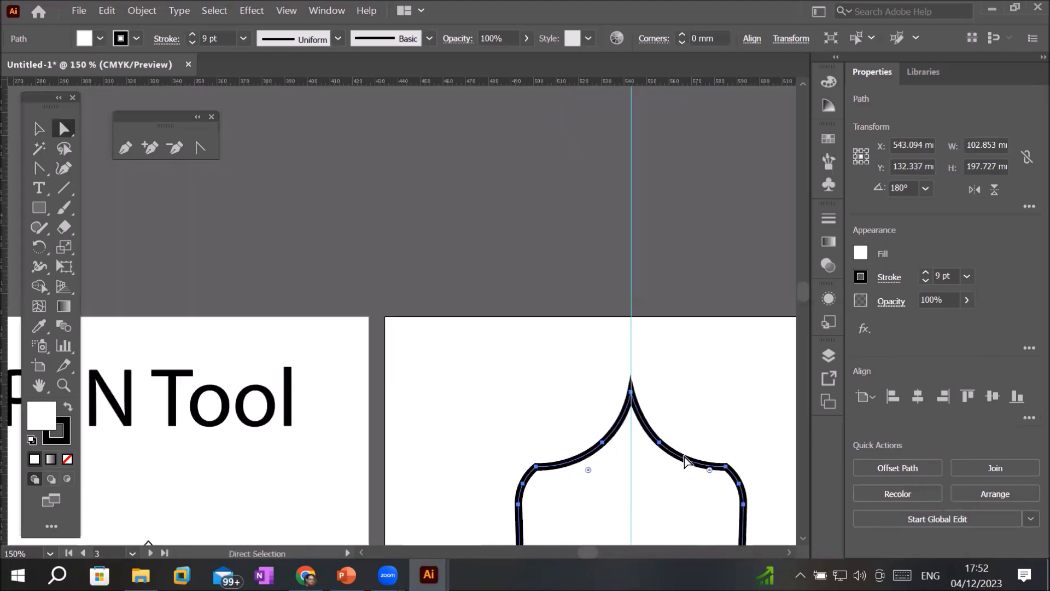
pyautogui.scroll(3, 728, 501)
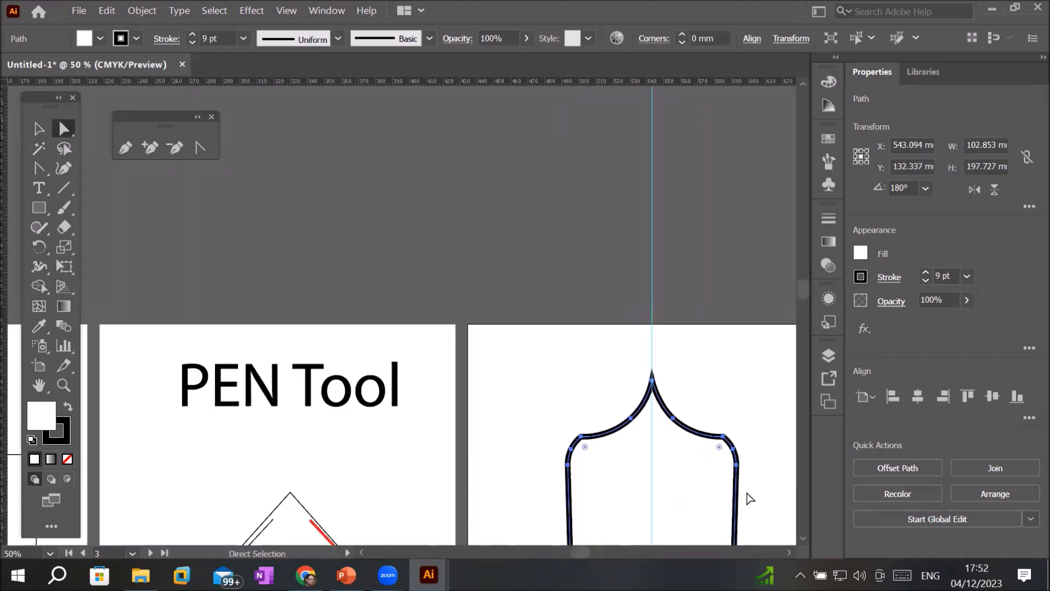
pyautogui.moveTo(746, 494); pyautogui.dragTo(629, 282)
pyautogui.moveTo(592, 205); pyautogui.dragTo(556, 115)
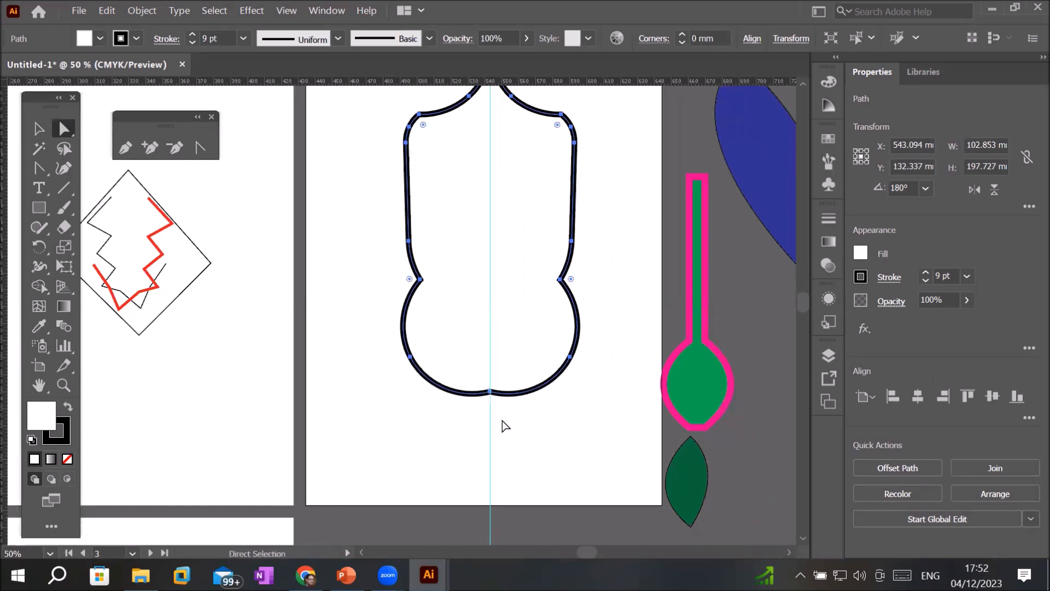
pyautogui.scroll(4, 502, 424)
pyautogui.scroll(5, 544, 383)
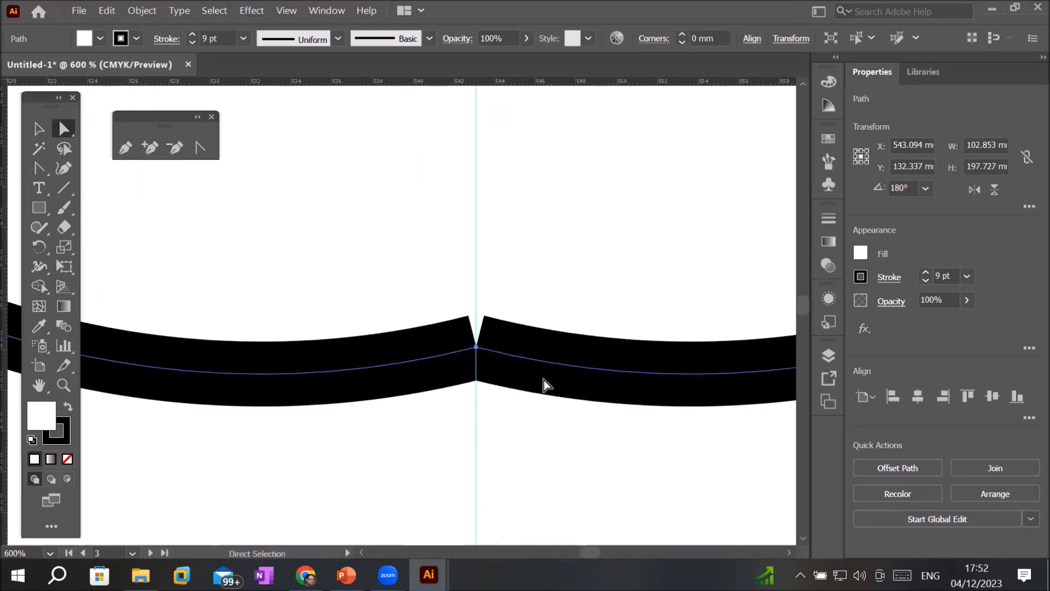
pyautogui.click(64, 148)
pyautogui.moveTo(474, 203)
pyautogui.mouseDown()
pyautogui.moveTo(304, 363)
pyautogui.moveTo(480, 148)
pyautogui.moveTo(479, 181)
pyautogui.mouseUp()
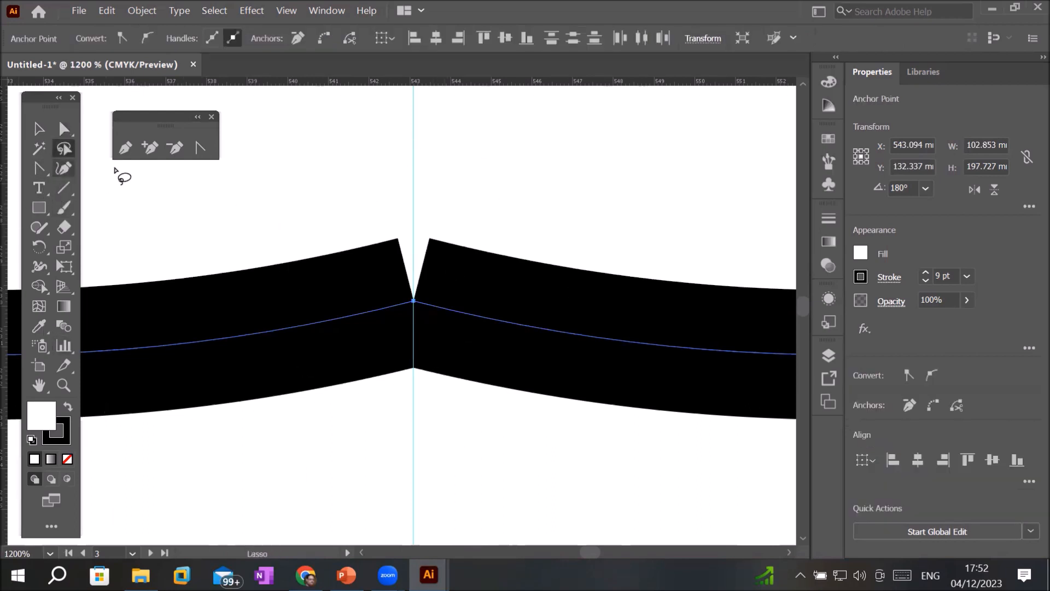
pyautogui.click(325, 38)
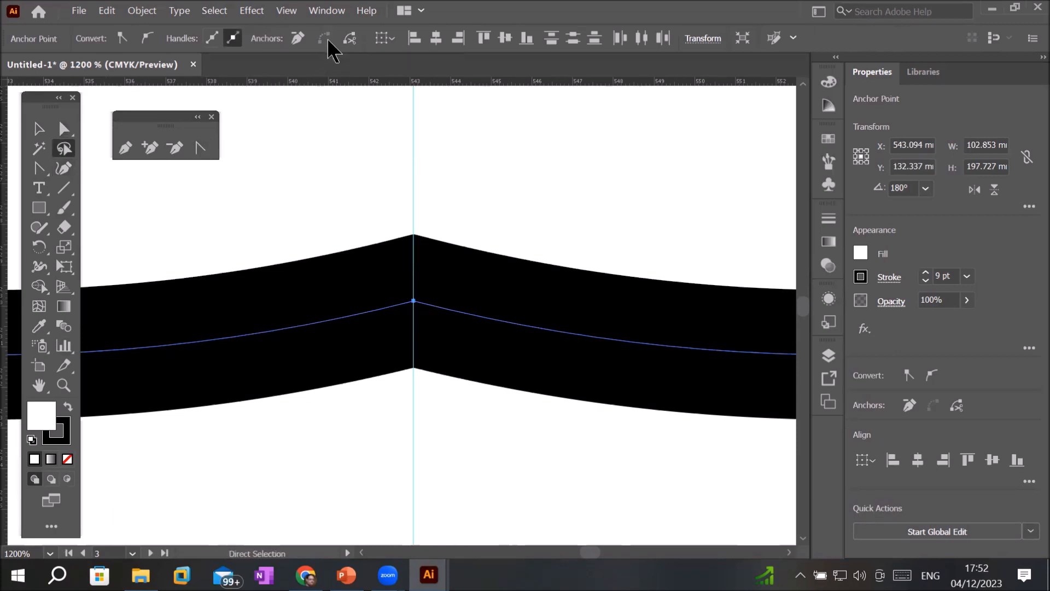
# Step: Select the closed symmetrical figure and fill it with green
pyautogui.scroll(-2, 468, 268)
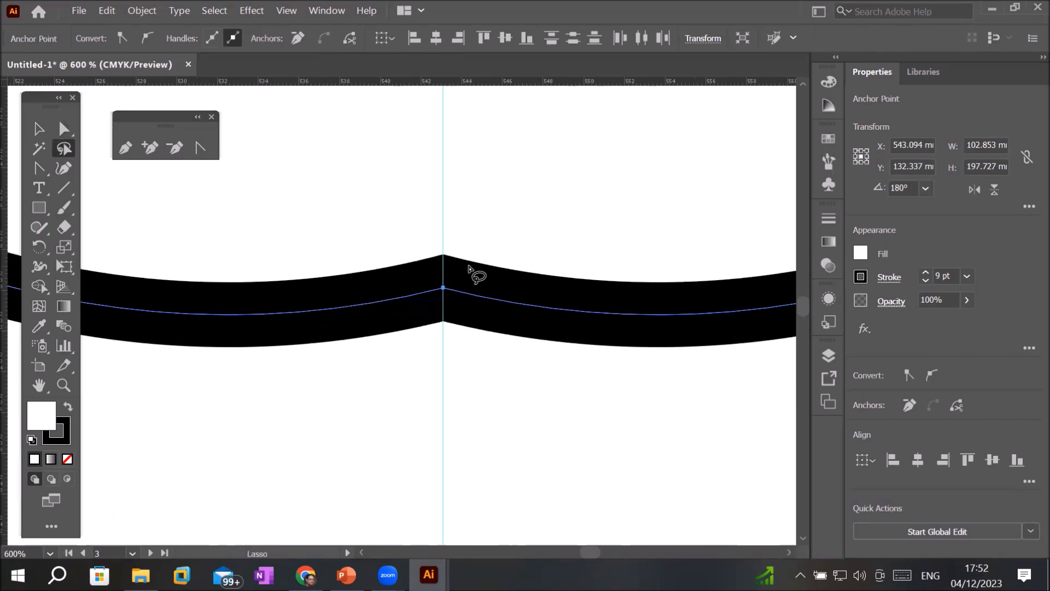
pyautogui.scroll(-7, 469, 268)
pyautogui.click(34, 129)
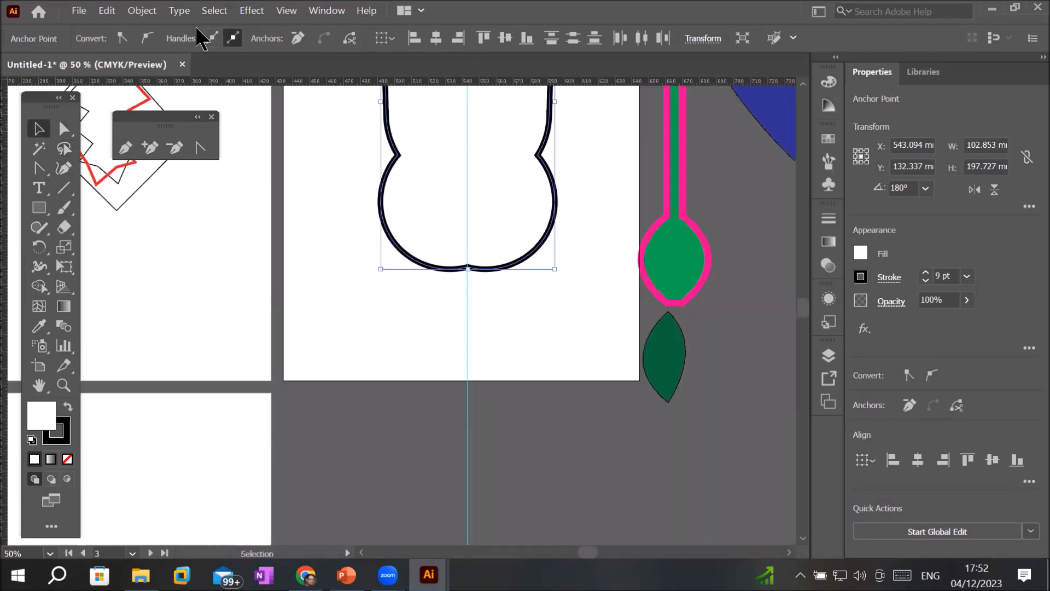
pyautogui.click(860, 253)
pyautogui.click(752, 313)
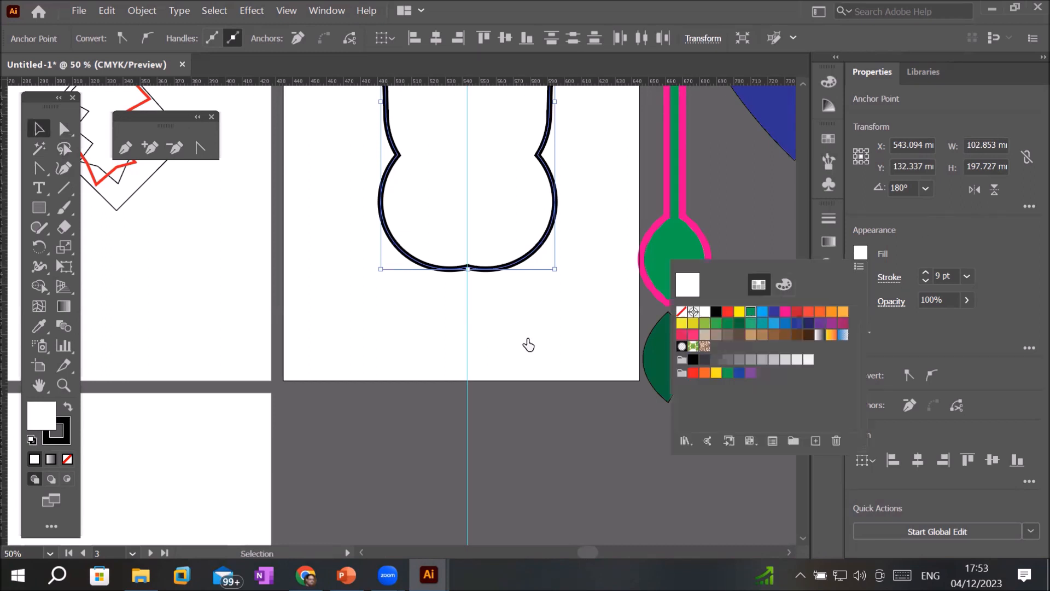
pyautogui.scroll(-3, 535, 251)
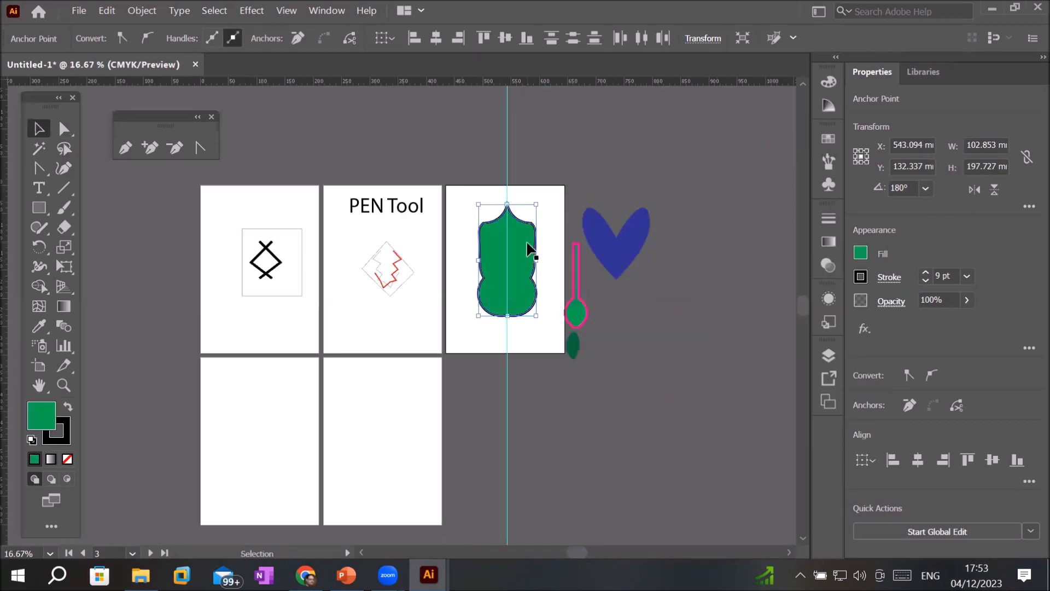
# Step: Move the green figure off the artboard to the empty area beneath the blue heart
pyautogui.scroll(2, 508, 277)
pyautogui.moveTo(505, 272); pyautogui.dragTo(643, 453)
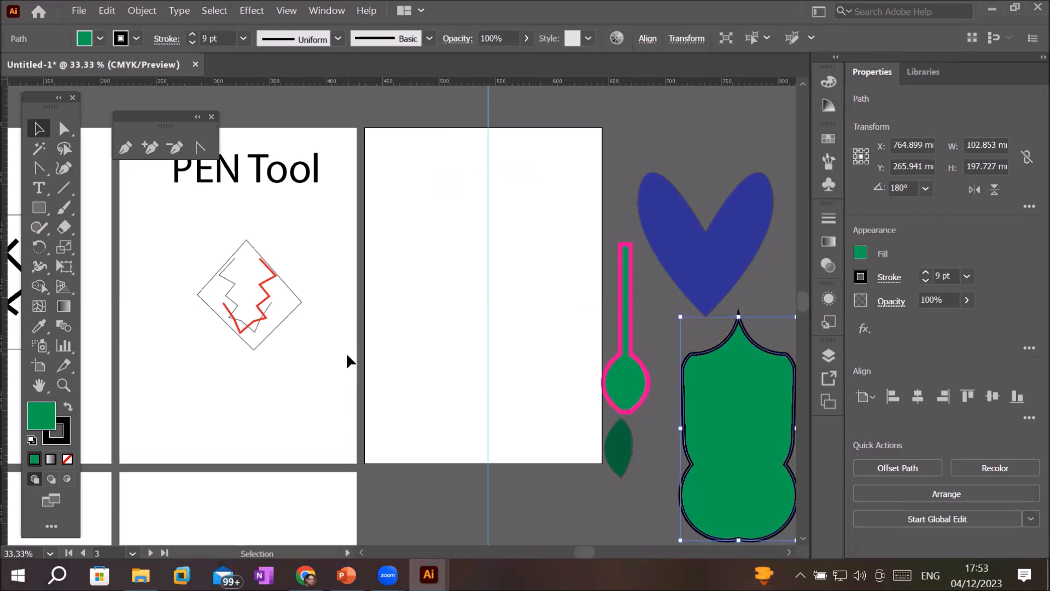
pyautogui.scroll(1, 448, 193)
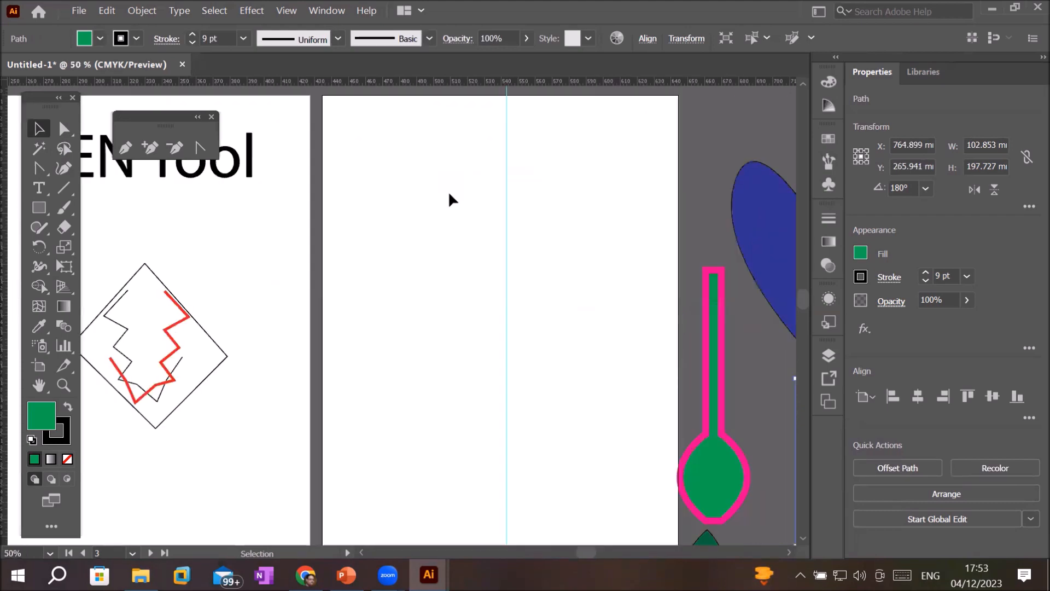
# Step: Draw a tall ellipse about 59 mm wide and 135 mm high on the empty third artboard
pyautogui.click(38, 172)
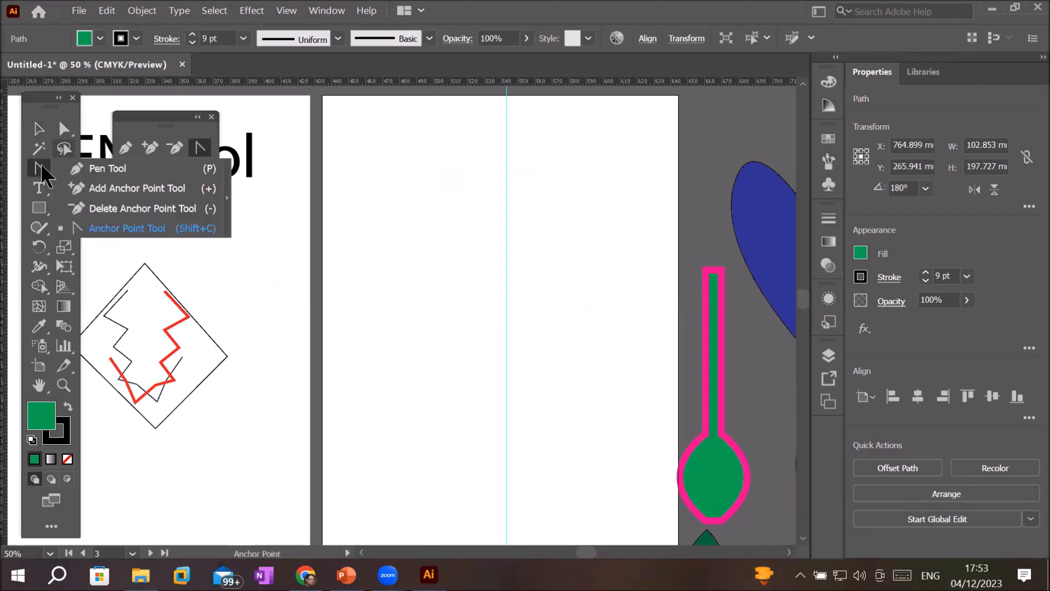
pyautogui.click(39, 208)
pyautogui.click(42, 206)
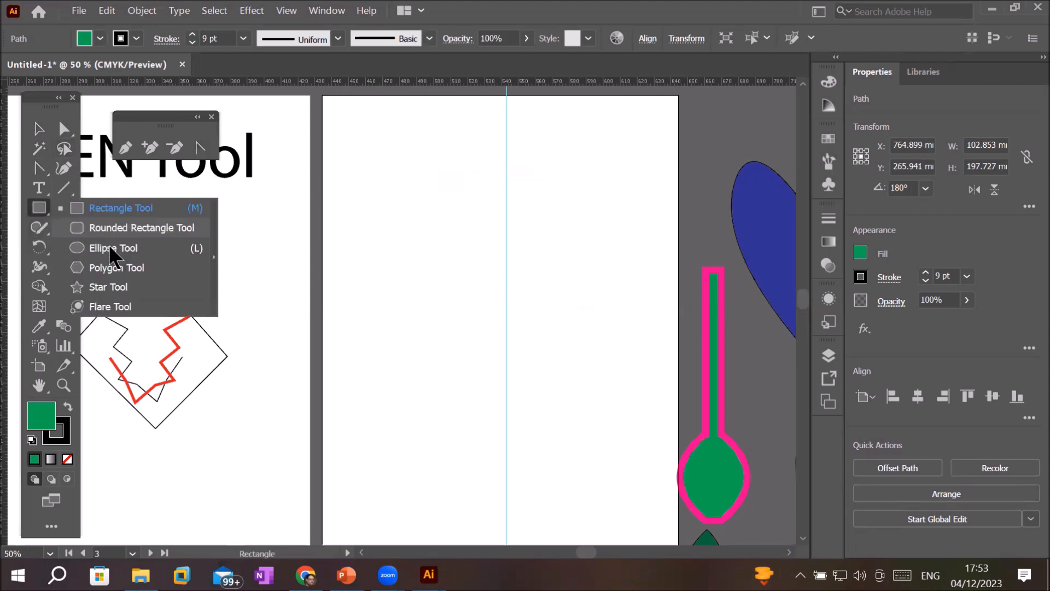
pyautogui.press('l')
pyautogui.moveTo(433, 147); pyautogui.dragTo(466, 227)
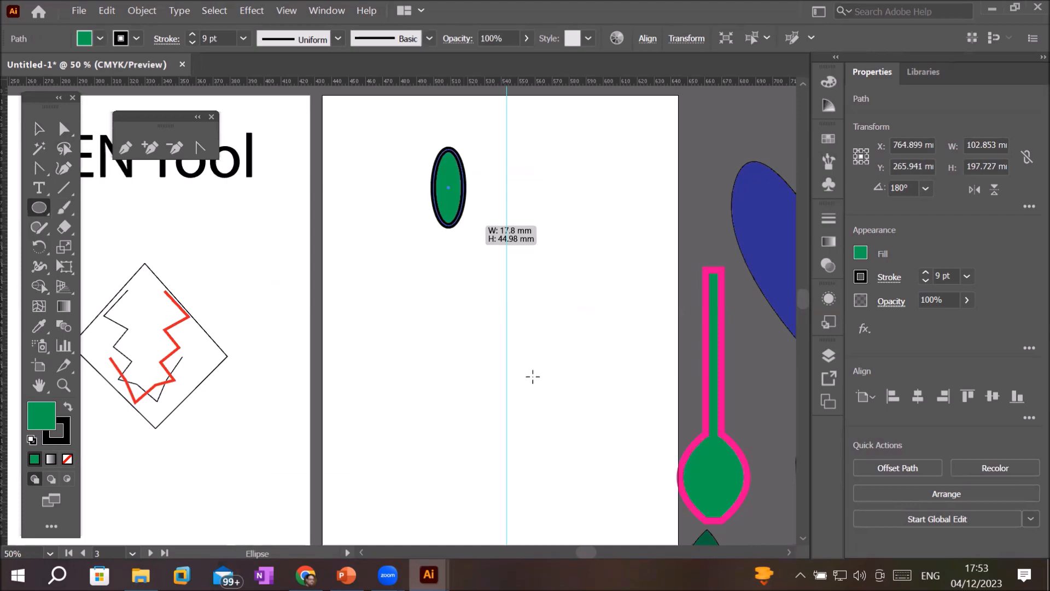
pyautogui.moveTo(533, 376); pyautogui.dragTo(534, 377)
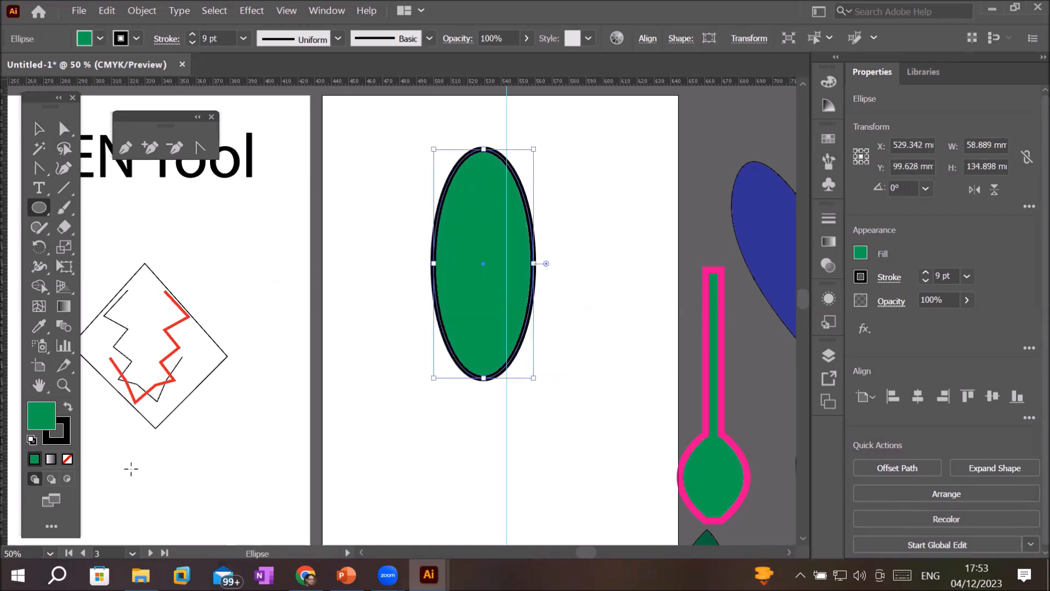
# Step: Reset the ellipse to the default white fill and black stroke, and set its stroke weight to 6 pt
pyautogui.press('d')
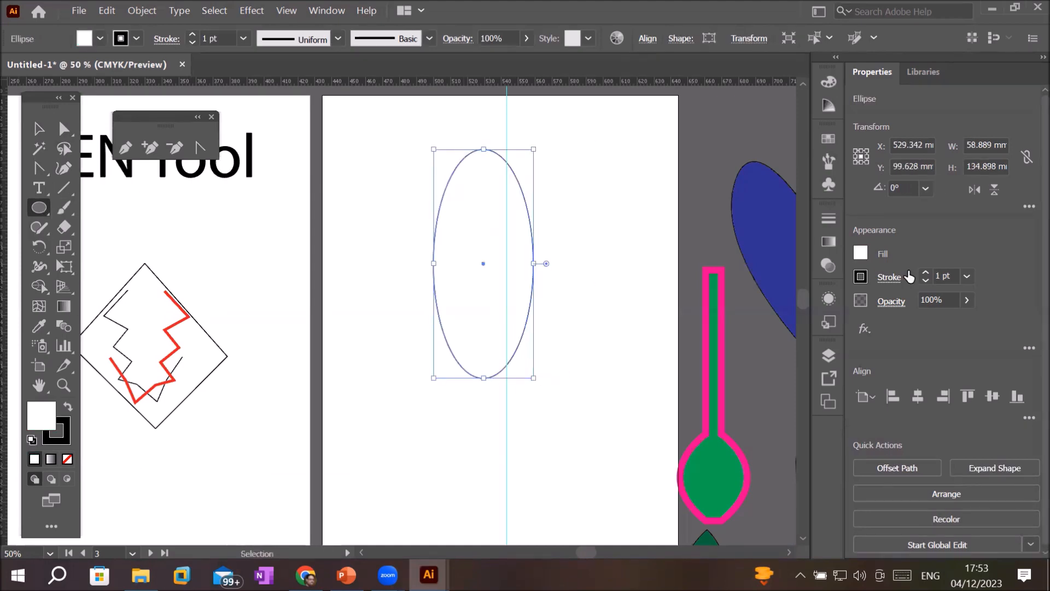
pyautogui.click(926, 272)
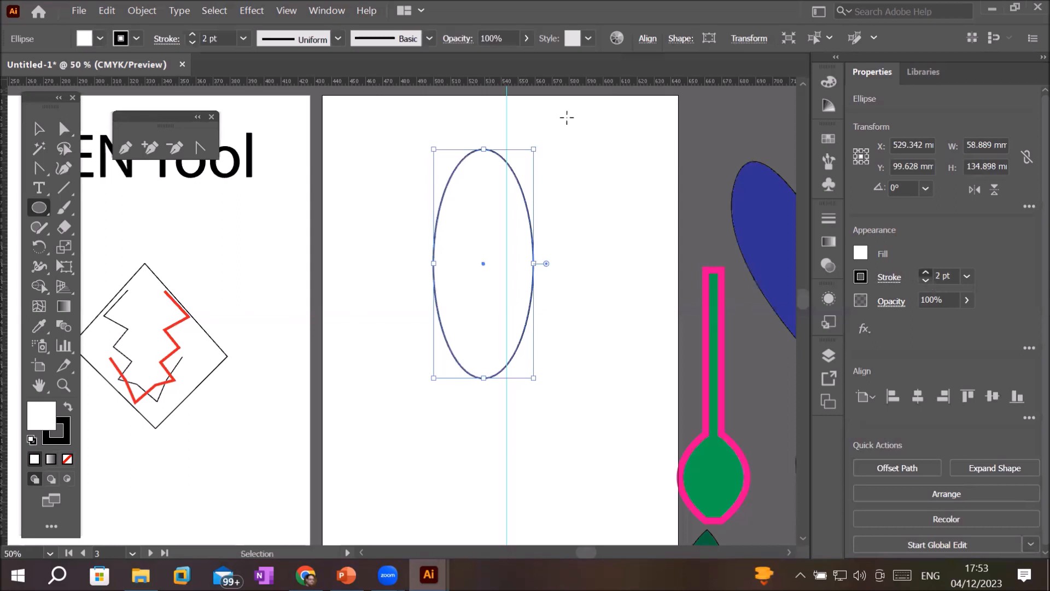
# Step: Convert the ellipse's top and bottom anchor points into sharp corners with the Anchor Point tool
pyautogui.scroll(3, 521, 129)
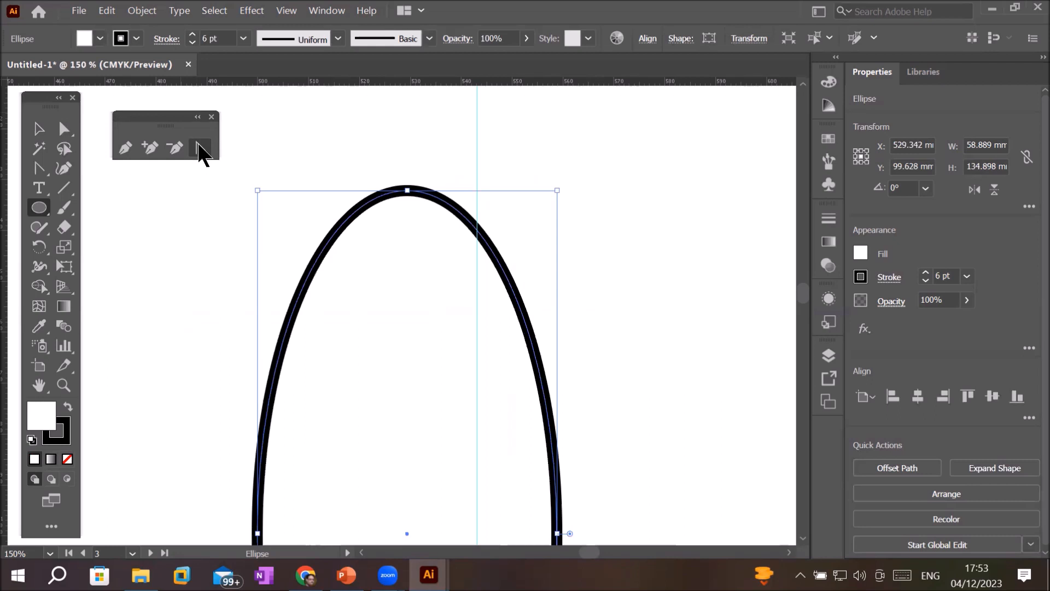
pyautogui.click(199, 148)
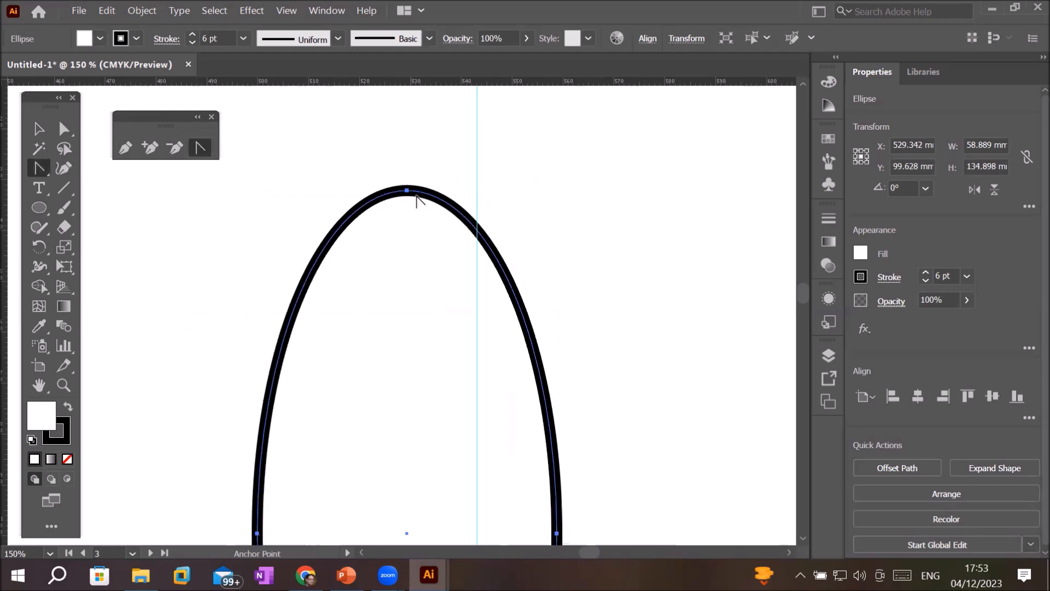
pyautogui.click(406, 189)
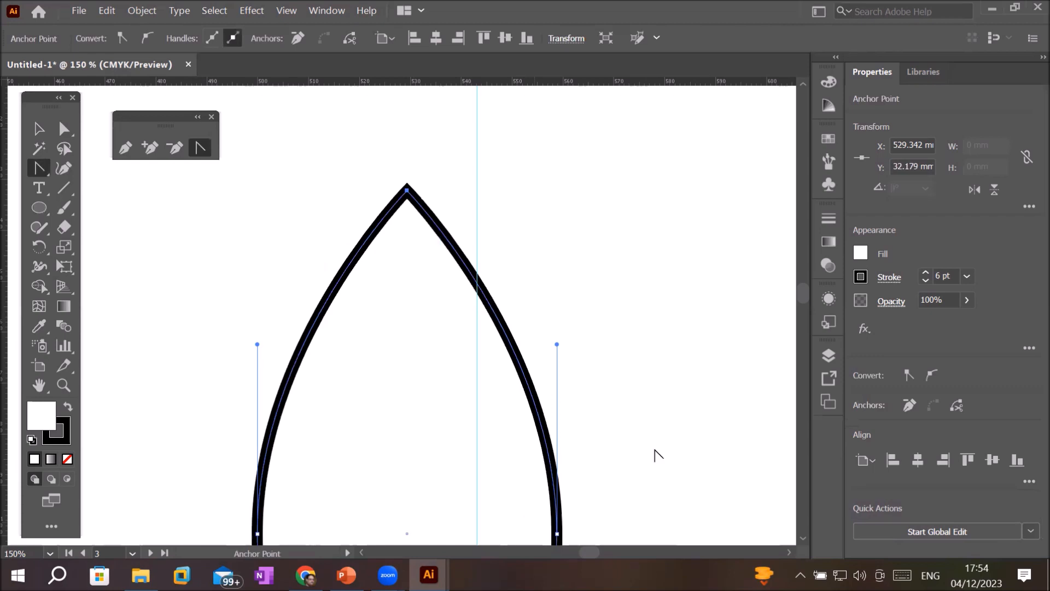
pyautogui.scroll(-4, 644, 512)
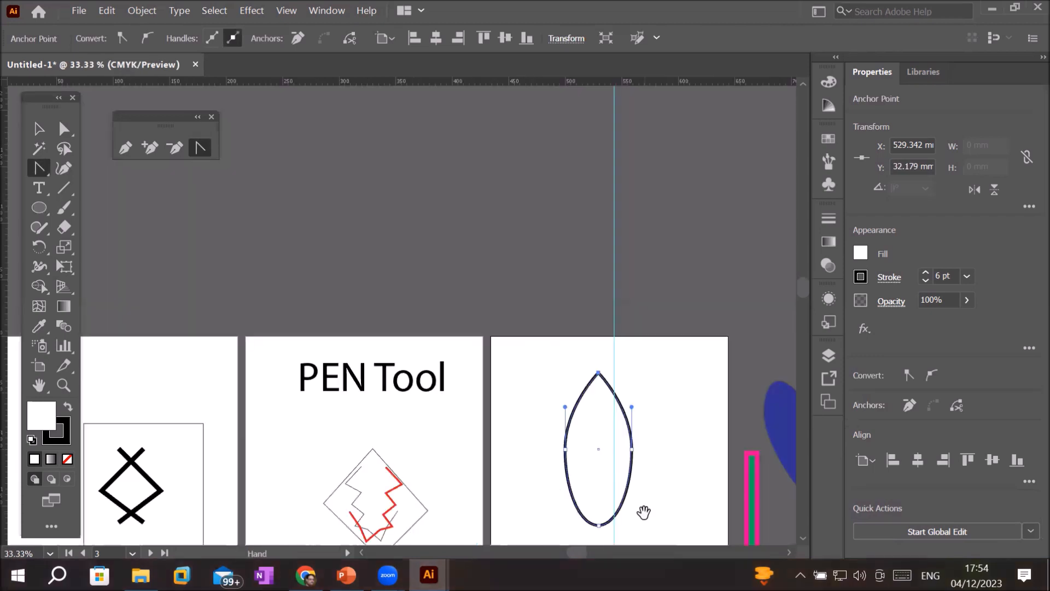
pyautogui.scroll(3, 643, 512)
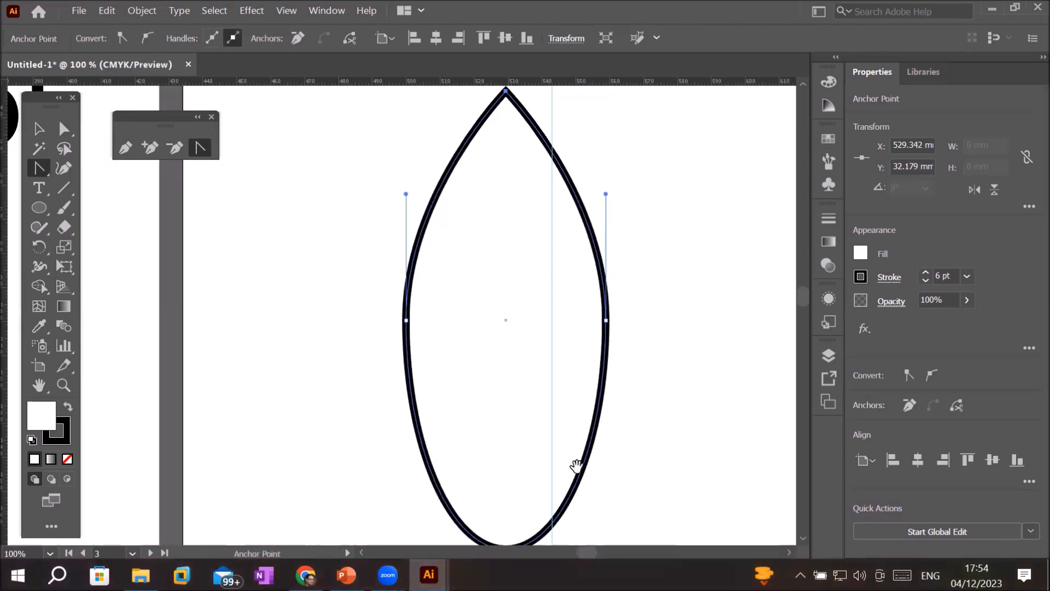
pyautogui.moveTo(576, 466); pyautogui.dragTo(555, 228)
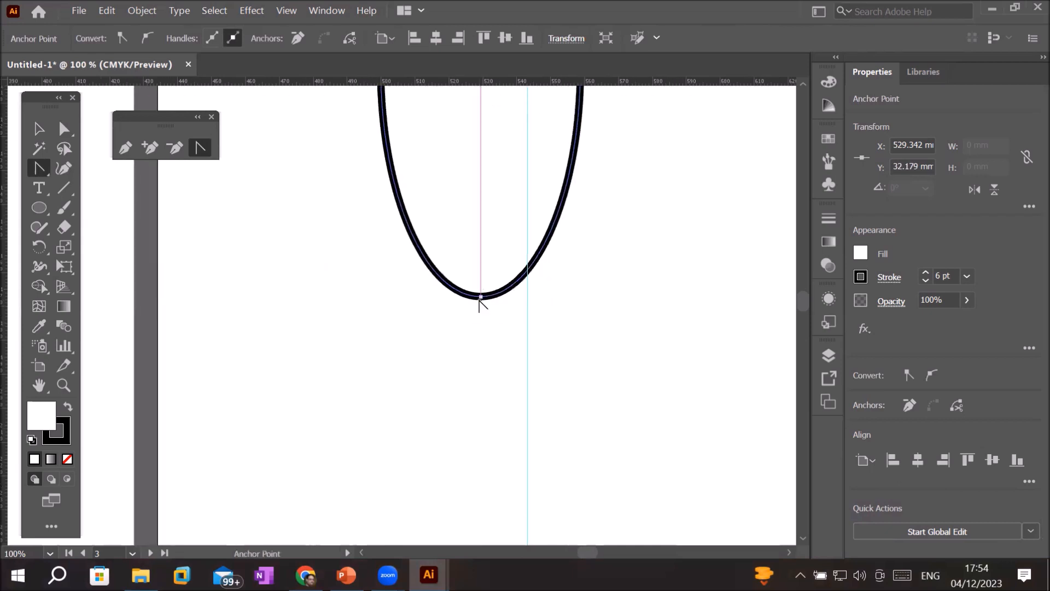
pyautogui.scroll(5, 479, 300)
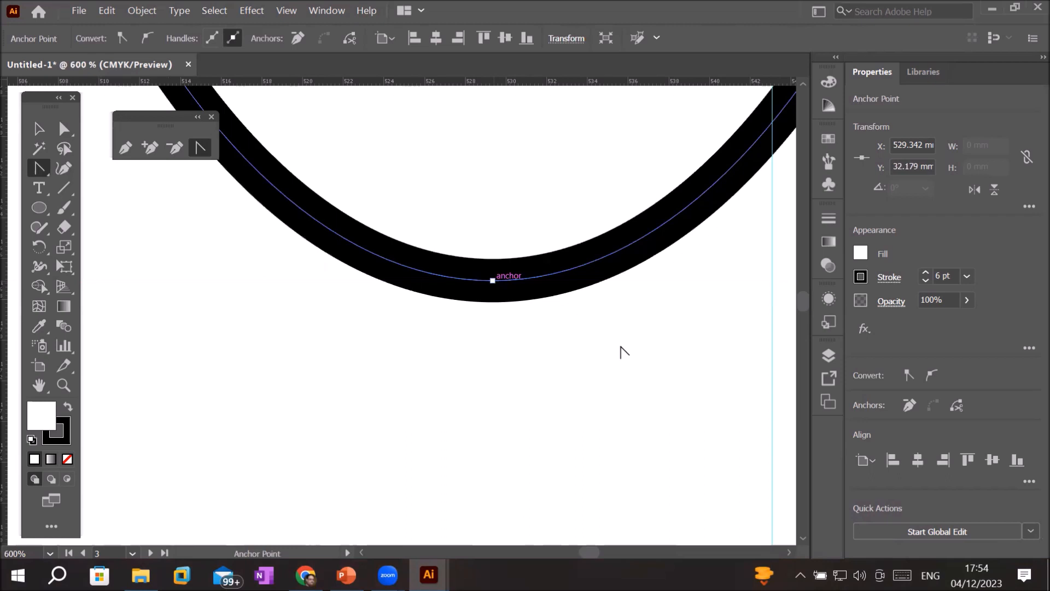
pyautogui.scroll(-7, 622, 337)
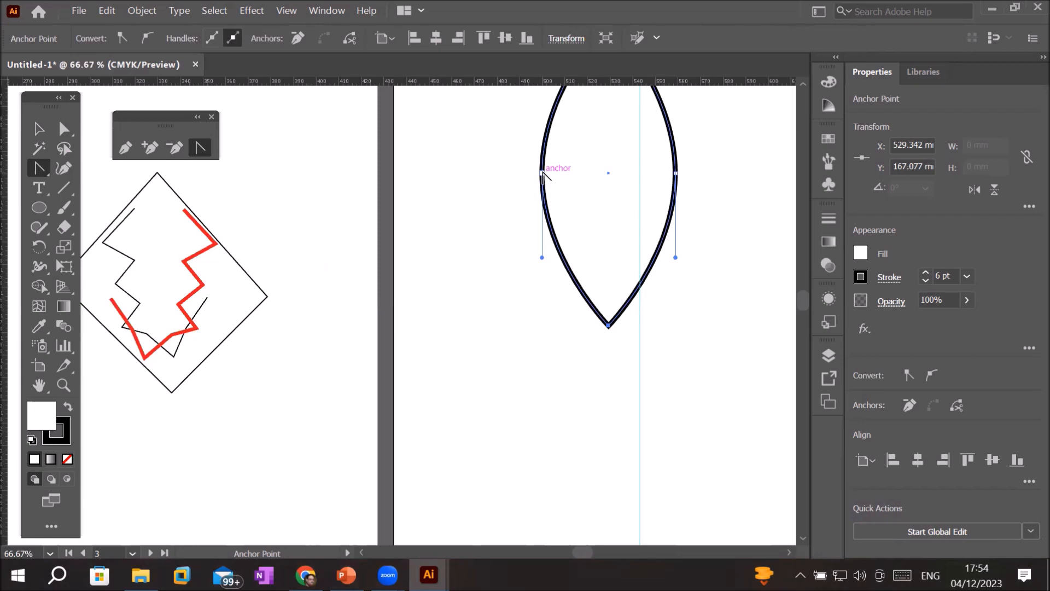
# Step: Try smoothing the bottom anchor with horizontal curve handles of different lengths, converting it back to a sharp corner each time
pyautogui.scroll(3, 616, 335)
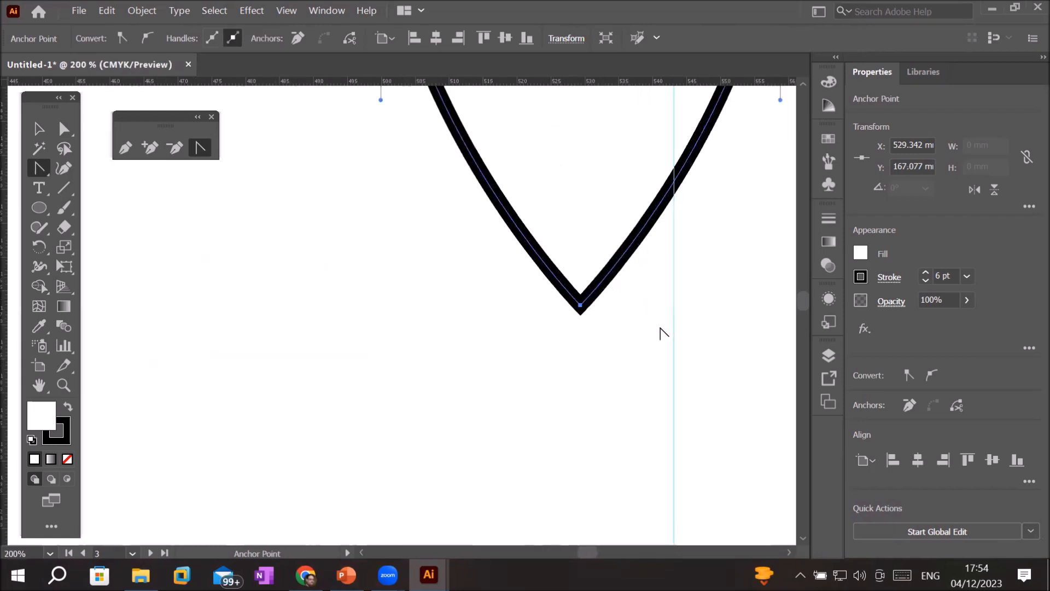
pyautogui.scroll(2, 664, 333)
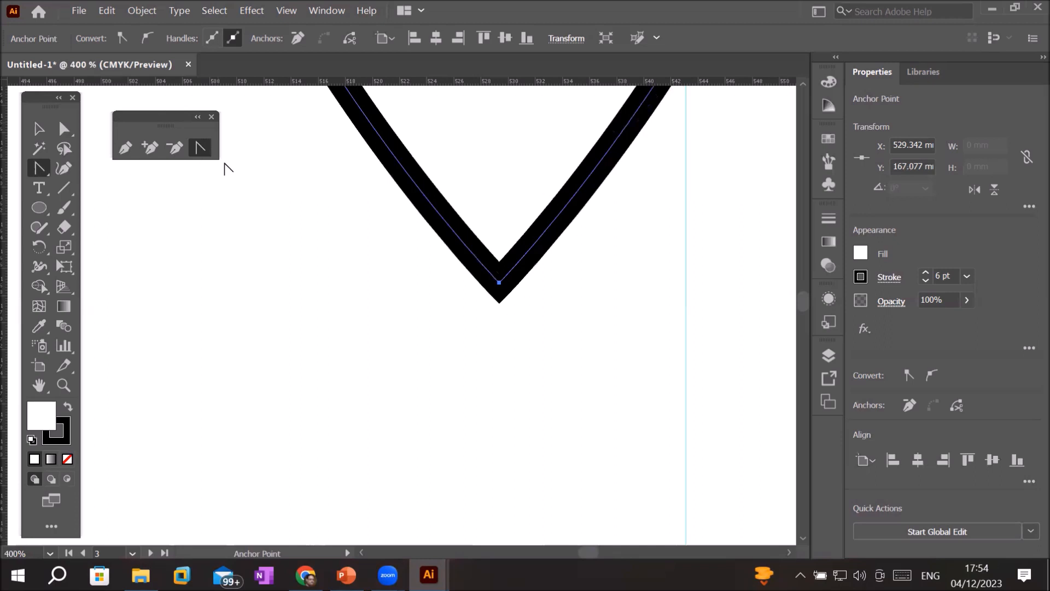
pyautogui.moveTo(500, 284); pyautogui.dragTo(380, 285)
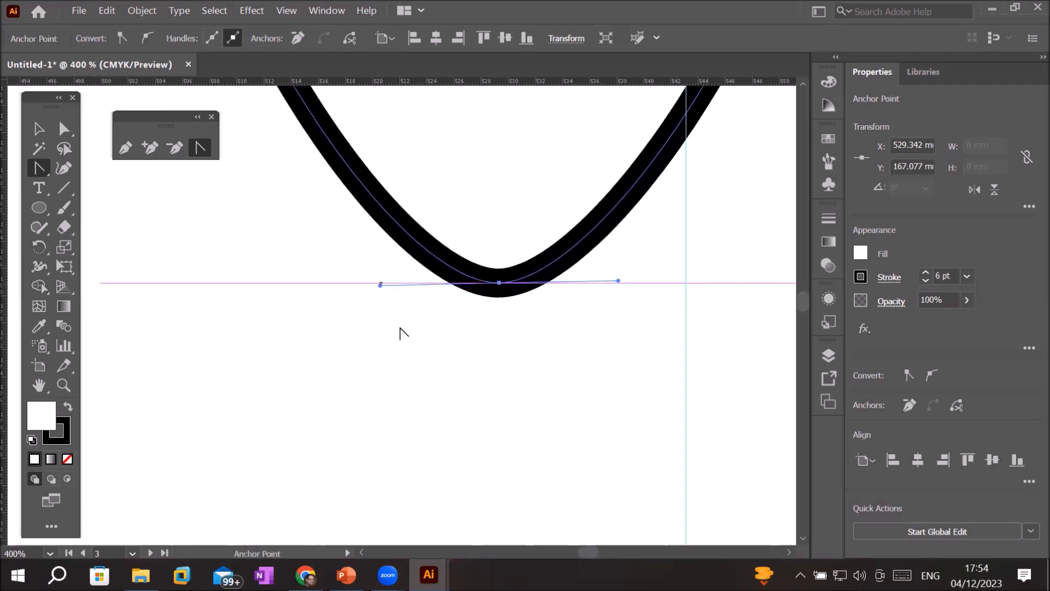
pyautogui.click(498, 283)
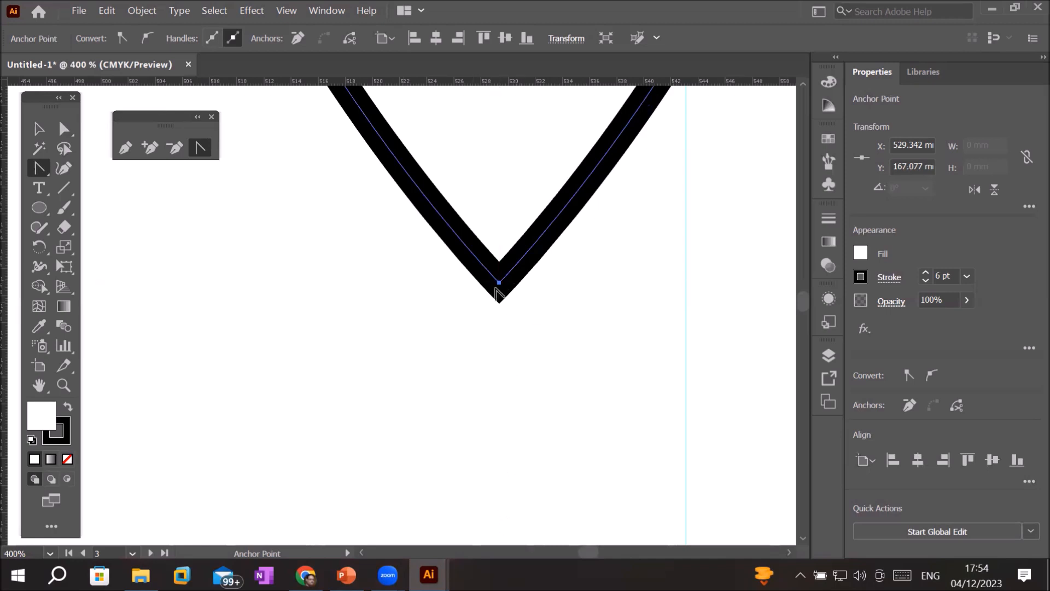
pyautogui.moveTo(499, 283); pyautogui.dragTo(310, 285)
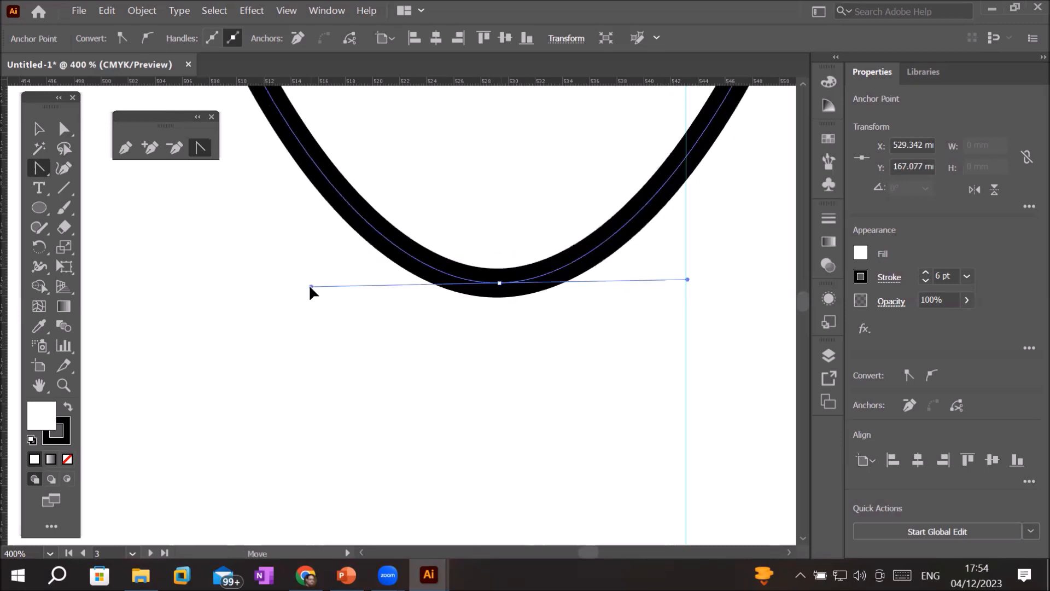
pyautogui.moveTo(389, 285); pyautogui.dragTo(382, 286)
pyautogui.click(498, 283)
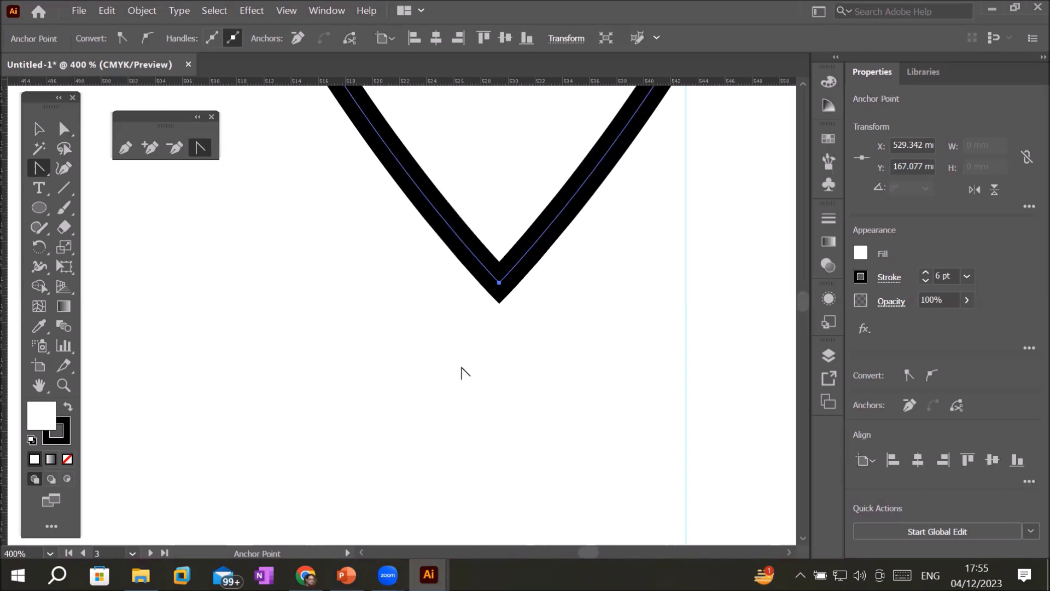
# Step: Draw short curve handles out of the bottom anchor to round the shape's lower tip slightly
pyautogui.scroll(-7, 462, 367)
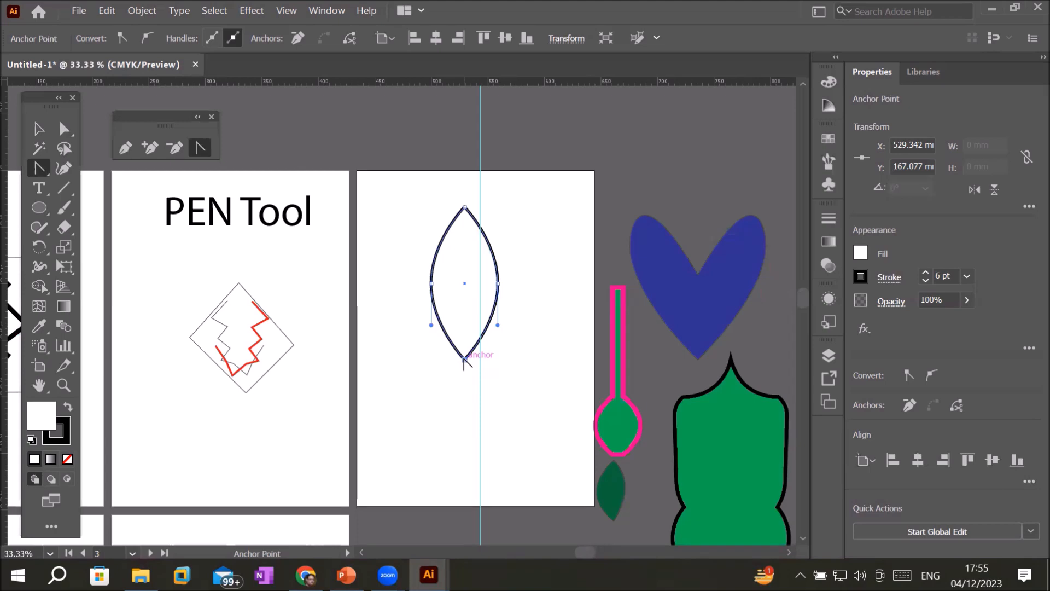
pyautogui.moveTo(464, 359); pyautogui.dragTo(453, 363)
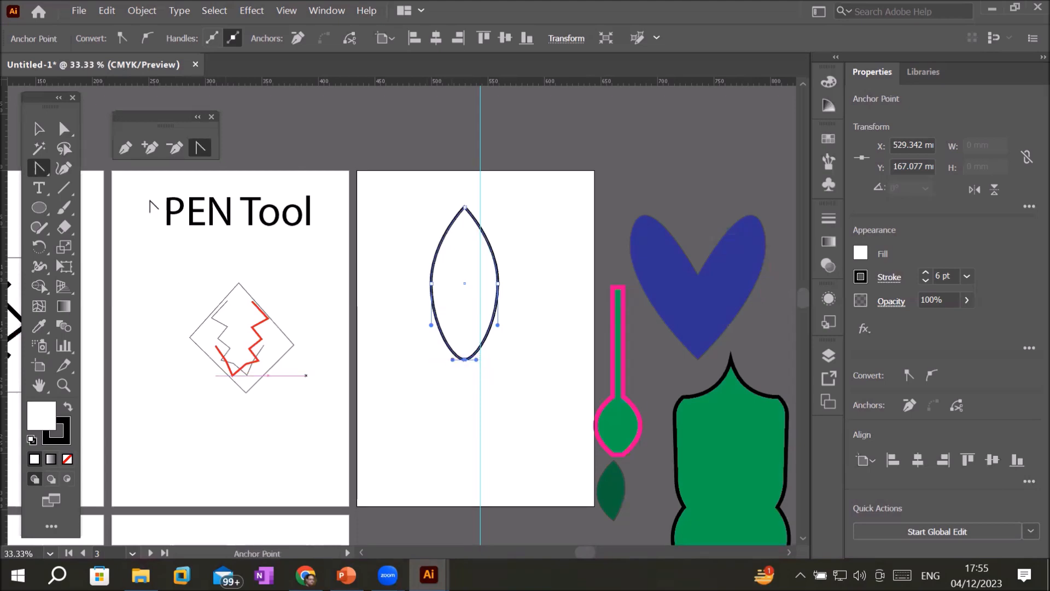
# Step: Scale the petal shape down to about 22 mm wide and 50 mm high and place it near the vertical guide in the artboard's upper part
pyautogui.click(39, 129)
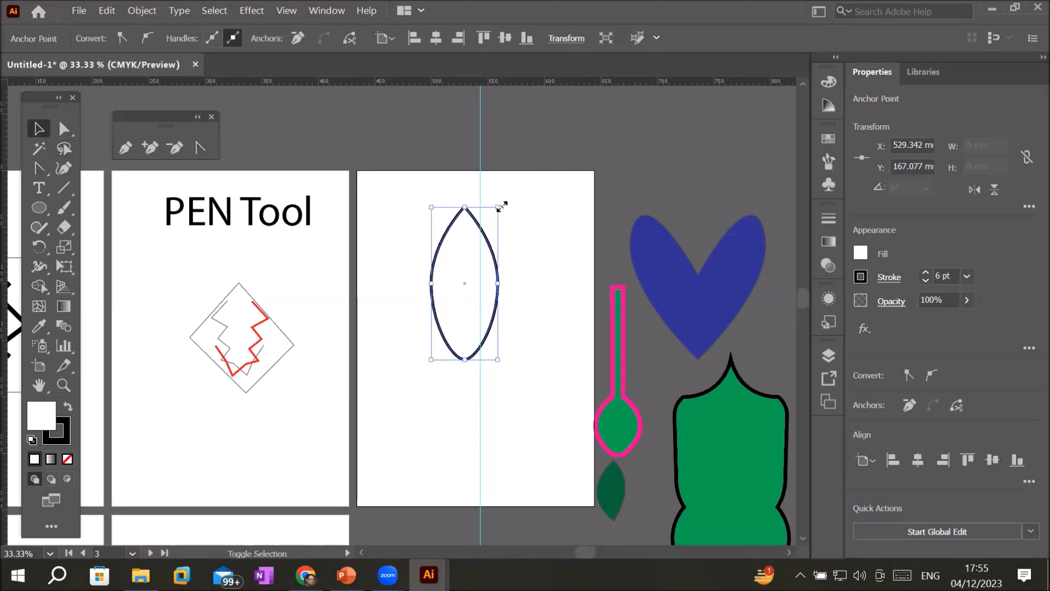
pyautogui.moveTo(501, 206); pyautogui.dragTo(477, 255)
pyautogui.moveTo(470, 303); pyautogui.dragTo(483, 265)
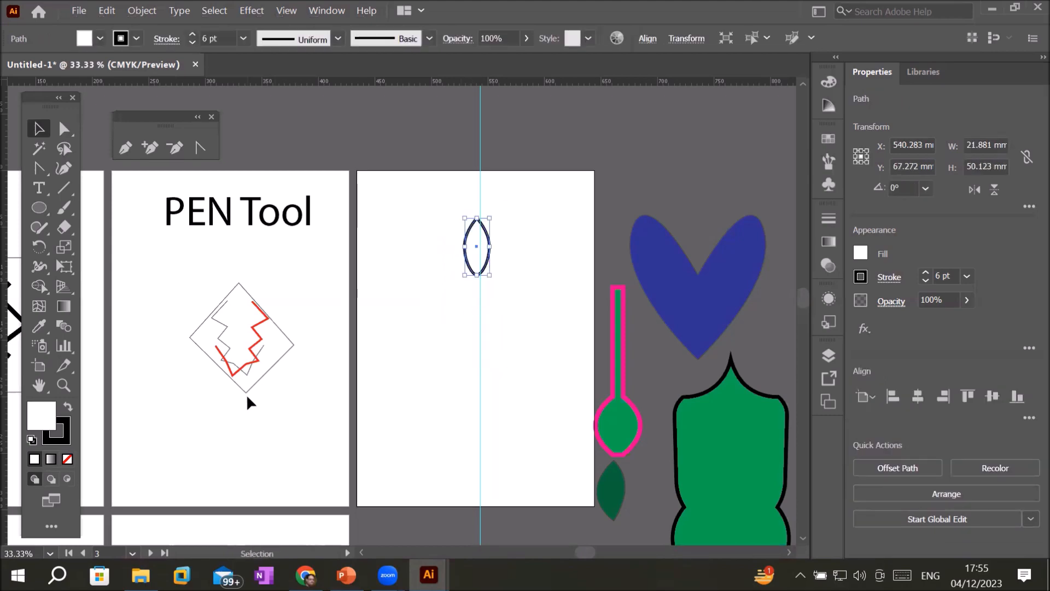
pyautogui.scroll(2, 520, 242)
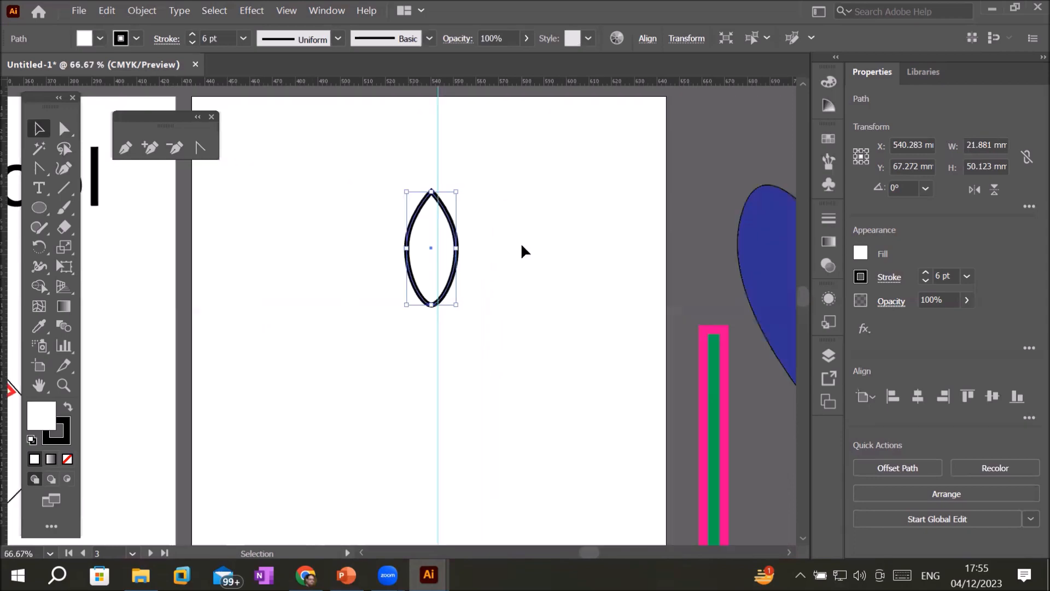
# Step: Make a copy of the petal rotated 15° around a pivot point directly below it
pyautogui.press('r')
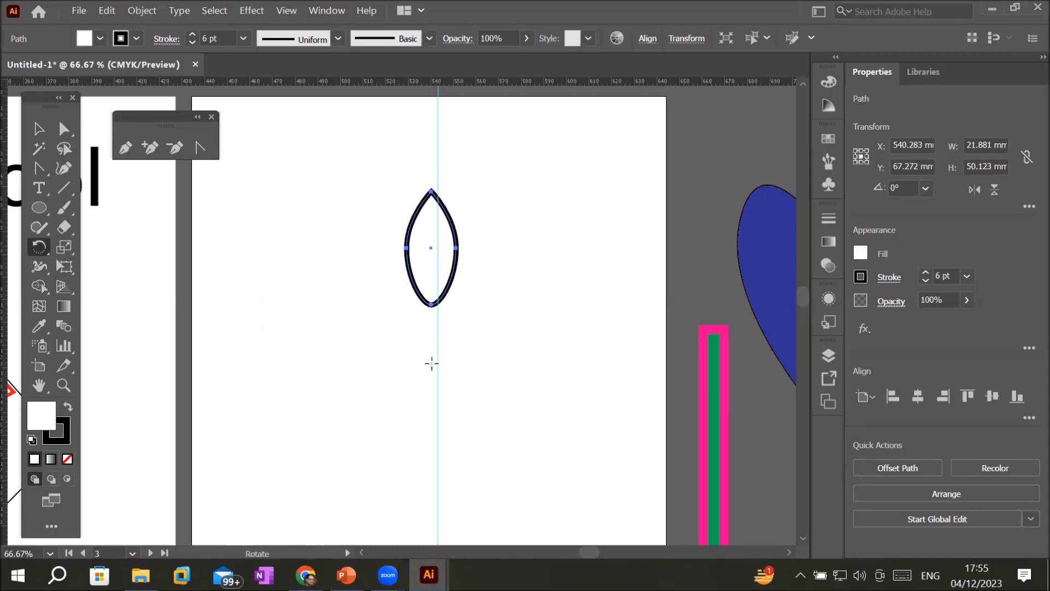
pyautogui.keyDown('alt'); pyautogui.click(431, 363); pyautogui.keyUp('alt')
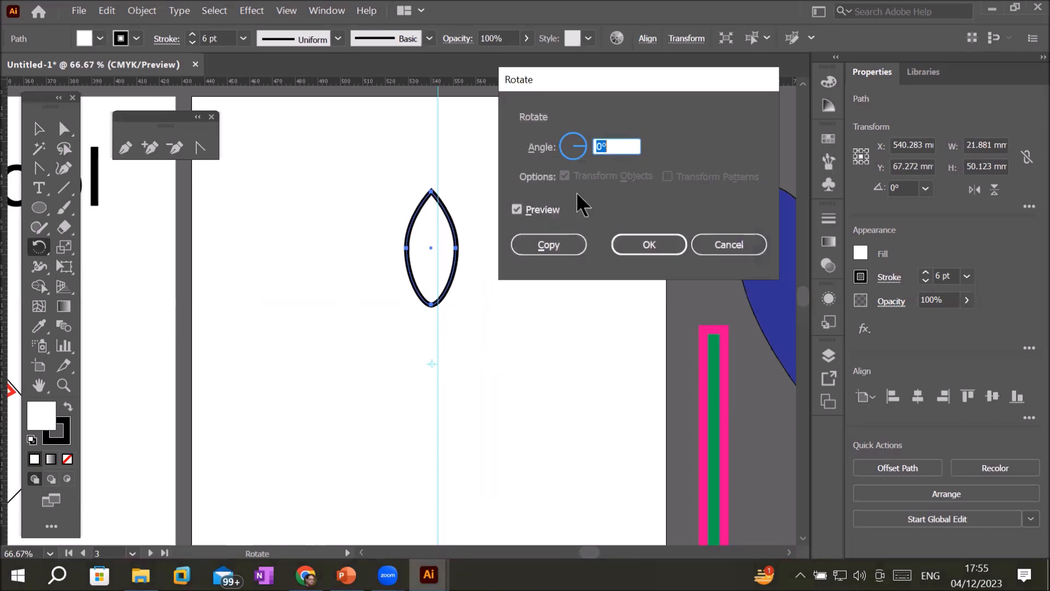
pyautogui.press('Up')
pyautogui.press('Up')
pyautogui.press('Up')
pyautogui.press('Up')
pyautogui.press('Up')
pyautogui.press('Up')
pyautogui.press('Up')
pyautogui.press('Up')
pyautogui.press('Up')
pyautogui.press('Up')
pyautogui.press('Up')
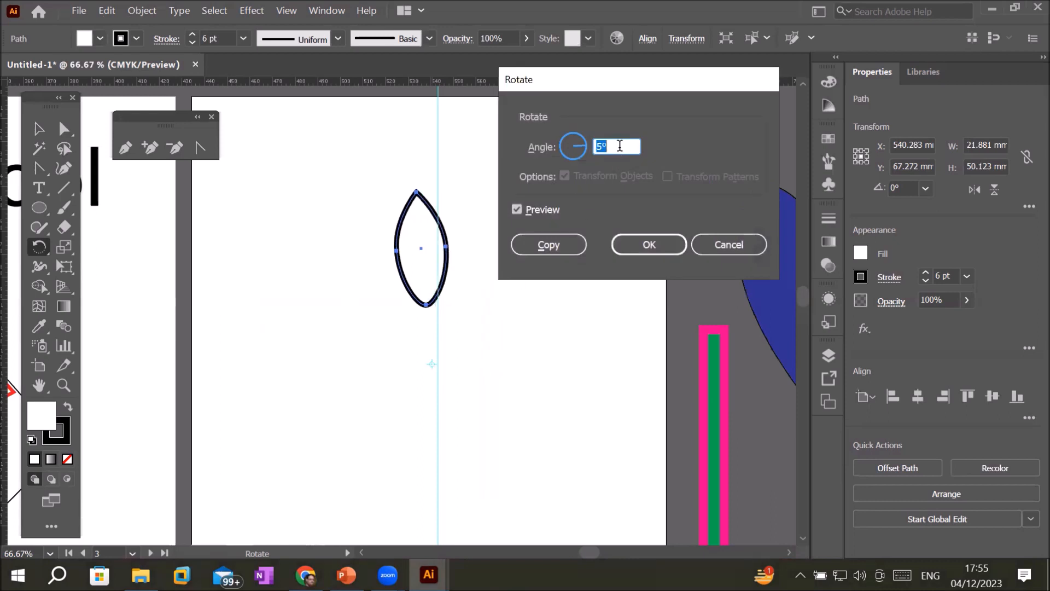
pyautogui.press('Up')
pyautogui.press('Up')
pyautogui.press('Up')
pyautogui.press('Up')
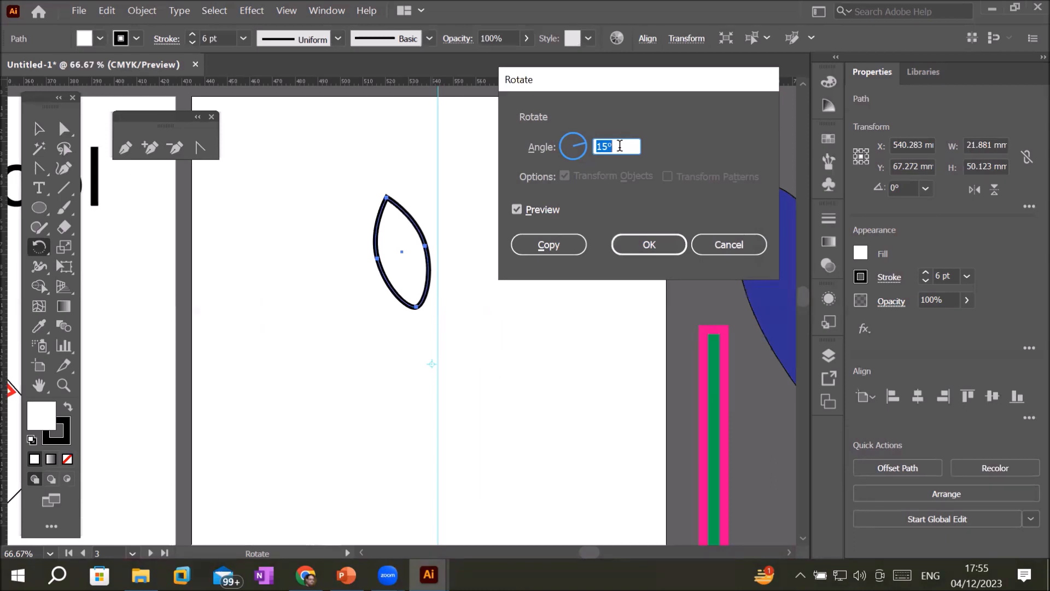
pyautogui.click(535, 245)
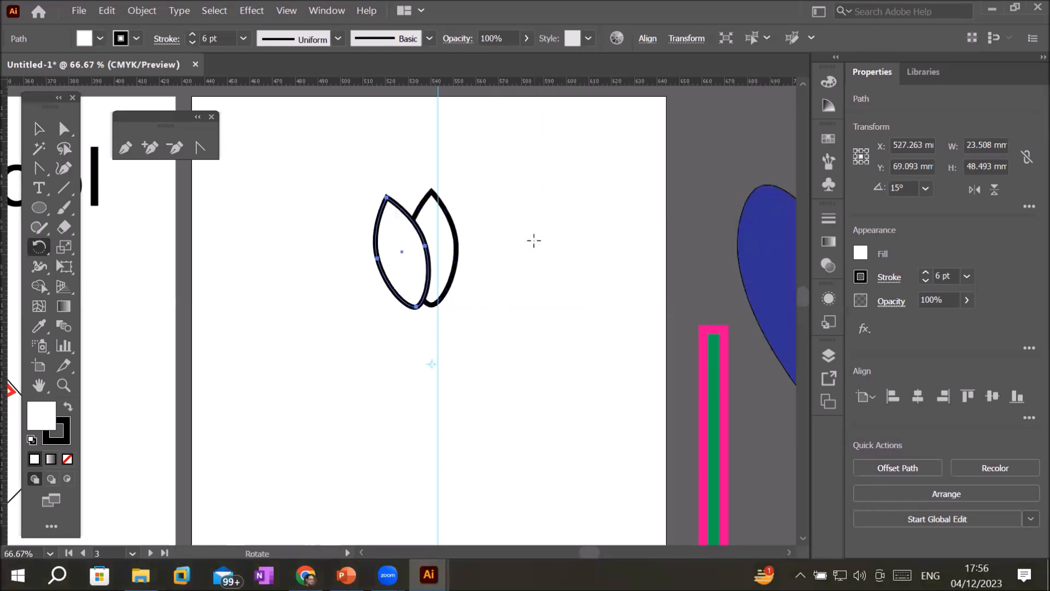
# Step: Repeat the rotated copy until the petals form a full ring, and deselect the artwork
pyautogui.hotkey('ctrl', 'd')
pyautogui.hotkey('ctrl', 'd')
pyautogui.hotkey('ctrl', 'd')
pyautogui.hotkey('ctrl', 'd')
pyautogui.hotkey('ctrl', 'd')
pyautogui.hotkey('ctrl', 'd')
pyautogui.hotkey('ctrl', 'd')
pyautogui.hotkey('ctrl', 'd')
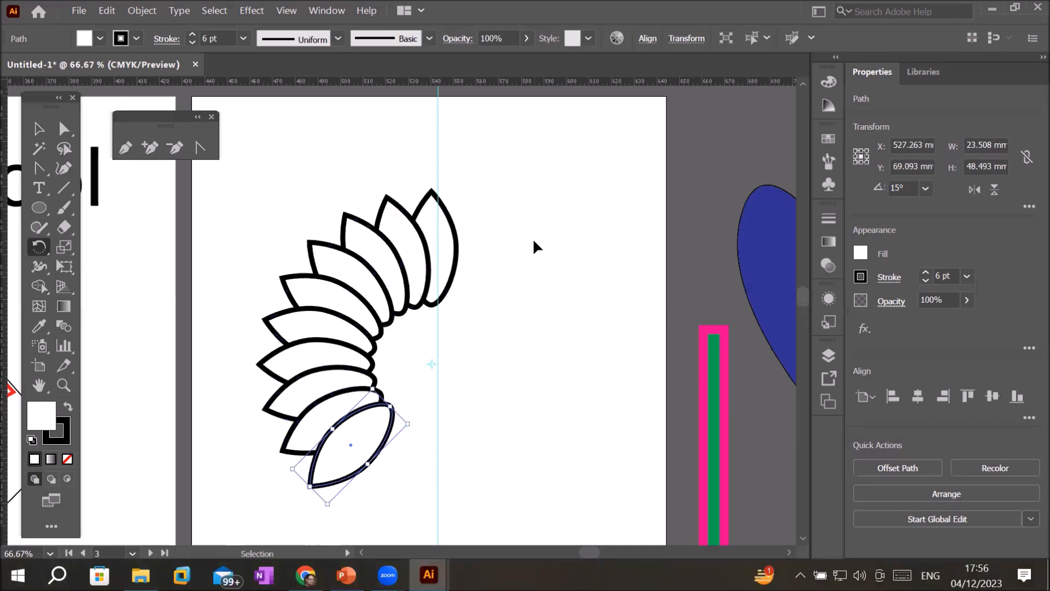
pyautogui.hotkey('ctrl', 'd')
pyautogui.hotkey('ctrl', 'd')
pyautogui.hotkey('ctrl', 'd')
pyautogui.hotkey('ctrl', 'd')
pyautogui.hotkey('ctrl', 'd')
pyautogui.hotkey('ctrl', 'd')
pyautogui.hotkey('ctrl', 'd')
pyautogui.hotkey('ctrl', 'd')
pyautogui.hotkey('ctrl', 'd')
pyautogui.hotkey('ctrl', 'd')
pyautogui.hotkey('ctrl', 'd')
pyautogui.hotkey('ctrl', 'd')
pyautogui.hotkey('ctrl', 'd')
pyautogui.hotkey('ctrl', 'd')
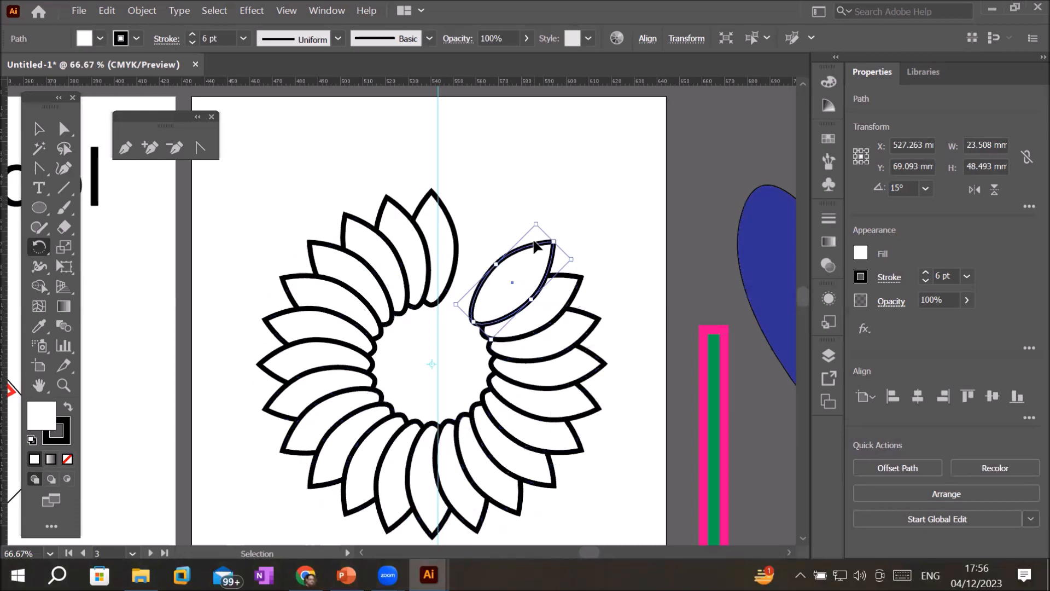
pyautogui.hotkey('ctrl', 'd')
pyautogui.hotkey('ctrl', 'd')
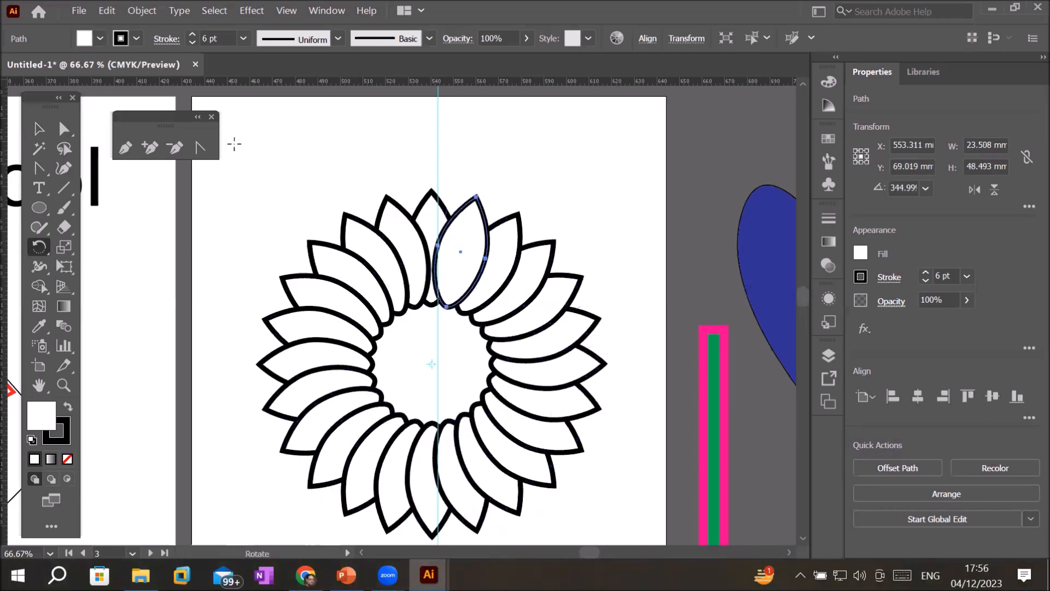
pyautogui.press('v')
pyautogui.click(346, 171)
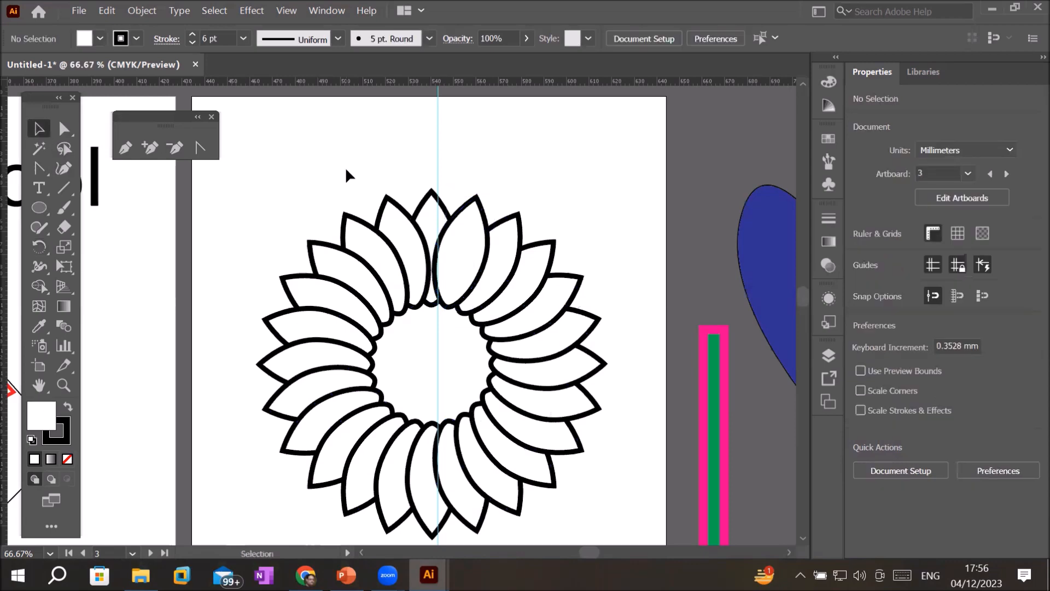
pyautogui.scroll(2, 470, 374)
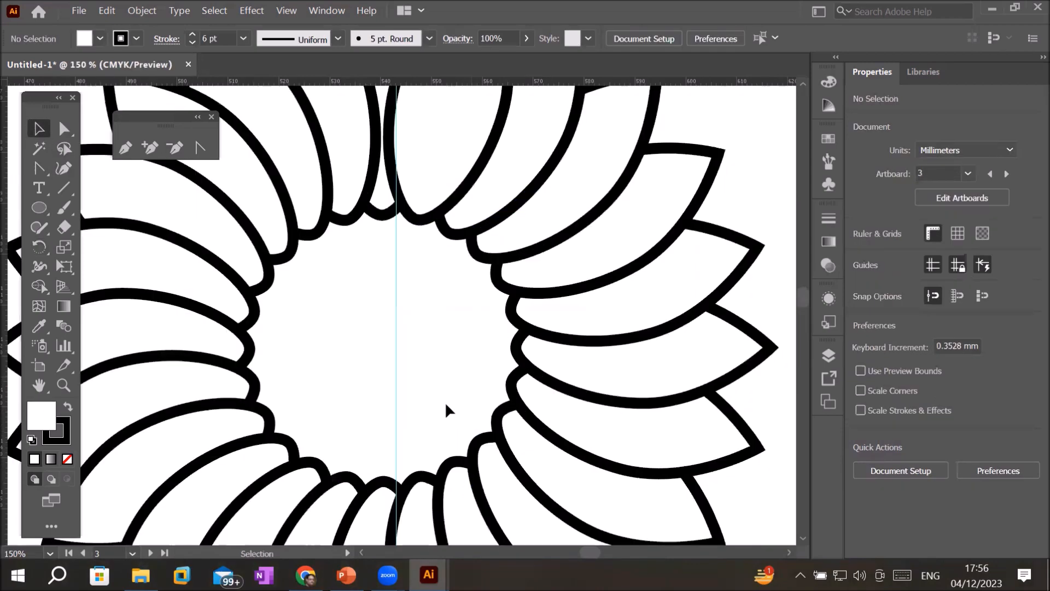
pyautogui.scroll(1, 445, 405)
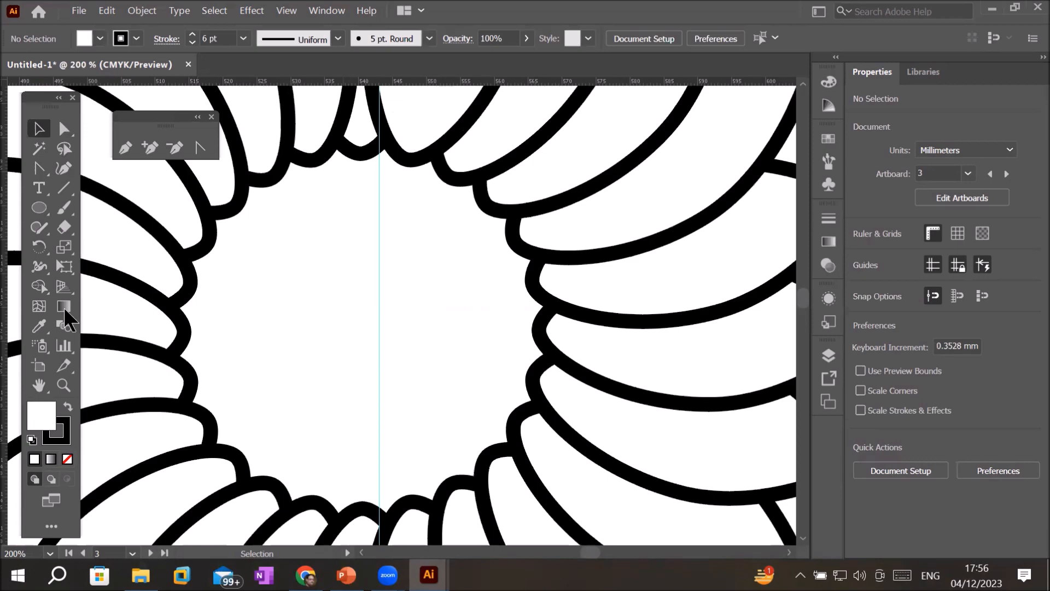
pyautogui.click(38, 286)
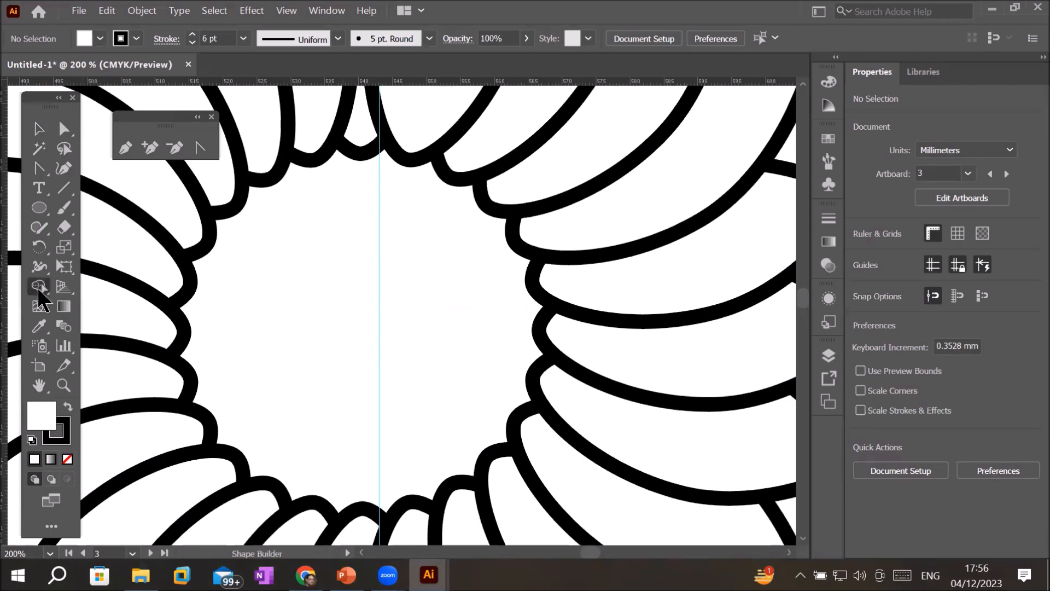
pyautogui.click(39, 288)
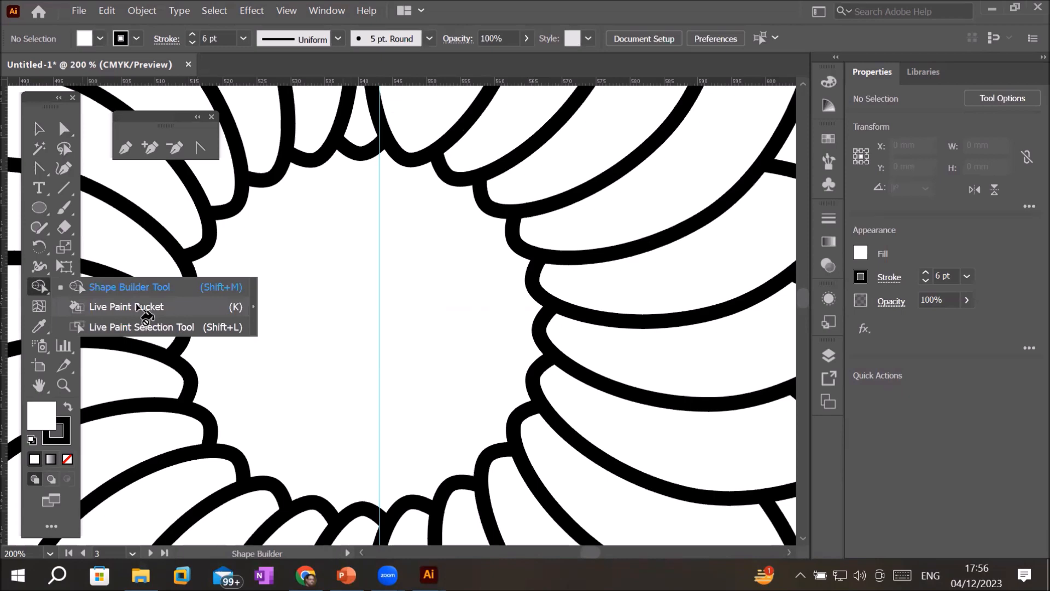
pyautogui.click(136, 305)
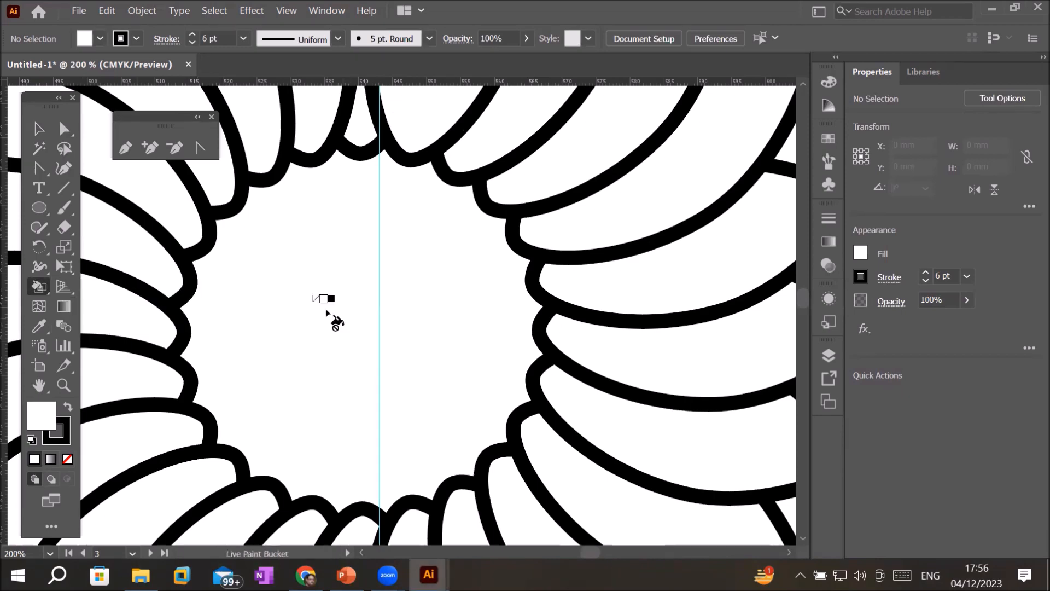
pyautogui.press('Right')
pyautogui.press('Right')
pyautogui.press('Right')
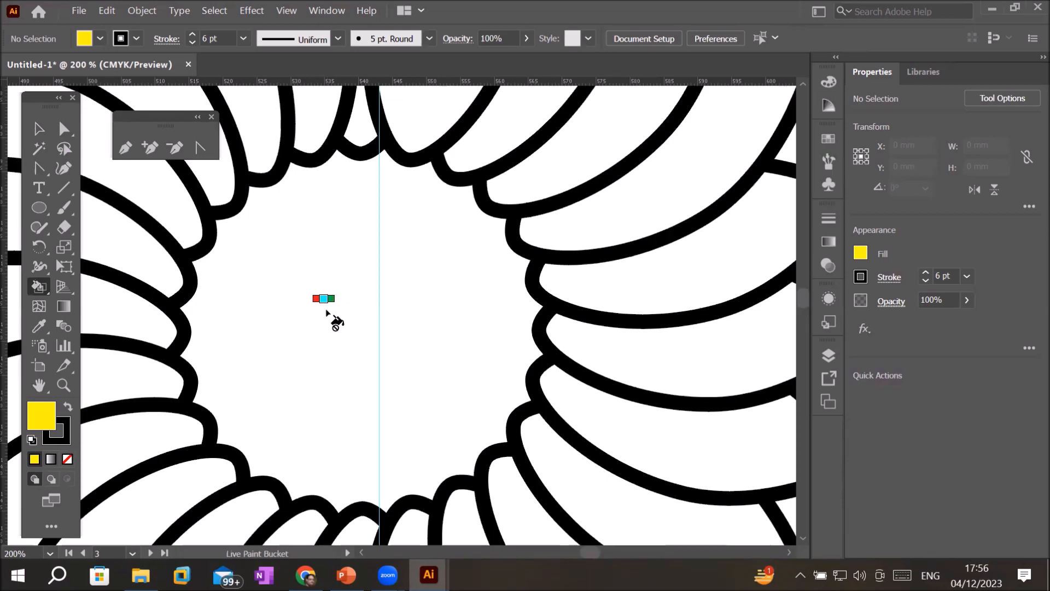
pyautogui.scroll(-4, 327, 312)
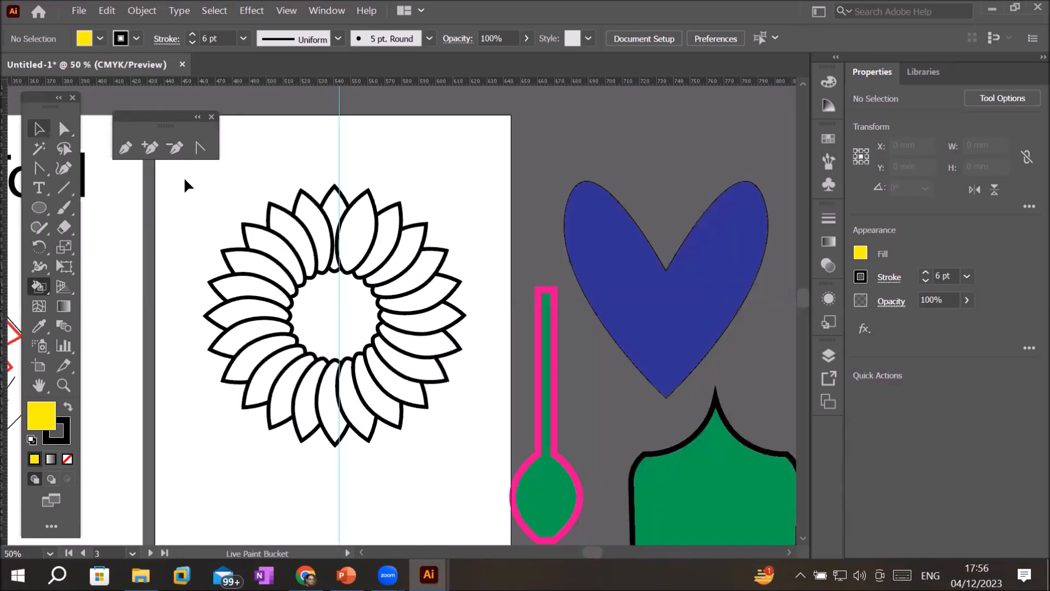
# Step: Select the whole petal ring, make it a Live Paint group and fill the flower's round centre with yellow
pyautogui.press('v')
pyautogui.moveTo(177, 165)
pyautogui.mouseDown()
pyautogui.moveTo(316, 374)
pyautogui.moveTo(474, 456)
pyautogui.moveTo(490, 478)
pyautogui.mouseUp()
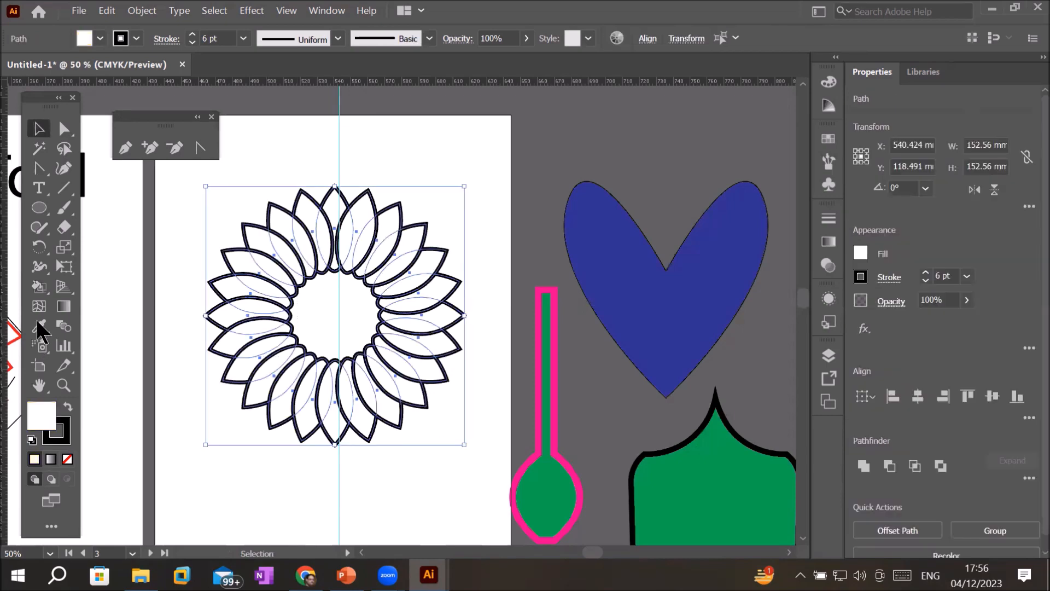
pyautogui.moveTo(37, 288)
pyautogui.mouseDown()
pyautogui.moveTo(96, 296)
pyautogui.moveTo(98, 310)
pyautogui.mouseUp()
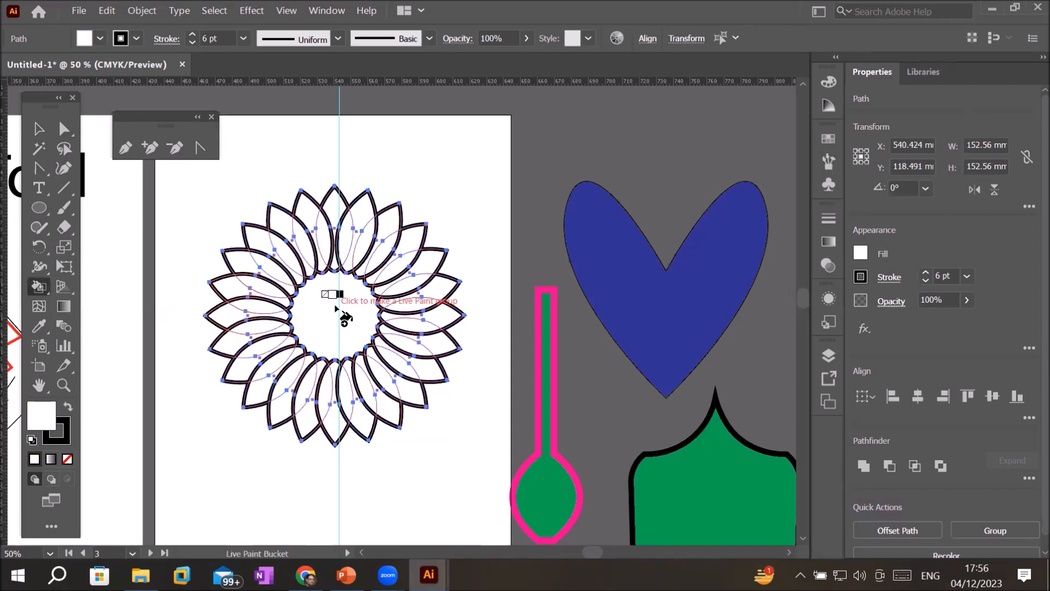
pyautogui.press('Right')
pyautogui.press('Right')
pyautogui.press('Right')
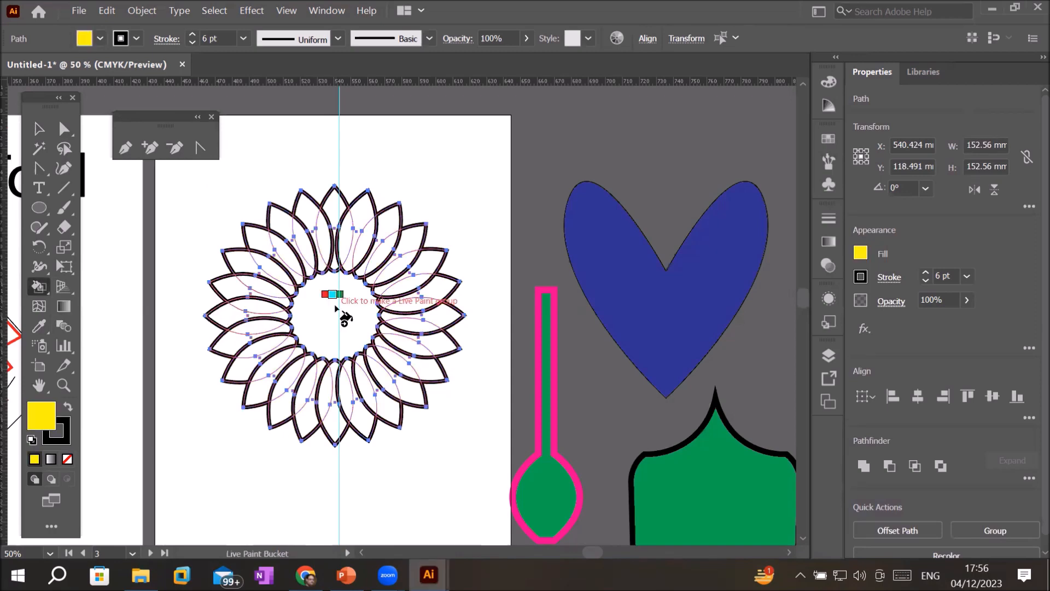
pyautogui.click(336, 308)
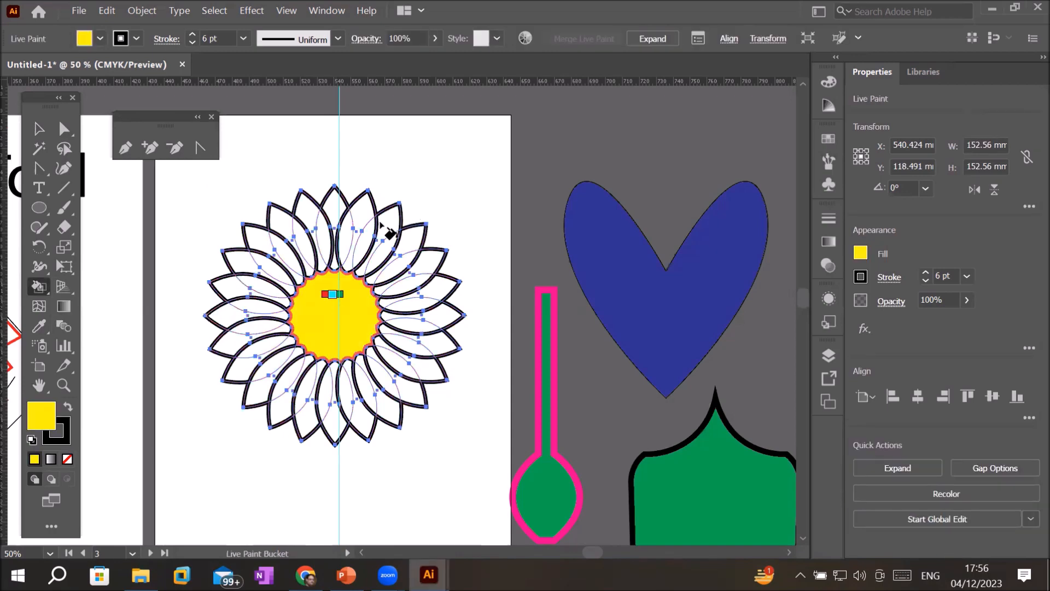
# Step: Live Paint three neighbouring petals in the flower's upper right, going clockwise, light blue, dark blue and pink
pyautogui.press('Right')
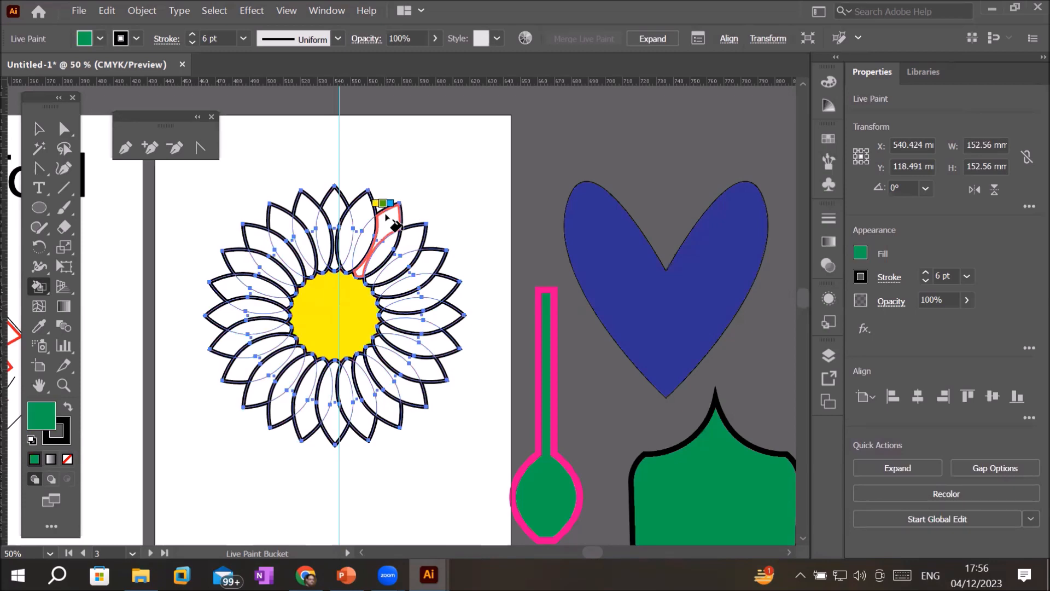
pyautogui.press('Right')
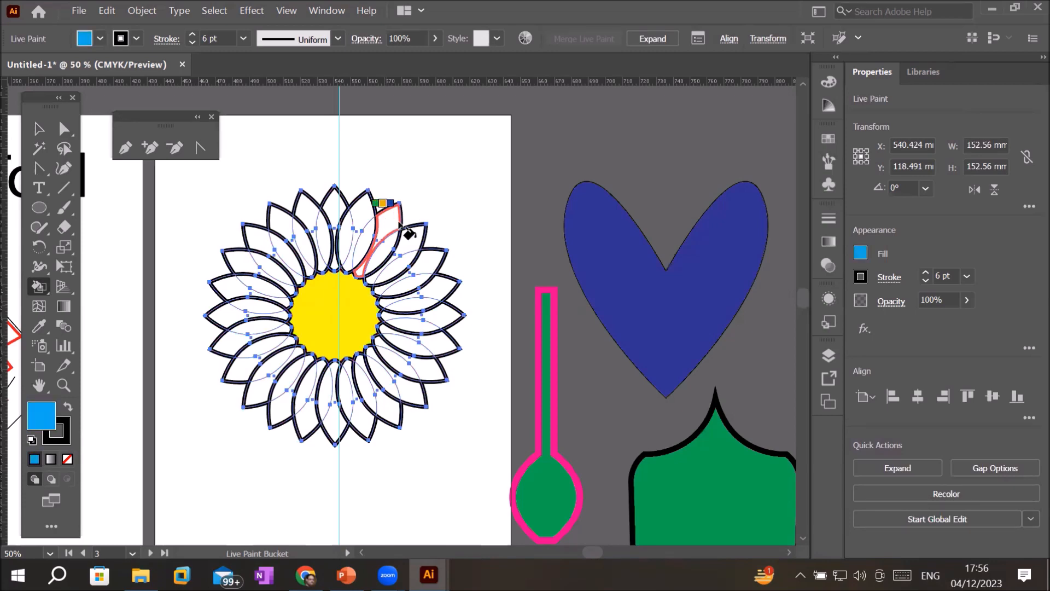
pyautogui.click(391, 221)
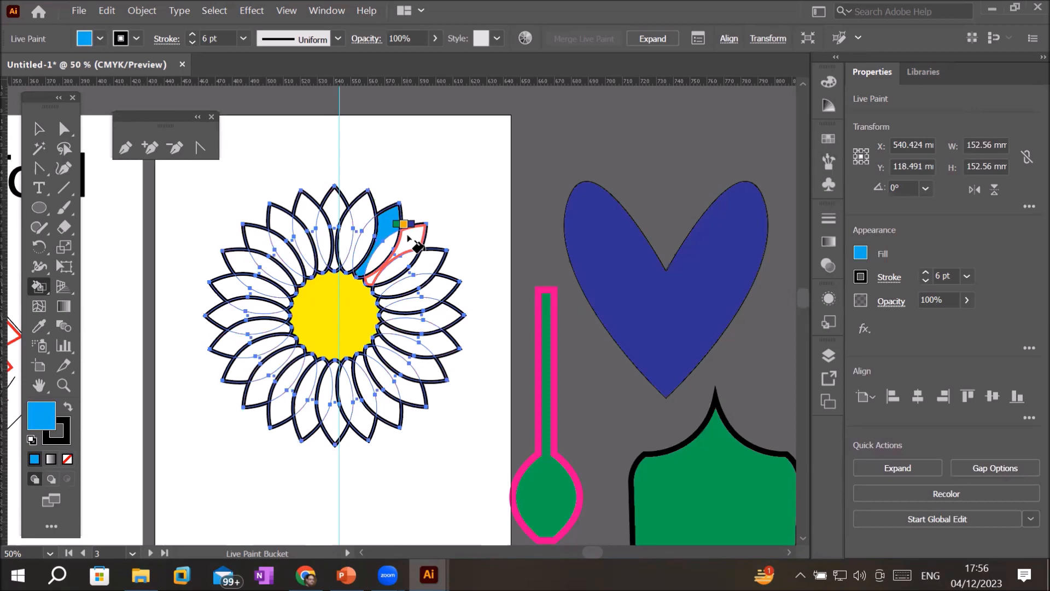
pyautogui.press('Right')
pyautogui.click(441, 268)
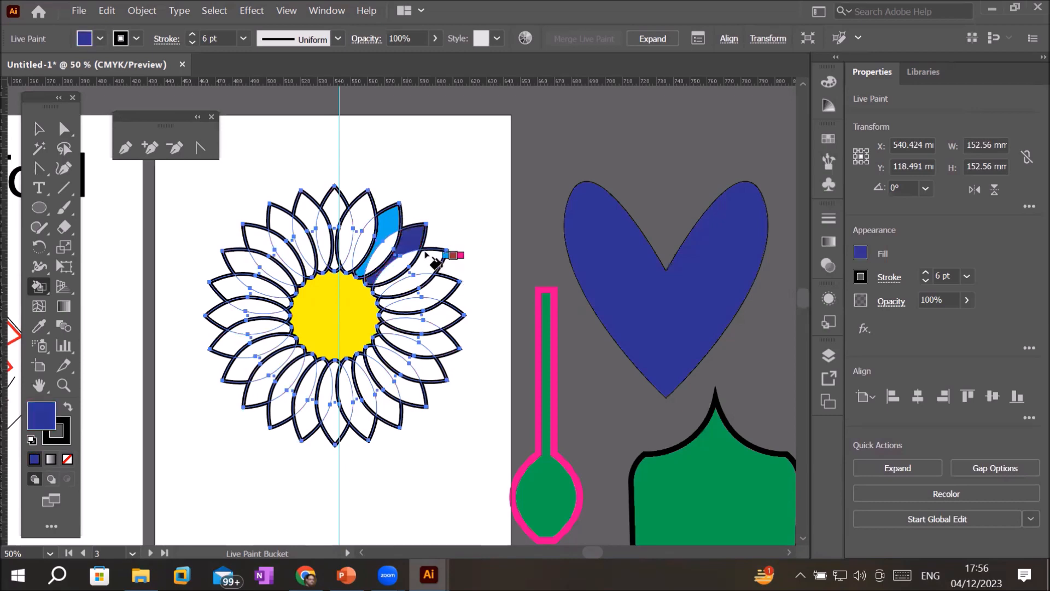
pyautogui.press('Right')
pyautogui.click(441, 273)
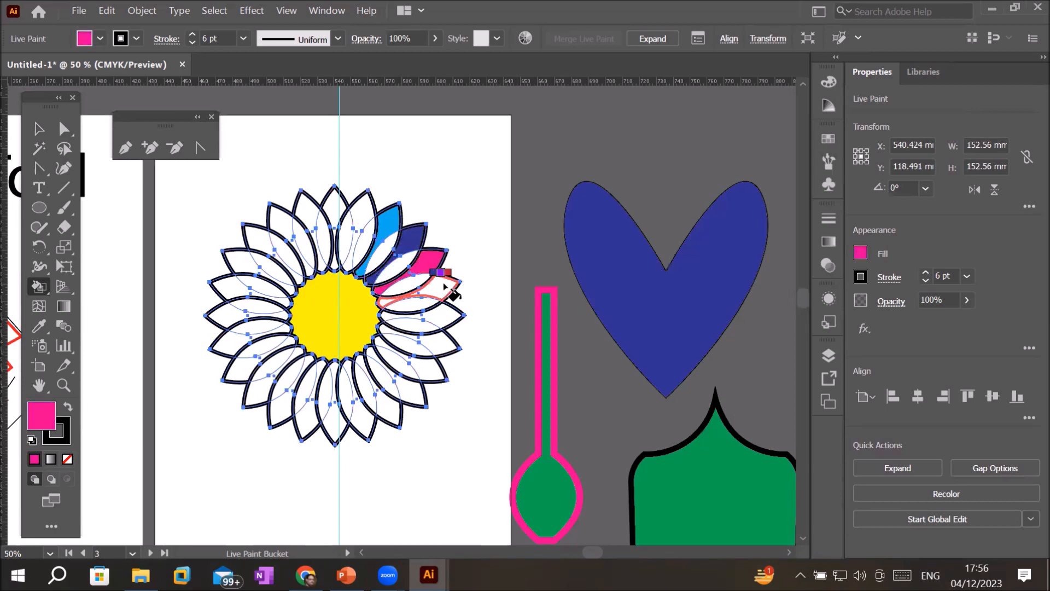
# Step: Live Paint the three petals clockwise after the pink one dark red, orange-red and orange
pyautogui.press('Right')
pyautogui.click(444, 286)
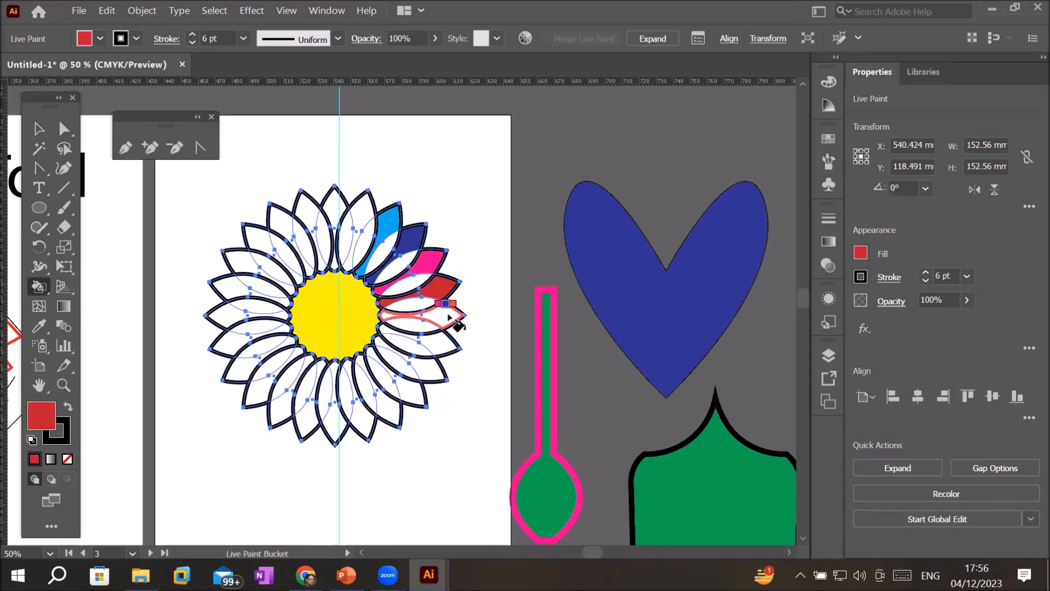
pyautogui.press('Right')
pyautogui.click(448, 315)
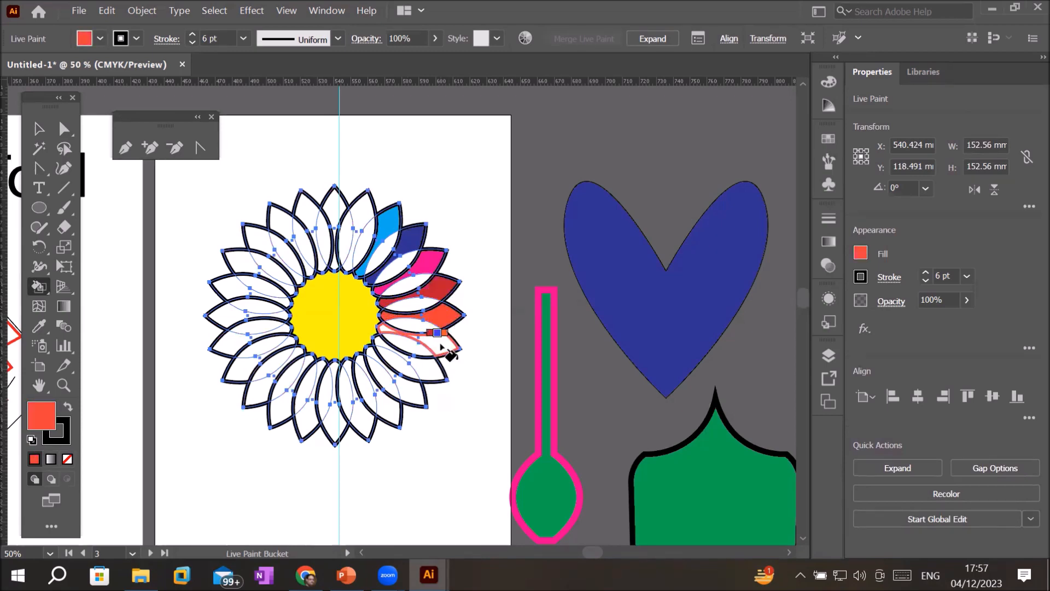
pyautogui.press('Right')
pyautogui.click(441, 345)
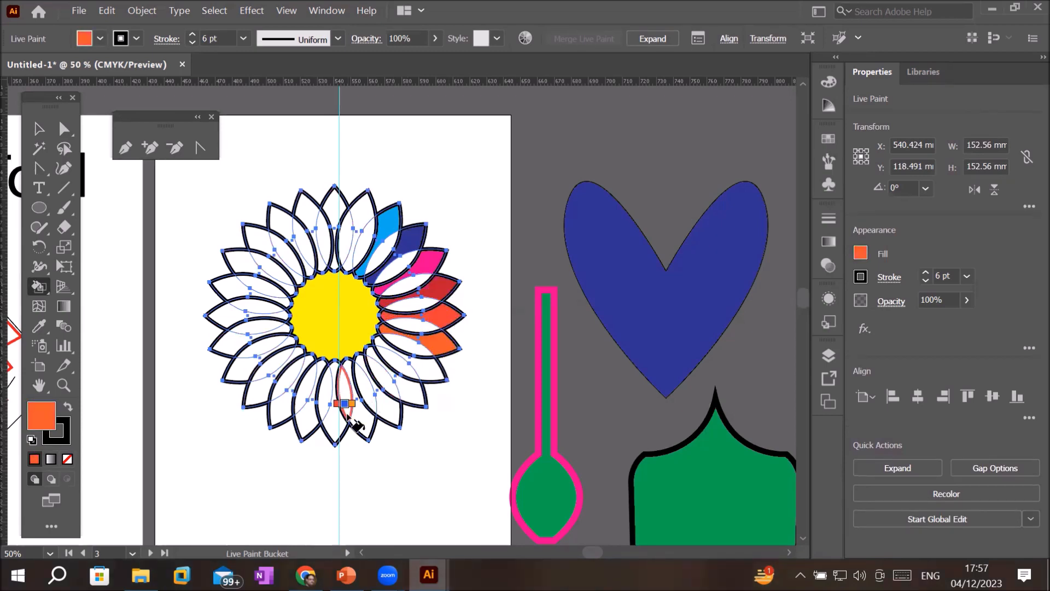
pyautogui.click(41, 172)
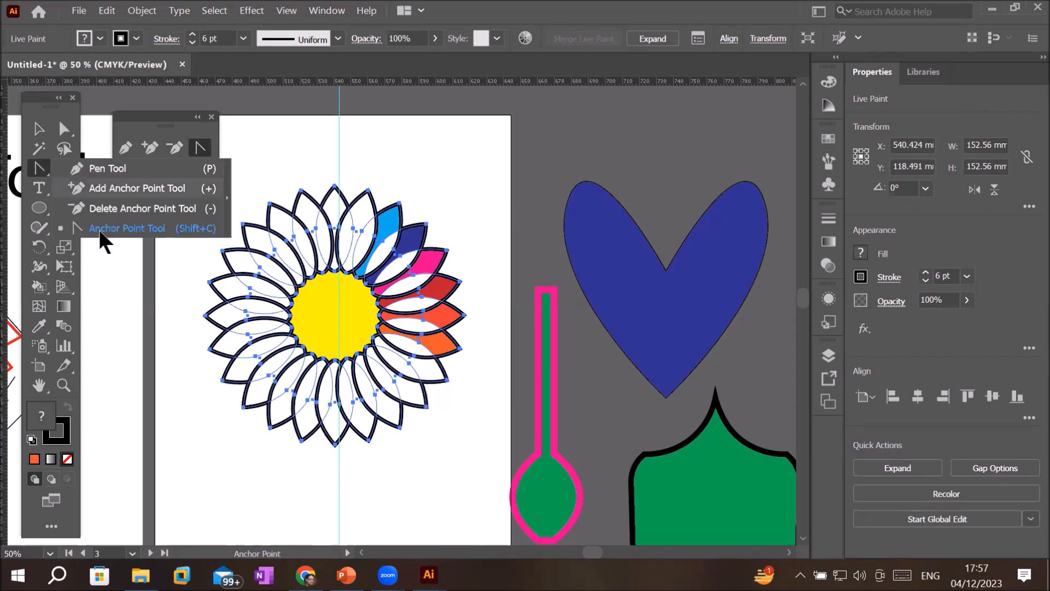
pyautogui.click(42, 167)
pyautogui.moveTo(41, 167); pyautogui.dragTo(123, 170)
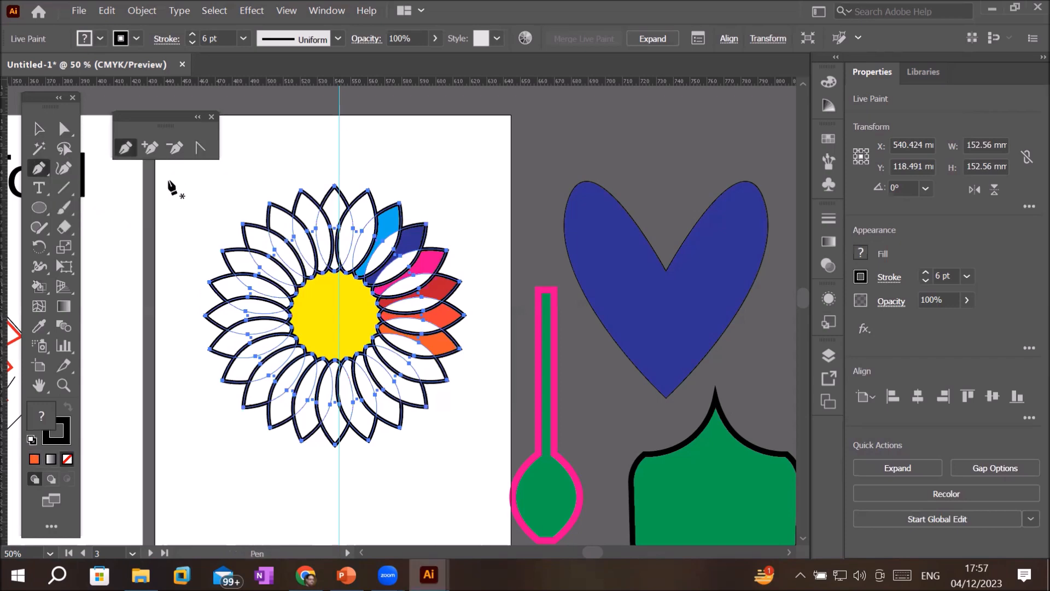
# Step: Move the painted flower off the artboard onto the blue heart
pyautogui.click(39, 129)
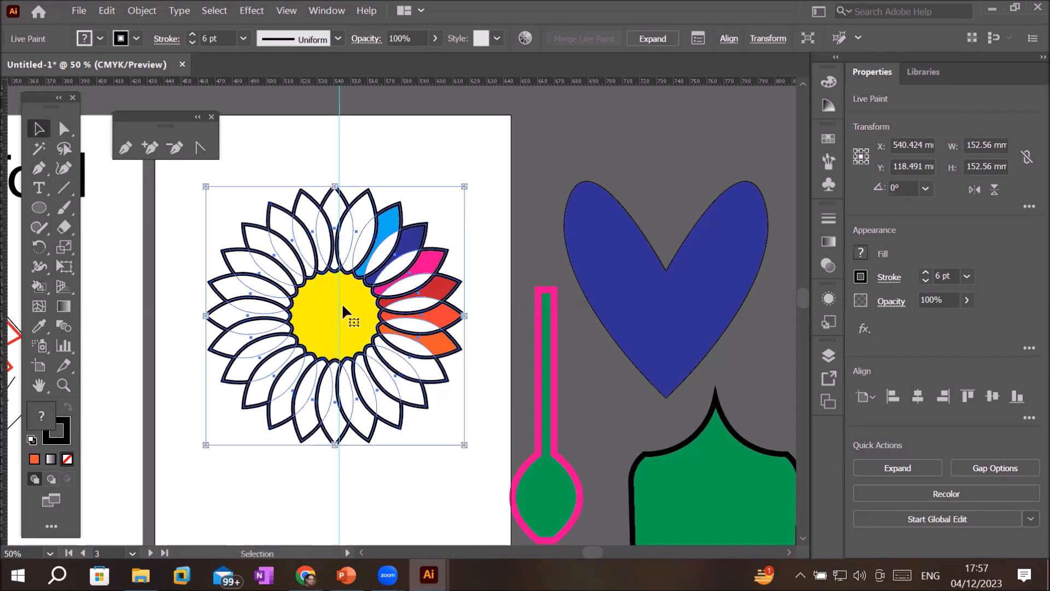
pyautogui.moveTo(392, 278)
pyautogui.mouseDown()
pyautogui.moveTo(783, 151)
pyautogui.moveTo(890, 201)
pyautogui.moveTo(763, 175)
pyautogui.moveTo(724, 205)
pyautogui.mouseUp()
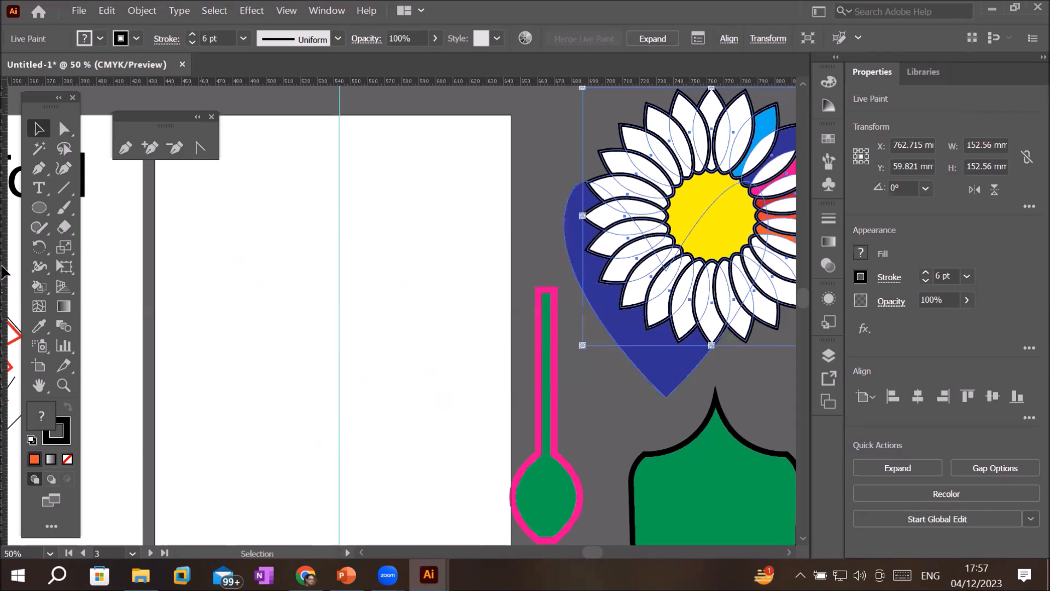
# Step: Draw a near-vertical line about 157 mm long along the guide and bend it at three points alternately right and left with the Curvature tool
pyautogui.click(64, 188)
pyautogui.moveTo(337, 155); pyautogui.dragTo(339, 421)
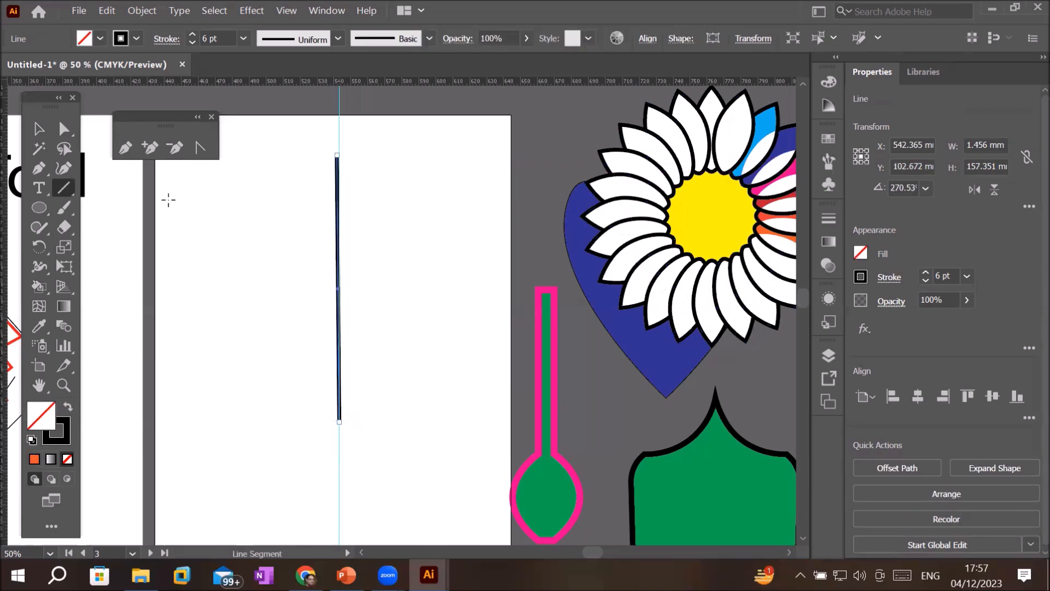
pyautogui.click(62, 168)
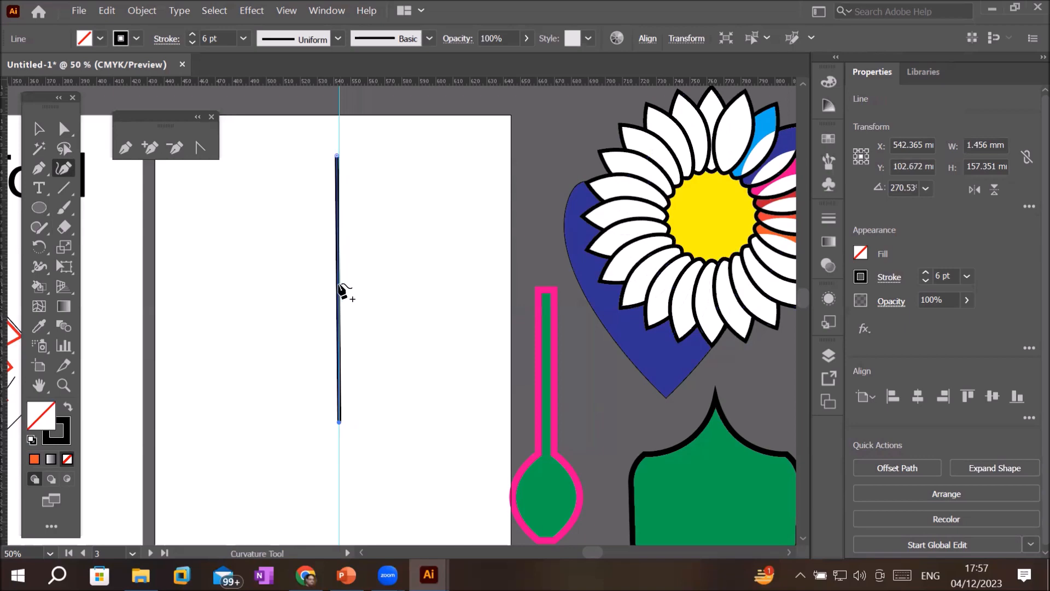
pyautogui.moveTo(339, 273); pyautogui.dragTo(414, 271)
pyautogui.moveTo(396, 222); pyautogui.dragTo(288, 250)
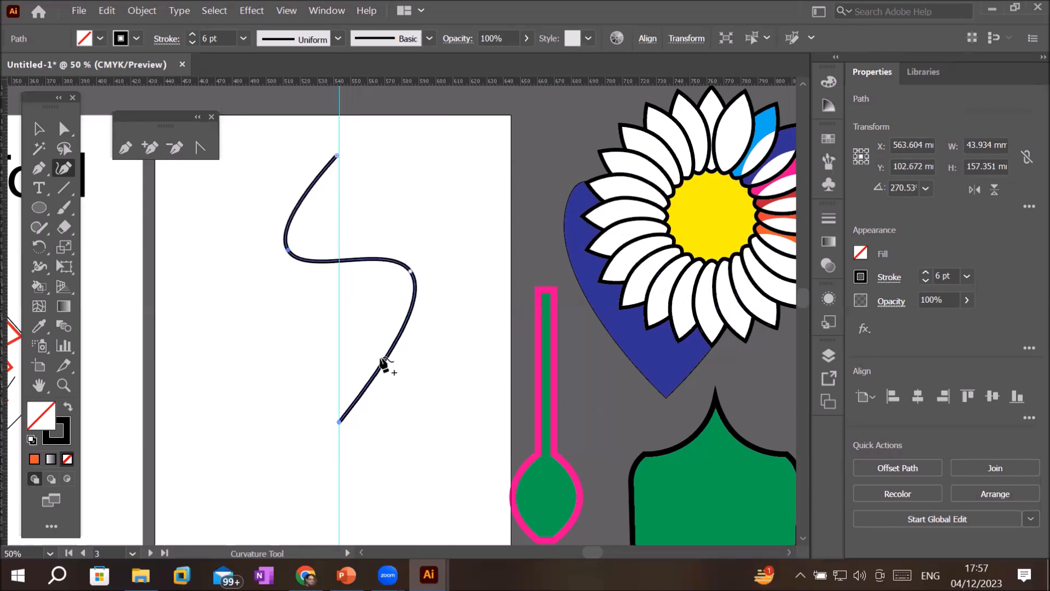
pyautogui.click(349, 342)
pyautogui.moveTo(311, 332); pyautogui.dragTo(290, 340)
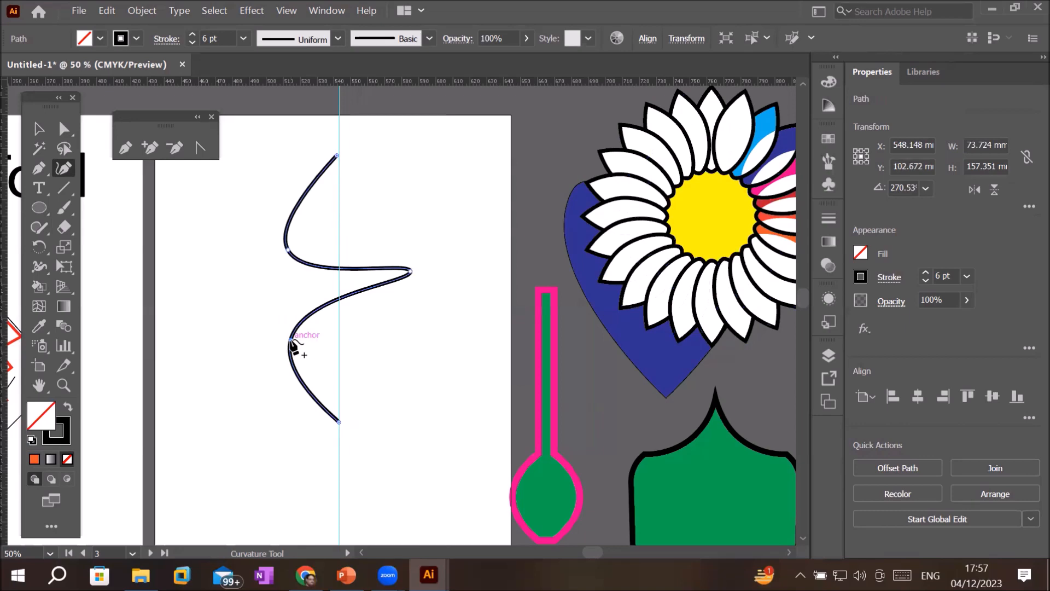
# Step: Delete the bent practice line from the artboard
pyautogui.press('Delete')
pyautogui.press('Delete')
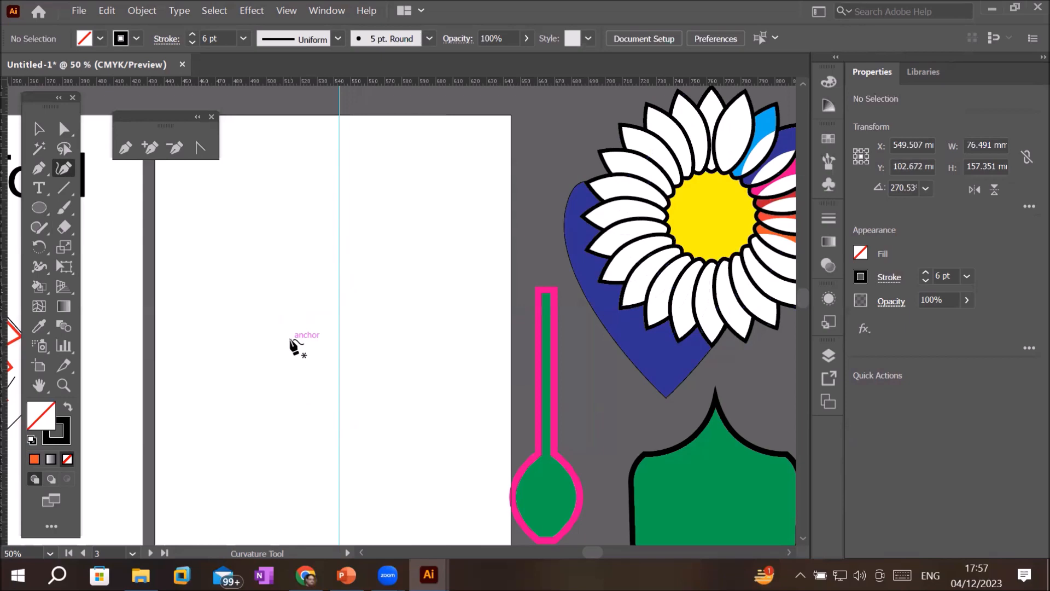
# Step: Close the floating pen tools and draw a rectangle about 209 × 37 mm across the artboard's top edge
pyautogui.click(42, 207)
pyautogui.click(122, 205)
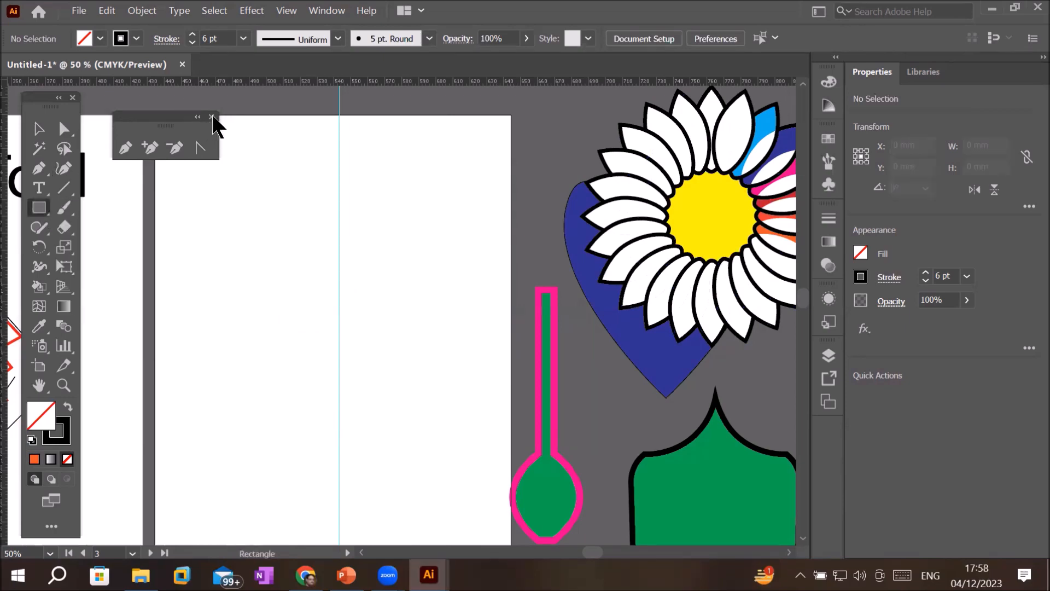
pyautogui.click(211, 116)
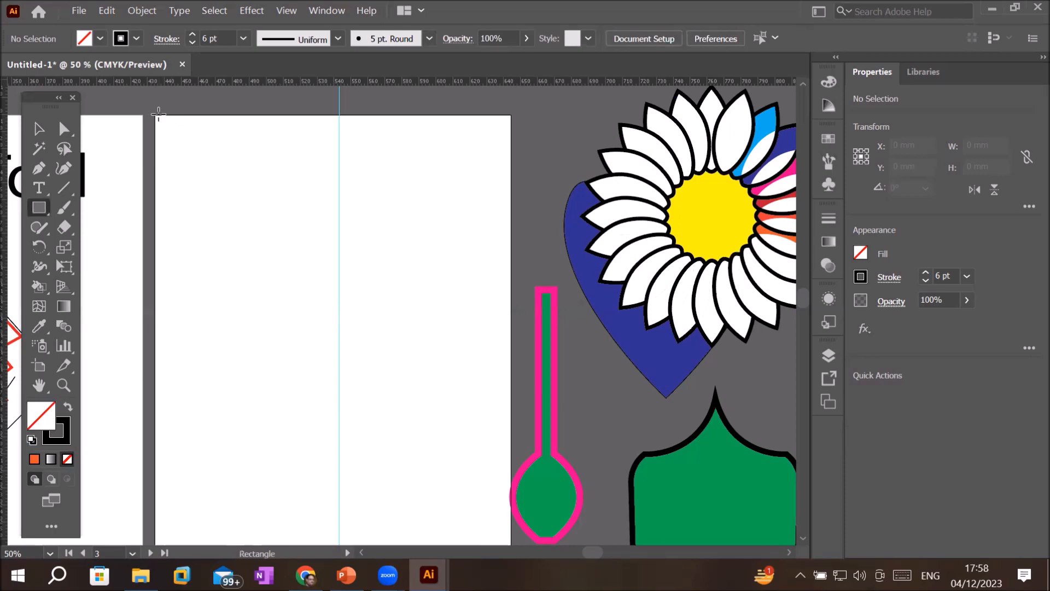
pyautogui.moveTo(157, 112); pyautogui.dragTo(224, 159)
pyautogui.moveTo(489, 192)
pyautogui.mouseDown()
pyautogui.moveTo(511, 196)
pyautogui.moveTo(513, 176)
pyautogui.mouseUp()
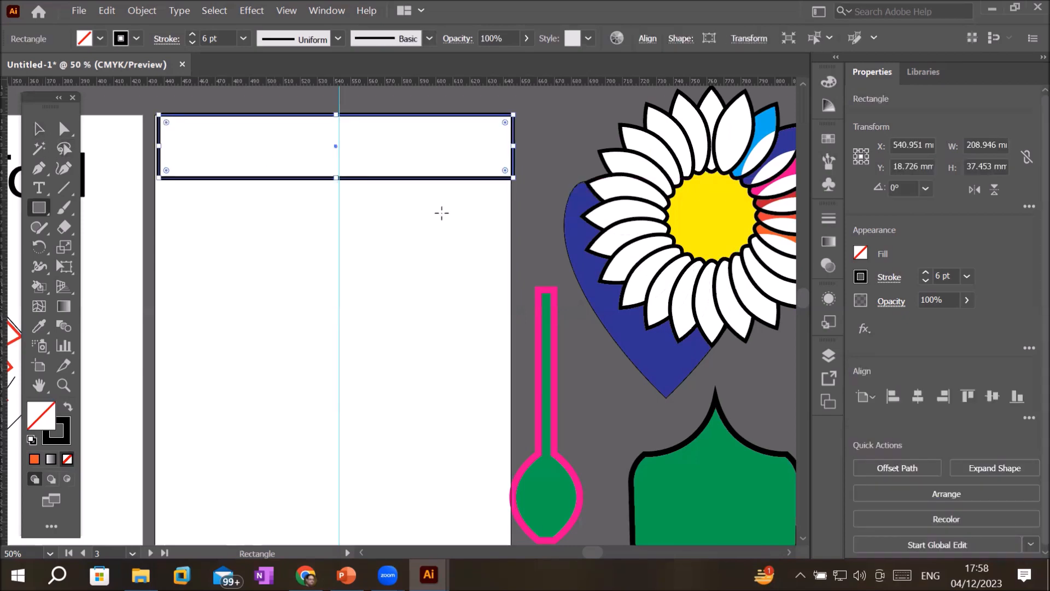
# Step: Nudge the rectangle slightly left by two increments and give it the default white fill and 1 pt black stroke
pyautogui.press('Left')
pyautogui.press('Left')
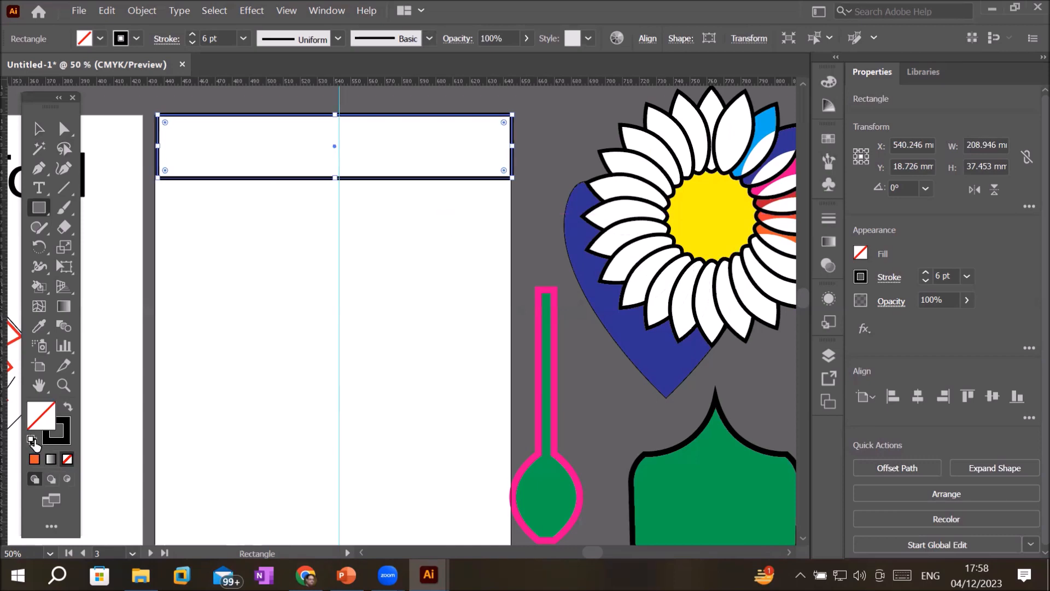
pyautogui.press('d')
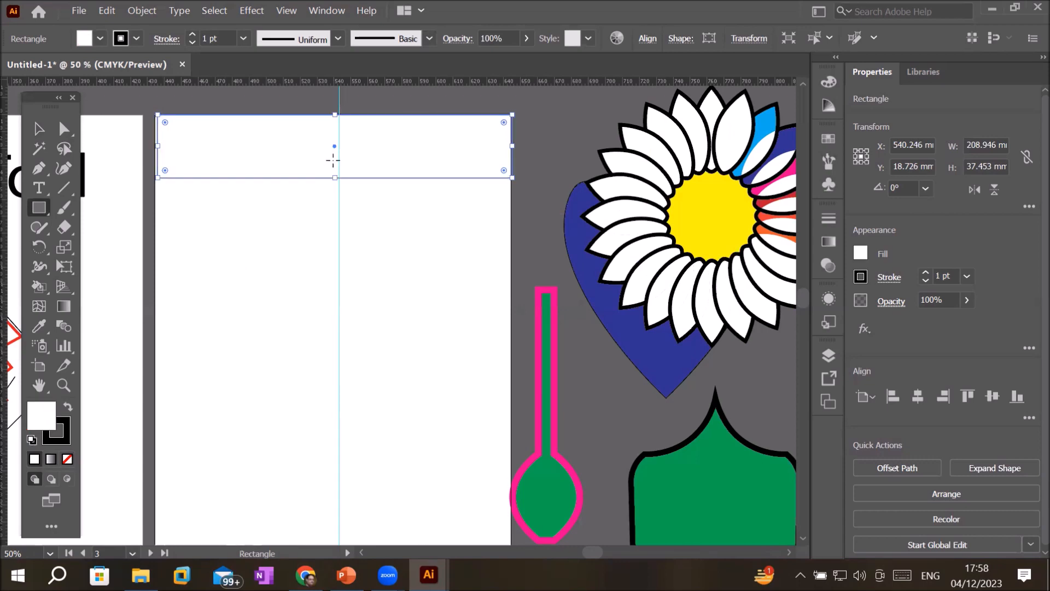
# Step: Pull the middle of the rectangle's bottom edge down into an arc with the Curvature tool, making the shape about 95 mm high
pyautogui.scroll(2, 332, 161)
pyautogui.scroll(-2, 333, 160)
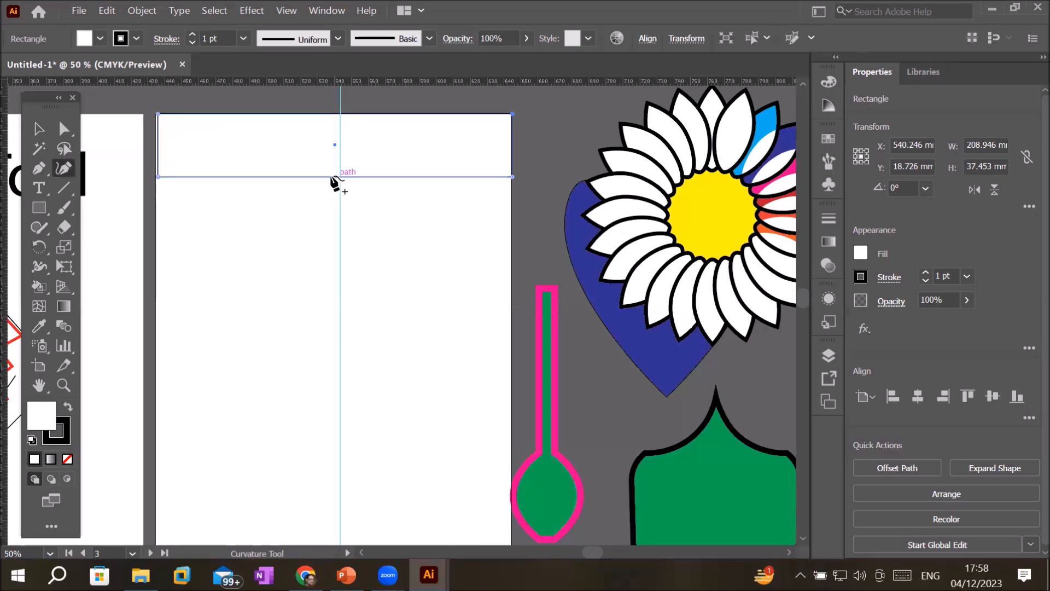
pyautogui.click(337, 177)
pyautogui.moveTo(349, 275); pyautogui.dragTo(335, 276)
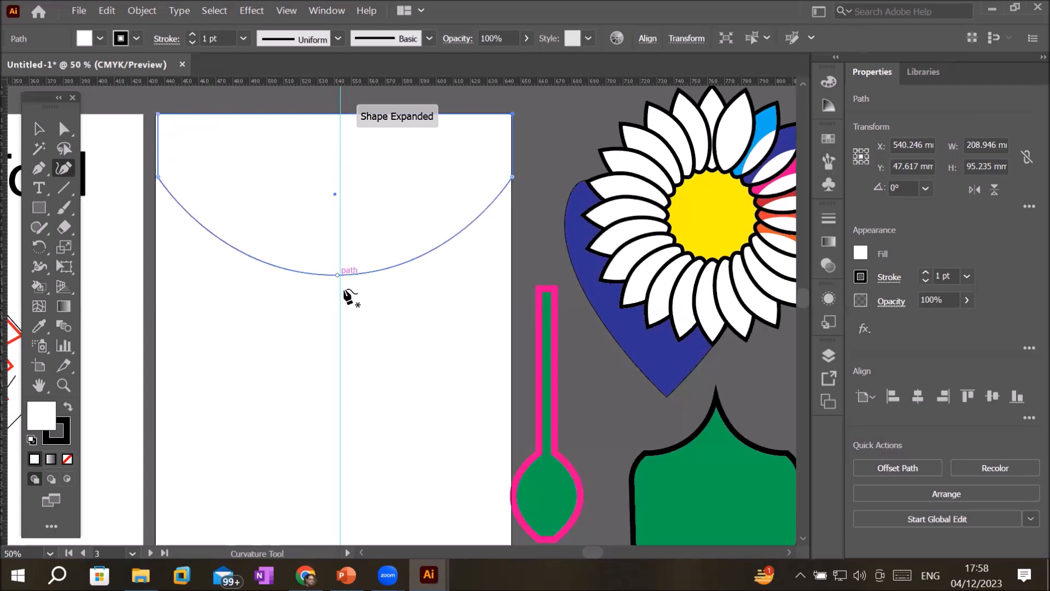
# Step: Fill the curved shape black and stretch its left side to the artboard's left edge, making it about 210.6 mm wide
pyautogui.click(100, 38)
pyautogui.click(44, 66)
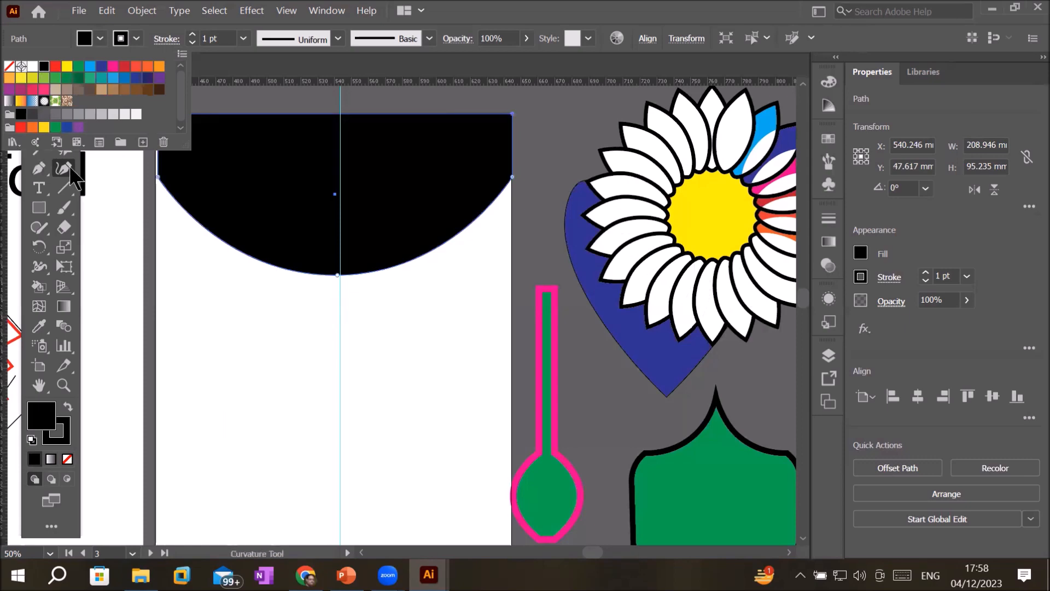
pyautogui.click(39, 129)
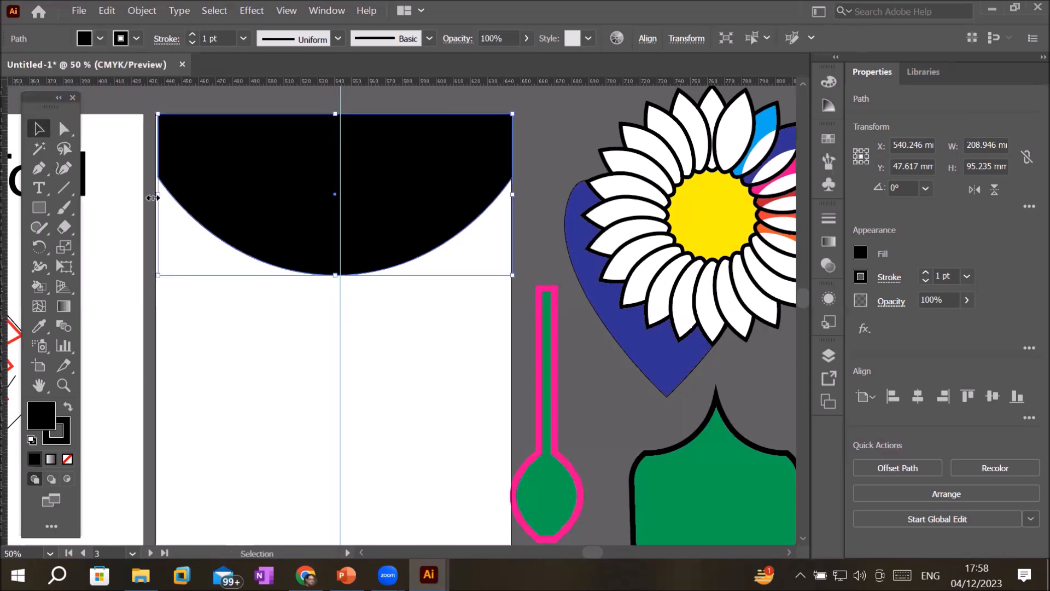
pyautogui.moveTo(156, 195); pyautogui.dragTo(155, 195)
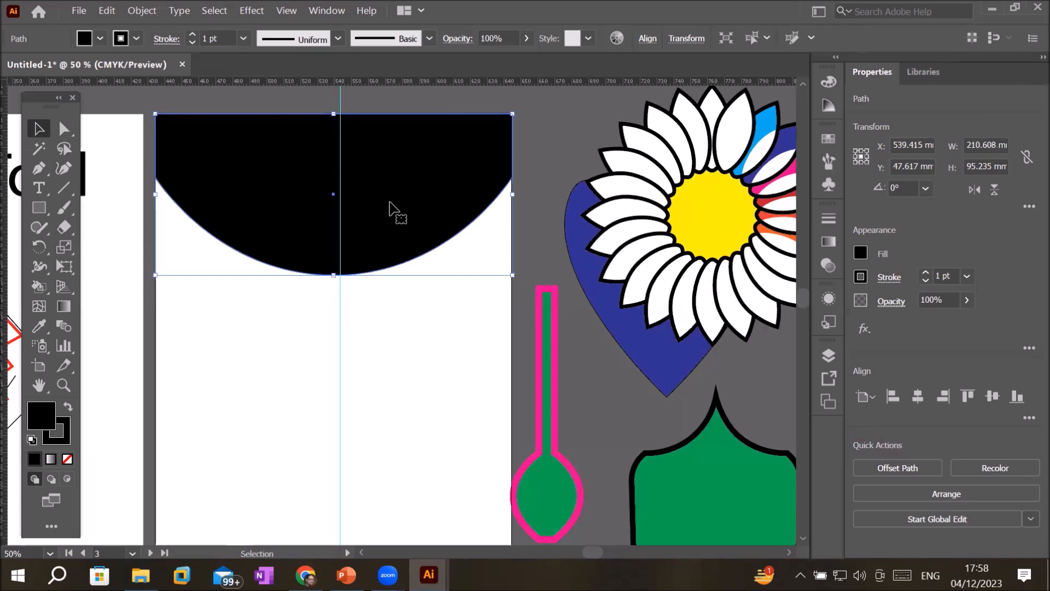
# Step: Duplicate the black curved shape about 11 mm lower and fill the copy with red
pyautogui.moveTo(389, 203); pyautogui.dragTo(391, 221)
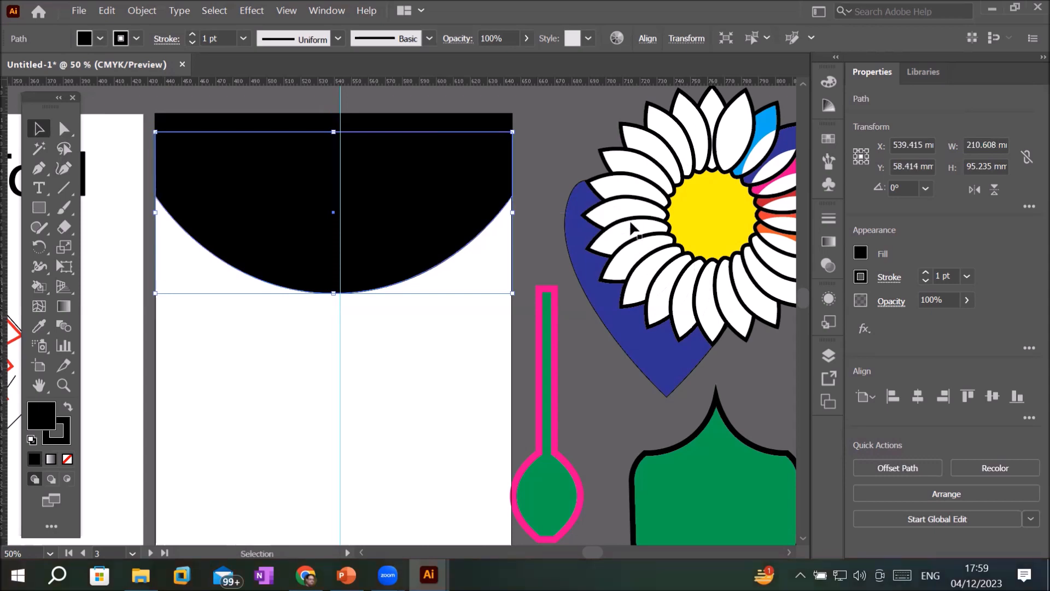
pyautogui.click(859, 256)
pyautogui.click(729, 313)
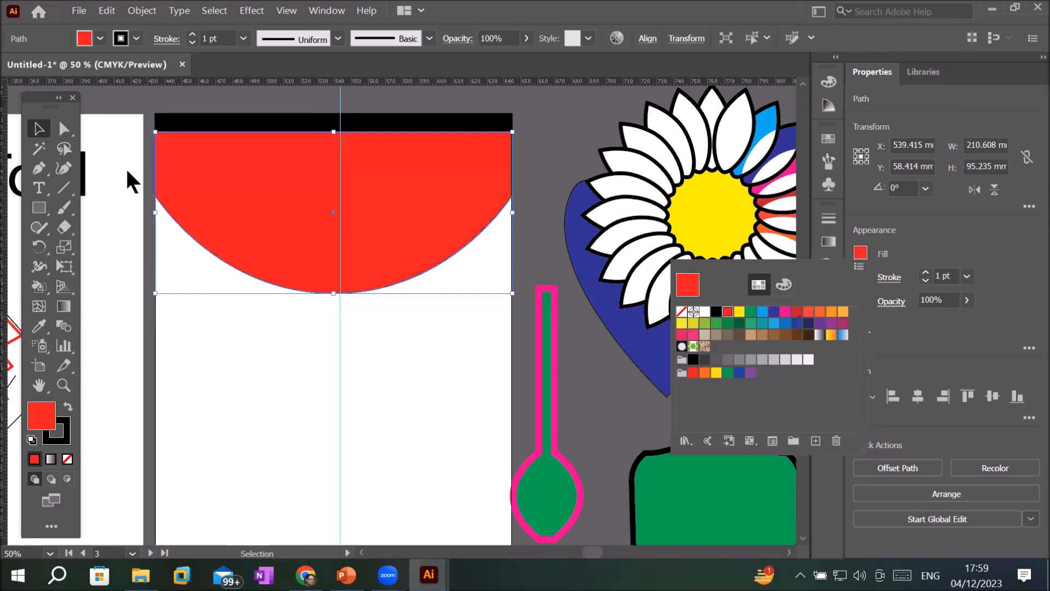
pyautogui.click(405, 209)
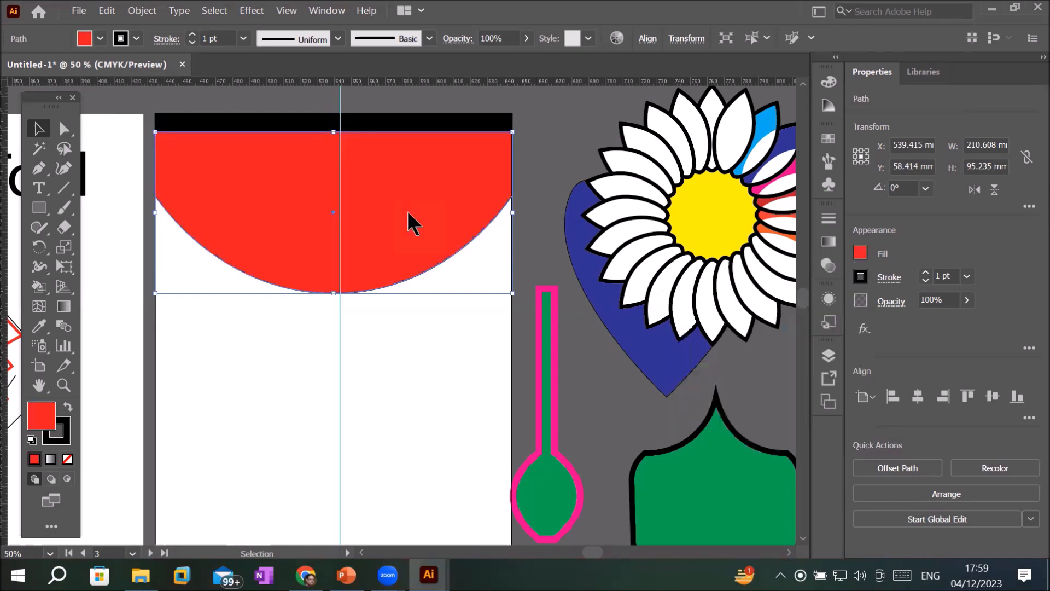
# Step: Send the red copy to the back, behind the black shape
pyautogui.rightClick(407, 210)
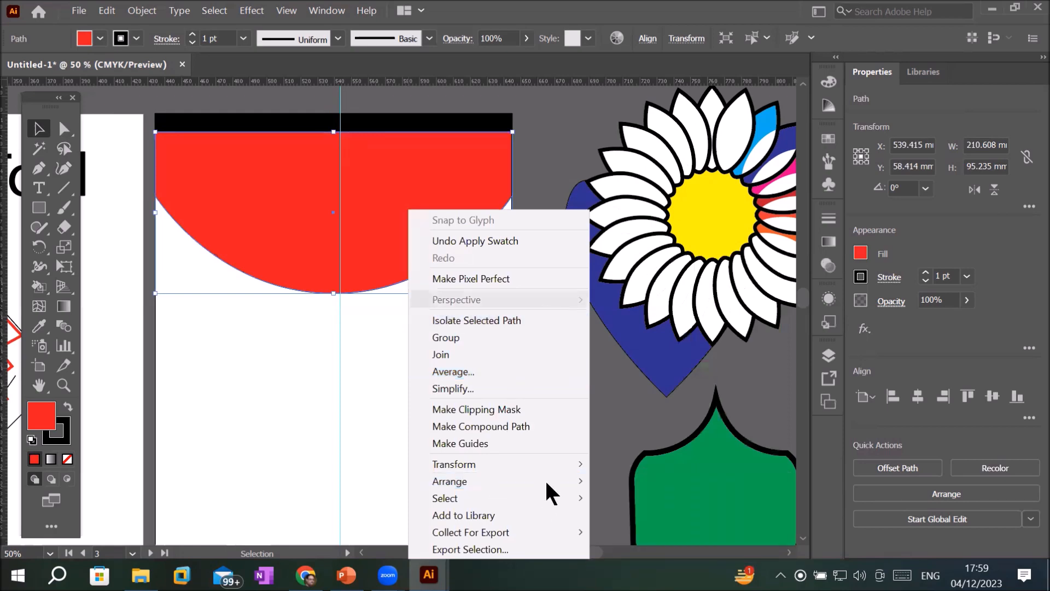
pyautogui.moveTo(544, 479)
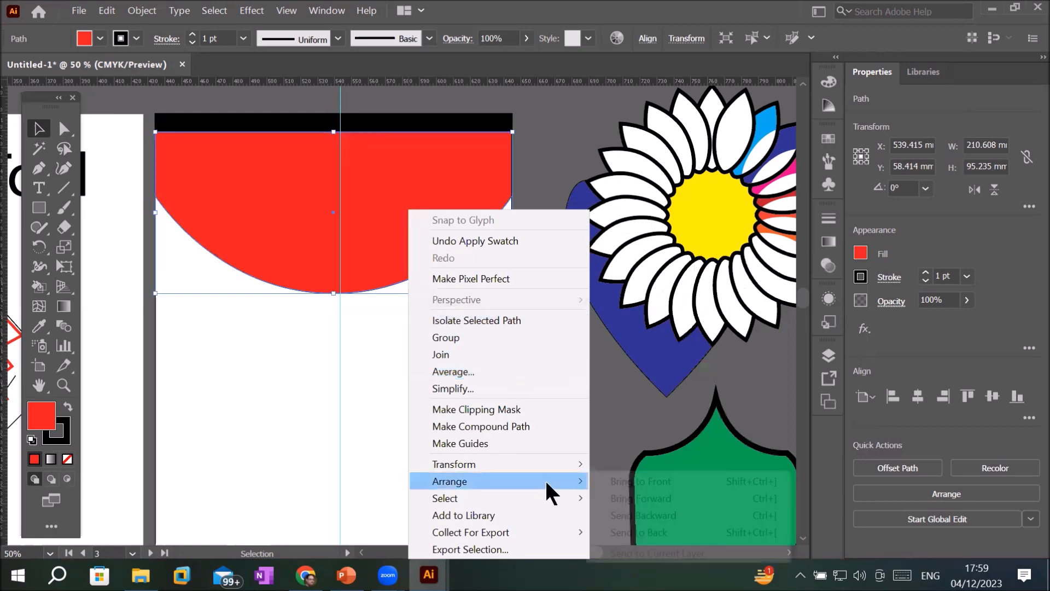
pyautogui.click(677, 527)
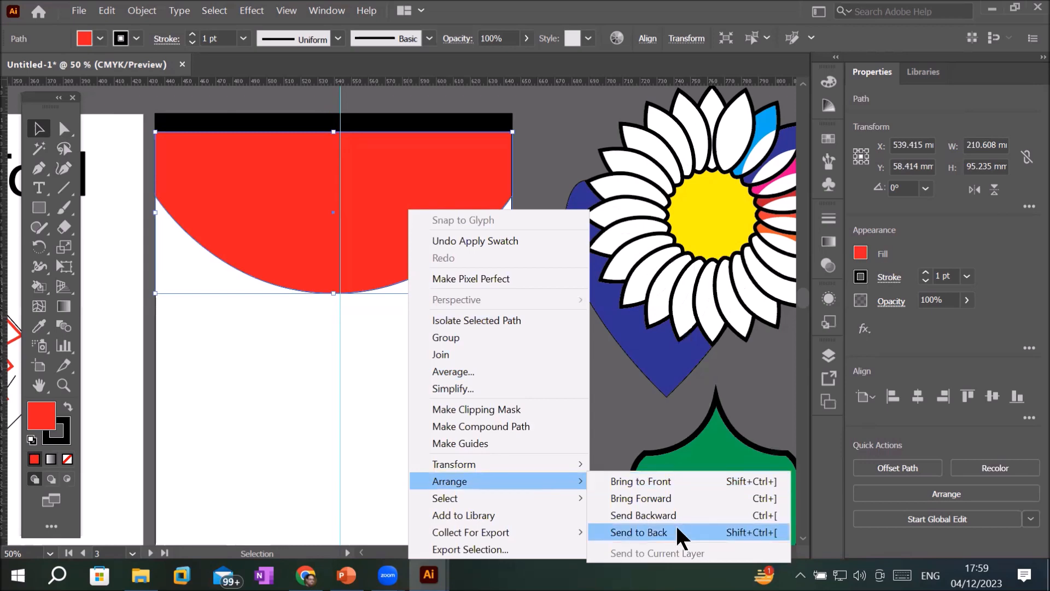
pyautogui.click(425, 418)
# Step: Nudge the red shape upward to Y 51.711 mm so only a thin red rim shows below the black one
pyautogui.scroll(-1, 426, 421)
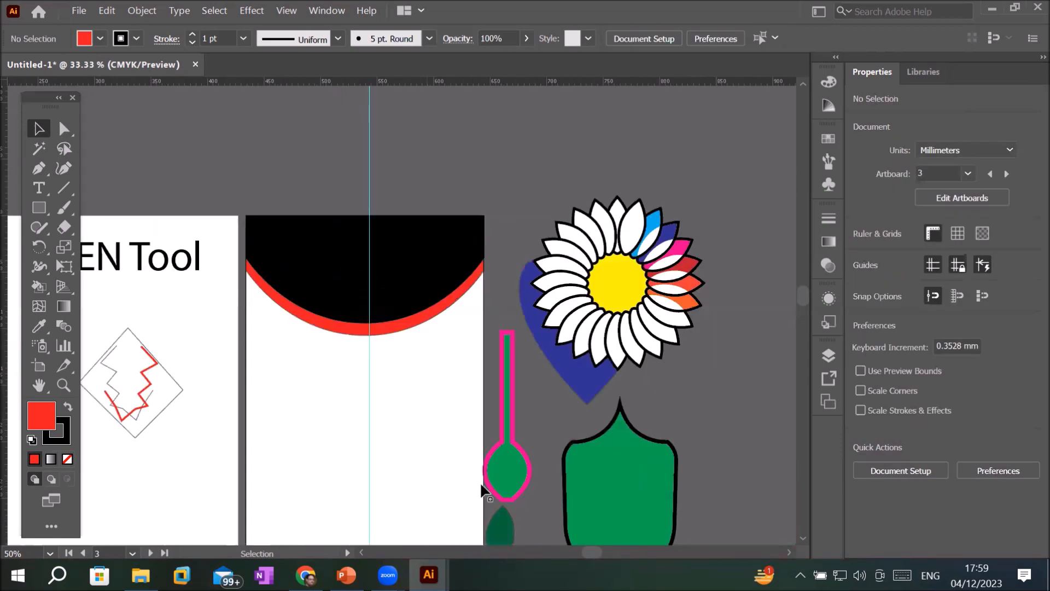
pyautogui.scroll(1, 532, 531)
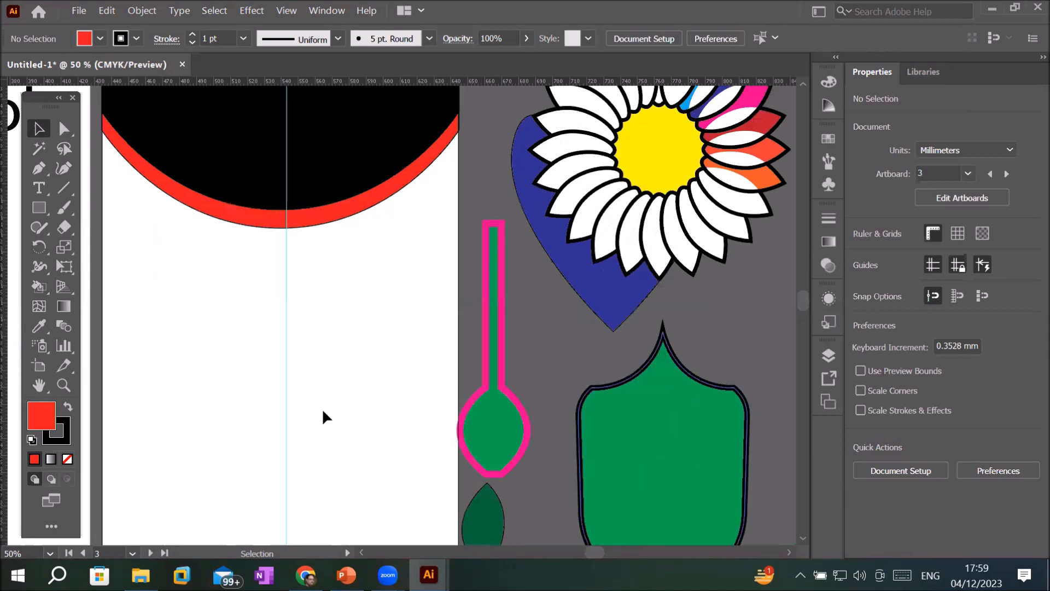
pyautogui.scroll(-1, 323, 417)
pyautogui.click(290, 284)
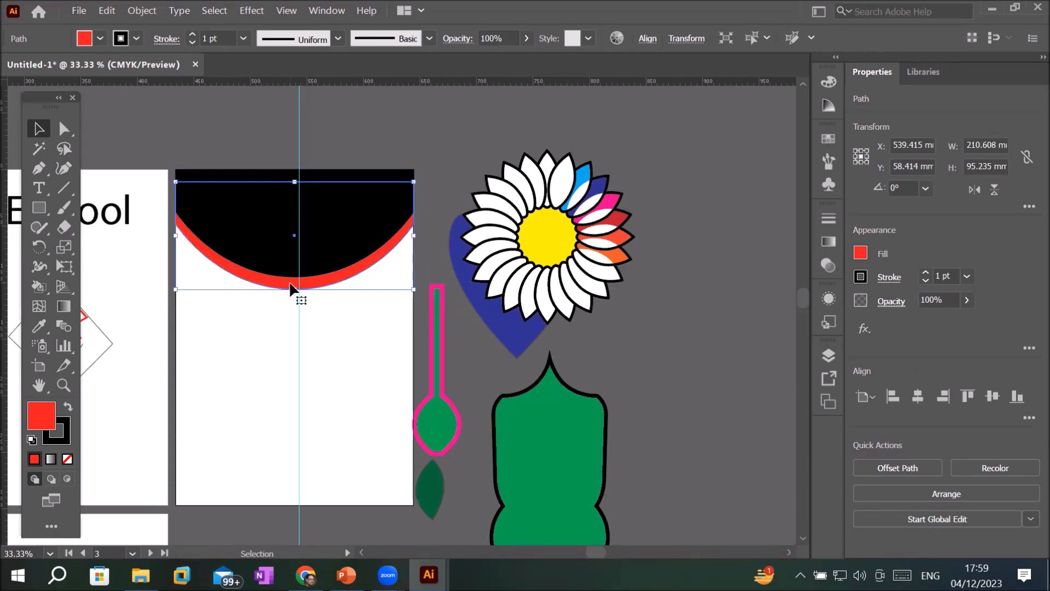
pyautogui.press('Up')
pyautogui.press('Up')
pyautogui.press('Up')
pyautogui.press('Up')
pyautogui.press('Up')
pyautogui.press('Up')
pyautogui.press('Up')
pyautogui.press('Up')
pyautogui.press('Up')
pyautogui.press('Up')
pyautogui.press('Up')
pyautogui.press('Up')
pyautogui.press('Up')
pyautogui.press('Up')
pyautogui.press('Up')
pyautogui.press('Up')
pyautogui.press('Up')
pyautogui.press('Up')
pyautogui.press('Up')
pyautogui.press('Up')
pyautogui.press('Up')
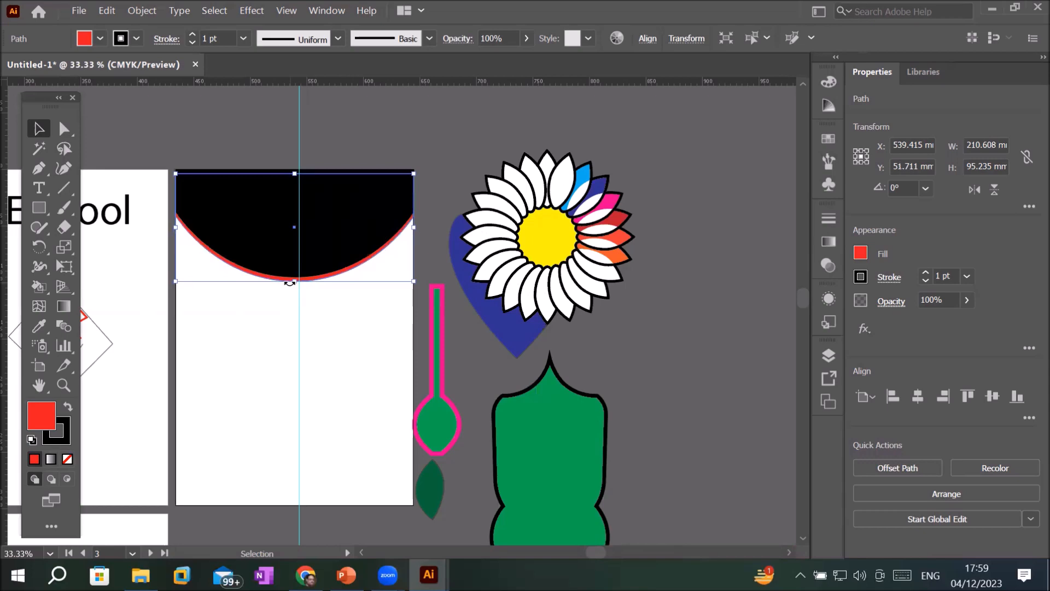
# Step: Place a vertically flipped copy of both curved shapes along the artboard's bottom edge, nudged left to X 540.624 mm
pyautogui.moveTo(185, 124); pyautogui.dragTo(392, 300)
pyautogui.moveTo(359, 240); pyautogui.dragTo(360, 459)
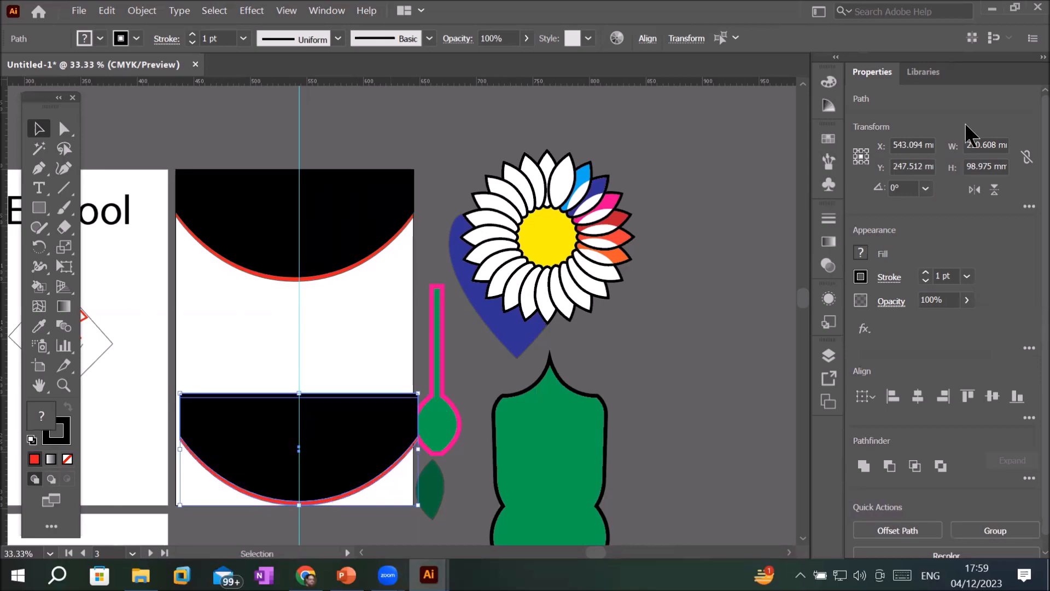
pyautogui.click(993, 189)
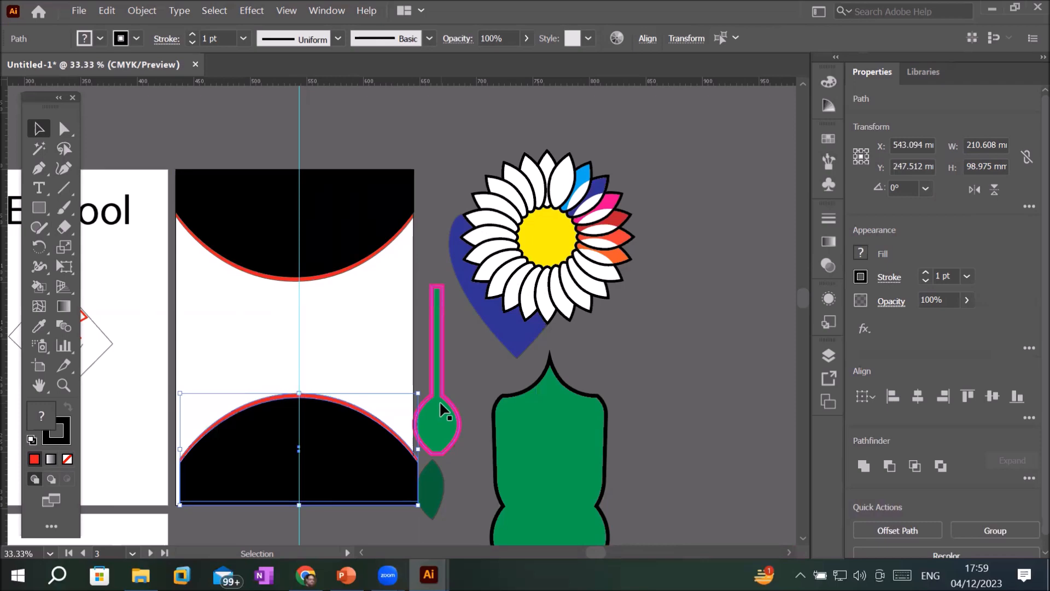
pyautogui.press('Left')
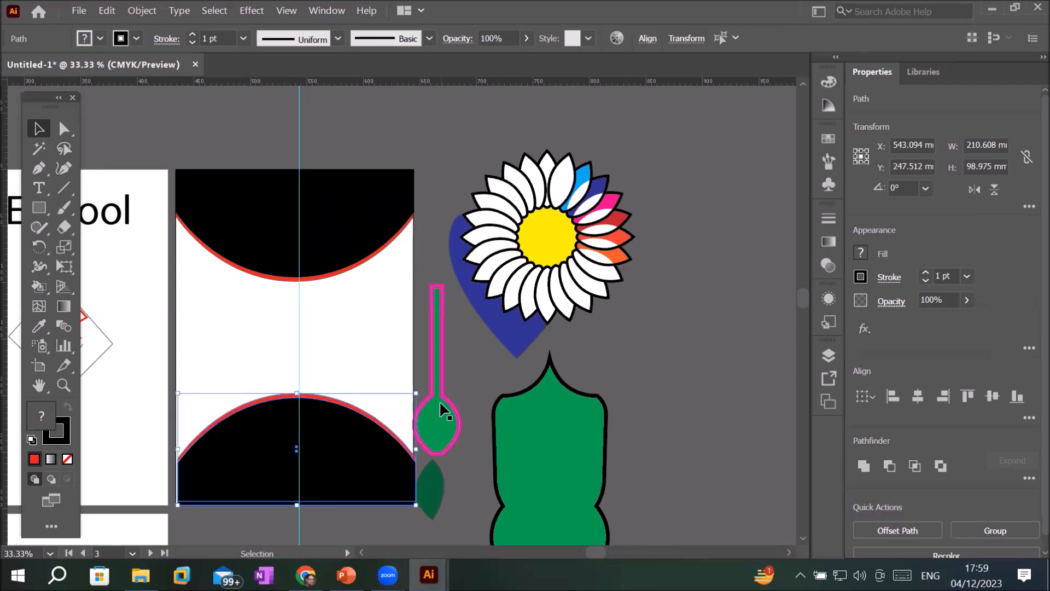
pyautogui.press('Left')
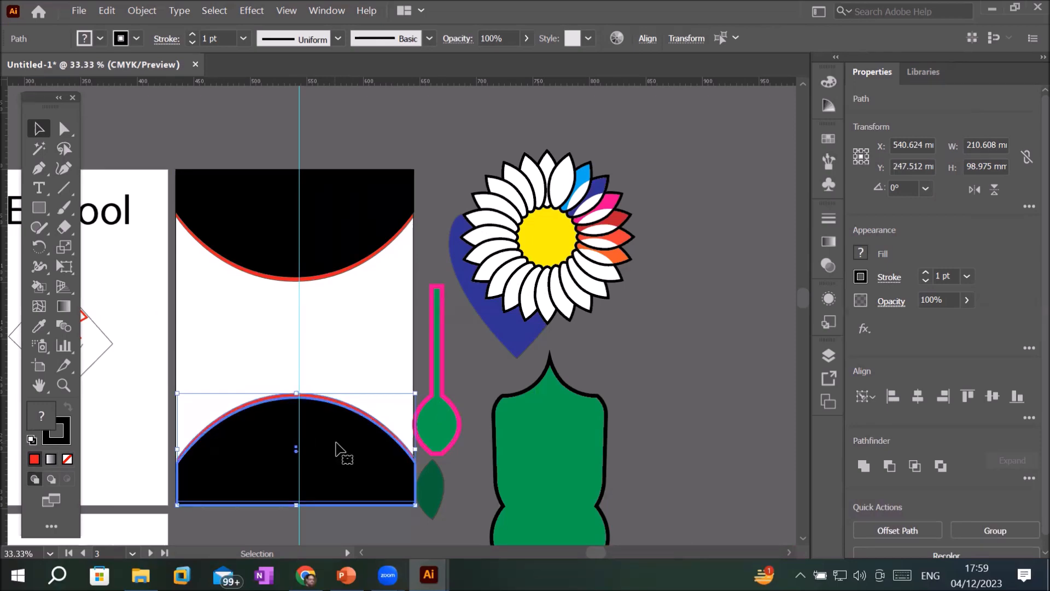
# Step: Duplicate the lower black arch about 1 mm higher, leaving a thinner strip of the red rim exposed
pyautogui.scroll(3, 336, 443)
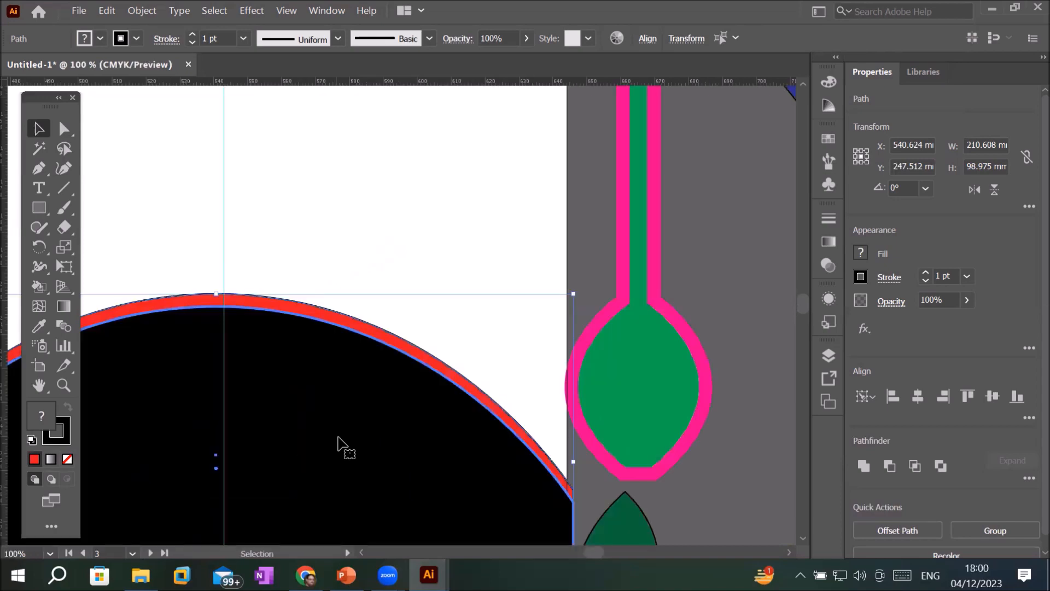
pyautogui.click(384, 323)
pyautogui.click(344, 435)
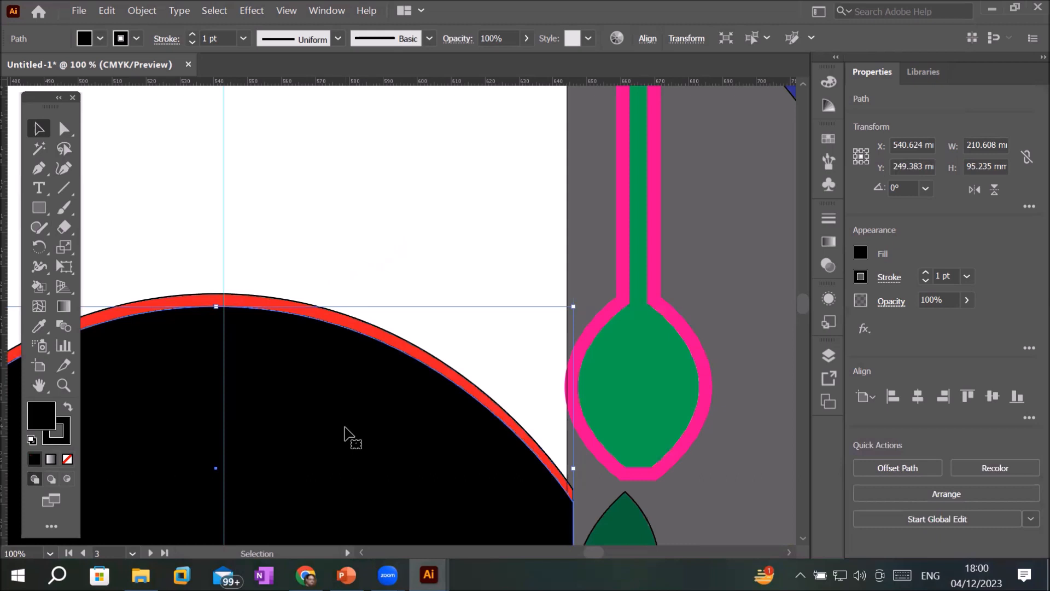
pyautogui.moveTo(345, 427); pyautogui.dragTo(344, 423)
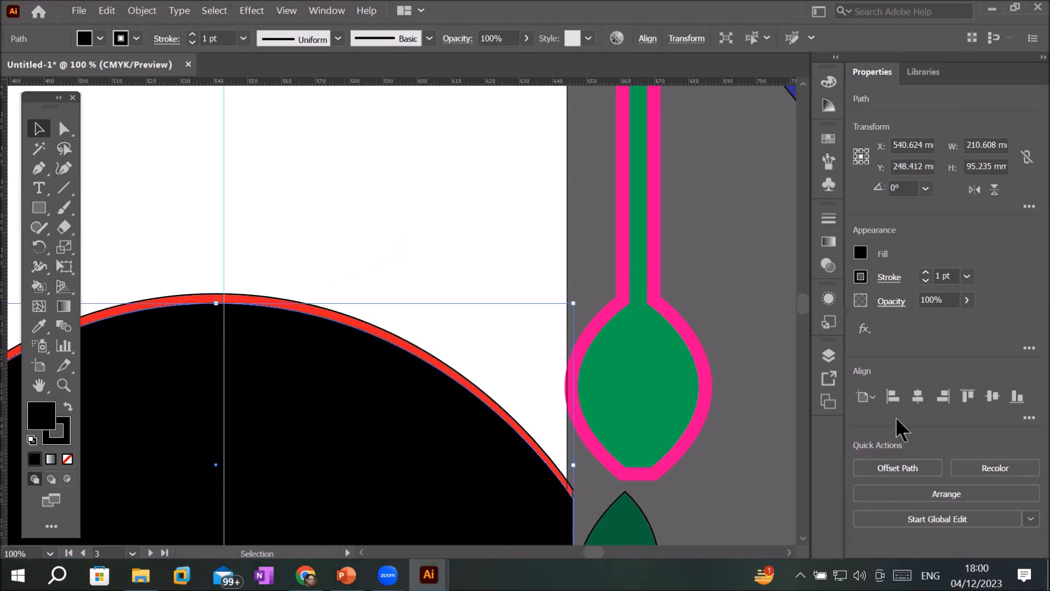
# Step: Expand Layer 1 and toggle the visibility of the red and second black paths to identify each lower arch
pyautogui.click(828, 357)
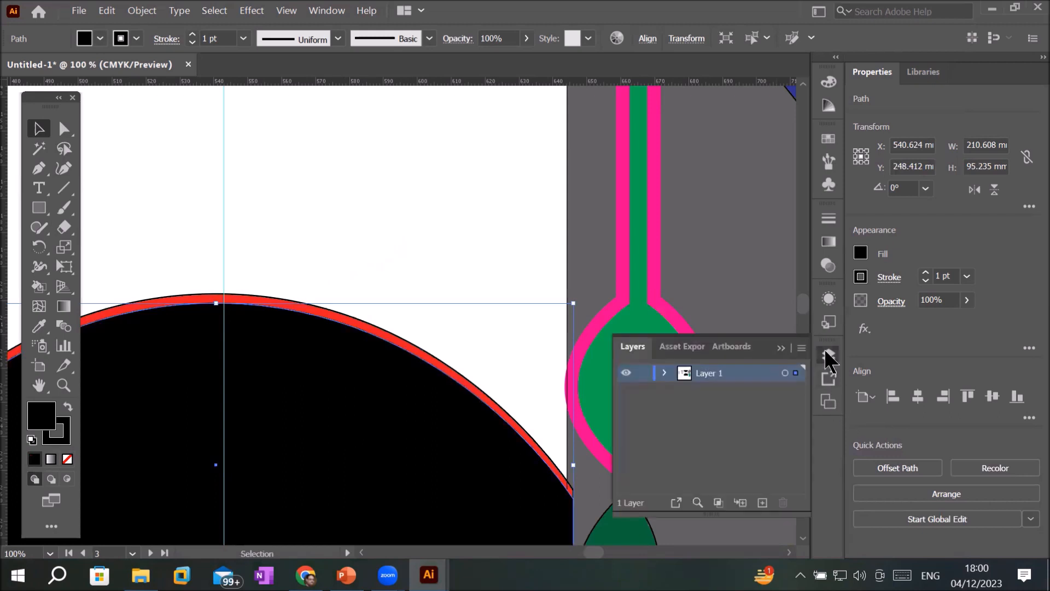
pyautogui.click(665, 373)
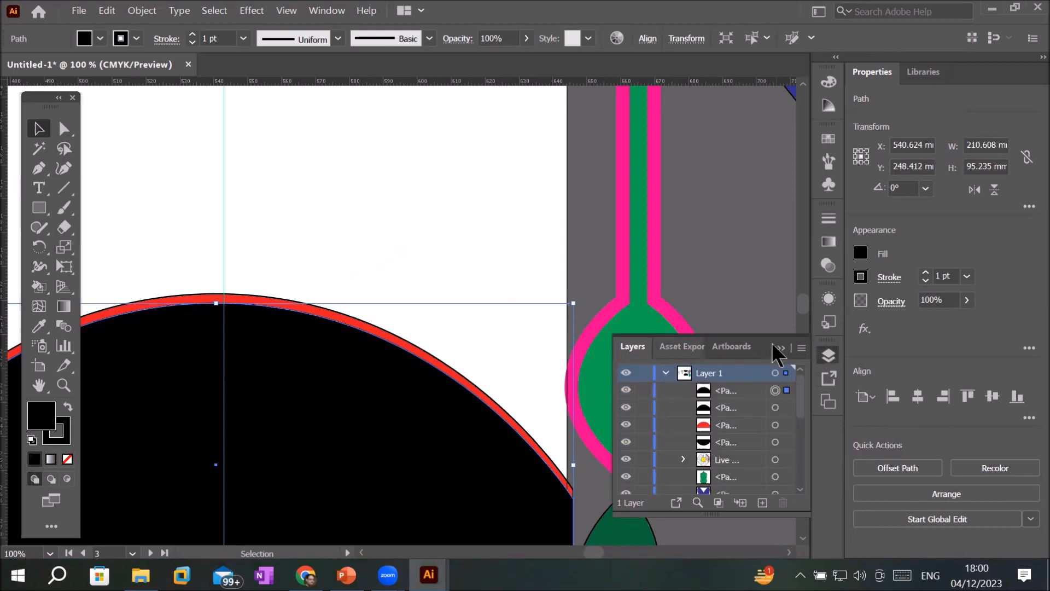
pyautogui.click(785, 409)
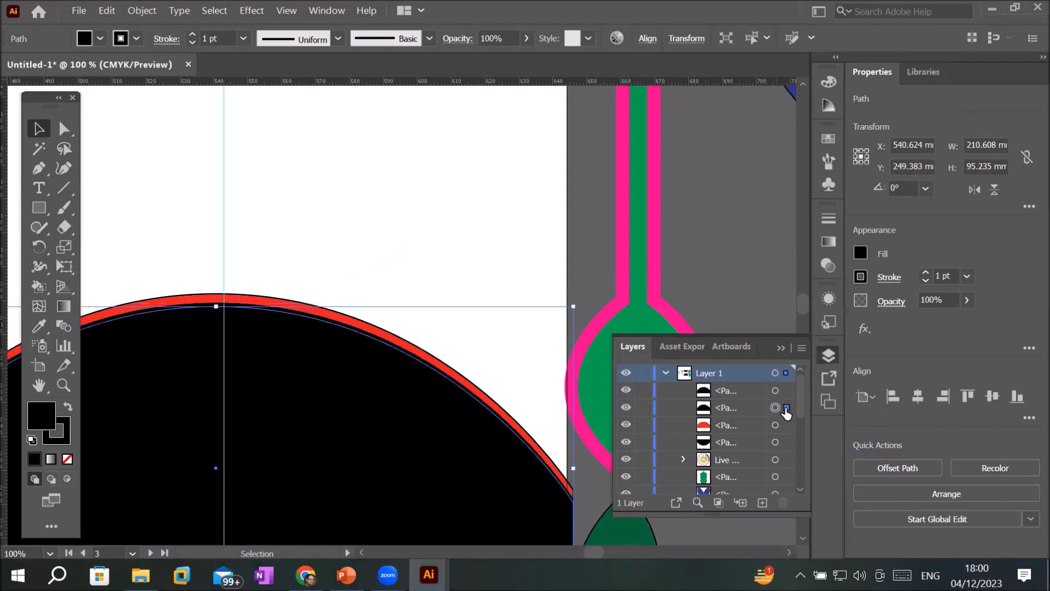
pyautogui.click(725, 429)
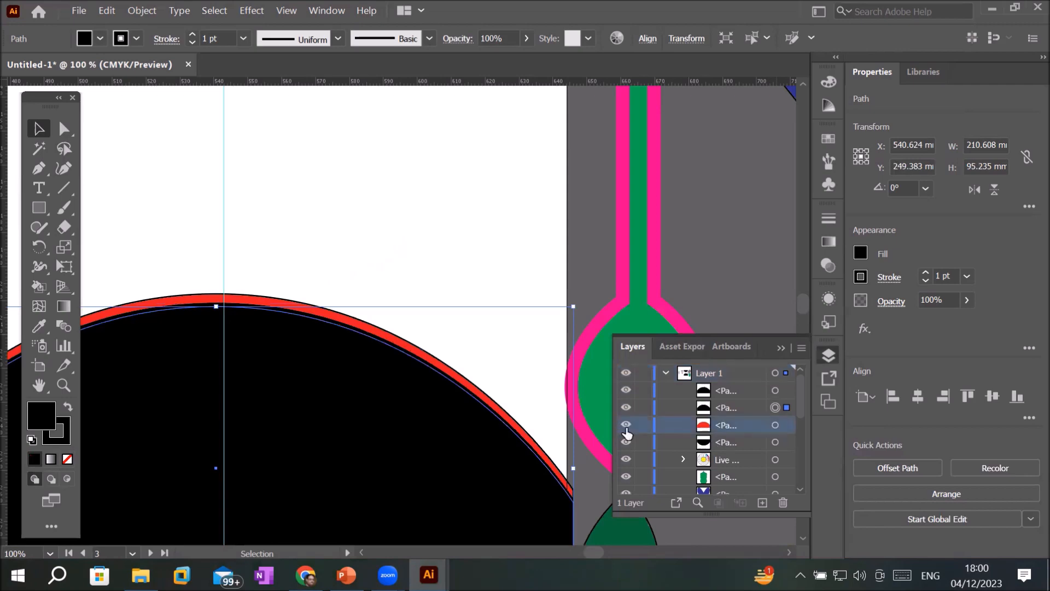
pyautogui.click(626, 426)
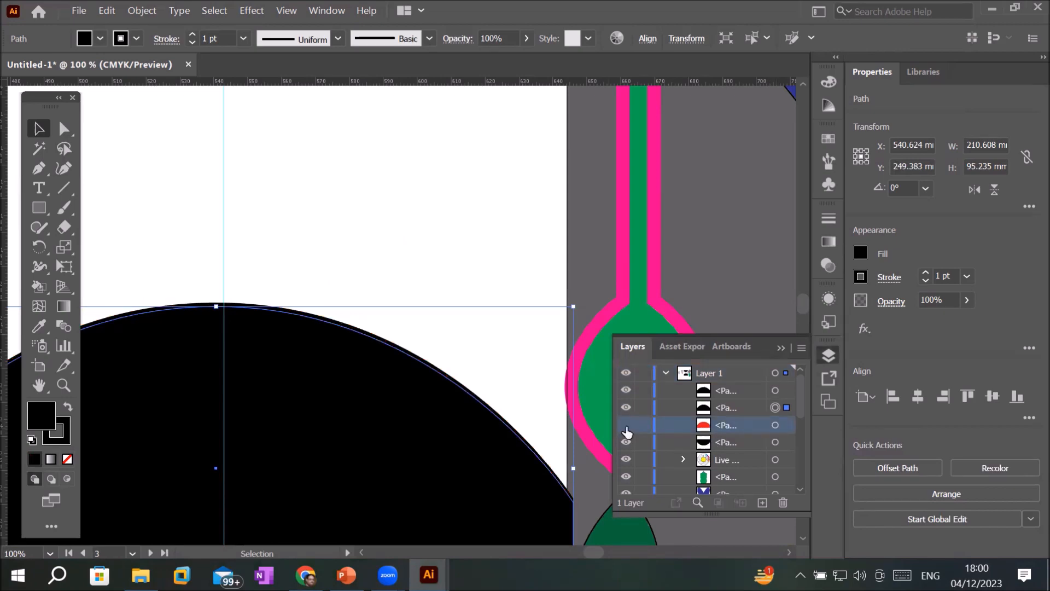
pyautogui.click(627, 426)
pyautogui.click(627, 425)
pyautogui.click(627, 426)
pyautogui.click(627, 408)
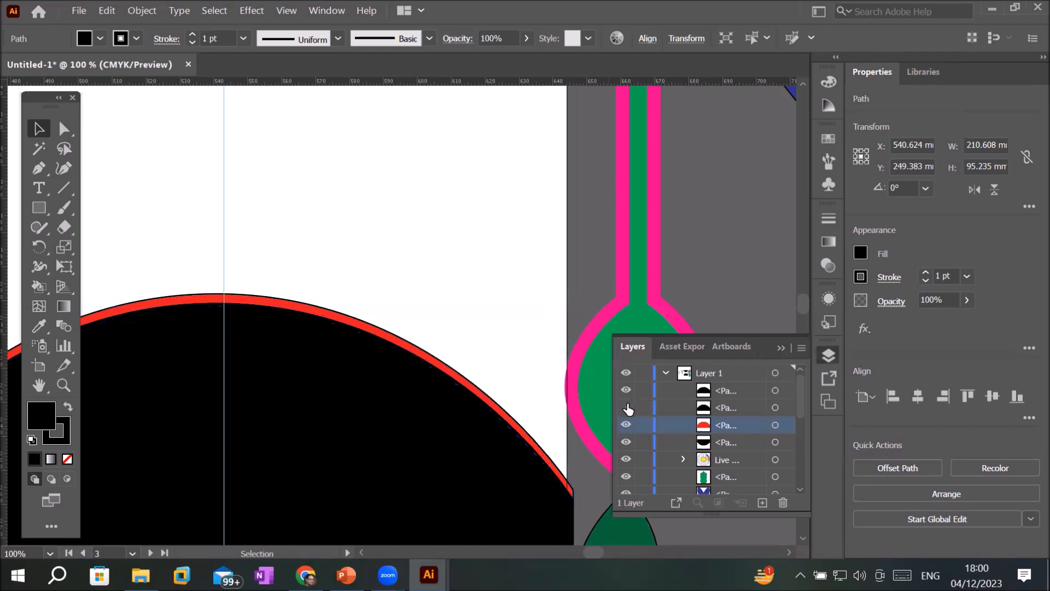
pyautogui.click(626, 408)
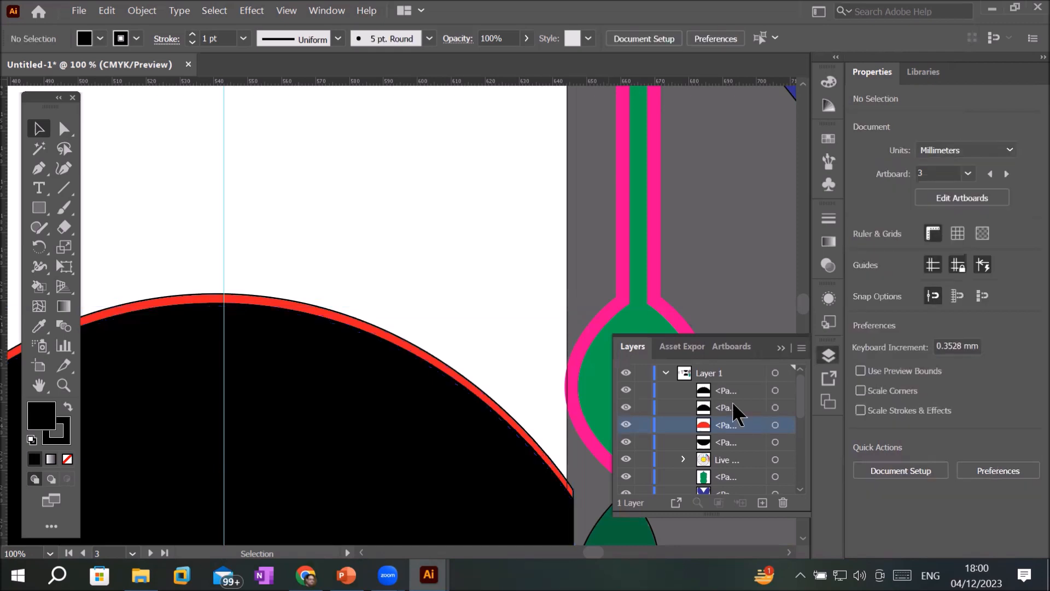
# Step: Target the second black arch path in Layer 1 and fill it with CMYK Yellow
pyautogui.click(774, 408)
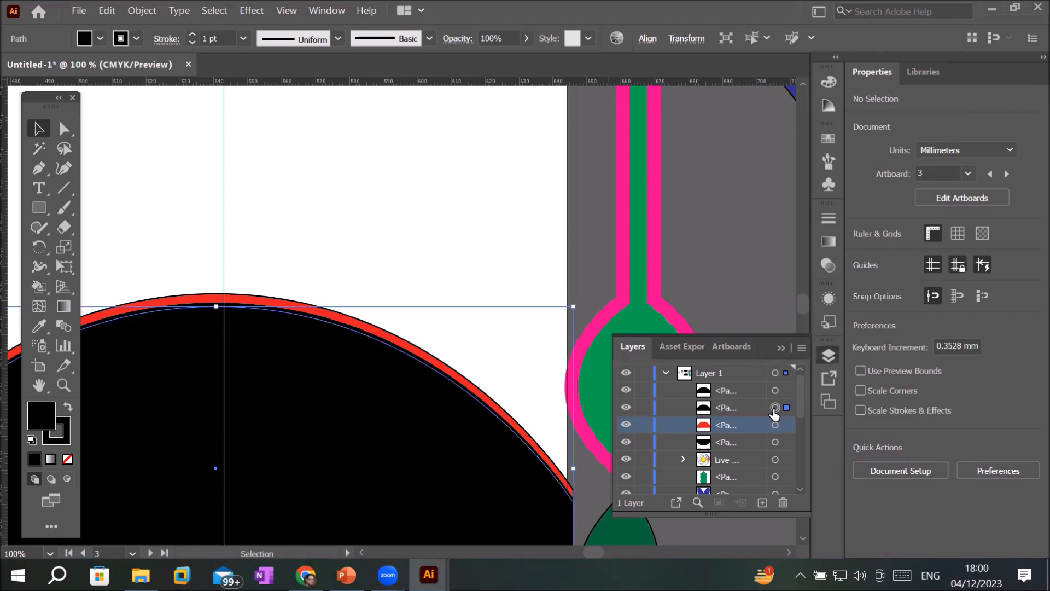
pyautogui.click(100, 39)
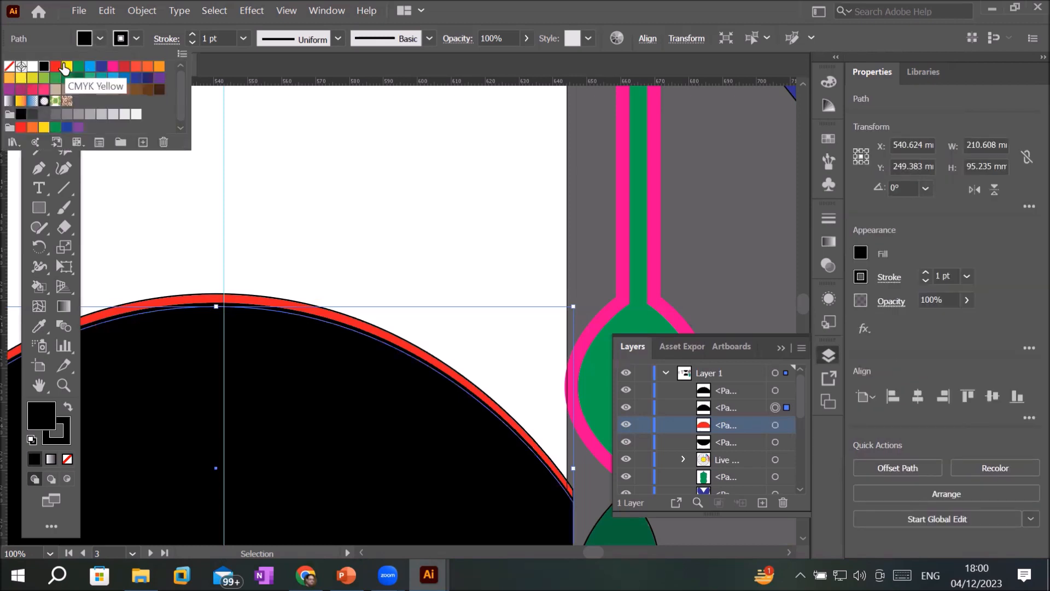
pyautogui.click(64, 68)
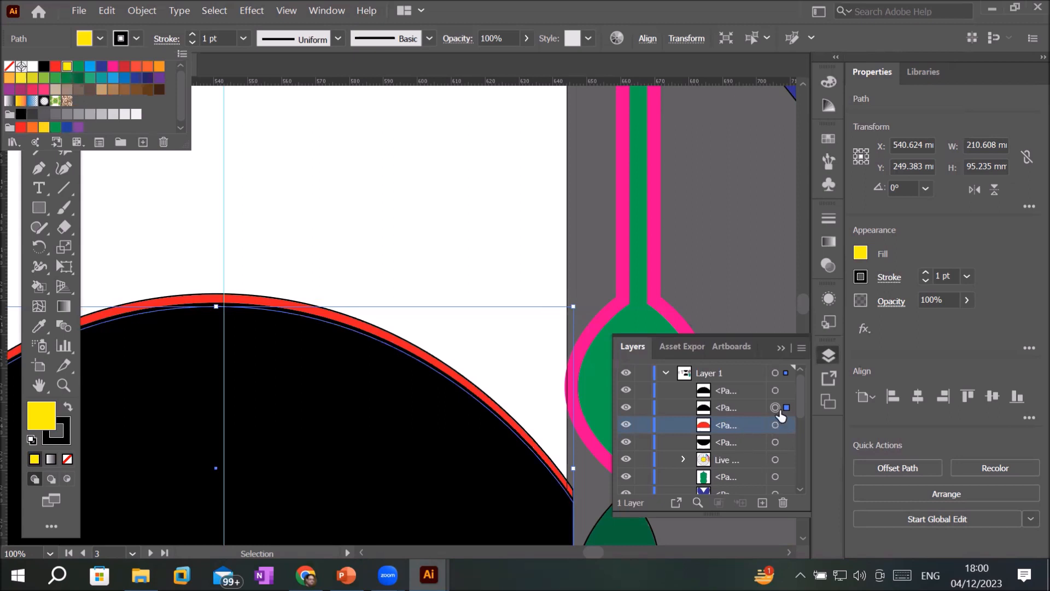
pyautogui.click(775, 408)
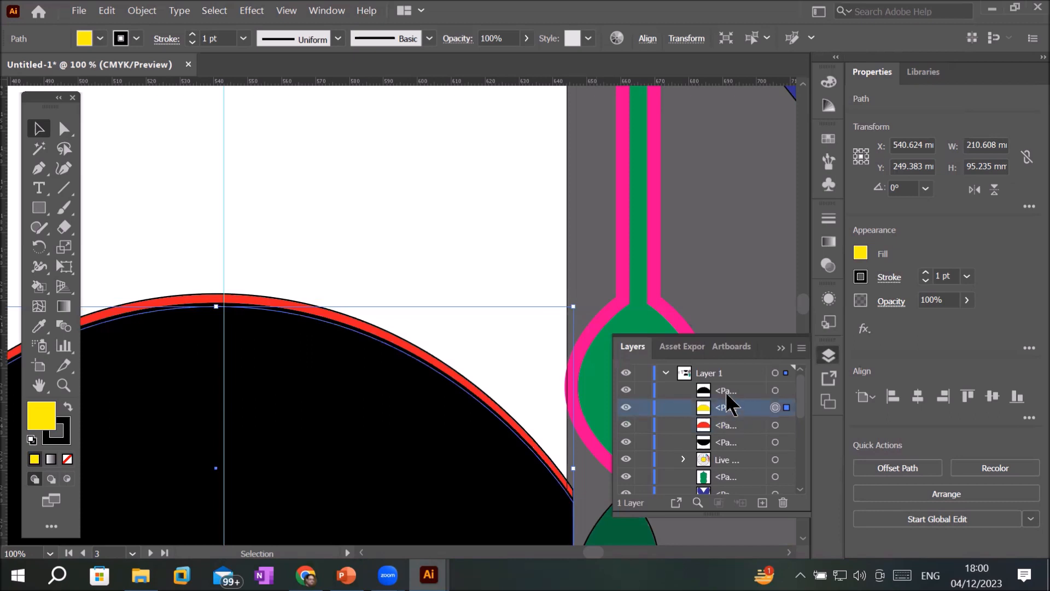
# Step: Move the topmost black arch beneath the yellow arch in the layer stacking order and check the layered edges up close
pyautogui.moveTo(726, 394); pyautogui.dragTo(726, 420)
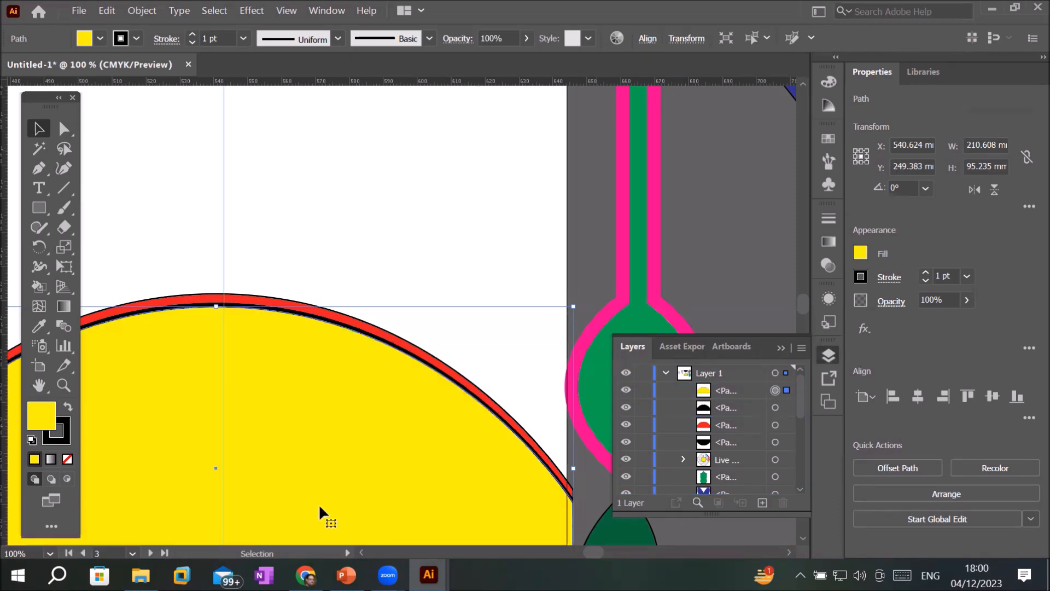
pyautogui.scroll(1, 299, 308)
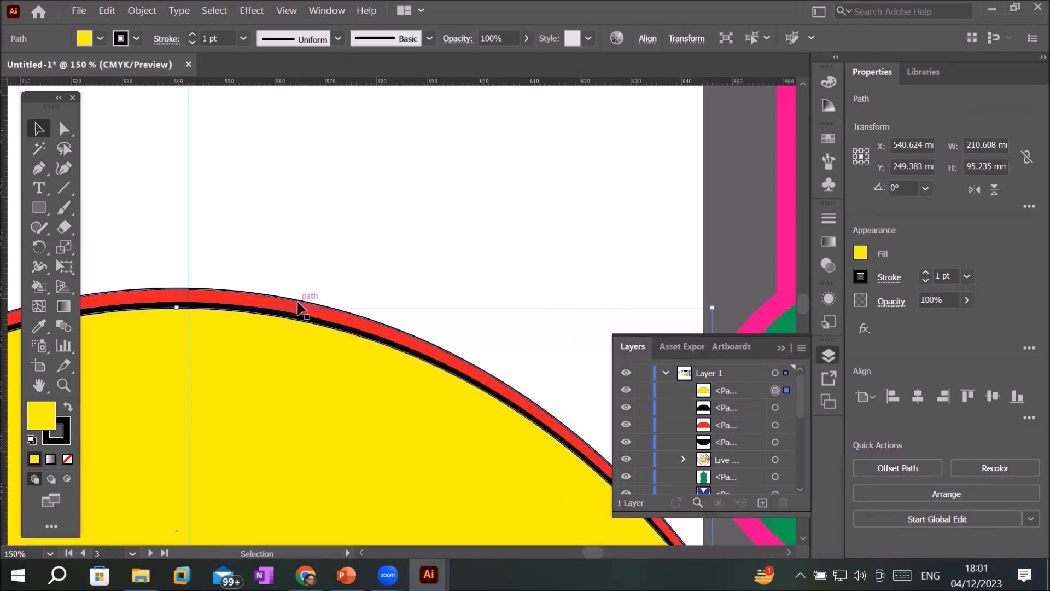
pyautogui.scroll(4, 299, 308)
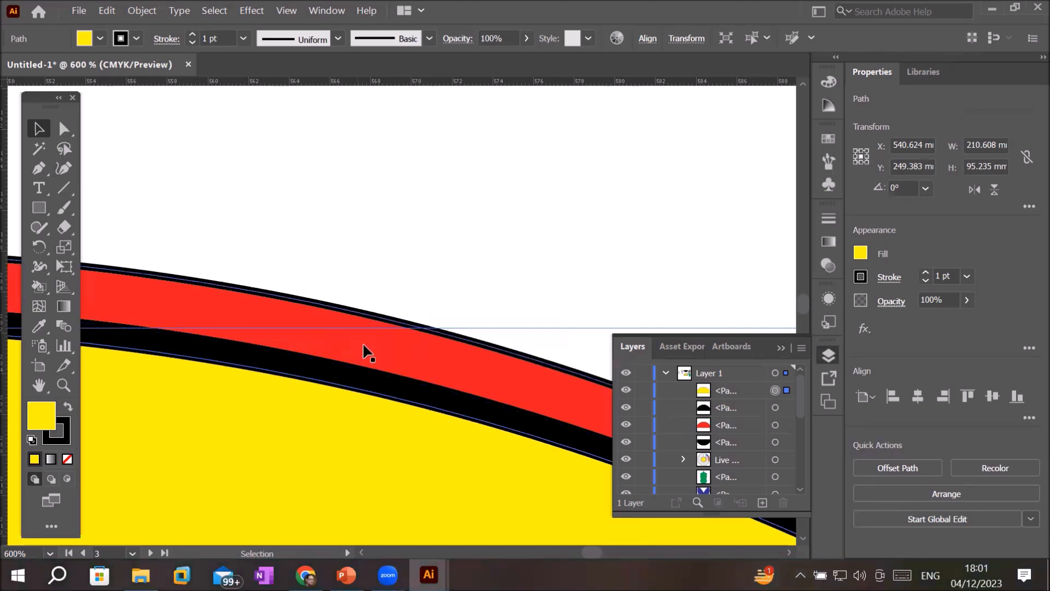
pyautogui.scroll(-3, 373, 375)
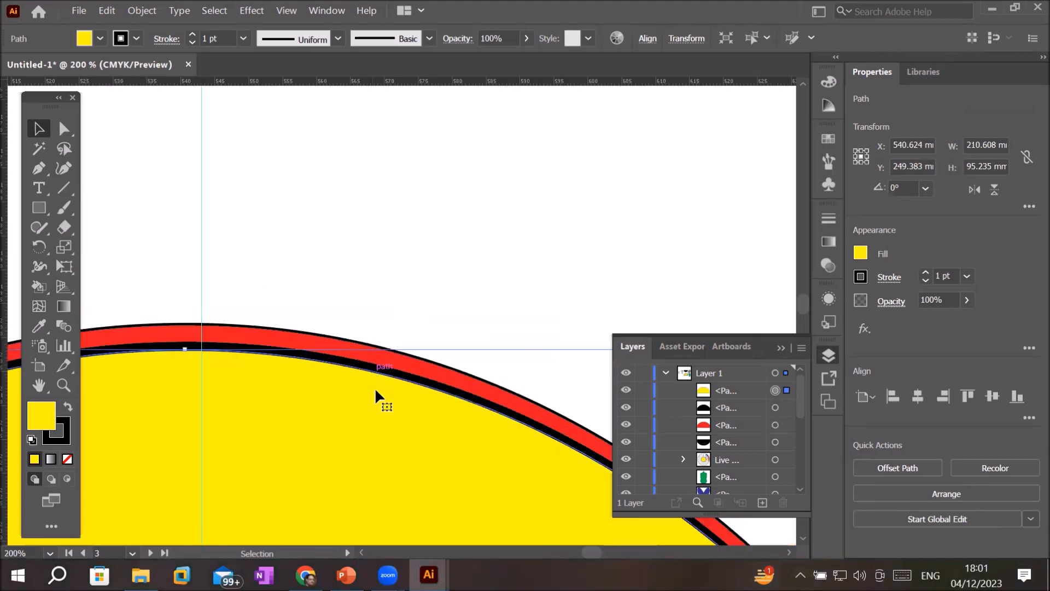
# Step: Remove the stroke from the yellow lower arch by setting it to None, working close up on the arch's edge
pyautogui.scroll(-2, 379, 490)
pyautogui.scroll(-1, 379, 490)
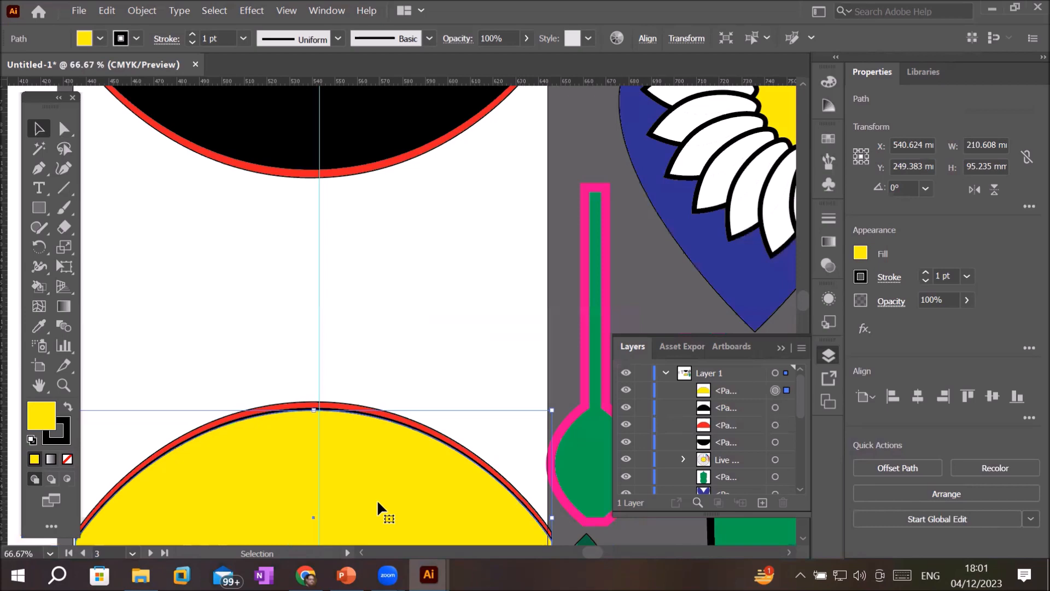
pyautogui.scroll(-2, 376, 504)
pyautogui.scroll(1, 374, 511)
pyautogui.moveTo(385, 491); pyautogui.dragTo(375, 232)
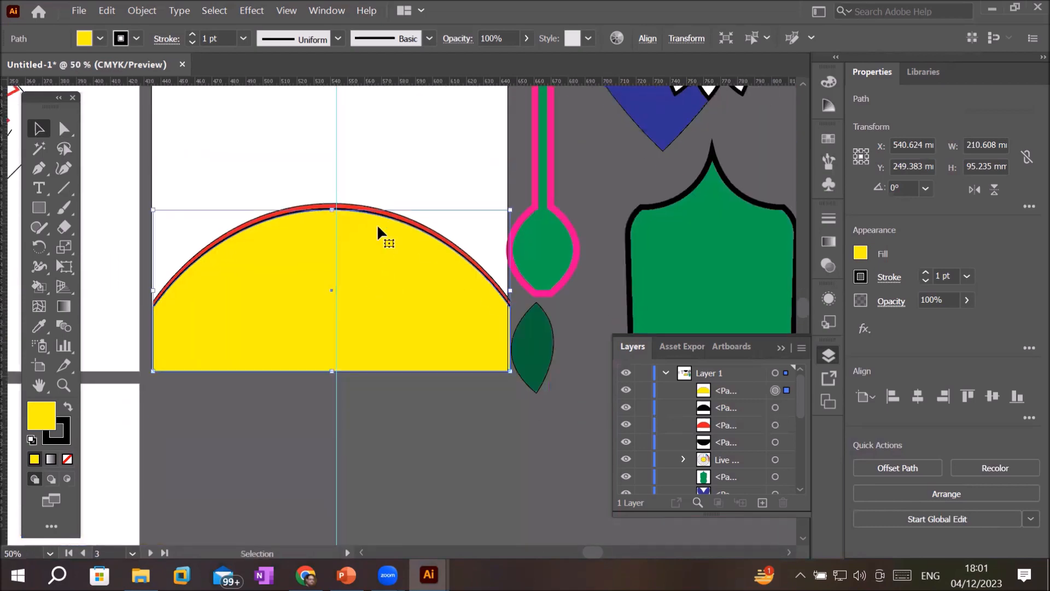
pyautogui.scroll(3, 376, 225)
pyautogui.scroll(3, 389, 211)
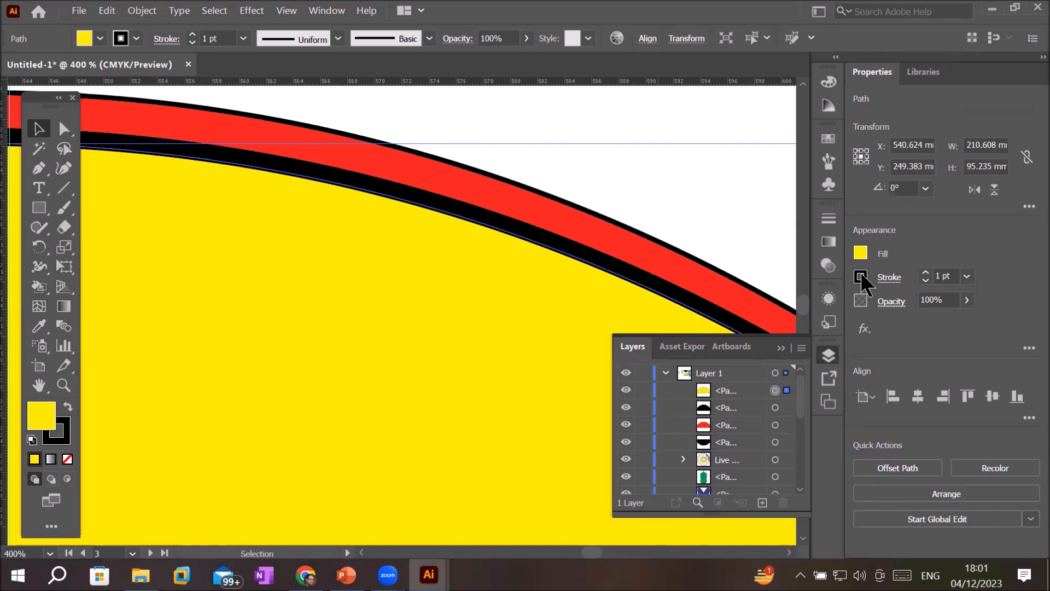
pyautogui.click(135, 37)
pyautogui.click(9, 67)
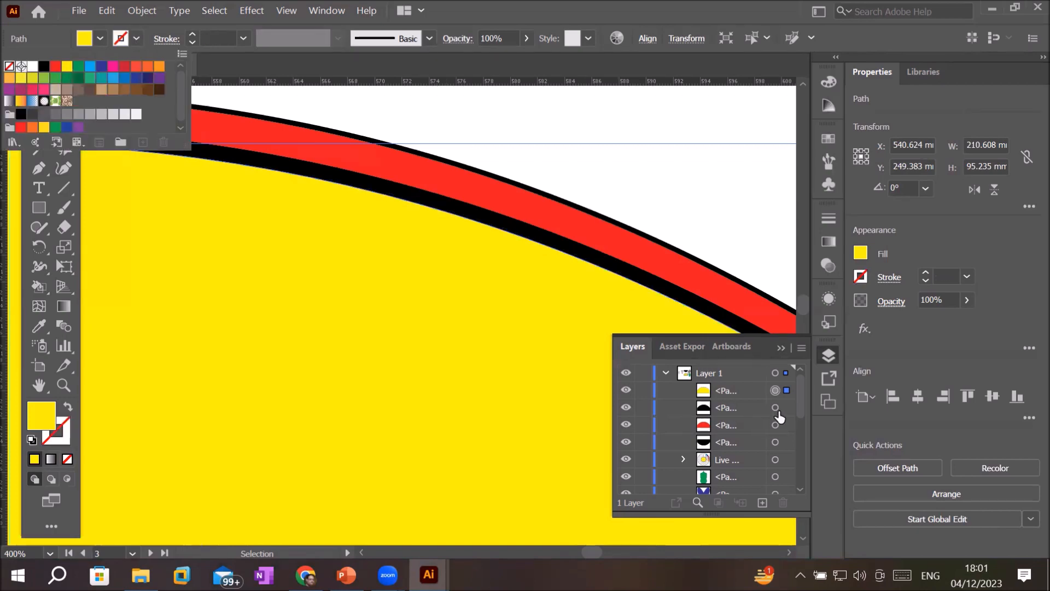
# Step: Target the lower black arch and the red arch in Layer 1 in turn and set each stroke to None
pyautogui.click(775, 408)
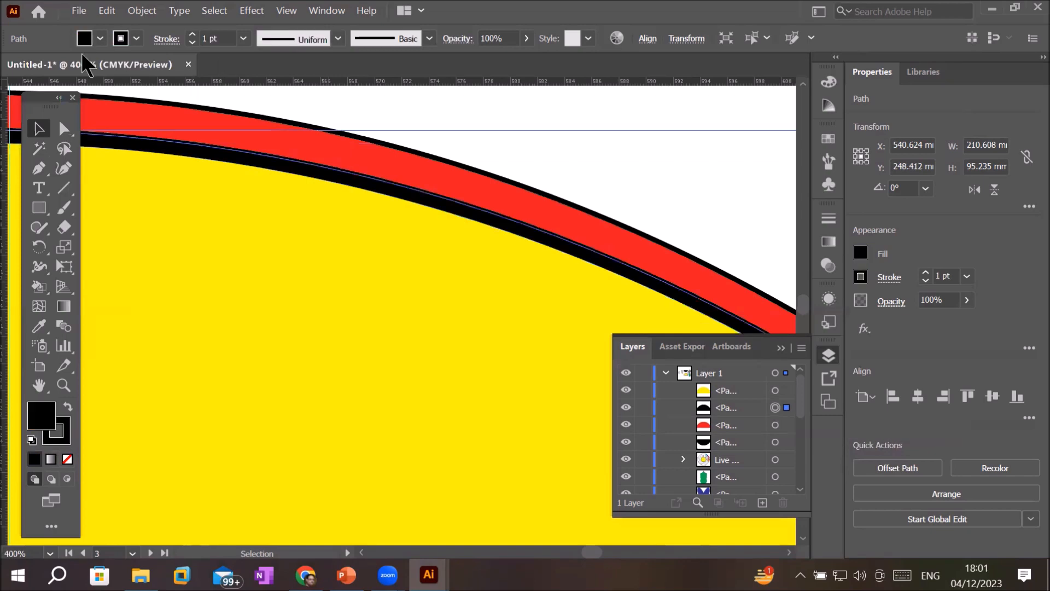
pyautogui.click(136, 38)
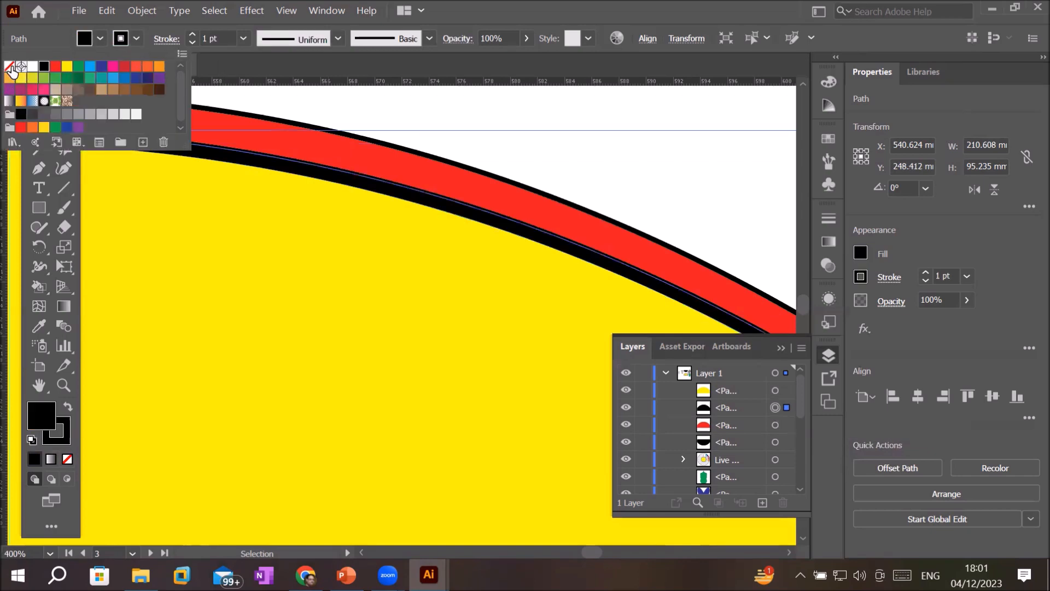
pyautogui.click(10, 68)
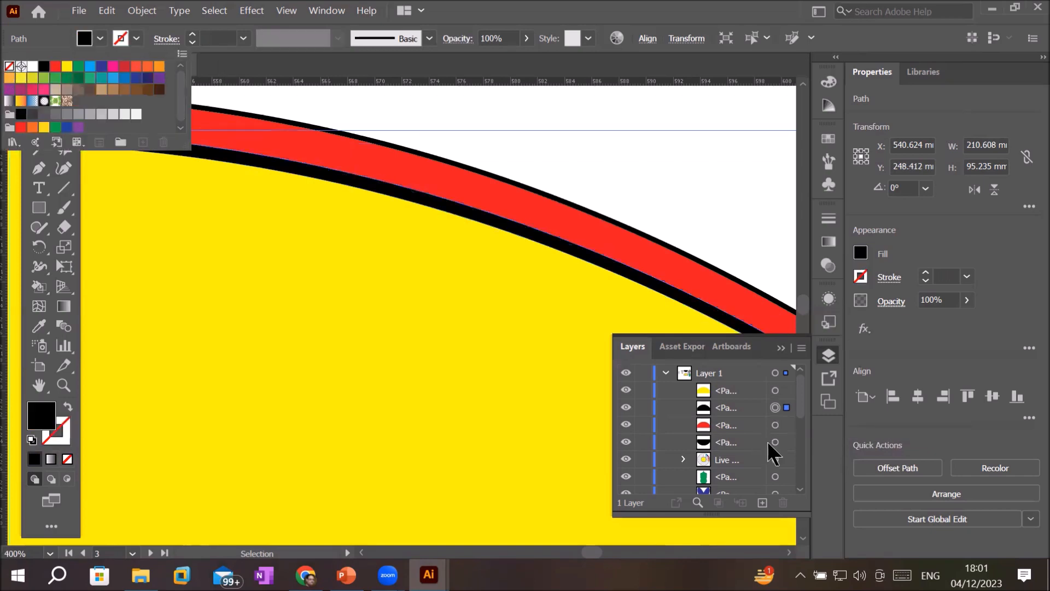
pyautogui.click(775, 425)
pyautogui.click(775, 426)
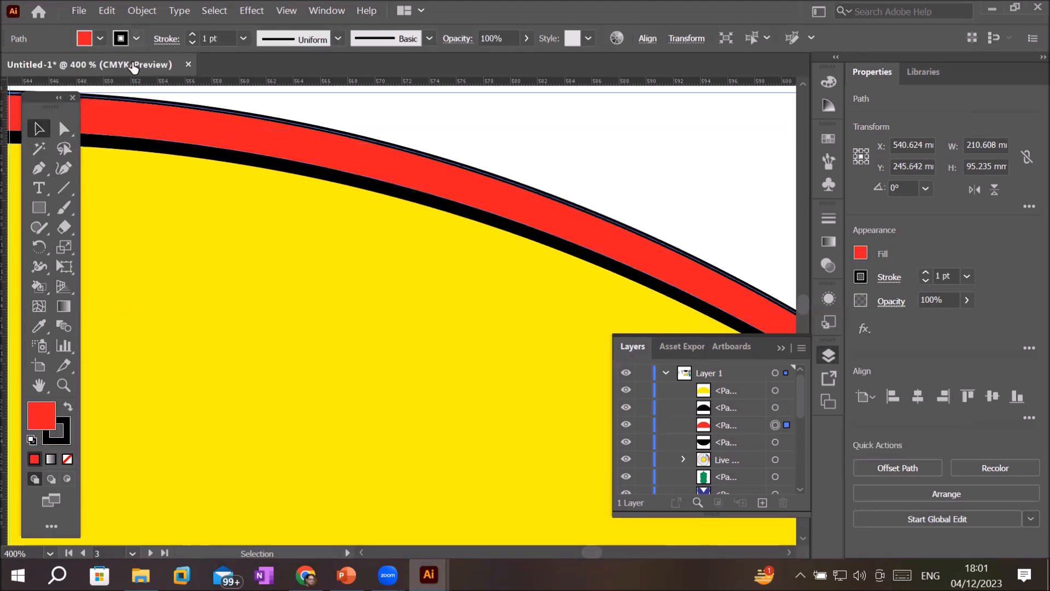
pyautogui.click(136, 37)
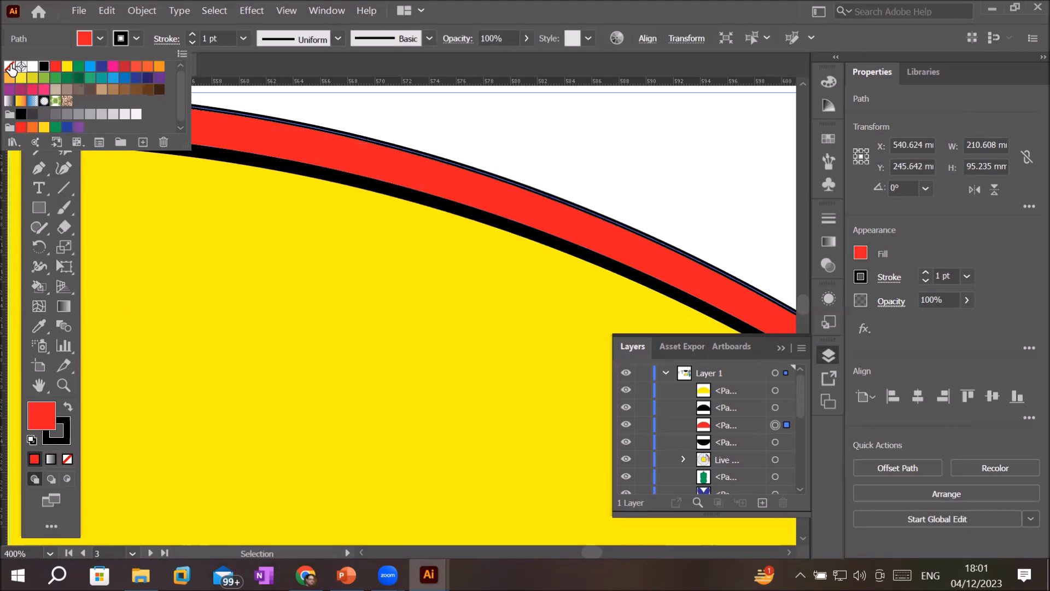
pyautogui.click(10, 66)
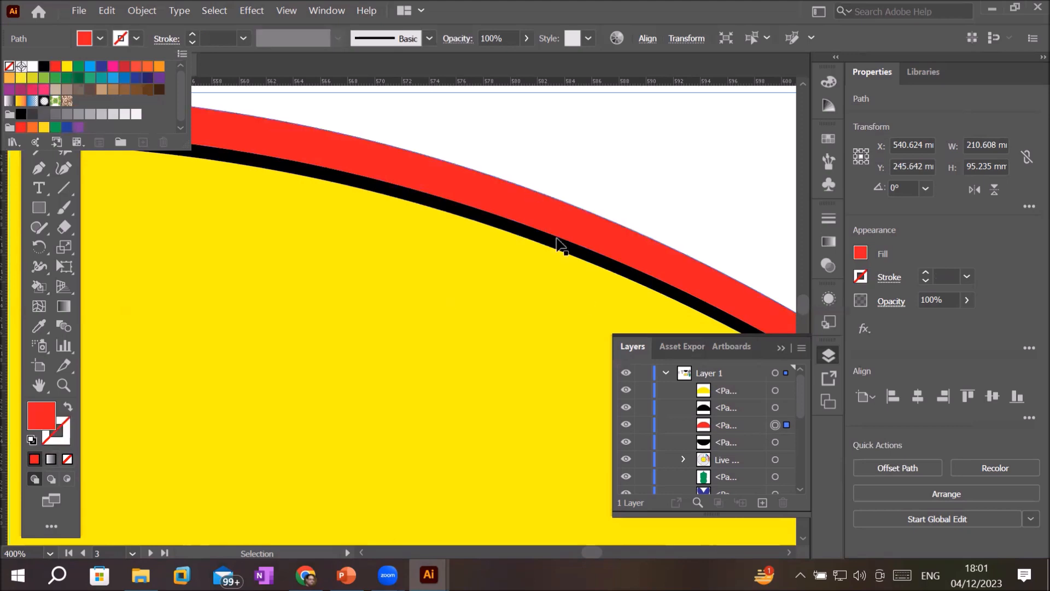
# Step: Select the yellow arch and nudge it up about 1.8 mm so that it covers the black band under the red rim
pyautogui.click(544, 261)
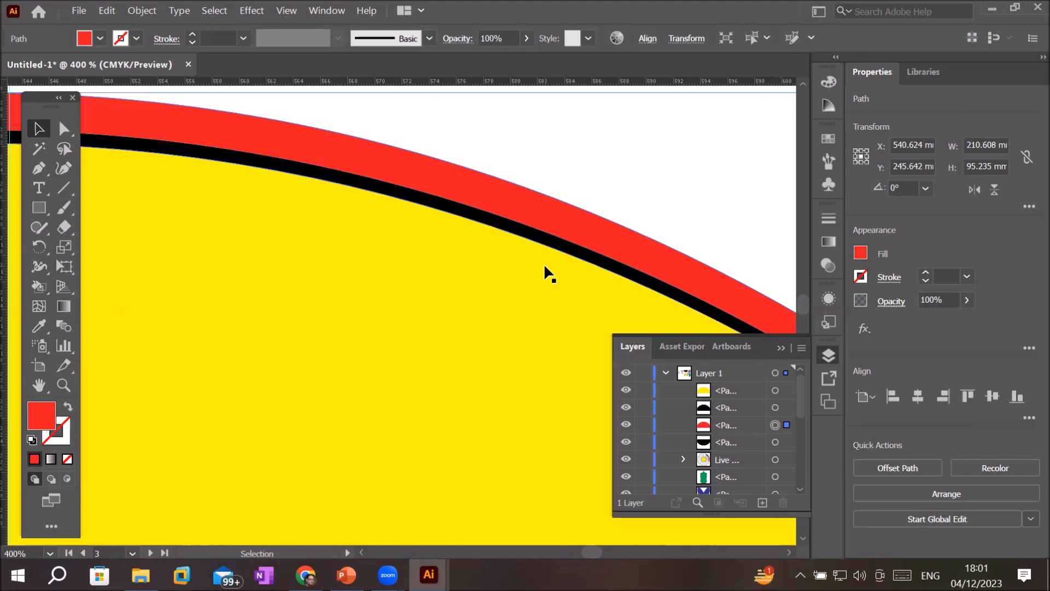
pyautogui.click(542, 269)
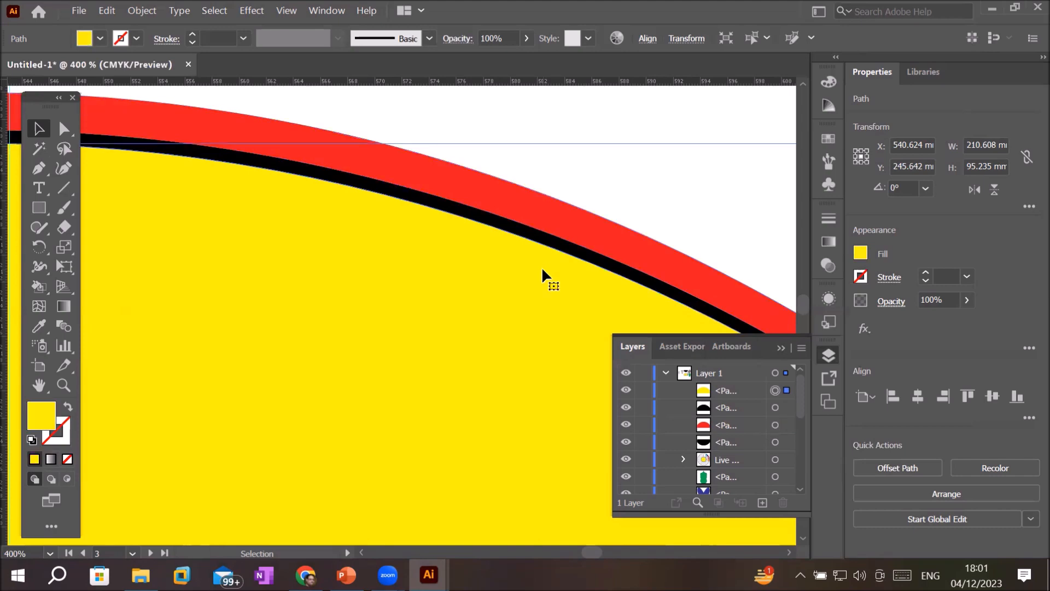
pyautogui.press('Up')
pyautogui.press('Up')
pyautogui.press('Up')
pyautogui.press('Up')
pyautogui.press('Up')
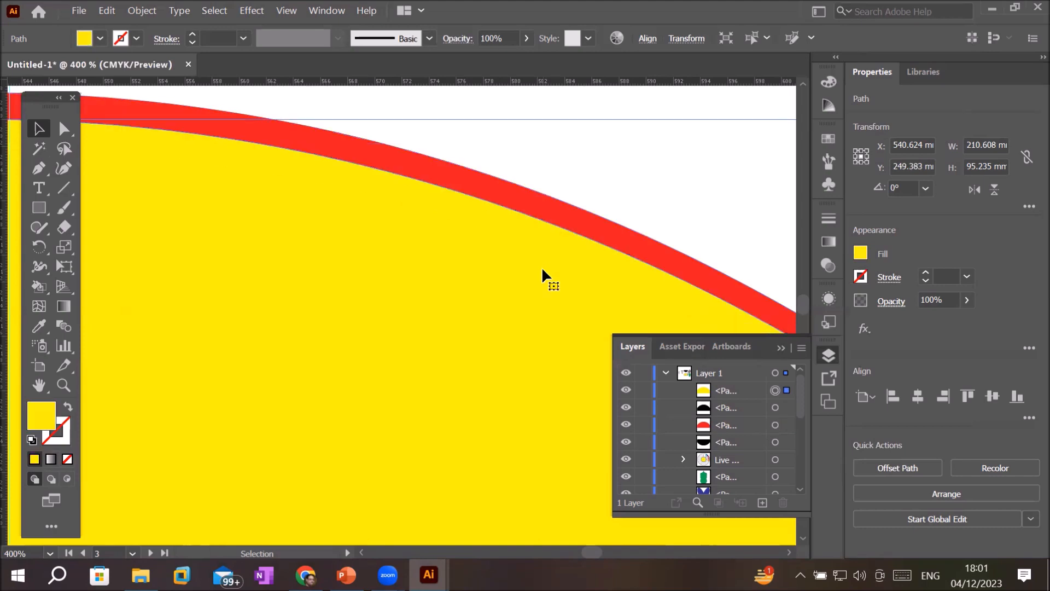
# Step: Move the yellow arch beneath the lower black arch in Layer 1's stacking order, deselect, and check the thin coloured rims
pyautogui.click(739, 425)
pyautogui.moveTo(744, 386); pyautogui.dragTo(721, 415)
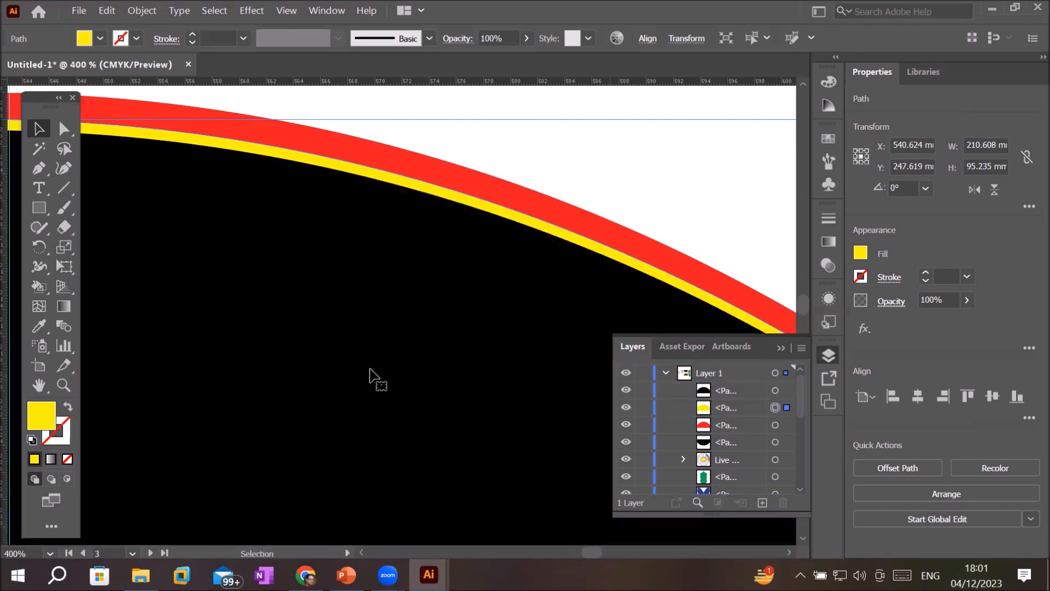
pyautogui.scroll(-6, 372, 377)
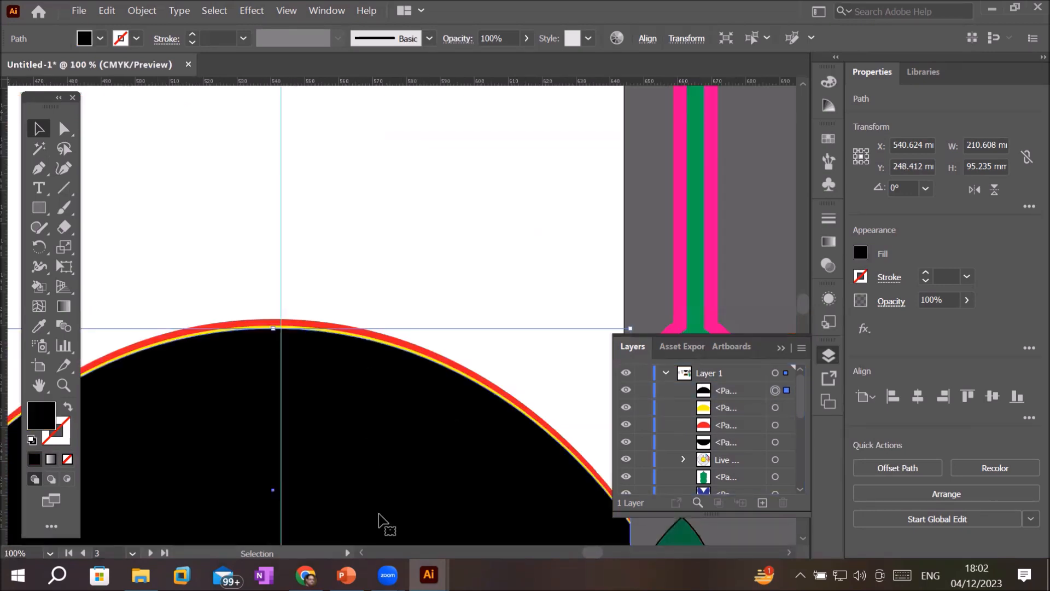
pyautogui.scroll(1, 391, 520)
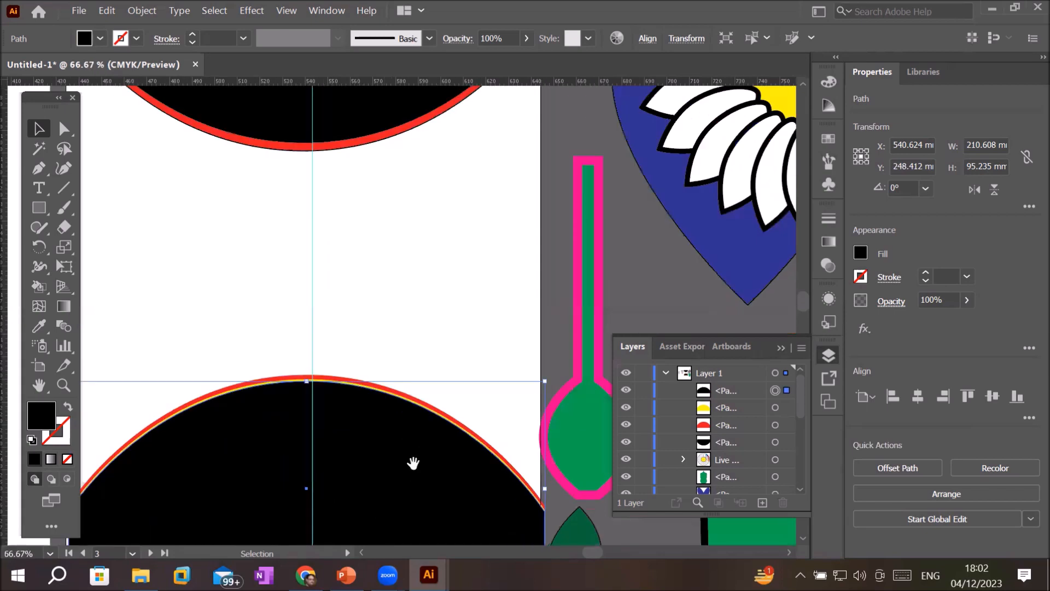
pyautogui.scroll(1, 419, 433)
pyautogui.scroll(-3, 435, 280)
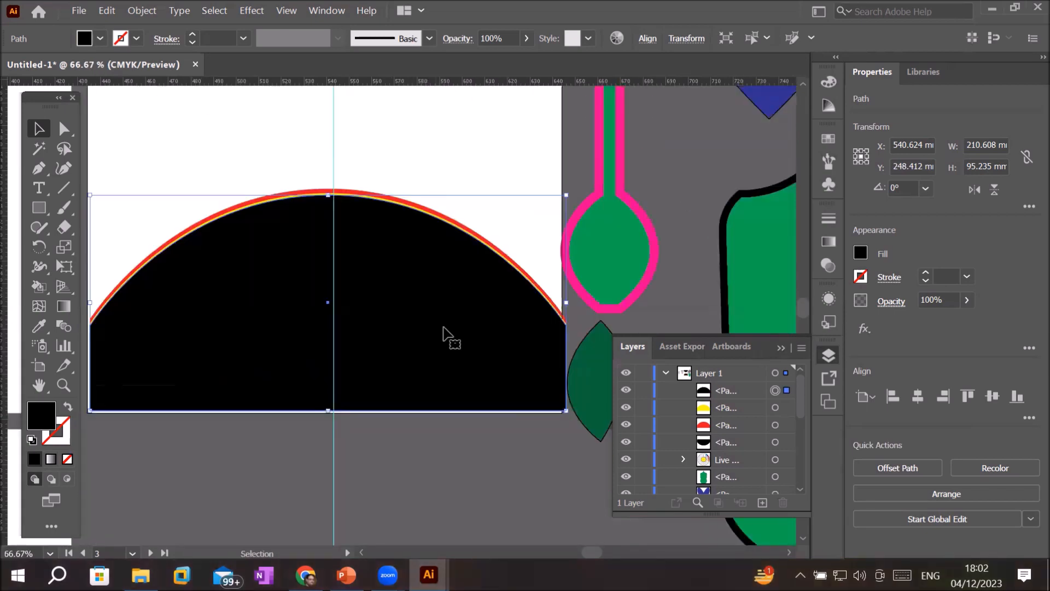
pyautogui.click(444, 478)
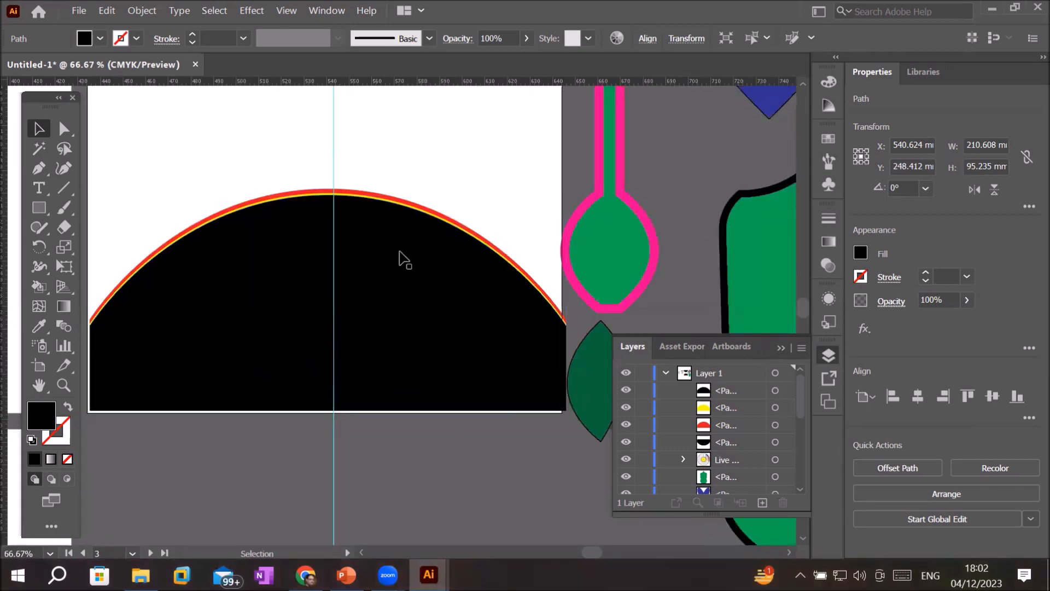
pyautogui.scroll(1, 403, 256)
pyautogui.scroll(4, 413, 203)
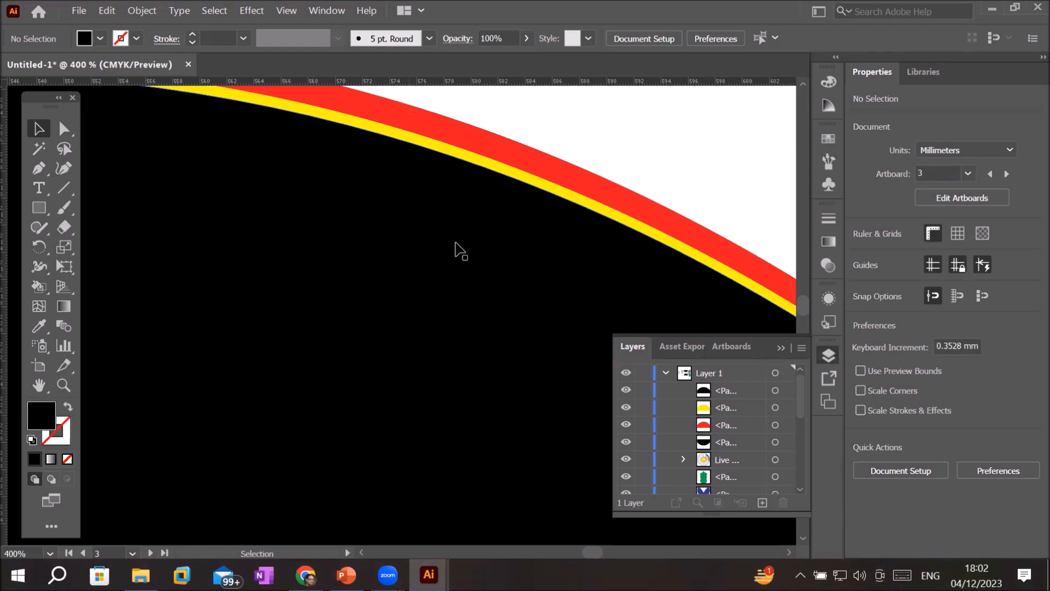
pyautogui.scroll(-5, 460, 249)
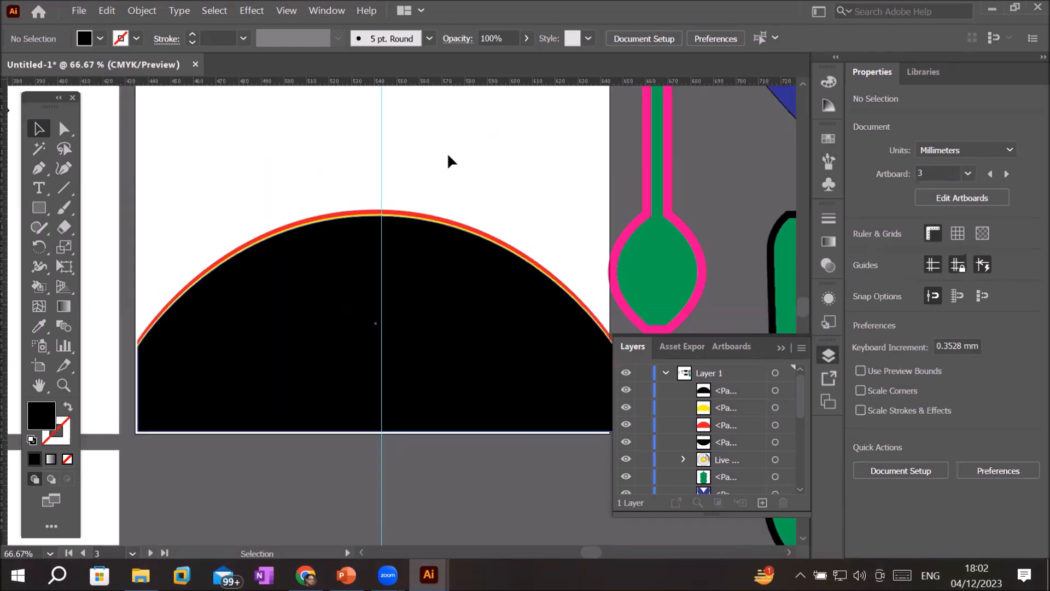
# Step: Make the empty artboard 4 active, fit it in the window, and activate the Pen tool
pyautogui.scroll(-4, 450, 159)
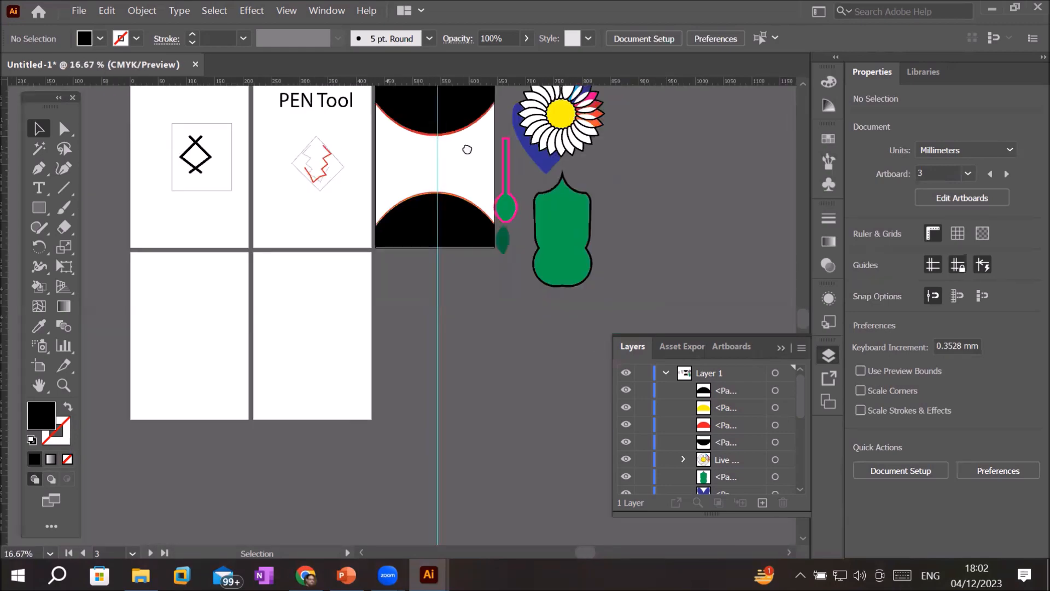
pyautogui.moveTo(467, 145); pyautogui.dragTo(472, 302)
pyautogui.moveTo(172, 501); pyautogui.dragTo(334, 320)
pyautogui.click(358, 311)
pyautogui.press('ctrl')
pyautogui.hotkey('ctrl', '0')
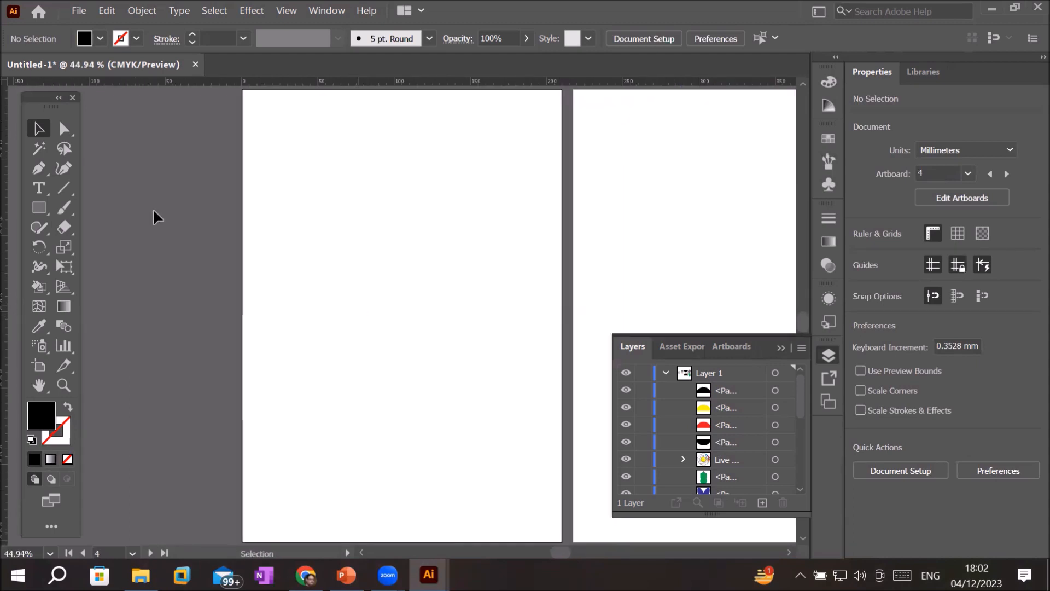
pyautogui.click(38, 169)
pyautogui.click(40, 171)
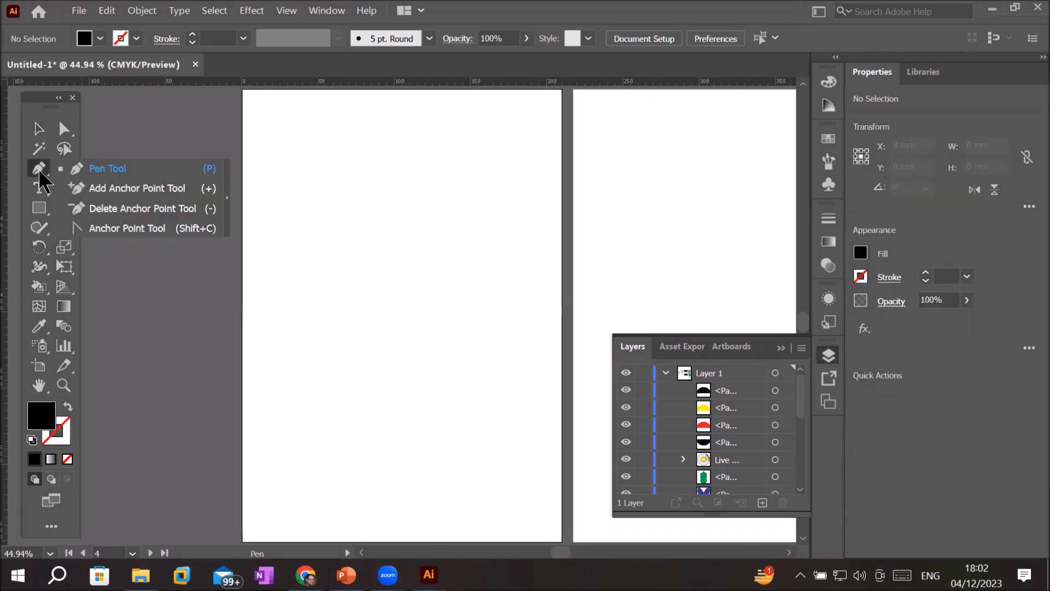
pyautogui.click(77, 168)
pyautogui.click(274, 228)
pyautogui.click(534, 226)
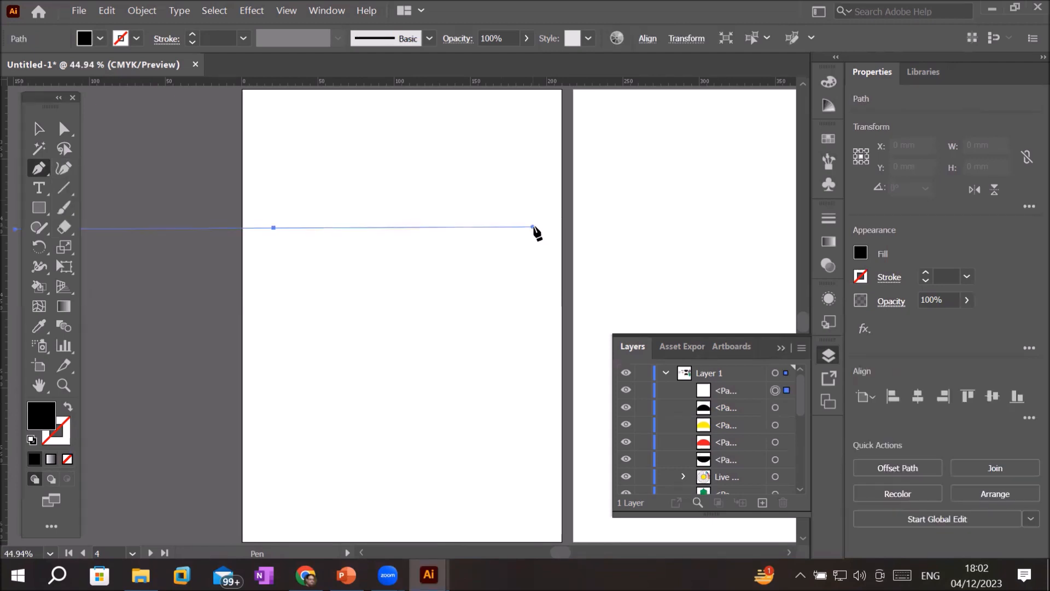
pyautogui.hotkey('ctrl', 'z')
pyautogui.hotkey('ctrl', 'z')
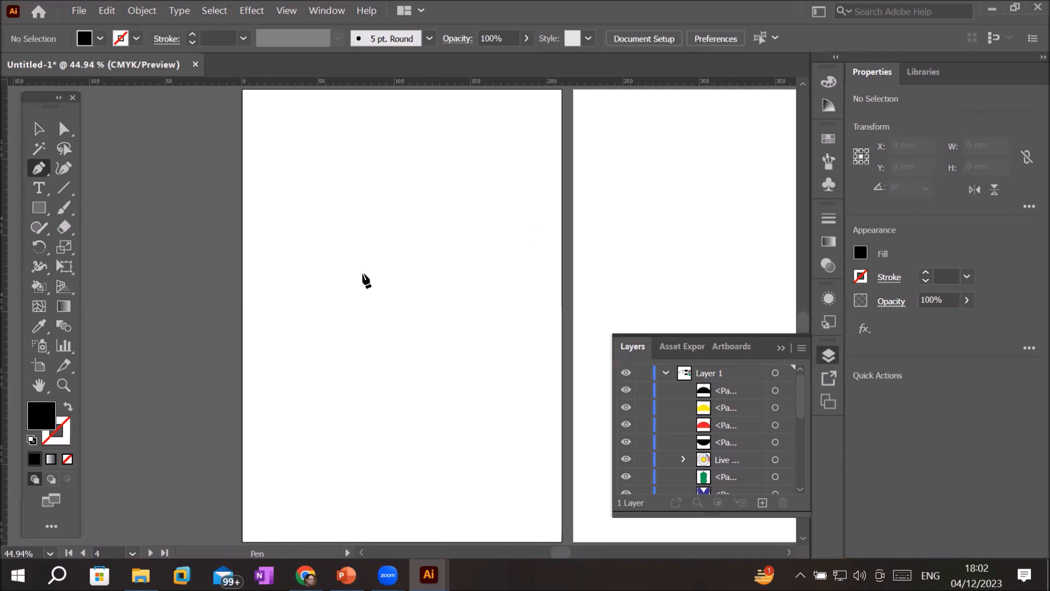
# Step: Draw a straight horizontal Pen tool line across most of artboard 4's width and set its stroke to 13 pt
pyautogui.click(551, 274)
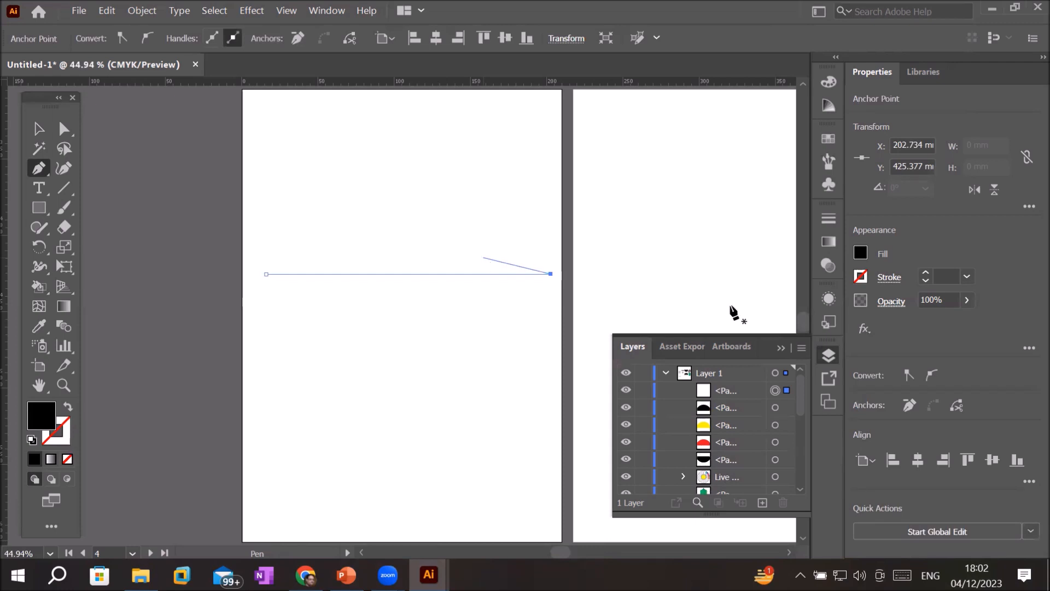
pyautogui.click(926, 273)
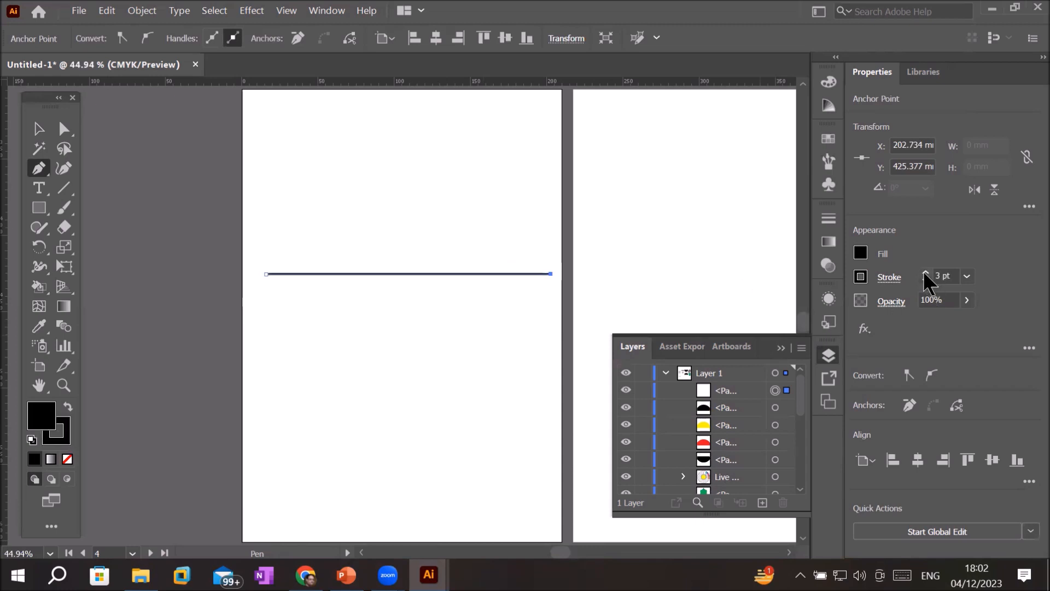
pyautogui.click(926, 273)
pyautogui.click(925, 273)
pyautogui.click(925, 273)
pyautogui.click(925, 273)
pyautogui.click(926, 273)
pyautogui.click(925, 273)
pyautogui.click(926, 273)
pyautogui.click(926, 273)
pyautogui.click(925, 273)
pyautogui.click(925, 273)
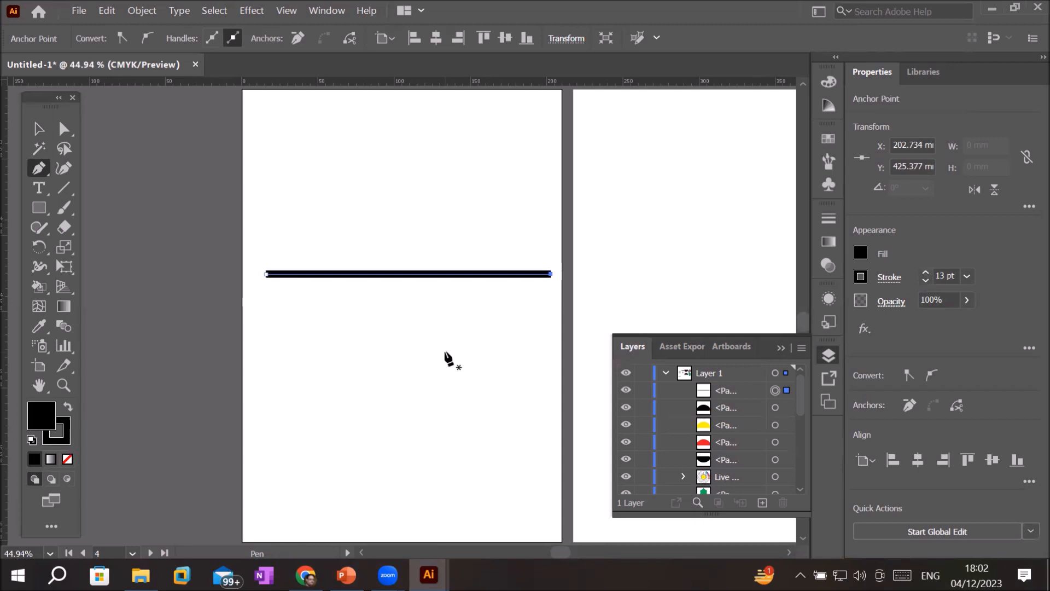
# Step: Show the Pen tool's group of anchor point tools
pyautogui.click(39, 170)
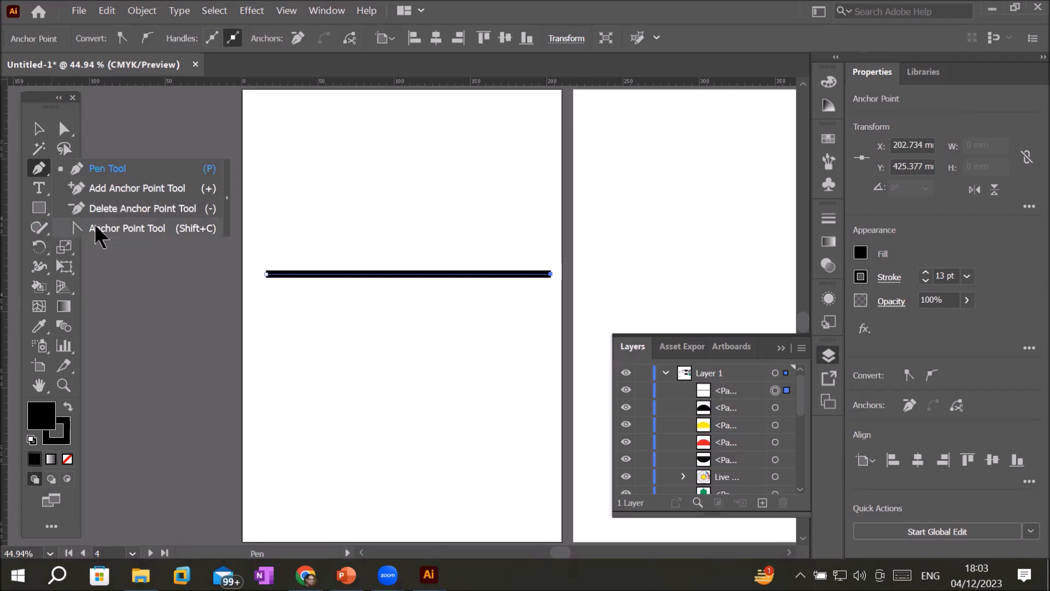
# Step: Add three anchor points to the horizontal line with the Pen tool, at X positions of about 105, 58 and 153 mm
pyautogui.click(119, 168)
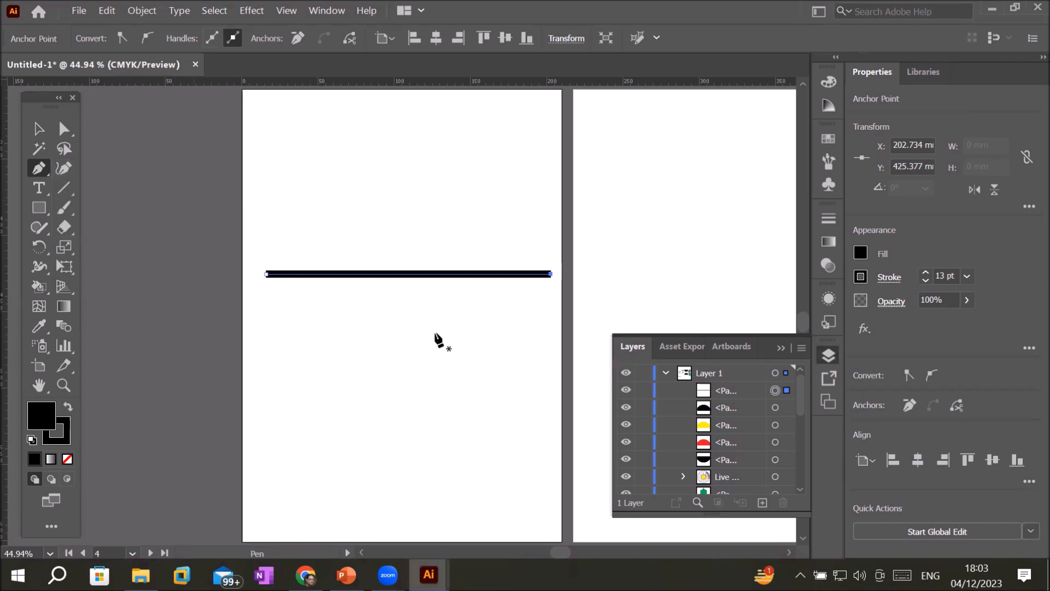
pyautogui.scroll(1, 428, 311)
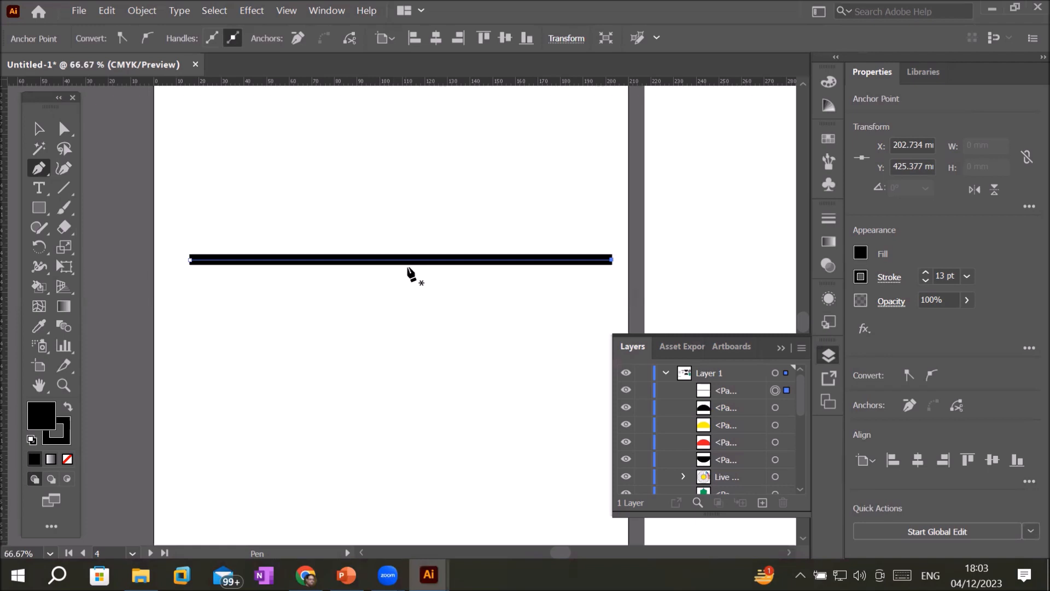
pyautogui.click(39, 129)
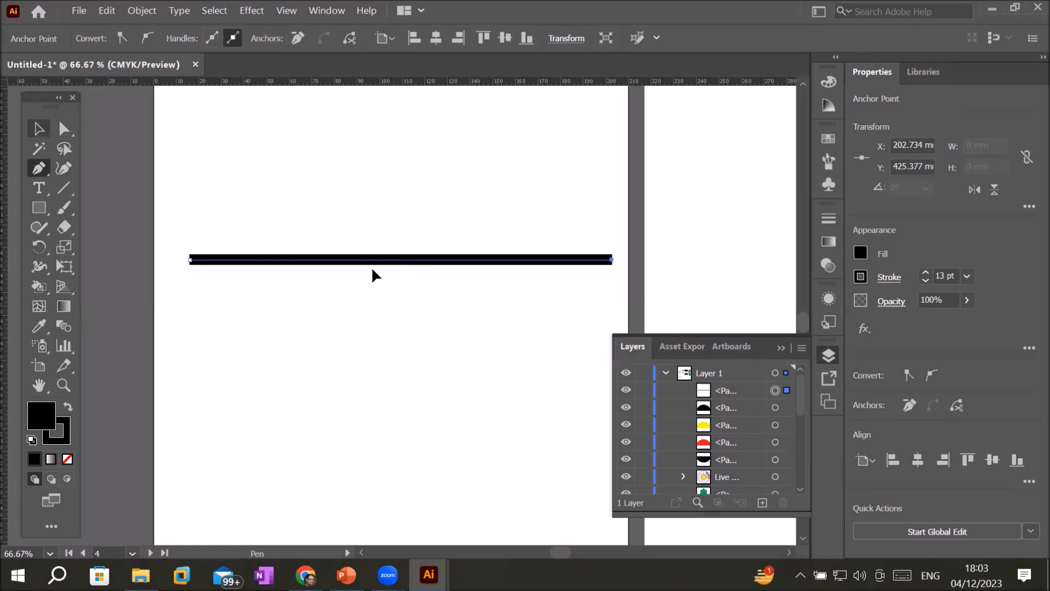
pyautogui.scroll(1, 446, 251)
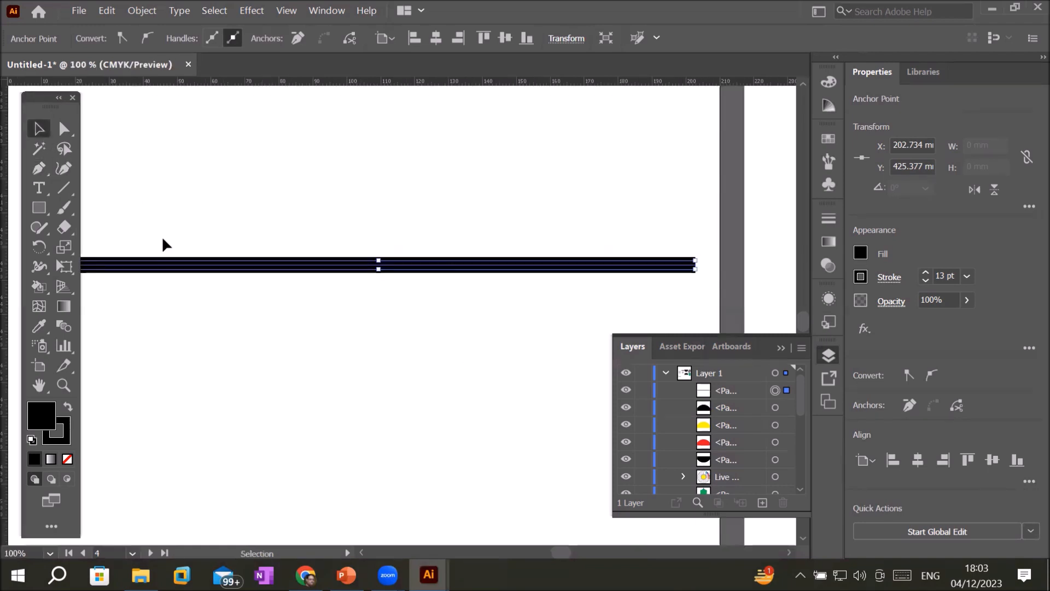
pyautogui.click(39, 170)
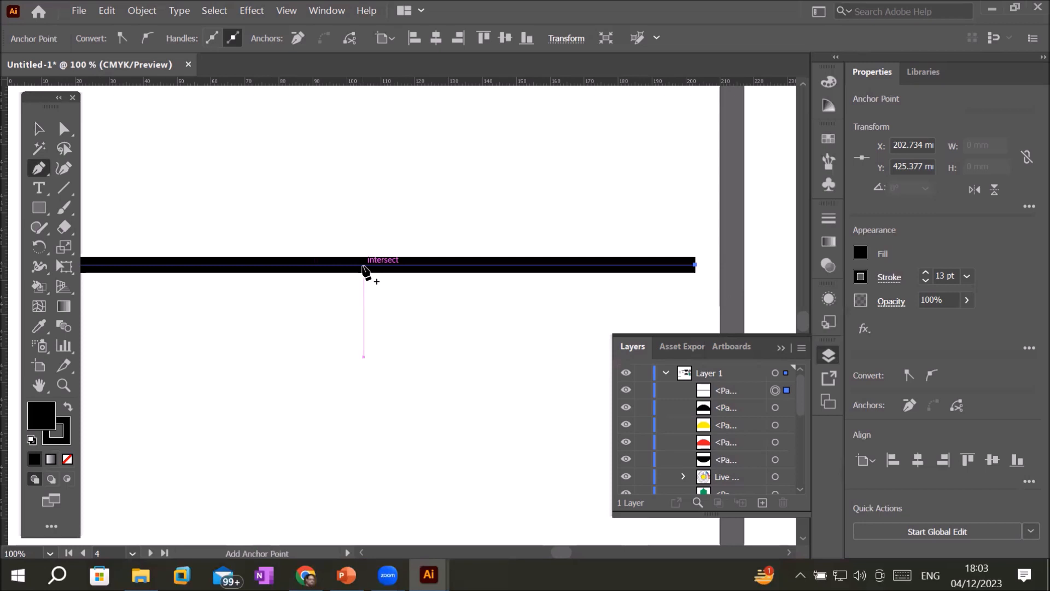
pyautogui.scroll(-2, 364, 269)
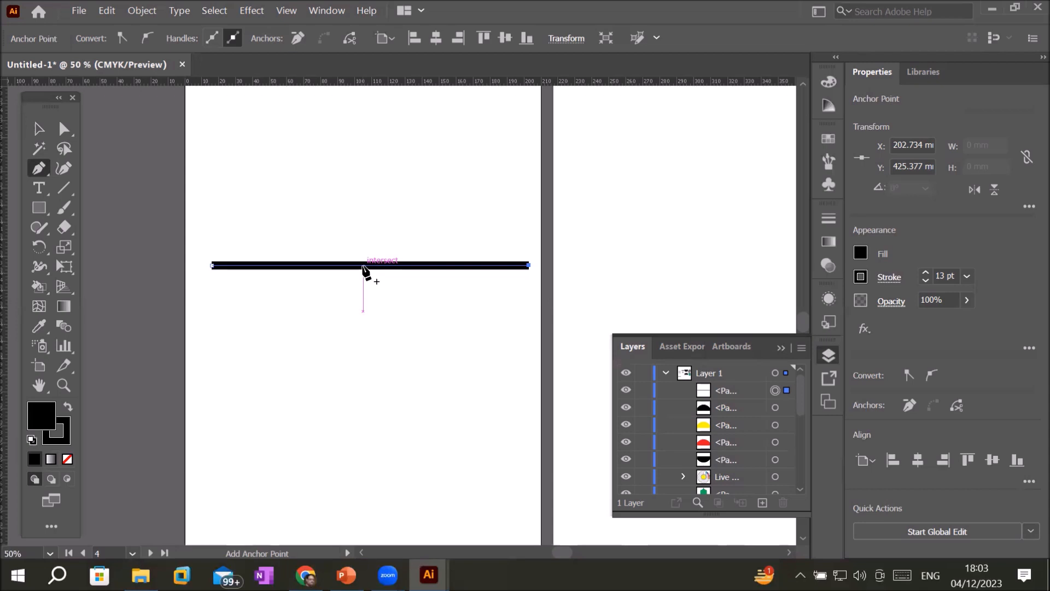
pyautogui.click(363, 266)
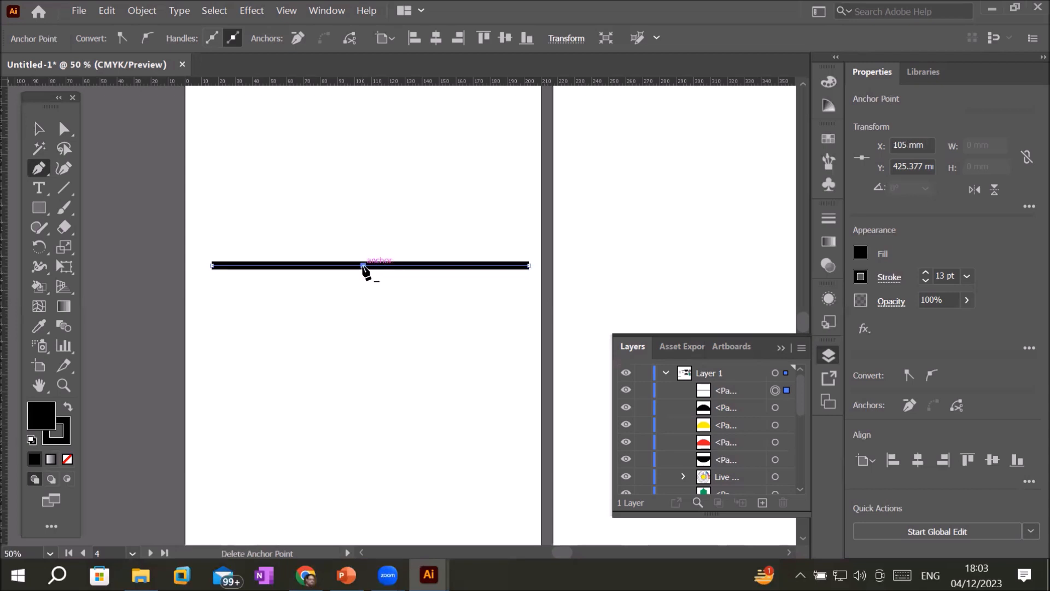
pyautogui.click(282, 266)
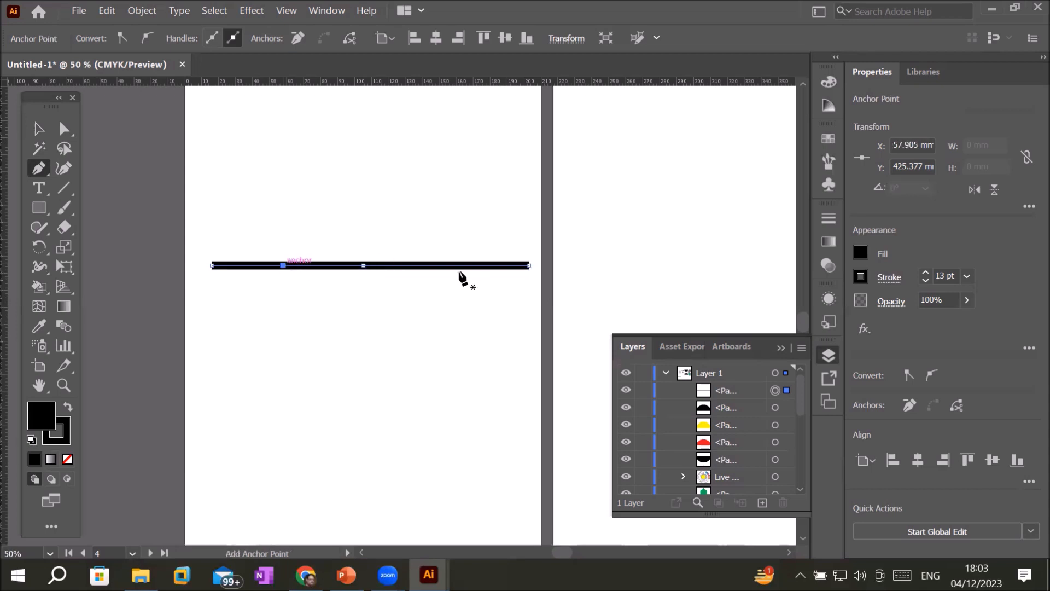
pyautogui.click(443, 266)
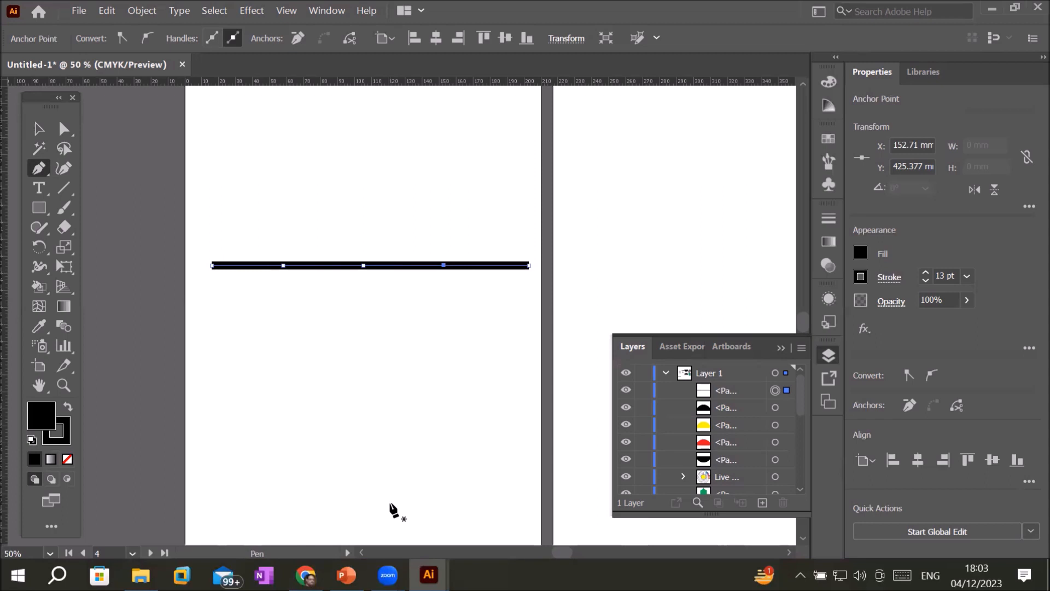
# Step: Move the line's two outer added anchor points down together by about 31 mm, shaping the line into a zigzag
pyautogui.click(65, 129)
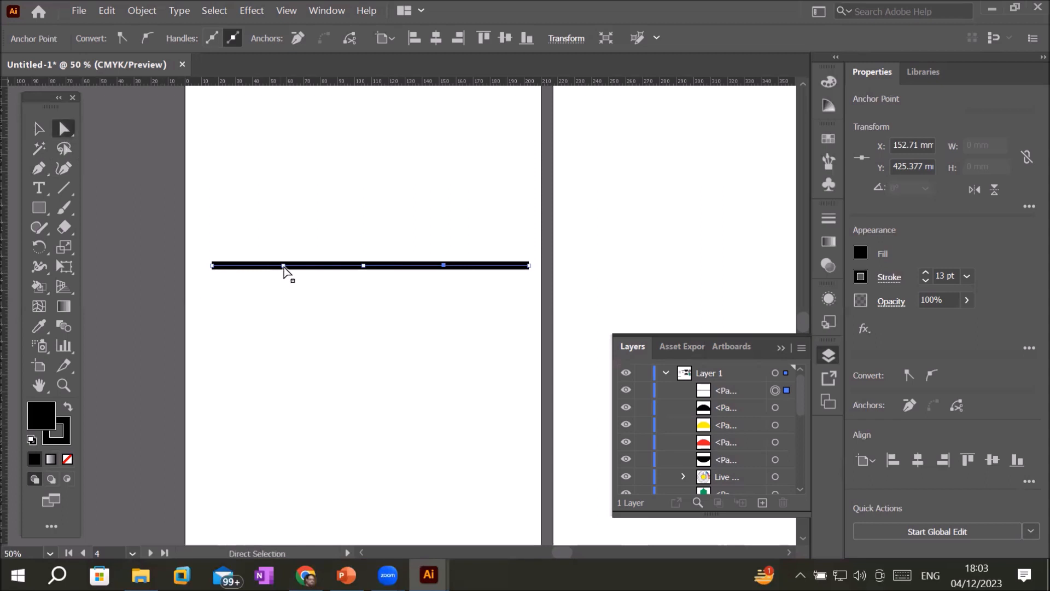
pyautogui.click(283, 266)
pyautogui.moveTo(445, 267); pyautogui.dragTo(439, 325)
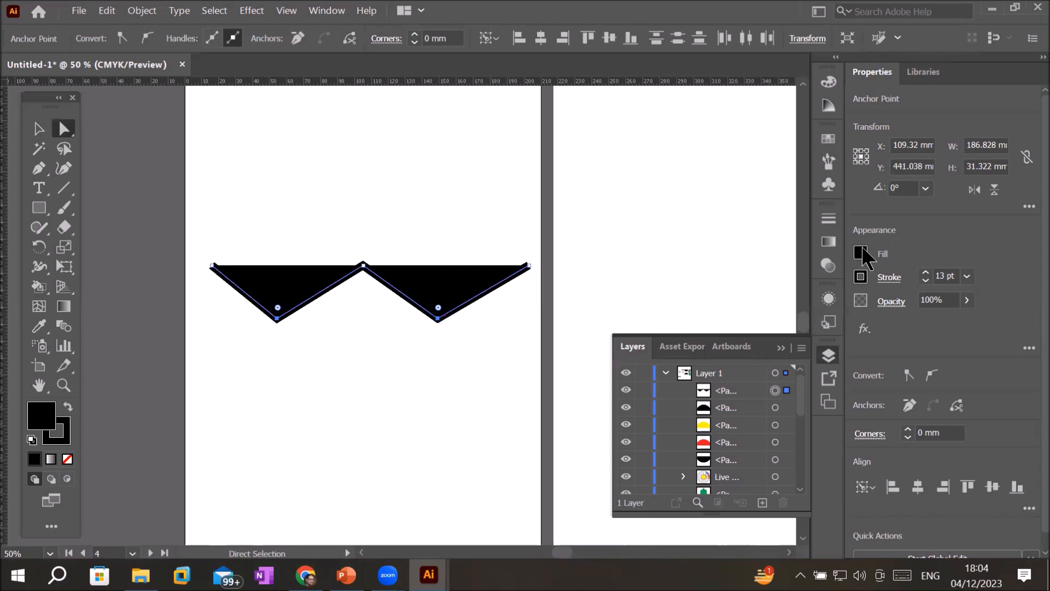
# Step: Set the zigzag path's fill to None
pyautogui.click(861, 252)
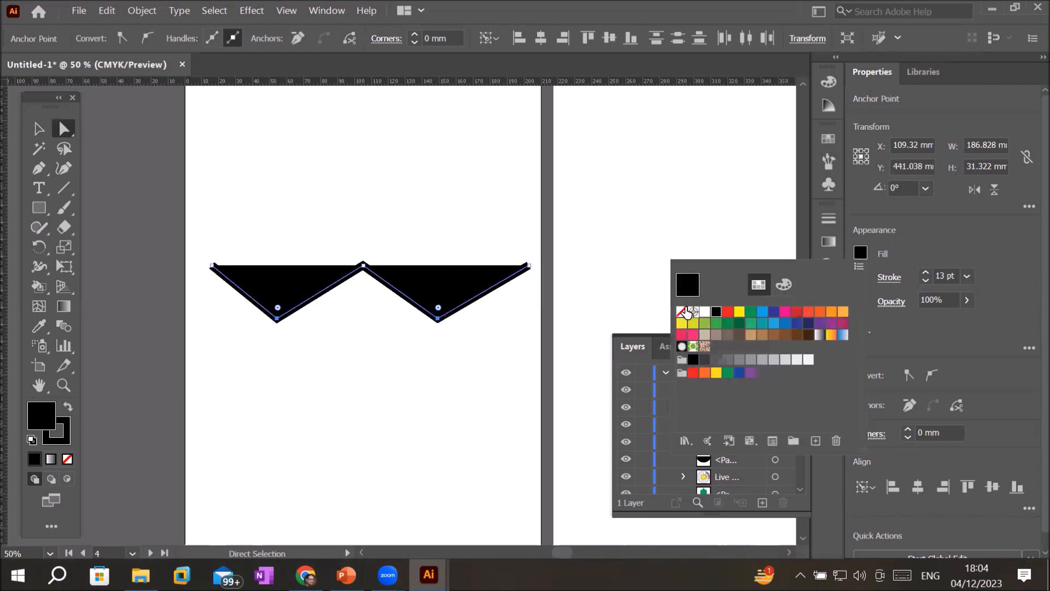
pyautogui.click(681, 312)
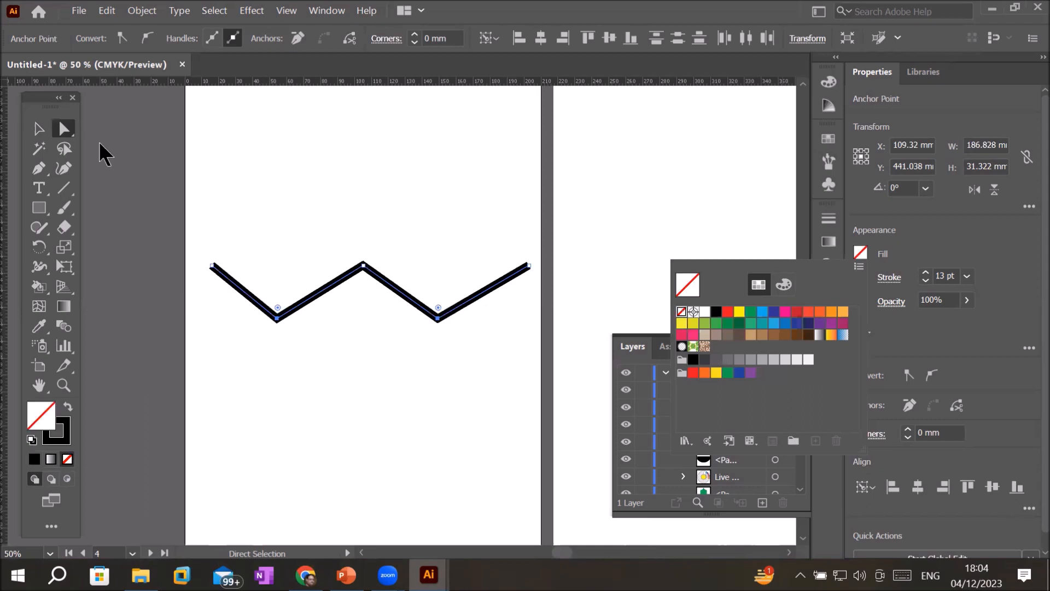
pyautogui.click(213, 271)
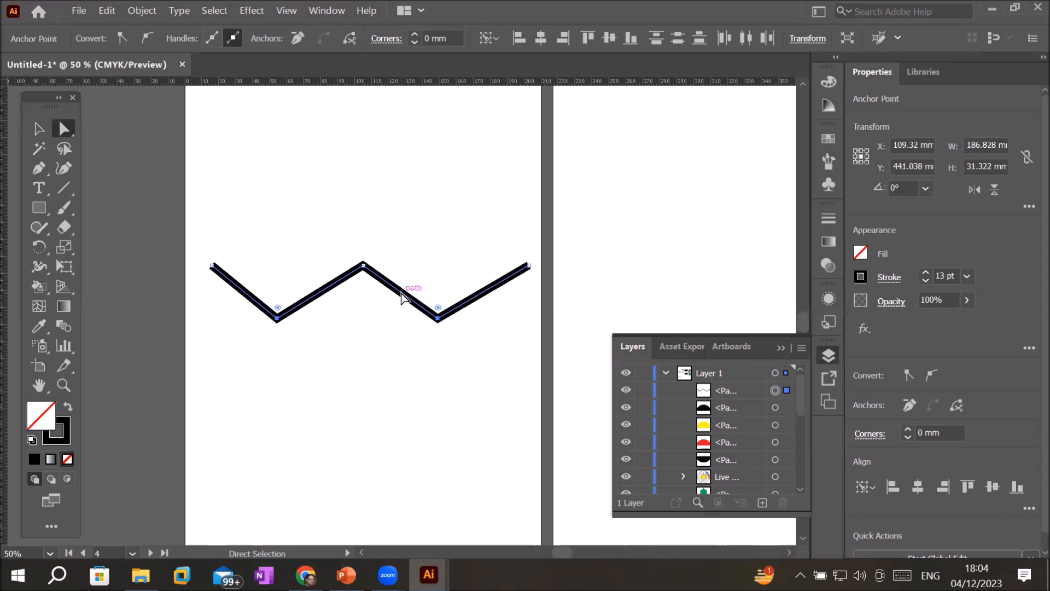
# Step: Try deleting the zigzag's lower-left anchor point with the Pen tool, and undo the deletion
pyautogui.click(38, 173)
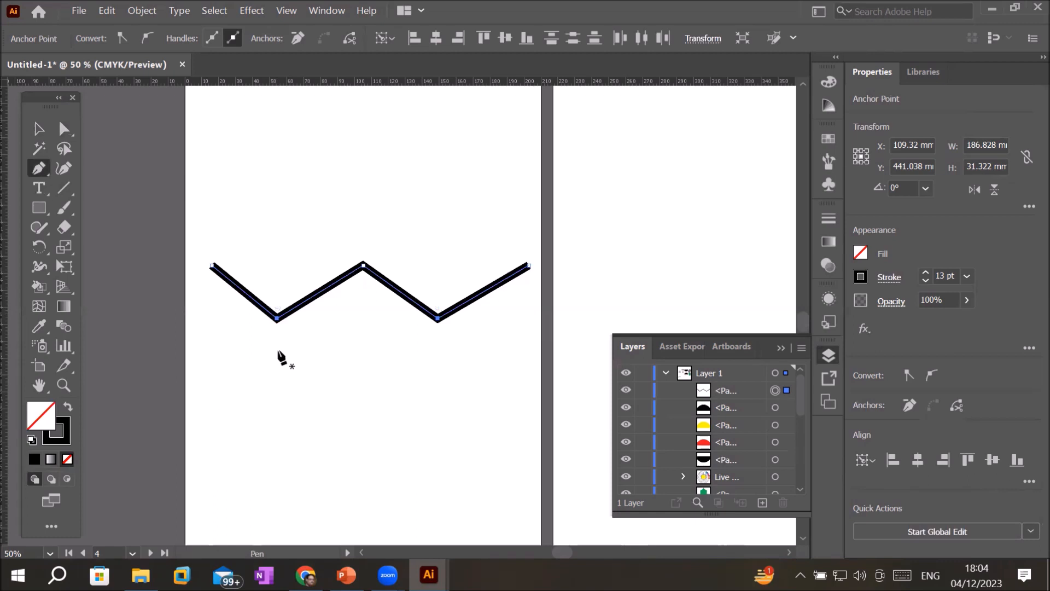
pyautogui.click(277, 318)
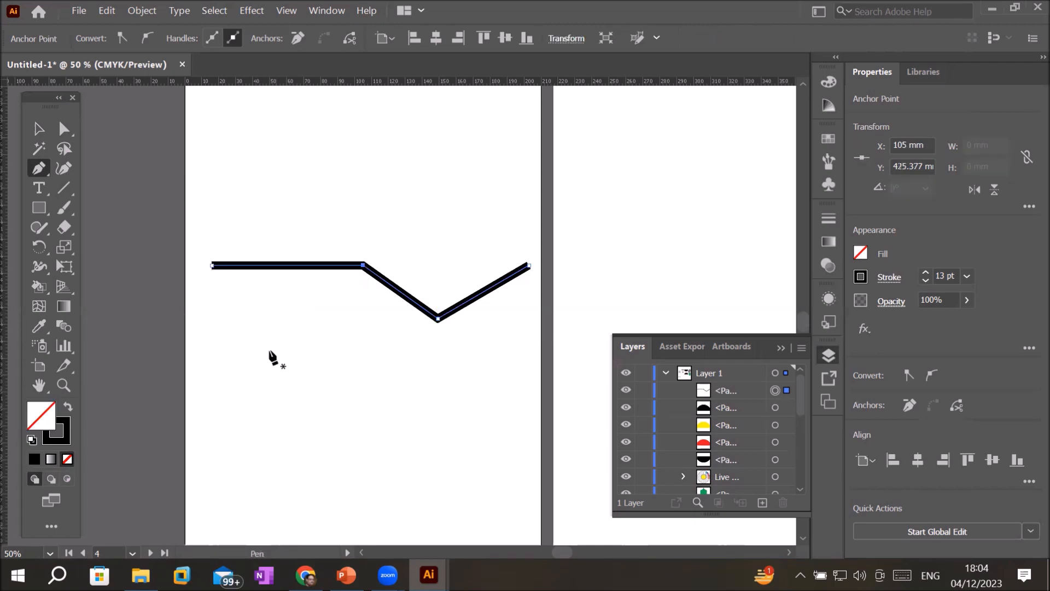
pyautogui.hotkey('ctrl', 'z')
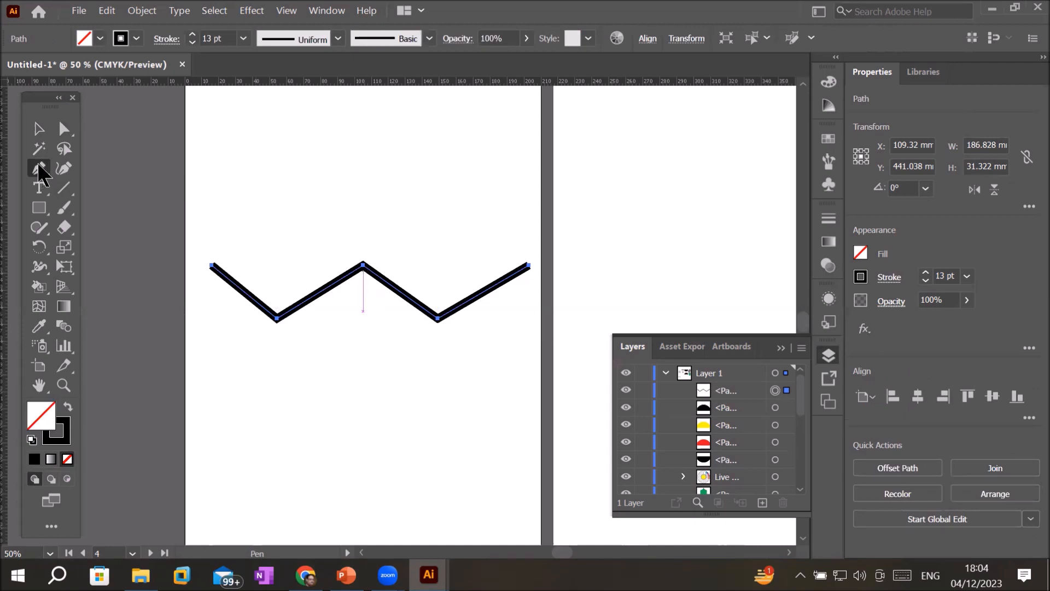
# Step: Add an anchor point near the middle of each of the zigzag's two inner segments, at X about 78 and 127 mm
pyautogui.moveTo(38, 164); pyautogui.dragTo(135, 204)
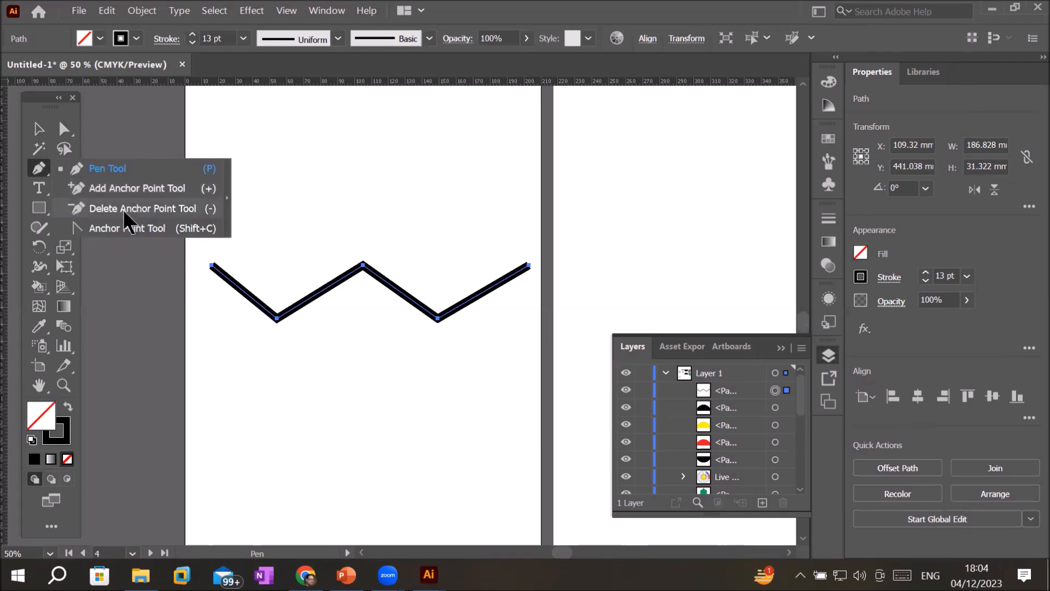
pyautogui.moveTo(104, 166); pyautogui.dragTo(104, 169)
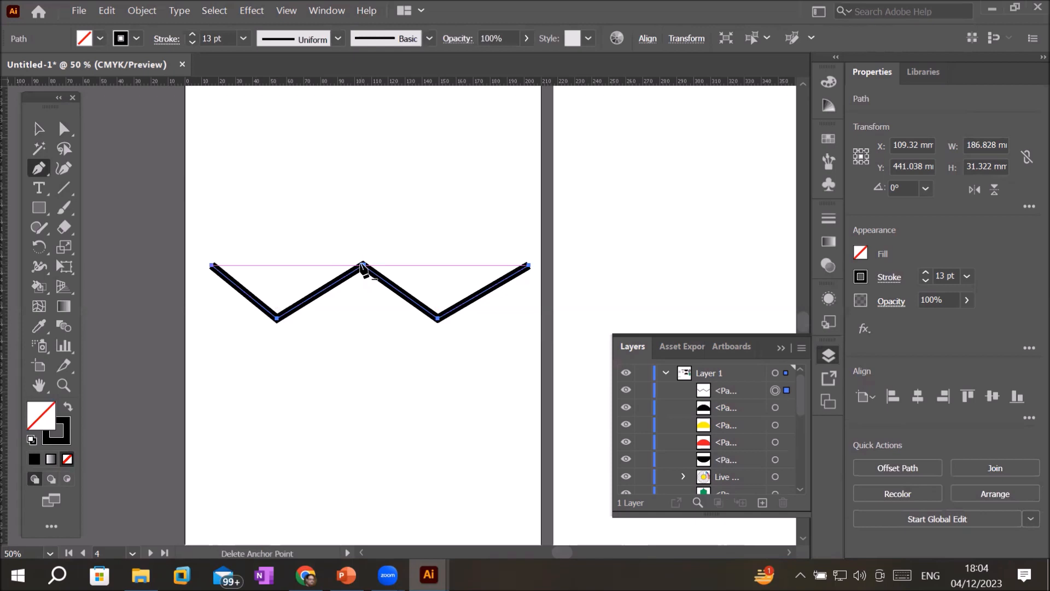
pyautogui.scroll(3, 363, 266)
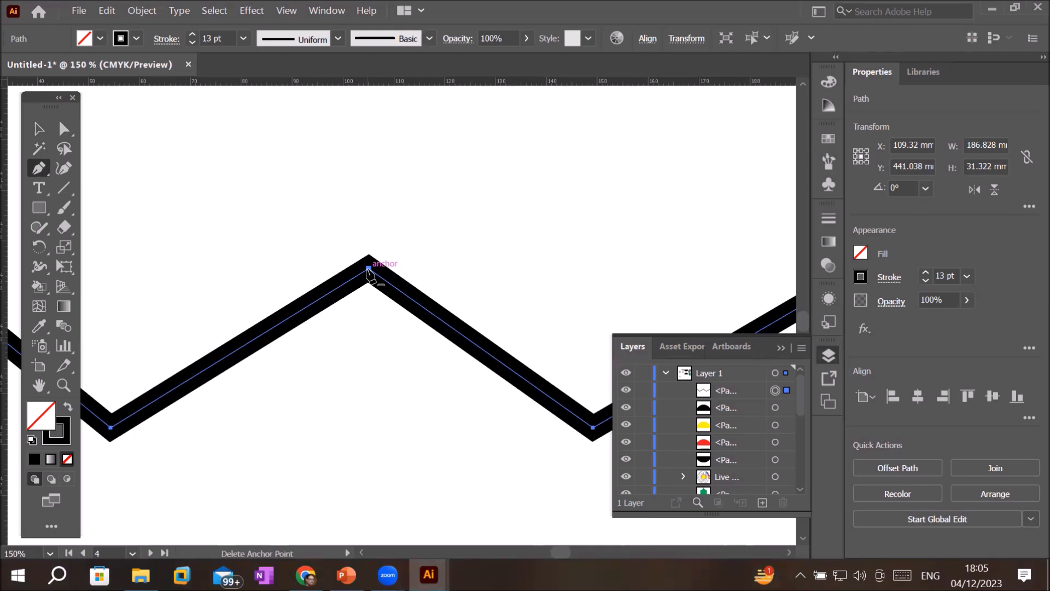
pyautogui.click(234, 352)
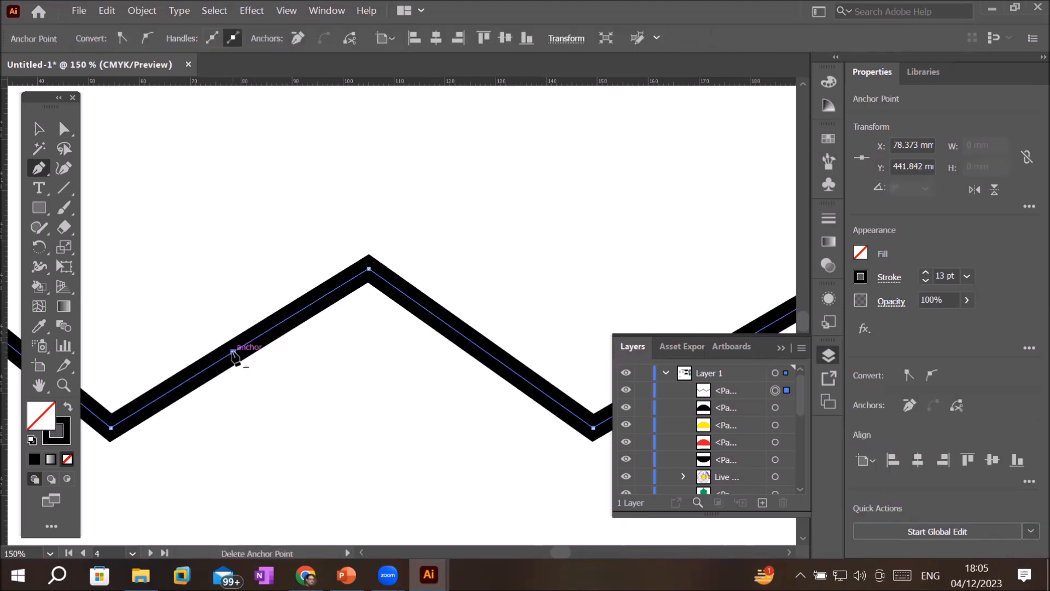
pyautogui.click(483, 349)
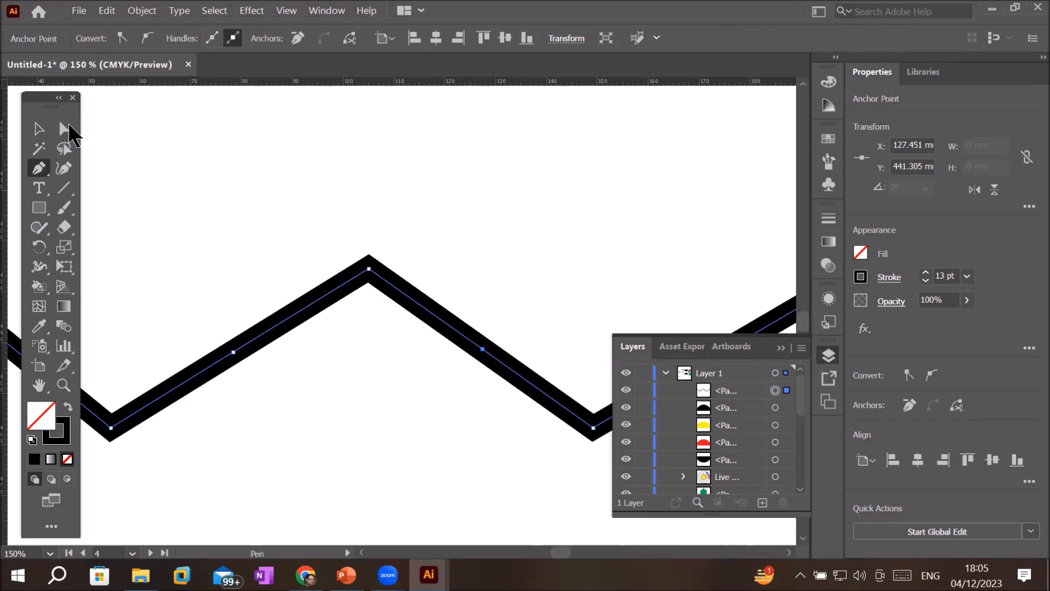
pyautogui.click(69, 128)
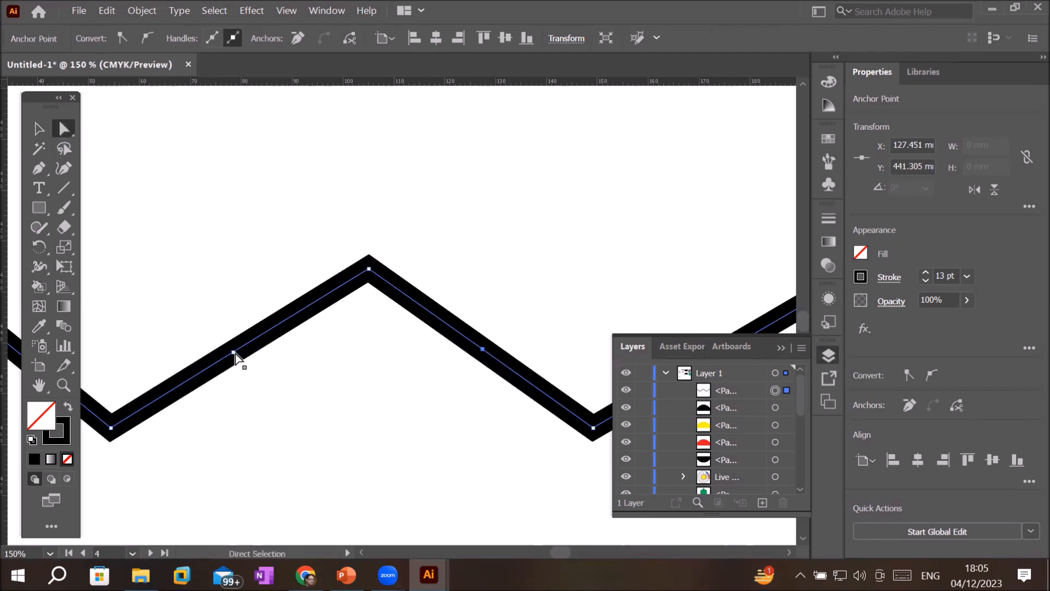
pyautogui.keyDown('shift'); pyautogui.click(483, 350); pyautogui.keyUp('shift')
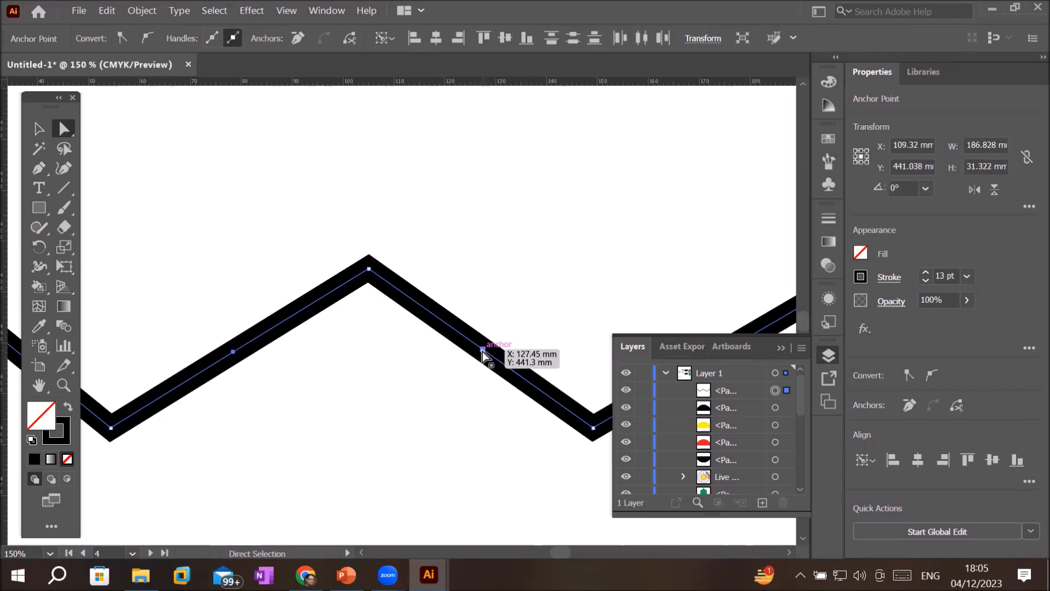
pyautogui.click(502, 223)
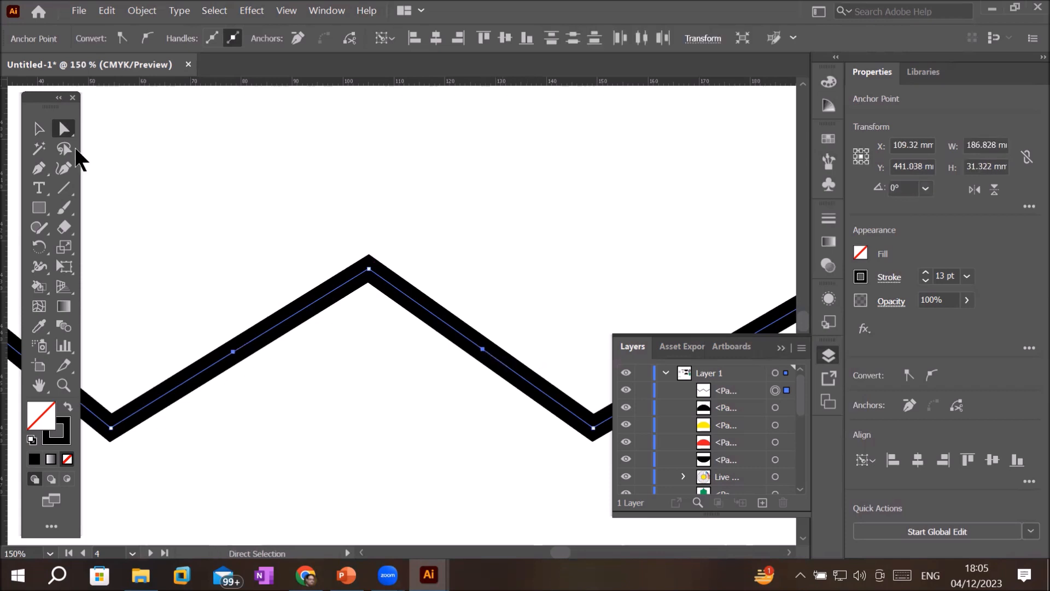
# Step: Select the two new anchor points on the inner segments with the Lasso tool and move them down about 14 mm together
pyautogui.click(63, 147)
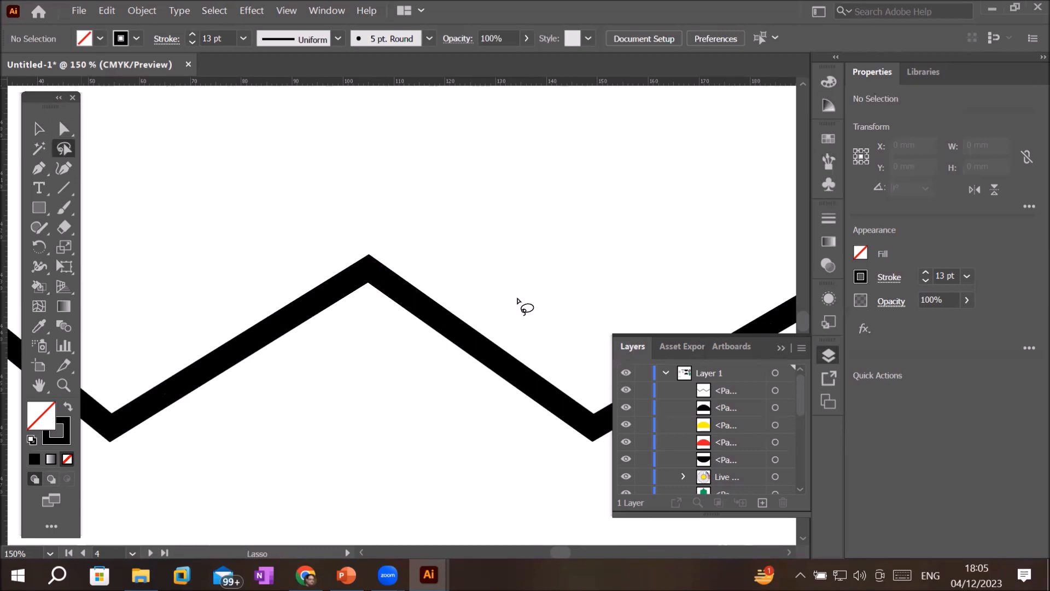
pyautogui.moveTo(515, 301)
pyautogui.mouseDown()
pyautogui.moveTo(233, 305)
pyautogui.moveTo(198, 346)
pyautogui.moveTo(270, 396)
pyautogui.moveTo(406, 415)
pyautogui.moveTo(529, 394)
pyautogui.moveTo(567, 325)
pyautogui.moveTo(526, 297)
pyautogui.mouseUp()
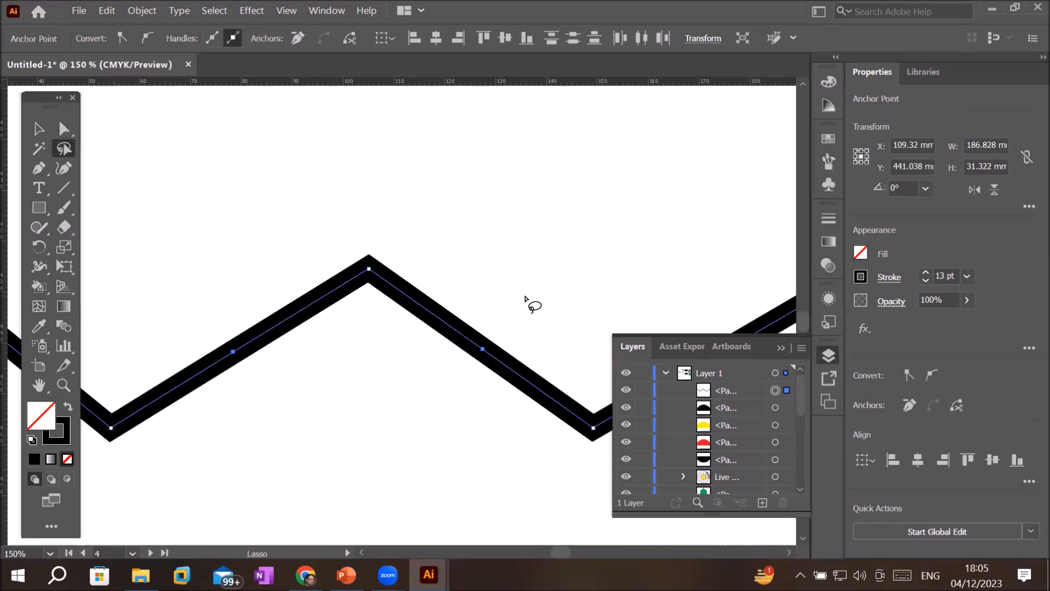
pyautogui.click(64, 131)
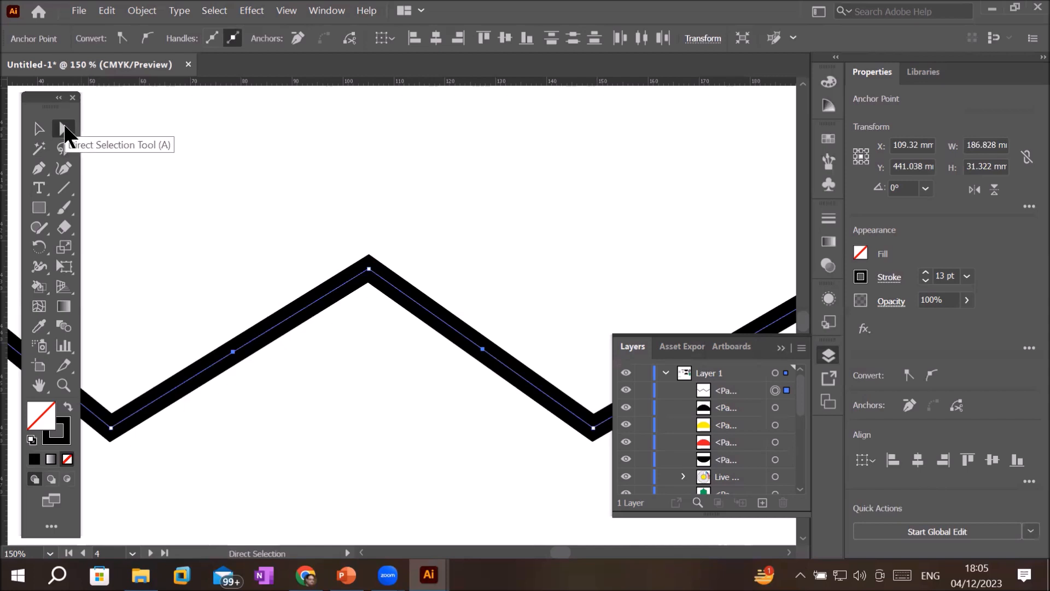
pyautogui.click(483, 350)
pyautogui.moveTo(524, 282); pyautogui.dragTo(482, 426)
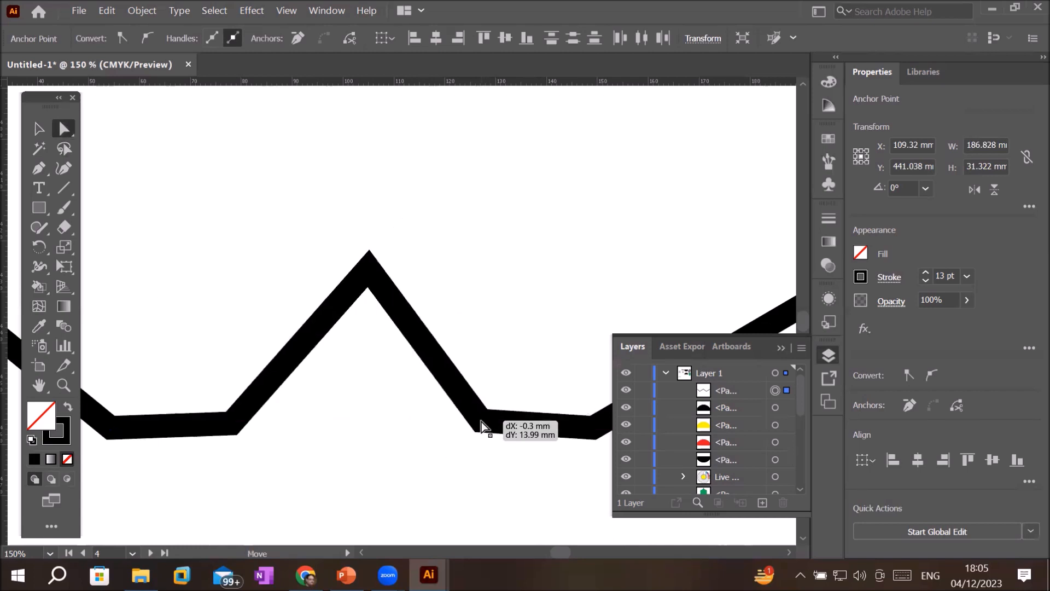
# Step: Lasso the path's two endpoints and move them up together to make the path about 141 mm high, and deselect it
pyautogui.scroll(-3, 481, 432)
pyautogui.scroll(-2, 476, 458)
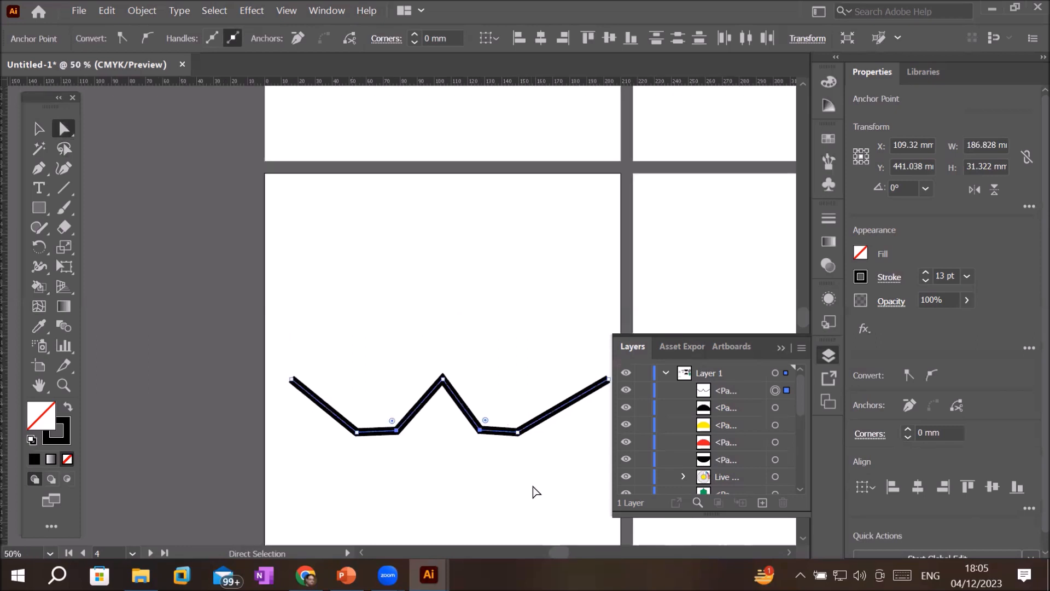
pyautogui.scroll(-1, 534, 490)
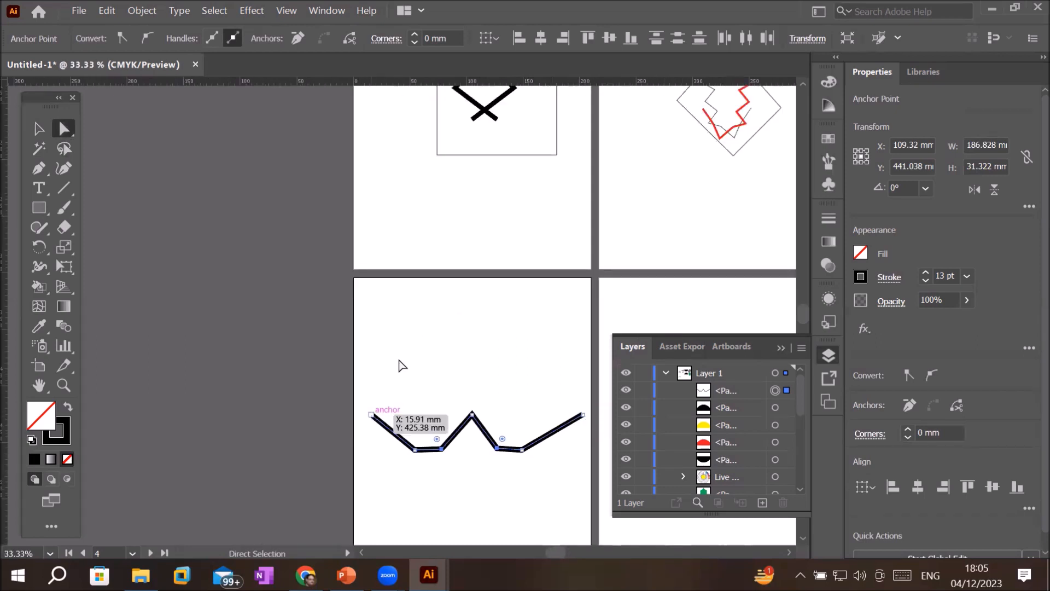
pyautogui.click(510, 363)
pyautogui.click(63, 148)
pyautogui.moveTo(561, 417)
pyautogui.mouseDown()
pyautogui.moveTo(593, 431)
pyautogui.moveTo(607, 403)
pyautogui.moveTo(594, 372)
pyautogui.moveTo(546, 347)
pyautogui.moveTo(440, 331)
pyautogui.moveTo(357, 344)
pyautogui.moveTo(325, 394)
pyautogui.moveTo(338, 426)
pyautogui.moveTo(359, 442)
pyautogui.moveTo(405, 385)
pyautogui.moveTo(485, 367)
pyautogui.moveTo(566, 388)
pyautogui.moveTo(587, 442)
pyautogui.mouseUp()
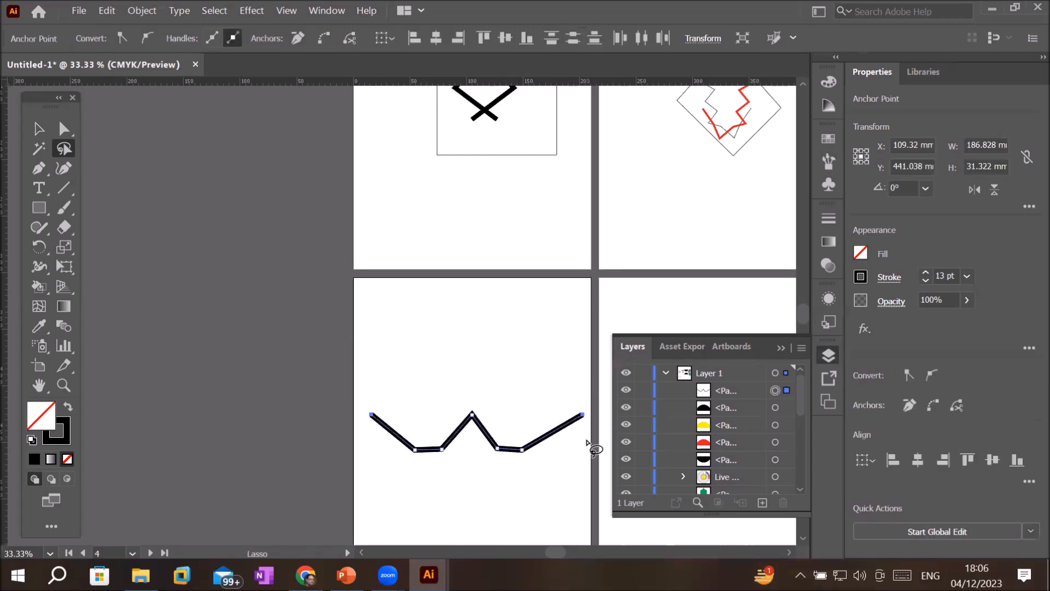
pyautogui.click(60, 129)
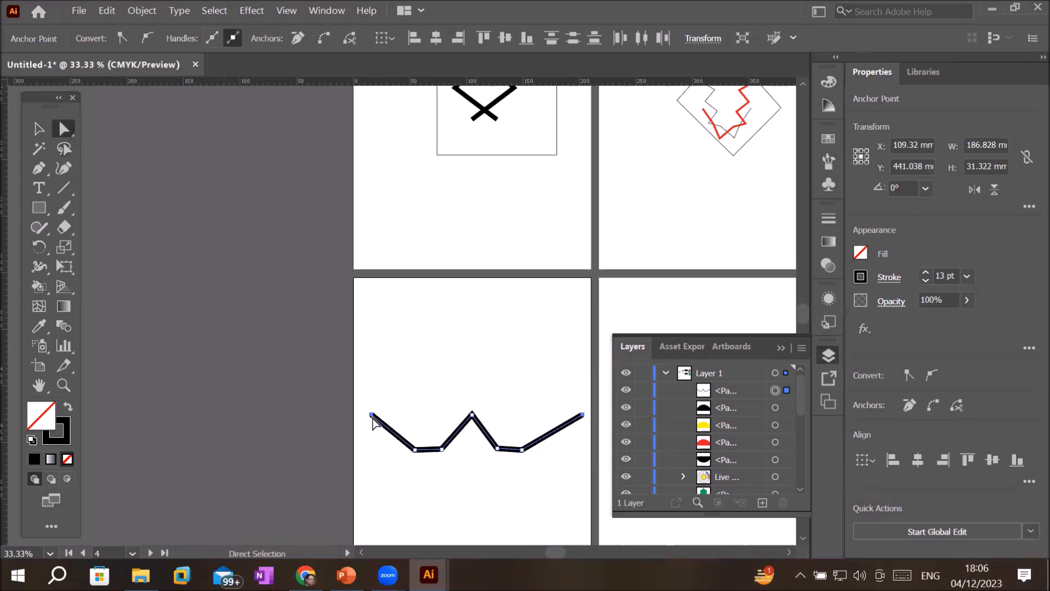
pyautogui.moveTo(394, 398); pyautogui.dragTo(363, 296)
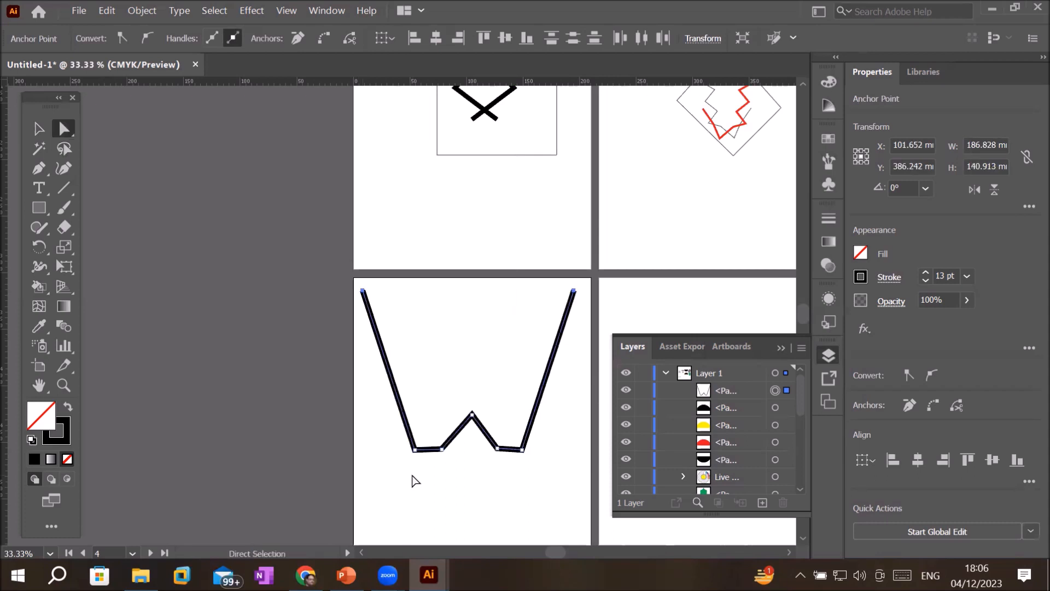
pyautogui.click(413, 476)
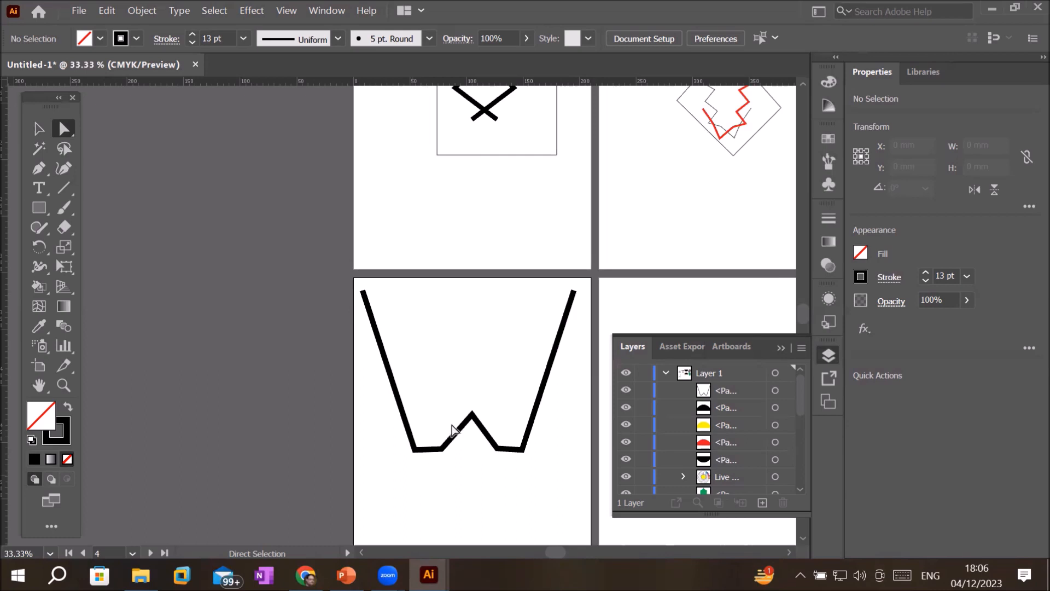
pyautogui.scroll(1, 492, 429)
pyautogui.scroll(4, 465, 438)
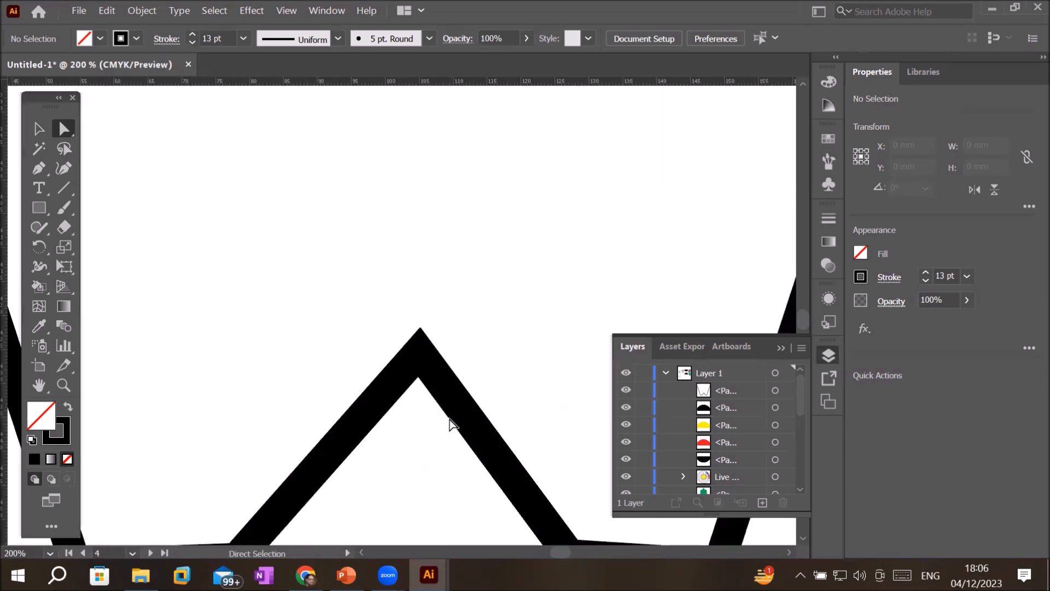
pyautogui.scroll(1, 452, 424)
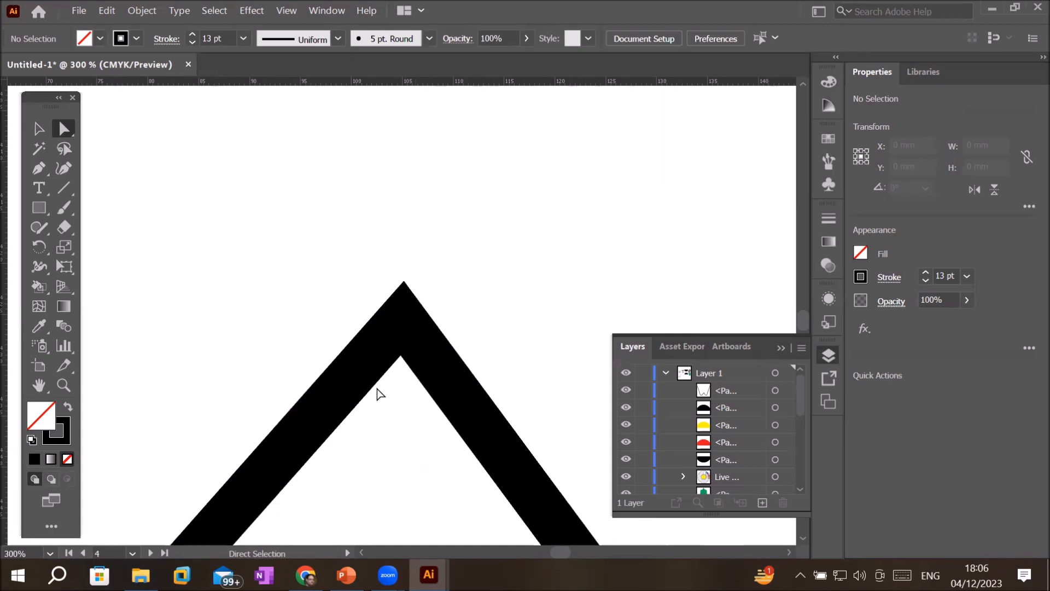
pyautogui.scroll(-3, 377, 392)
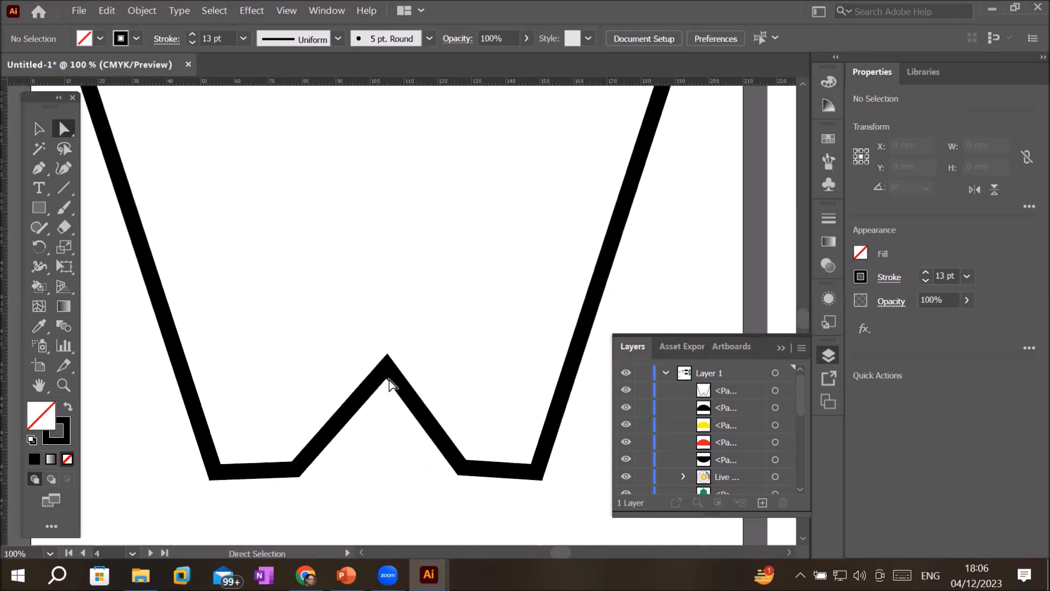
pyautogui.scroll(-1, 384, 381)
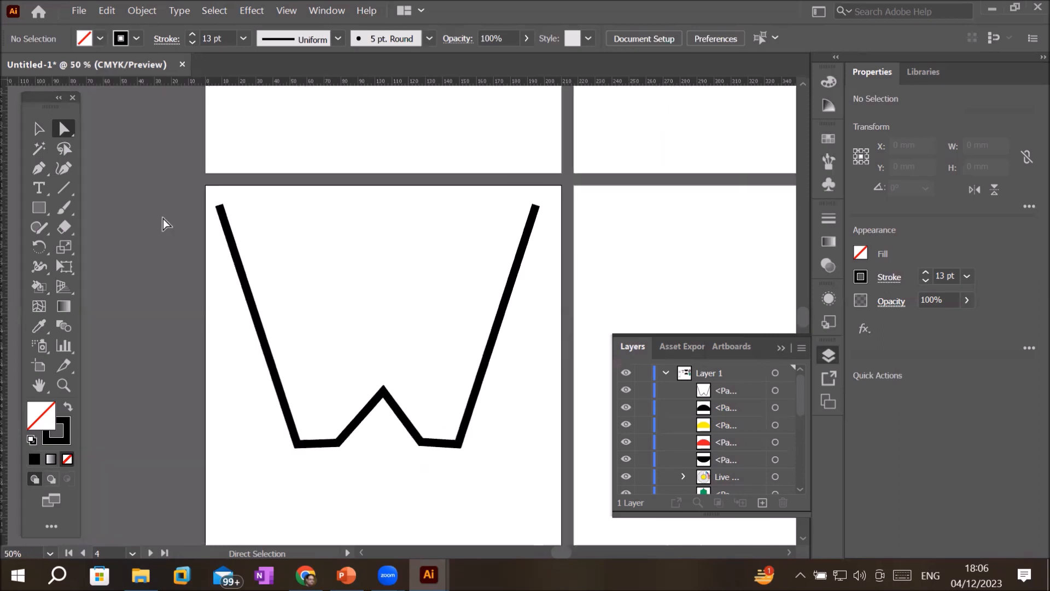
# Step: Select the W-shaped path, show its anchor points with the Direct Selection tool, and examine the one at the central peak
pyautogui.click(38, 131)
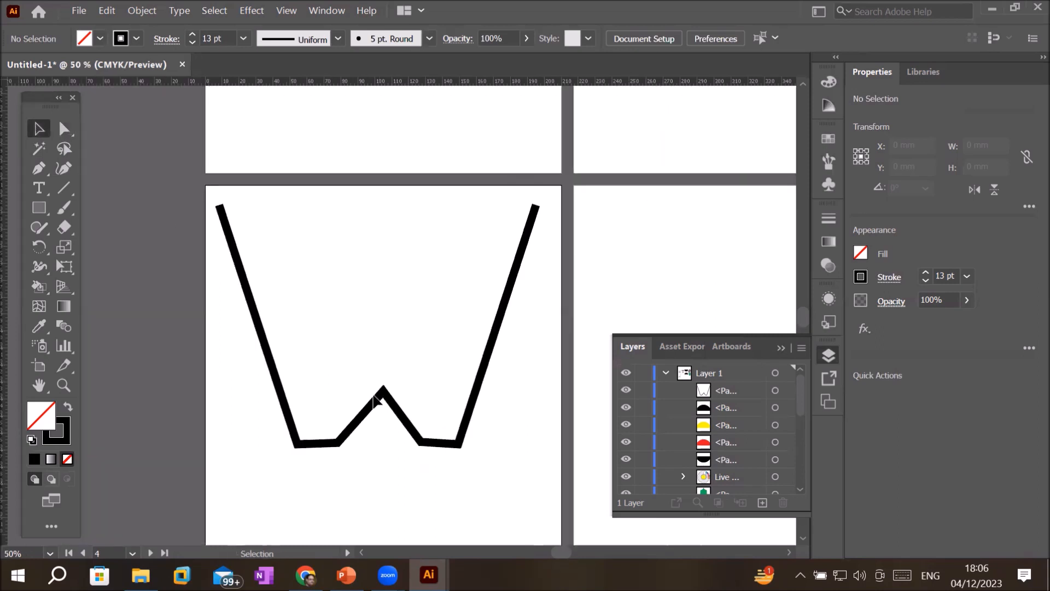
pyautogui.click(397, 407)
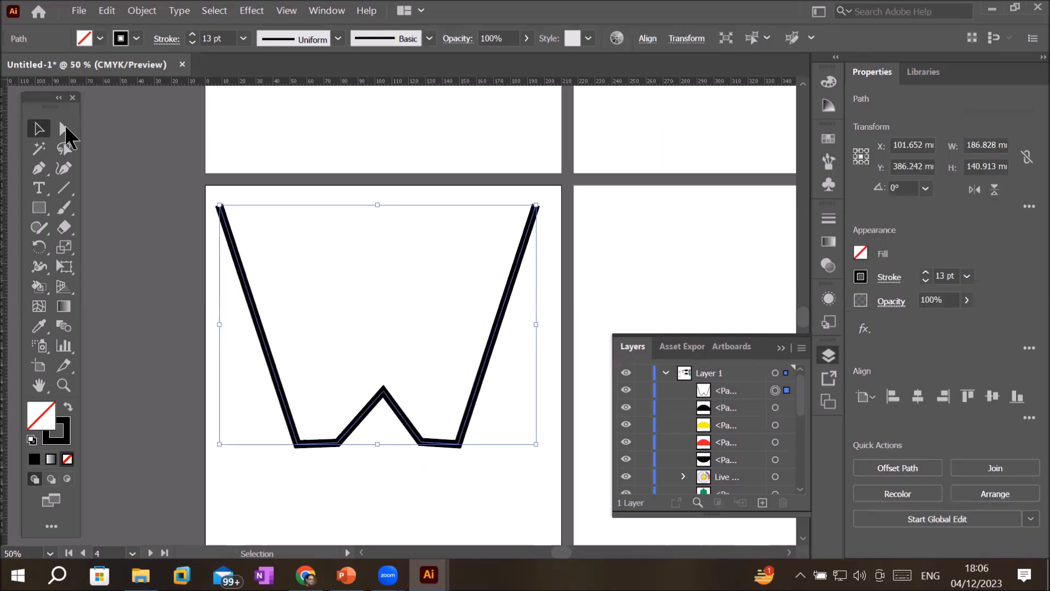
pyautogui.press('a')
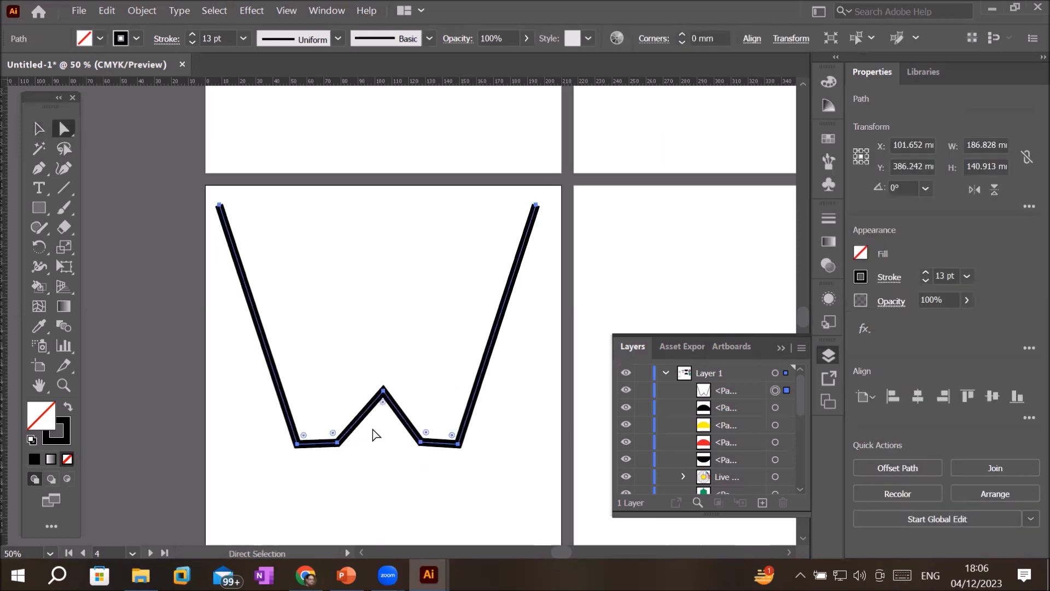
pyautogui.scroll(1, 377, 433)
pyautogui.scroll(1, 391, 438)
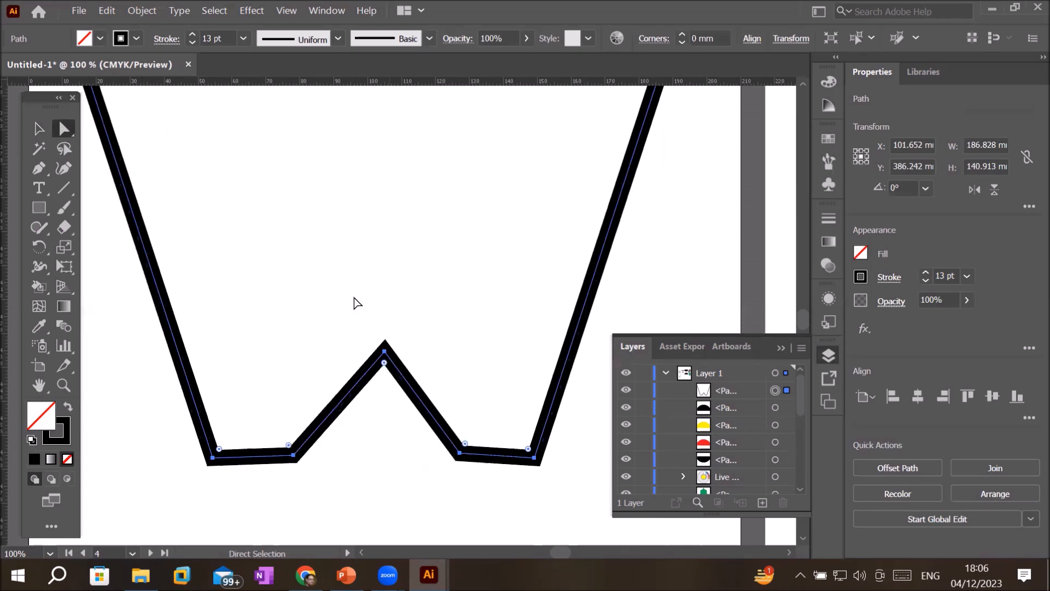
pyautogui.scroll(2, 362, 298)
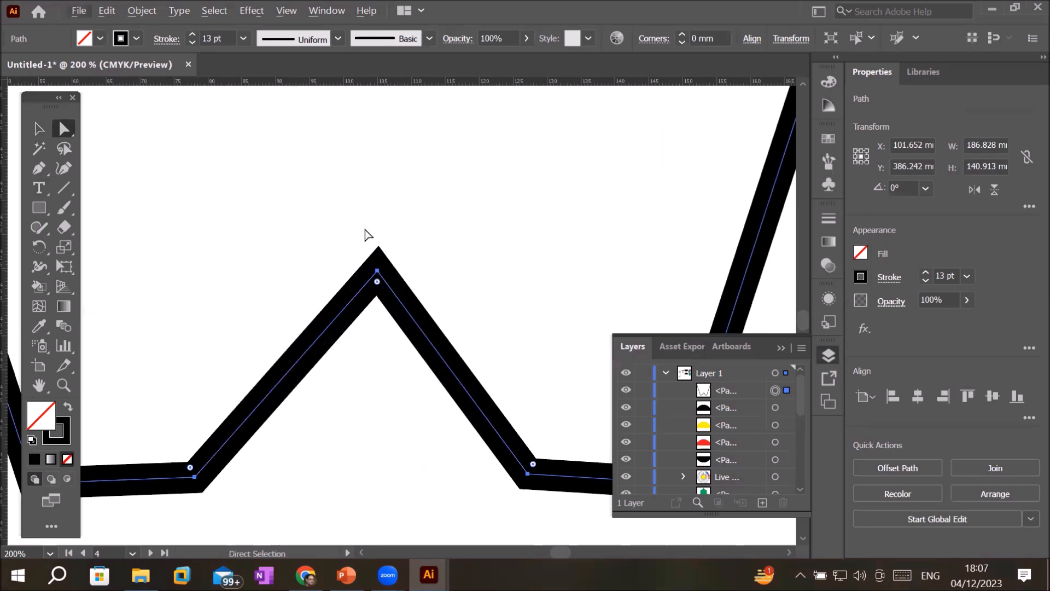
pyautogui.scroll(1, 368, 235)
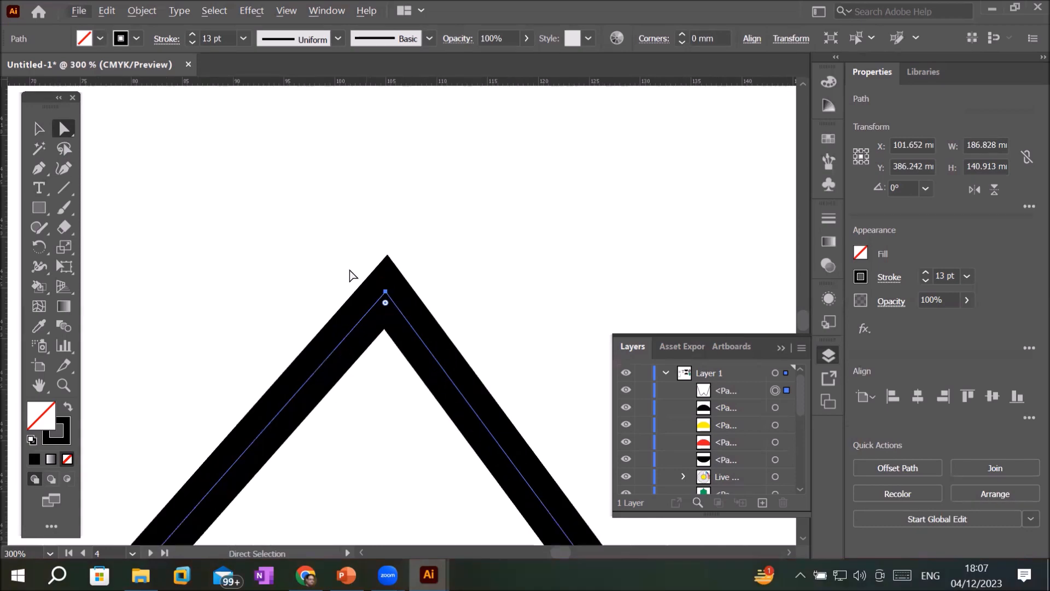
# Step: Delete the anchor point at the W shape's central peak with the Pen tool
pyautogui.click(35, 171)
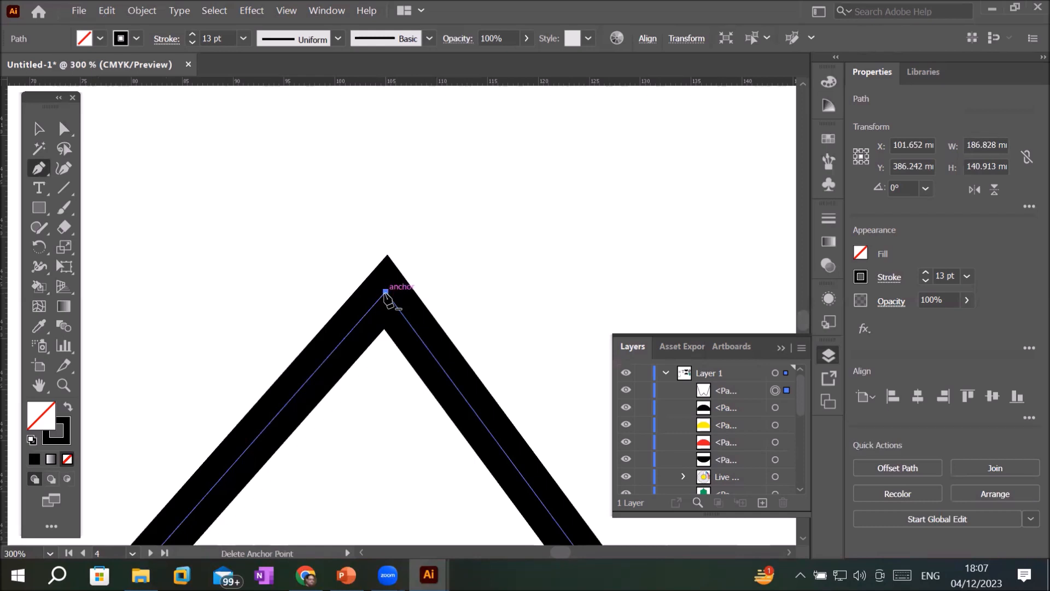
pyautogui.press('alt')
pyautogui.press('alt')
pyautogui.moveTo(386, 292)
pyautogui.mouseDown()
pyautogui.moveTo(555, 295)
pyautogui.moveTo(385, 293)
pyautogui.mouseUp()
pyautogui.click(36, 173)
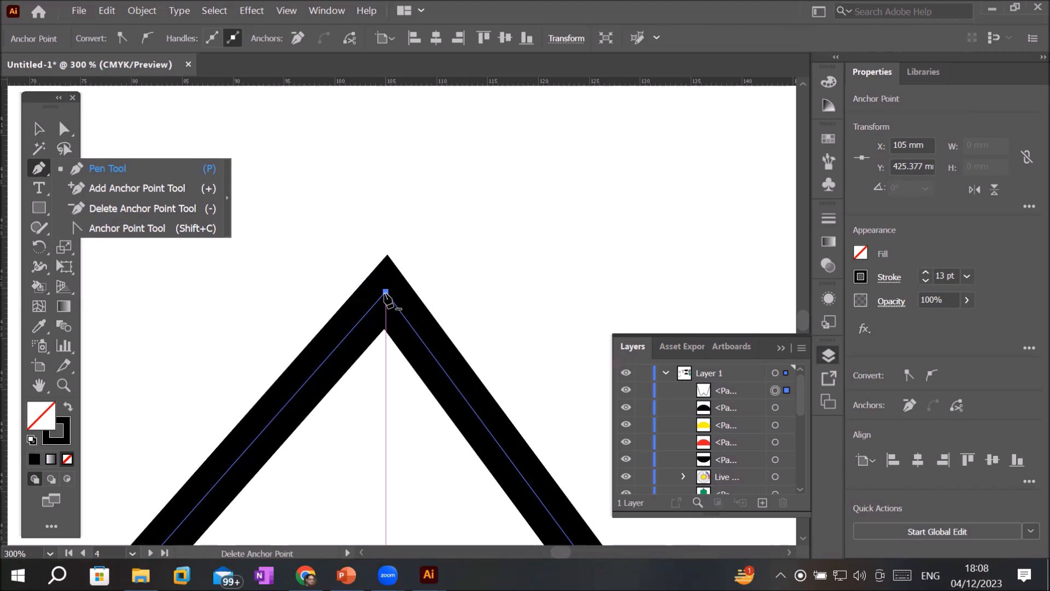
pyautogui.scroll(-4, 385, 296)
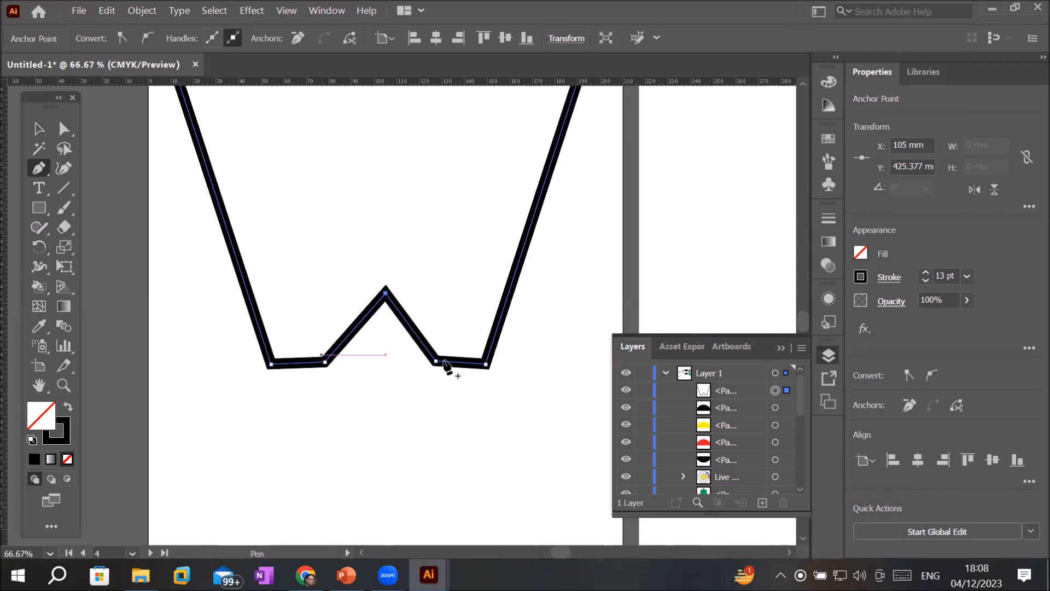
pyautogui.click(387, 294)
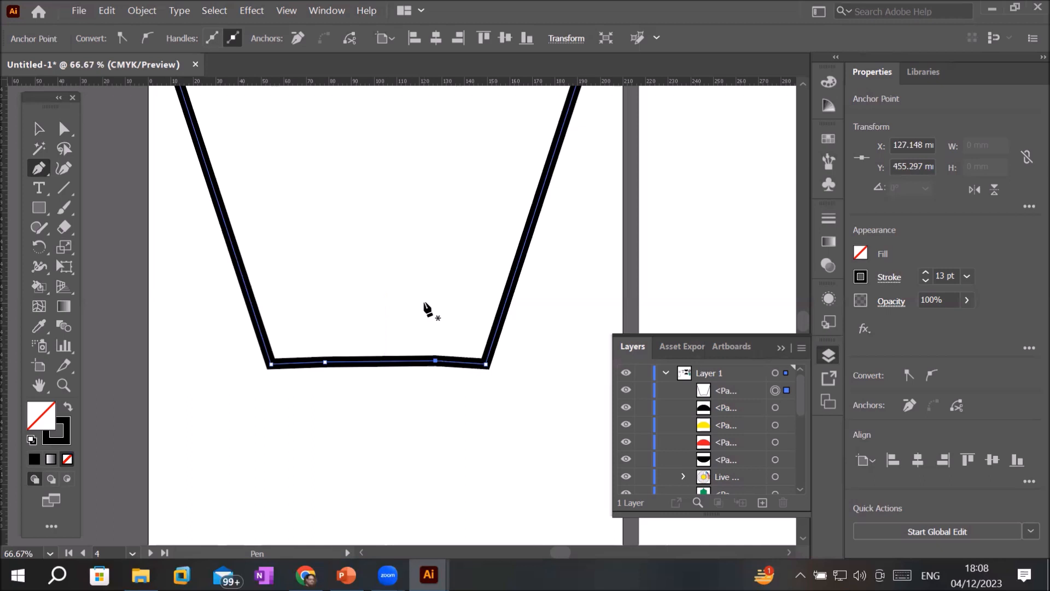
# Step: Switch to the PowerPoint presentation and copy the bat picture from the Curvature Tool slide, slide 44
pyautogui.scroll(-3, 428, 309)
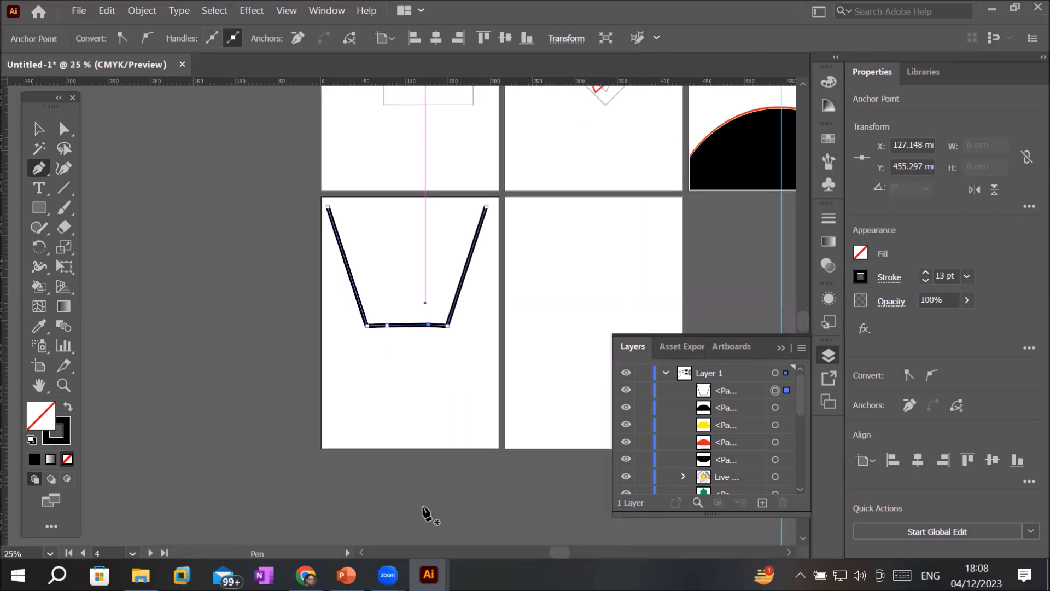
pyautogui.hotkey('alt', 'Tab')
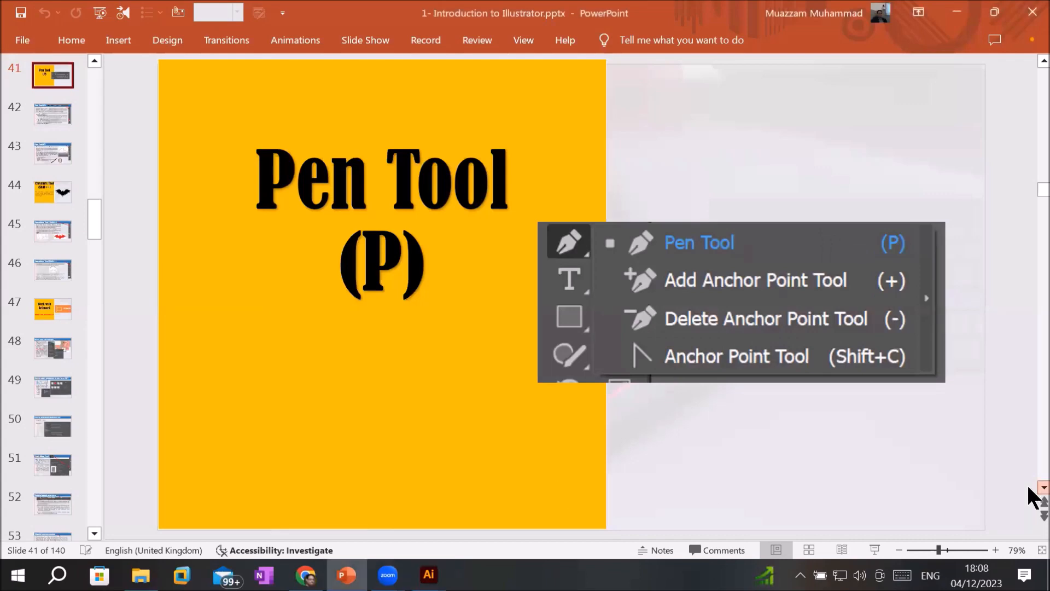
pyautogui.scroll(-2, 1030, 489)
pyautogui.scroll(-1, 852, 311)
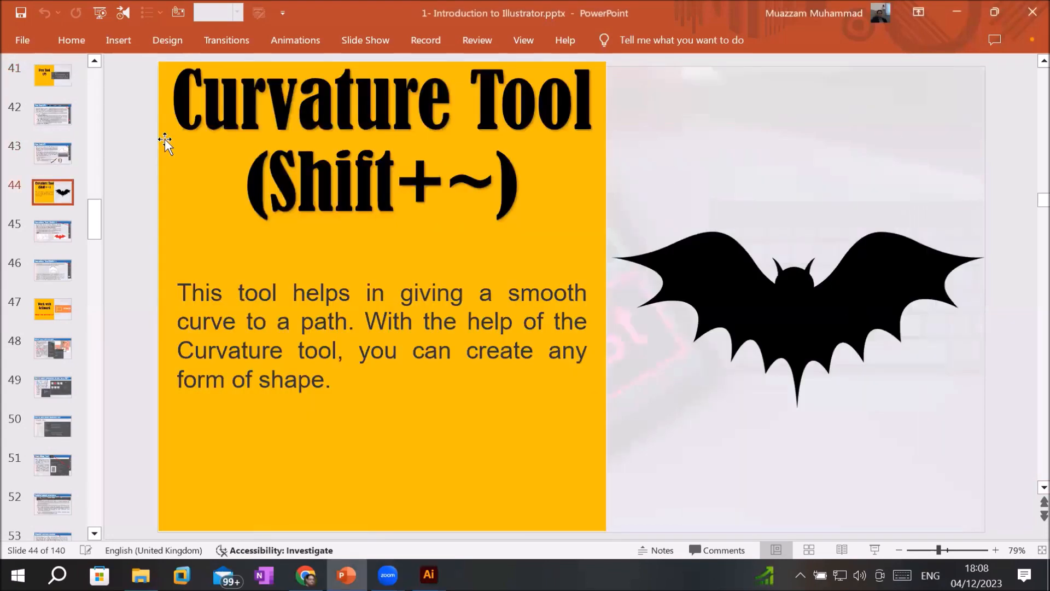
pyautogui.click(789, 297)
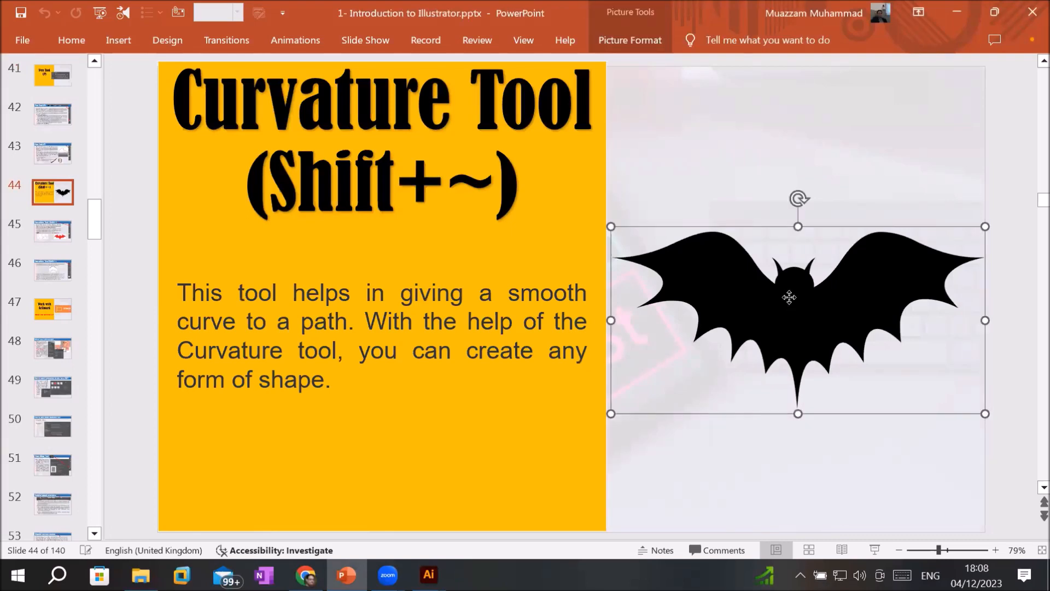
pyautogui.rightClick(790, 297)
pyautogui.click(815, 292)
# Step: Switch back to Illustrator, paste the bat picture near the blank artboard, and delete the stray Pen anchor point placed over it
pyautogui.hotkey('alt', 'Tab')
pyautogui.moveTo(661, 258); pyautogui.dragTo(384, 171)
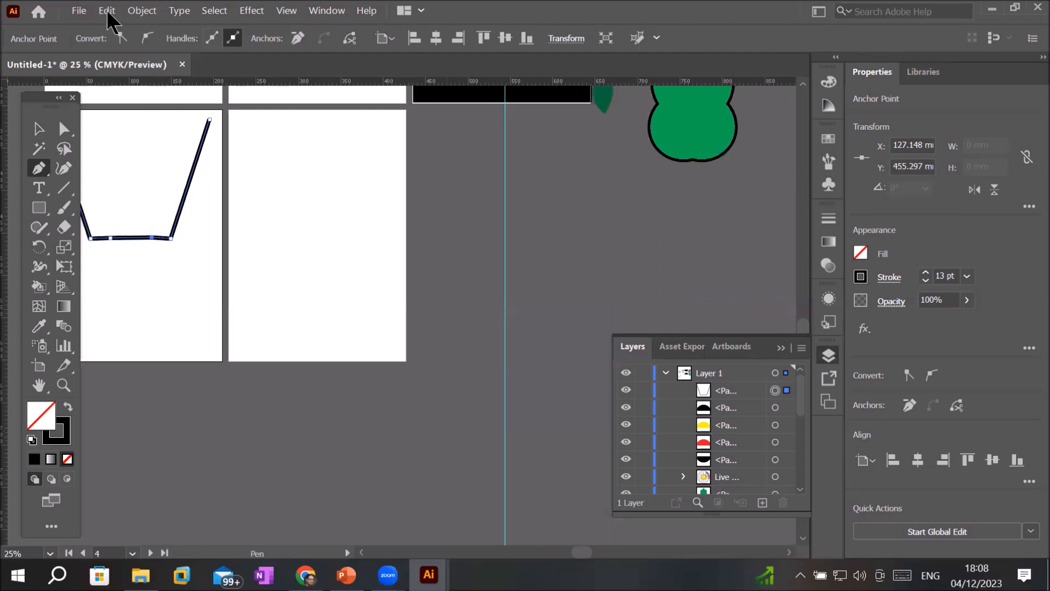
pyautogui.click(166, 100)
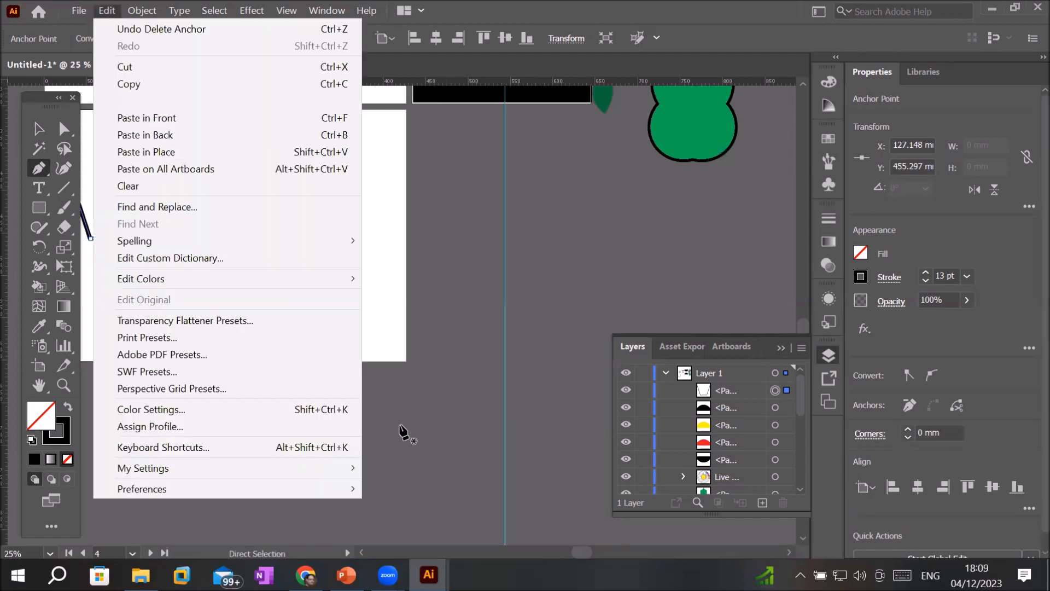
pyautogui.click(416, 308)
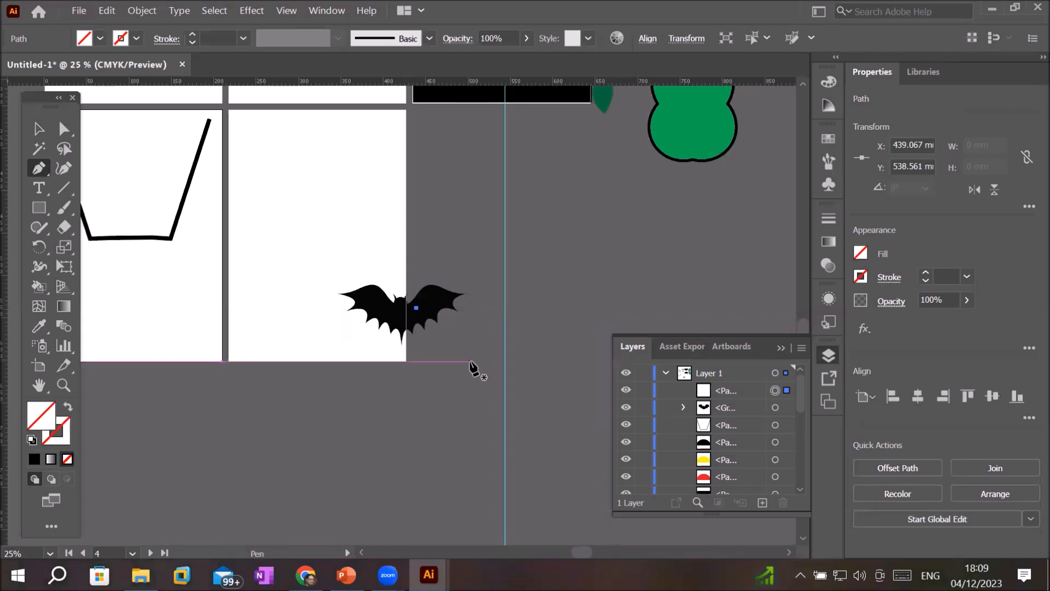
pyautogui.press('Delete')
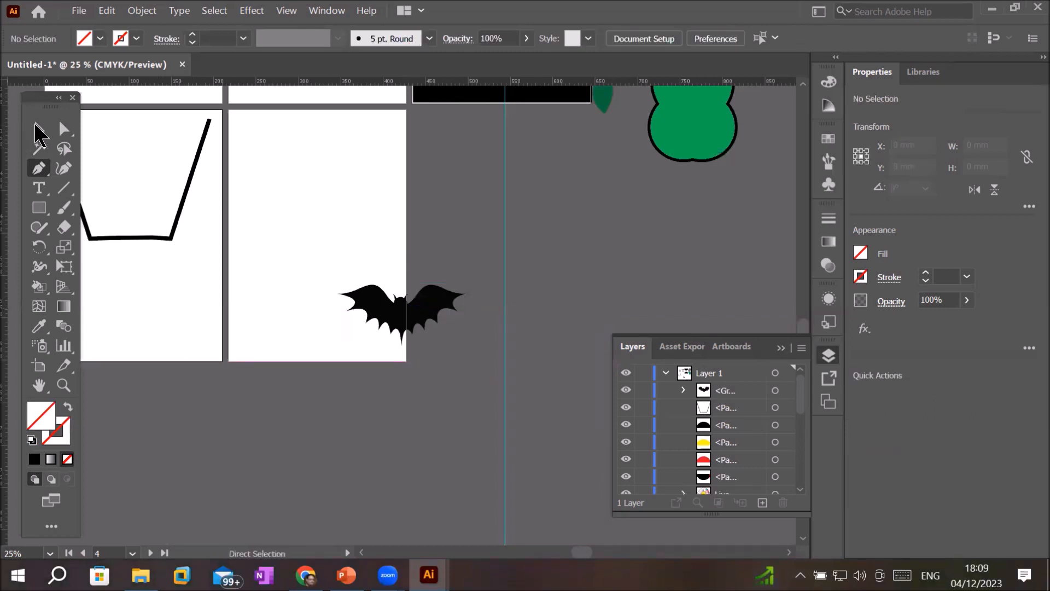
# Step: Move the bat picture onto the blank artboard, centred at about X 316 mm and Y 403 mm
pyautogui.click(39, 129)
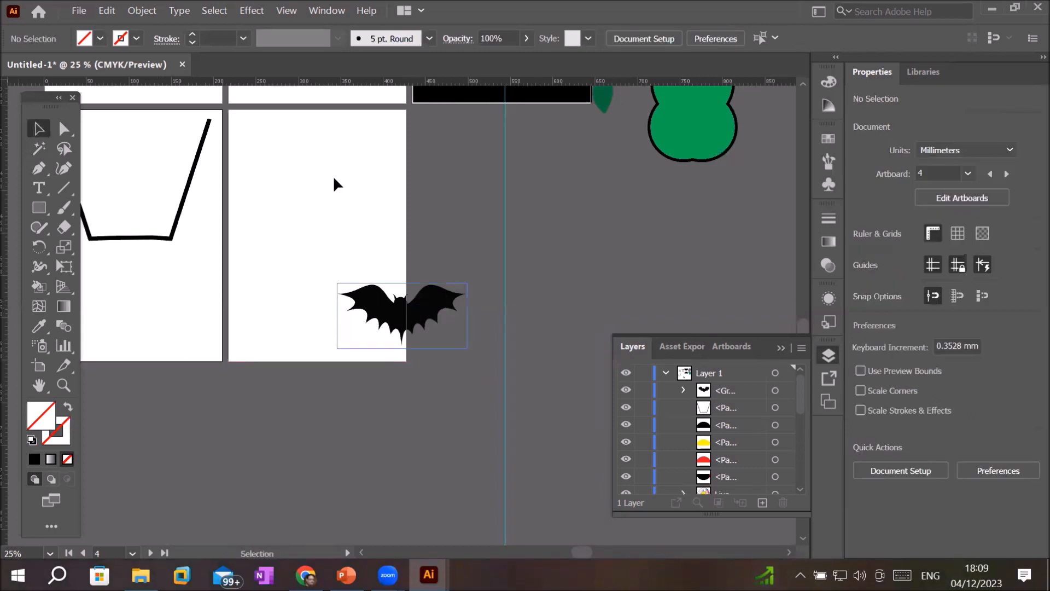
pyautogui.moveTo(334, 177); pyautogui.dragTo(278, 158)
pyautogui.scroll(3, 291, 143)
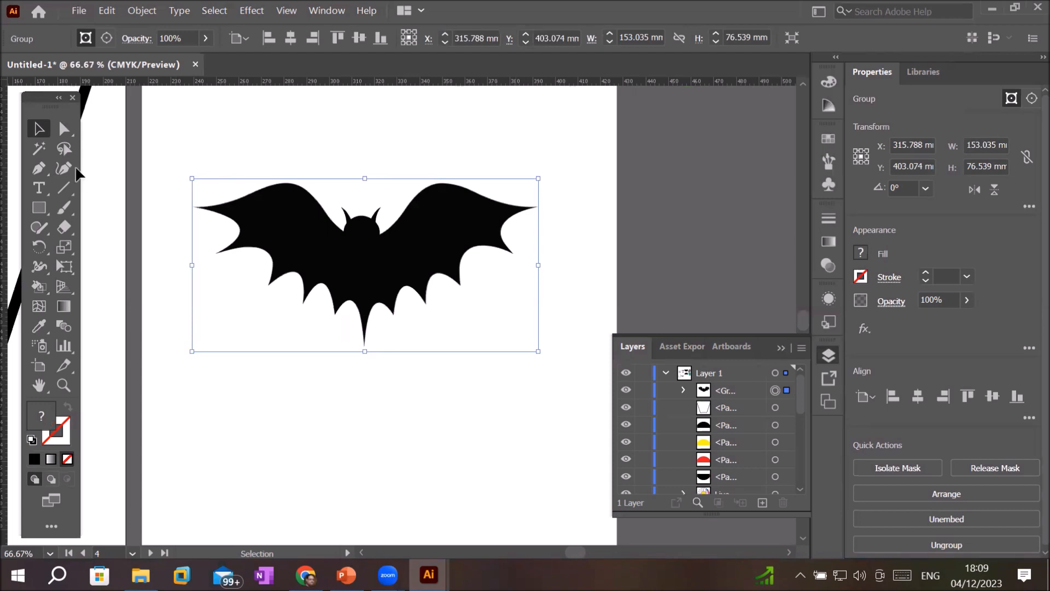
# Step: Try tracing the upper edge of the bat's left wing out to the wing tip with the Pen tool
pyautogui.click(39, 170)
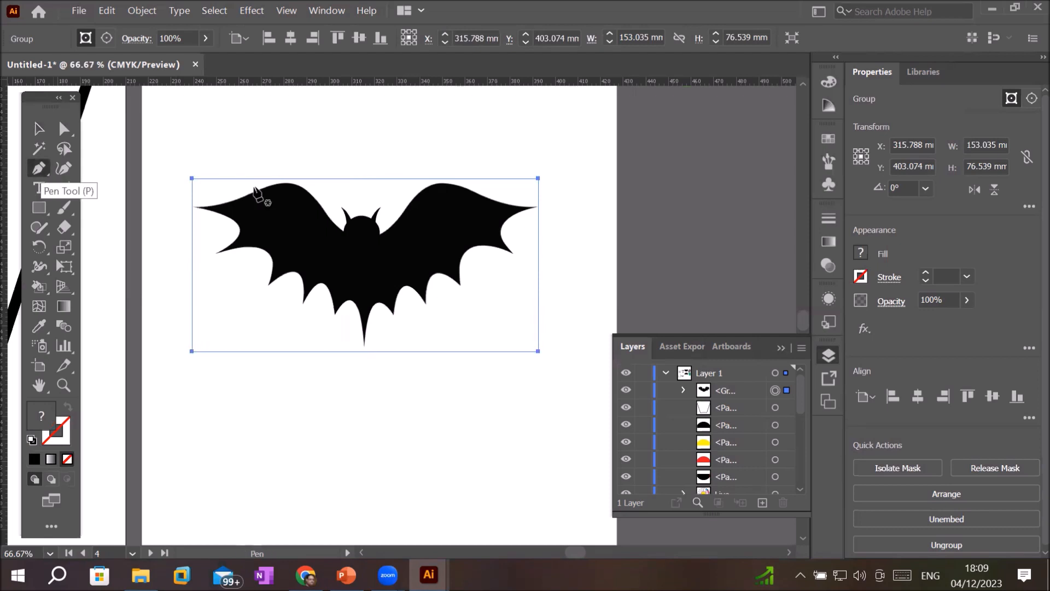
pyautogui.click(283, 182)
pyautogui.moveTo(244, 194); pyautogui.dragTo(216, 204)
pyautogui.scroll(4, 218, 208)
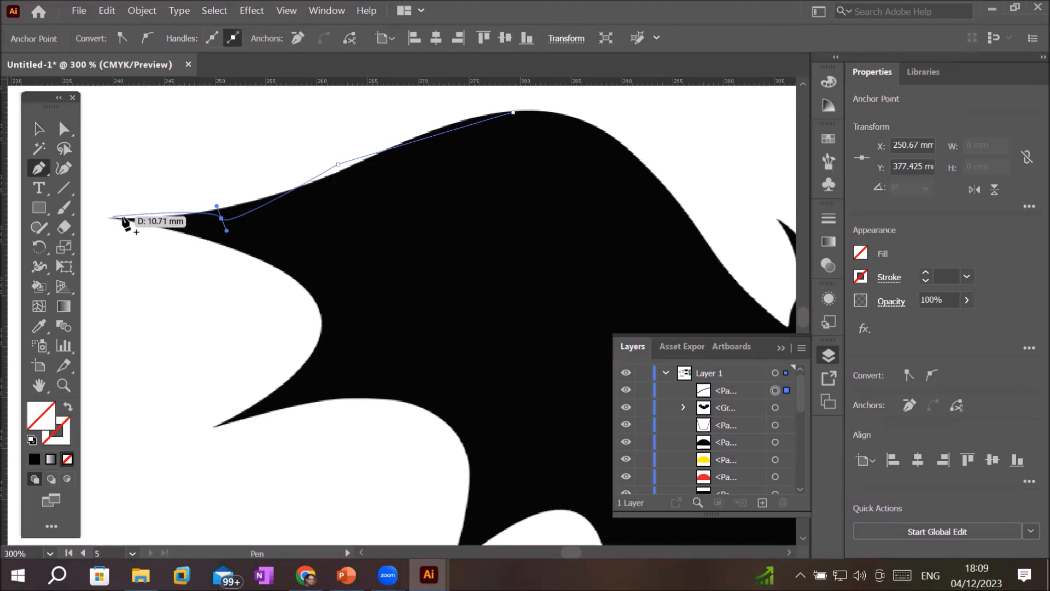
pyautogui.click(110, 216)
# Step: Try tracing the scalloped lower edge of the bat's left wing with curved Pen segments between its spikes
pyautogui.moveTo(319, 313); pyautogui.dragTo(347, 396)
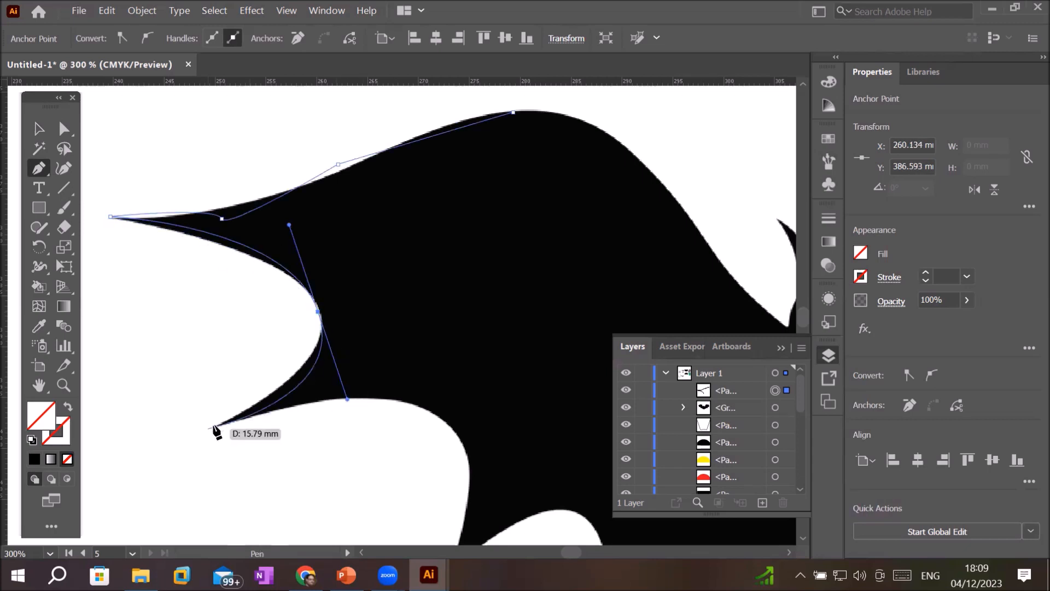
pyautogui.moveTo(213, 425); pyautogui.dragTo(196, 440)
pyautogui.moveTo(462, 443); pyautogui.dragTo(534, 534)
pyautogui.scroll(-2, 512, 314)
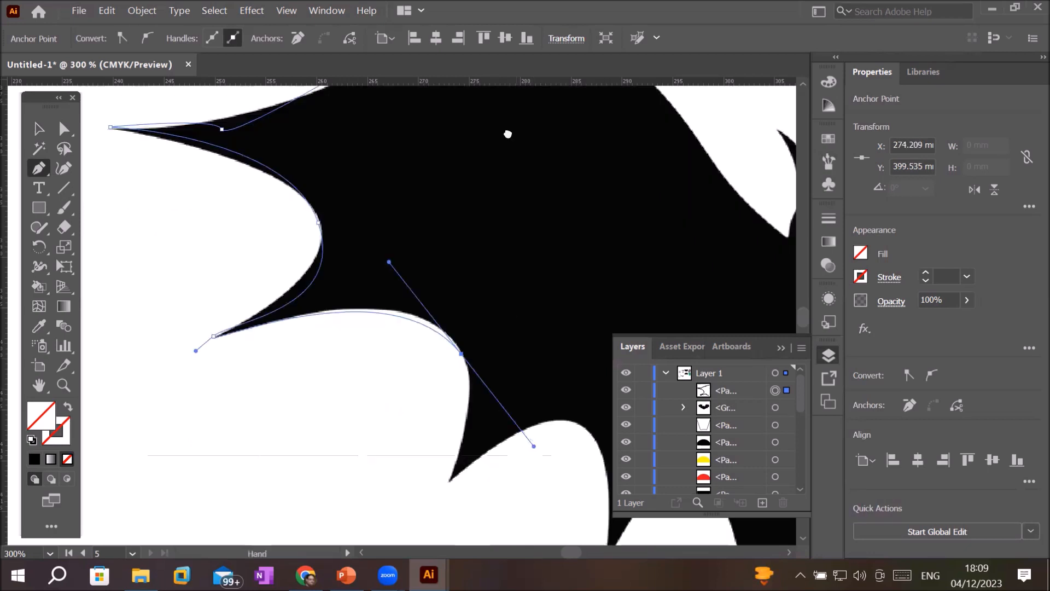
pyautogui.scroll(-6, 426, 234)
pyautogui.click(436, 227)
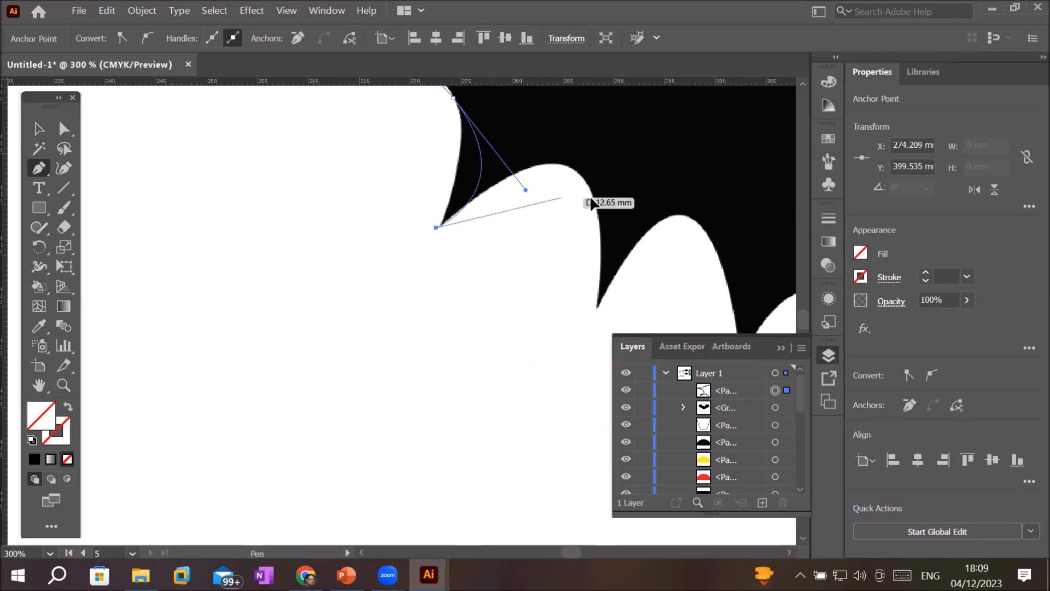
pyautogui.moveTo(579, 172); pyautogui.dragTo(596, 231)
pyautogui.click(597, 305)
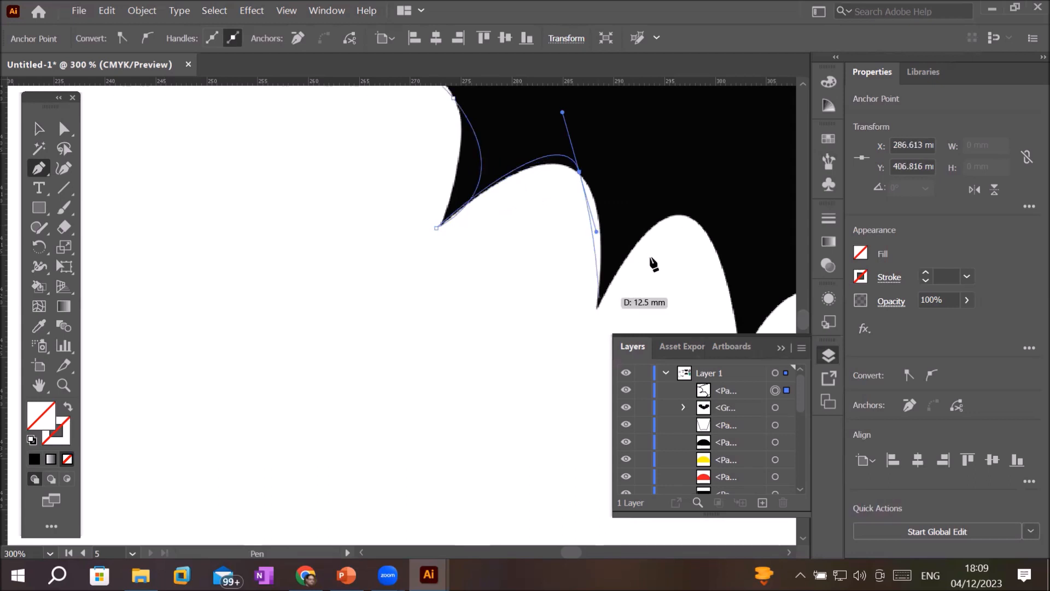
pyautogui.moveTo(674, 225); pyautogui.dragTo(700, 251)
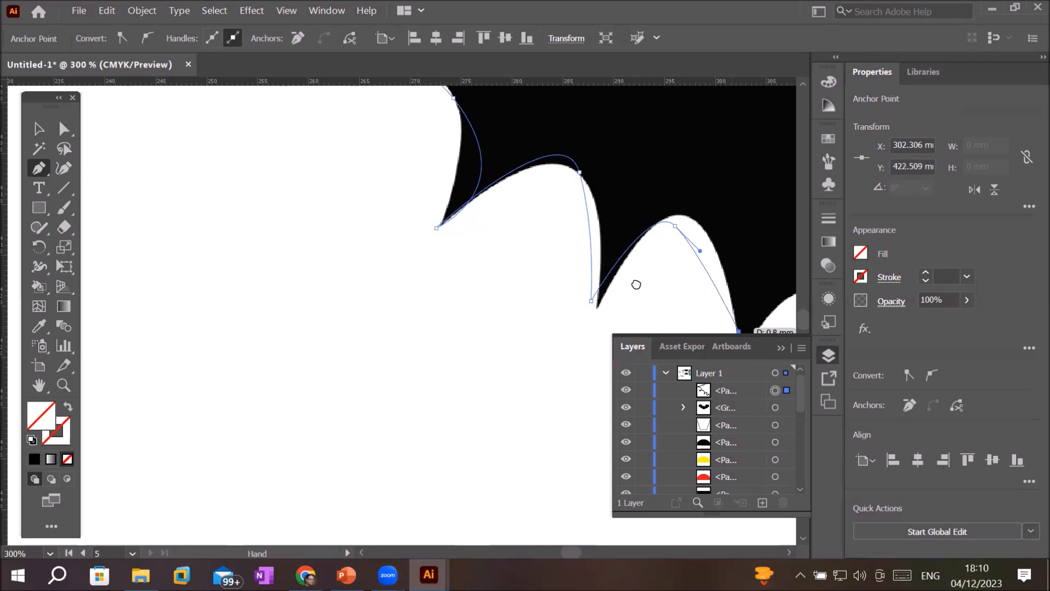
# Step: Extend the Pen trace to the tip of the bat's tail, and delete the whole unfinished trace
pyautogui.moveTo(635, 284); pyautogui.dragTo(84, 232)
pyautogui.moveTo(205, 426); pyautogui.dragTo(188, 560)
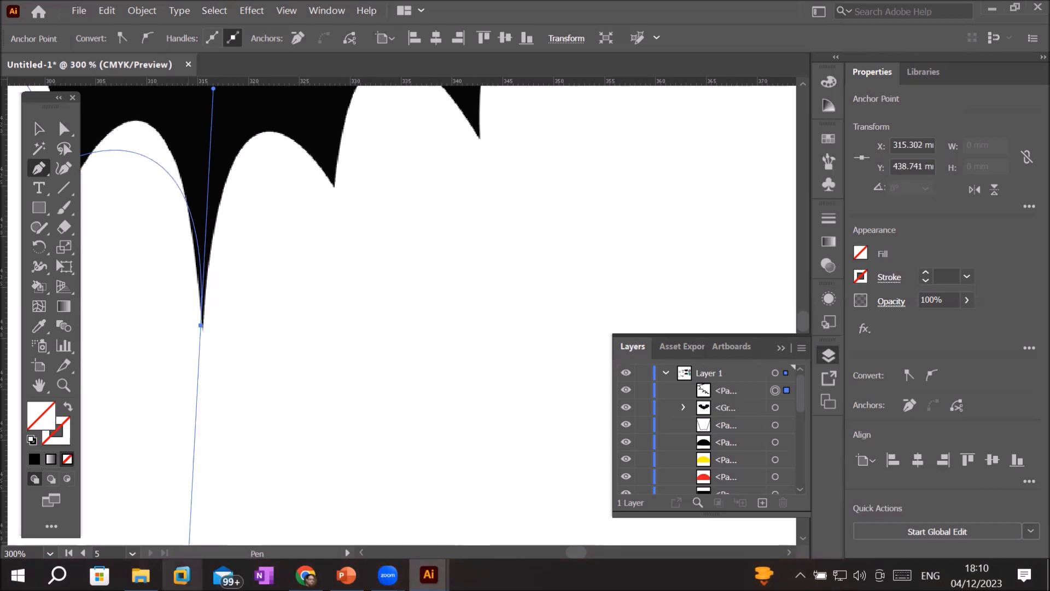
pyautogui.scroll(-2, 270, 315)
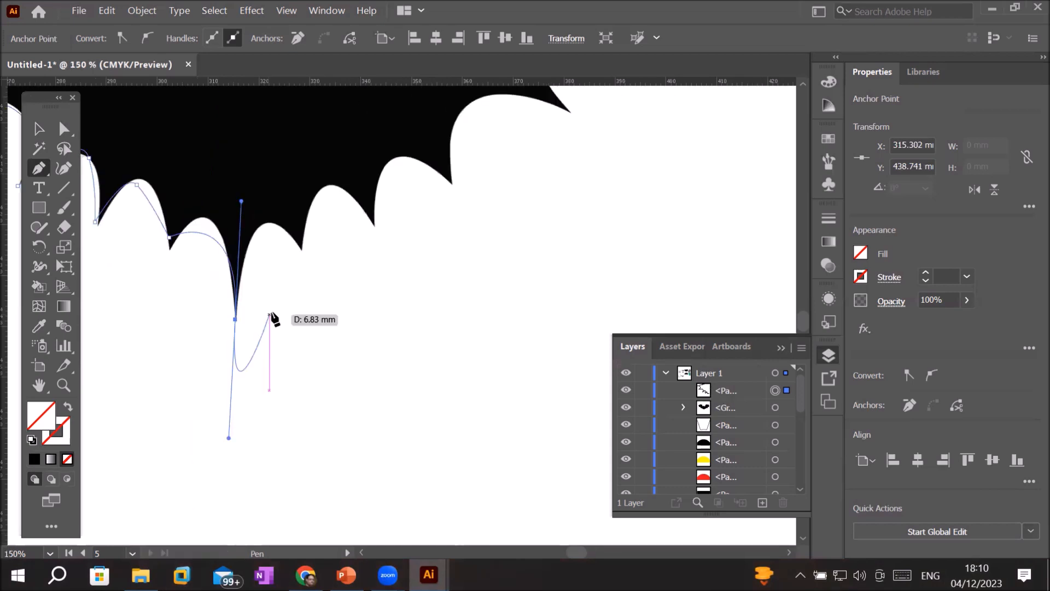
pyautogui.scroll(-3, 252, 263)
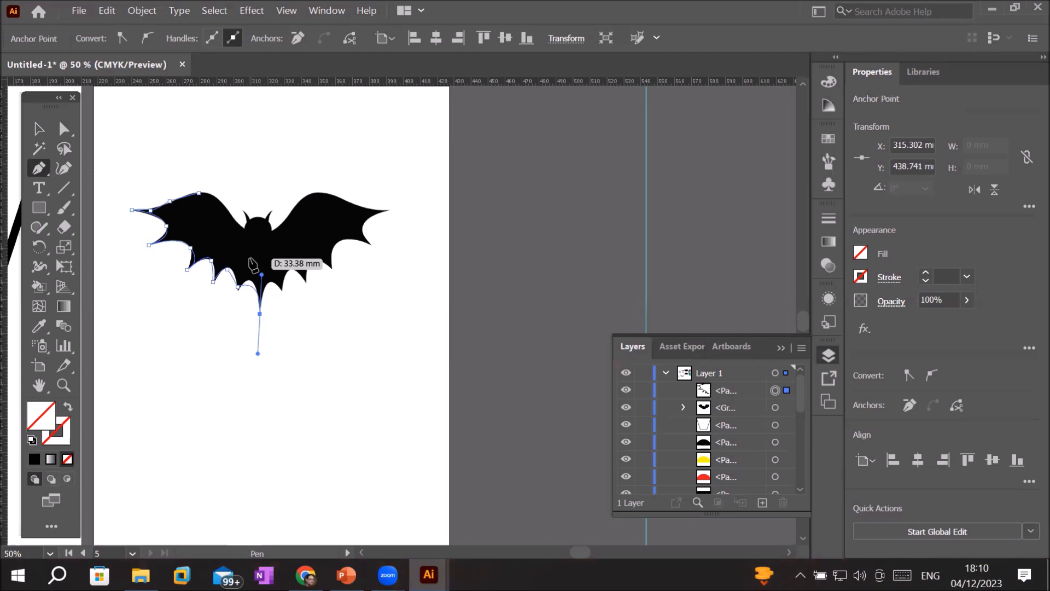
pyautogui.press('Delete')
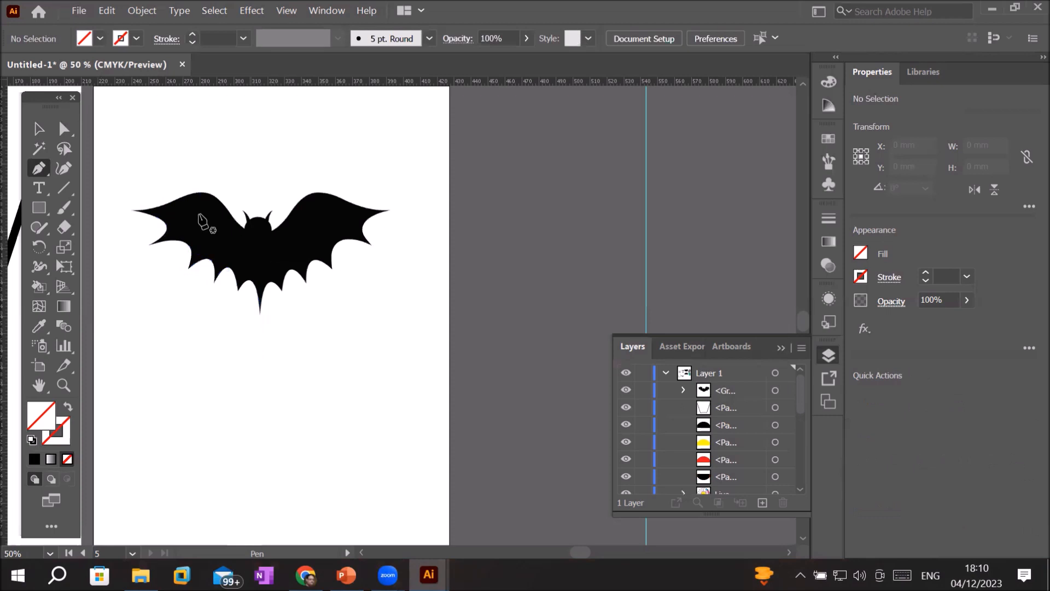
# Step: Start a Curvature tool path at the bat's left wing tip and place corner points on each lower spike through to the tail tip
pyautogui.click(63, 168)
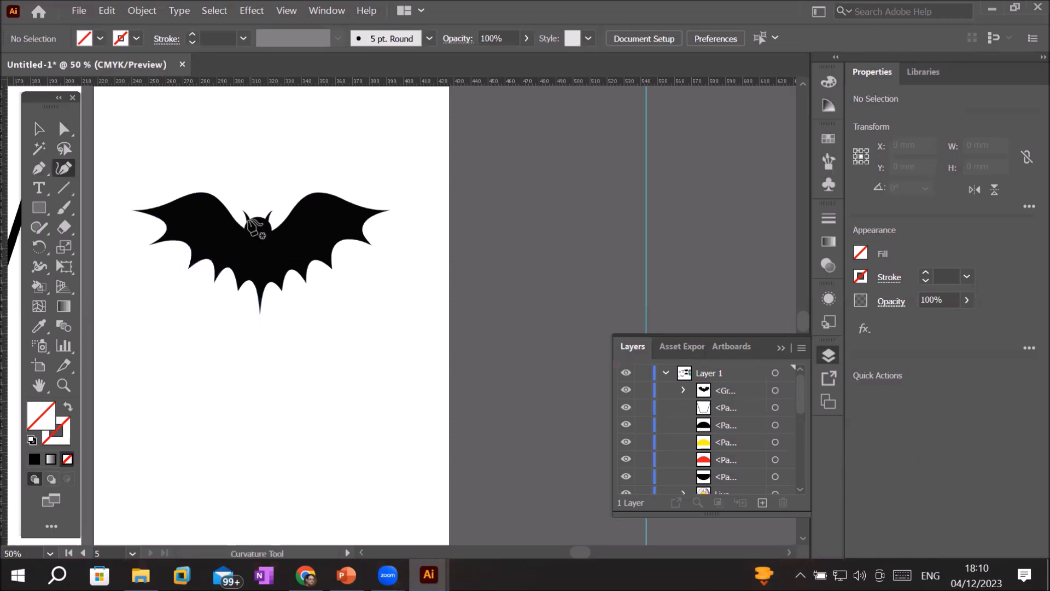
pyautogui.click(134, 209)
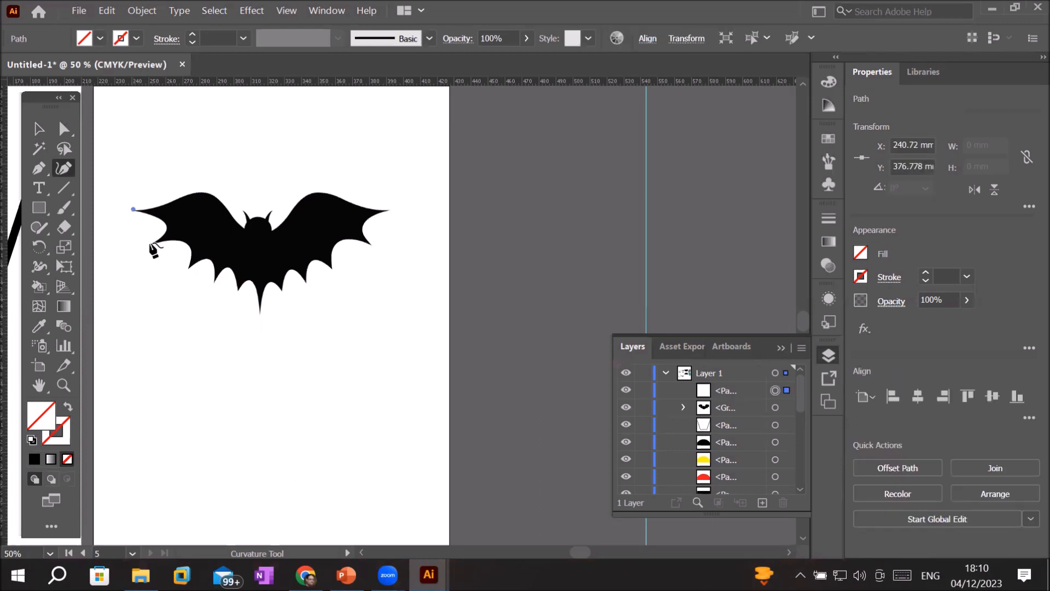
pyautogui.scroll(2, 153, 250)
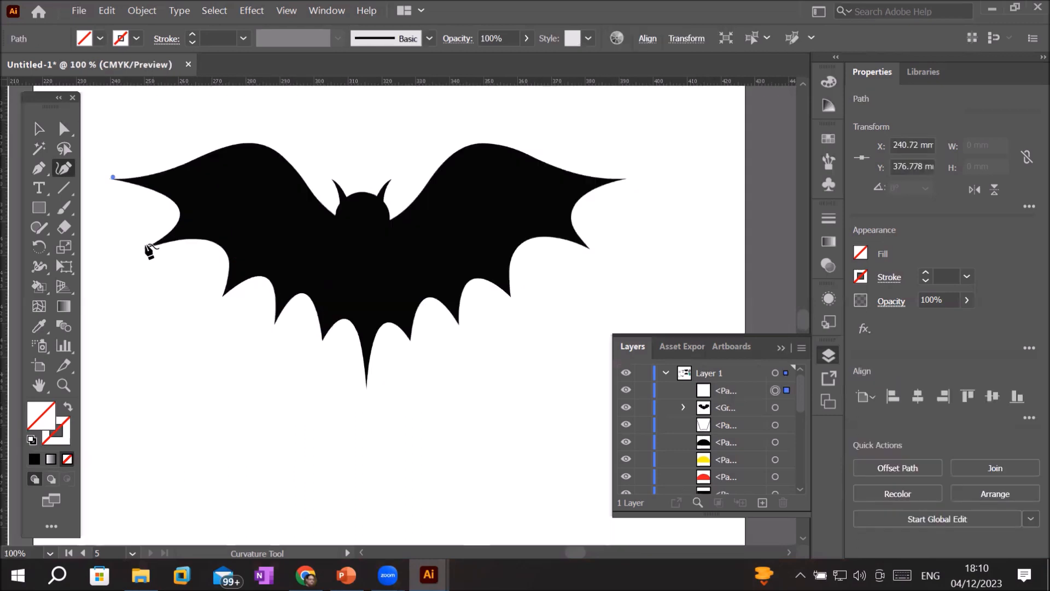
pyautogui.click(146, 244)
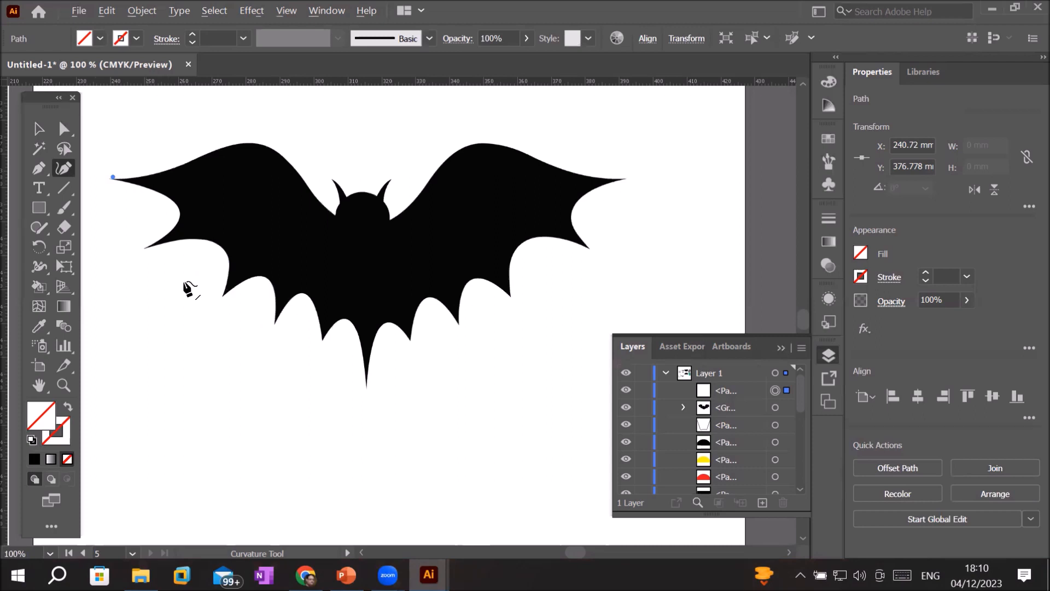
pyautogui.click(222, 295)
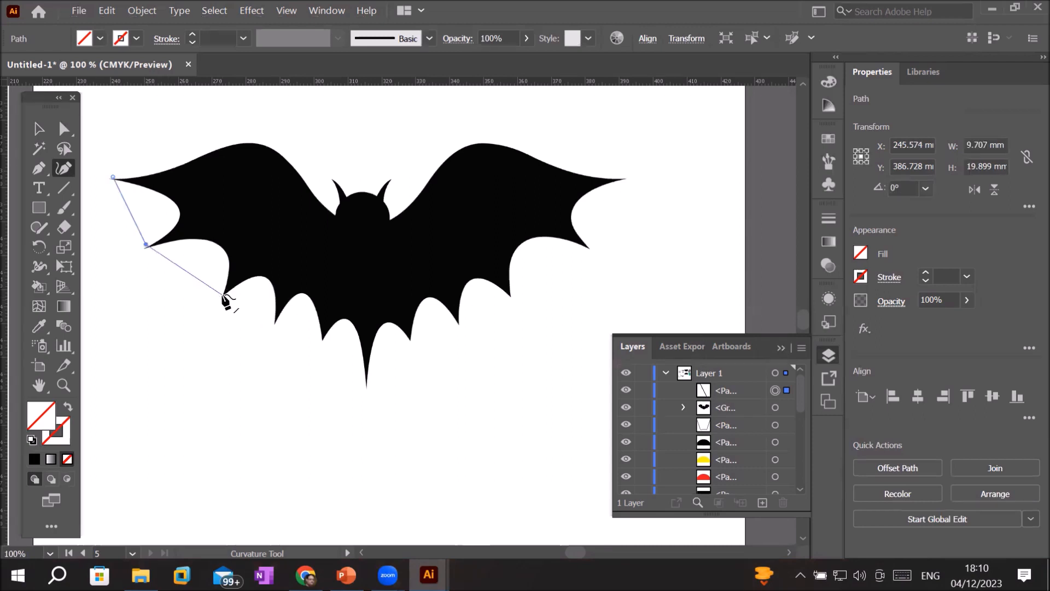
pyautogui.click(272, 322)
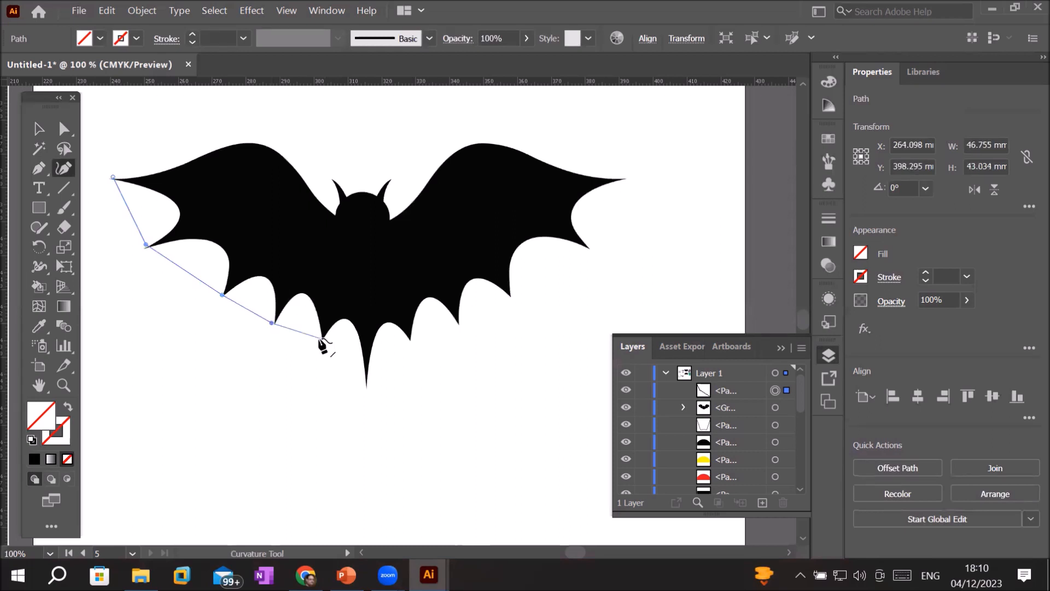
pyautogui.click(320, 338)
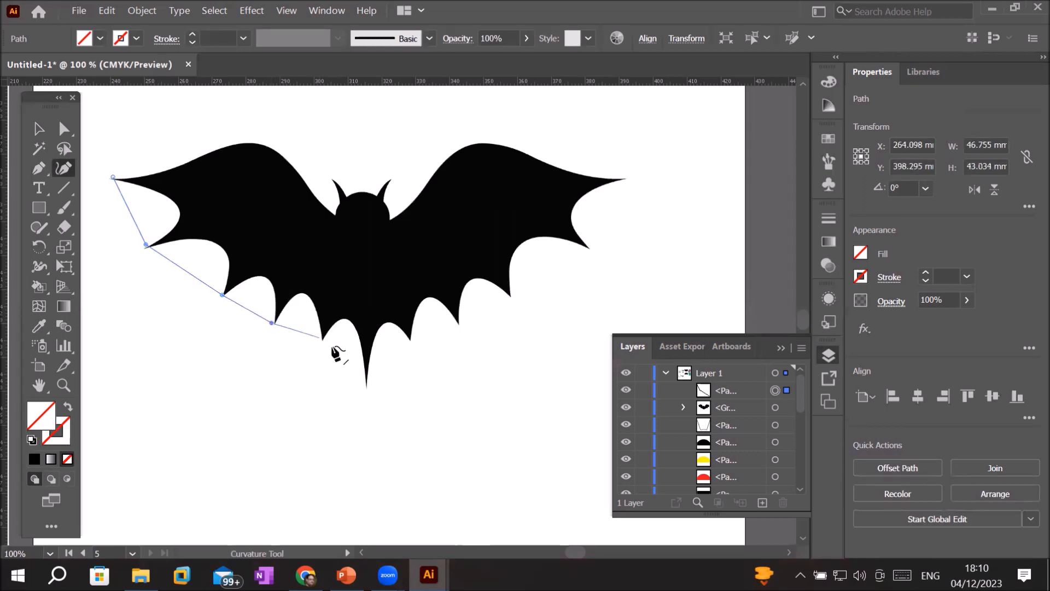
pyautogui.click(365, 386)
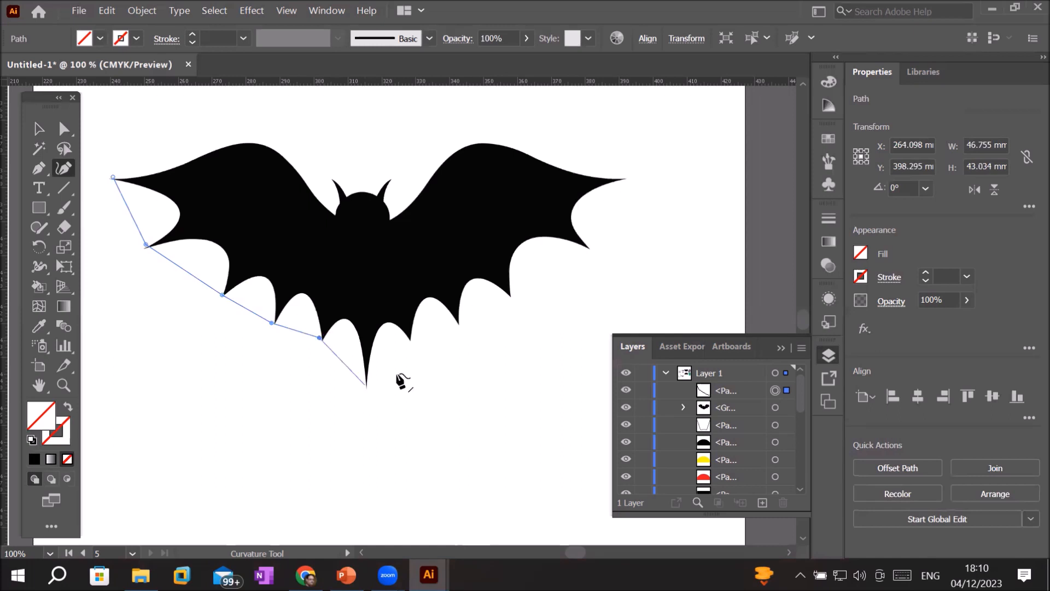
# Step: Extend the path with corner points on each lower spike of the bat's right wing, out to the right wing tip
pyautogui.click(410, 339)
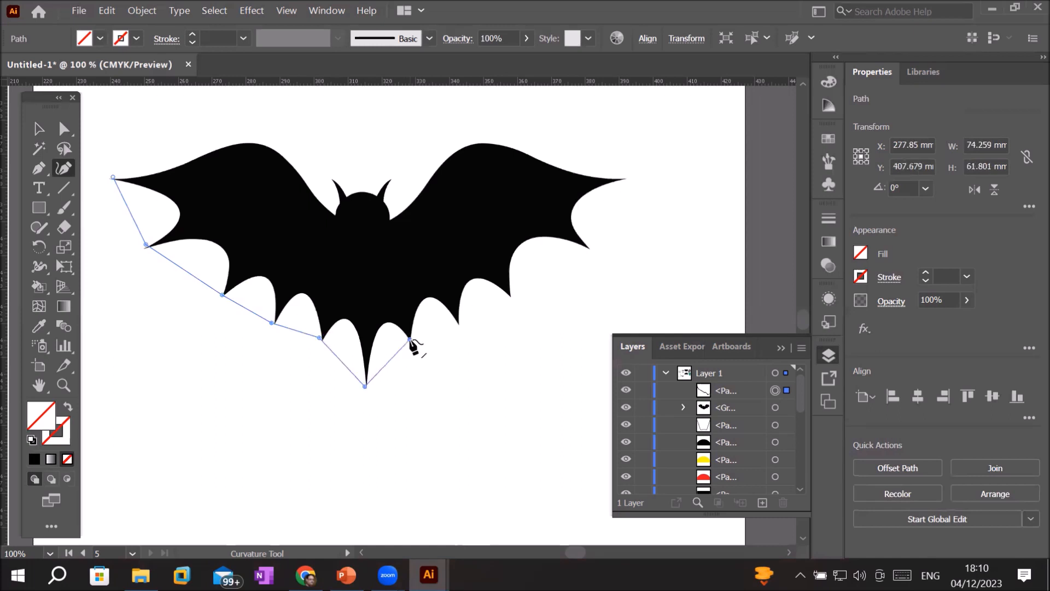
pyautogui.click(459, 325)
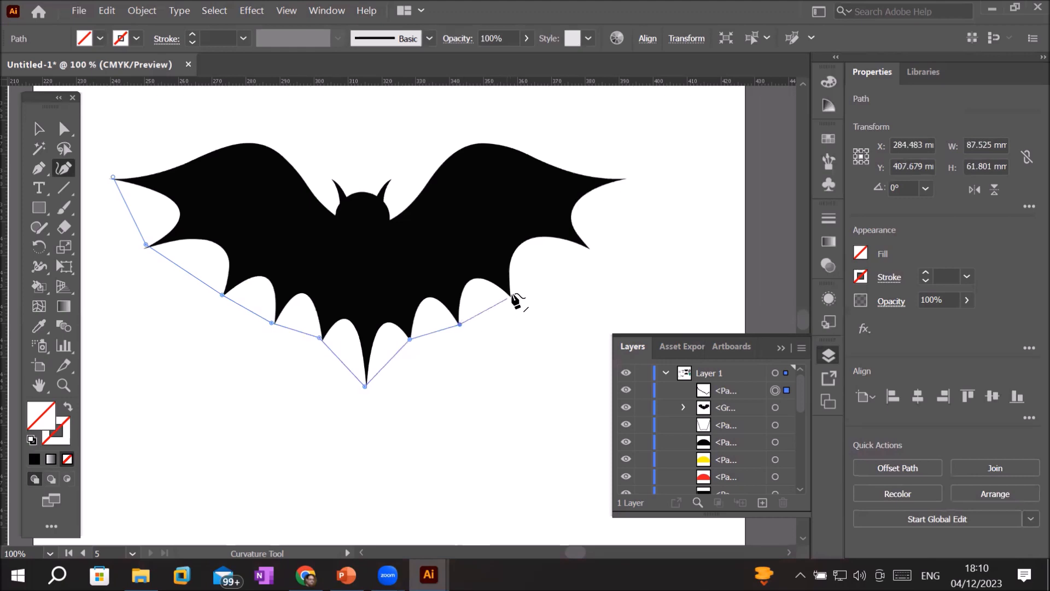
pyautogui.click(511, 295)
pyautogui.click(589, 247)
pyautogui.click(627, 177)
# Step: Continue the outline over the right wing, ears, head and left wing, closing it at the starting point at about 151 × 72 mm
pyautogui.click(478, 141)
pyautogui.click(391, 219)
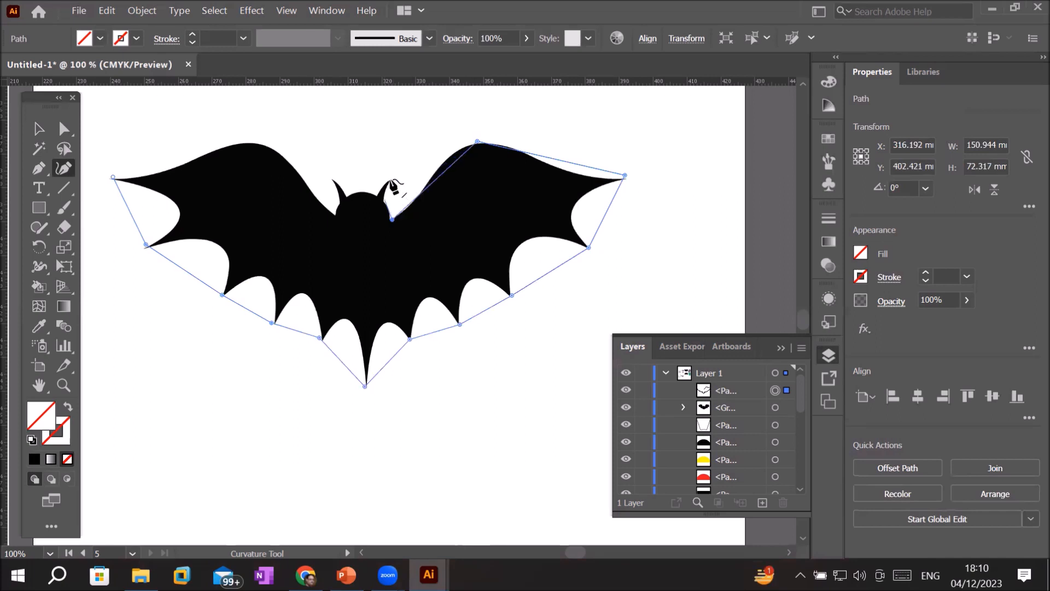
pyautogui.click(373, 192)
pyautogui.click(344, 194)
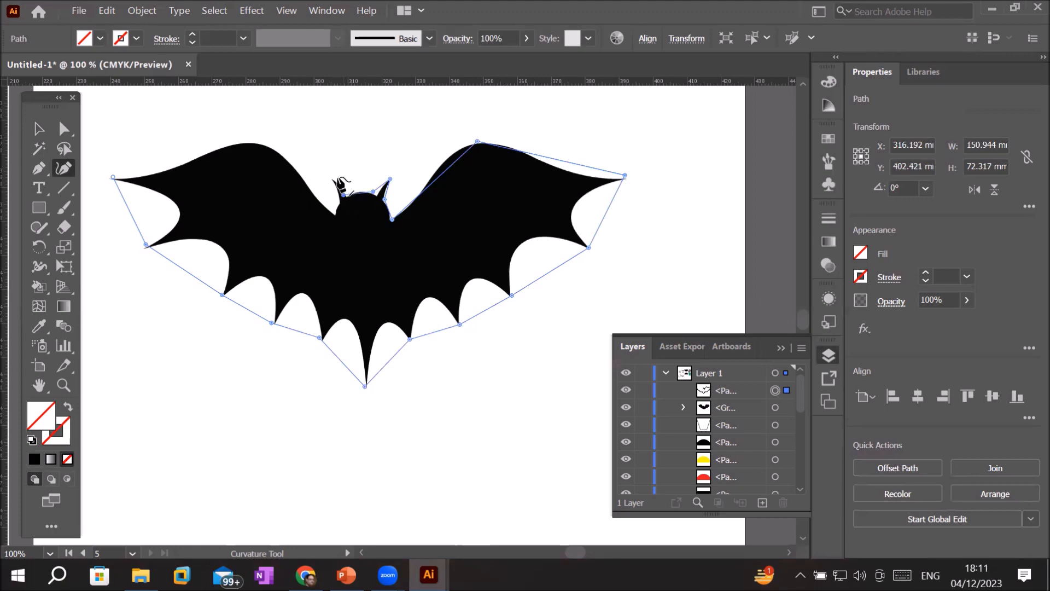
pyautogui.click(337, 177)
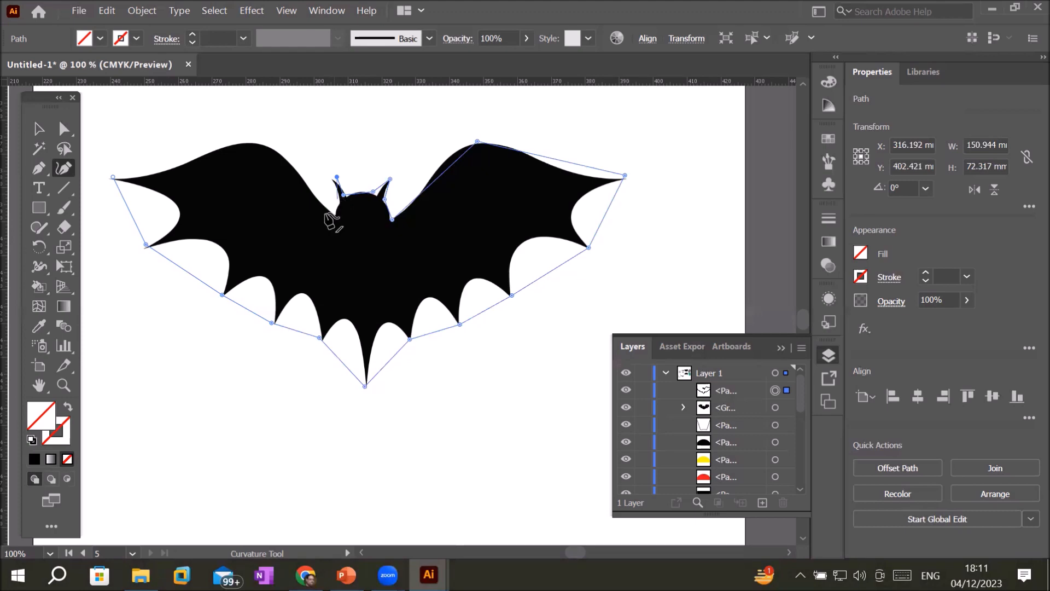
pyautogui.click(338, 215)
pyautogui.click(266, 145)
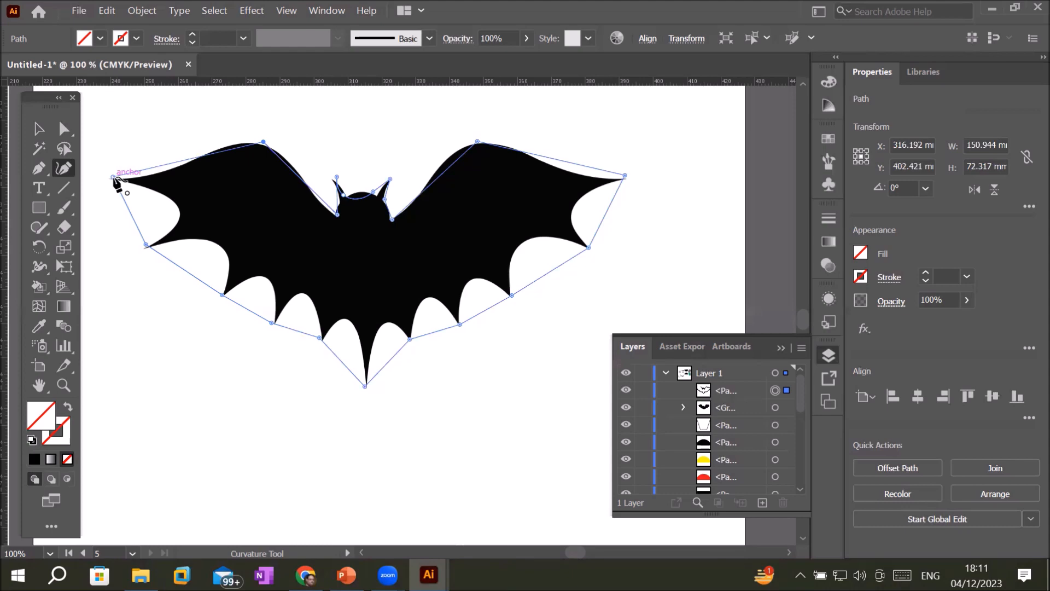
pyautogui.click(113, 178)
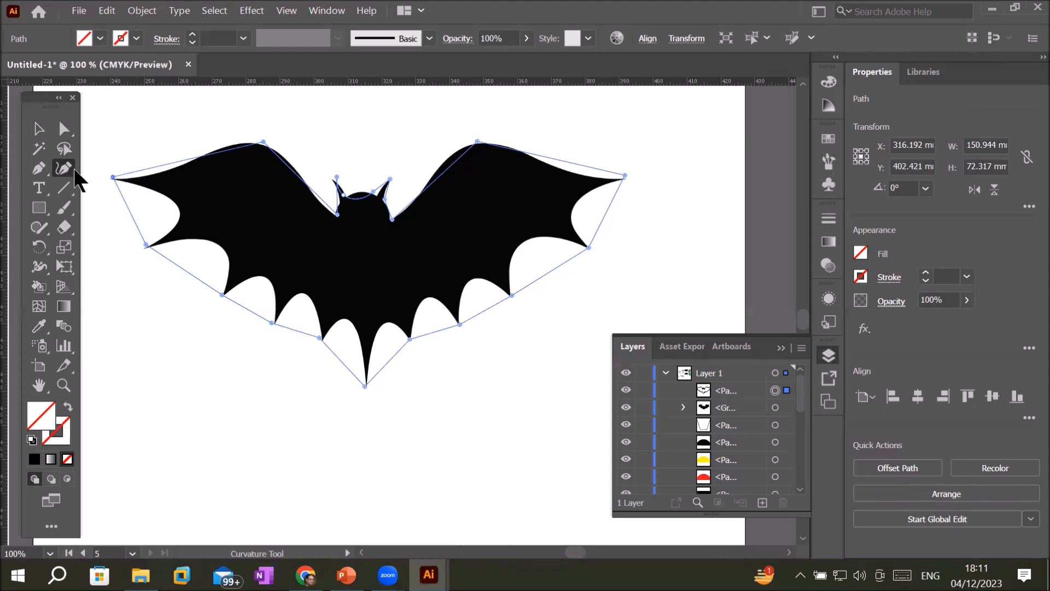
# Step: Bend the straight segments between the left wing's inner spikes and the tail inward to follow the bat's scalloped lower edge
pyautogui.moveTo(188, 275); pyautogui.dragTo(229, 262)
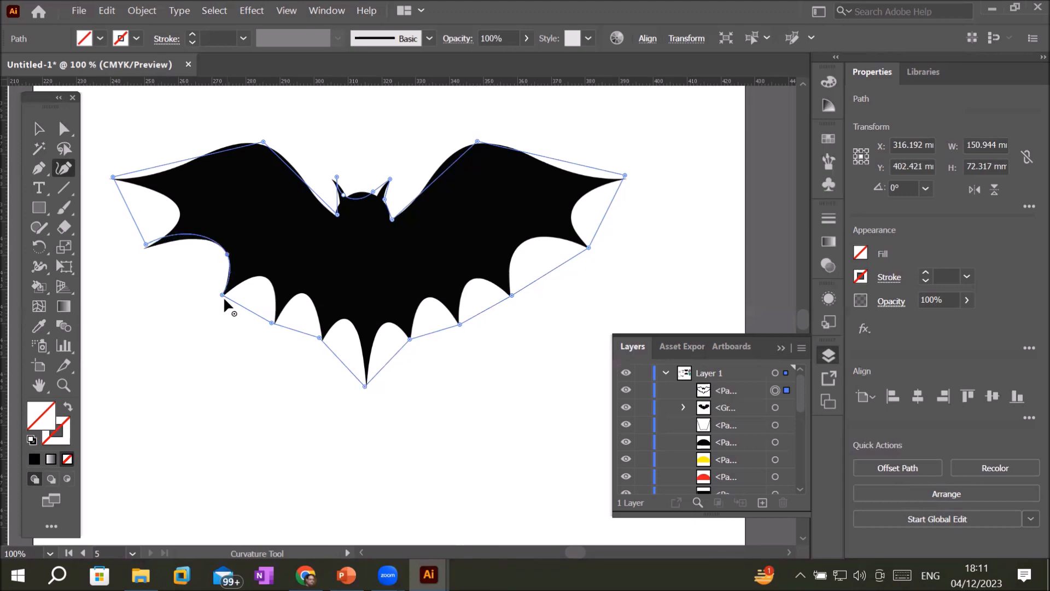
pyautogui.moveTo(252, 310); pyautogui.dragTo(272, 280)
pyautogui.moveTo(299, 331); pyautogui.dragTo(306, 295)
pyautogui.moveTo(345, 365); pyautogui.dragTo(346, 319)
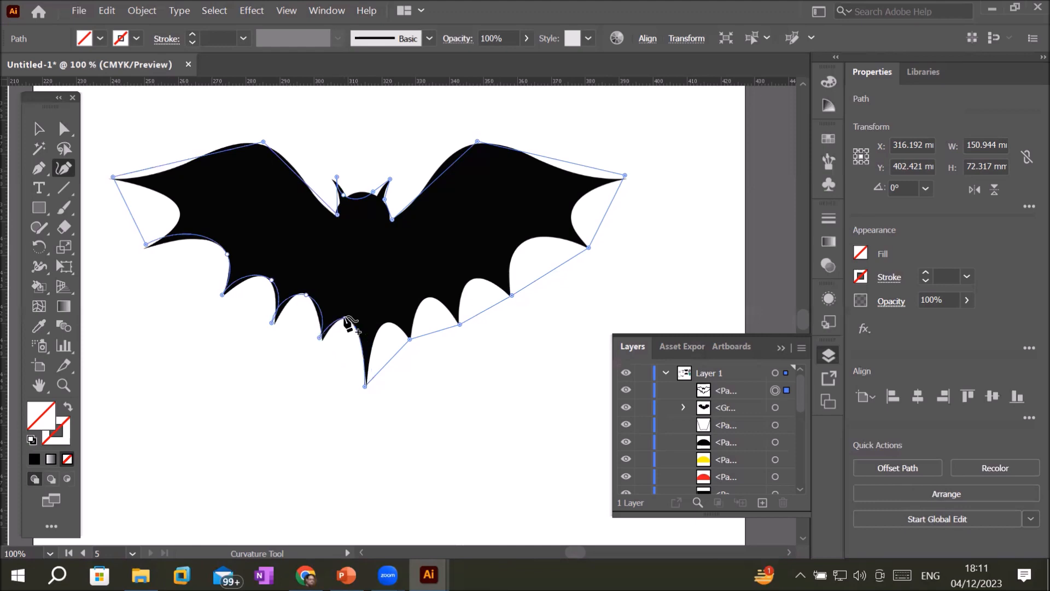
# Step: Curve the segments from the tail to the right wing tip inward to match the scallops of the right wing
pyautogui.moveTo(388, 361); pyautogui.dragTo(390, 322)
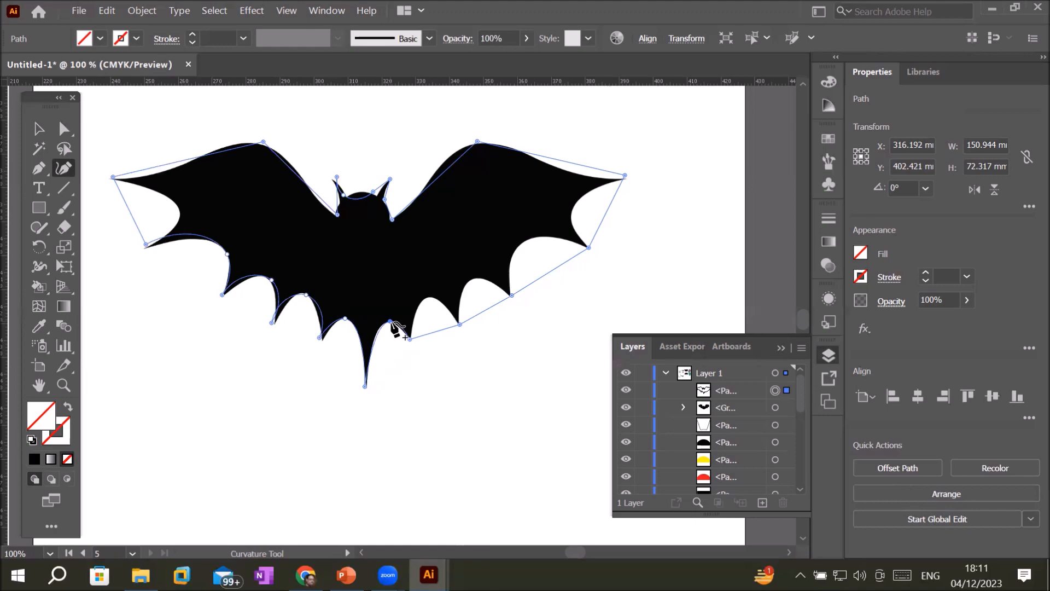
pyautogui.moveTo(438, 331); pyautogui.dragTo(430, 300)
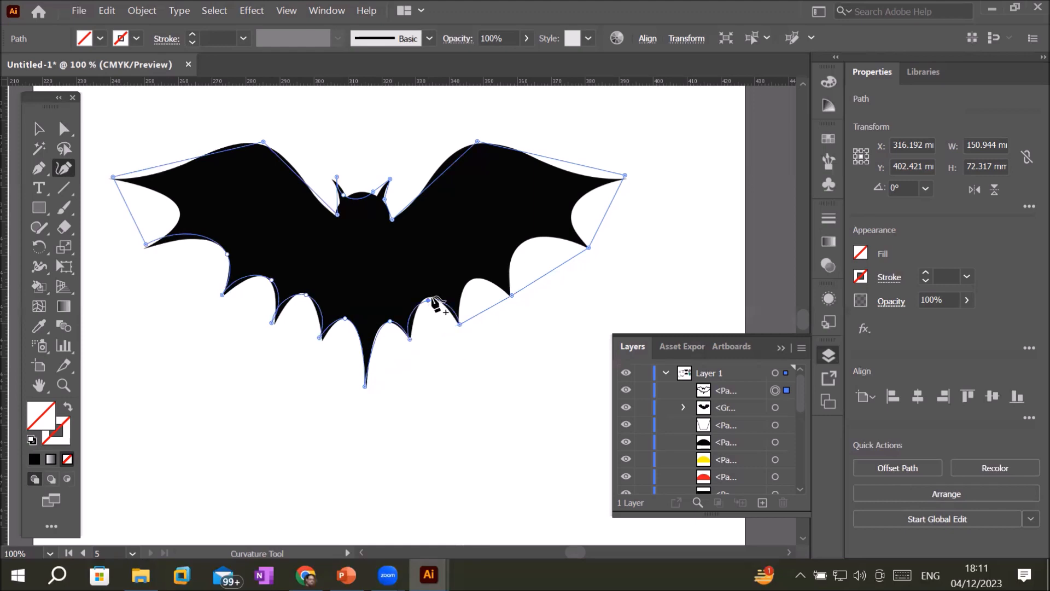
pyautogui.moveTo(489, 309); pyautogui.dragTo(472, 278)
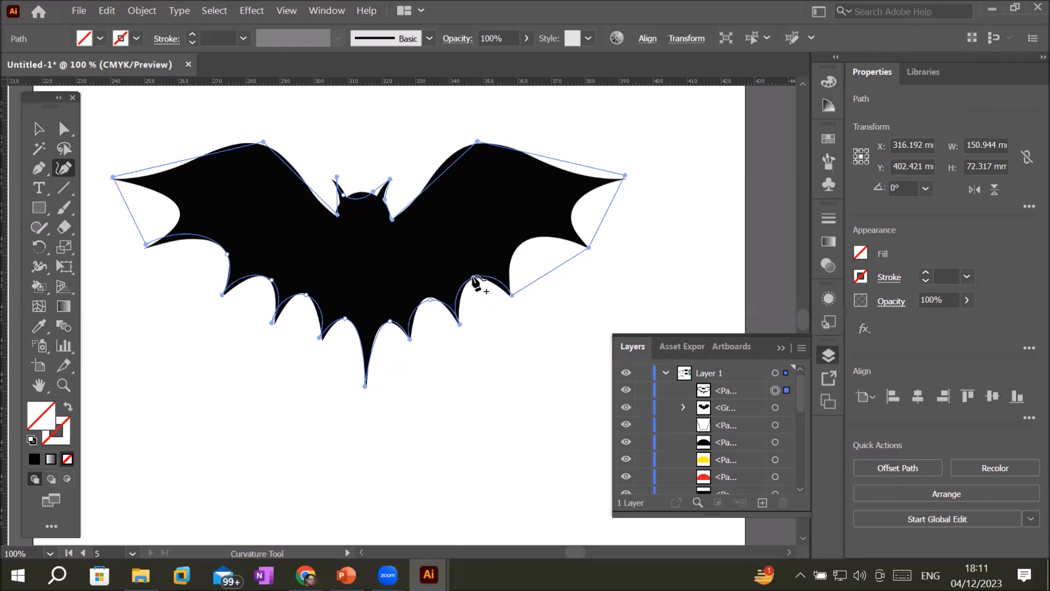
pyautogui.moveTo(555, 267); pyautogui.dragTo(527, 241)
pyautogui.moveTo(604, 215); pyautogui.dragTo(572, 212)
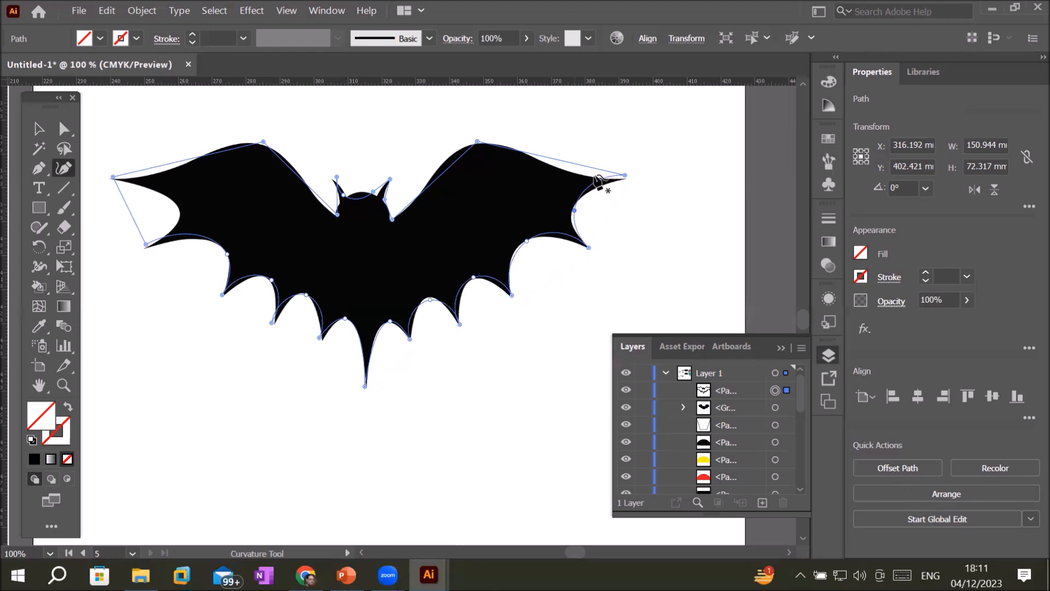
# Step: Add curve points between the right wing's tip and peak to bend that upper segment towards the bat's edge
pyautogui.click(559, 167)
pyautogui.moveTo(560, 167); pyautogui.dragTo(584, 179)
pyautogui.moveTo(511, 164); pyautogui.dragTo(520, 155)
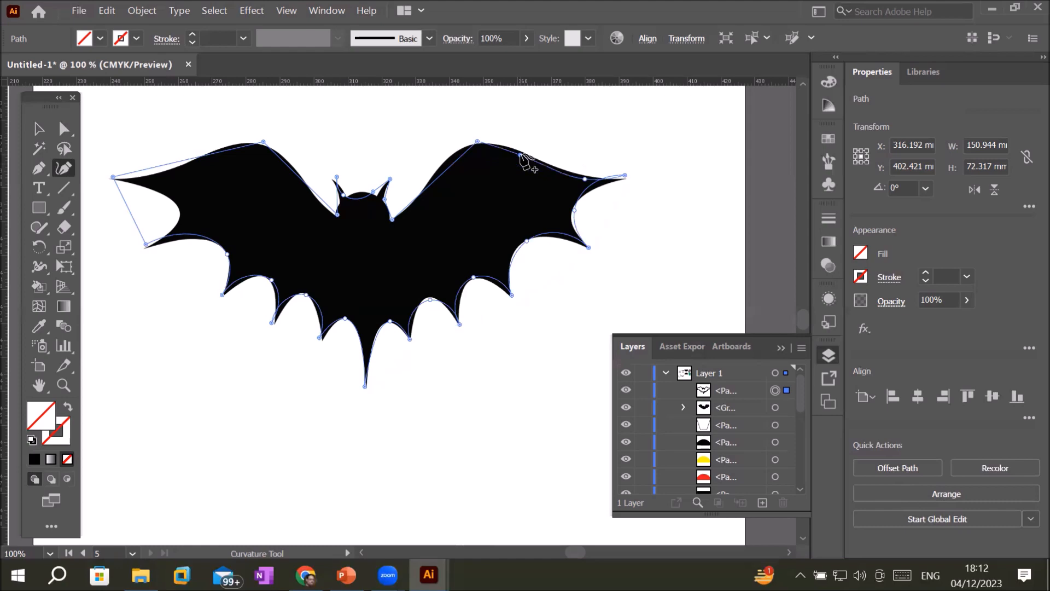
# Step: Refine the right wing's upper outline by adding and shifting curve points around its peak and along both slopes
pyautogui.scroll(1, 452, 164)
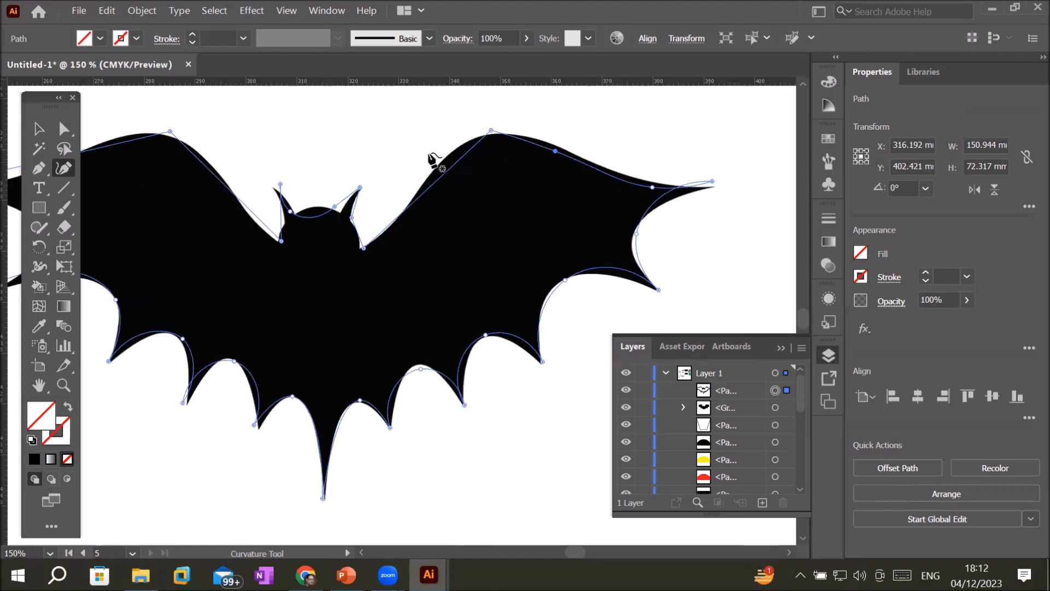
pyautogui.scroll(2, 434, 160)
pyautogui.moveTo(441, 166); pyautogui.dragTo(477, 127)
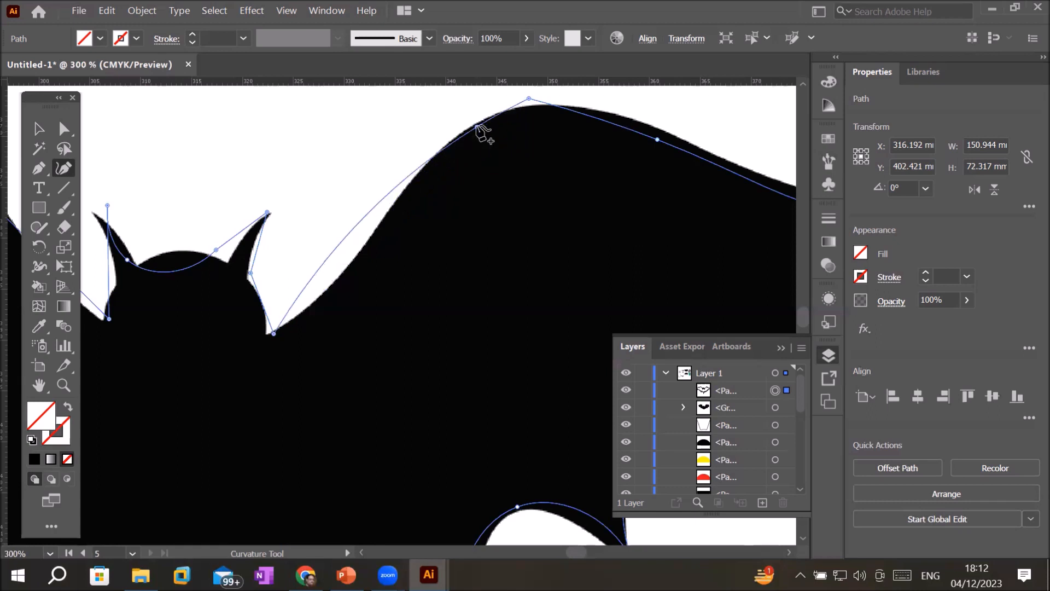
pyautogui.click(598, 117)
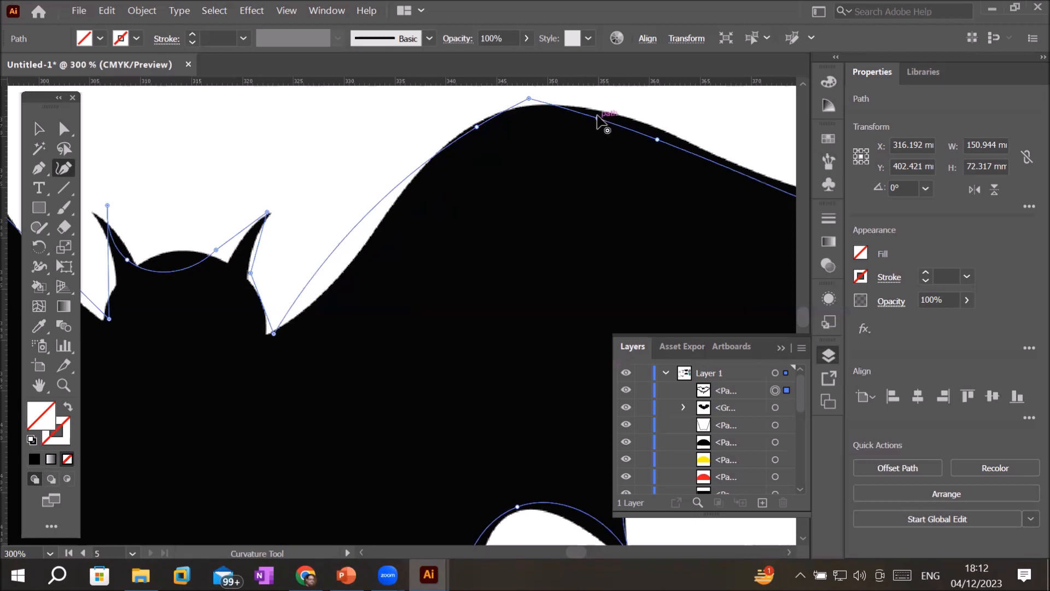
pyautogui.moveTo(606, 116); pyautogui.dragTo(617, 112)
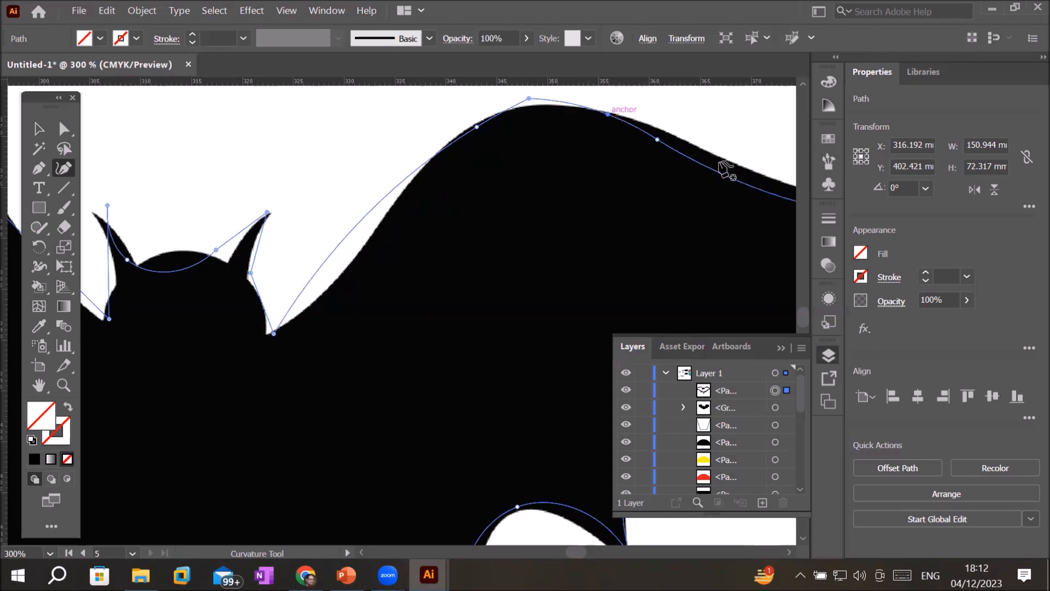
pyautogui.moveTo(734, 183); pyautogui.dragTo(736, 162)
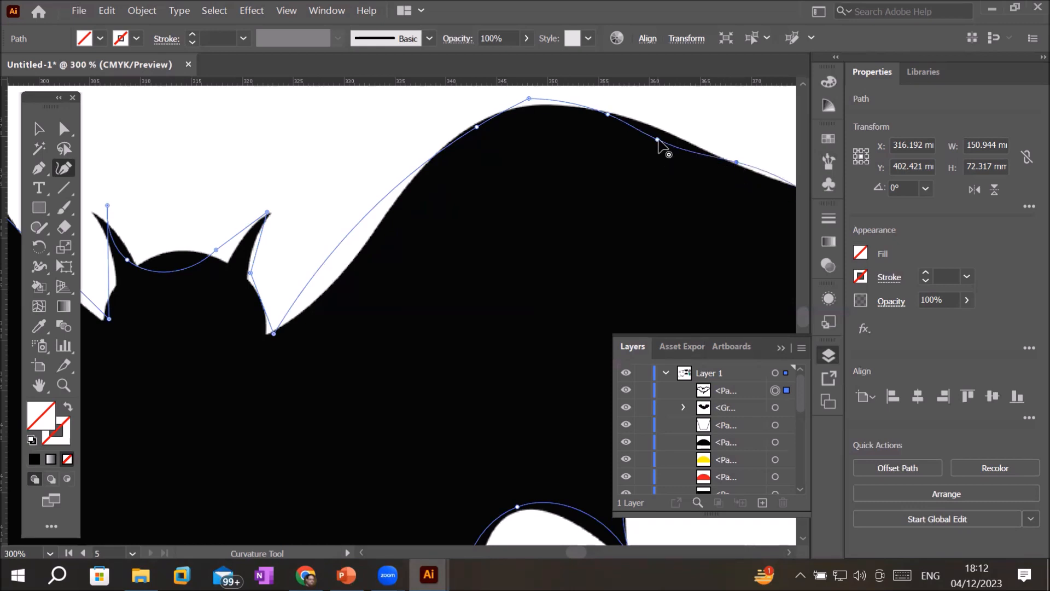
pyautogui.moveTo(657, 140); pyautogui.dragTo(662, 131)
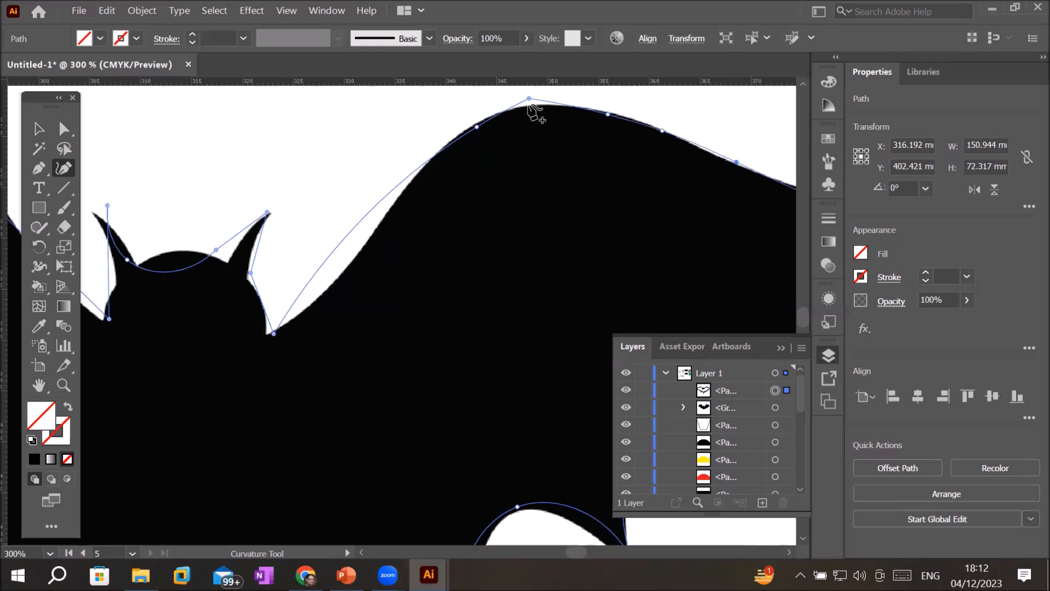
pyautogui.moveTo(519, 109); pyautogui.dragTo(480, 117)
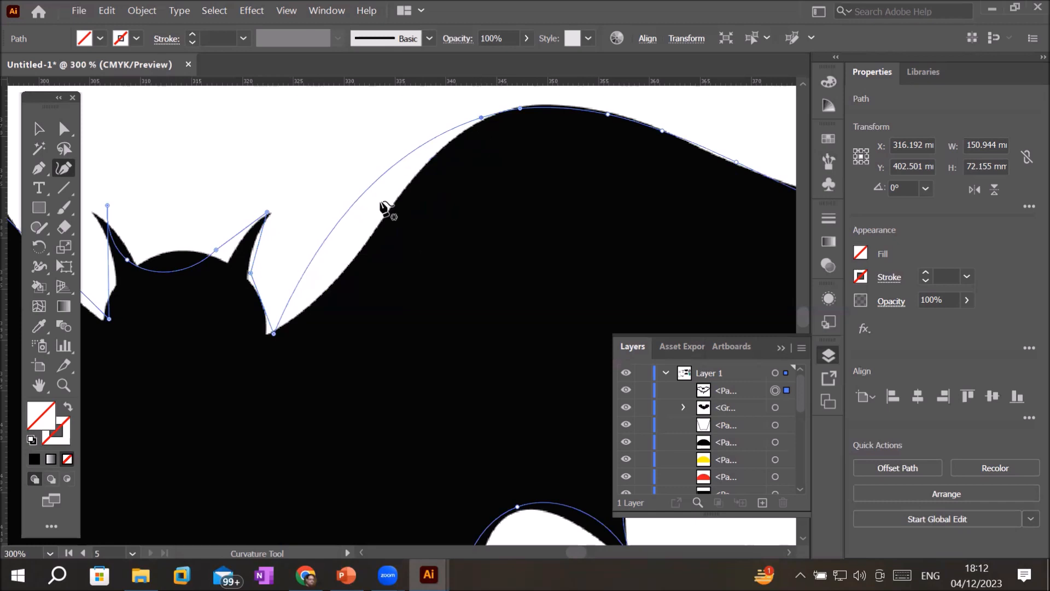
pyautogui.moveTo(375, 193); pyautogui.dragTo(385, 216)
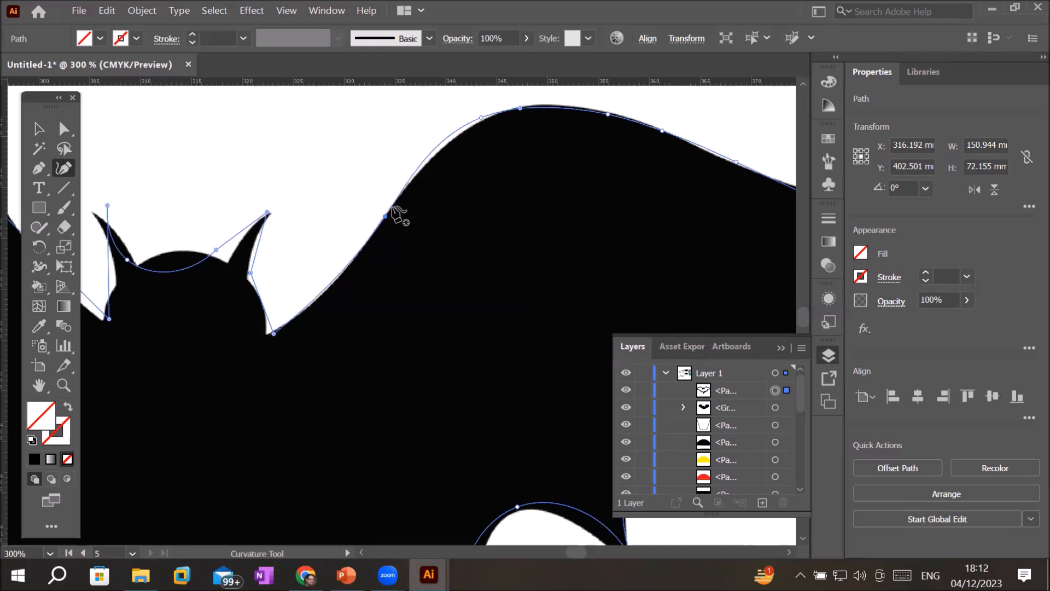
# Step: Fit the path to the right ear's base, the corner between head and right wing, and the curved top of the head
pyautogui.click(248, 274)
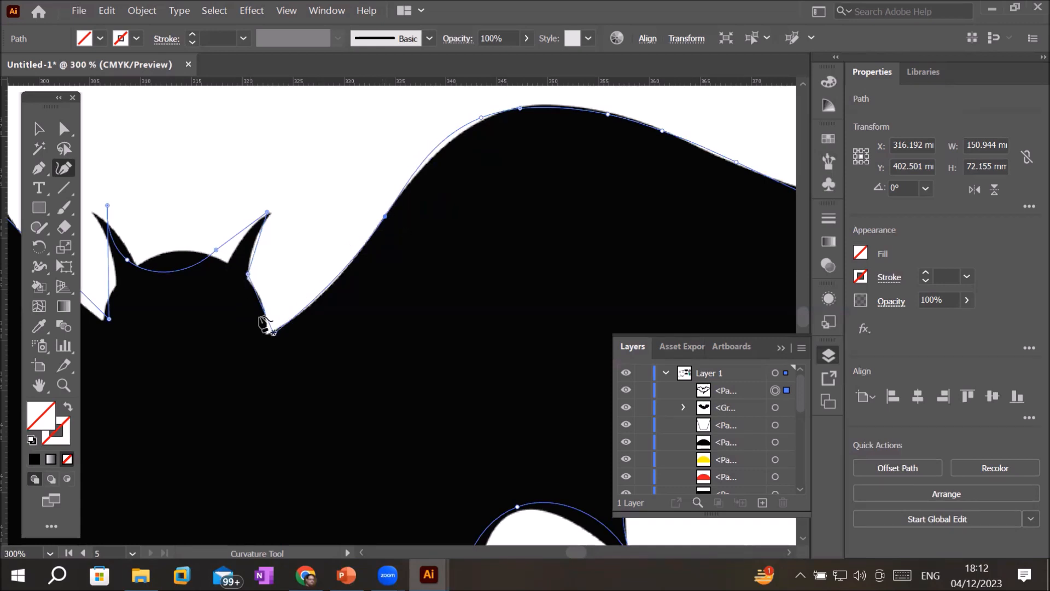
pyautogui.moveTo(262, 335); pyautogui.dragTo(255, 338)
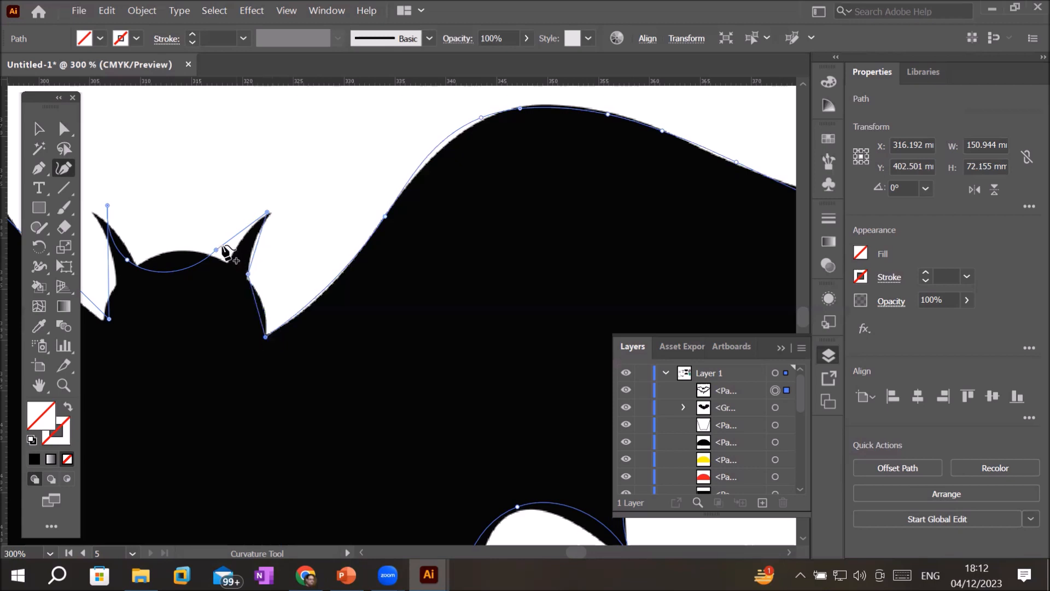
pyautogui.moveTo(225, 244)
pyautogui.mouseDown()
pyautogui.moveTo(231, 251)
pyautogui.moveTo(222, 247)
pyautogui.mouseUp()
pyautogui.moveTo(163, 272); pyautogui.dragTo(223, 263)
# Step: Move the left ear's tip anchor onto the silhouette and curve both sides of the ear to match it
pyautogui.moveTo(107, 205); pyautogui.dragTo(94, 210)
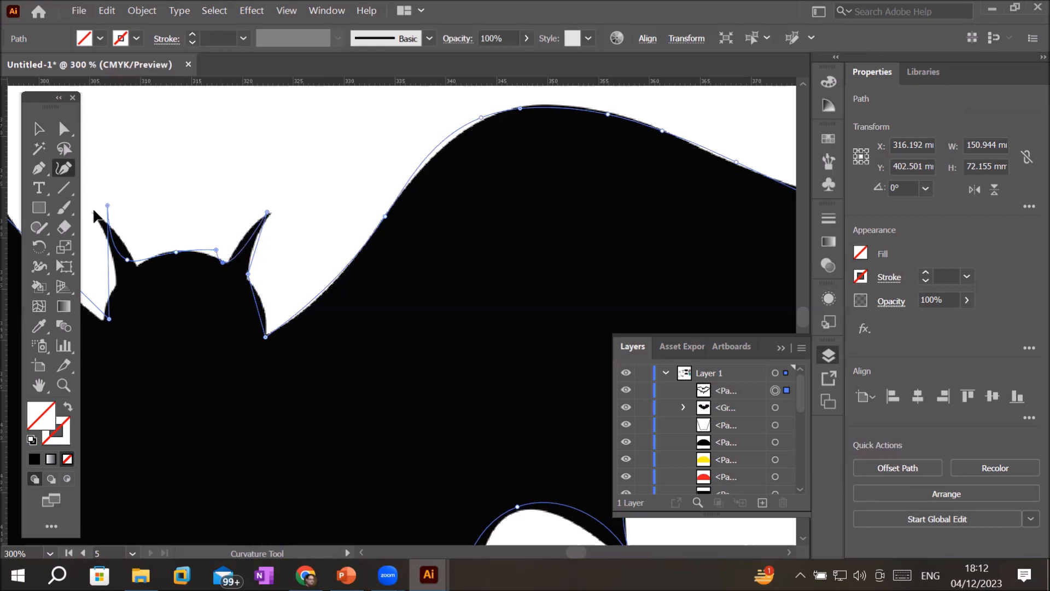
pyautogui.moveTo(102, 257); pyautogui.dragTo(113, 256)
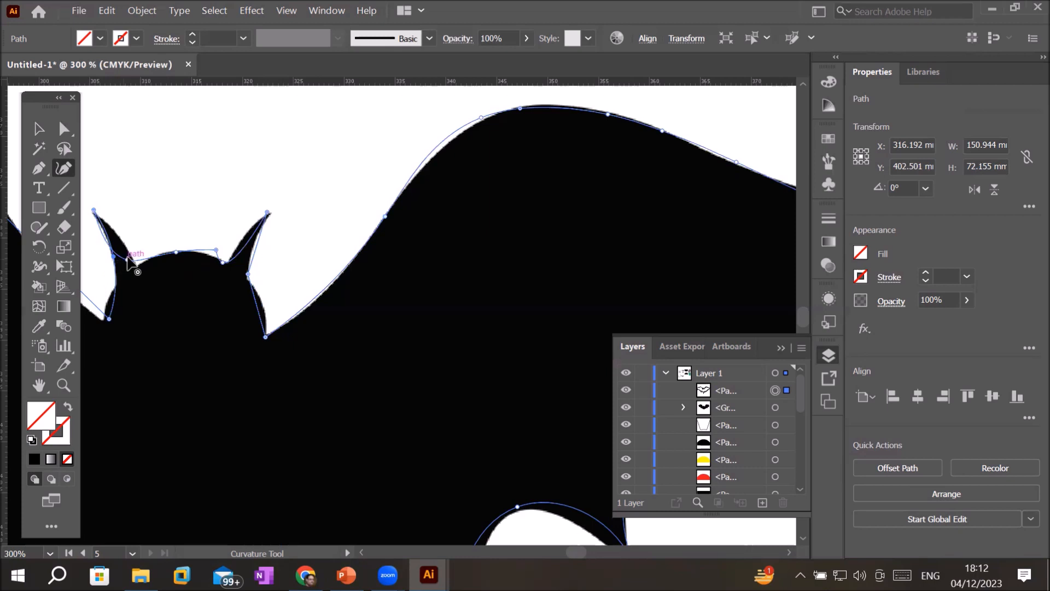
pyautogui.click(135, 242)
pyautogui.moveTo(141, 247)
pyautogui.mouseDown()
pyautogui.moveTo(135, 260)
pyautogui.moveTo(123, 243)
pyautogui.mouseUp()
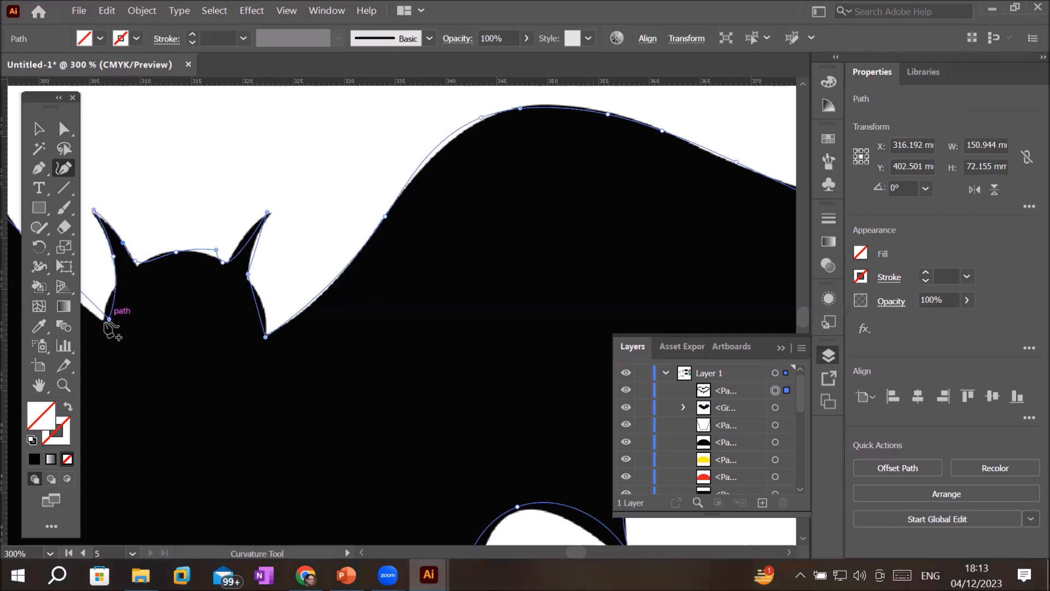
# Step: Move the anchor between head and left wing onto the corner and add curve points along the wing's inner slope to match the silhouette
pyautogui.moveTo(108, 319); pyautogui.dragTo(99, 318)
pyautogui.press('space')
pyautogui.moveTo(176, 367); pyautogui.dragTo(612, 328)
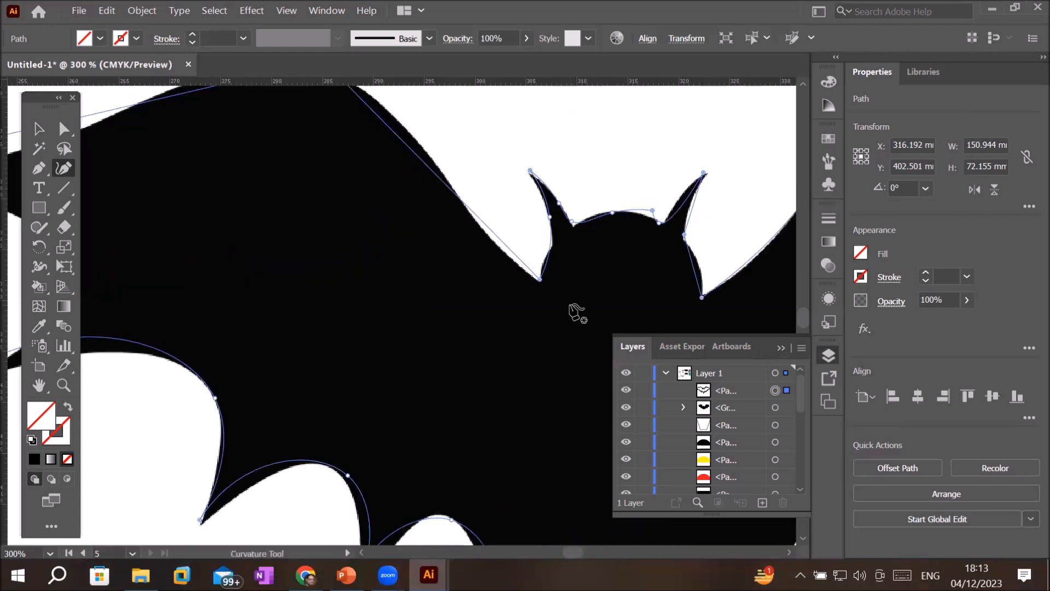
pyautogui.click(500, 249)
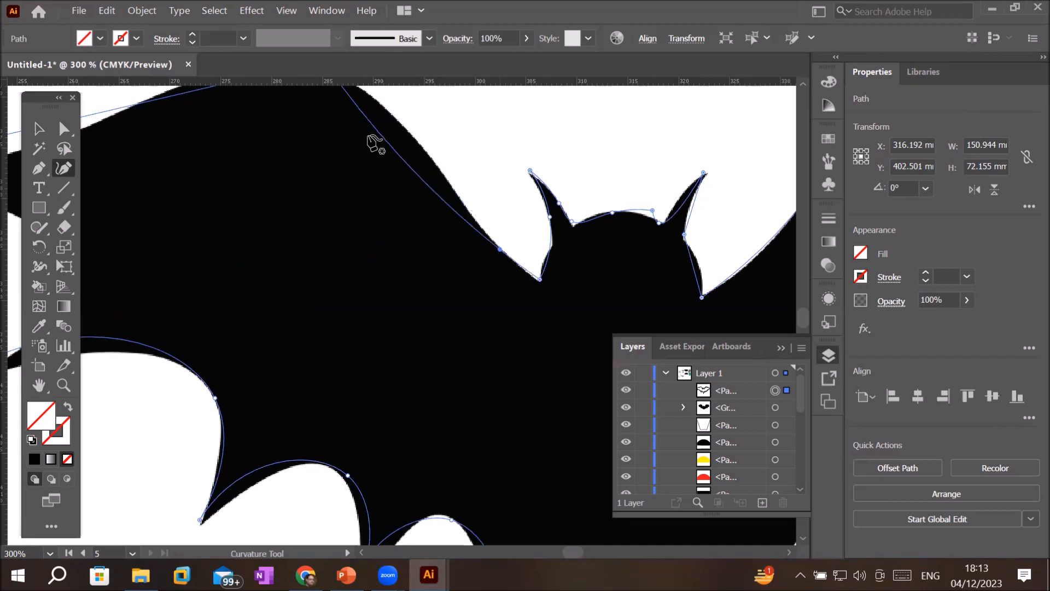
pyautogui.click(415, 135)
pyautogui.press('space')
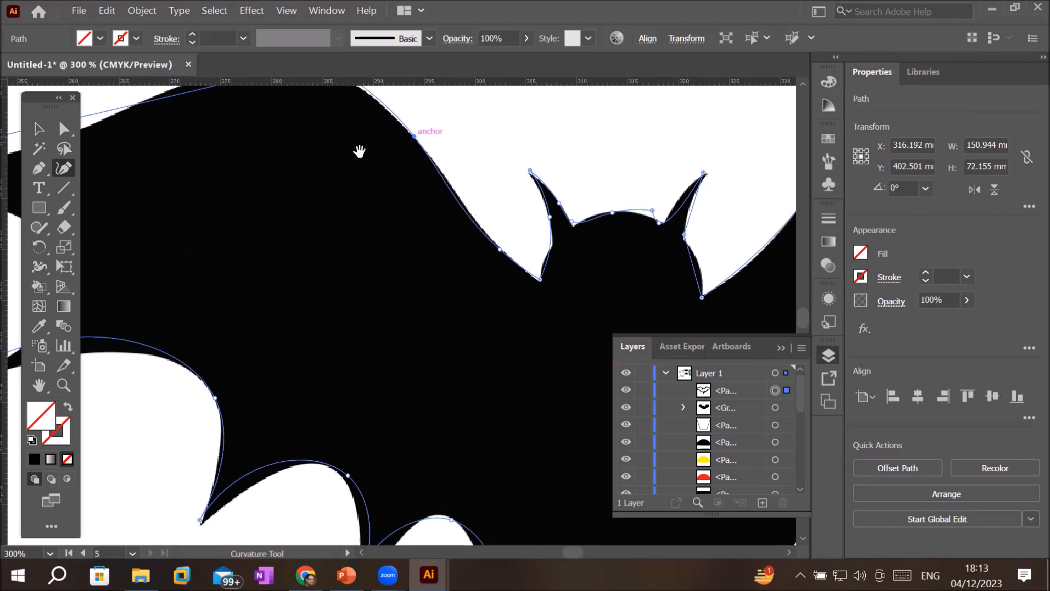
# Step: Bend the segment below the left wing's tip inward and fit the wing's upper outline with curve points from tip to peak
pyautogui.scroll(-1, 366, 170)
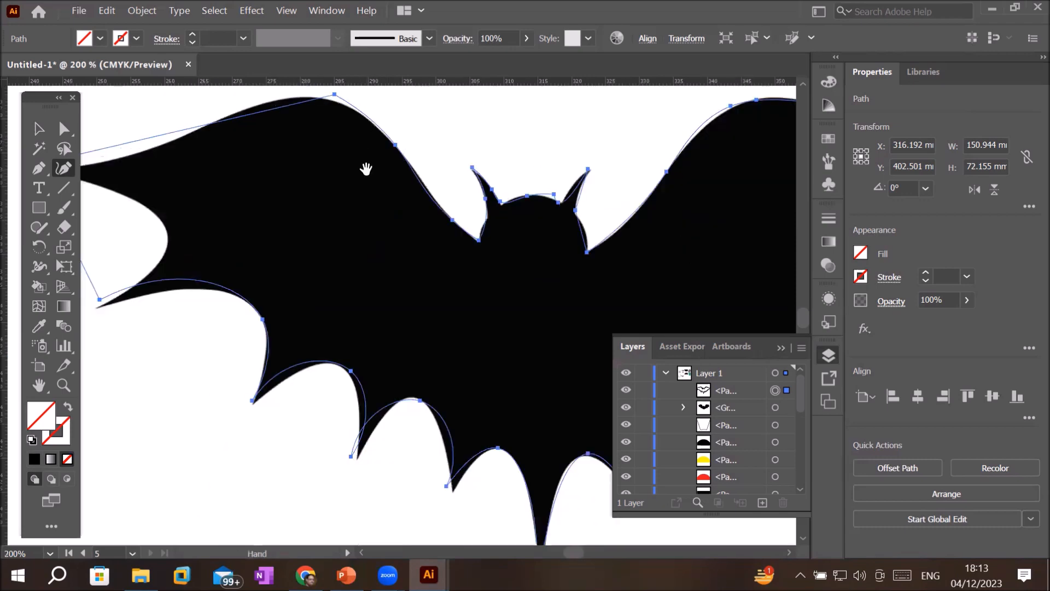
pyautogui.scroll(-1, 367, 169)
pyautogui.moveTo(255, 201); pyautogui.dragTo(274, 212)
pyautogui.click(243, 158)
pyautogui.moveTo(242, 158); pyautogui.dragTo(246, 164)
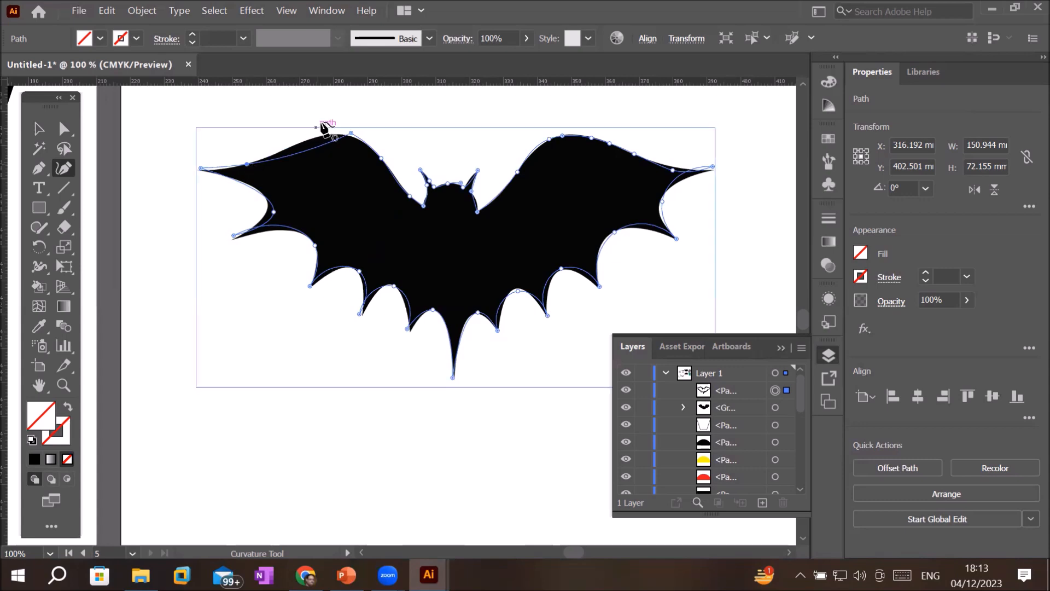
pyautogui.scroll(3, 323, 125)
pyautogui.moveTo(296, 198); pyautogui.dragTo(285, 173)
pyautogui.moveTo(410, 155); pyautogui.dragTo(398, 160)
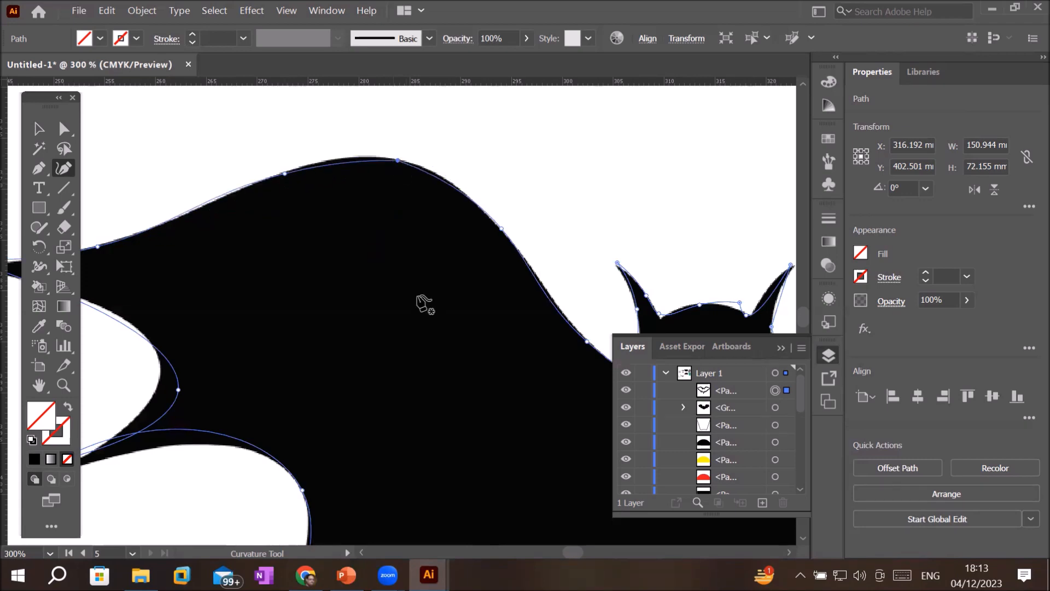
# Step: Move the left wing's tip and the corner below it onto the silhouette and shape the outermost scallop between them with curve points
pyautogui.scroll(-3, 401, 306)
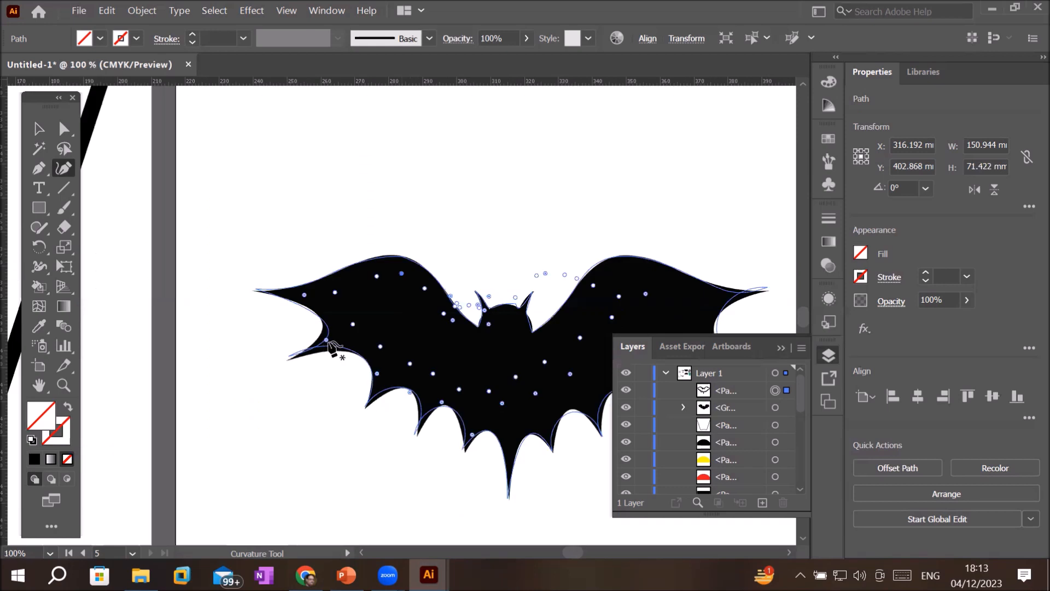
pyautogui.scroll(4, 330, 348)
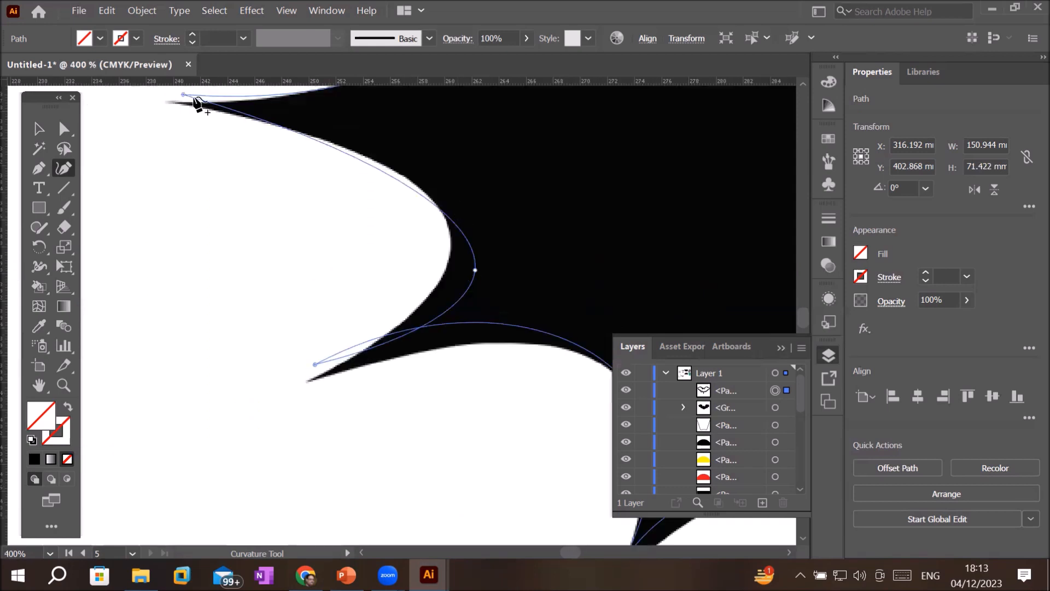
pyautogui.moveTo(165, 102); pyautogui.dragTo(167, 101)
pyautogui.click(326, 156)
pyautogui.moveTo(341, 150); pyautogui.dragTo(389, 172)
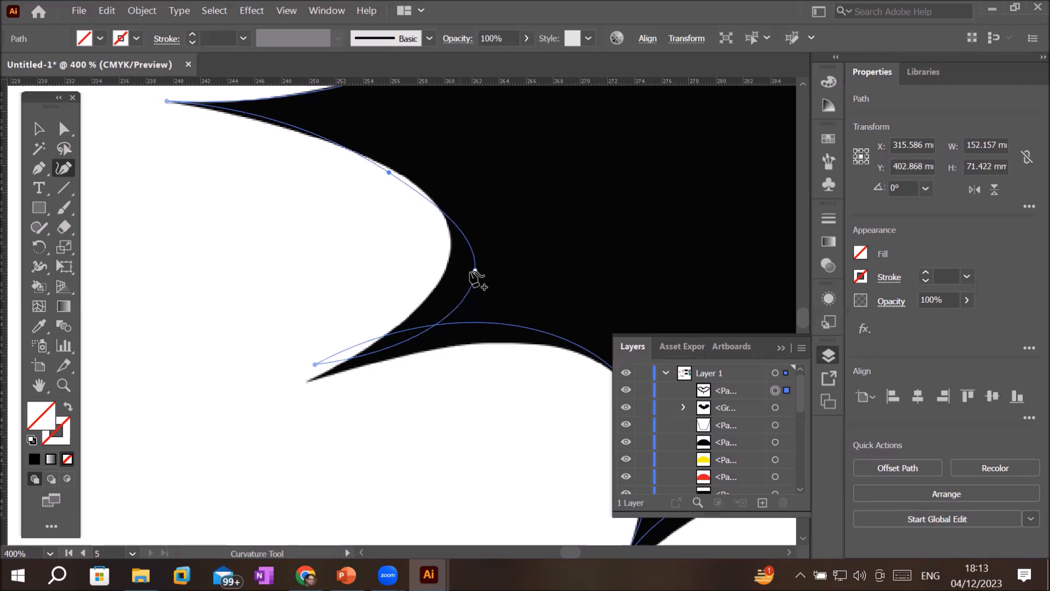
pyautogui.moveTo(475, 270); pyautogui.dragTo(449, 266)
pyautogui.moveTo(449, 230); pyautogui.dragTo(449, 223)
pyautogui.click(428, 302)
pyautogui.moveTo(316, 366); pyautogui.dragTo(308, 384)
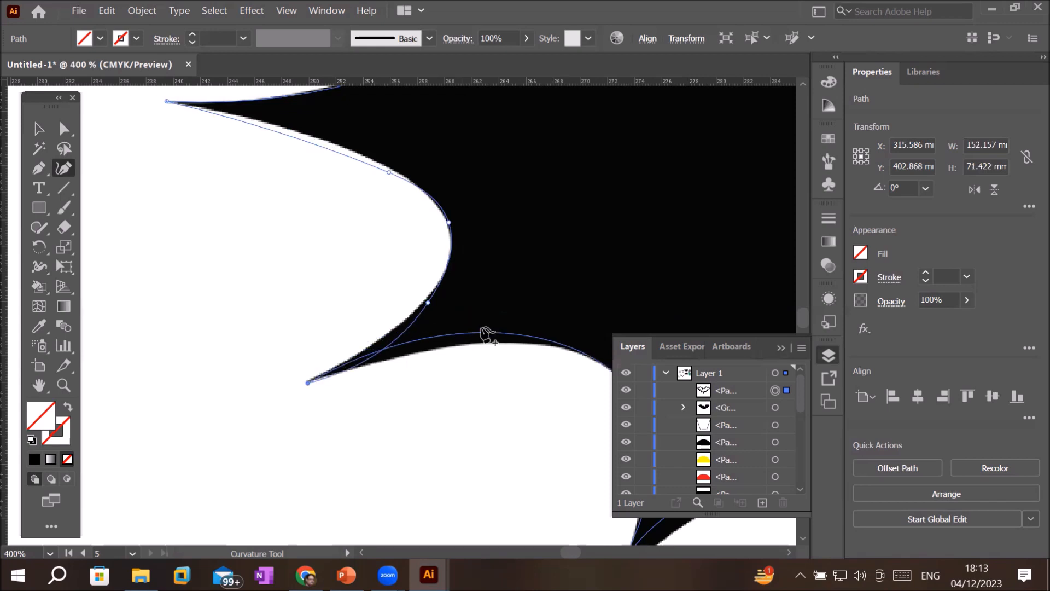
# Step: Add a curve point along the left wing's second scallop and adjust the lower curve point of the outermost scallop
pyautogui.moveTo(477, 332); pyautogui.dragTo(482, 345)
pyautogui.click(555, 349)
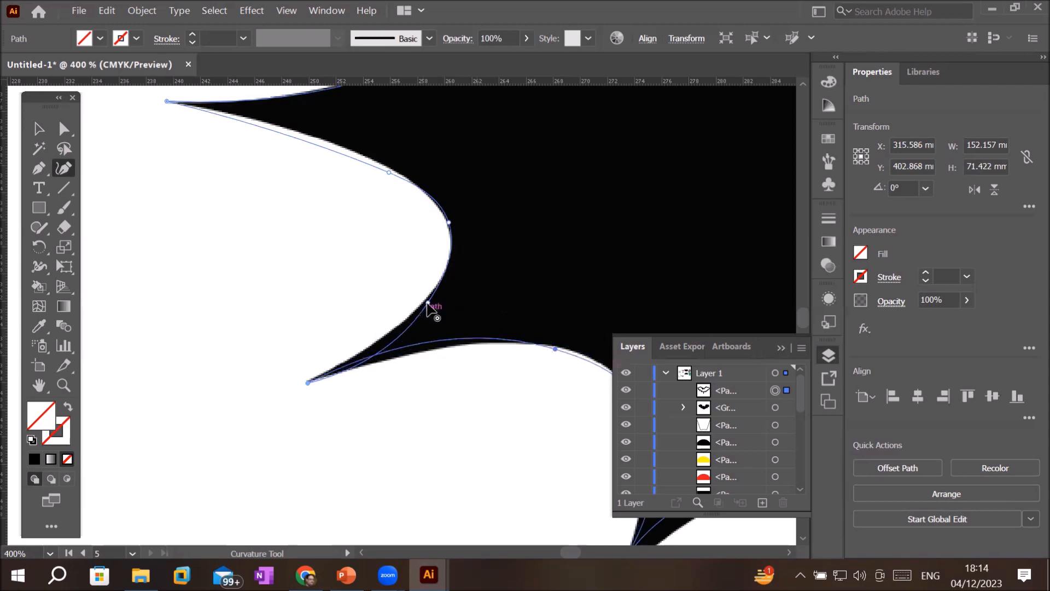
pyautogui.moveTo(427, 304); pyautogui.dragTo(421, 301)
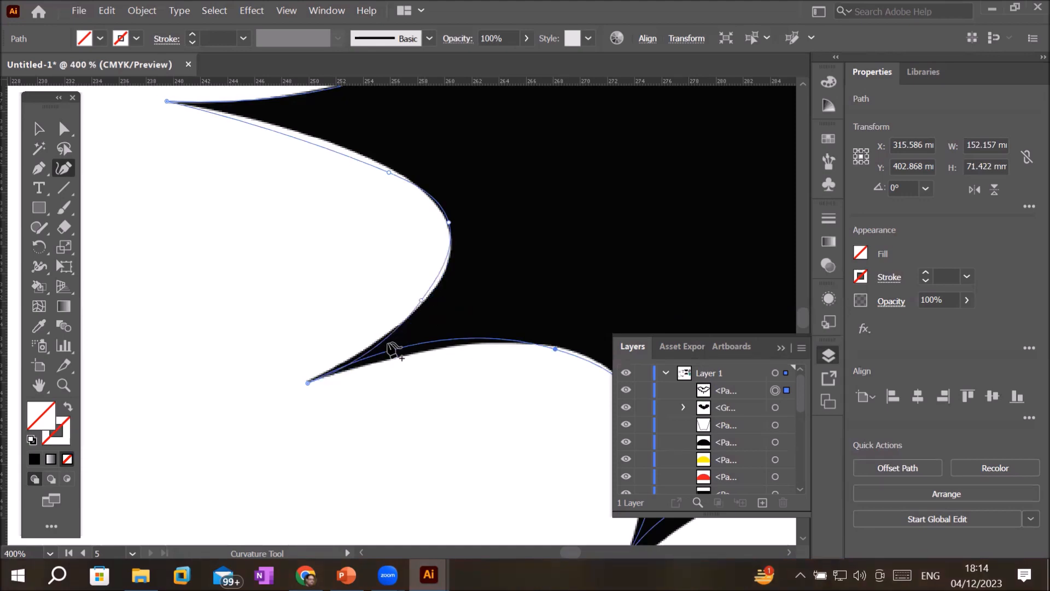
# Step: Move the black bat picture out from under the traced path to the empty area below it
pyautogui.hotkey('ctrl', '-')
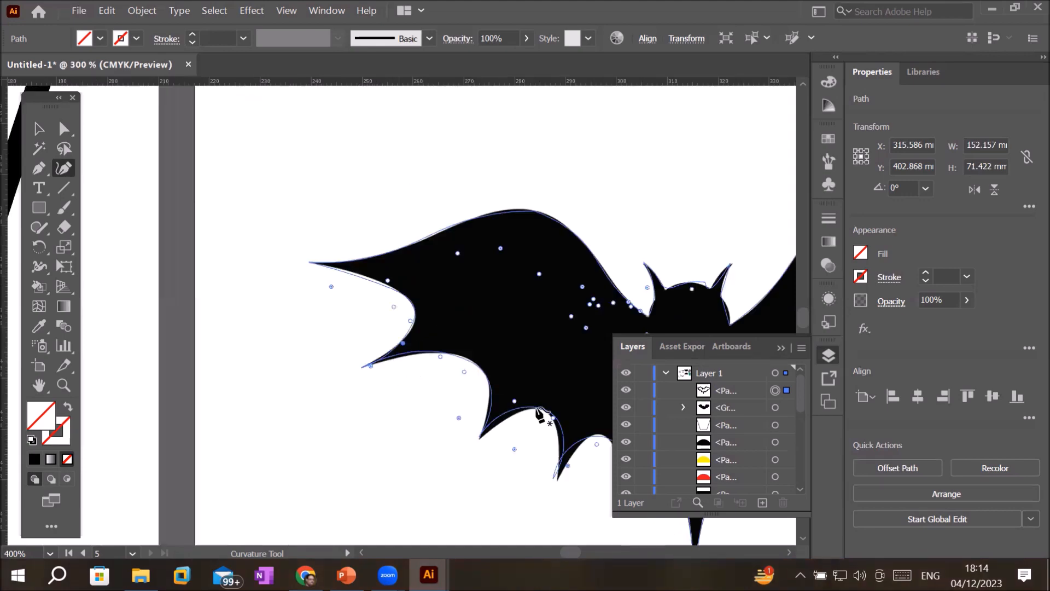
pyautogui.scroll(-6, 537, 409)
pyautogui.scroll(3, 570, 455)
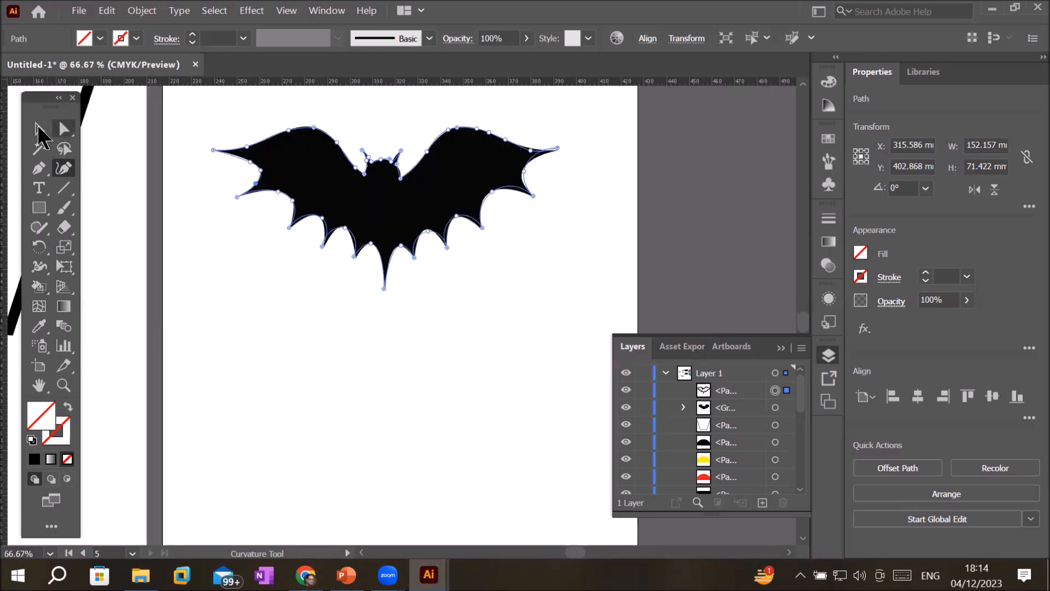
pyautogui.click(38, 129)
pyautogui.moveTo(370, 204); pyautogui.dragTo(348, 435)
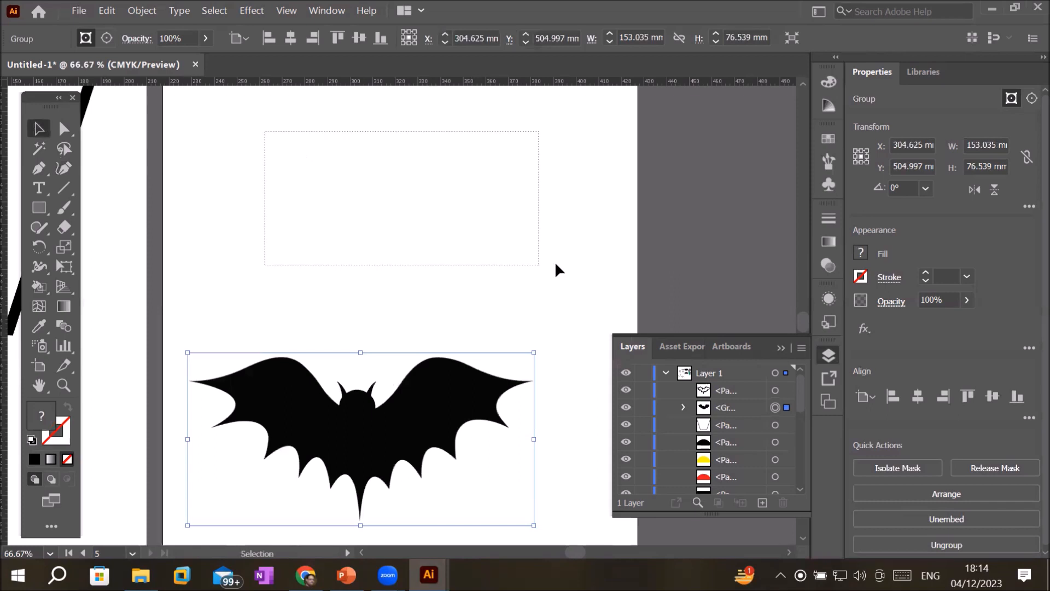
# Step: Select the traced bat path and give it a 3 pt black stroke and a blue fill
pyautogui.moveTo(555, 264); pyautogui.dragTo(555, 264)
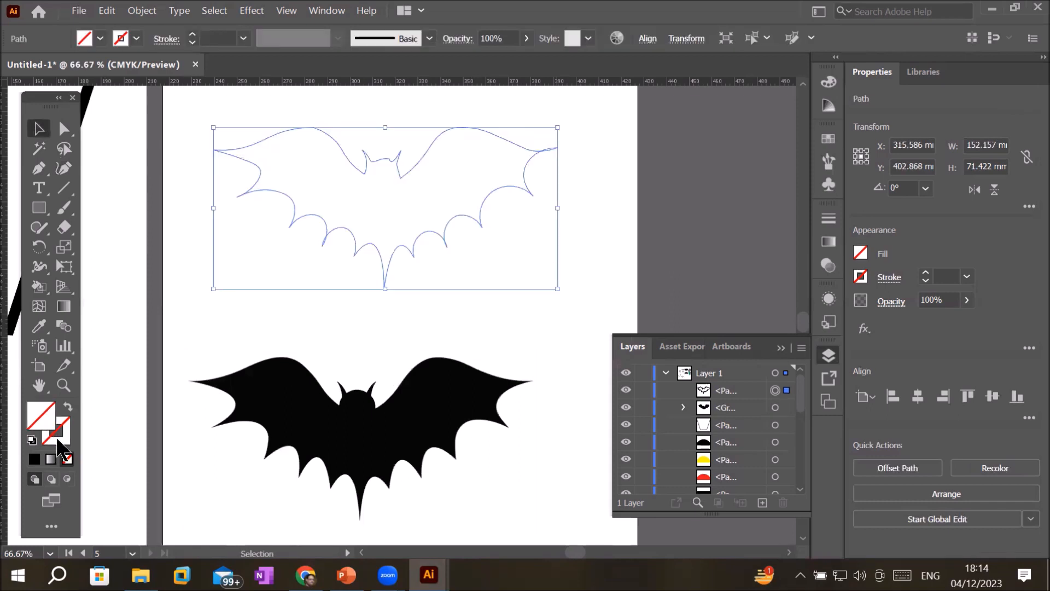
pyautogui.click(191, 35)
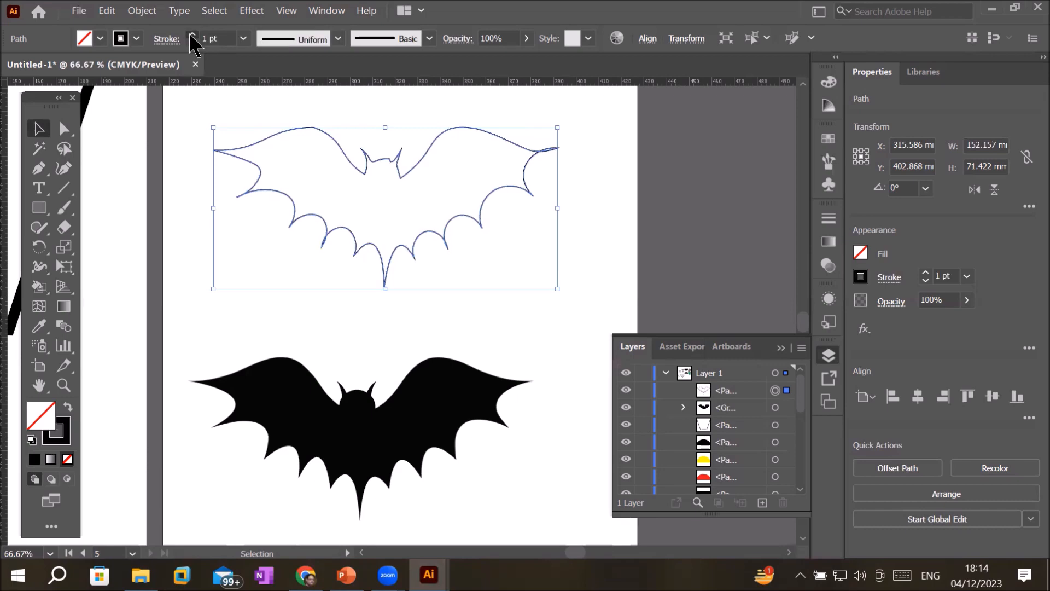
pyautogui.doubleClick(192, 35)
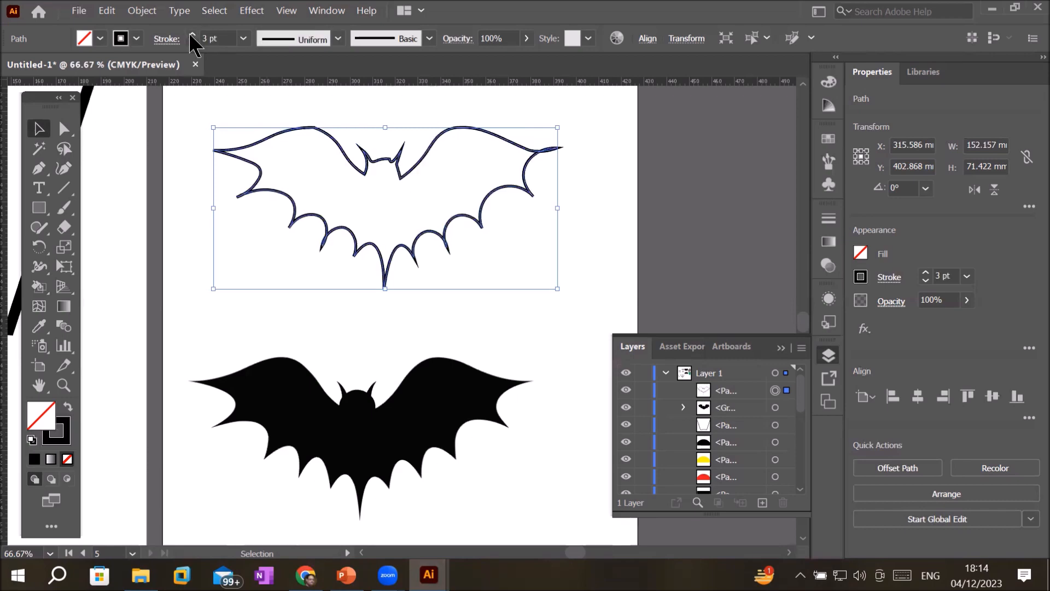
pyautogui.click(118, 37)
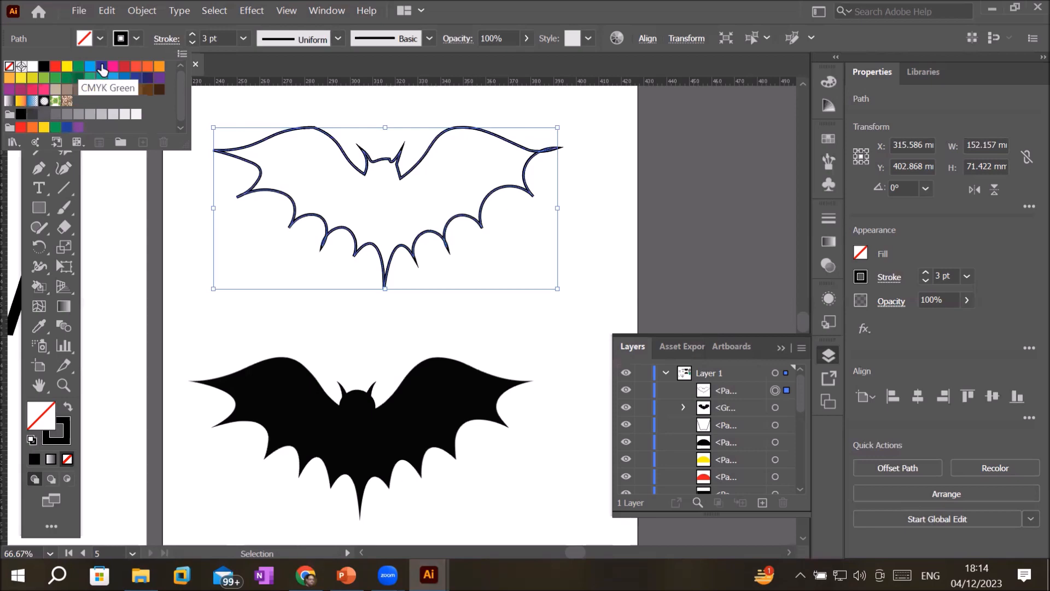
pyautogui.click(102, 68)
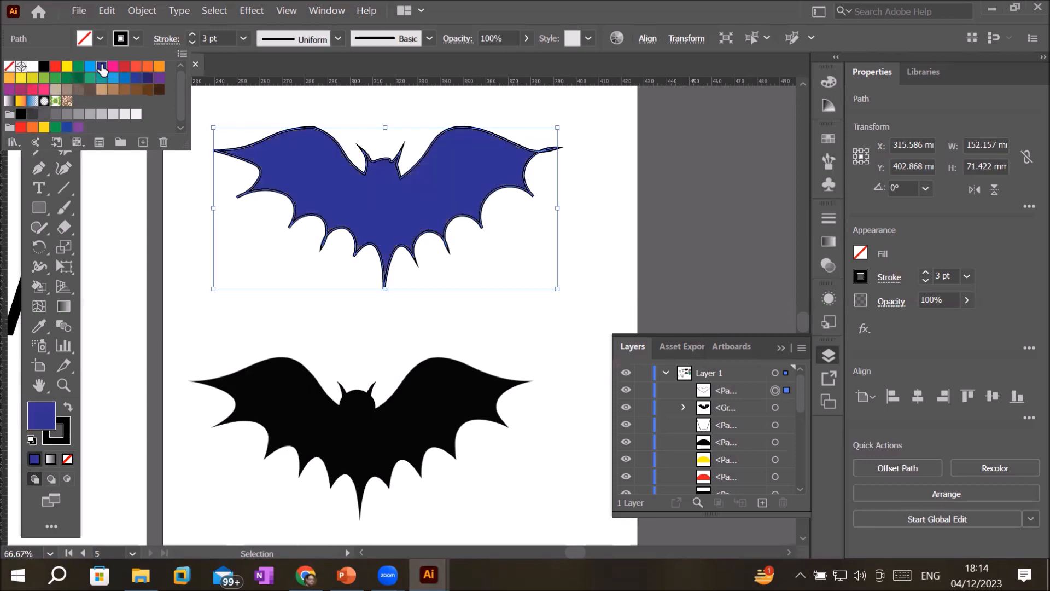
pyautogui.click(563, 325)
# Step: Examine the black bat picture and the blue traced path at high magnification to compare their edge quality
pyautogui.scroll(-1, 564, 330)
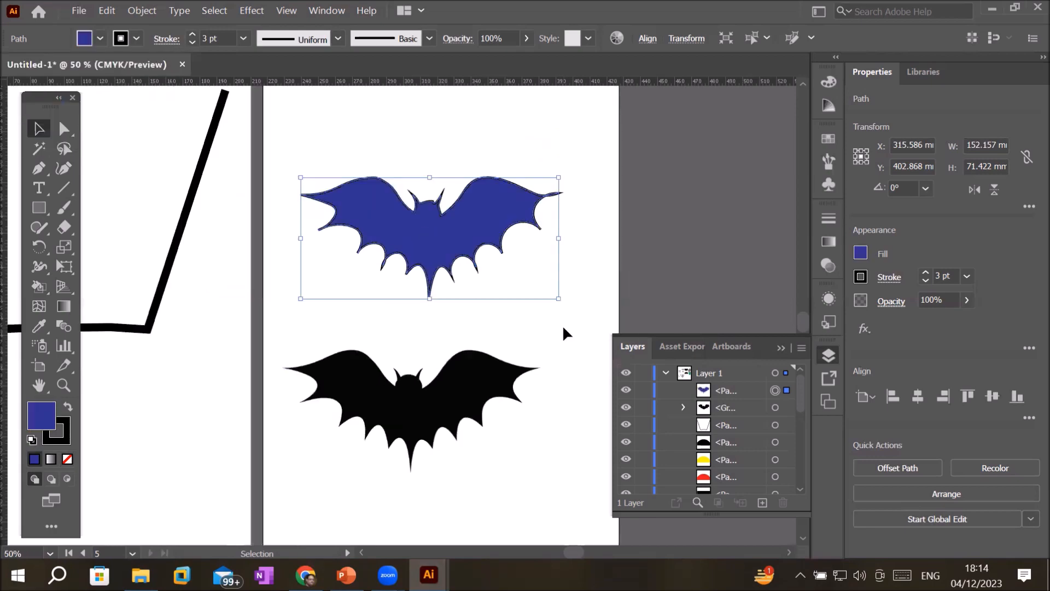
pyautogui.scroll(-1, 562, 325)
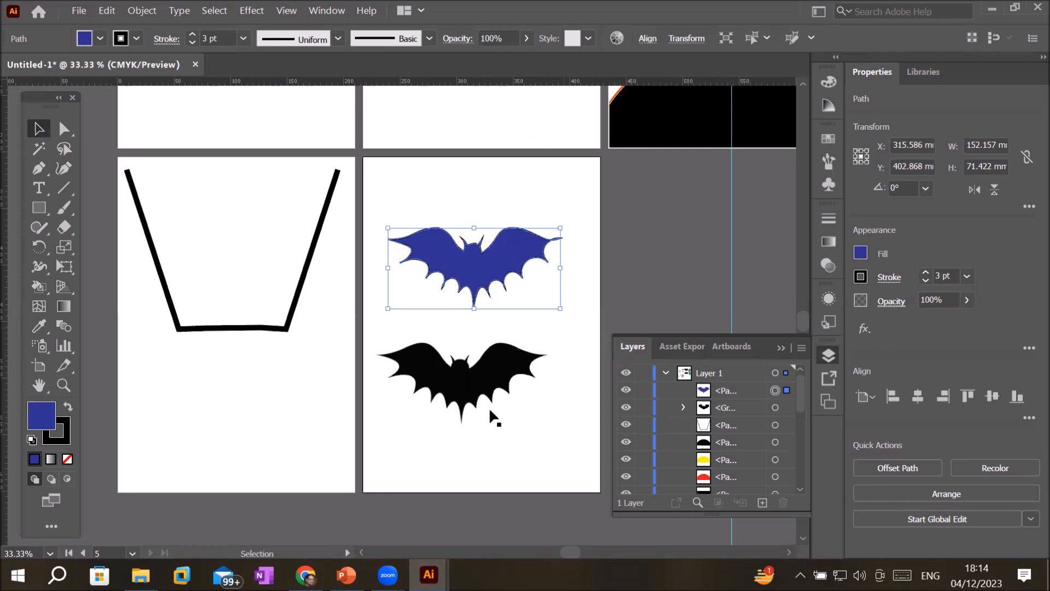
pyautogui.scroll(2, 490, 410)
pyautogui.scroll(6, 485, 295)
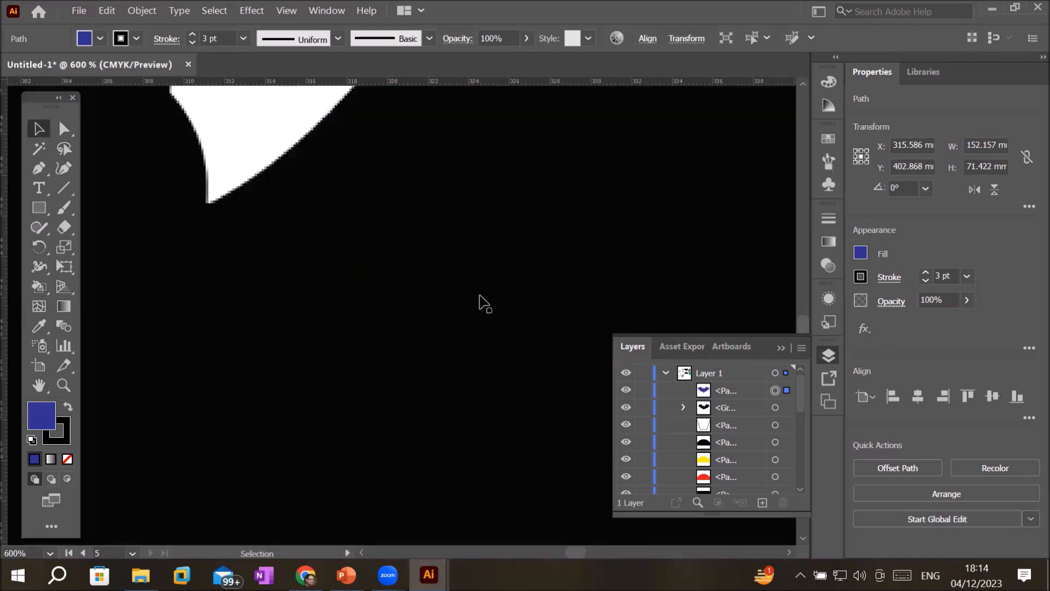
pyautogui.scroll(10, 486, 305)
pyautogui.scroll(-10, 486, 306)
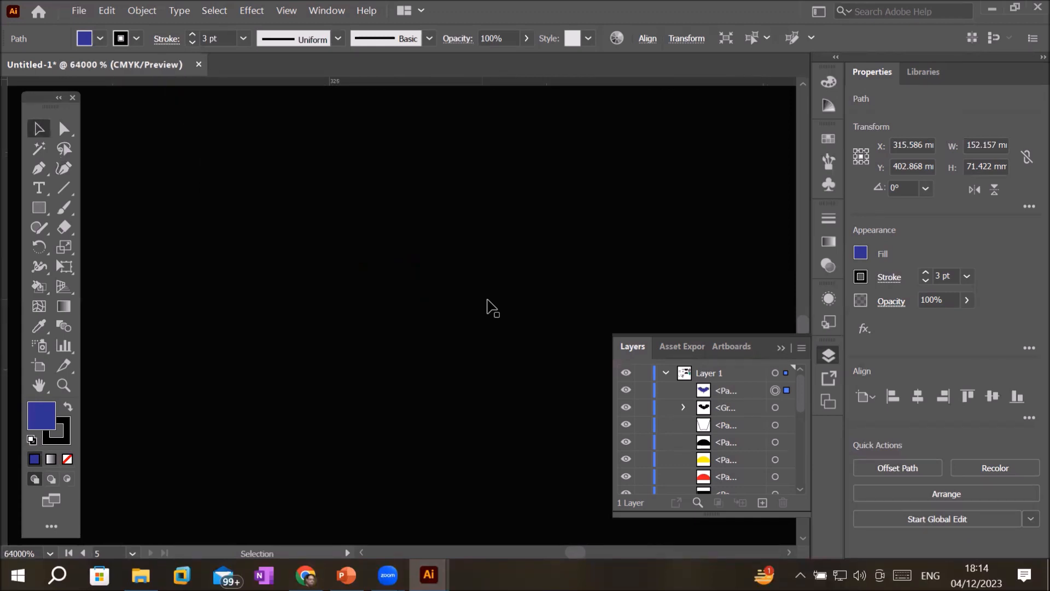
pyautogui.scroll(-11, 489, 263)
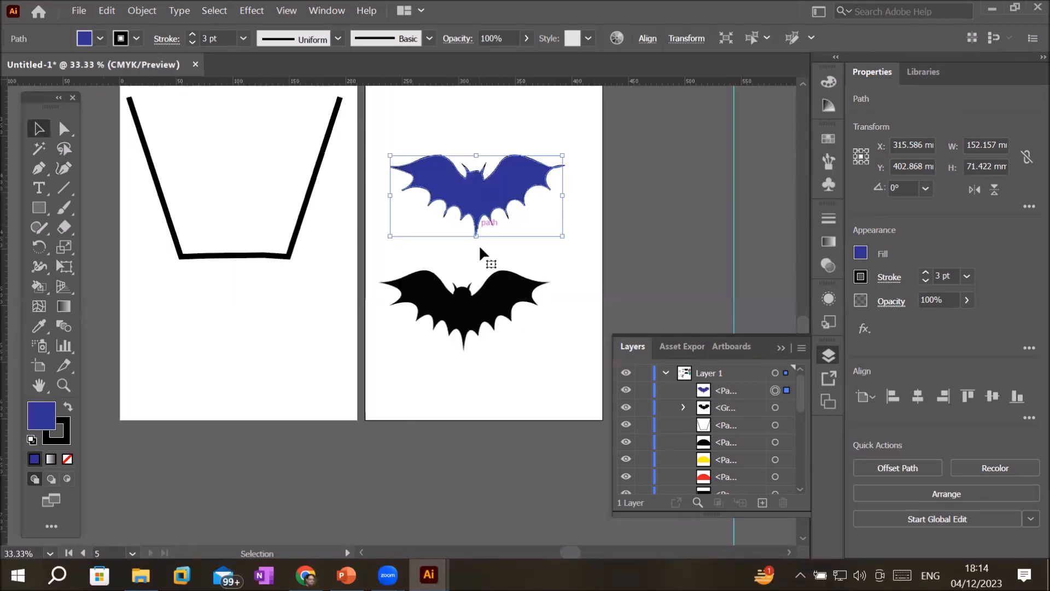
pyautogui.scroll(7, 481, 253)
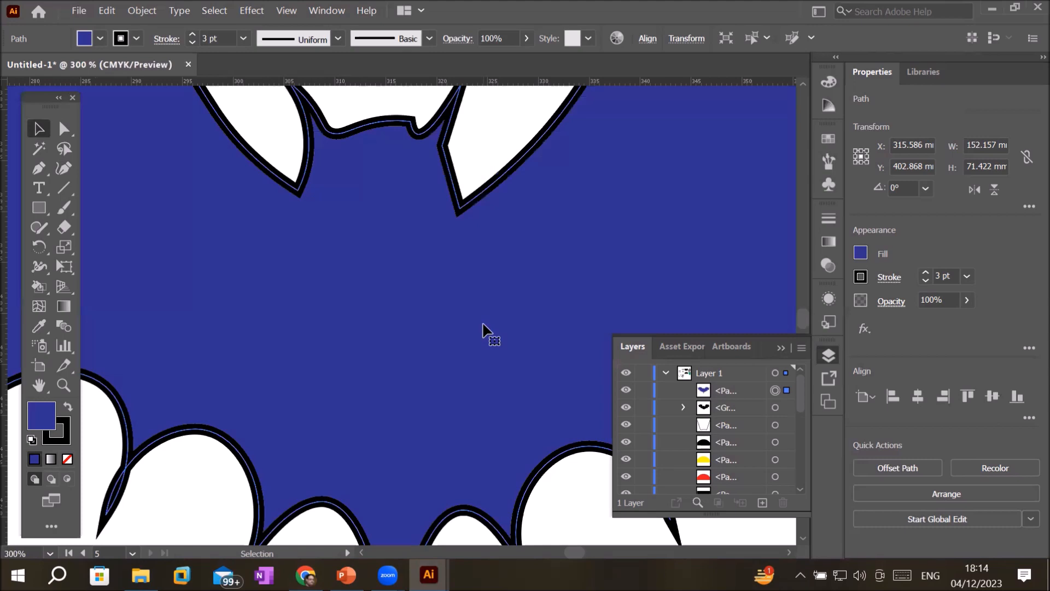
pyautogui.scroll(6, 483, 330)
pyautogui.scroll(-2, 483, 330)
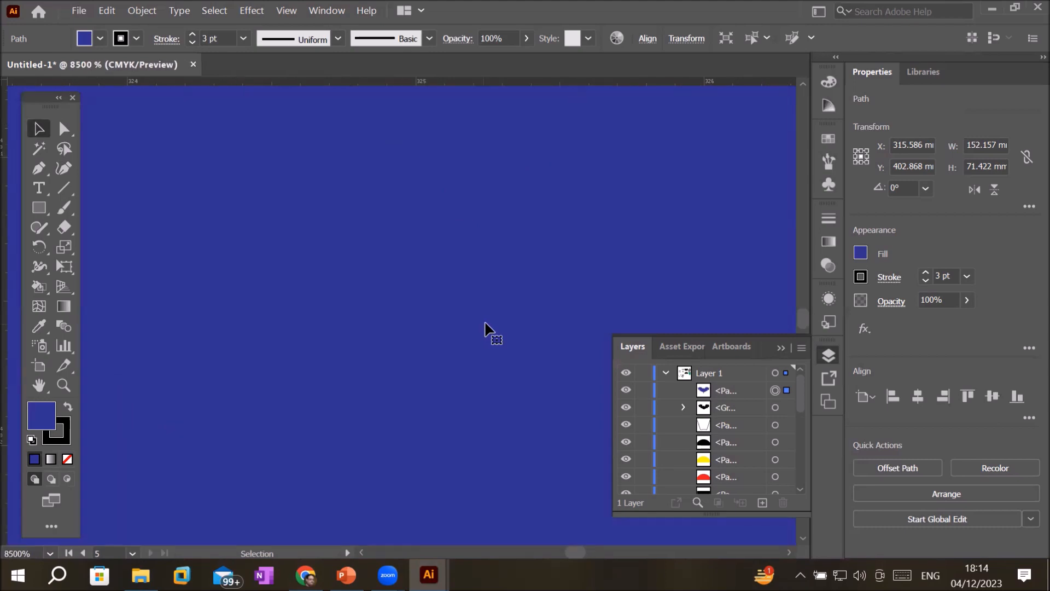
pyautogui.scroll(-7, 485, 329)
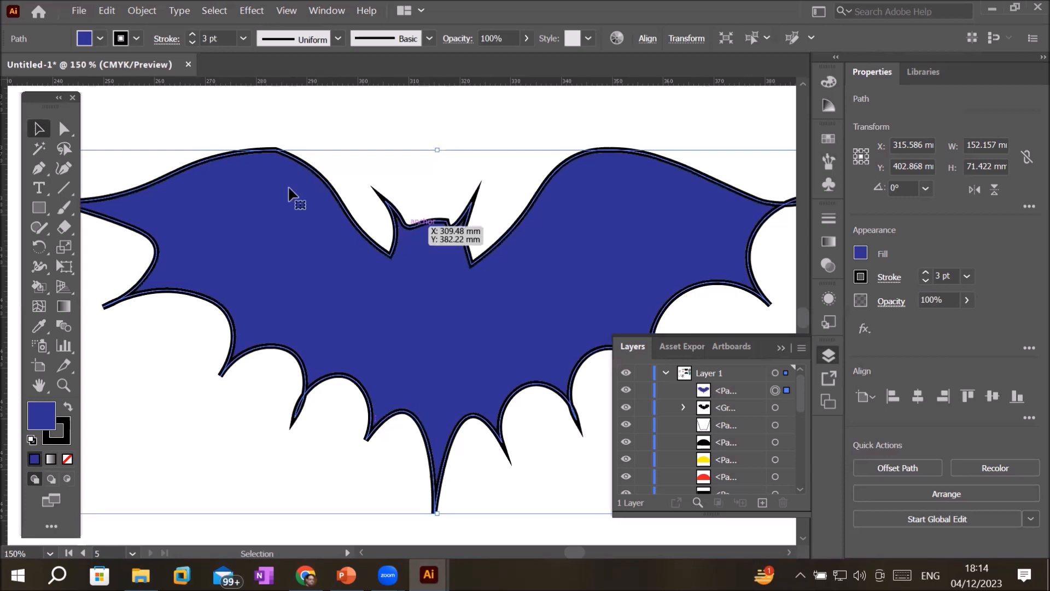
pyautogui.scroll(6, 405, 185)
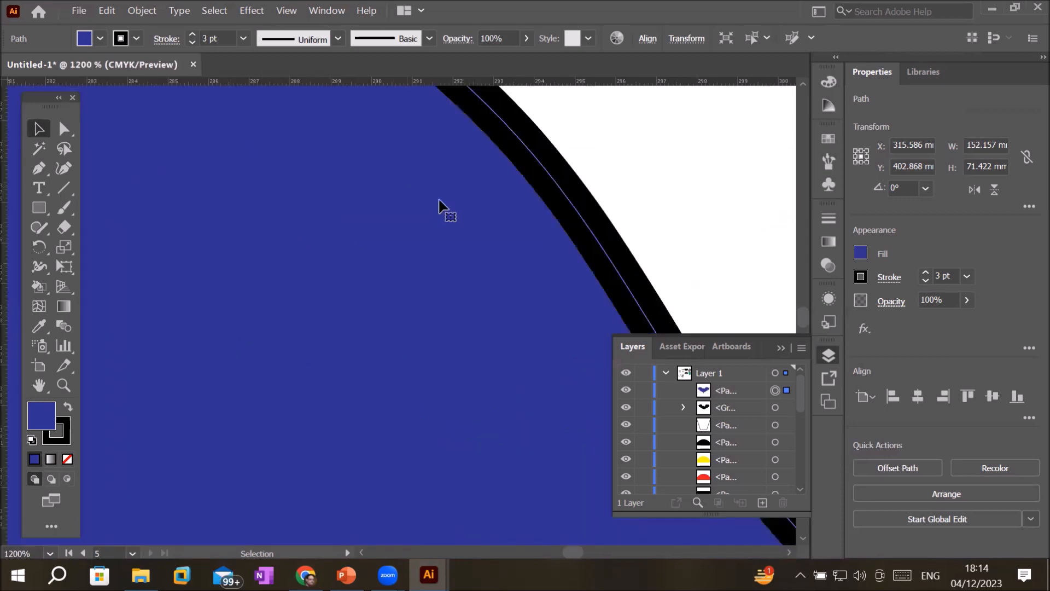
pyautogui.scroll(1, 588, 241)
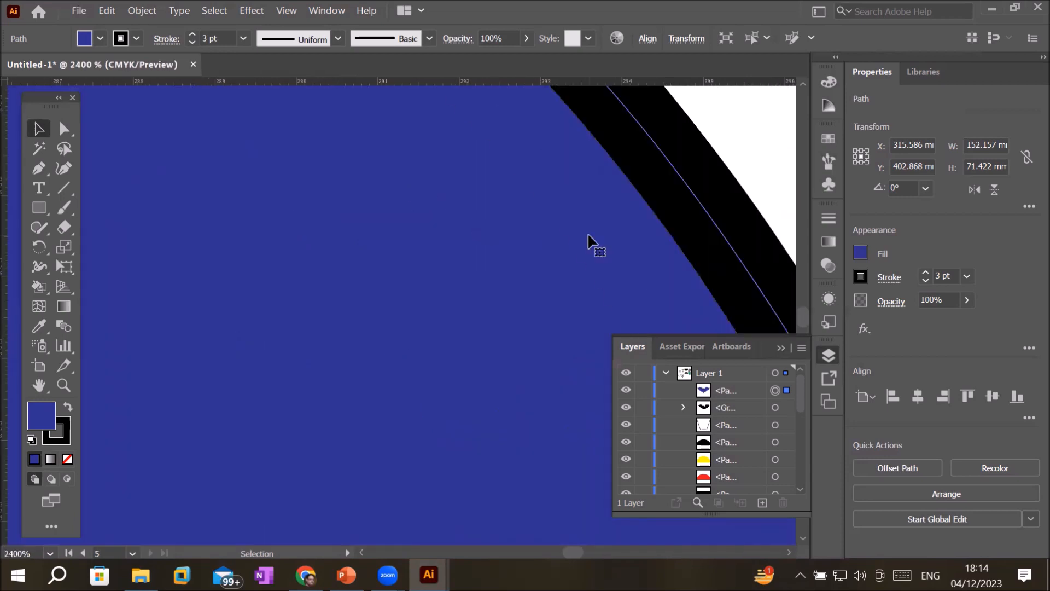
pyautogui.scroll(-3, 589, 241)
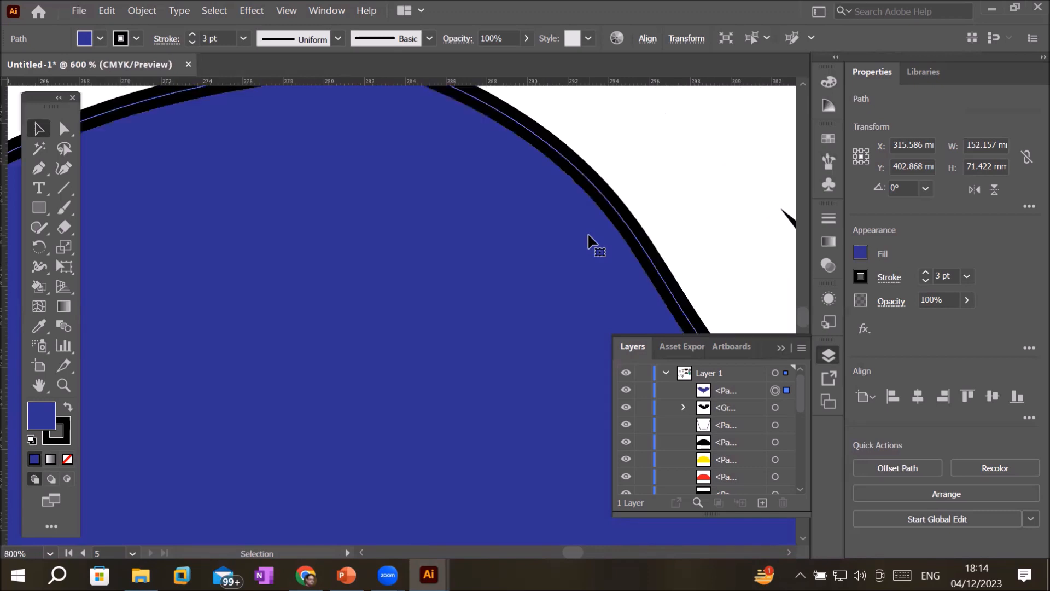
pyautogui.scroll(-5, 588, 240)
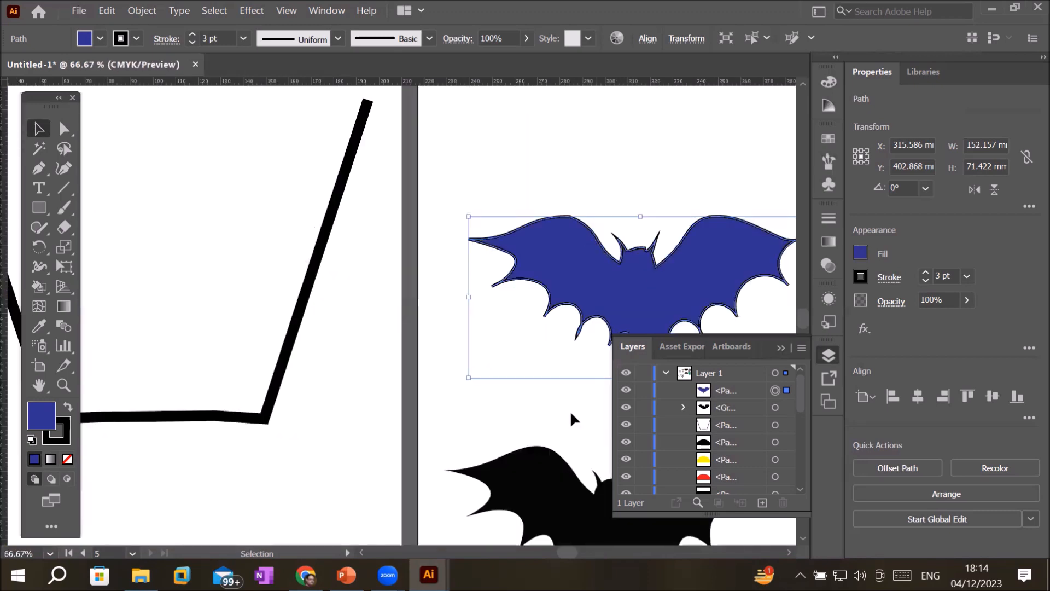
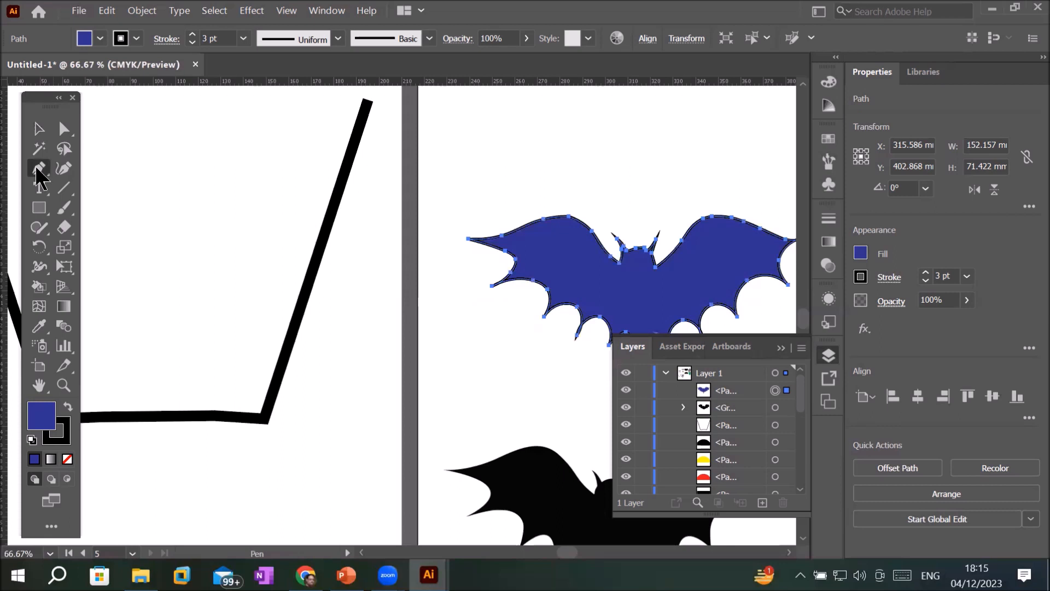
# Step: Delete the open black path on artboard 4 and both bats on artboard 5
pyautogui.click(37, 168)
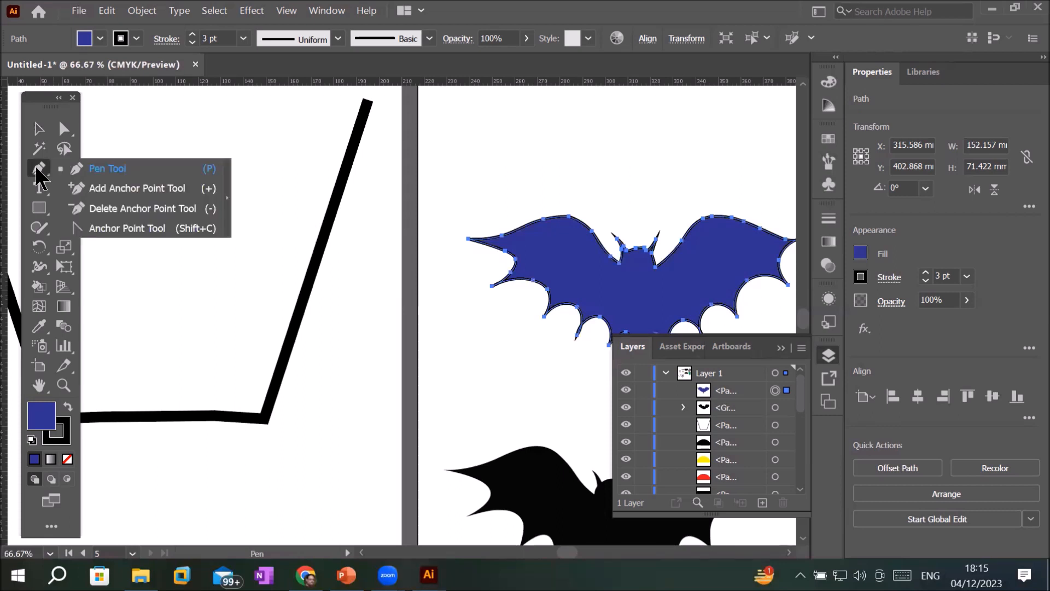
pyautogui.click(119, 167)
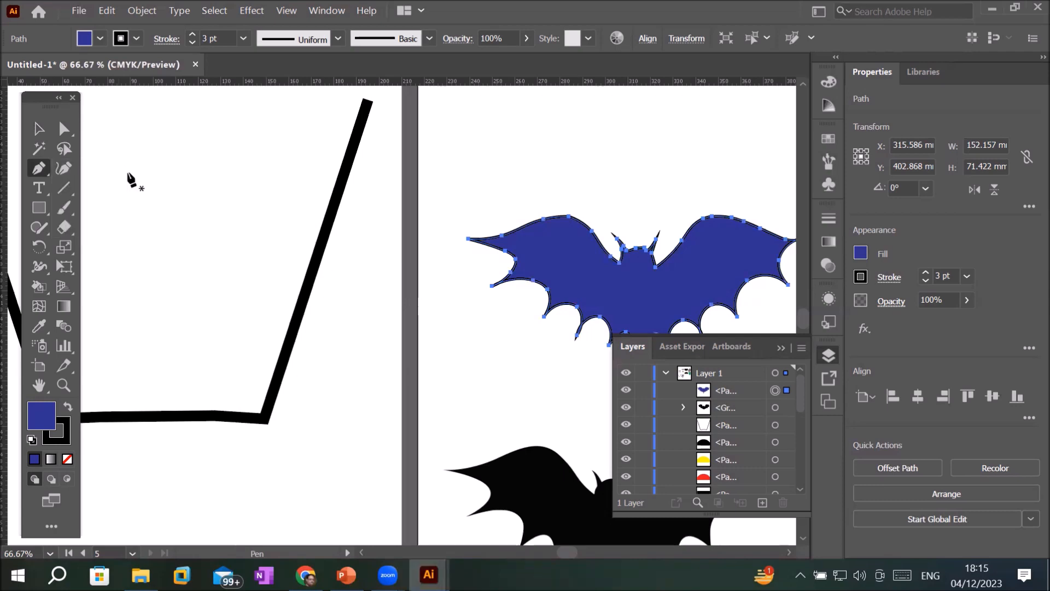
pyautogui.scroll(-6, 241, 233)
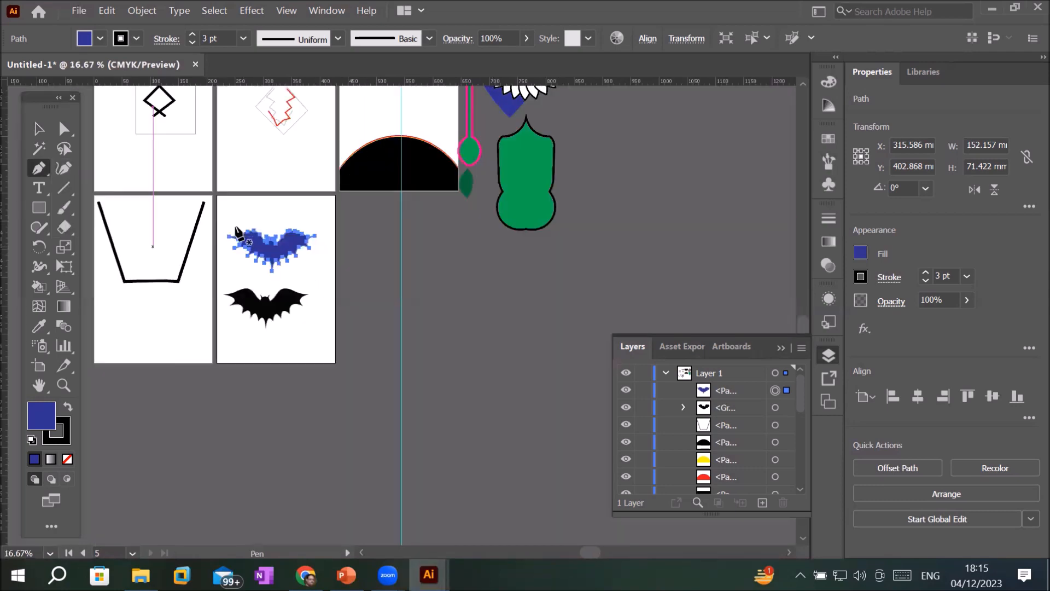
pyautogui.scroll(3, 145, 248)
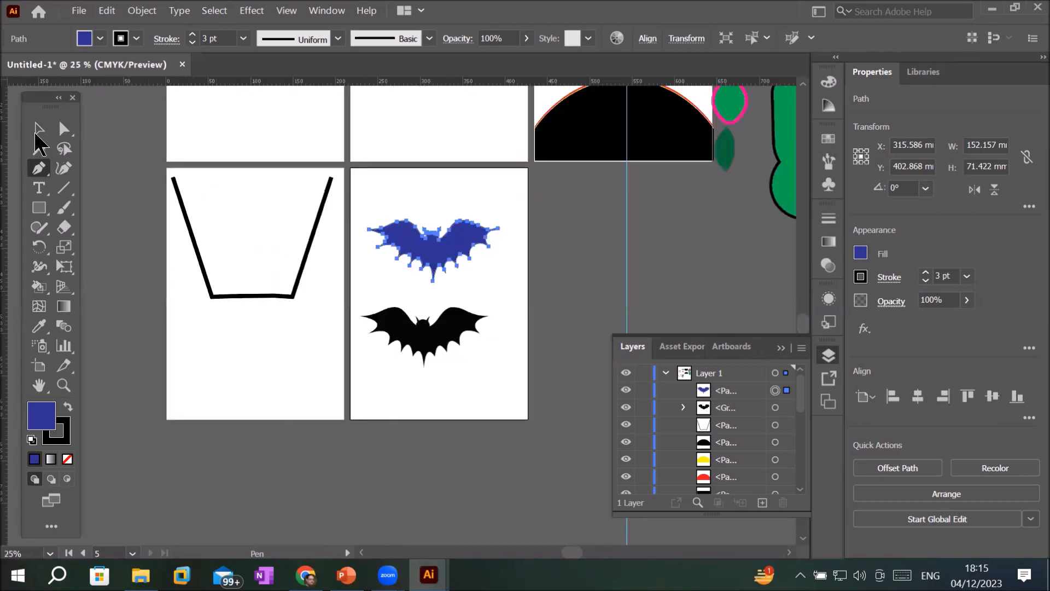
pyautogui.press('v')
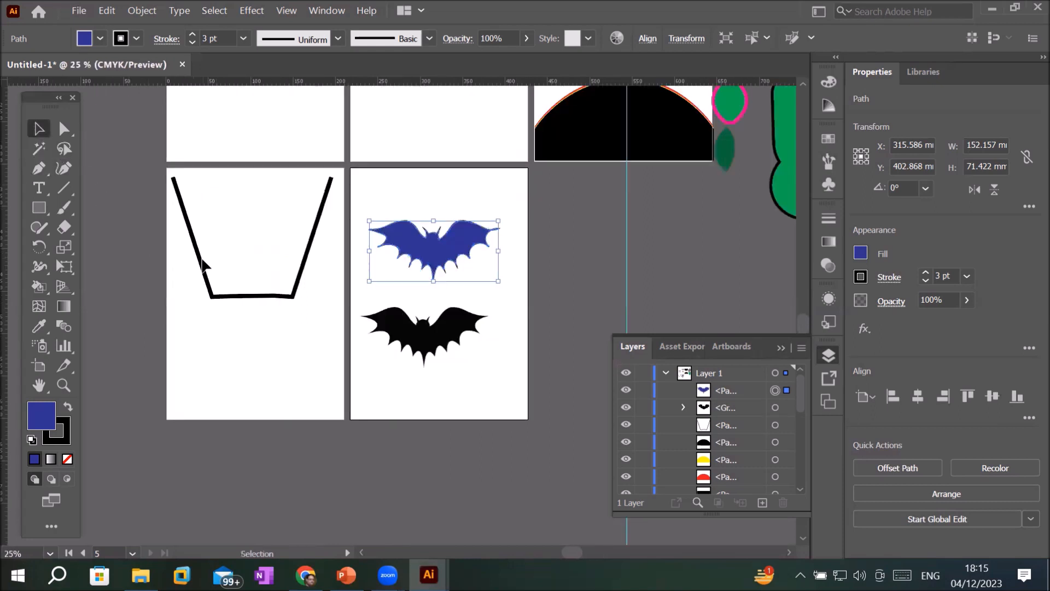
pyautogui.click(202, 262)
pyautogui.moveTo(159, 166); pyautogui.dragTo(315, 303)
pyautogui.moveTo(345, 348); pyautogui.dragTo(346, 348)
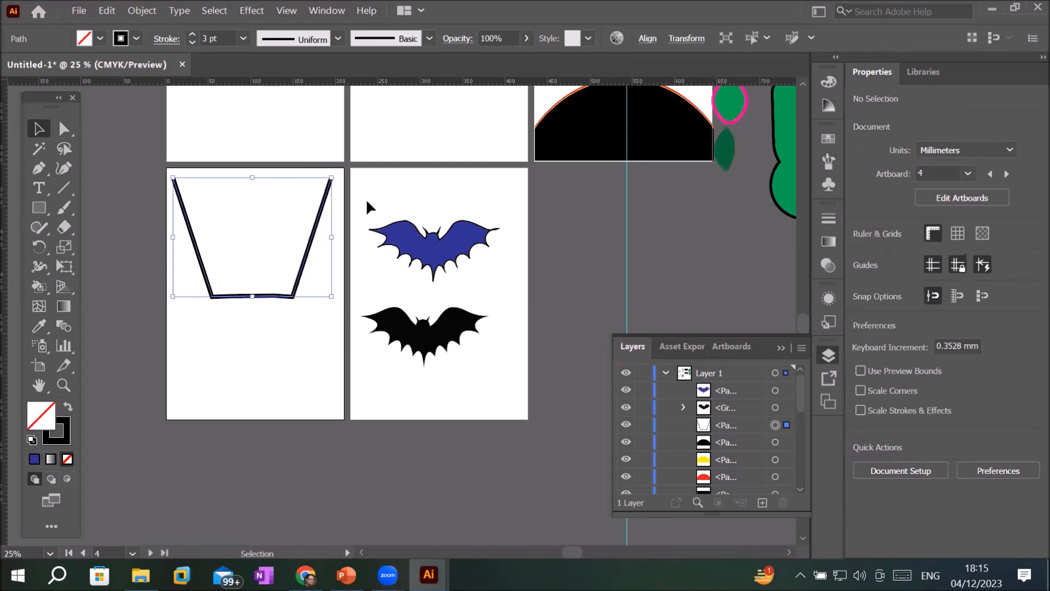
pyautogui.press('Delete')
pyautogui.moveTo(496, 389); pyautogui.dragTo(496, 389)
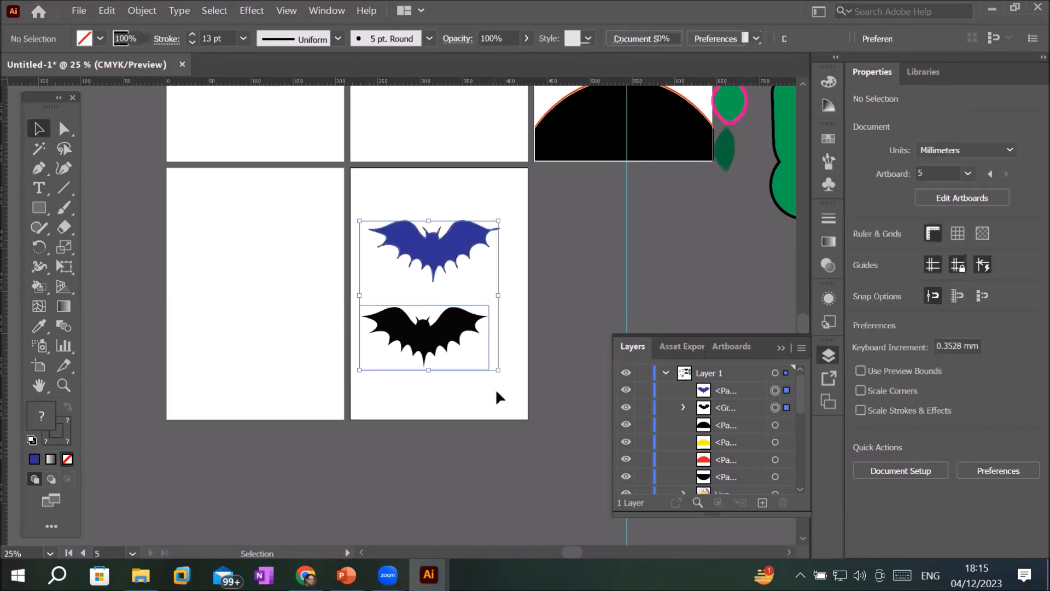
pyautogui.press('Delete')
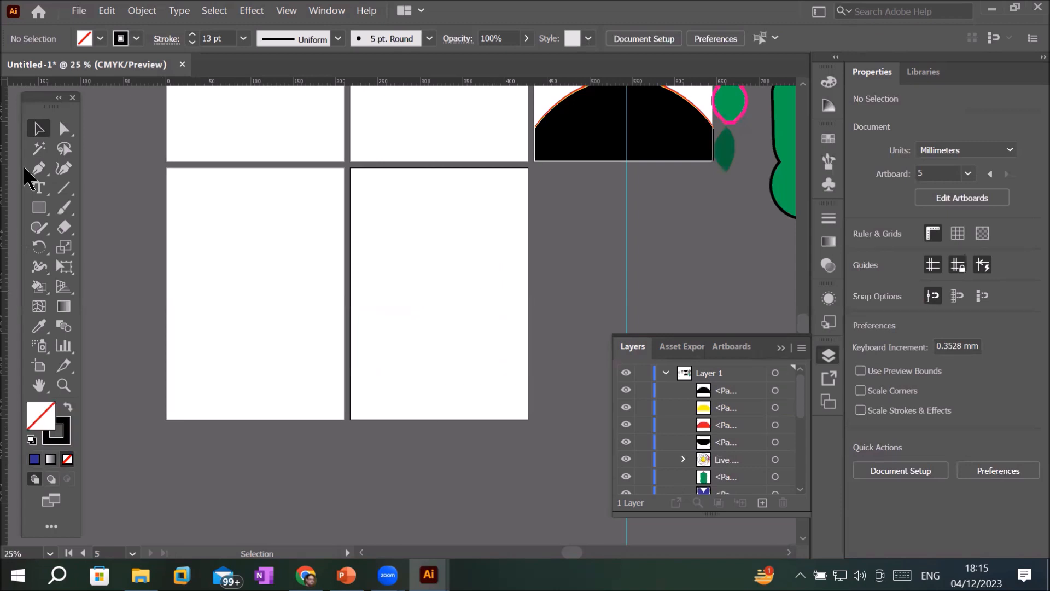
# Step: Draw a closed Pen path over the left part of artboard 4 with one outward-bulging curved segment, and delete it
pyautogui.click(42, 174)
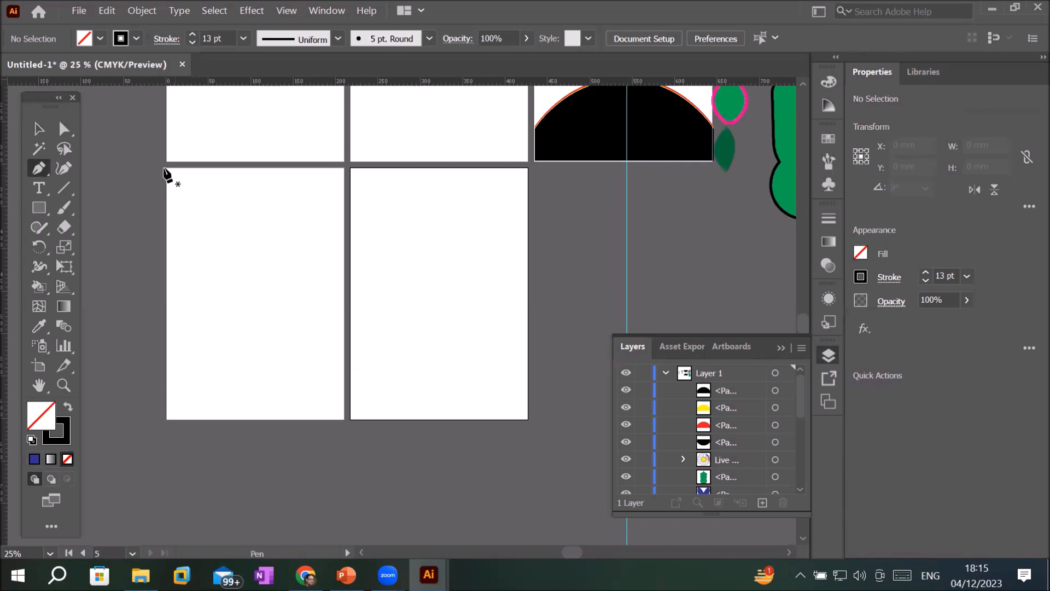
pyautogui.moveTo(165, 169); pyautogui.dragTo(164, 431)
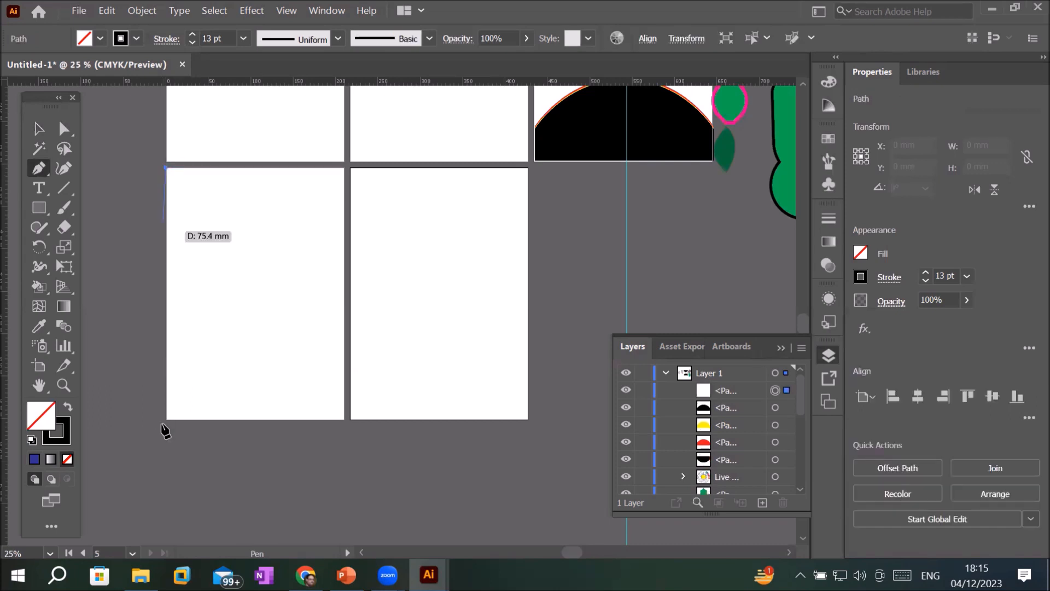
pyautogui.click(168, 420)
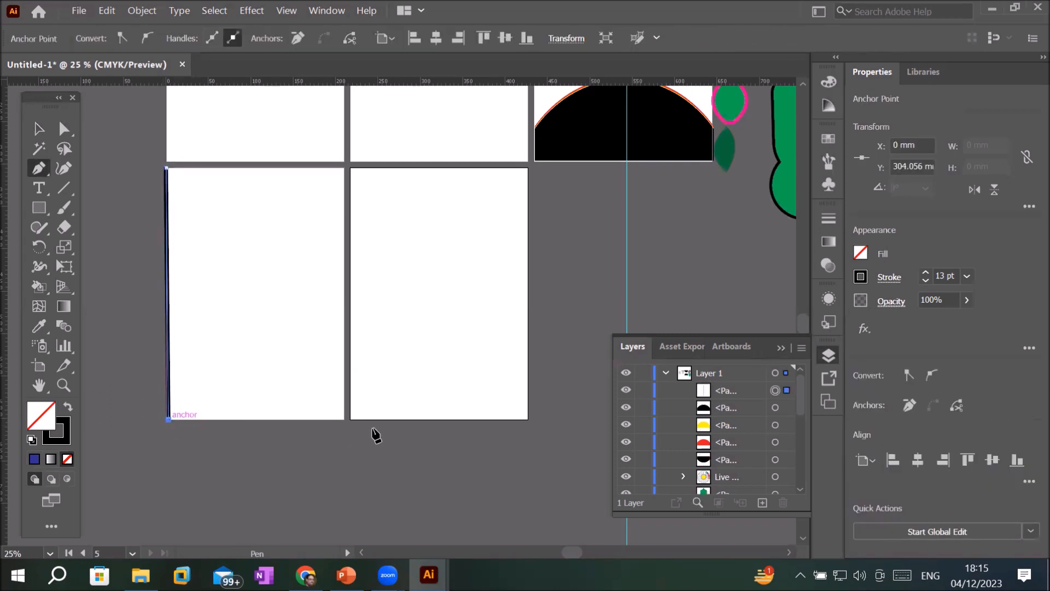
pyautogui.click(267, 419)
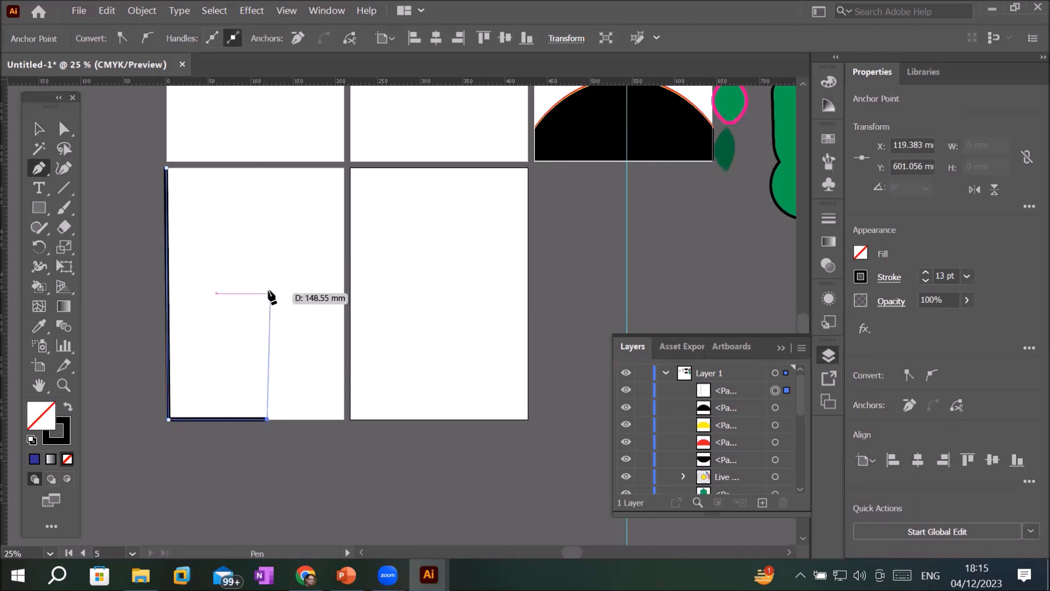
pyautogui.moveTo(267, 288); pyautogui.dragTo(218, 282)
pyautogui.click(266, 288)
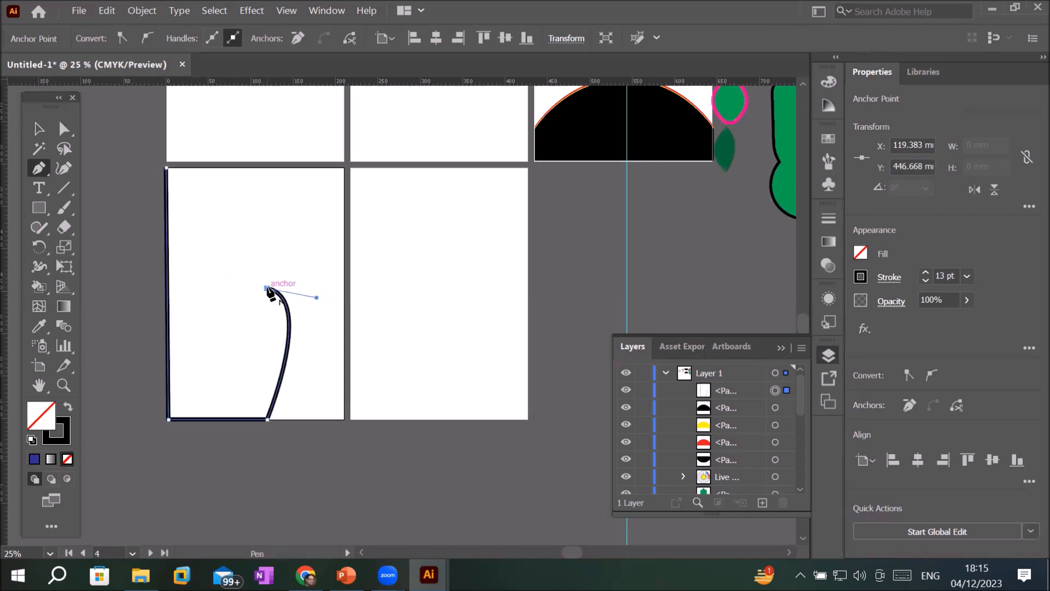
pyautogui.click(264, 169)
pyautogui.click(167, 167)
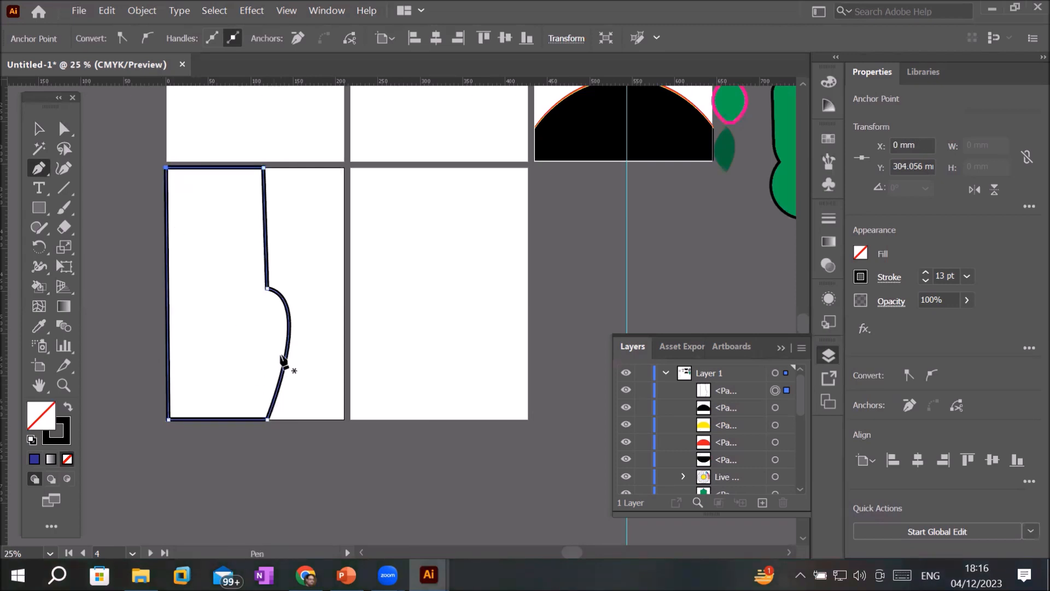
pyautogui.press('Delete')
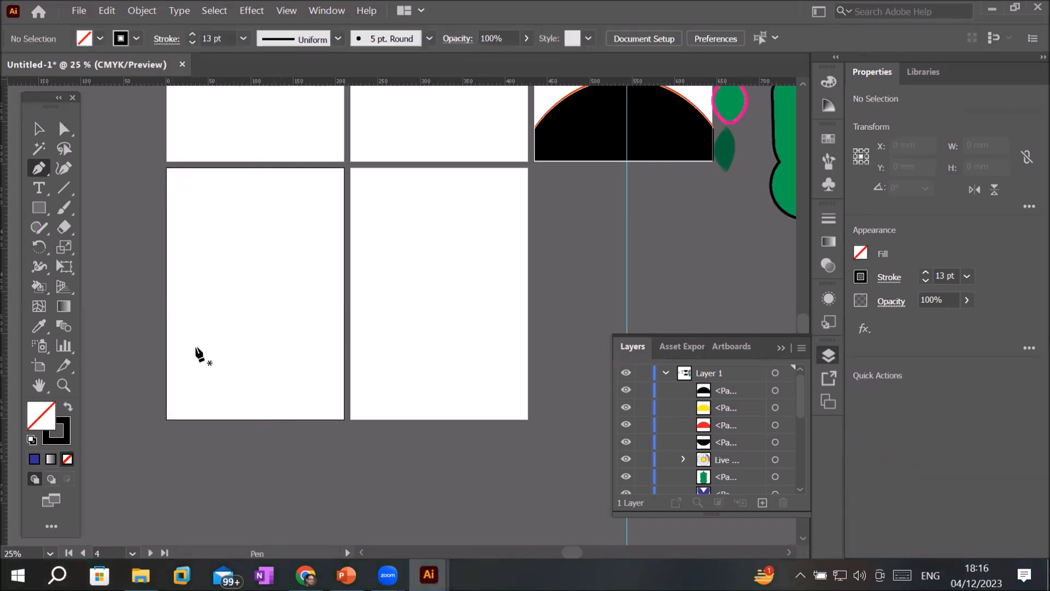
pyautogui.click(38, 174)
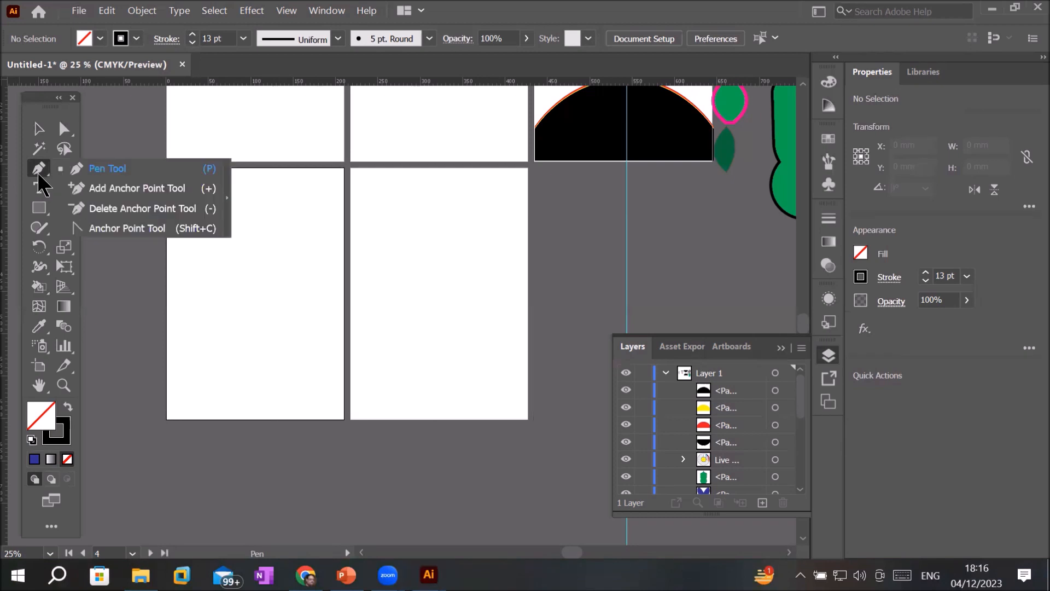
pyautogui.click(45, 167)
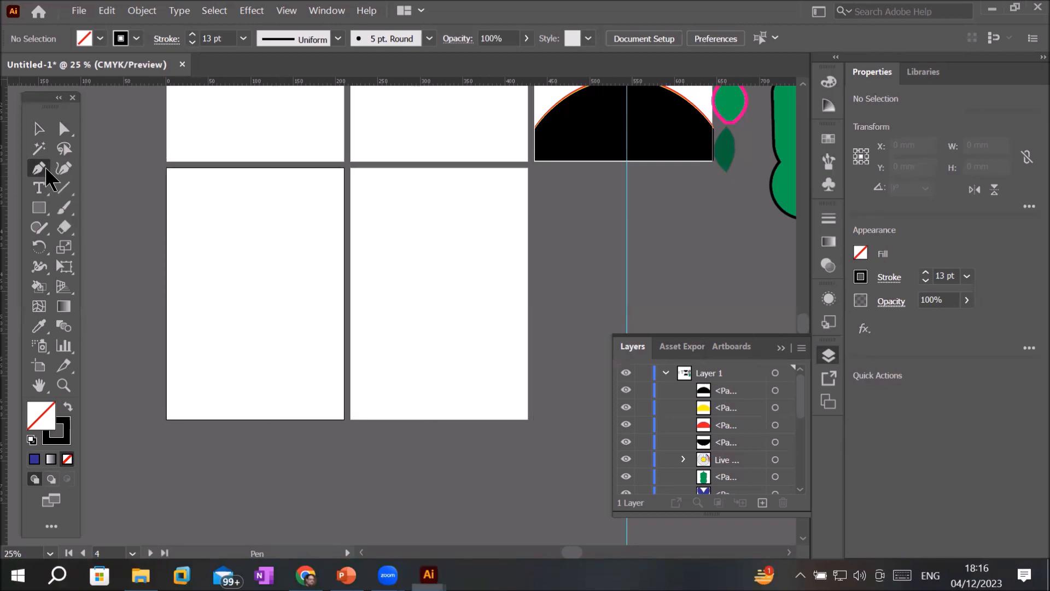
pyautogui.click(65, 169)
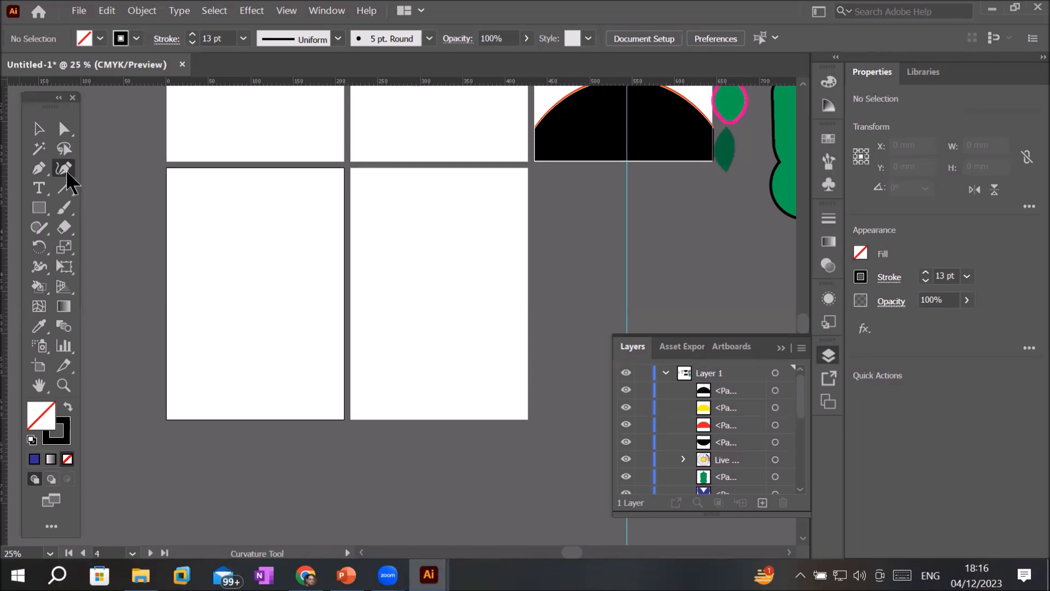
# Step: Draw a rectangle about 207 by 69 mm across the middle of artboard 4, flush with its left edge, with the default fill and stroke
pyautogui.click(35, 206)
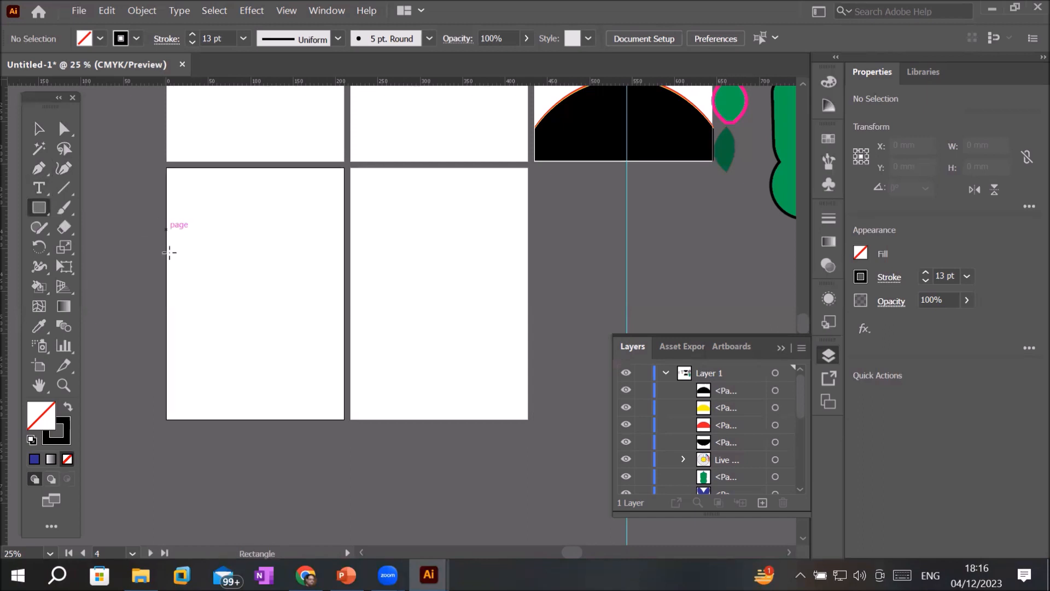
pyautogui.moveTo(171, 253); pyautogui.dragTo(342, 314)
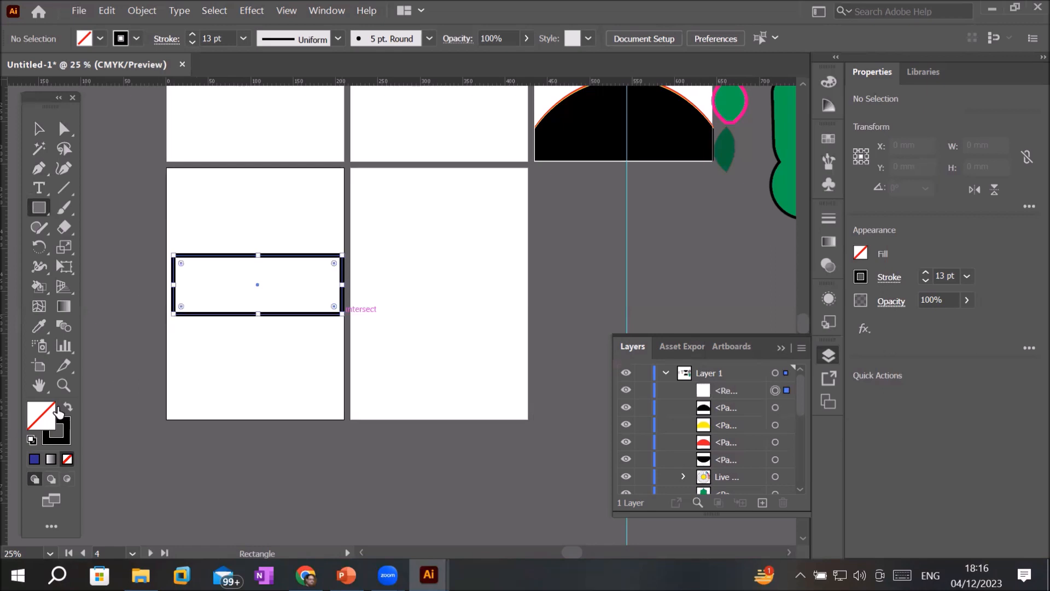
pyautogui.click(31, 439)
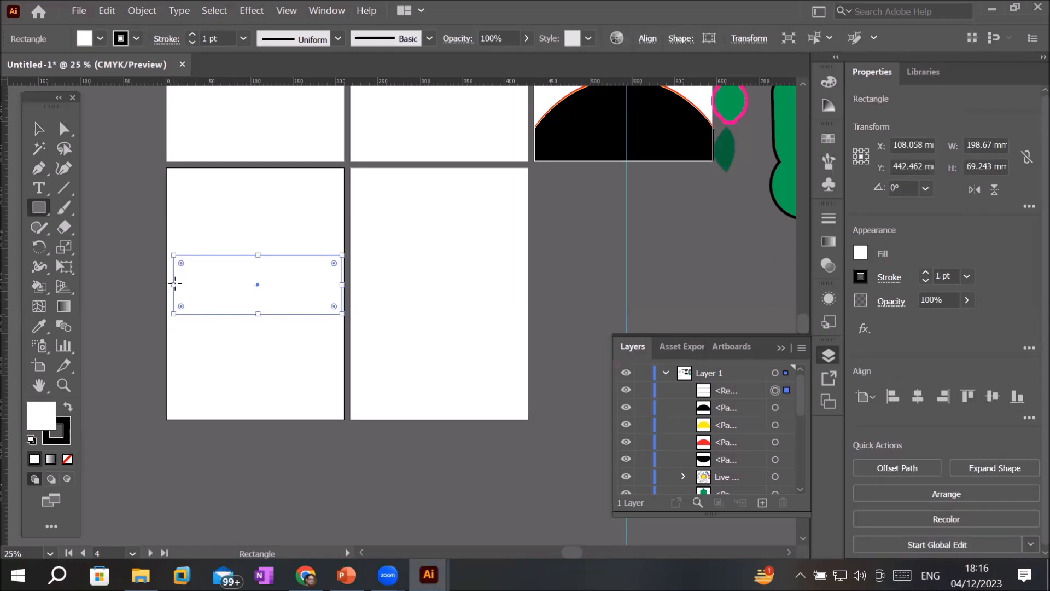
pyautogui.moveTo(175, 283); pyautogui.dragTo(167, 283)
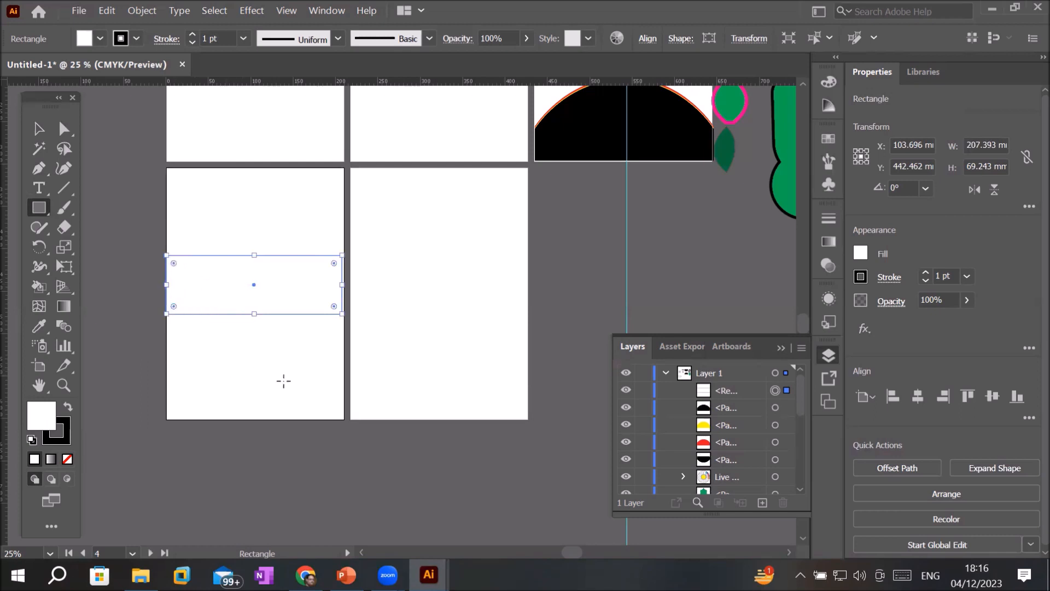
pyautogui.scroll(3, 302, 377)
pyautogui.scroll(-3, 302, 377)
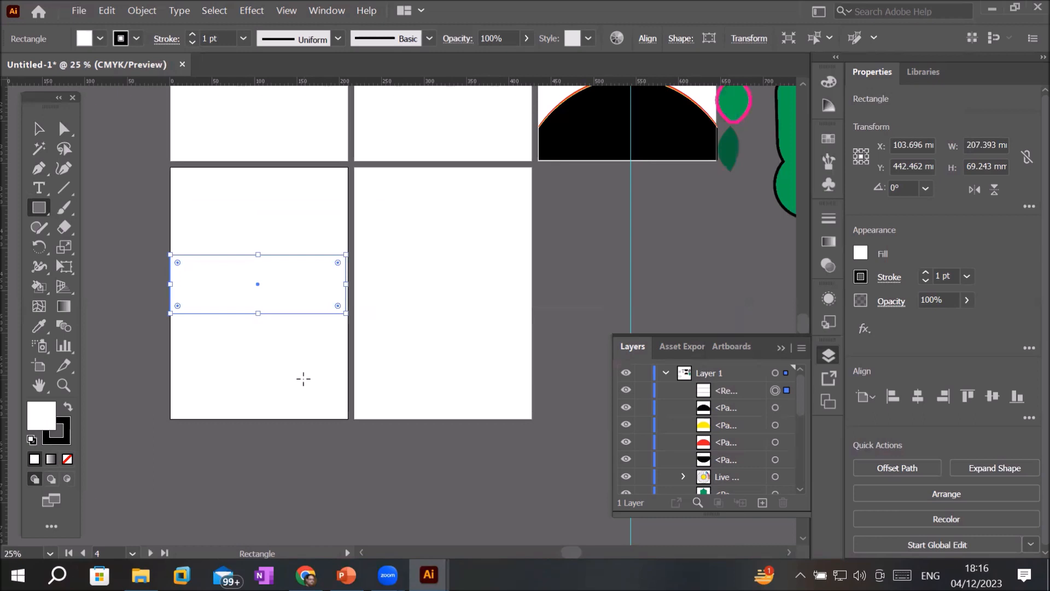
# Step: Bend the rectangle's top edge into a downward arc with the Curvature tool and fill the shape with CMYK Blue
pyautogui.click(66, 169)
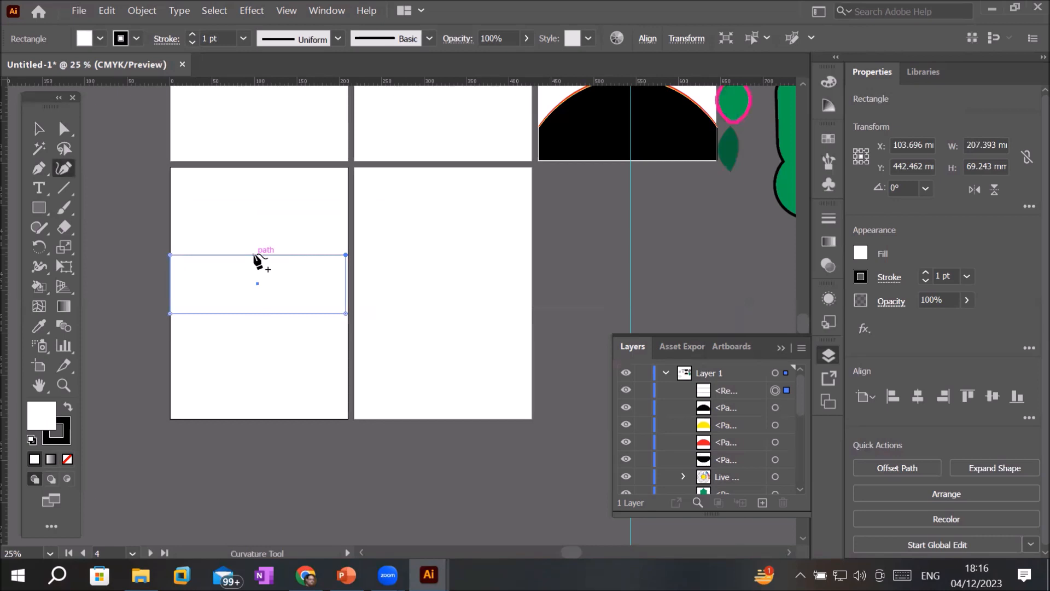
pyautogui.moveTo(260, 256); pyautogui.dragTo(273, 293)
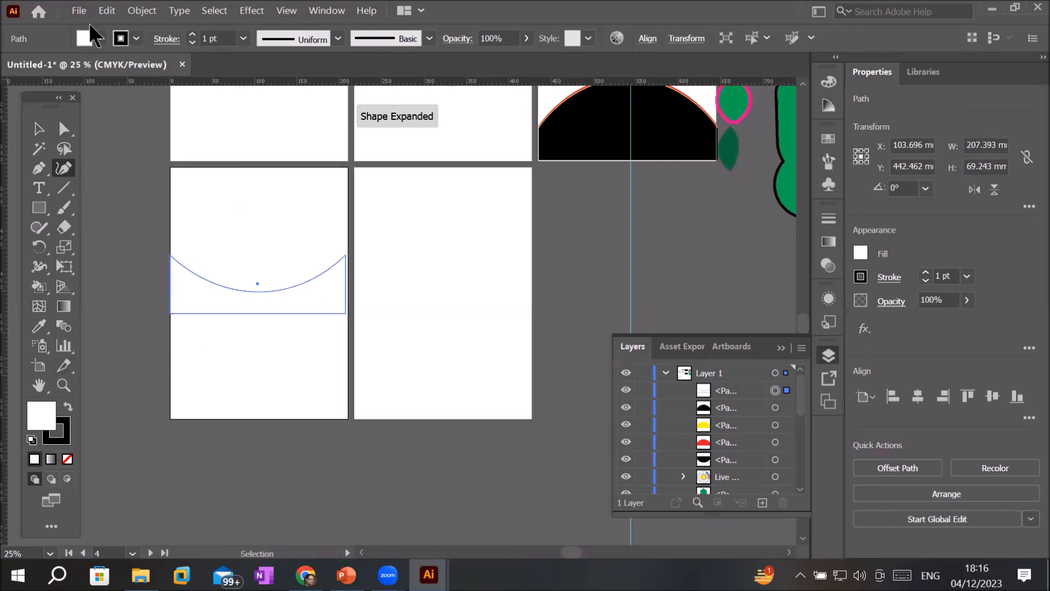
pyautogui.click(99, 37)
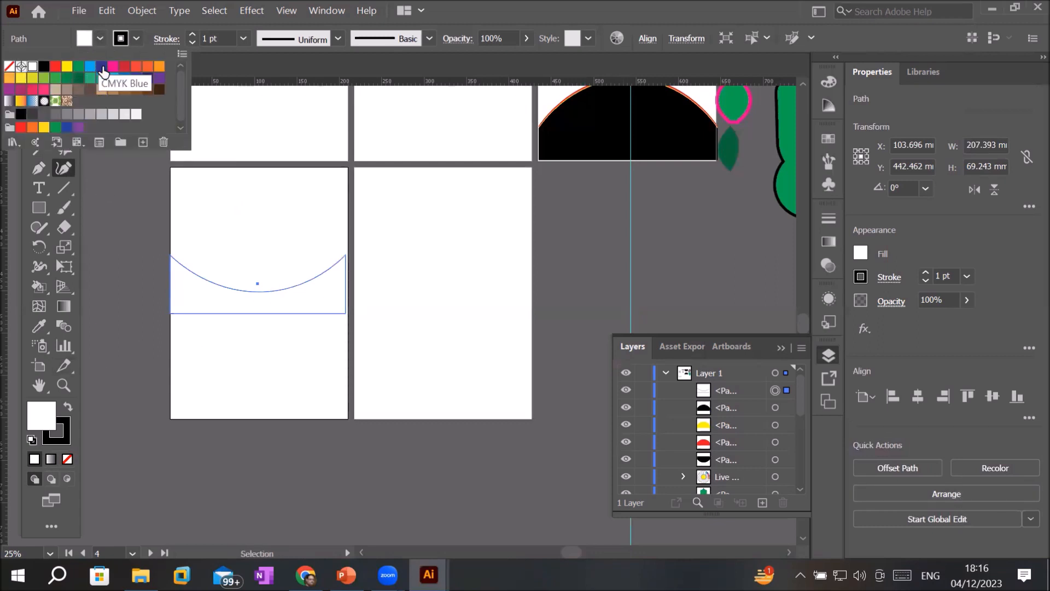
pyautogui.click(102, 67)
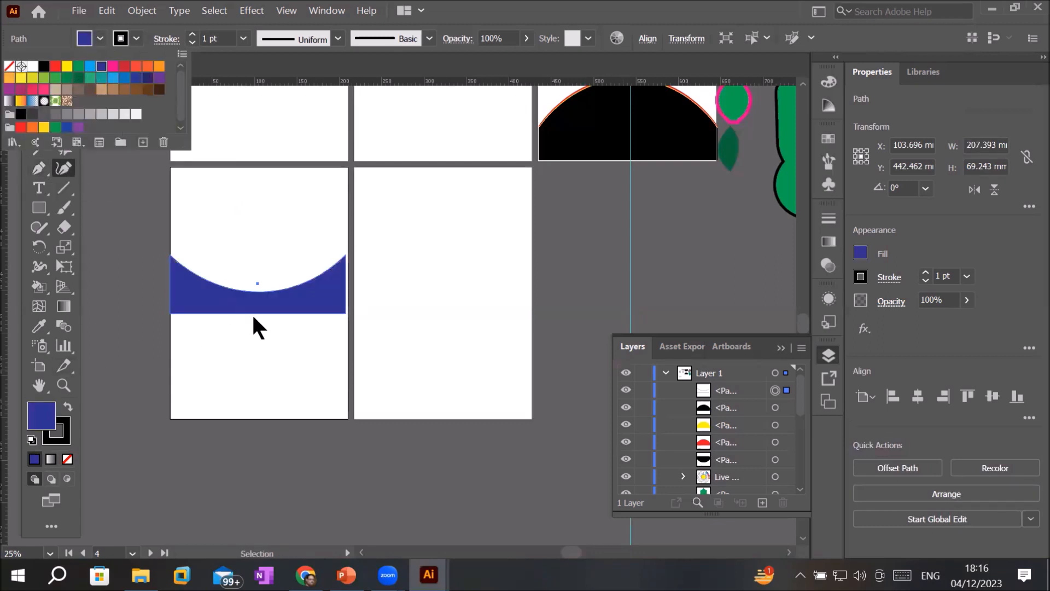
pyautogui.click(252, 330)
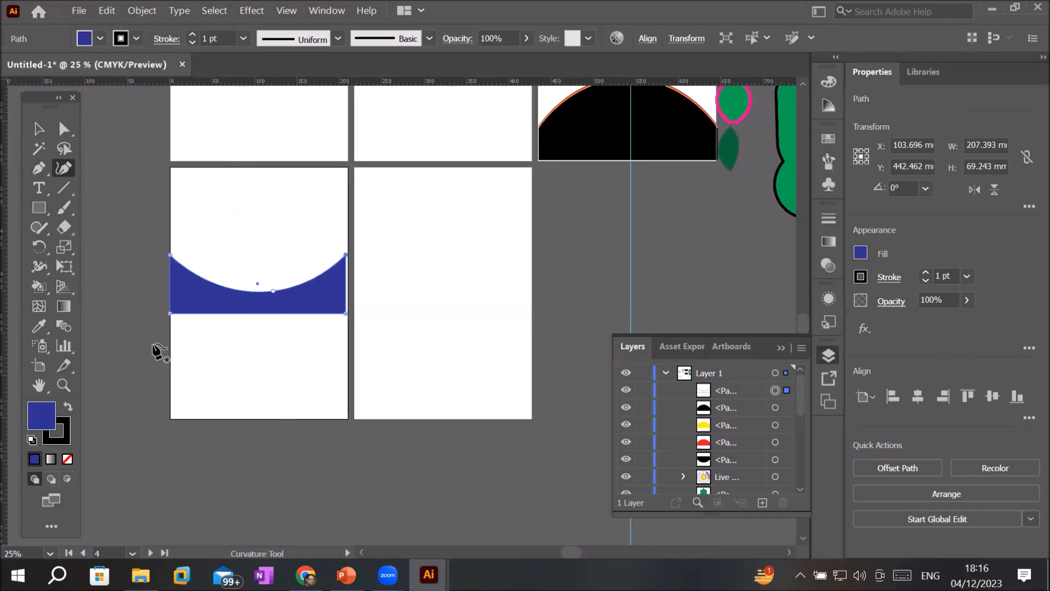
# Step: Place the blue curved shape at the bottom of artboard 4 and a vertically flipped copy at its top
pyautogui.click(38, 129)
pyautogui.moveTo(254, 307); pyautogui.dragTo(258, 223)
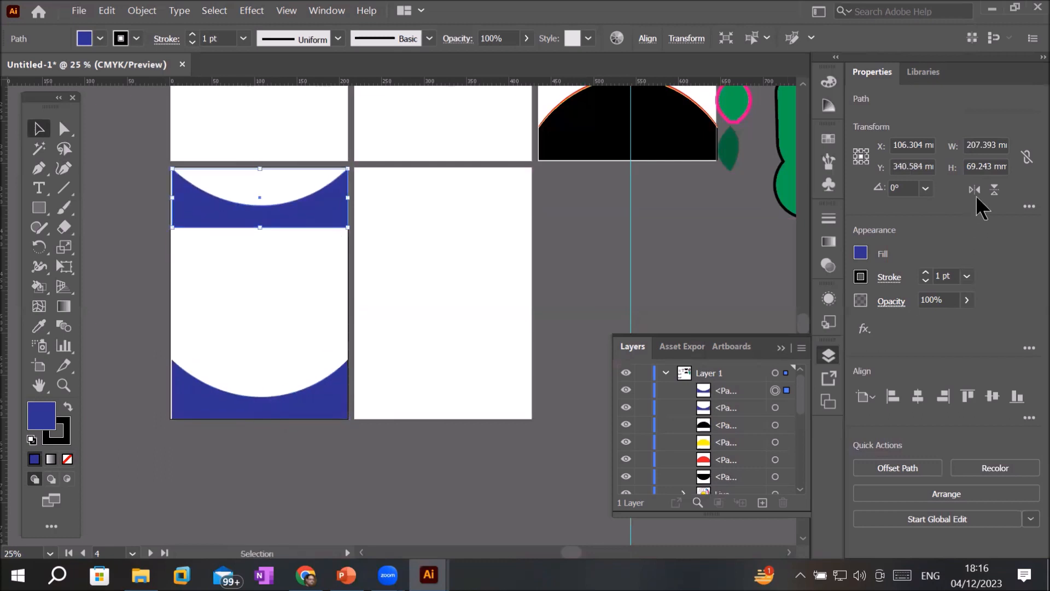
pyautogui.click(994, 189)
pyautogui.click(168, 308)
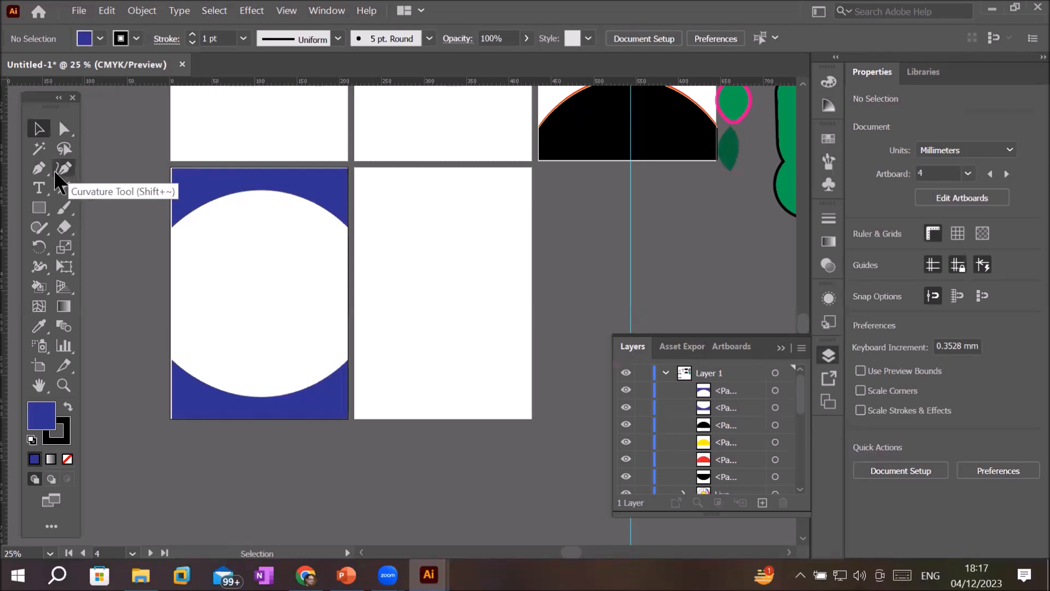
# Step: Draw a blue rectangle about 210 by 47 mm along the top of artboard 5 and align it with the artboard's side edges
pyautogui.click(70, 211)
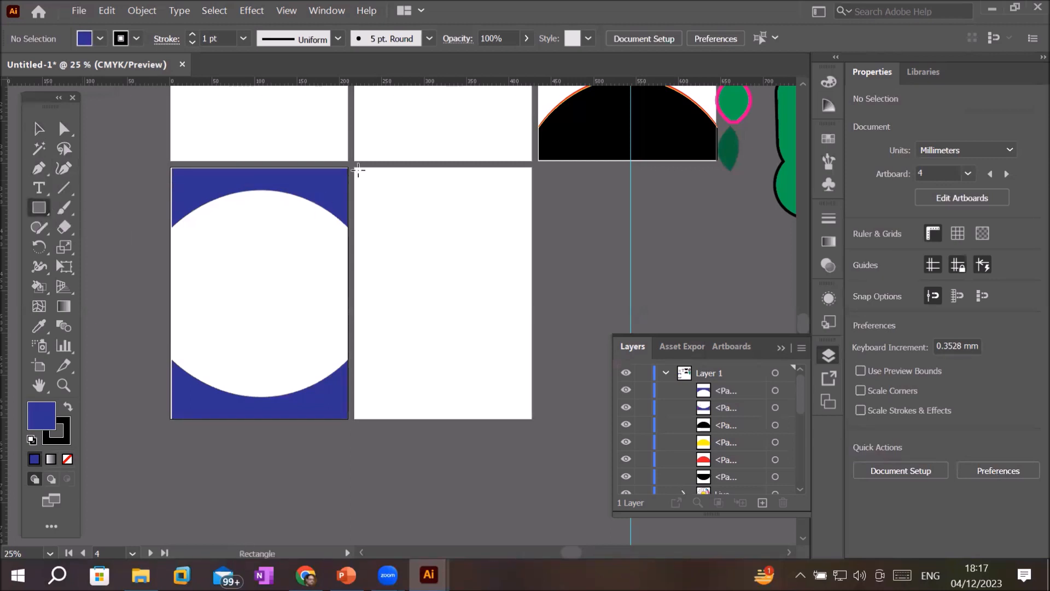
pyautogui.moveTo(358, 170); pyautogui.dragTo(535, 207)
pyautogui.click(38, 129)
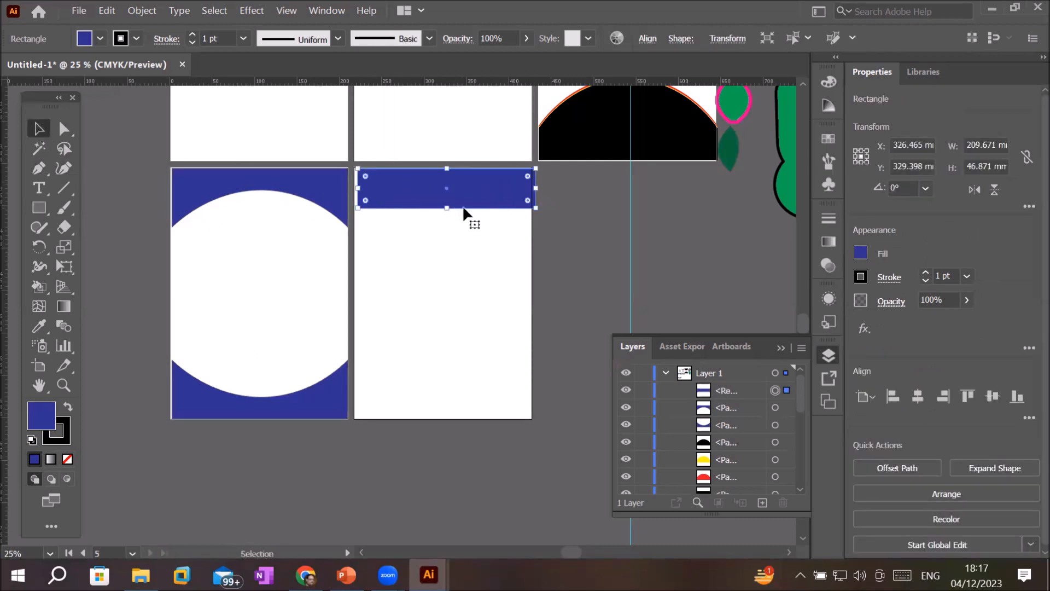
pyautogui.moveTo(468, 207); pyautogui.dragTo(465, 207)
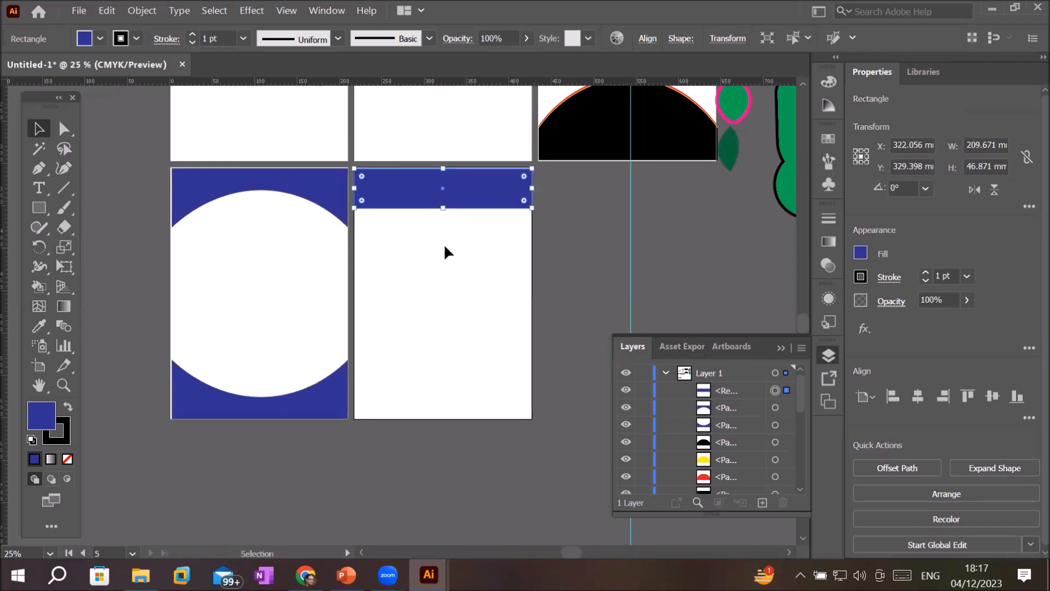
pyautogui.scroll(2, 445, 247)
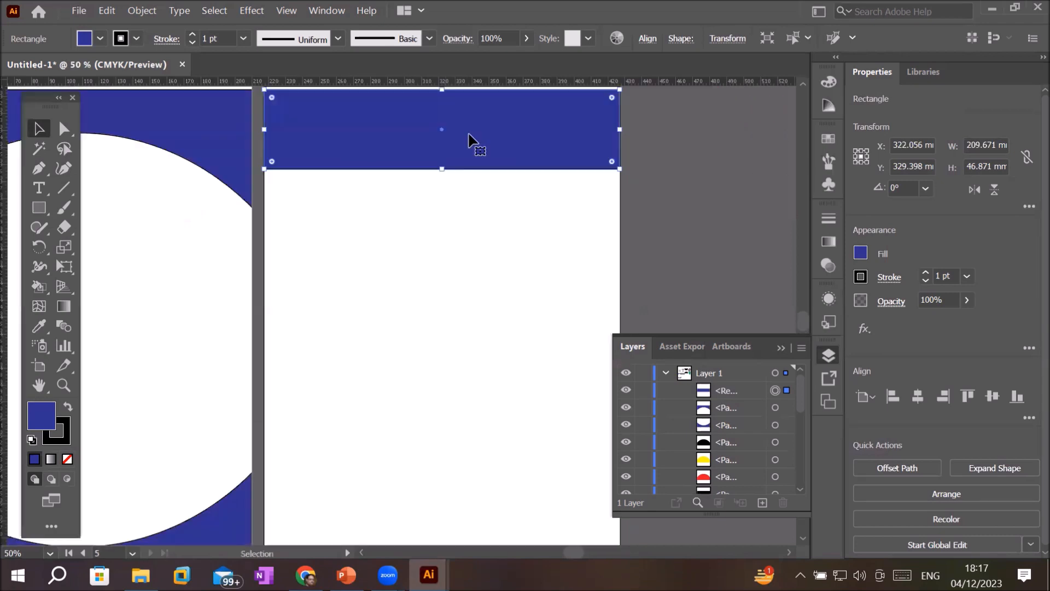
pyautogui.click(38, 168)
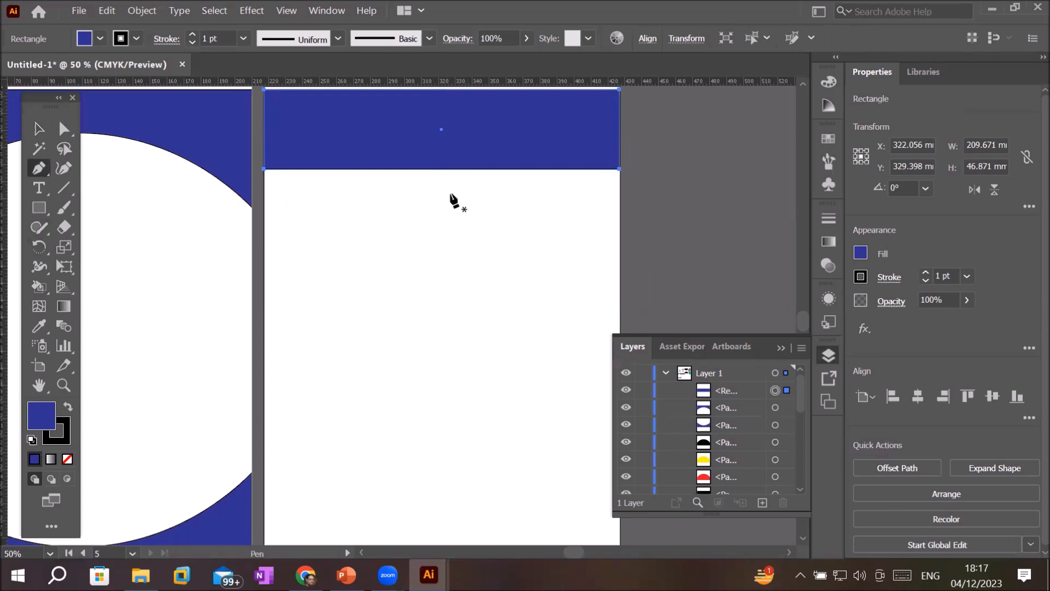
pyautogui.click(441, 166)
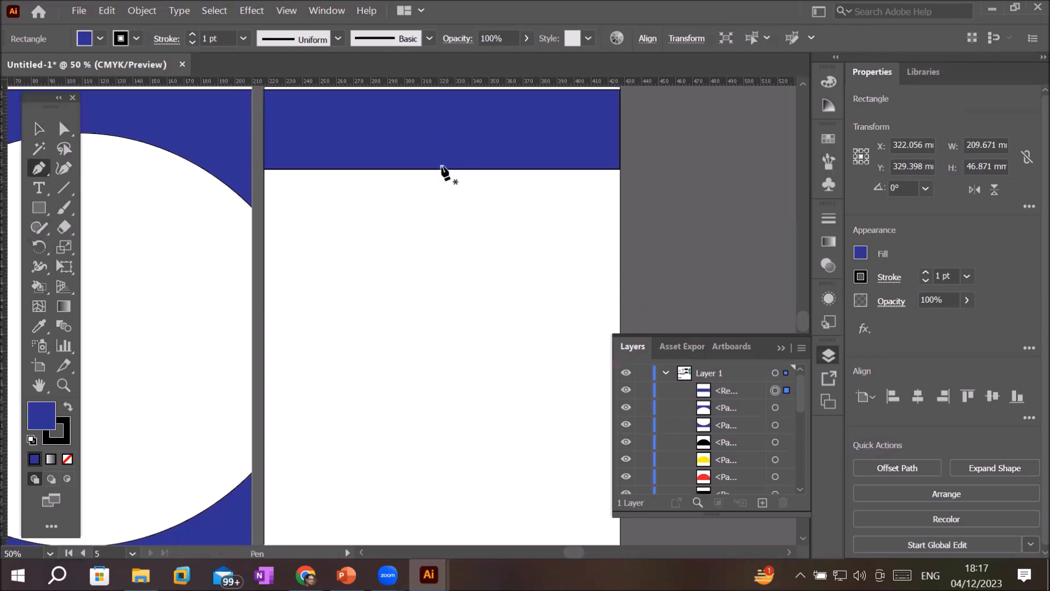
pyautogui.press('Escape')
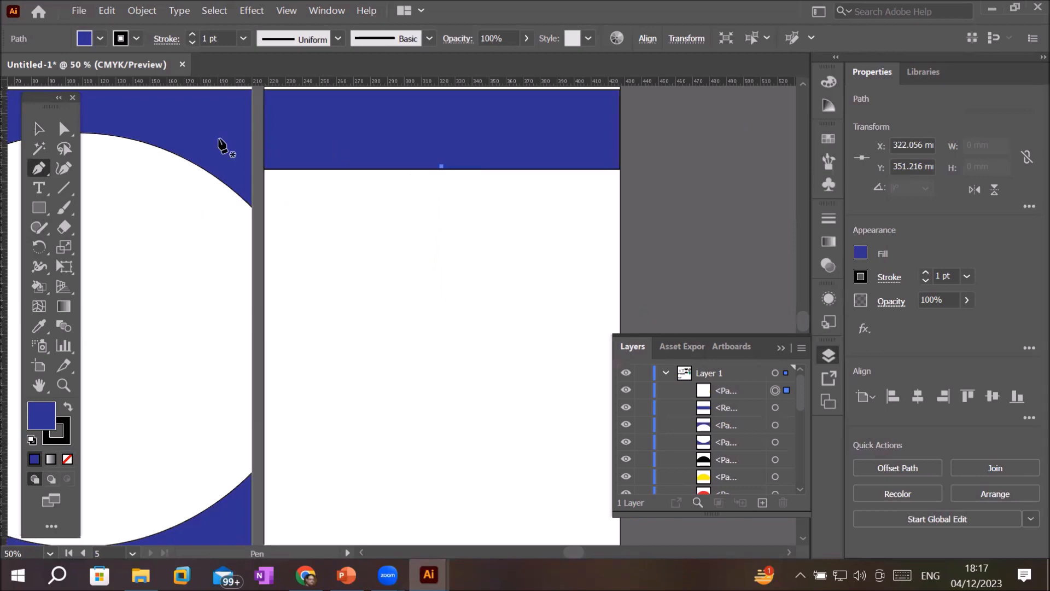
pyautogui.hotkey('ctrl', 'z')
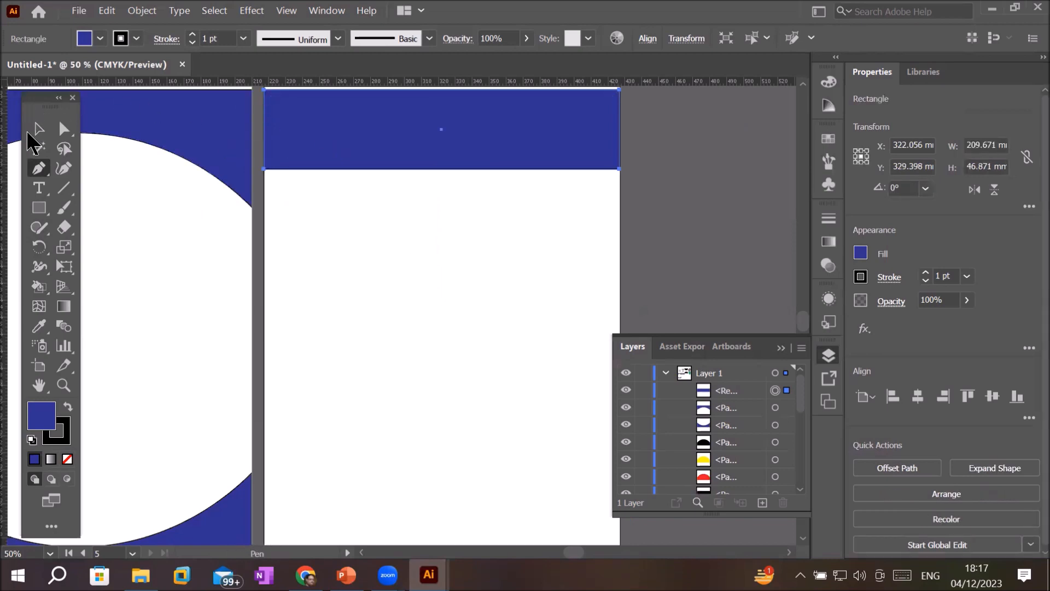
pyautogui.click(38, 128)
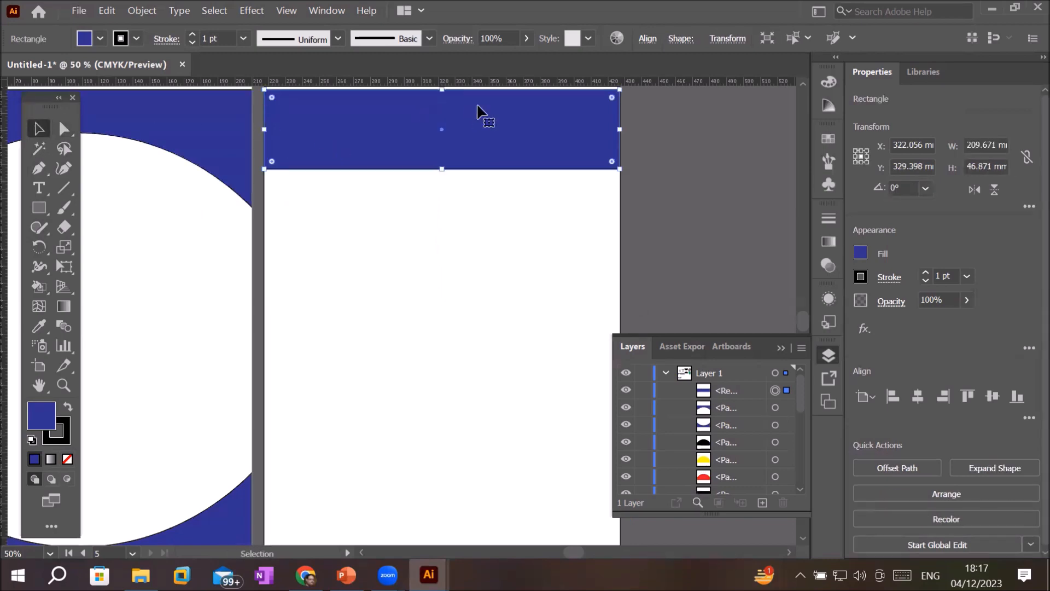
# Step: Reset the rectangle on artboard 5 to the default fill and stroke and add an anchor point at the midpoint of its bottom edge
pyautogui.click(39, 169)
pyautogui.scroll(2, 452, 150)
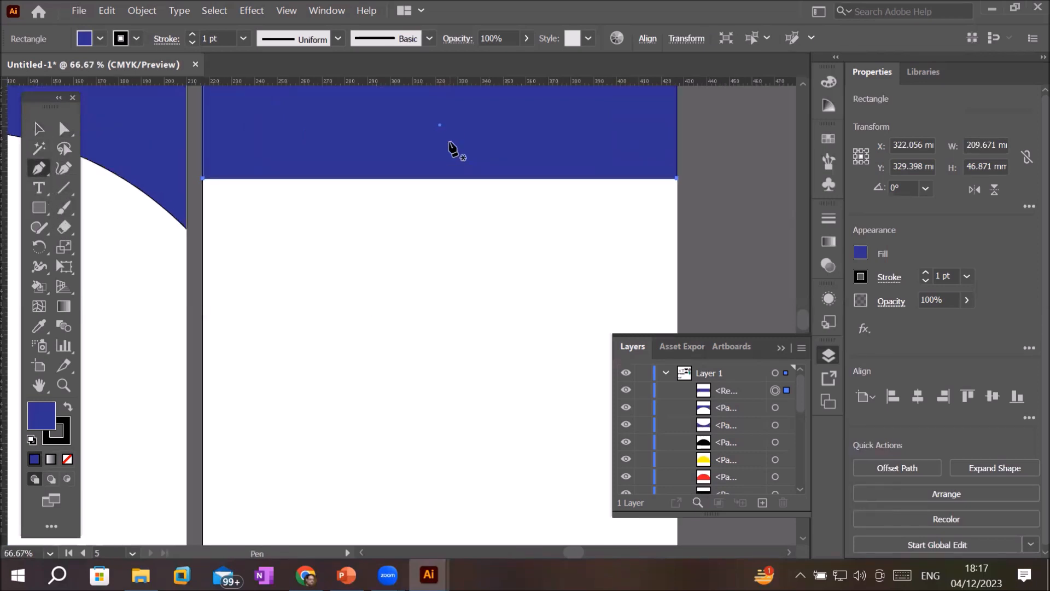
pyautogui.click(30, 441)
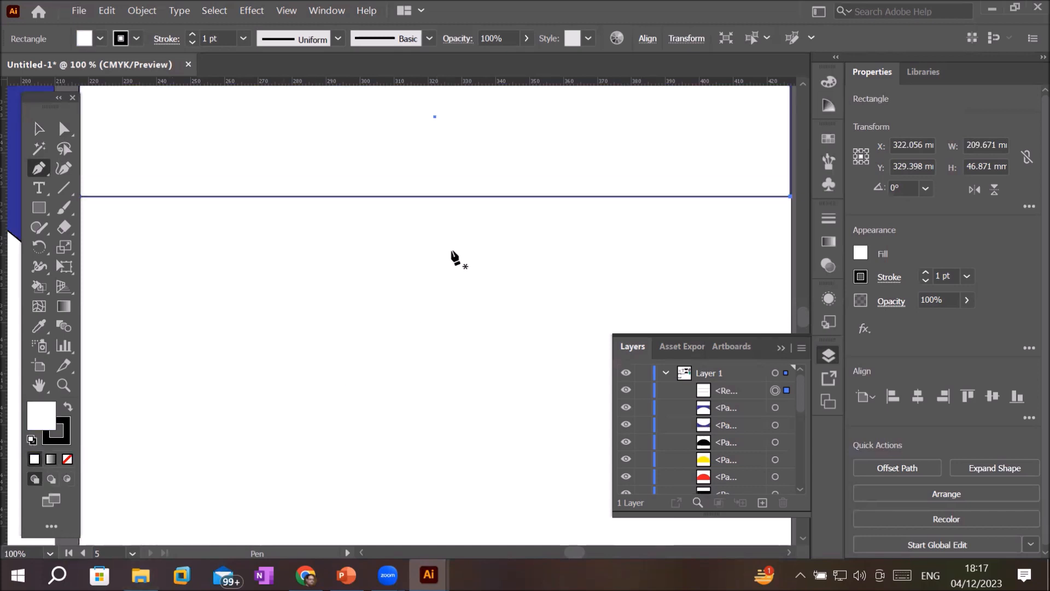
pyautogui.click(435, 196)
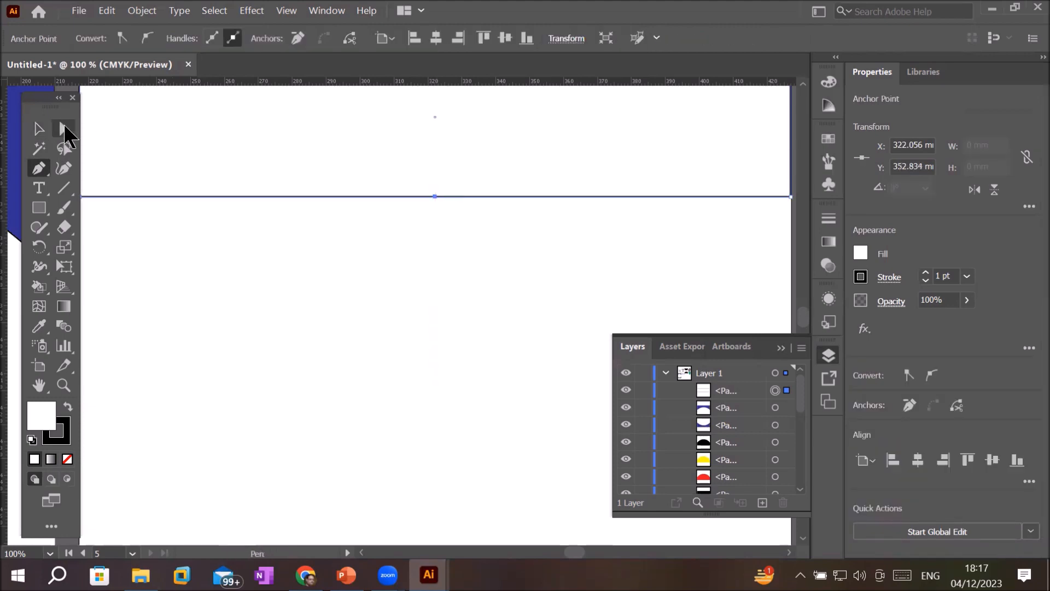
# Step: Move the new anchor point about 28 mm straight down to form a V-shaped bottom edge and fill the shape with red
pyautogui.click(64, 131)
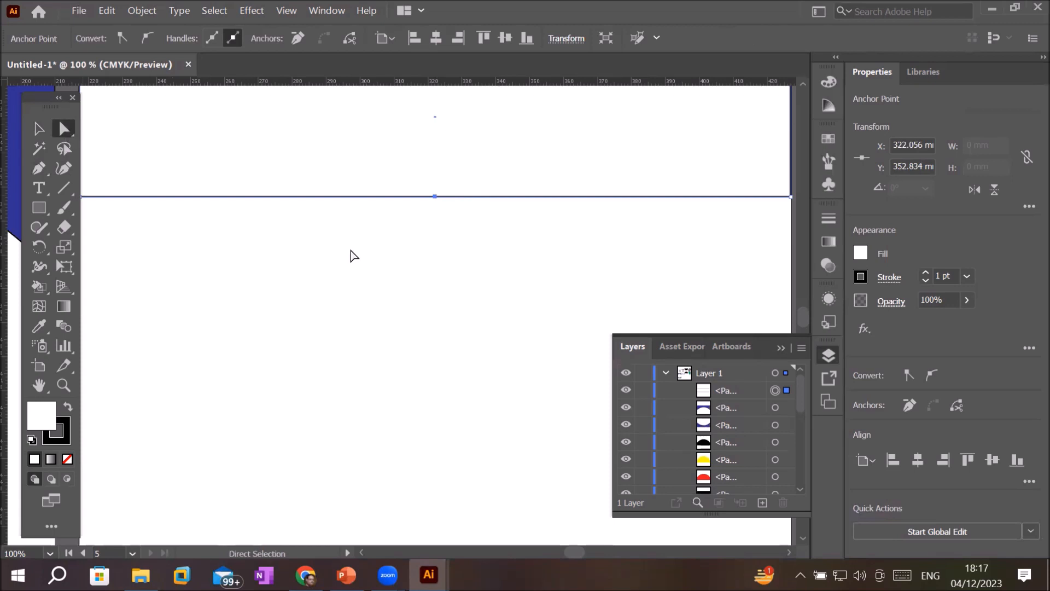
pyautogui.scroll(-2, 358, 254)
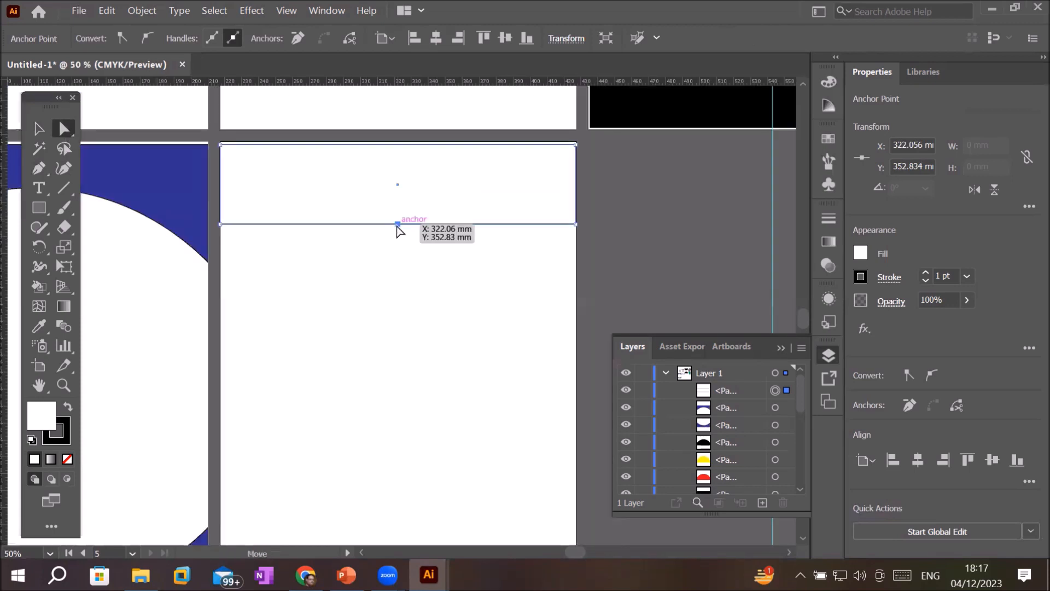
pyautogui.moveTo(397, 224); pyautogui.dragTo(396, 270)
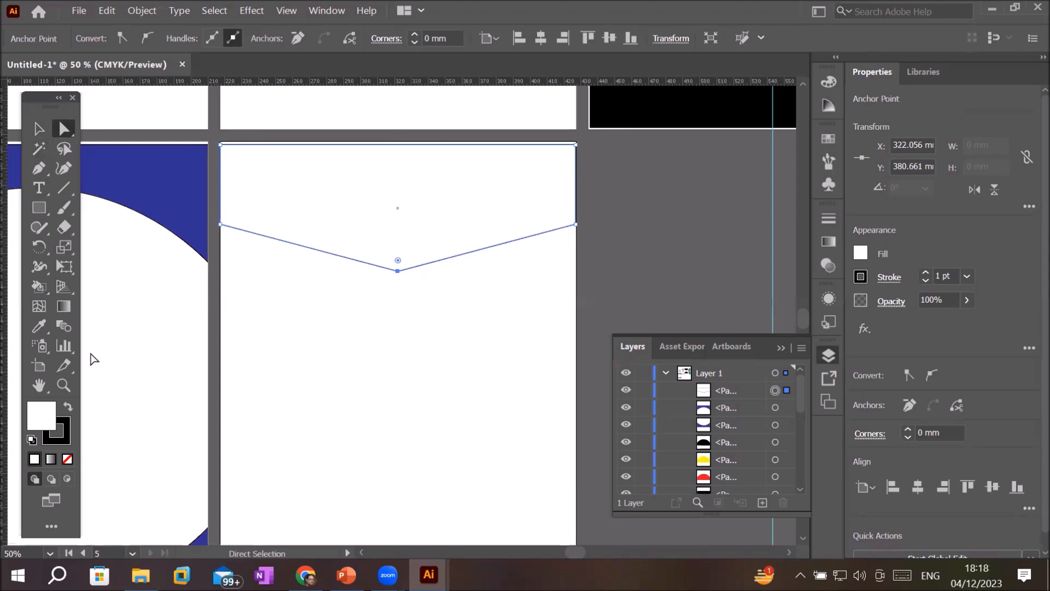
pyautogui.click(860, 252)
pyautogui.click(728, 311)
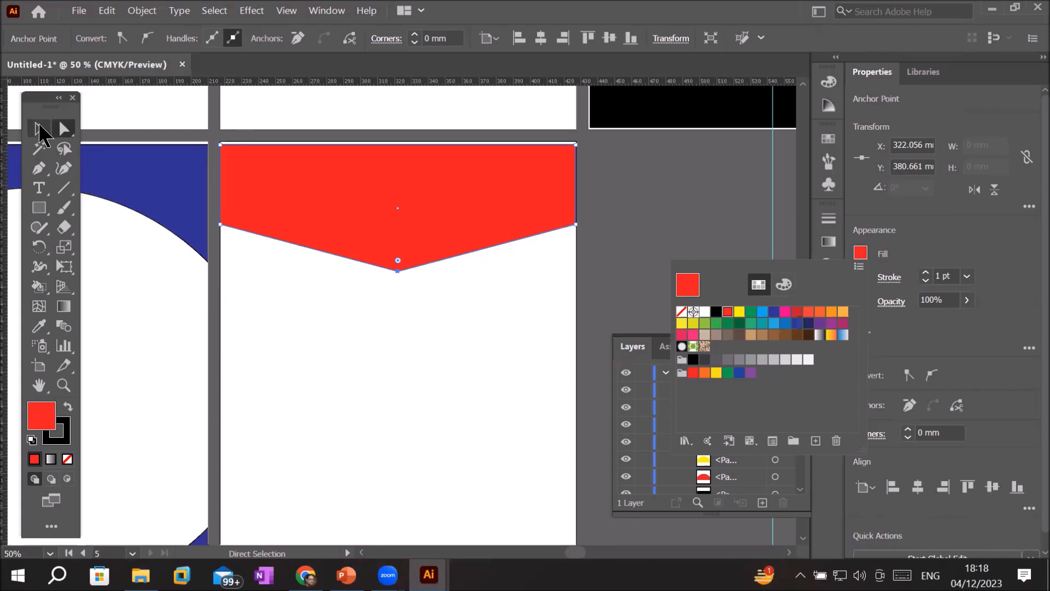
# Step: Duplicate the red V-shaped header about 4 mm lower and send the copy to the back
pyautogui.click(462, 235)
pyautogui.moveTo(464, 233); pyautogui.dragTo(466, 237)
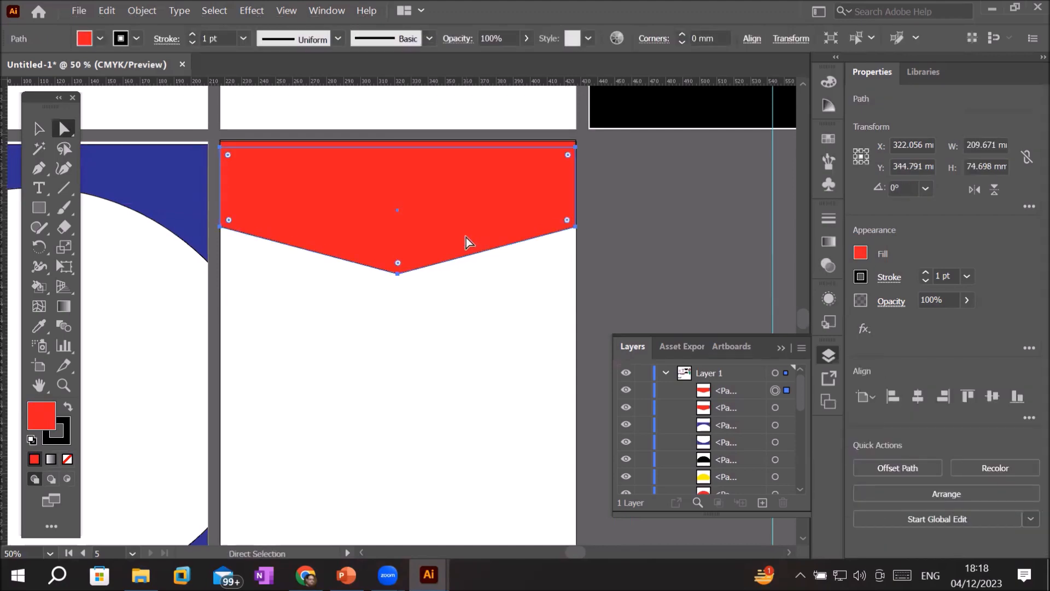
pyautogui.rightClick(466, 237)
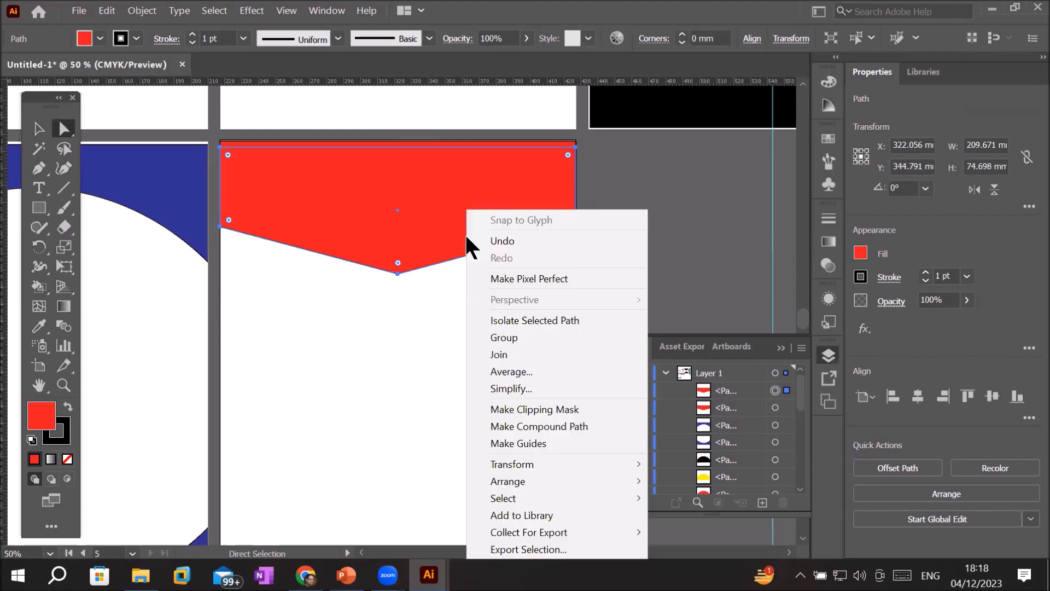
pyautogui.moveTo(551, 481)
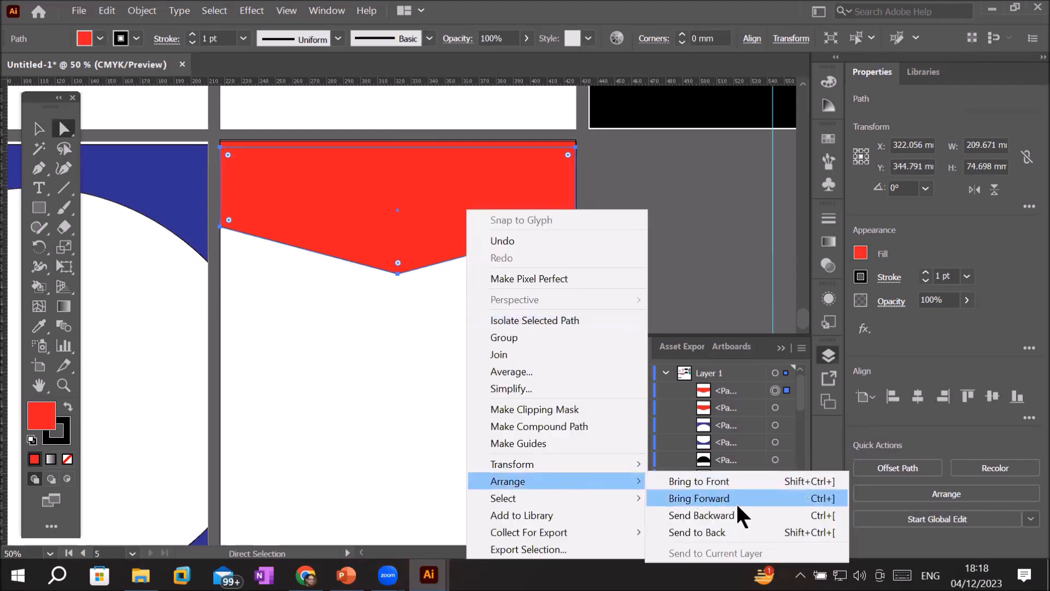
pyautogui.click(722, 536)
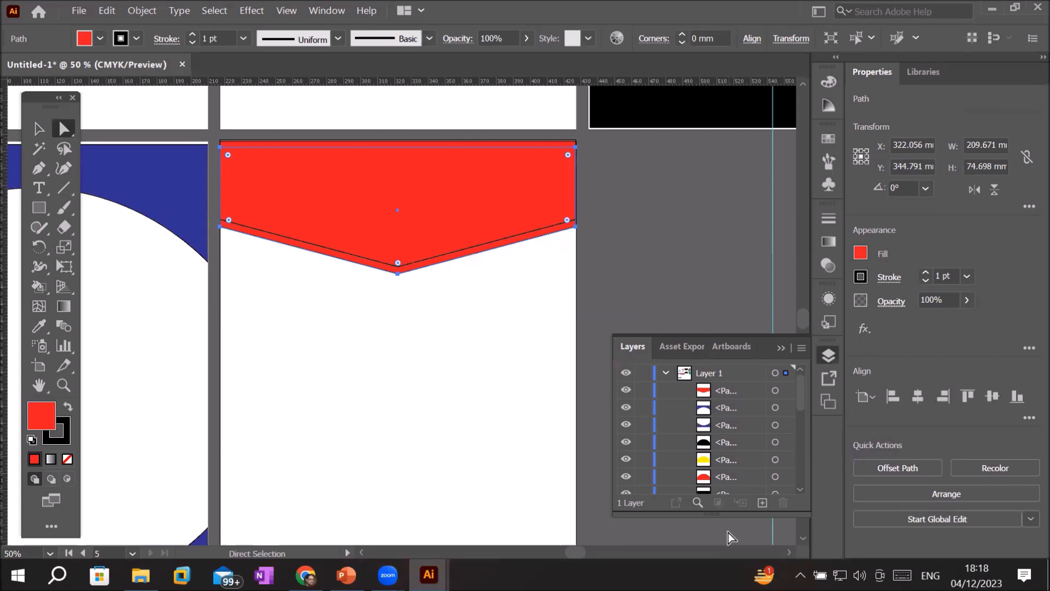
# Step: Fill the rear copy of the V-shaped header with black and deselect it
pyautogui.click(860, 253)
pyautogui.click(699, 313)
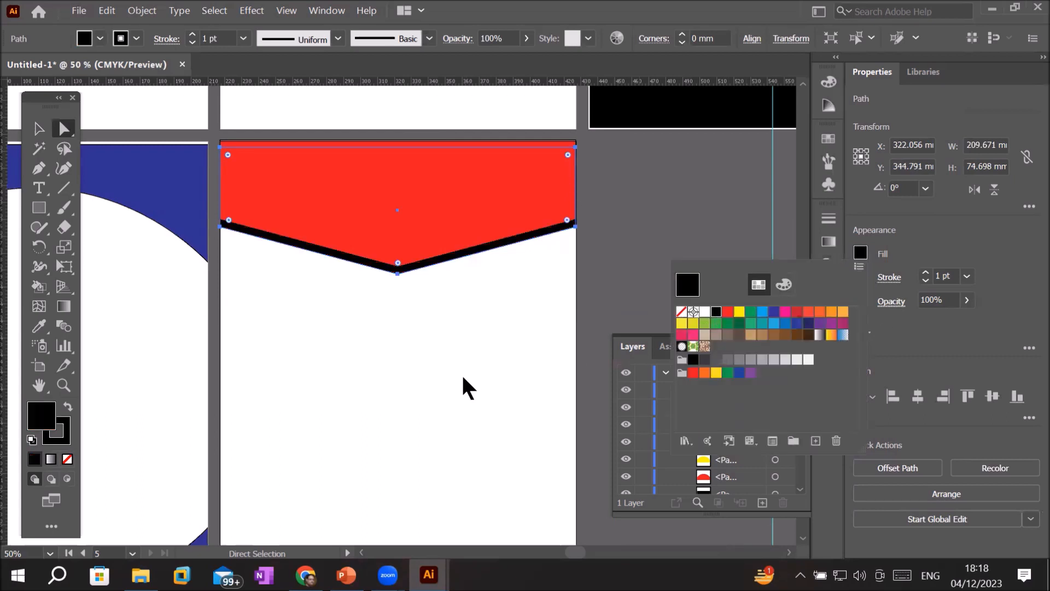
pyautogui.click(468, 387)
pyautogui.click(465, 386)
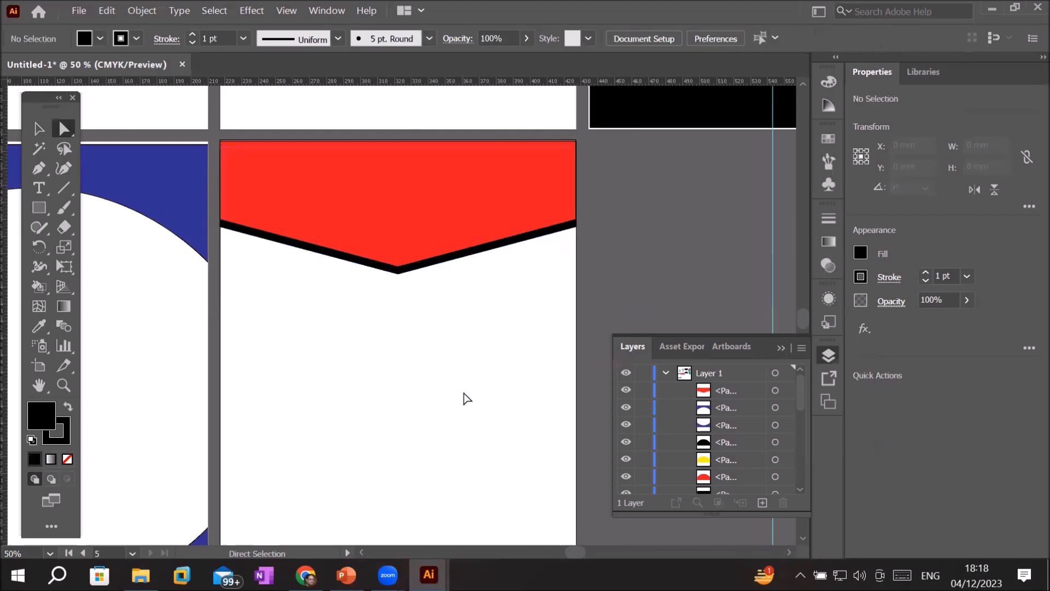
# Step: Try to duplicate the red and black header shapes at the bottom of artboard 5, and undo the misplaced copy
pyautogui.scroll(-2, 466, 398)
pyautogui.scroll(-2, 522, 473)
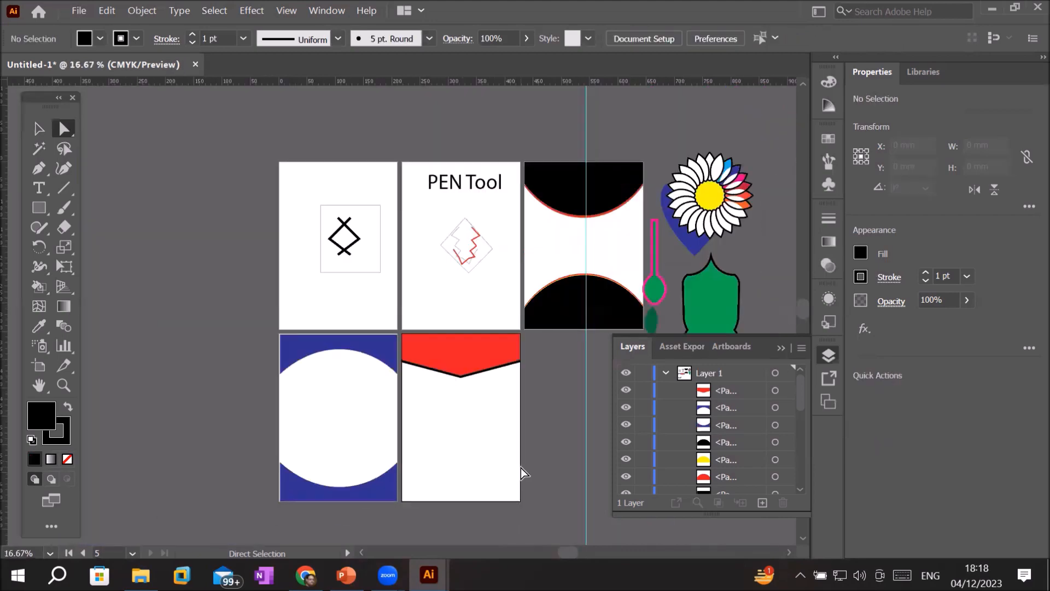
pyautogui.moveTo(548, 343); pyautogui.dragTo(444, 462)
pyautogui.hotkey('ctrl', 'z')
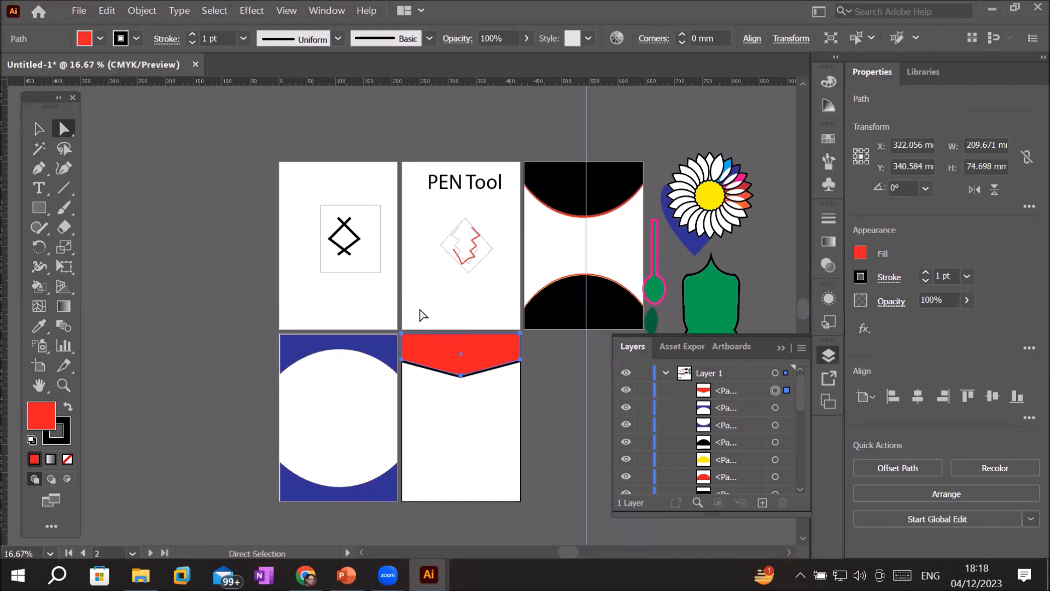
pyautogui.click(465, 374)
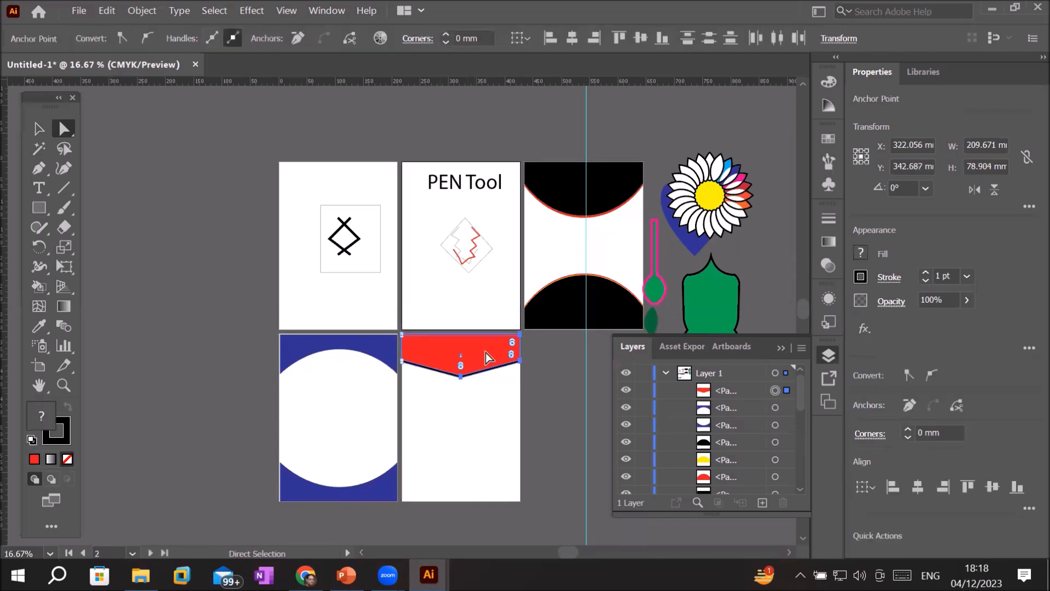
pyautogui.moveTo(489, 358); pyautogui.dragTo(497, 461)
pyautogui.scroll(2, 497, 461)
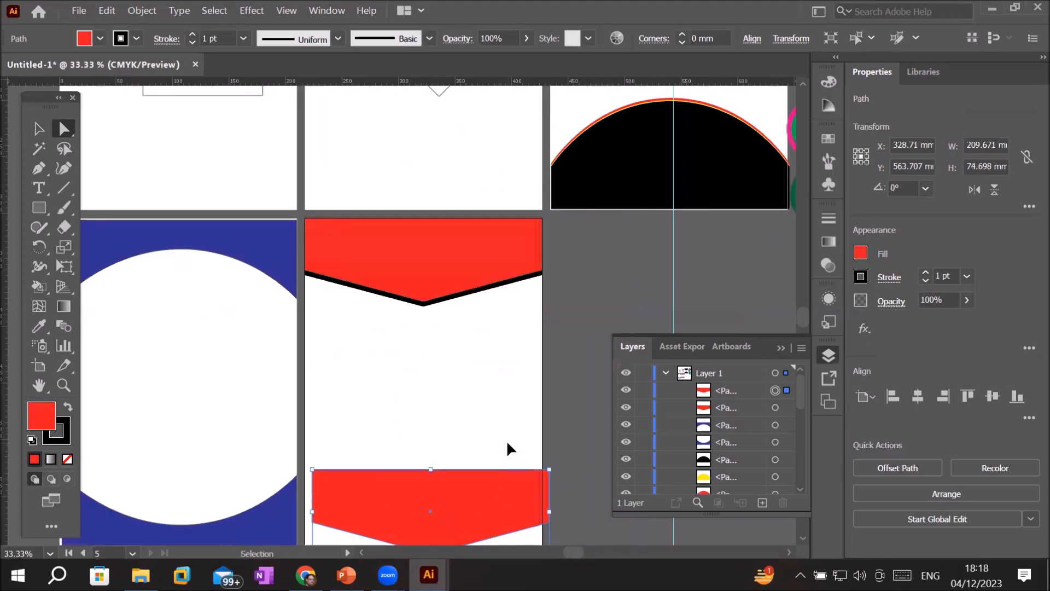
pyautogui.hotkey('ctrl', 'z')
# Step: Try to select the red header shape together with its black backing copy by targeting their objects in Layer 1
pyautogui.click(460, 366)
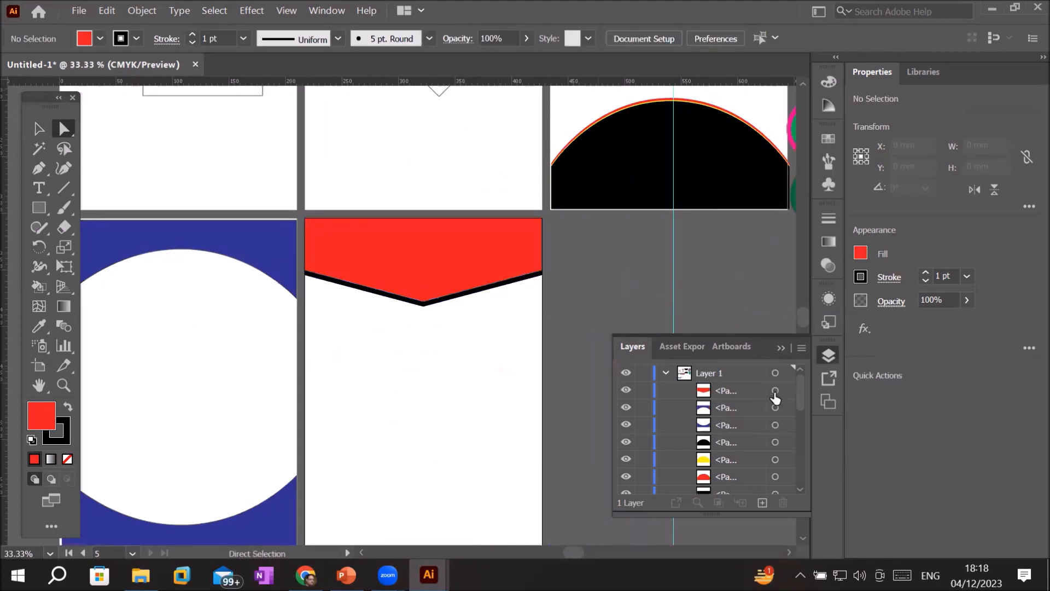
pyautogui.click(775, 390)
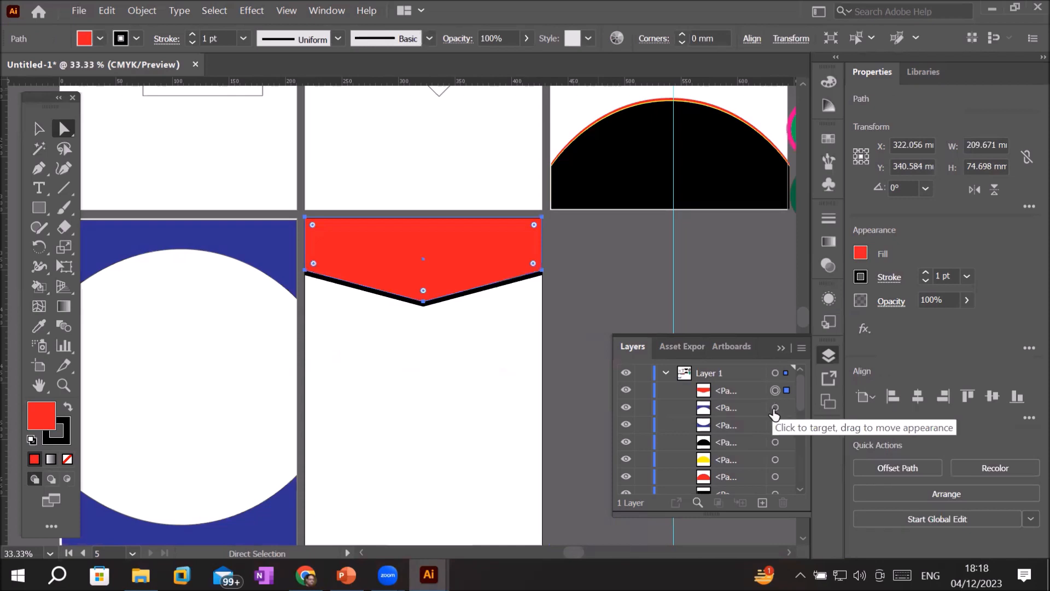
pyautogui.keyDown('shift'); pyautogui.click(774, 408); pyautogui.keyUp('shift')
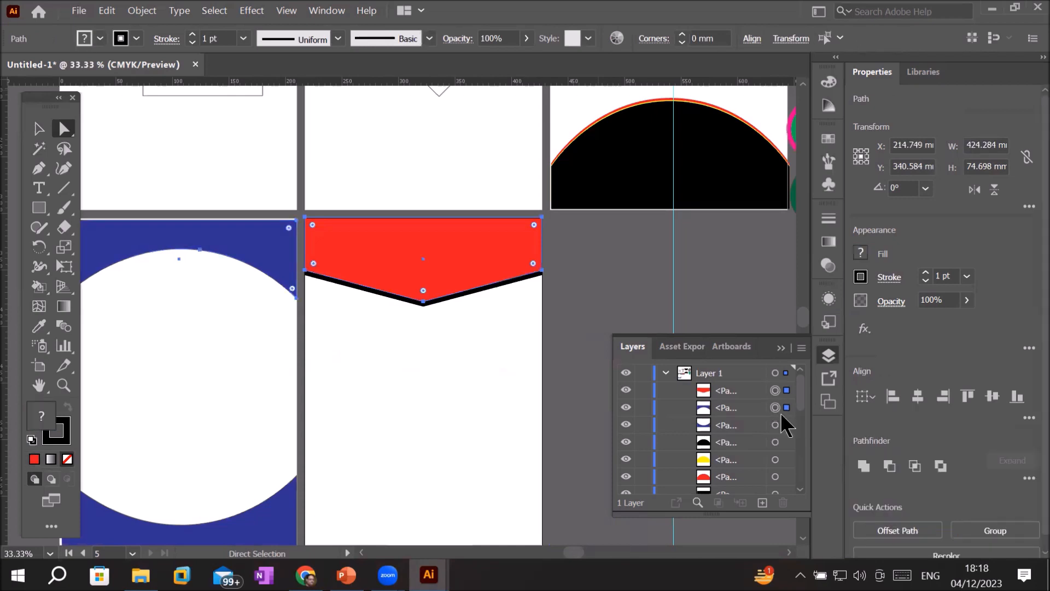
pyautogui.keyDown('alt'); pyautogui.click(725, 409); pyautogui.keyUp('alt')
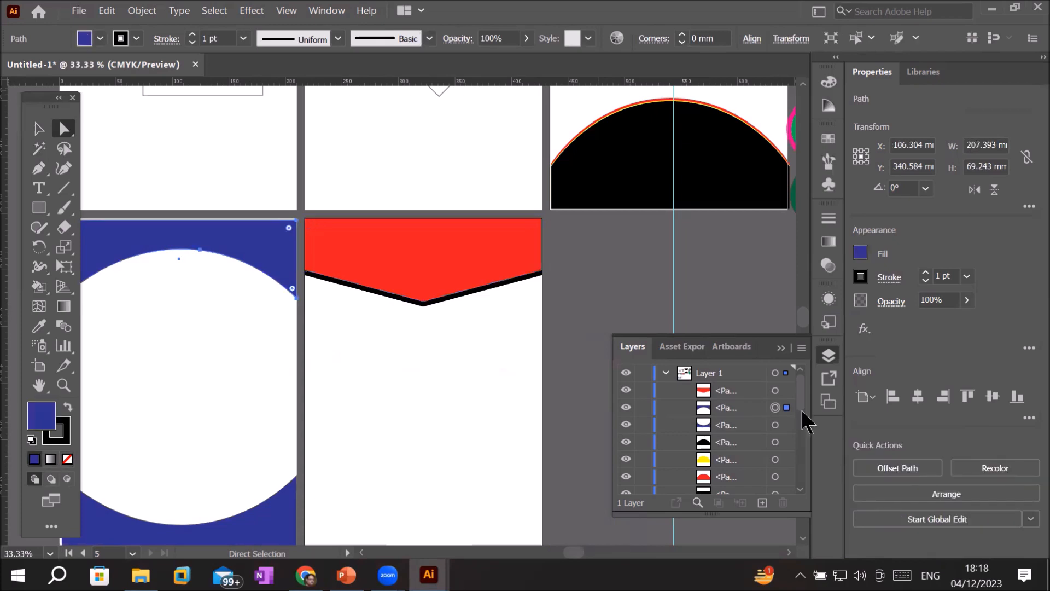
pyautogui.scroll(-5, 808, 383)
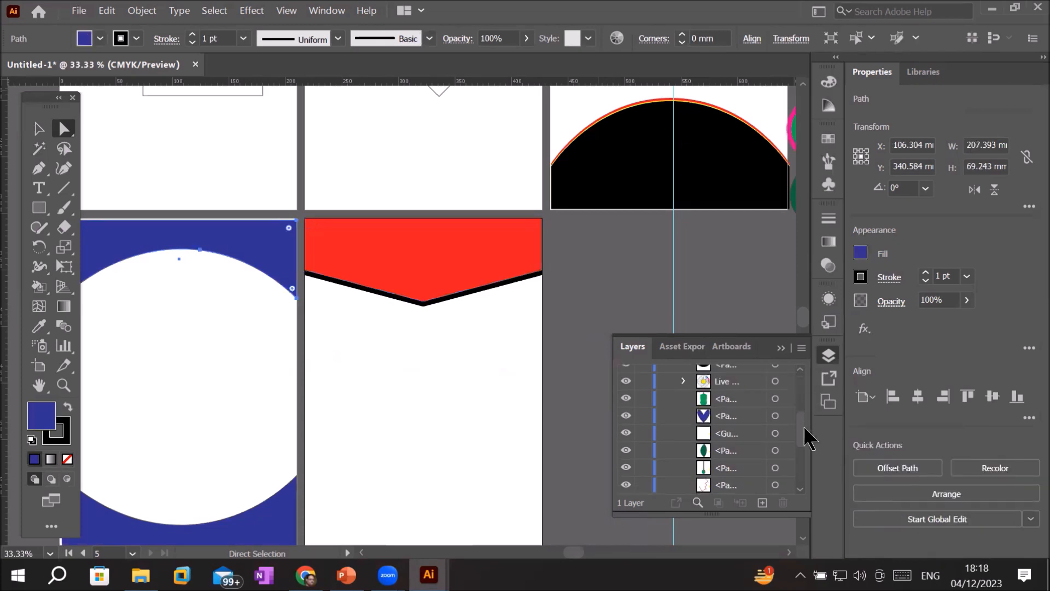
pyautogui.scroll(5, 812, 386)
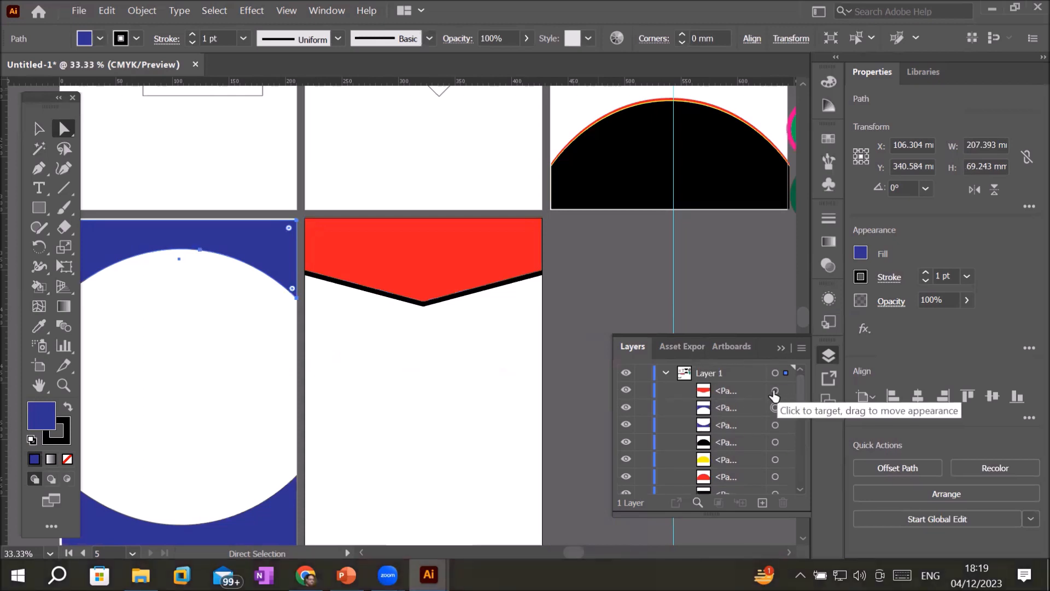
pyautogui.click(776, 390)
pyautogui.keyDown('shift'); pyautogui.click(775, 407); pyautogui.keyUp('shift')
pyautogui.moveTo(397, 277); pyautogui.dragTo(418, 377)
pyautogui.click(418, 377)
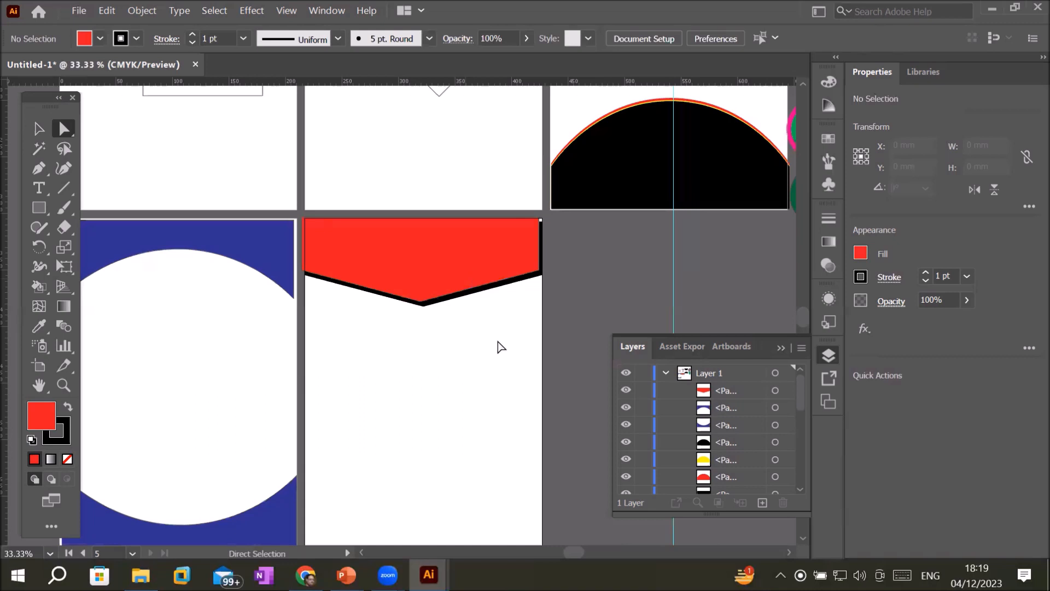
# Step: Move the red shape back flush with artboard 5's side edges and select it together with the black copy behind it
pyautogui.hotkey('ctrl', '1')
pyautogui.moveTo(478, 141); pyautogui.dragTo(480, 159)
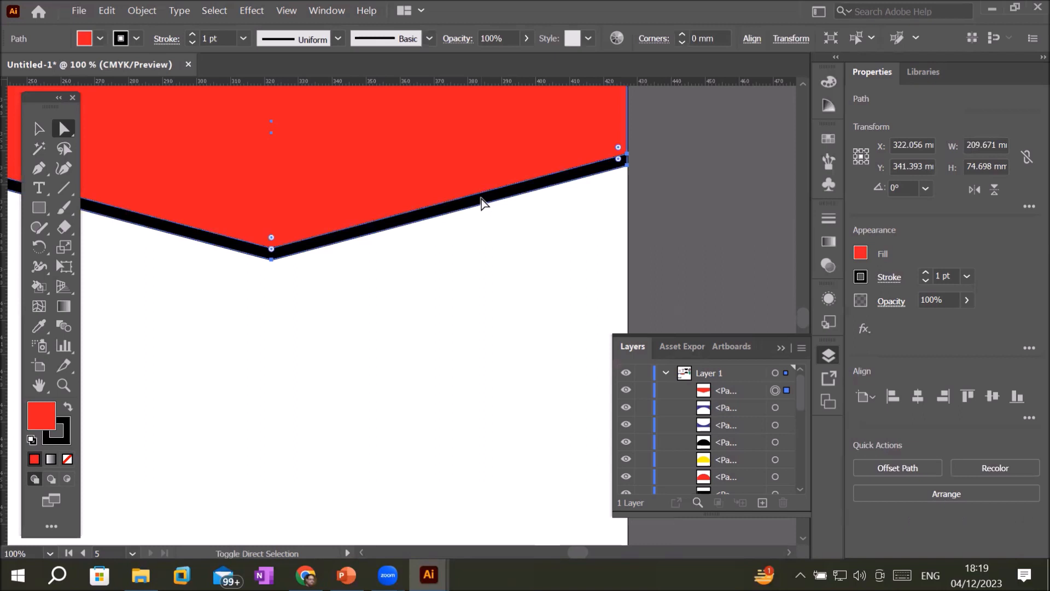
pyautogui.keyDown('shift'); pyautogui.click(481, 202); pyautogui.keyUp('shift')
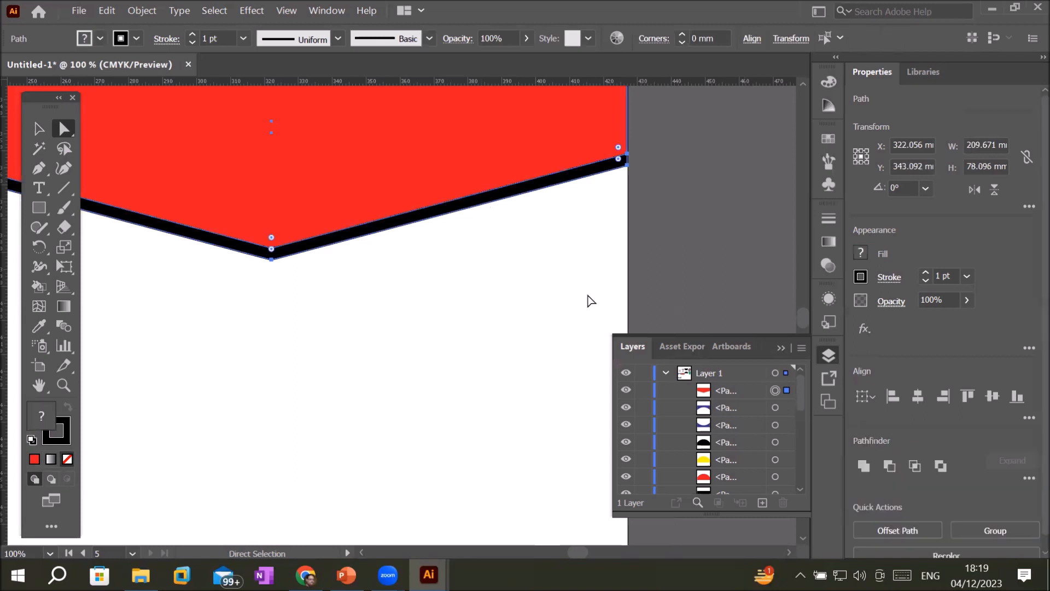
# Step: Duplicate the red and black header shapes about 219 mm straight down so the copy's tip meets artboard 5's bottom edge
pyautogui.hotkey('ctrl', '-')
pyautogui.hotkey('ctrl', '-')
pyautogui.hotkey('ctrl', '-')
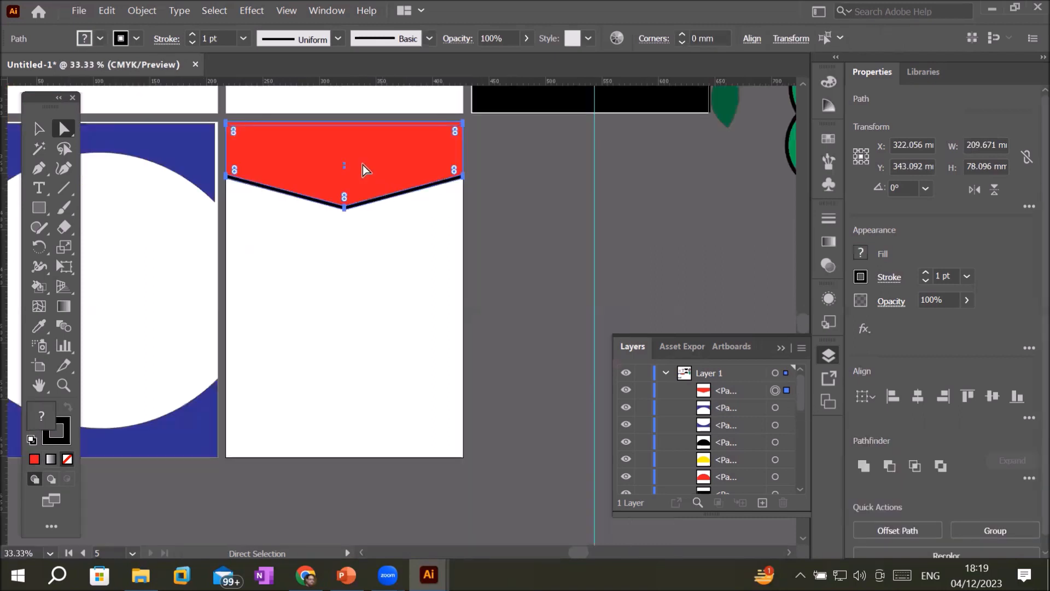
pyautogui.moveTo(378, 163); pyautogui.dragTo(369, 315)
pyautogui.moveTo(377, 412); pyautogui.dragTo(379, 412)
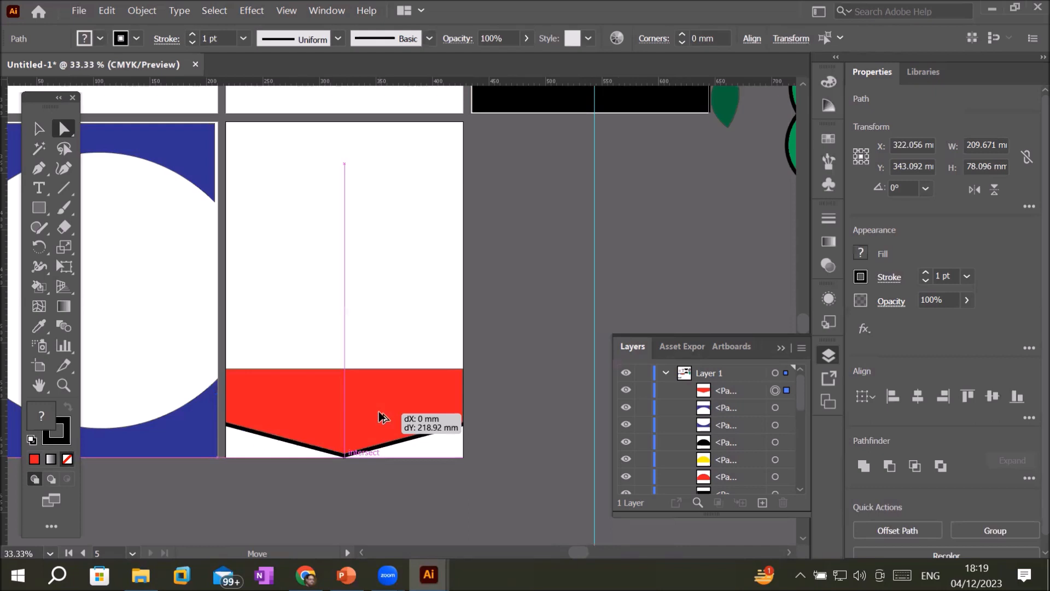
pyautogui.moveTo(379, 412); pyautogui.dragTo(379, 412)
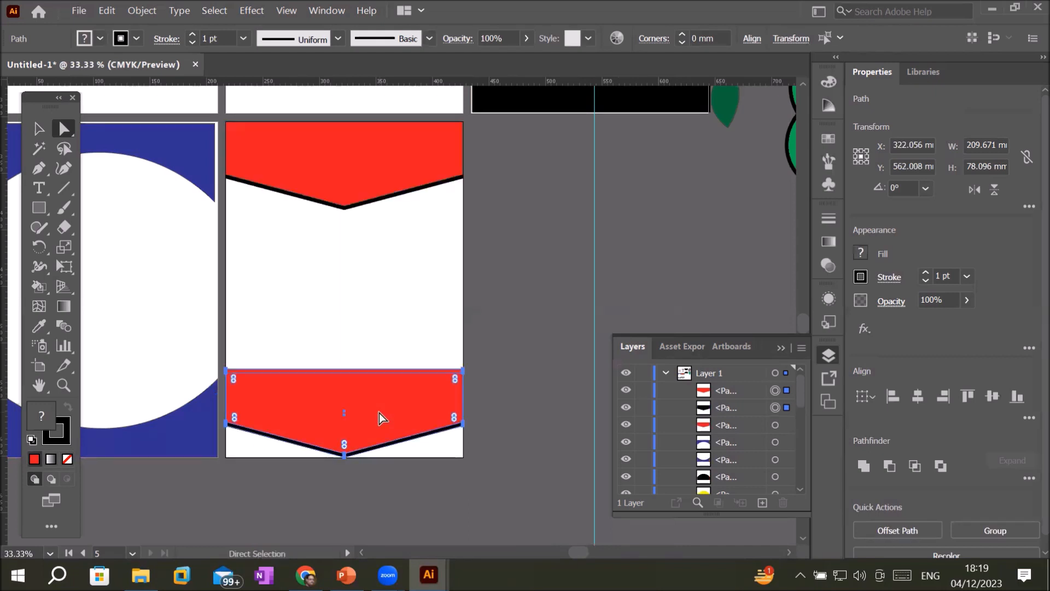
# Step: Flip the copied red and black shapes vertically so they form a mirrored footer on artboard 5, and deselect them
pyautogui.click(997, 191)
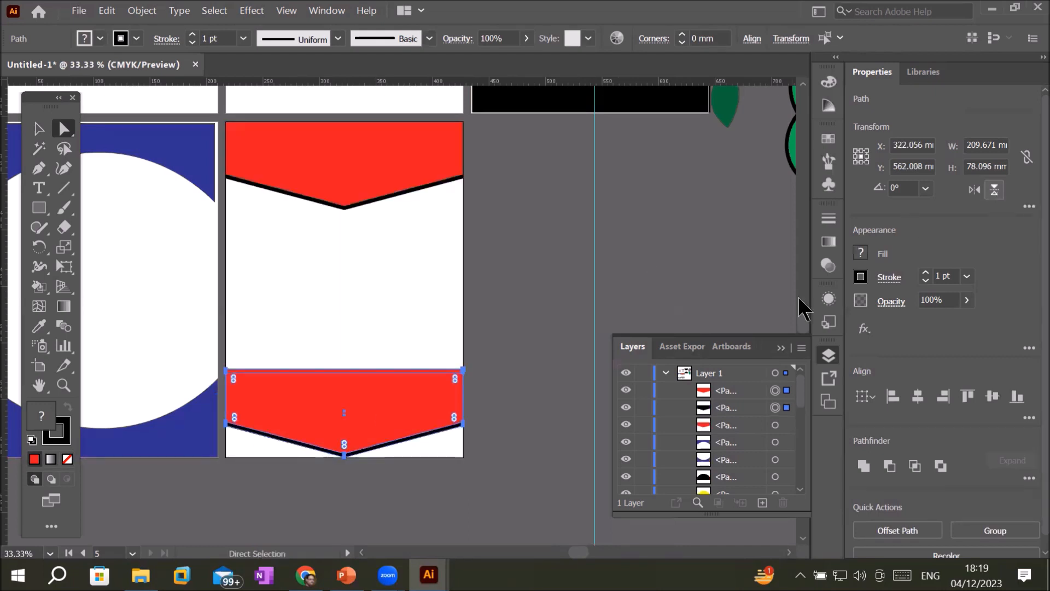
pyautogui.click(362, 533)
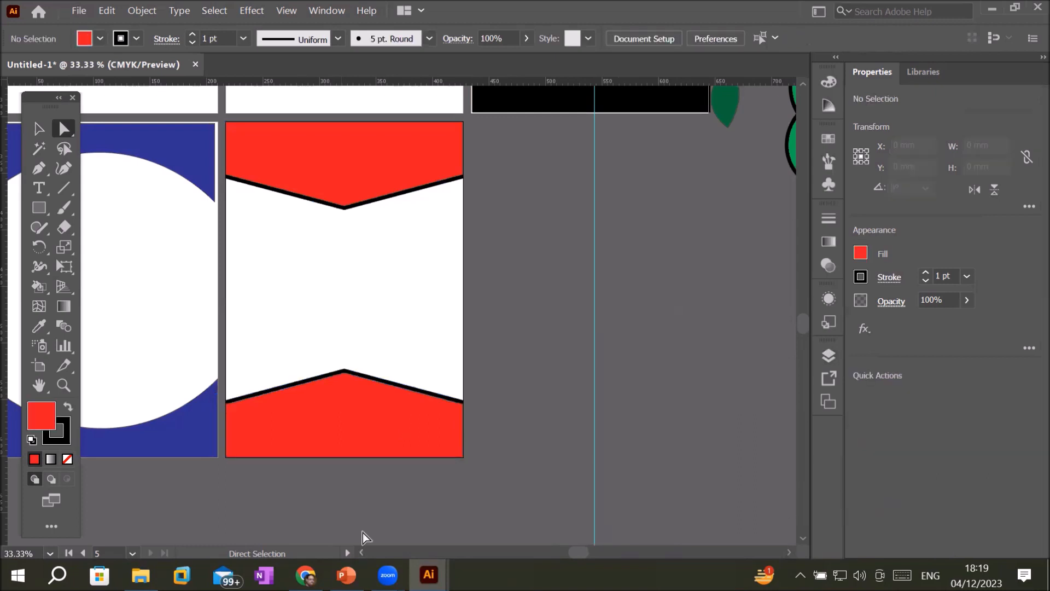
pyautogui.hscroll(-4, 363, 533)
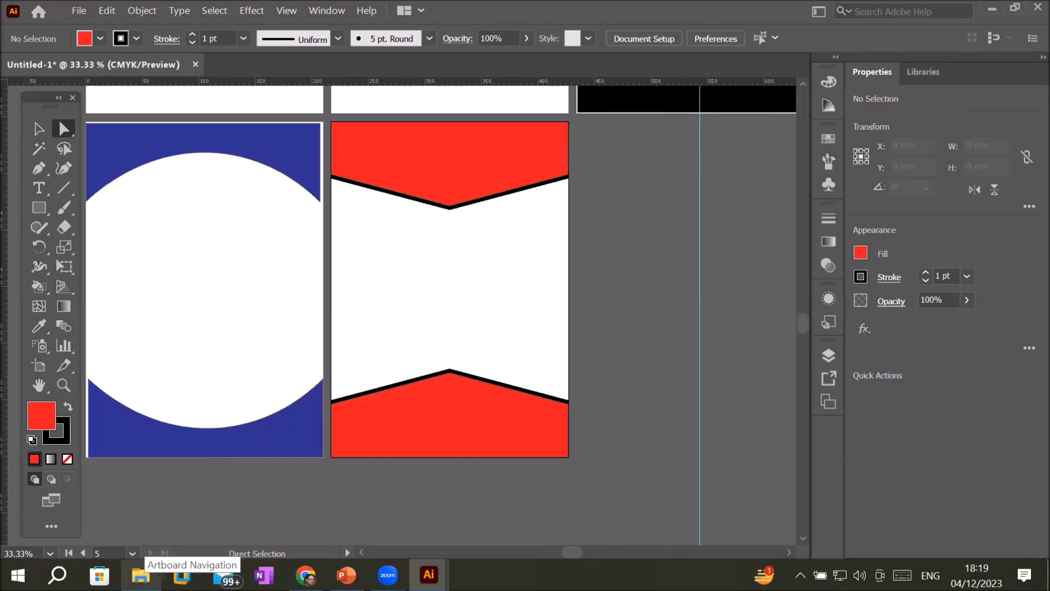
# Step: Switch to File Explorer and open Sample Text.txt from the Images folder inside _Graphics on drive D
pyautogui.click(141, 574)
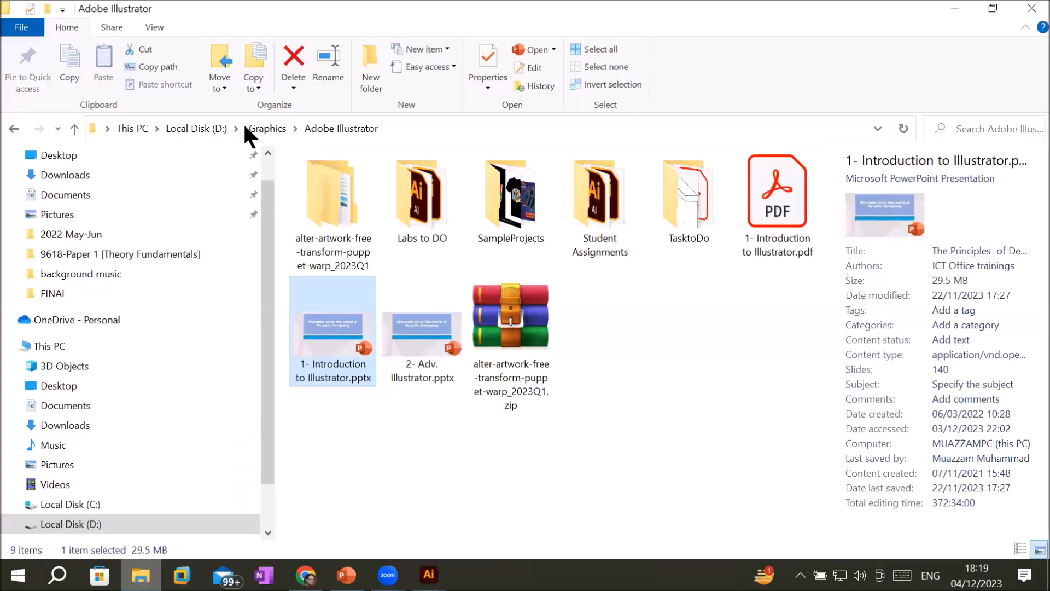
pyautogui.click(268, 128)
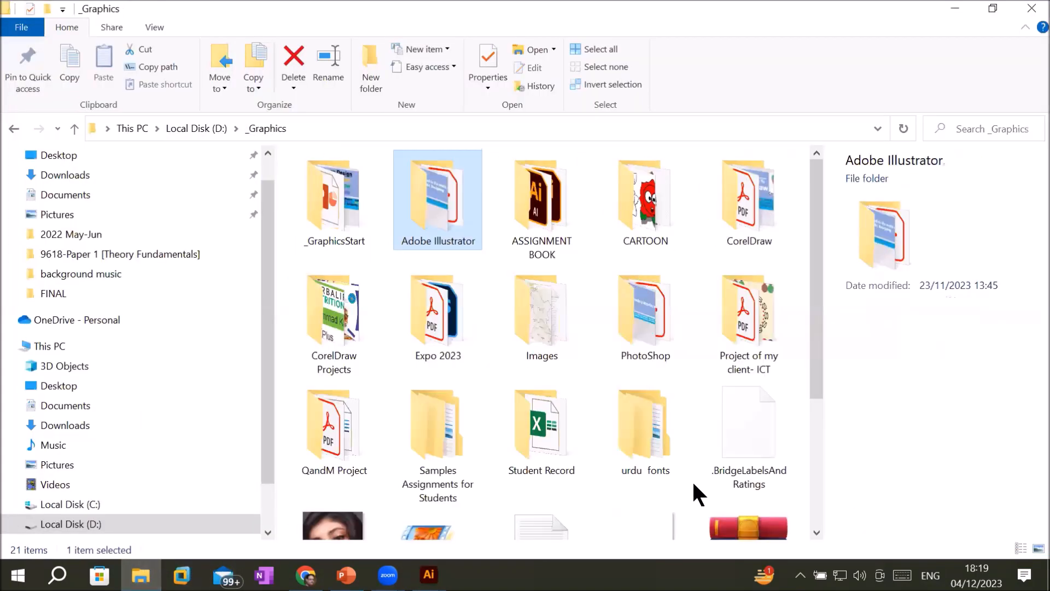
pyautogui.scroll(-3, 635, 409)
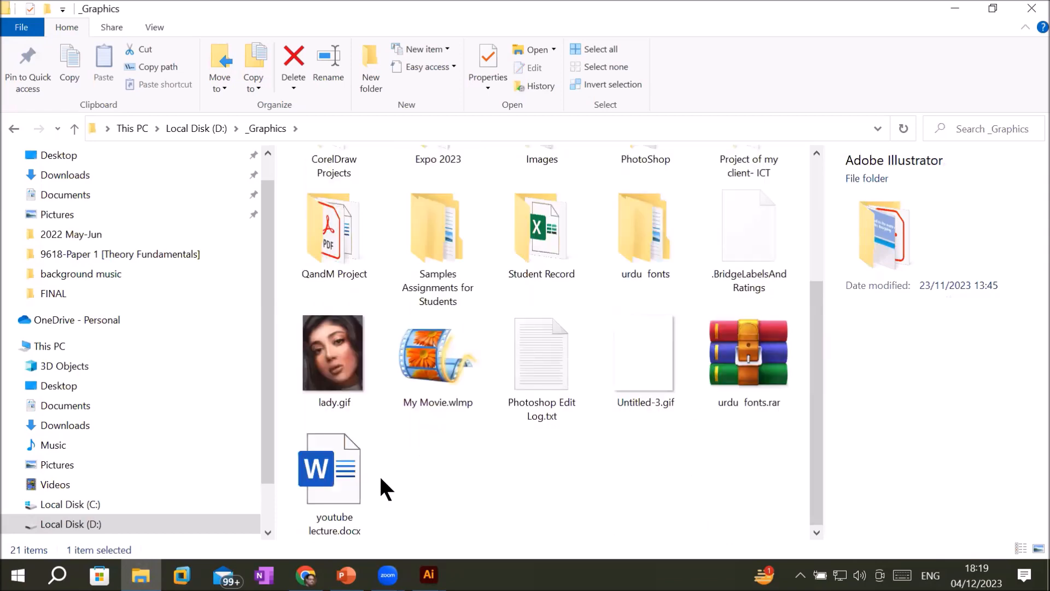
pyautogui.click(557, 419)
pyautogui.click(597, 426)
pyautogui.doubleClick(542, 156)
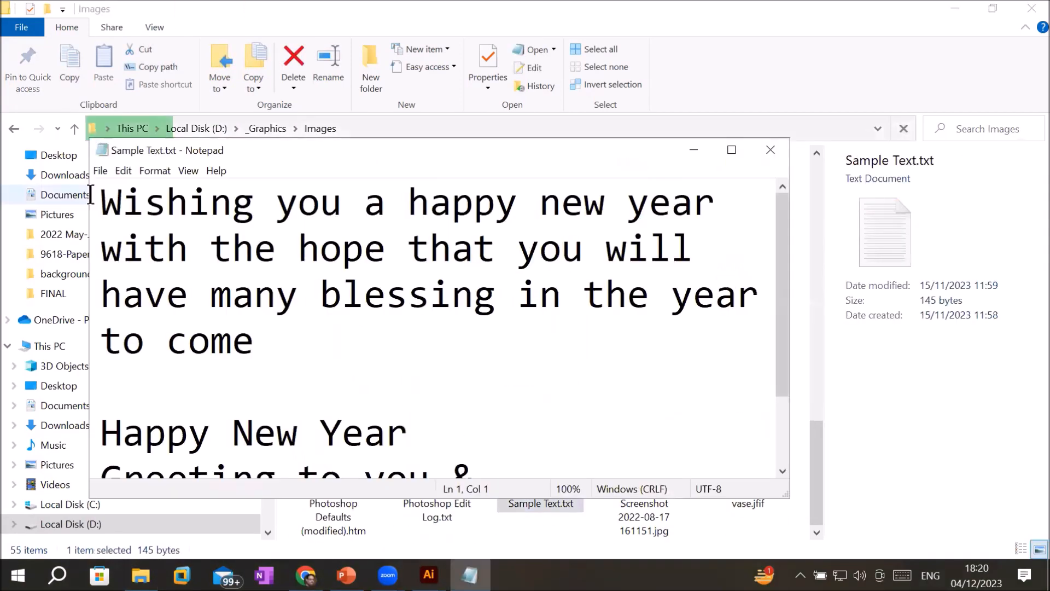
# Step: Copy the lines "Happy New Year Greeting to you & your family" from Sample Text.txt
pyautogui.scroll(-1, 90, 195)
pyautogui.moveTo(101, 342); pyautogui.dragTo(343, 437)
pyautogui.hotkey('ctrl', 'c')
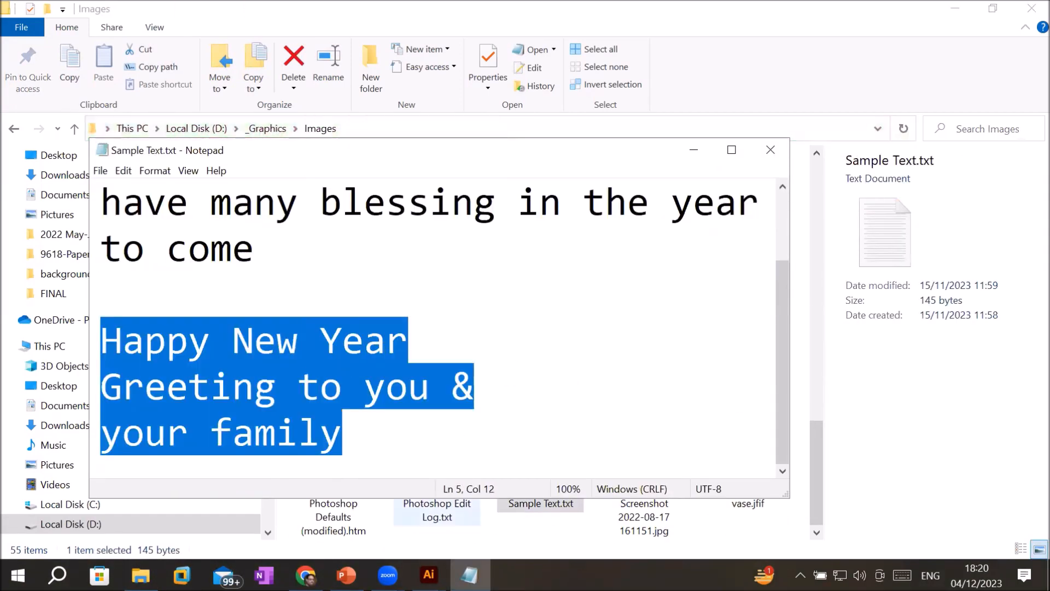
# Step: Switch back to Illustrator, draw an area text frame about 192 × 110 mm in artboard 5's white middle, and paste the copied greeting
pyautogui.hotkey('alt', 'Tab')
pyautogui.click(37, 186)
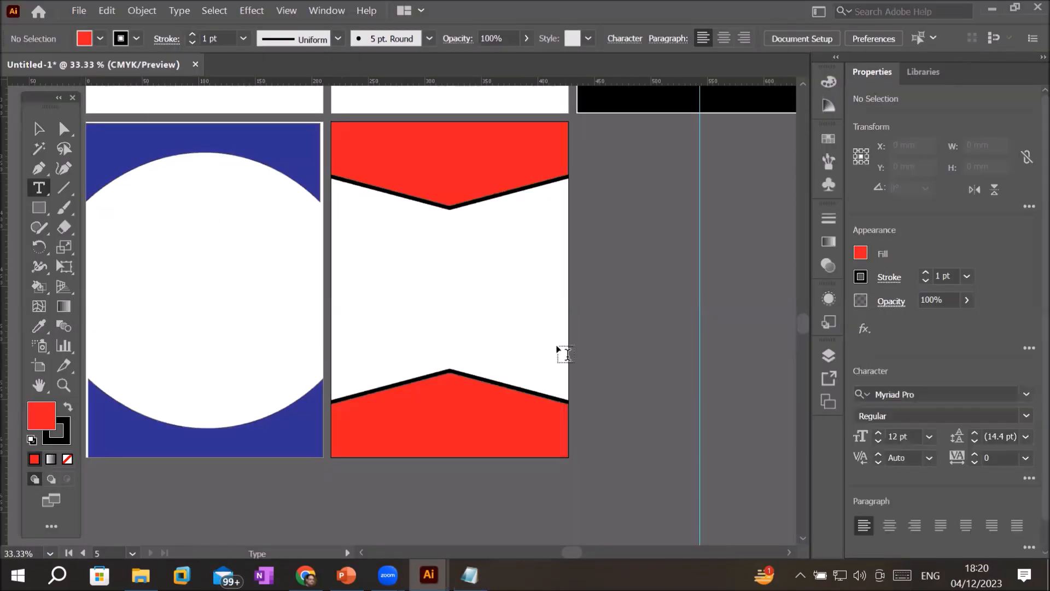
pyautogui.moveTo(569, 356); pyautogui.dragTo(558, 345)
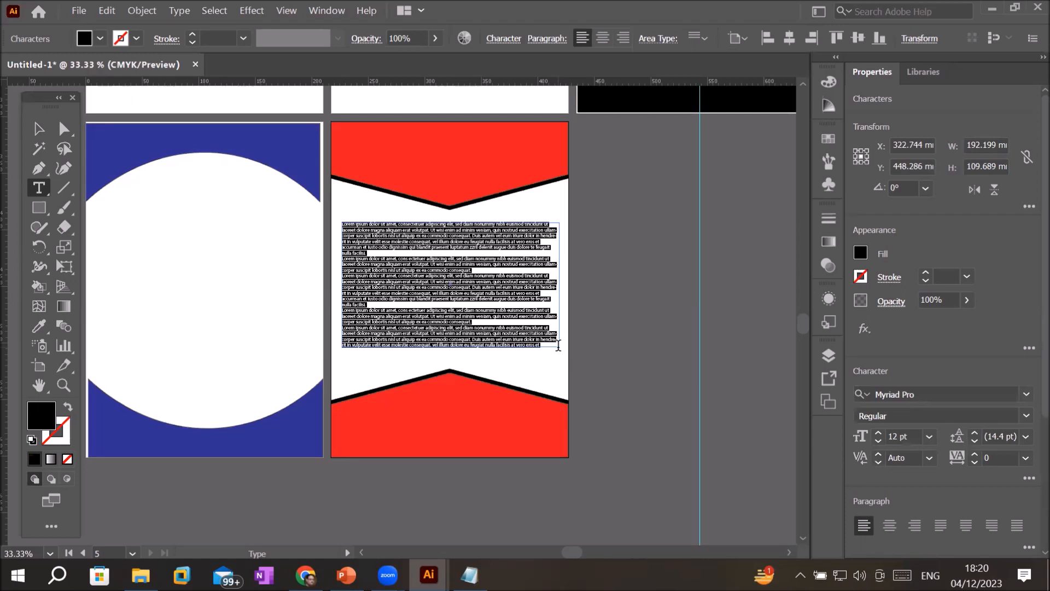
pyautogui.click(97, 10)
pyautogui.click(144, 100)
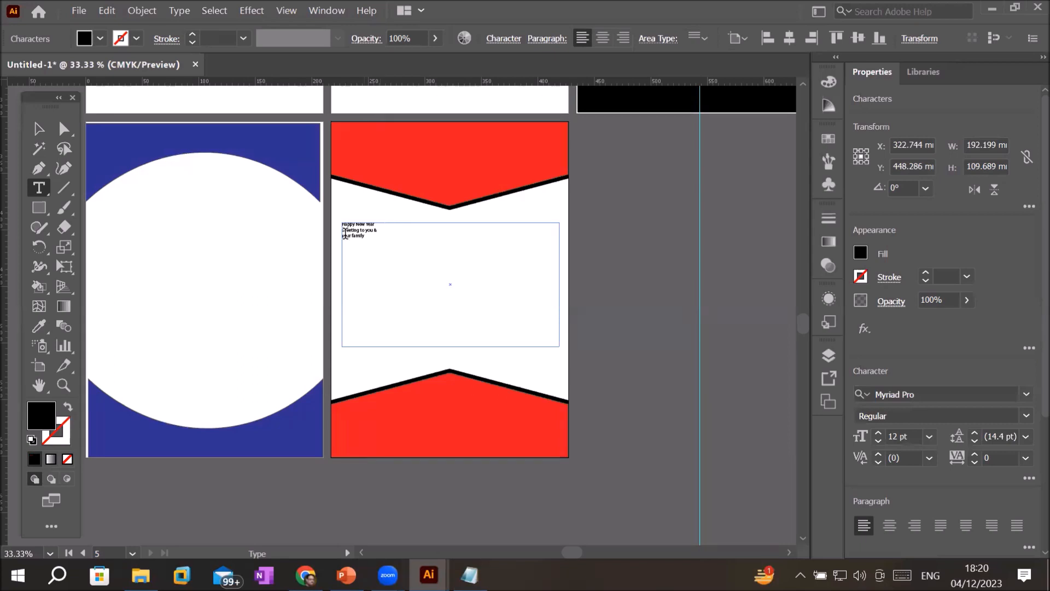
# Step: Set all of the greeting text to 60 pt and centre-align it in its frame
pyautogui.hotkey('ctrl', 'a')
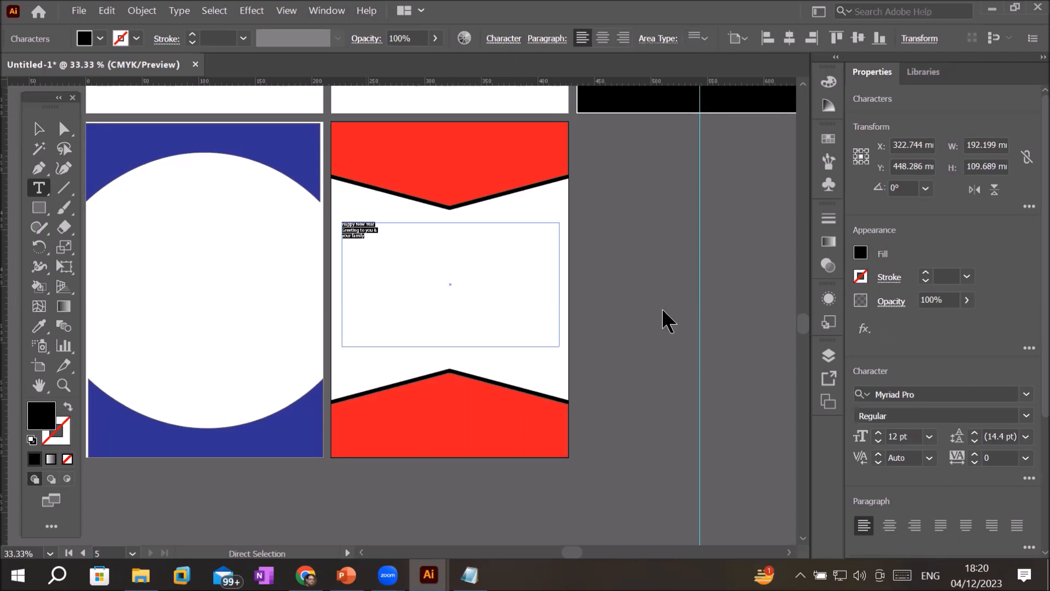
pyautogui.hotkey('ctrl', 't')
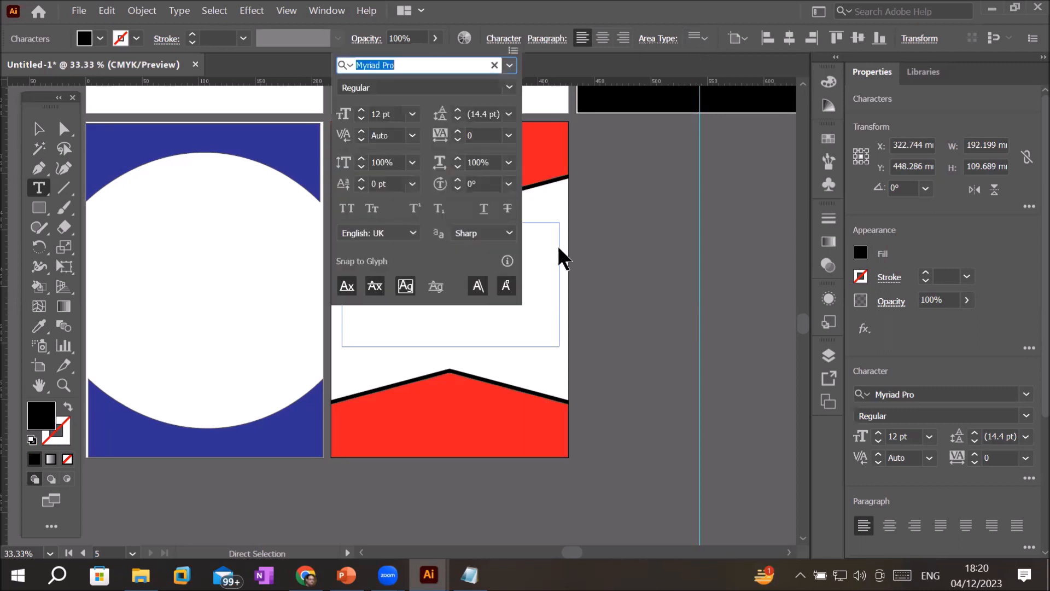
pyautogui.click(412, 114)
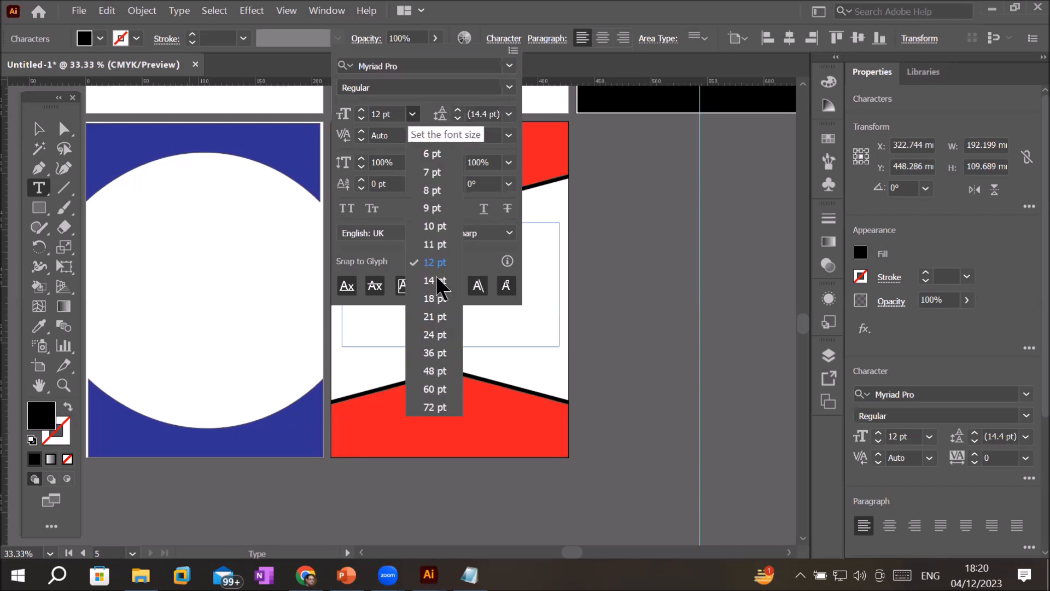
pyautogui.click(434, 392)
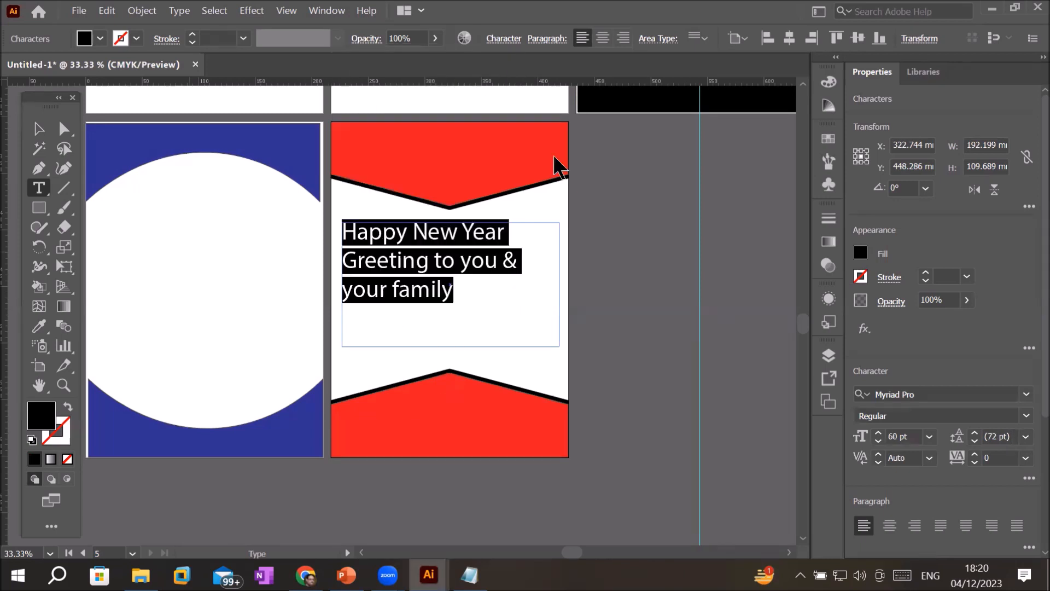
pyautogui.click(604, 39)
pyautogui.click(655, 419)
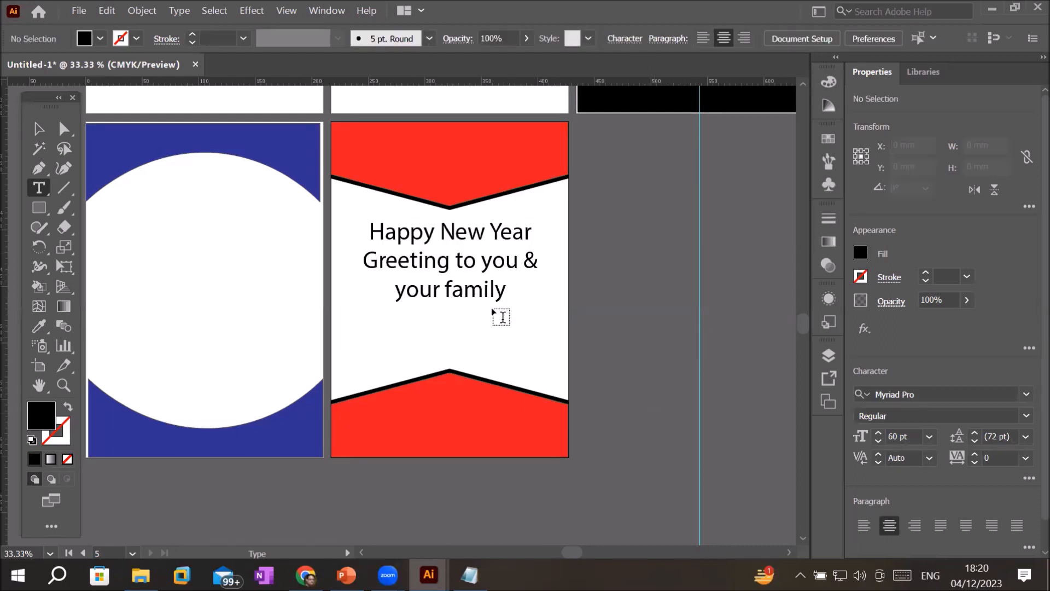
# Step: Move the greeting text slightly lower on artboard 5 and duplicate it into the white circle of the blue artboard
pyautogui.click(446, 268)
pyautogui.click(36, 129)
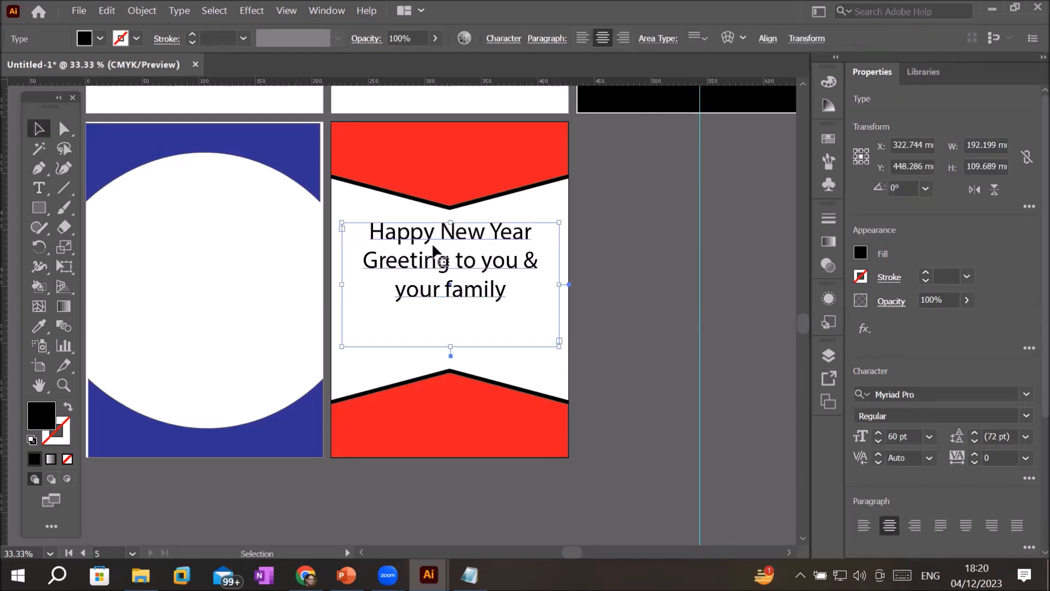
pyautogui.moveTo(433, 267); pyautogui.dragTo(189, 265)
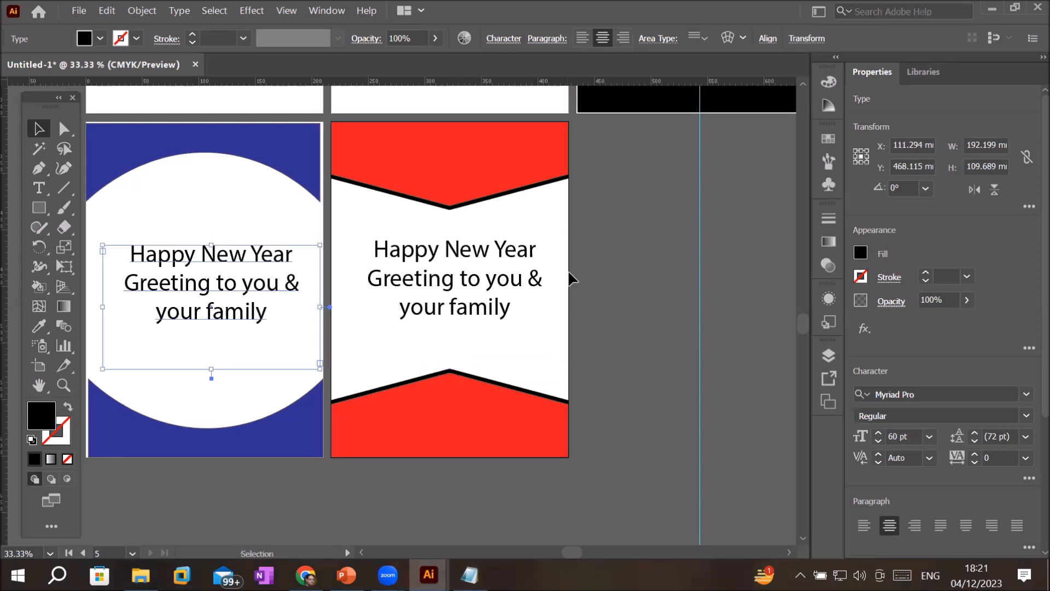
pyautogui.click(690, 540)
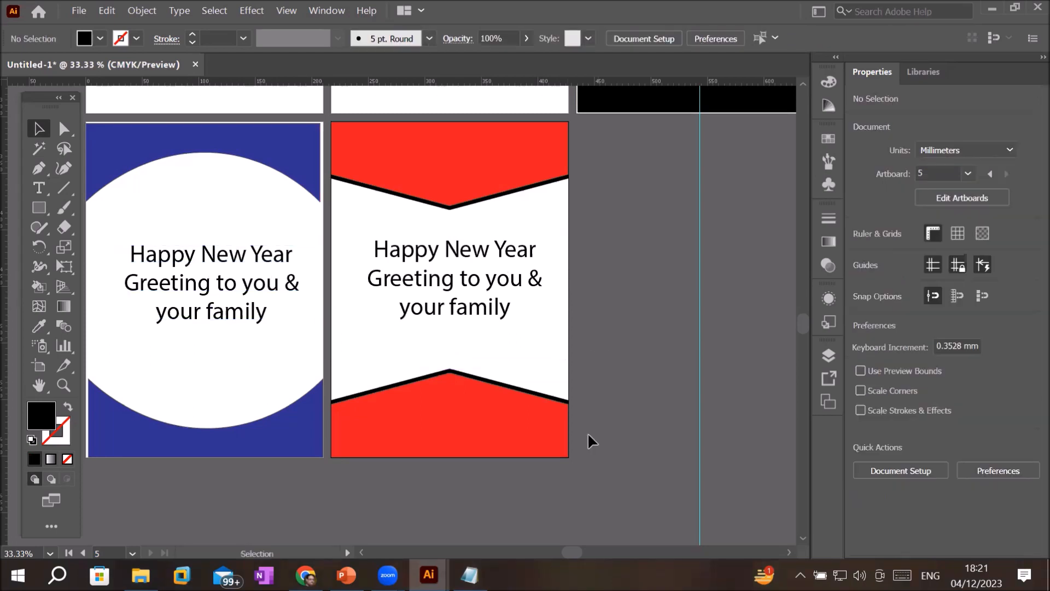
pyautogui.scroll(-1, 604, 364)
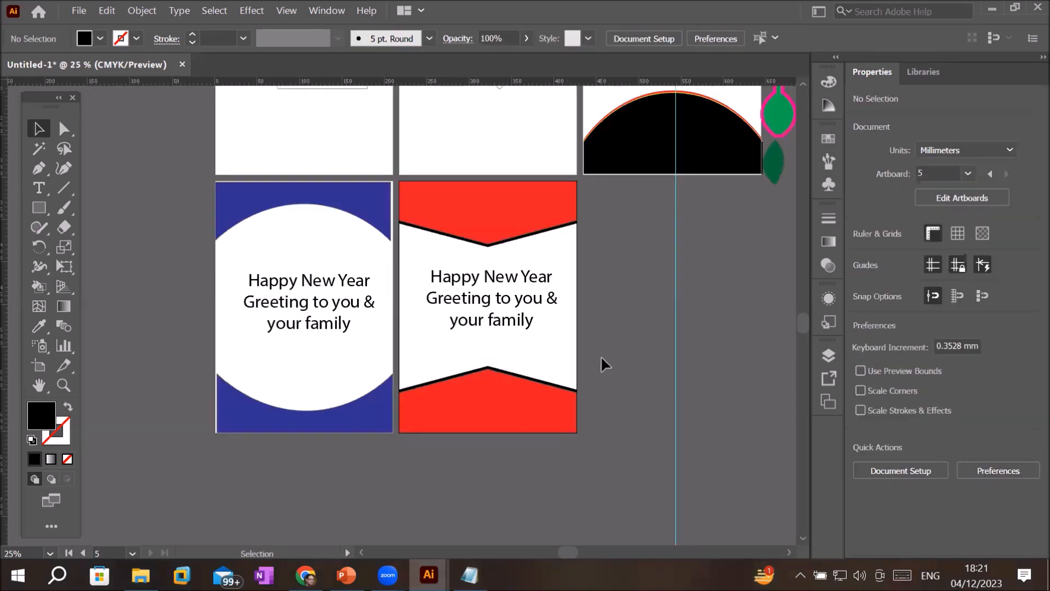
# Step: Place the second JPG, the meeting-room photo, from Images > Office Furniture over artboard 5's red header
pyautogui.click(499, 217)
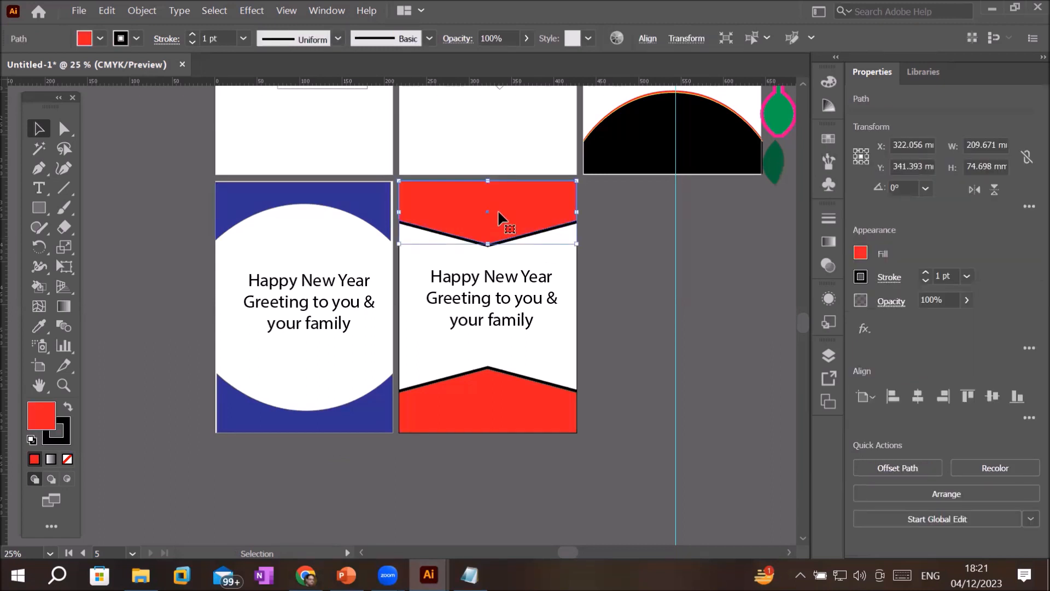
pyautogui.click(80, 11)
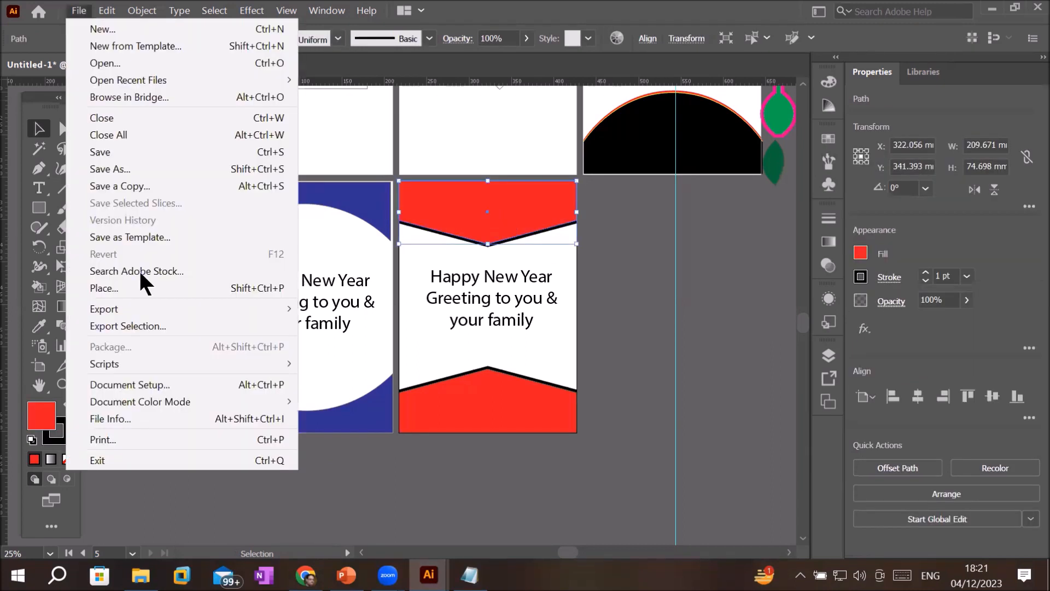
pyautogui.click(140, 289)
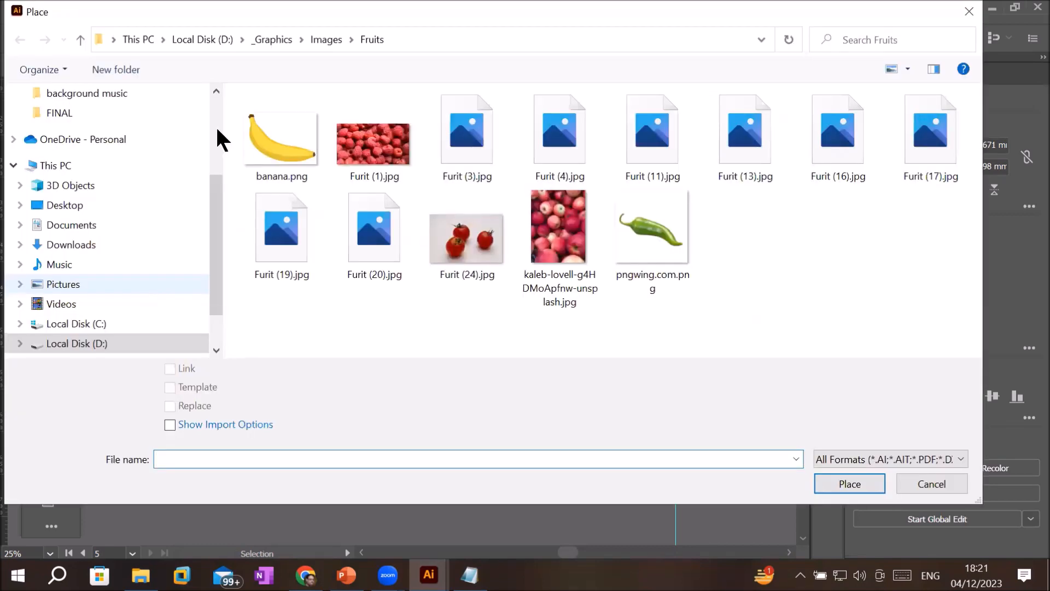
pyautogui.click(321, 39)
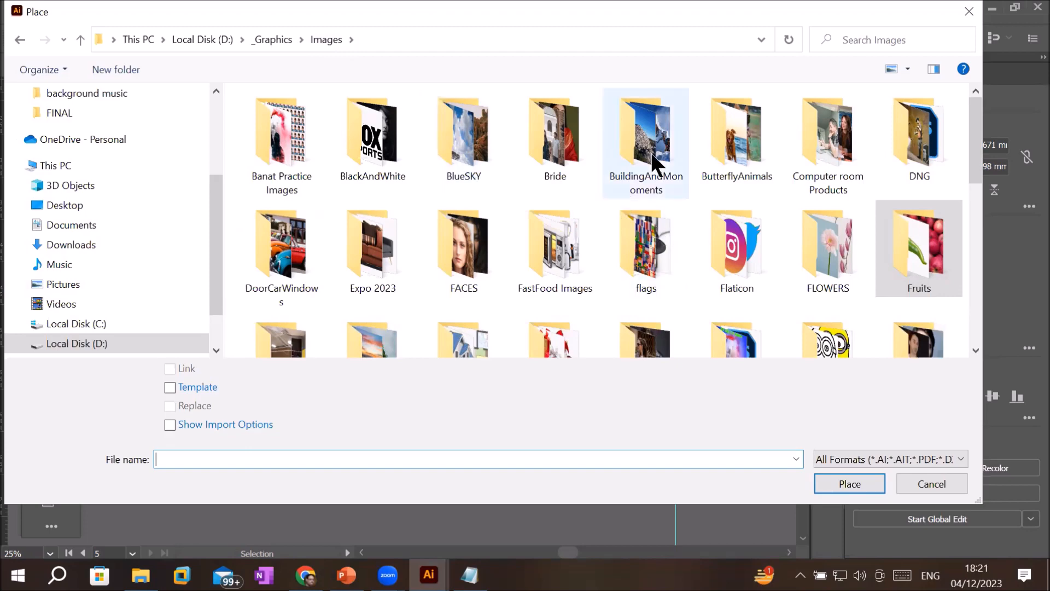
pyautogui.scroll(-1, 655, 214)
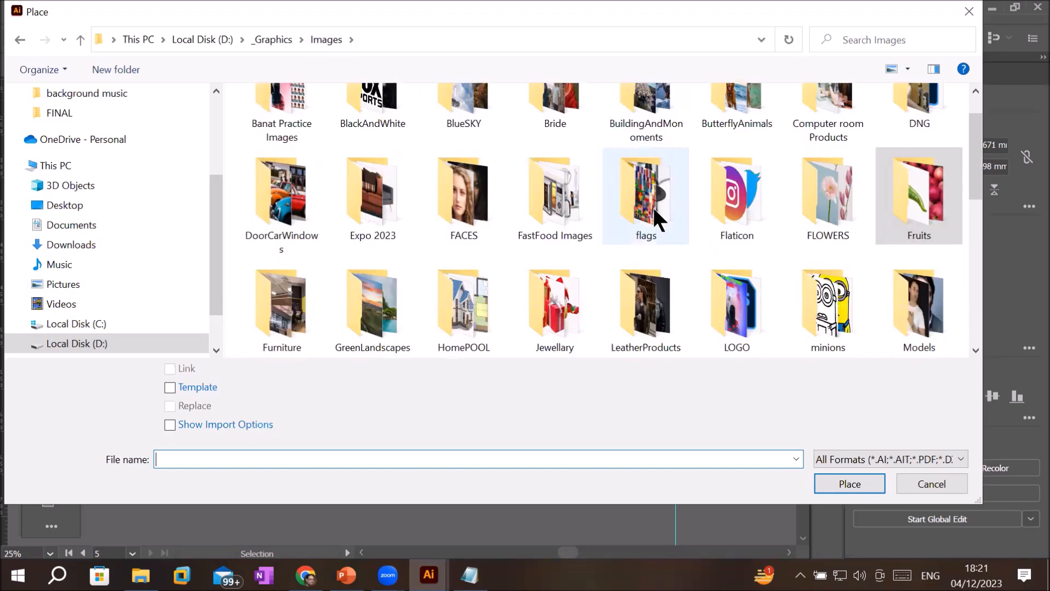
pyautogui.scroll(-1, 652, 207)
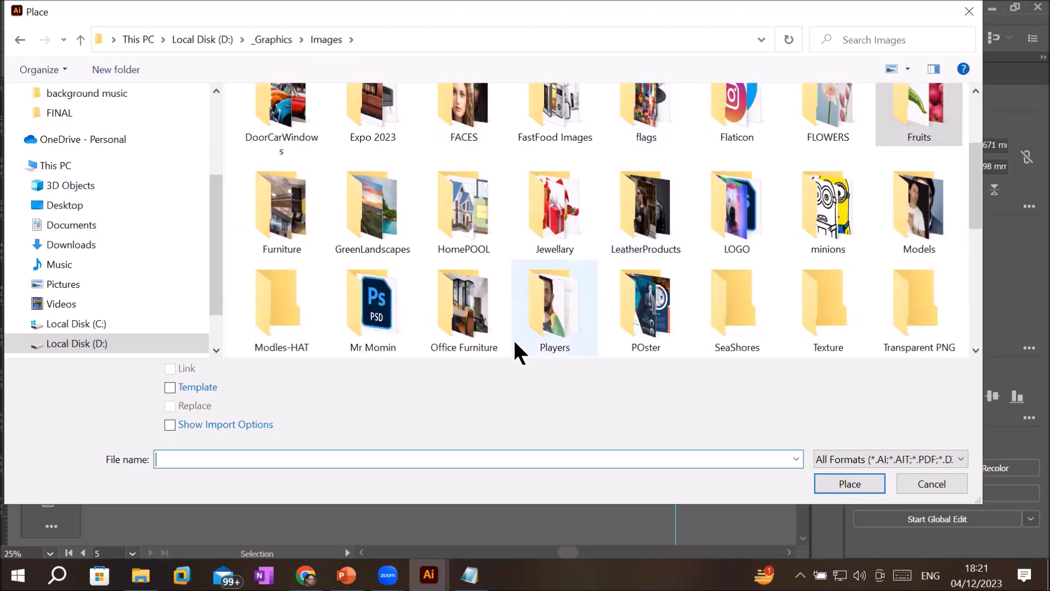
pyautogui.click(468, 319)
pyautogui.doubleClick(468, 319)
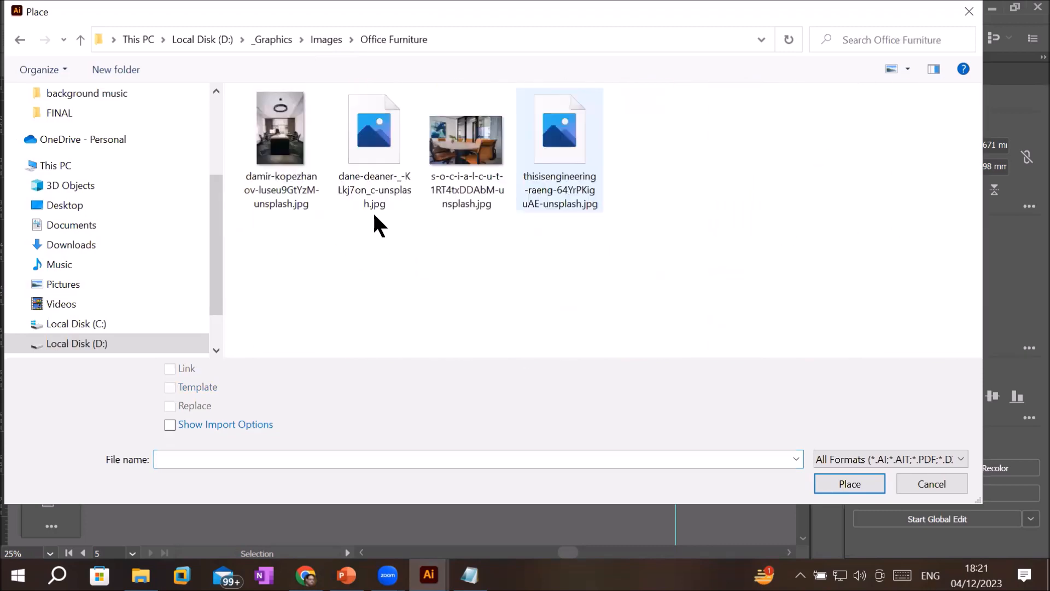
pyautogui.doubleClick(370, 154)
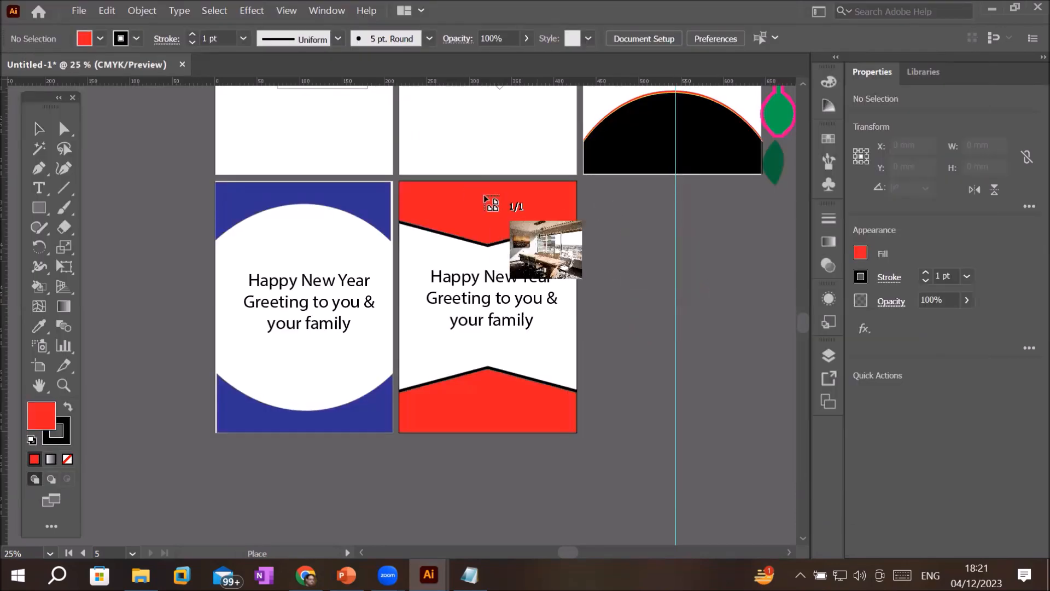
pyautogui.click(465, 188)
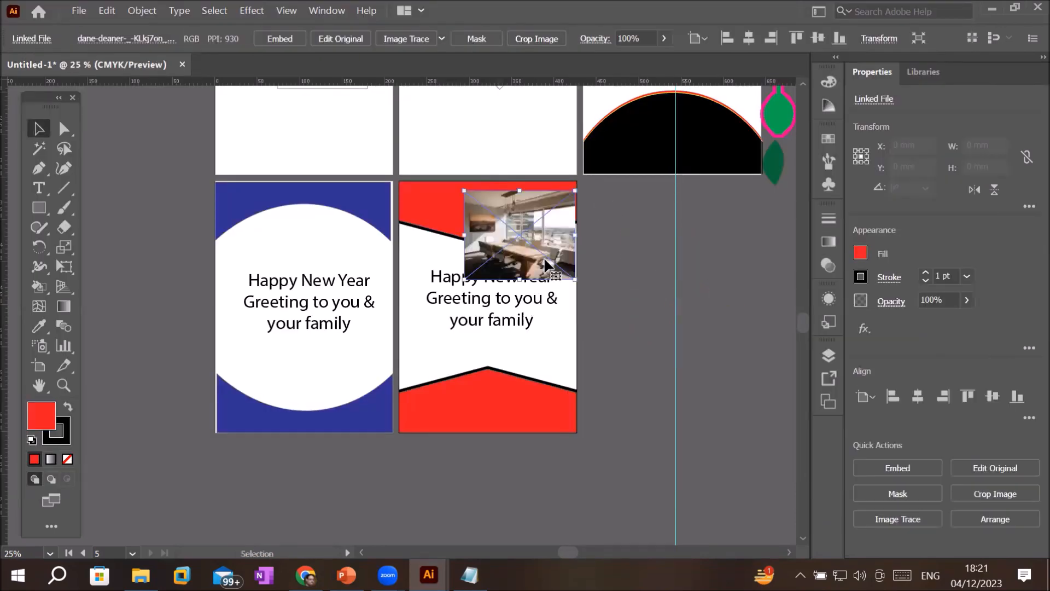
# Step: Embed the linked meeting-room photo in the document
pyautogui.hotkey('ctrl', '+')
pyautogui.hotkey('ctrl', '+')
pyautogui.hotkey('ctrl', '+')
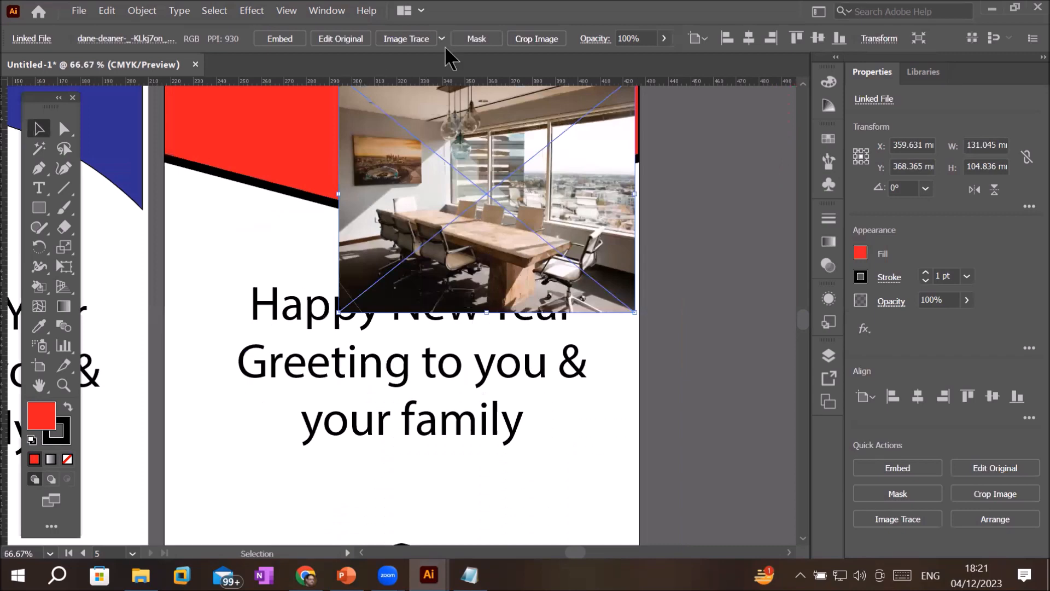
pyautogui.click(282, 41)
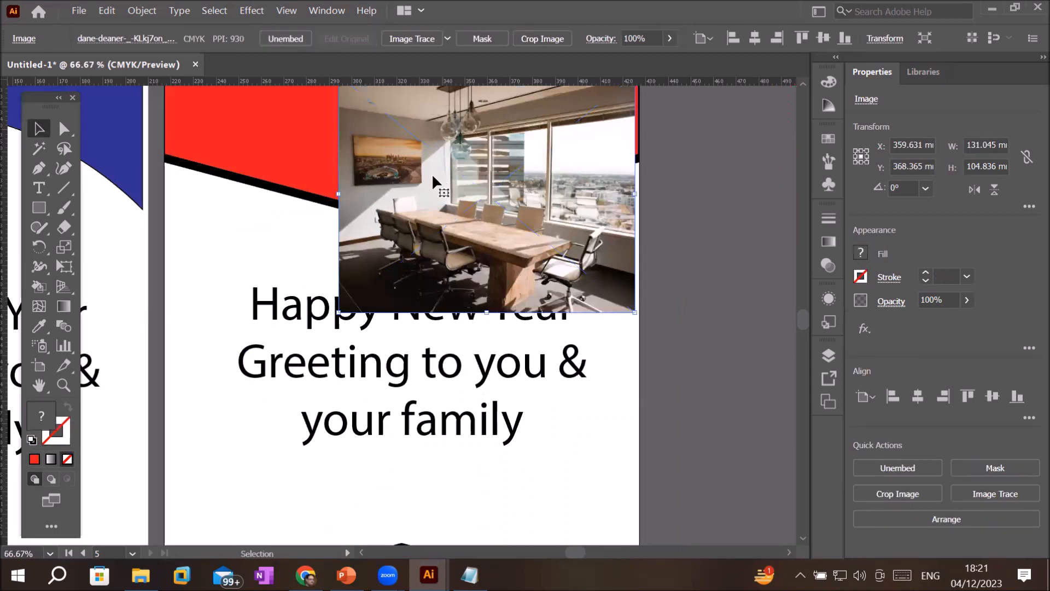
# Step: Move the photo flush with artboard 5's top edge, overhanging its right side, and select it together with the red header shape
pyautogui.keyDown('alt'); pyautogui.scroll(-2, 436, 189); pyautogui.keyUp('alt')
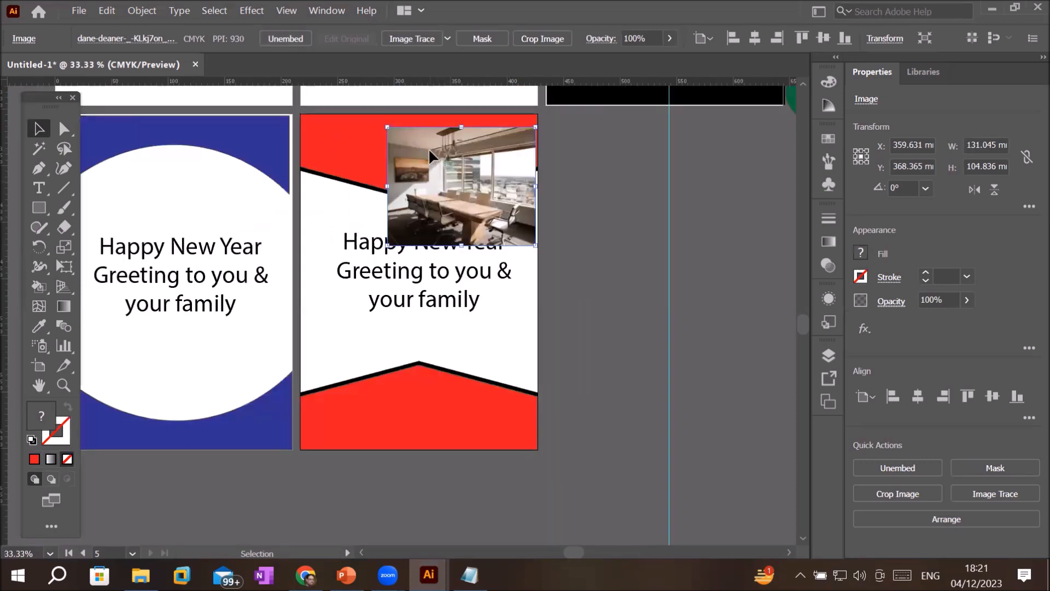
pyautogui.moveTo(446, 137); pyautogui.dragTo(458, 141)
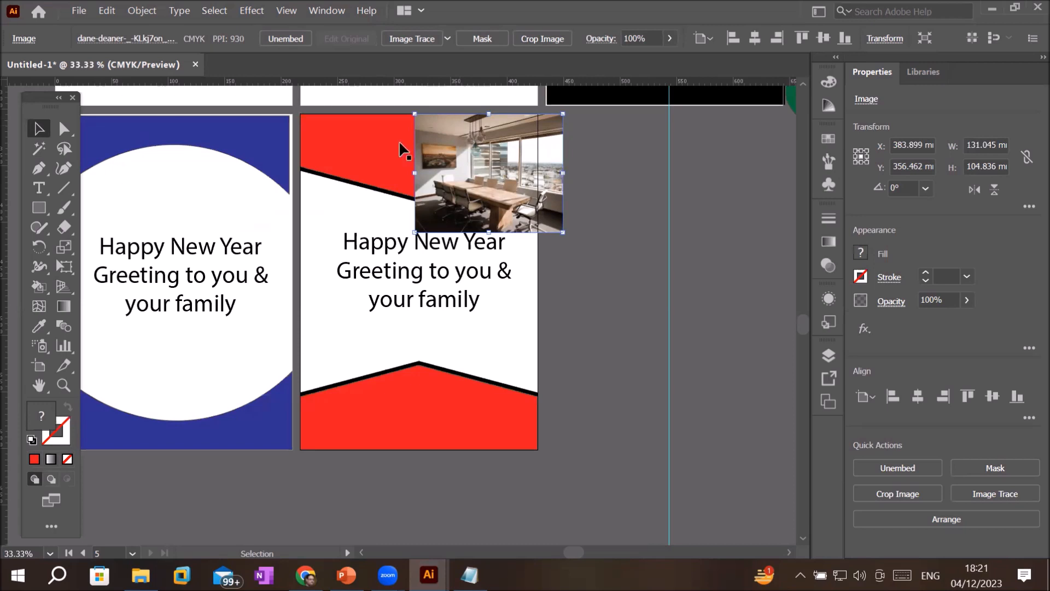
pyautogui.rightClick(461, 163)
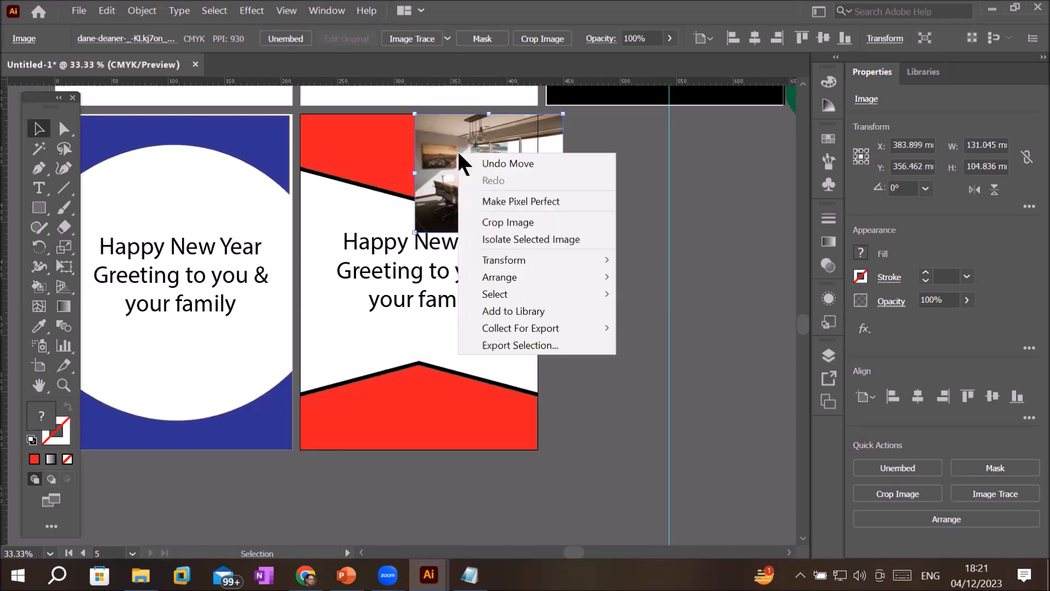
pyautogui.keyDown('shift'); pyautogui.click(381, 159); pyautogui.keyUp('shift')
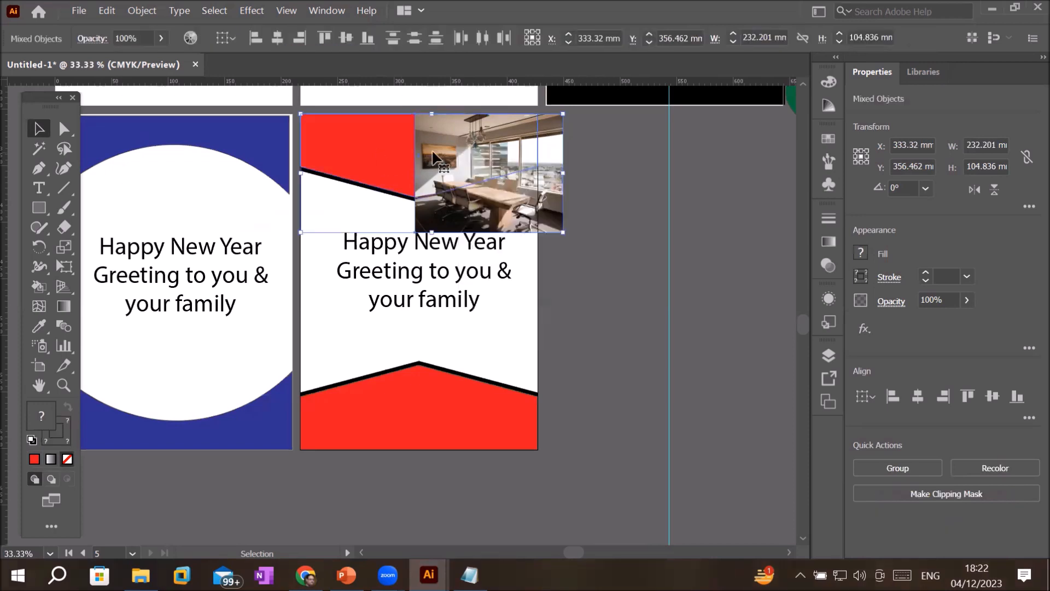
# Step: Try to make a clipping mask from the selected meeting-room photo and red header shape
pyautogui.rightClick(487, 154)
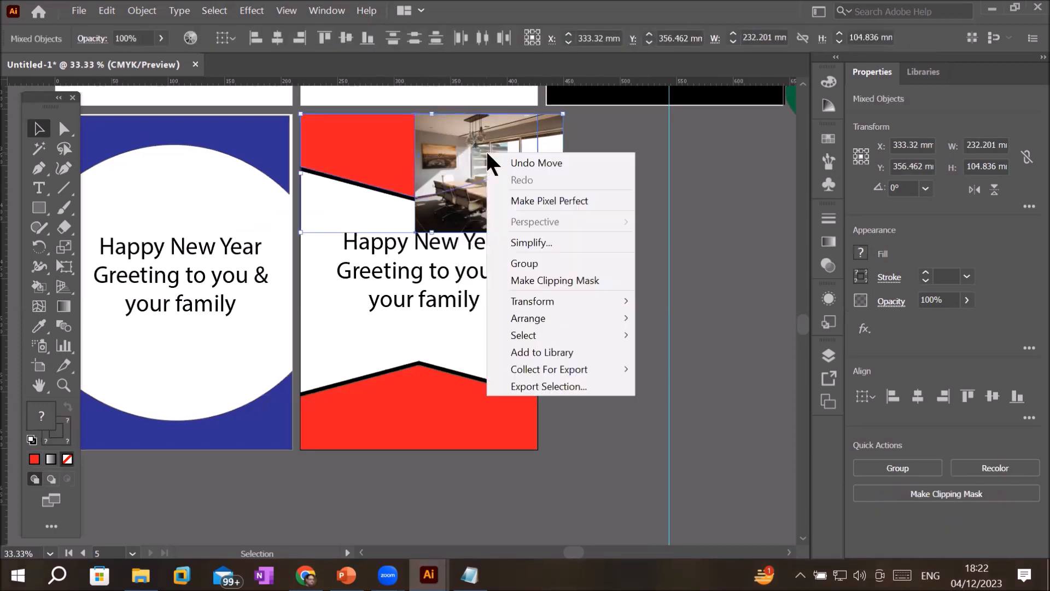
pyautogui.click(537, 278)
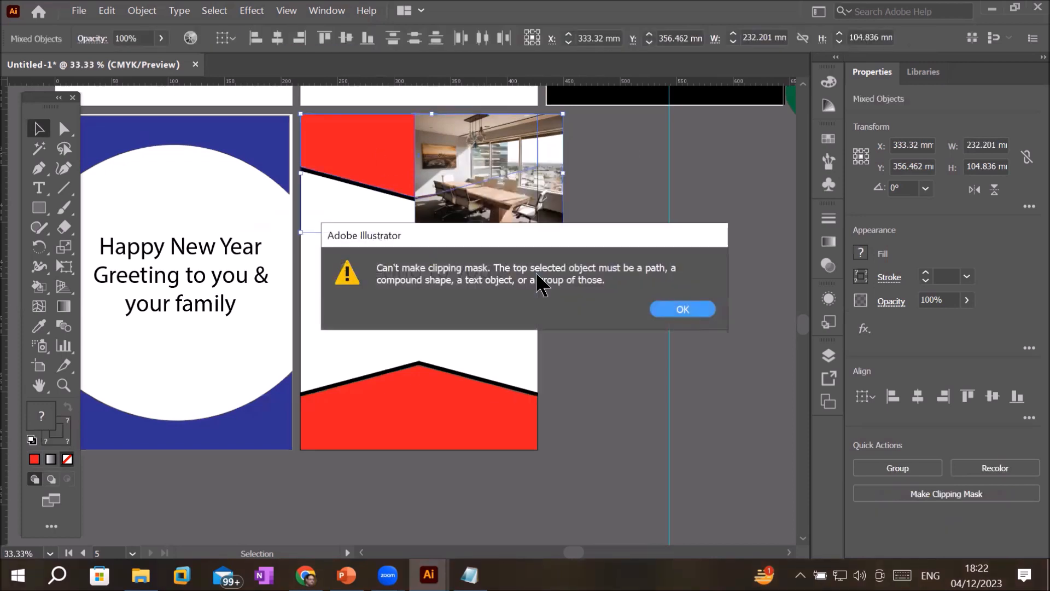
pyautogui.click(693, 312)
pyautogui.click(635, 241)
# Step: Move the meeting-room photo down over artboard 5's lower red shape, roughly centred and overhanging the artboard's bottom edge
pyautogui.click(492, 162)
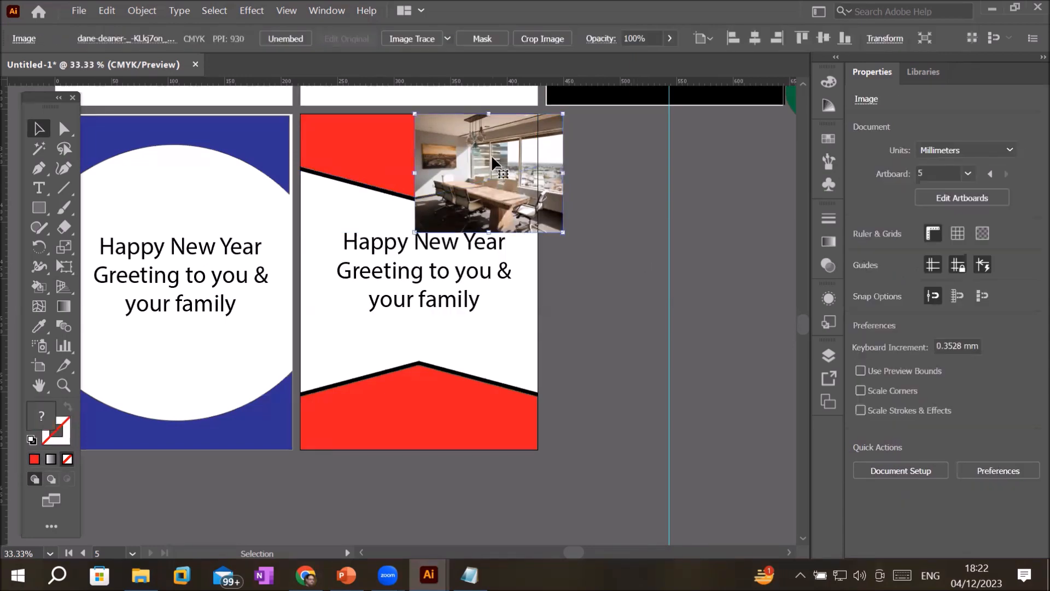
pyautogui.moveTo(493, 162); pyautogui.dragTo(509, 420)
pyautogui.keyDown('alt'); pyautogui.scroll(2, 587, 469); pyautogui.keyUp('alt')
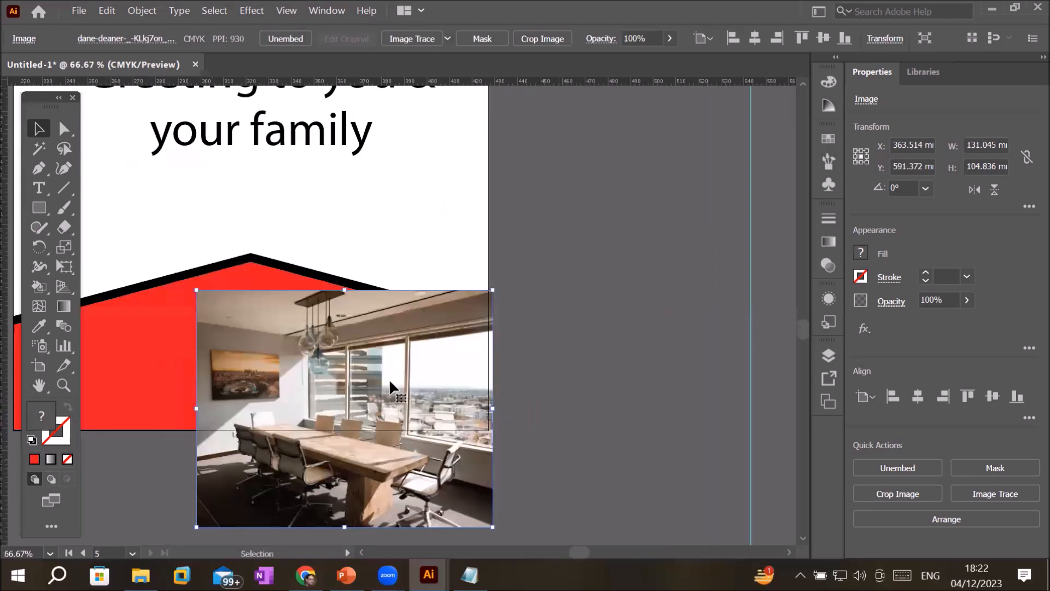
pyautogui.moveTo(326, 406); pyautogui.dragTo(253, 414)
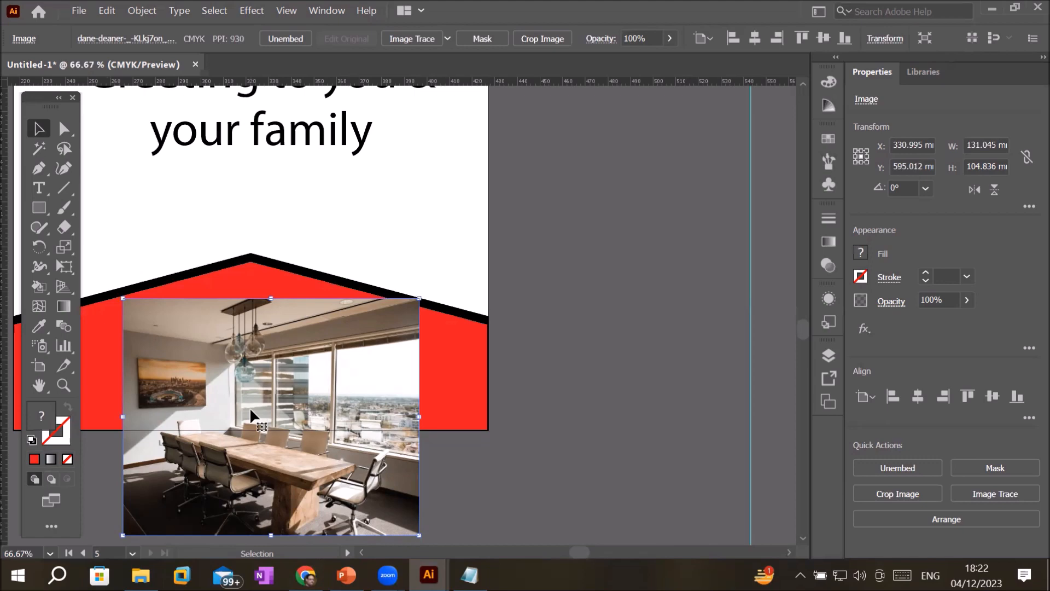
# Step: Reorder the meeting-room image in Layer 1 so it sits directly beneath the lower red path
pyautogui.click(828, 356)
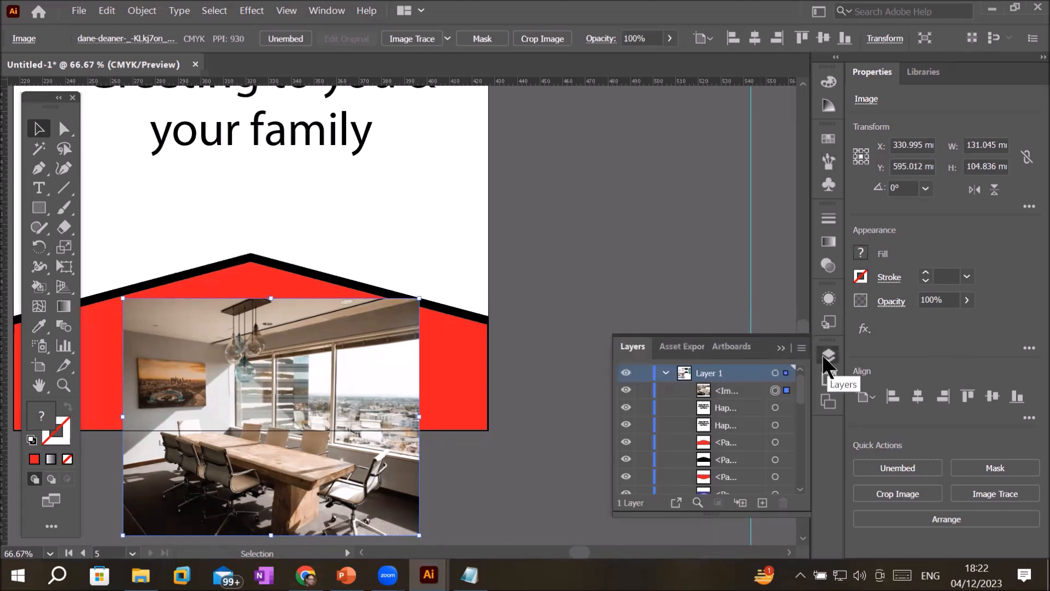
pyautogui.moveTo(710, 336); pyautogui.dragTo(702, 145)
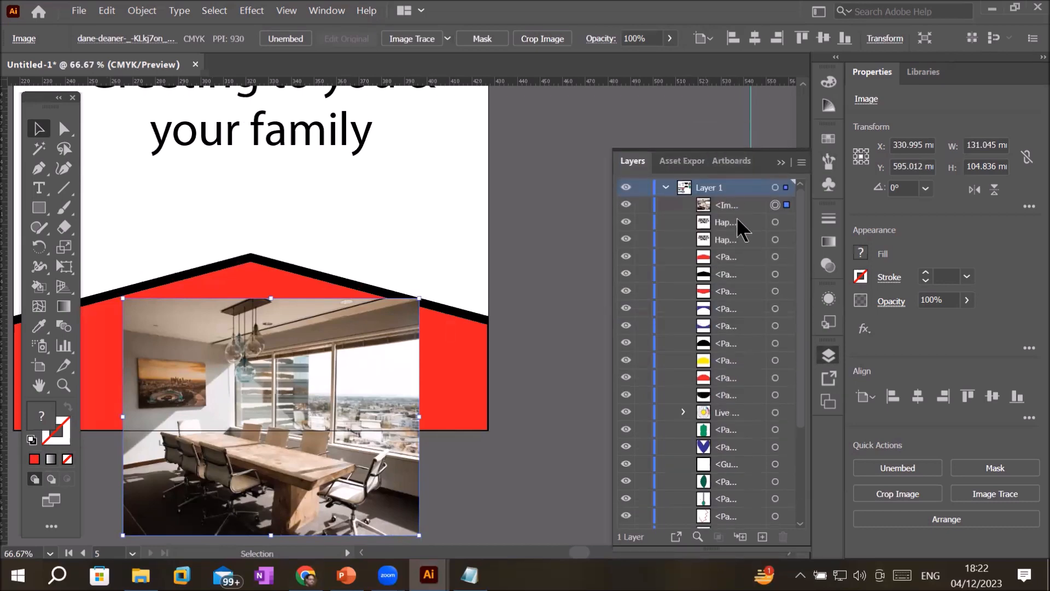
pyautogui.click(457, 347)
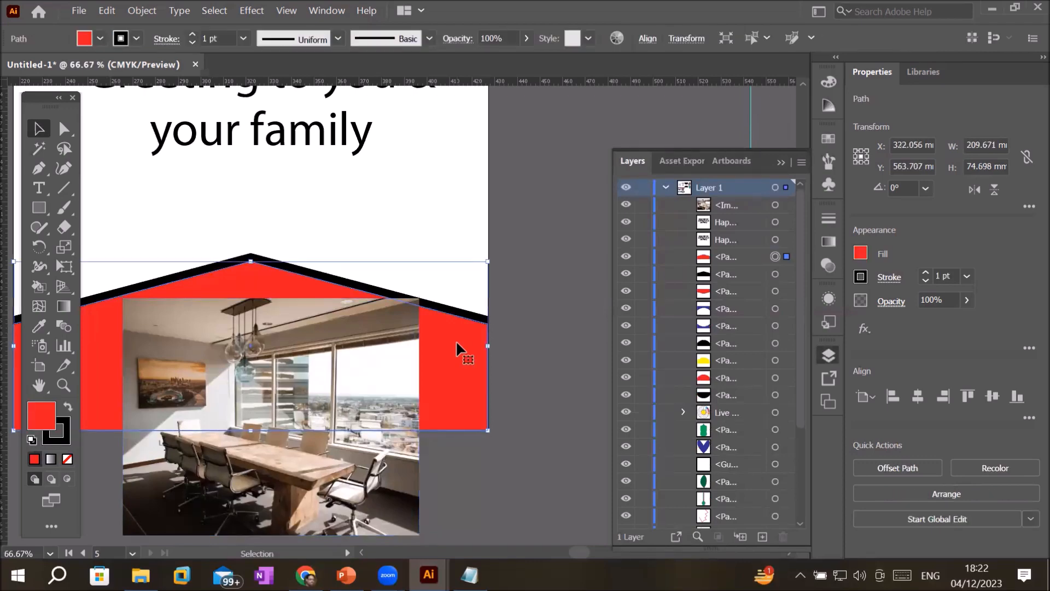
pyautogui.click(726, 258)
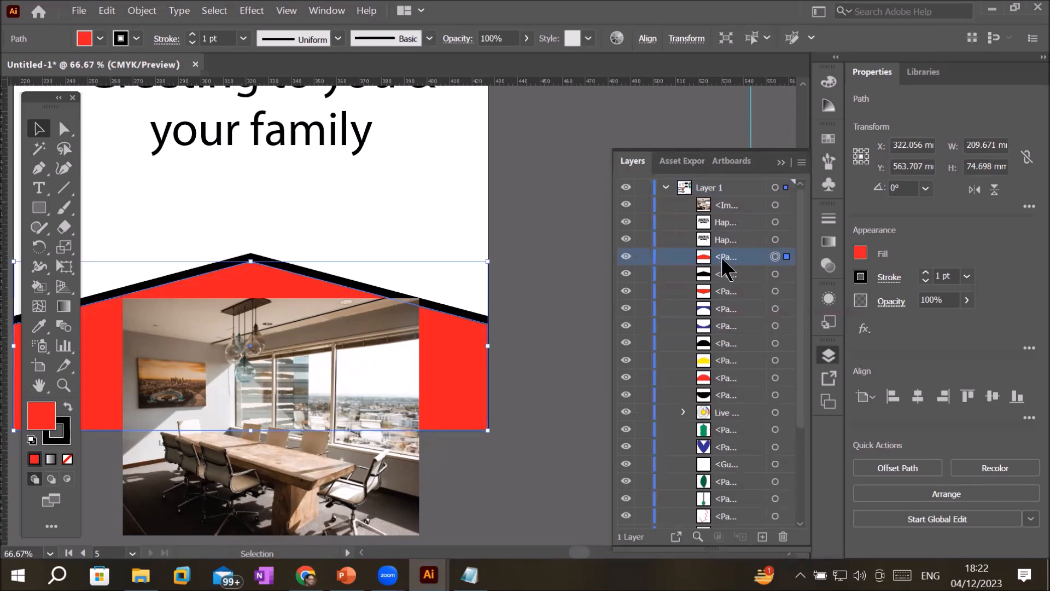
pyautogui.moveTo(717, 208); pyautogui.dragTo(712, 267)
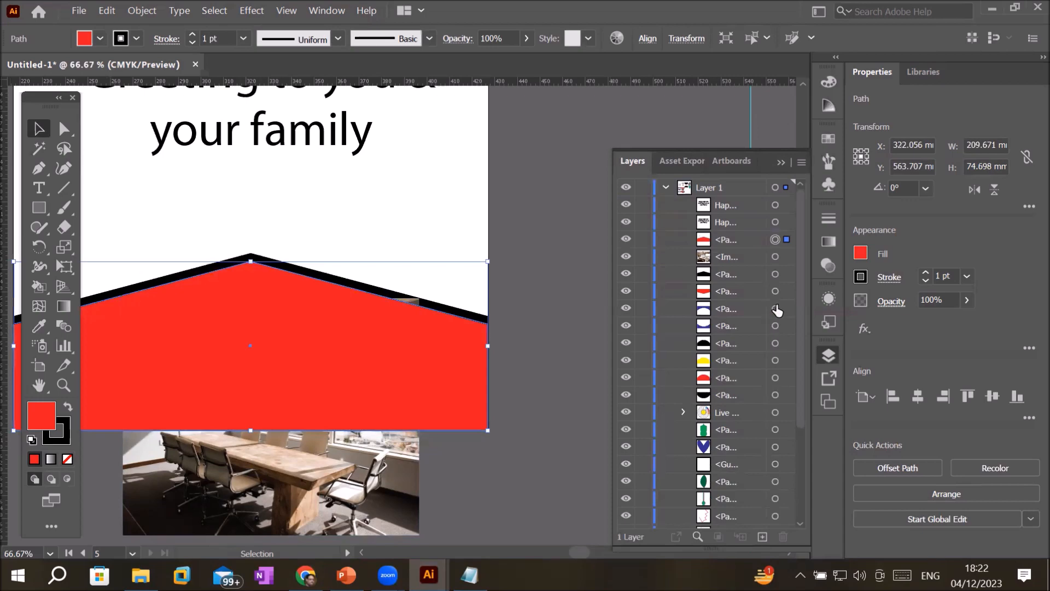
# Step: Make a clipping mask from the lower red path and the meeting-room image beneath it
pyautogui.click(775, 256)
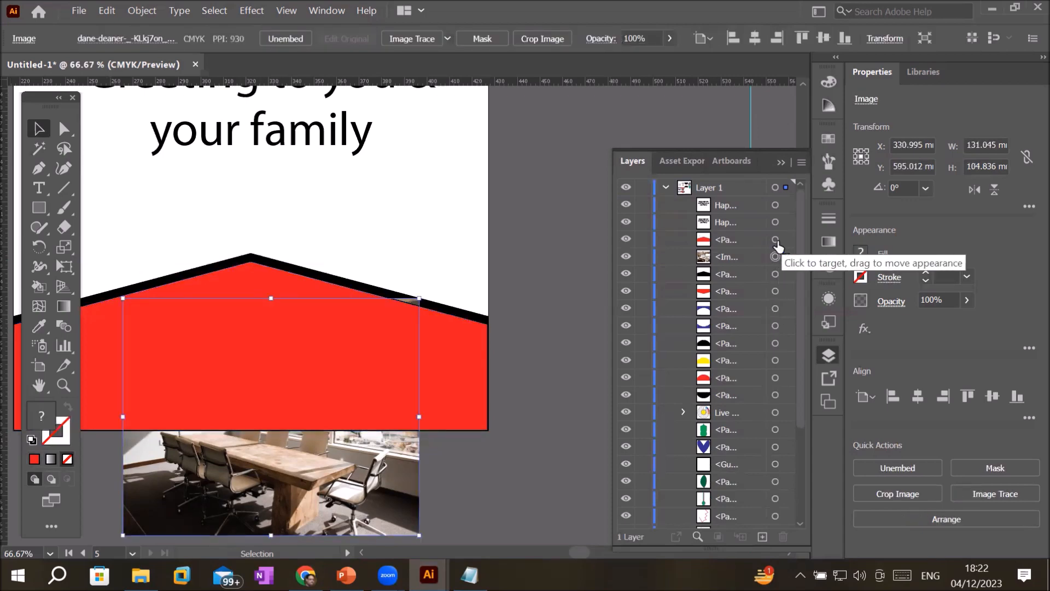
pyautogui.keyDown('shift'); pyautogui.click(774, 241); pyautogui.keyUp('shift')
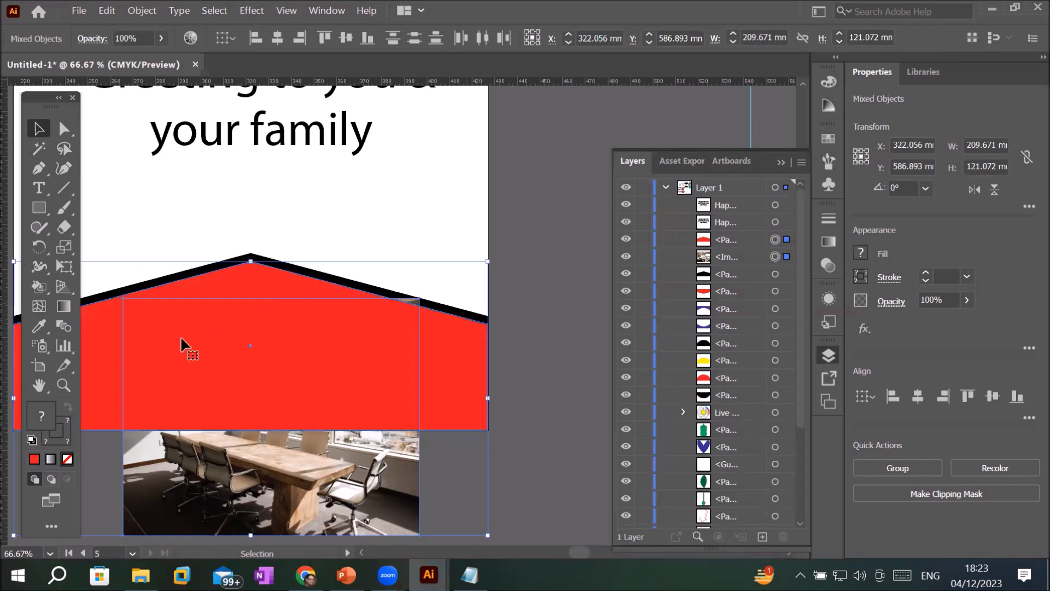
pyautogui.rightClick(235, 344)
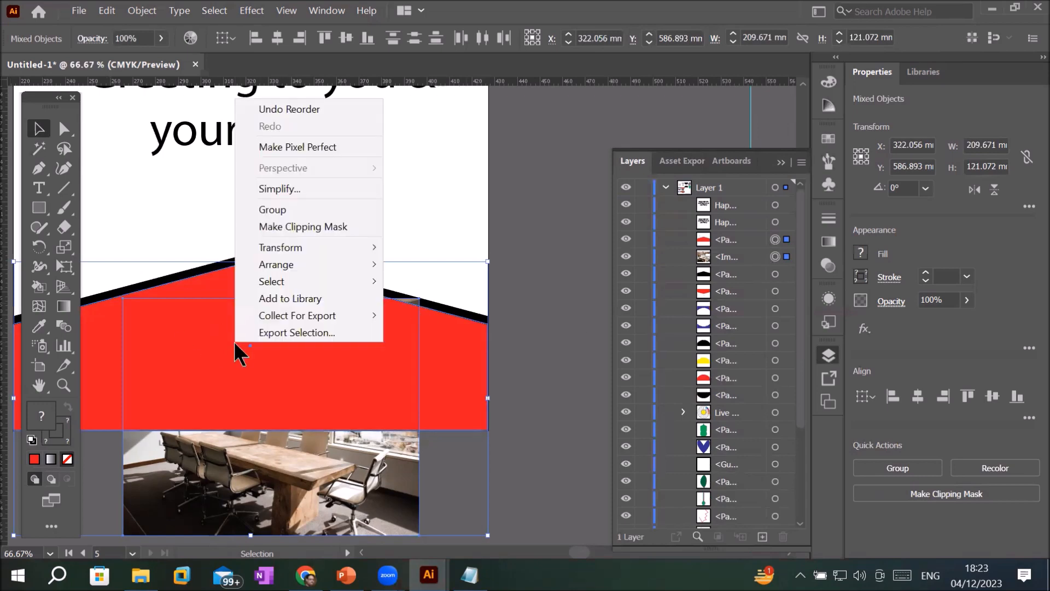
pyautogui.click(329, 225)
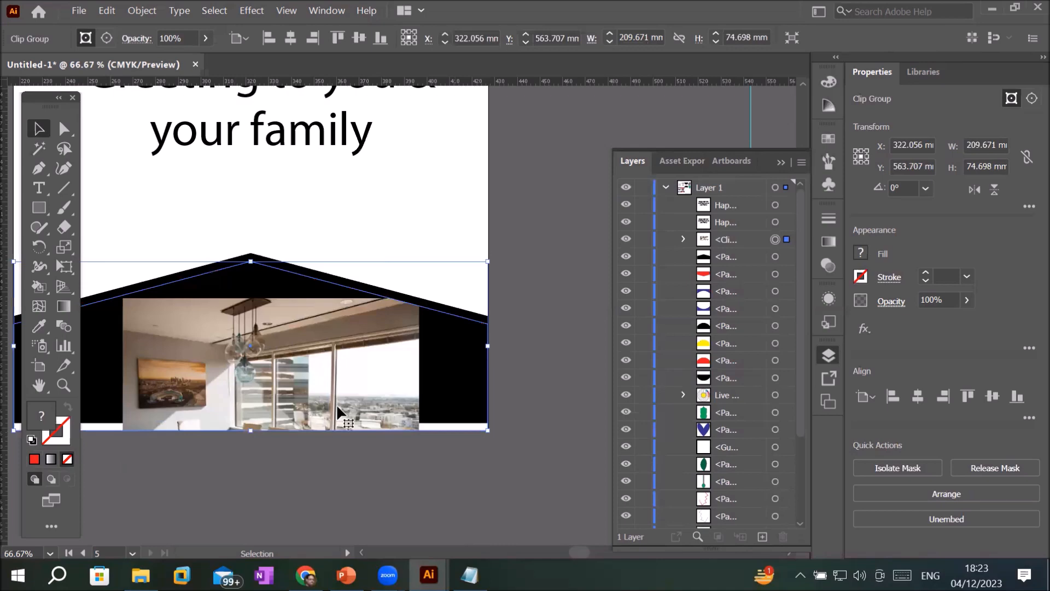
pyautogui.scroll(-2, 343, 395)
pyautogui.scroll(3, 279, 448)
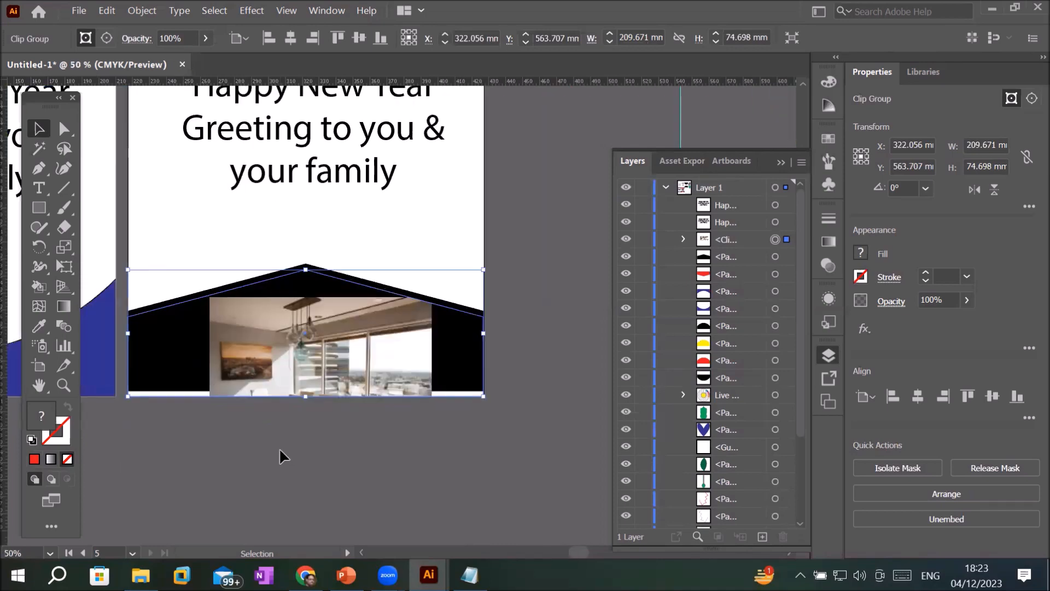
pyautogui.scroll(-2, 315, 388)
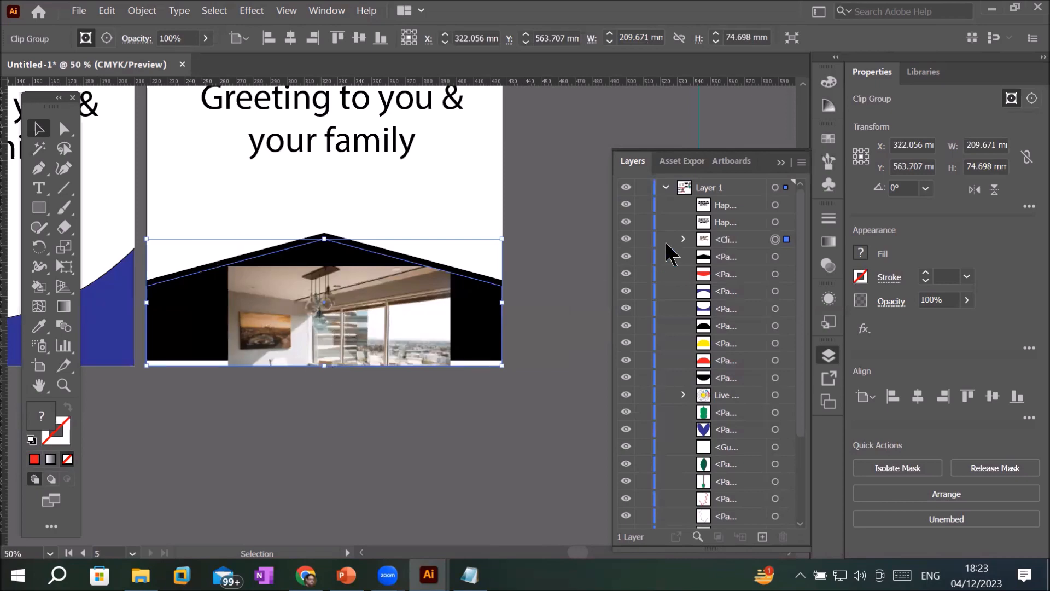
# Step: Stretch the image inside the clip group sideways and upward until it fills the whole peaked shape, then deselect it
pyautogui.click(683, 238)
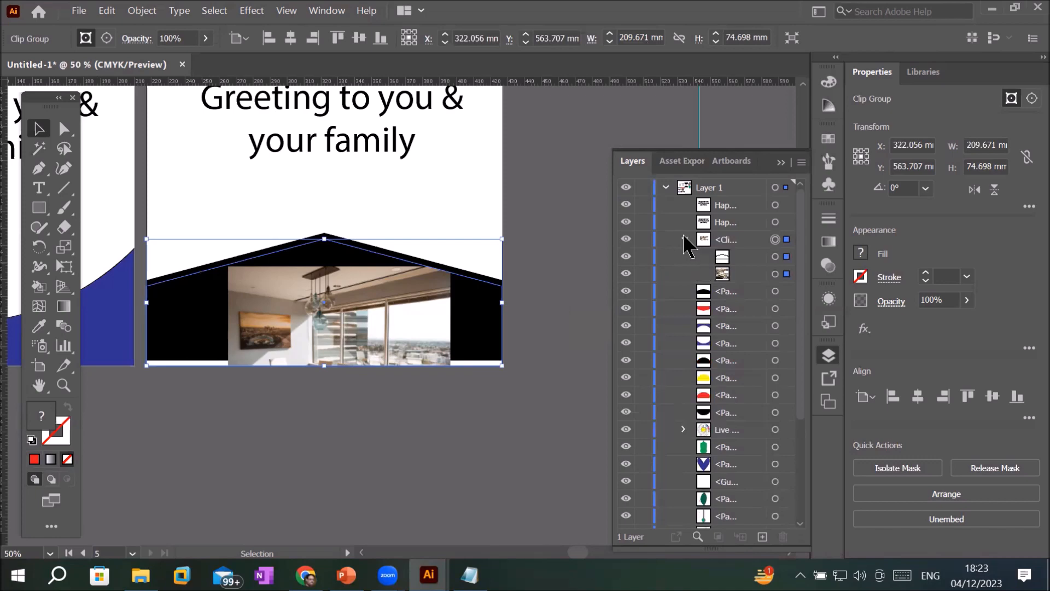
pyautogui.click(787, 256)
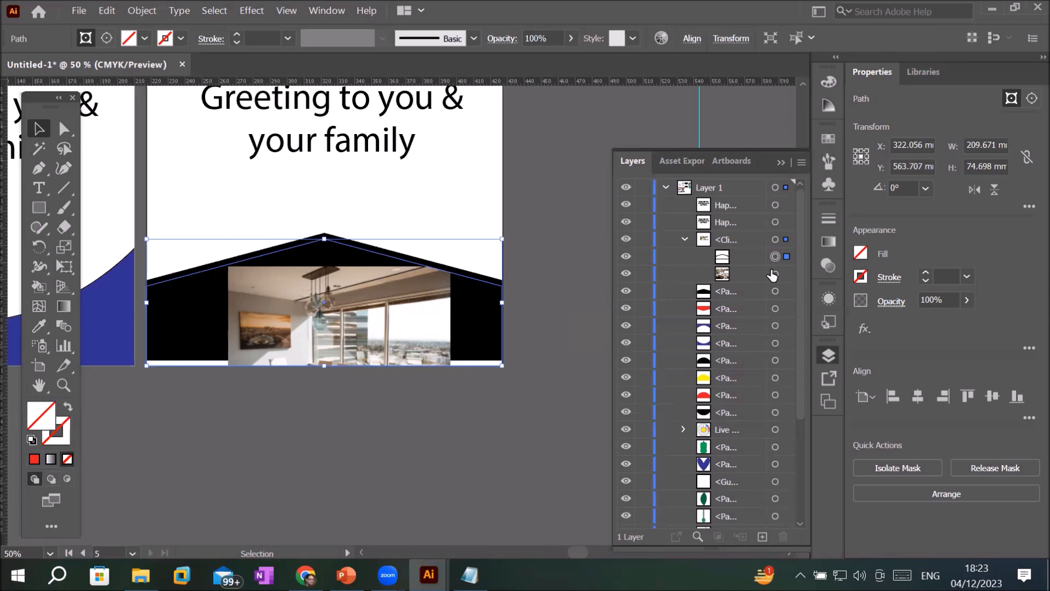
pyautogui.click(775, 274)
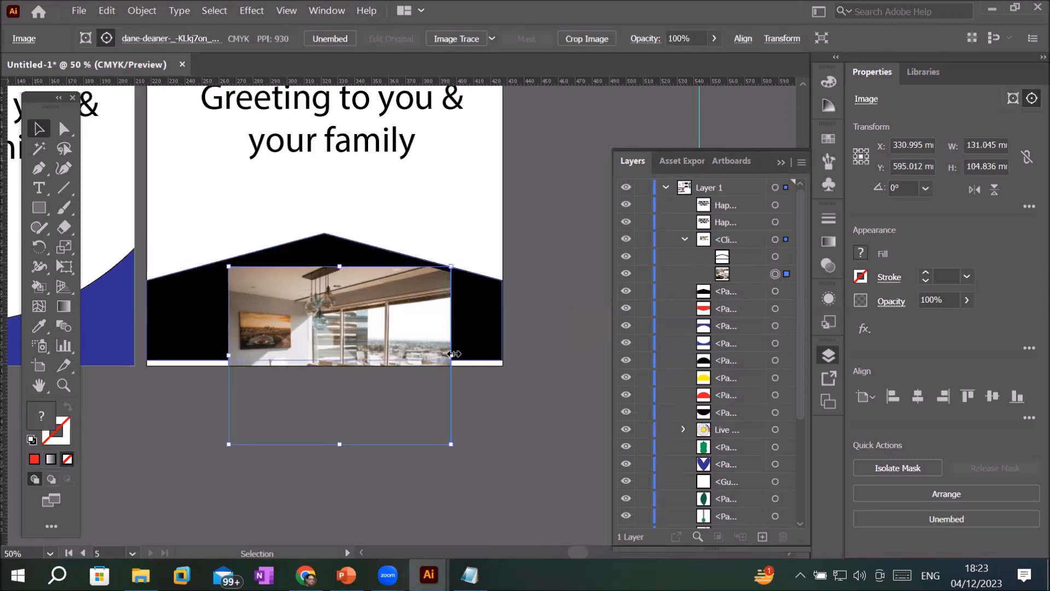
pyautogui.moveTo(451, 355); pyautogui.dragTo(567, 352)
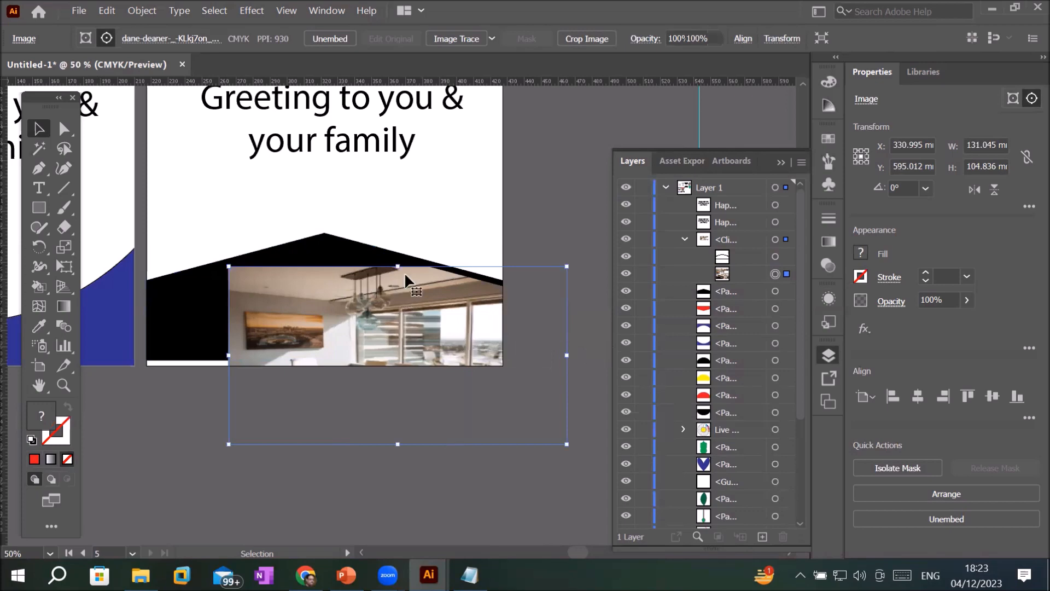
pyautogui.moveTo(398, 266); pyautogui.dragTo(398, 195)
pyautogui.moveTo(228, 319); pyautogui.dragTo(113, 327)
pyautogui.click(313, 485)
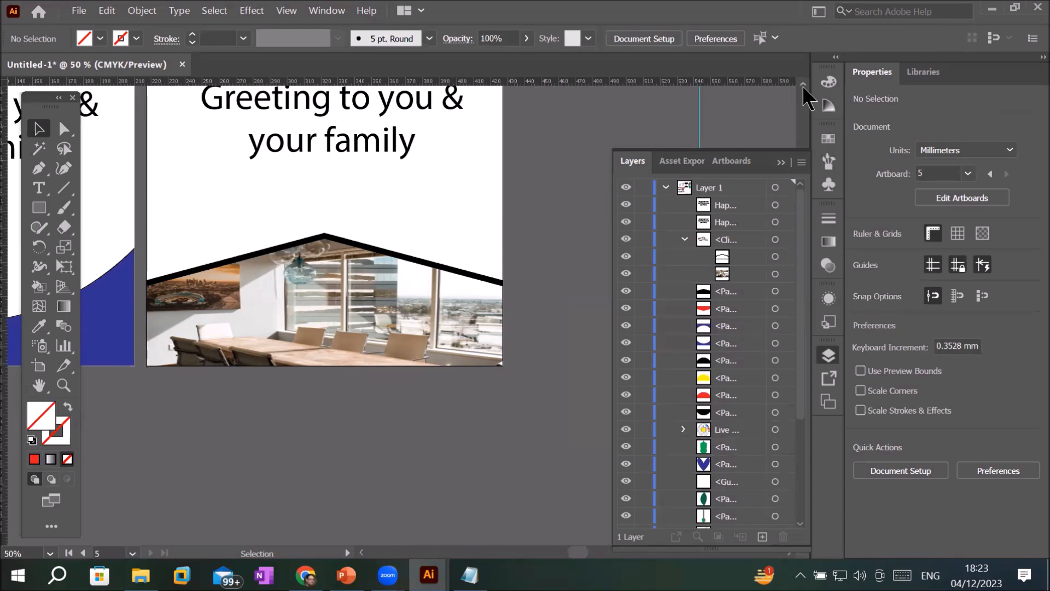
# Step: Place the fourth JPG, the photo of a woman at computer monitors, over artboard 5's red header
pyautogui.scroll(5, 802, 85)
pyautogui.scroll(5, 802, 85)
pyautogui.click(337, 246)
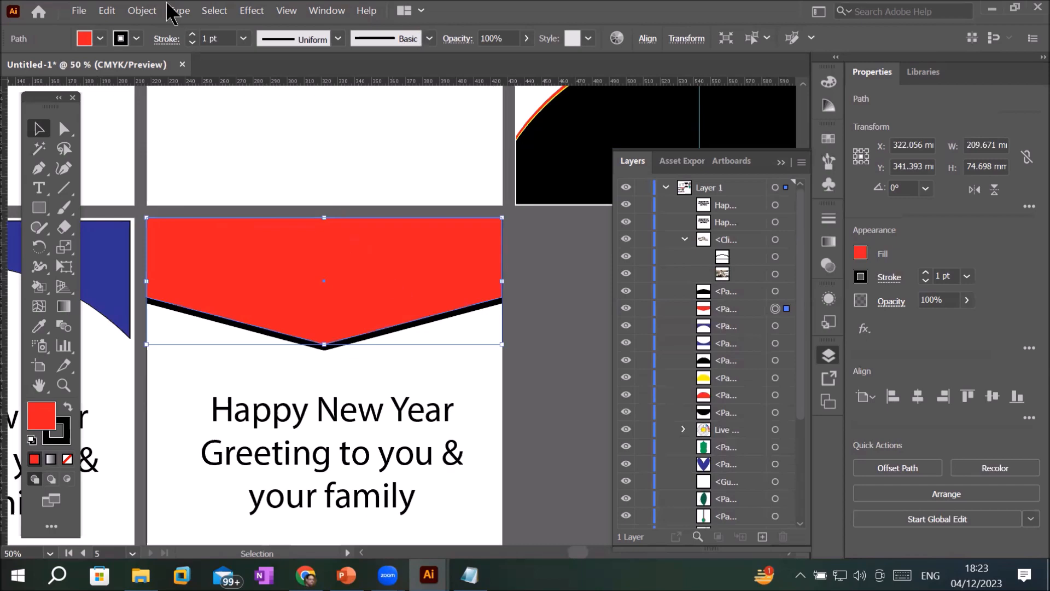
pyautogui.click(80, 11)
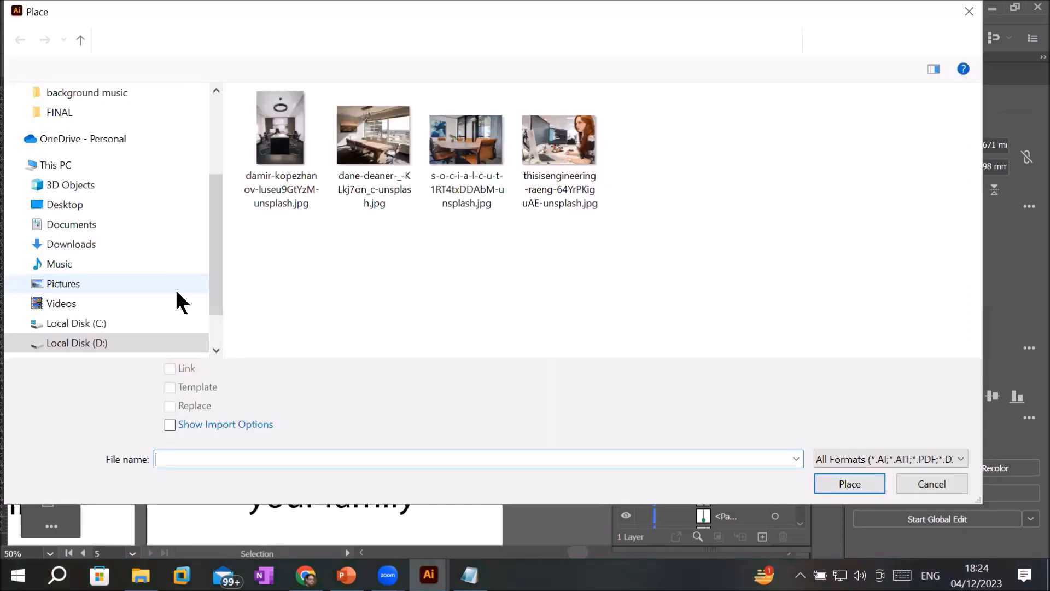
pyautogui.doubleClick(536, 147)
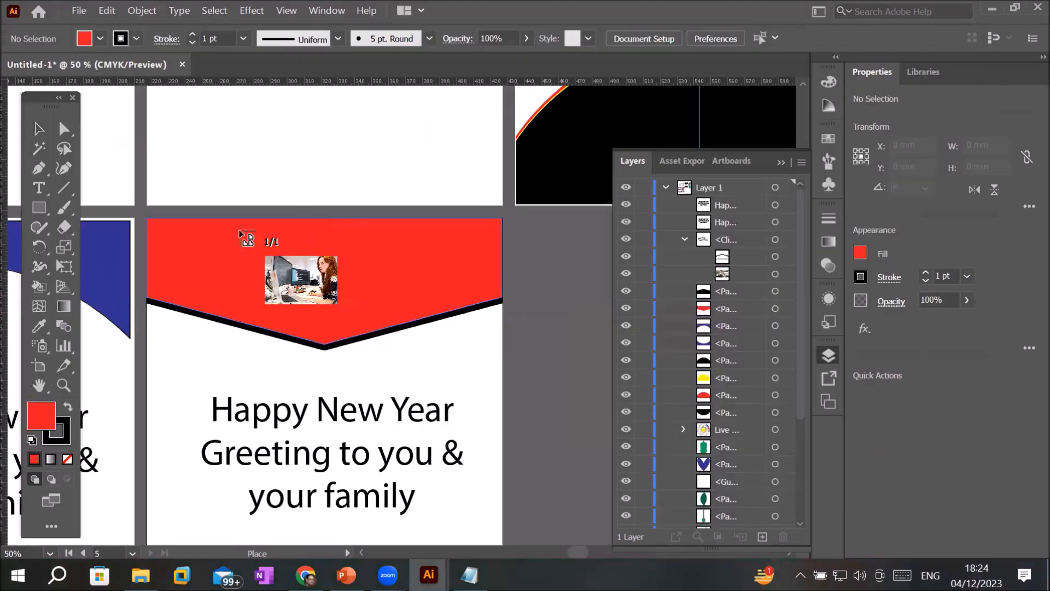
pyautogui.moveTo(234, 228); pyautogui.dragTo(391, 333)
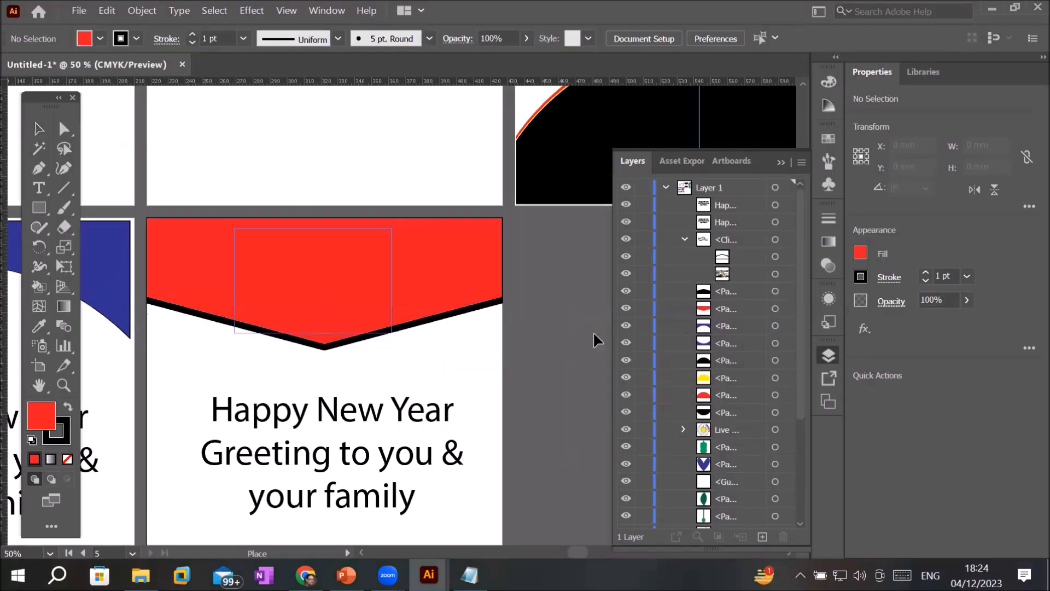
# Step: Move the placed photo flush with artboard 5's top edge, right of centre, and embed it in the document
pyautogui.moveTo(328, 273); pyautogui.dragTo(350, 112)
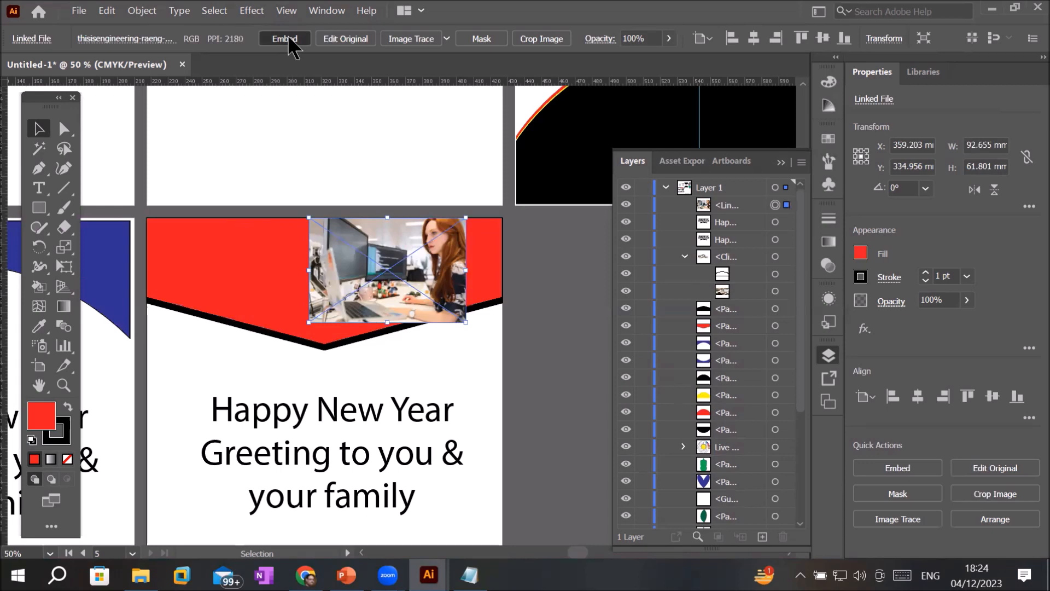
pyautogui.click(288, 37)
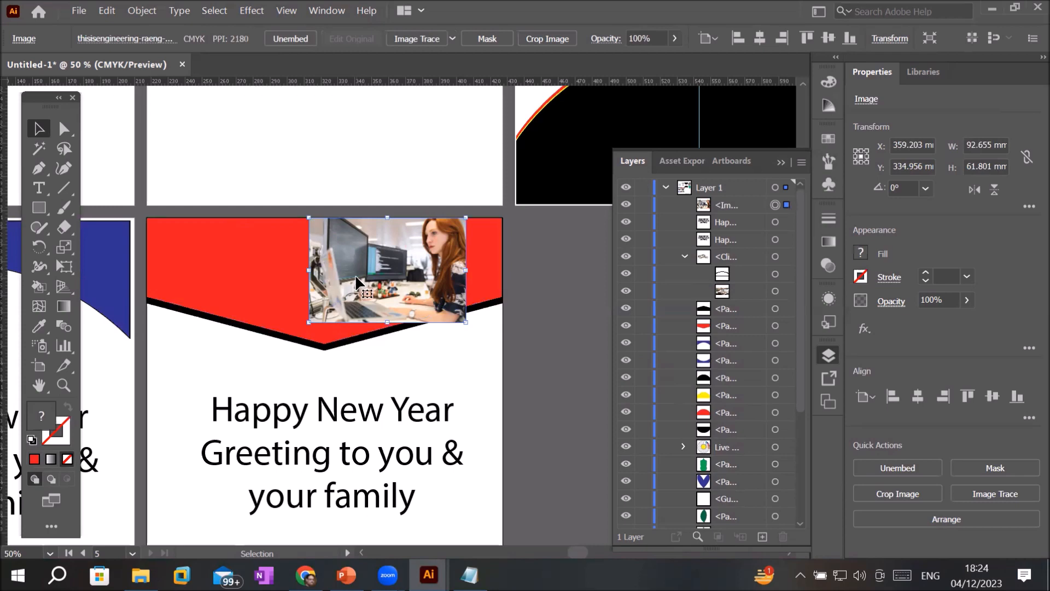
# Step: Reorder the woman-at-computers image in Layer 1 so it sits directly beneath the red header path
pyautogui.scroll(3, 396, 356)
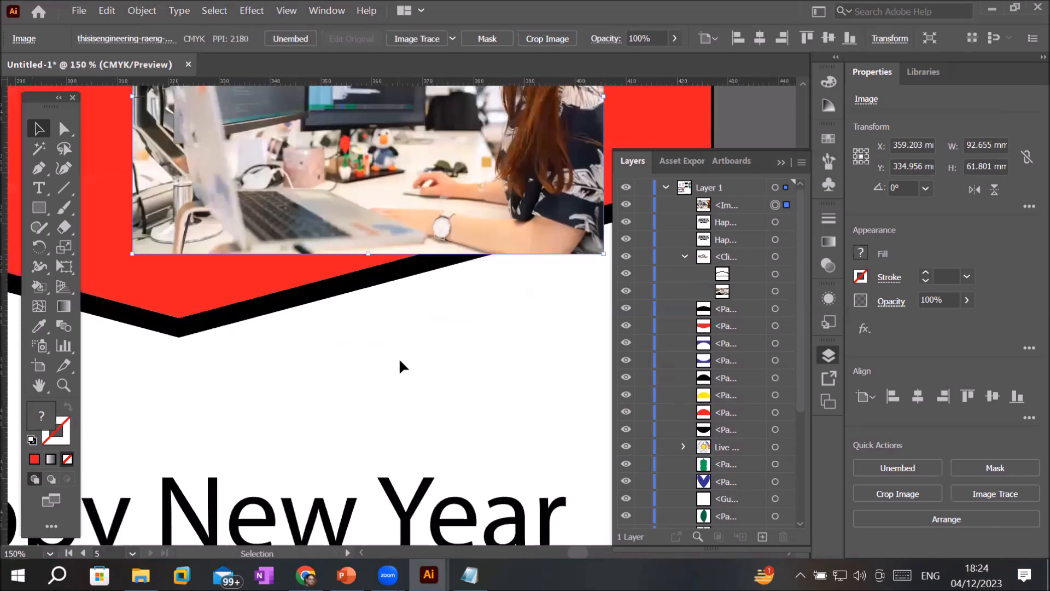
pyautogui.scroll(-2, 399, 358)
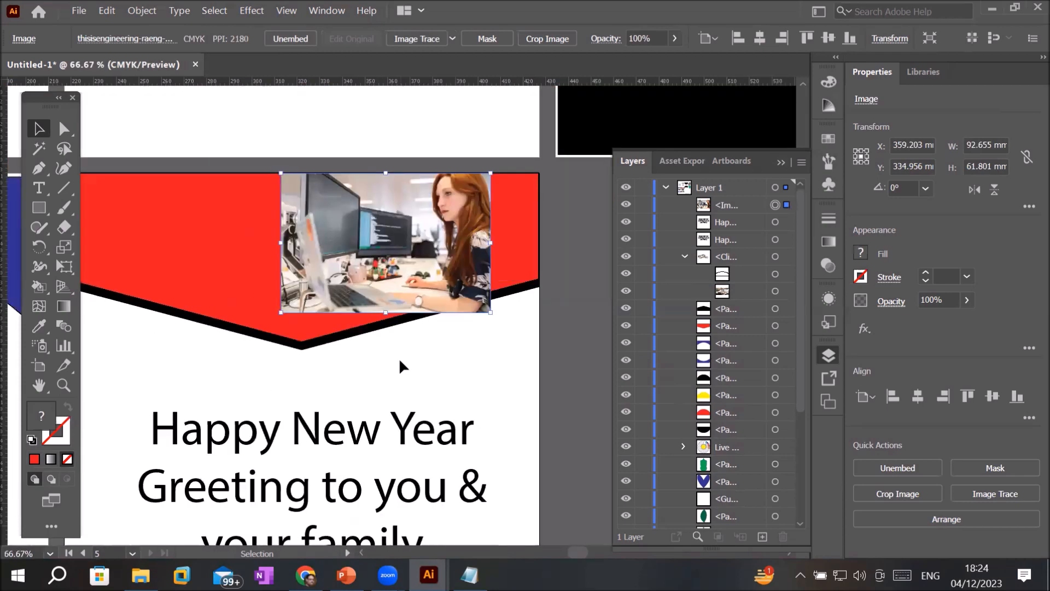
pyautogui.click(208, 244)
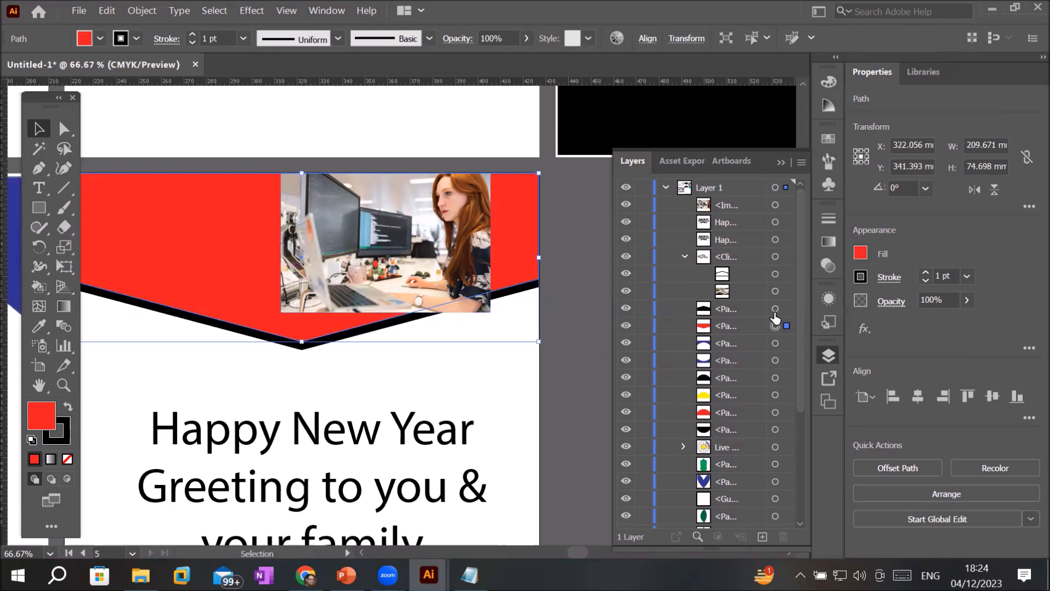
pyautogui.click(733, 207)
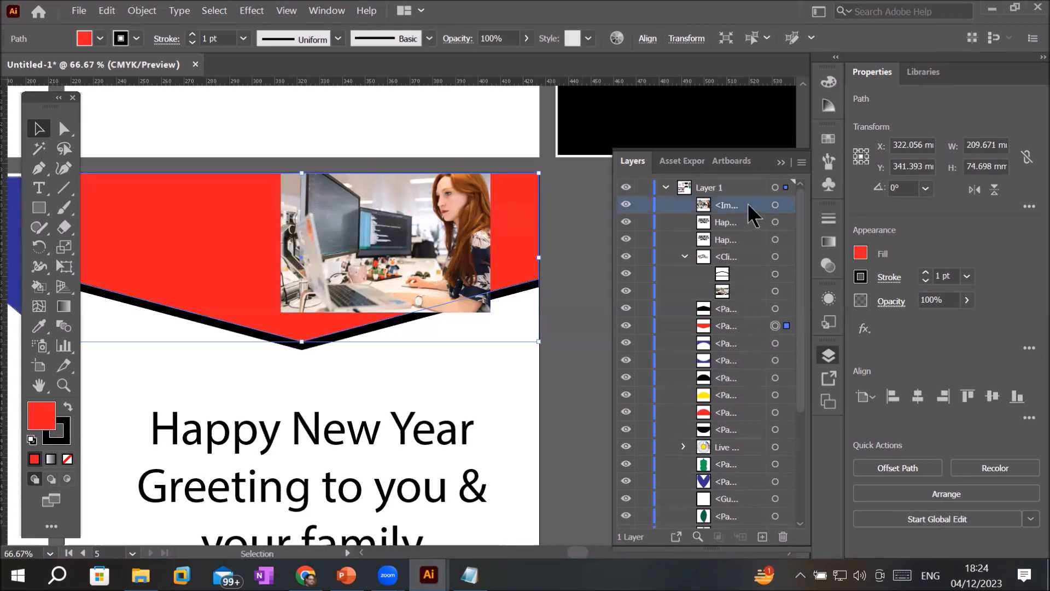
pyautogui.moveTo(748, 205); pyautogui.dragTo(747, 333)
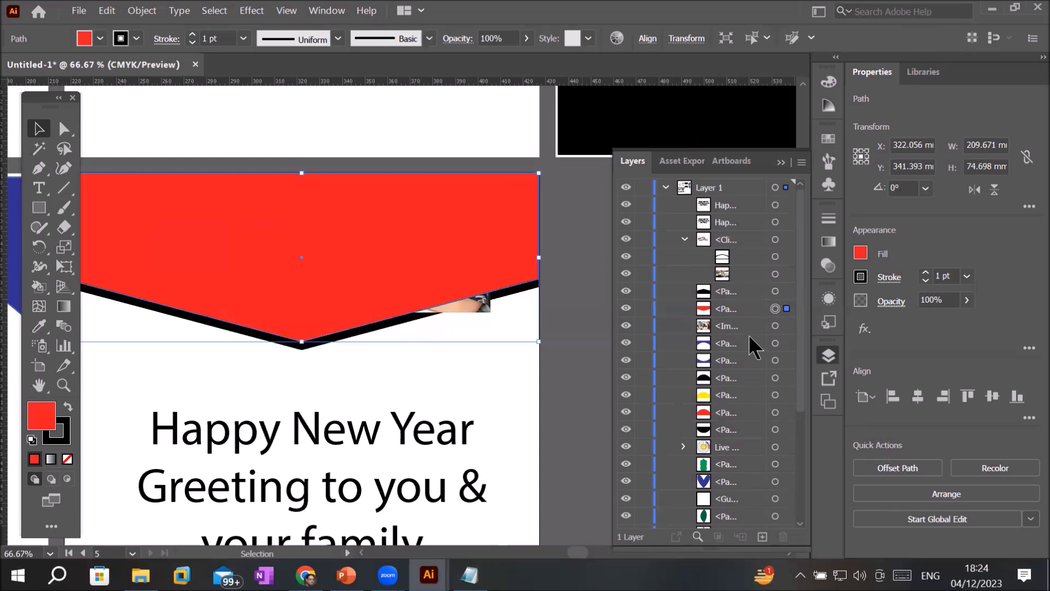
# Step: Make a clipping mask from artboard 5's red header path and the woman-at-computers image beneath it
pyautogui.click(775, 325)
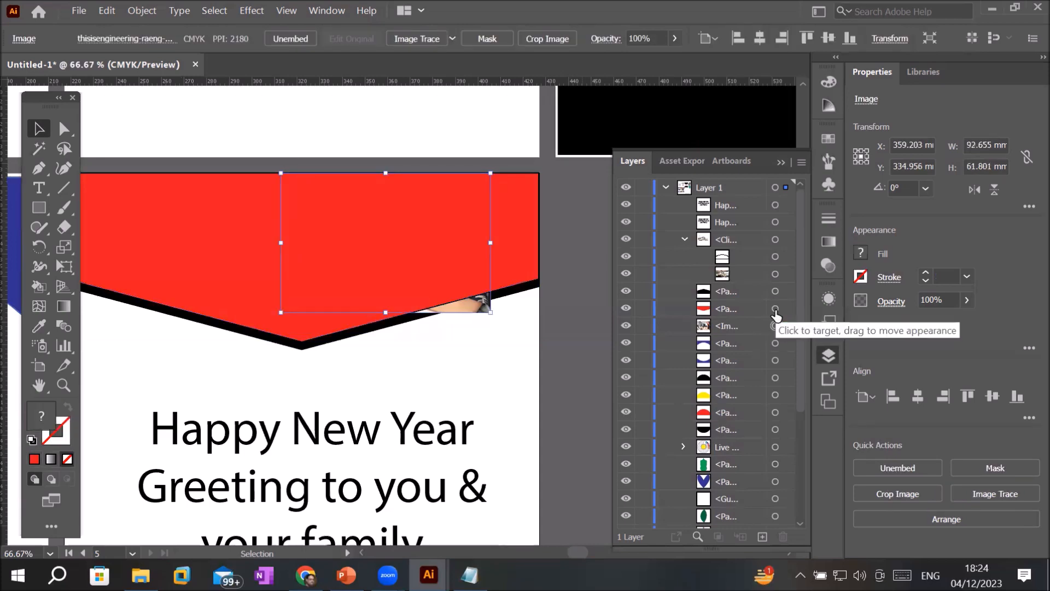
pyautogui.keyDown('shift'); pyautogui.click(776, 309); pyautogui.keyUp('shift')
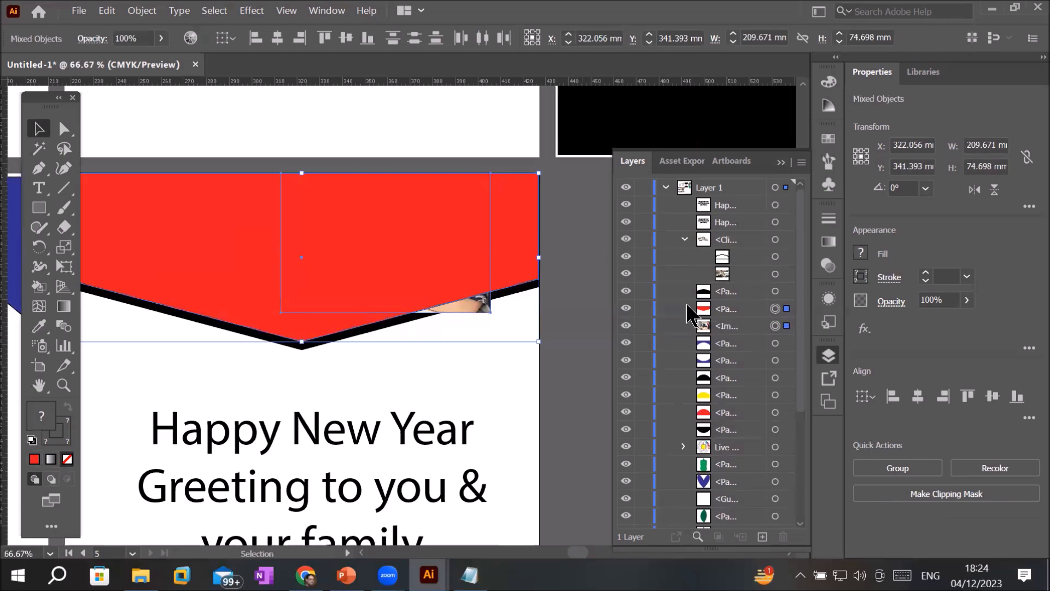
pyautogui.rightClick(366, 212)
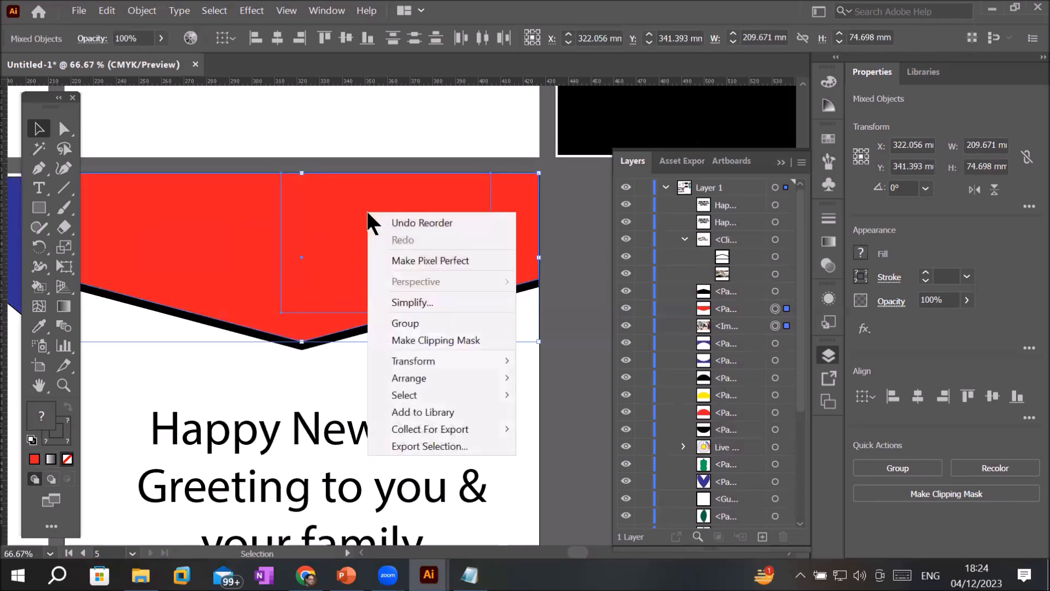
pyautogui.click(457, 340)
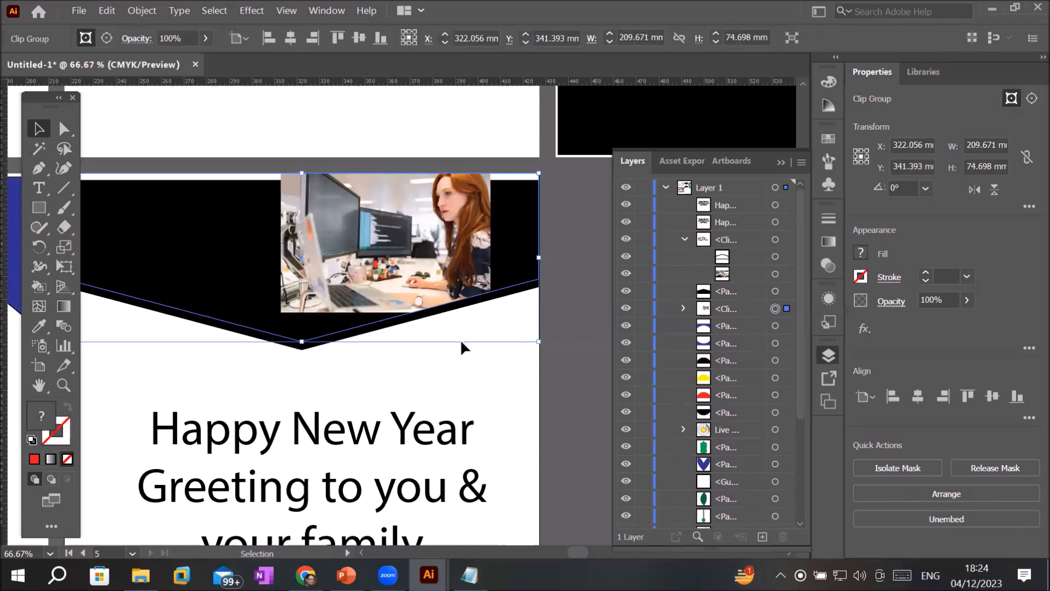
# Step: Stretch the image inside the header's clip group sideways and downward to about 248 × 95 mm so it fills the pointed shape
pyautogui.scroll(-2, 386, 365)
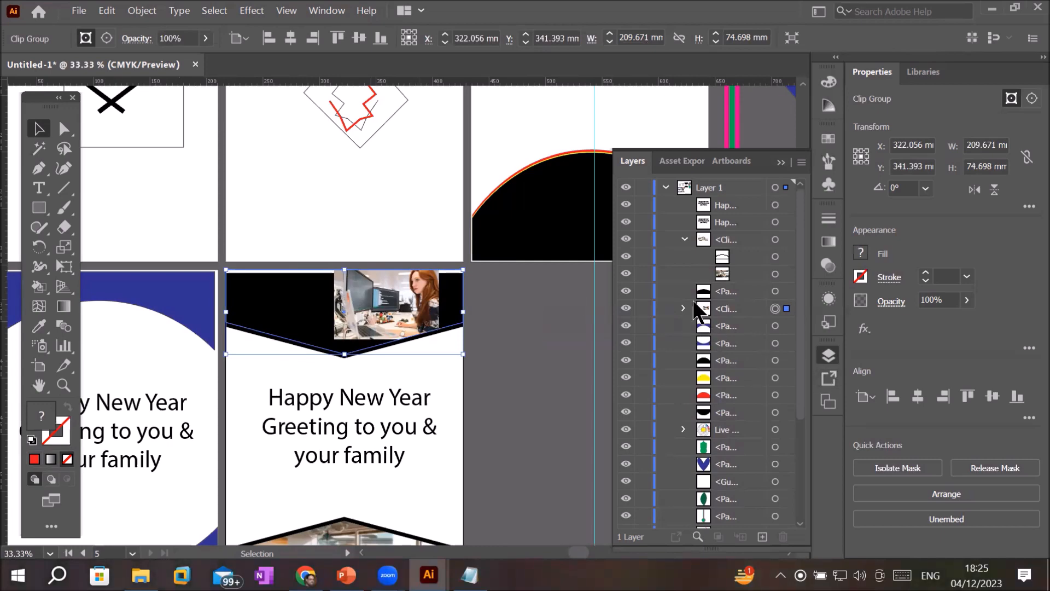
pyautogui.click(753, 304)
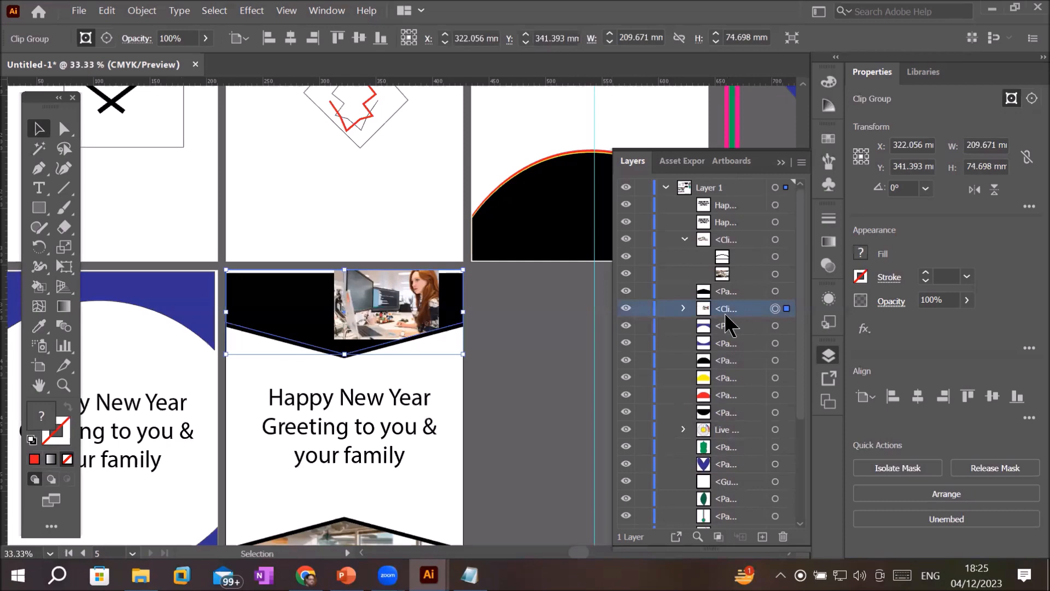
pyautogui.click(684, 307)
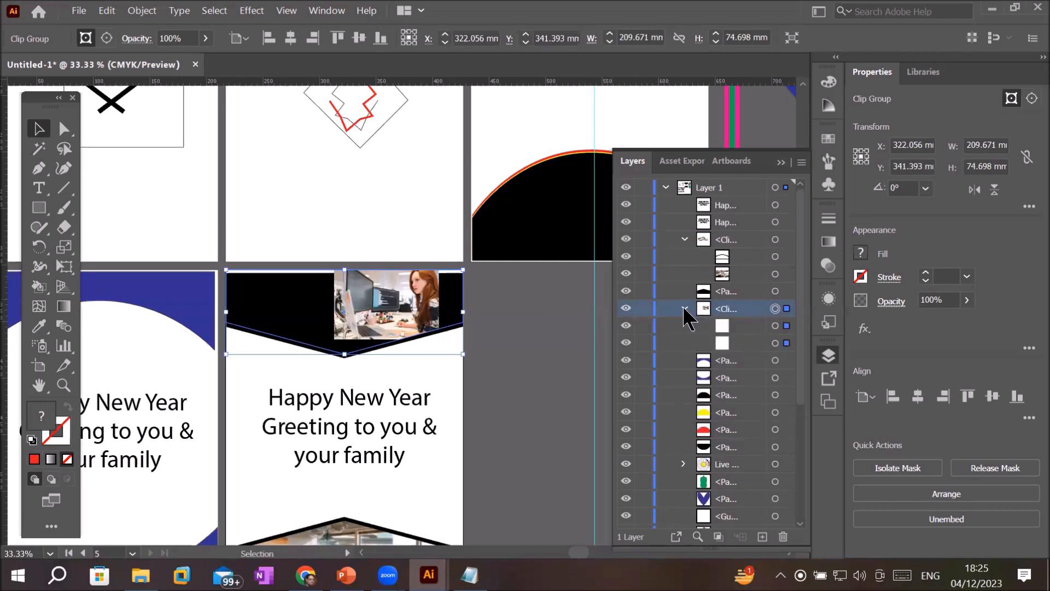
pyautogui.click(785, 345)
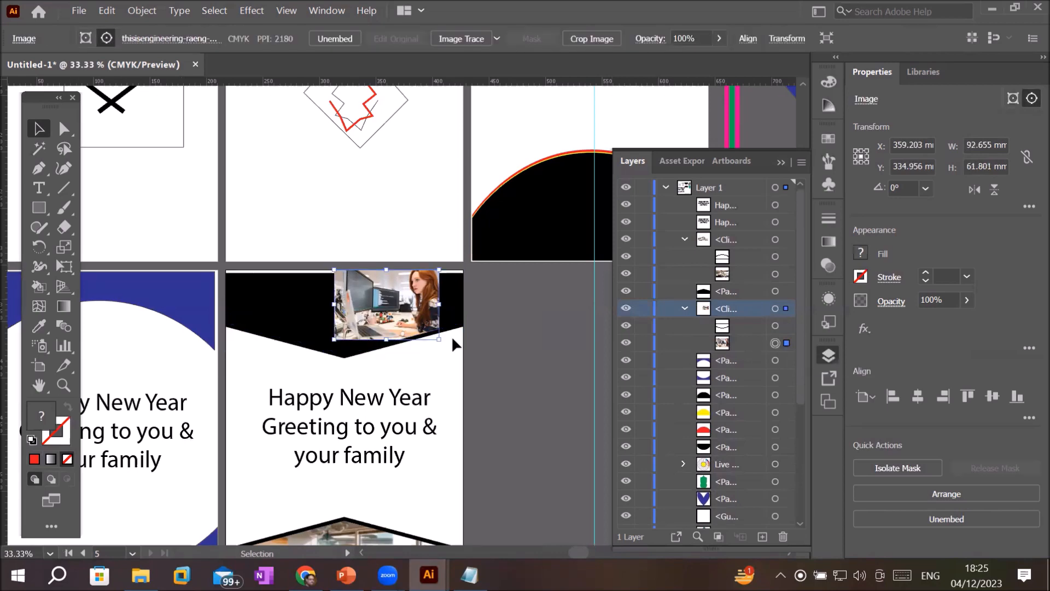
pyautogui.scroll(1, 326, 329)
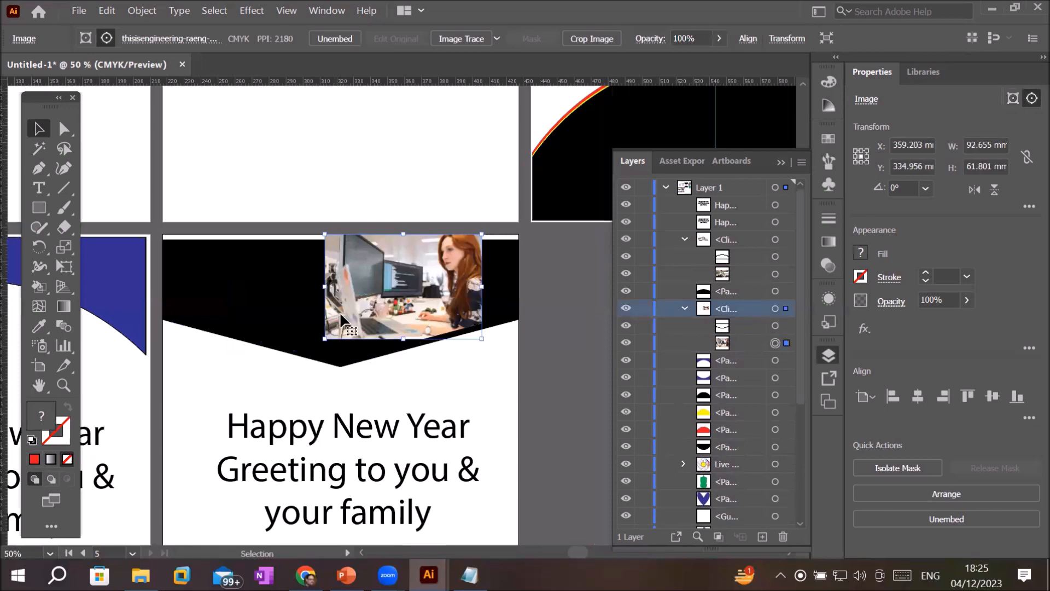
pyautogui.scroll(1, 340, 310)
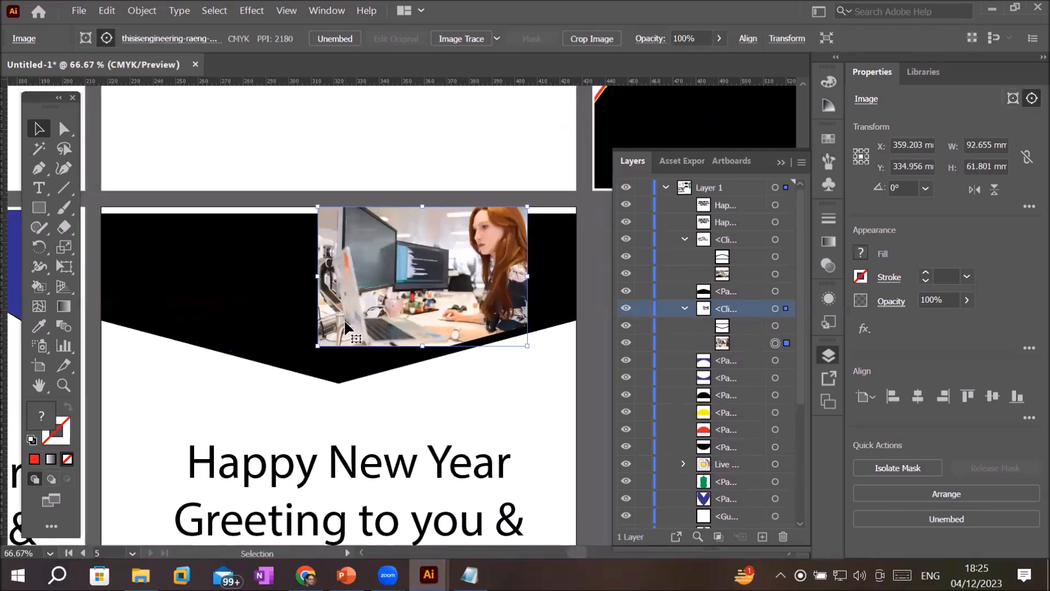
pyautogui.click(775, 326)
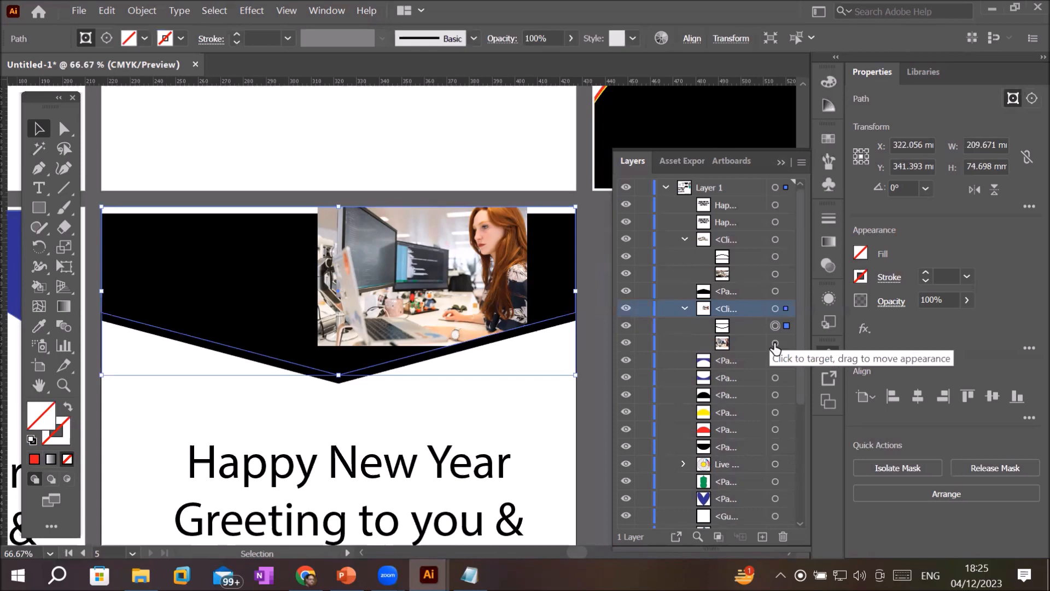
pyautogui.click(775, 343)
pyautogui.moveTo(322, 278); pyautogui.dragTo(91, 277)
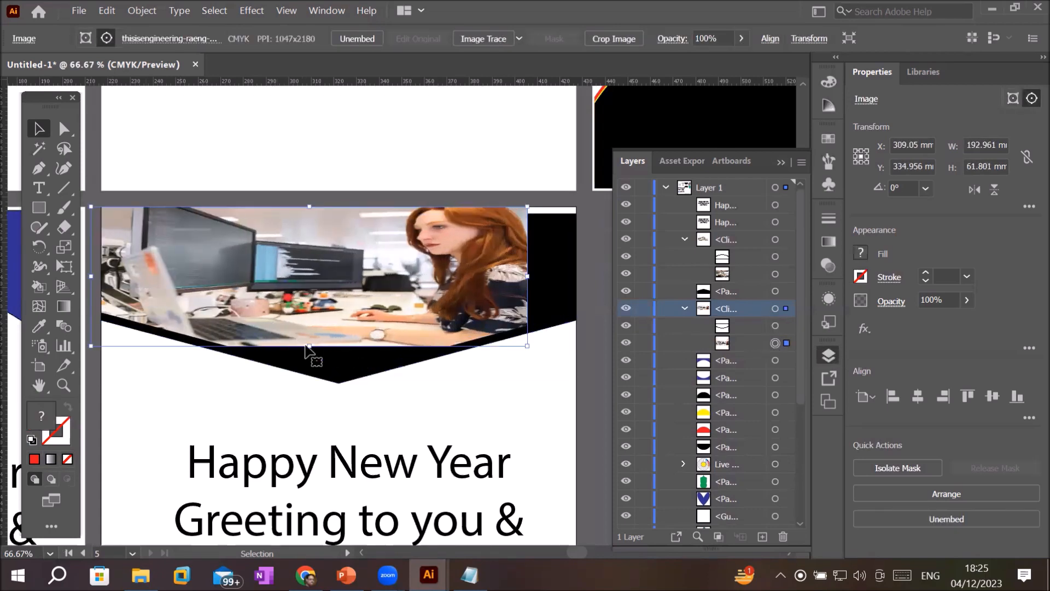
pyautogui.moveTo(308, 347); pyautogui.dragTo(308, 421)
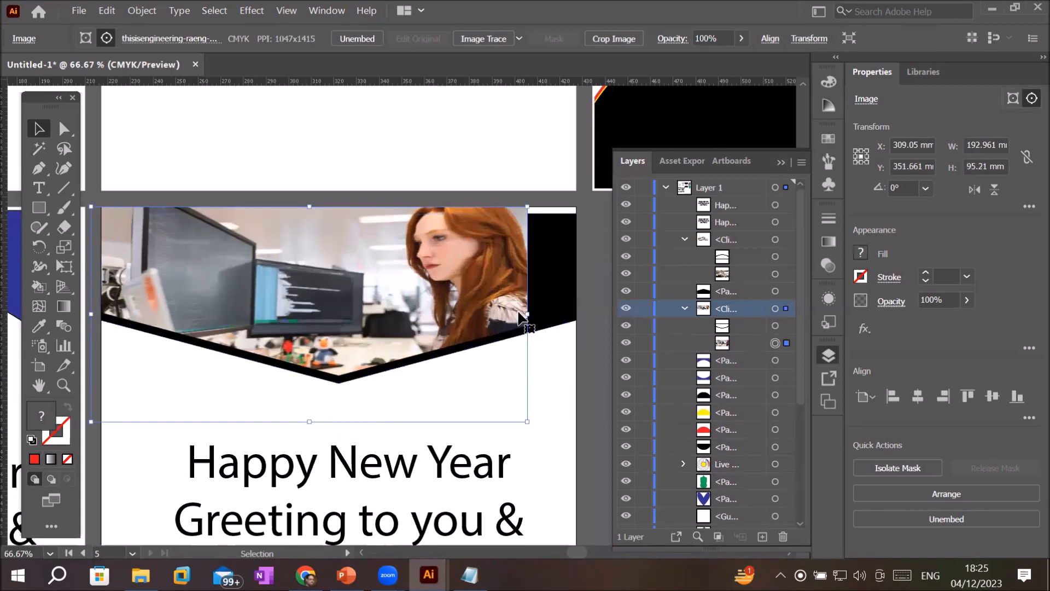
pyautogui.moveTo(526, 315); pyautogui.dragTo(652, 309)
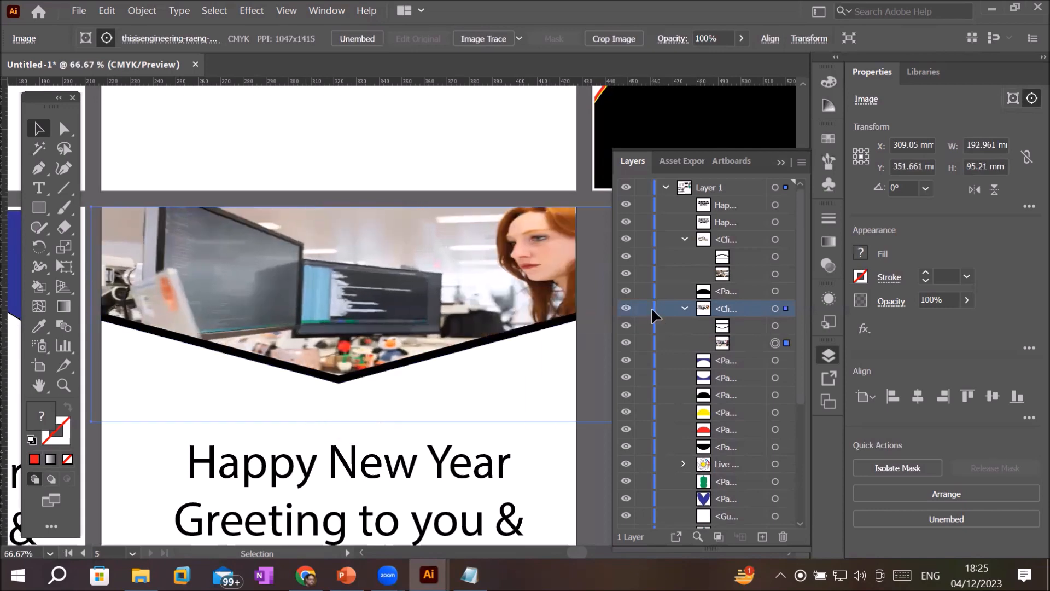
# Step: Locate the black border path under the header photo in Layer 1 and check it by switching its visibility off and on
pyautogui.scroll(3, 389, 390)
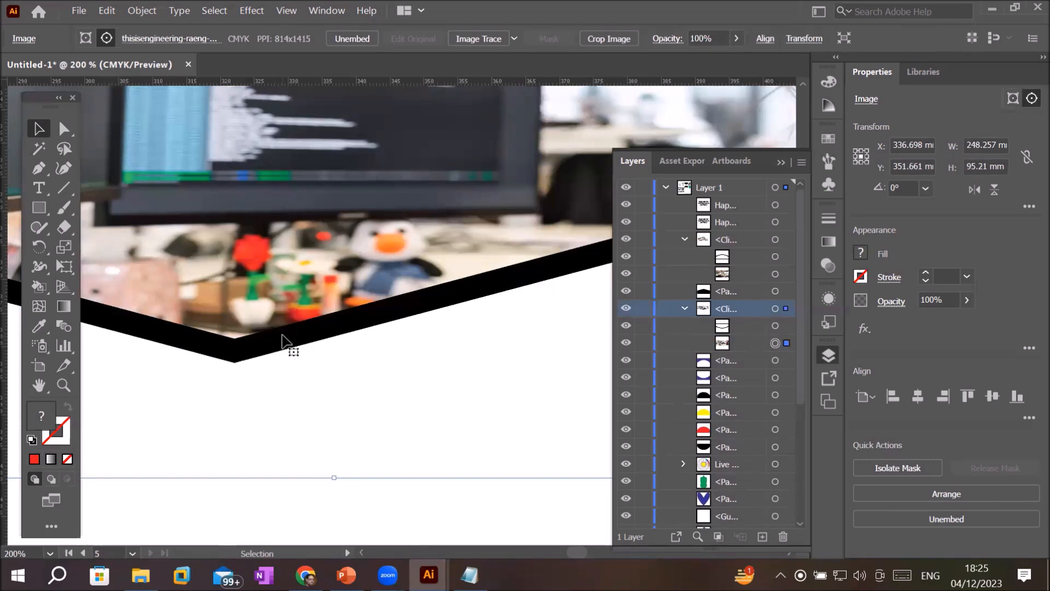
pyautogui.click(775, 360)
pyautogui.hotkey('ctrl', 'shift', 'a')
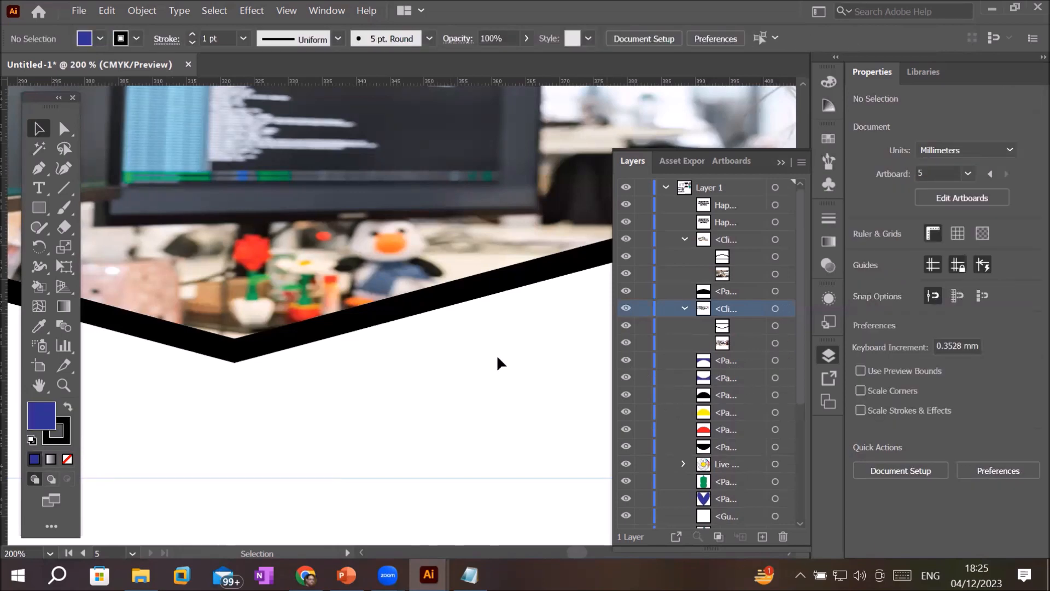
pyautogui.click(279, 343)
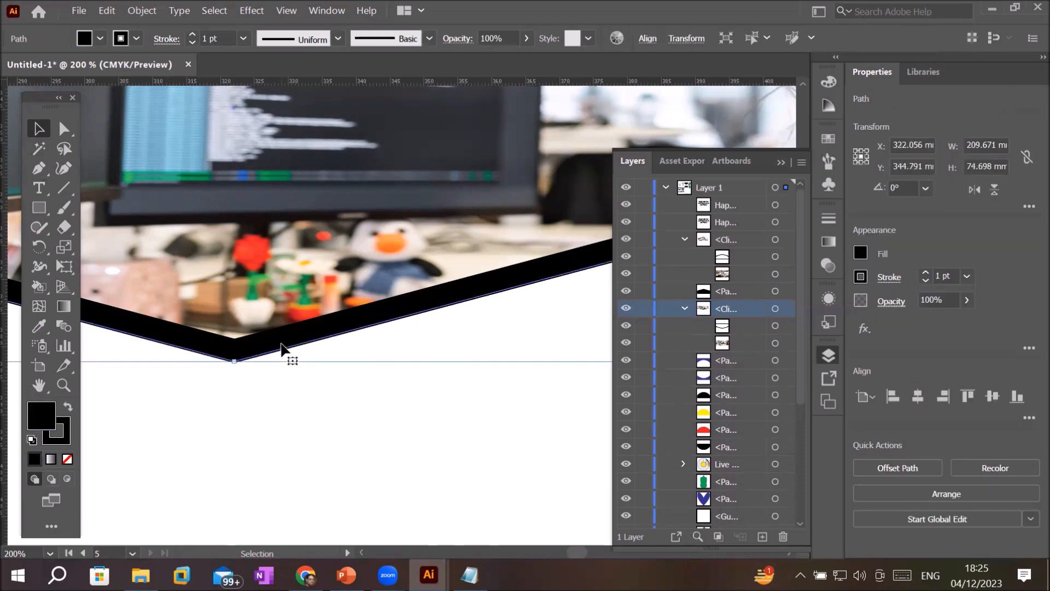
pyautogui.scroll(-5, 774, 424)
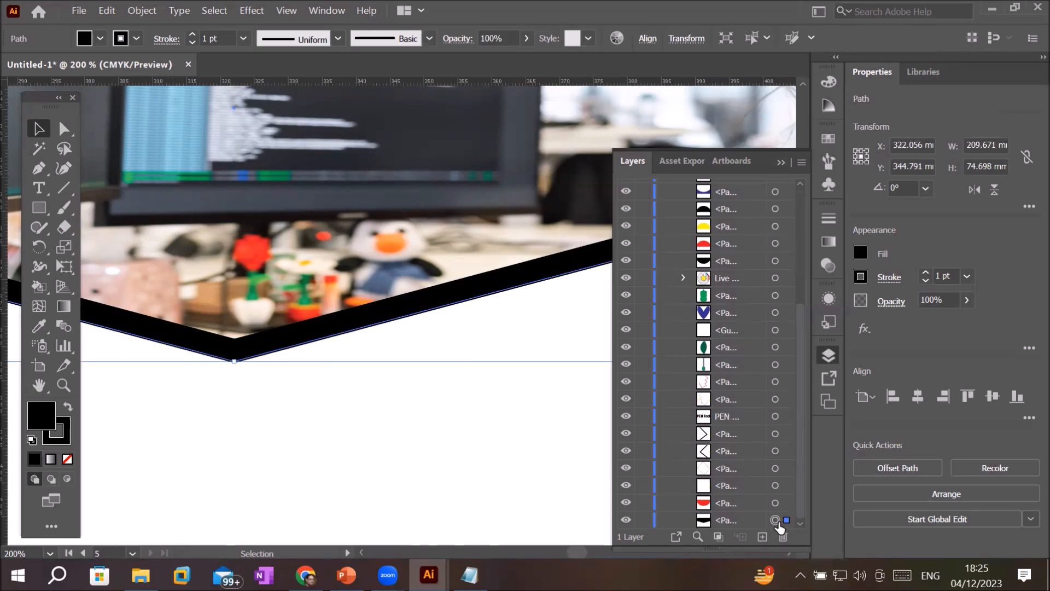
pyautogui.moveTo(762, 162); pyautogui.dragTo(767, 105)
pyautogui.click(732, 459)
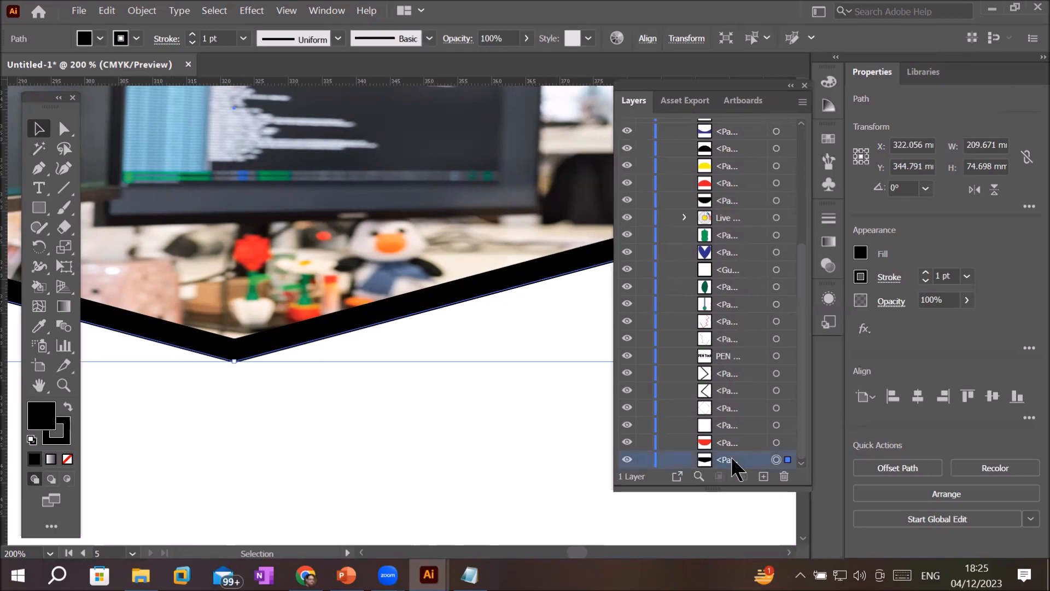
pyautogui.click(625, 460)
pyautogui.click(626, 460)
pyautogui.click(626, 461)
pyautogui.click(626, 461)
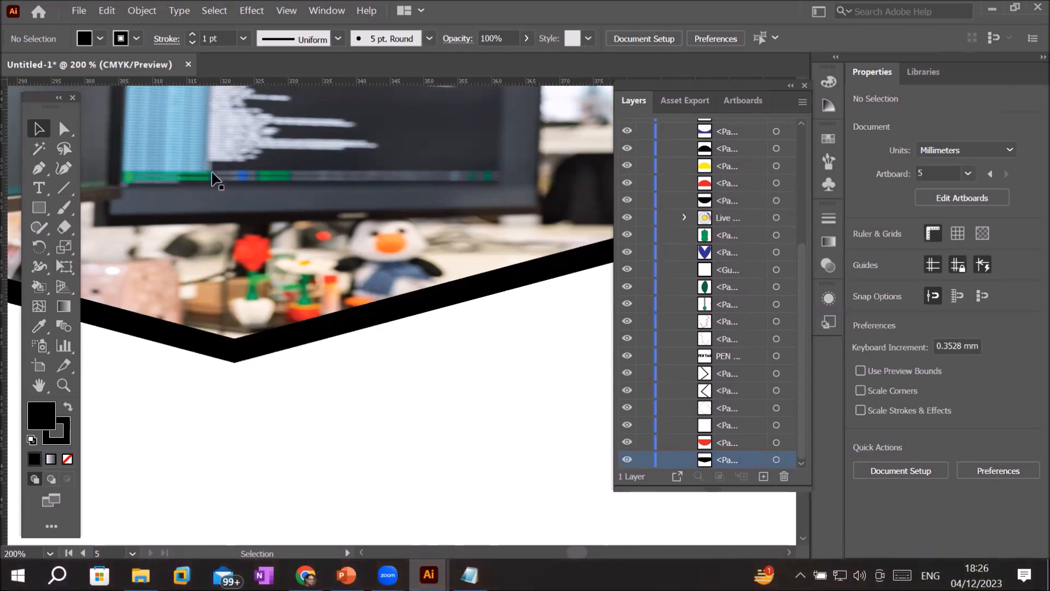
# Step: Try to give the black header border no stroke and a dark blue fill
pyautogui.click(136, 38)
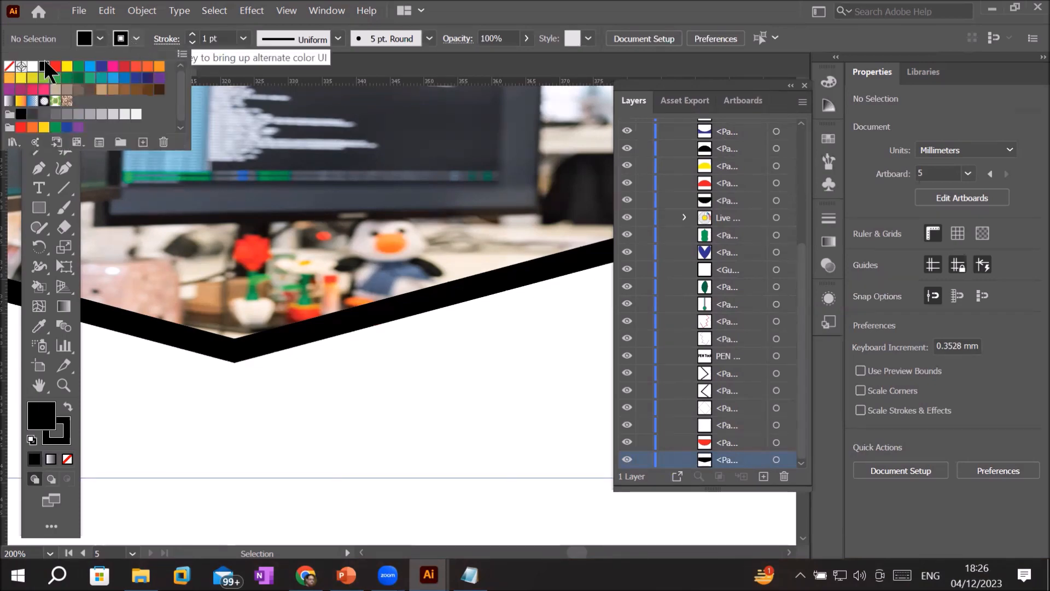
pyautogui.click(12, 71)
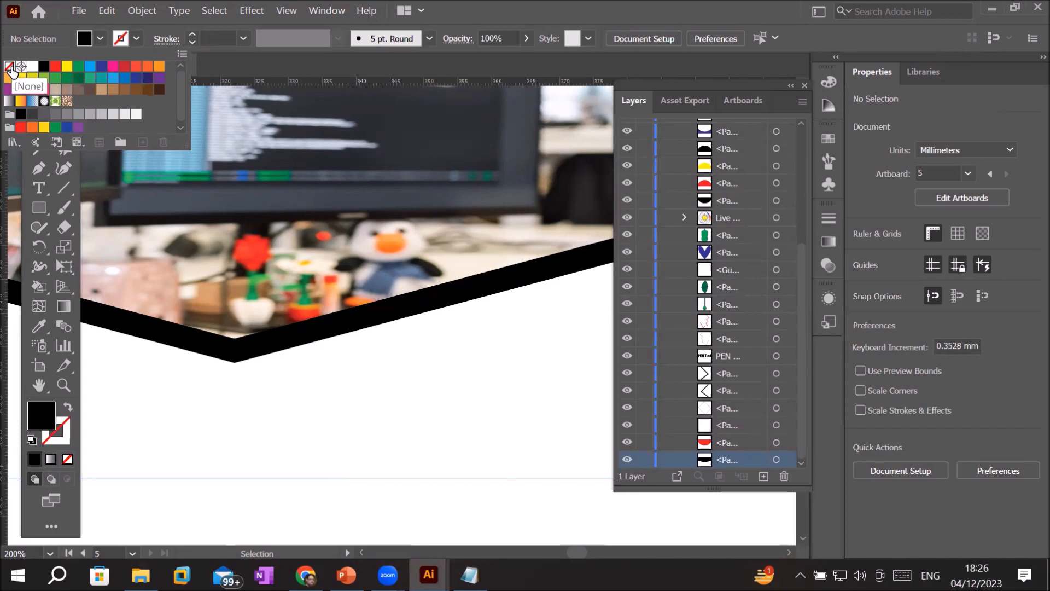
pyautogui.click(100, 40)
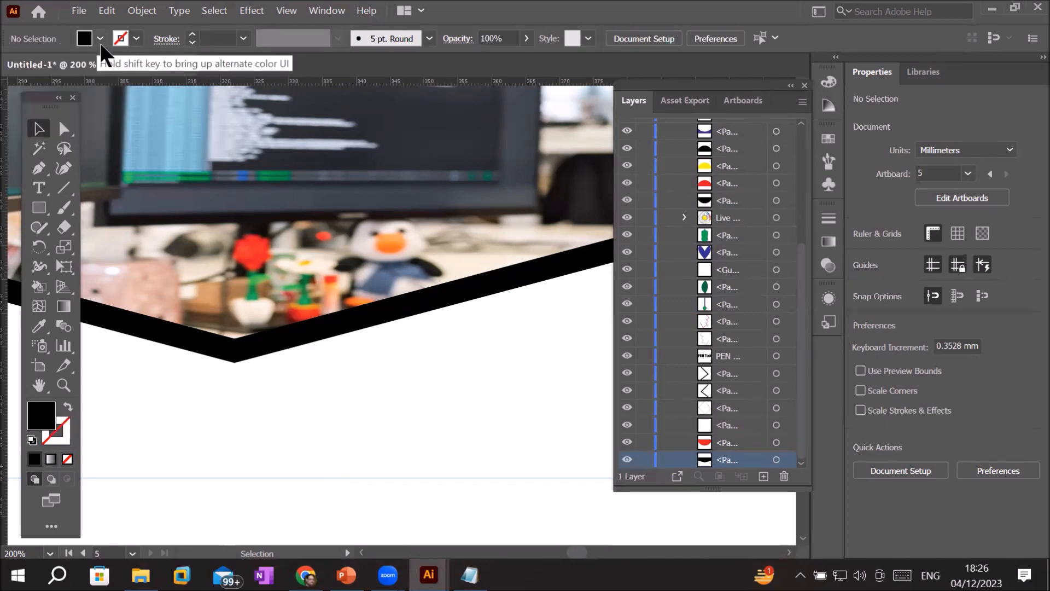
pyautogui.click(100, 39)
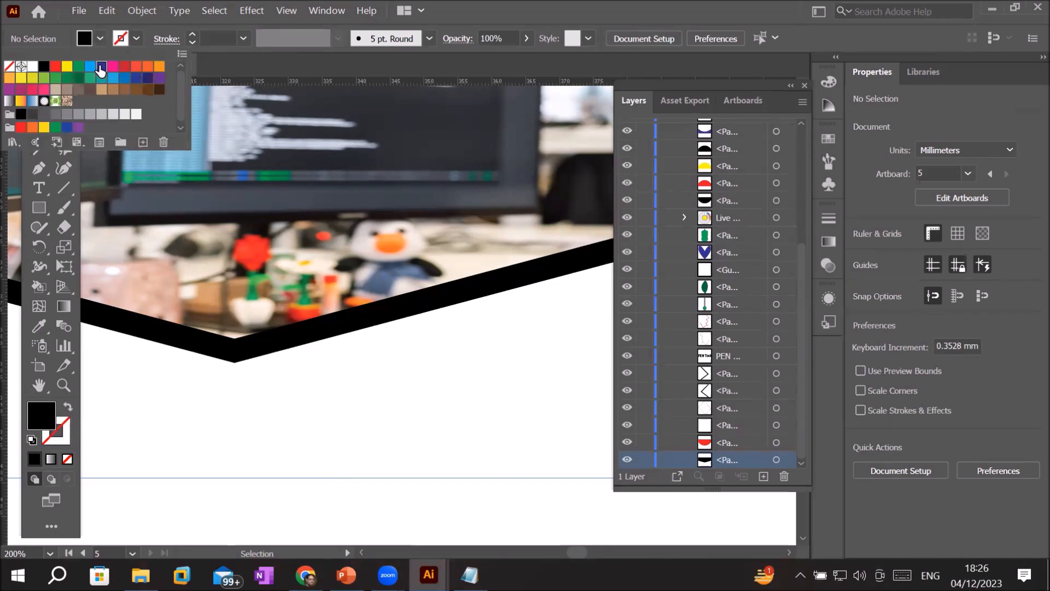
pyautogui.click(101, 67)
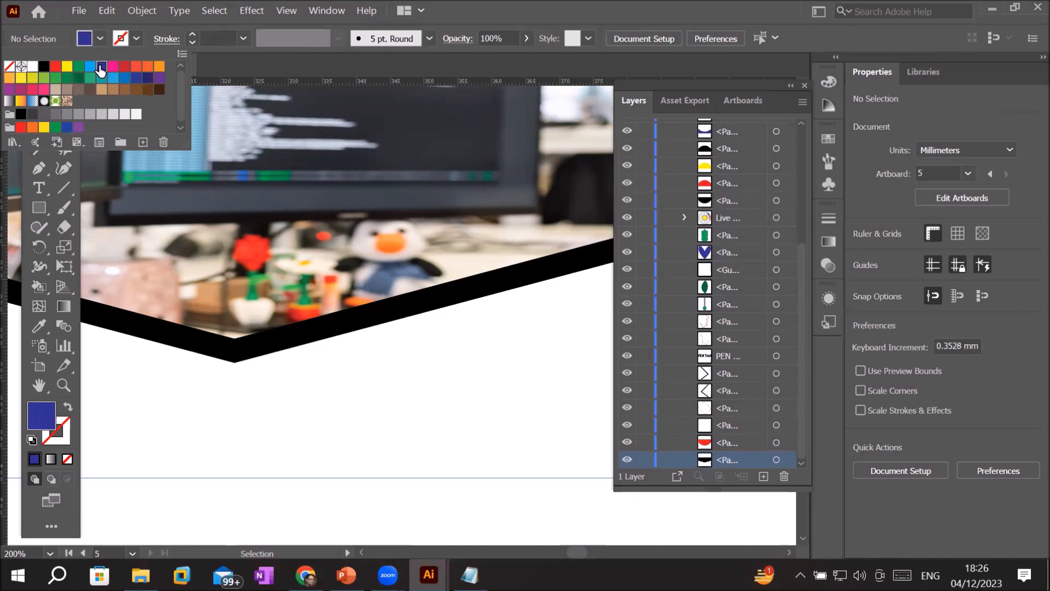
# Step: Target the black border path beneath the header photo in Layer 1 and set its stroke to None
pyautogui.click(776, 462)
pyautogui.click(776, 460)
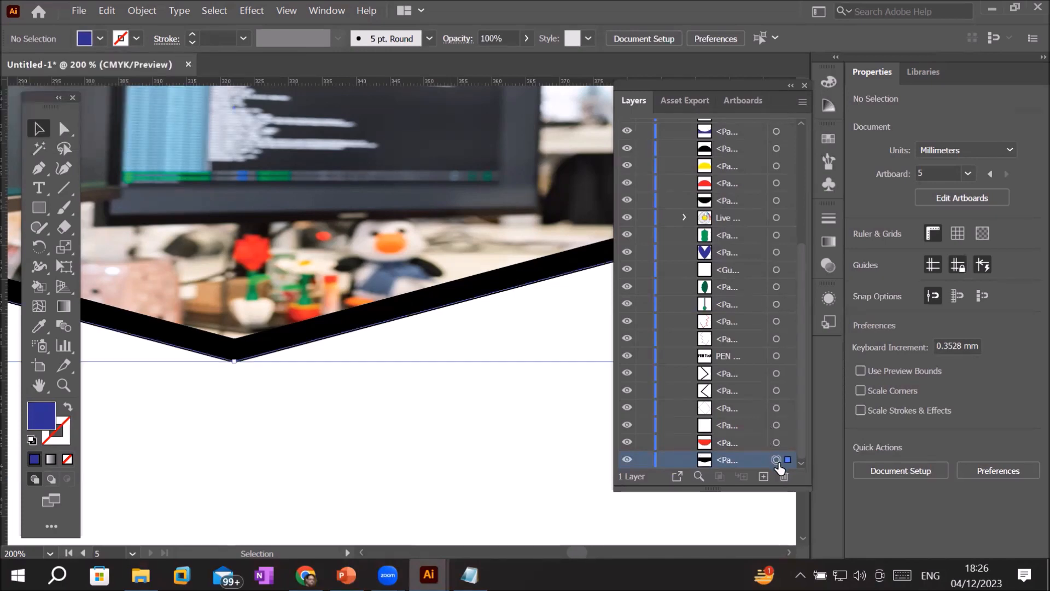
pyautogui.click(627, 459)
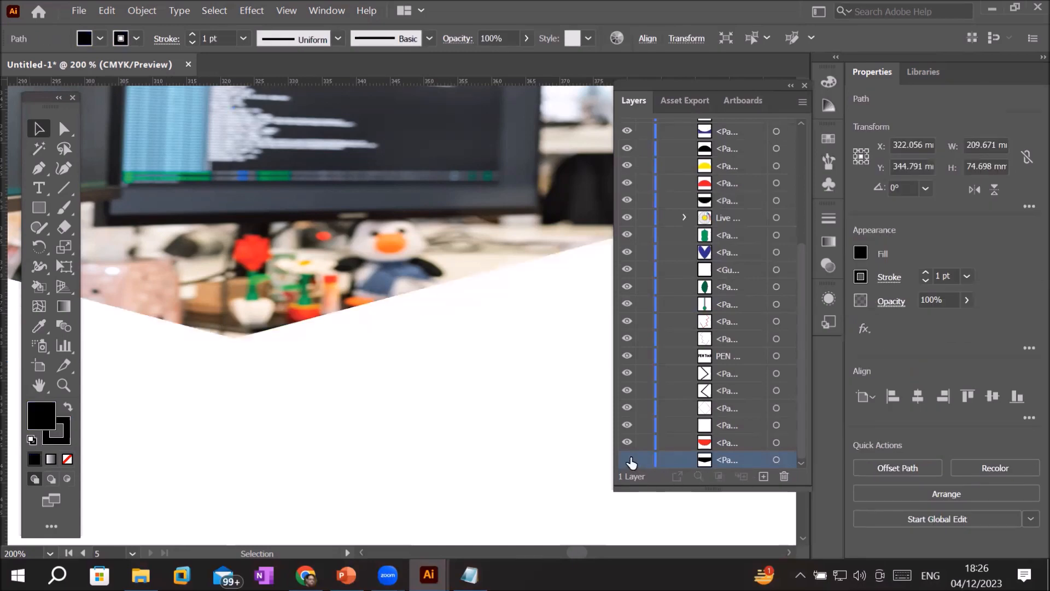
pyautogui.click(627, 460)
pyautogui.click(777, 460)
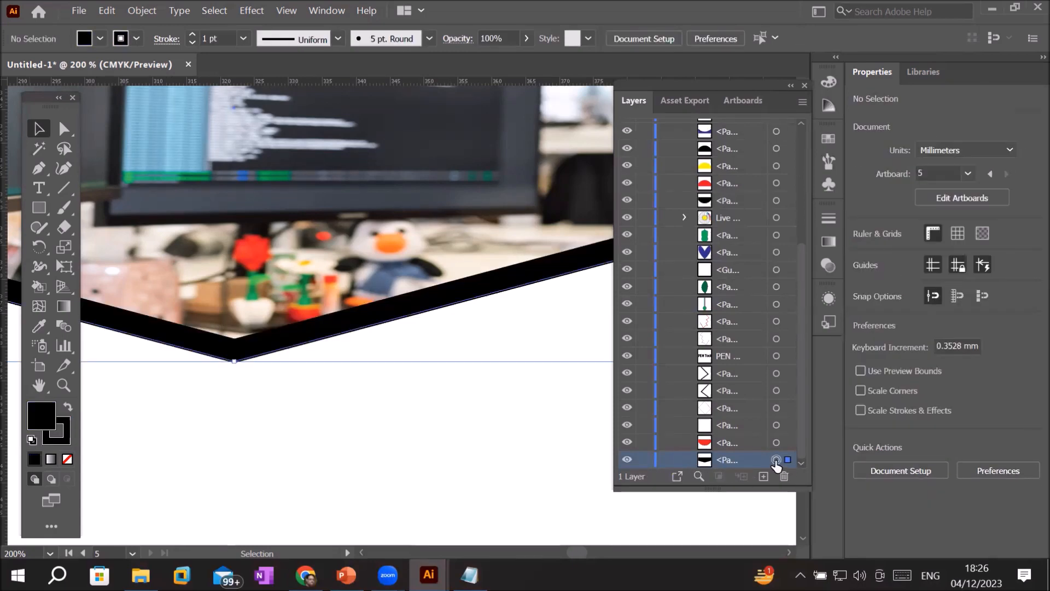
pyautogui.click(136, 39)
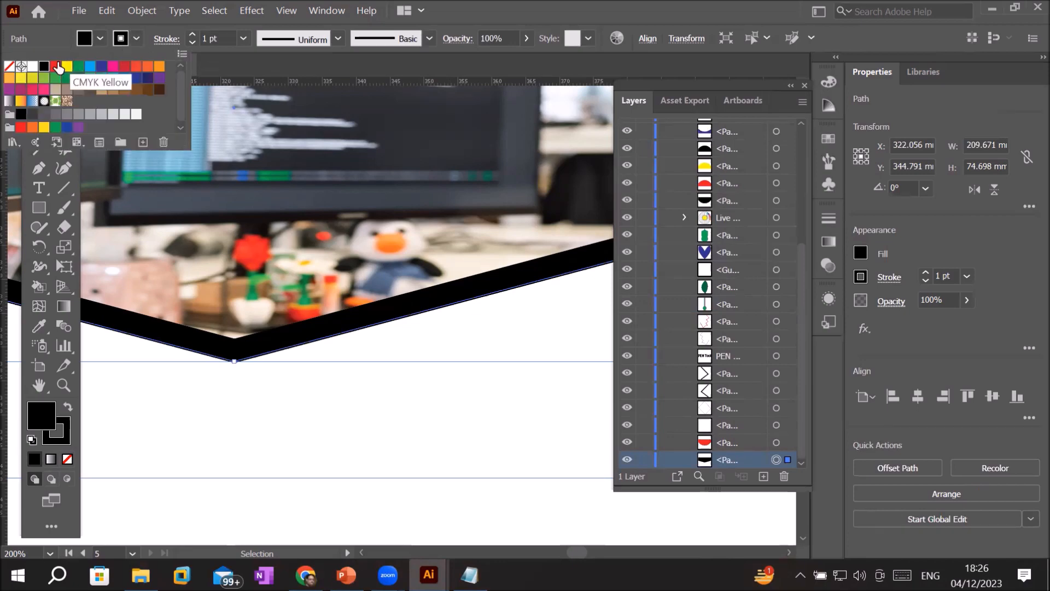
pyautogui.click(10, 67)
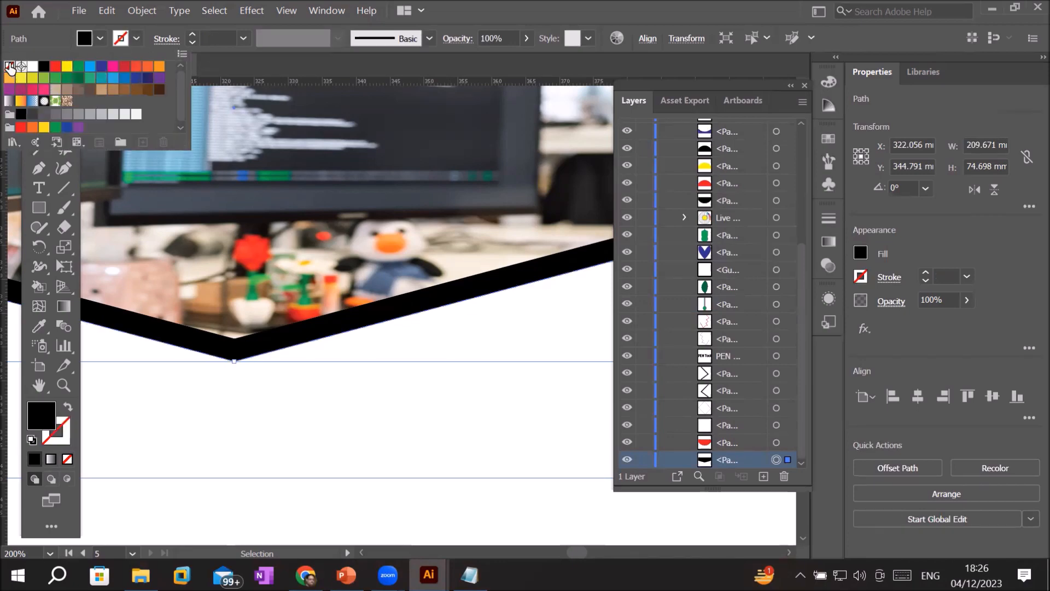
# Step: Fill the header's border path with CMYK Cyan, then deselect it
pyautogui.click(101, 40)
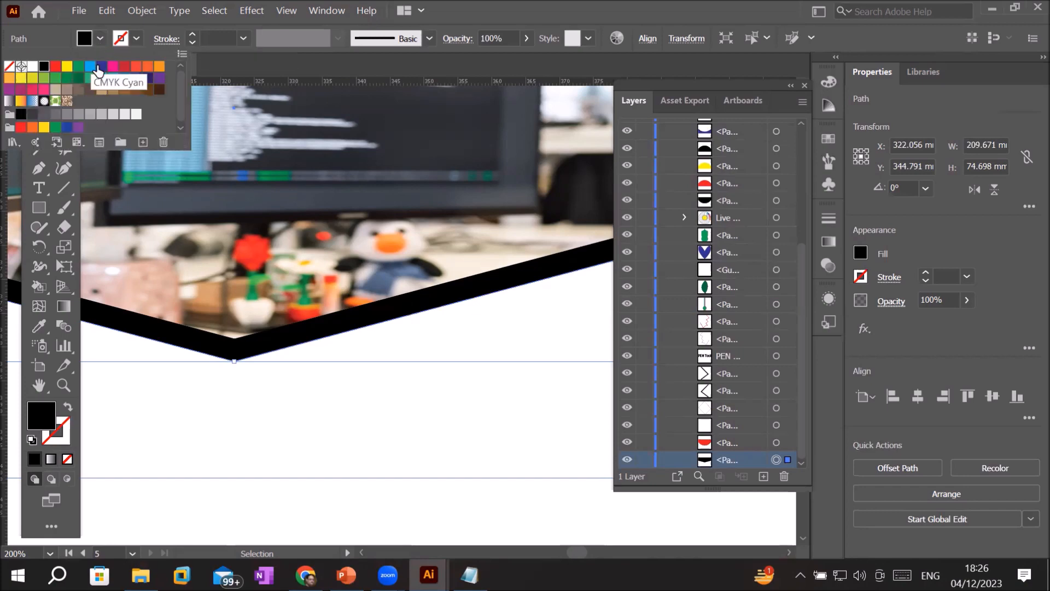
pyautogui.click(99, 67)
pyautogui.click(90, 66)
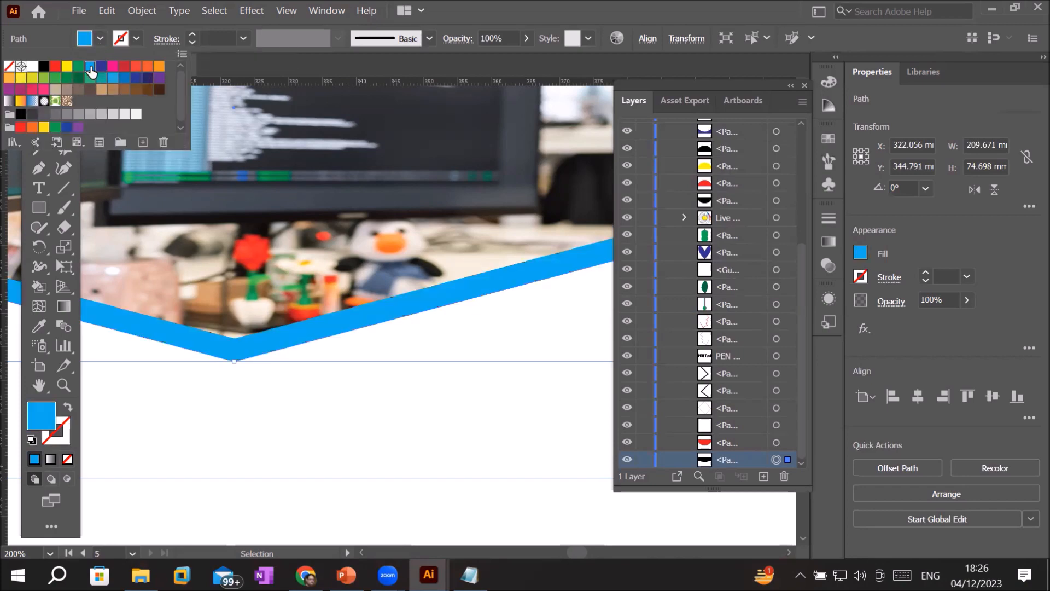
pyautogui.click(421, 435)
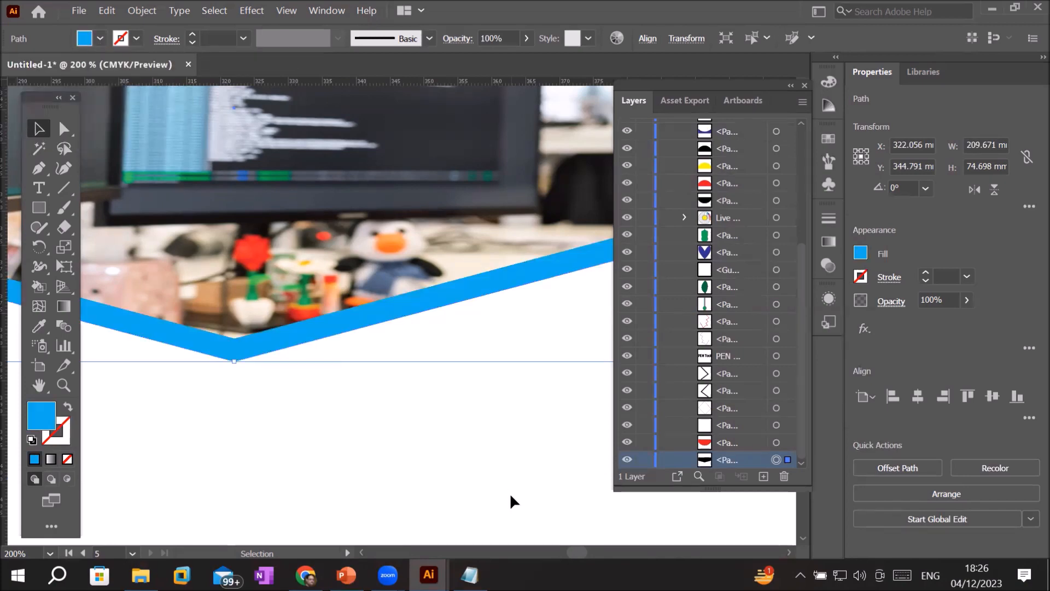
pyautogui.click(412, 451)
pyautogui.scroll(-5, 412, 451)
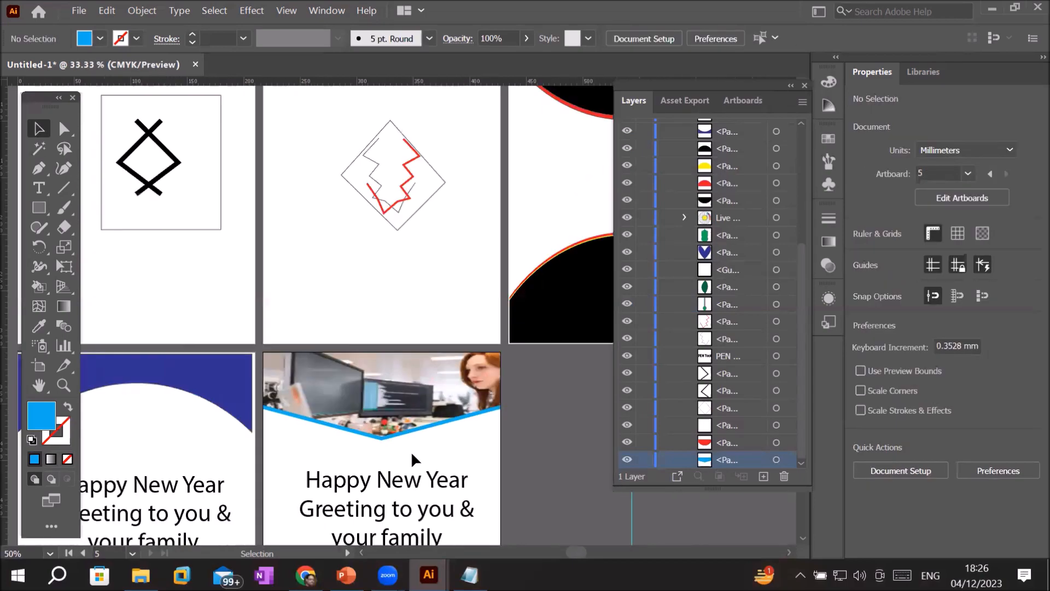
pyautogui.moveTo(541, 429); pyautogui.dragTo(538, 193)
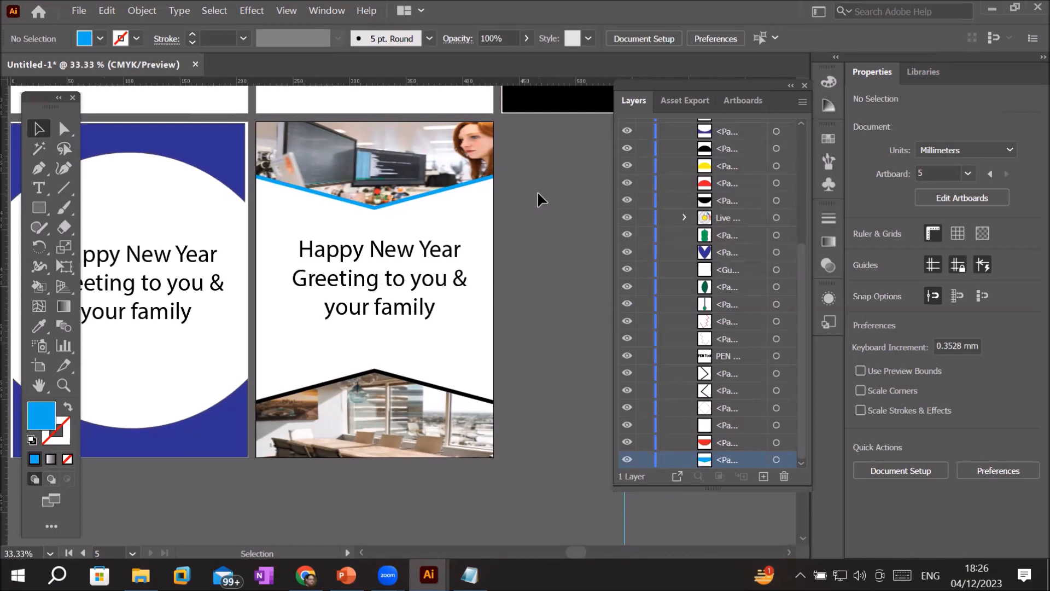
# Step: Draw a blue hexagon about 163 mm wide and 145 mm high and position it across artboard 5's right edge
pyautogui.click(44, 206)
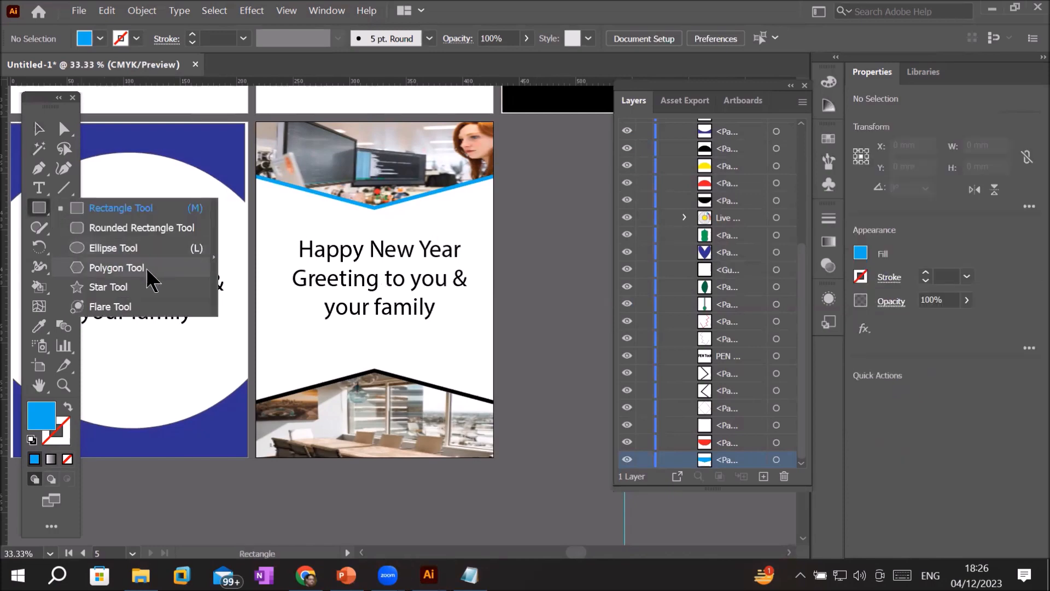
pyautogui.click(146, 267)
pyautogui.moveTo(417, 220); pyautogui.dragTo(477, 322)
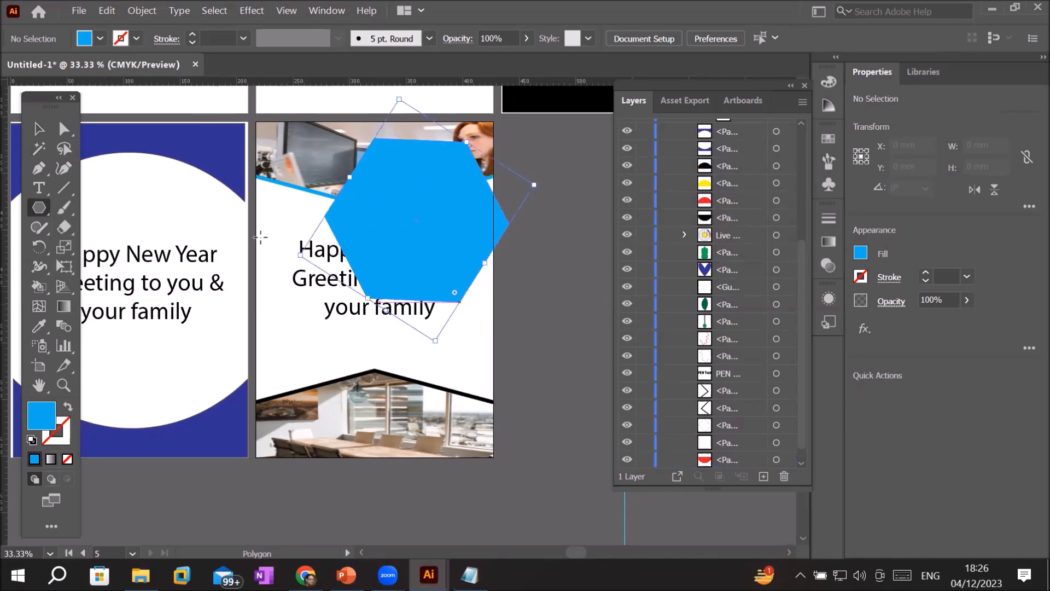
pyautogui.click(39, 129)
pyautogui.moveTo(460, 264); pyautogui.dragTo(520, 300)
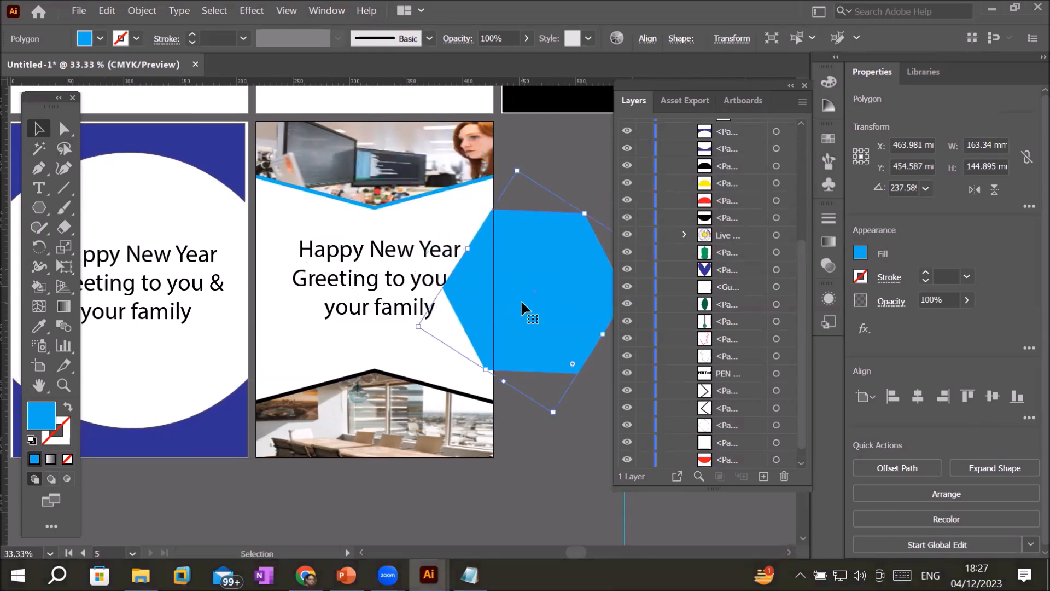
pyautogui.moveTo(521, 299); pyautogui.dragTo(524, 321)
# Step: Shift artboard 5's greeting text toward the page's left edge and adjust the hexagon's position beside it
pyautogui.moveTo(387, 265); pyautogui.dragTo(353, 255)
pyautogui.moveTo(553, 300); pyautogui.dragTo(545, 268)
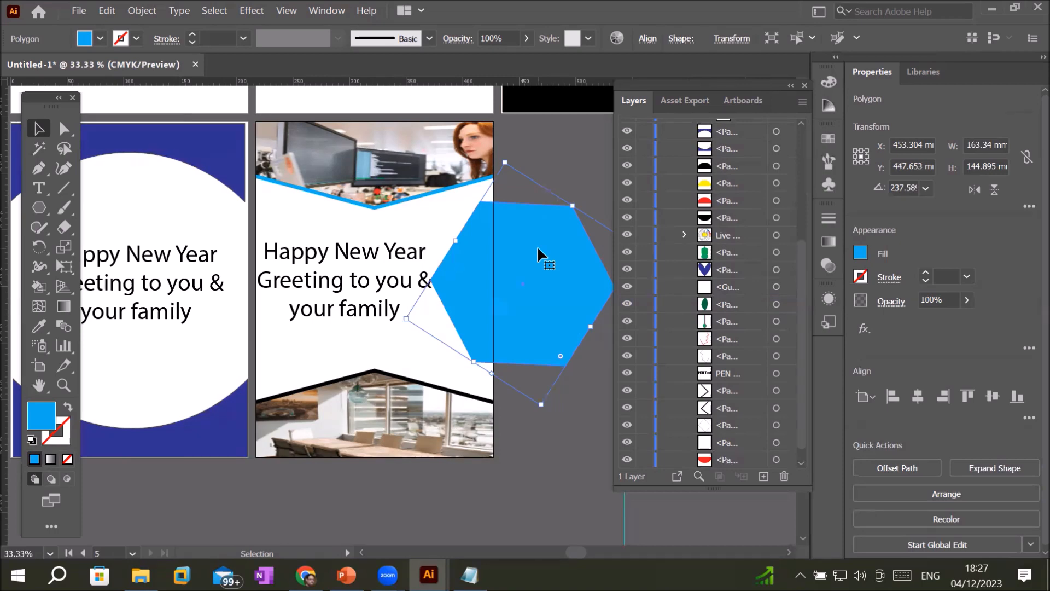
pyautogui.scroll(2, 573, 281)
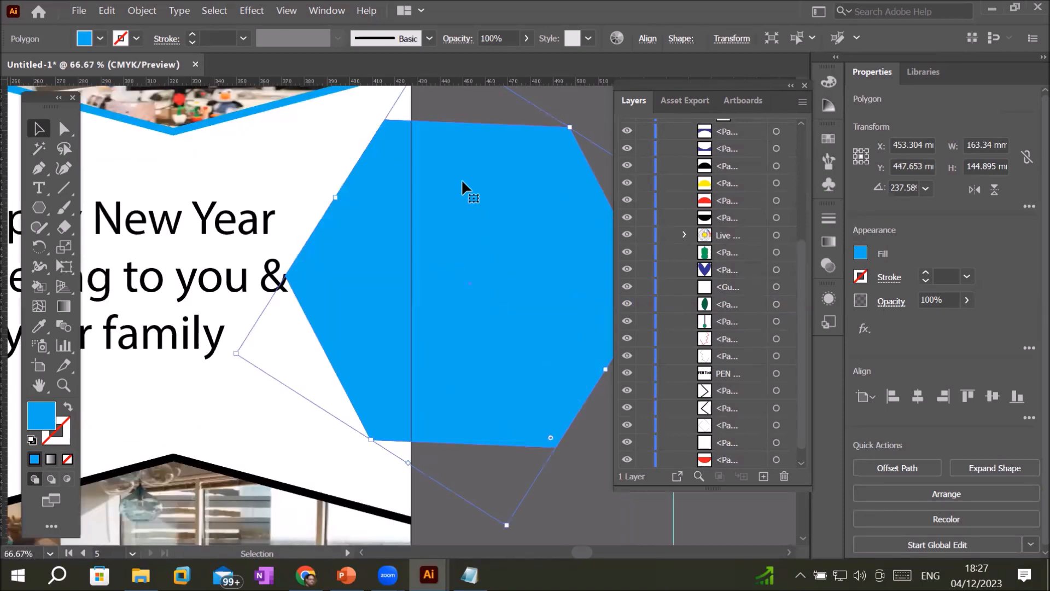
pyautogui.moveTo(452, 227); pyautogui.dragTo(465, 235)
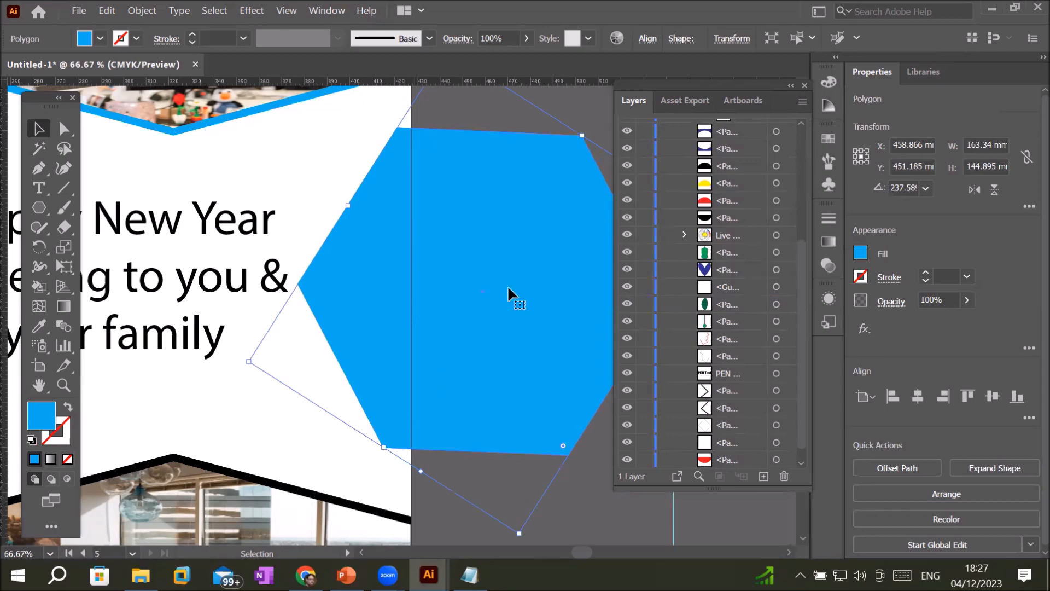
# Step: Place the portrait office photo with the ring lamp from the Office Furniture folder over the hexagon's left part, about 53 by 82 mm
pyautogui.click(78, 11)
pyautogui.click(135, 283)
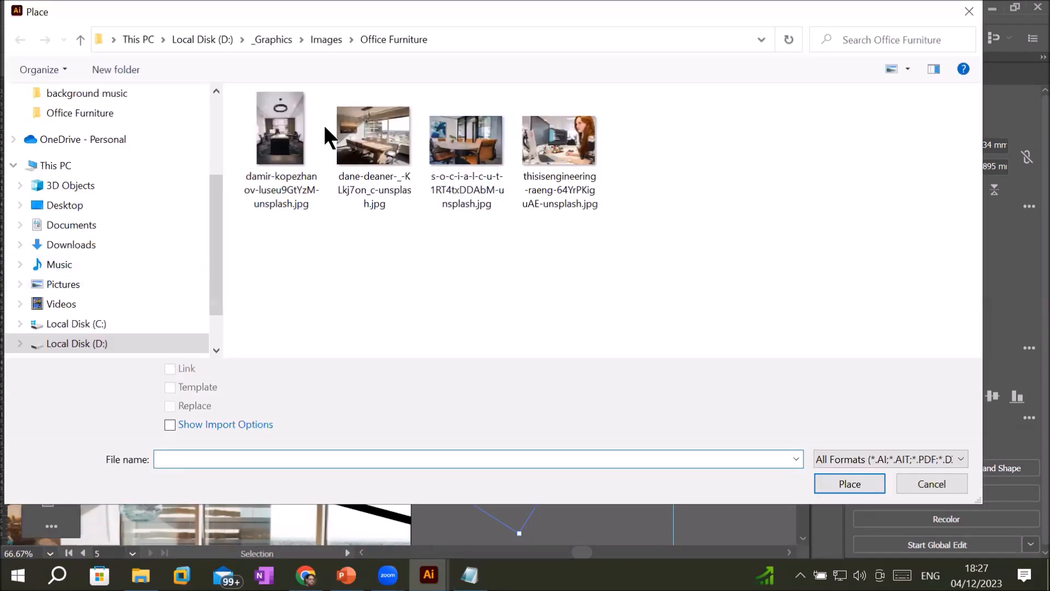
pyautogui.click(296, 132)
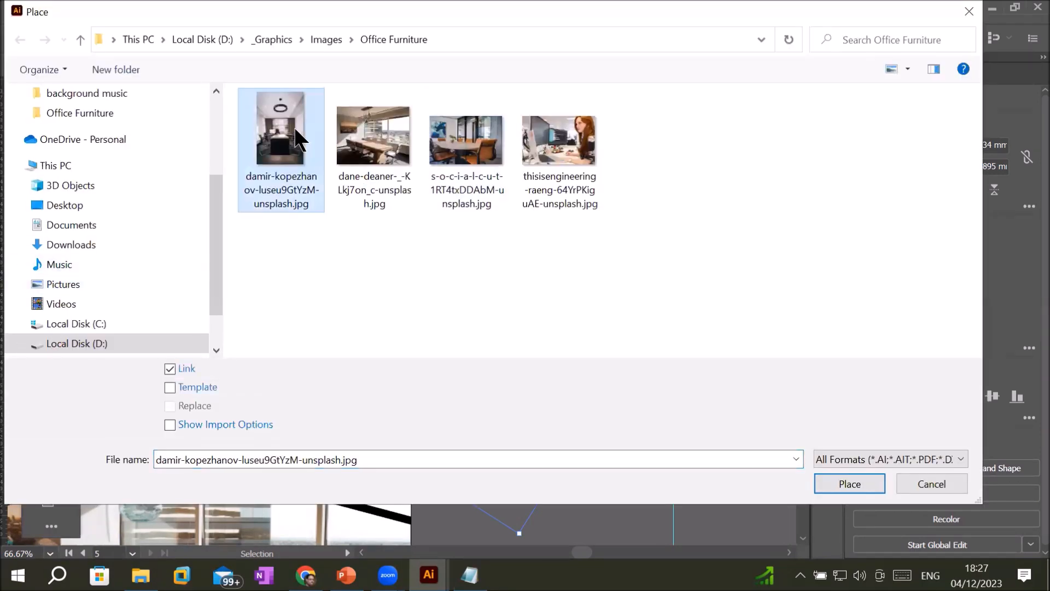
pyautogui.doubleClick(296, 131)
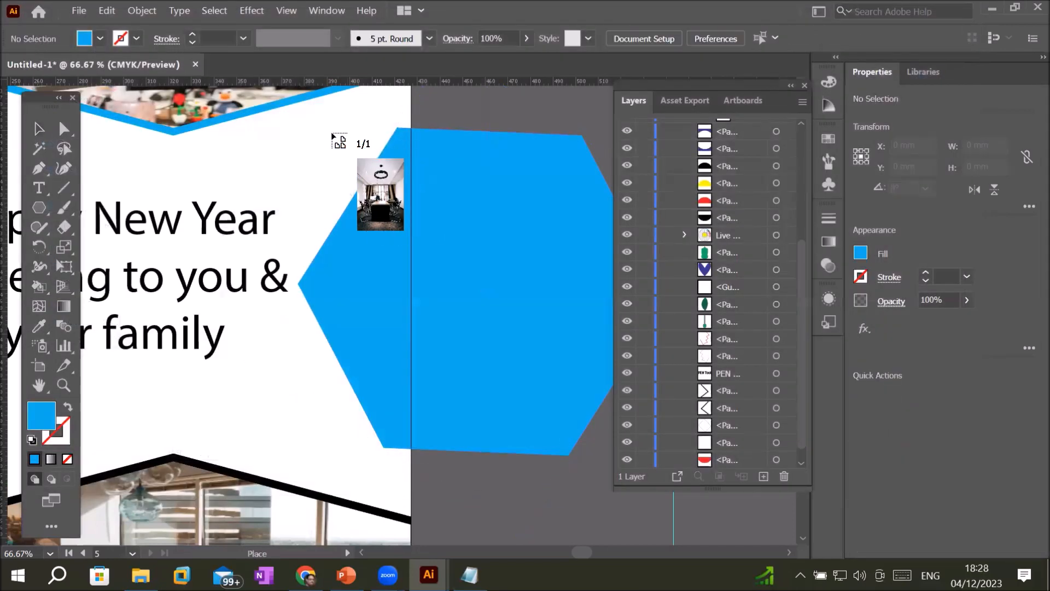
pyautogui.moveTo(434, 390); pyautogui.dragTo(446, 430)
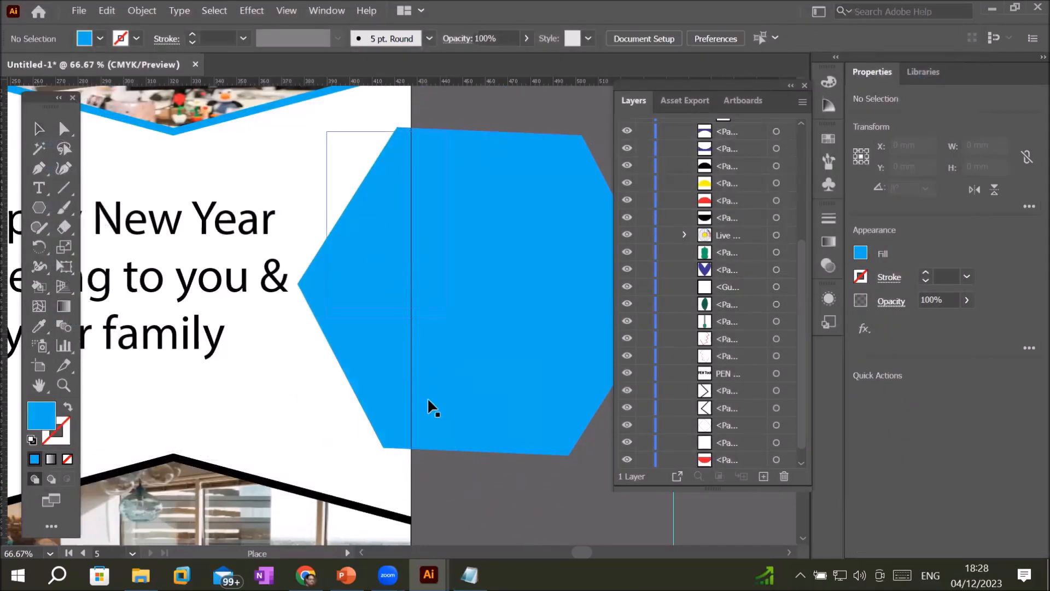
pyautogui.moveTo(385, 293); pyautogui.dragTo(390, 331)
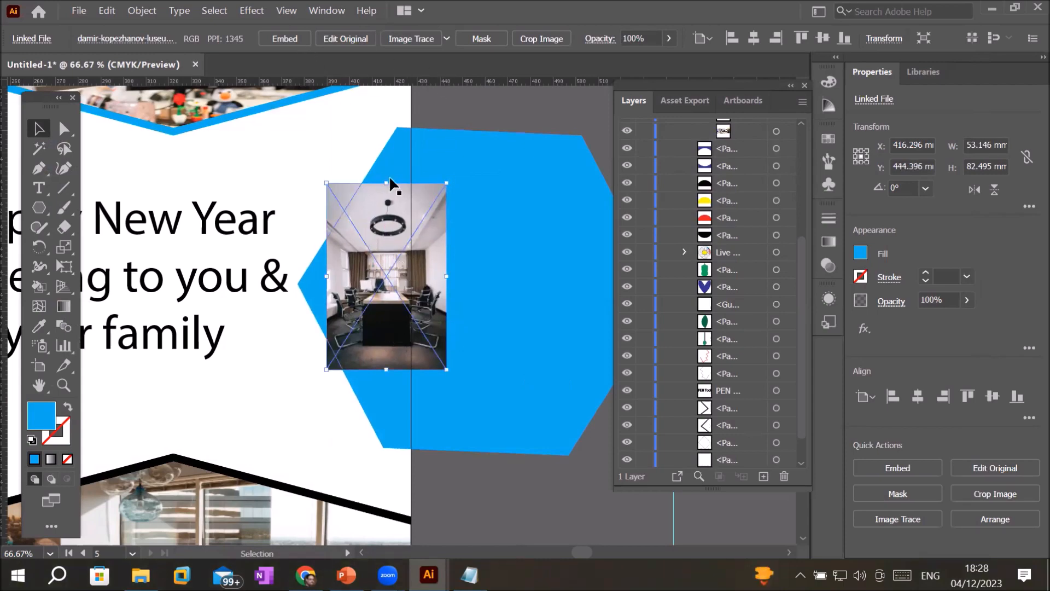
# Step: Stretch the placed office photo to about 64 mm wide and 140 mm high, covering the hexagon's left part, and embed it
pyautogui.moveTo(386, 183); pyautogui.dragTo(407, 121)
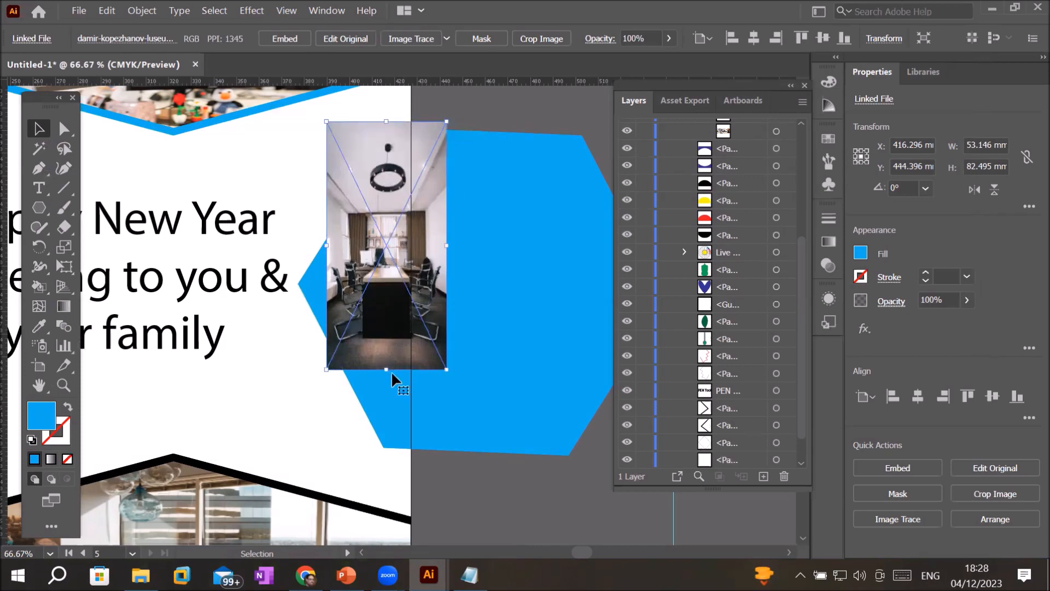
pyautogui.moveTo(386, 369); pyautogui.dragTo(386, 438)
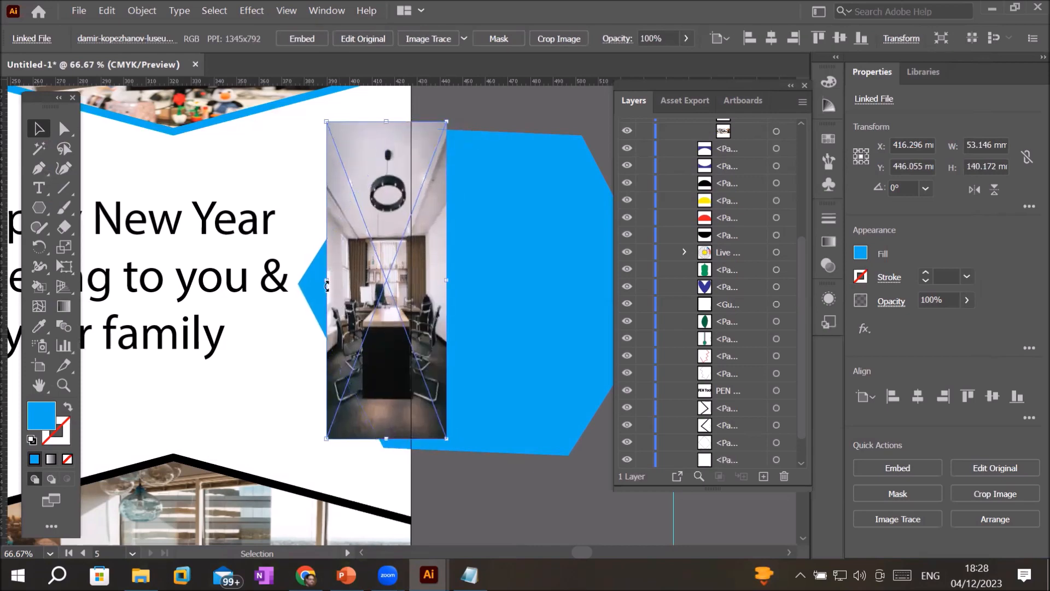
pyautogui.moveTo(327, 282); pyautogui.dragTo(302, 283)
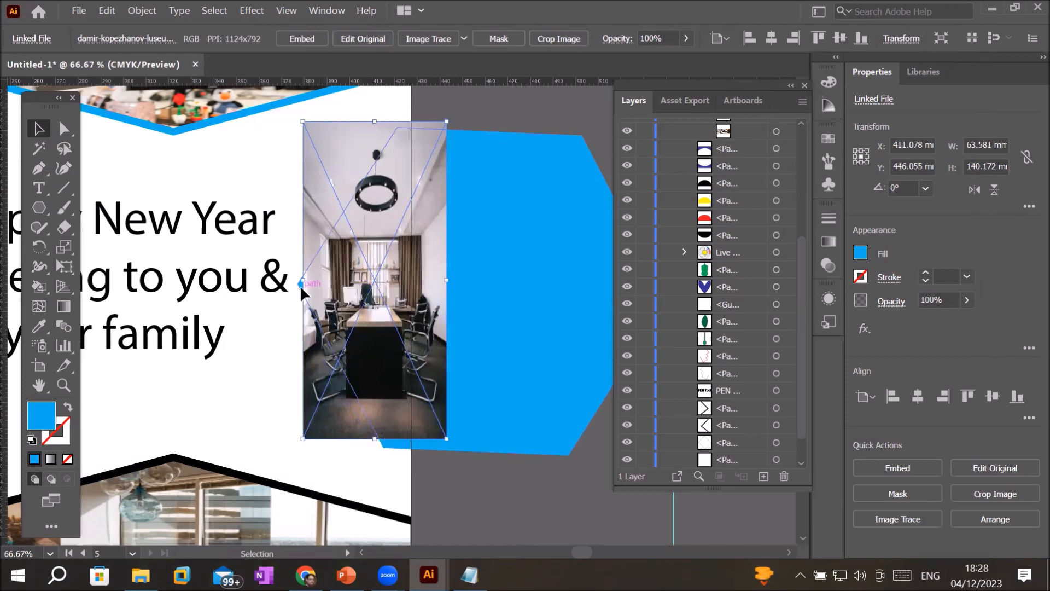
pyautogui.click(302, 38)
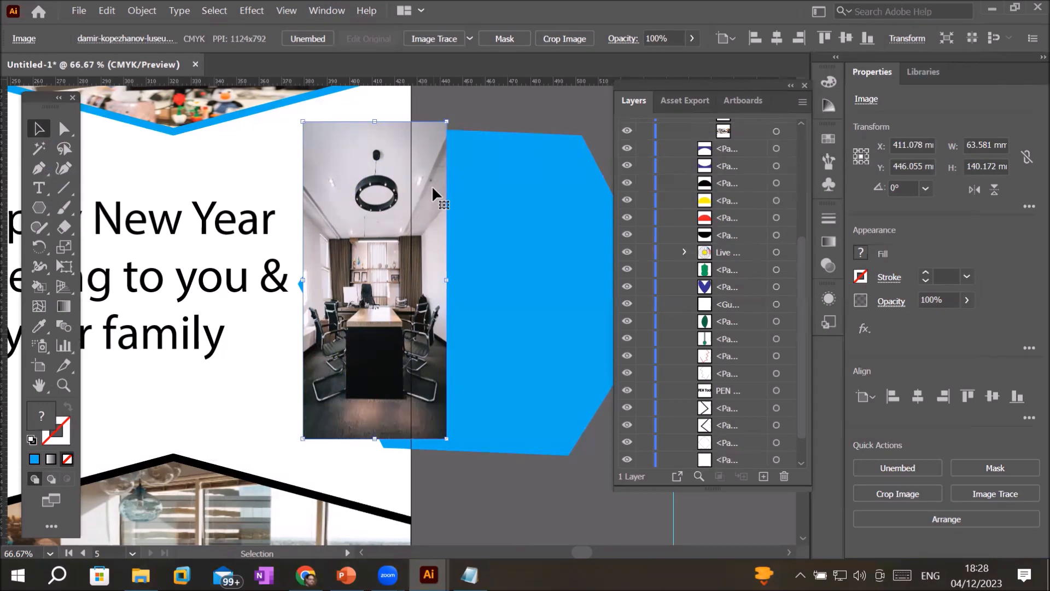
# Step: Move the embedded office photo beneath the hexagon in Layer 1's stacking order
pyautogui.click(537, 199)
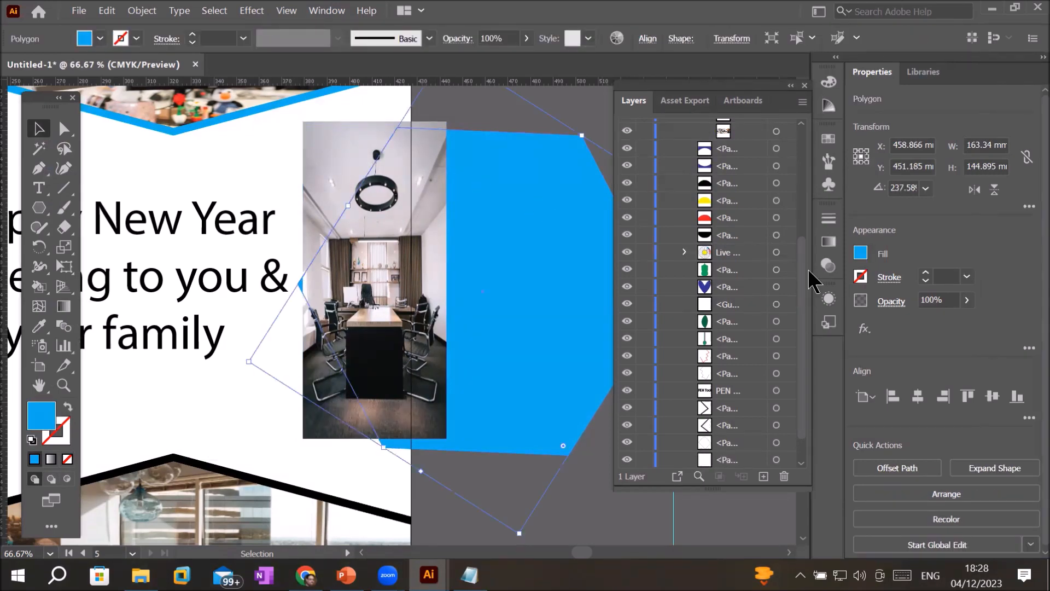
pyautogui.moveTo(819, 221); pyautogui.dragTo(845, 120)
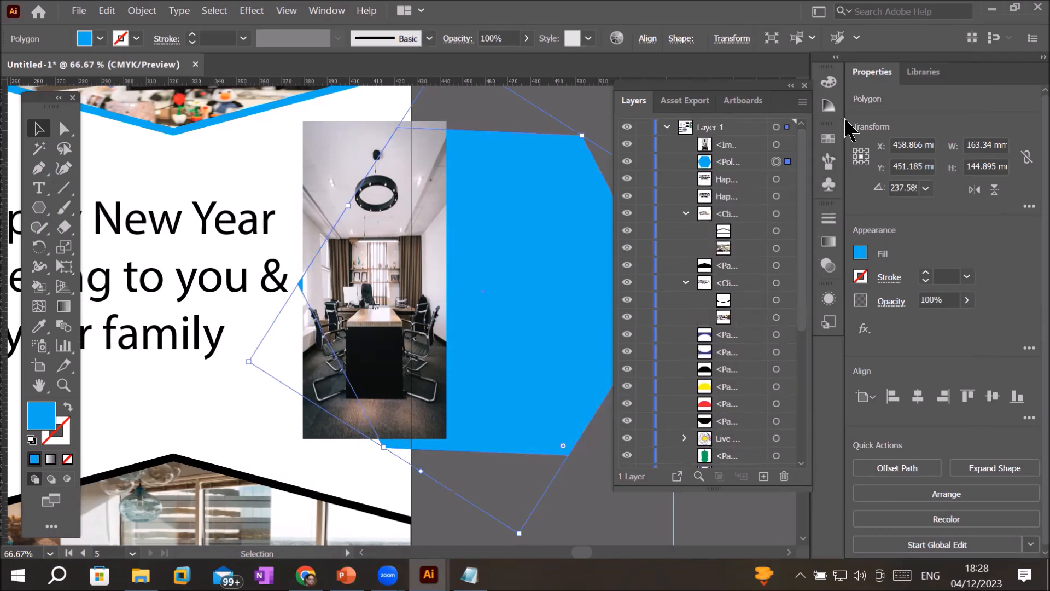
pyautogui.click(781, 145)
pyautogui.moveTo(737, 140); pyautogui.dragTo(737, 169)
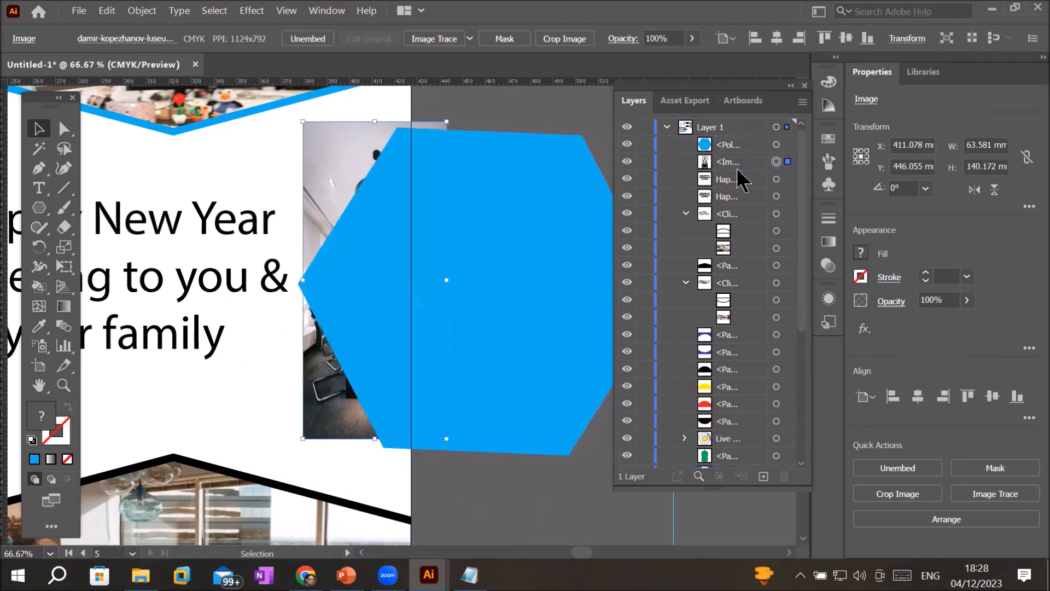
# Step: Make a clipping mask from the hexagon and the office photo beneath it, then deselect the result
pyautogui.keyDown('shift'); pyautogui.click(777, 145); pyautogui.keyUp('shift')
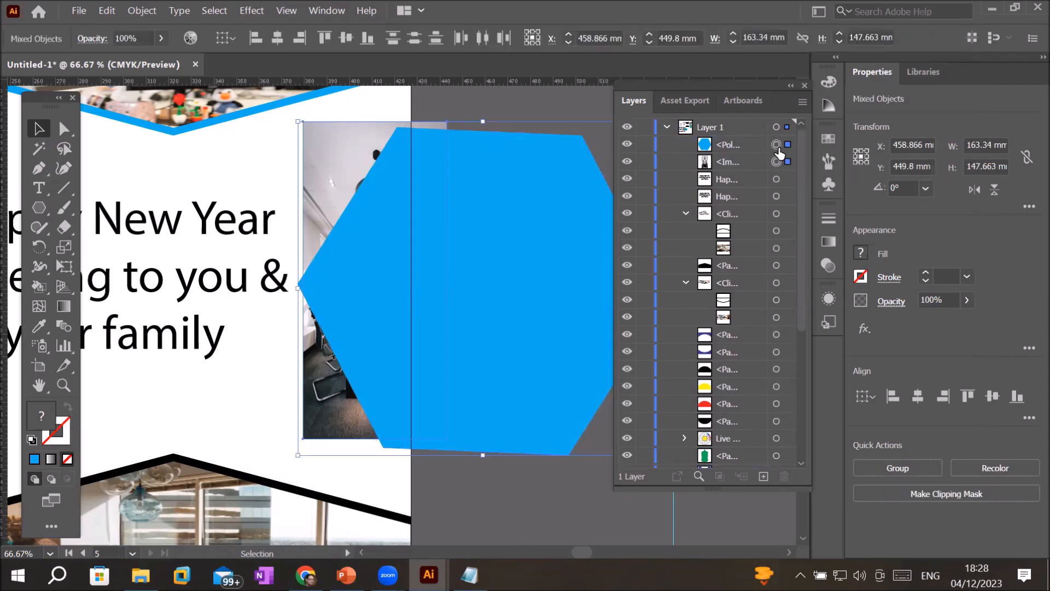
pyautogui.rightClick(437, 214)
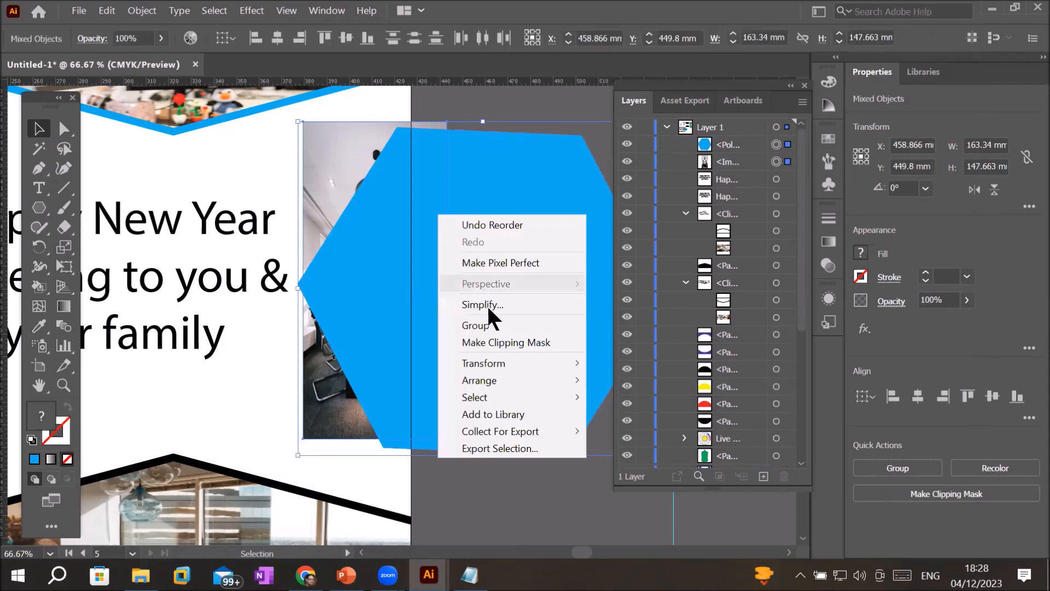
pyautogui.click(496, 341)
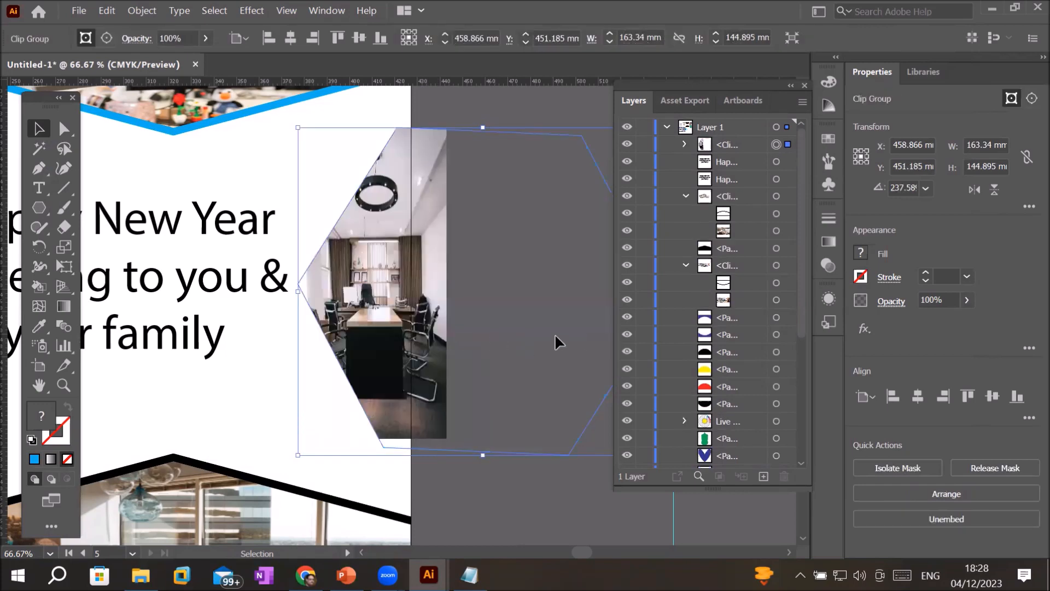
pyautogui.click(556, 332)
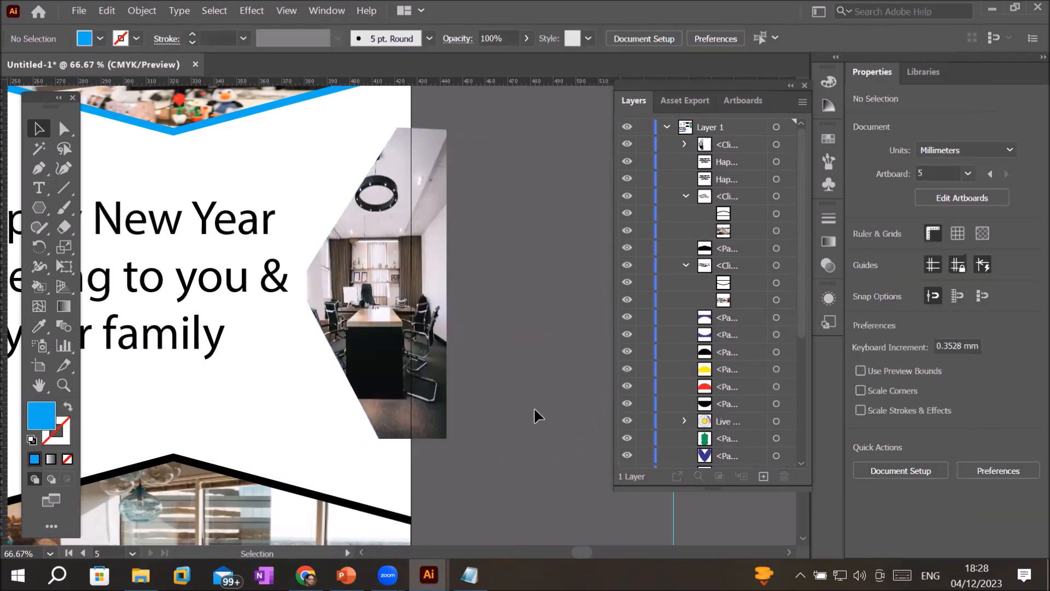
# Step: Target the photo inside the hexagon's clip group, widen it to about 115 mm and reposition it within the mask
pyautogui.scroll(-2, 475, 341)
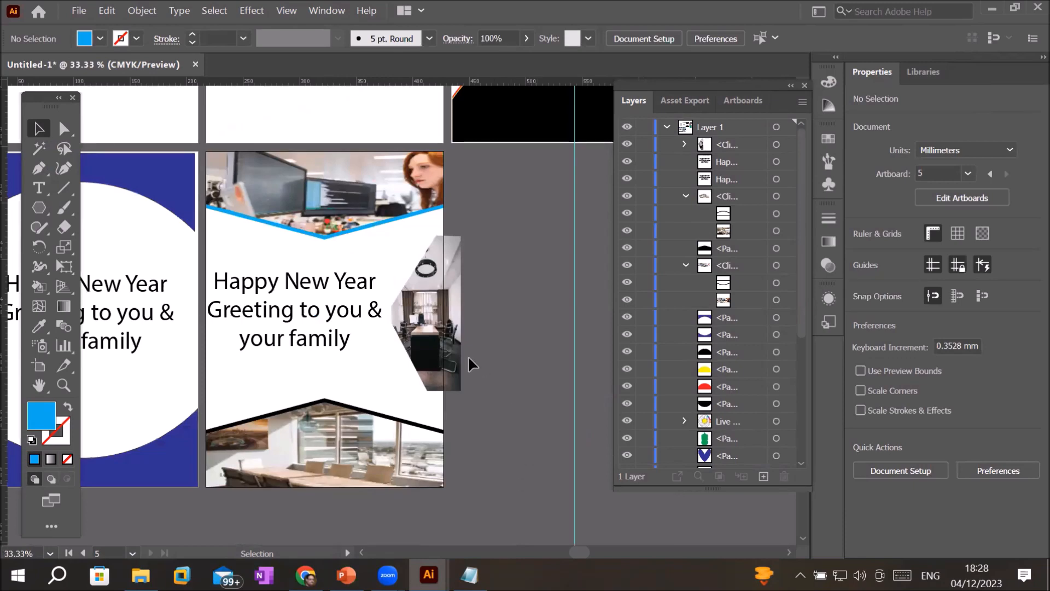
pyautogui.scroll(2, 468, 356)
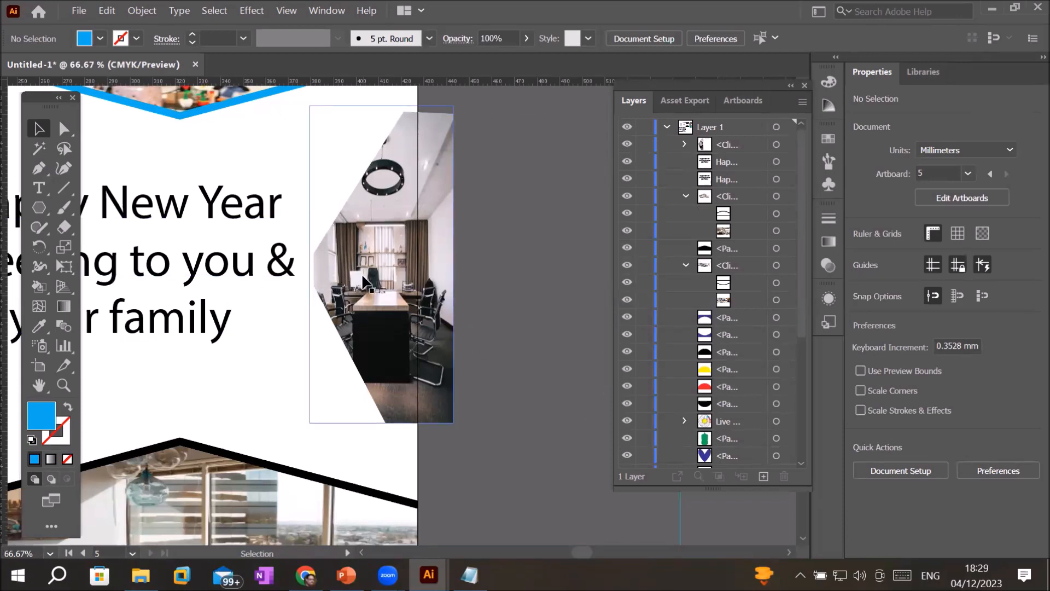
pyautogui.click(685, 144)
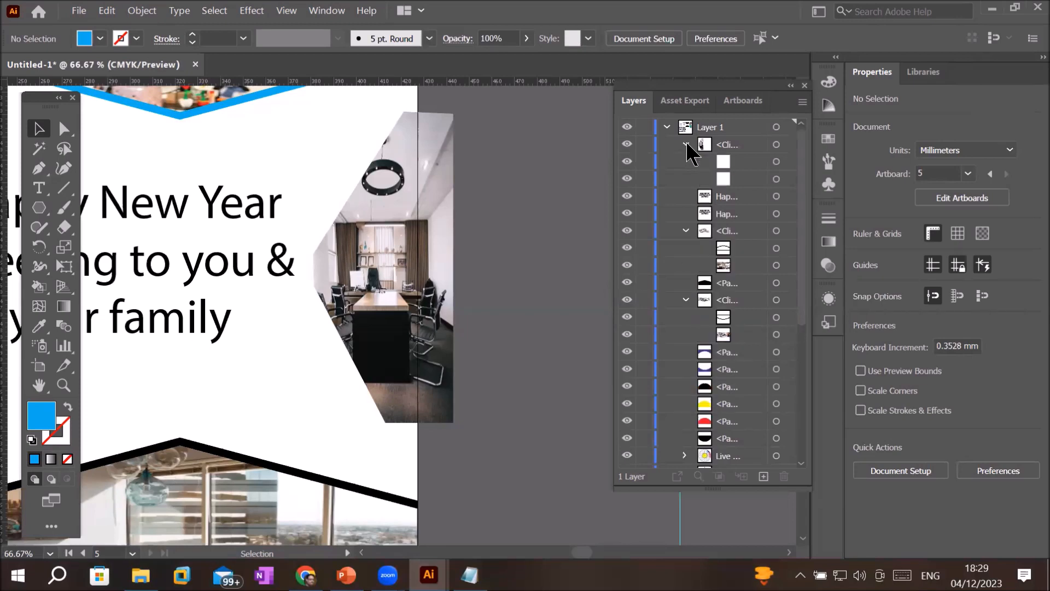
pyautogui.click(777, 178)
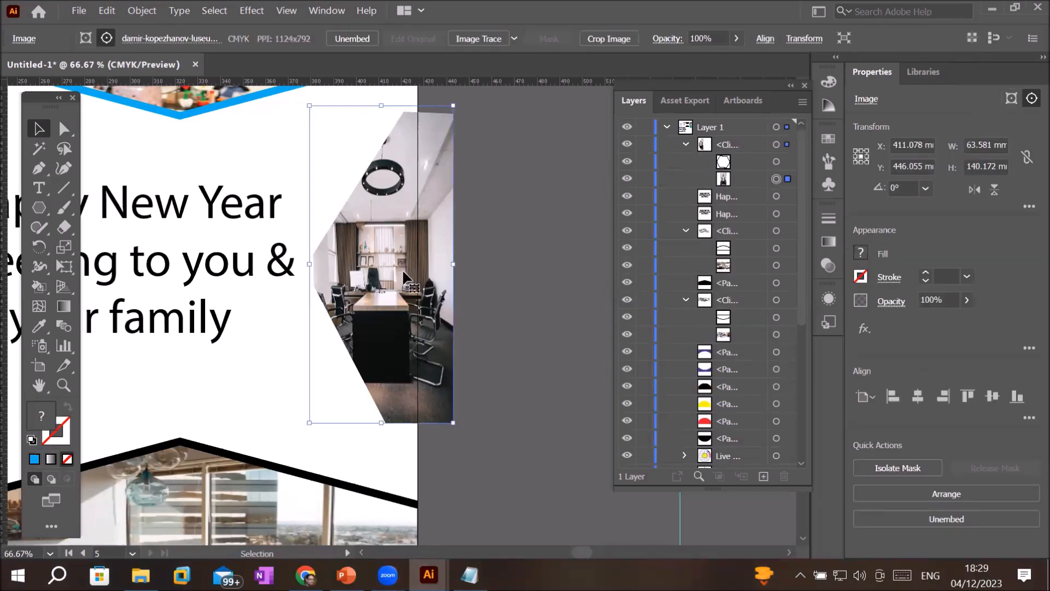
pyautogui.moveTo(402, 268); pyautogui.dragTo(366, 272)
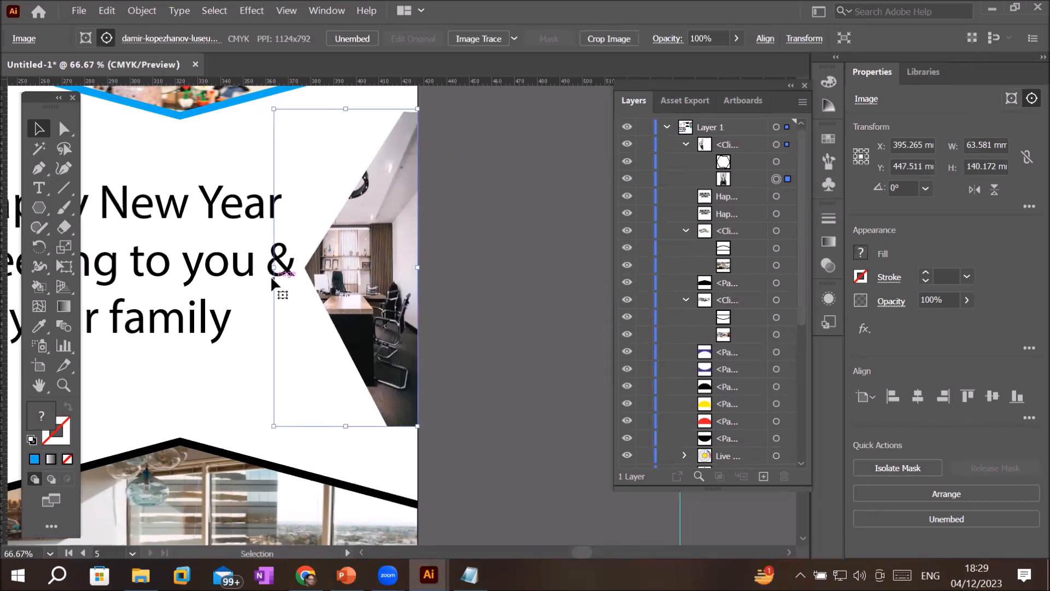
pyautogui.moveTo(274, 268); pyautogui.dragTo(568, 287)
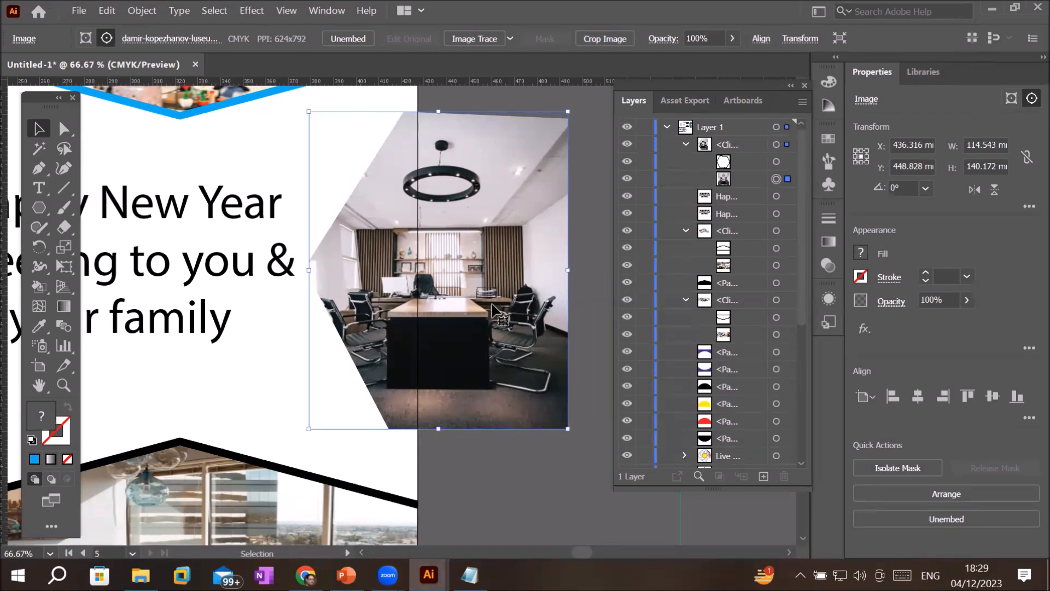
# Step: Draw a blue rectangle over artboard 5 and extend its edges to cover the whole page, about 213 by 297 mm
pyautogui.scroll(-2, 492, 309)
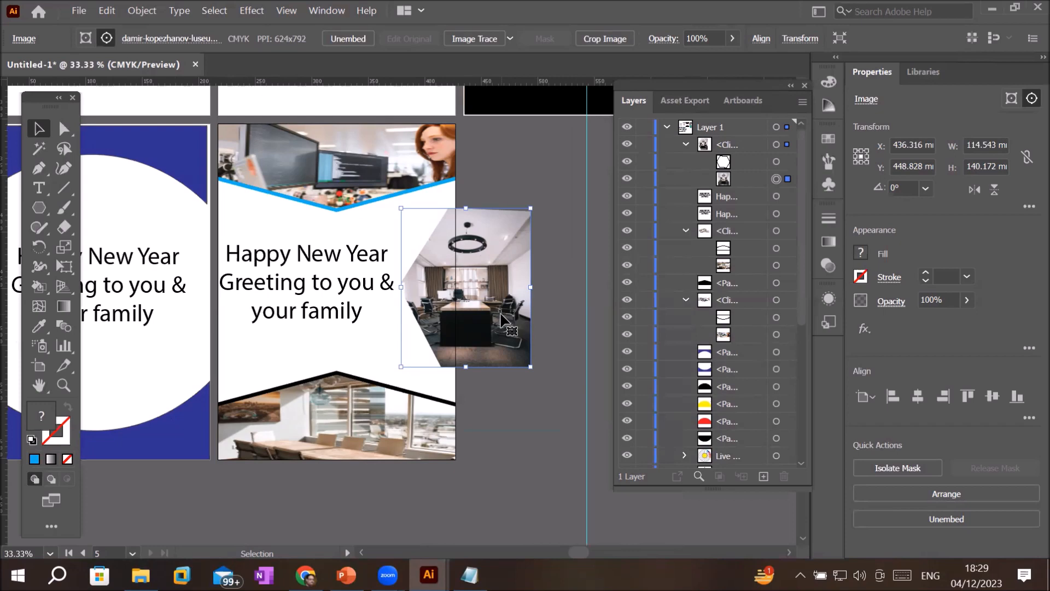
pyautogui.click(38, 207)
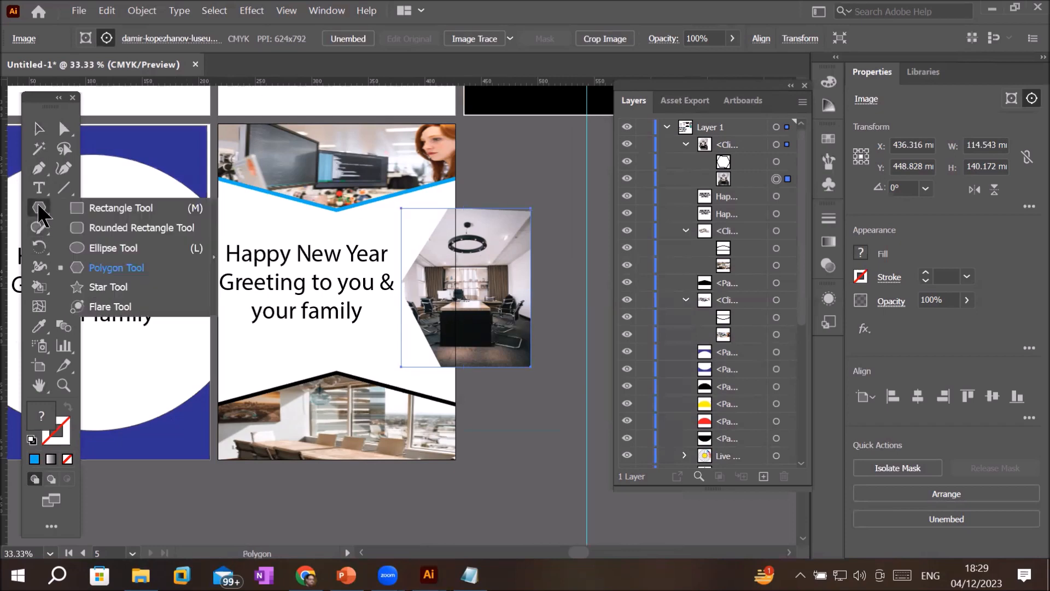
pyautogui.click(96, 207)
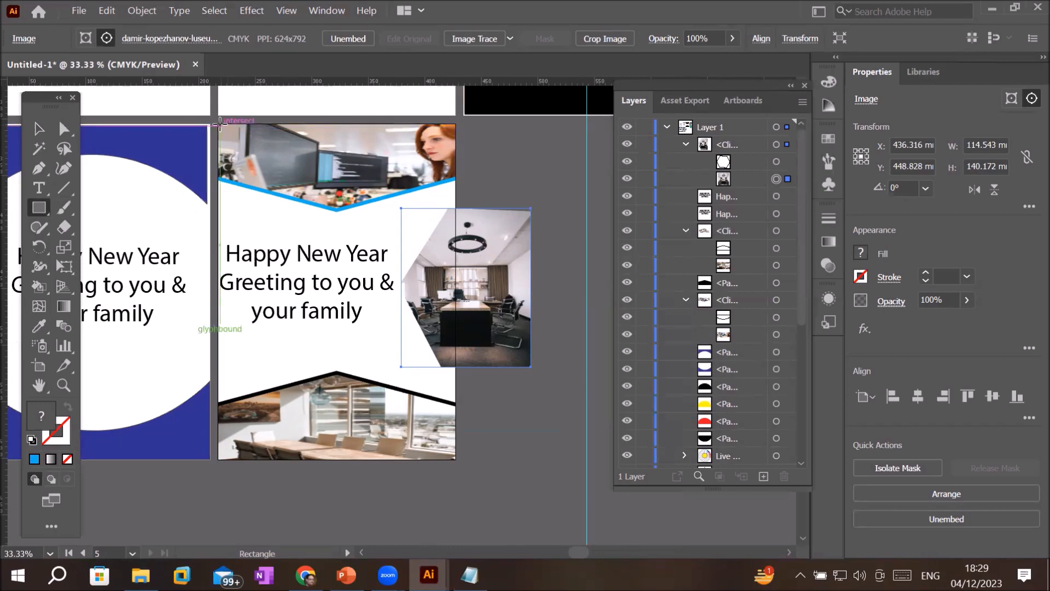
pyautogui.moveTo(218, 124)
pyautogui.mouseDown()
pyautogui.moveTo(370, 324)
pyautogui.moveTo(435, 378)
pyautogui.moveTo(459, 456)
pyautogui.mouseUp()
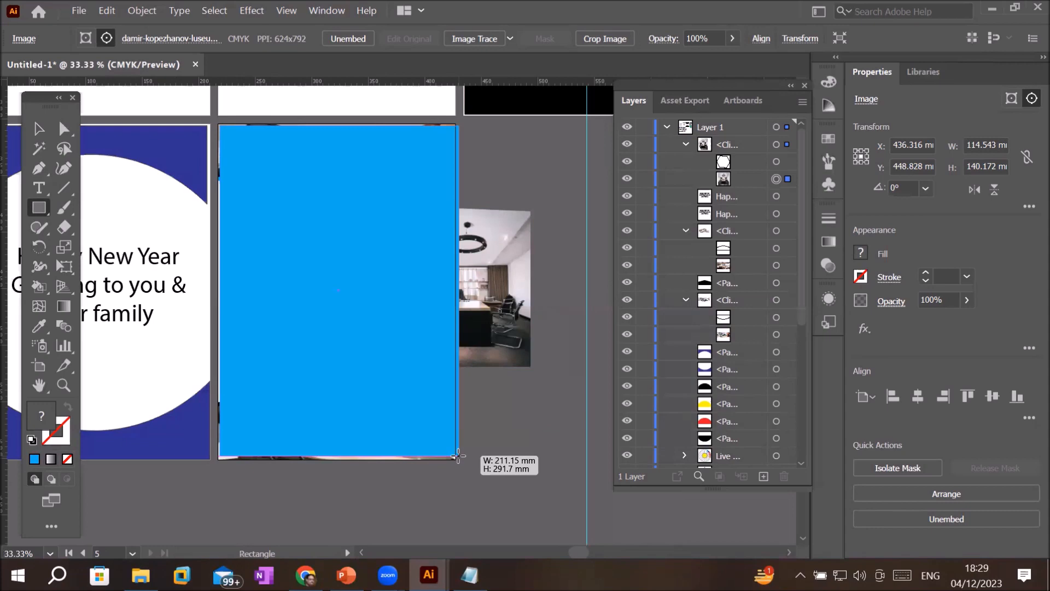
pyautogui.moveTo(459, 455); pyautogui.dragTo(456, 460)
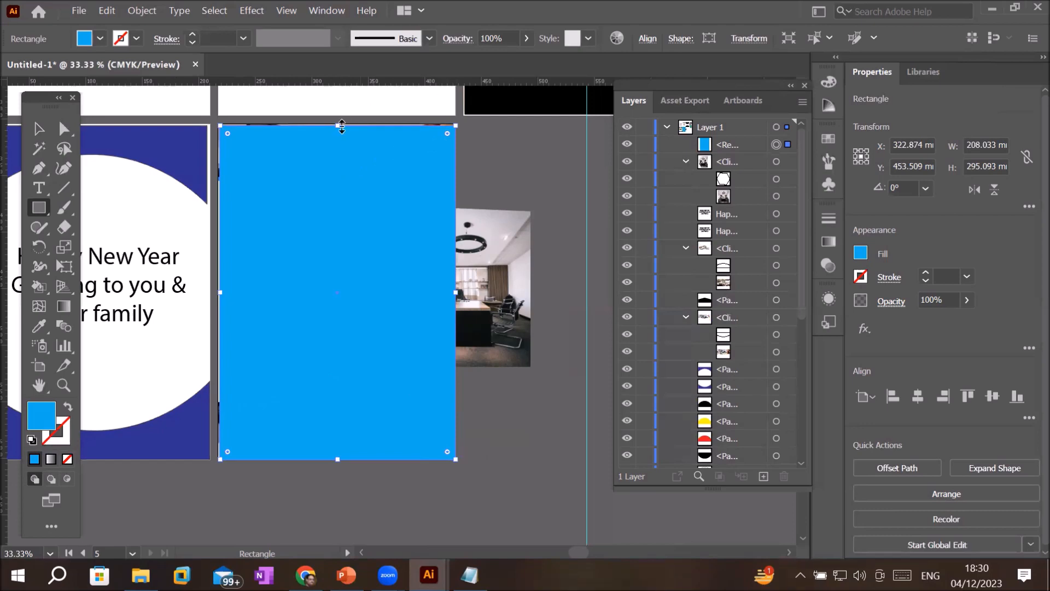
pyautogui.moveTo(339, 126); pyautogui.dragTo(338, 123)
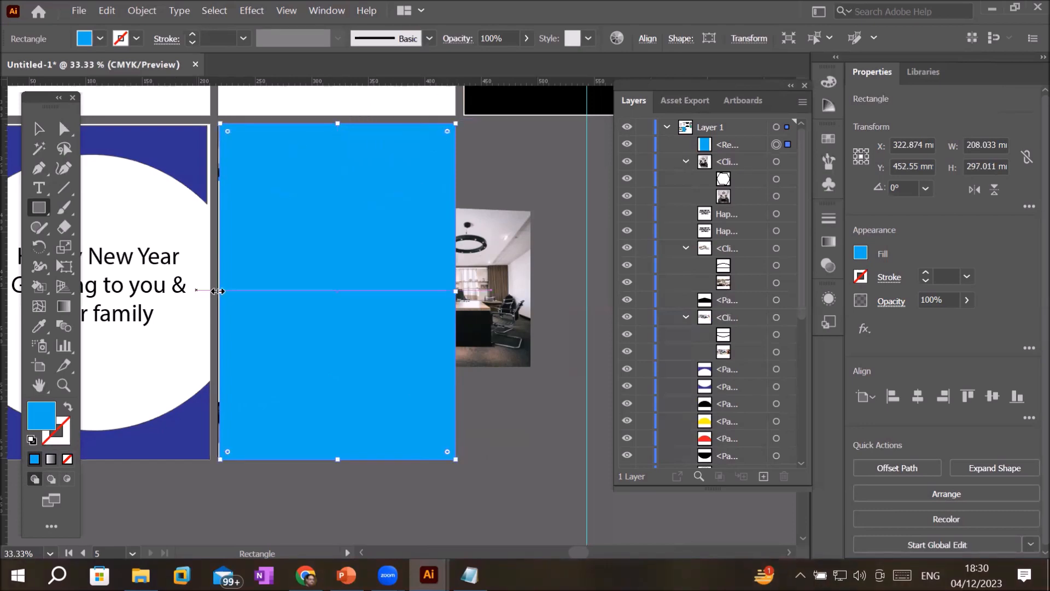
pyautogui.moveTo(217, 292); pyautogui.dragTo(216, 294)
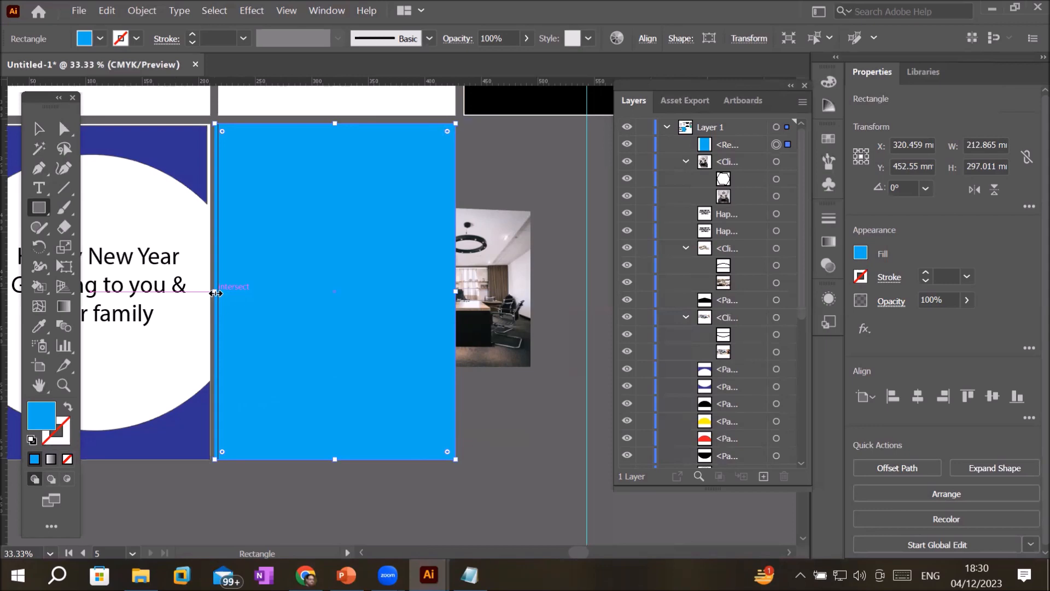
# Step: Move the blue rectangle aside to select the artwork on artboard 5, and place it back over the page
pyautogui.click(777, 162)
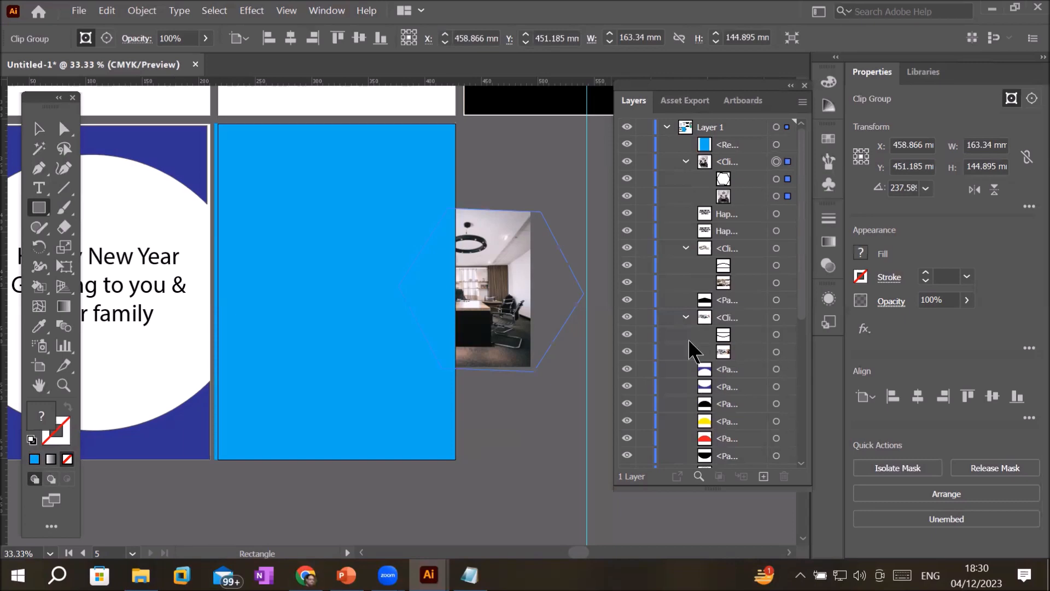
pyautogui.click(39, 129)
pyautogui.moveTo(323, 264); pyautogui.dragTo(83, 404)
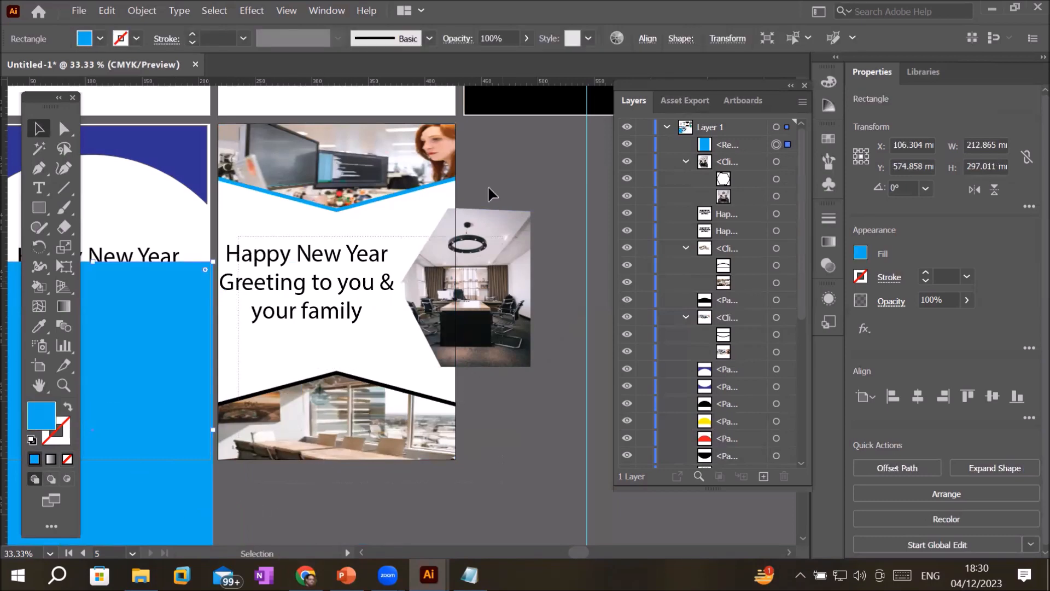
pyautogui.moveTo(468, 124)
pyautogui.mouseDown()
pyautogui.moveTo(471, 115)
pyautogui.moveTo(474, 125)
pyautogui.mouseUp()
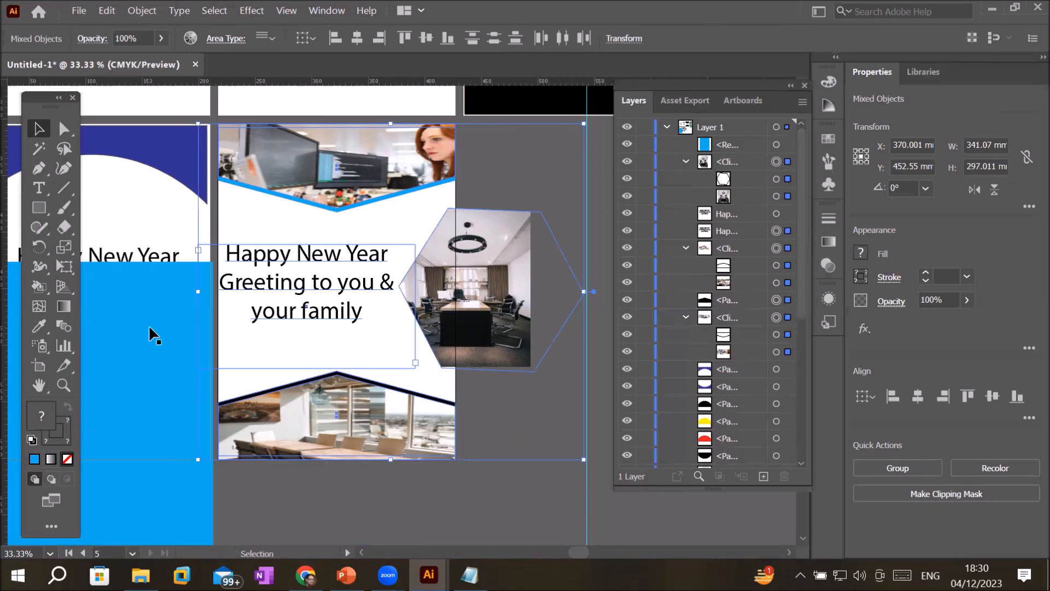
pyautogui.moveTo(150, 327); pyautogui.dragTo(396, 188)
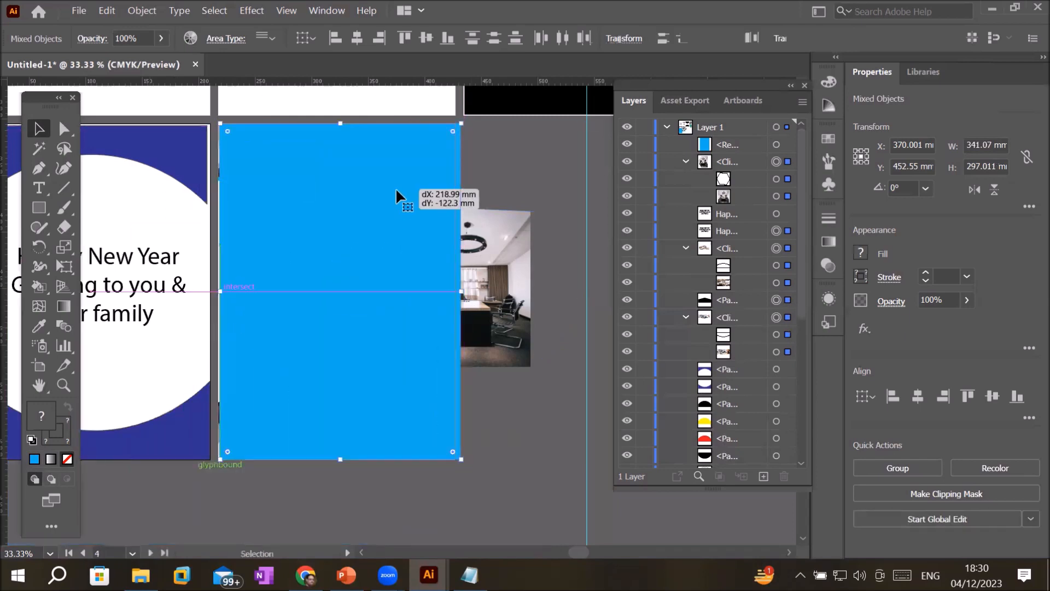
# Step: Move the rectangle off artboard 5 again, select the page's artwork and try adding the rectangle to the selection
pyautogui.moveTo(380, 274); pyautogui.dragTo(198, 392)
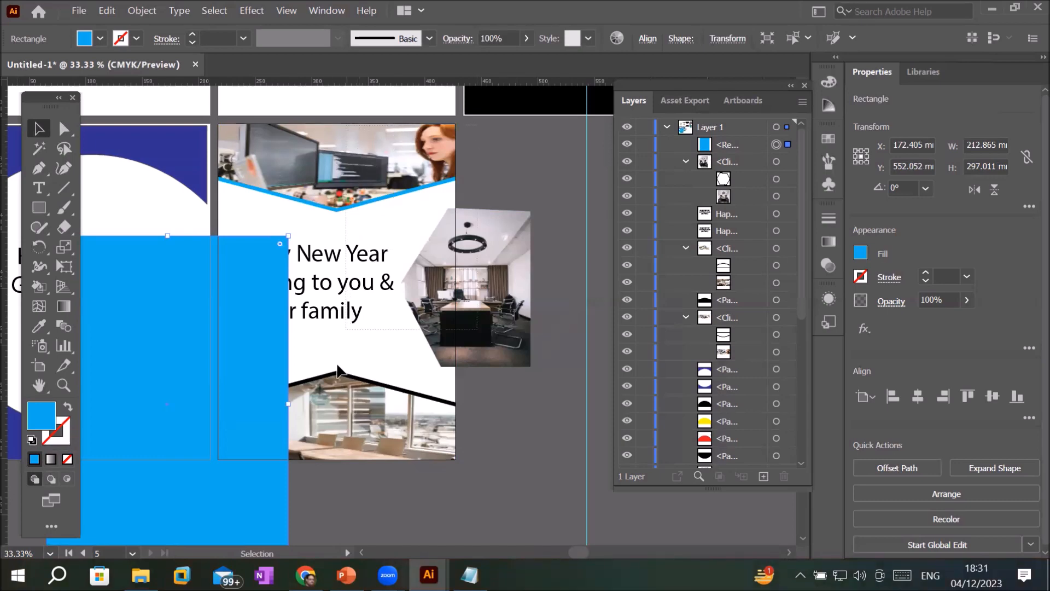
pyautogui.hotkey('ctrl', 'alt', 'a')
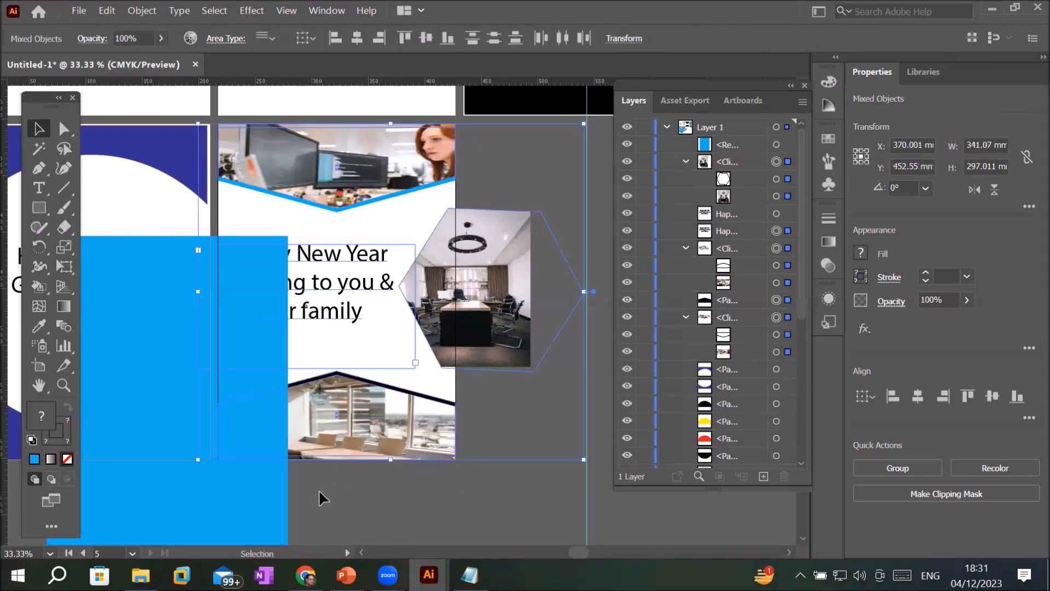
pyautogui.keyDown('shift'); pyautogui.click(112, 393); pyautogui.keyUp('shift')
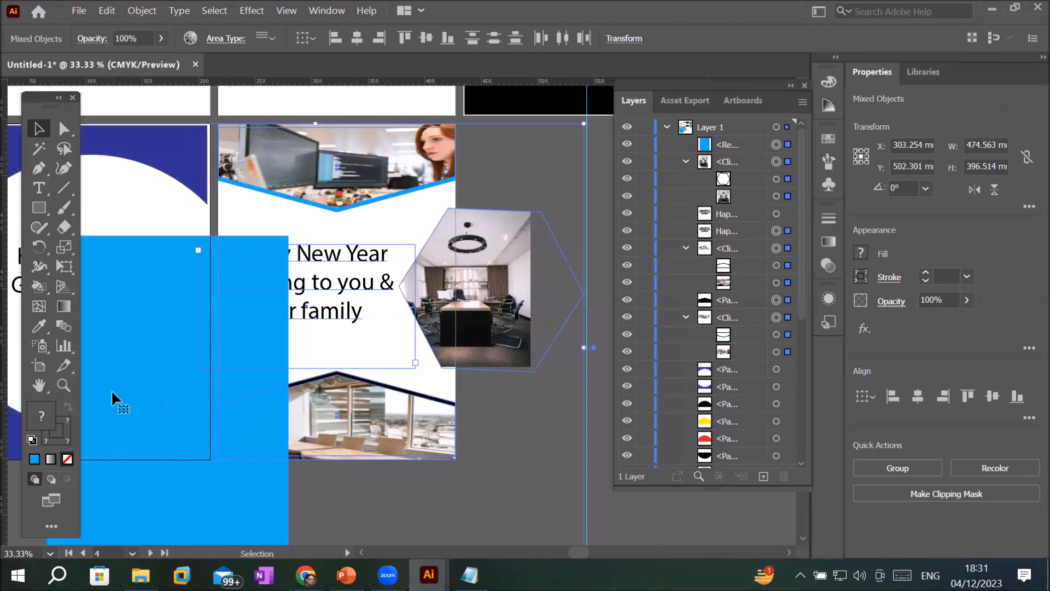
pyautogui.keyDown('shift'); pyautogui.click(170, 494); pyautogui.keyUp('shift')
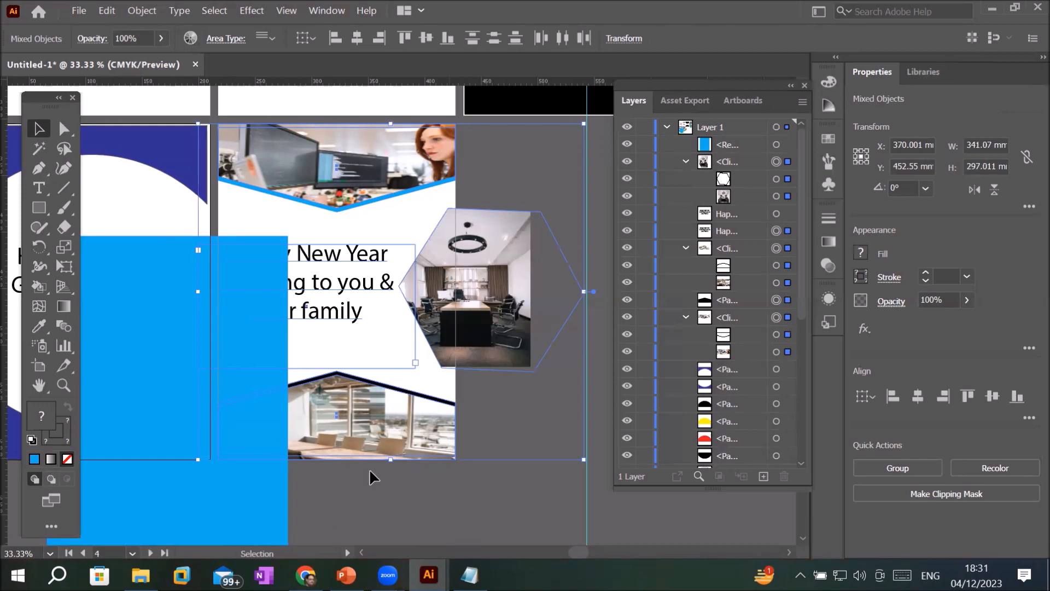
# Step: Reposition the blue rectangle over artboard 5 and select it together with all the artwork on that artboard
pyautogui.moveTo(226, 484); pyautogui.dragTo(411, 446)
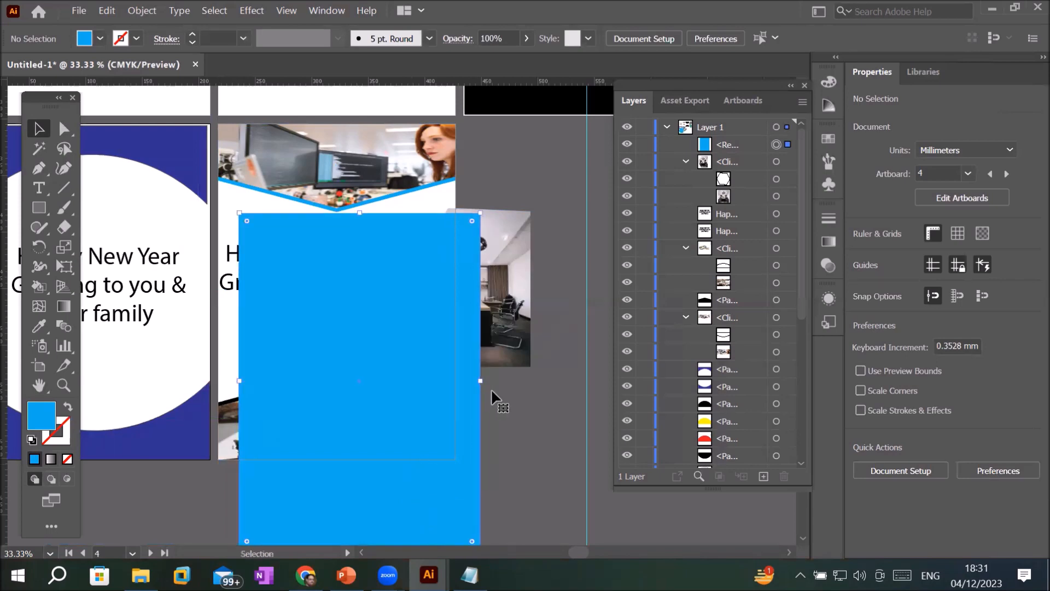
pyautogui.moveTo(401, 395); pyautogui.dragTo(383, 332)
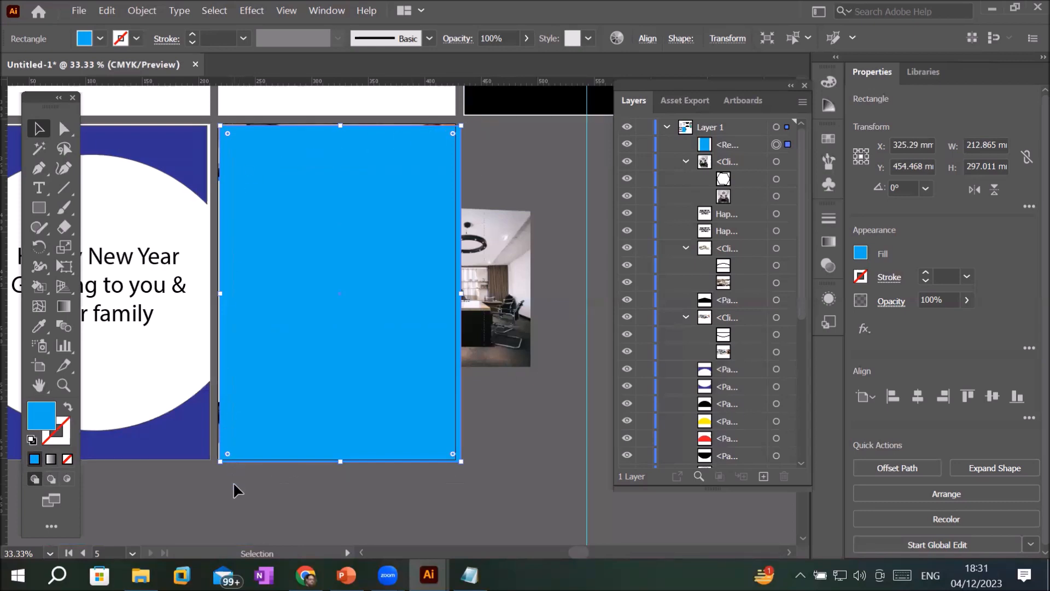
pyautogui.hotkey('ctrl', 'alt', 'a')
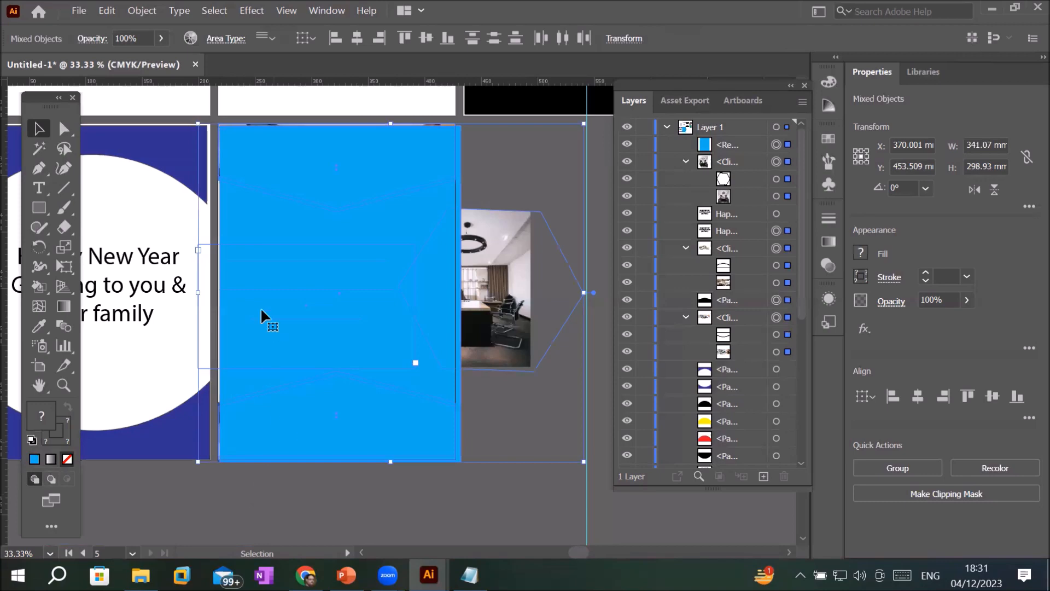
# Step: Make a clipping mask from the blue rectangle and the selected artwork beneath it, and deselect the result
pyautogui.rightClick(299, 205)
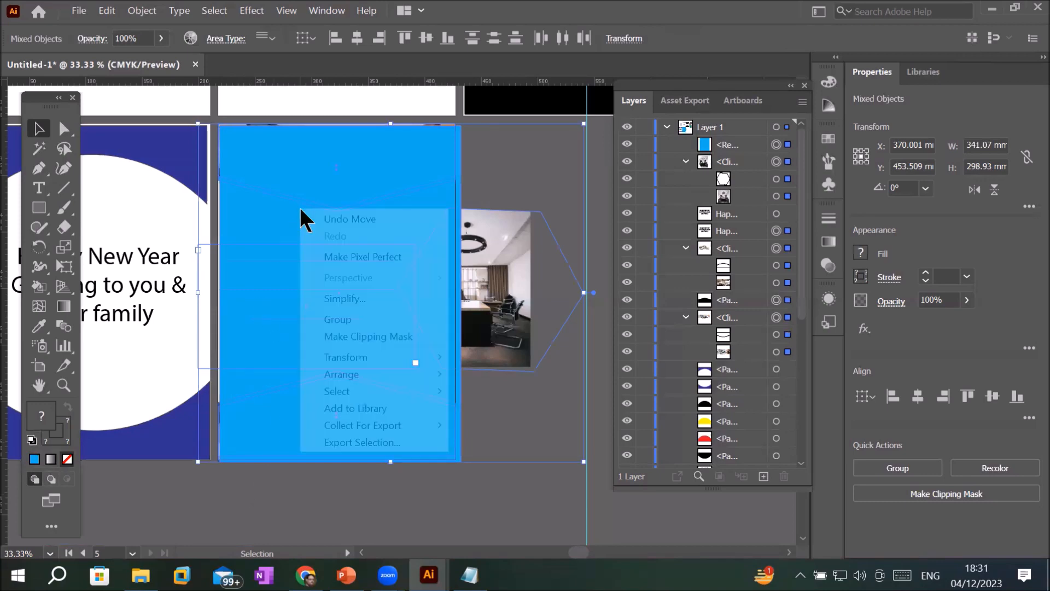
pyautogui.click(353, 336)
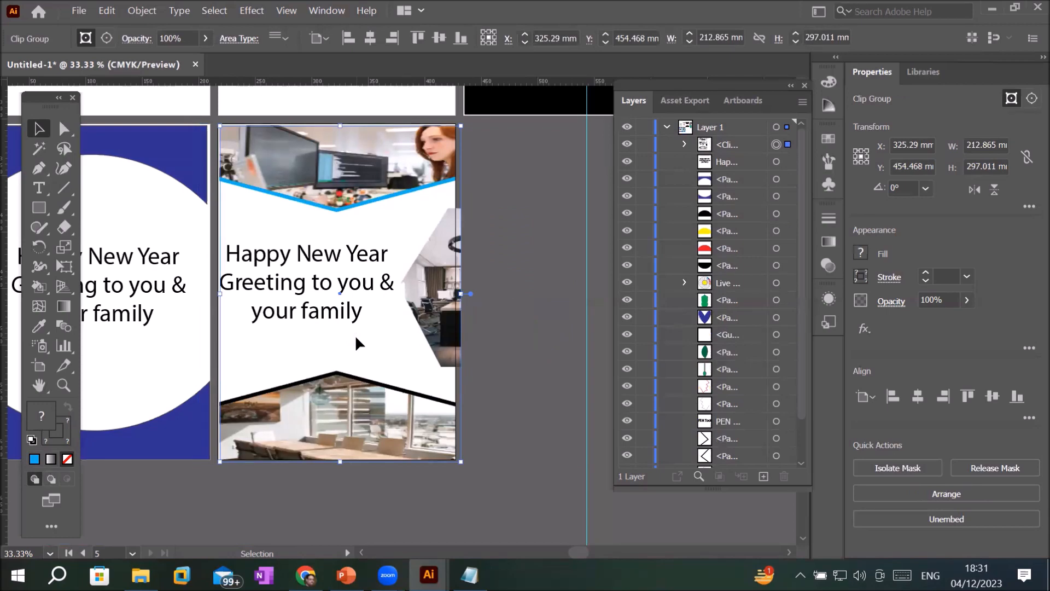
pyautogui.click(540, 268)
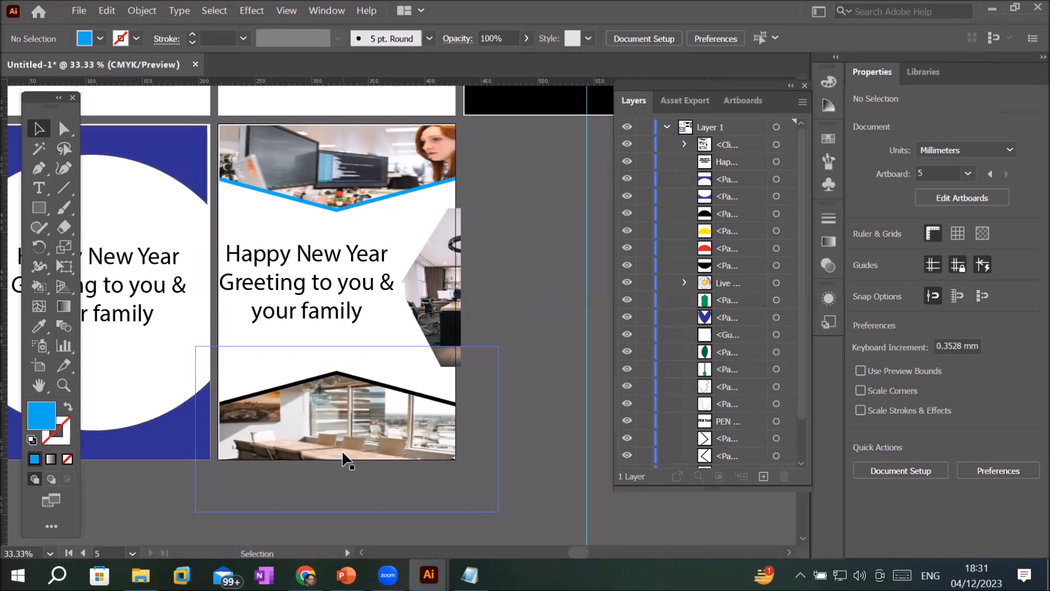
# Step: Target the mask rectangle inside the new clip group and adjust its right edge to meet the page edge
pyautogui.click(684, 145)
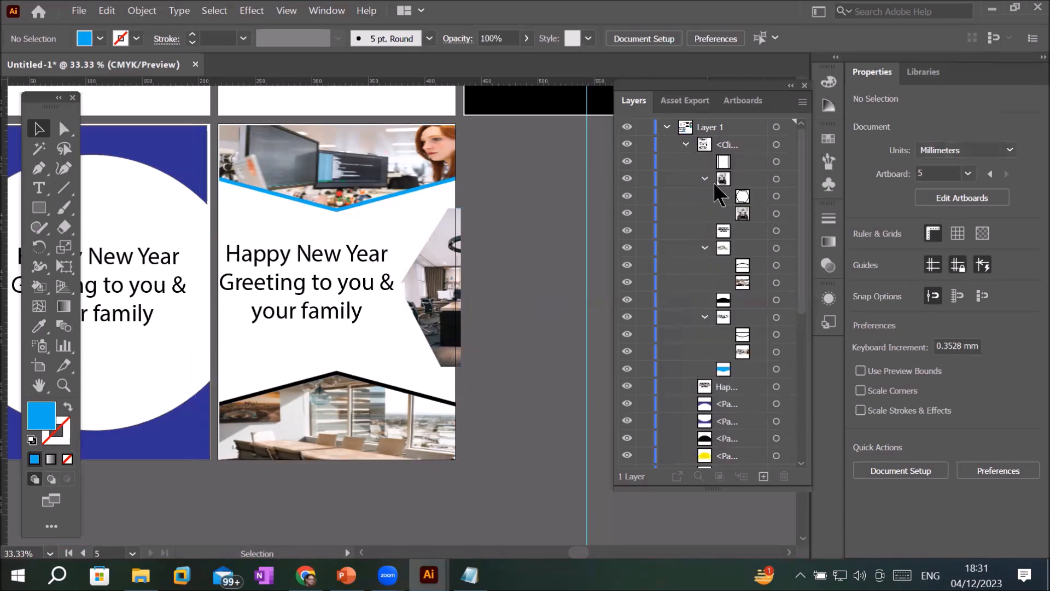
pyautogui.click(776, 162)
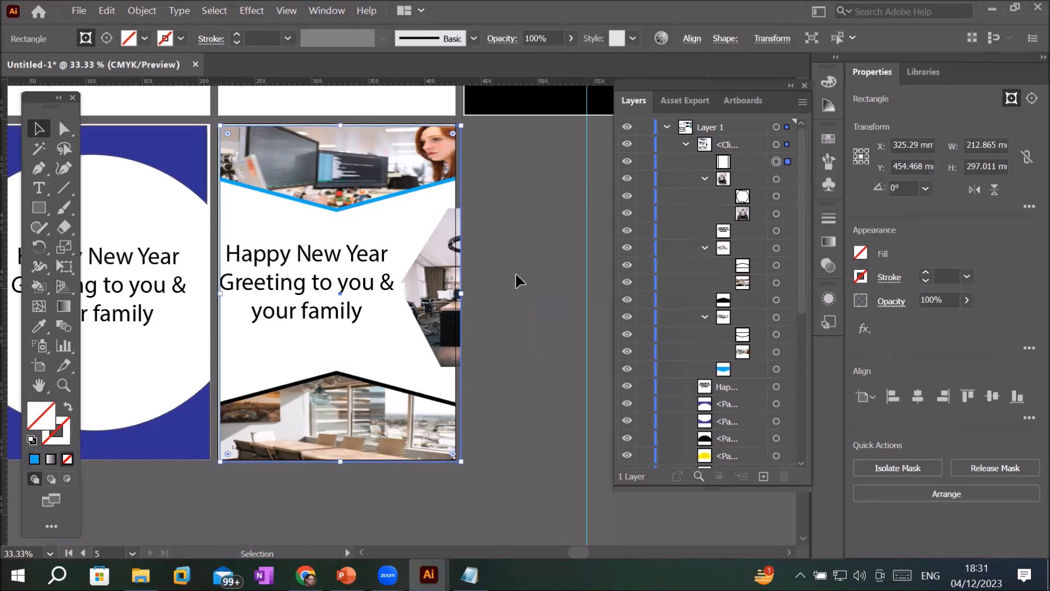
pyautogui.scroll(1, 471, 300)
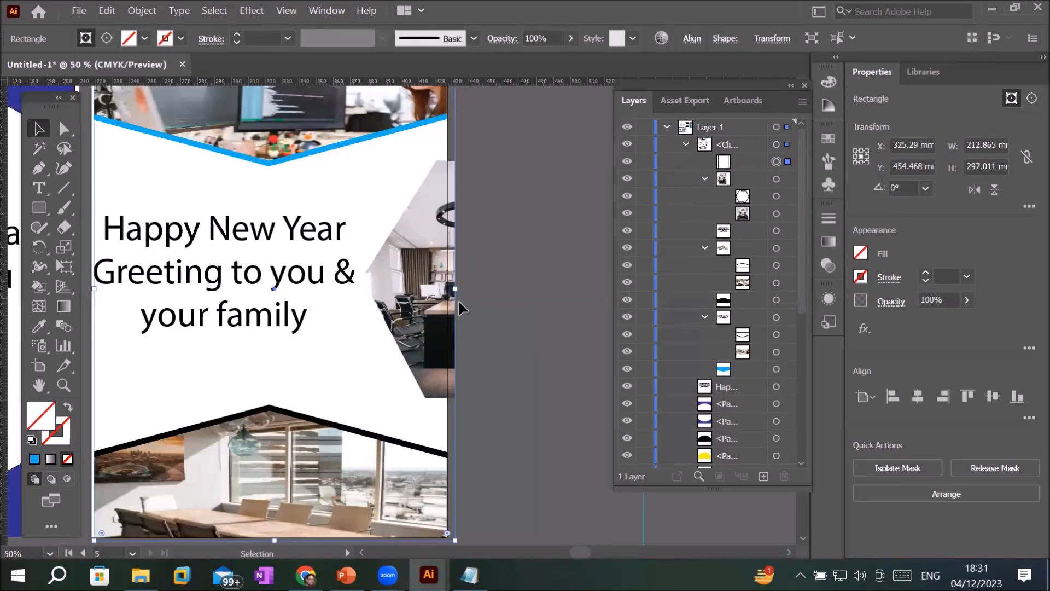
pyautogui.moveTo(454, 294); pyautogui.dragTo(401, 294)
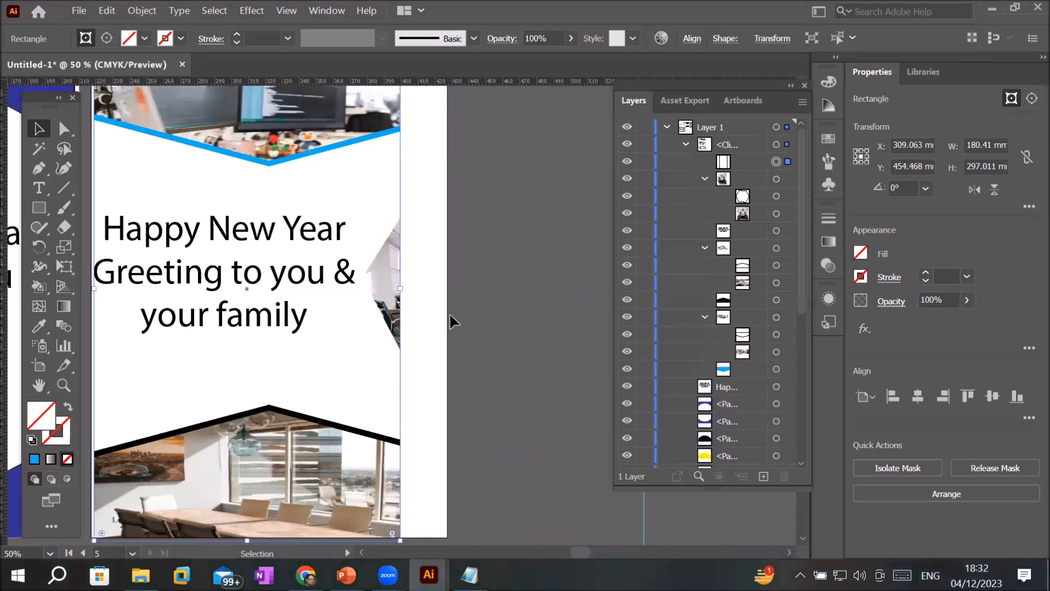
pyautogui.moveTo(407, 292); pyautogui.dragTo(450, 296)
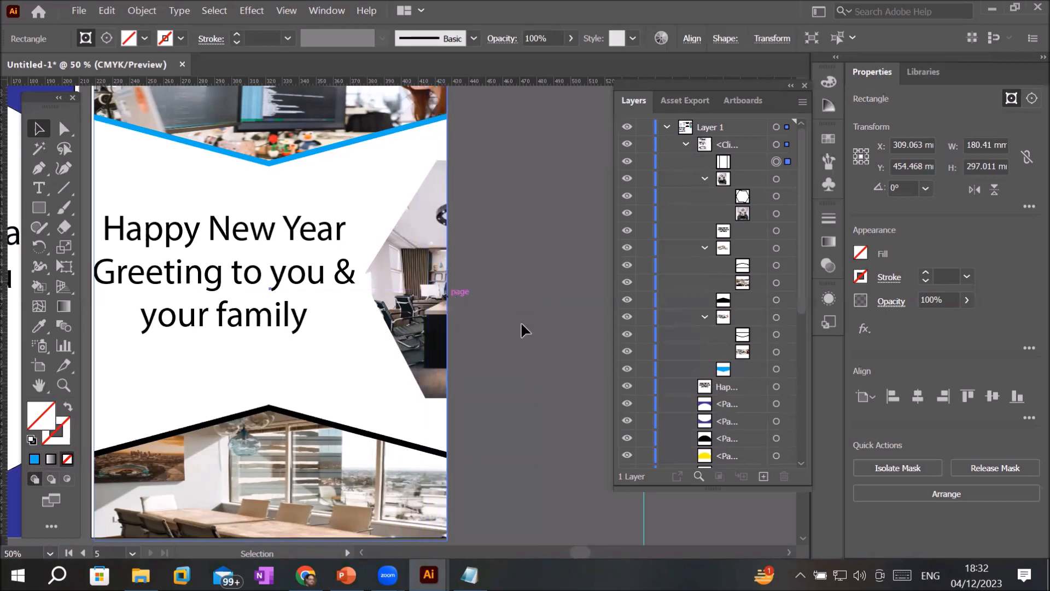
pyautogui.click(559, 342)
pyautogui.scroll(-2, 469, 350)
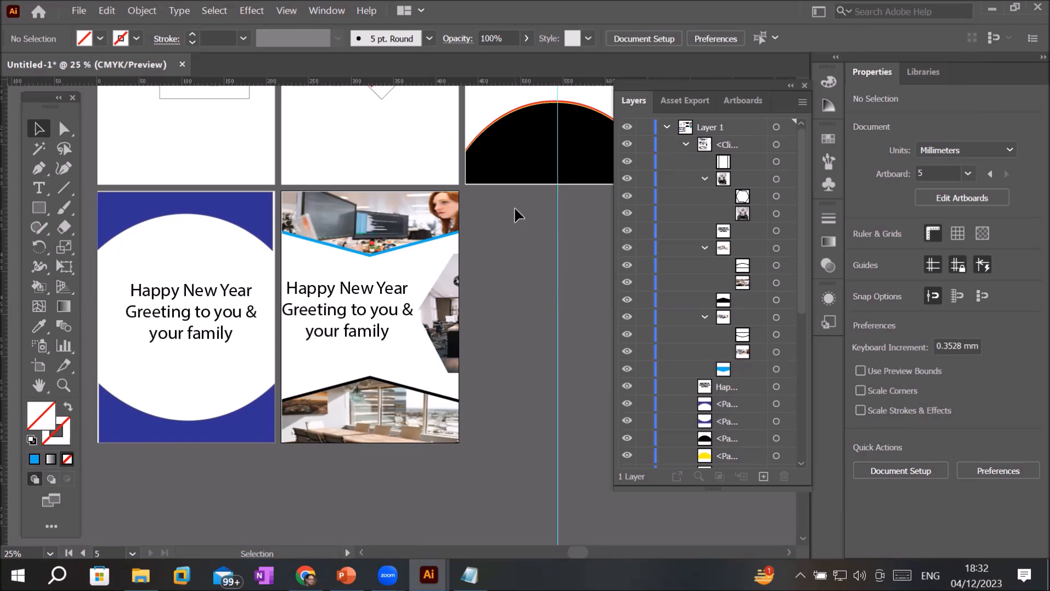
# Step: Undo the mask rectangle's resizing and the clipping mask, back to the selected rectangle and artwork
pyautogui.hotkey('ctrl', 'z')
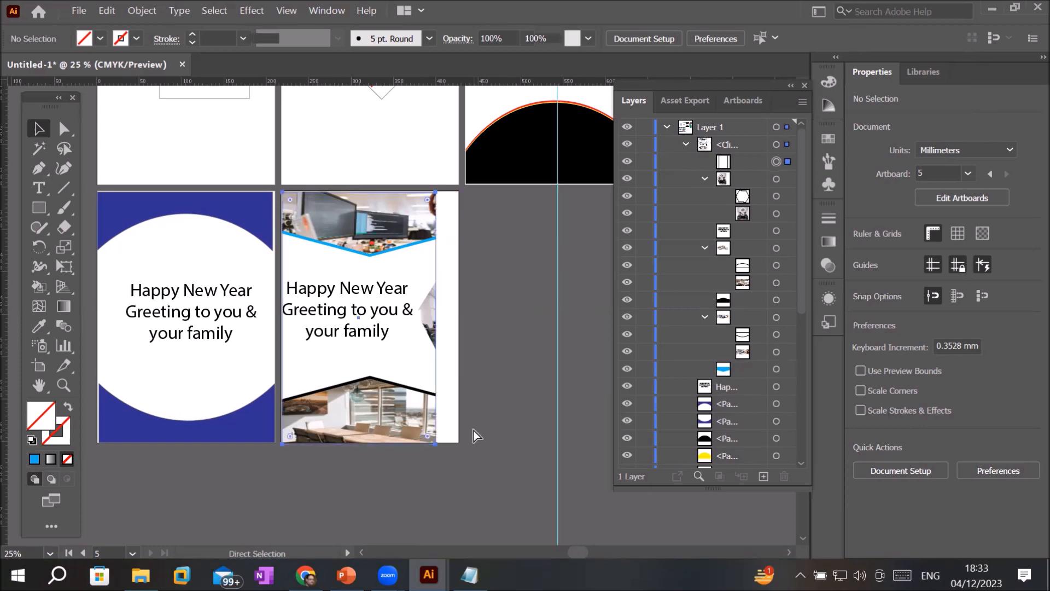
pyautogui.hotkey('ctrl', 'z')
pyautogui.hotkey('ctrl', 'z')
pyautogui.hotkey('ctrl', 'z')
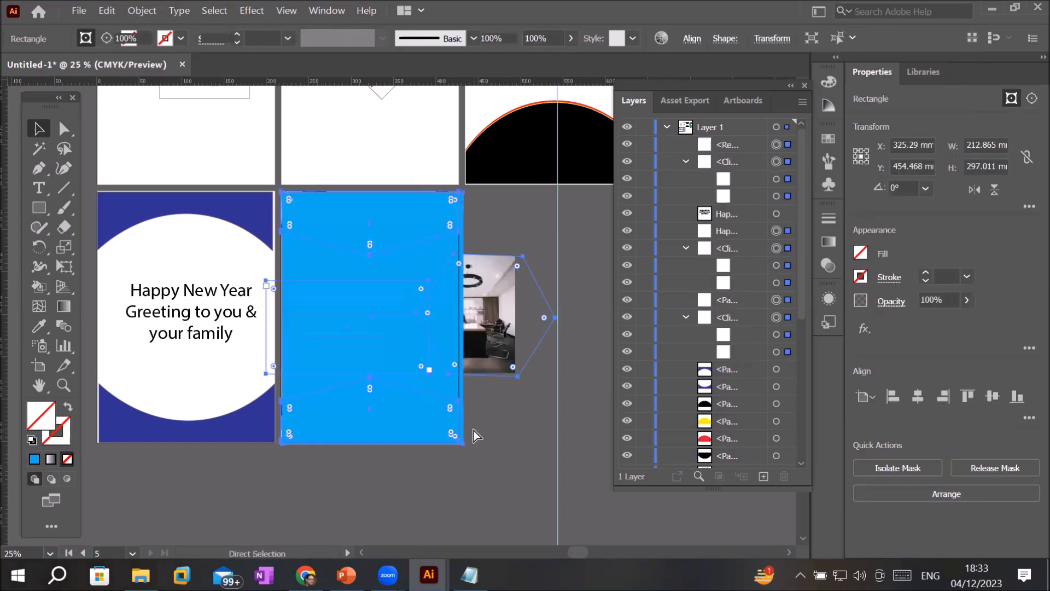
pyautogui.hotkey('ctrl', 'z')
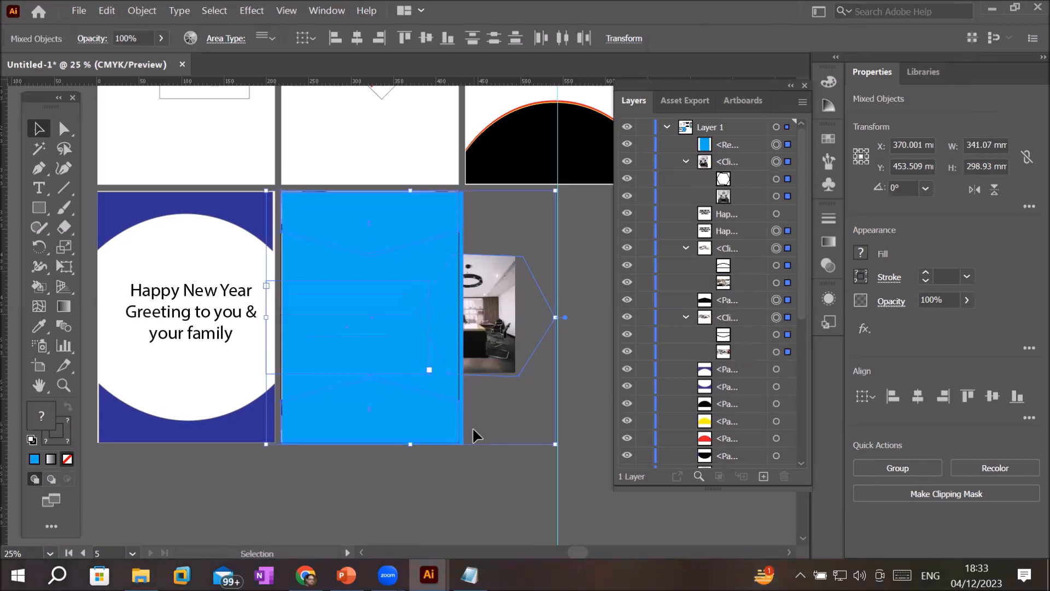
# Step: Make the clipping mask again from the selected blue rectangle and artboard 5 artwork, and deselect it
pyautogui.click(149, 15)
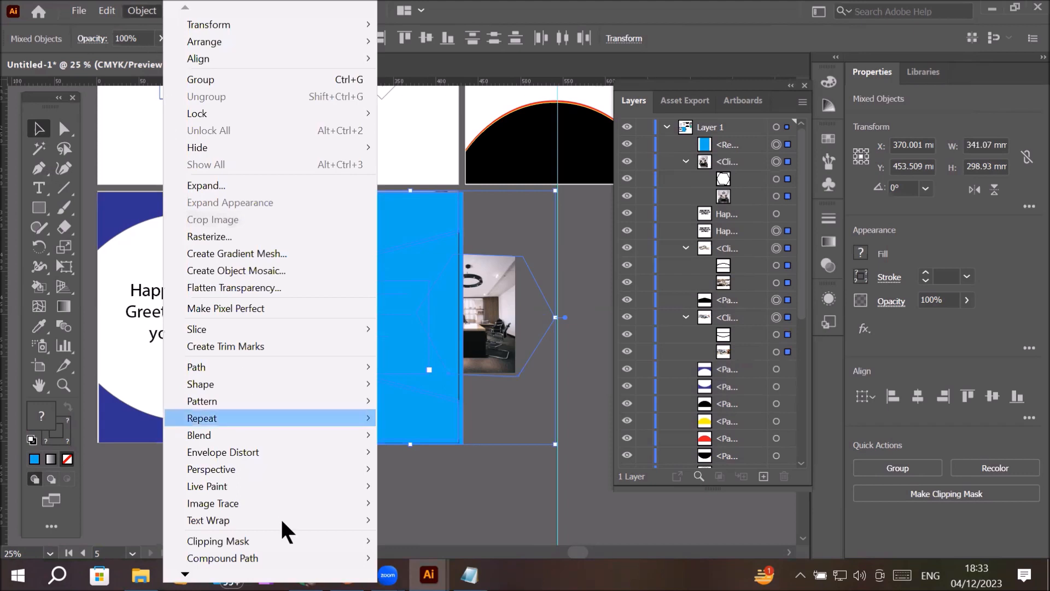
pyautogui.moveTo(318, 550)
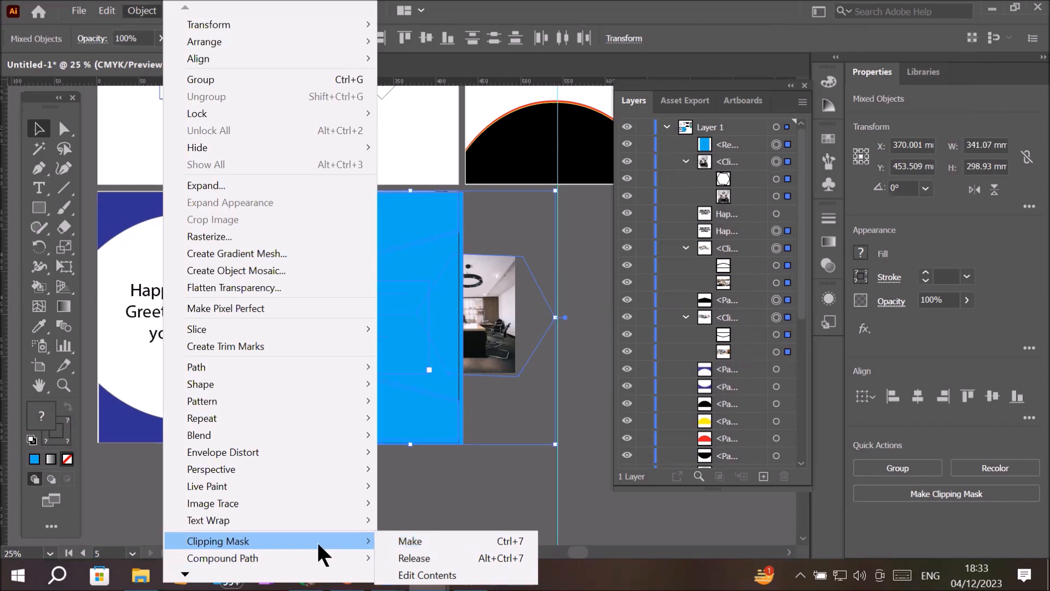
pyautogui.click(411, 541)
pyautogui.click(525, 325)
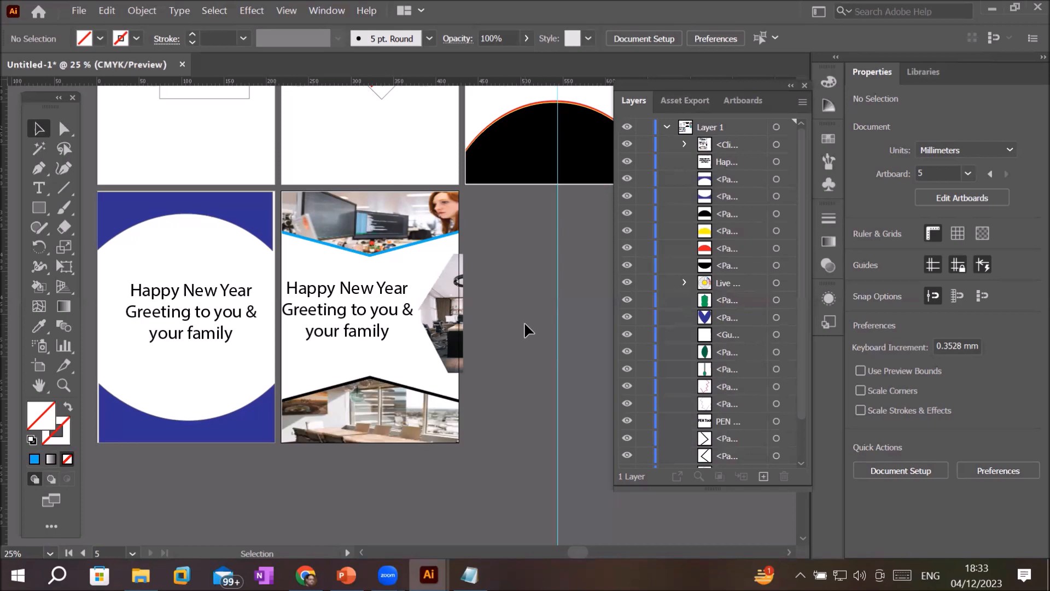
# Step: Isolate the page's clip group, shift its greeting text to the right and reposition the lower office photo within its mask
pyautogui.doubleClick(399, 297)
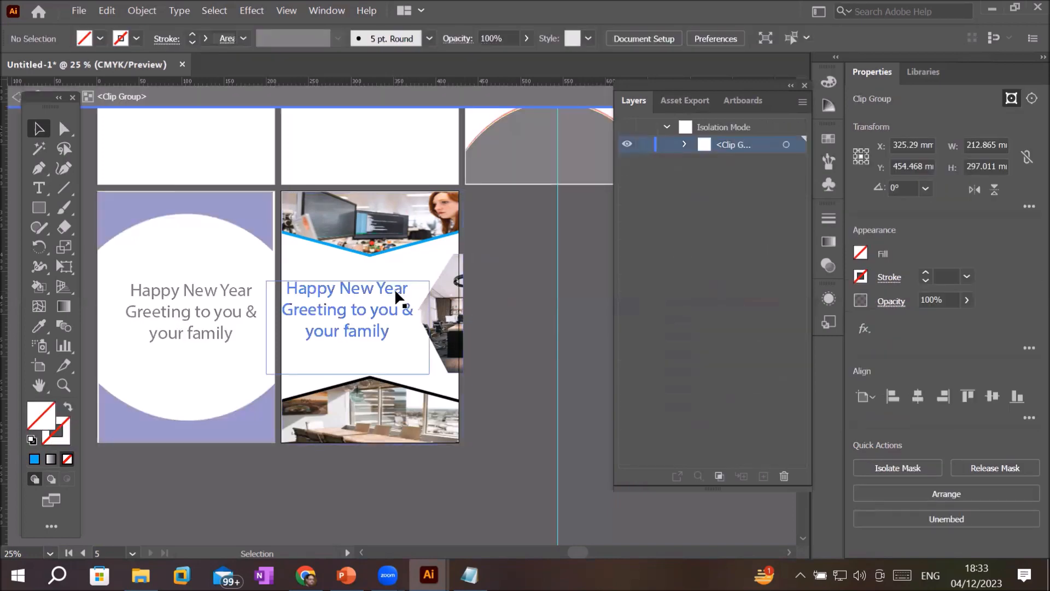
pyautogui.moveTo(396, 297); pyautogui.dragTo(410, 299)
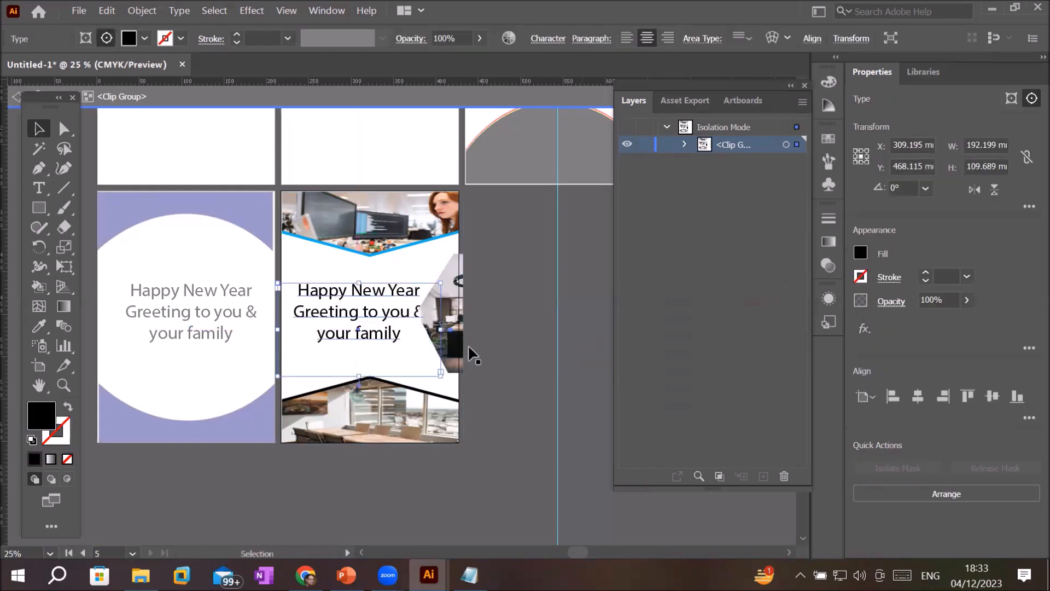
pyautogui.doubleClick(362, 405)
pyautogui.moveTo(361, 404); pyautogui.dragTo(355, 407)
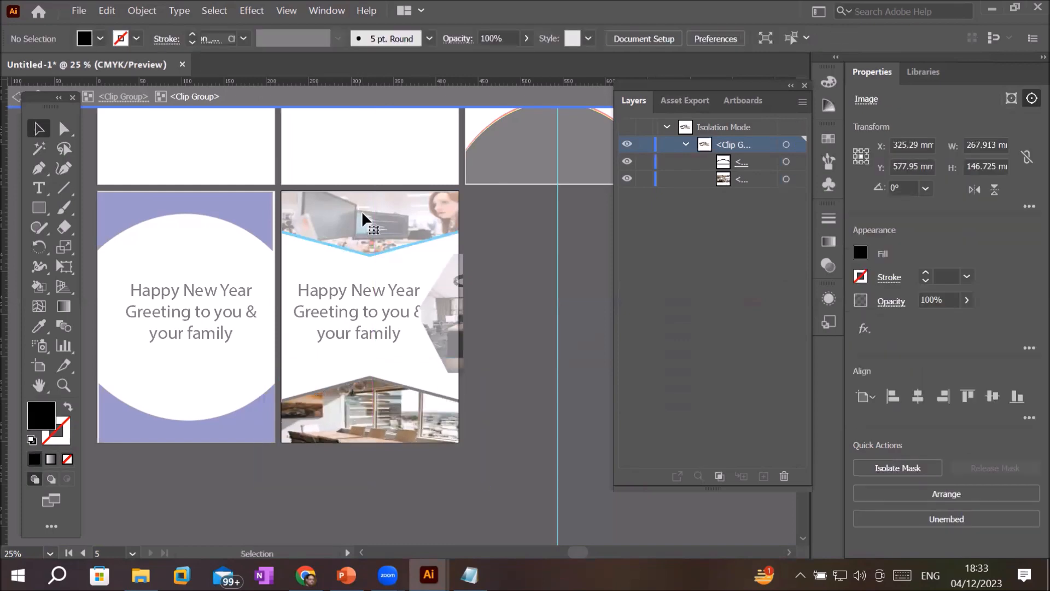
# Step: Nudge the whole page clip group right, and isolate it to move the upper office photo's clip group slightly left and down
pyautogui.doubleClick(364, 218)
pyautogui.moveTo(363, 218); pyautogui.dragTo(366, 217)
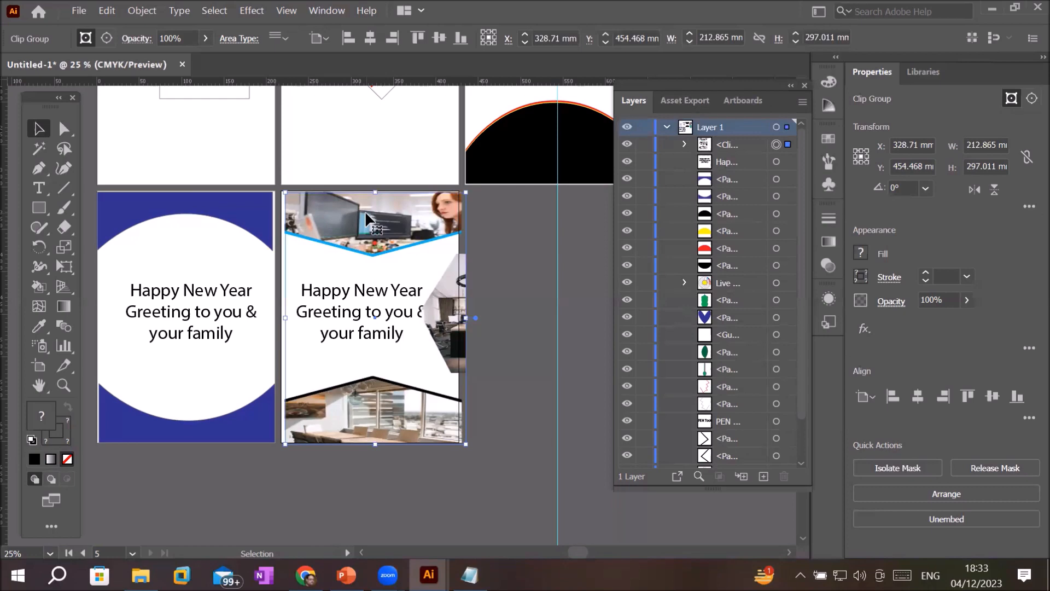
pyautogui.doubleClick(366, 218)
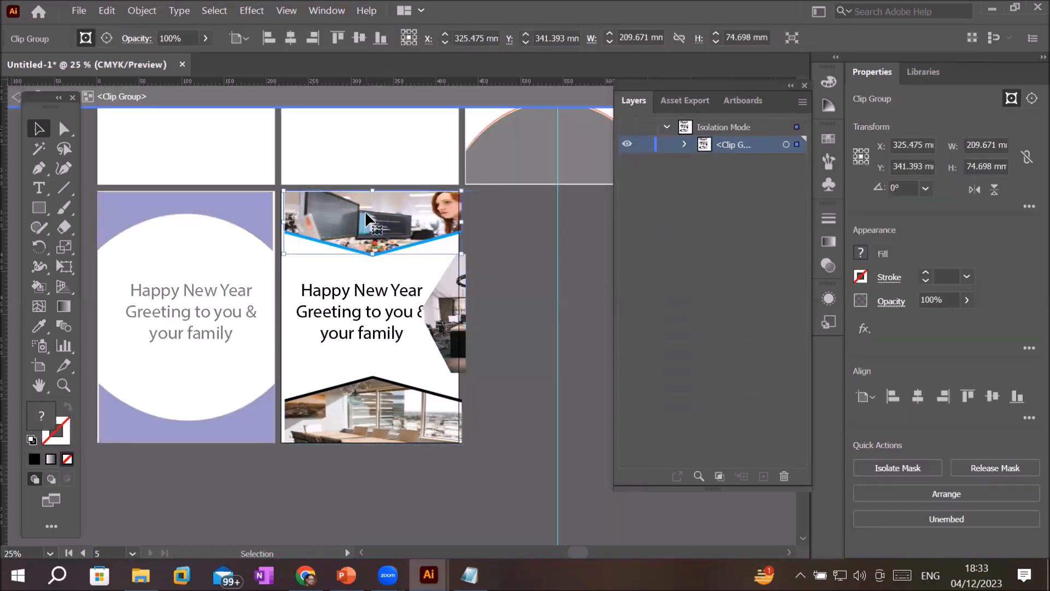
pyautogui.moveTo(365, 218)
pyautogui.mouseDown()
pyautogui.moveTo(468, 320)
pyautogui.moveTo(364, 223)
pyautogui.mouseUp()
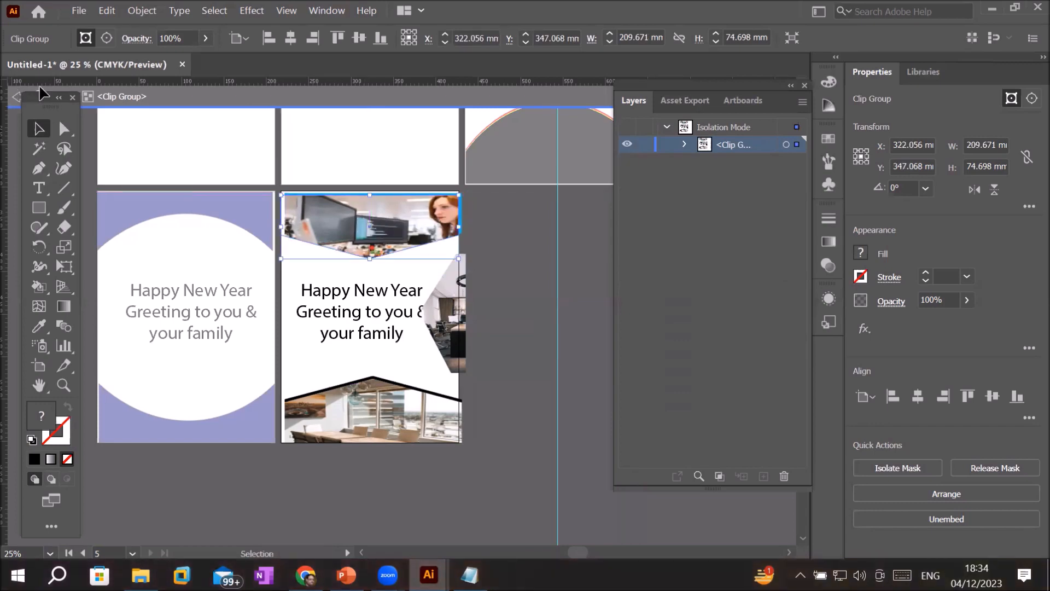
# Step: Move the floating toolbox clear of the isolation path and leave isolation mode with nothing selected
pyautogui.moveTo(50, 104); pyautogui.dragTo(43, 208)
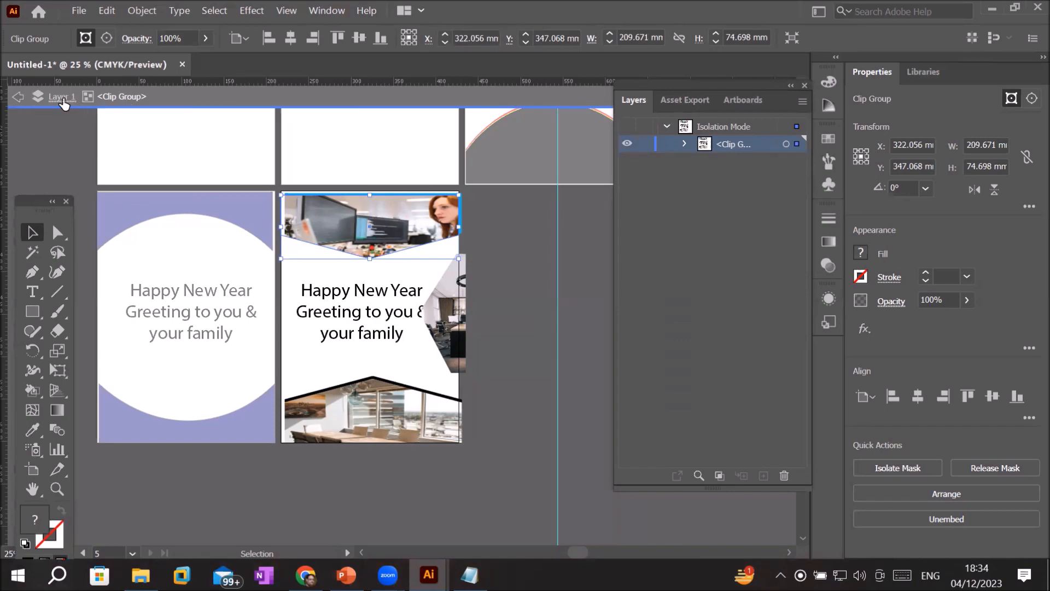
pyautogui.click(34, 99)
pyautogui.click(14, 97)
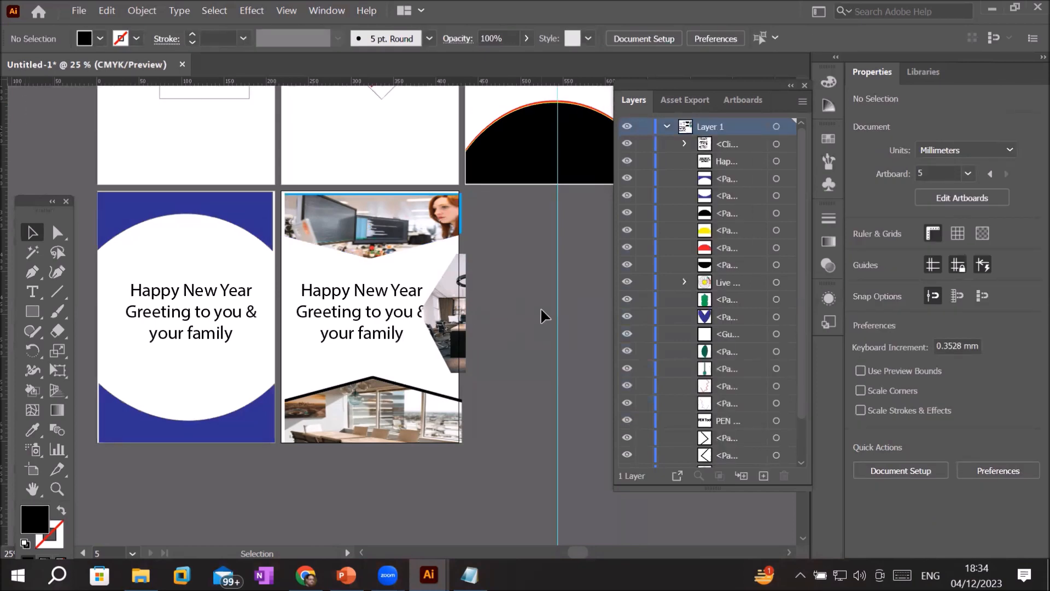
pyautogui.scroll(-3, 544, 316)
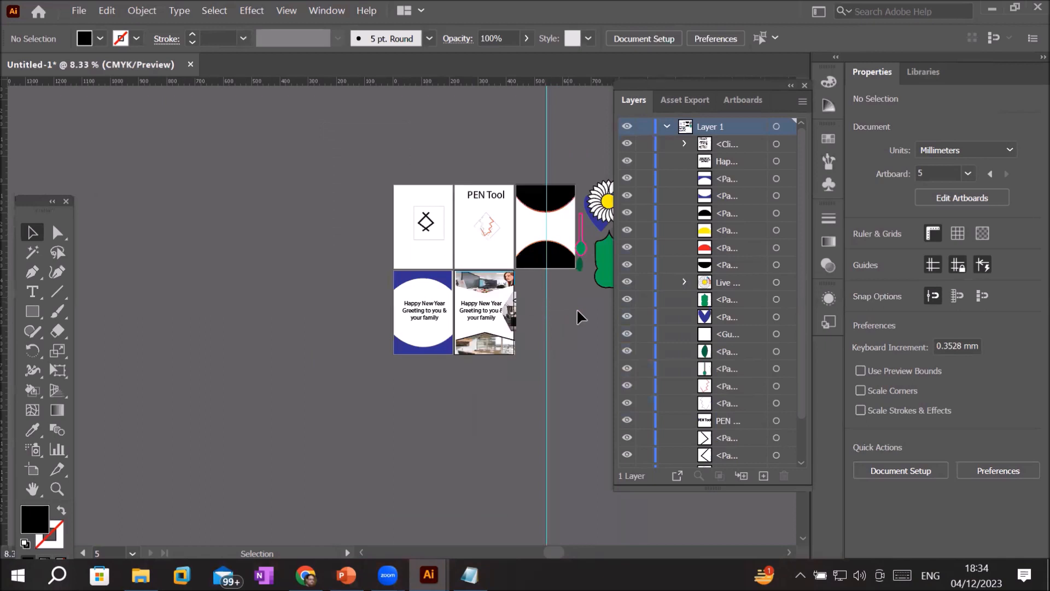
# Step: Move the red arc shape on artboard 3 down so a thicker red band extends below the upper black arc
pyautogui.scroll(4, 590, 208)
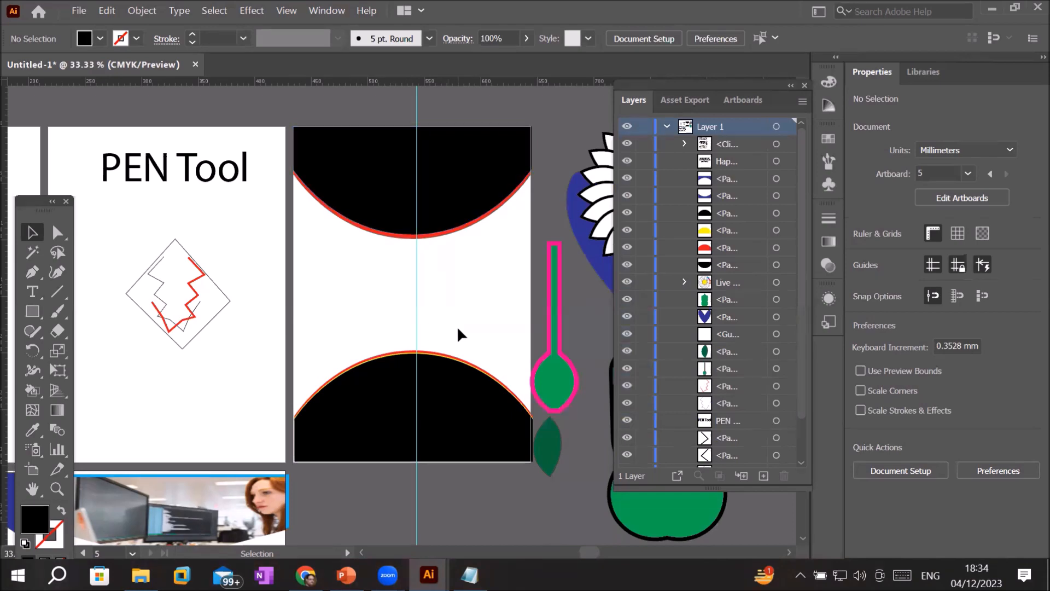
pyautogui.scroll(-3, 444, 376)
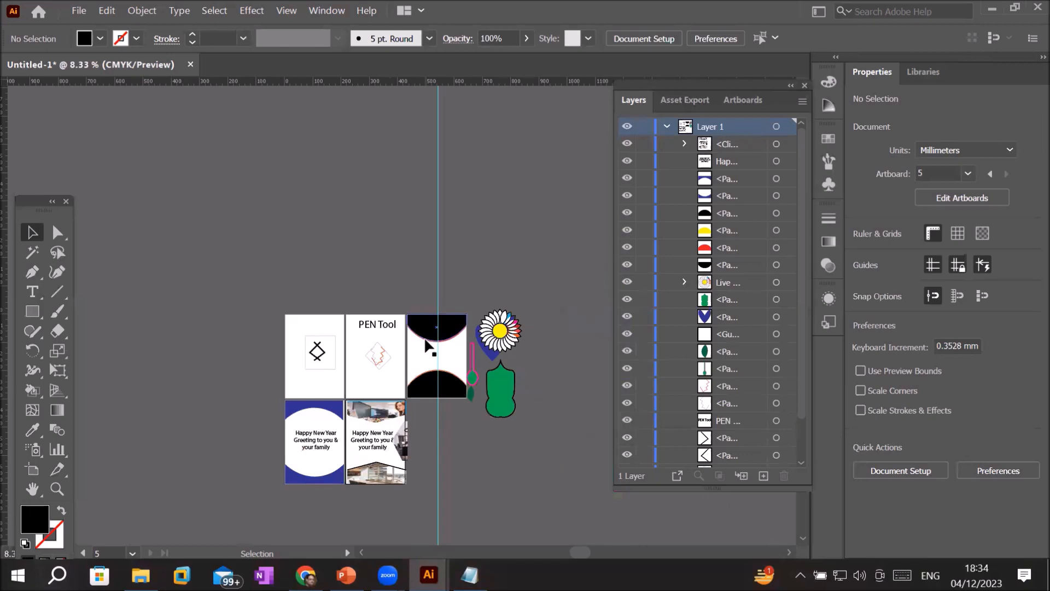
pyautogui.scroll(5, 454, 337)
pyautogui.scroll(-2, 438, 333)
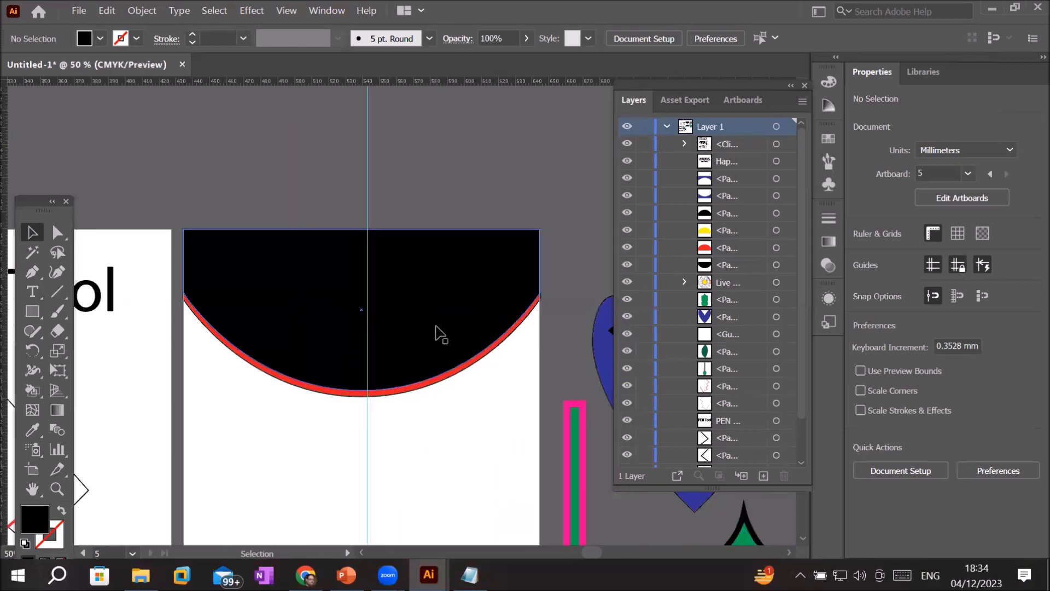
pyautogui.click(400, 394)
pyautogui.moveTo(400, 395); pyautogui.dragTo(400, 417)
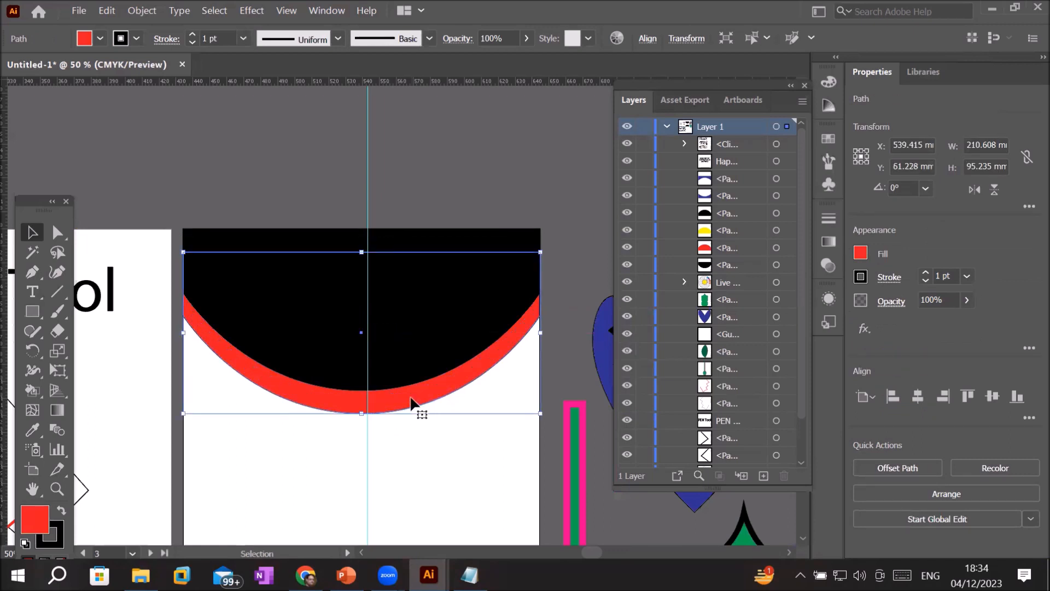
# Step: Start placing an image and choose the photo of the meditating woman from a subfolder of _Graphics > Images
pyautogui.click(77, 13)
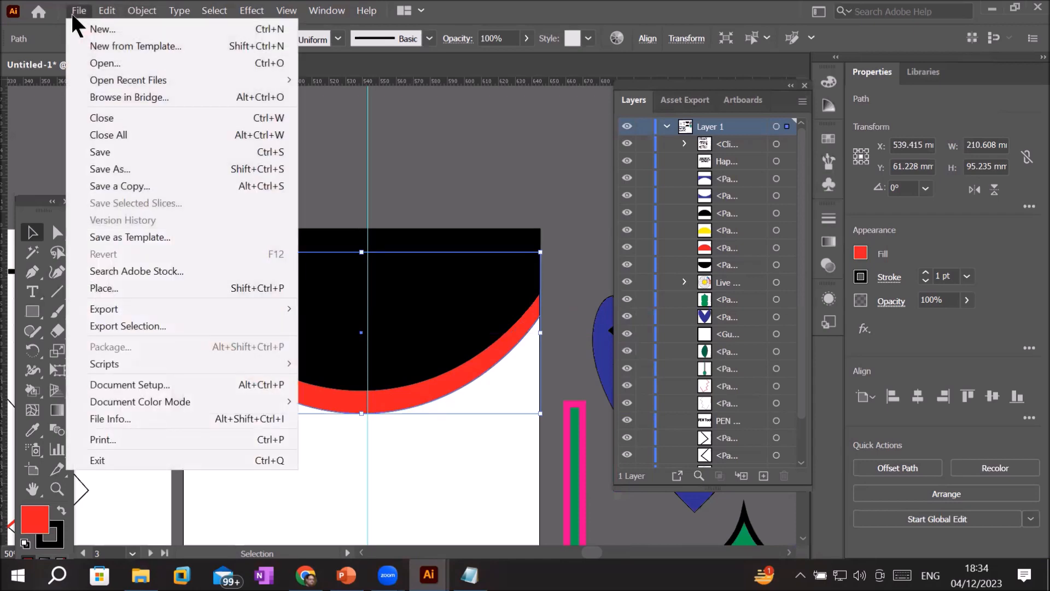
pyautogui.click(134, 288)
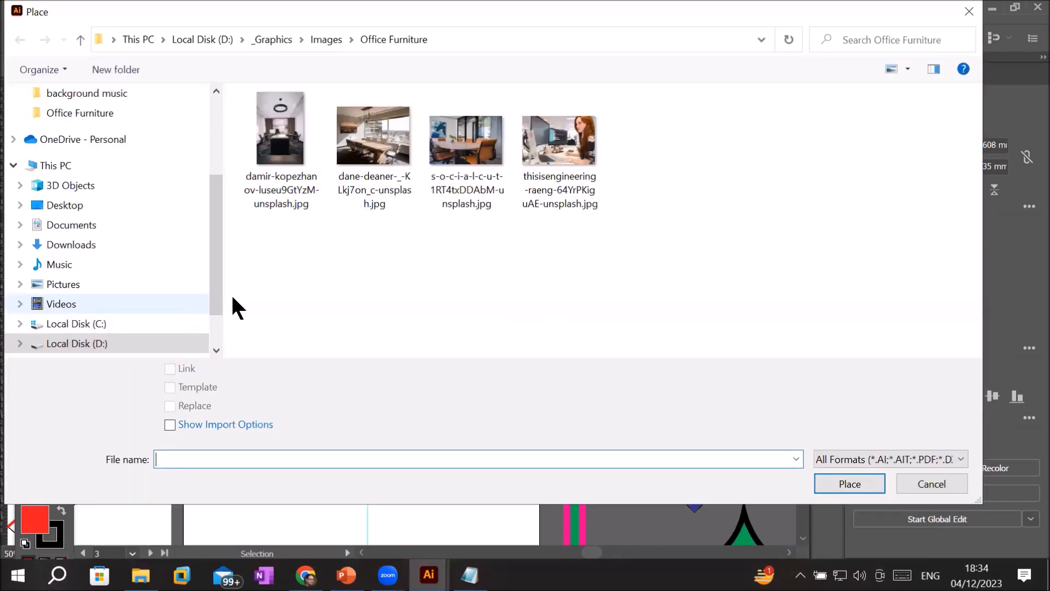
pyautogui.click(282, 36)
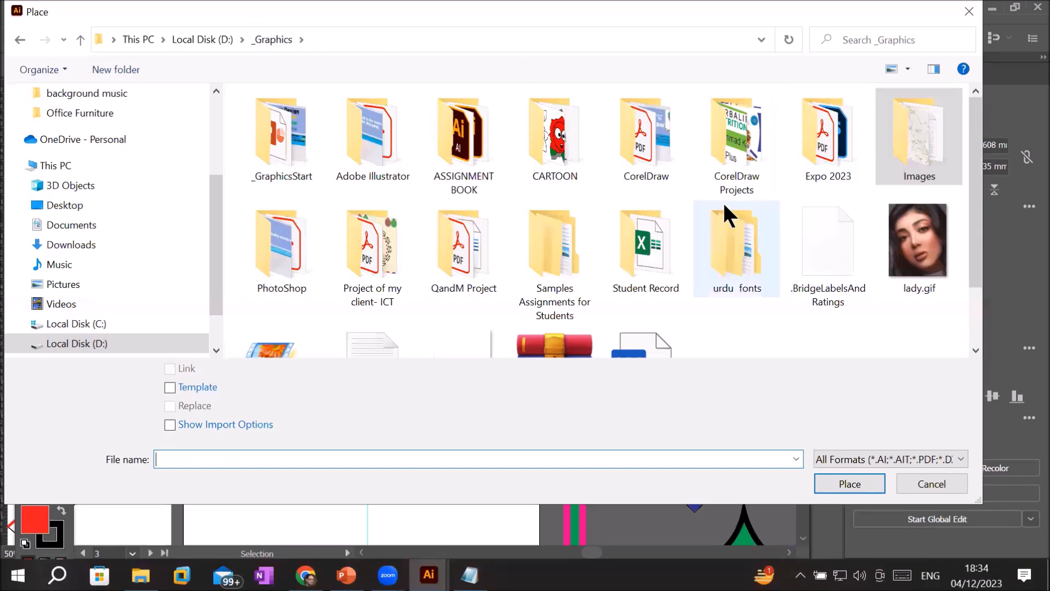
pyautogui.scroll(-2, 789, 216)
pyautogui.scroll(2, 789, 215)
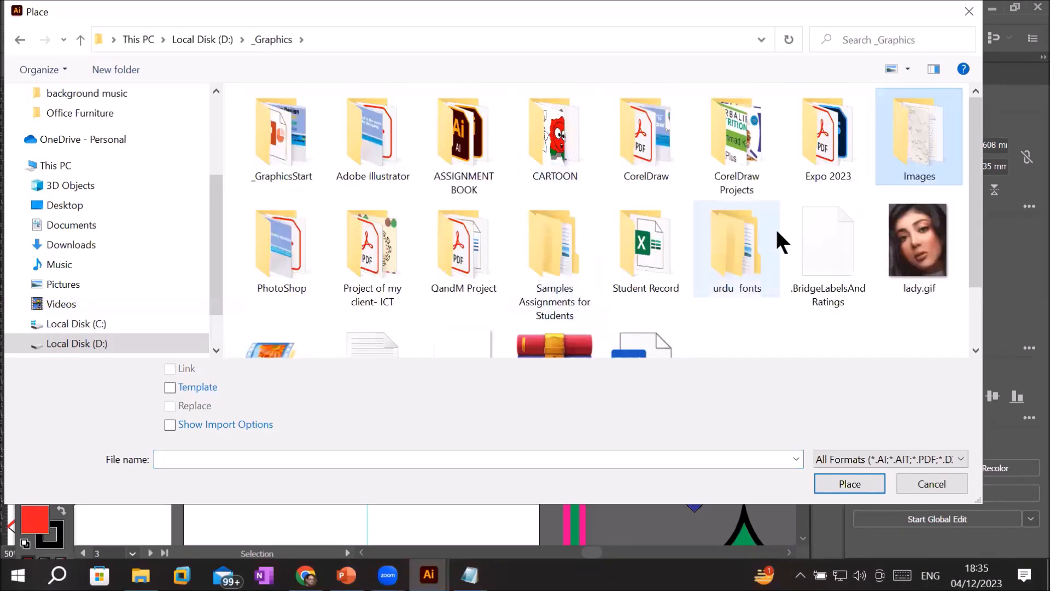
pyautogui.doubleClick(917, 137)
pyautogui.doubleClick(284, 270)
pyautogui.doubleClick(930, 144)
# Step: Place the photo on artboard 3, stretch it to about 209 × 92 mm, fit it across the page and embed it
pyautogui.moveTo(196, 293); pyautogui.dragTo(429, 448)
pyautogui.moveTo(429, 371); pyautogui.dragTo(553, 382)
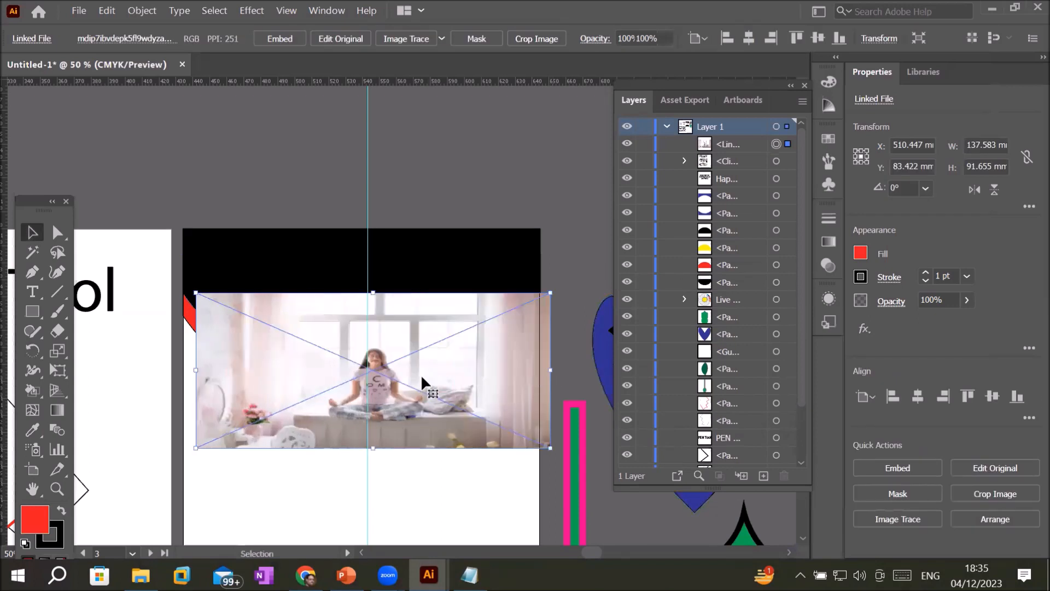
pyautogui.moveTo(419, 383); pyautogui.dragTo(409, 385)
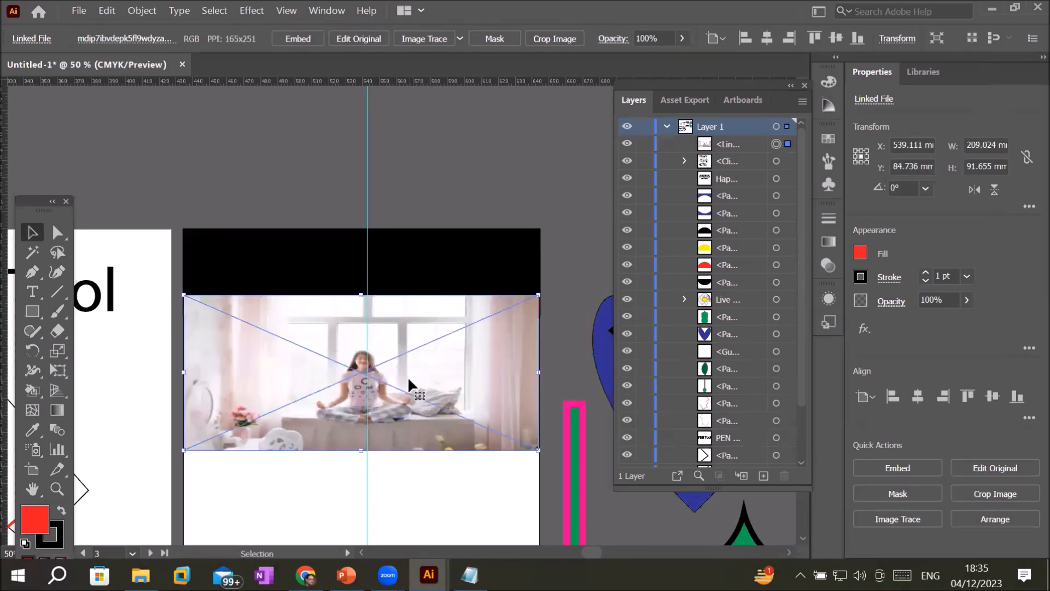
pyautogui.click(303, 38)
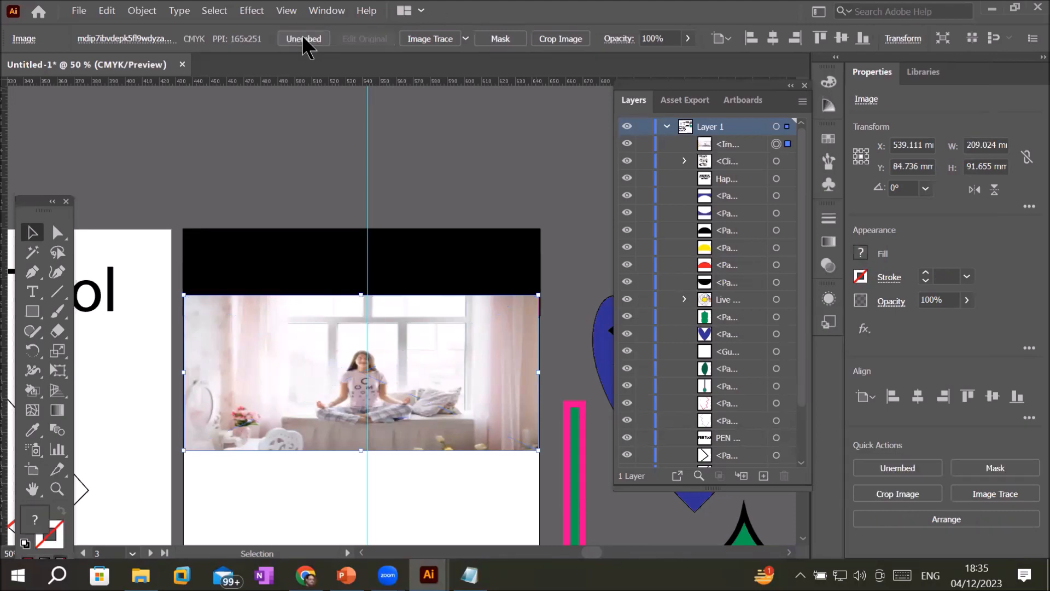
# Step: Reposition the embedded photo over the red arc, offset slightly past the page's left edge so the arc's right end is exposed
pyautogui.moveTo(370, 292); pyautogui.dragTo(379, 260)
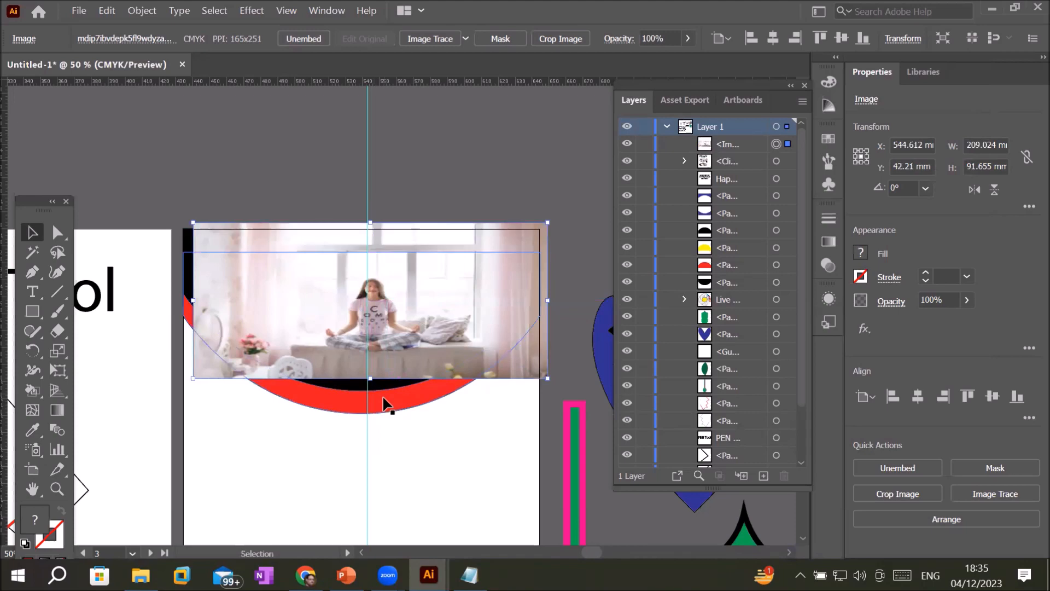
pyautogui.moveTo(429, 311); pyautogui.dragTo(422, 392)
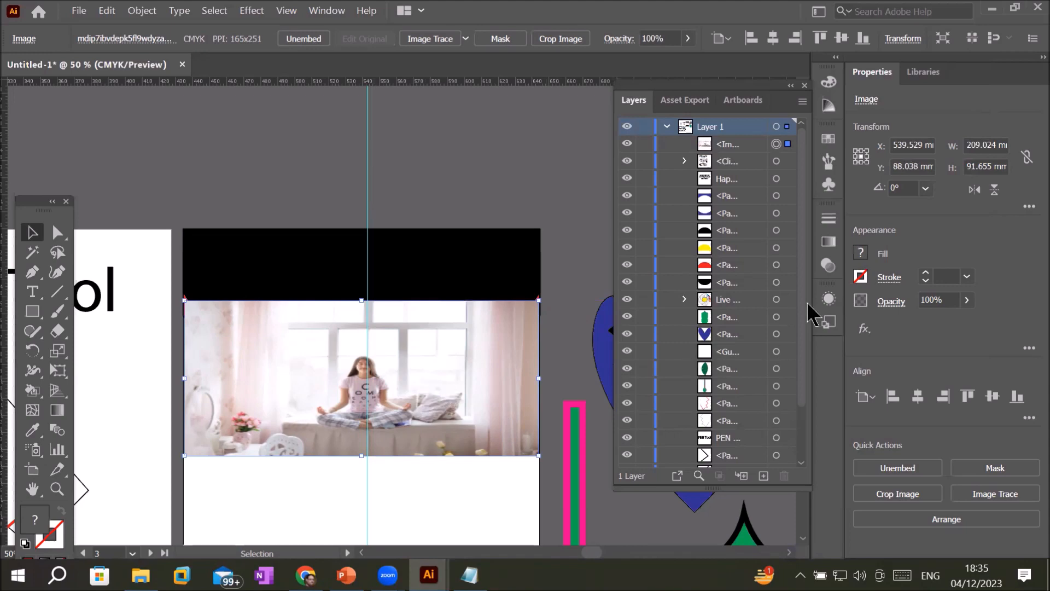
pyautogui.moveTo(446, 347); pyautogui.dragTo(413, 344)
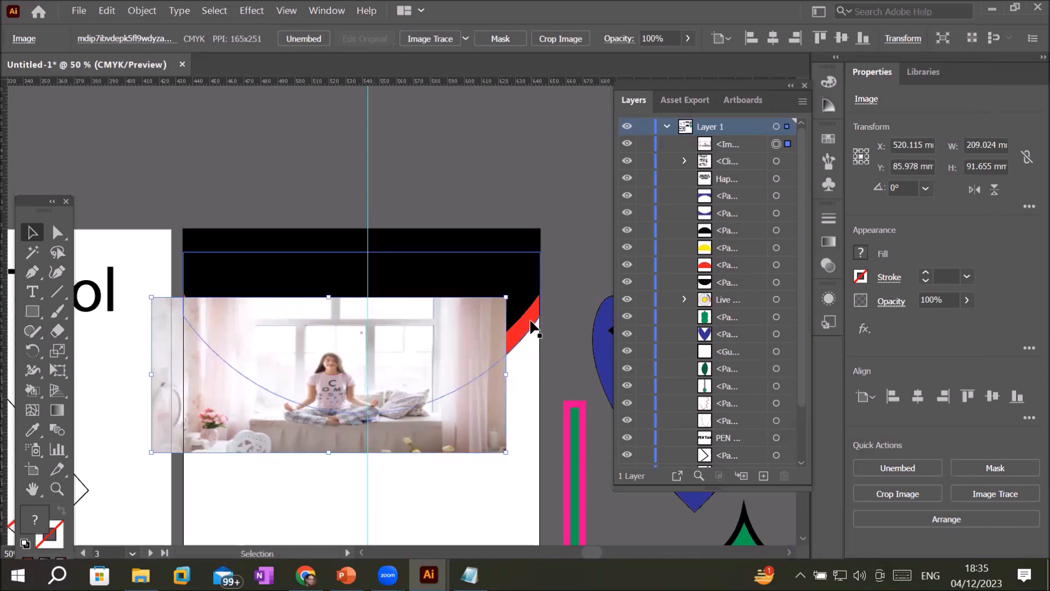
# Step: Select the red arc shape and locate its entry in the layer stack
pyautogui.click(531, 325)
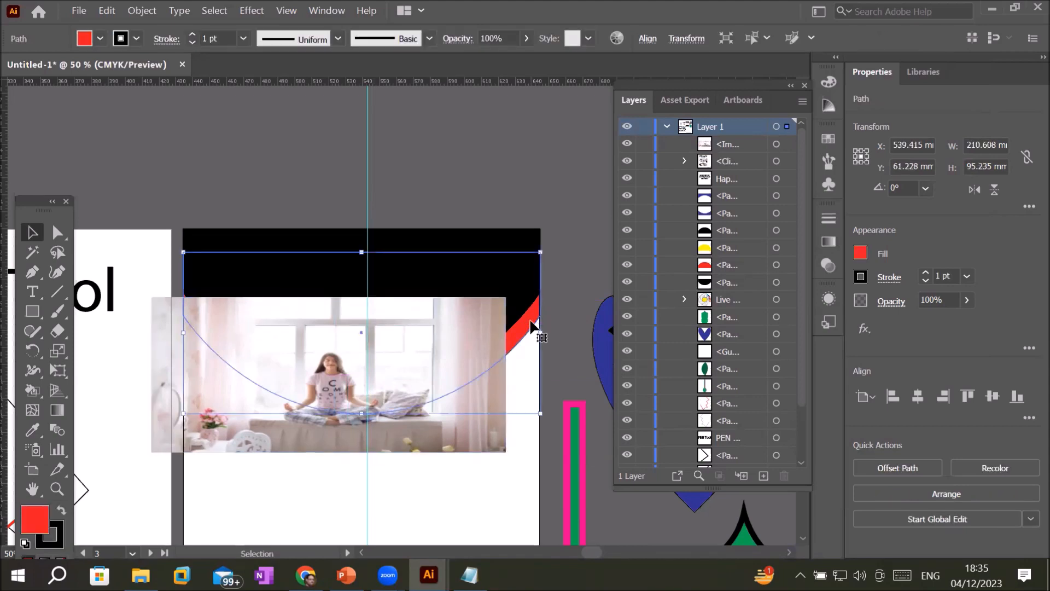
pyautogui.moveTo(803, 213); pyautogui.dragTo(809, 366)
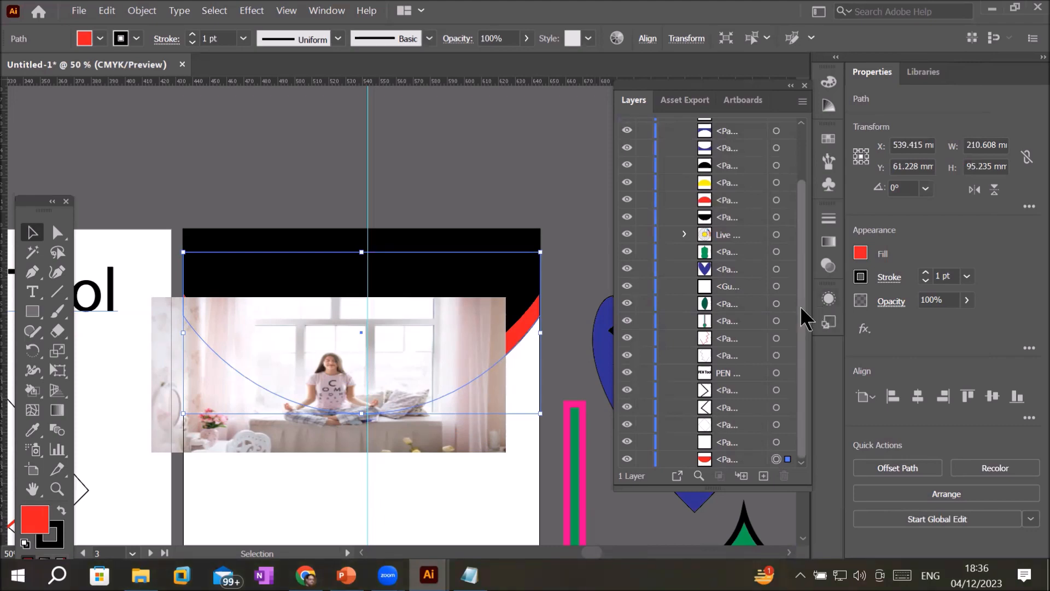
pyautogui.moveTo(802, 235); pyautogui.dragTo(802, 182)
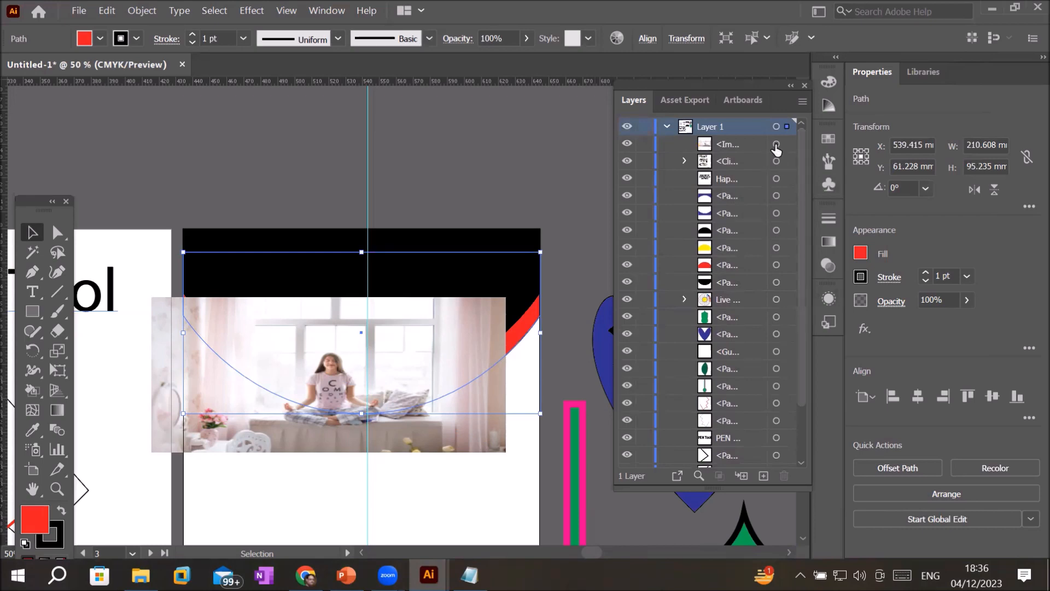
# Step: Select the embedded photo in the layer stack and try to move it down to the red arc's path
pyautogui.click(776, 144)
pyautogui.moveTo(734, 145); pyautogui.dragTo(717, 380)
pyautogui.moveTo(716, 419); pyautogui.dragTo(723, 477)
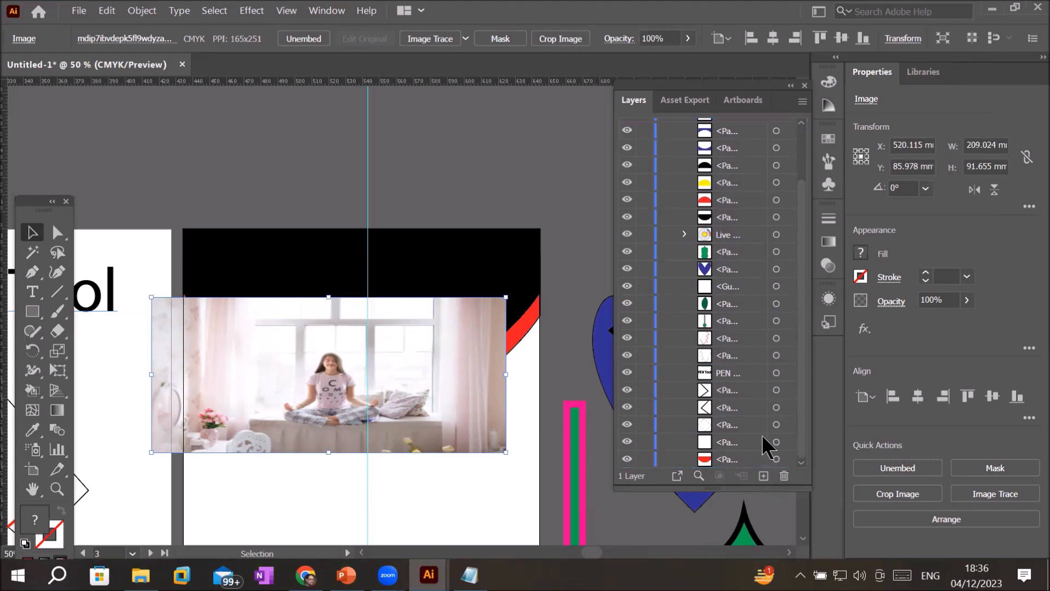
pyautogui.scroll(1, 803, 244)
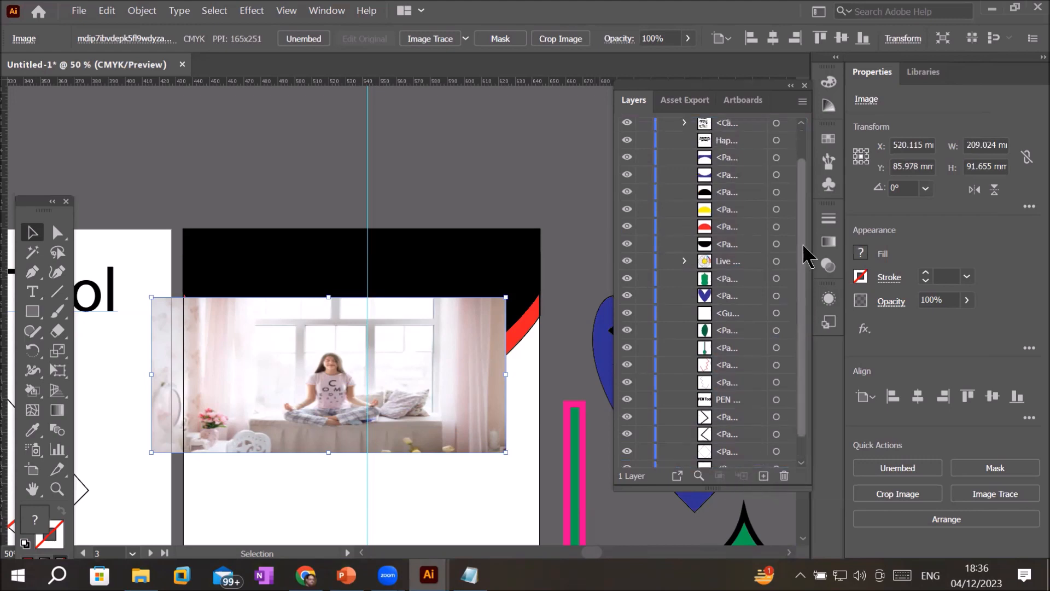
# Step: Send the meditation photo down the layer stack so it sits directly beneath the red curved shape
pyautogui.scroll(2, 802, 244)
pyautogui.moveTo(736, 147); pyautogui.dragTo(726, 459)
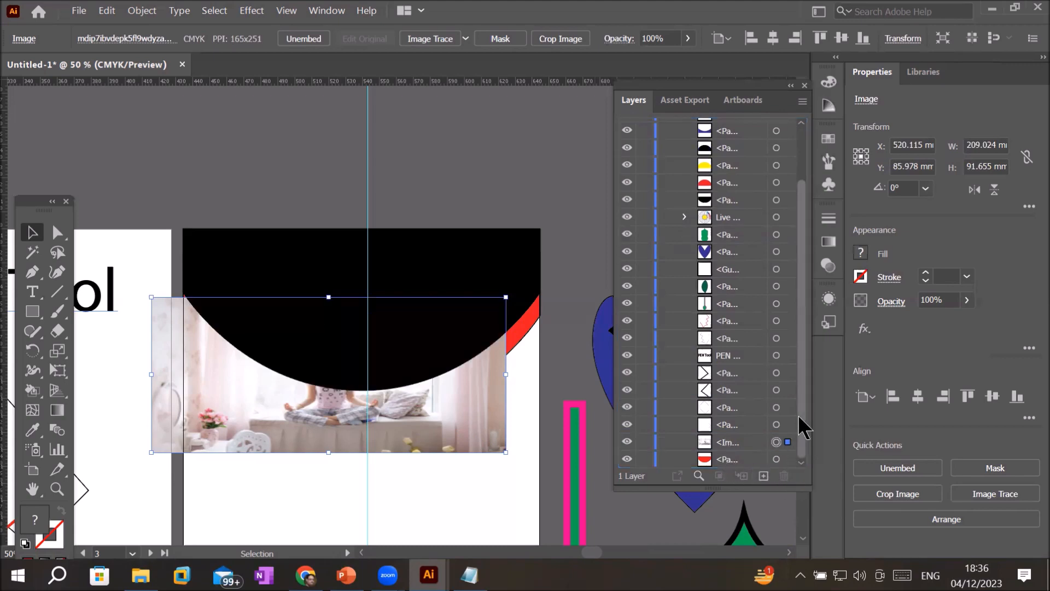
pyautogui.click(714, 441)
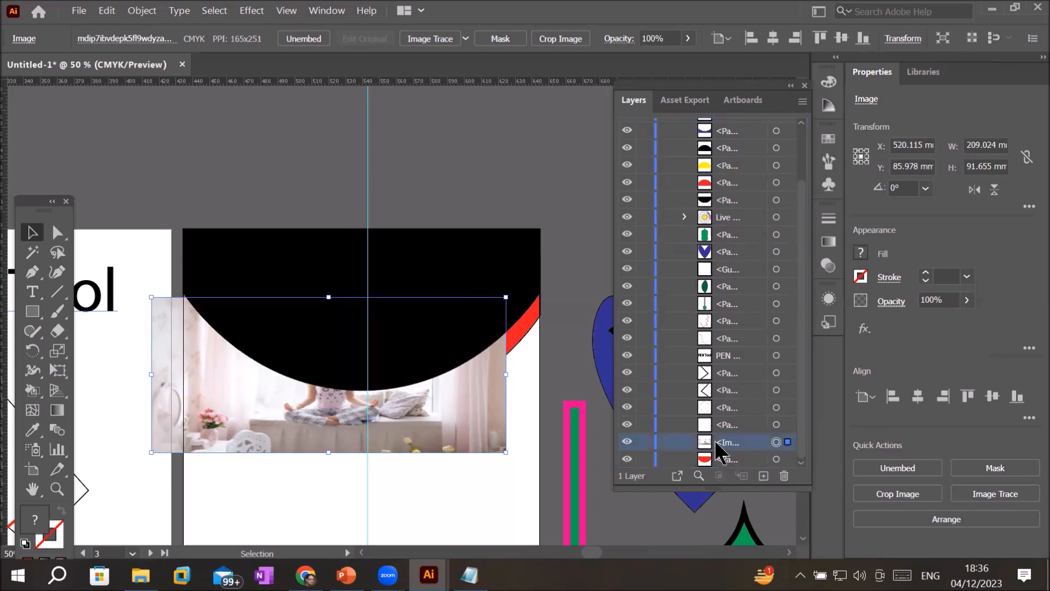
pyautogui.click(724, 460)
pyautogui.moveTo(721, 460)
pyautogui.mouseDown()
pyautogui.moveTo(728, 436)
pyautogui.moveTo(731, 459)
pyautogui.mouseUp()
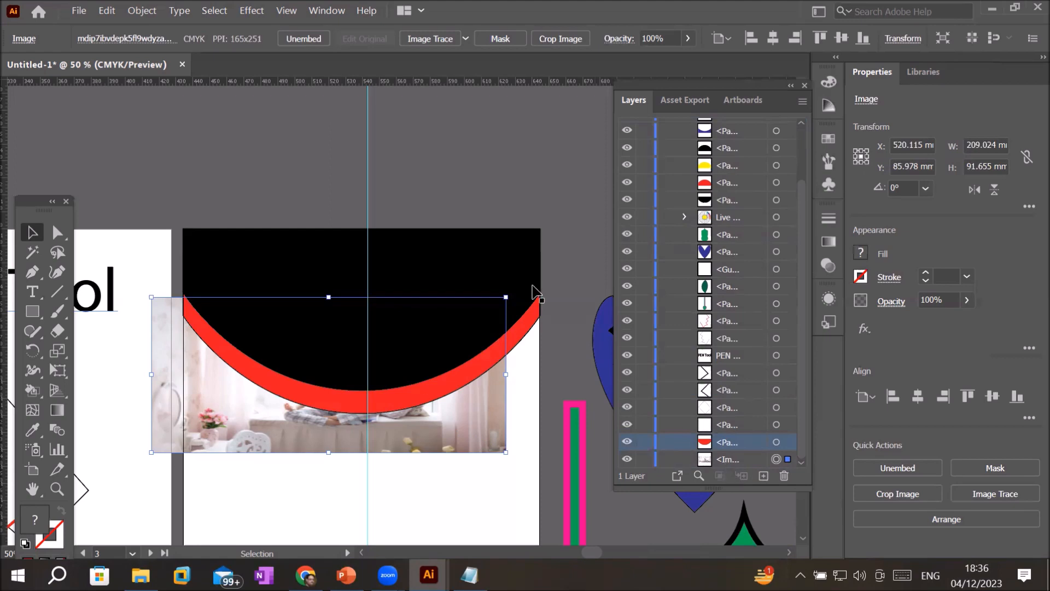
# Step: Add the red curved shape to the selection and make a clipping mask from it and the photo
pyautogui.keyDown('shift'); pyautogui.click(529, 326); pyautogui.keyUp('shift')
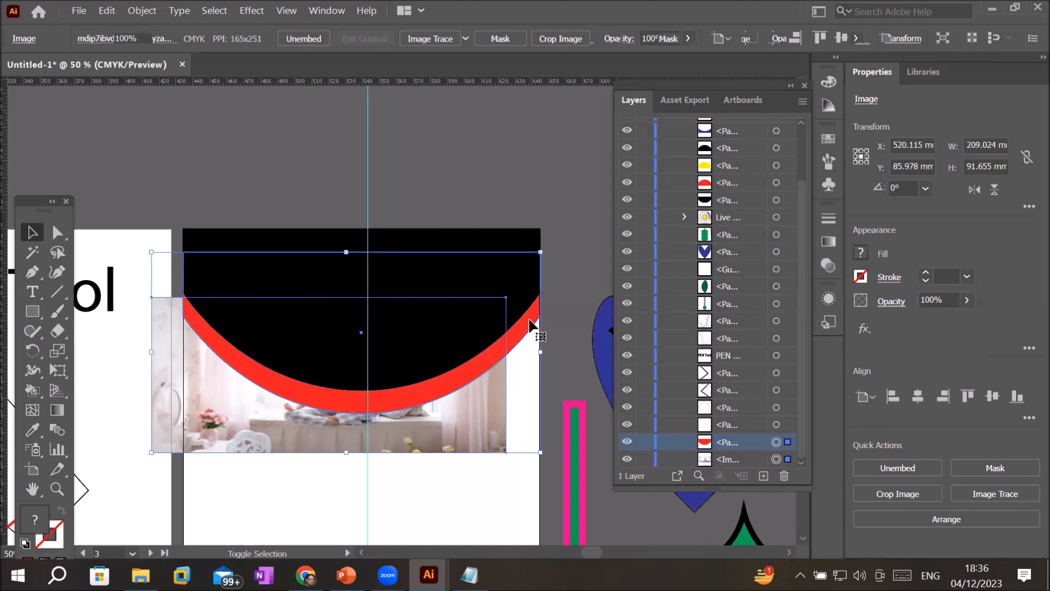
pyautogui.click(152, 11)
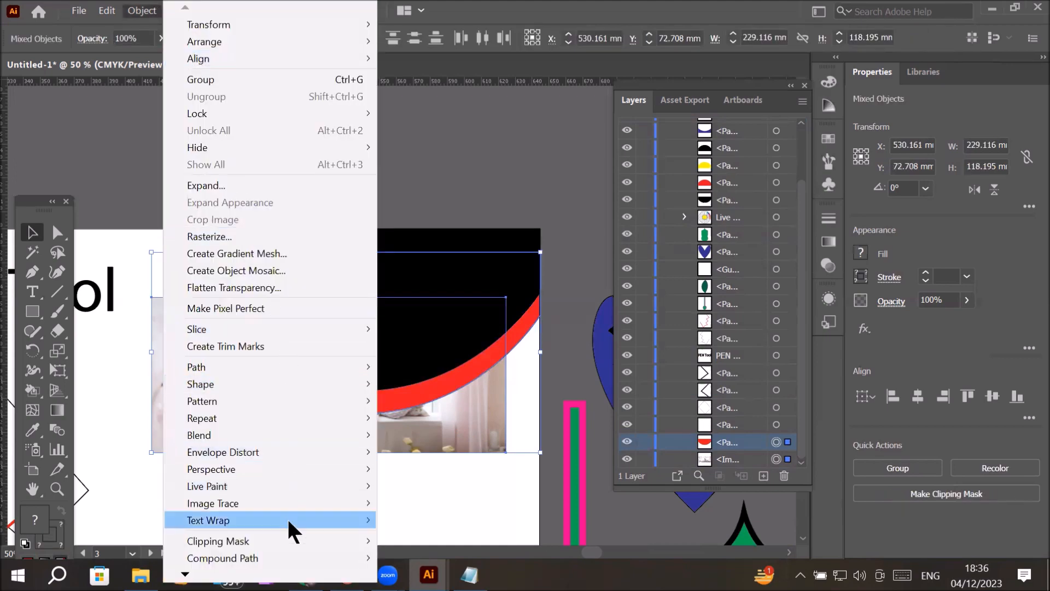
pyautogui.moveTo(284, 535)
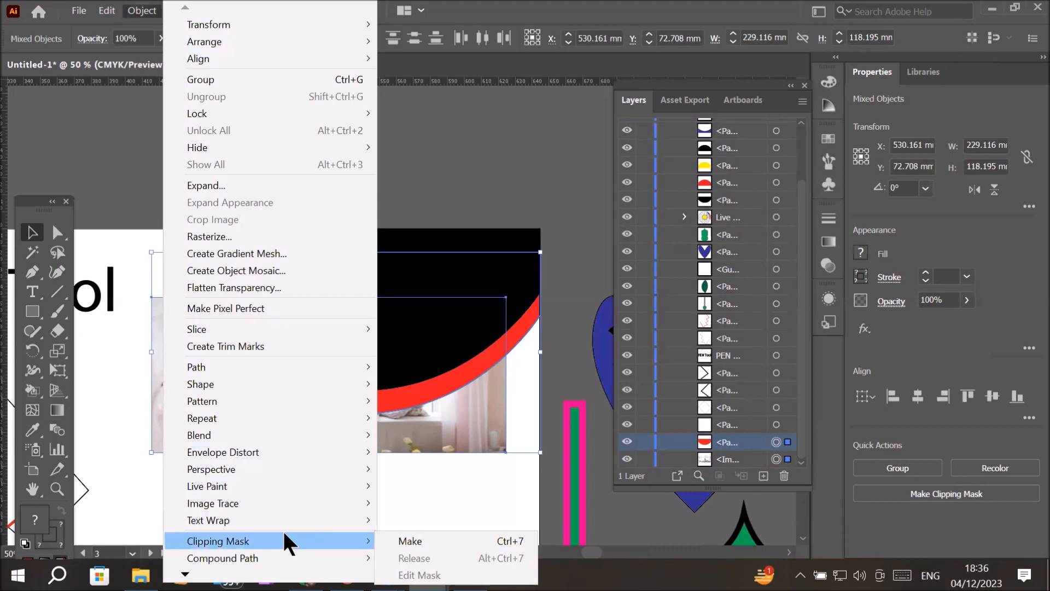
pyautogui.click(407, 543)
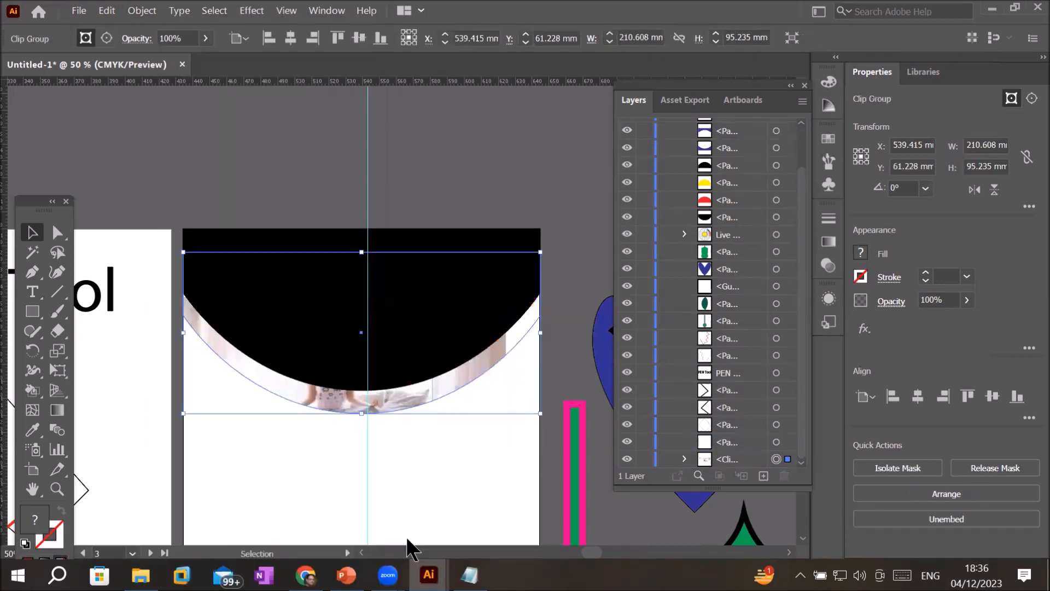
# Step: Select only the photo inside the clip group and widen it to about 237 mm to cover the curved band
pyautogui.scroll(2, 406, 495)
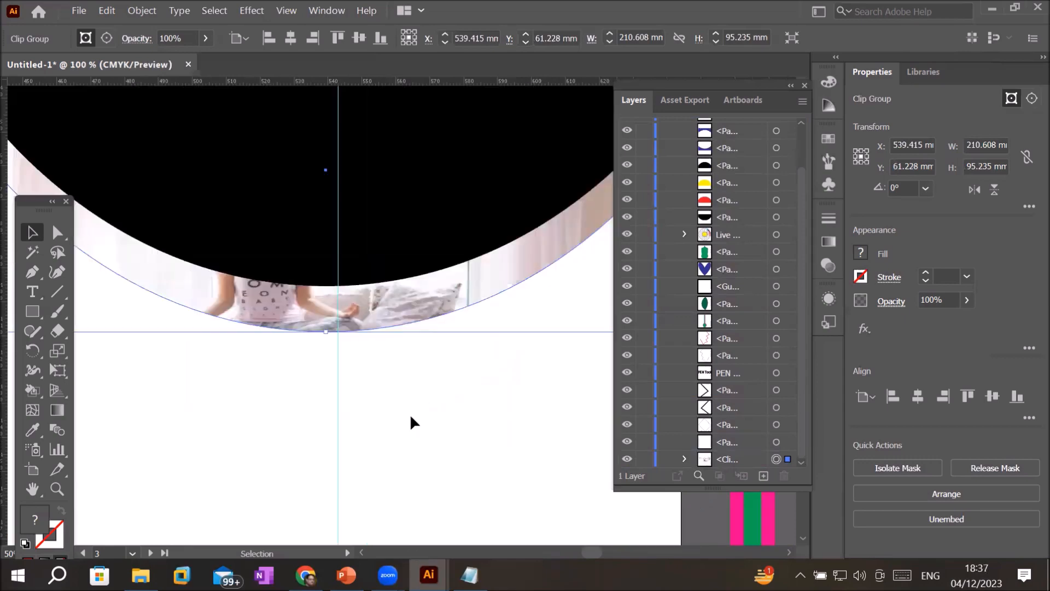
pyautogui.scroll(-1, 407, 381)
pyautogui.scroll(-2, 408, 381)
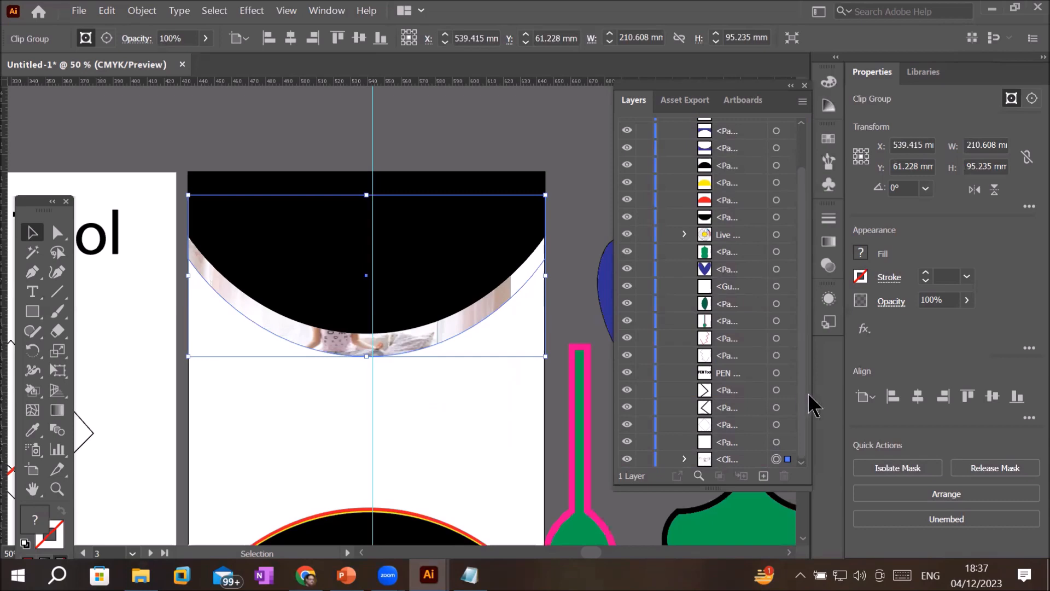
pyautogui.click(685, 460)
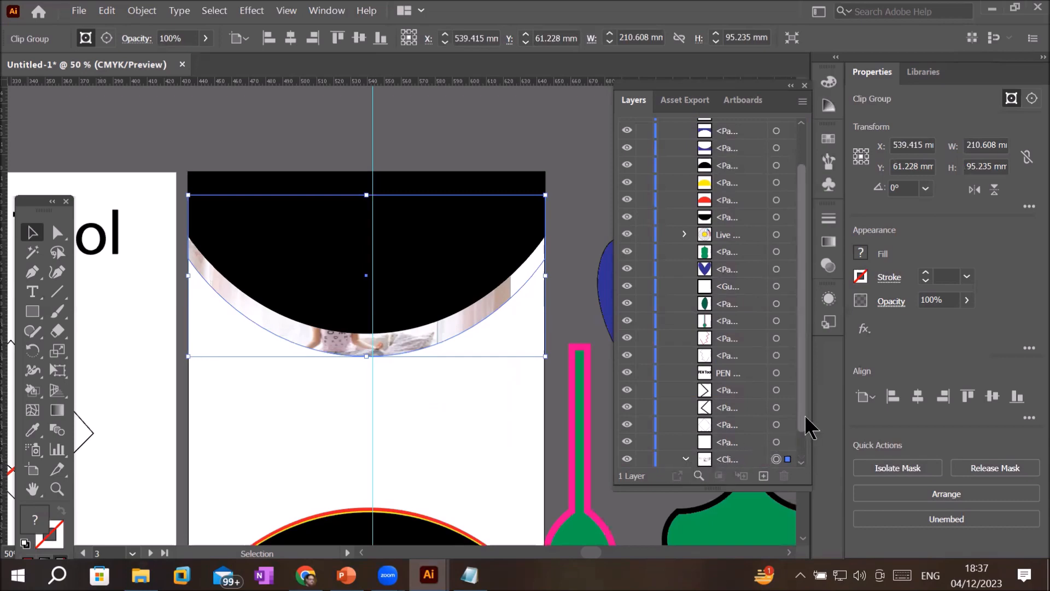
pyautogui.scroll(-2, 802, 460)
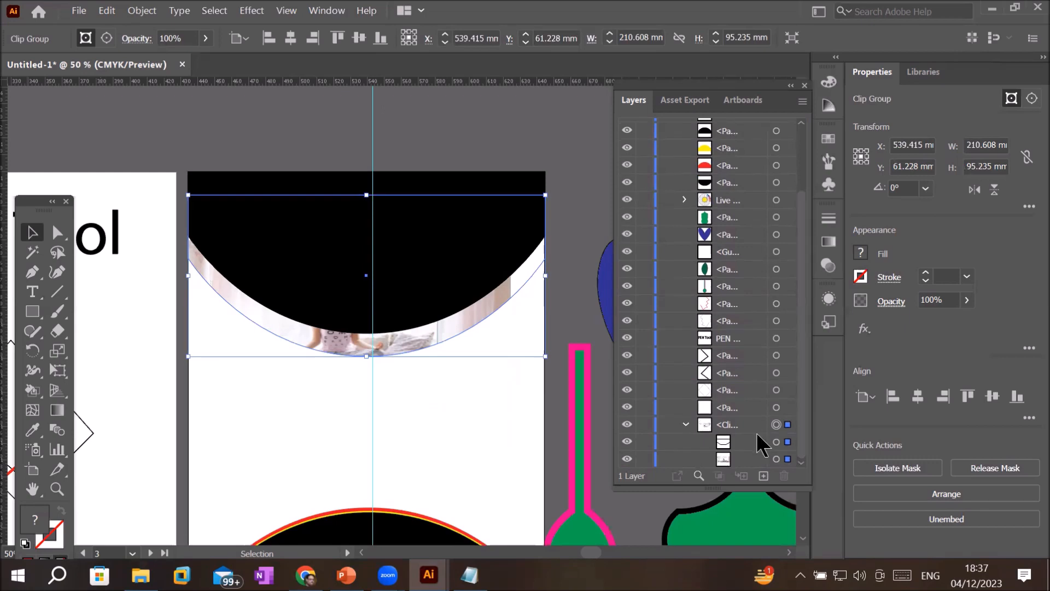
pyautogui.click(776, 442)
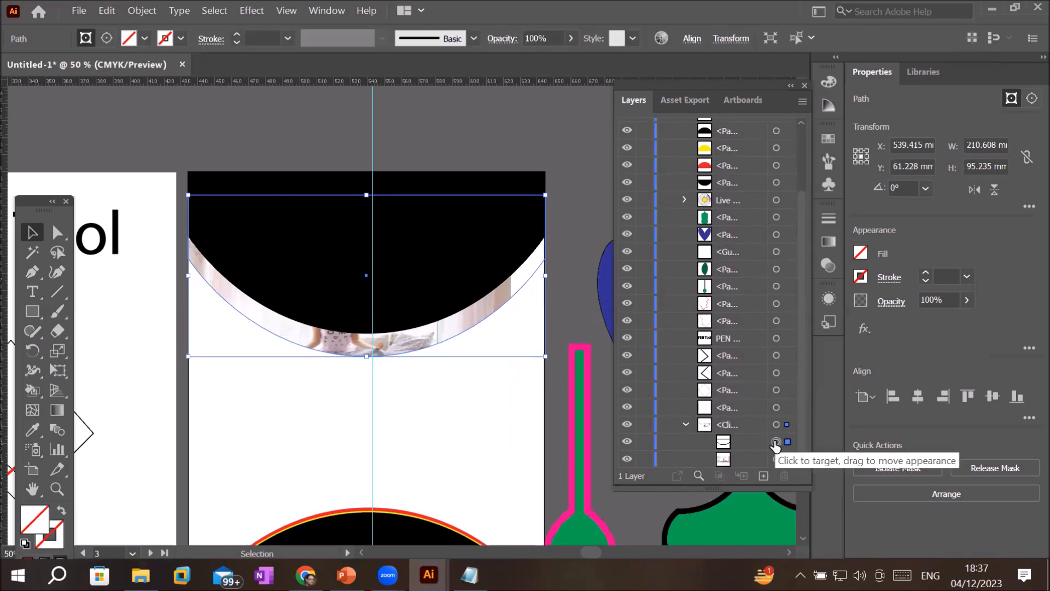
pyautogui.click(776, 459)
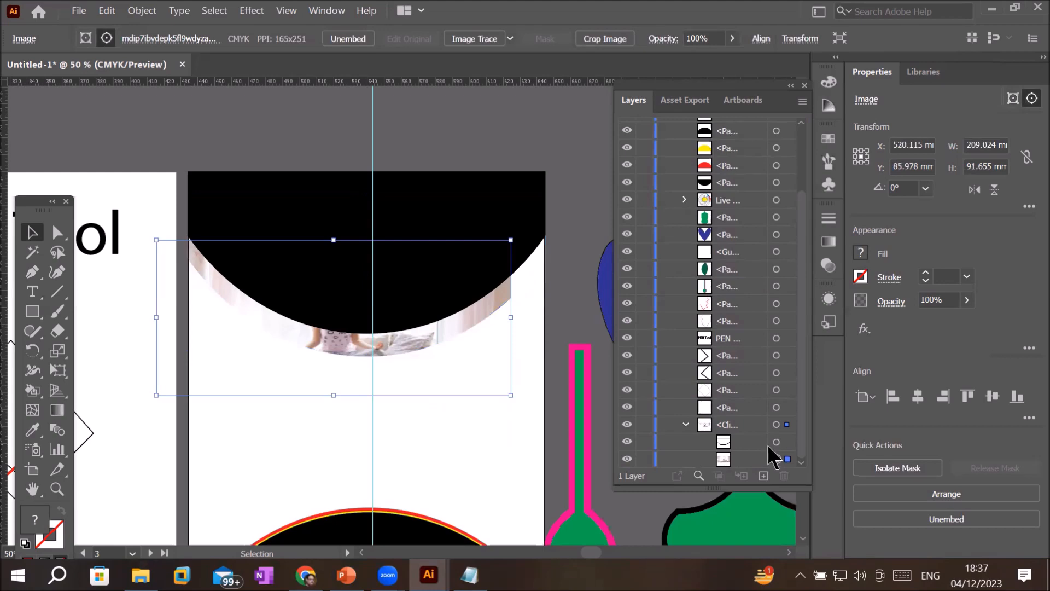
pyautogui.moveTo(510, 318); pyautogui.dragTo(562, 325)
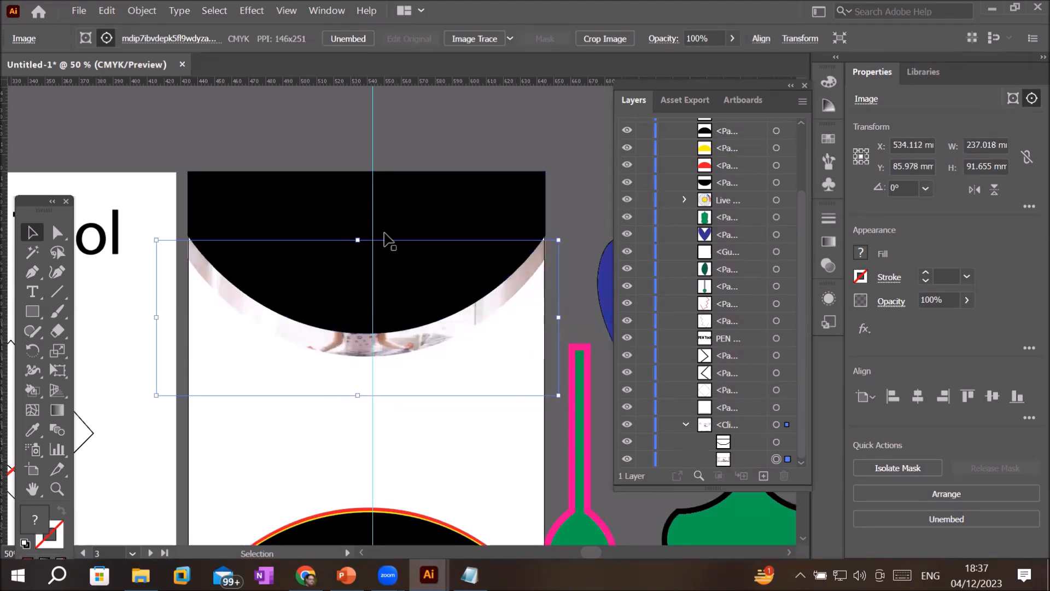
# Step: Reduce the upper black curved shape's height to about 71 mm and place it at the artboard's upper edge
pyautogui.click(344, 212)
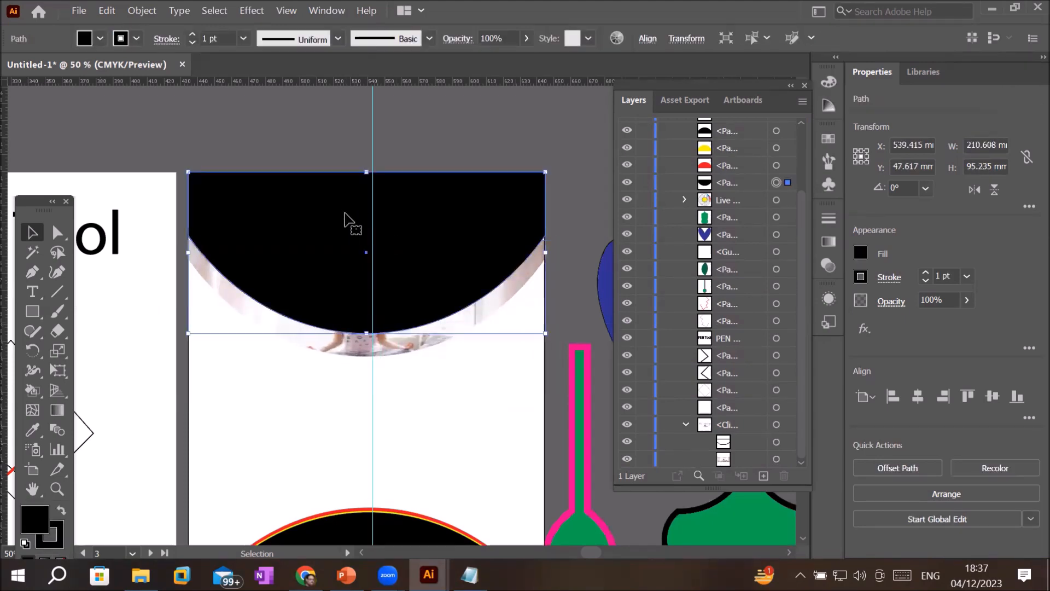
pyautogui.moveTo(366, 172); pyautogui.dragTo(343, 201)
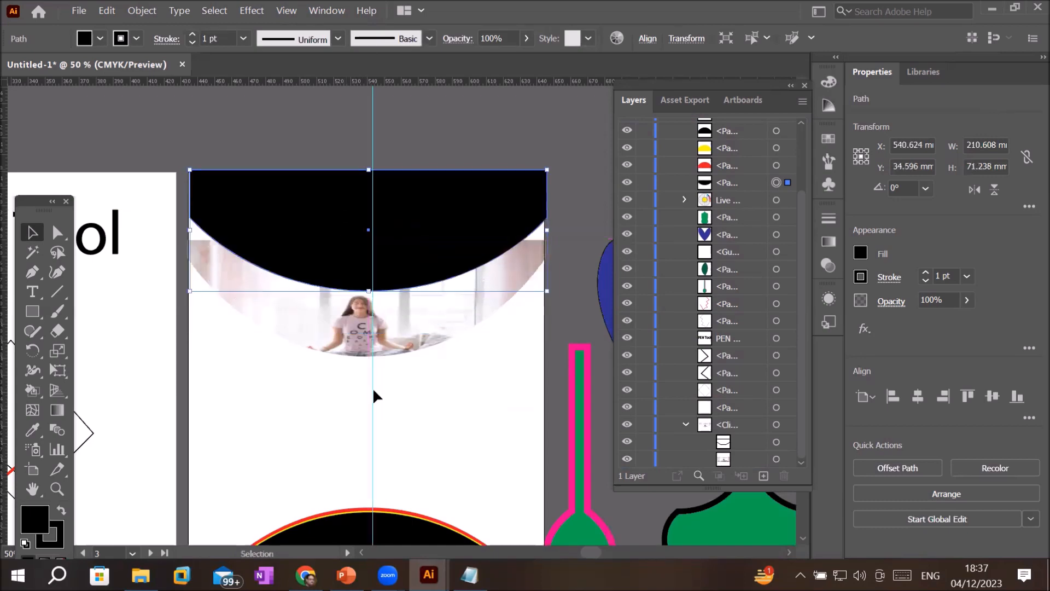
pyautogui.click(425, 415)
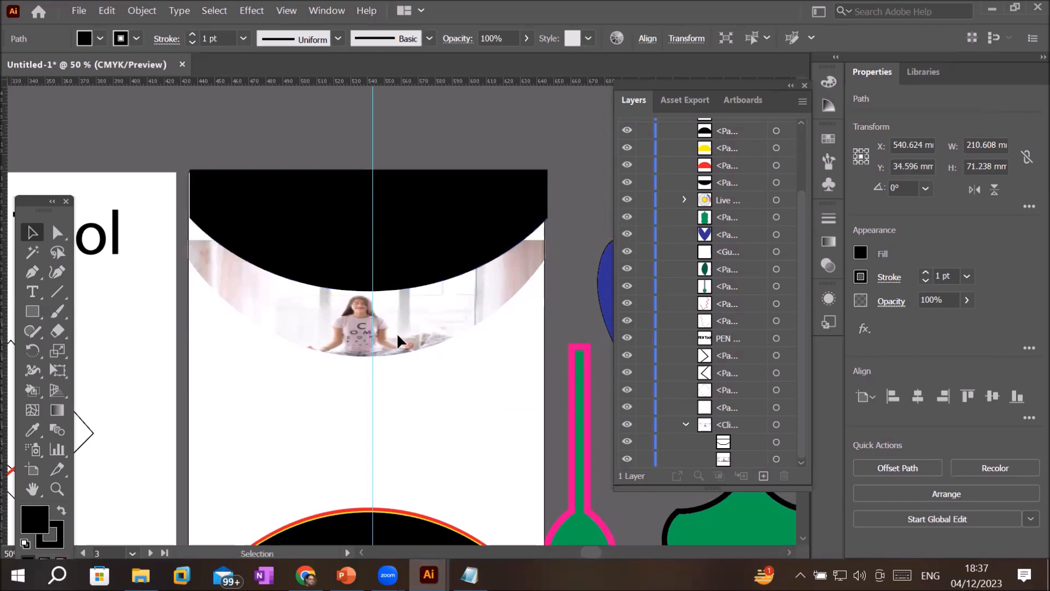
# Step: Stretch the clipped photo to about 136 mm tall and move it down about 24 mm within its mask
pyautogui.click(777, 459)
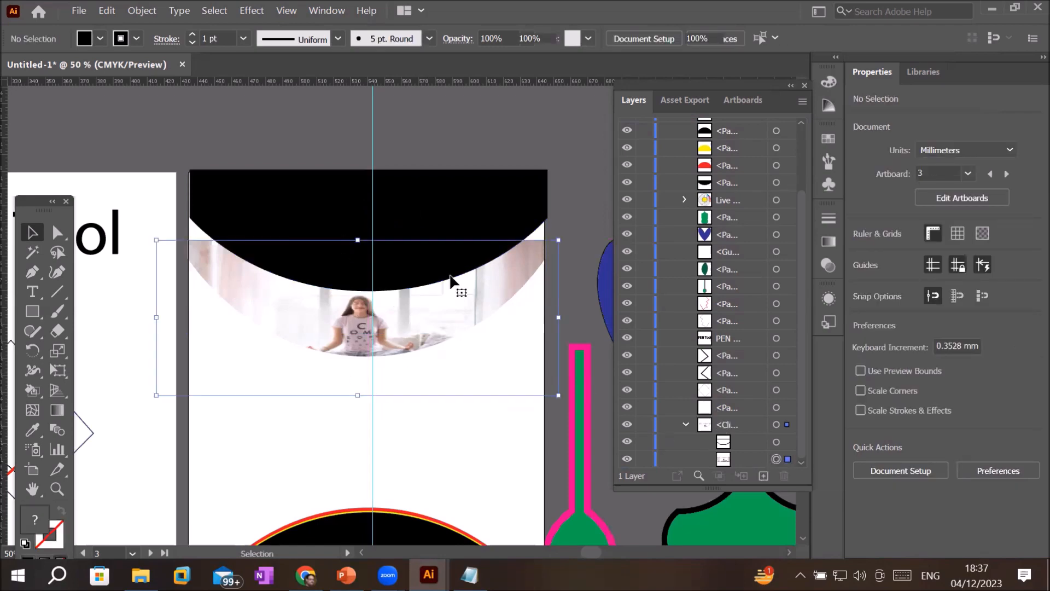
pyautogui.moveTo(358, 240); pyautogui.dragTo(361, 165)
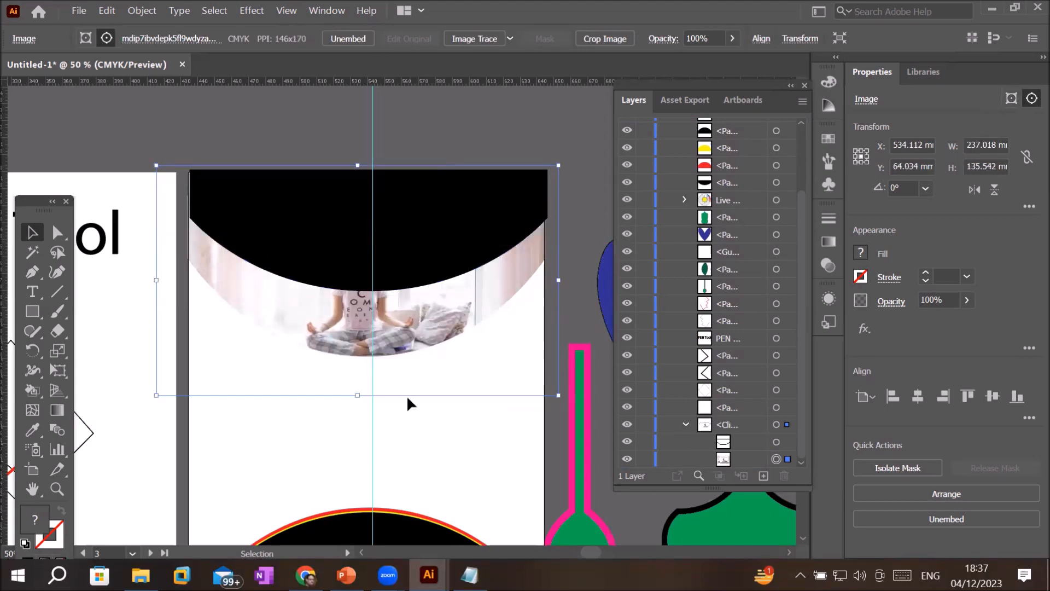
pyautogui.moveTo(380, 330); pyautogui.dragTo(381, 369)
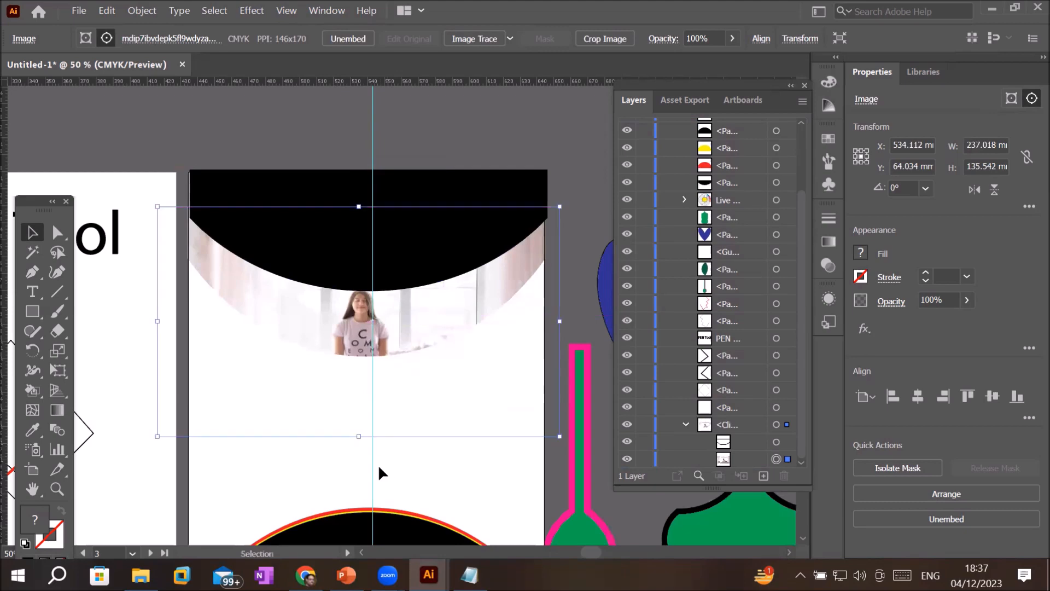
pyautogui.click(326, 456)
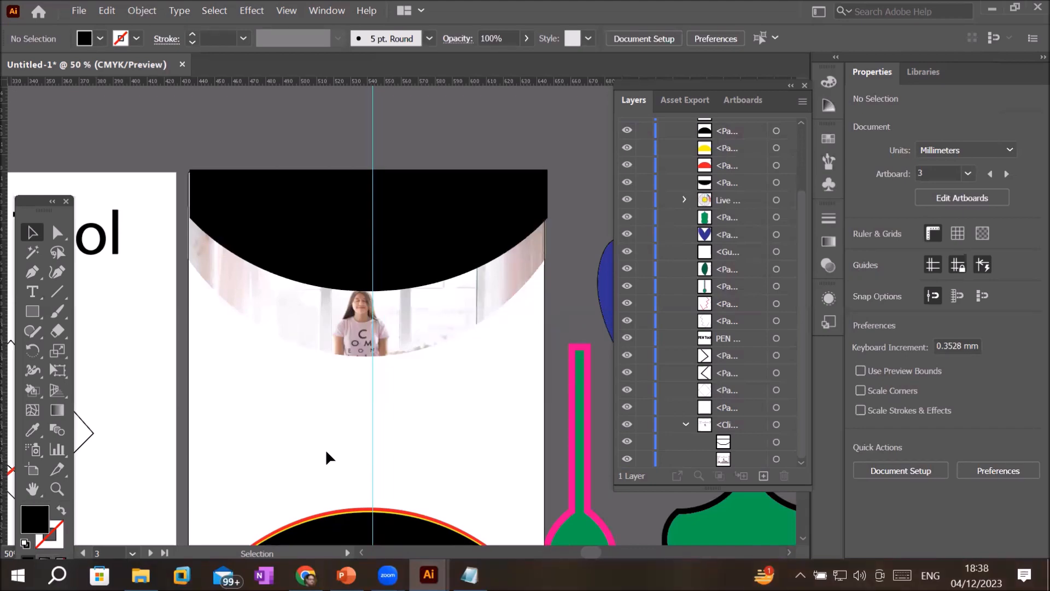
# Step: Edit the contents of the photo's clip group and rotate the photo to about 176°
pyautogui.click(776, 424)
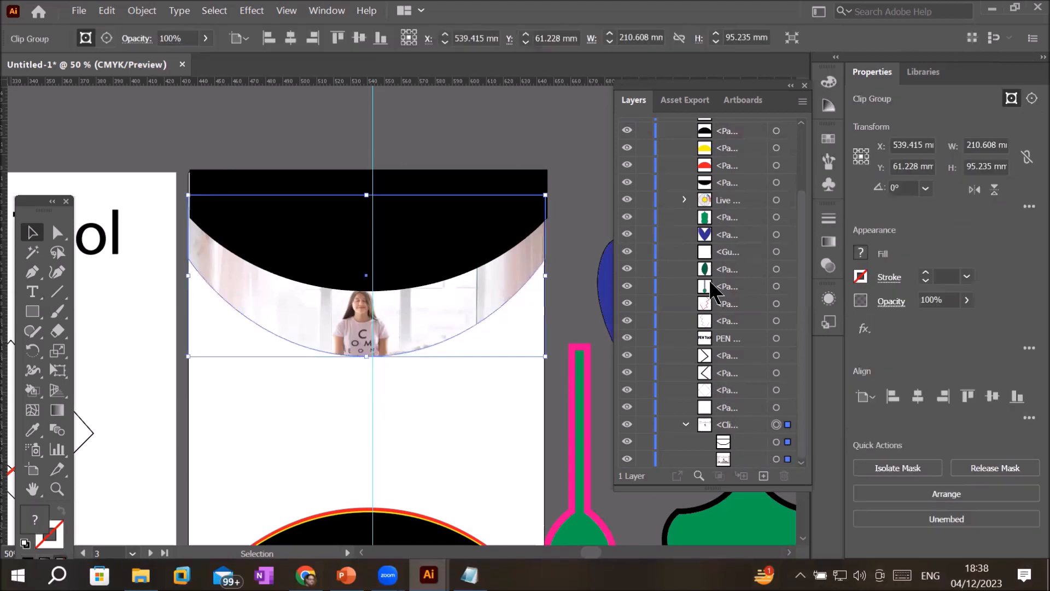
pyautogui.click(145, 12)
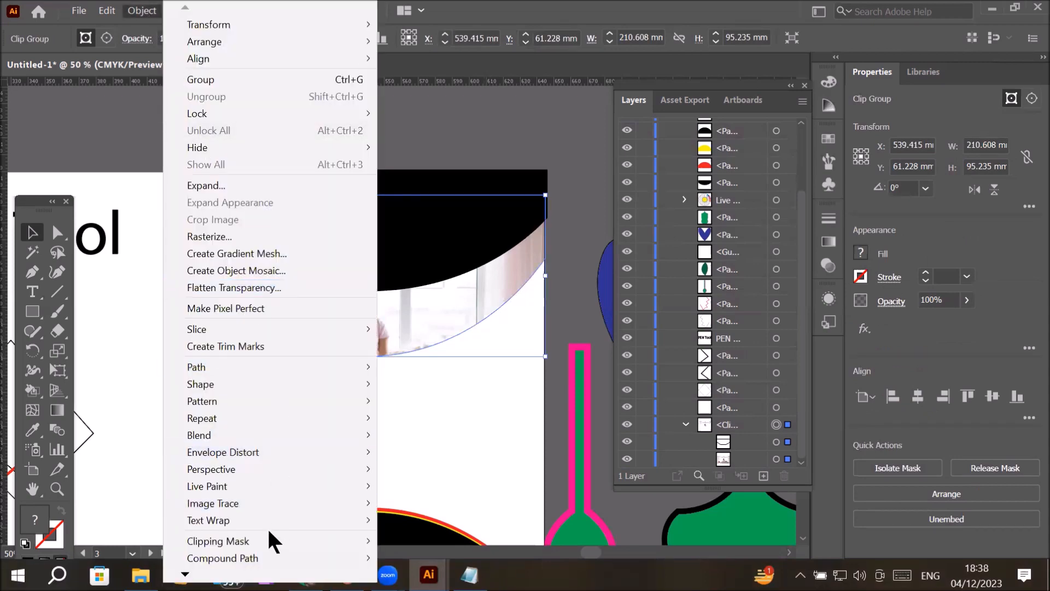
pyautogui.moveTo(349, 542)
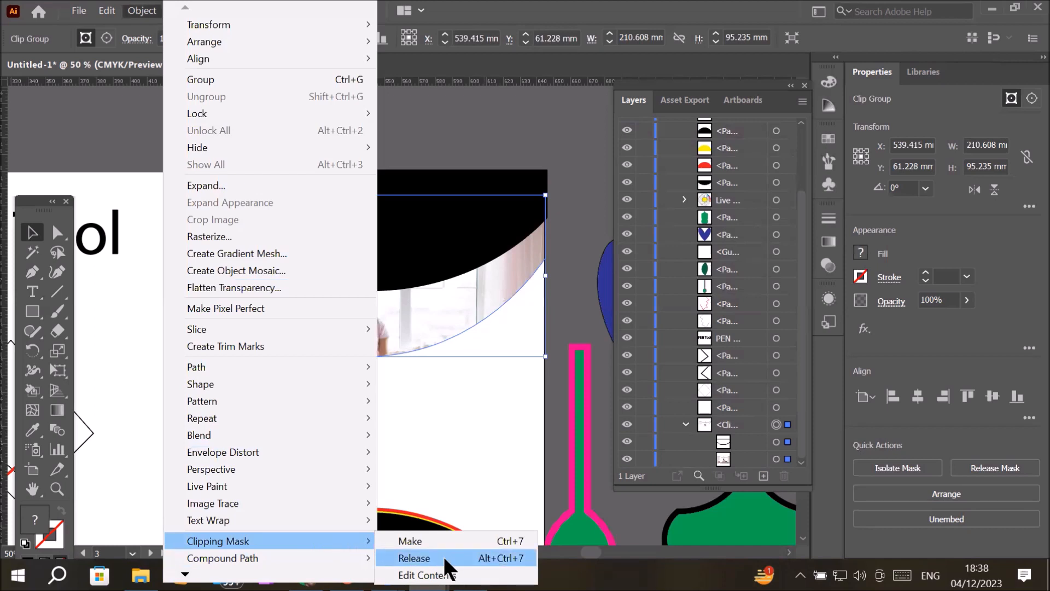
pyautogui.click(426, 575)
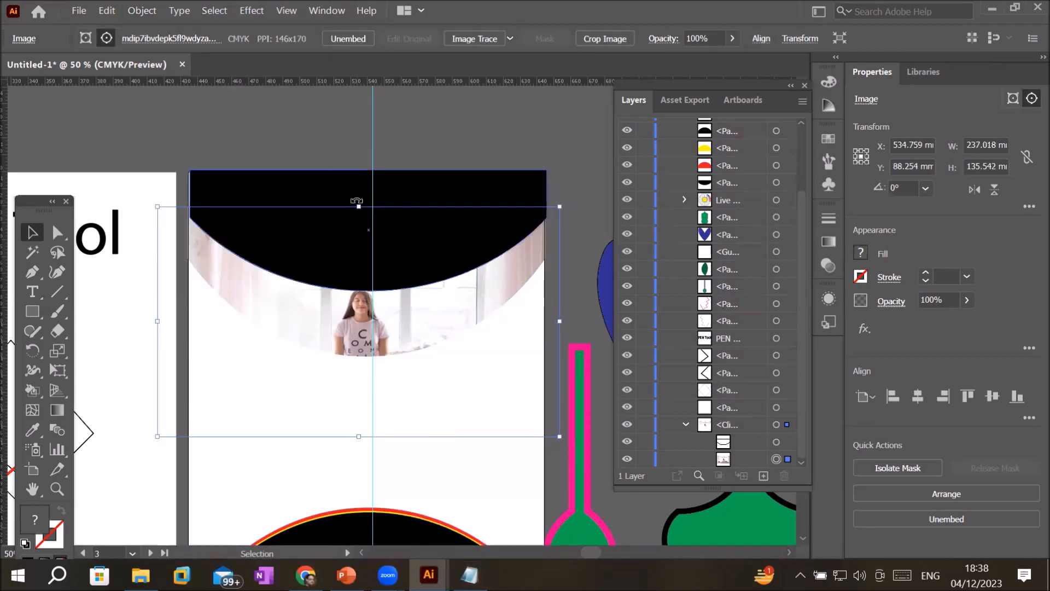
pyautogui.moveTo(356, 202); pyautogui.dragTo(354, 392)
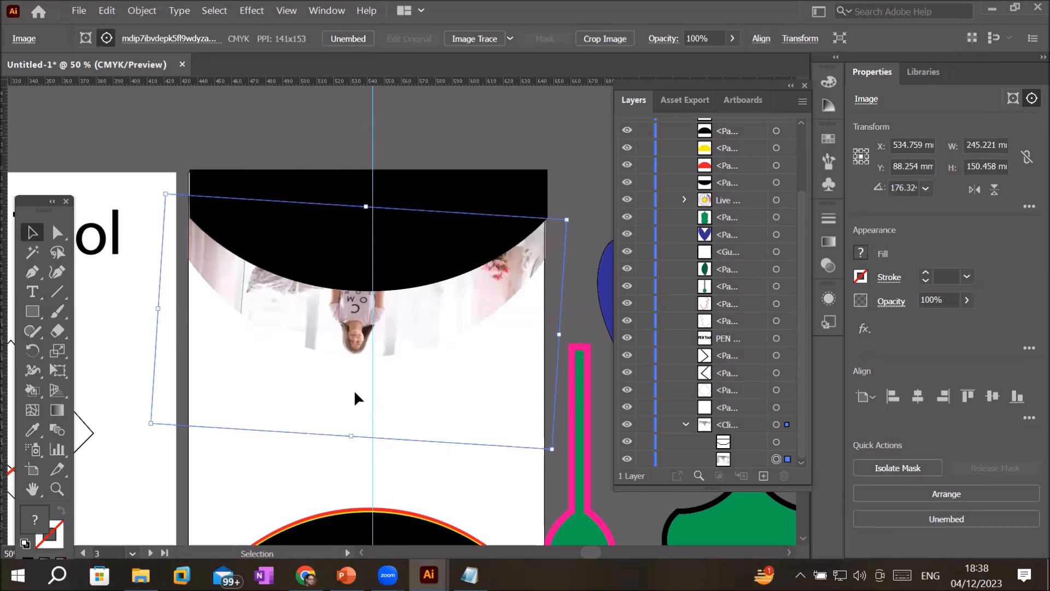
# Step: Release the photo's clipping mask and move the photo with its mask path down about 56 mm
pyautogui.click(143, 12)
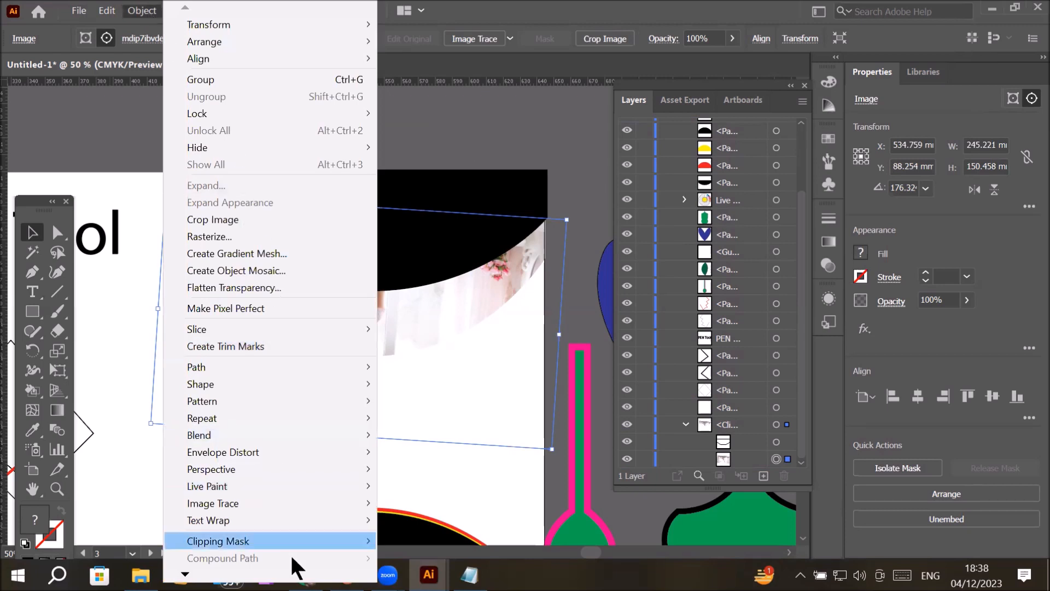
pyautogui.moveTo(304, 541)
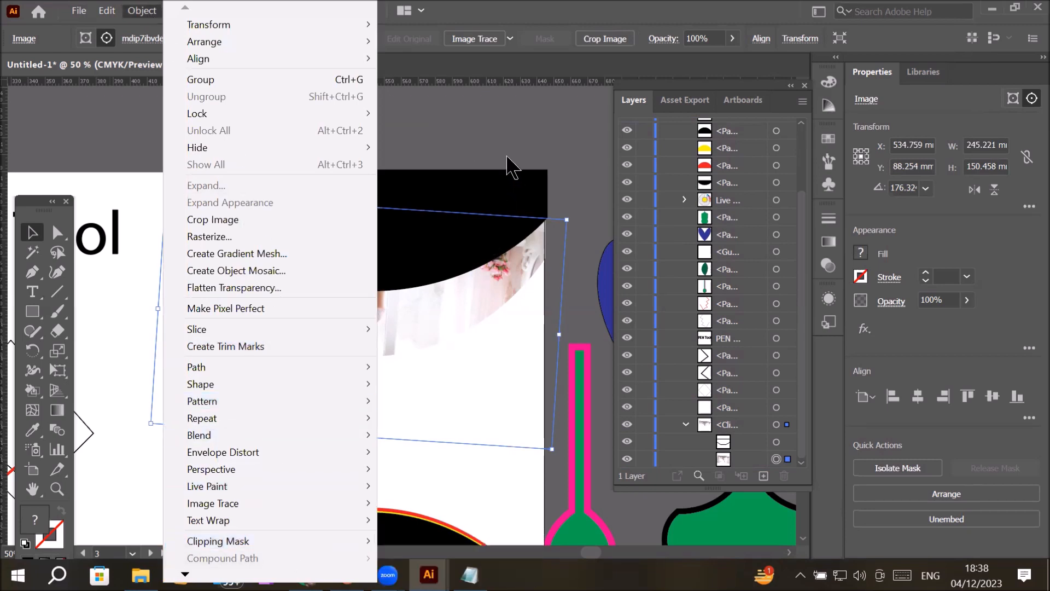
pyautogui.click(481, 246)
pyautogui.click(461, 294)
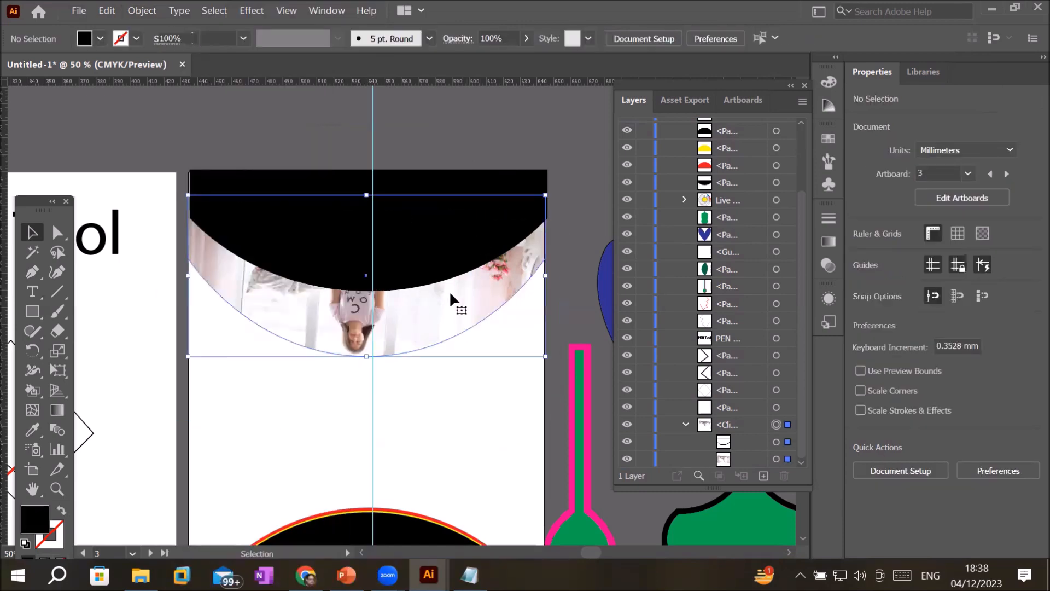
pyautogui.click(133, 12)
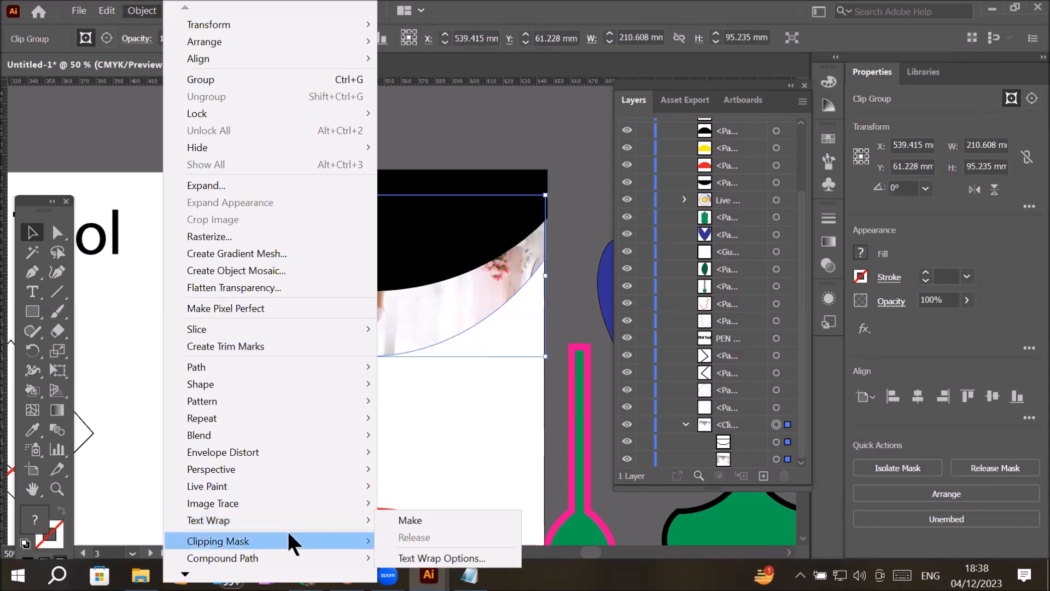
pyautogui.moveTo(290, 533)
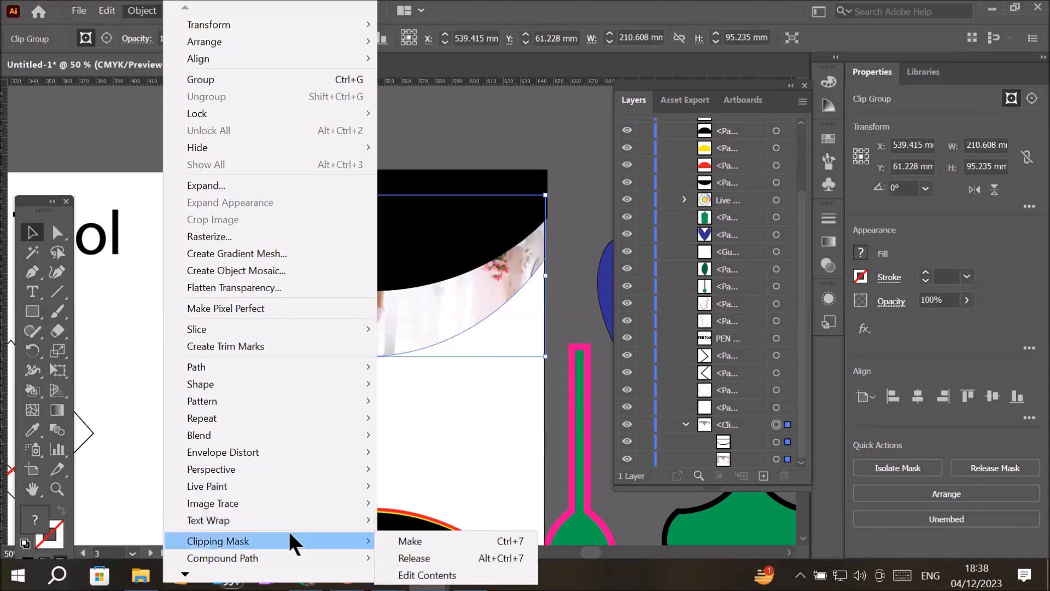
pyautogui.click(414, 558)
pyautogui.moveTo(283, 394); pyautogui.dragTo(284, 491)
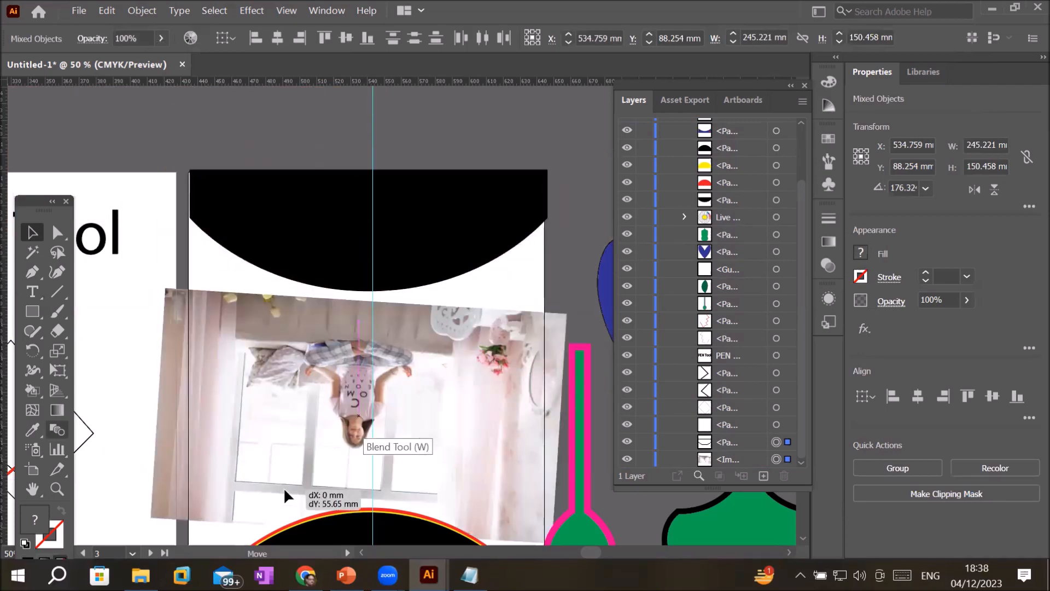
pyautogui.moveTo(284, 491); pyautogui.dragTo(284, 491)
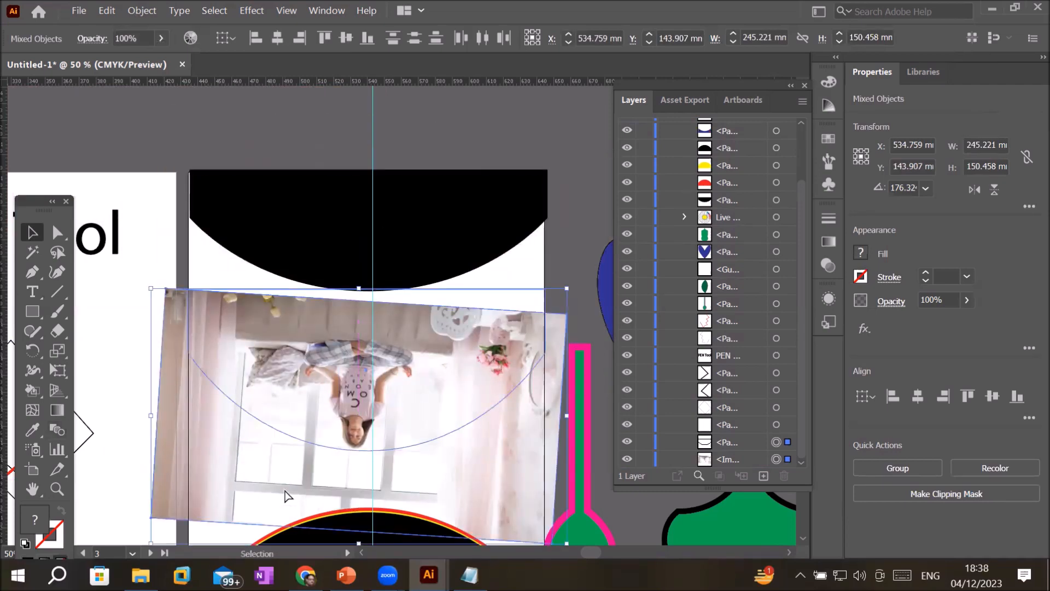
# Step: Undo the downward move, restore the clipping mask on the photo and clear the selection
pyautogui.hotkey('ctrl', 'z')
pyautogui.hotkey('ctrl', '7')
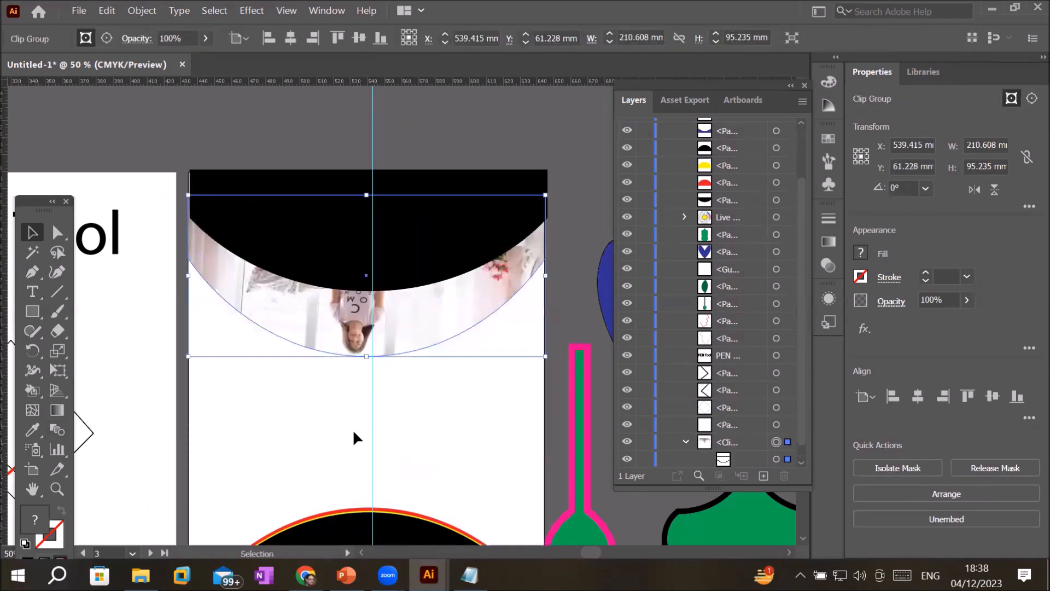
pyautogui.click(353, 433)
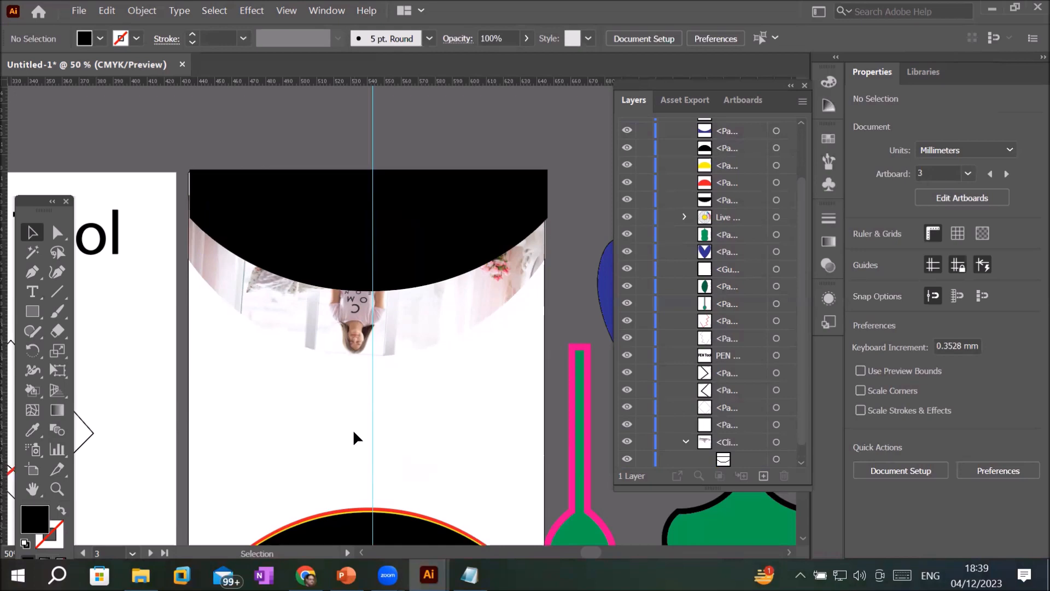
pyautogui.click(142, 12)
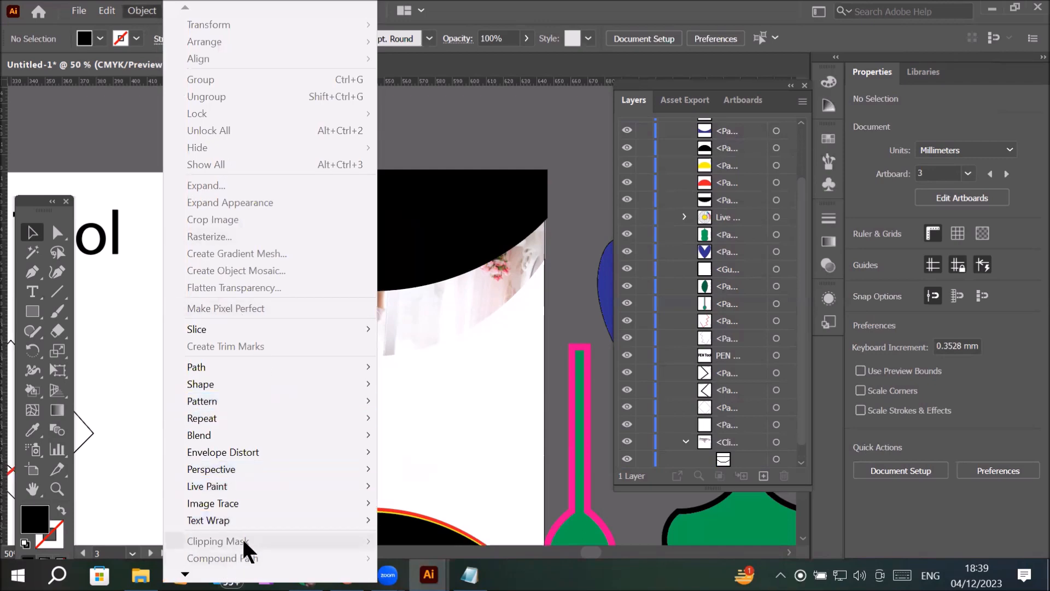
pyautogui.click(507, 125)
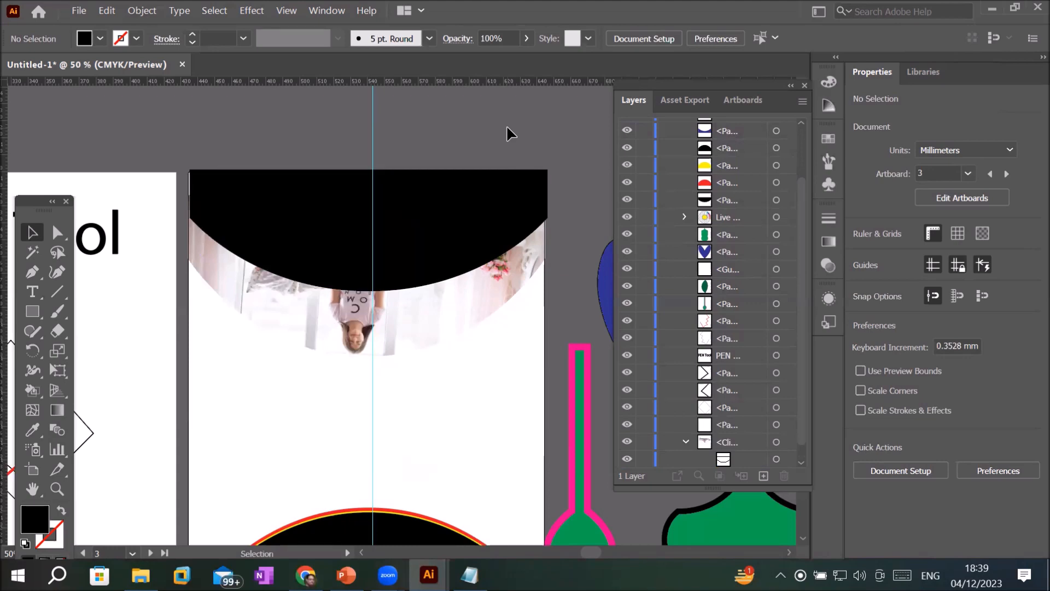
pyautogui.keyDown('alt'); pyautogui.scroll(-2, 526, 296); pyautogui.keyUp('alt')
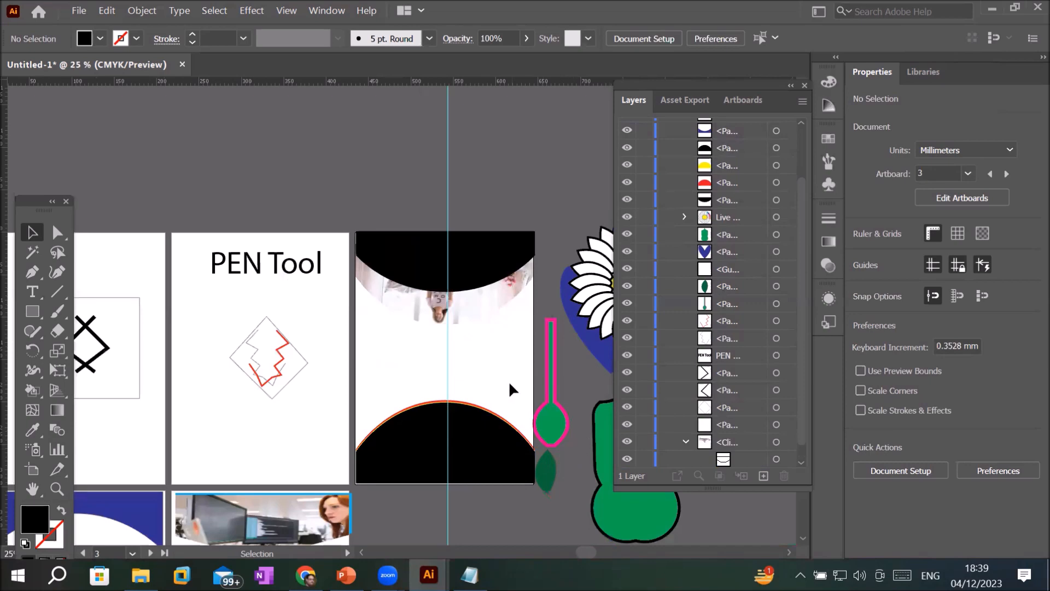
pyautogui.moveTo(503, 386); pyautogui.dragTo(490, 273)
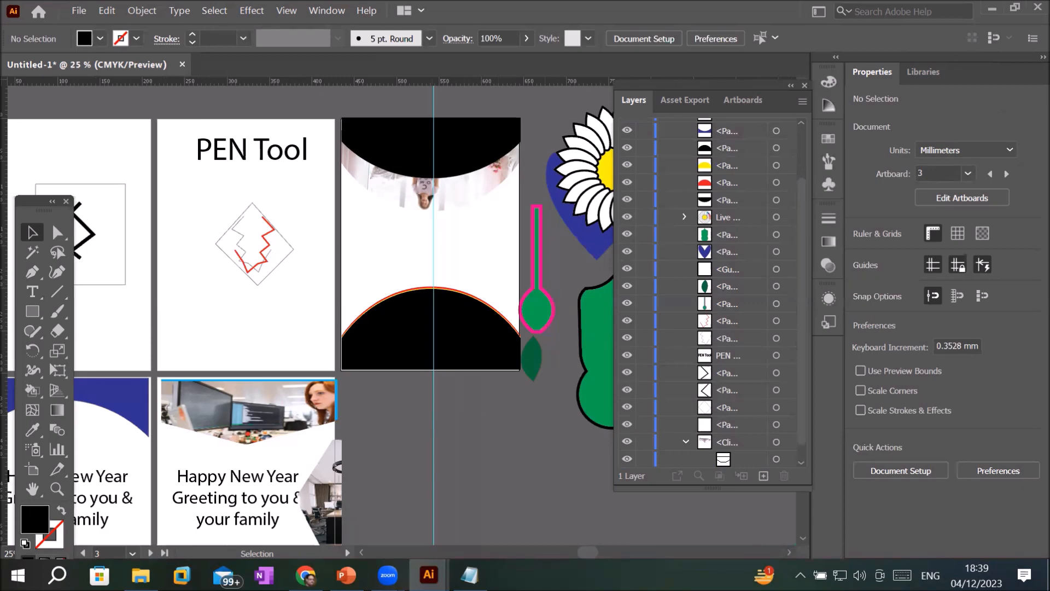
pyautogui.hotkey('alt', 'Tab')
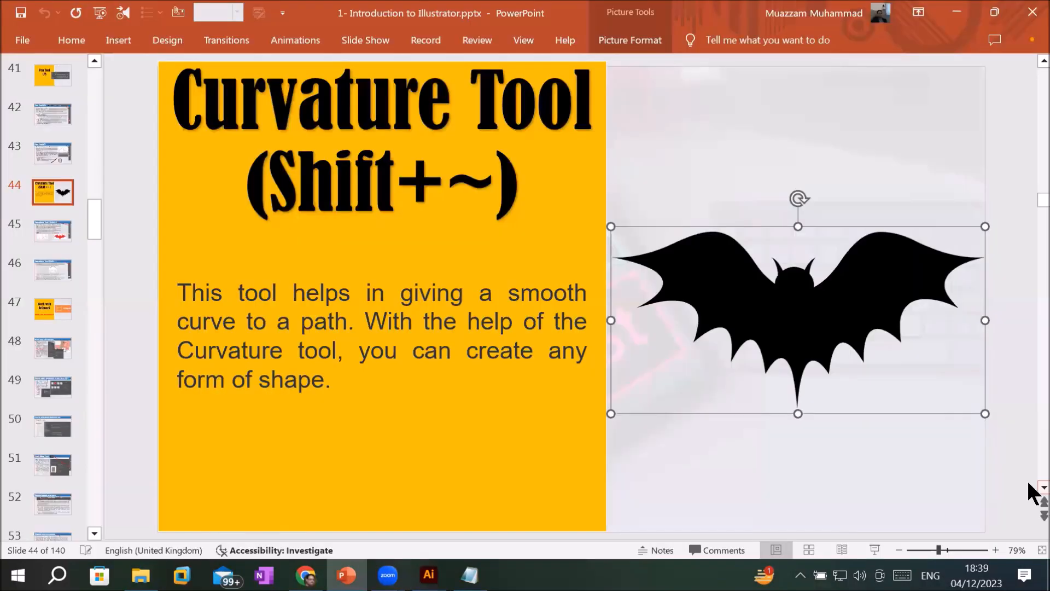
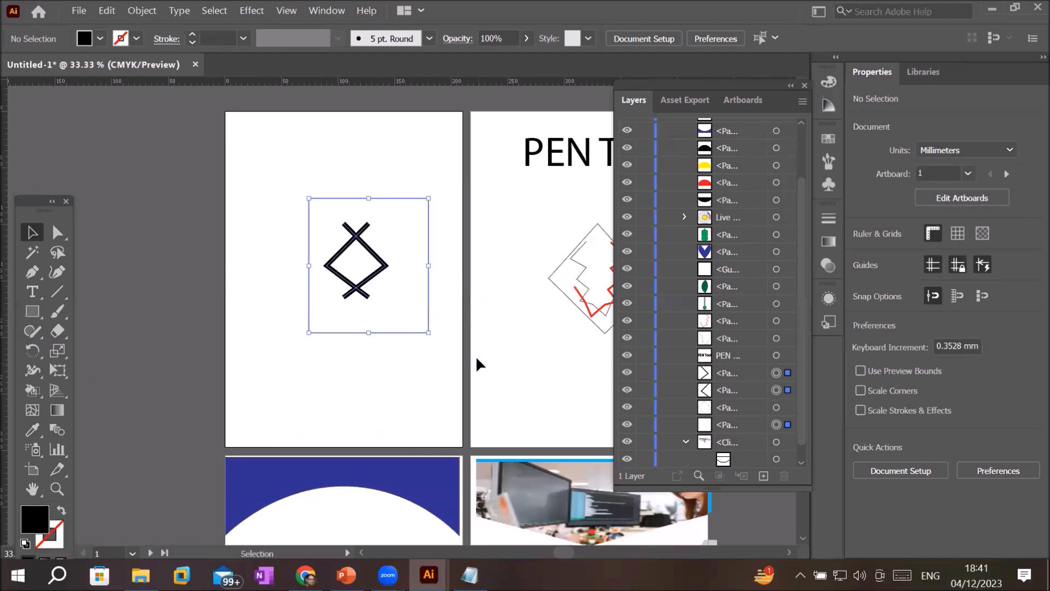
# Step: Delete the selected crossed-line artwork on the first artboard and add the text "Fasion Mag" near its upper-left corner
pyautogui.press('Delete')
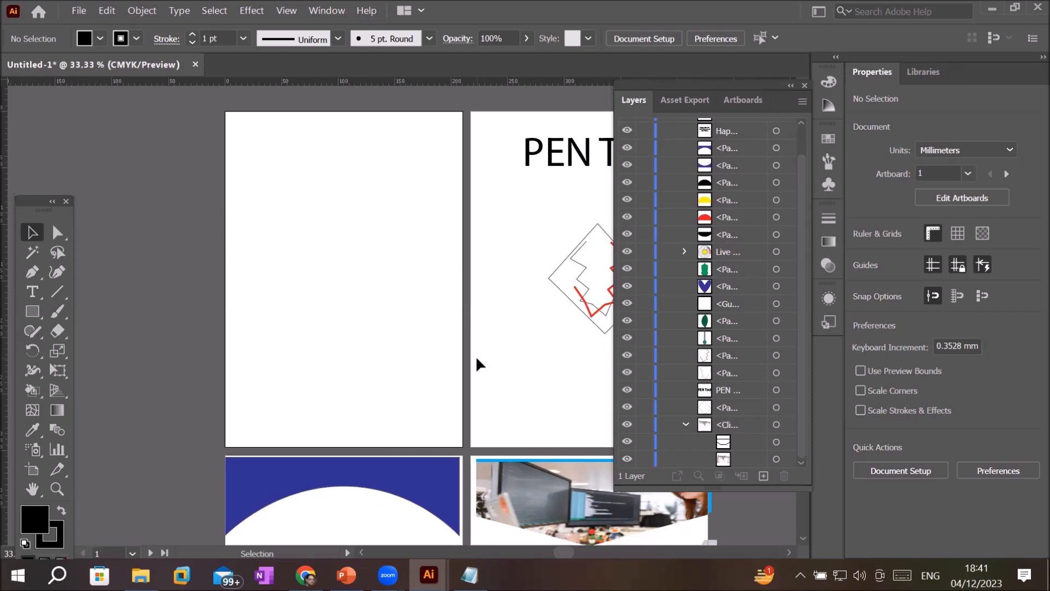
pyautogui.click(33, 292)
pyautogui.click(247, 139)
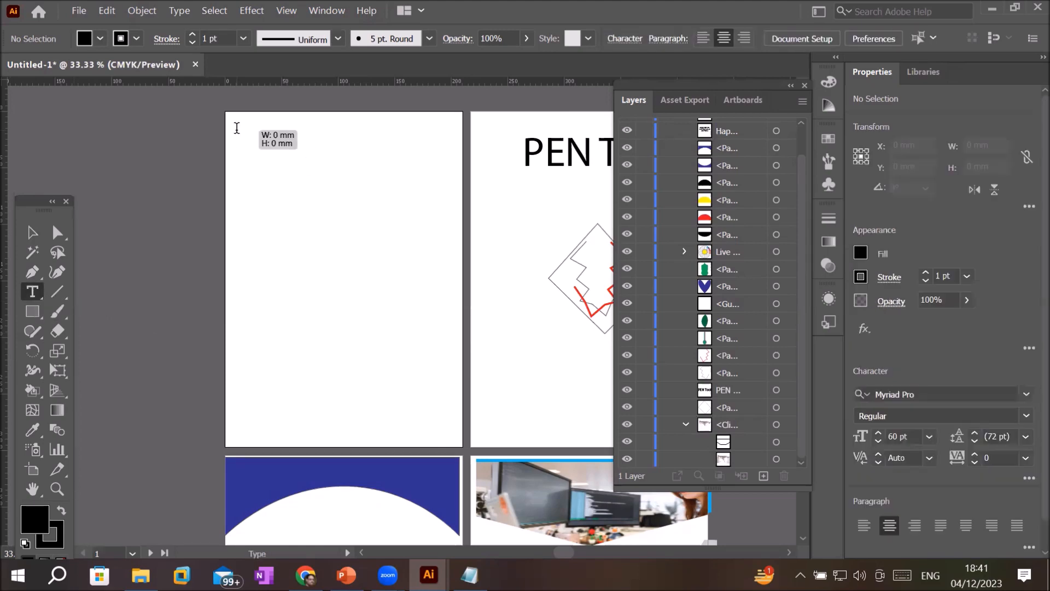
pyautogui.write('M')
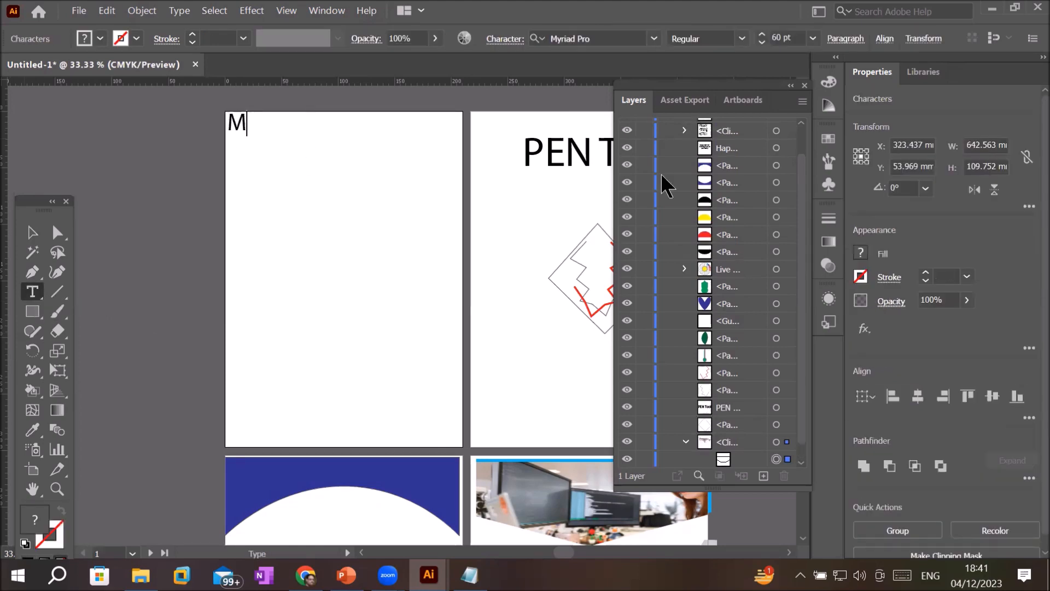
pyautogui.press('BackSpace')
pyautogui.write('Fasion Mag')
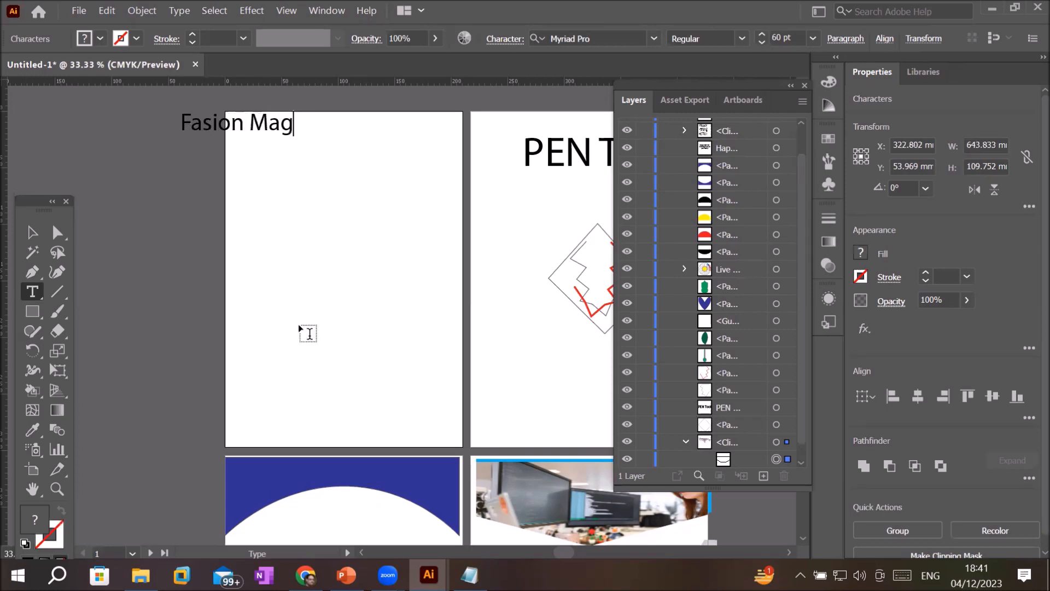
# Step: Move the "Fasion Mag" text right so it sits fully inside the first artboard's upper-left corner, and deselect it
pyautogui.click(32, 233)
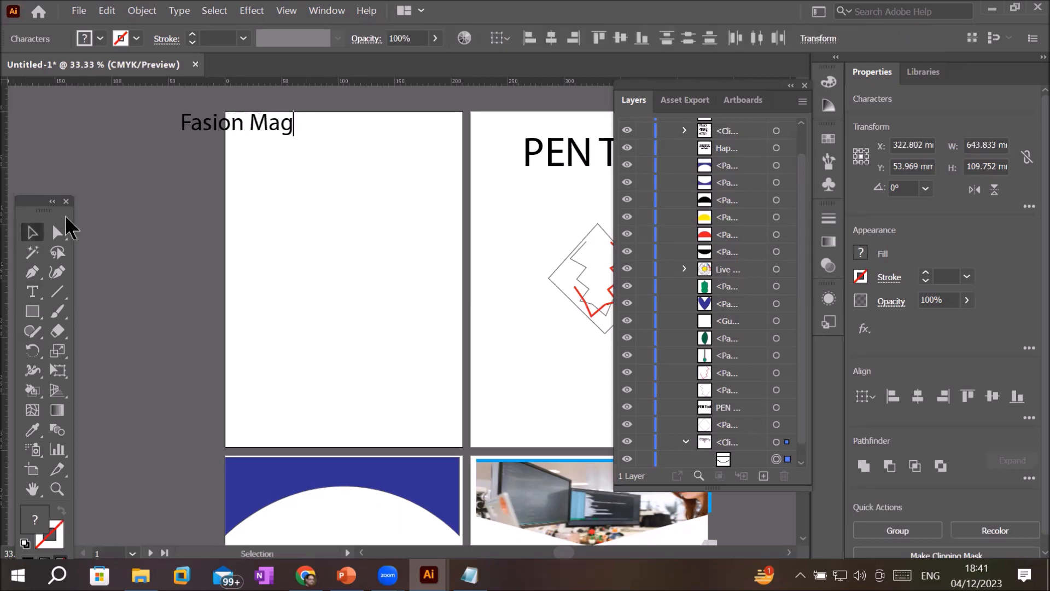
pyautogui.moveTo(262, 125); pyautogui.dragTo(309, 129)
pyautogui.click(396, 206)
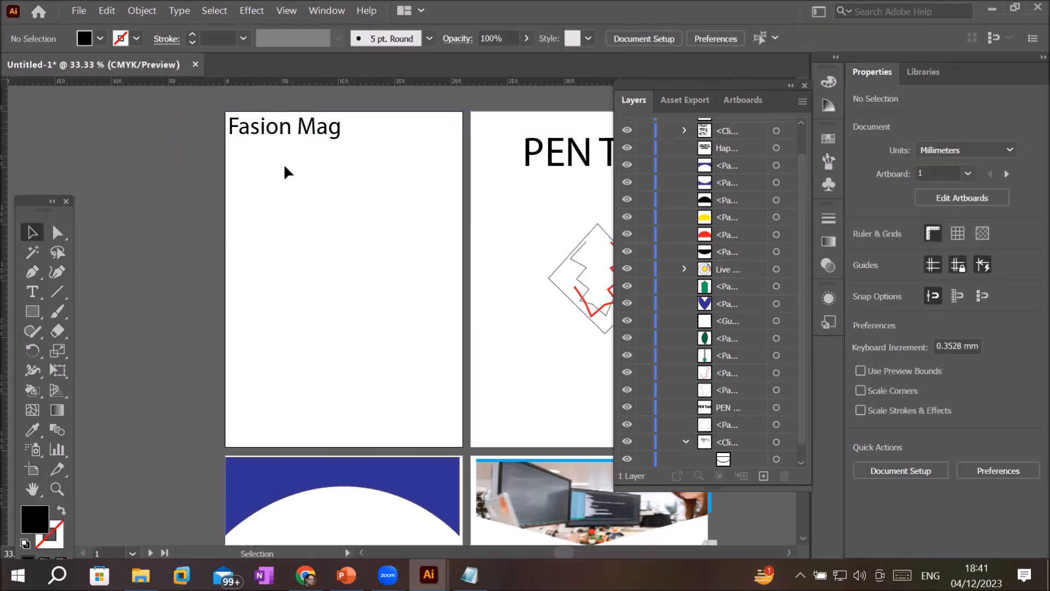
# Step: Add a second line reading "2023-2024" to the "Fasion Mag" text and clear the selection
pyautogui.click(32, 292)
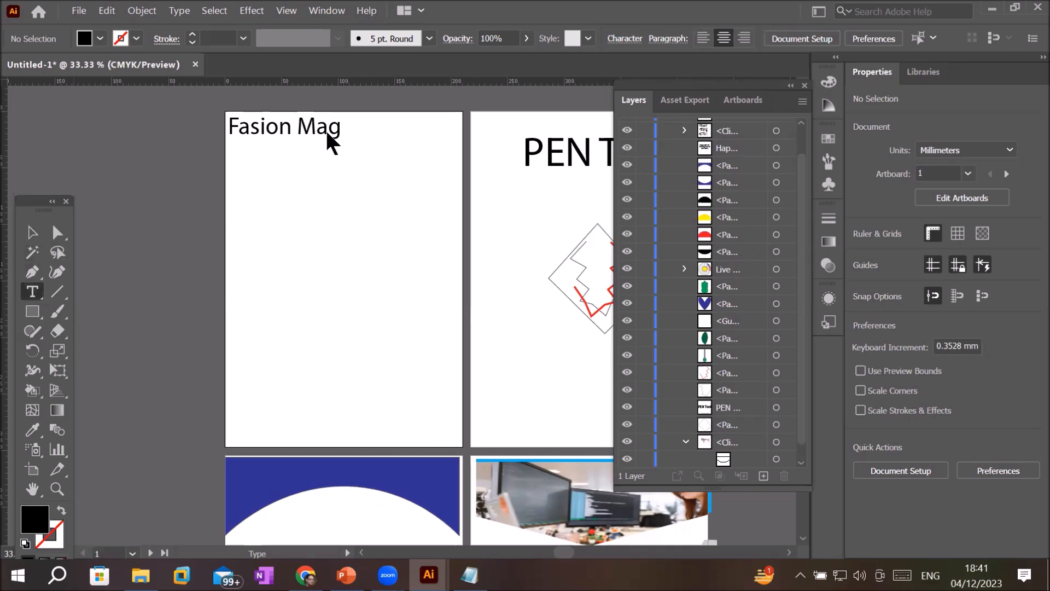
pyautogui.click(343, 130)
pyautogui.press('Return')
pyautogui.write('202')
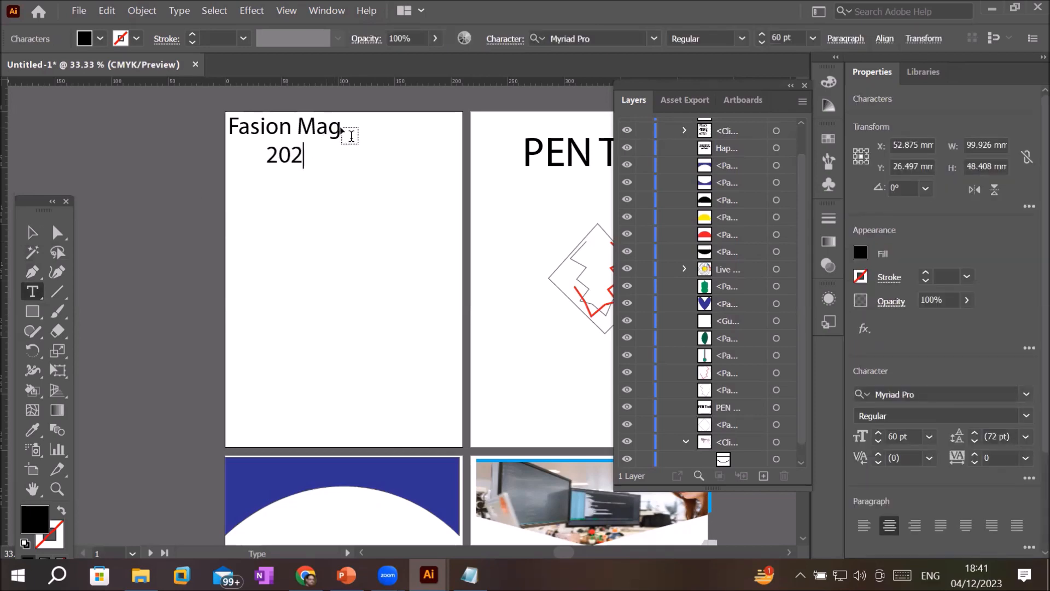
pyautogui.write('3-2024')
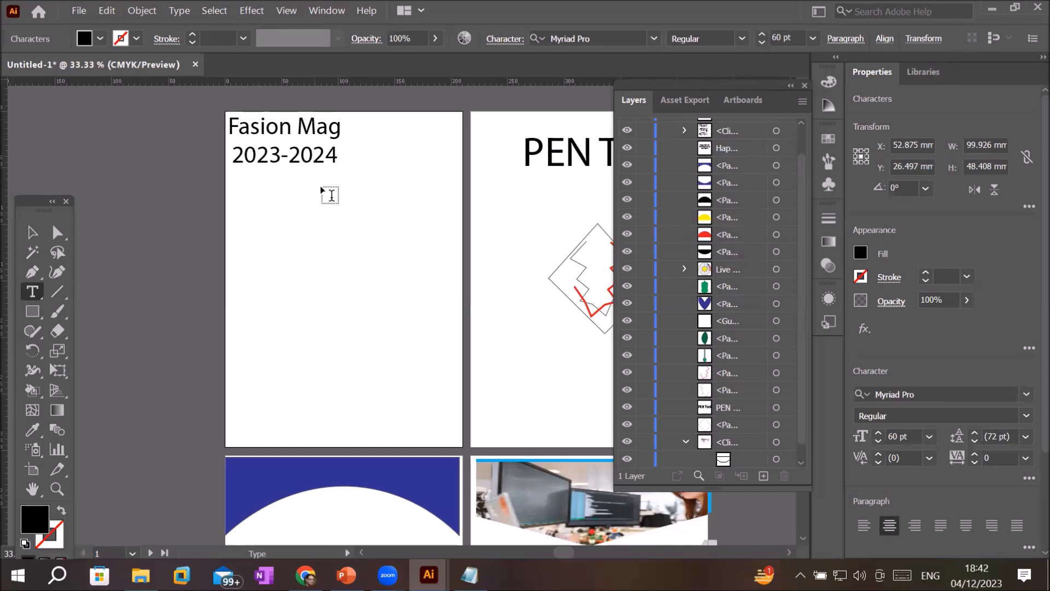
pyautogui.click(32, 233)
pyautogui.click(398, 263)
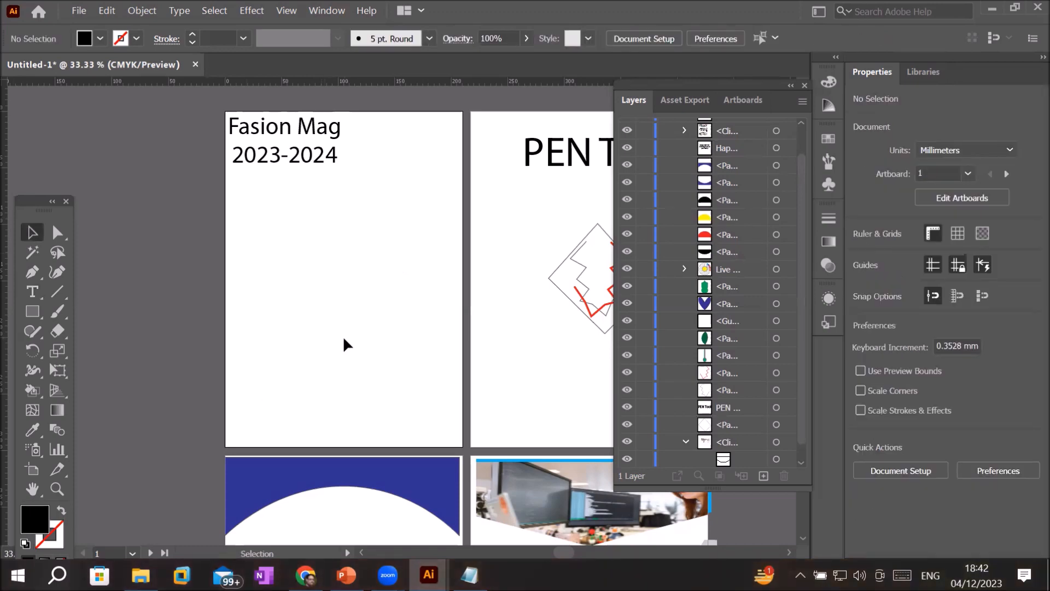
# Step: Draw a black hexagon about 35 mm wide and 40 mm tall near the first artboard's right edge, below the title
pyautogui.click(36, 310)
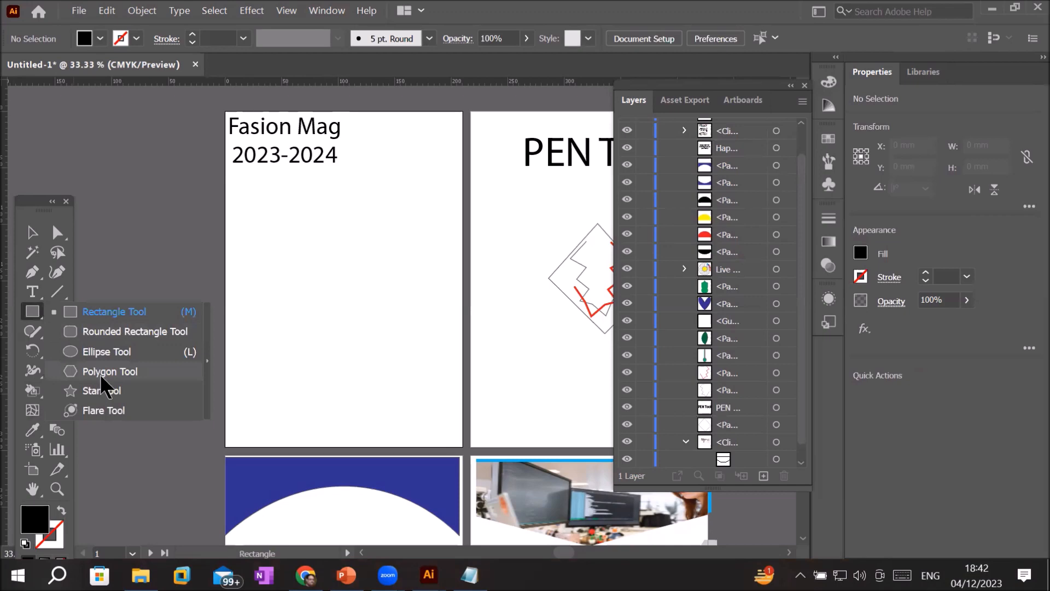
pyautogui.click(101, 372)
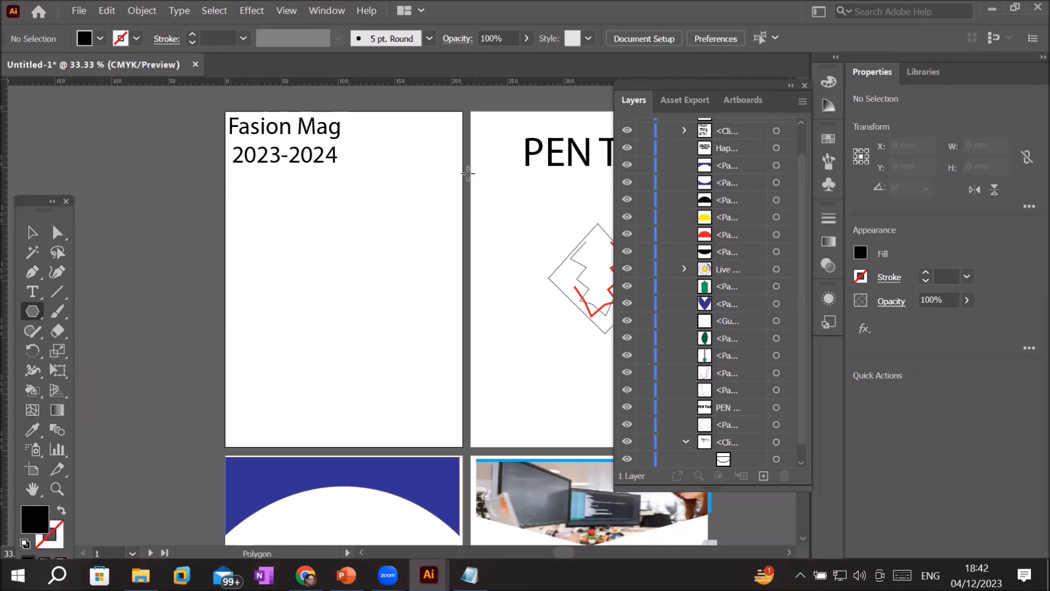
pyautogui.moveTo(429, 181); pyautogui.dragTo(404, 197)
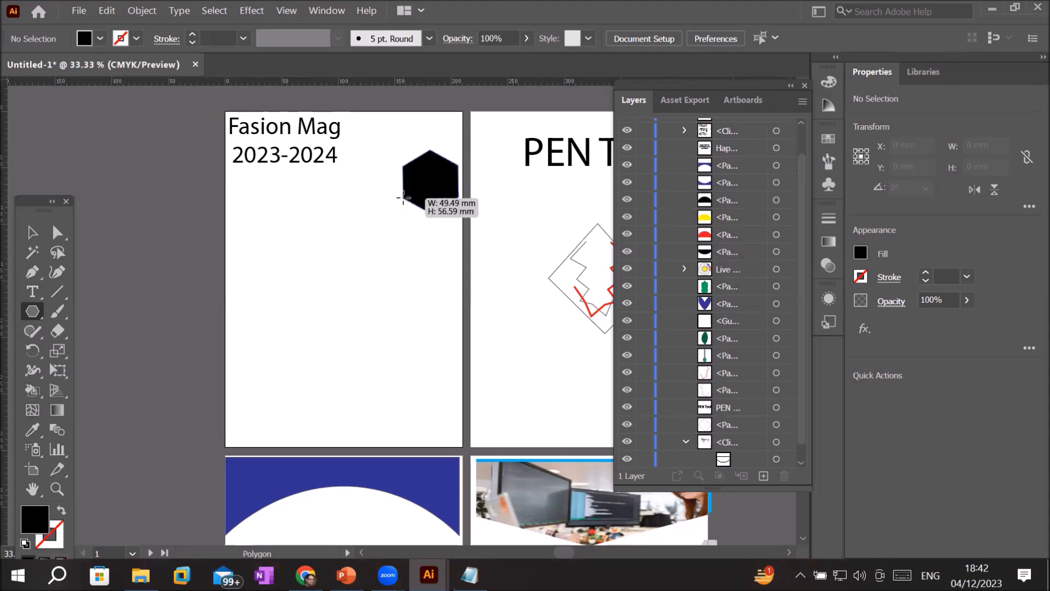
pyautogui.moveTo(403, 198); pyautogui.dragTo(412, 169)
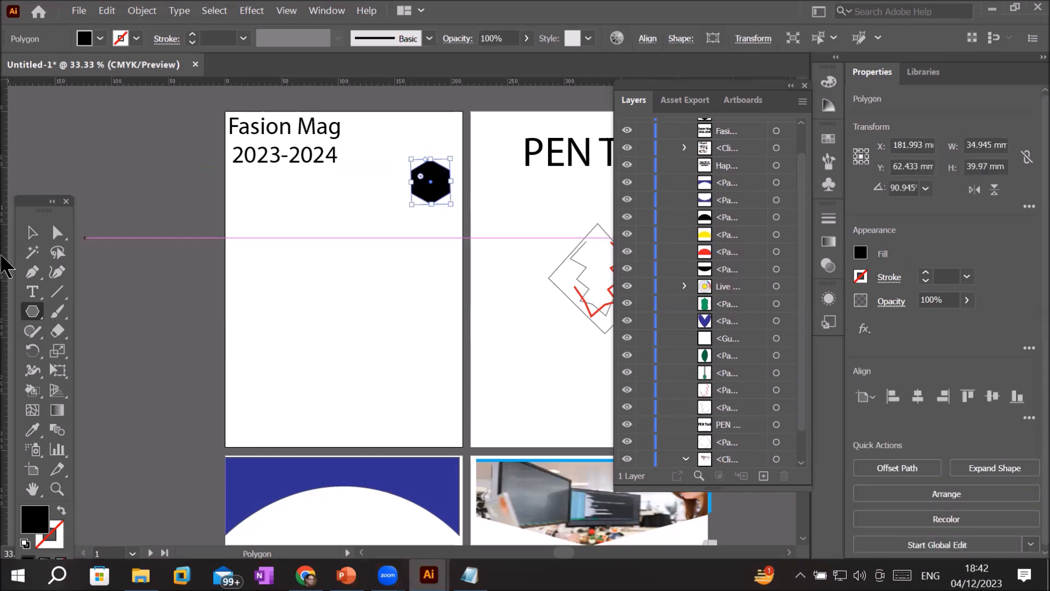
# Step: Move the hexagon to about X 188 mm, Y 84 mm and straighten its rotation to 90°
pyautogui.click(33, 232)
pyautogui.click(466, 207)
pyautogui.moveTo(439, 191); pyautogui.dragTo(446, 216)
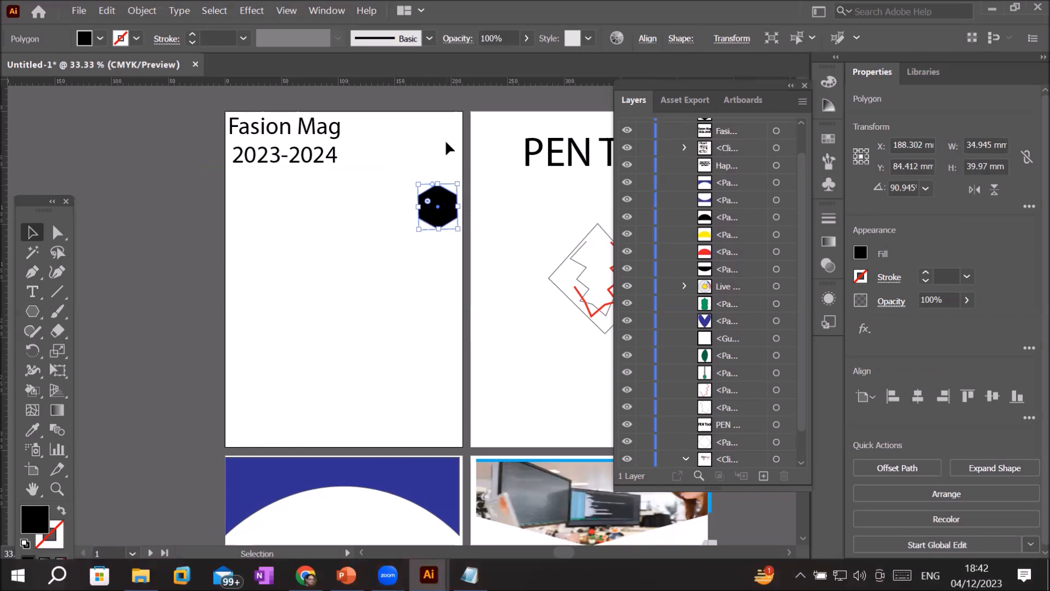
pyautogui.scroll(3, 445, 143)
pyautogui.moveTo(474, 260)
pyautogui.mouseDown()
pyautogui.moveTo(468, 275)
pyautogui.moveTo(467, 255)
pyautogui.moveTo(475, 261)
pyautogui.mouseUp()
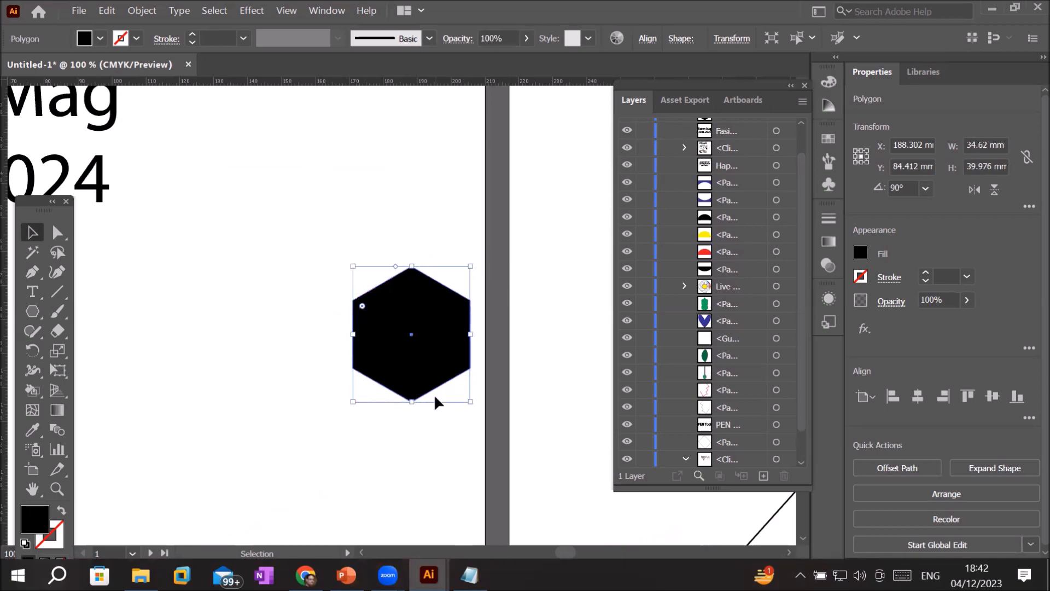
# Step: Copy the hexagon about 39 mm to the left and repeat the copy three times to make a row of five
pyautogui.scroll(-3, 434, 394)
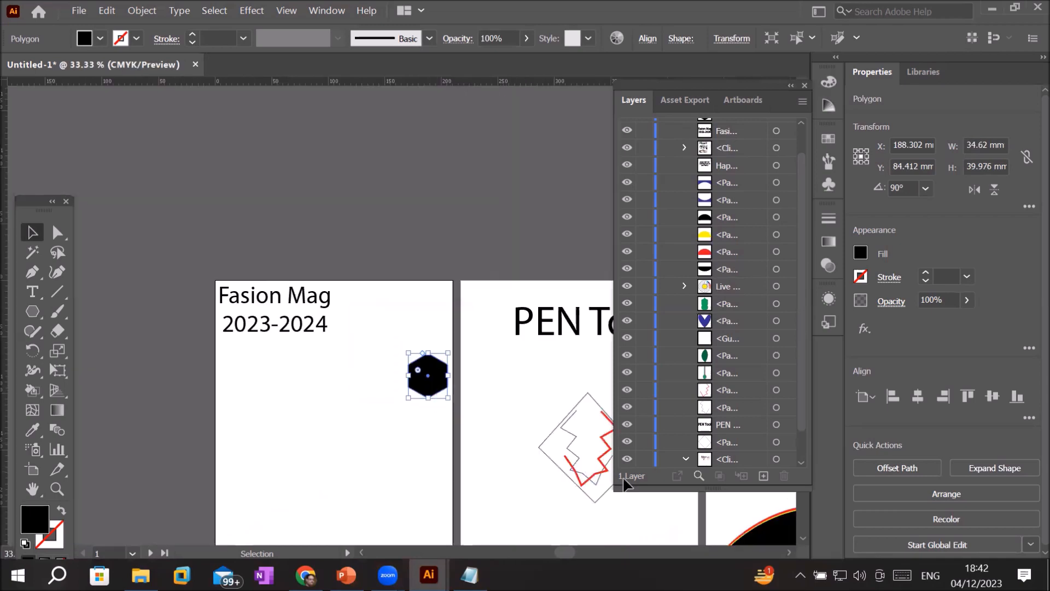
pyautogui.hscroll(1, 725, 517)
pyautogui.hscroll(4, 724, 514)
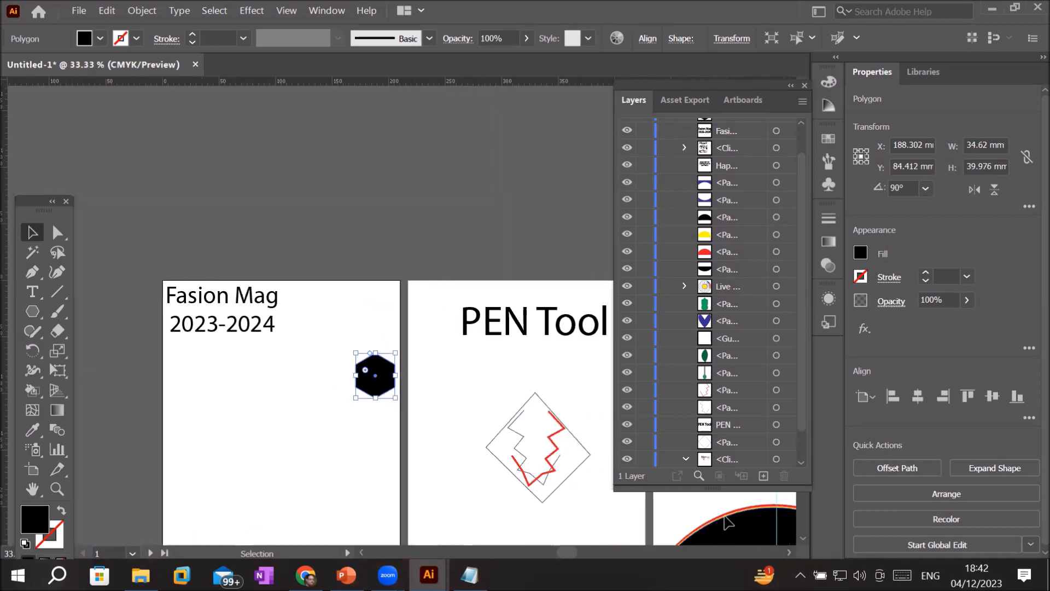
pyautogui.scroll(-3, 727, 520)
pyautogui.scroll(-6, 727, 520)
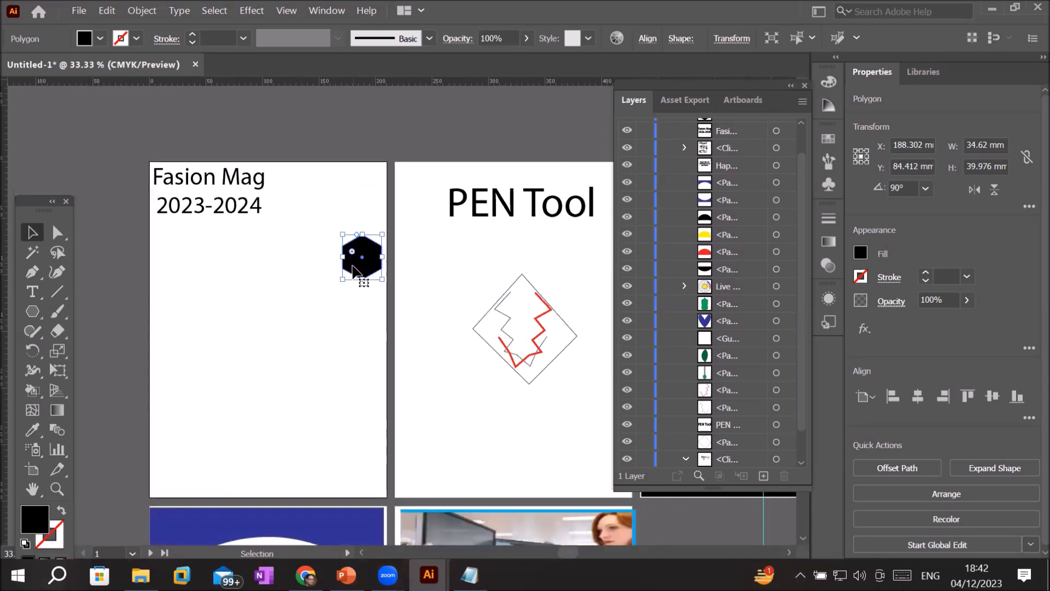
pyautogui.moveTo(354, 268); pyautogui.dragTo(312, 269)
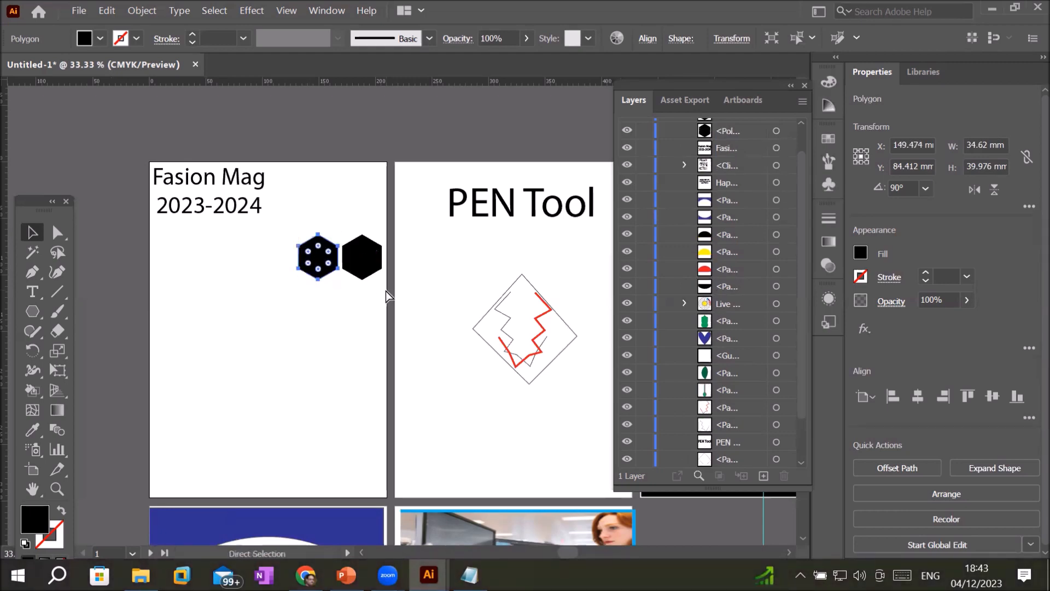
pyautogui.hotkey('ctrl', 'd')
pyautogui.hotkey('ctrl', 'd')
pyautogui.hotkey('ctrl', 'd')
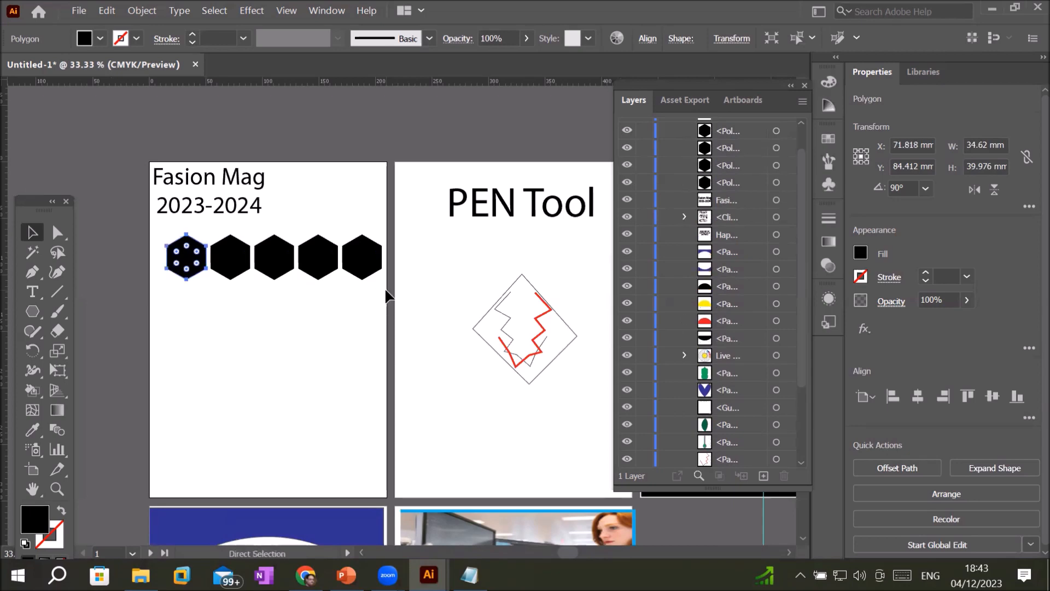
# Step: Copy the whole hexagon row about 19 mm right and 35 mm down, and repeat the copy three times for a honeycomb
pyautogui.moveTo(157, 228); pyautogui.dragTo(400, 315)
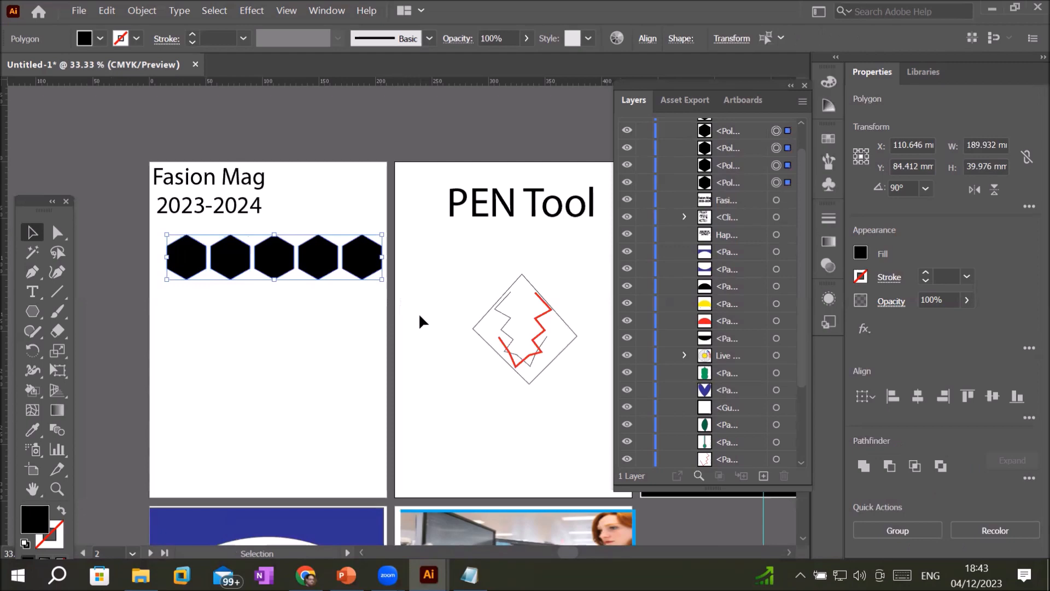
pyautogui.moveTo(315, 260); pyautogui.dragTo(337, 303)
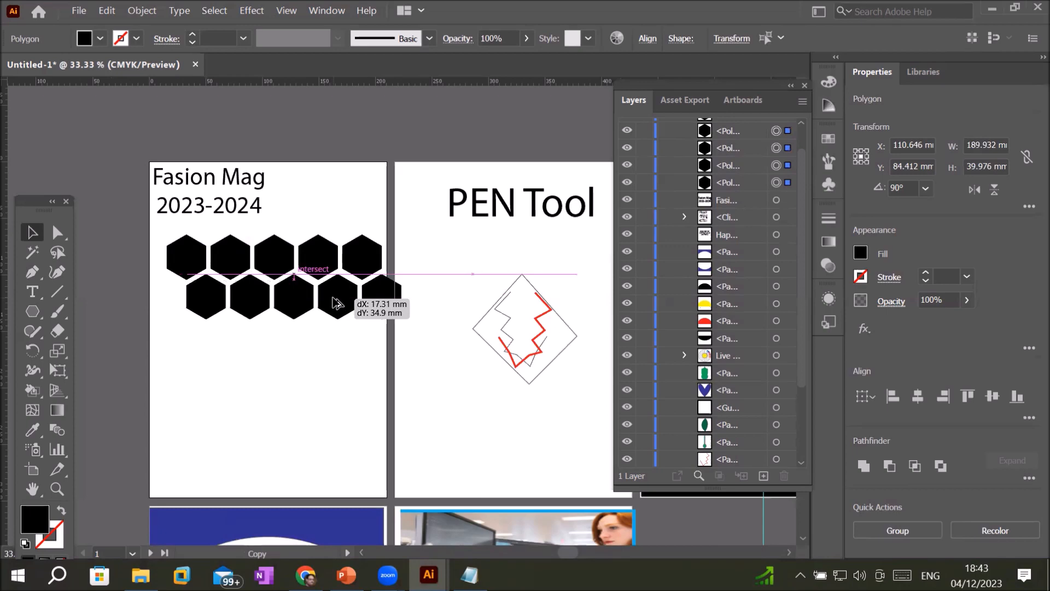
pyautogui.moveTo(337, 303); pyautogui.dragTo(339, 301)
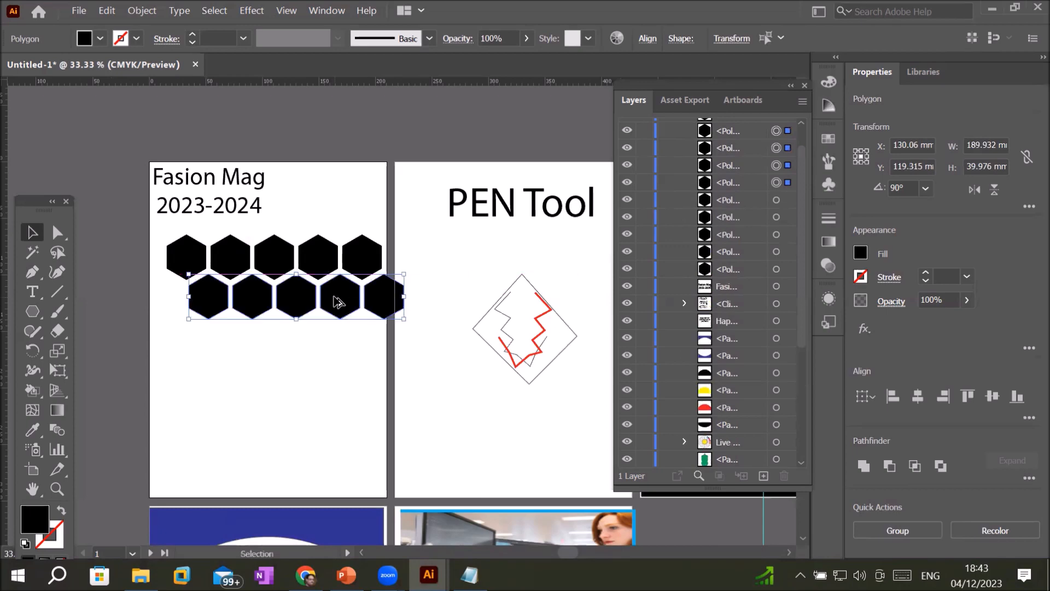
pyautogui.hotkey('ctrl', 'd')
pyautogui.hotkey('ctrl', 'd')
pyautogui.hotkey('ctrl', 'd')
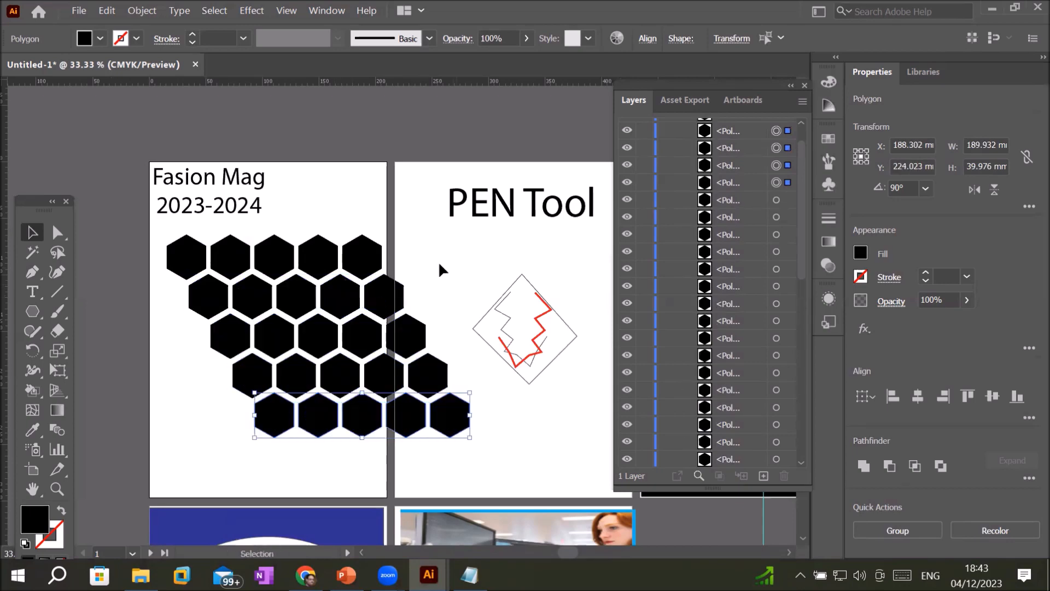
# Step: Delete the hexagons crossing the first artboard's right edge together with the diamond outline on the second artboard
pyautogui.moveTo(392, 282); pyautogui.dragTo(474, 429)
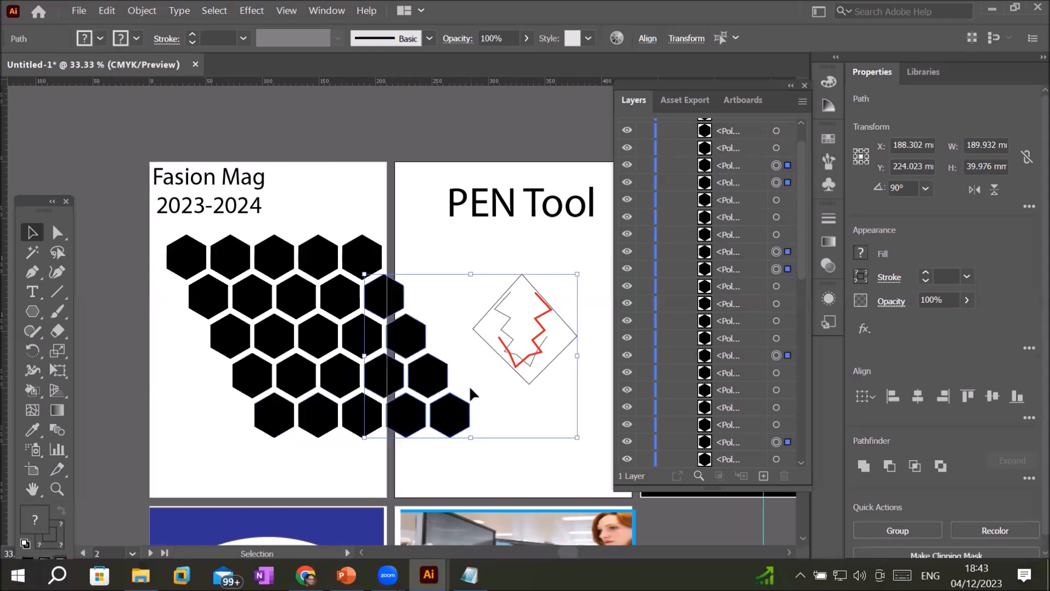
pyautogui.press('Delete')
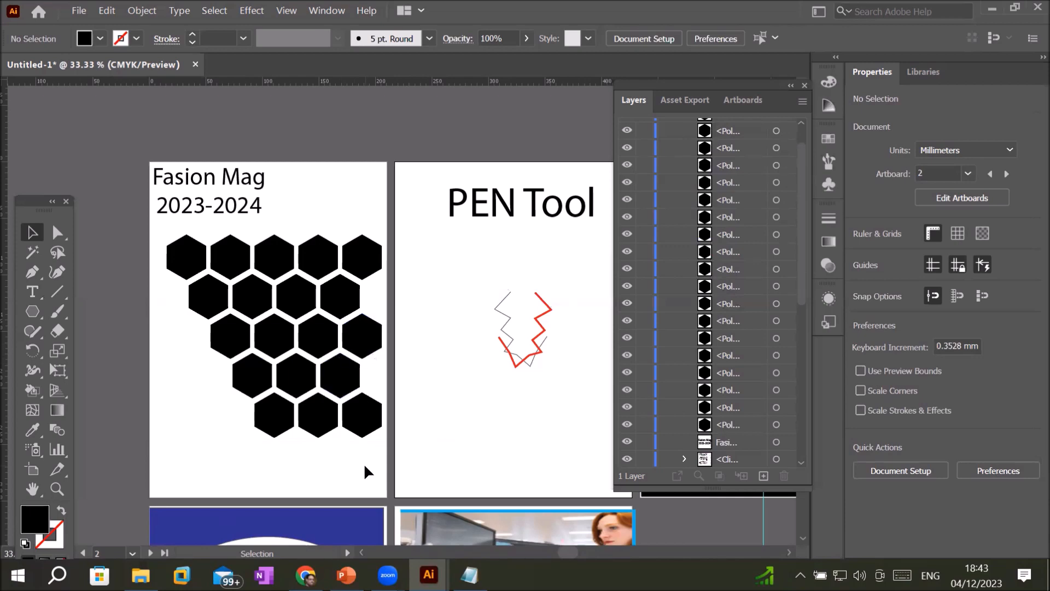
# Step: Reset all the honeycomb hexagons to the default white fill and black 1 pt stroke
pyautogui.click(25, 543)
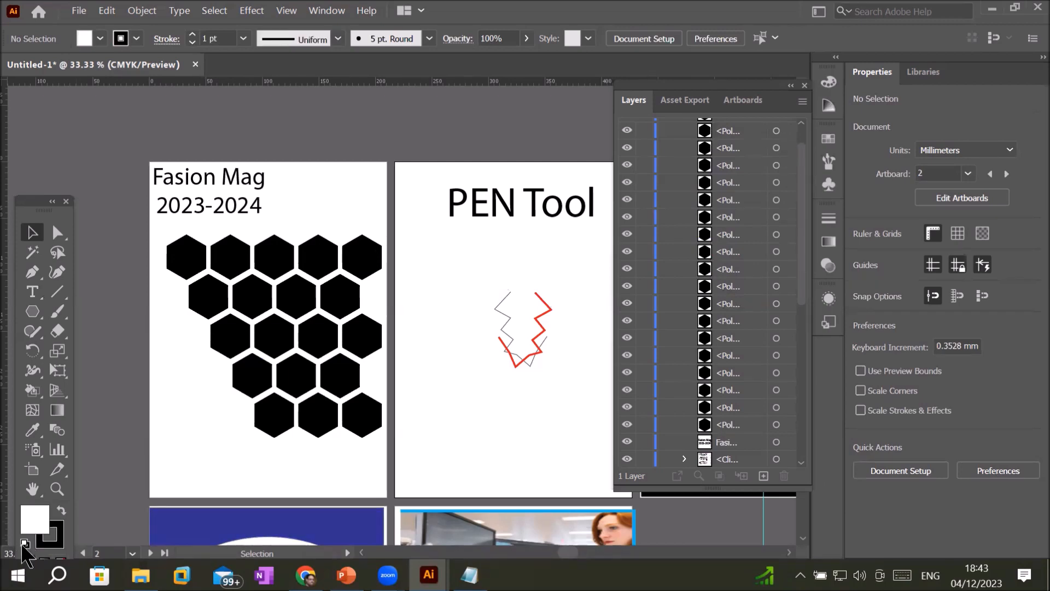
pyautogui.moveTo(146, 235); pyautogui.dragTo(431, 466)
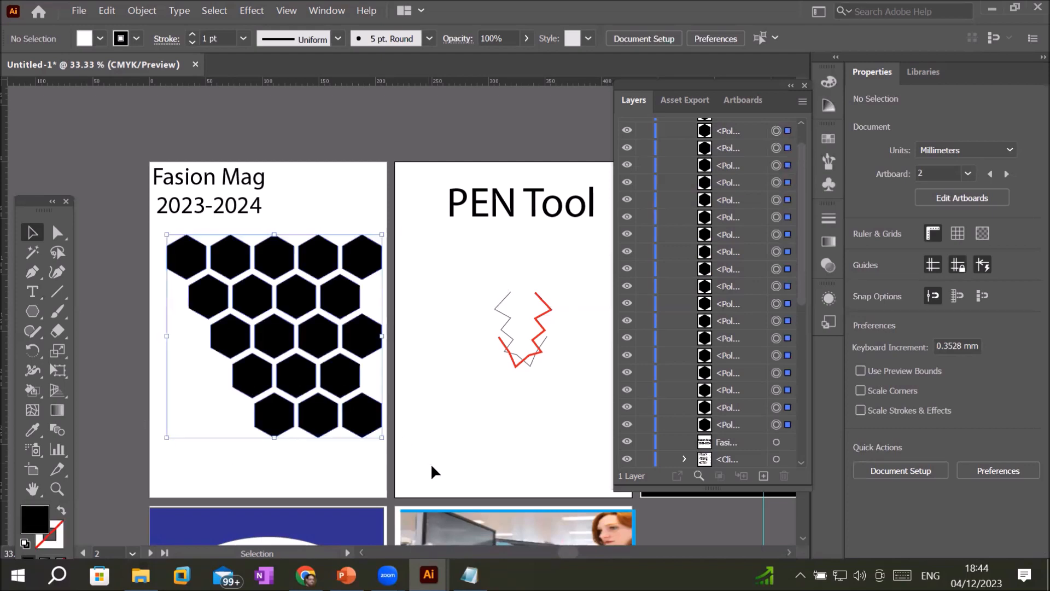
pyautogui.click(25, 544)
pyautogui.scroll(2, 267, 377)
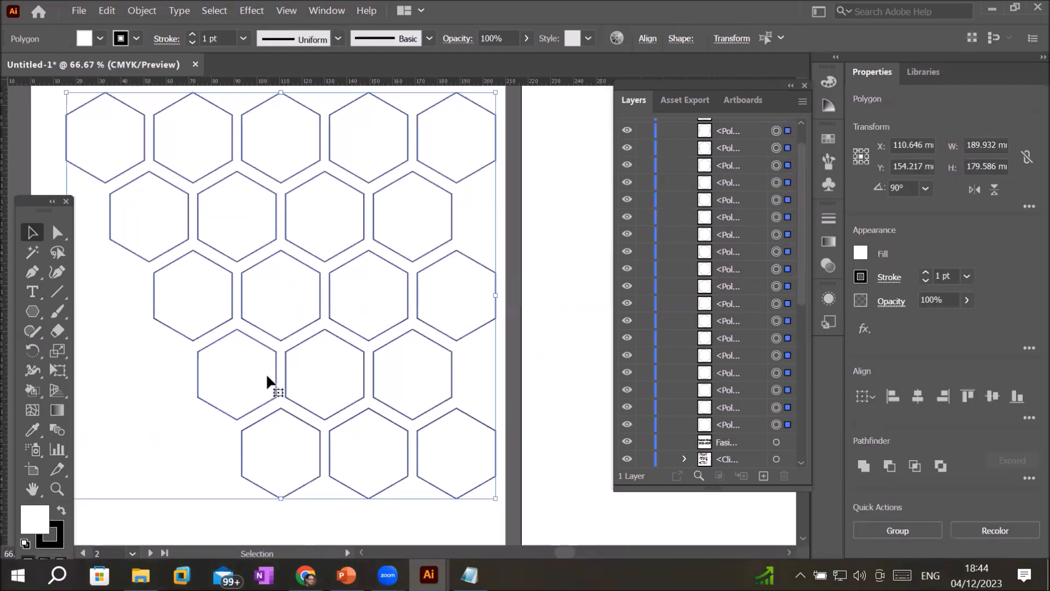
pyautogui.scroll(-1, 267, 377)
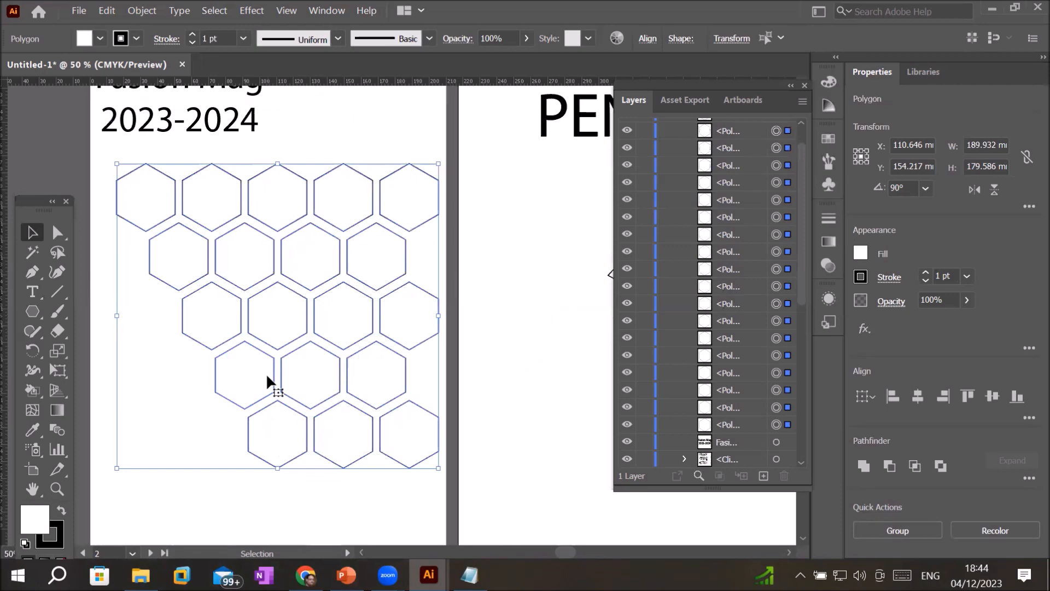
pyautogui.click(511, 395)
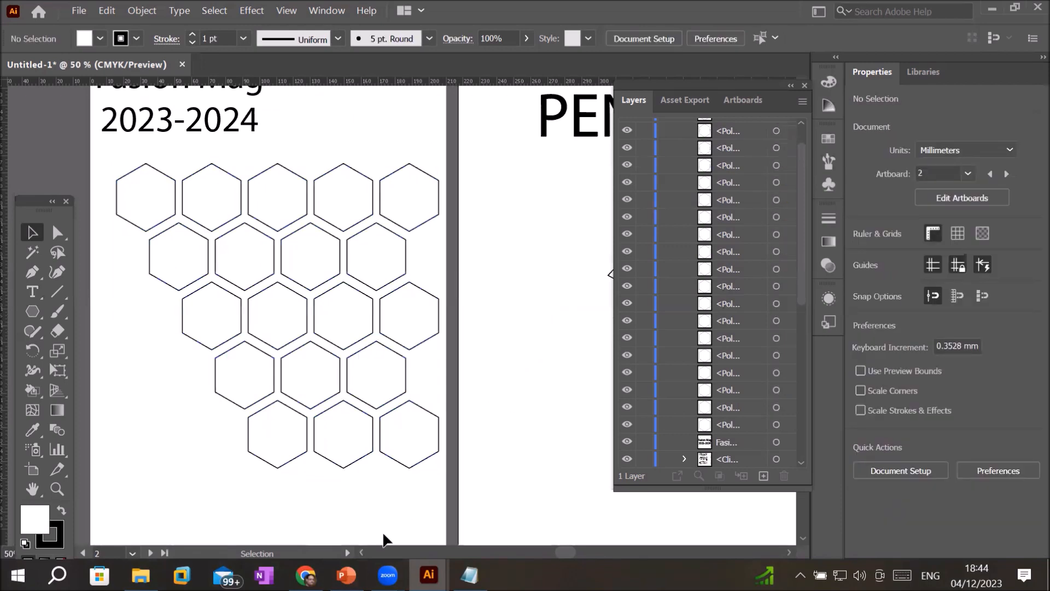
# Step: Place the portrait of the woman on a red background from the FACES image folder, about 156 by 195 mm, over the honeycomb
pyautogui.hscroll(-4, 383, 537)
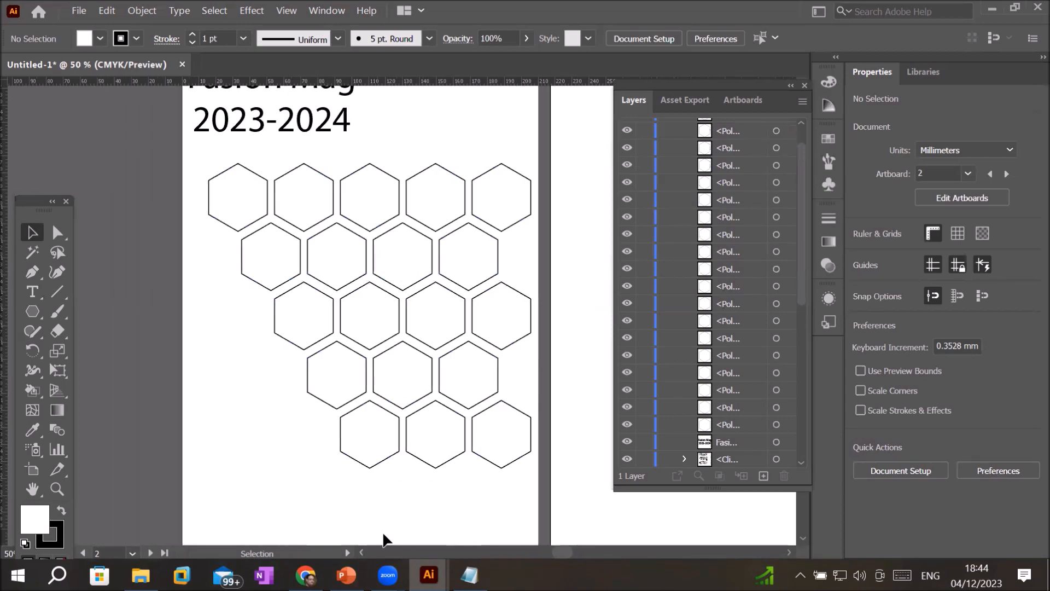
pyautogui.hscroll(-1, 383, 535)
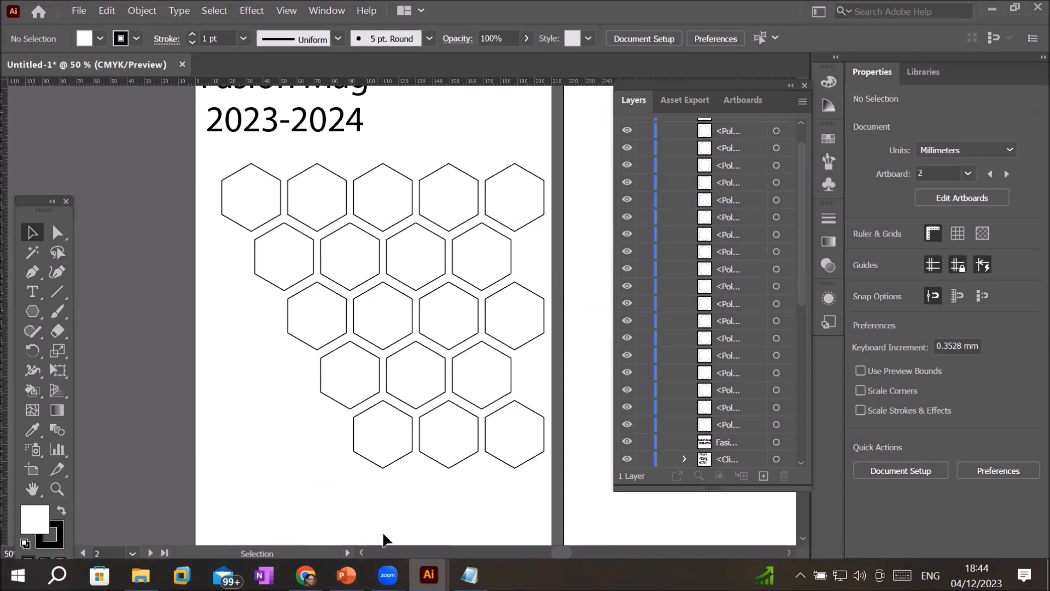
pyautogui.click(80, 10)
pyautogui.click(139, 288)
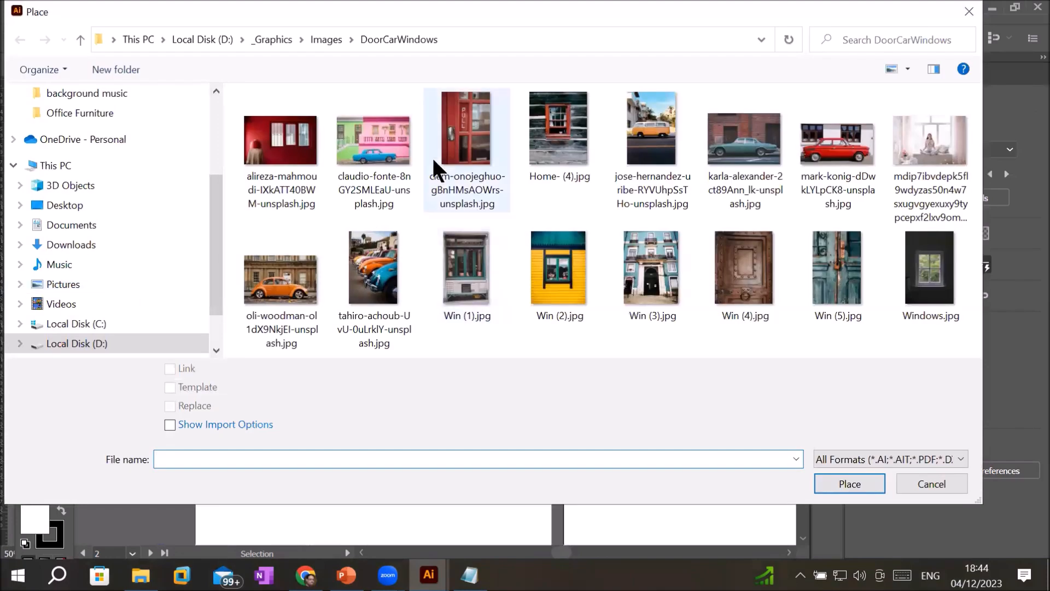
pyautogui.click(325, 39)
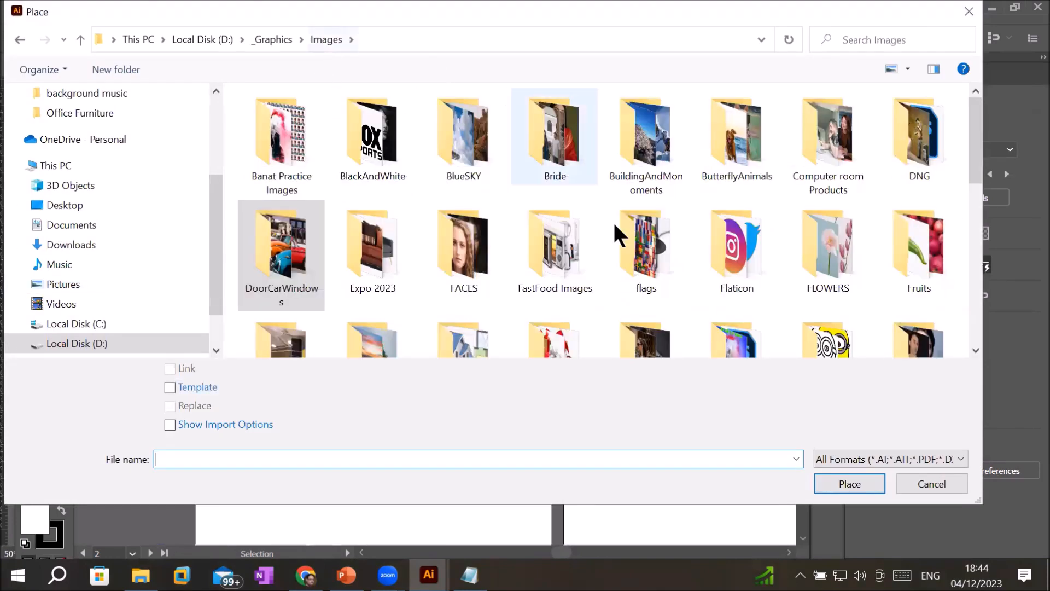
pyautogui.doubleClick(498, 238)
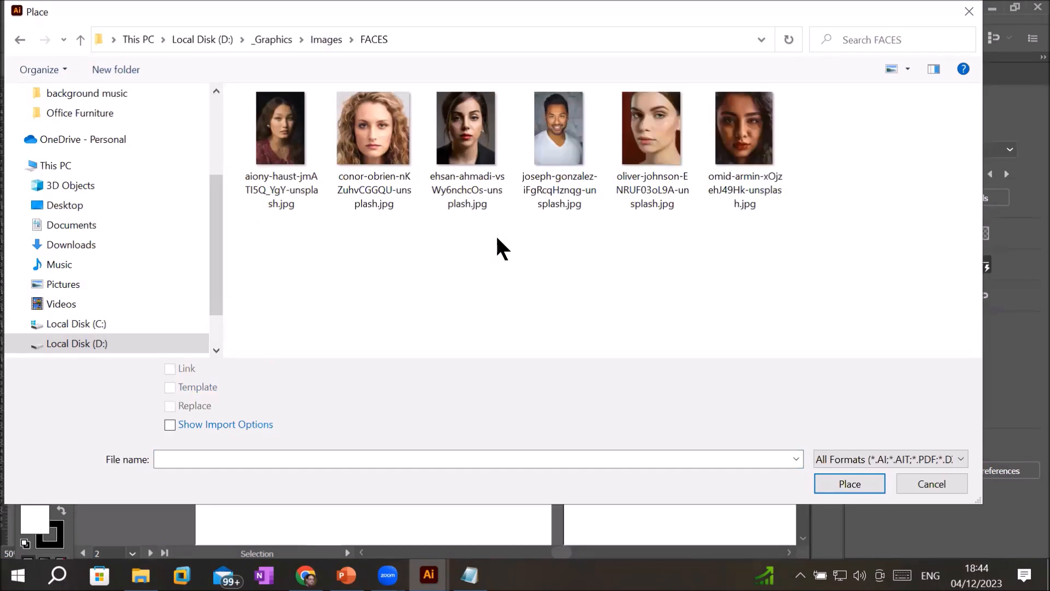
pyautogui.doubleClick(629, 156)
pyautogui.moveTo(146, 159)
pyautogui.mouseDown()
pyautogui.moveTo(296, 323)
pyautogui.moveTo(469, 453)
pyautogui.moveTo(578, 484)
pyautogui.mouseUp()
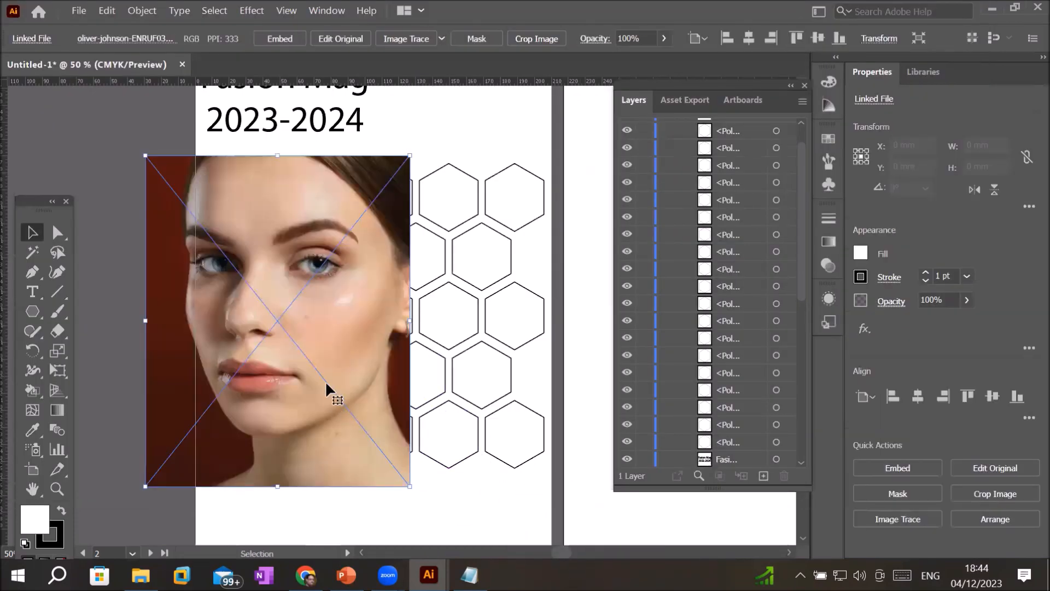
# Step: Embed the portrait and move it off the honeycomb to about X -74 mm, Y 154 mm
pyautogui.moveTo(340, 356); pyautogui.dragTo(190, 365)
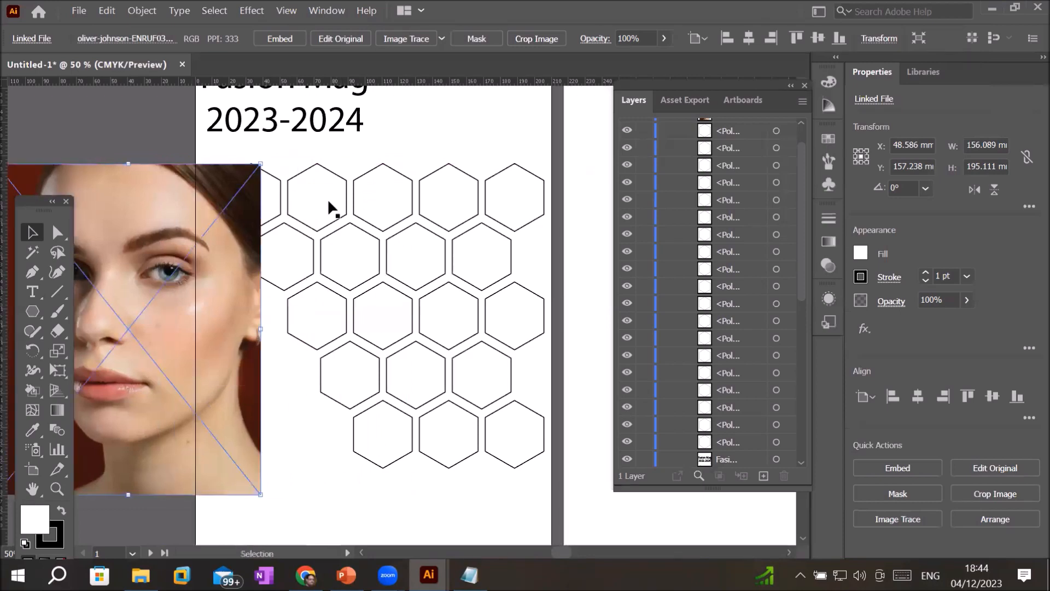
pyautogui.click(292, 39)
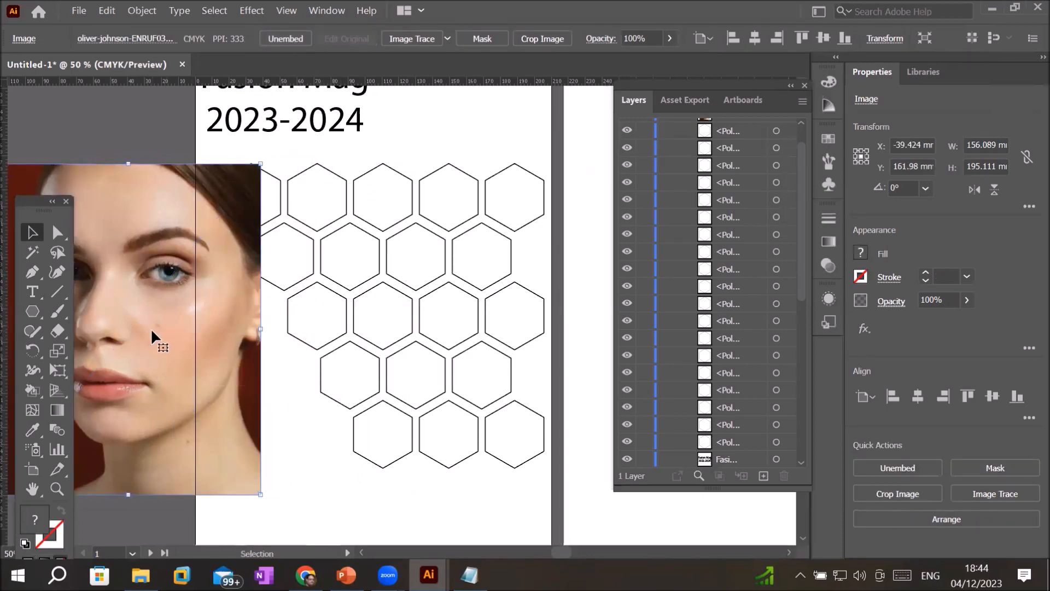
pyautogui.moveTo(151, 331); pyautogui.dragTo(418, 330)
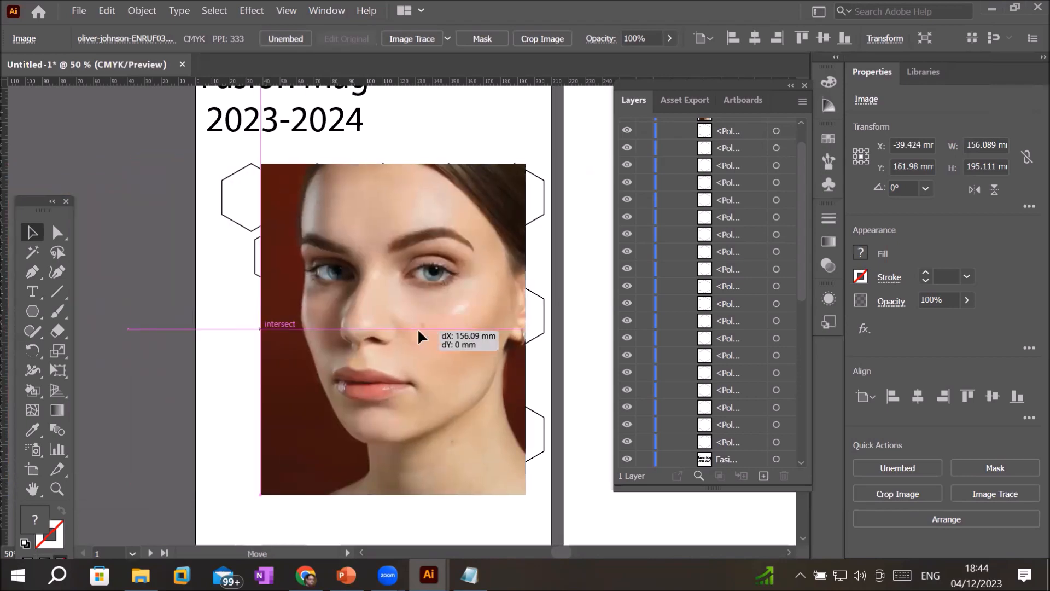
pyautogui.moveTo(418, 331); pyautogui.dragTo(94, 319)
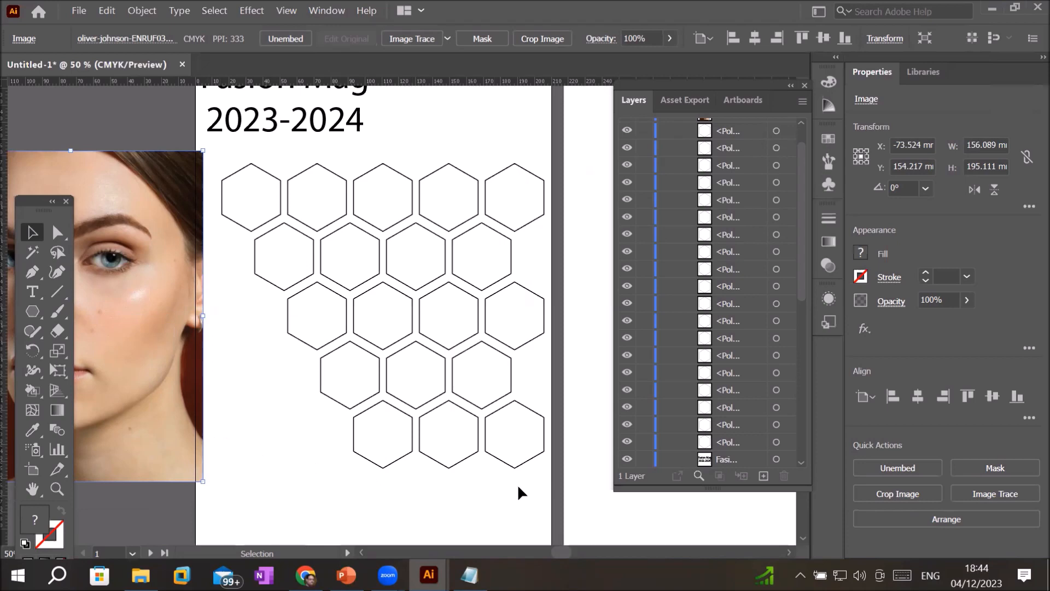
pyautogui.scroll(-1, 518, 484)
pyautogui.scroll(1, 533, 510)
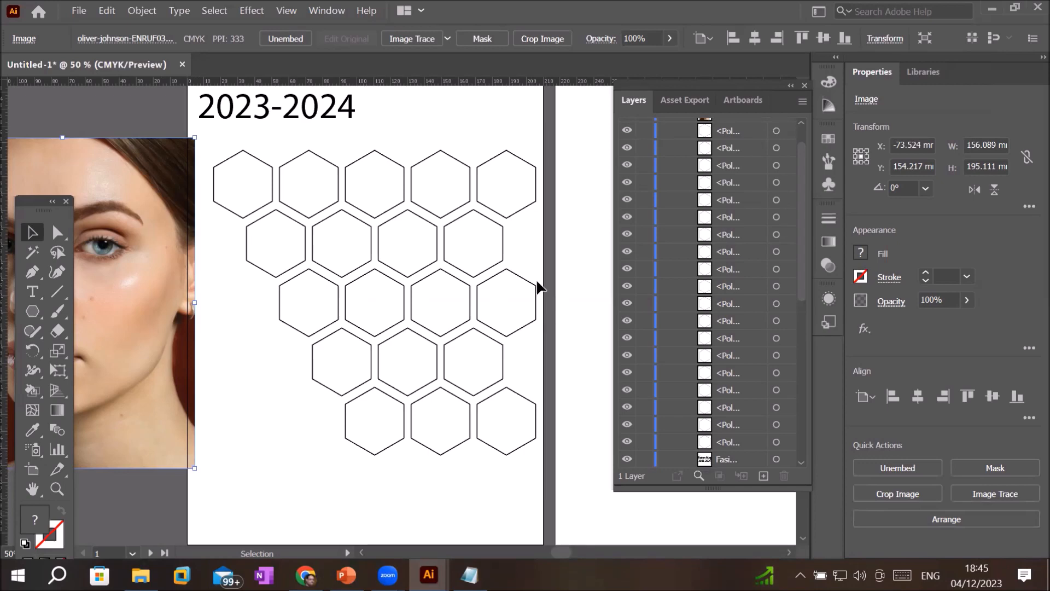
pyautogui.click(534, 212)
pyautogui.click(448, 193)
pyautogui.click(386, 185)
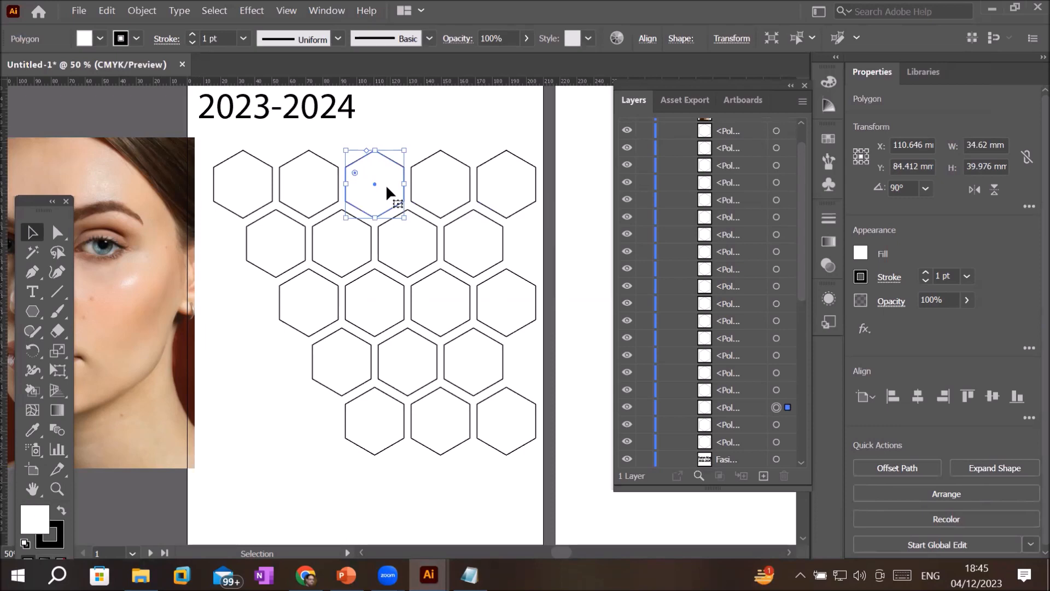
pyautogui.click(305, 192)
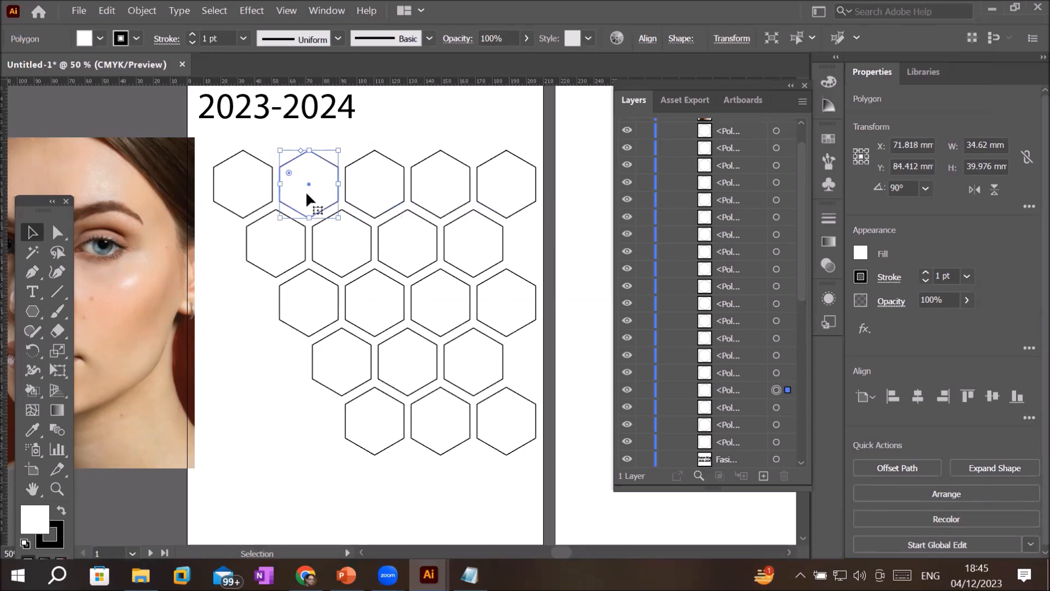
pyautogui.press('a')
pyautogui.click(406, 241)
pyautogui.press('v')
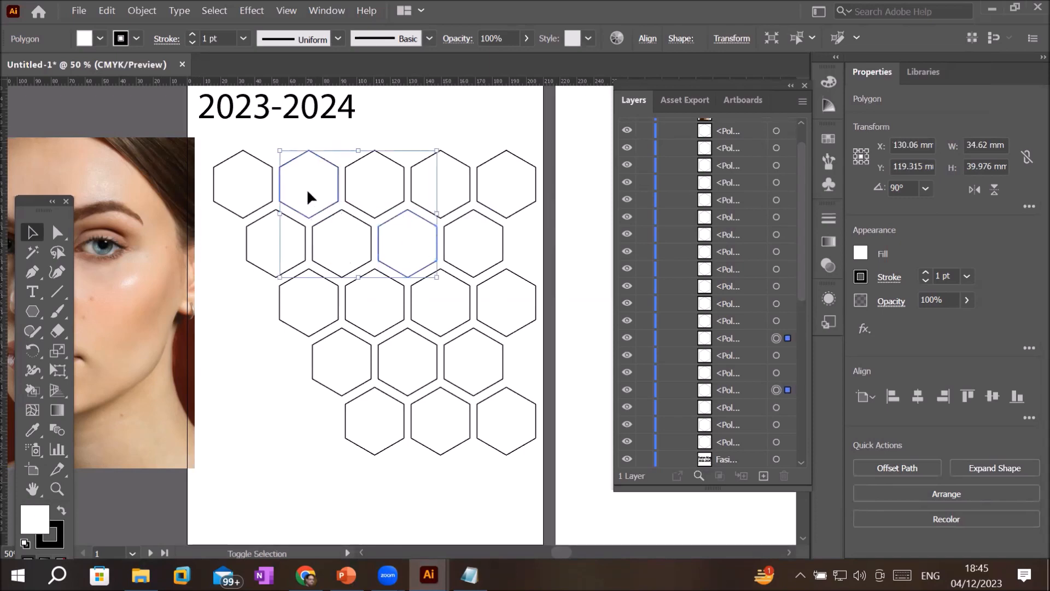
pyautogui.keyDown('shift'); pyautogui.click(306, 188); pyautogui.keyUp('shift')
pyautogui.click(368, 144)
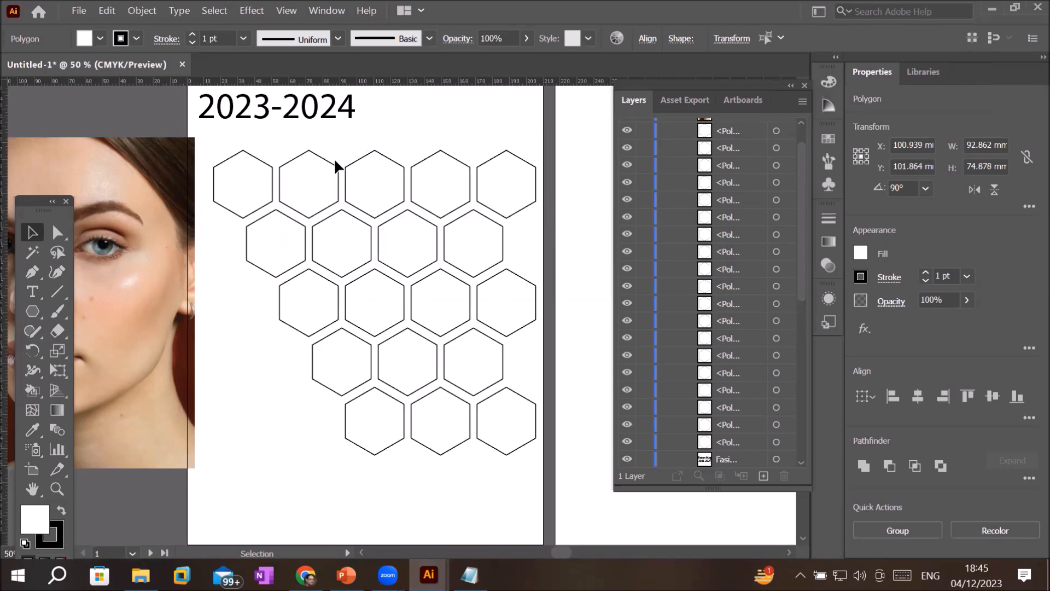
# Step: Fill the second hexagon of row one, third of row two, last of row four and first of row five with light orange
pyautogui.click(326, 162)
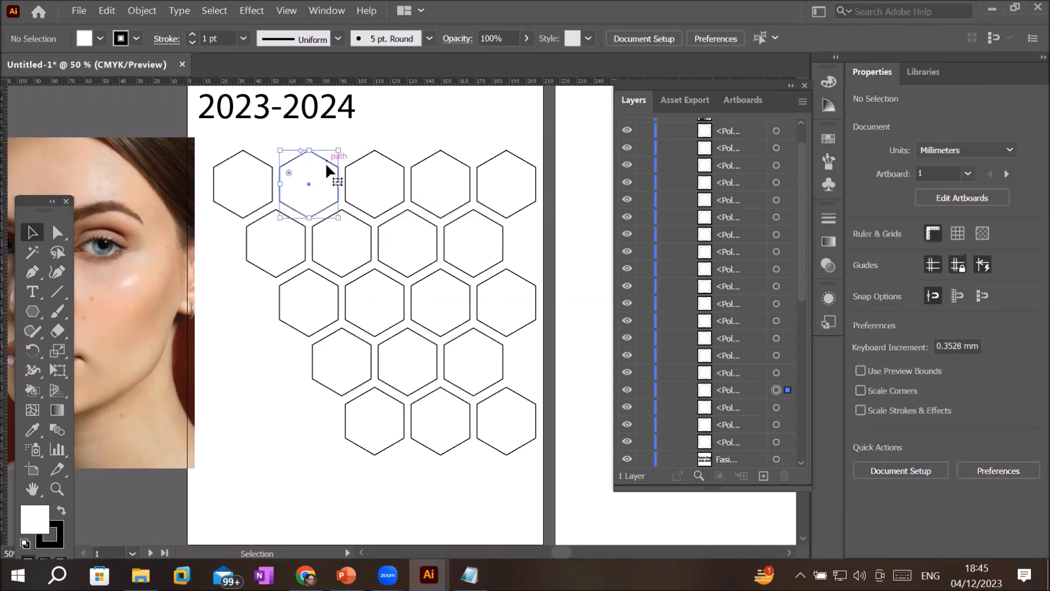
pyautogui.keyDown('shift'); pyautogui.click(425, 231); pyautogui.keyUp('shift')
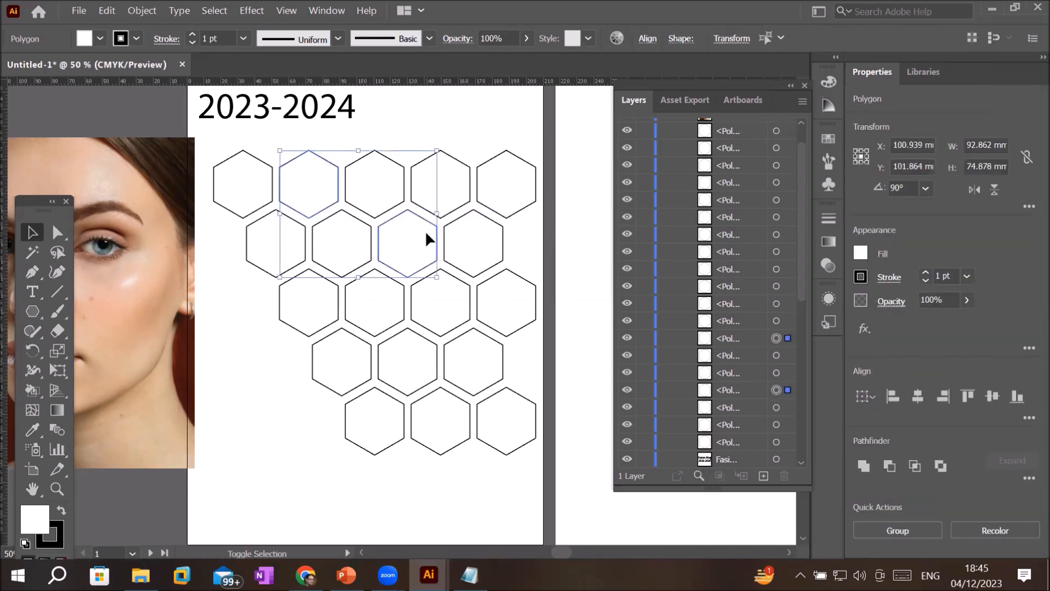
pyautogui.keyDown('shift'); pyautogui.click(487, 340); pyautogui.keyUp('shift')
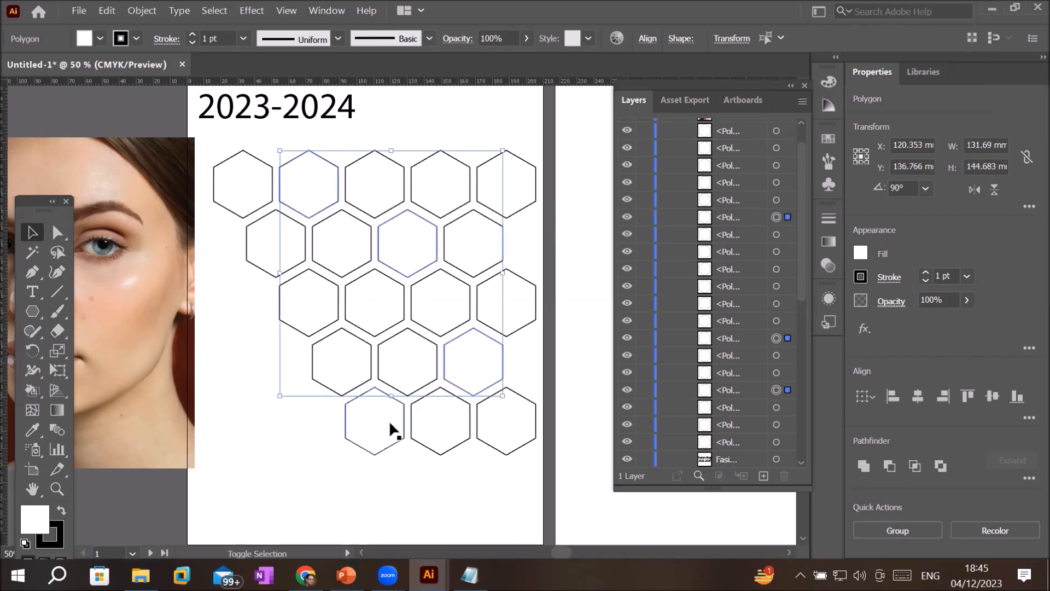
pyautogui.keyDown('shift'); pyautogui.click(388, 441); pyautogui.keyUp('shift')
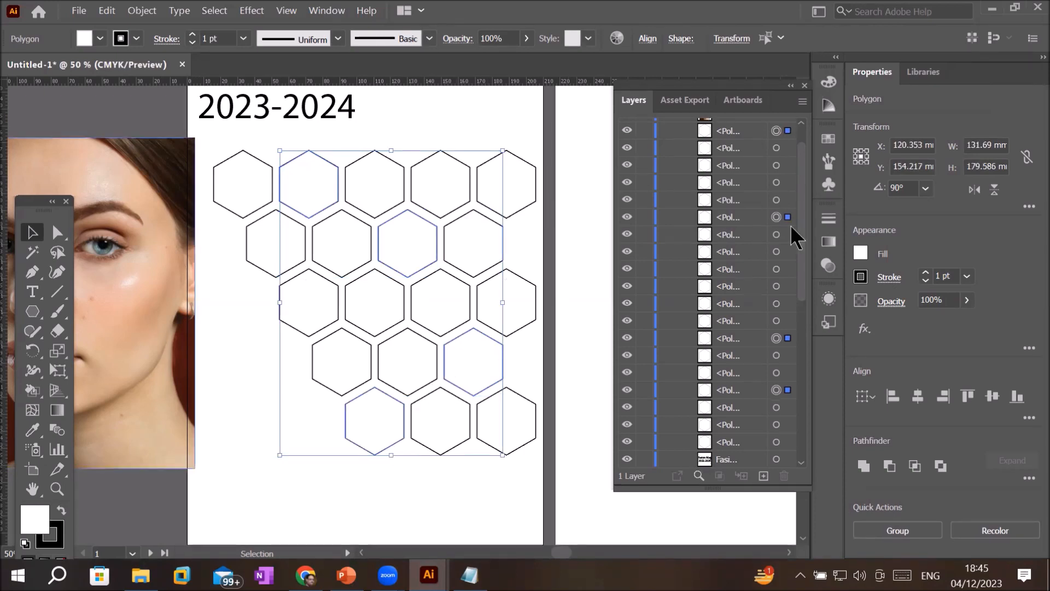
pyautogui.click(830, 258)
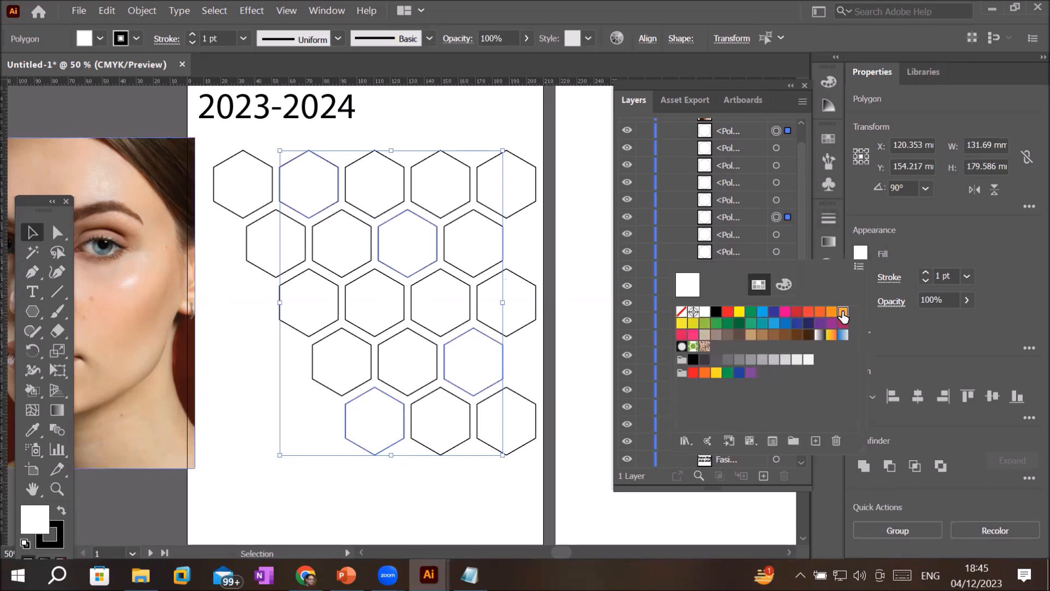
pyautogui.click(842, 313)
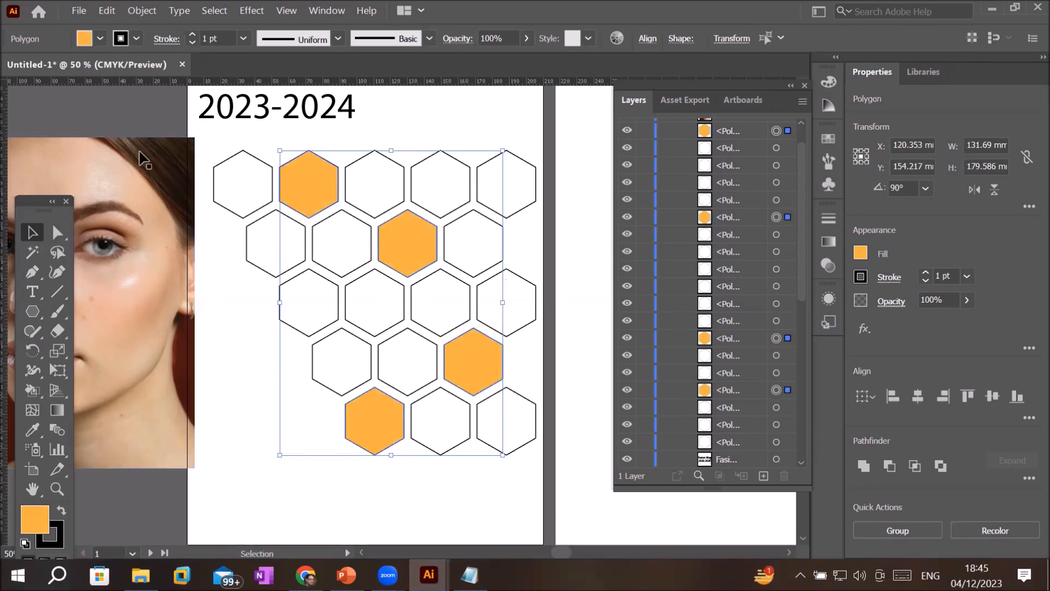
# Step: Combine all the white hexagons into one compound path, leaving out the four orange ones
pyautogui.moveTo(200, 135); pyautogui.dragTo(574, 485)
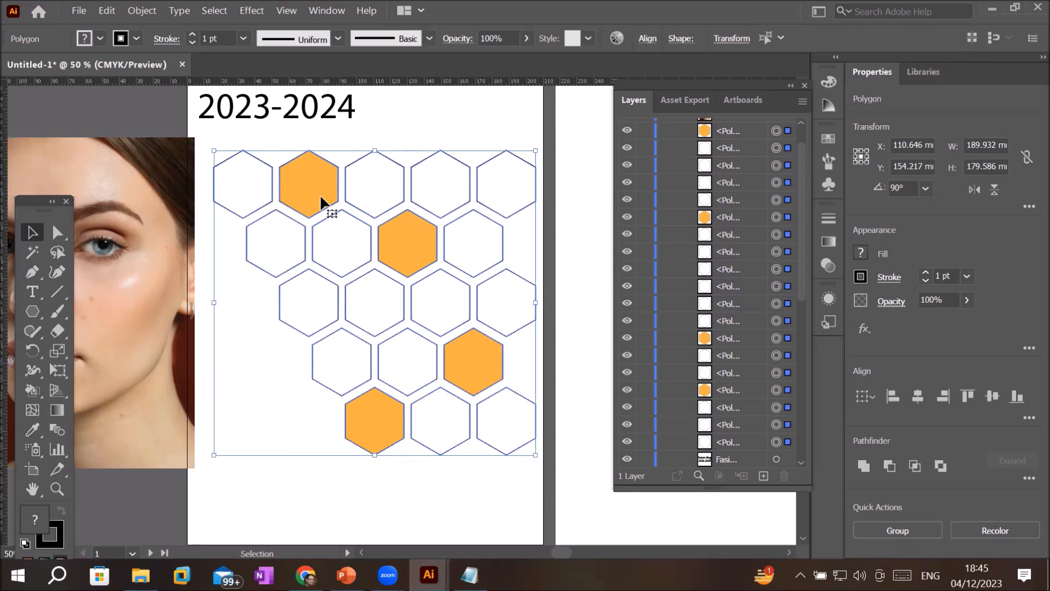
pyautogui.press('shift')
pyautogui.keyDown('shift'); pyautogui.click(320, 194); pyautogui.keyUp('shift')
pyautogui.keyDown('shift'); pyautogui.click(408, 228); pyautogui.keyUp('shift')
pyautogui.keyDown('shift'); pyautogui.click(475, 345); pyautogui.keyUp('shift')
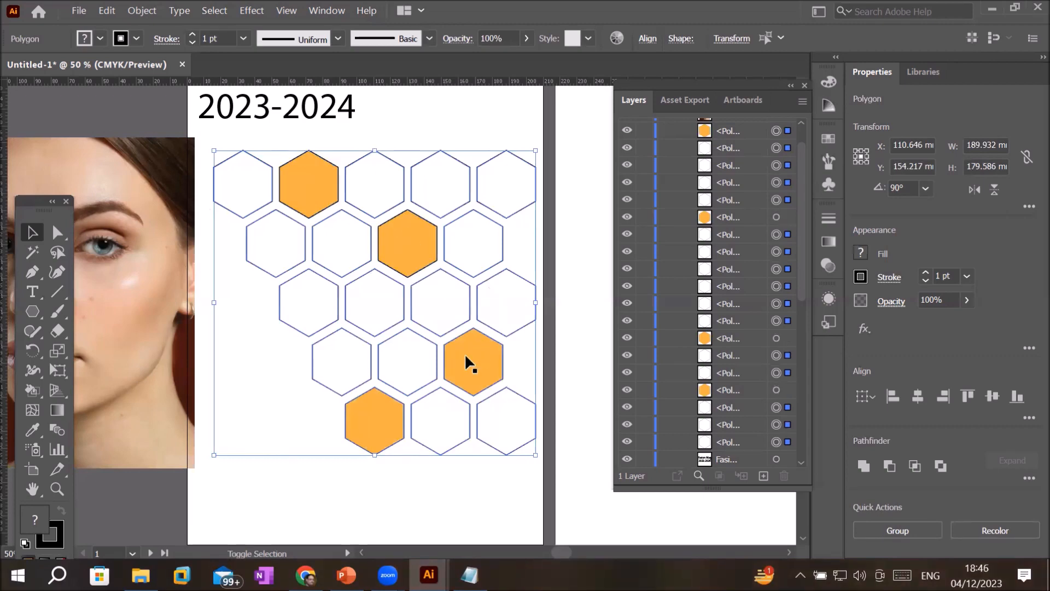
pyautogui.keyDown('shift'); pyautogui.click(372, 415); pyautogui.keyUp('shift')
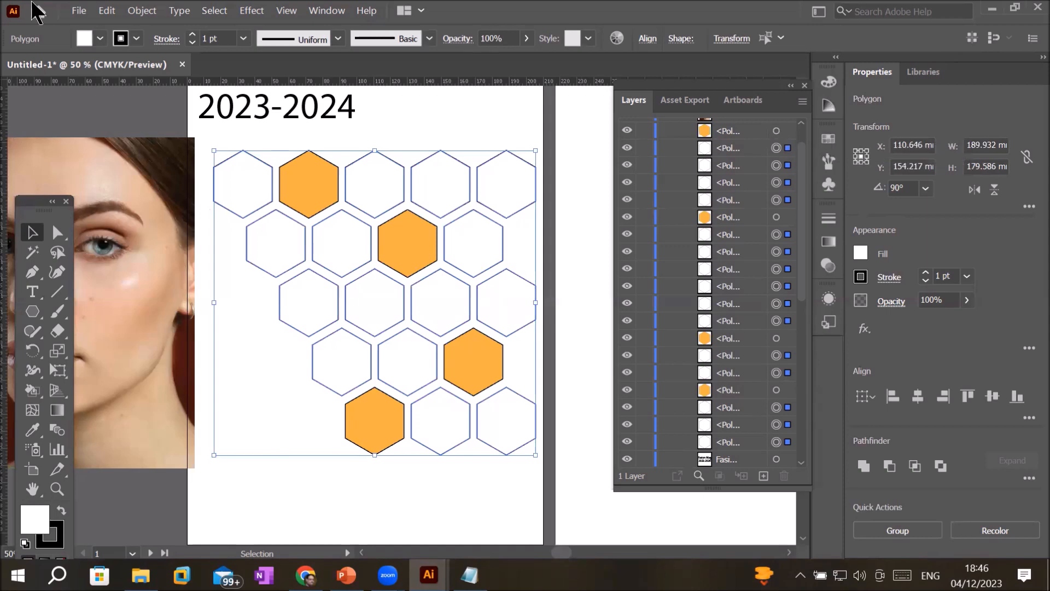
pyautogui.click(143, 12)
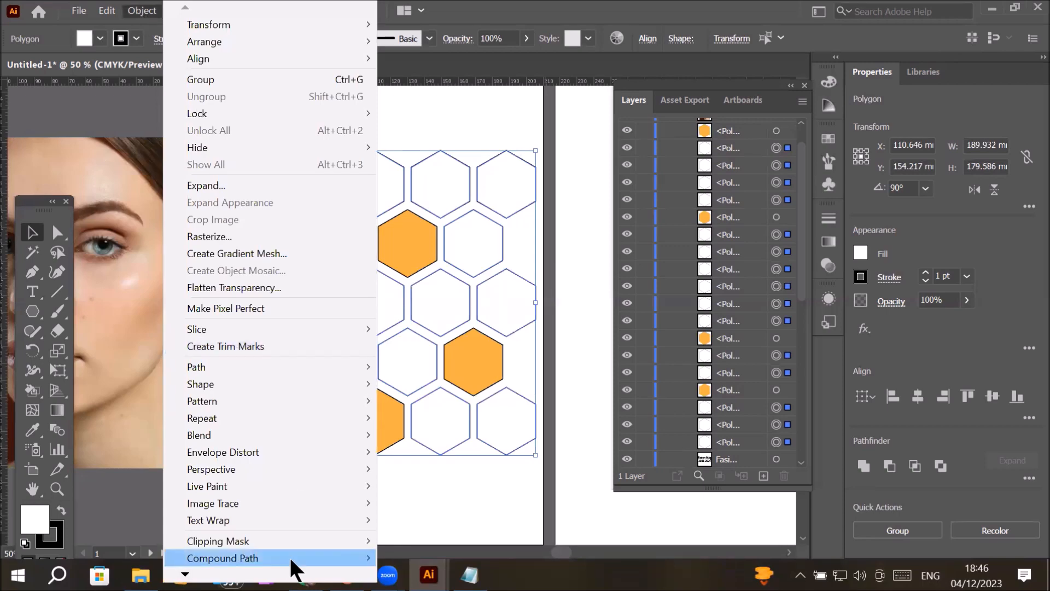
pyautogui.moveTo(291, 560)
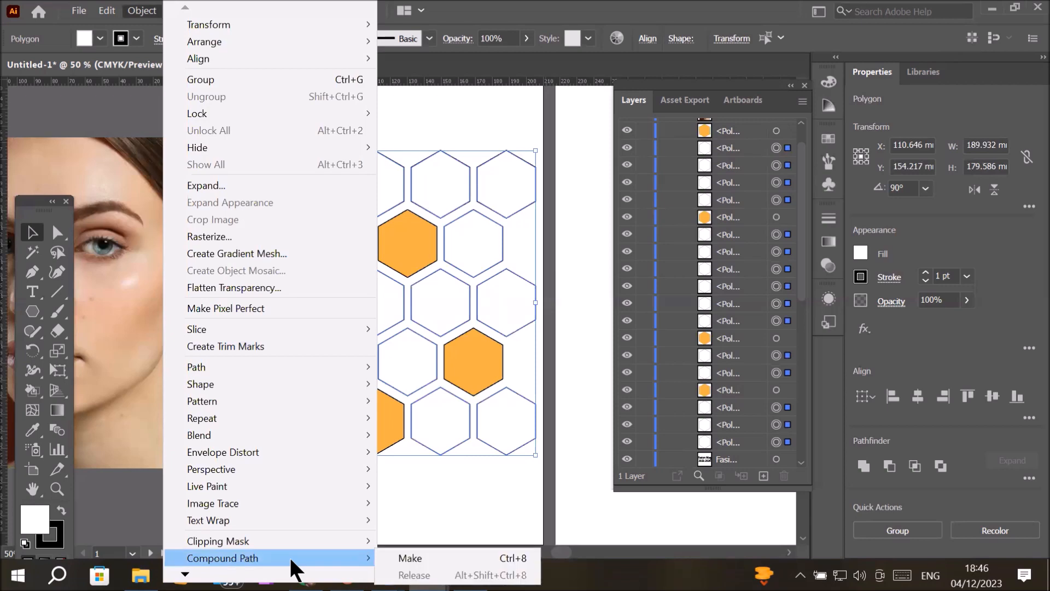
pyautogui.click(404, 562)
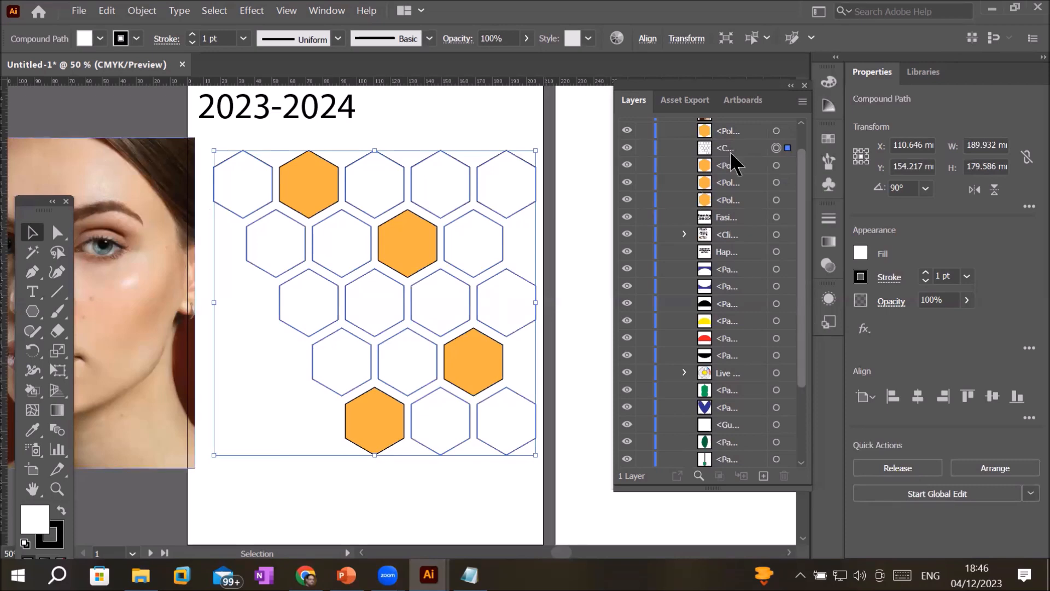
# Step: Hide and show the compound path again to check which hexagons belong to it
pyautogui.click(657, 147)
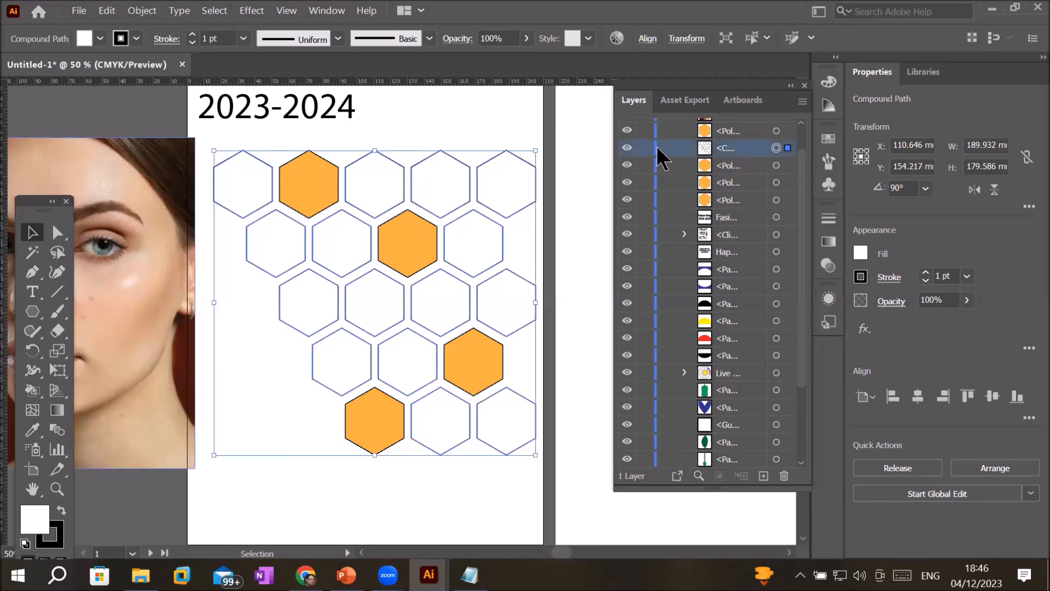
pyautogui.click(627, 148)
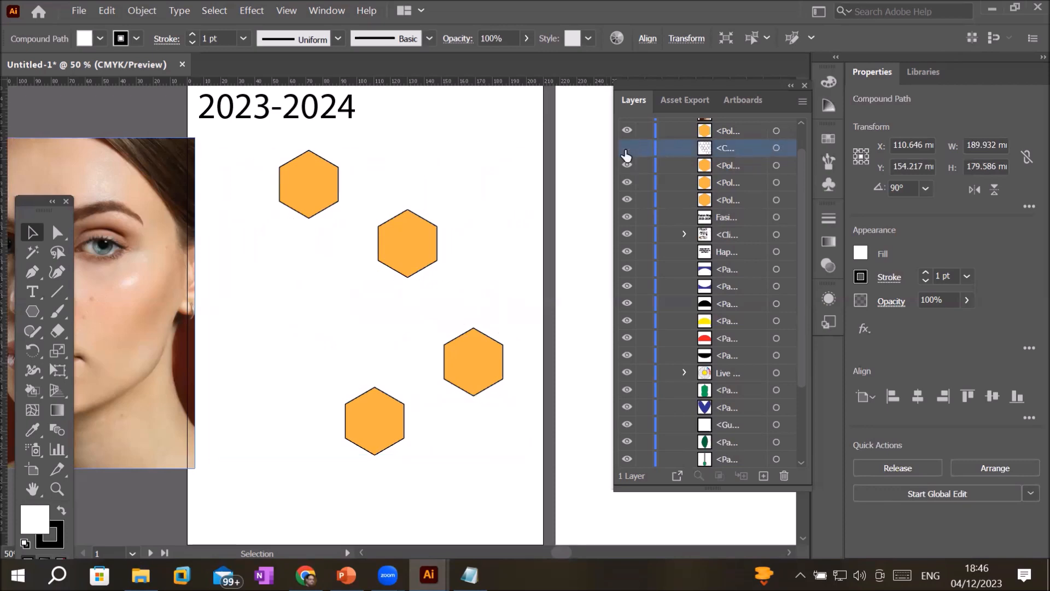
pyautogui.click(627, 148)
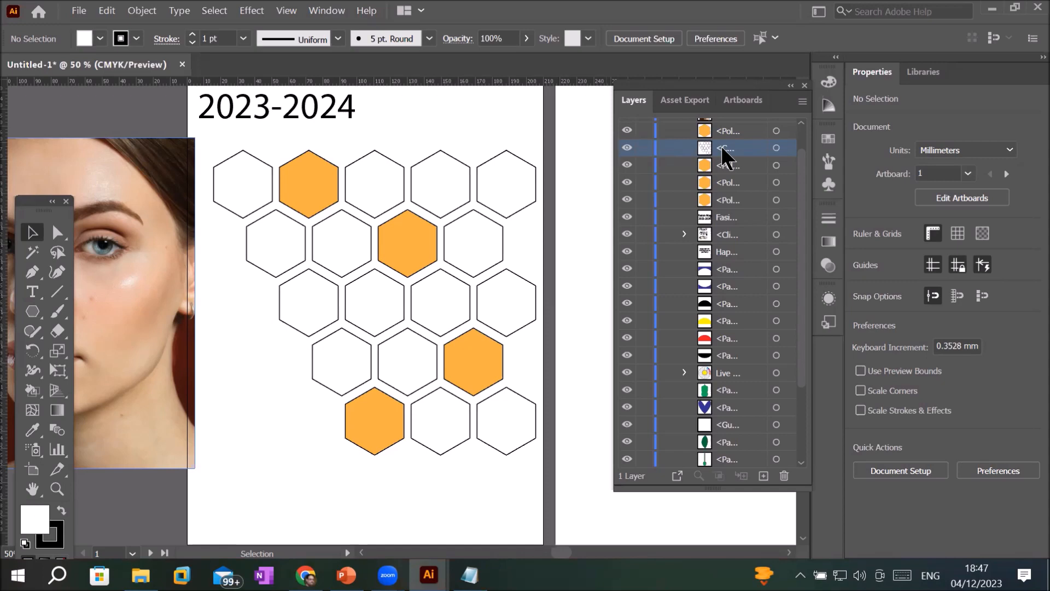
# Step: Place the portrait directly beneath the honeycomb compound path, positioned behind the hexagons and widened to about 194.5 mm
pyautogui.scroll(2, 782, 144)
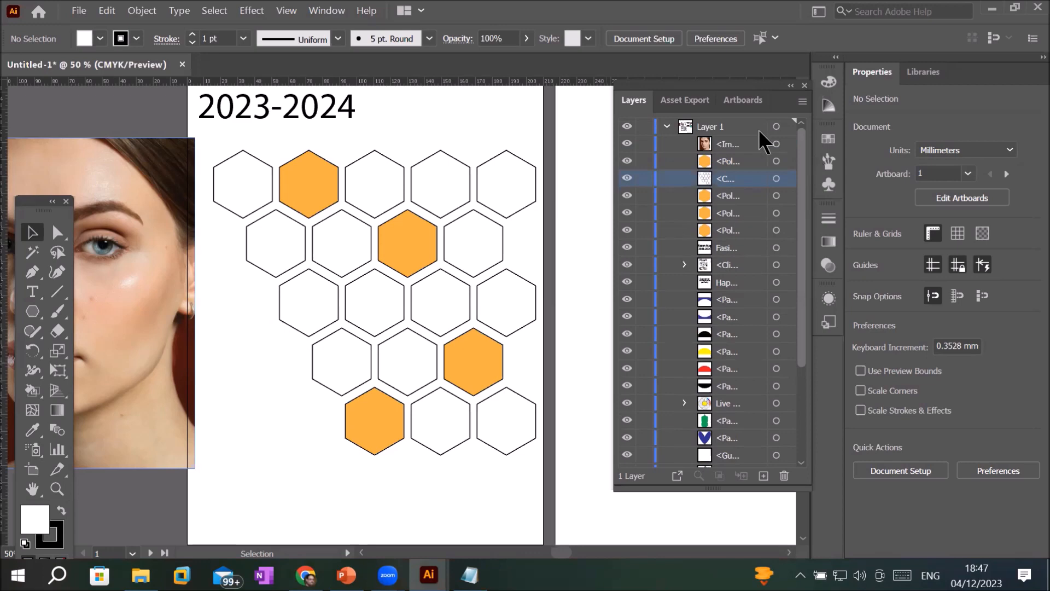
pyautogui.moveTo(720, 147); pyautogui.dragTo(722, 181)
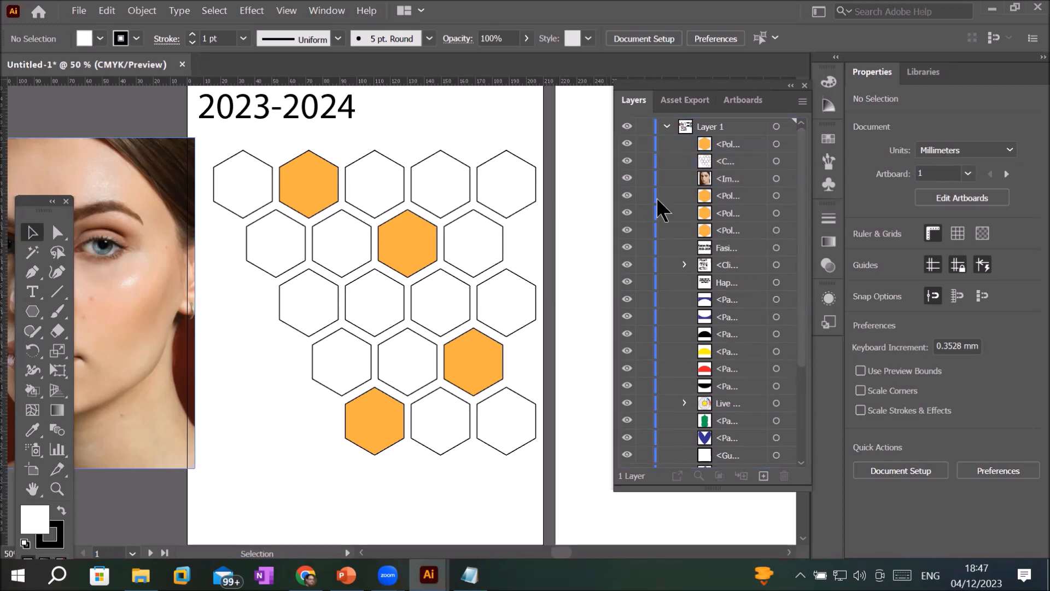
pyautogui.moveTo(117, 257); pyautogui.dragTo(438, 248)
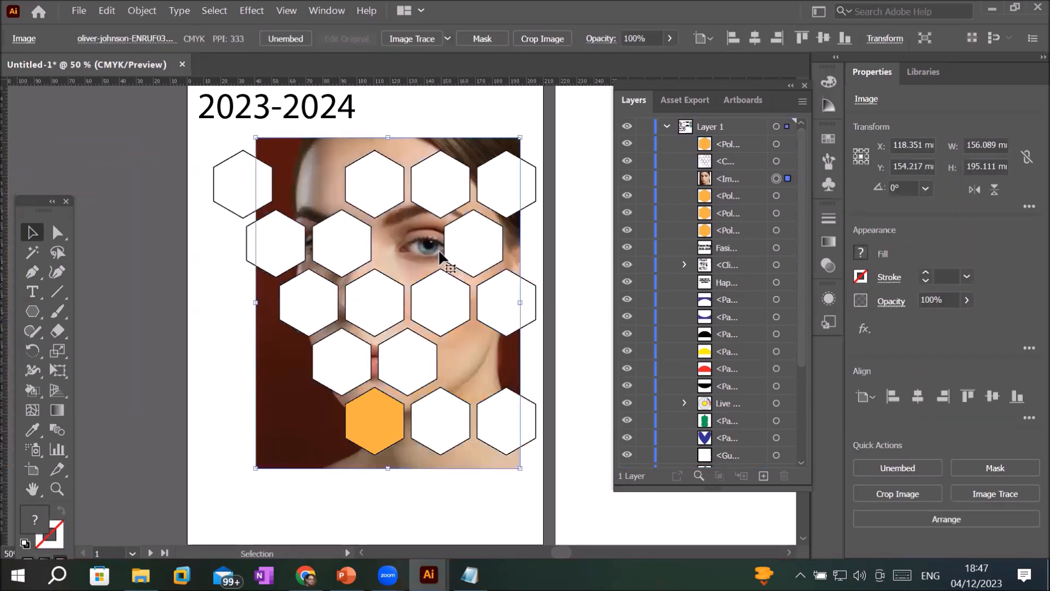
pyautogui.moveTo(255, 302); pyautogui.dragTo(191, 305)
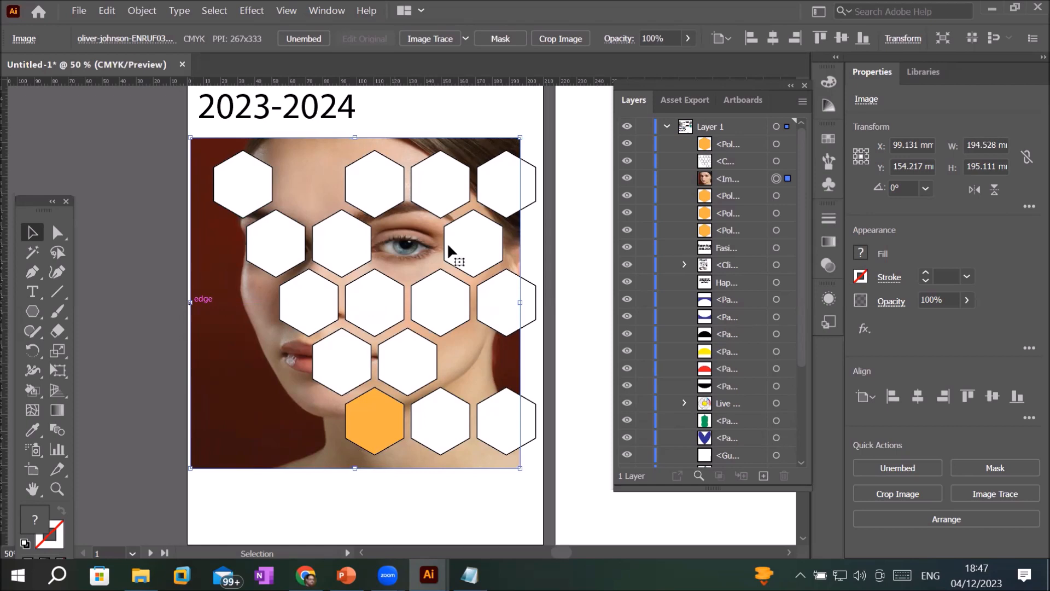
# Step: Make a clipping mask from the honeycomb compound path and the portrait photo
pyautogui.click(777, 162)
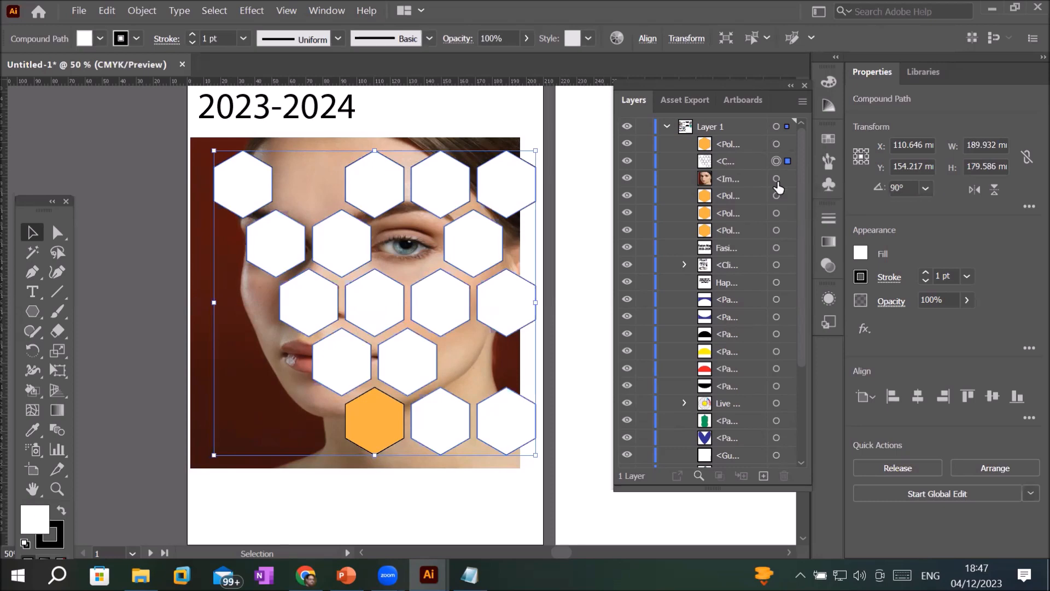
pyautogui.keyDown('shift'); pyautogui.click(776, 179); pyautogui.keyUp('shift')
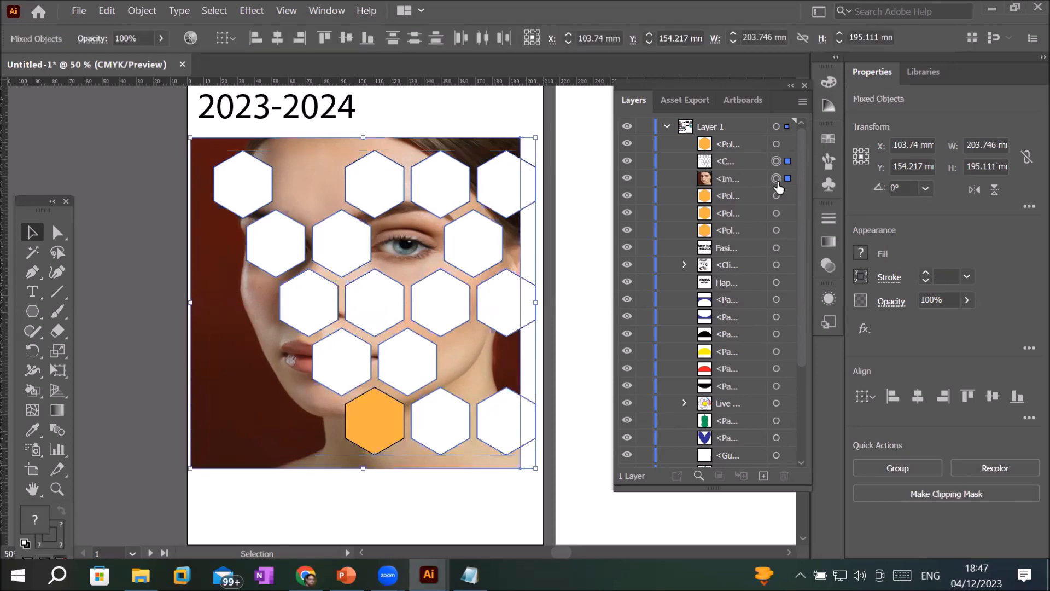
pyautogui.rightClick(329, 166)
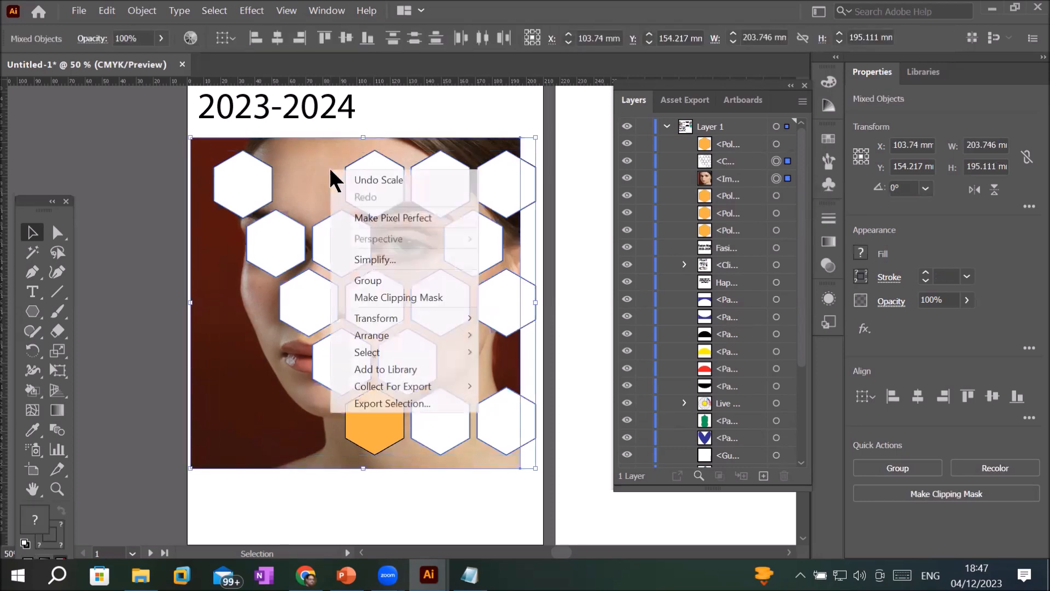
pyautogui.click(412, 298)
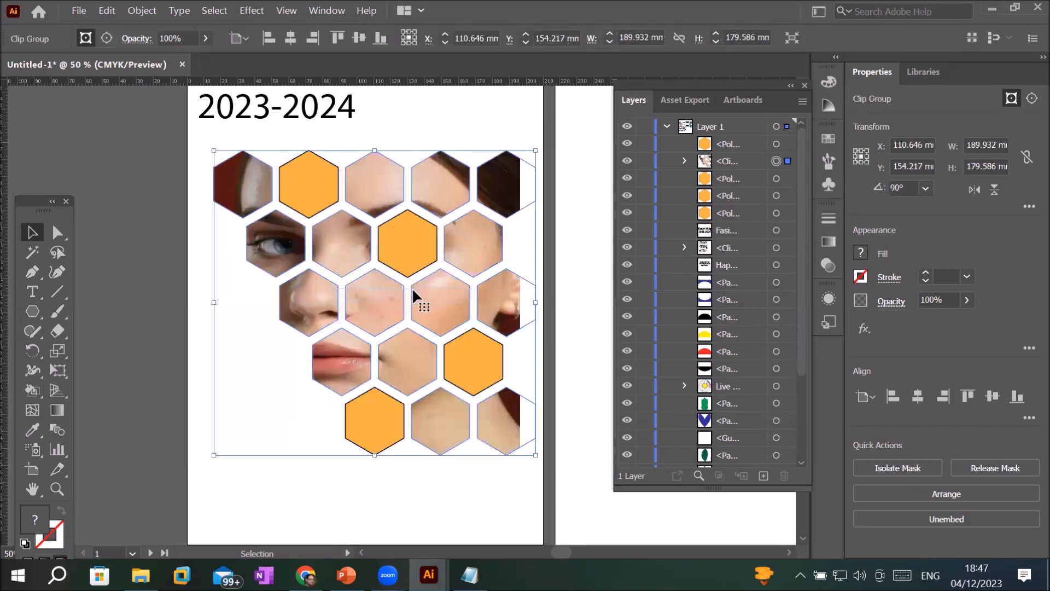
pyautogui.click(247, 484)
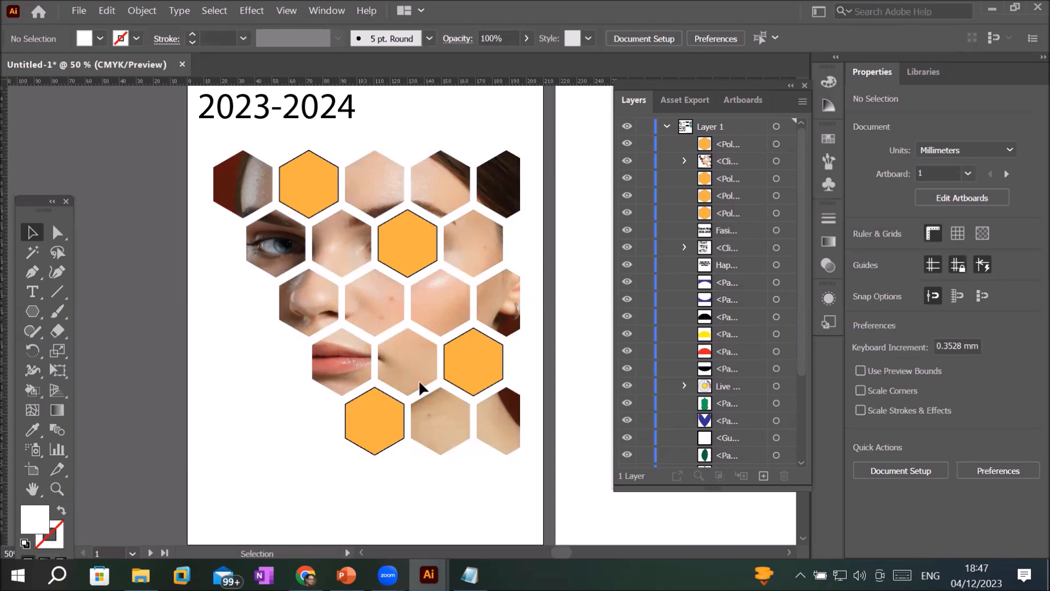
# Step: Examine the masked photo up close and select each of the four orange hexagons in turn
pyautogui.scroll(1, 562, 257)
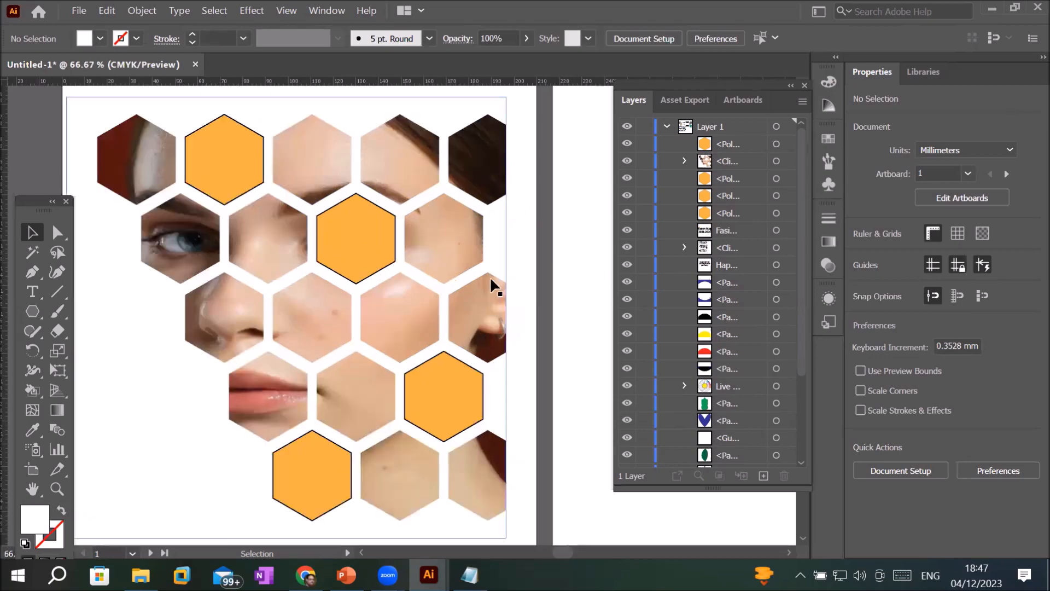
pyautogui.scroll(2, 471, 277)
pyautogui.scroll(-2, 471, 277)
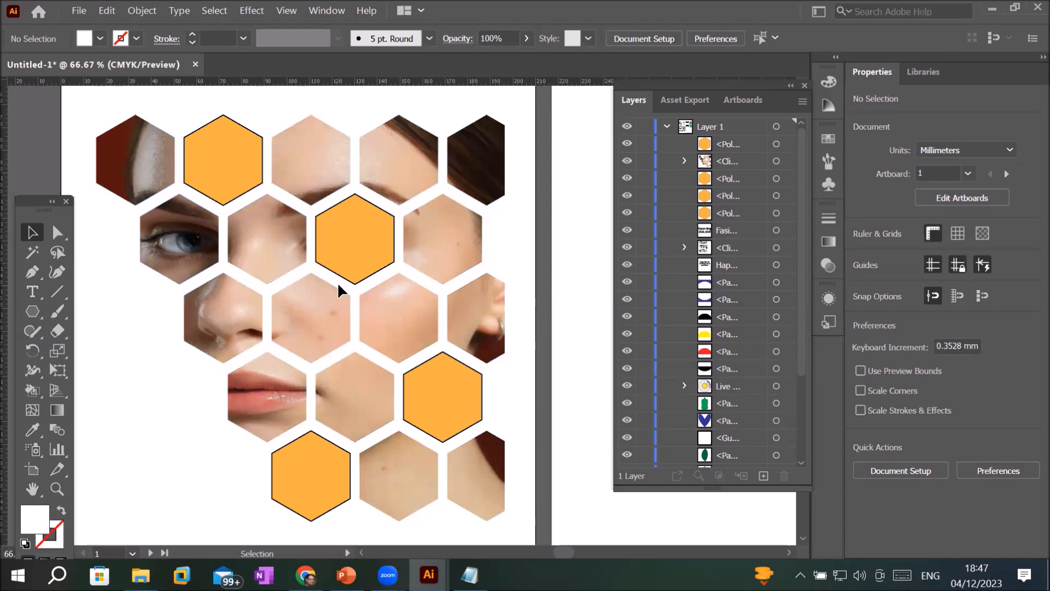
pyautogui.click(212, 146)
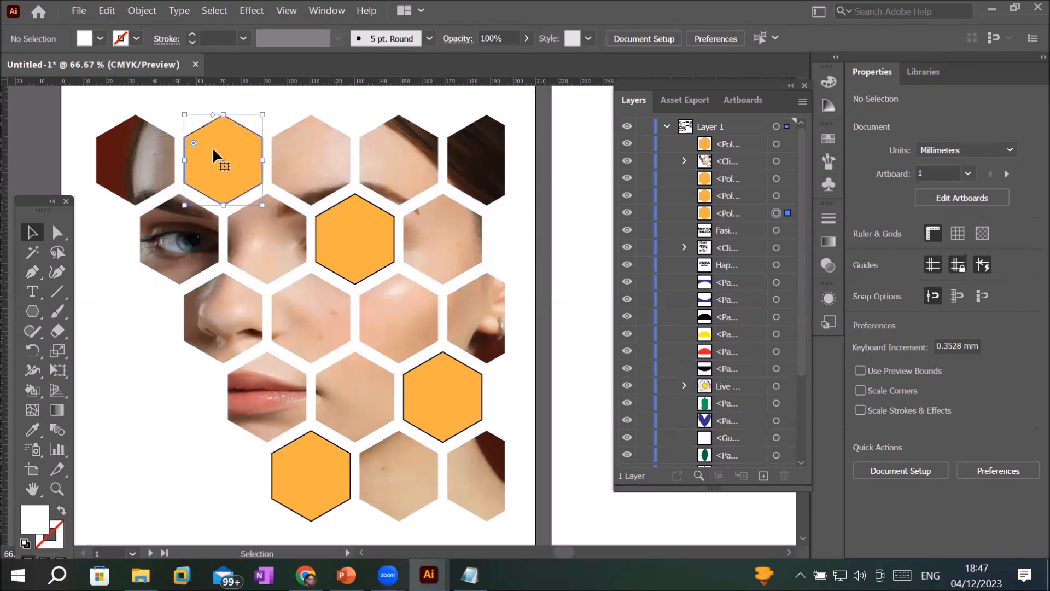
pyautogui.click(366, 239)
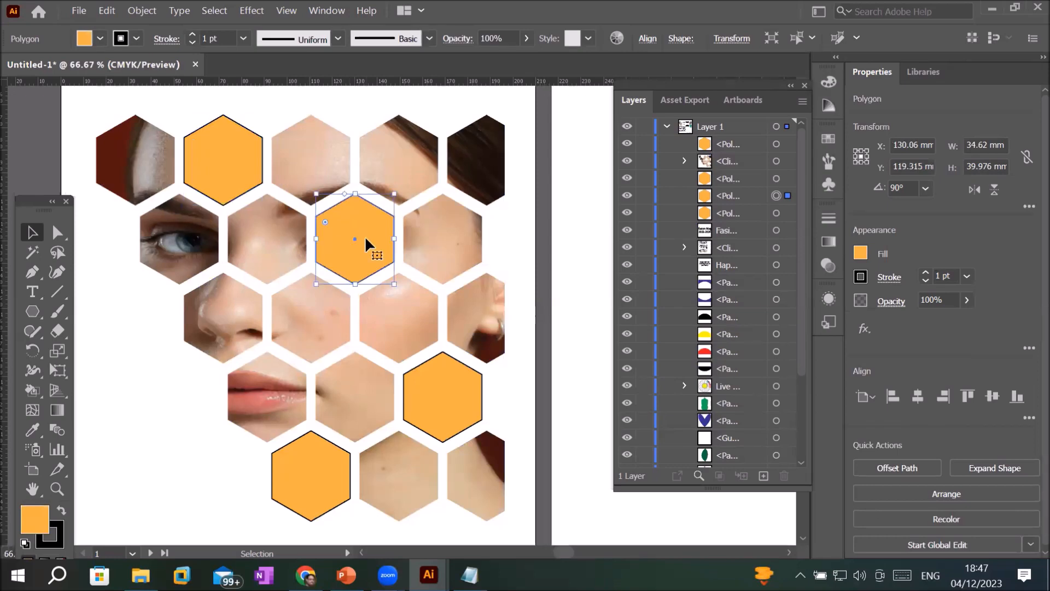
pyautogui.click(443, 386)
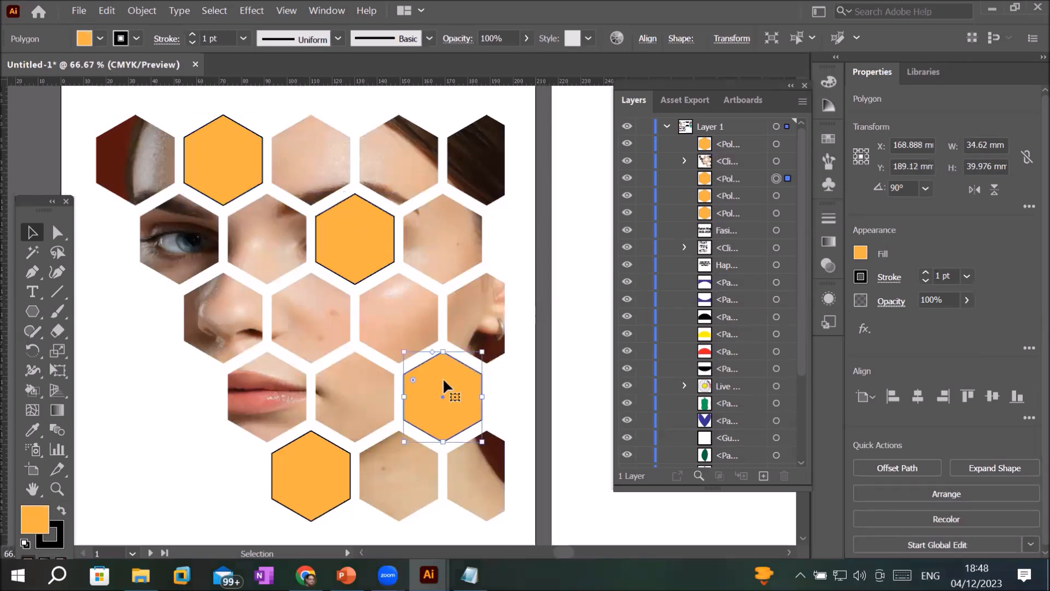
pyautogui.click(321, 481)
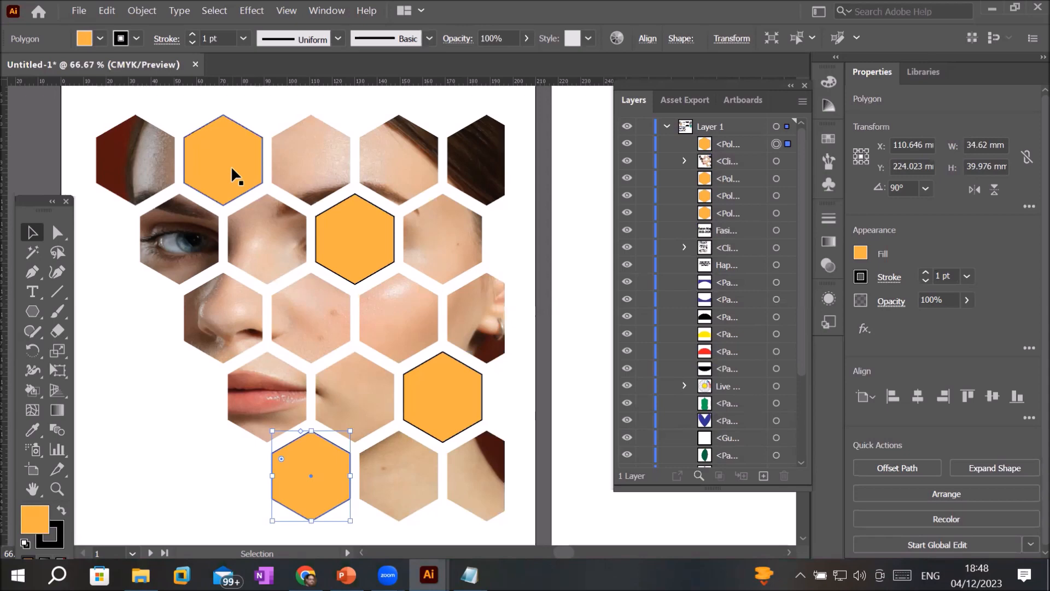
# Step: Copy the orange hexagon of row one onto the eye hexagon at the start of row two and bring it to front
pyautogui.moveTo(231, 166); pyautogui.dragTo(189, 250)
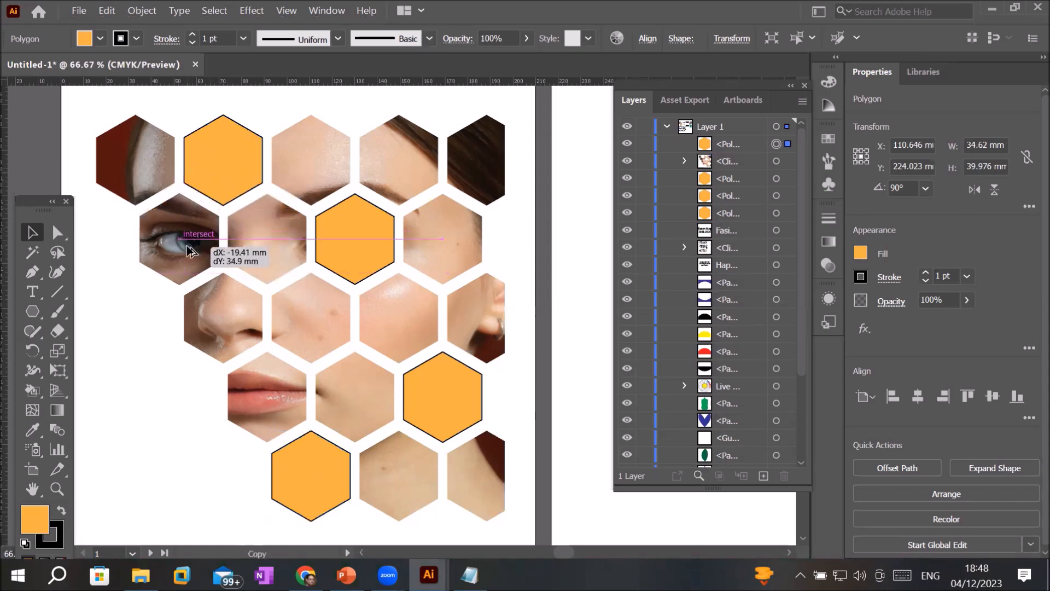
pyautogui.moveTo(189, 251); pyautogui.dragTo(190, 252)
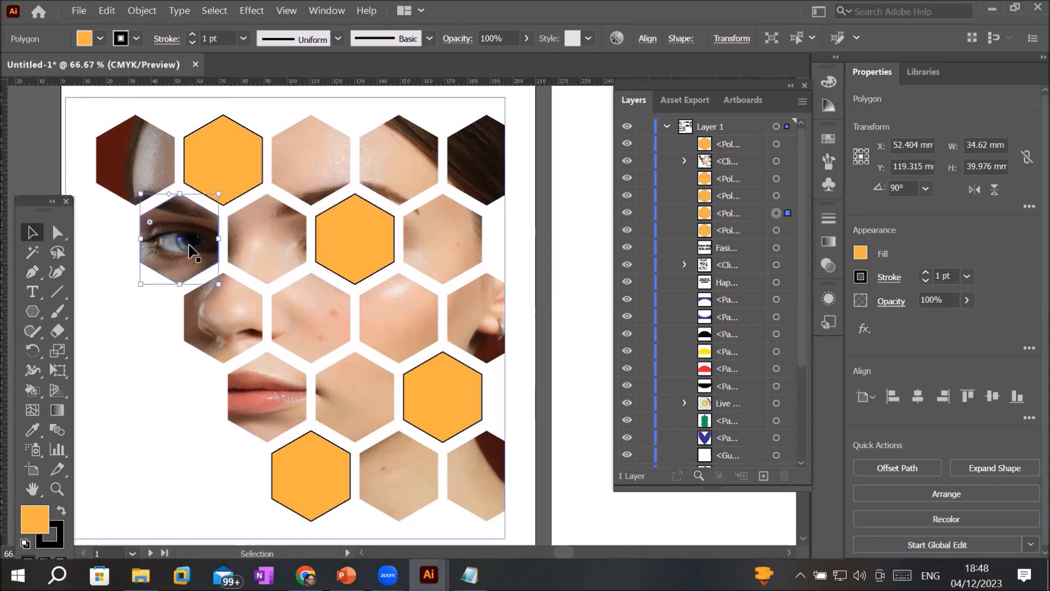
pyautogui.rightClick(191, 251)
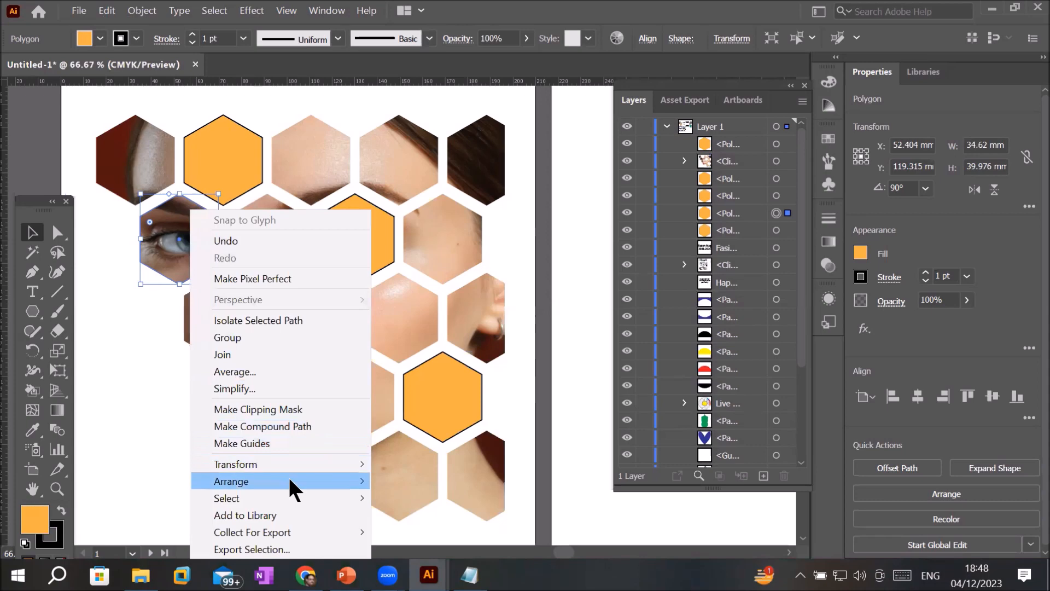
pyautogui.moveTo(290, 481)
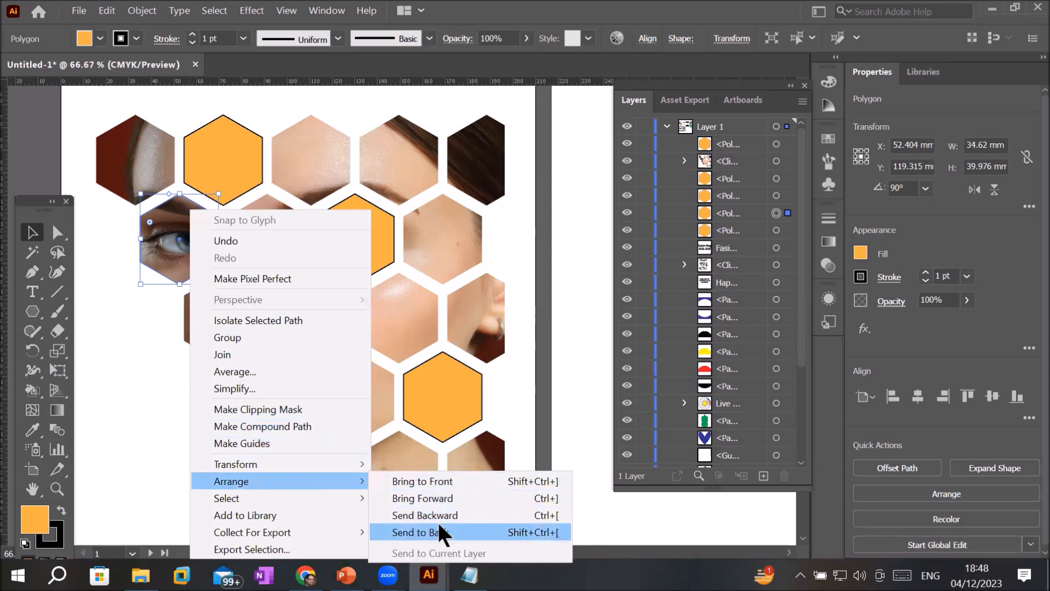
pyautogui.click(452, 492)
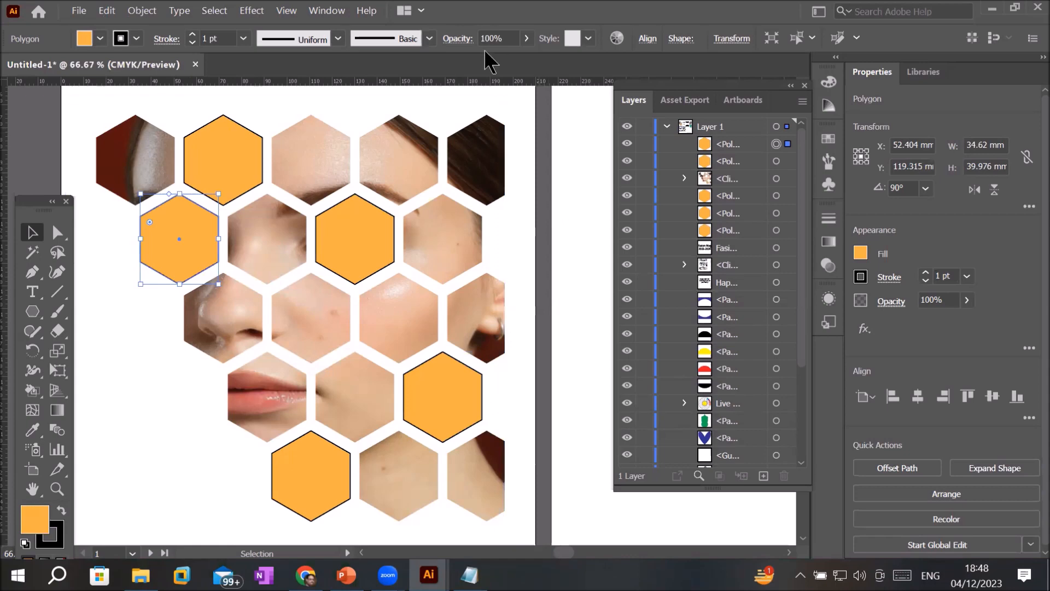
# Step: Set the opacity of the orange hexagon over the eye to 72%
pyautogui.click(527, 38)
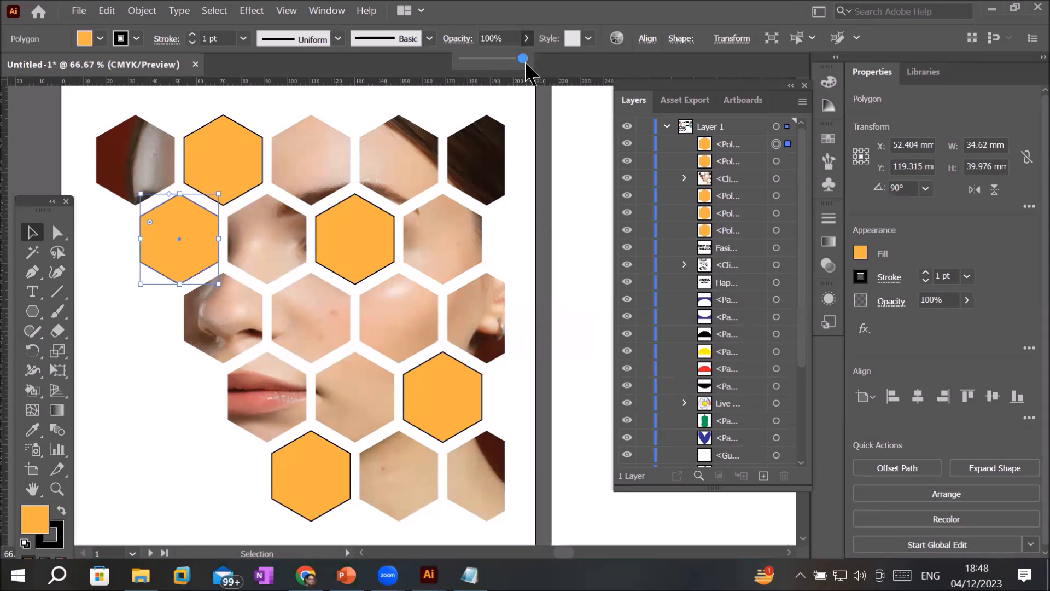
pyautogui.moveTo(524, 59); pyautogui.dragTo(499, 61)
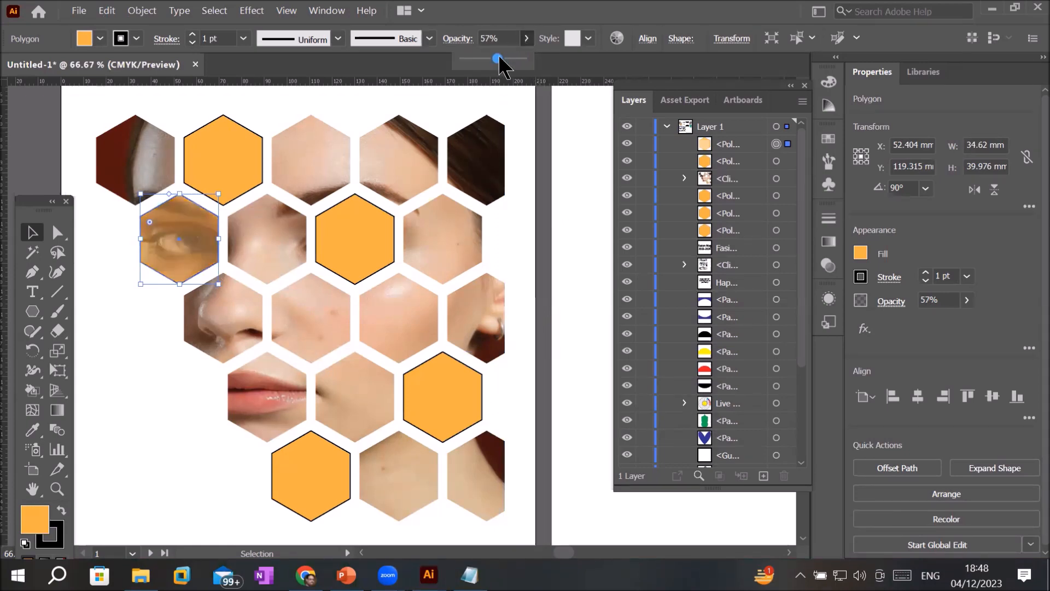
pyautogui.moveTo(499, 58)
pyautogui.mouseDown()
pyautogui.moveTo(458, 59)
pyautogui.moveTo(479, 59)
pyautogui.mouseUp()
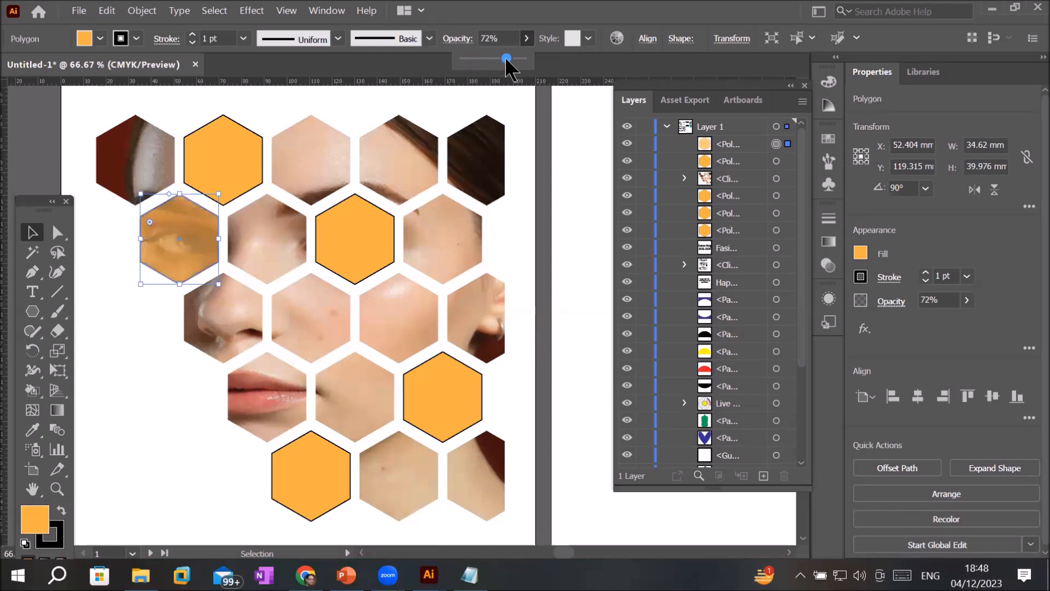
pyautogui.click(565, 172)
pyautogui.click(169, 364)
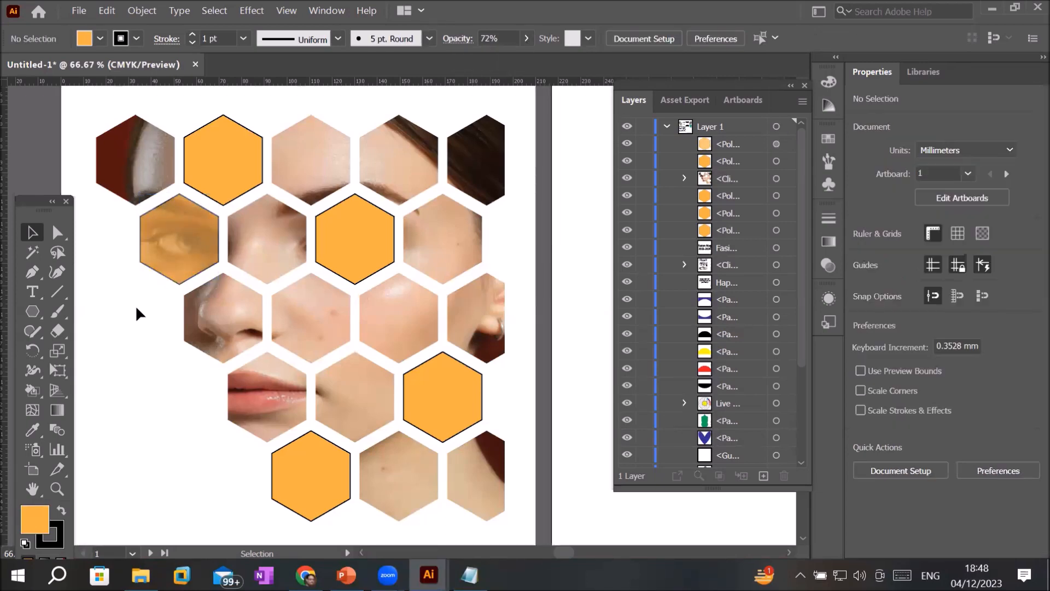
pyautogui.scroll(3, 129, 255)
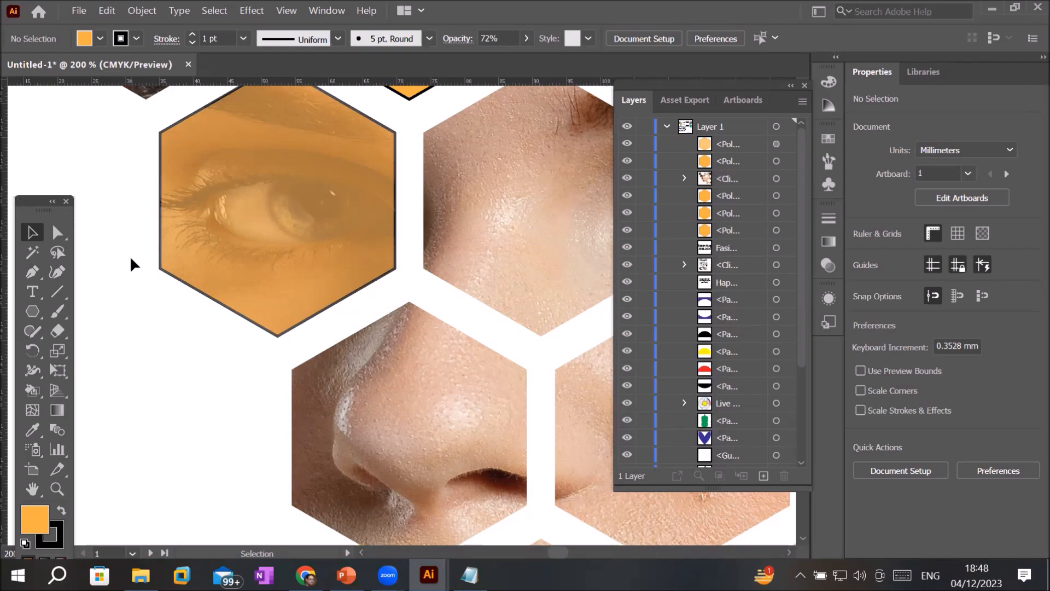
# Step: Draw an orange rectangle about 212.6 by 31.4 mm across the bottom of the magazine cover
pyautogui.scroll(-6, 364, 325)
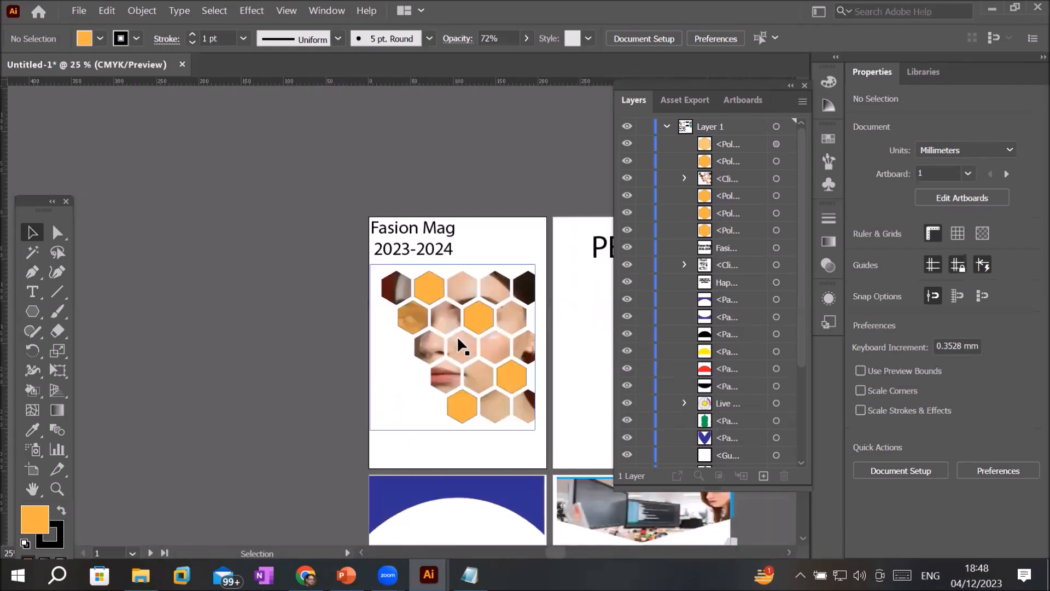
pyautogui.scroll(1, 559, 336)
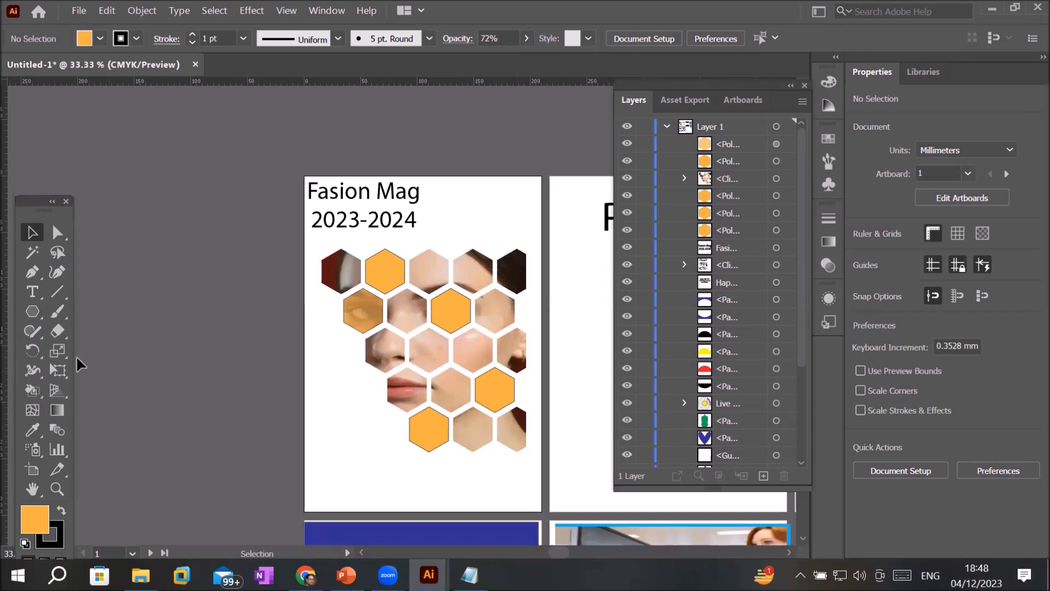
pyautogui.click(34, 310)
pyautogui.click(123, 314)
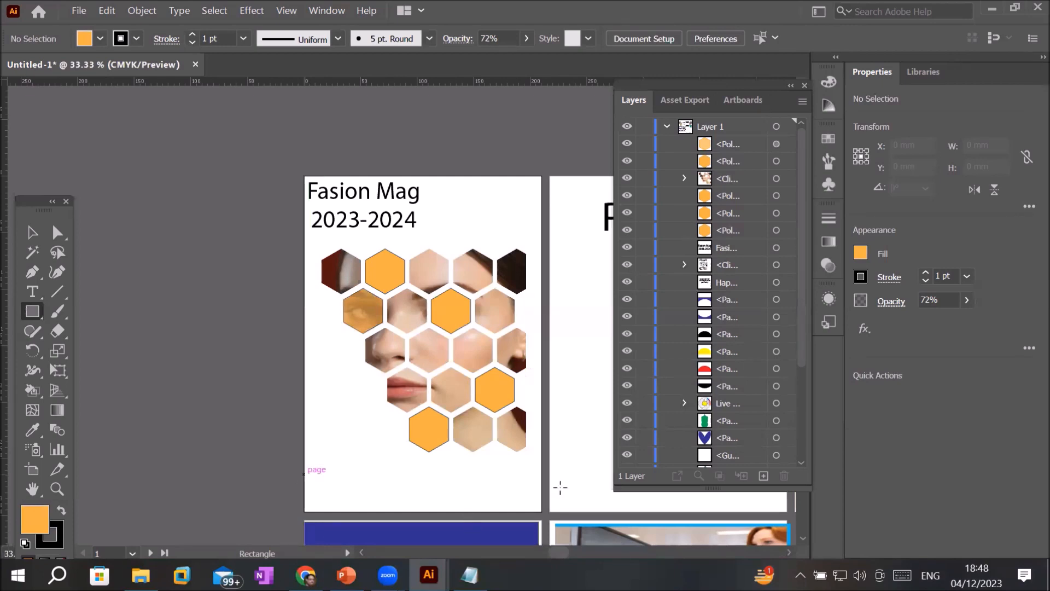
pyautogui.moveTo(305, 474); pyautogui.dragTo(551, 493)
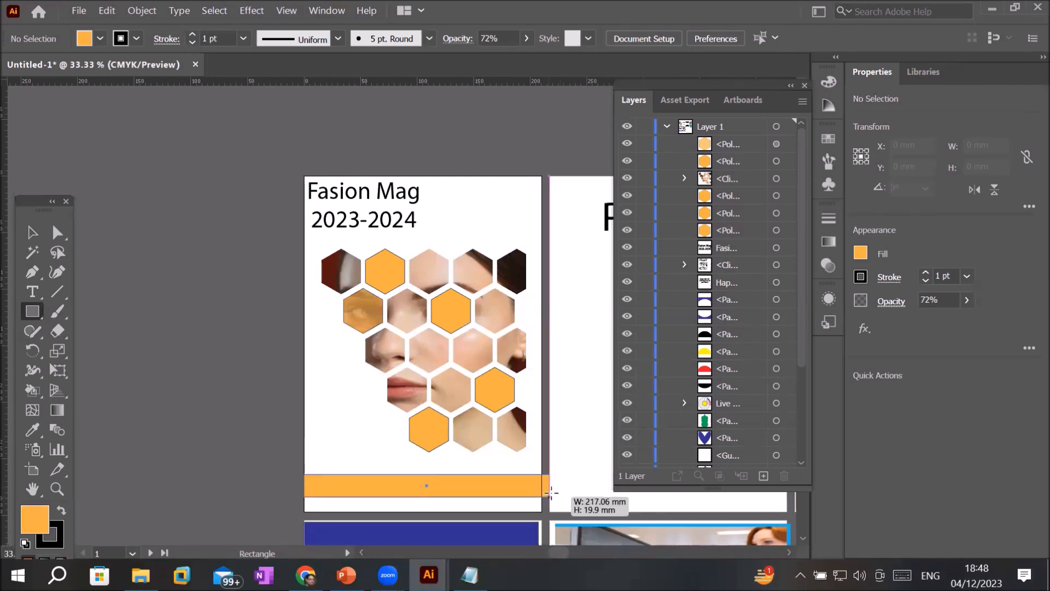
pyautogui.moveTo(551, 492)
pyautogui.mouseDown()
pyautogui.moveTo(534, 492)
pyautogui.moveTo(544, 510)
pyautogui.mouseUp()
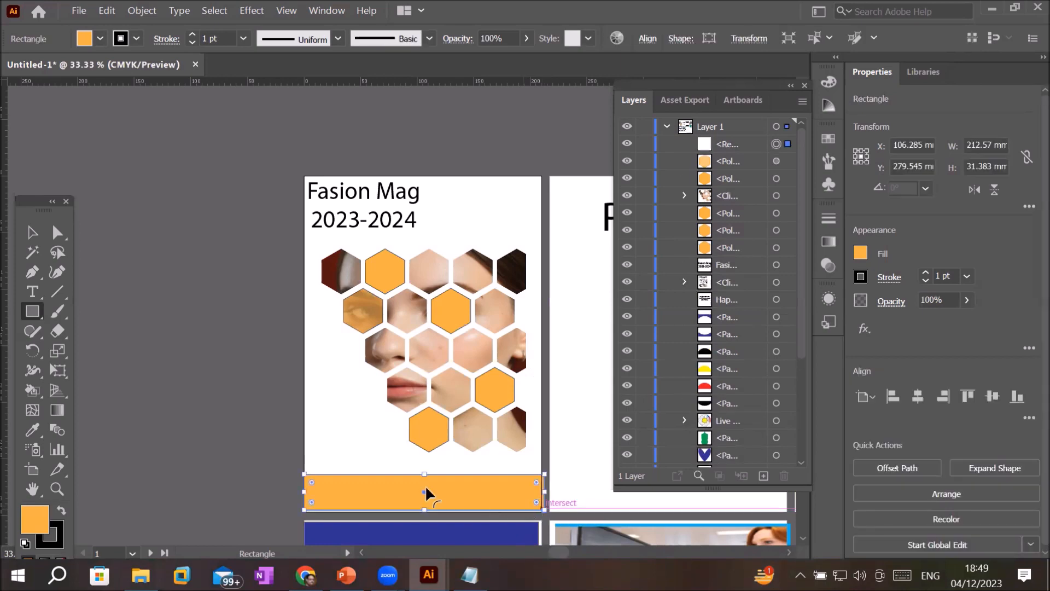
# Step: Duplicate the orange strip to the top edge of the cover and bend its lower edge into a downward curve
pyautogui.click(34, 231)
pyautogui.moveTo(385, 493); pyautogui.dragTo(383, 197)
pyautogui.moveTo(387, 196); pyautogui.dragTo(389, 495)
pyautogui.click(493, 197)
pyautogui.hotkey('shift', '`')
pyautogui.moveTo(422, 211); pyautogui.dragTo(423, 241)
# Step: Send the curved orange header behind the title and move the title to its centre, at about X 108.5 mm, Y 26.5 mm
pyautogui.press('v')
pyautogui.rightClick(373, 200)
pyautogui.click(609, 533)
pyautogui.moveTo(397, 187); pyautogui.dragTo(460, 193)
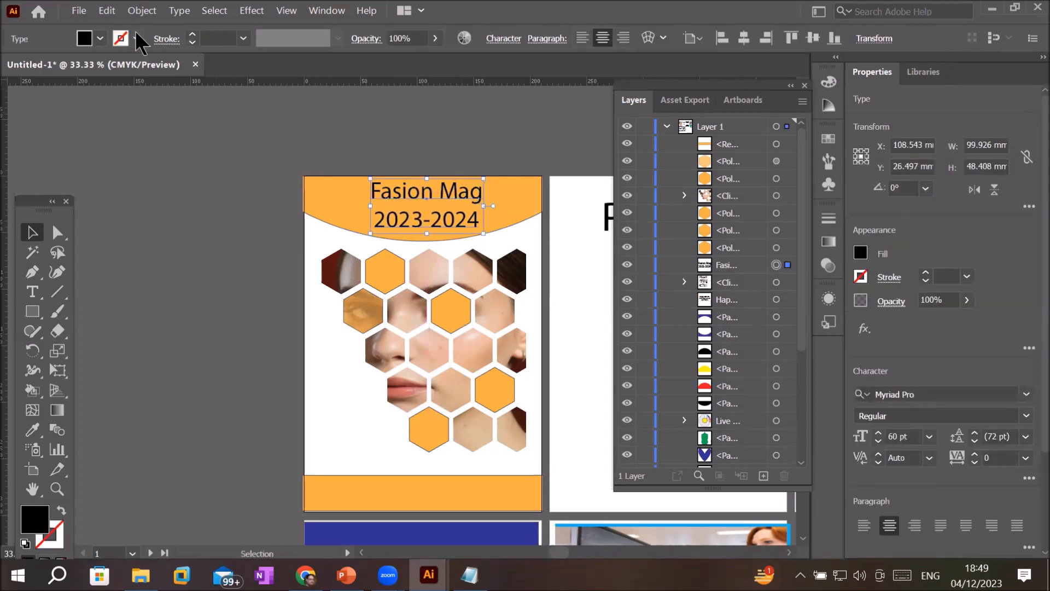
pyautogui.click(225, 312)
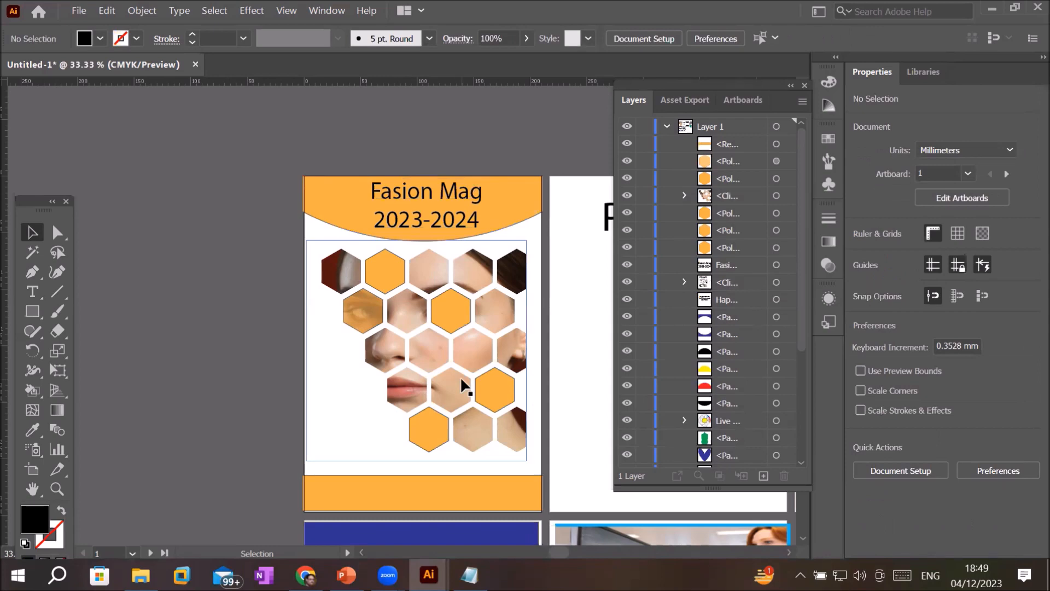
# Step: Add a "Lorem ipsum" text object at the cover's lower left and correct the title's first line to "Fashion Mag"
pyautogui.click(33, 291)
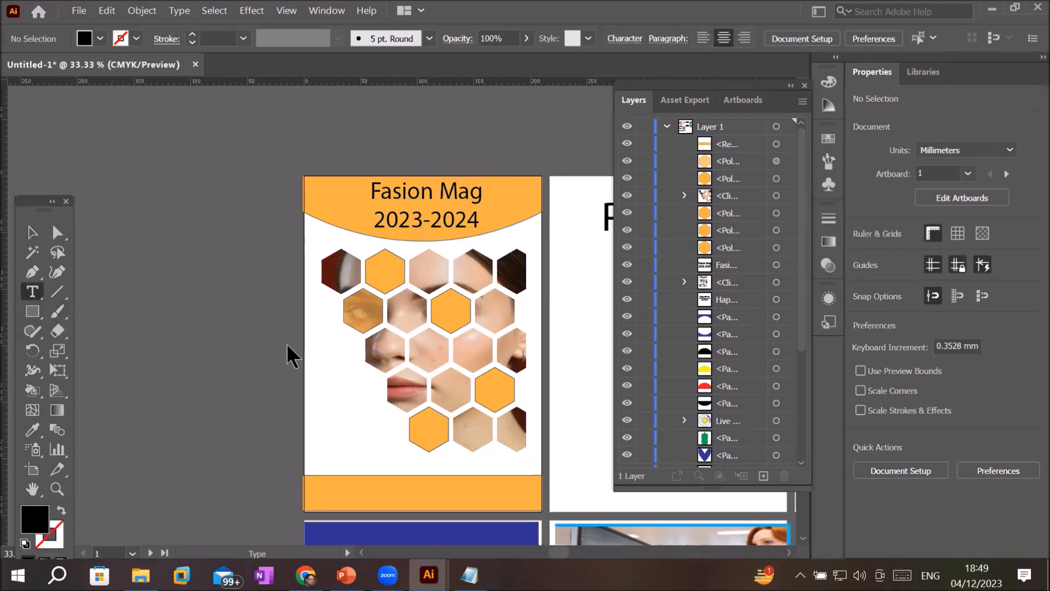
pyautogui.click(320, 453)
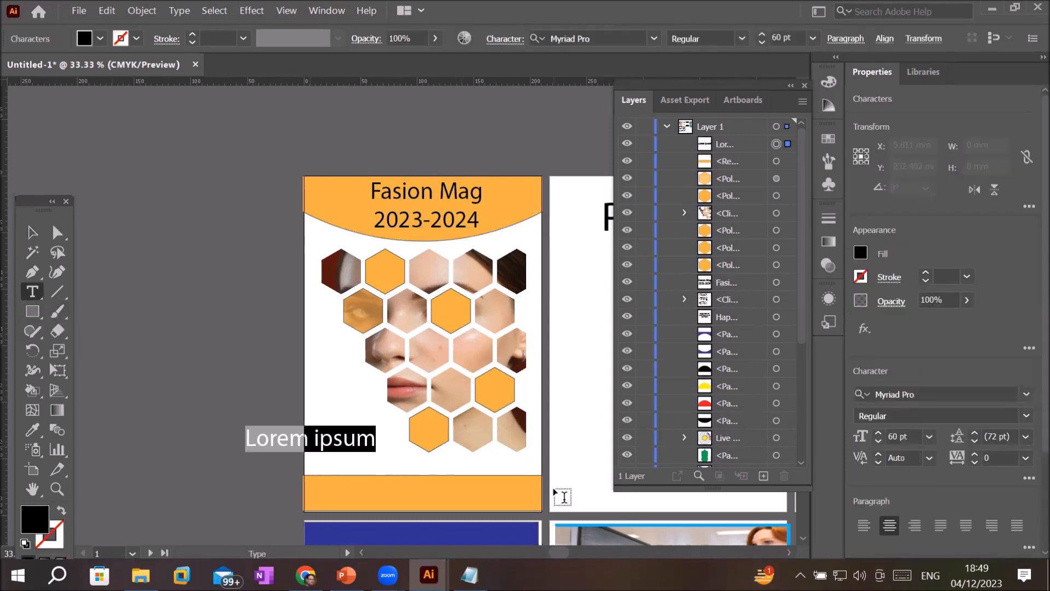
pyautogui.click(406, 192)
pyautogui.write('h')
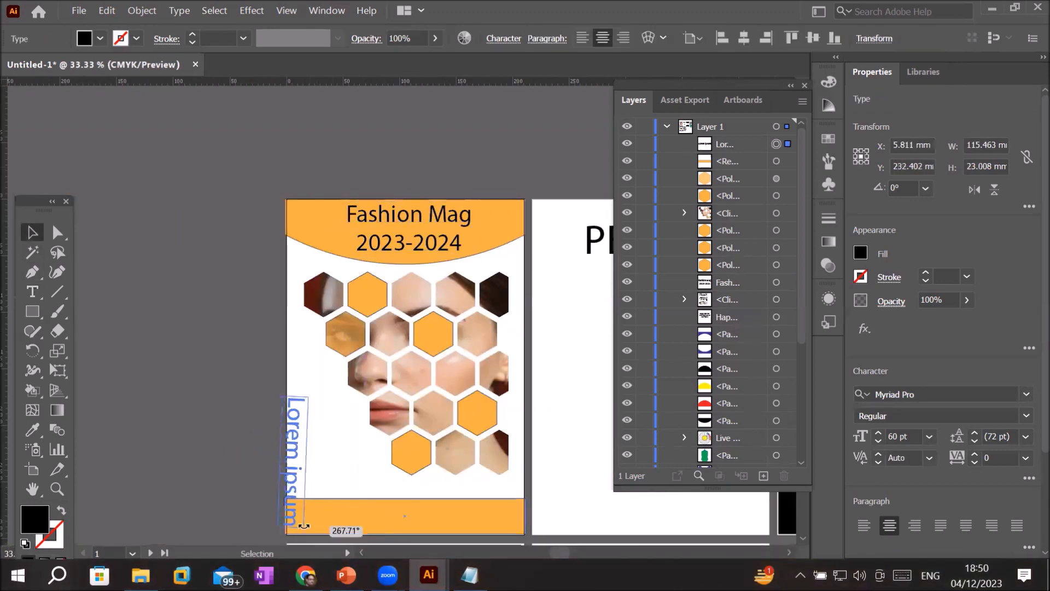
pyautogui.moveTo(301, 523); pyautogui.dragTo(298, 421)
pyautogui.write('www.fashion.com')
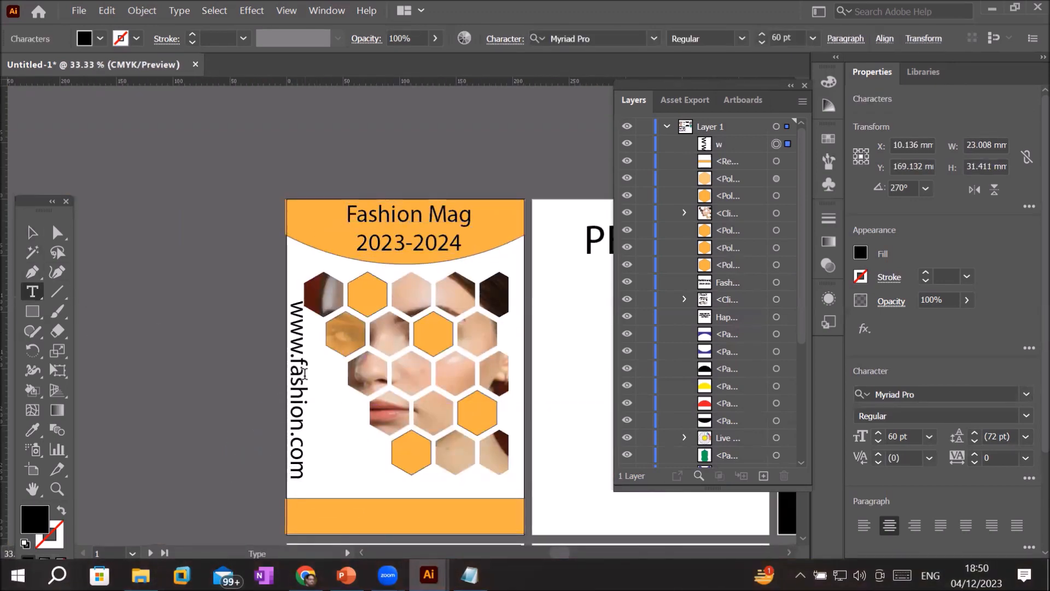
pyautogui.hotkey('ctrl', 'a')
pyautogui.click(762, 43)
pyautogui.hotkey('ctrl', 'shift', 'a')
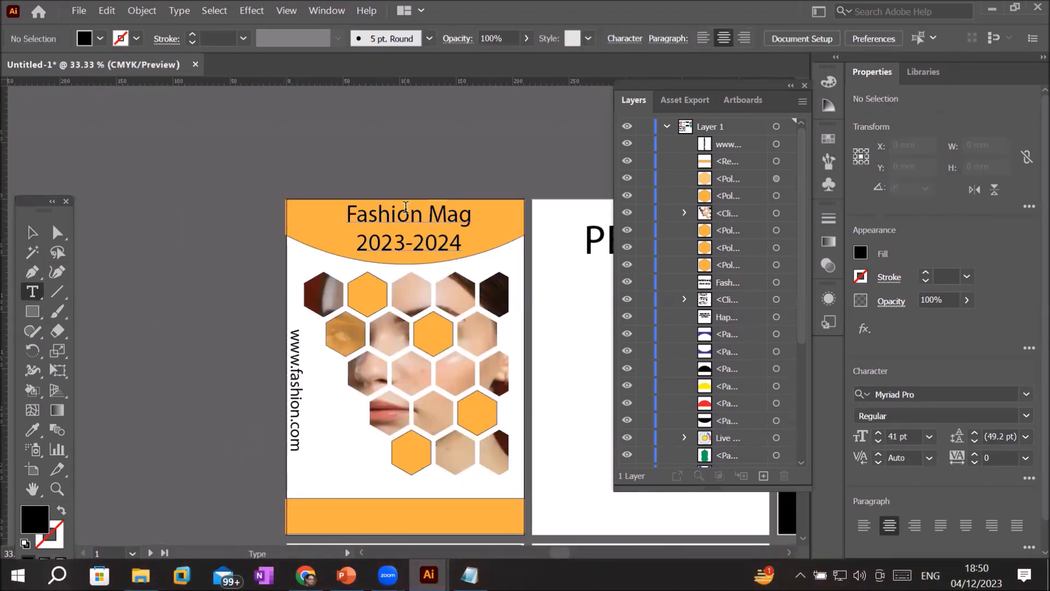
# Step: Duplicate the "Fashion Mag 2023-2024" title onto the orange footer strip and bring the copy to the front
pyautogui.press('v')
pyautogui.moveTo(398, 218); pyautogui.dragTo(344, 515)
pyautogui.rightClick(344, 514)
pyautogui.moveTo(474, 438)
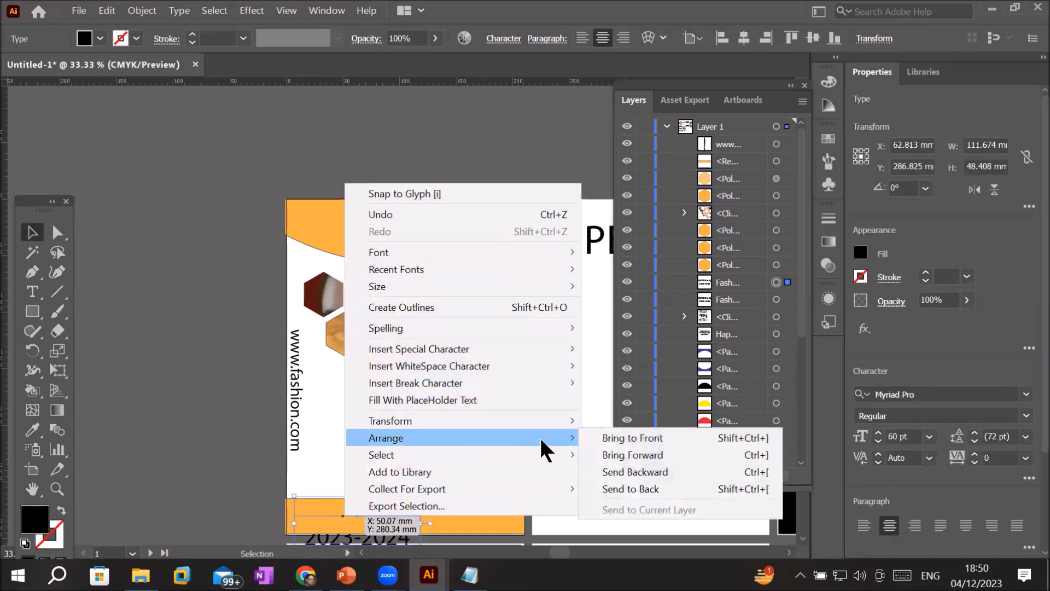
pyautogui.click(638, 434)
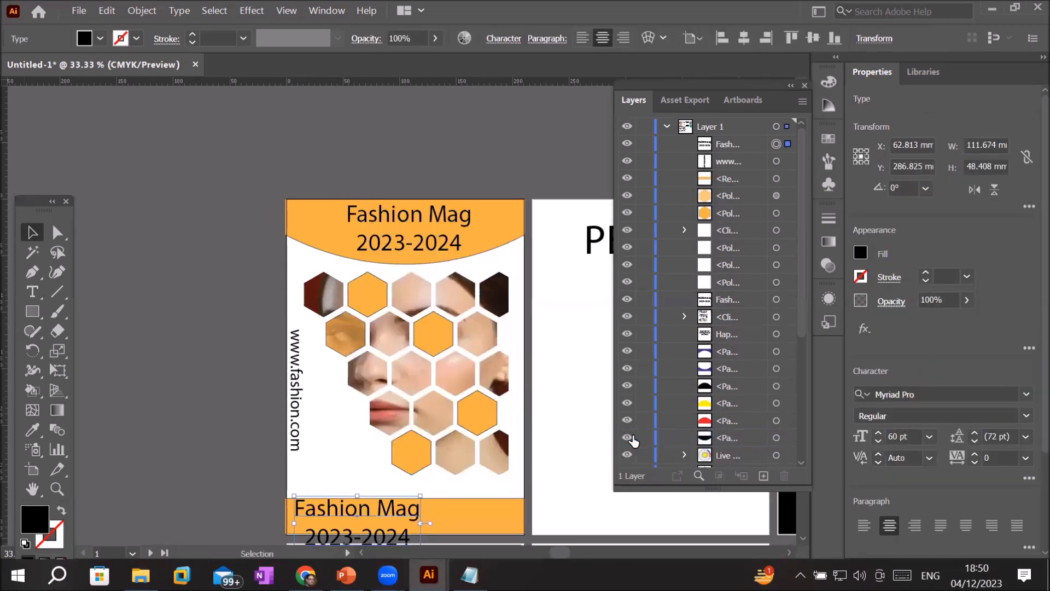
# Step: Stretch the footer copy of the title to about 184 mm wide and reduce its text to the single line "2023-2024"
pyautogui.scroll(-1, 350, 375)
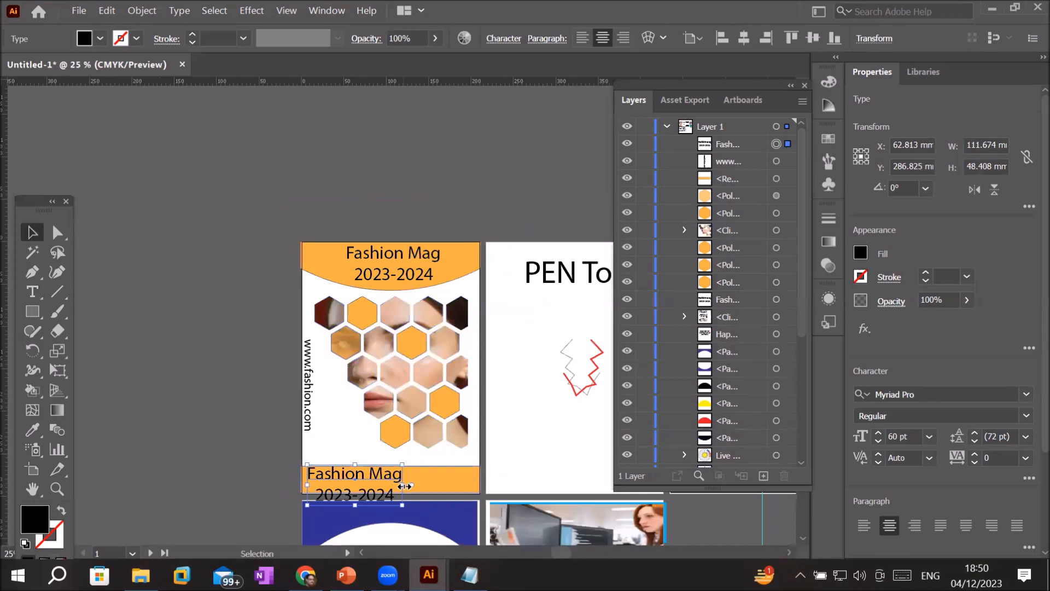
pyautogui.moveTo(402, 484); pyautogui.dragTo(464, 484)
pyautogui.tripleClick(428, 495)
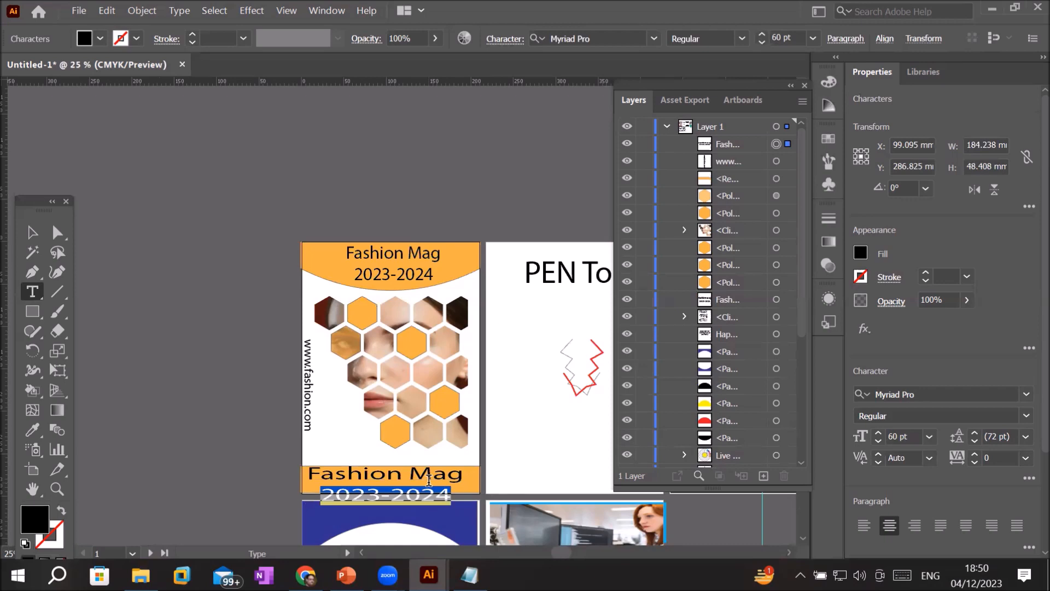
pyautogui.click(428, 479)
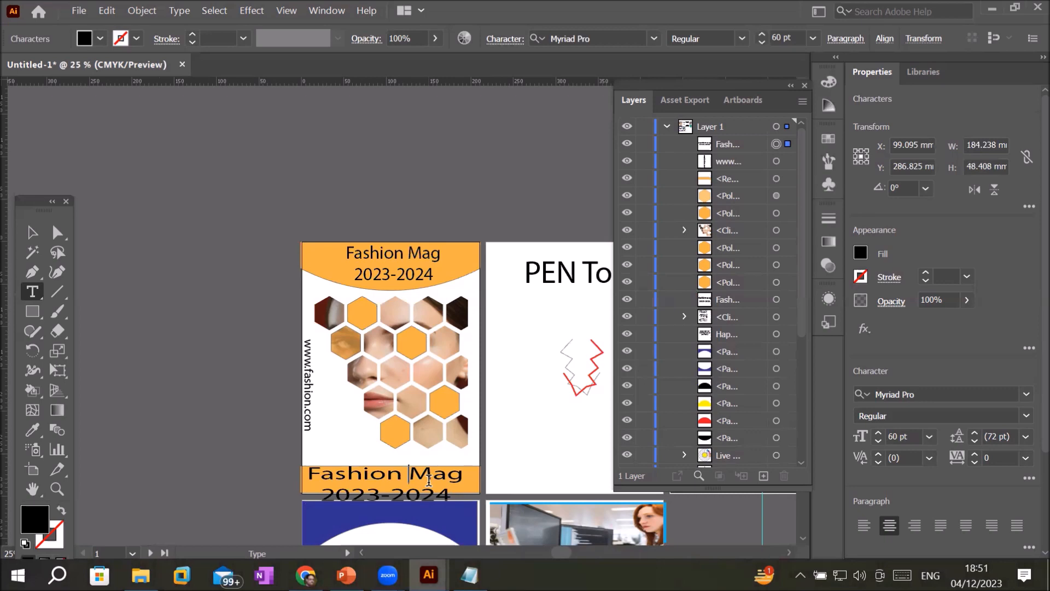
pyautogui.press('BackSpace')
pyautogui.press('BackSpace')
pyautogui.press('BackSpace')
pyautogui.press('BackSpace')
pyautogui.press('BackSpace')
pyautogui.press('BackSpace')
pyautogui.press('BackSpace')
pyautogui.press('BackSpace')
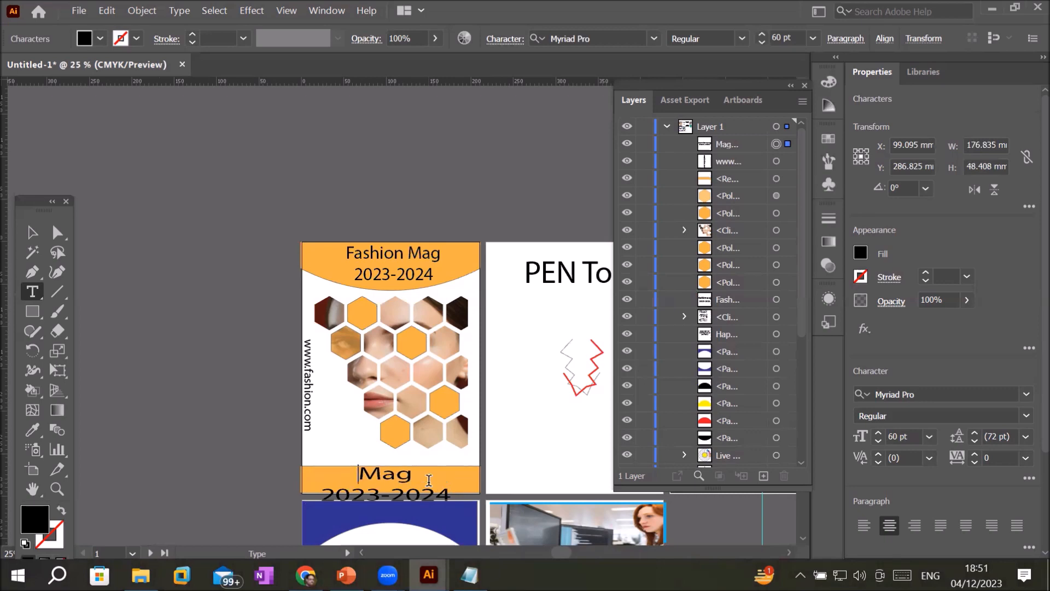
pyautogui.press('Delete')
pyautogui.press('Delete')
pyautogui.press('Delete')
pyautogui.press('Delete')
pyautogui.press('Delete')
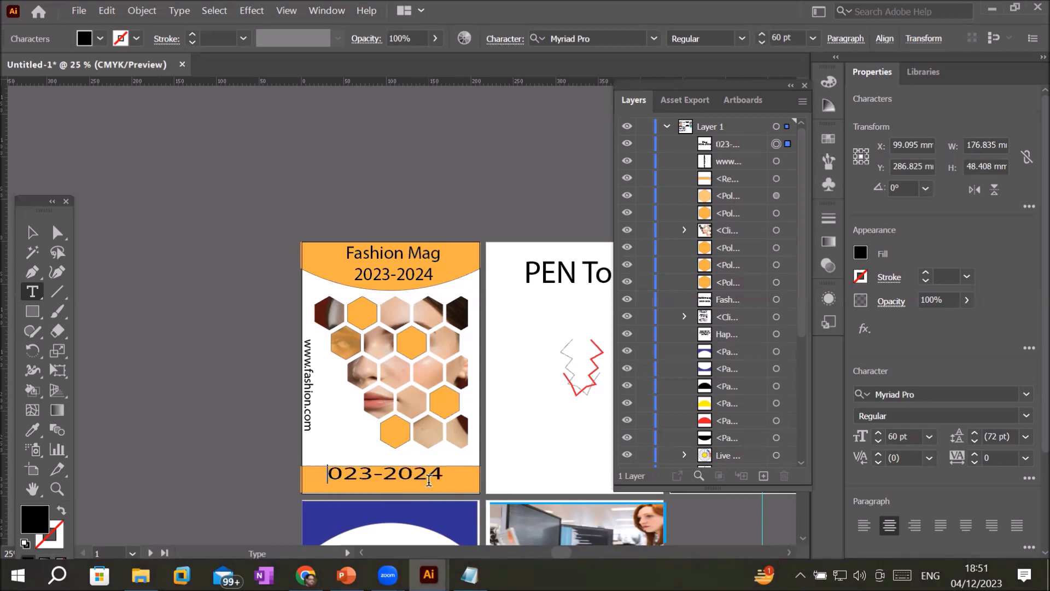
pyautogui.write('2')
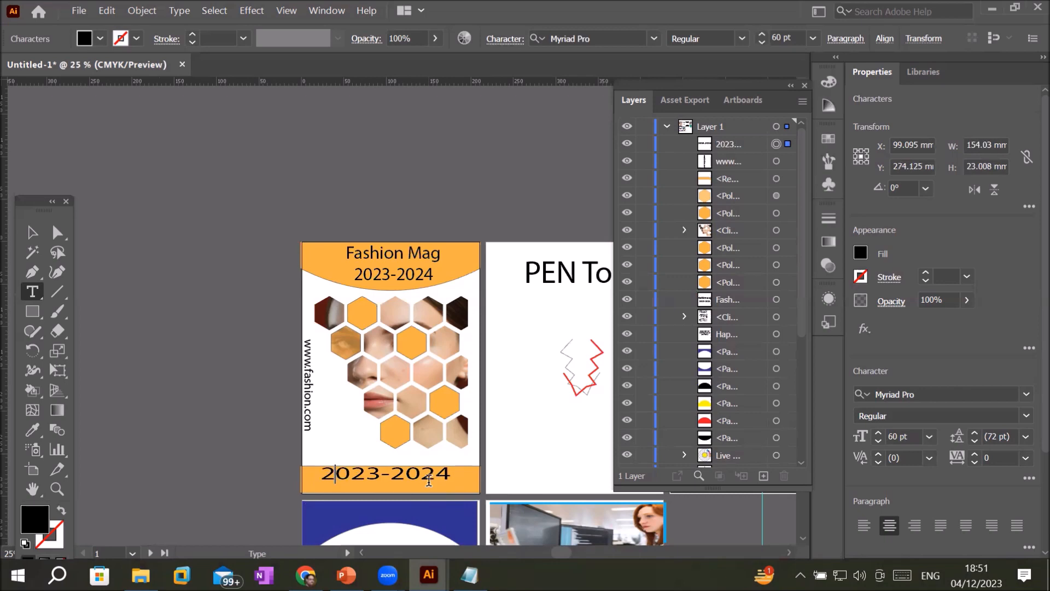
# Step: Centre the "2023-2024" text on the orange footer strip, at about X 105 mm, Y 281.3 mm
pyautogui.click(32, 233)
pyautogui.moveTo(370, 469); pyautogui.dragTo(376, 475)
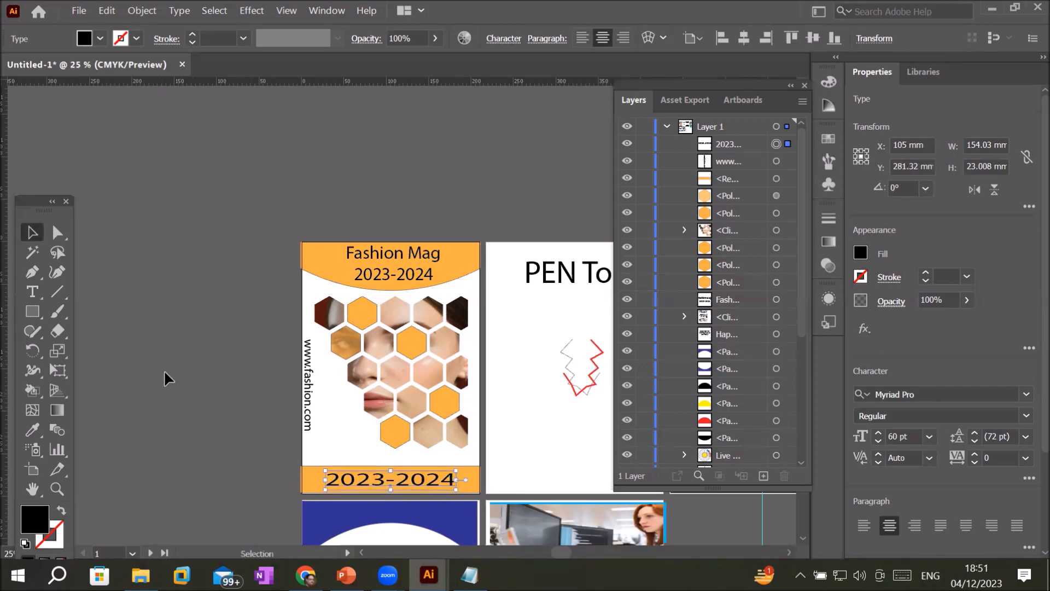
pyautogui.click(175, 357)
pyautogui.scroll(2, 431, 434)
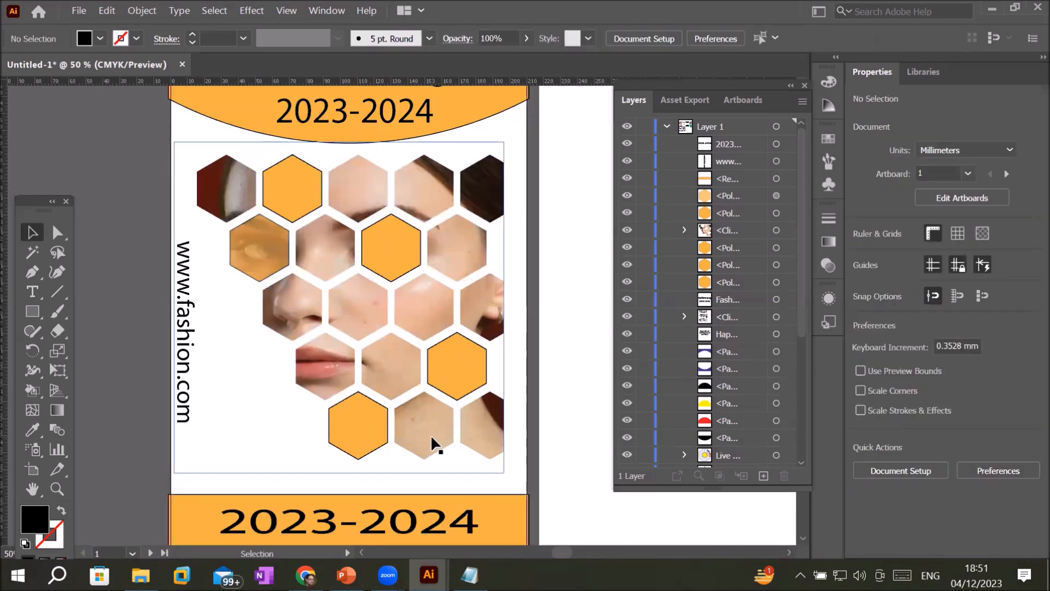
pyautogui.click(32, 276)
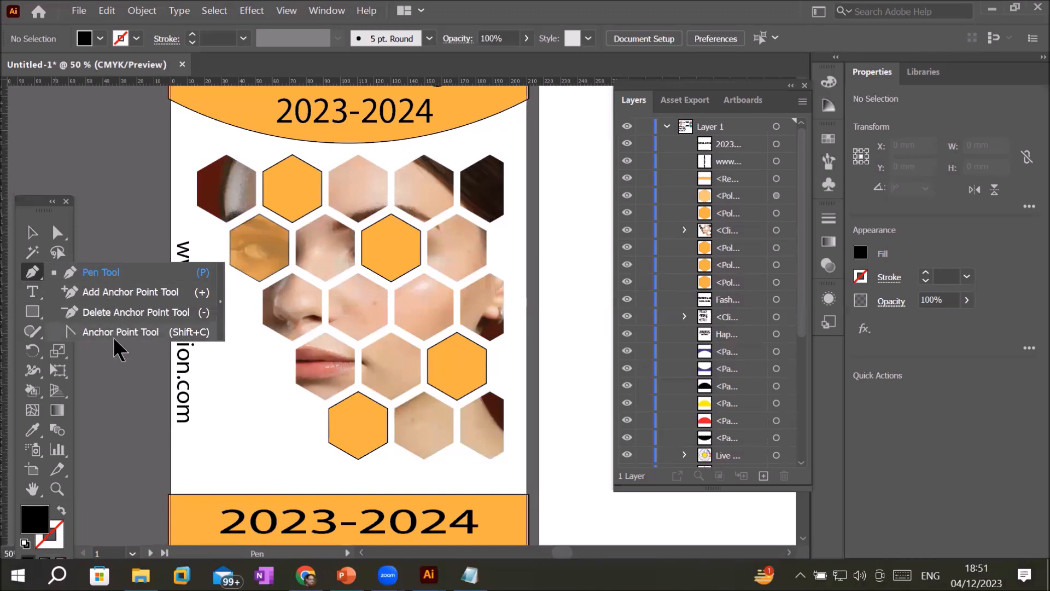
pyautogui.click(36, 281)
pyautogui.click(58, 272)
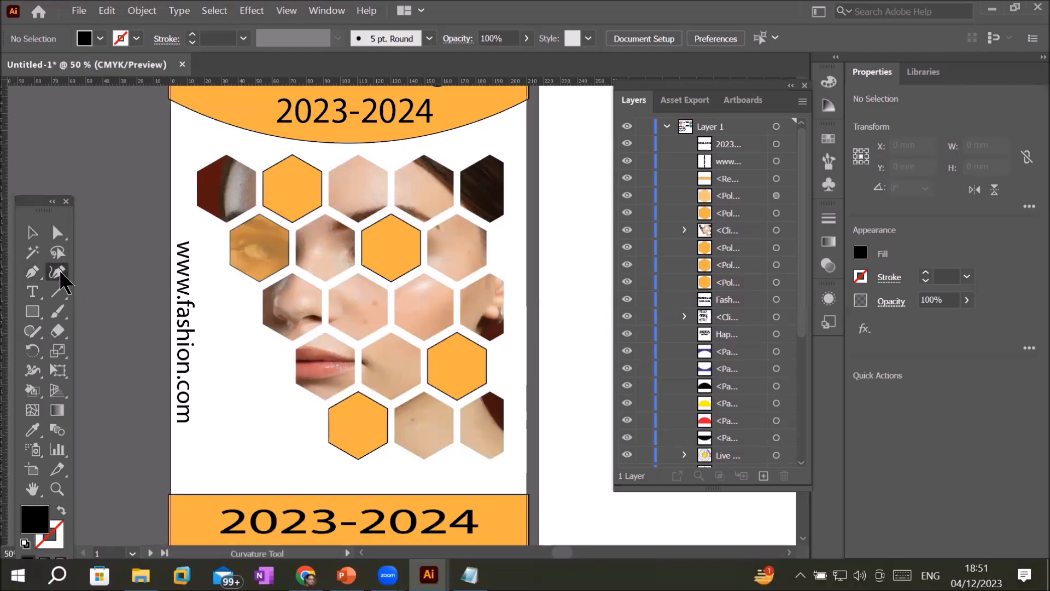
pyautogui.click(143, 11)
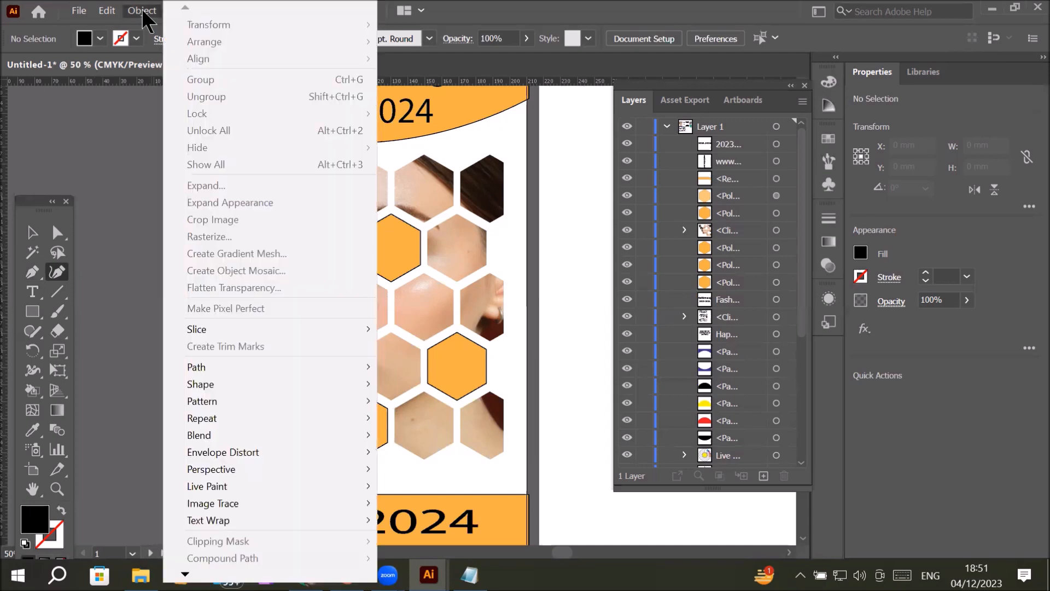
pyautogui.click(143, 11)
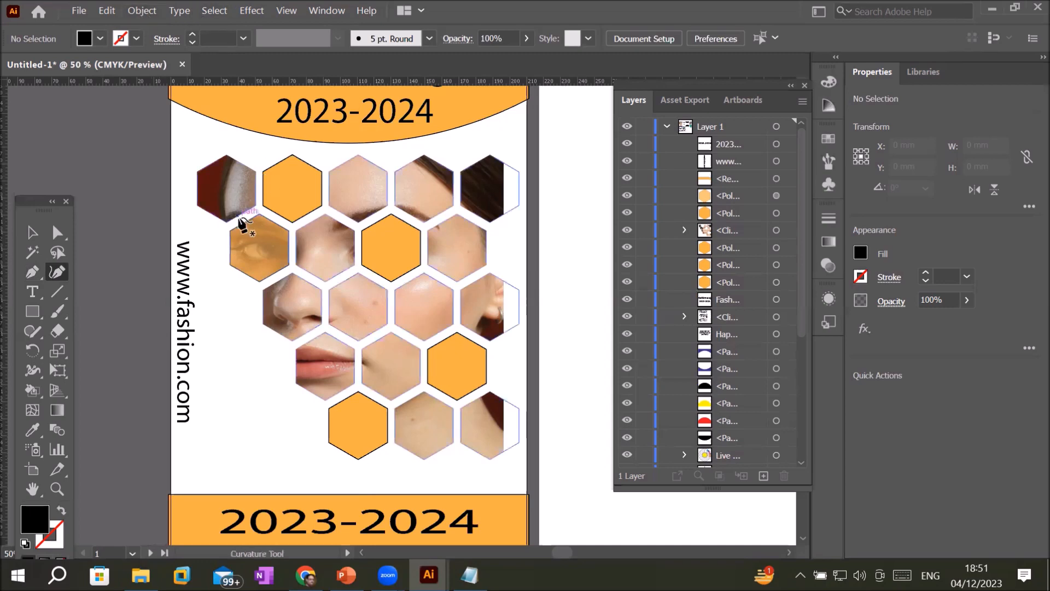
# Step: Delete the black and red zigzag paths from the pen tool artboard
pyautogui.moveTo(539, 277); pyautogui.dragTo(201, 251)
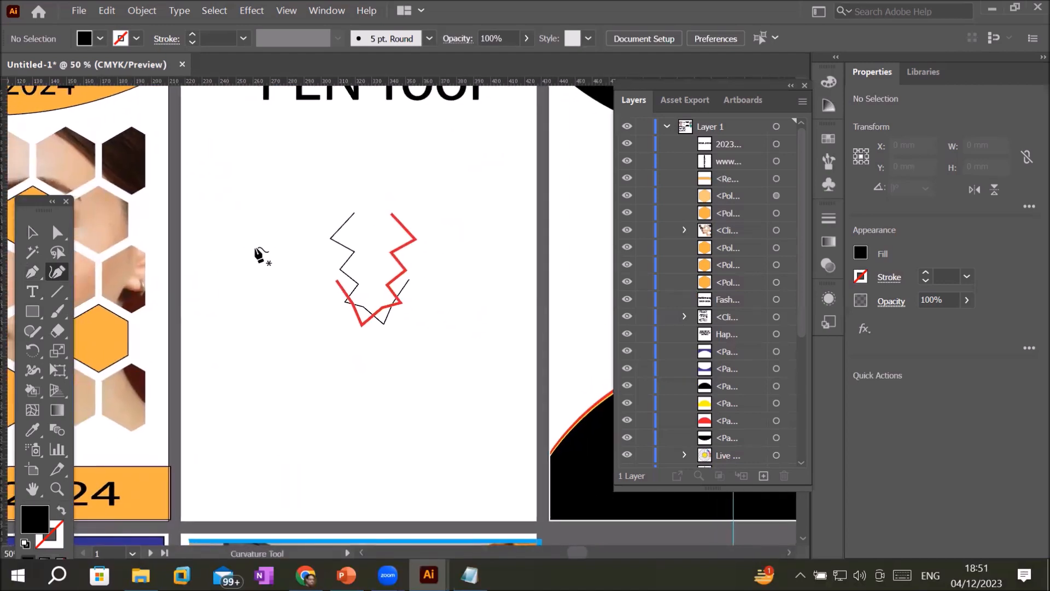
pyautogui.click(32, 232)
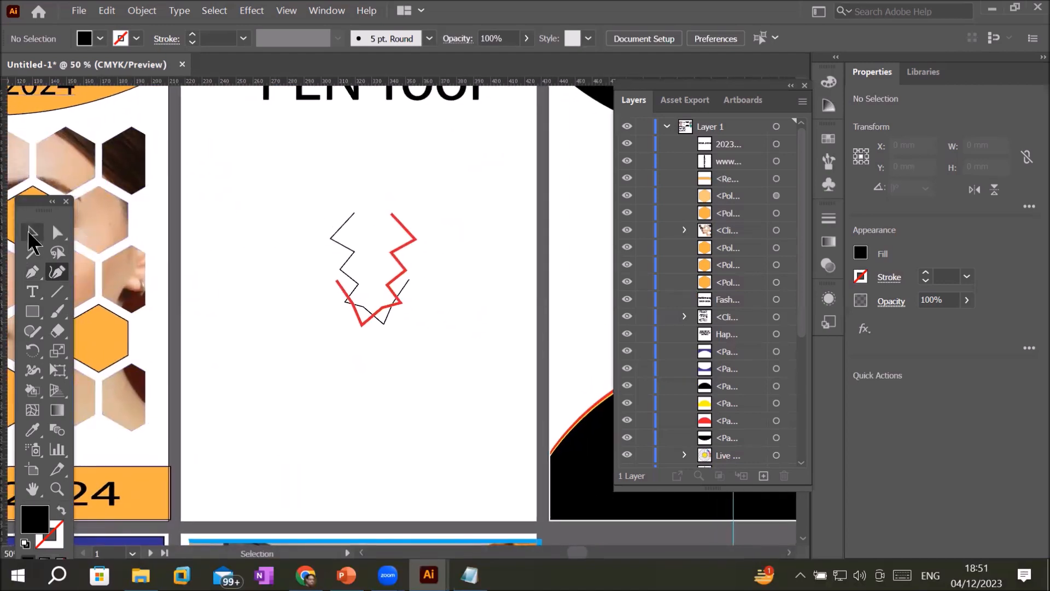
pyautogui.moveTo(273, 190); pyautogui.dragTo(471, 352)
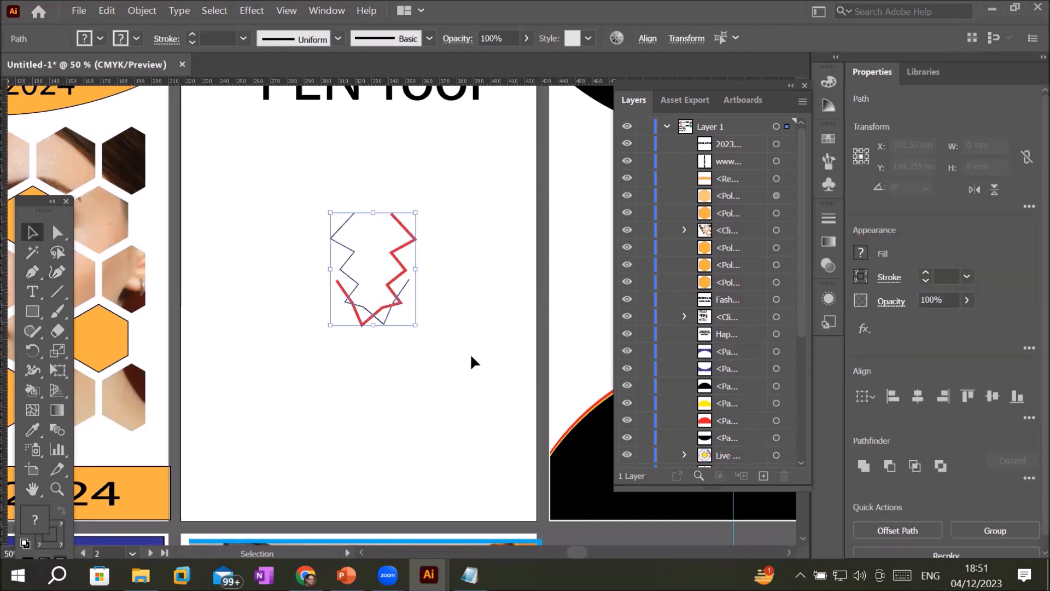
pyautogui.press('Delete')
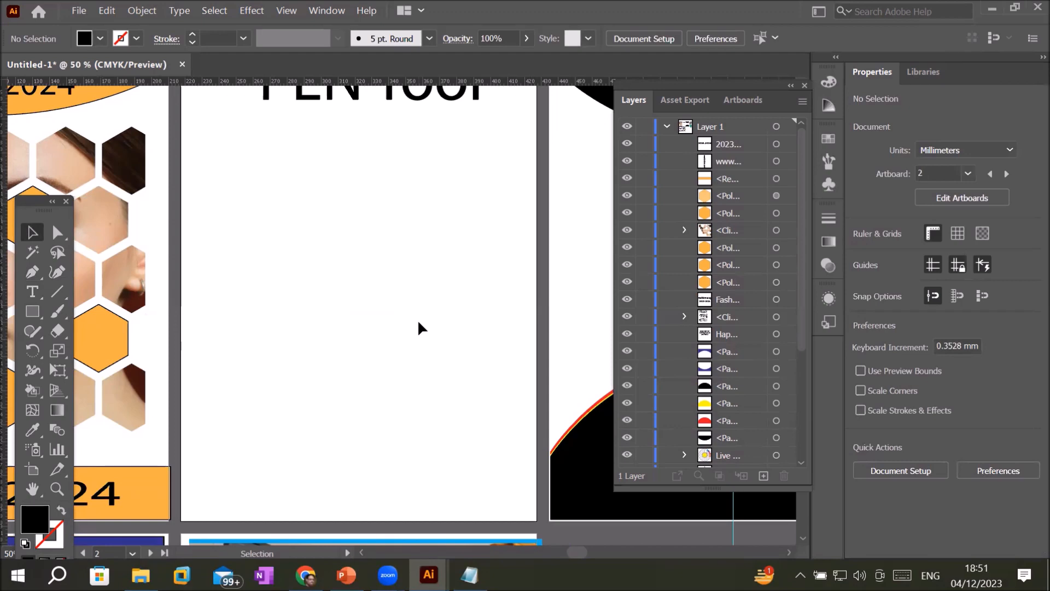
# Step: Draw a black square about 31.3 mm wide near the artboard's upper left and rotate it to about 312.6° as a diamond
pyautogui.click(32, 311)
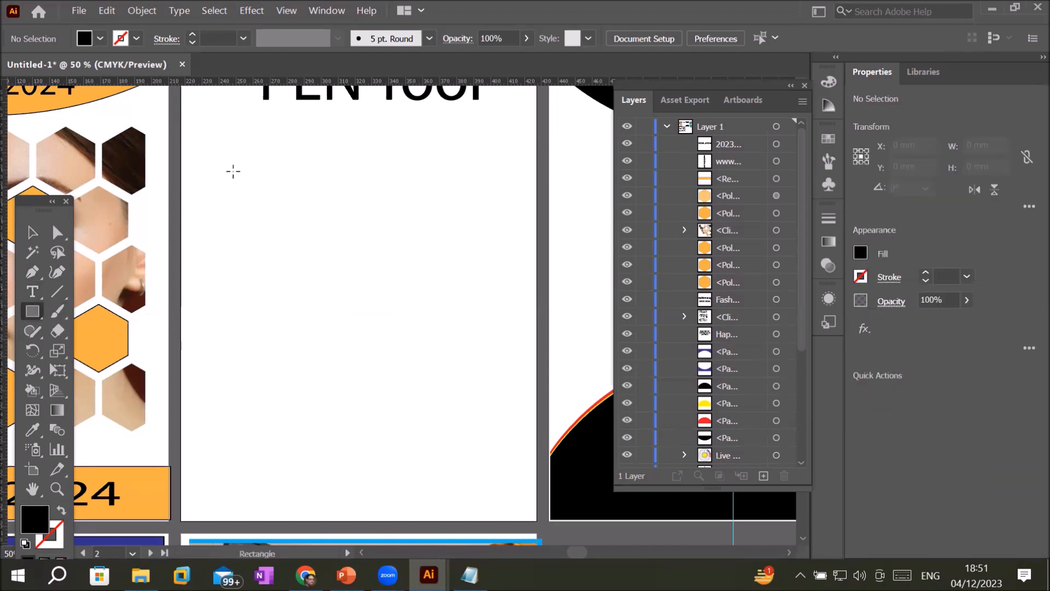
pyautogui.moveTo(233, 159); pyautogui.dragTo(285, 214)
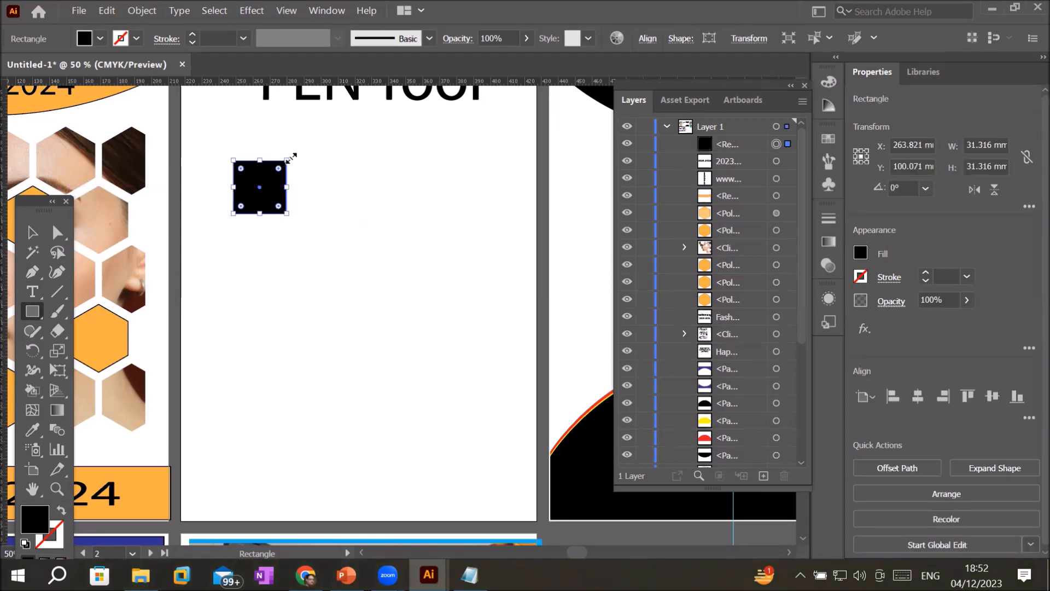
pyautogui.moveTo(291, 151); pyautogui.dragTo(301, 188)
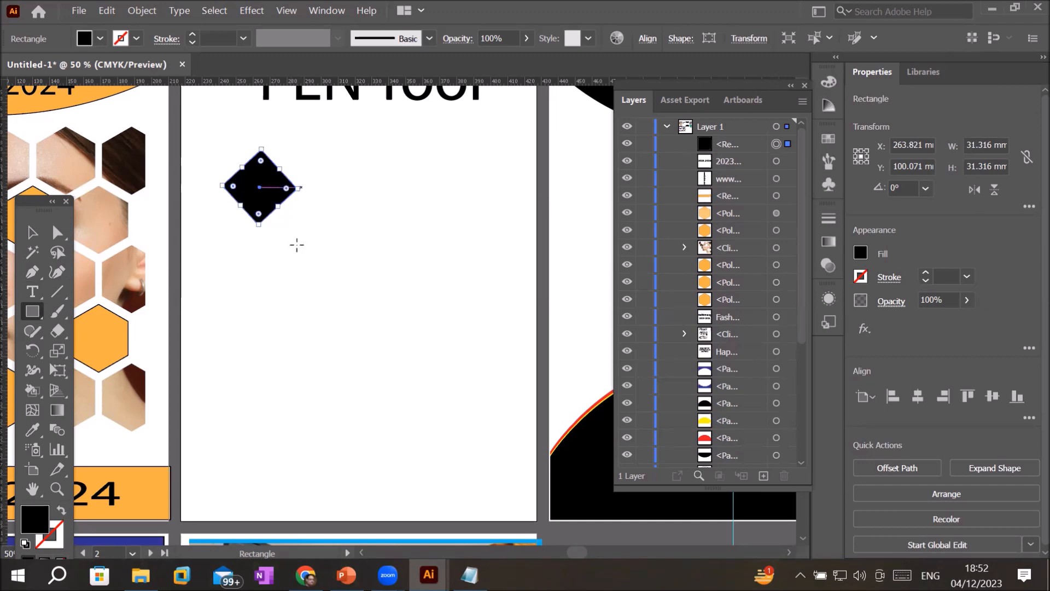
# Step: Draw a black ellipse about 34.9 by 32.7 mm to the right of the diamond
pyautogui.click(32, 311)
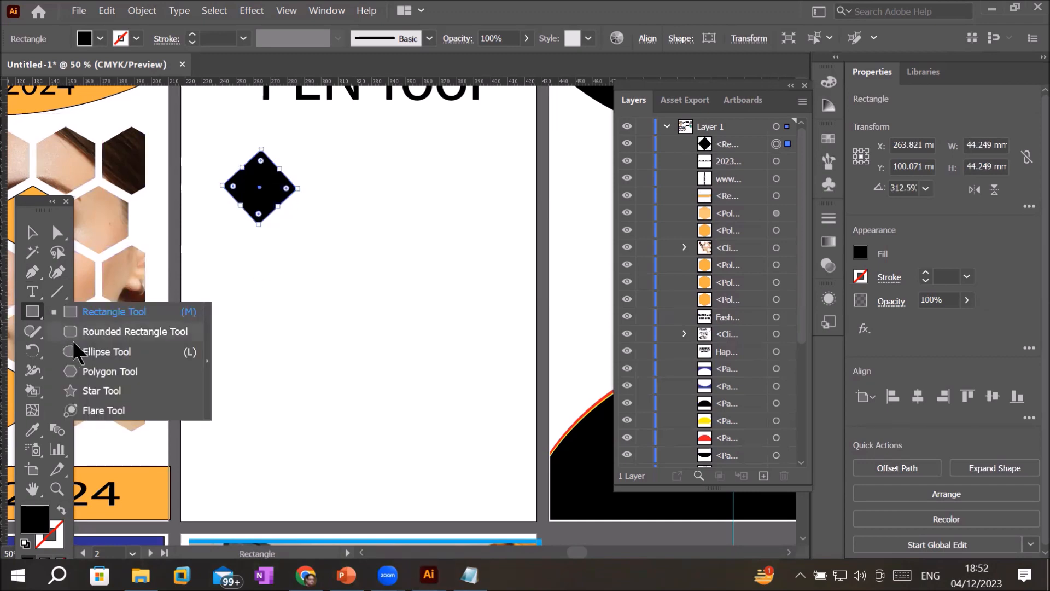
pyautogui.click(80, 350)
pyautogui.moveTo(322, 157); pyautogui.dragTo(382, 212)
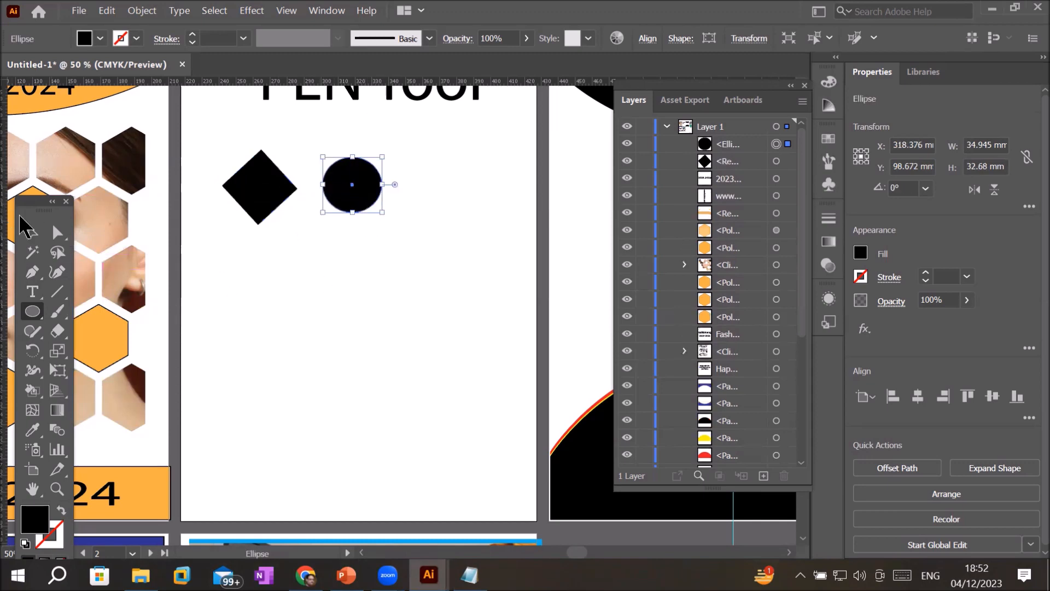
# Step: Move the ellipse closer to the diamond and duplicate the pair into a grid of four rows with two pairs each
pyautogui.click(32, 232)
pyautogui.moveTo(368, 200); pyautogui.dragTo(344, 208)
pyautogui.moveTo(205, 150); pyautogui.dragTo(385, 246)
pyautogui.keyDown('alt'); pyautogui.moveTo(350, 205); pyautogui.dragTo(511, 208); pyautogui.keyUp('alt')
pyautogui.moveTo(211, 130); pyautogui.dragTo(531, 249)
pyautogui.keyDown('alt'); pyautogui.moveTo(474, 210); pyautogui.dragTo(471, 286); pyautogui.keyUp('alt')
pyautogui.hotkey('ctrl', 'd')
pyautogui.hotkey('ctrl', 'd')
pyautogui.click(498, 474)
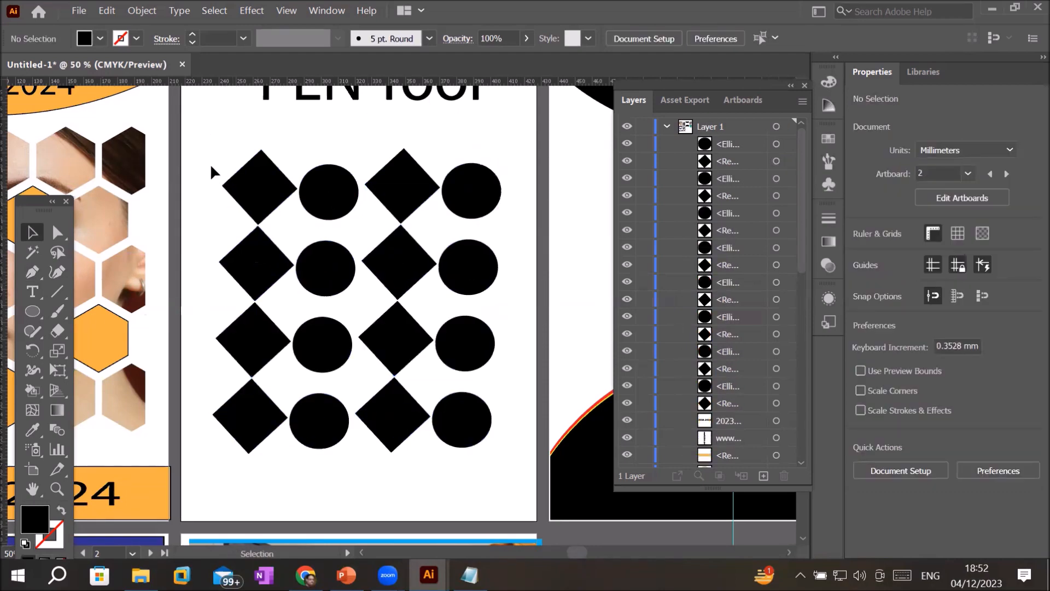
# Step: Fill all the diamonds and ellipses in the grid with red
pyautogui.moveTo(195, 131); pyautogui.dragTo(519, 474)
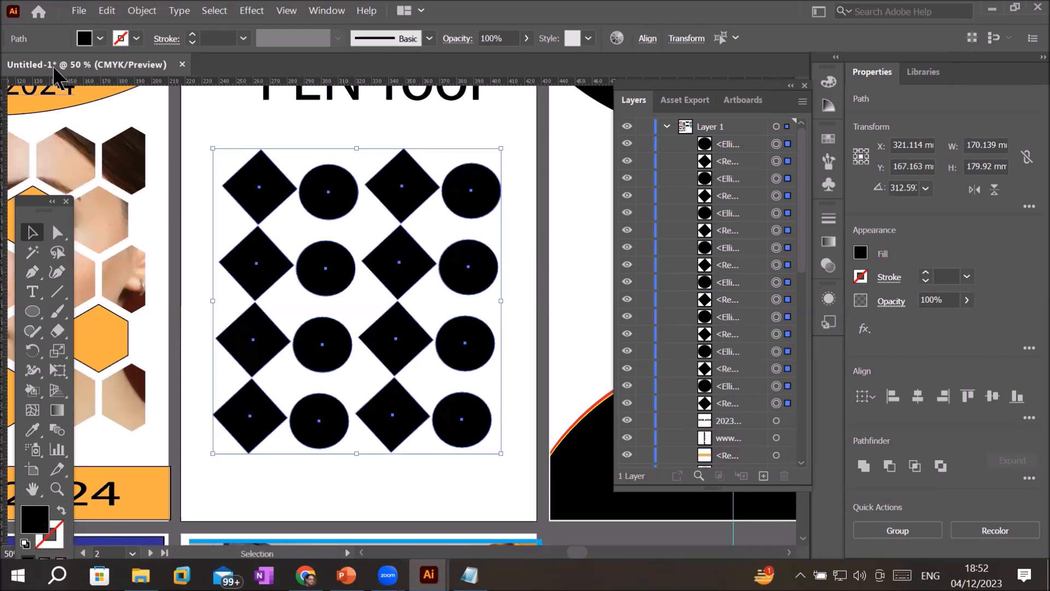
pyautogui.click(100, 38)
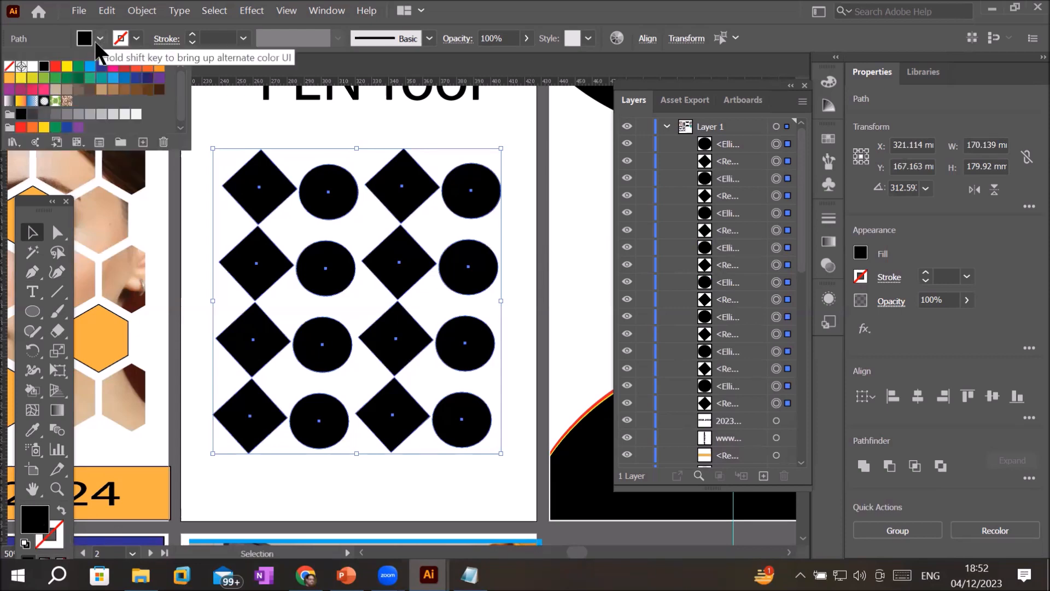
pyautogui.click(9, 66)
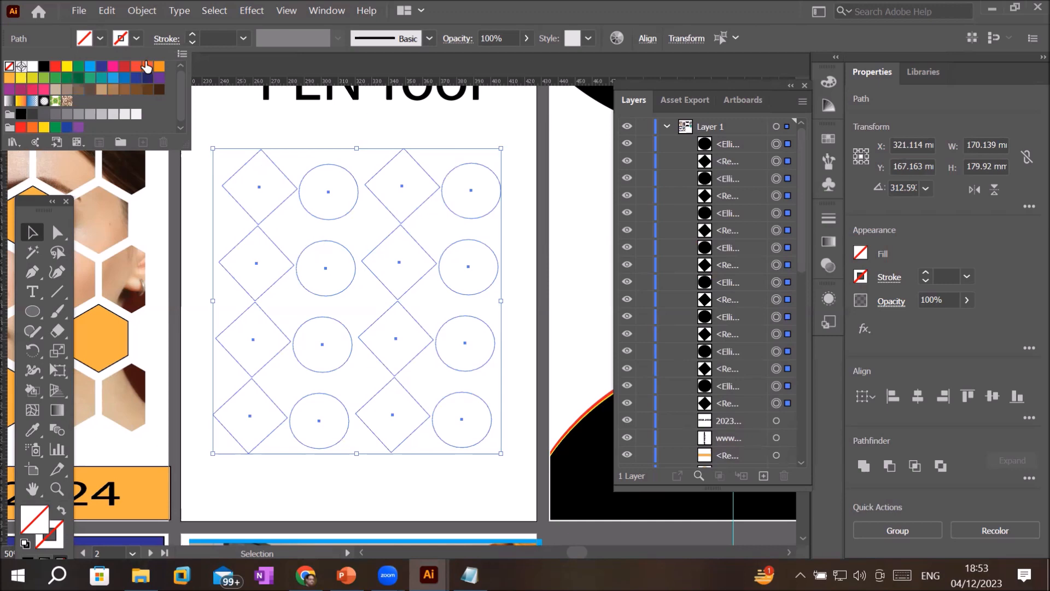
pyautogui.click(55, 66)
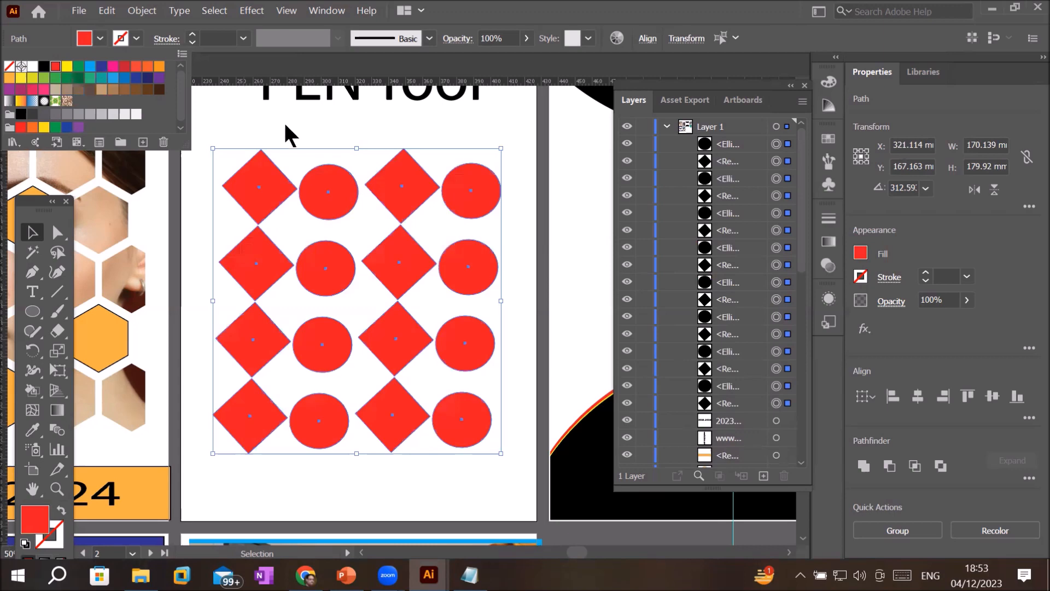
# Step: Combine the red diamonds and ellipses into one compound path and widen the layer list to show full object names
pyautogui.click(140, 12)
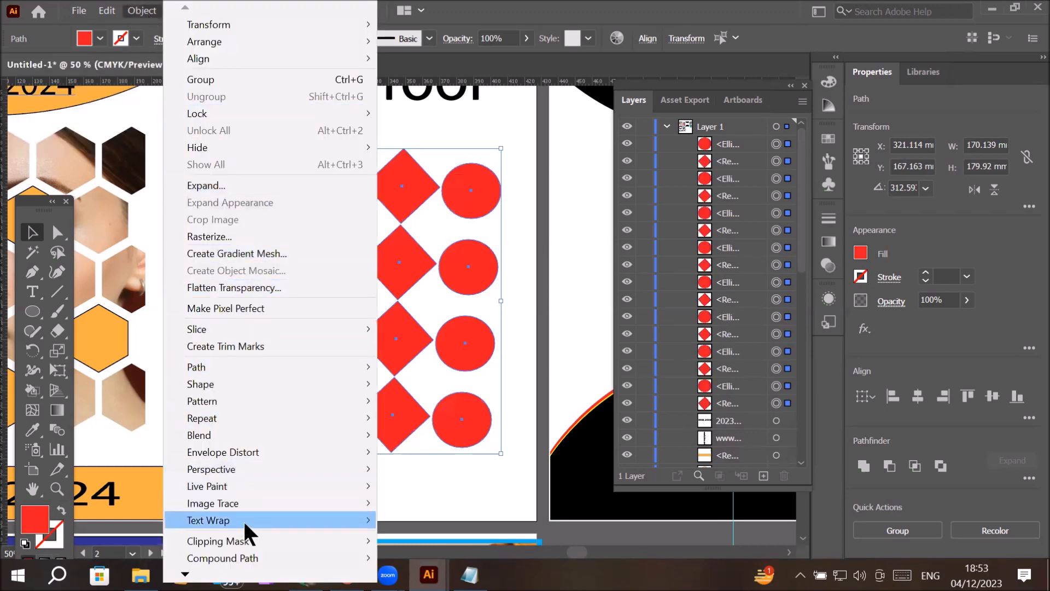
pyautogui.moveTo(350, 558)
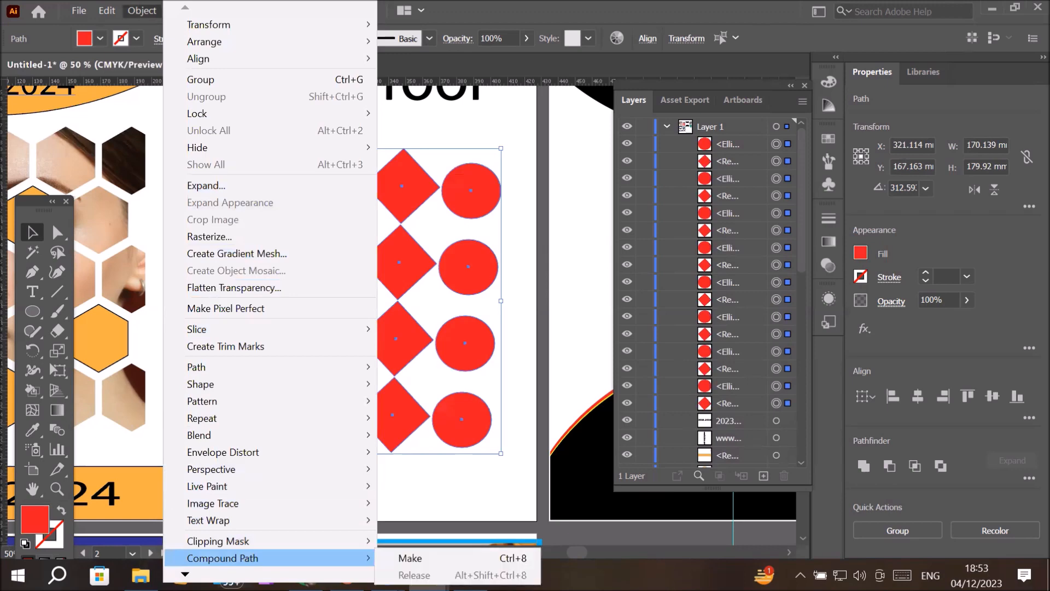
pyautogui.click(444, 557)
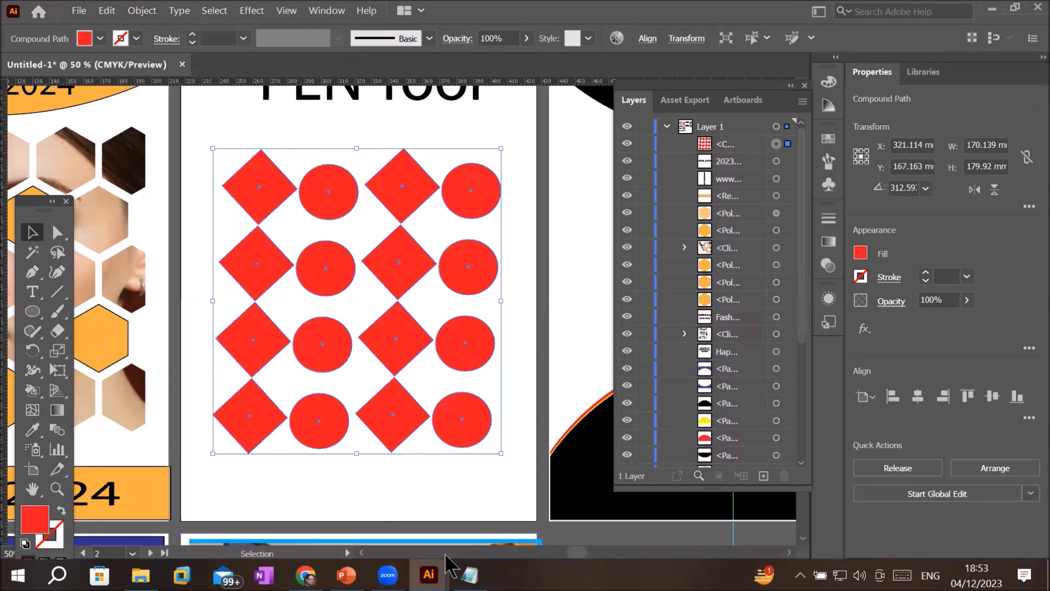
pyautogui.click(729, 141)
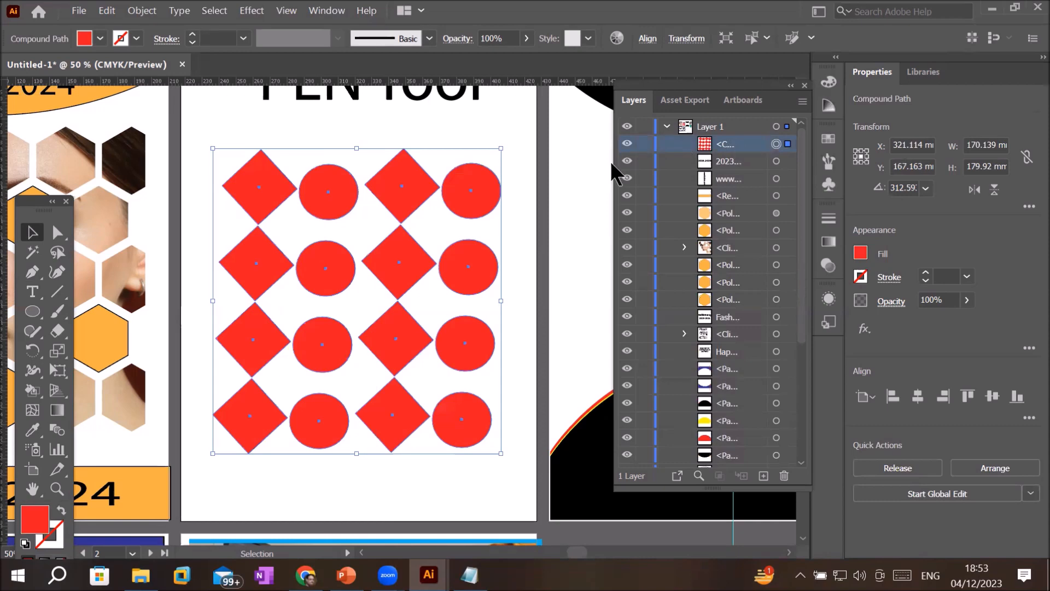
pyautogui.moveTo(614, 166); pyautogui.dragTo(488, 179)
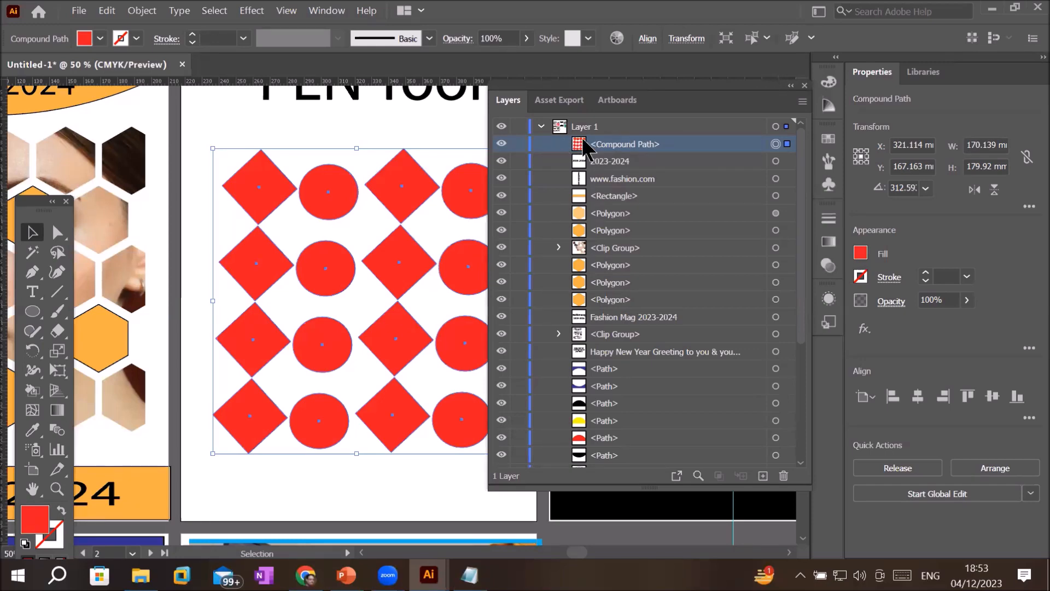
# Step: Toggle the visibility of the red compound path off and on to check which shapes it contains
pyautogui.click(501, 144)
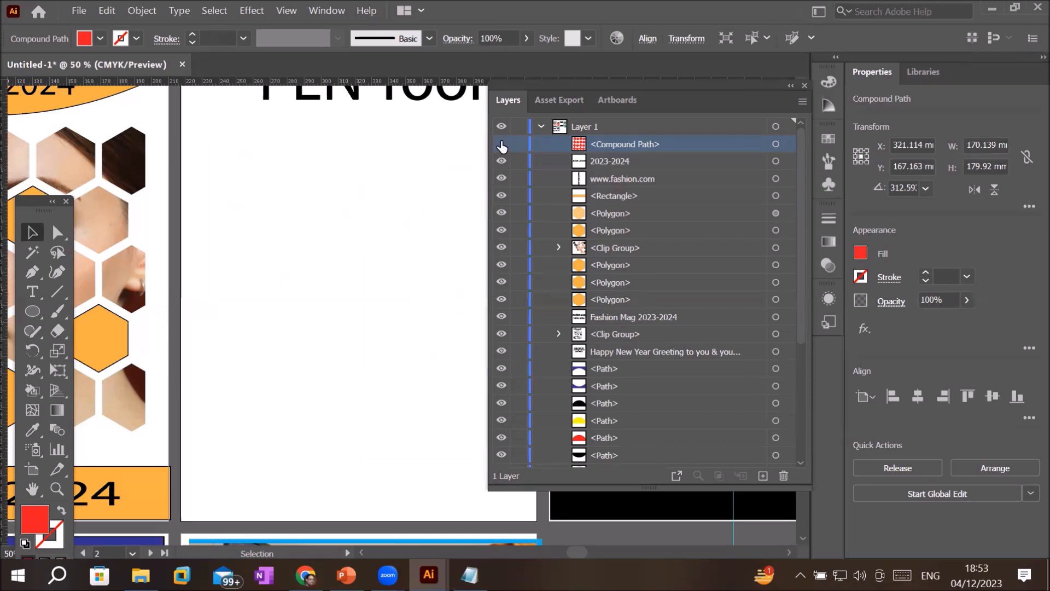
pyautogui.click(501, 144)
pyautogui.click(502, 144)
pyautogui.click(502, 143)
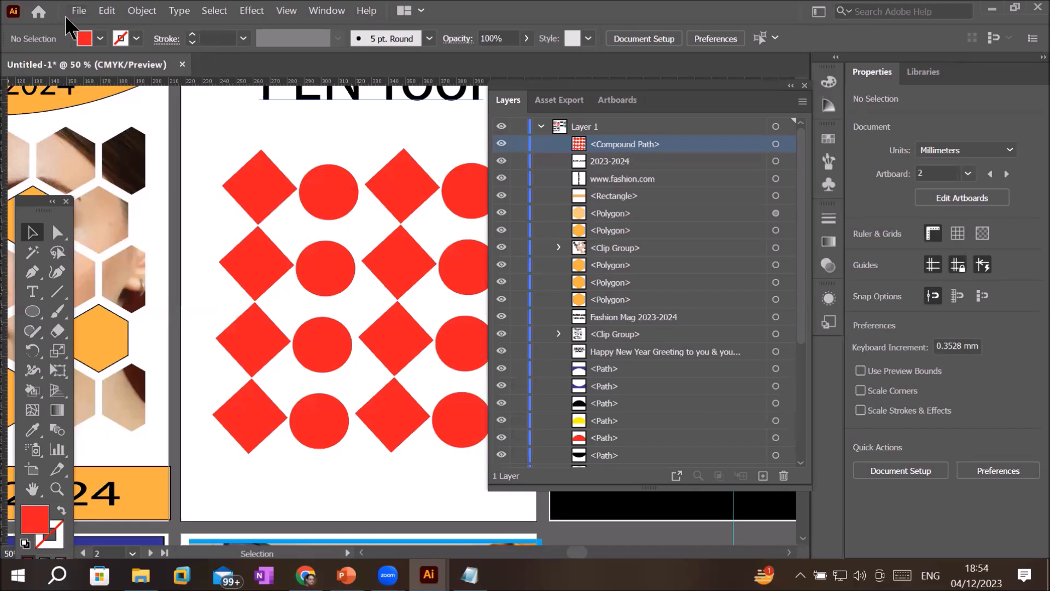
# Step: Place the last portrait from the FACES folder over the shape grid at about 147 by 187 mm and embed it
pyautogui.click(79, 12)
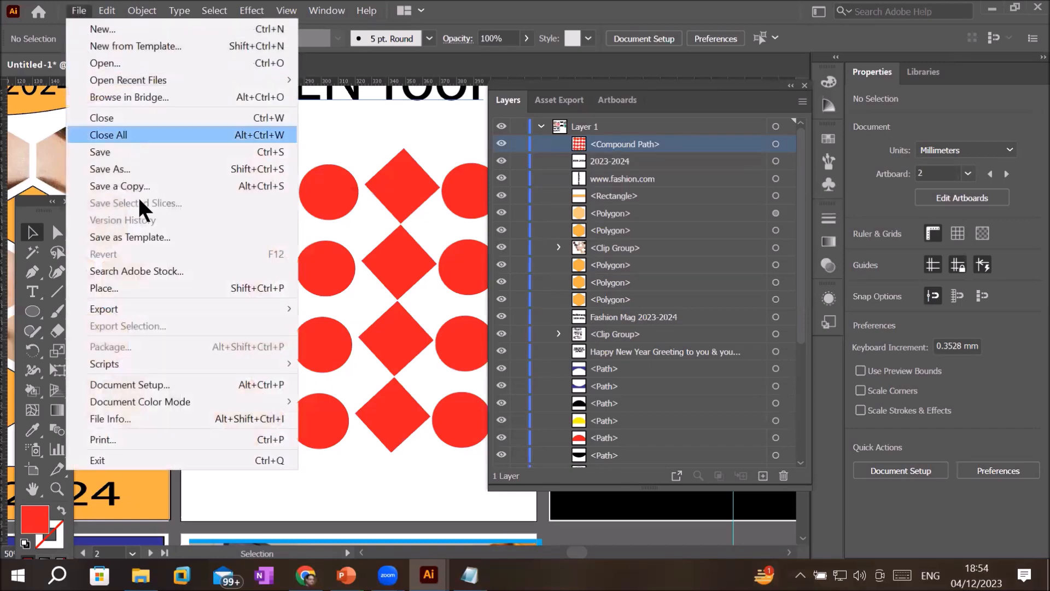
pyautogui.click(130, 286)
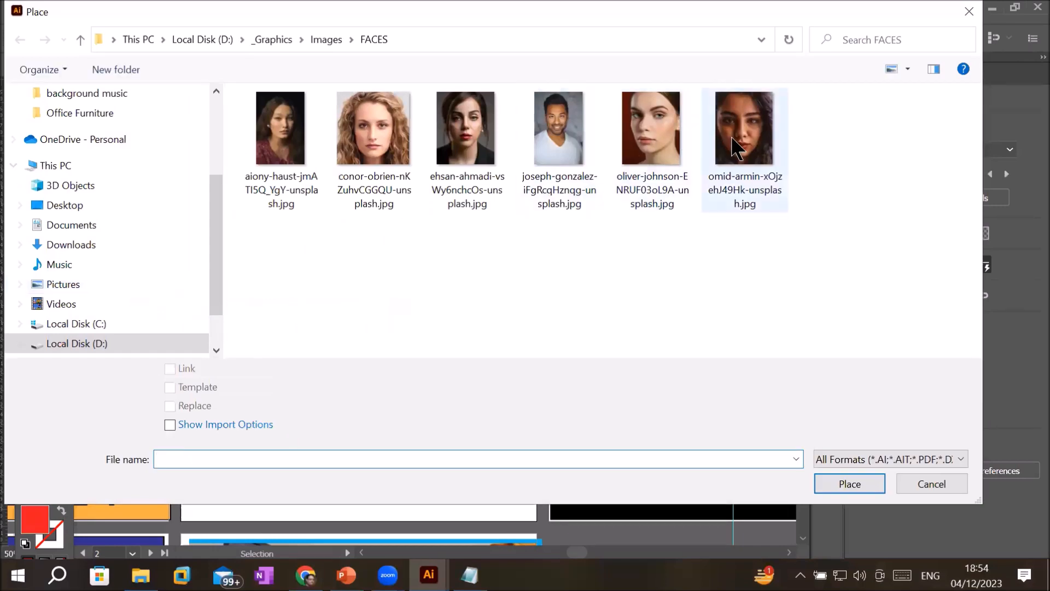
pyautogui.click(733, 139)
pyautogui.doubleClick(732, 138)
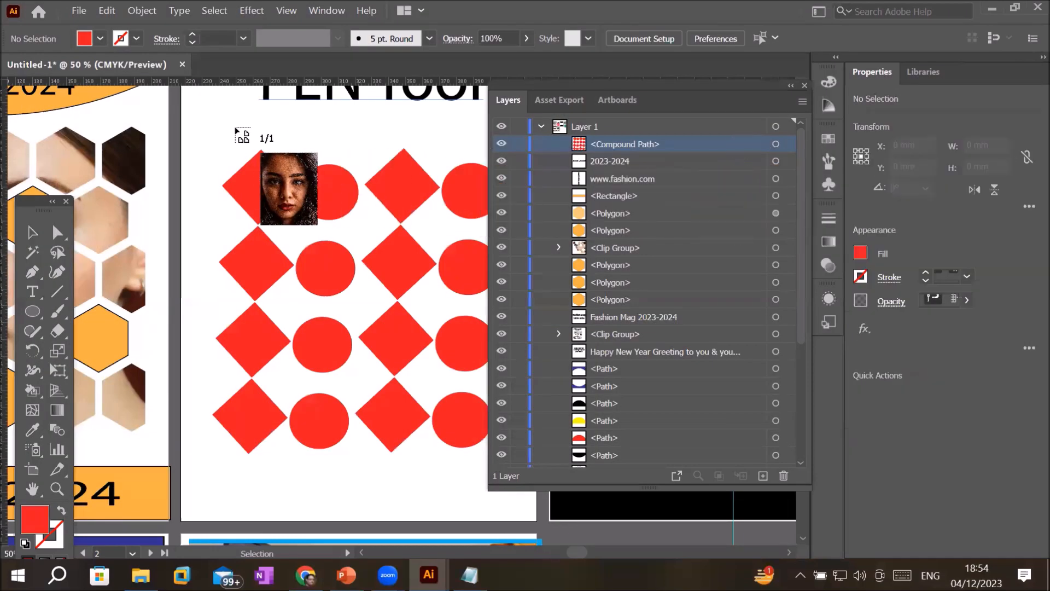
pyautogui.moveTo(223, 128); pyautogui.dragTo(499, 452)
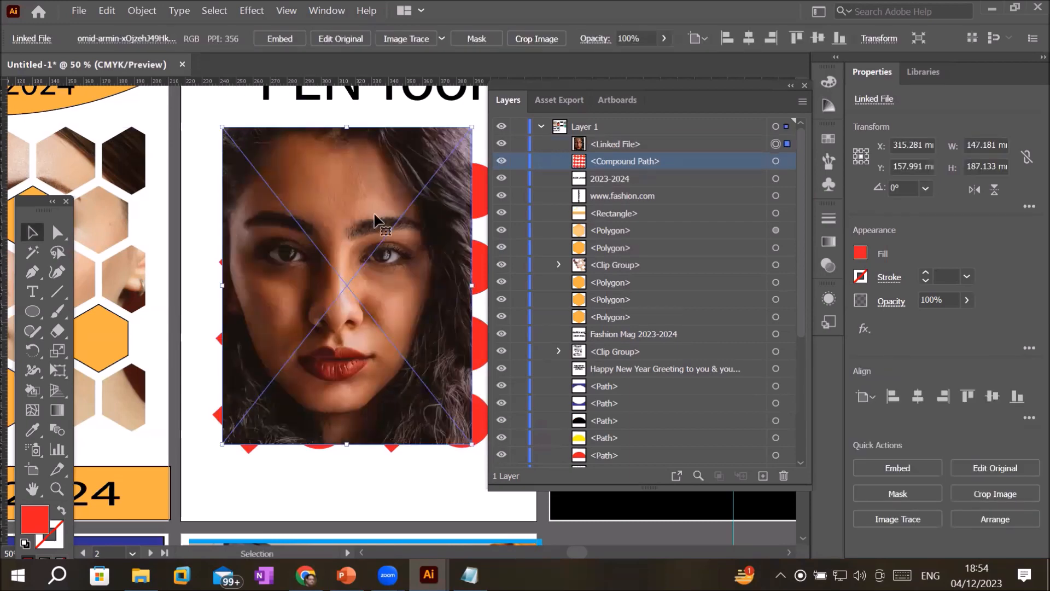
pyautogui.click(283, 41)
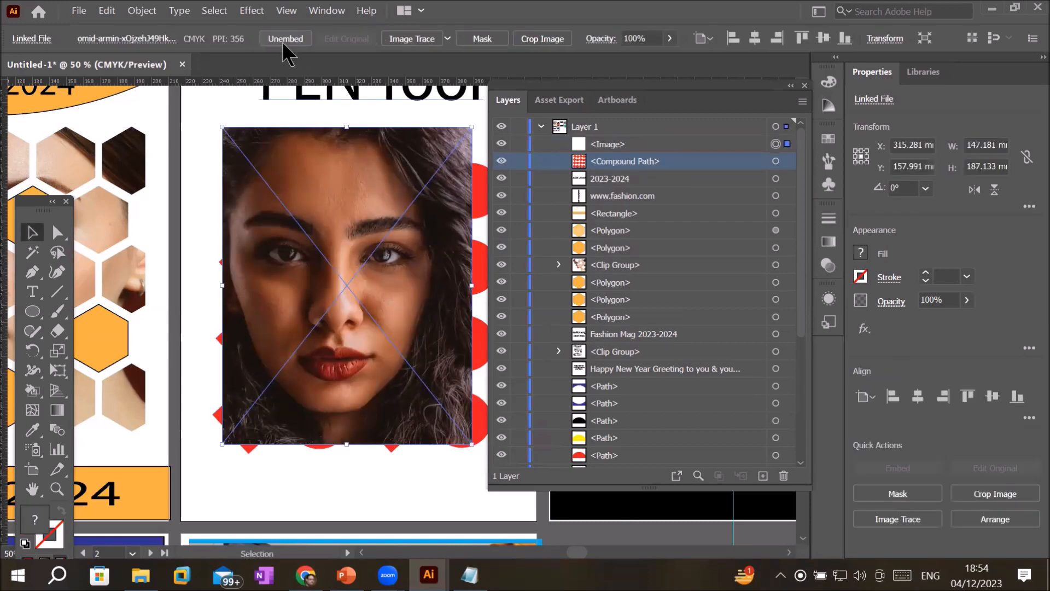
# Step: Move the embedded portrait below the compound path in the layer order and narrow the layer list to uncover the grid
pyautogui.click(609, 141)
pyautogui.moveTo(609, 158); pyautogui.dragTo(611, 168)
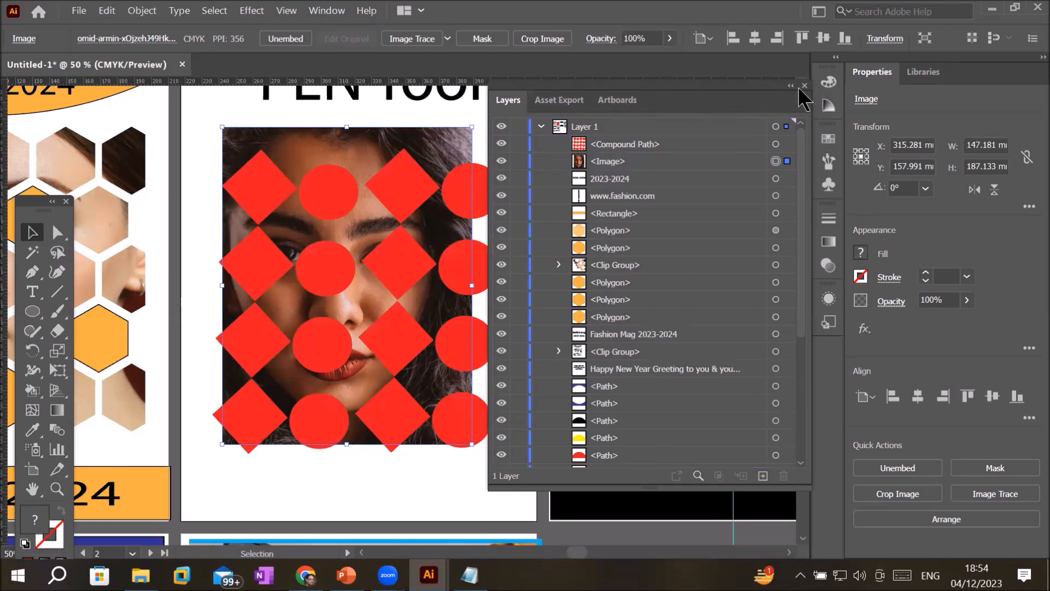
pyautogui.moveTo(489, 200); pyautogui.dragTo(673, 206)
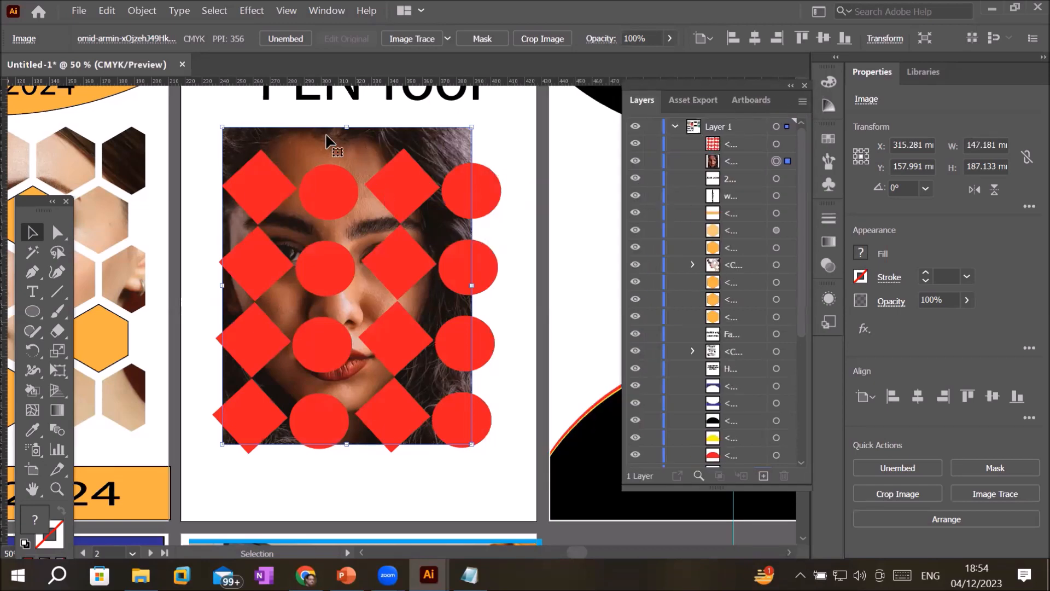
# Step: Make a clipping mask from the compound path and the portrait so the face fills the diamonds and circles
pyautogui.click(488, 179)
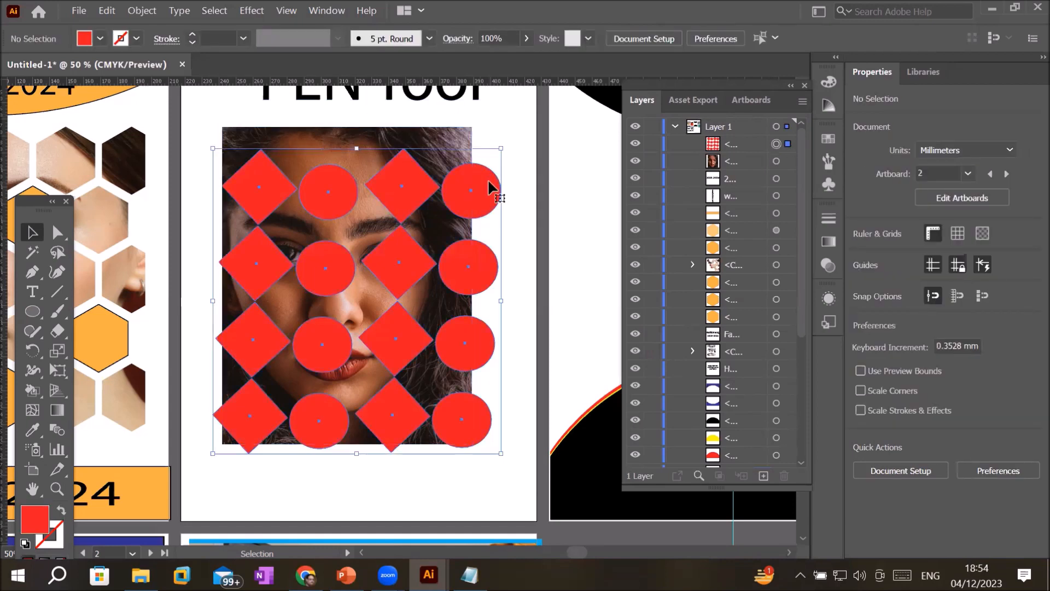
pyautogui.keyDown('shift'); pyautogui.click(411, 140); pyautogui.keyUp('shift')
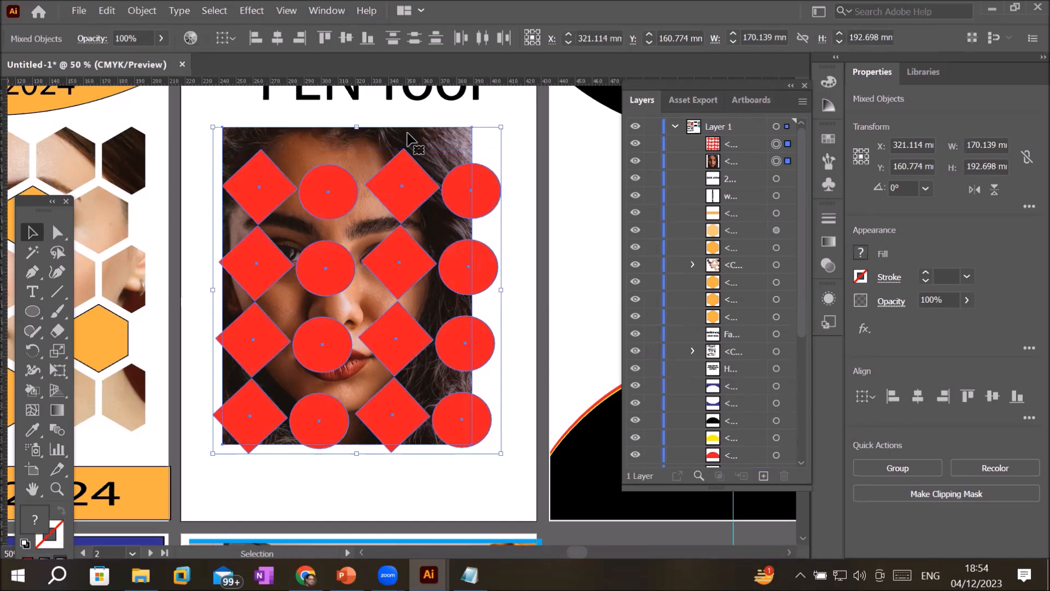
pyautogui.rightClick(381, 153)
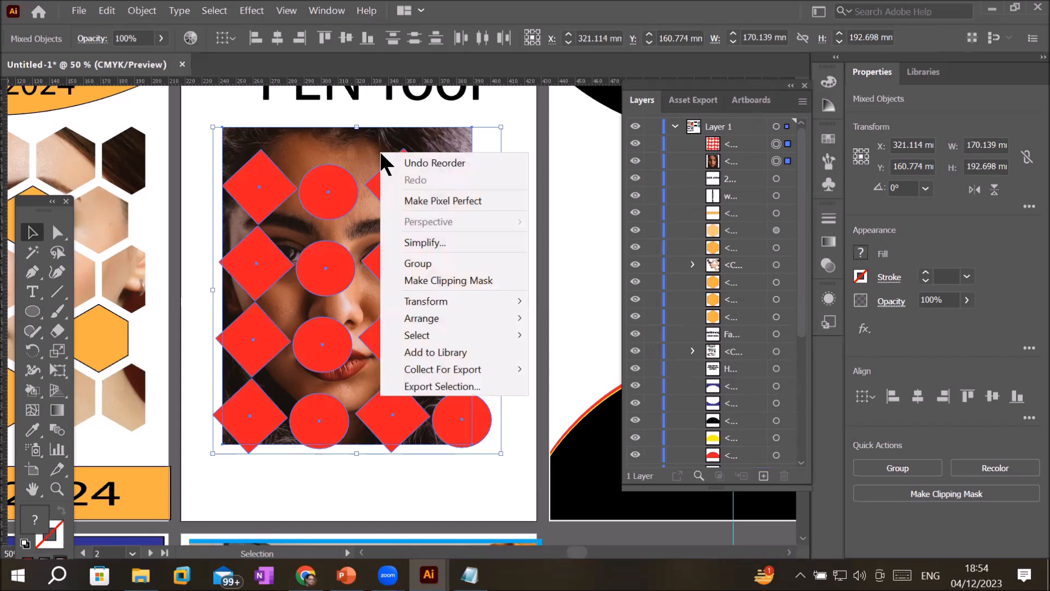
pyautogui.click(470, 280)
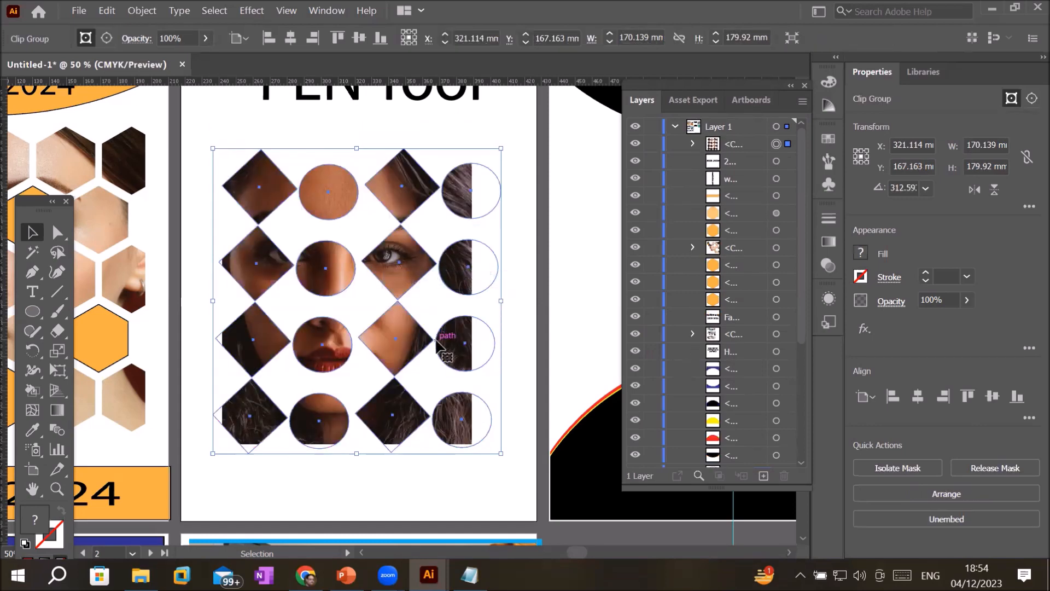
pyautogui.keyDown('alt'); pyautogui.scroll(2, 436, 344); pyautogui.keyUp('alt')
pyautogui.keyDown('alt'); pyautogui.scroll(-2, 435, 344); pyautogui.keyUp('alt')
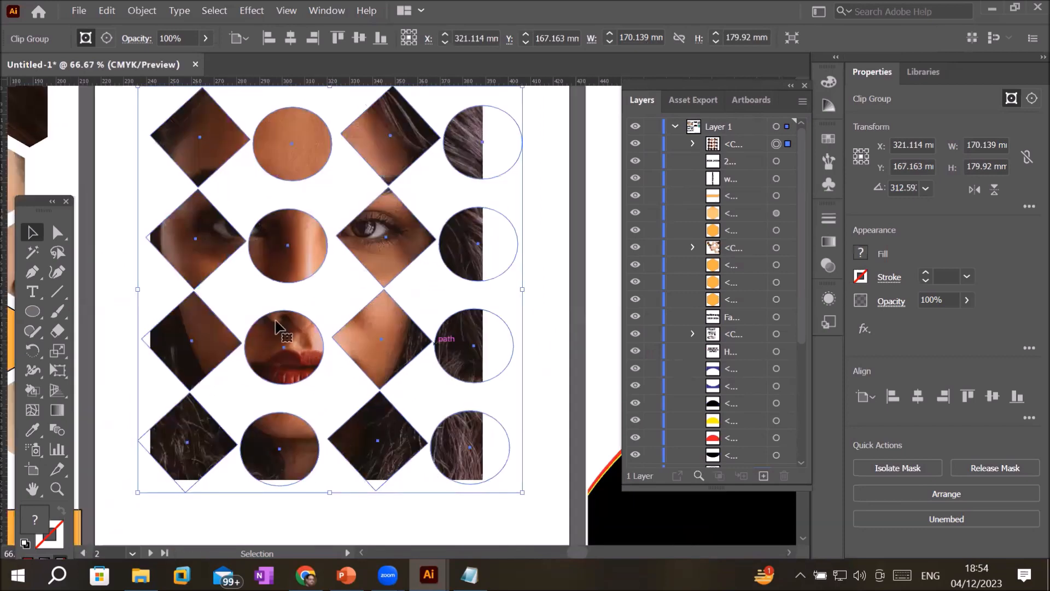
pyautogui.keyDown('alt'); pyautogui.scroll(2, 278, 326); pyautogui.keyUp('alt')
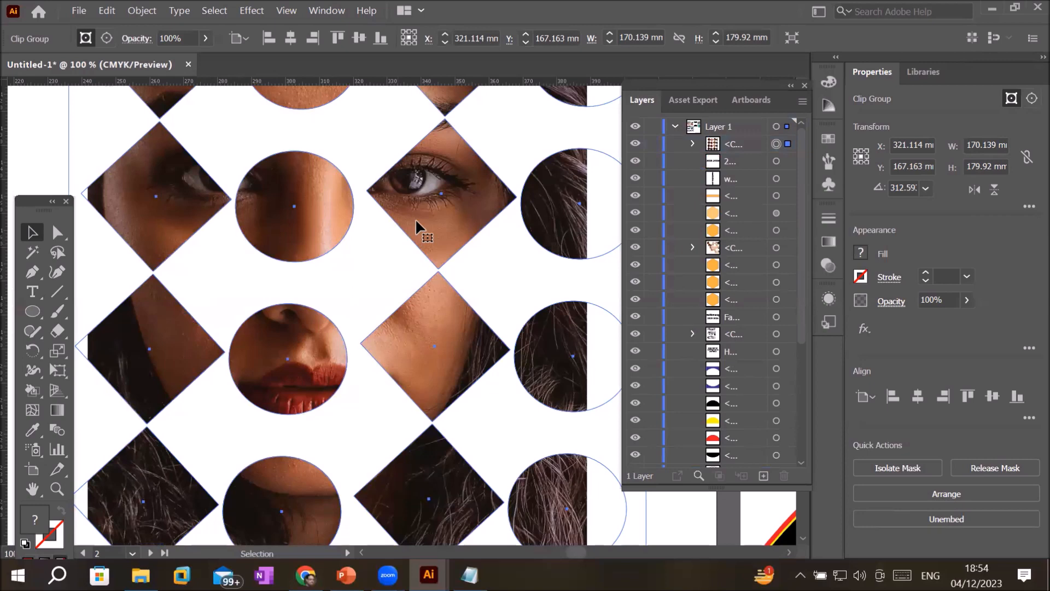
# Step: Expand the new clip group and toggle the visibility of its clipping path and its image to examine each part
pyautogui.click(693, 144)
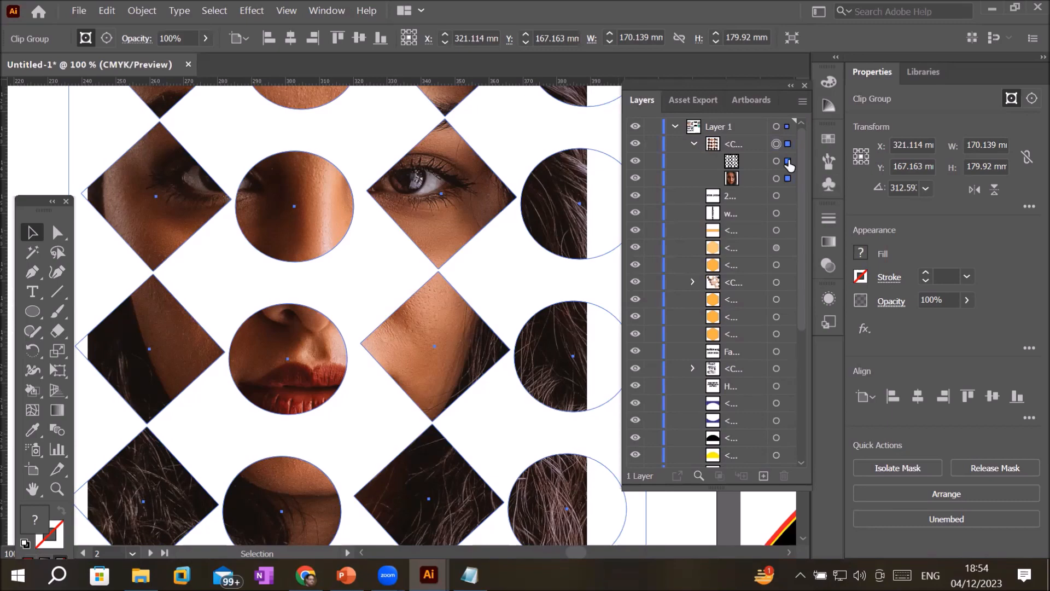
pyautogui.click(636, 162)
pyautogui.click(636, 163)
pyautogui.click(636, 163)
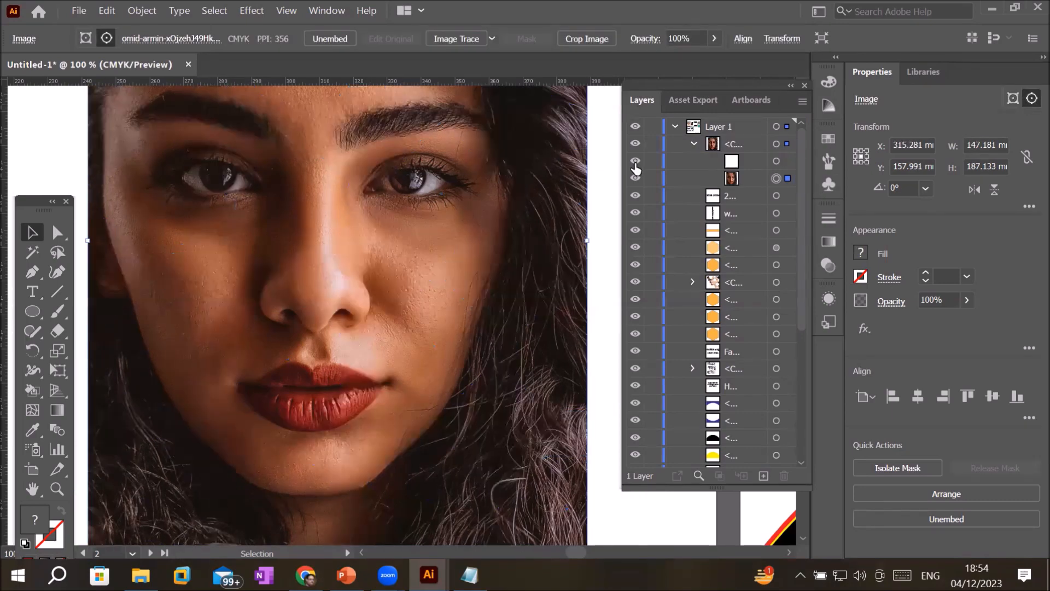
pyautogui.click(636, 162)
pyautogui.click(635, 179)
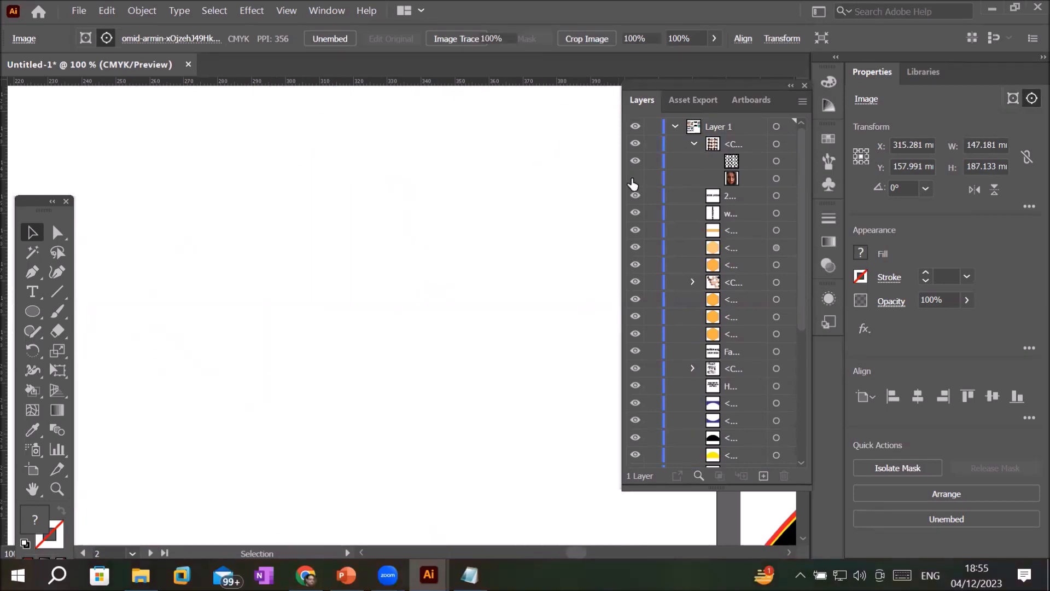
pyautogui.click(635, 179)
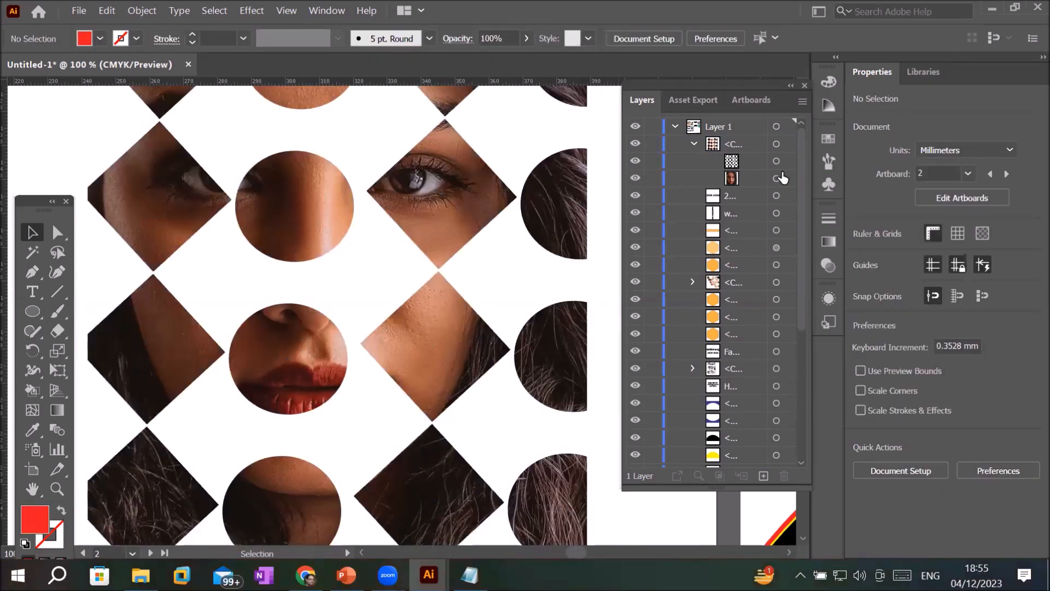
# Step: Target only the portrait inside the clip group and stretch its width to about 207 mm
pyautogui.click(776, 178)
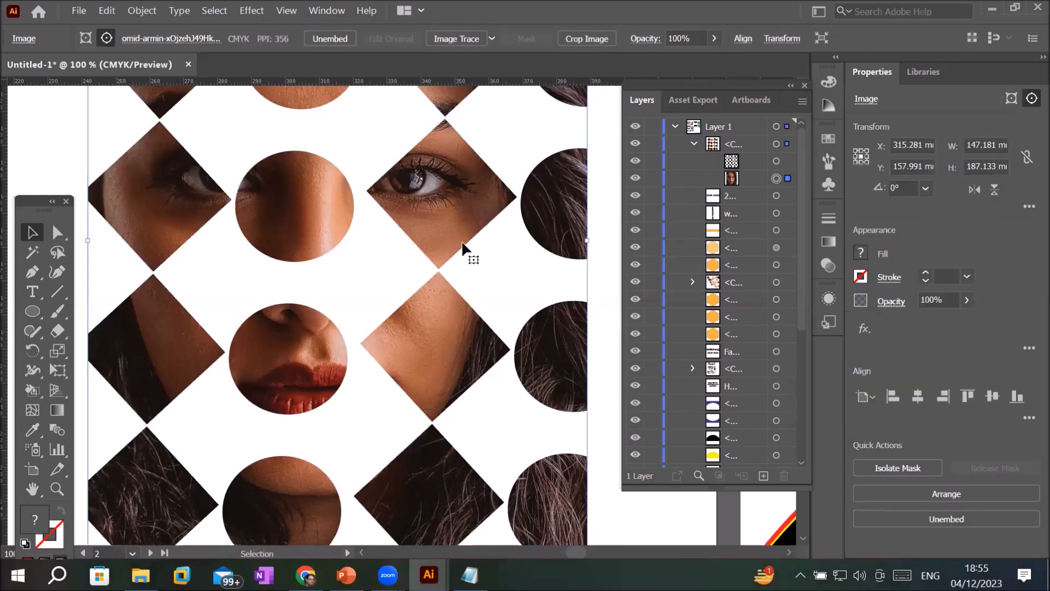
pyautogui.scroll(-2, 461, 240)
pyautogui.scroll(-3, 461, 241)
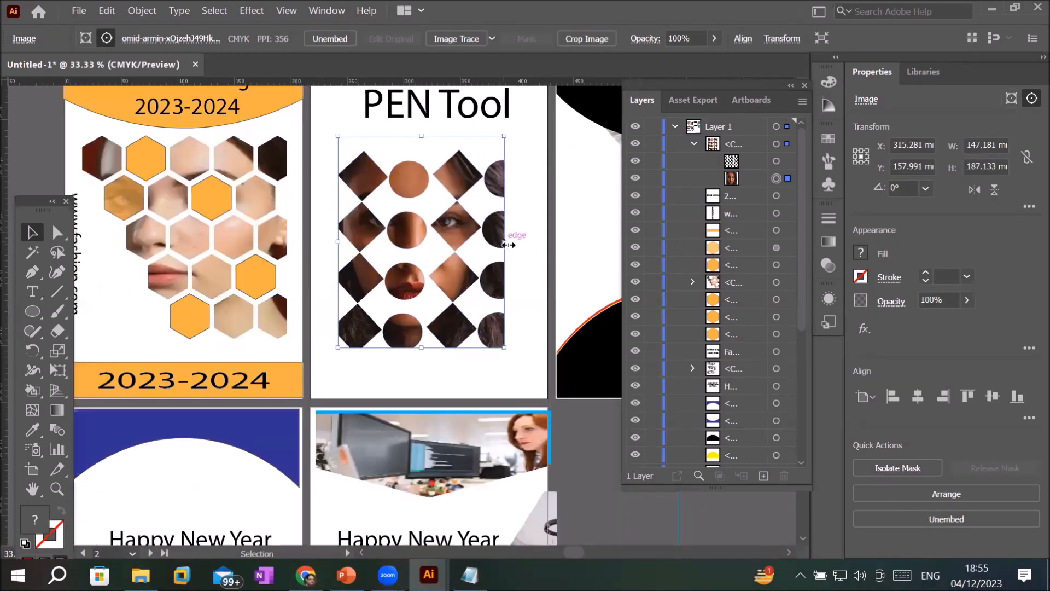
pyautogui.moveTo(504, 244); pyautogui.dragTo(576, 247)
pyautogui.scroll(3, 487, 236)
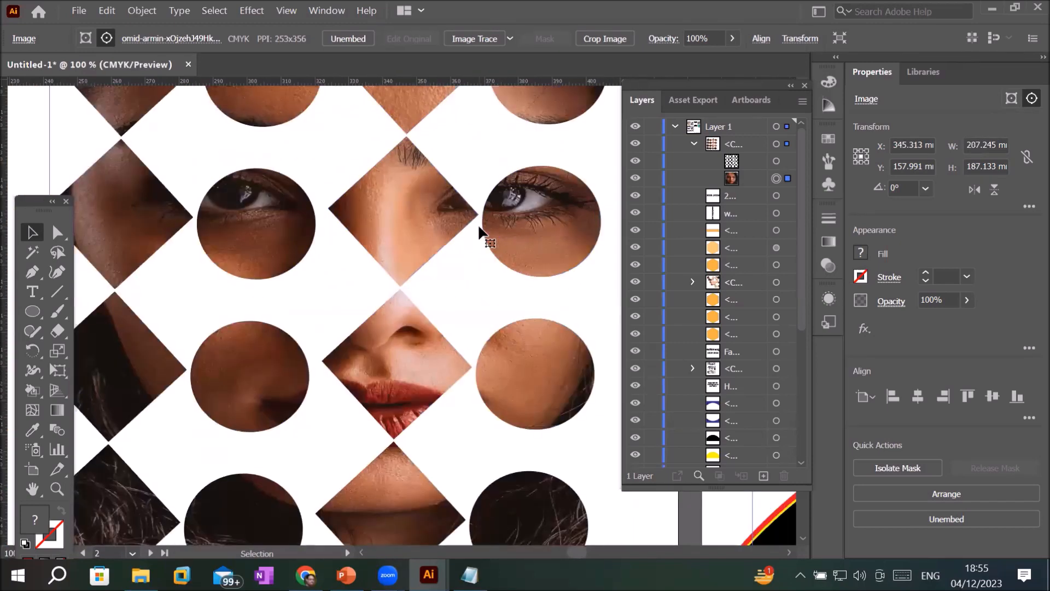
# Step: Shift the portrait within its mask about 7 mm right and 6 mm down, then deselect it
pyautogui.moveTo(417, 212); pyautogui.dragTo(438, 229)
pyautogui.scroll(-2, 412, 244)
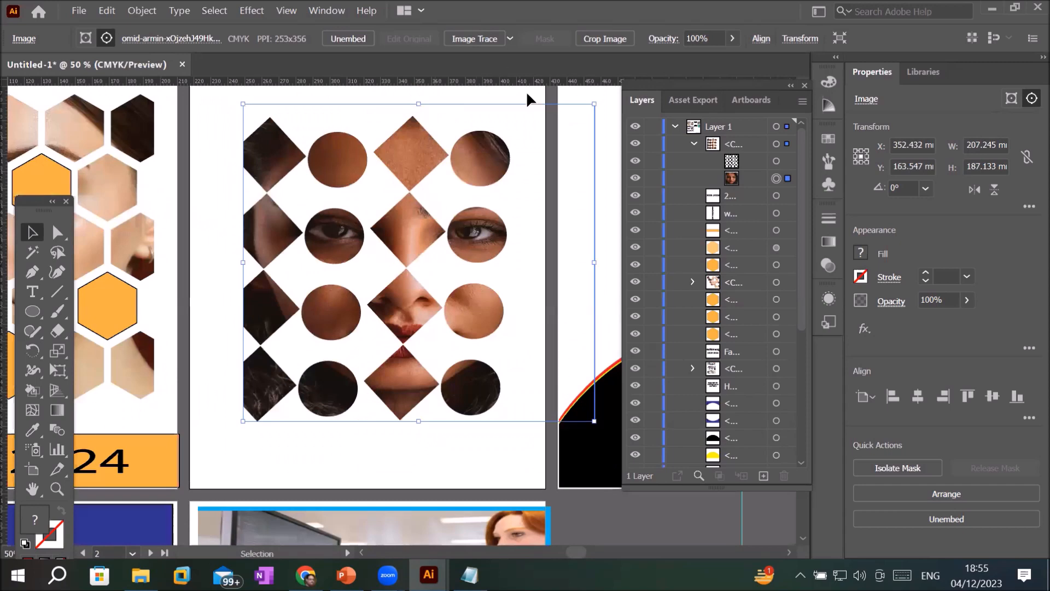
pyautogui.click(574, 97)
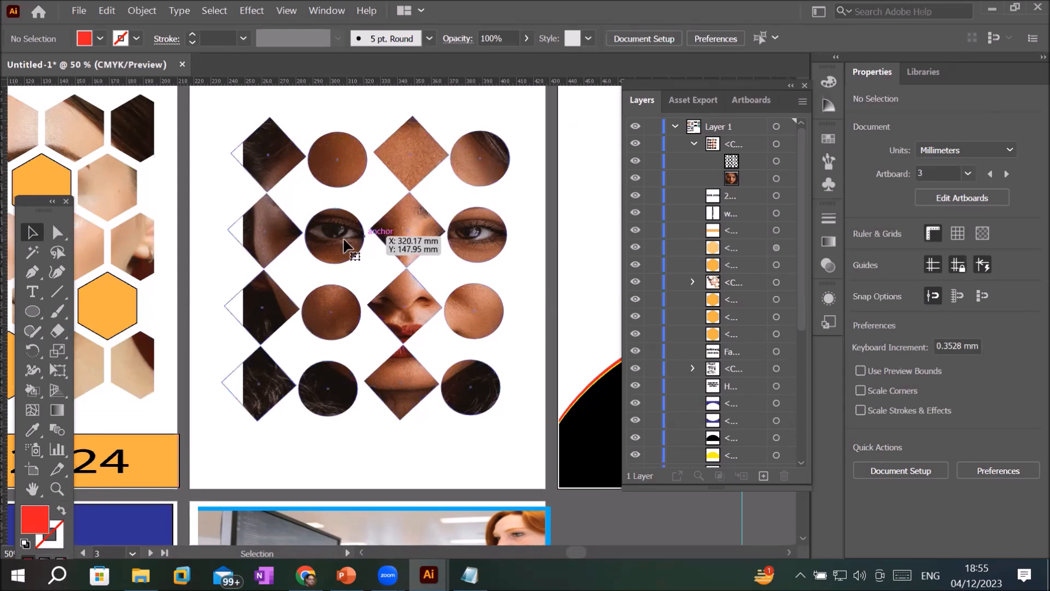
# Step: Select the whole clip group, narrow it slightly to about 170 mm and rotate it by about 1°
pyautogui.click(320, 240)
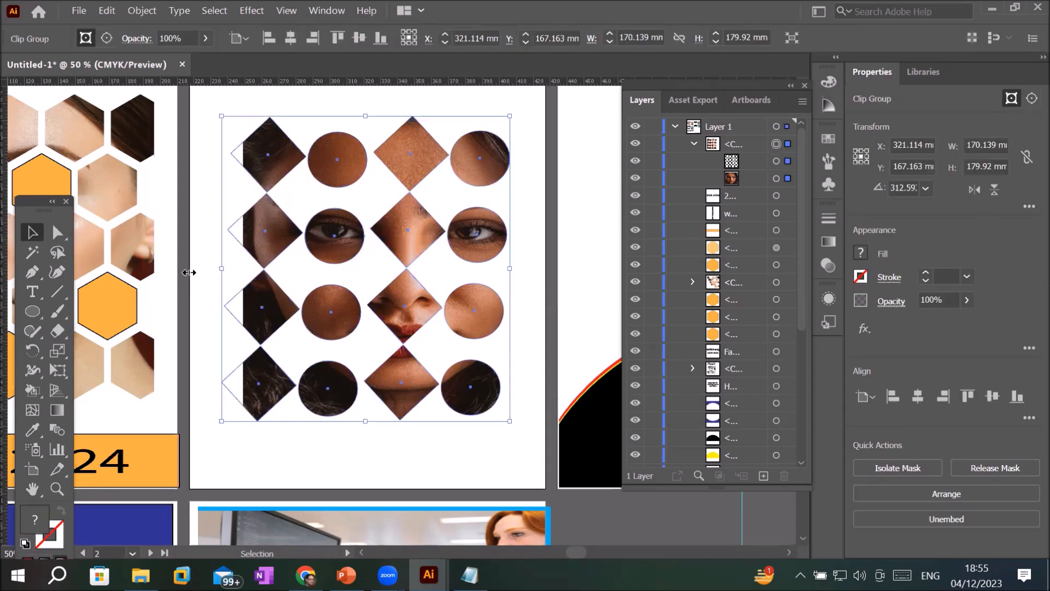
pyautogui.moveTo(268, 272); pyautogui.dragTo(209, 271)
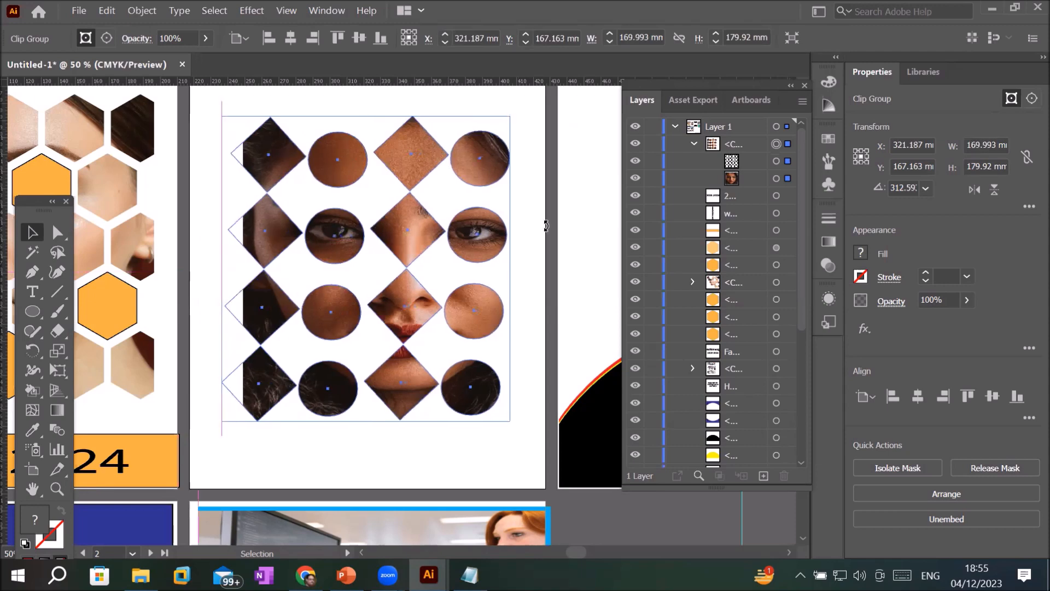
pyautogui.moveTo(545, 287); pyautogui.dragTo(502, 113)
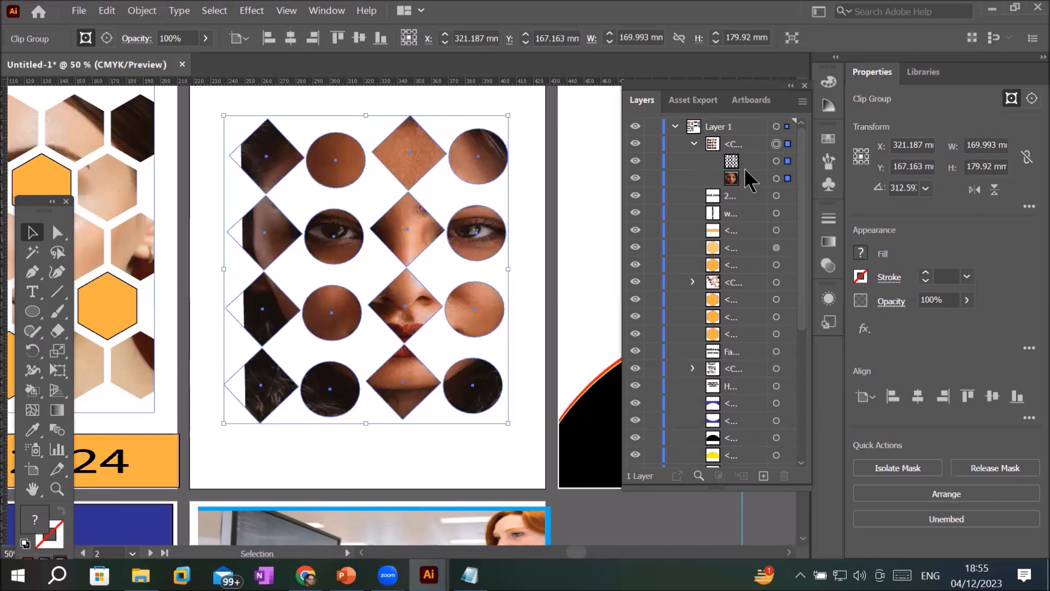
# Step: Straighten the portrait inside the clip group to 0°, and switch the target to the clipping path and back to the image
pyautogui.click(776, 178)
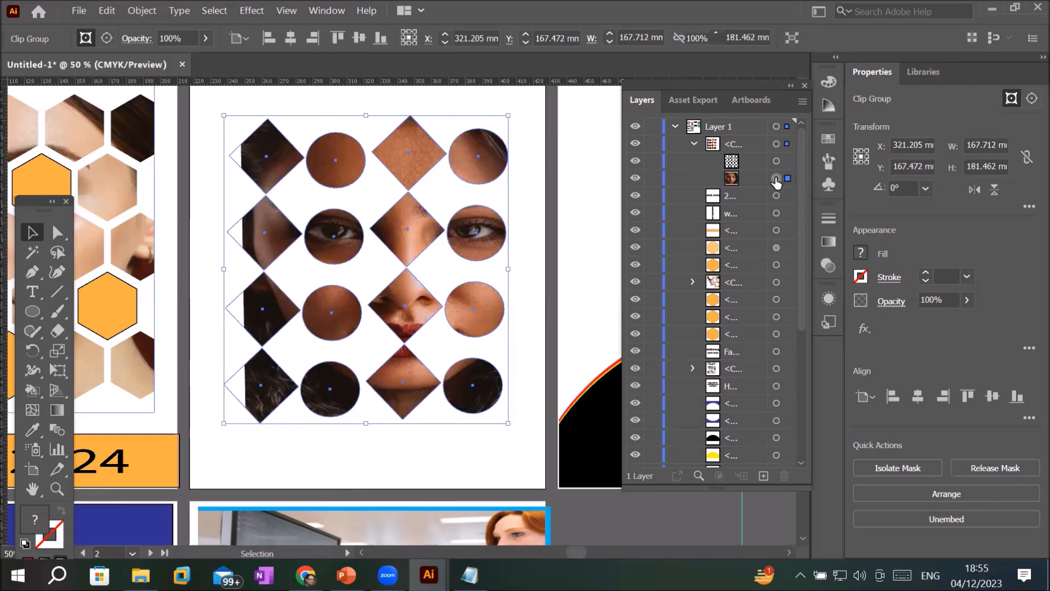
pyautogui.click(776, 178)
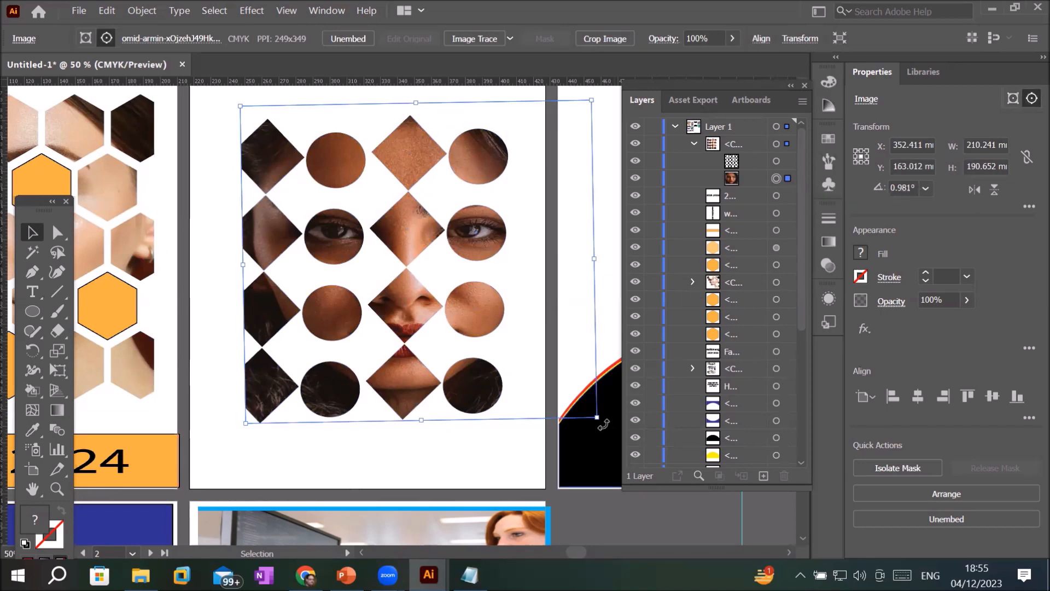
pyautogui.moveTo(566, 438); pyautogui.dragTo(468, 351)
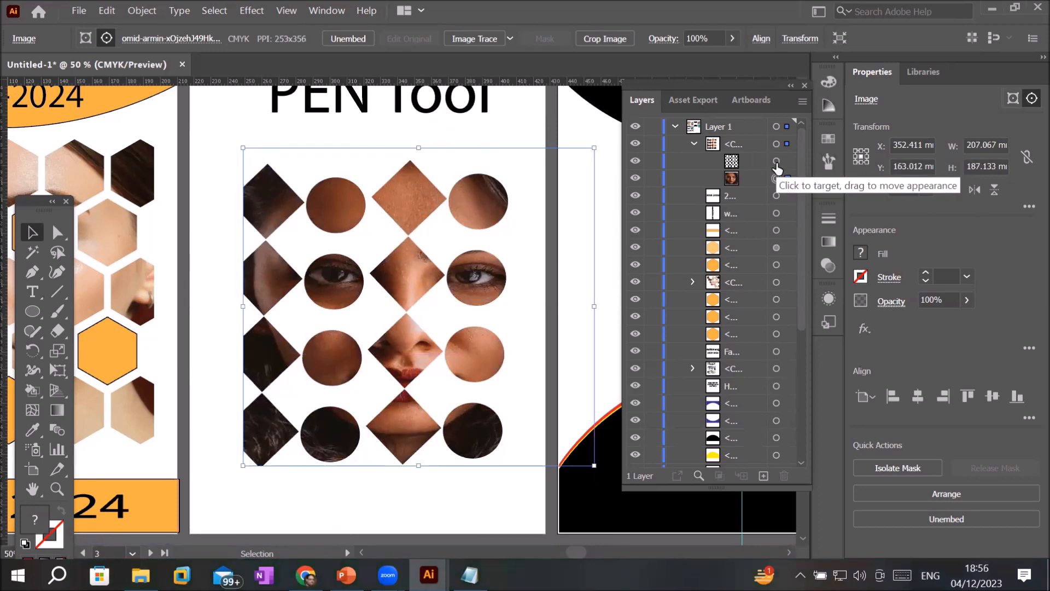
pyautogui.click(776, 163)
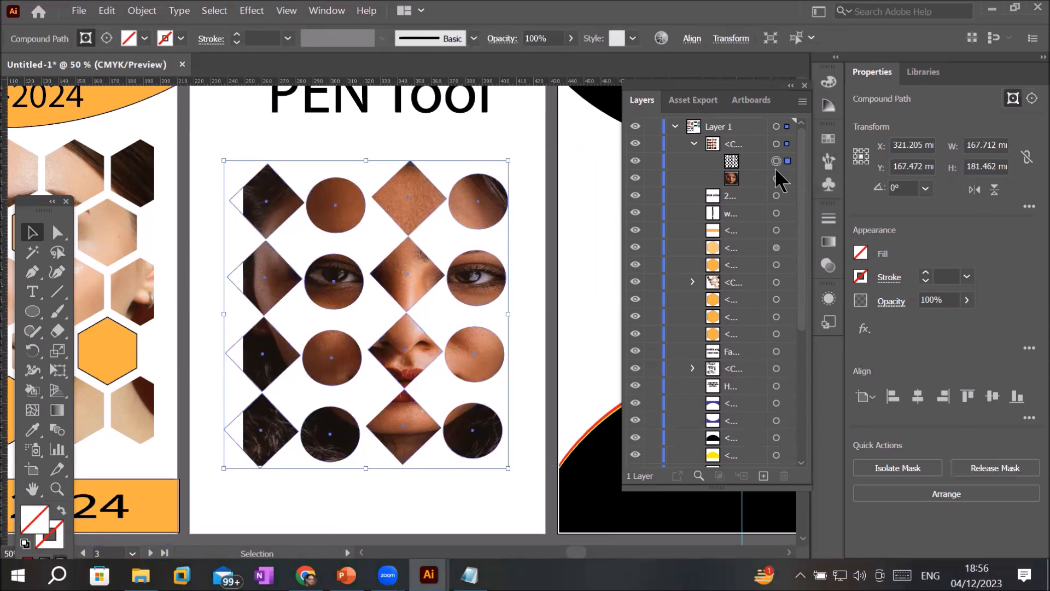
pyautogui.click(776, 179)
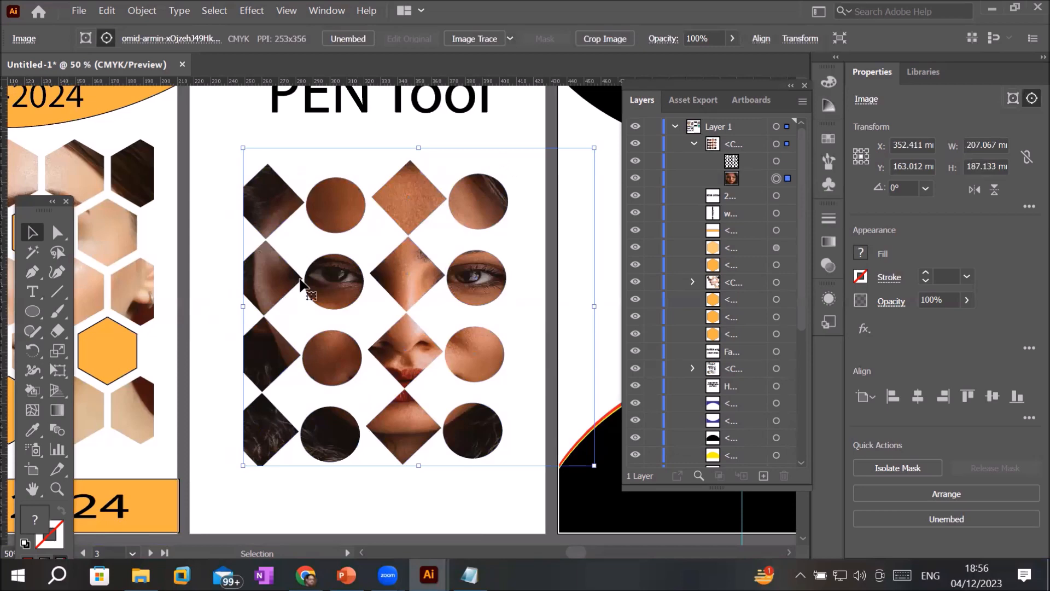
# Step: Examine the available Type tool variants and keep the standard Type tool active
pyautogui.scroll(-1, 332, 290)
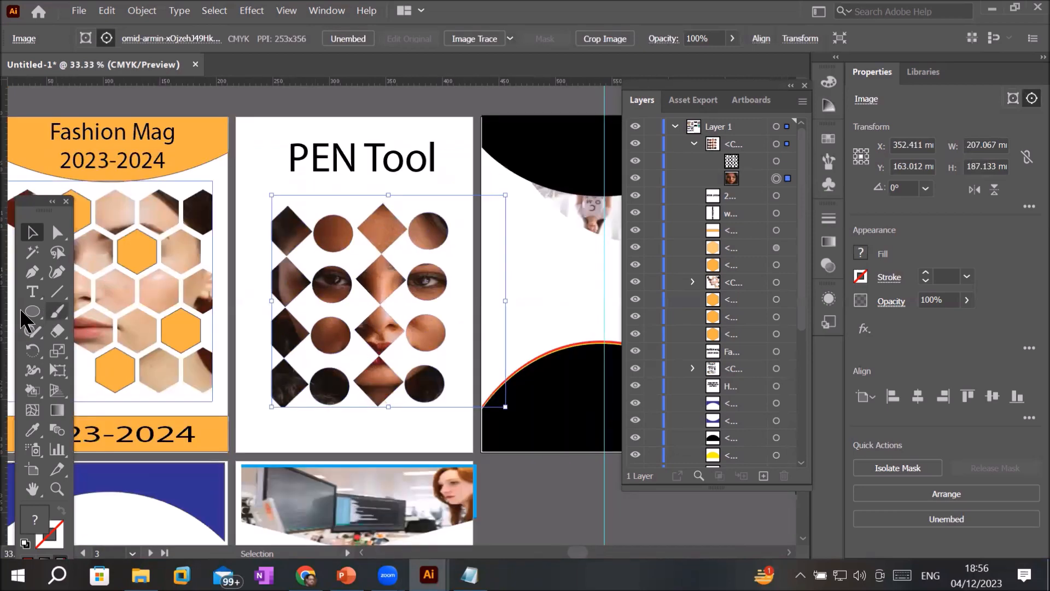
pyautogui.click(54, 293)
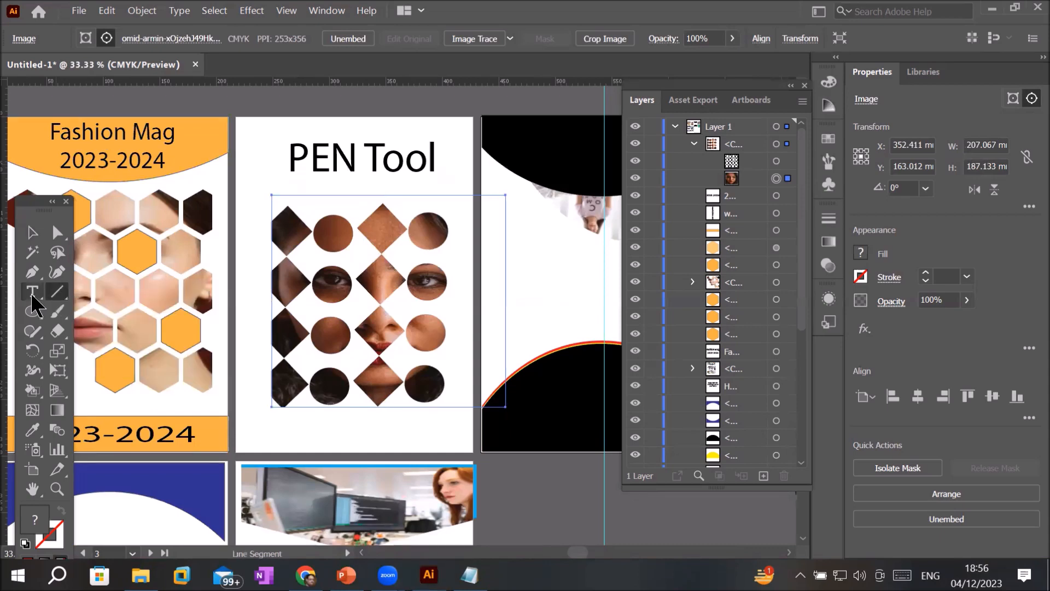
pyautogui.click(31, 292)
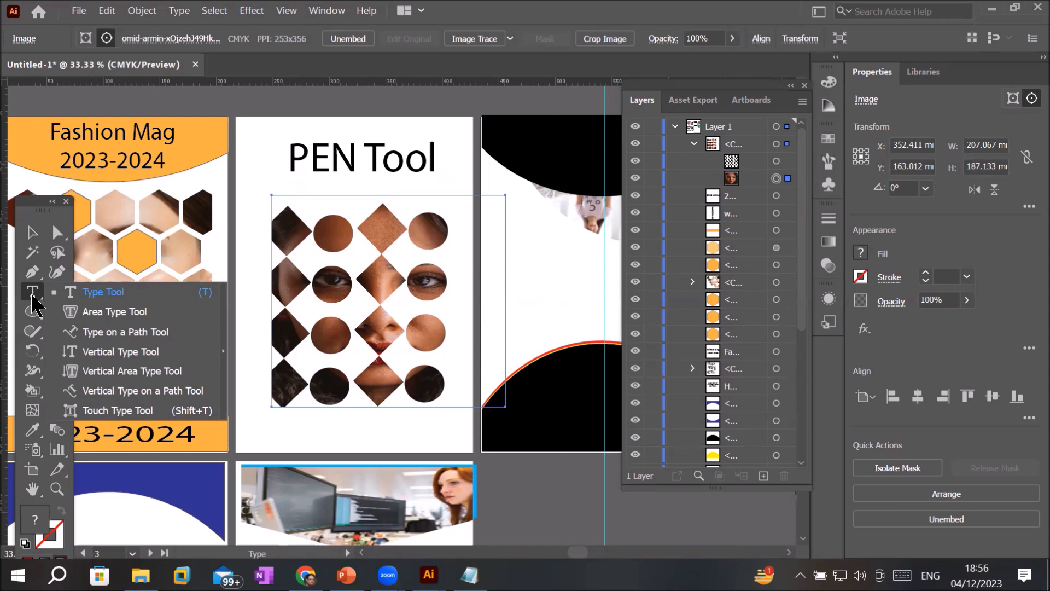
pyautogui.click(88, 297)
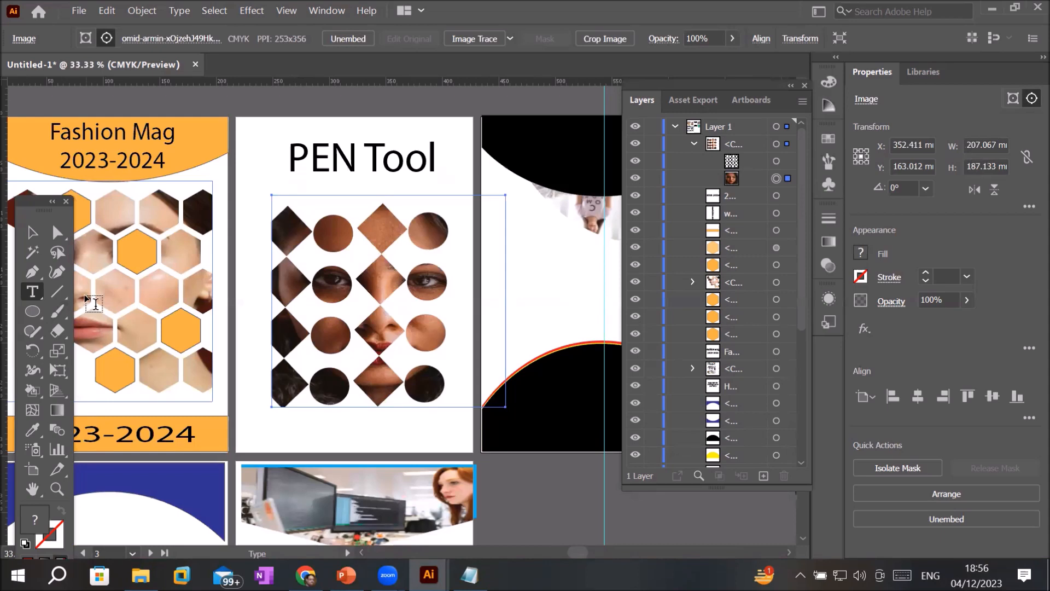
pyautogui.click(31, 296)
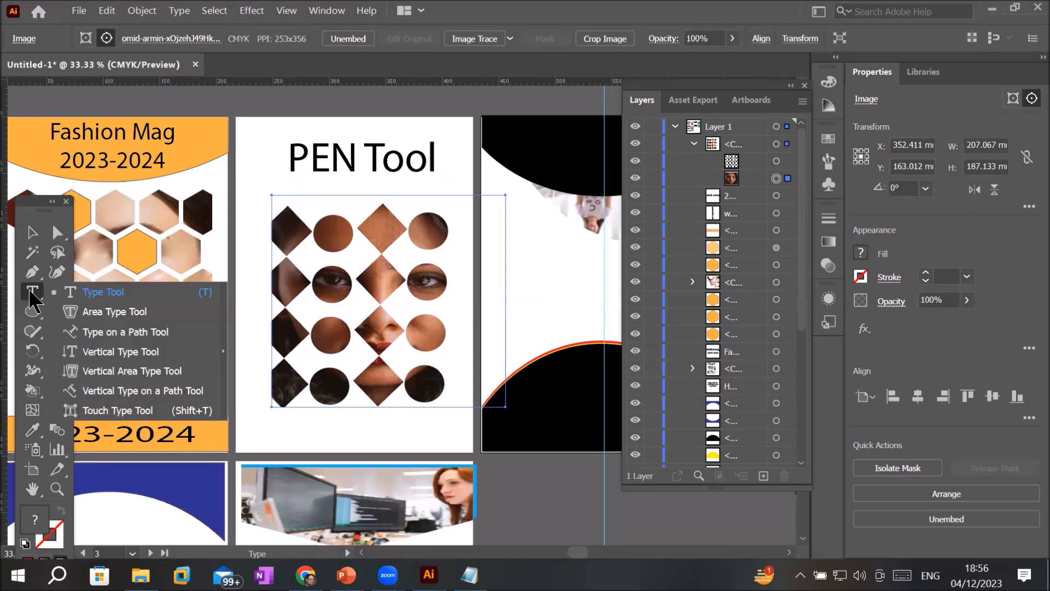
pyautogui.click(31, 296)
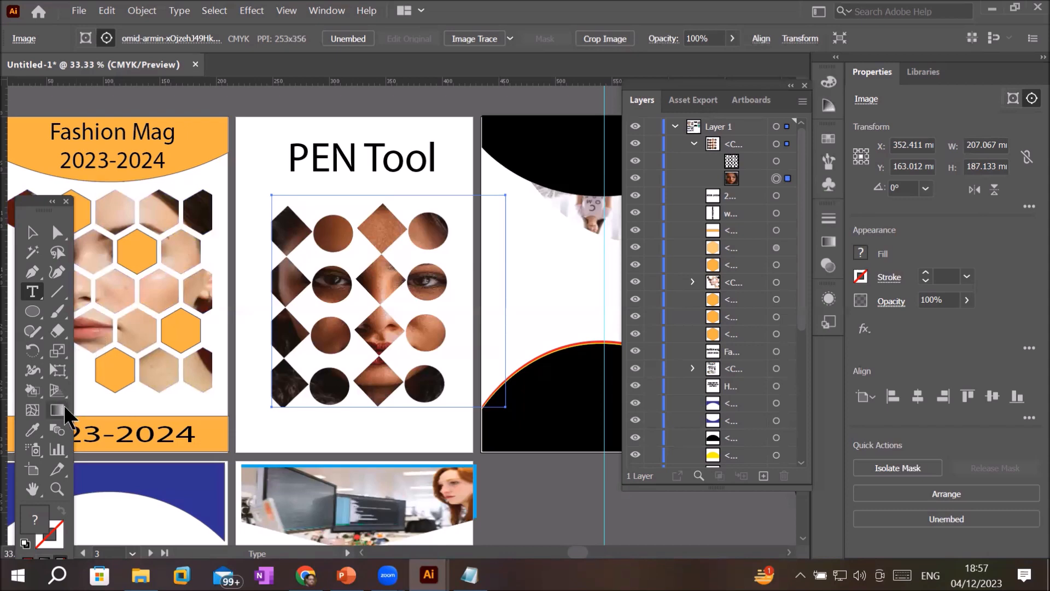
# Step: Delete the black curved shapes, the masked photo and the pink-and-green leaf shapes on and beside the third artboard
pyautogui.scroll(-2, 296, 361)
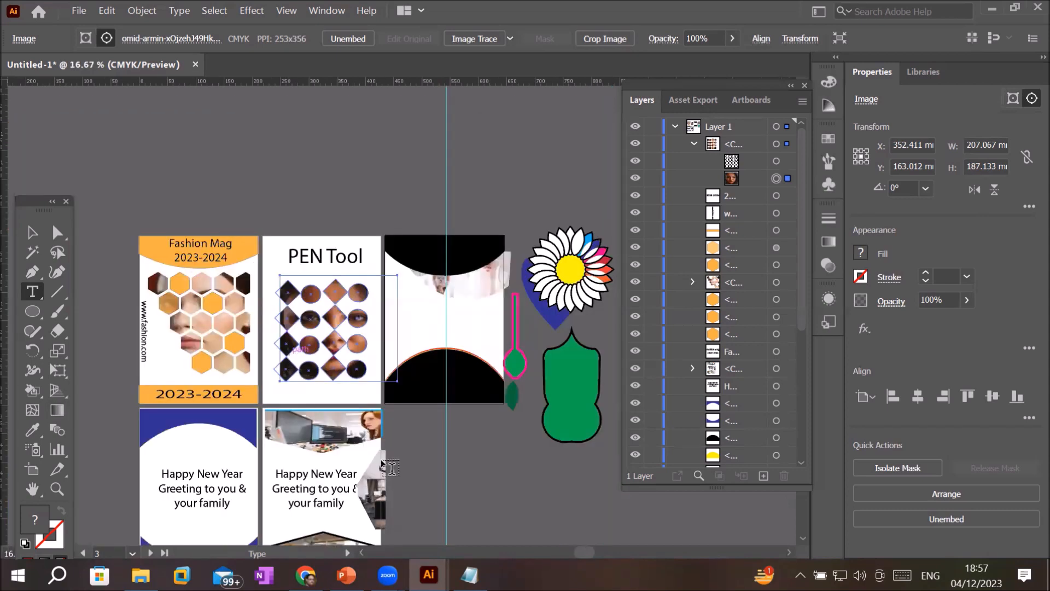
pyautogui.scroll(1, 220, 512)
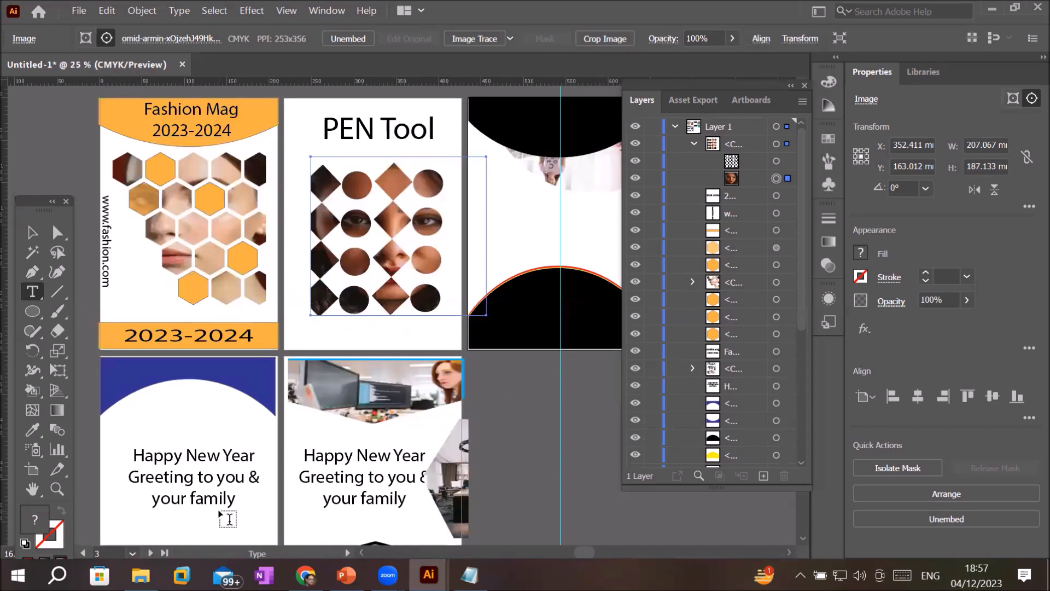
pyautogui.scroll(-1, 417, 450)
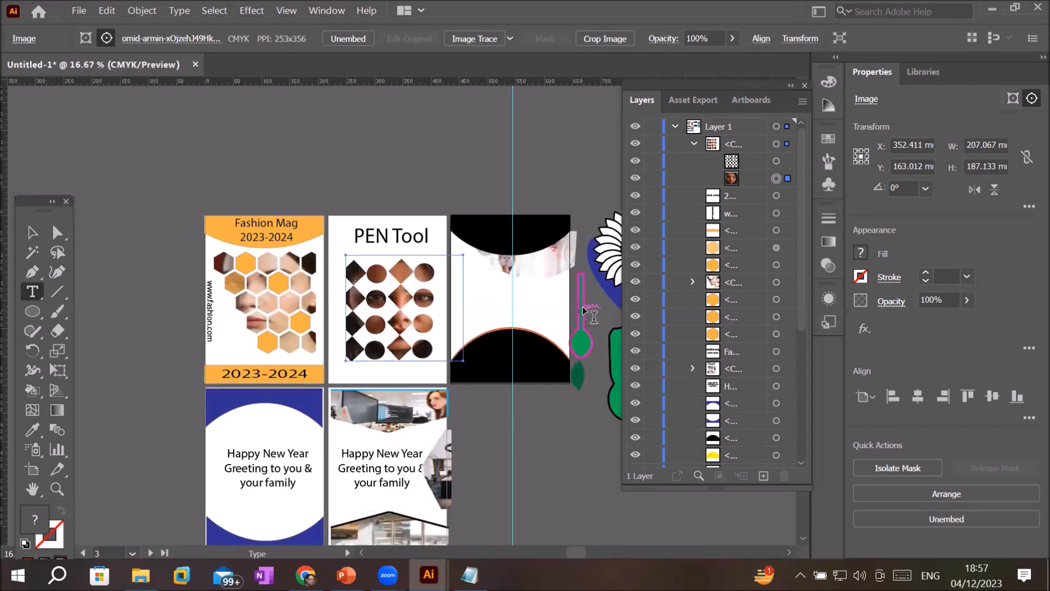
pyautogui.scroll(1, 593, 316)
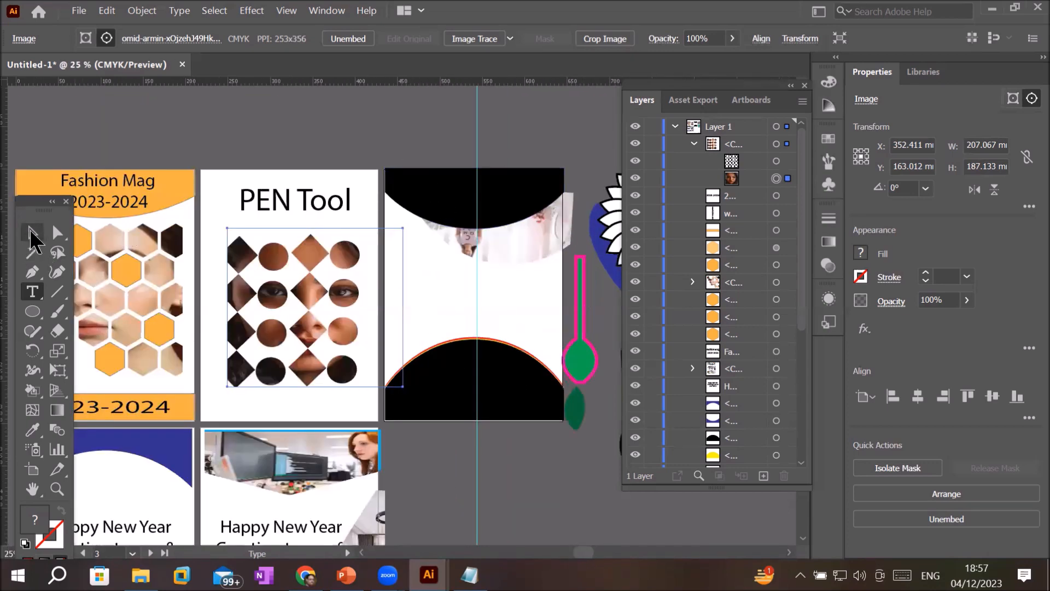
pyautogui.click(31, 235)
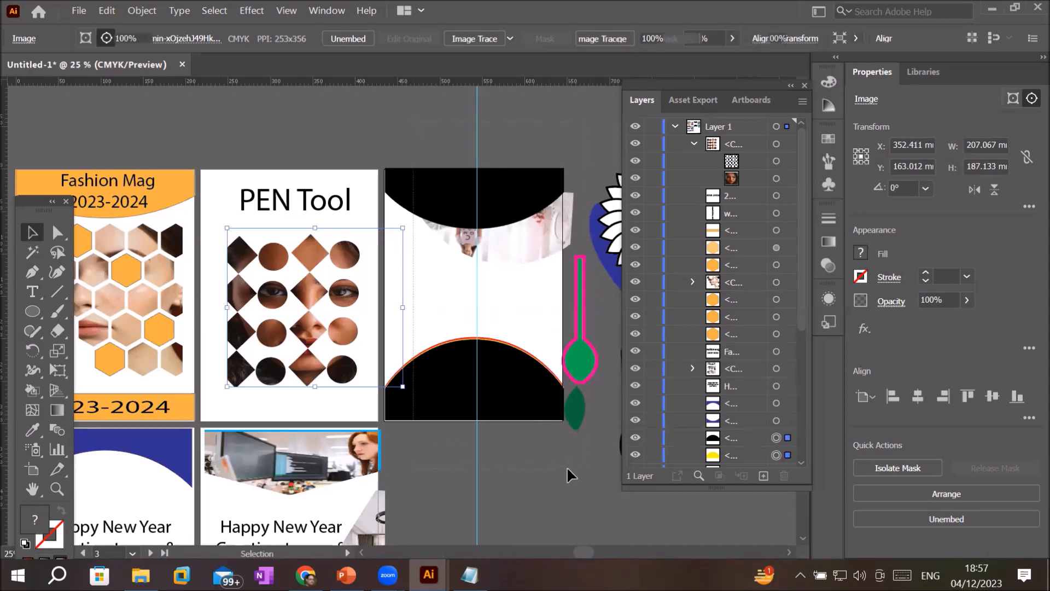
pyautogui.moveTo(566, 466); pyautogui.dragTo(516, 347)
pyautogui.press('Delete')
pyautogui.click(516, 347)
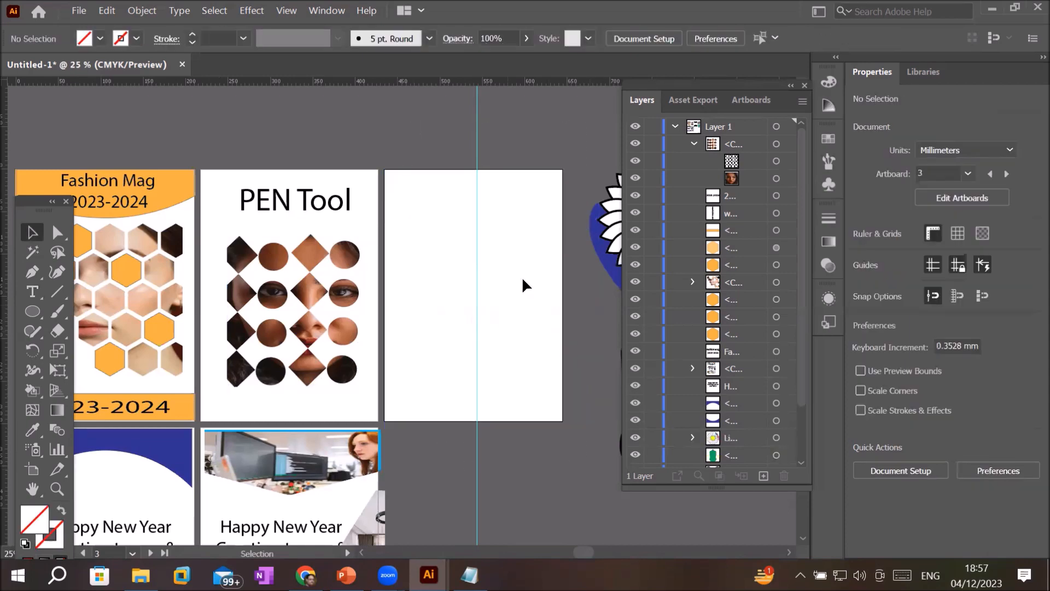
# Step: Add the text "Heading" near the top of the empty third artboard and move it about 40 mm right, fully onto the artboard
pyautogui.scroll(1, 526, 274)
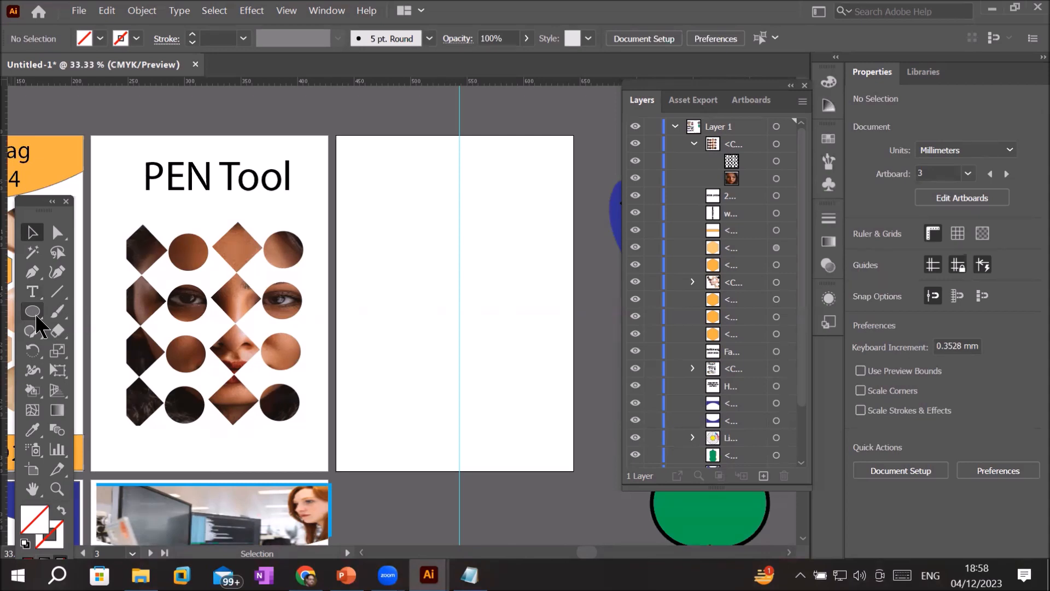
pyautogui.click(33, 291)
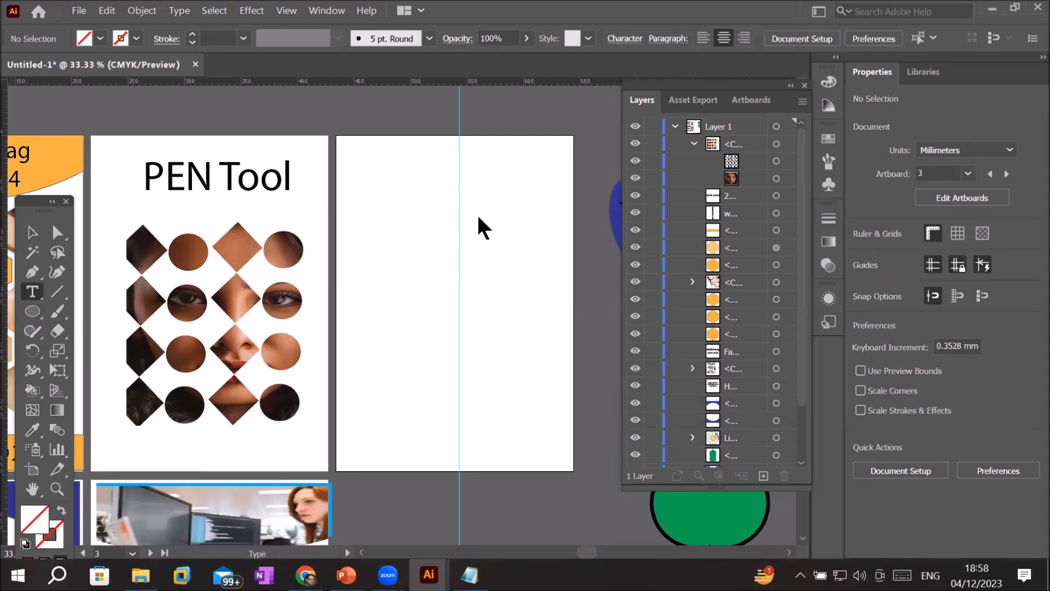
pyautogui.click(352, 175)
pyautogui.press('Escape')
pyautogui.write('Heading')
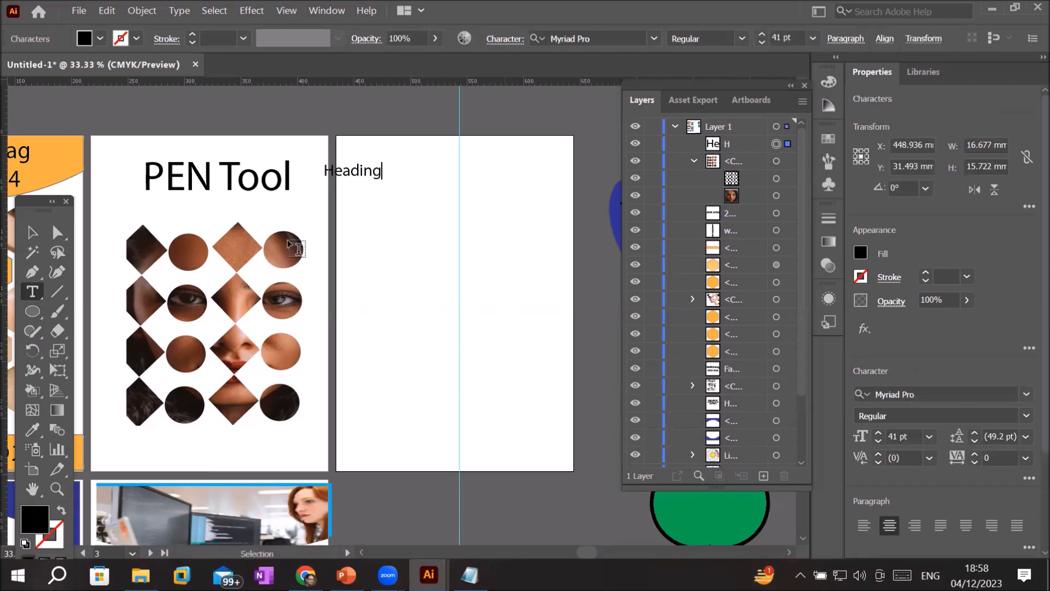
pyautogui.click(32, 233)
pyautogui.moveTo(355, 169); pyautogui.dragTo(399, 167)
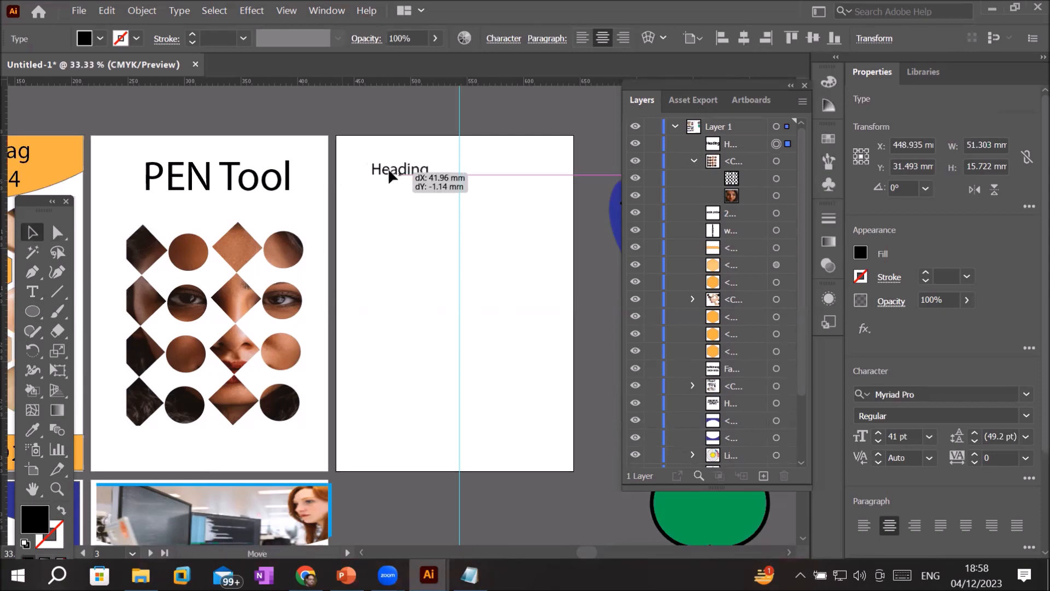
# Step: Duplicate the Heading text about 50 mm to the right and try a horizontal flip on the copy, turning it back again
pyautogui.scroll(1, 460, 136)
pyautogui.scroll(2, 435, 154)
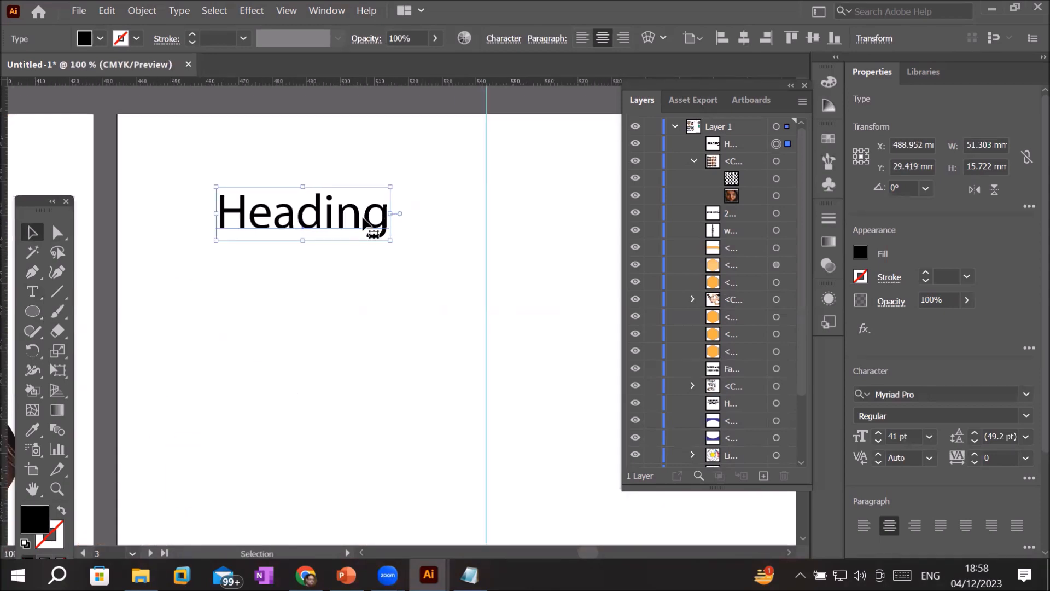
pyautogui.moveTo(359, 221); pyautogui.dragTo(530, 226)
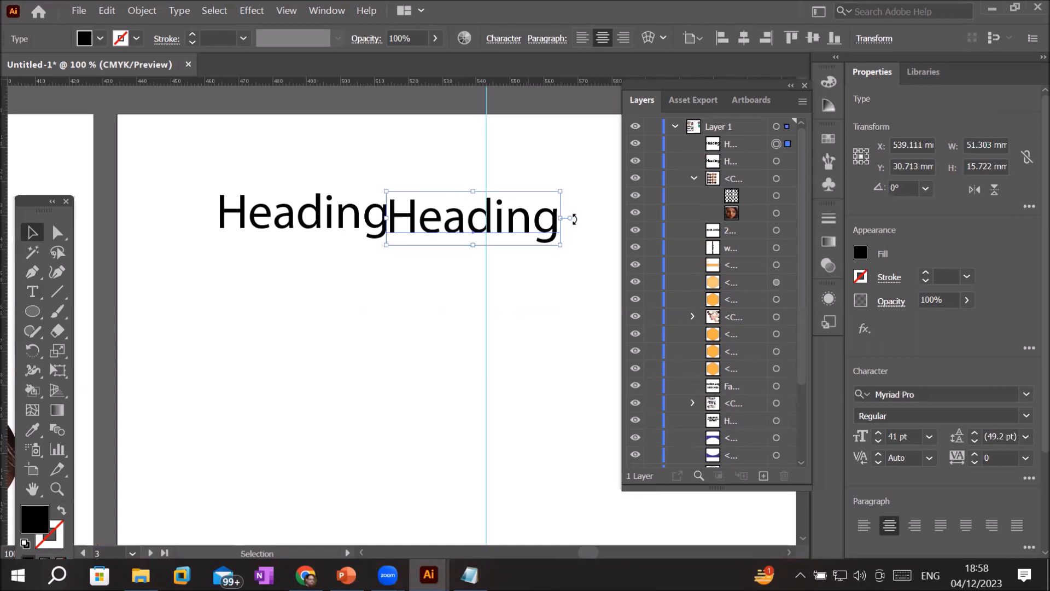
pyautogui.click(975, 190)
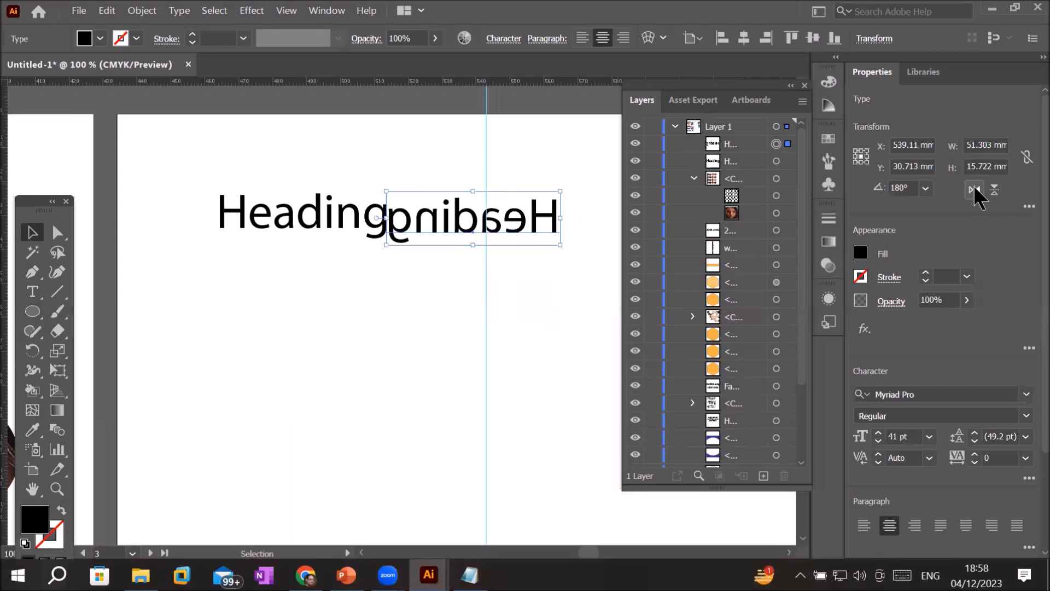
pyautogui.click(975, 188)
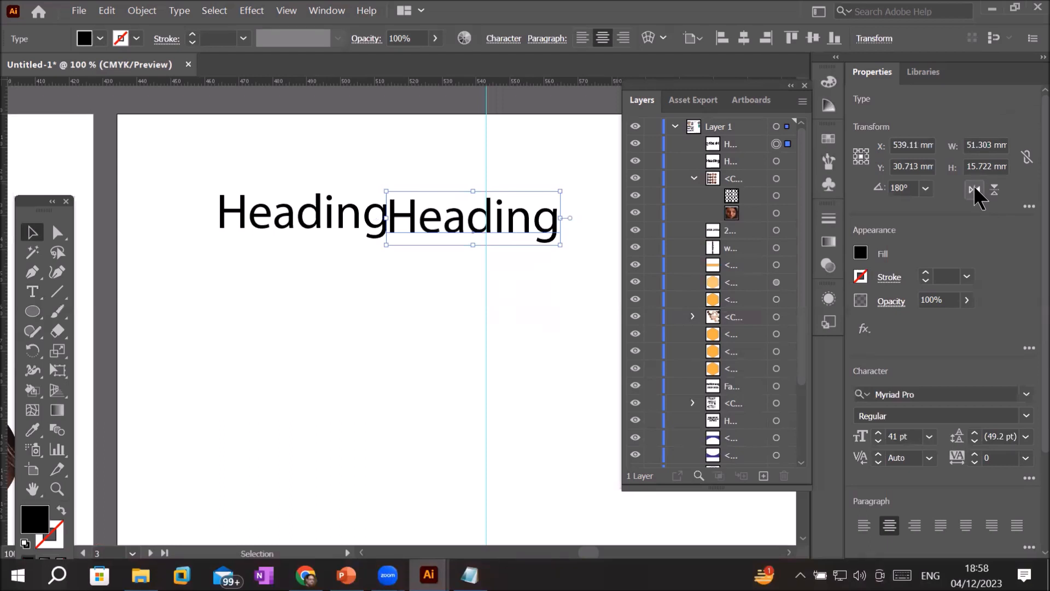
# Step: Try a vertical flip on the Heading copy directly beneath the original, and delete the copy
pyautogui.moveTo(528, 232); pyautogui.dragTo(357, 268)
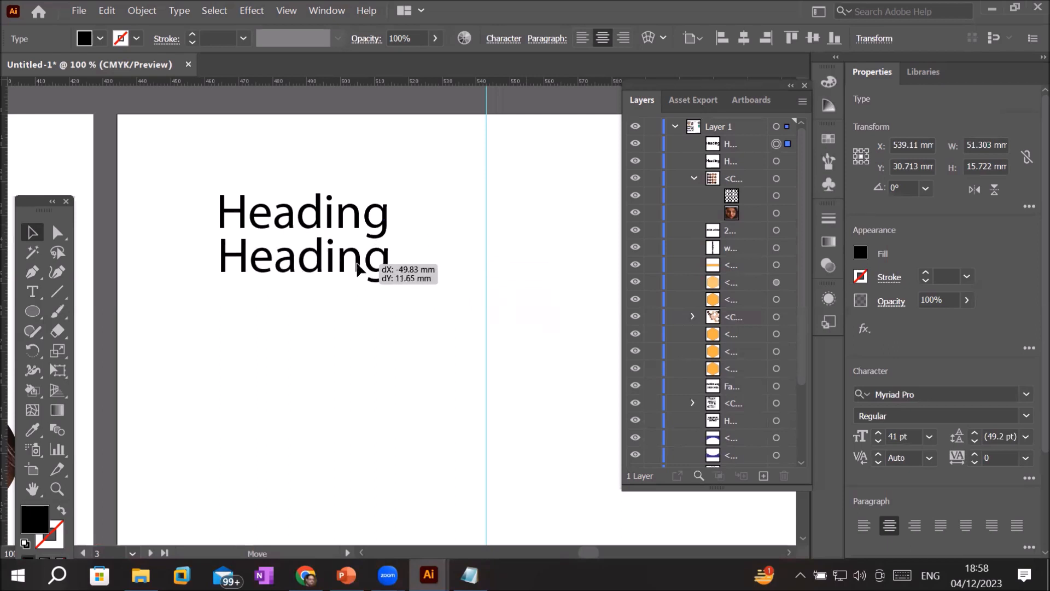
pyautogui.click(993, 189)
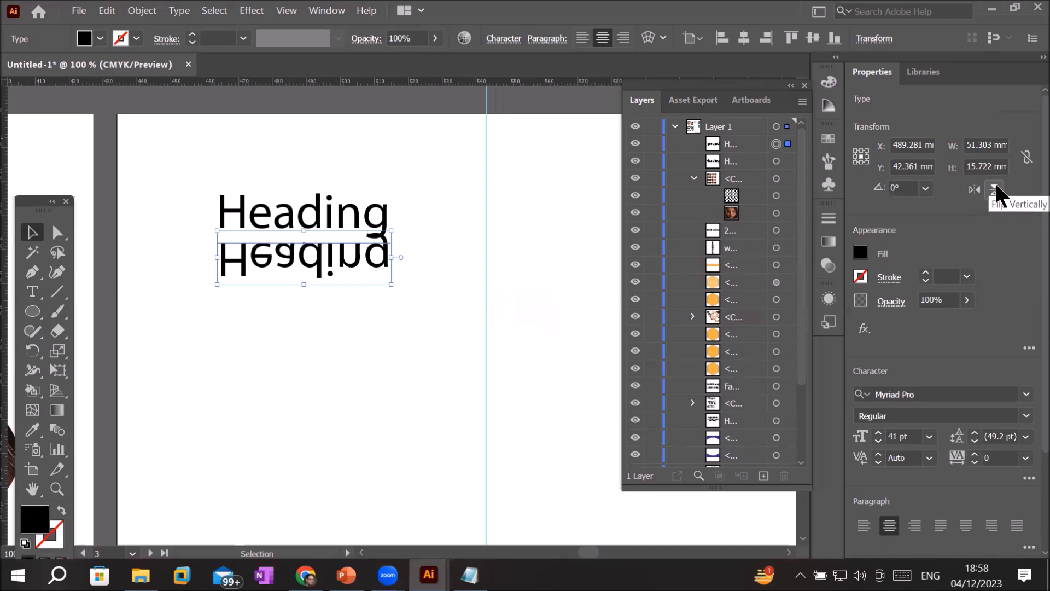
pyautogui.press('Delete')
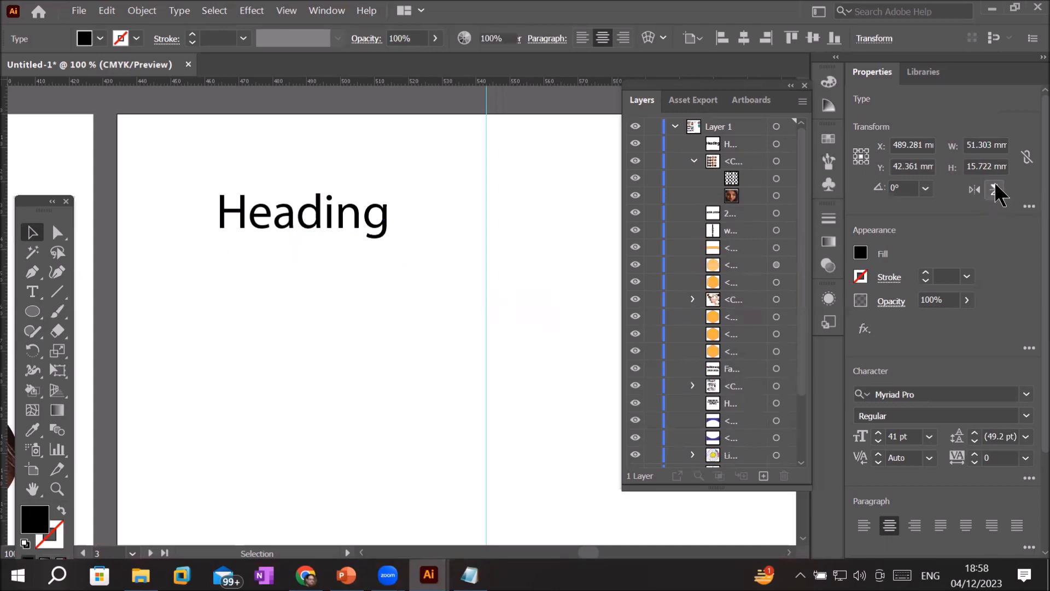
# Step: Switch to the Reflect tool and move the floating toolbox down, clear of the Heading text
pyautogui.scroll(1, 461, 202)
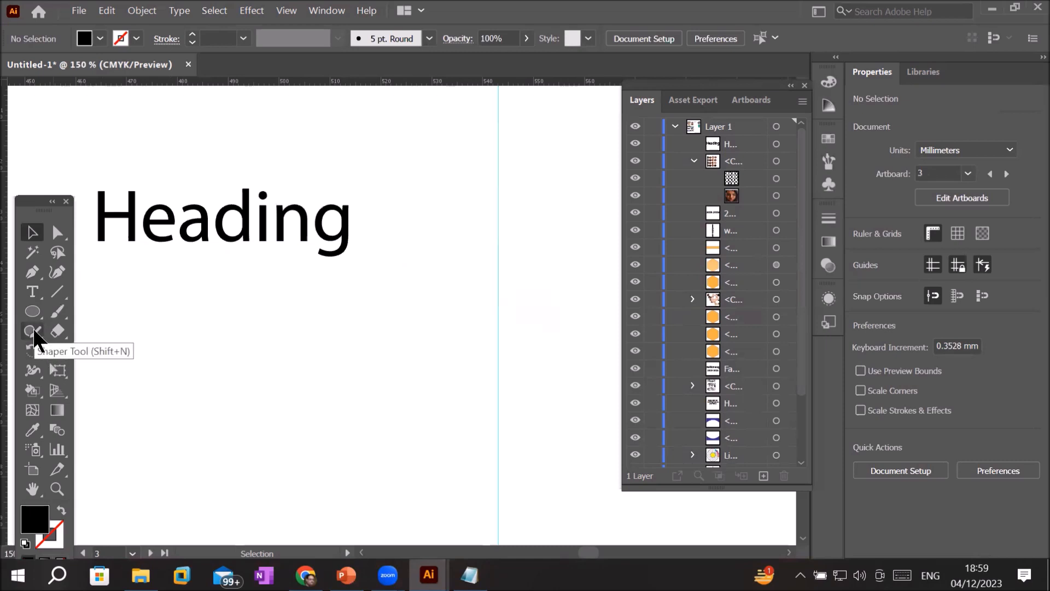
pyautogui.click(33, 352)
pyautogui.click(33, 355)
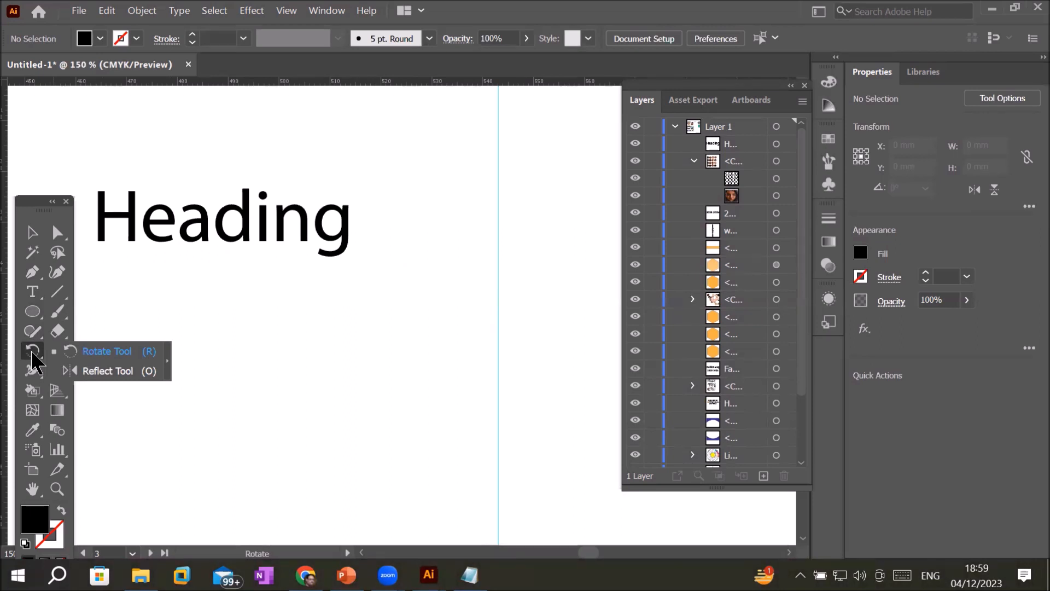
pyautogui.click(130, 370)
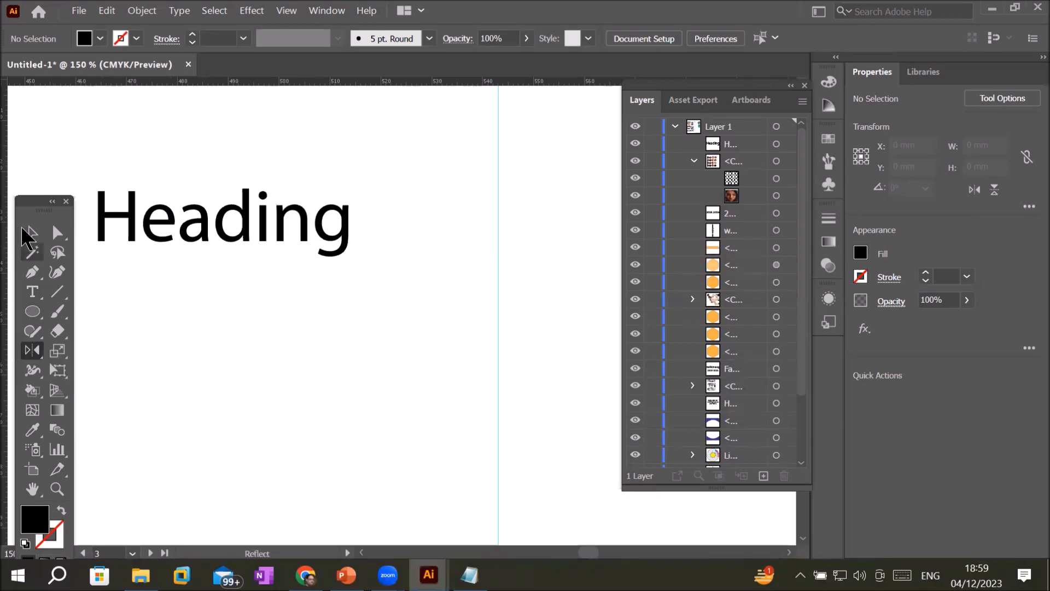
pyautogui.moveTo(33, 200); pyautogui.dragTo(34, 295)
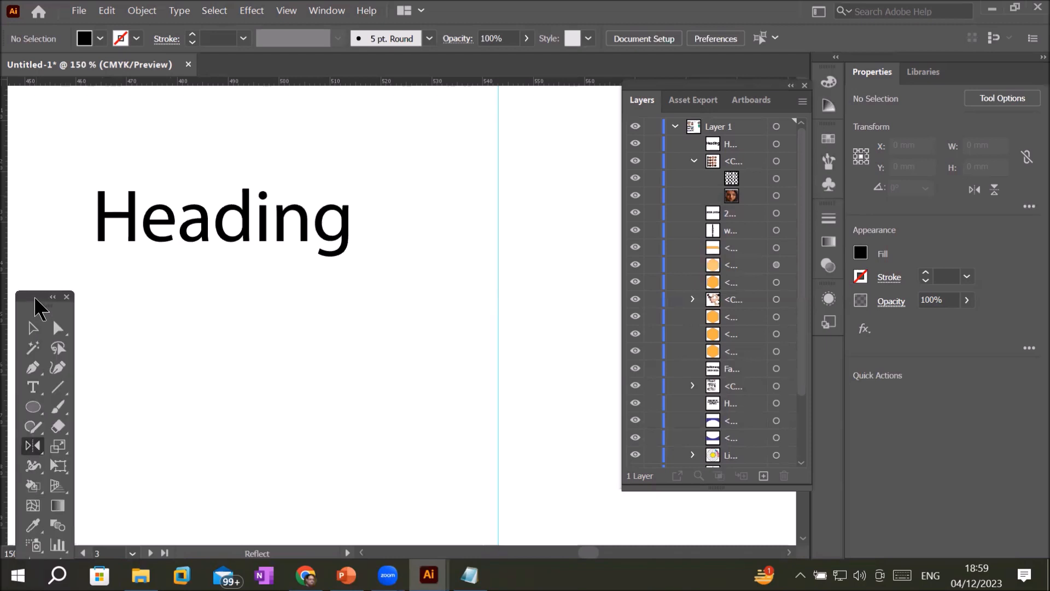
# Step: Try to make a reflected copy of the Heading across a vertical axis placed at the end of the word
pyautogui.keyDown('alt'); pyautogui.scroll(2, 179, 242); pyautogui.keyUp('alt')
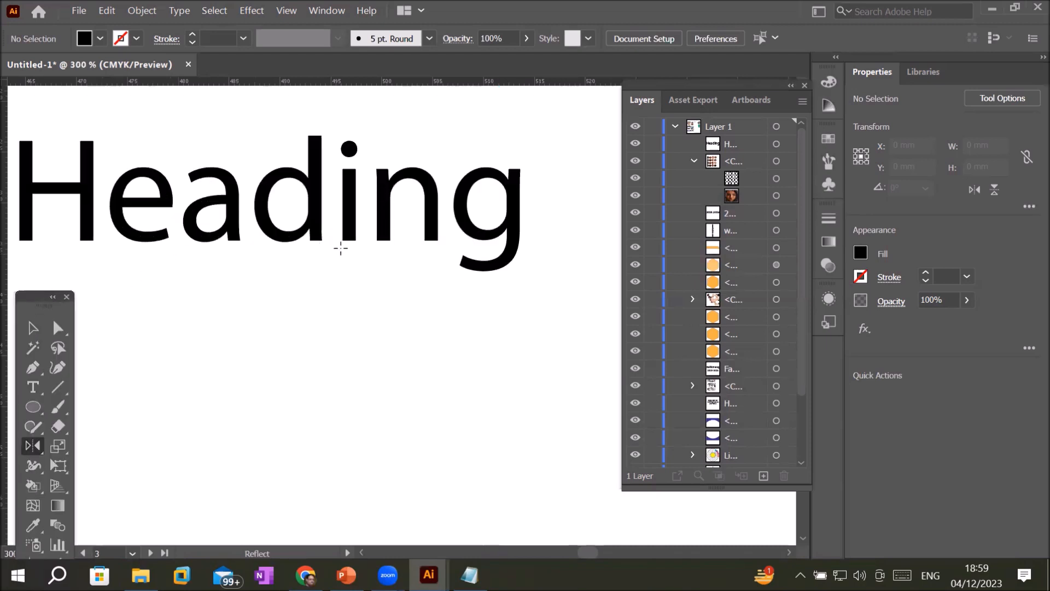
pyautogui.keyDown('alt'); pyautogui.scroll(-1, 377, 246); pyautogui.keyUp('alt')
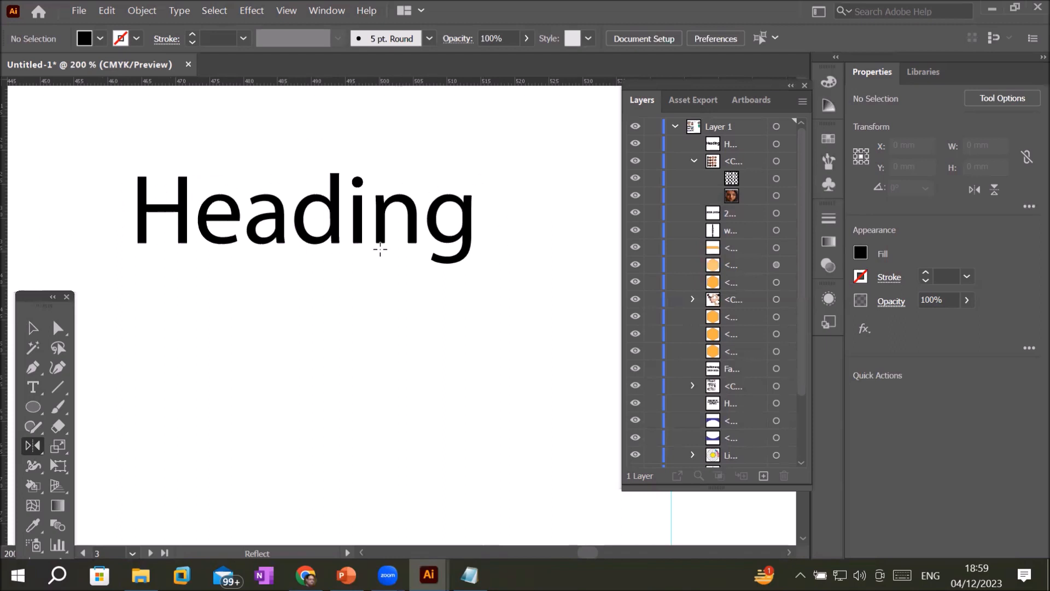
pyautogui.keyDown('alt'); pyautogui.click(476, 198); pyautogui.keyUp('alt')
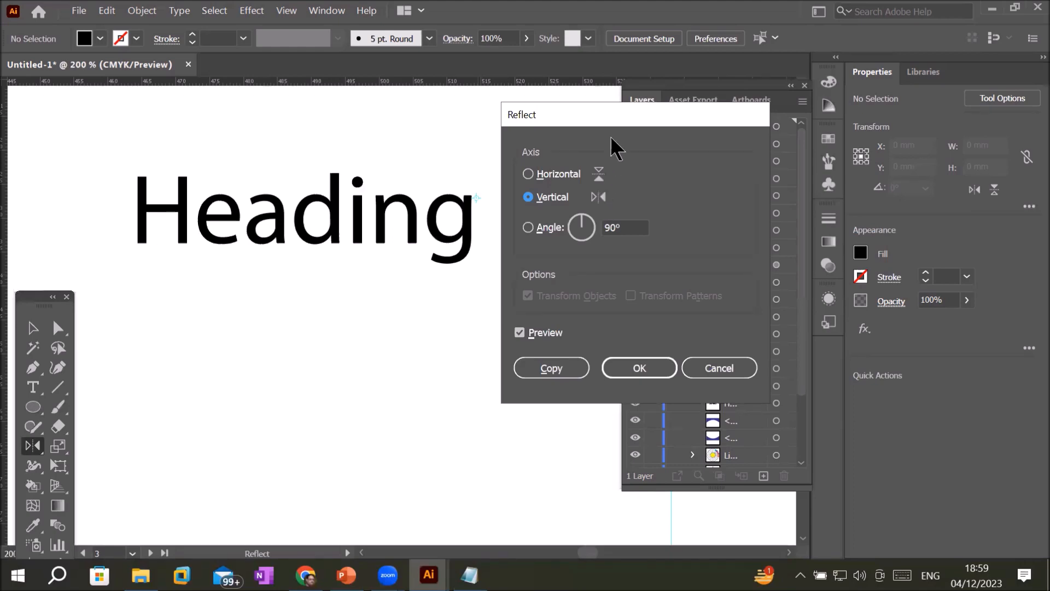
pyautogui.moveTo(614, 135); pyautogui.dragTo(288, 297)
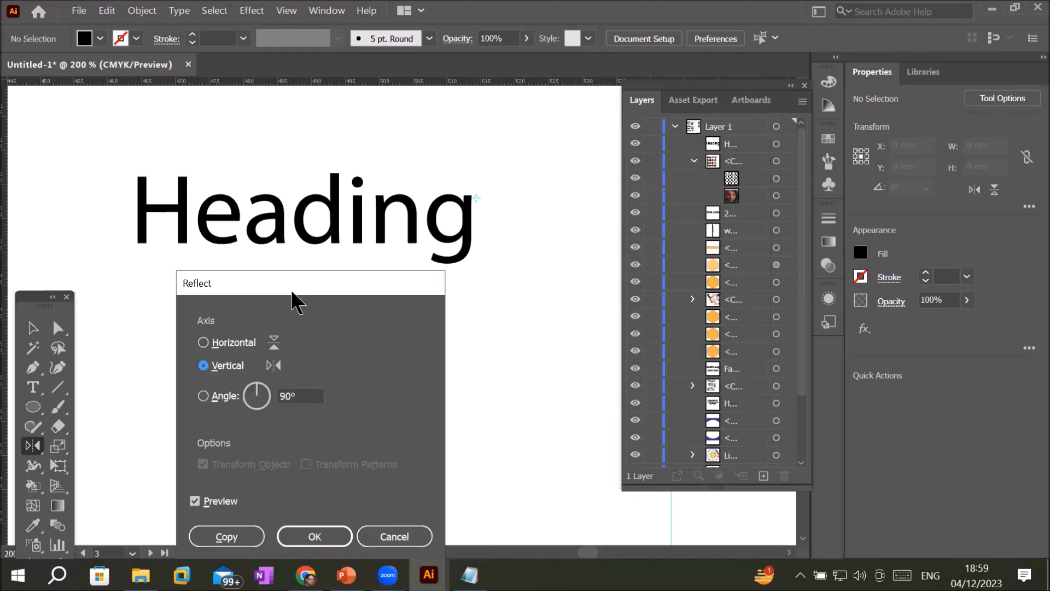
pyautogui.click(232, 531)
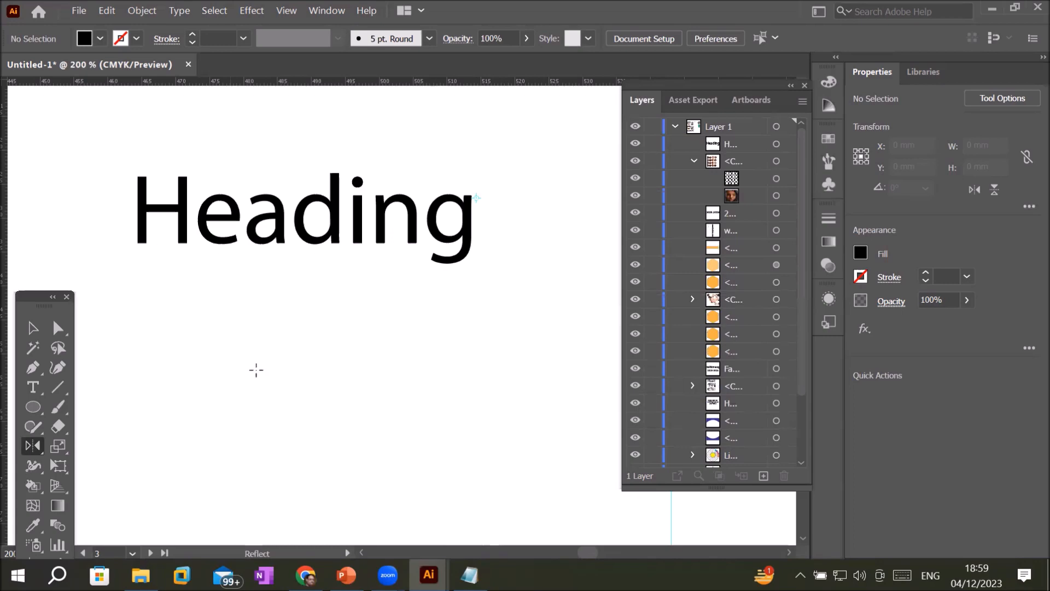
# Step: Select the Heading text, switch to the Reflect tool, and examine the reference point on the text's baseline
pyautogui.scroll(-2, 334, 293)
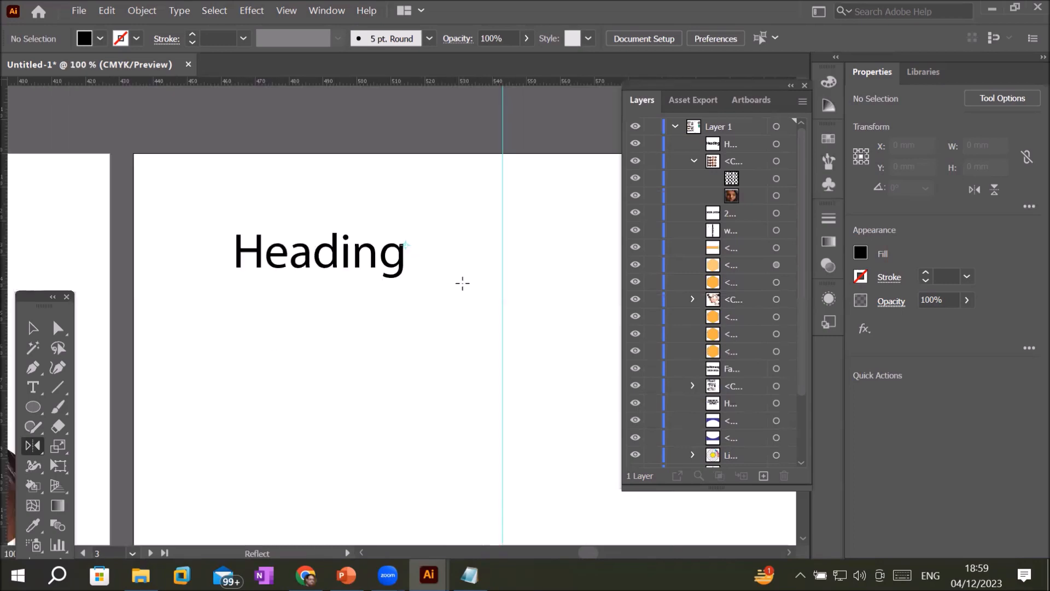
pyautogui.scroll(-2, 462, 282)
pyautogui.scroll(-2, 582, 308)
pyautogui.scroll(2, 582, 308)
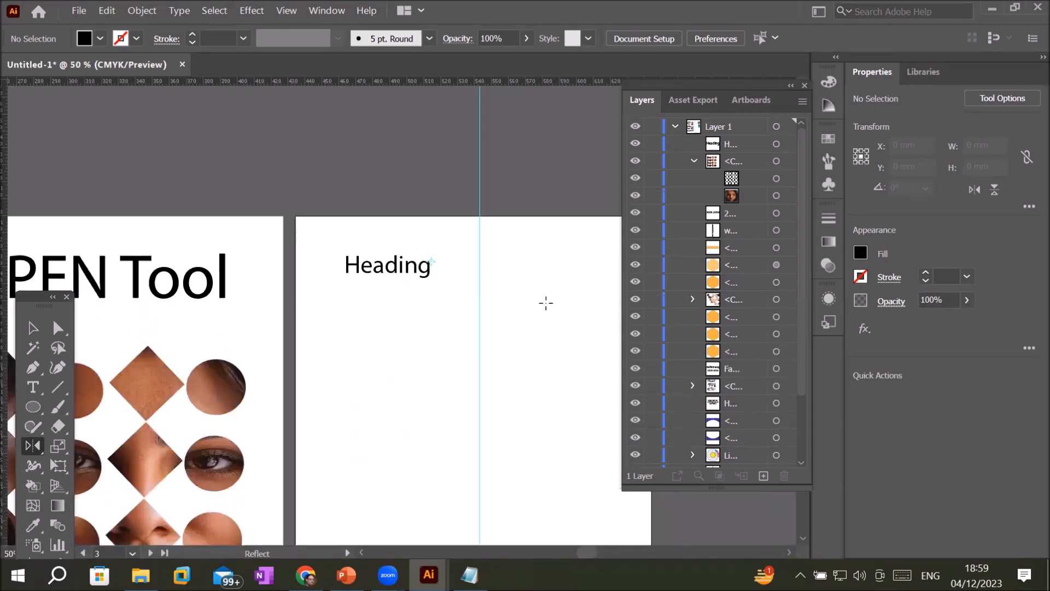
pyautogui.click(33, 328)
pyautogui.moveTo(379, 267); pyautogui.dragTo(392, 267)
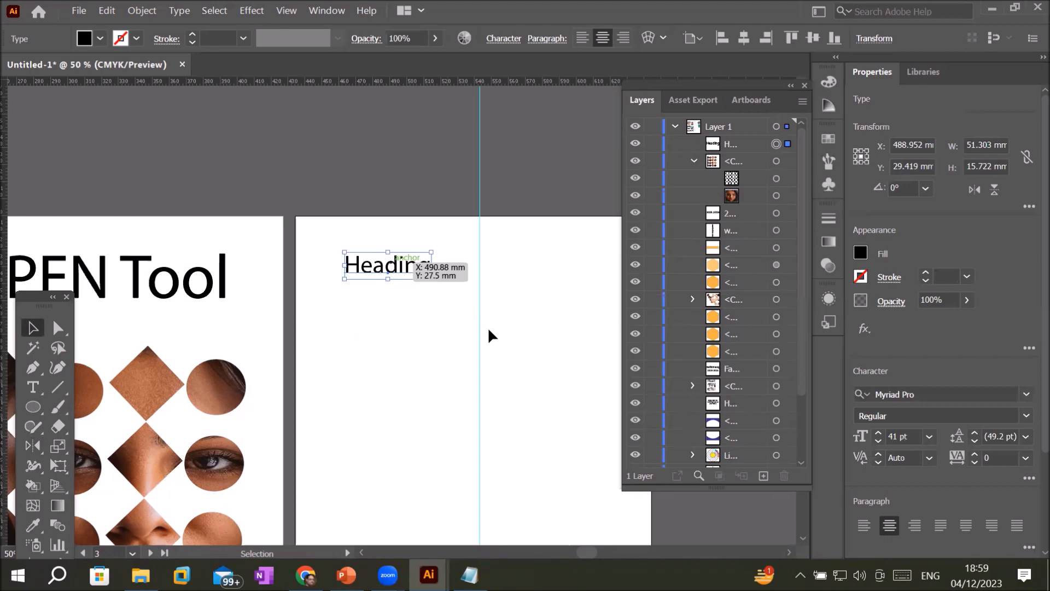
pyautogui.press('o')
pyautogui.scroll(2, 477, 271)
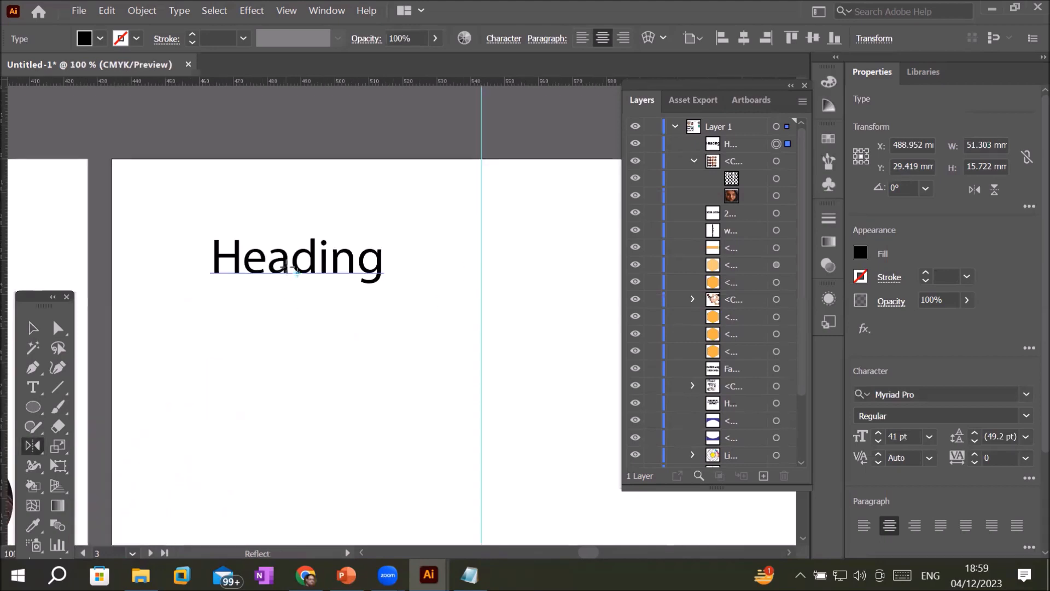
pyautogui.scroll(5, 321, 296)
pyautogui.scroll(2, 241, 341)
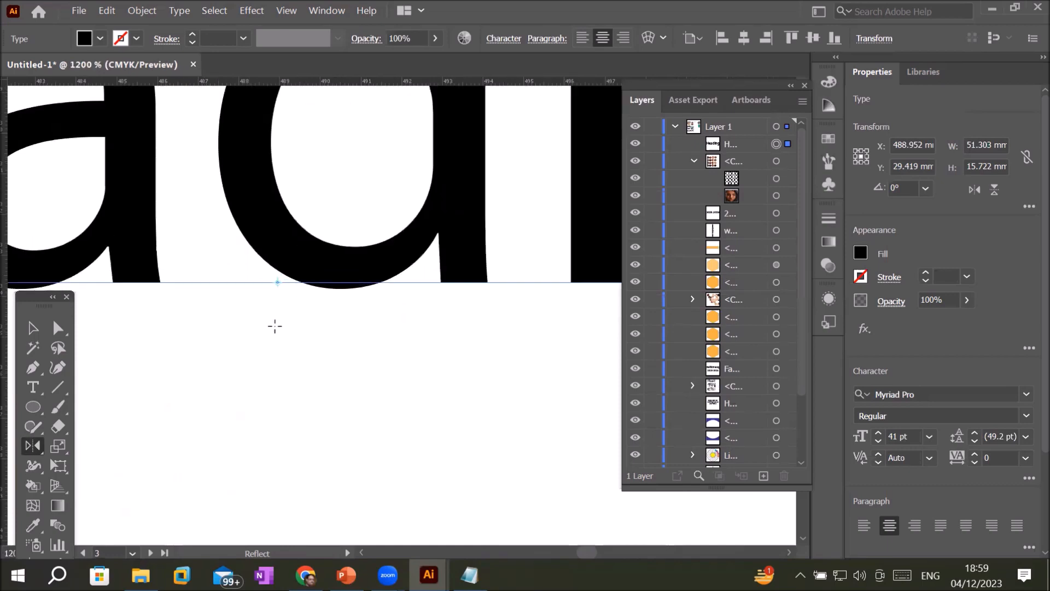
pyautogui.scroll(1, 279, 295)
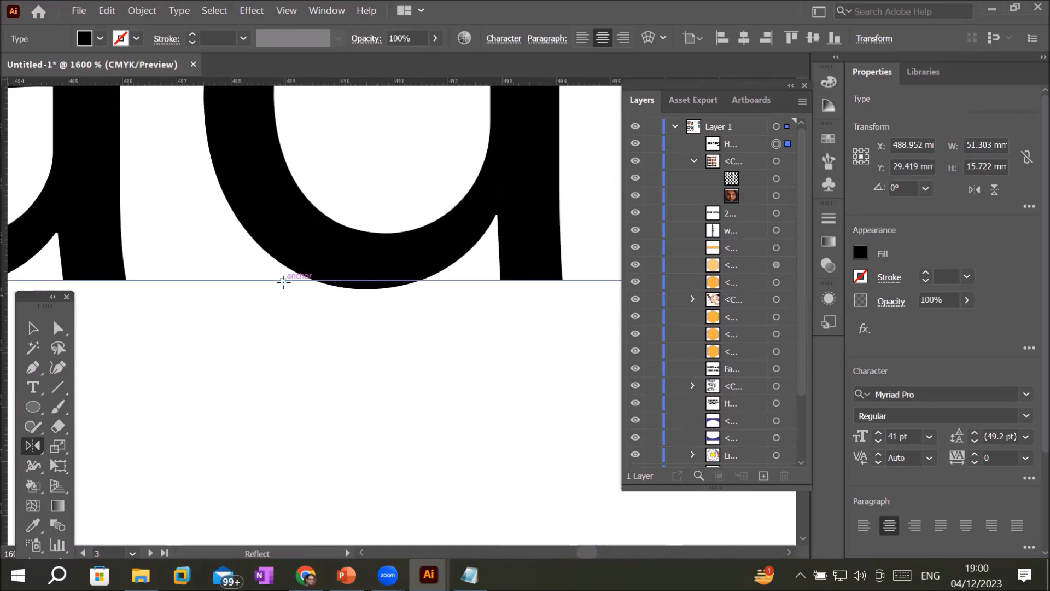
pyautogui.scroll(-4, 282, 282)
pyautogui.scroll(-2, 282, 281)
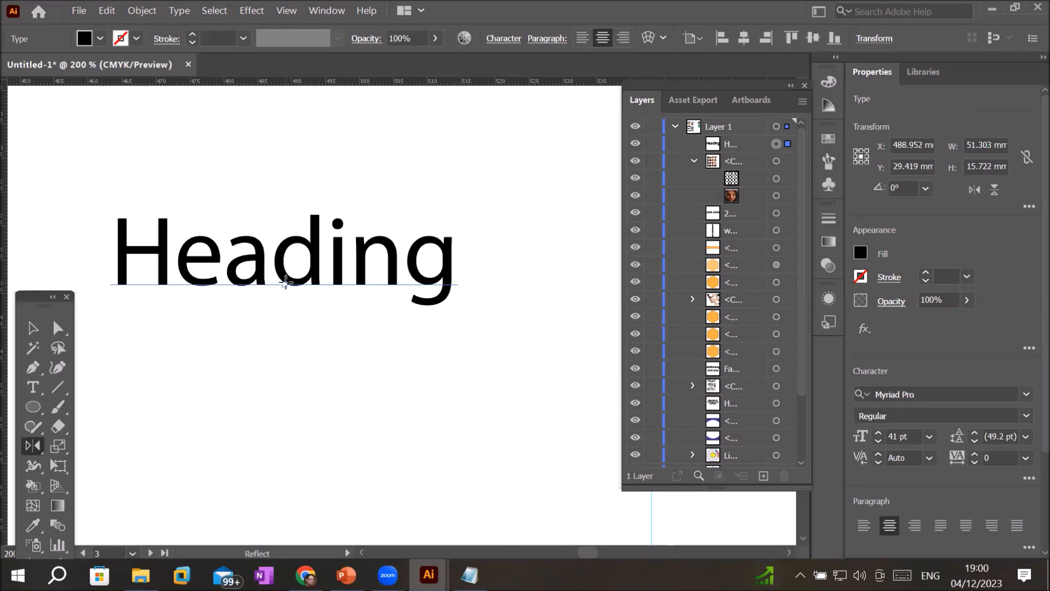
# Step: Make a reflected copy of the Heading across a vertical axis through the middle of its baseline
pyautogui.keyDown('alt'); pyautogui.click(285, 282); pyautogui.keyUp('alt')
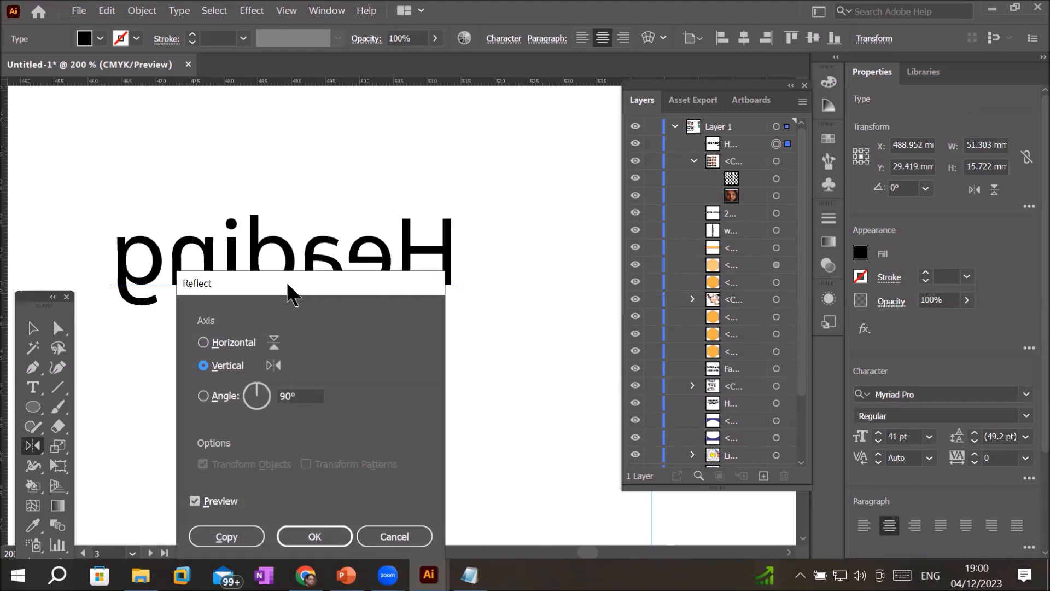
pyautogui.moveTo(295, 280); pyautogui.dragTo(534, 171)
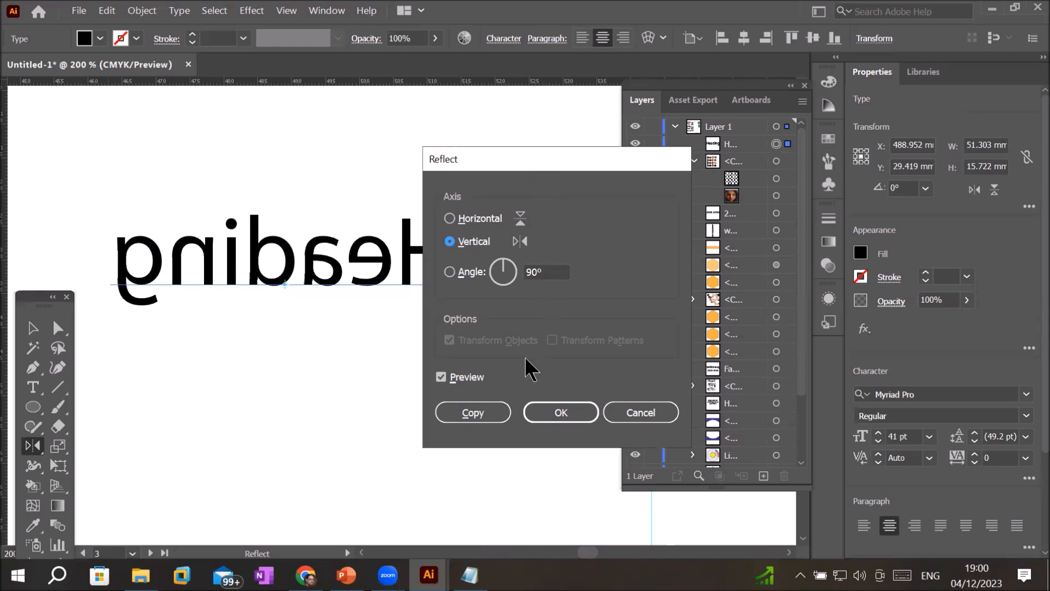
pyautogui.click(487, 411)
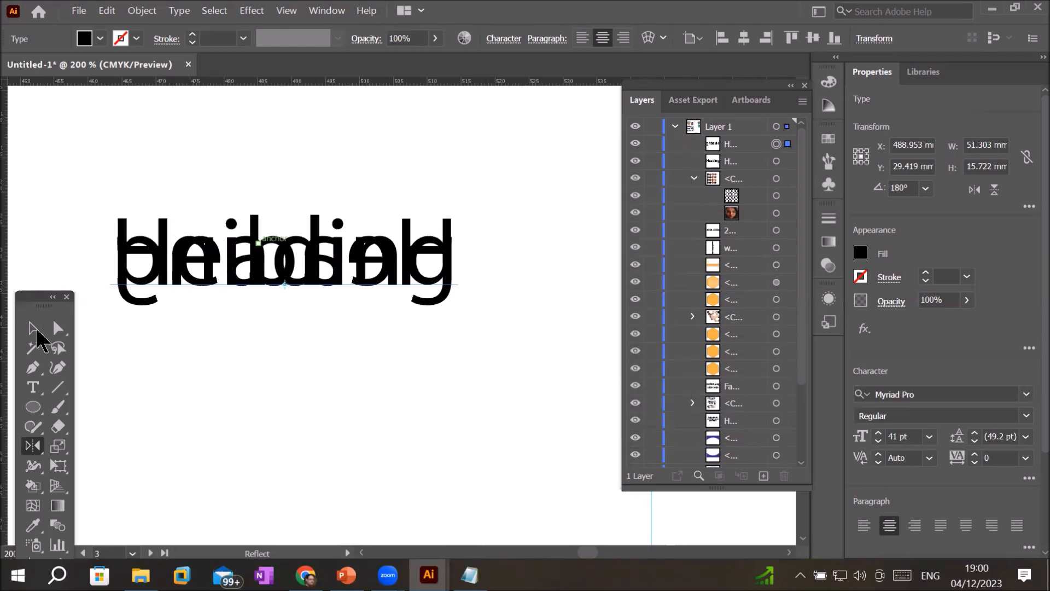
# Step: Move the mirrored copy about 11 mm down, below the original Heading, and delete it
pyautogui.click(36, 329)
pyautogui.moveTo(285, 249); pyautogui.dragTo(285, 324)
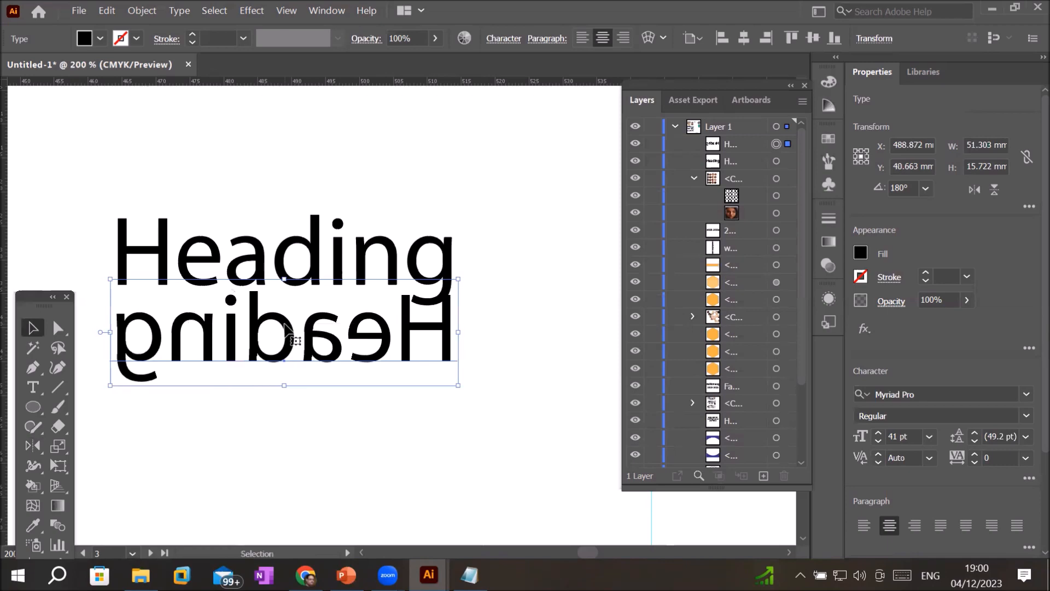
pyautogui.press('Delete')
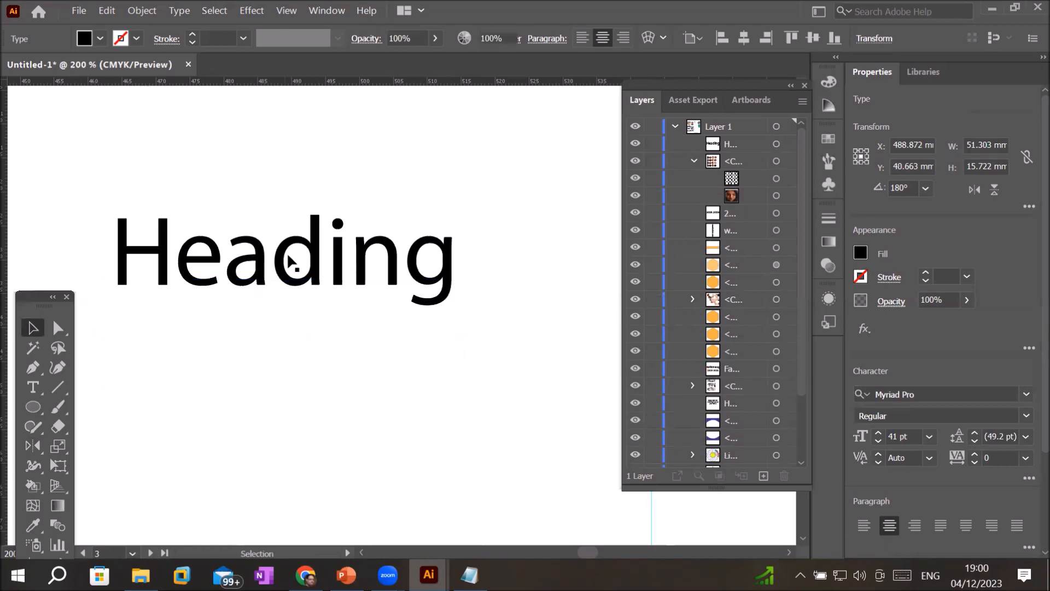
# Step: Reflect a copy of the Heading across a vertical axis just past the word's end, about 55 mm to the right of the original
pyautogui.click(279, 259)
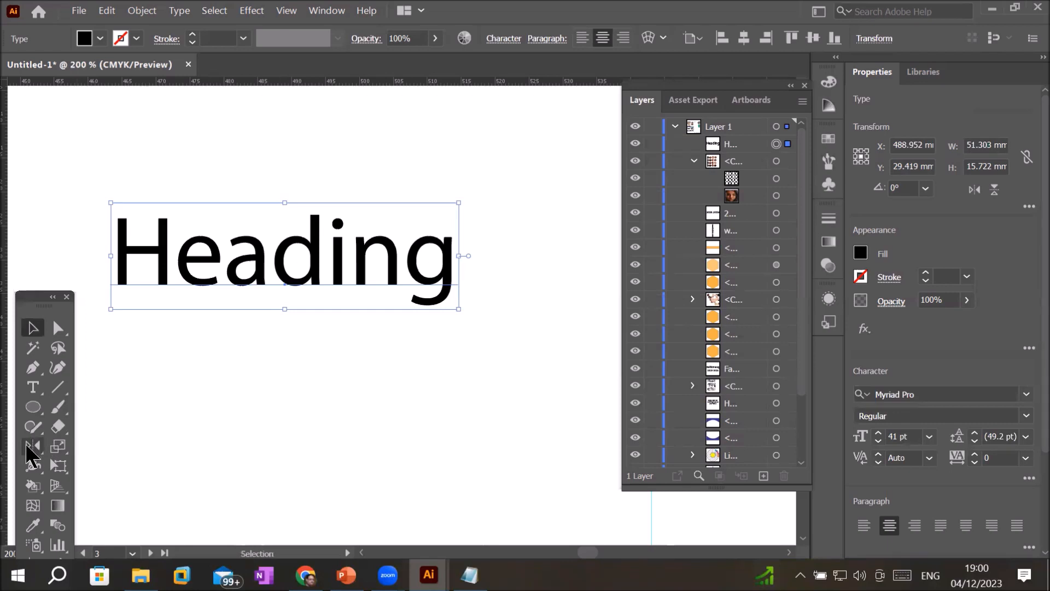
pyautogui.click(31, 450)
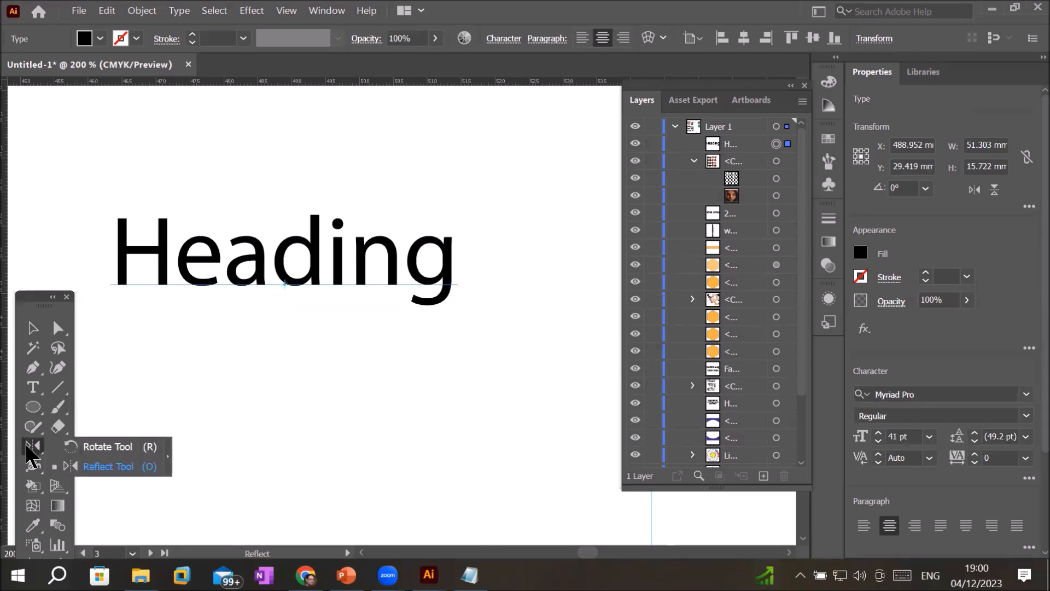
pyautogui.click(120, 465)
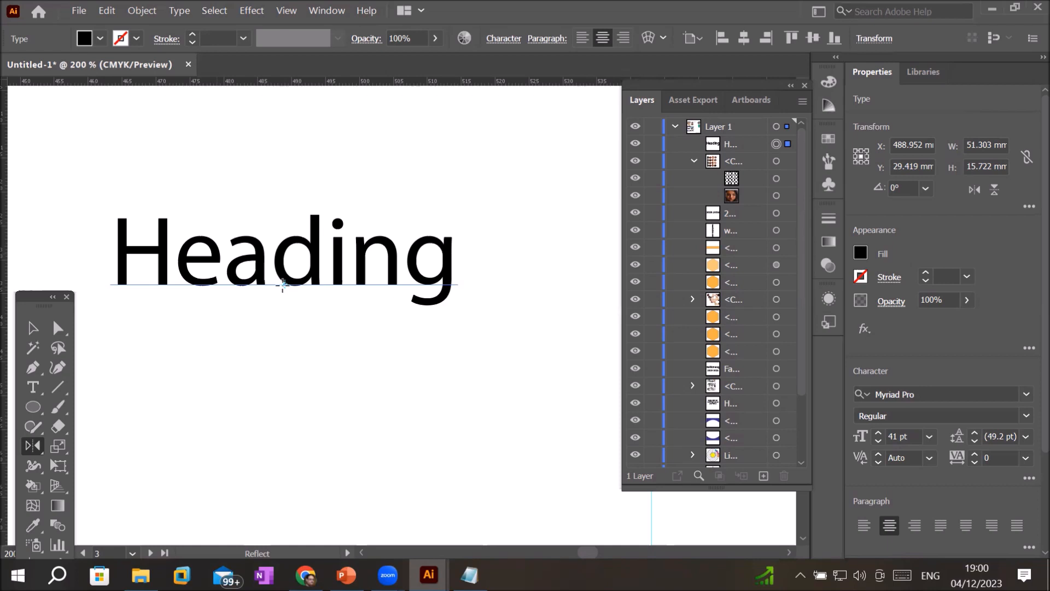
pyautogui.click(483, 248)
pyautogui.click(473, 262)
pyautogui.keyDown('alt'); pyautogui.click(473, 264); pyautogui.keyUp('alt')
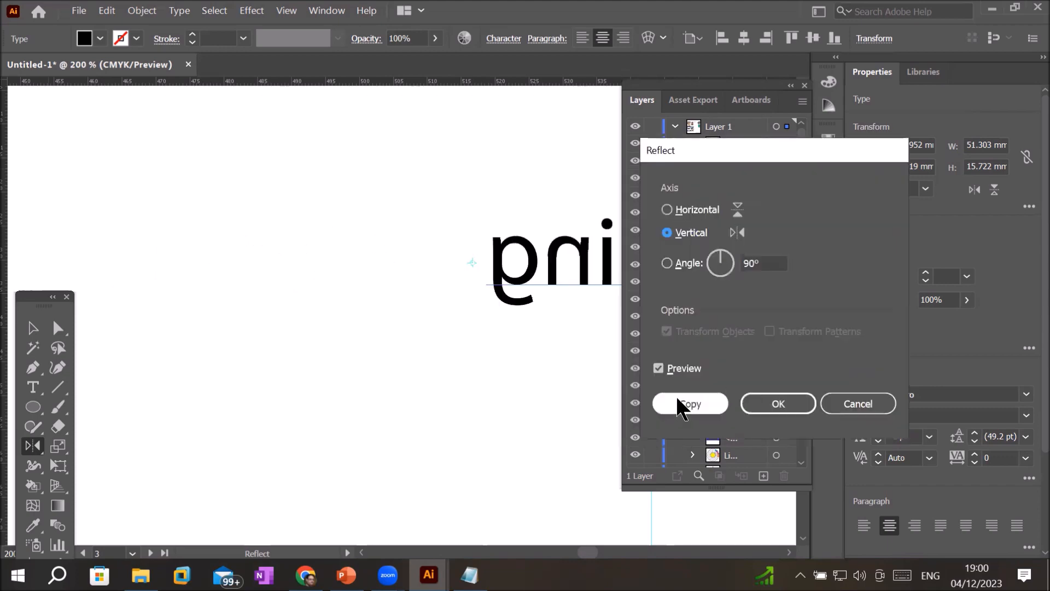
pyautogui.click(681, 404)
pyautogui.scroll(-1, 474, 323)
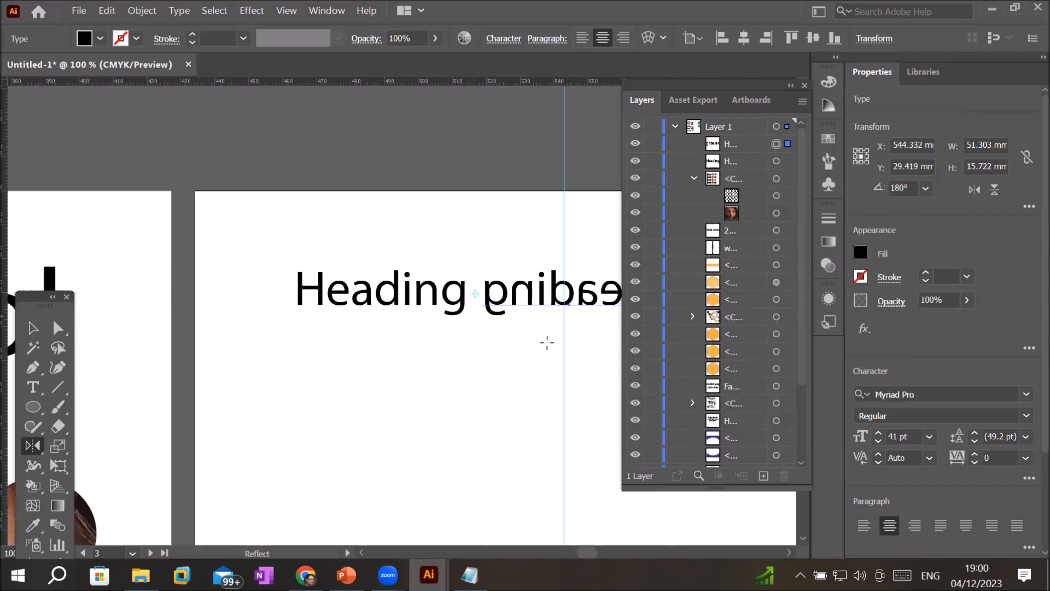
pyautogui.scroll(-1, 598, 353)
pyautogui.scroll(1, 604, 312)
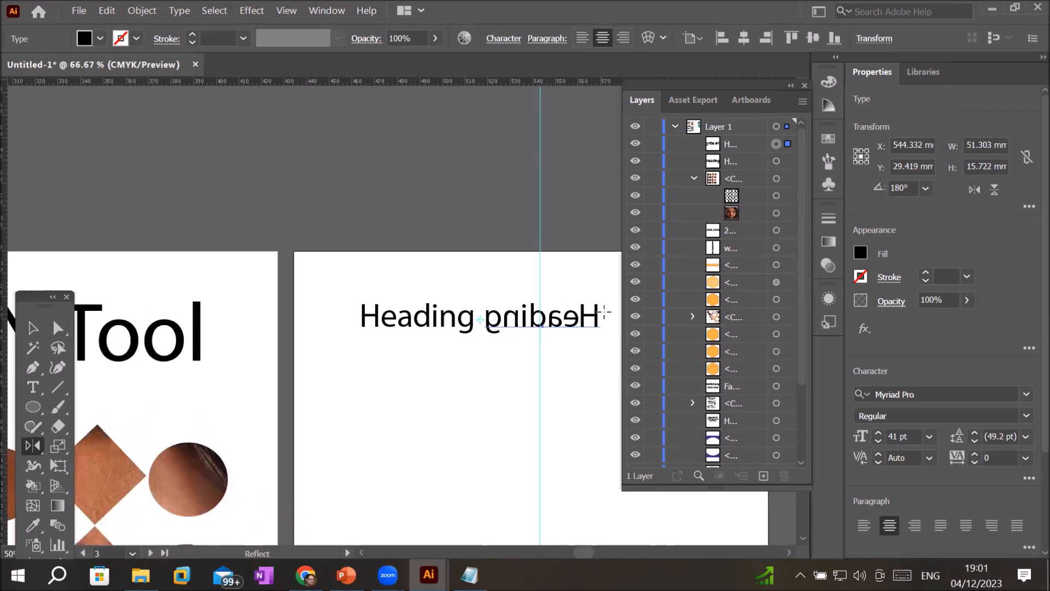
pyautogui.scroll(2, 604, 312)
pyautogui.scroll(-1, 605, 312)
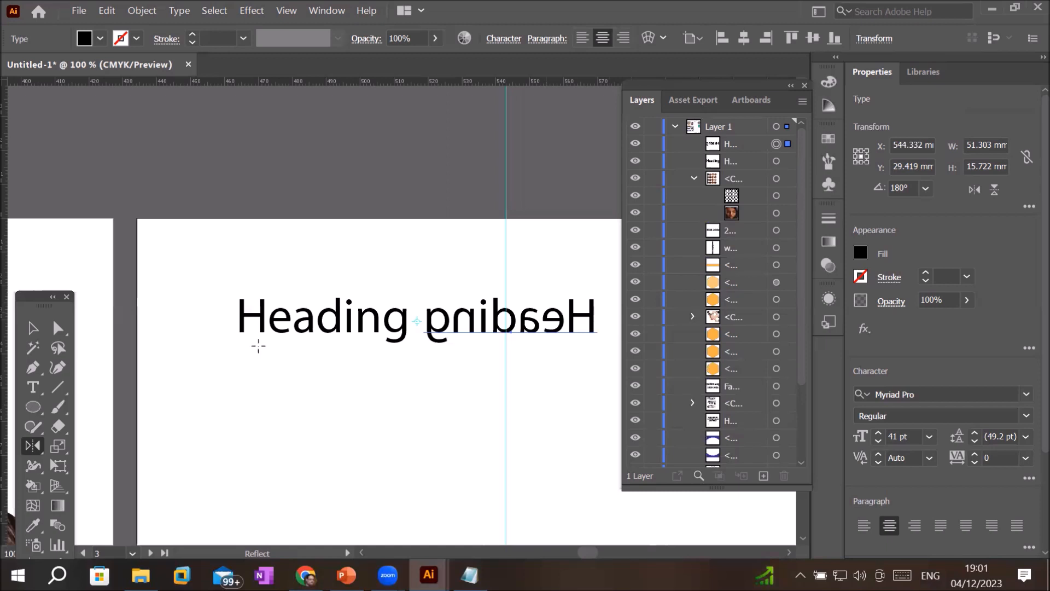
# Step: Delete the mirrored copy and move the original Heading up and right to about X 502 mm, Y 16.5 mm
pyautogui.click(33, 328)
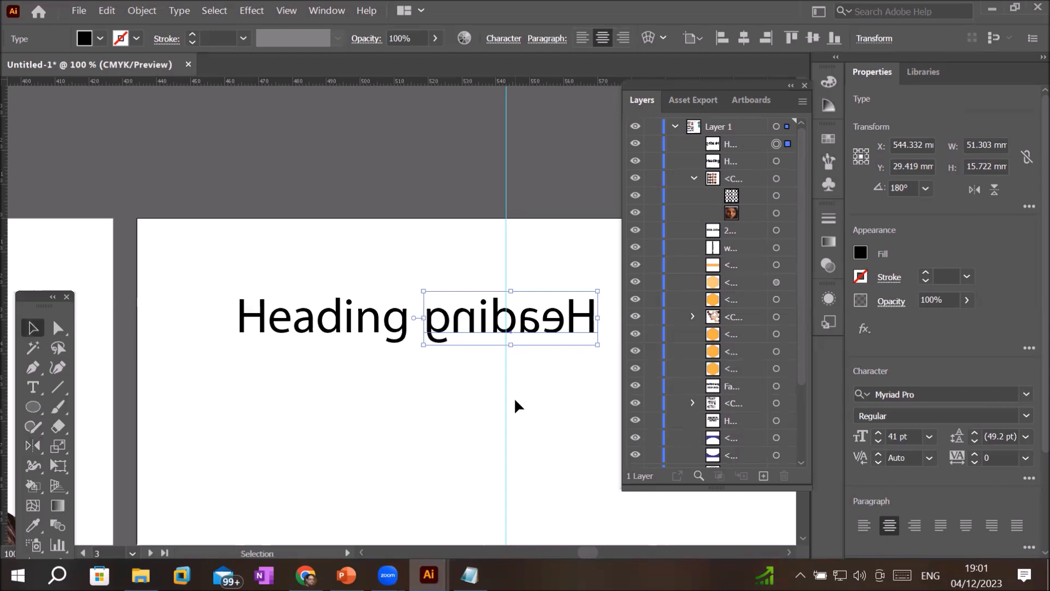
pyautogui.press('Delete')
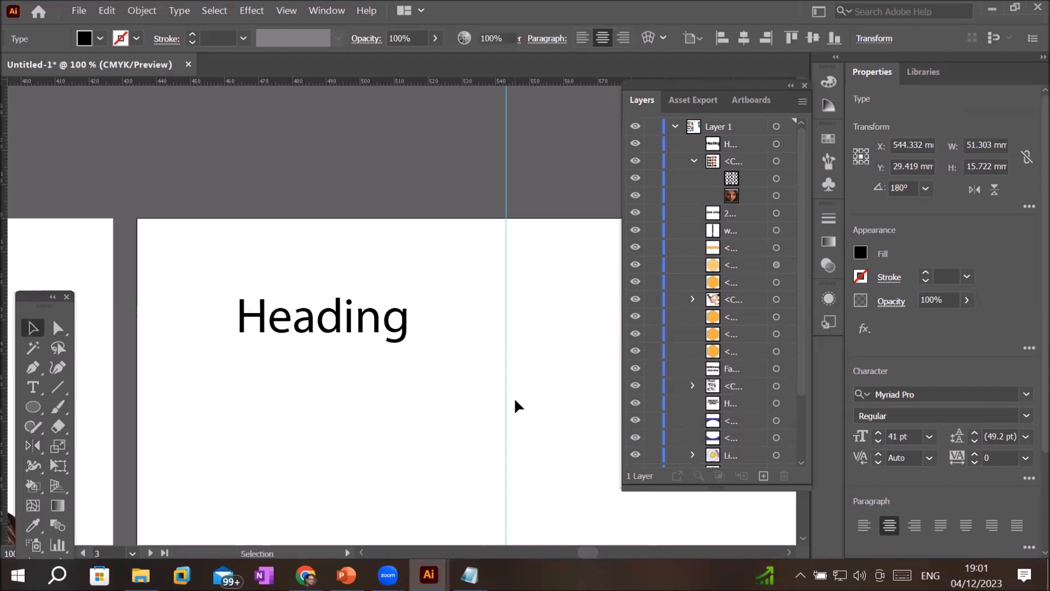
pyautogui.scroll(-1, 362, 349)
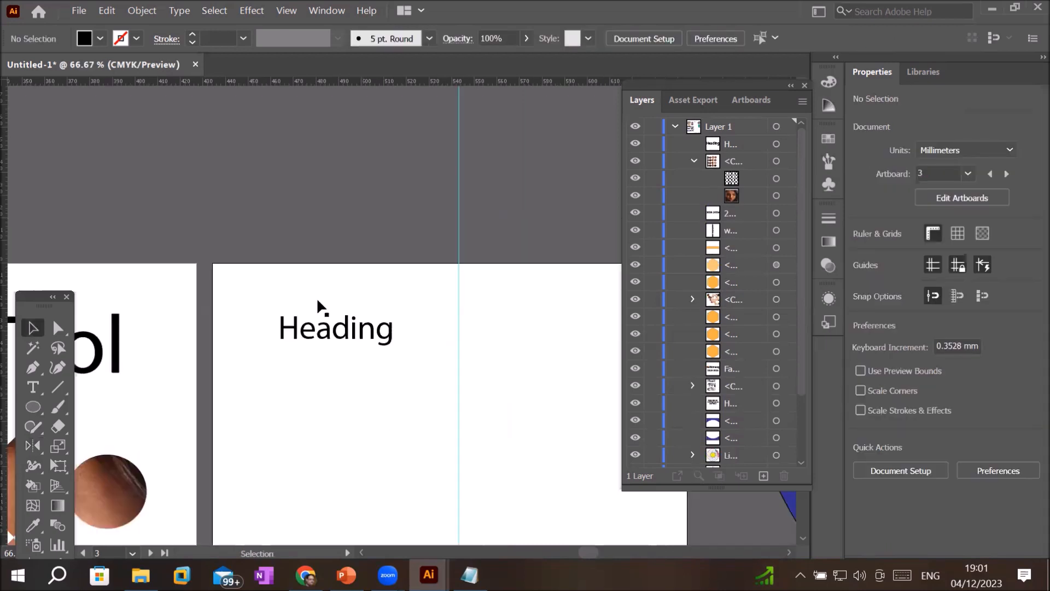
pyautogui.scroll(1, 322, 298)
pyautogui.moveTo(323, 298); pyautogui.dragTo(402, 220)
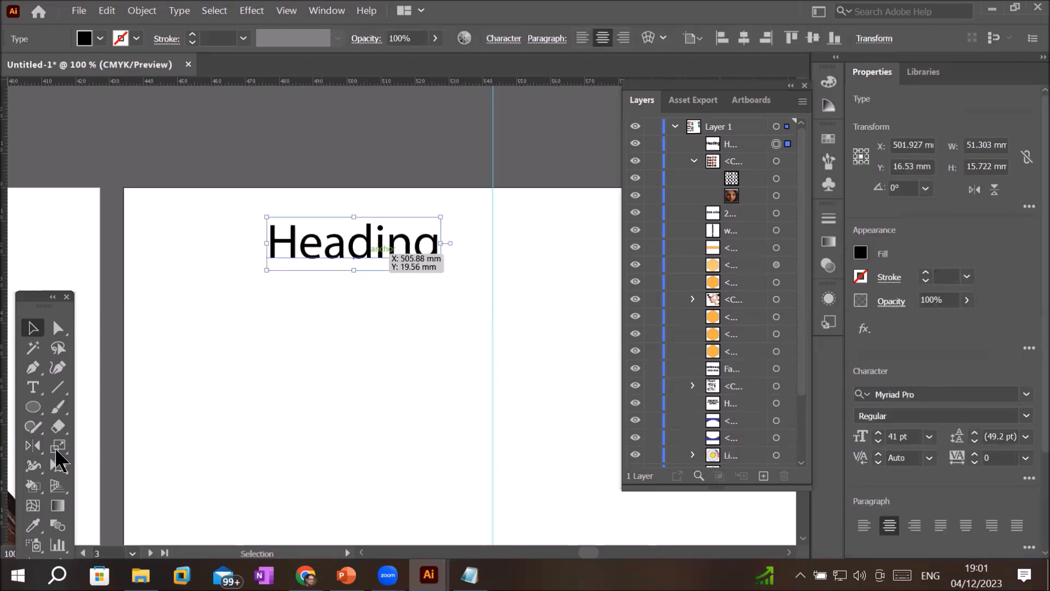
# Step: Reflect a copy of the Heading across a horizontal axis placed beneath it, about 56 mm below the original
pyautogui.click(33, 447)
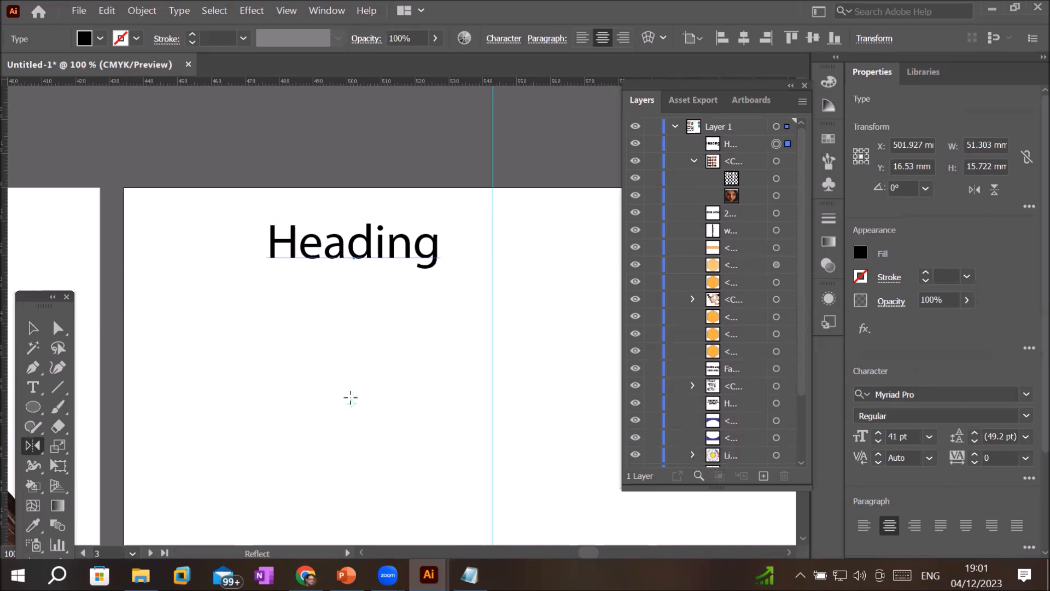
pyautogui.keyDown('alt'); pyautogui.click(347, 336); pyautogui.keyUp('alt')
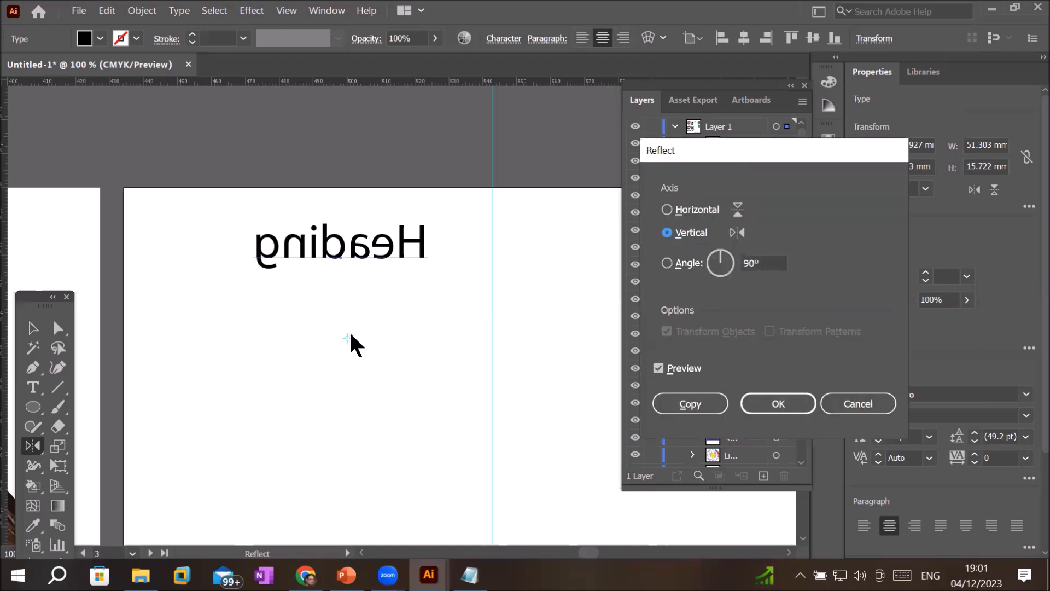
pyautogui.click(675, 209)
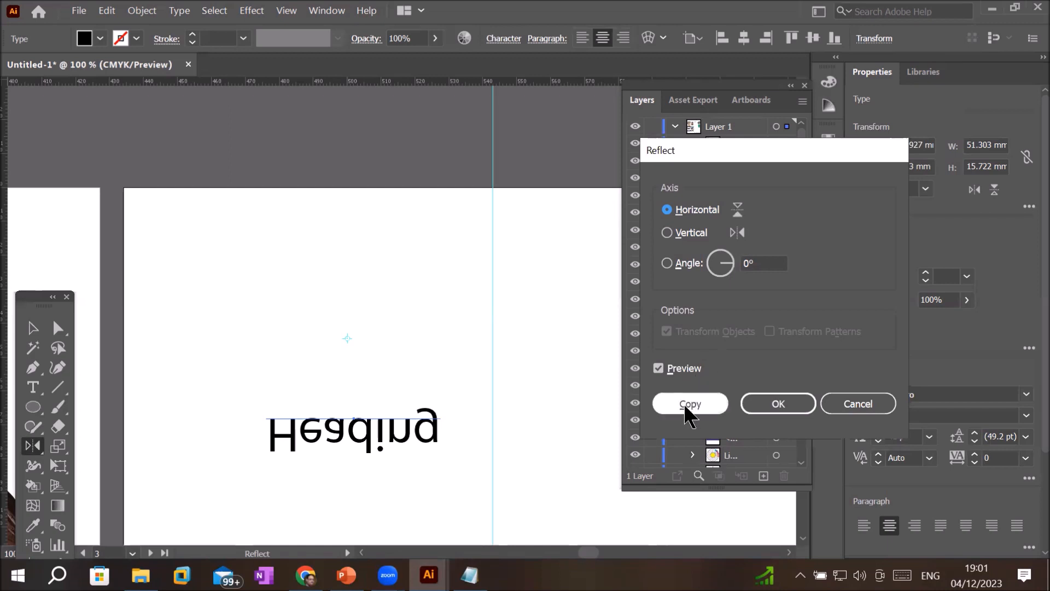
pyautogui.press('Escape')
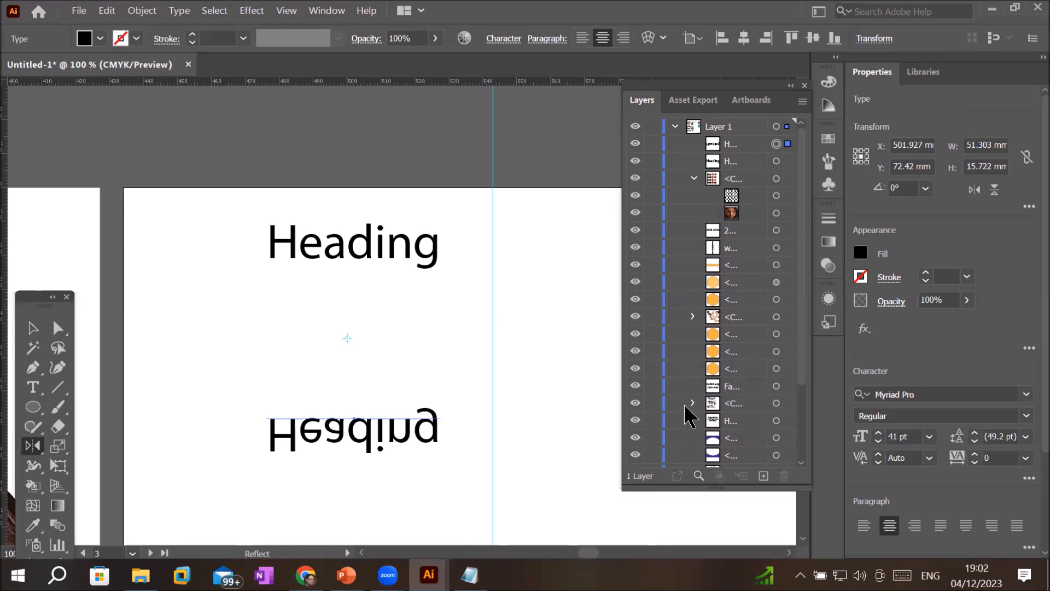
# Step: Delete the upside-down copy and move the original Heading down and left to about X 495 mm, Y 26 mm
pyautogui.click(33, 327)
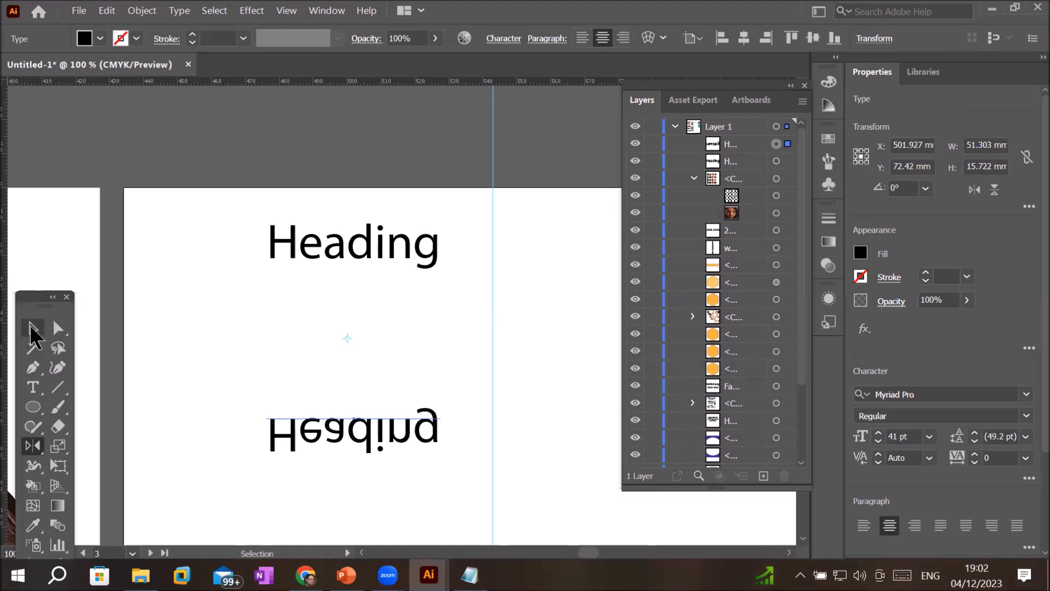
pyautogui.press('Delete')
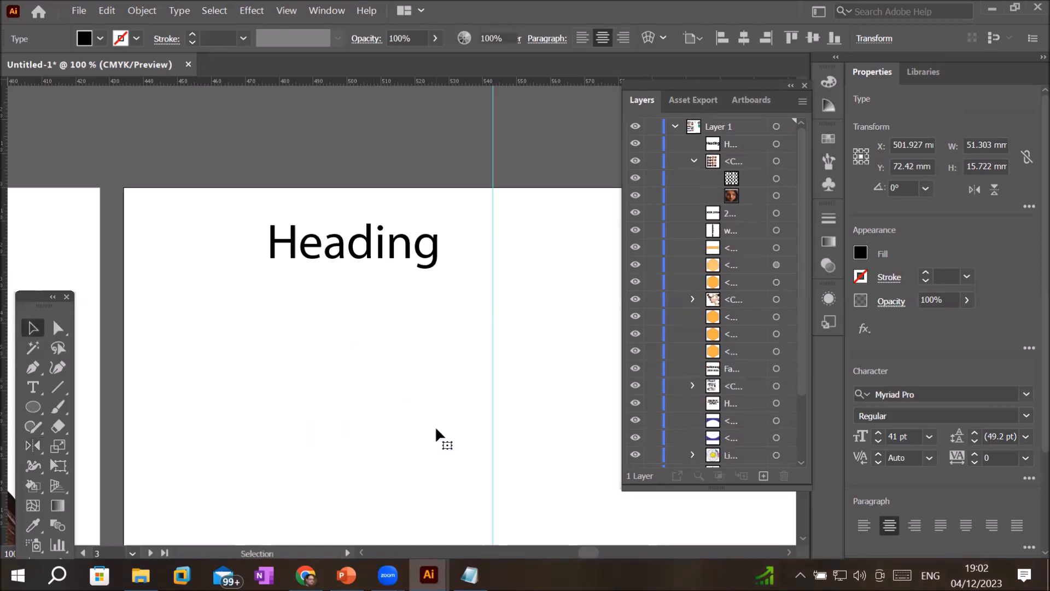
pyautogui.moveTo(365, 257); pyautogui.dragTo(342, 288)
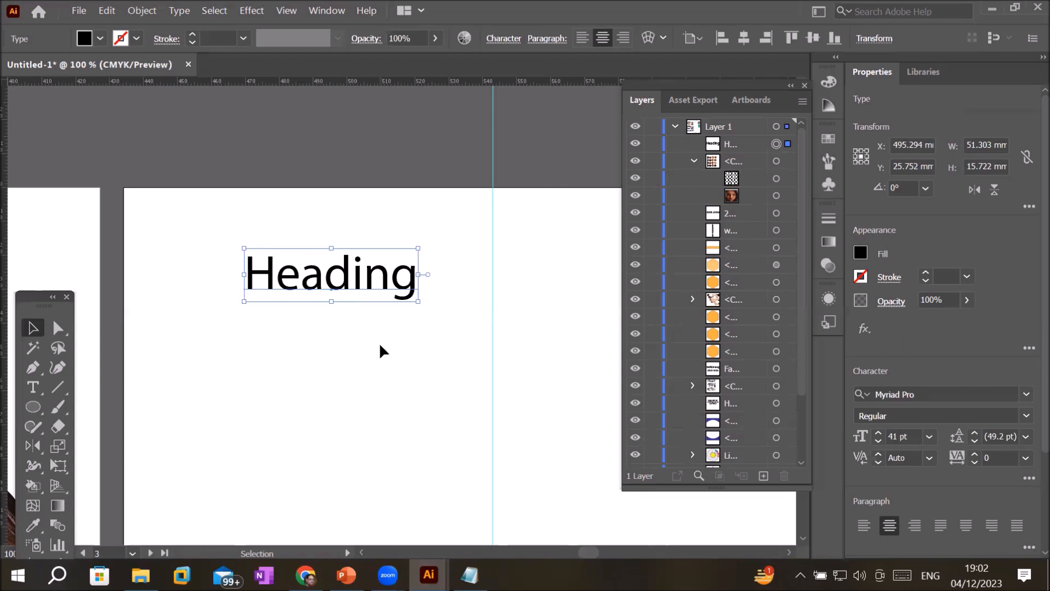
# Step: Reflect a copy of the Heading across a horizontal axis just above it, about 26 mm above the original, and select both texts
pyautogui.press('o')
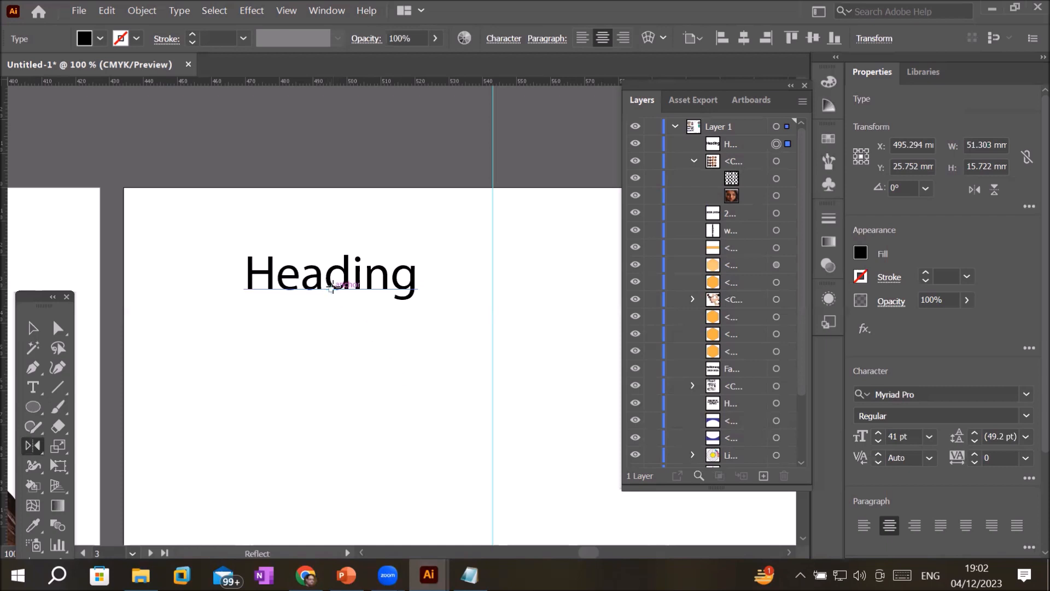
pyautogui.keyDown('alt'); pyautogui.click(328, 230); pyautogui.keyUp('alt')
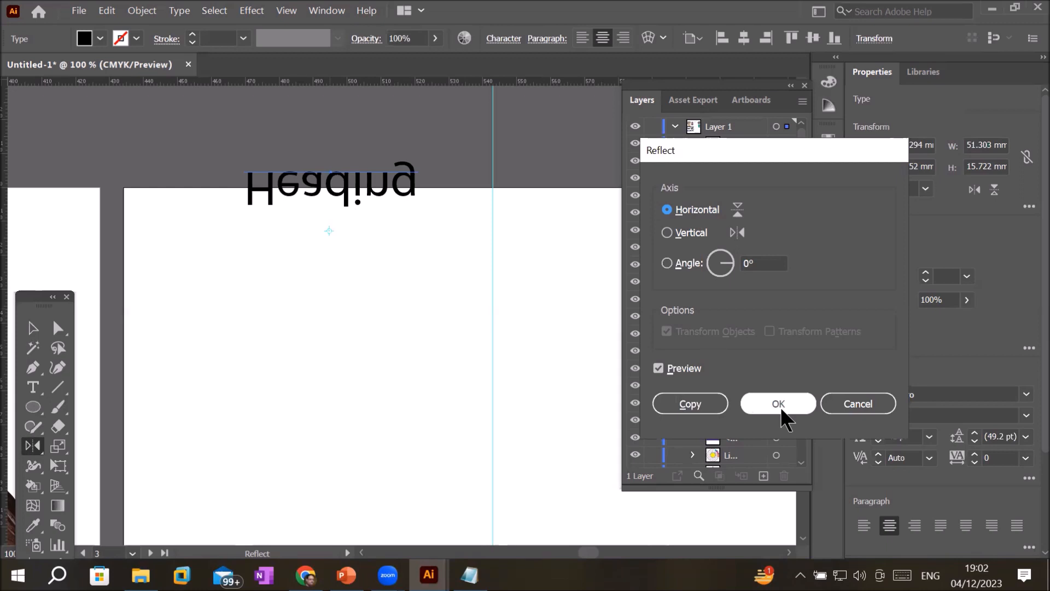
pyautogui.click(690, 402)
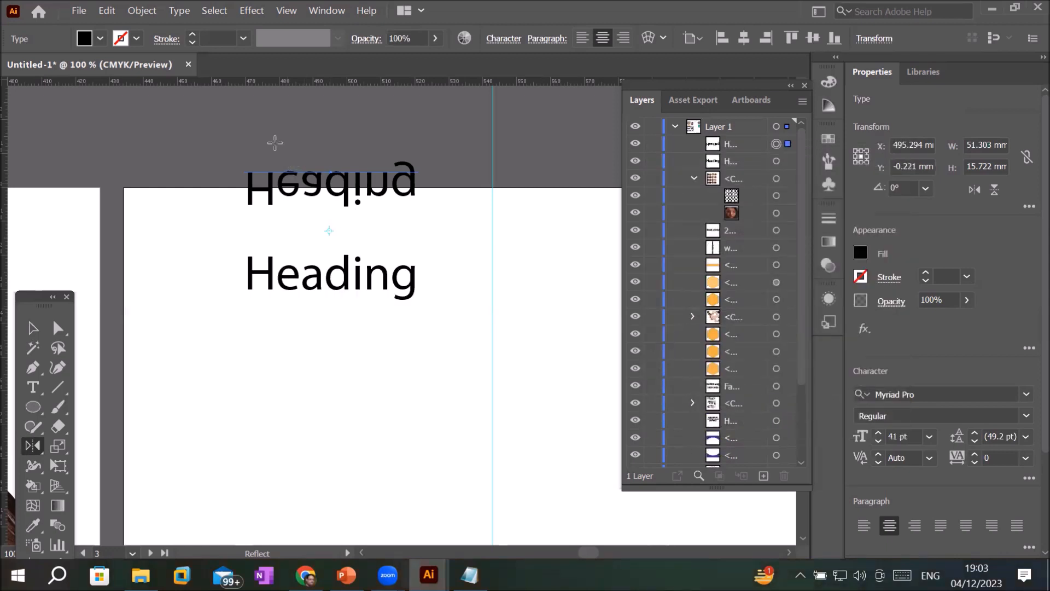
pyautogui.click(34, 328)
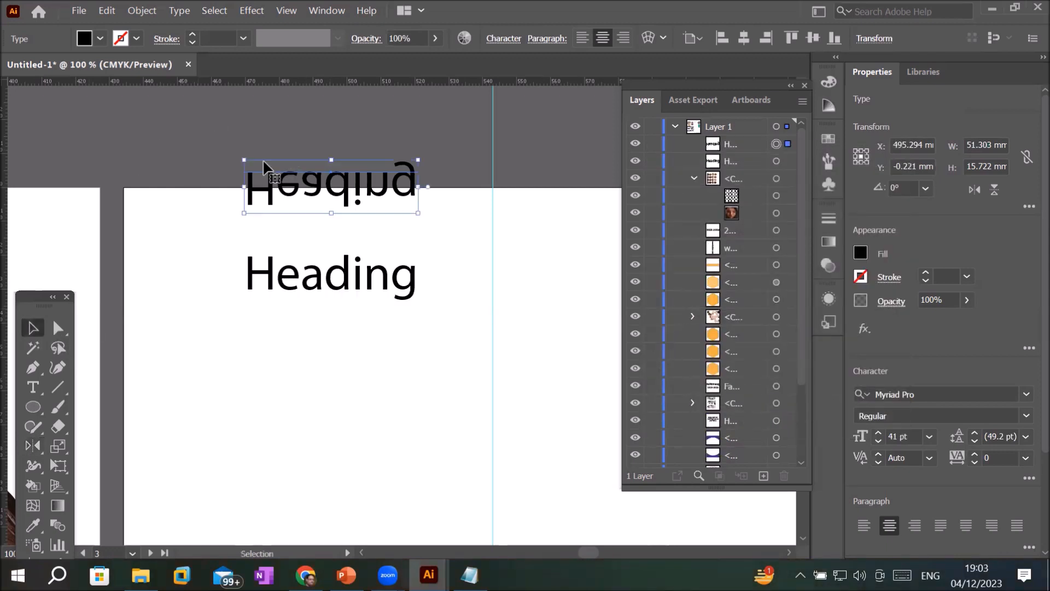
pyautogui.moveTo(194, 127); pyautogui.dragTo(448, 305)
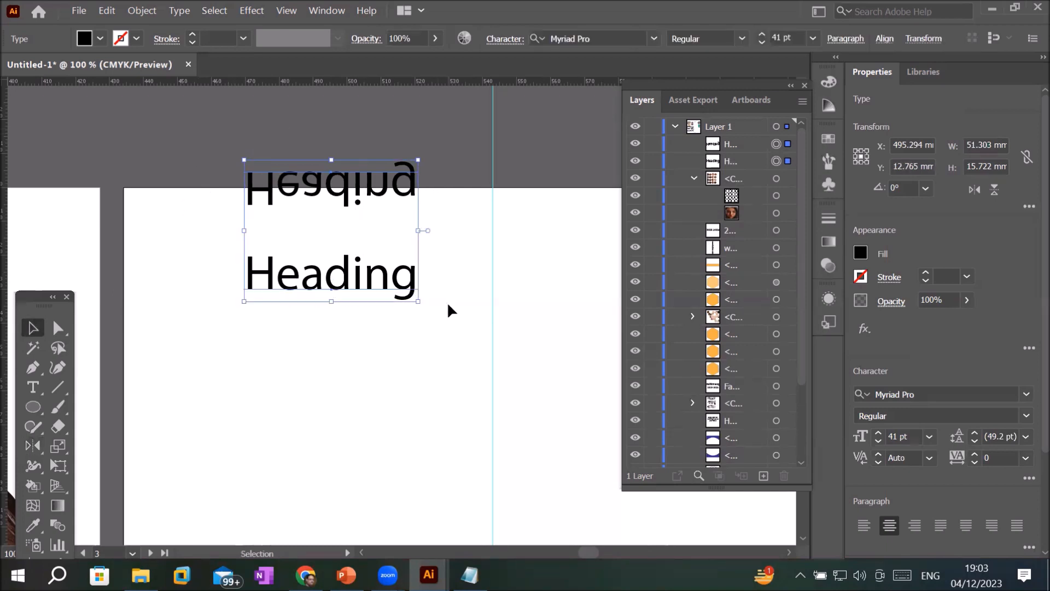
# Step: Move both Heading texts to about X 477 mm, Y 42.5 mm and reflect a copy of them across the vertical guide
pyautogui.moveTo(357, 285); pyautogui.dragTo(295, 387)
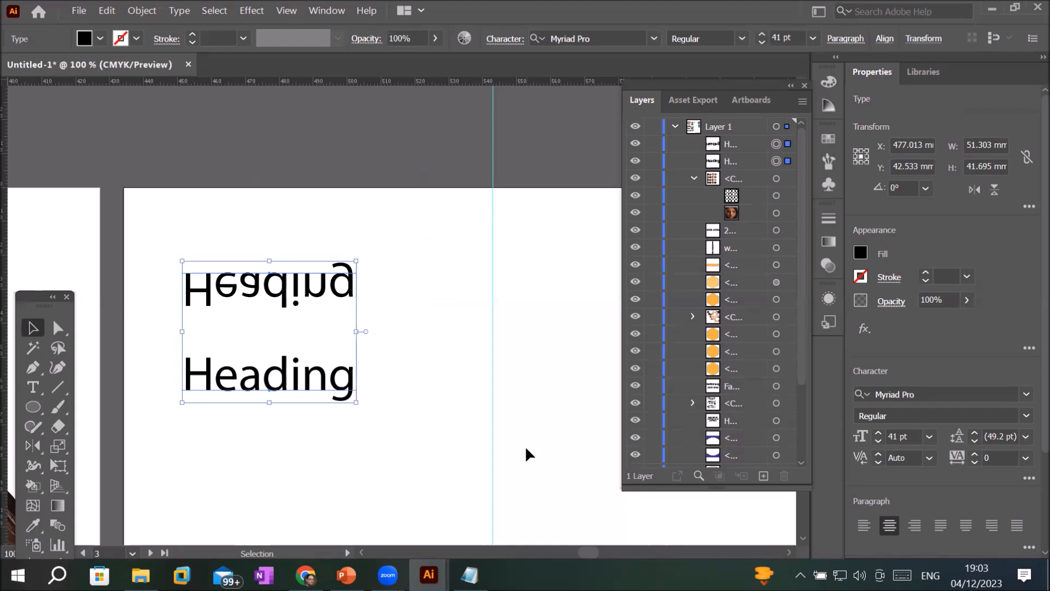
pyautogui.click(34, 447)
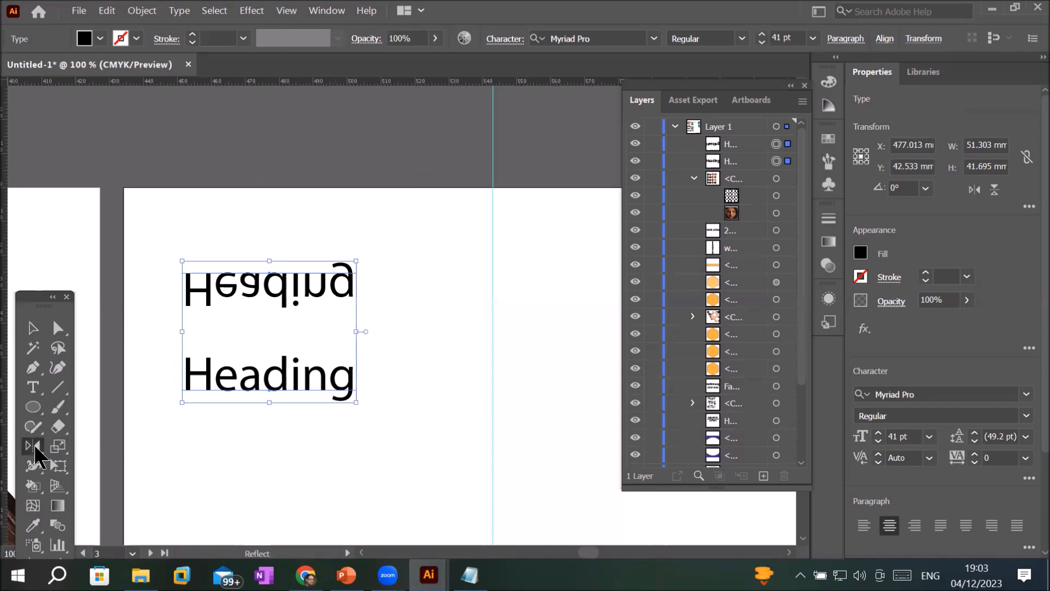
pyautogui.scroll(2, 268, 353)
pyautogui.scroll(3, 286, 349)
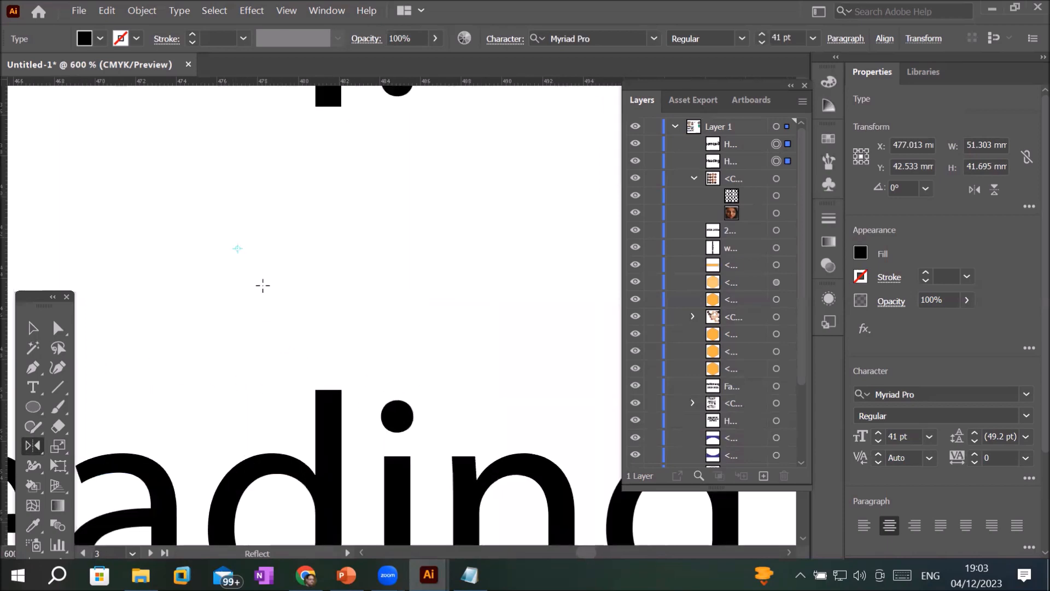
pyautogui.scroll(-5, 244, 274)
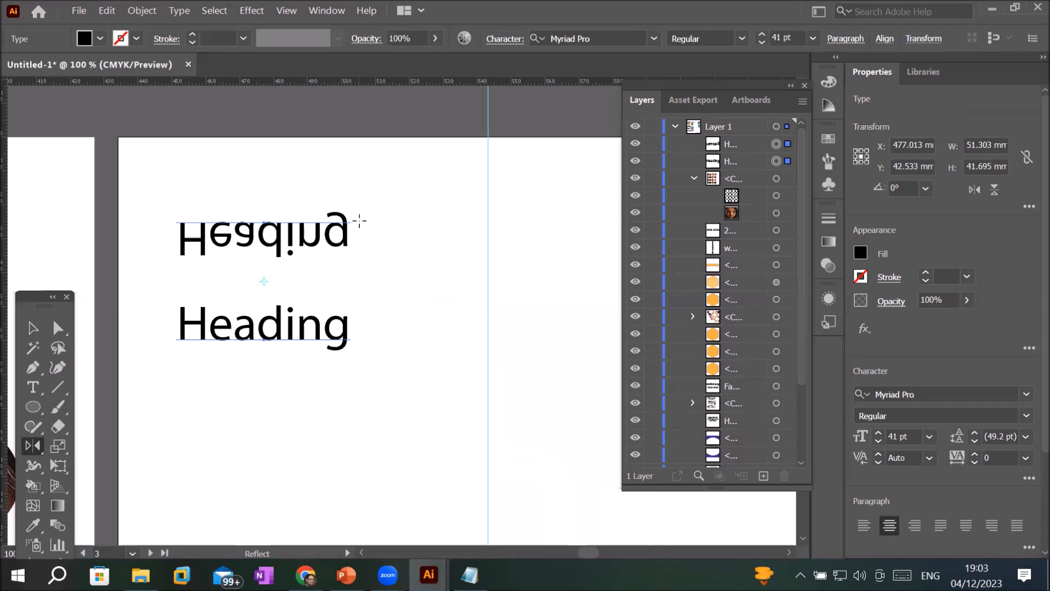
pyautogui.keyDown('alt'); pyautogui.click(486, 219); pyautogui.keyUp('alt')
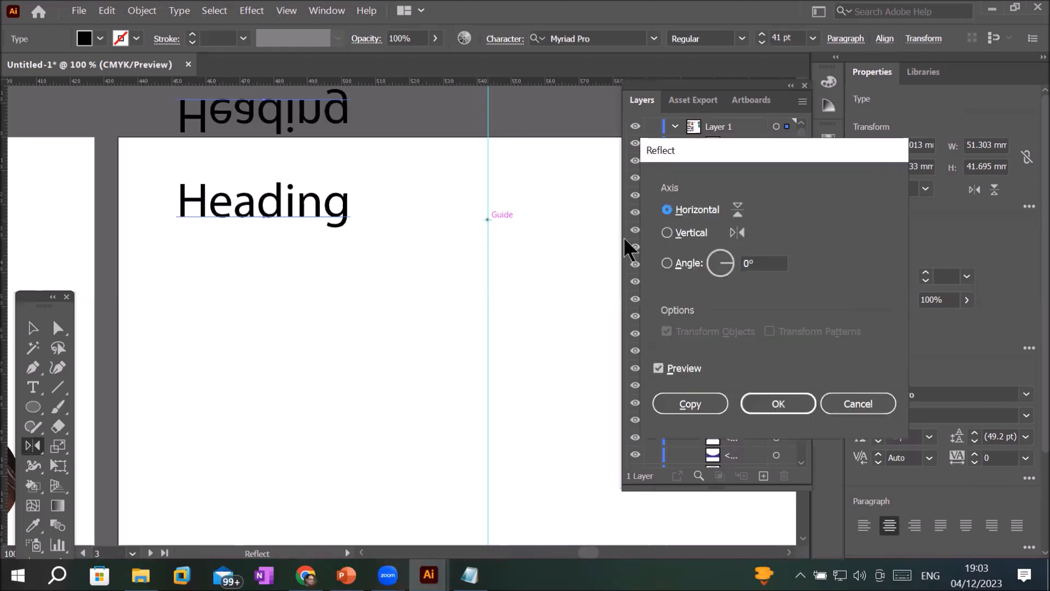
pyautogui.click(687, 237)
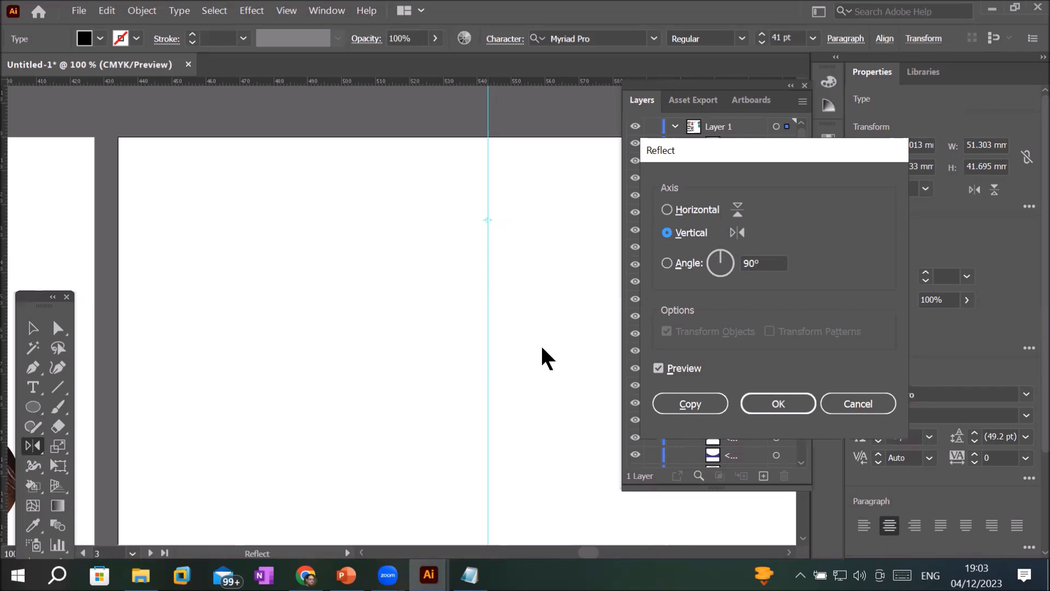
pyautogui.click(679, 405)
pyautogui.scroll(-4, 504, 351)
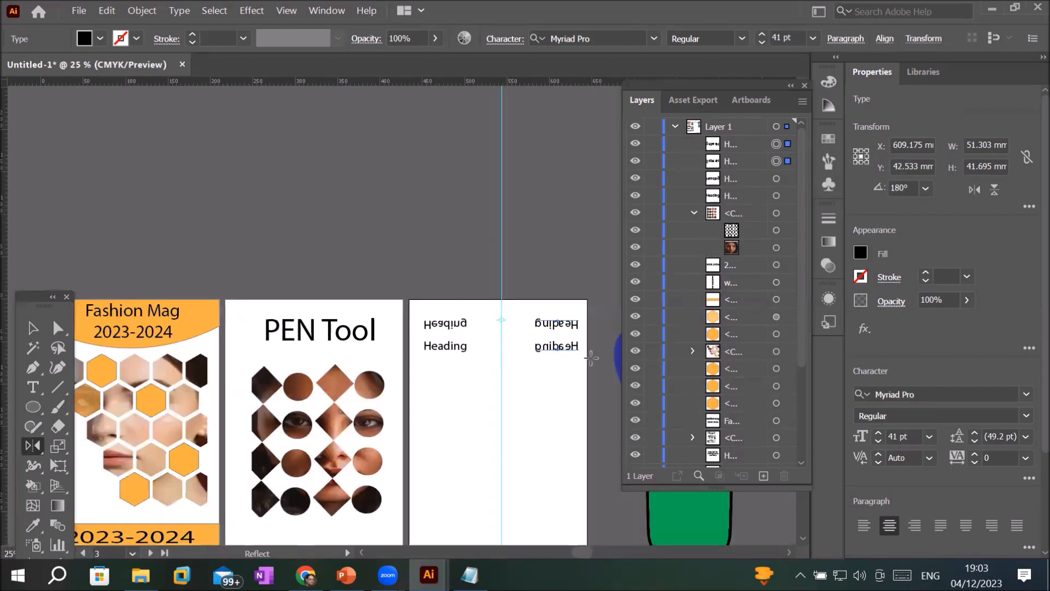
pyautogui.scroll(2, 603, 358)
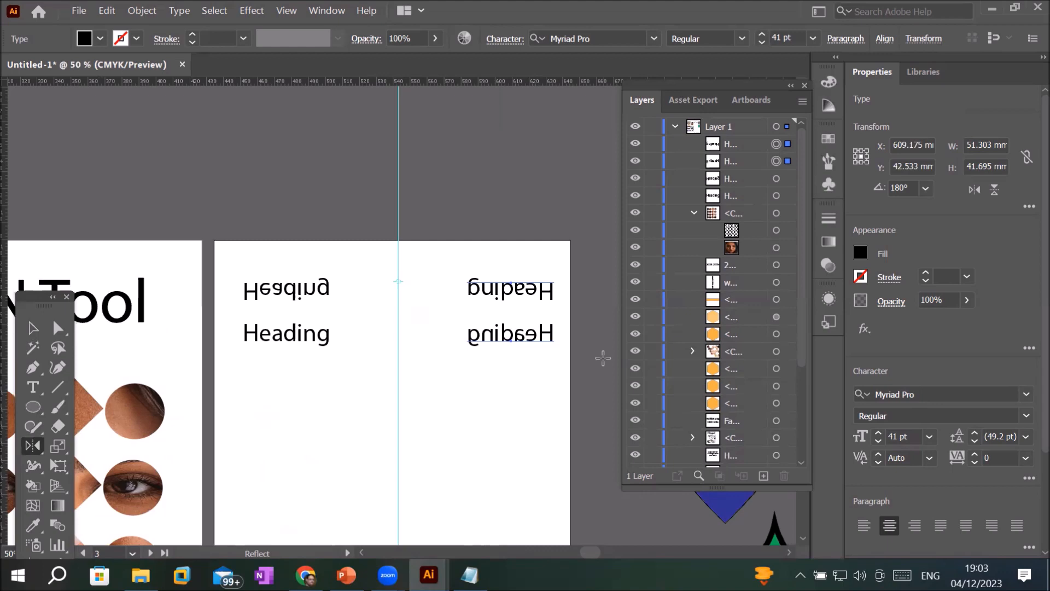
pyautogui.scroll(-1, 502, 370)
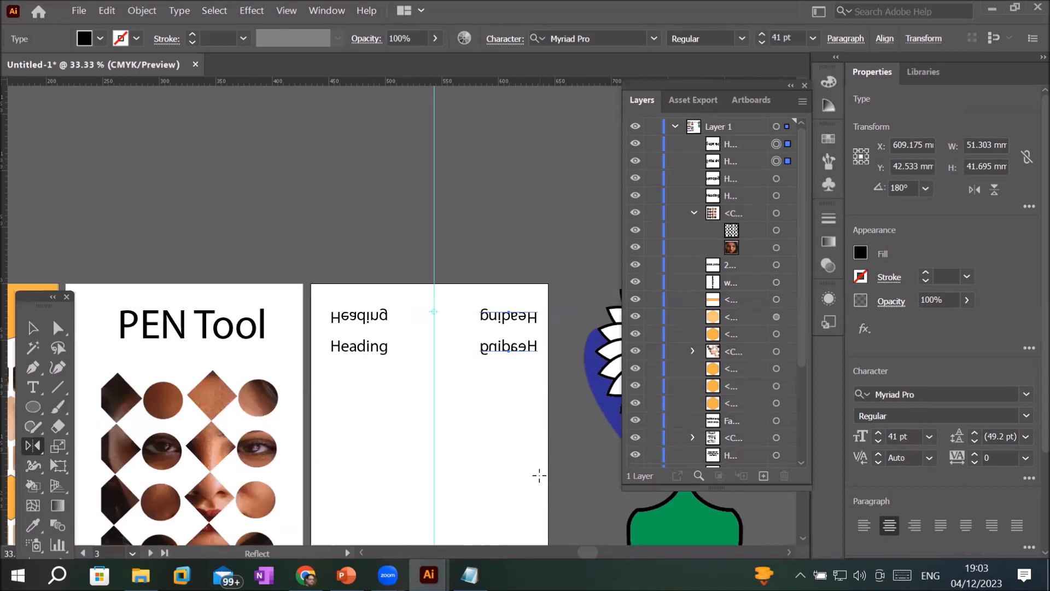
pyautogui.scroll(1, 539, 476)
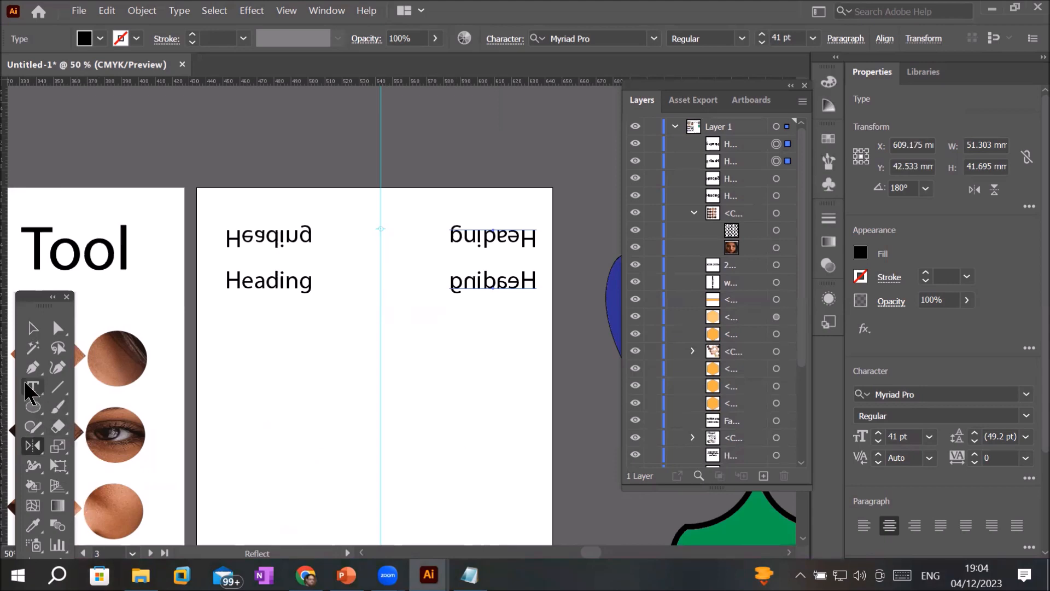
# Step: Draw a curved, boot-like half shape about 103 by 151 mm with the Pen tool, starting and ending on the vertical guide beneath the headings
pyautogui.moveTo(328, 389); pyautogui.dragTo(350, 246)
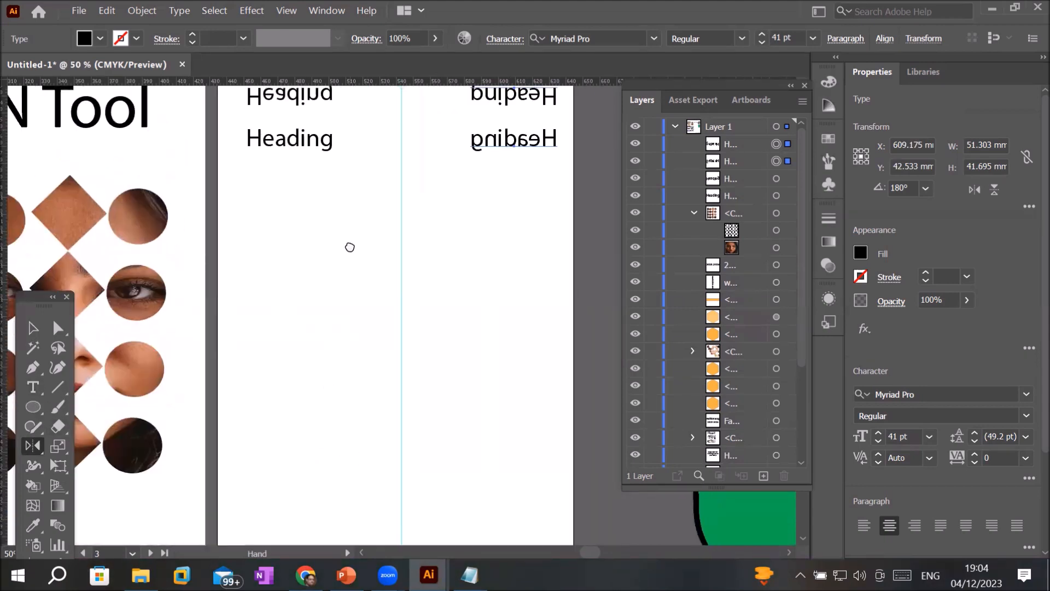
pyautogui.click(32, 368)
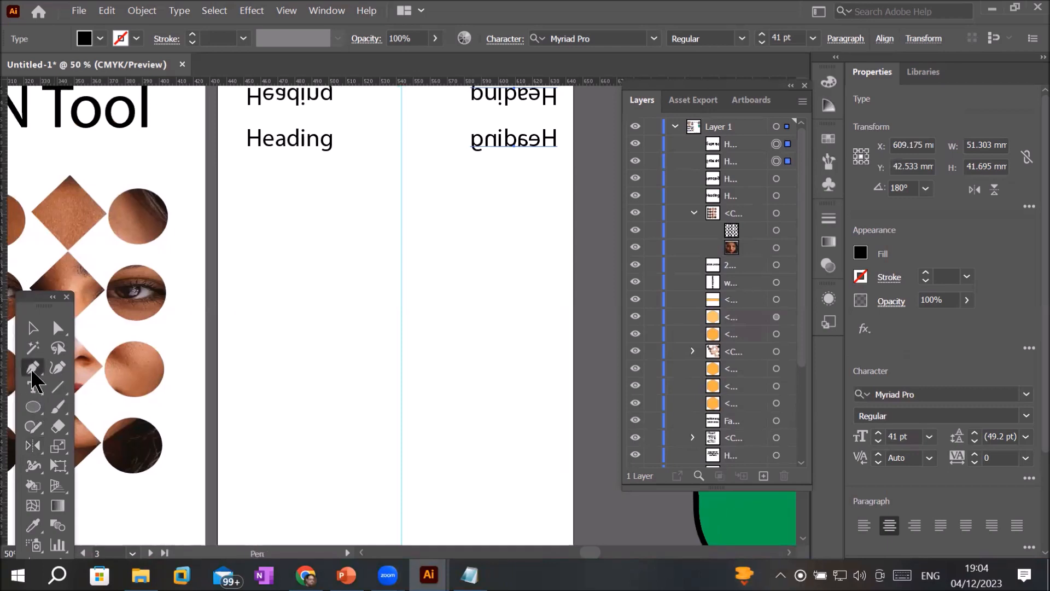
pyautogui.click(402, 221)
pyautogui.moveTo(325, 263); pyautogui.dragTo(336, 315)
pyautogui.moveTo(295, 362); pyautogui.dragTo(245, 359)
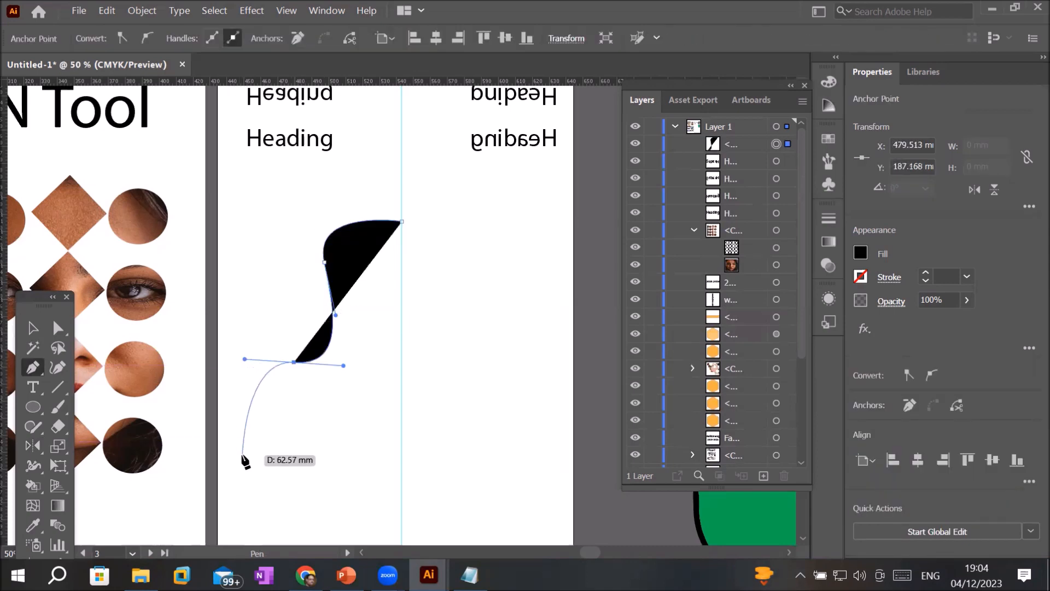
pyautogui.moveTo(242, 455); pyautogui.dragTo(280, 484)
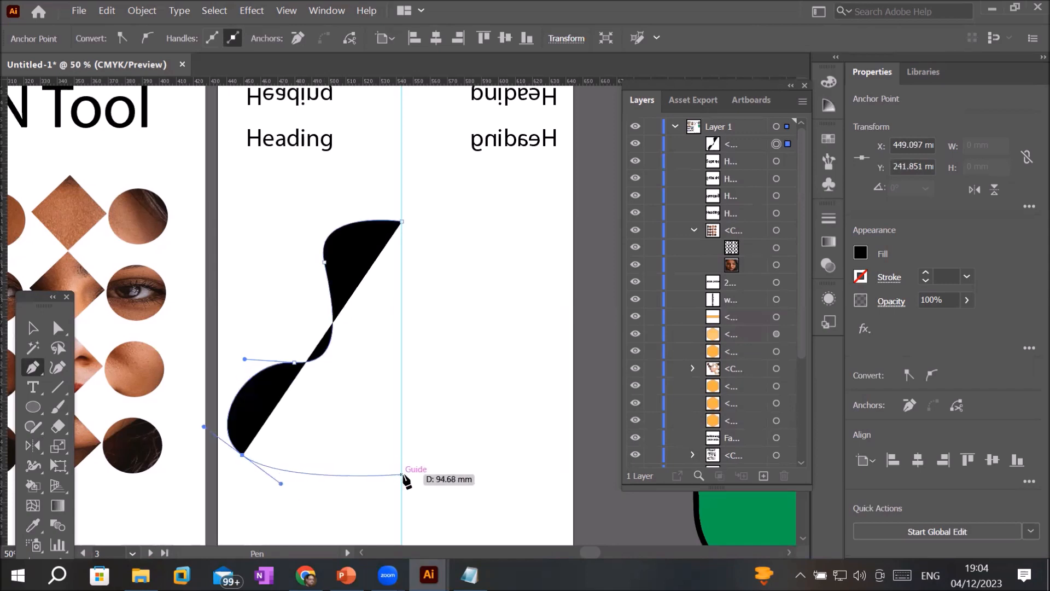
pyautogui.click(402, 474)
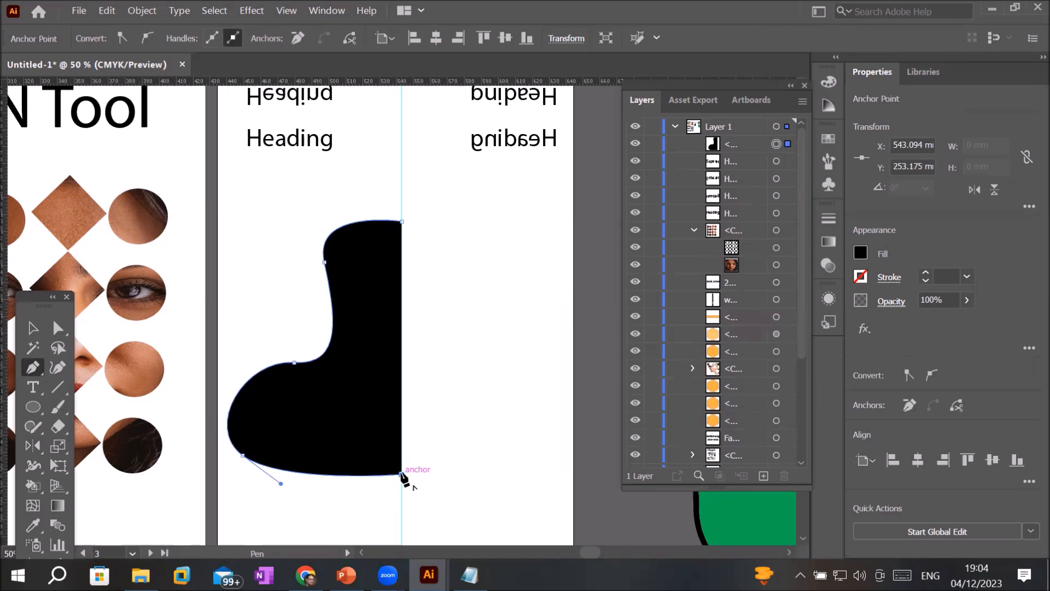
pyautogui.click(33, 328)
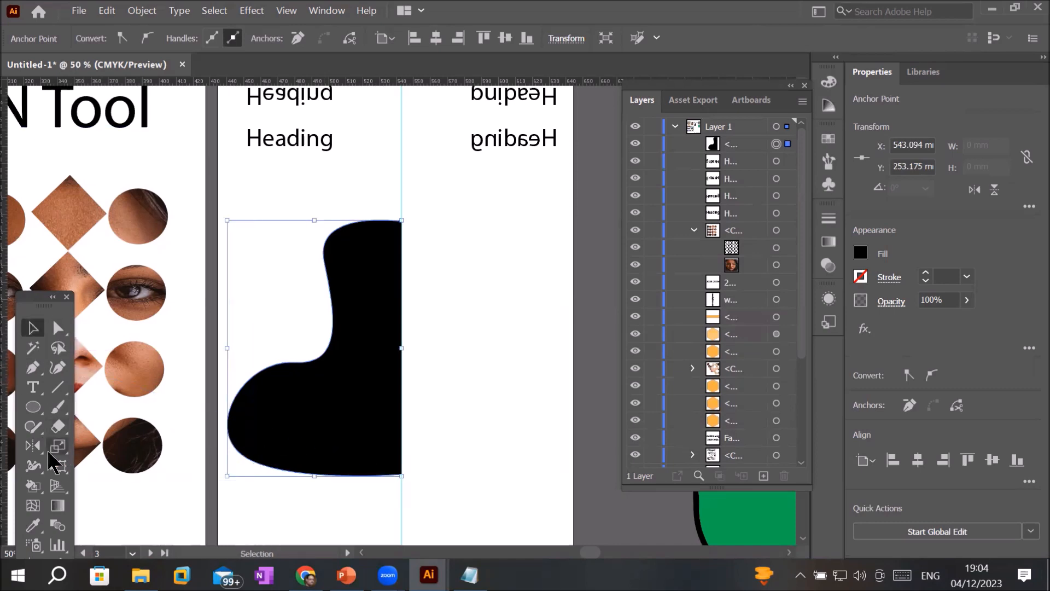
# Step: Try to reflect a copy of the half shape across a vertical axis through its upper anchor on the guide, and undo the result
pyautogui.click(34, 447)
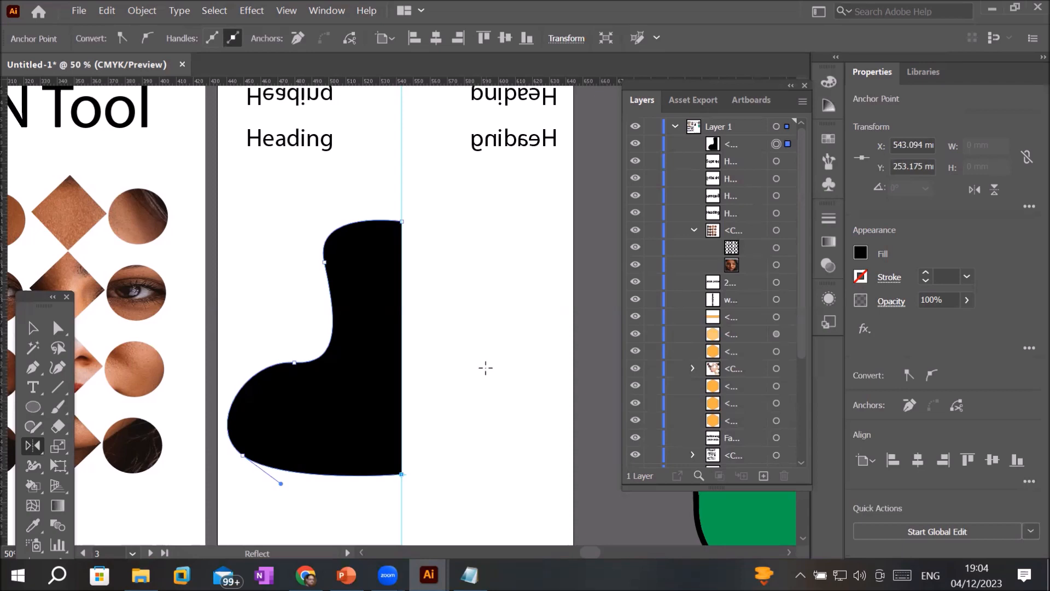
pyautogui.keyDown('alt'); pyautogui.scroll(1, 422, 205); pyautogui.keyUp('alt')
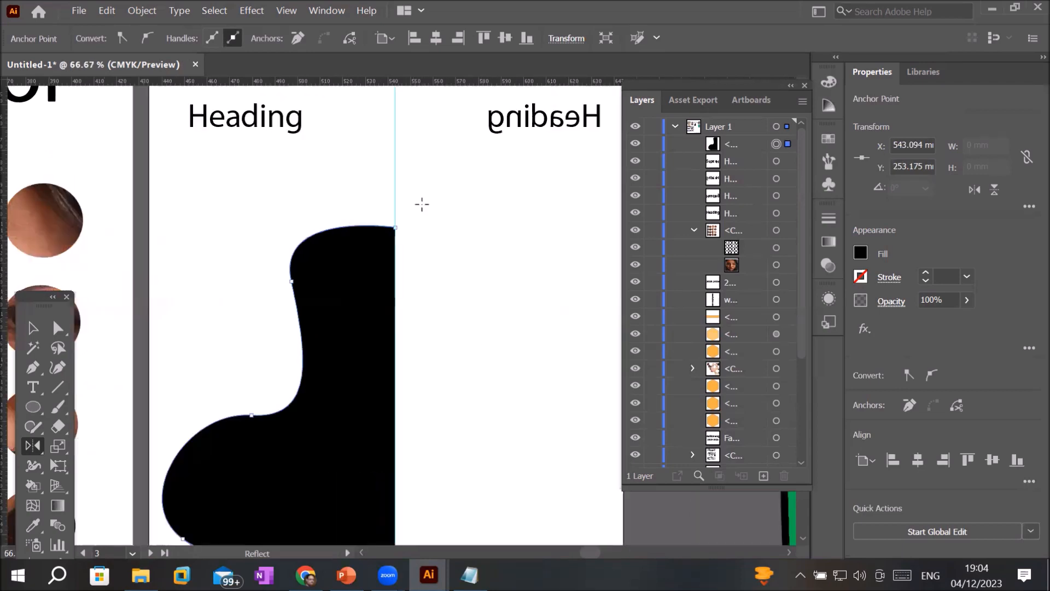
pyautogui.keyDown('alt'); pyautogui.click(394, 226); pyautogui.keyUp('alt')
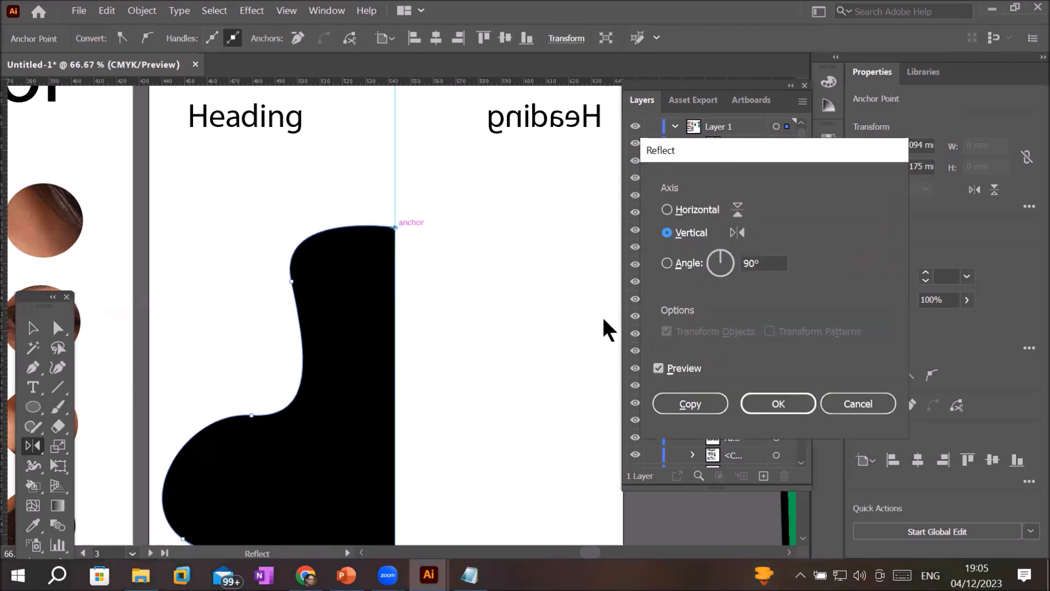
pyautogui.click(697, 217)
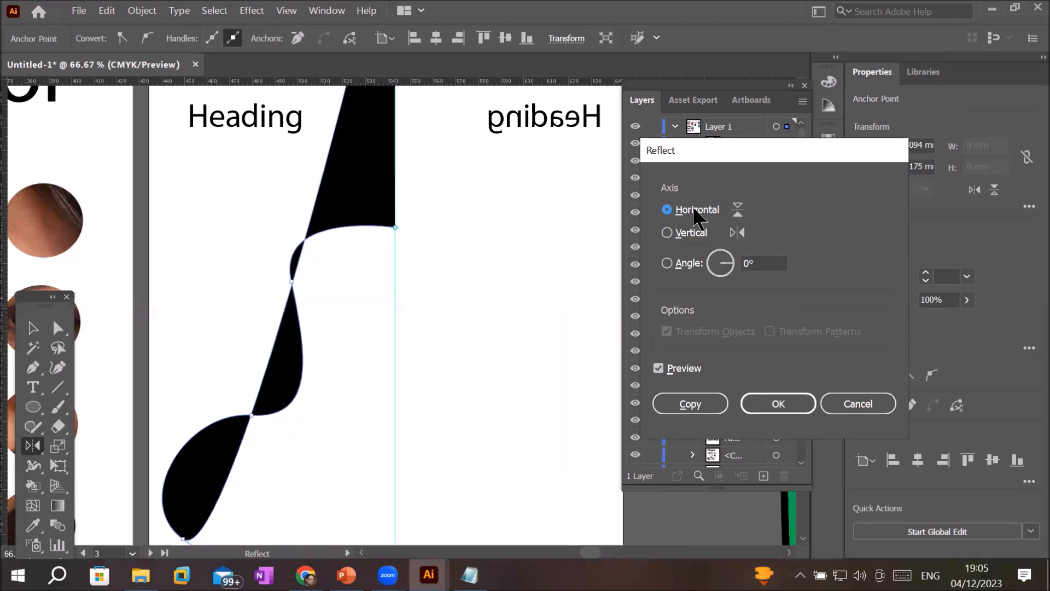
pyautogui.click(682, 232)
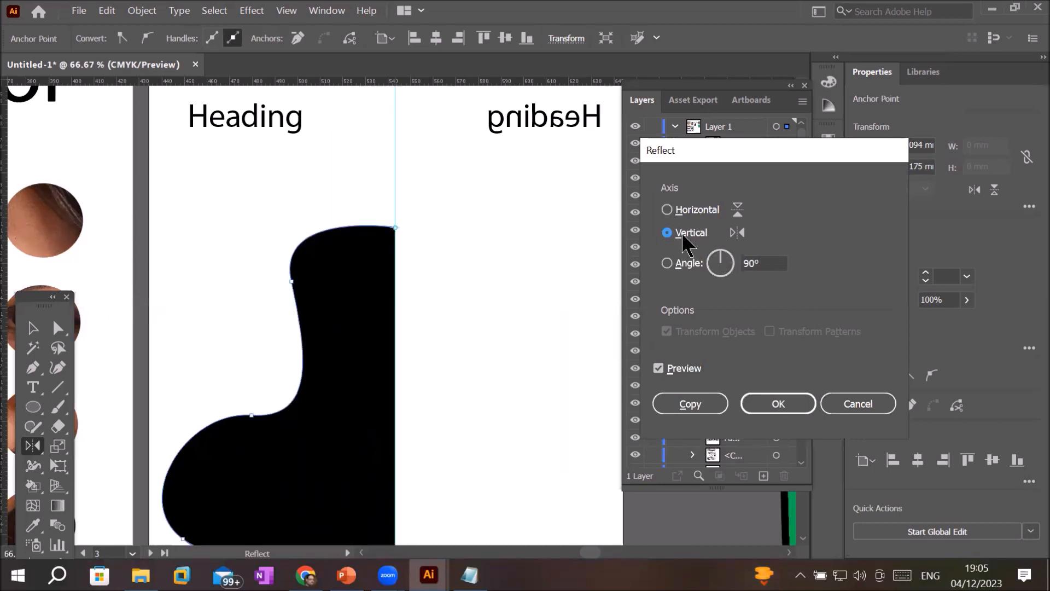
pyautogui.click(697, 400)
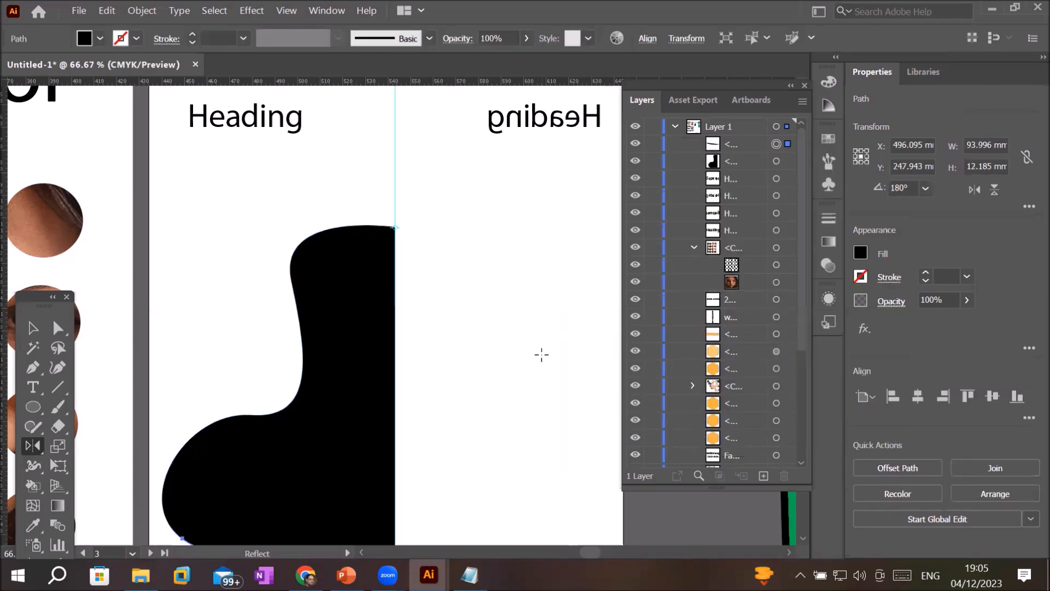
pyautogui.scroll(-3, 541, 355)
pyautogui.hotkey('ctrl', 'z')
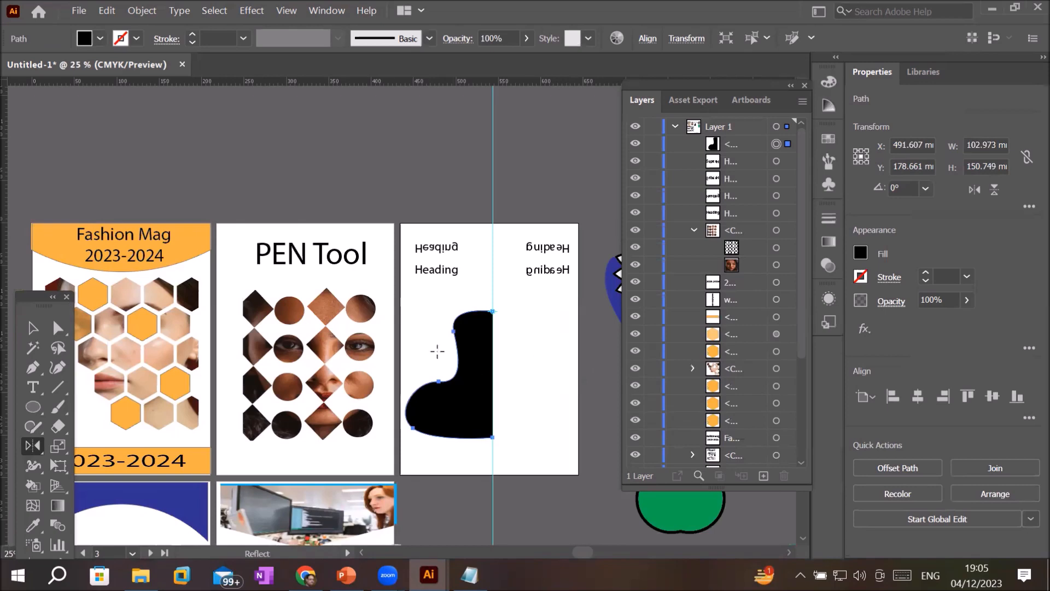
# Step: Clear the selection and reselect the entire black half shape on the third artboard
pyautogui.click(32, 330)
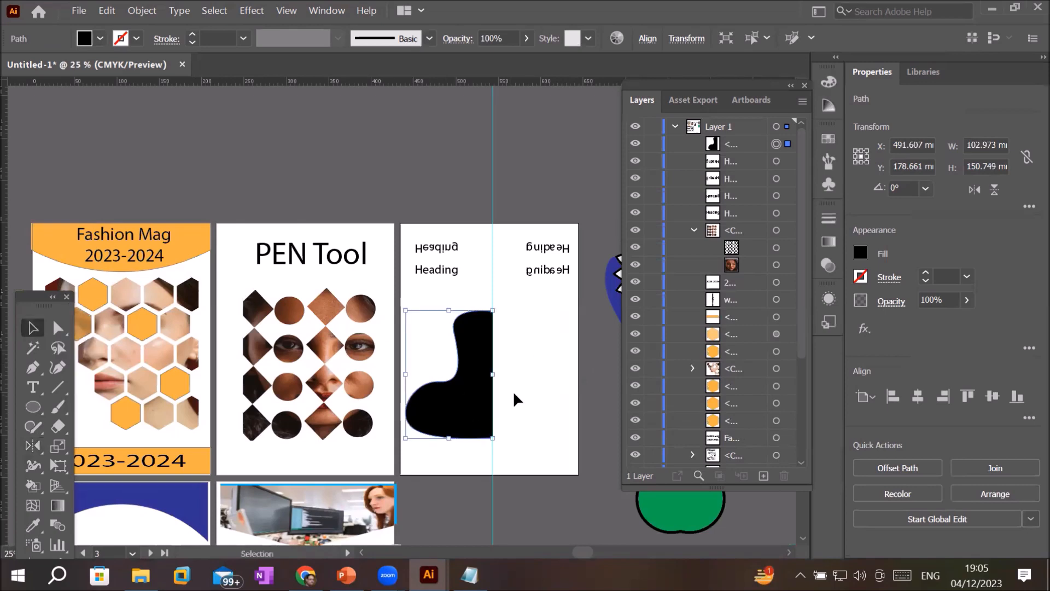
pyautogui.click(533, 388)
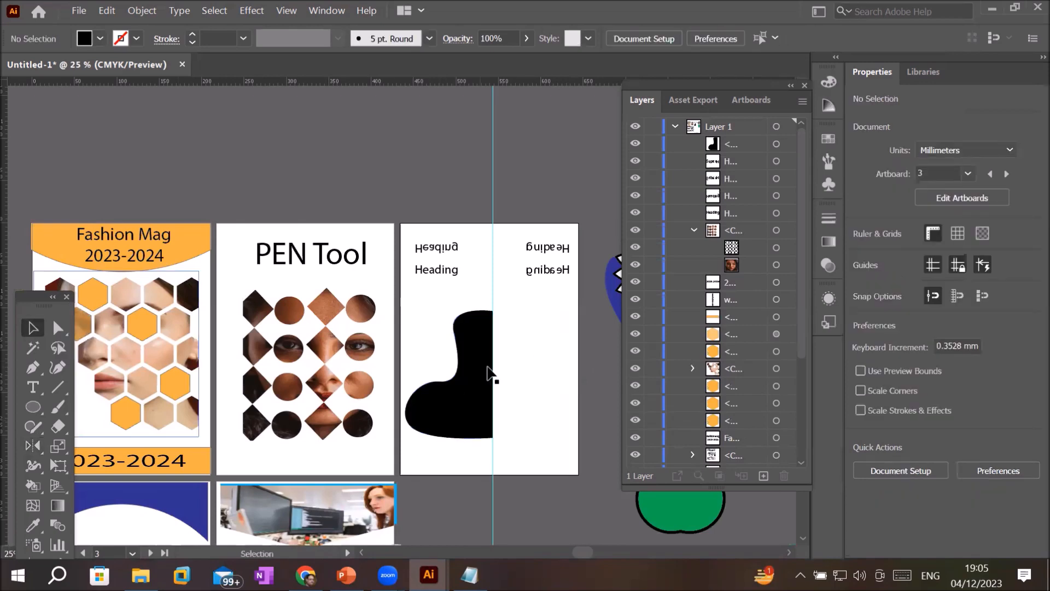
pyautogui.scroll(1, 558, 436)
pyautogui.moveTo(353, 235); pyautogui.dragTo(497, 452)
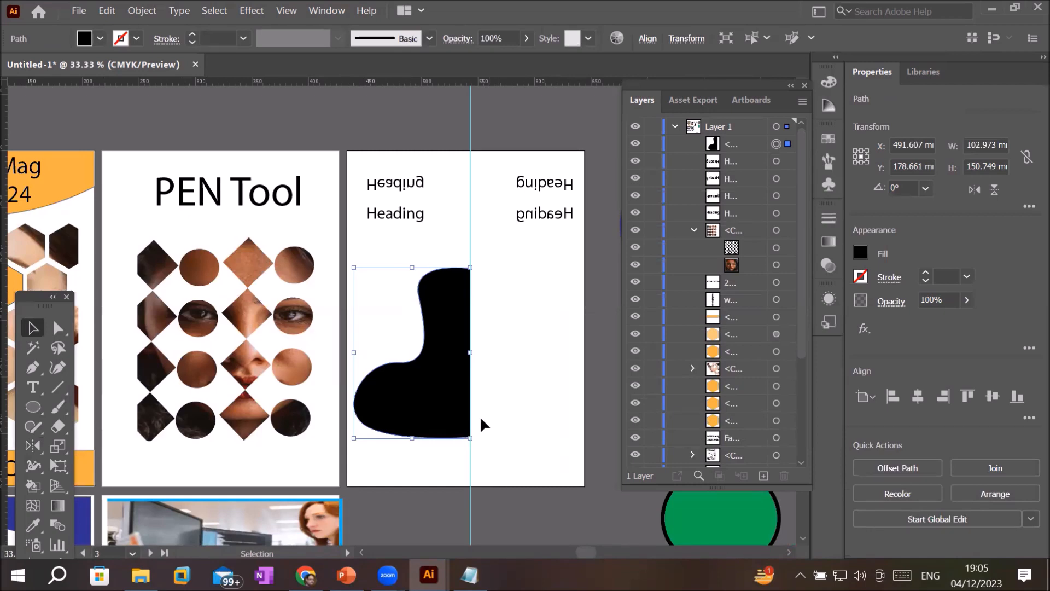
pyautogui.rightClick(450, 378)
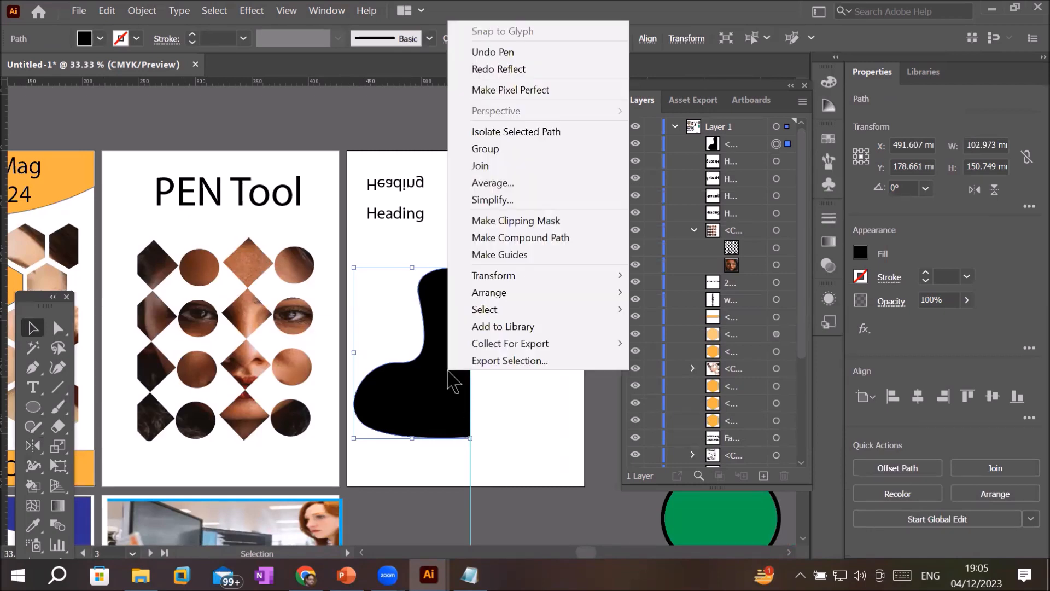
pyautogui.moveTo(523, 275)
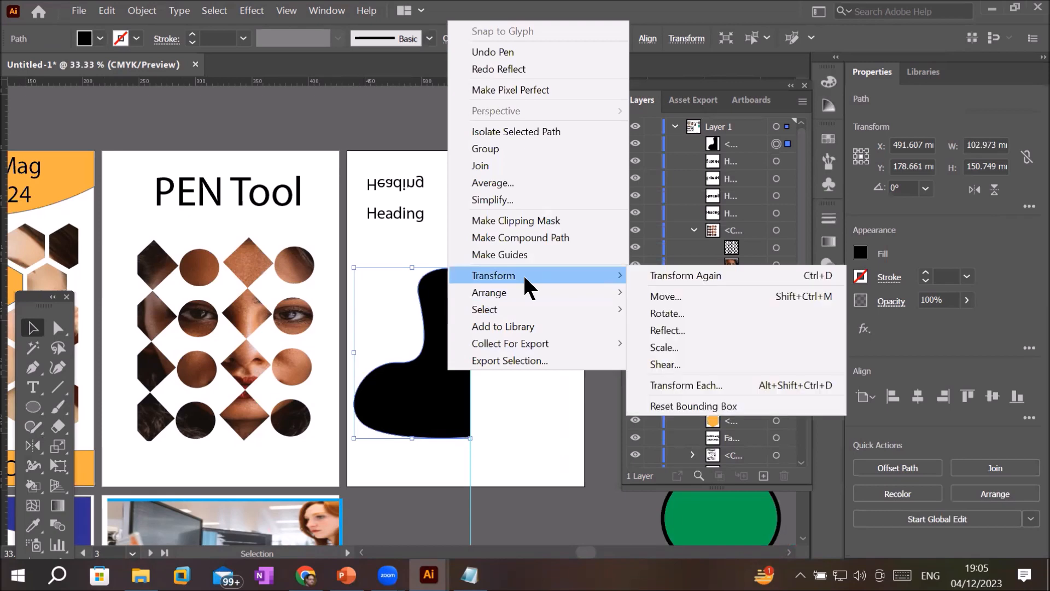
pyautogui.click(681, 332)
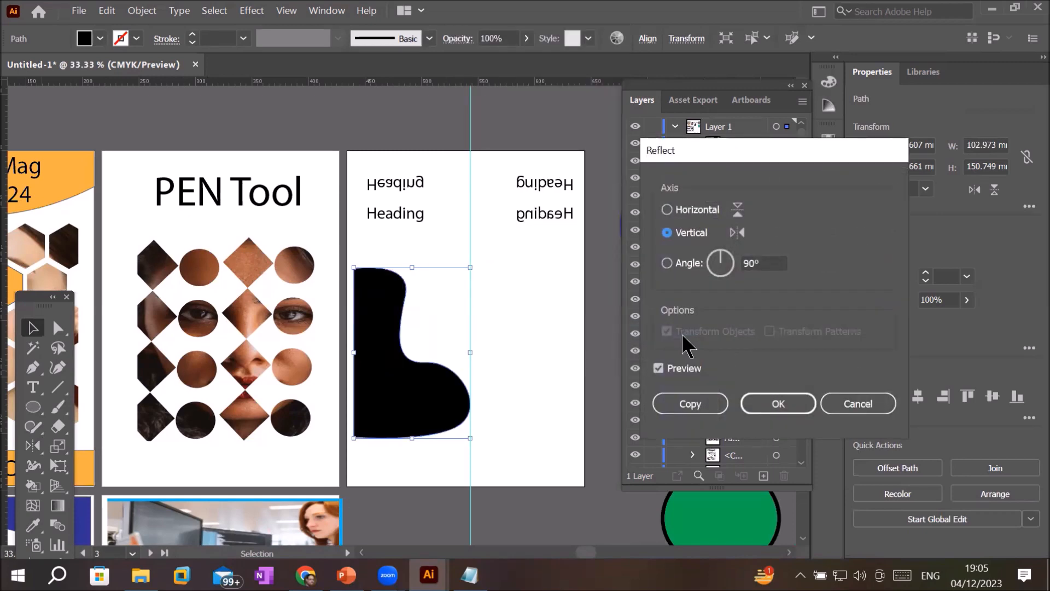
pyautogui.click(865, 402)
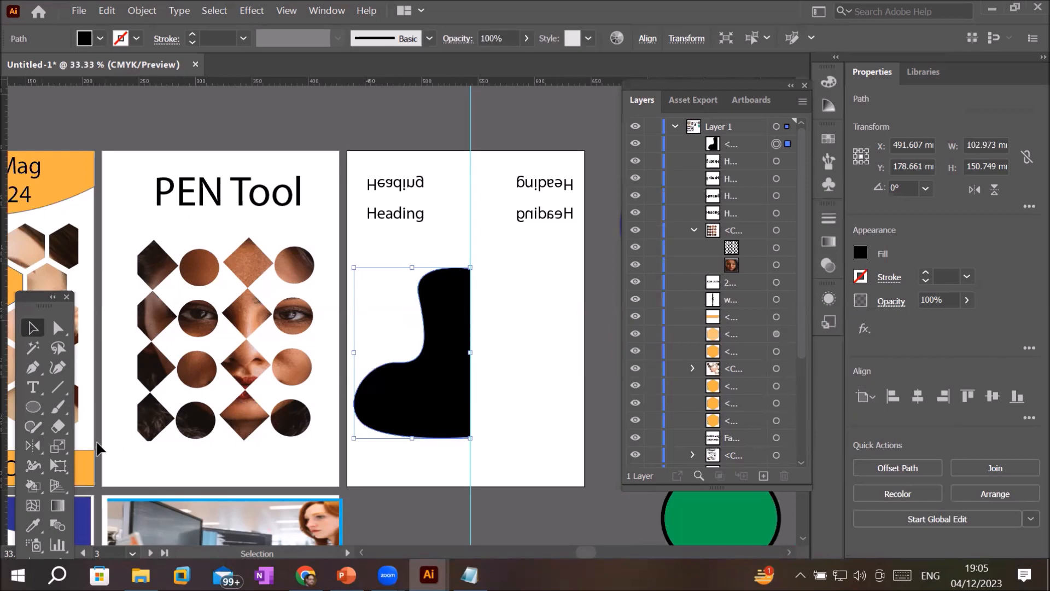
# Step: Reflect a copy of the whole half shape vertically about its upper anchor on the guide, and undo the reflection
pyautogui.click(32, 446)
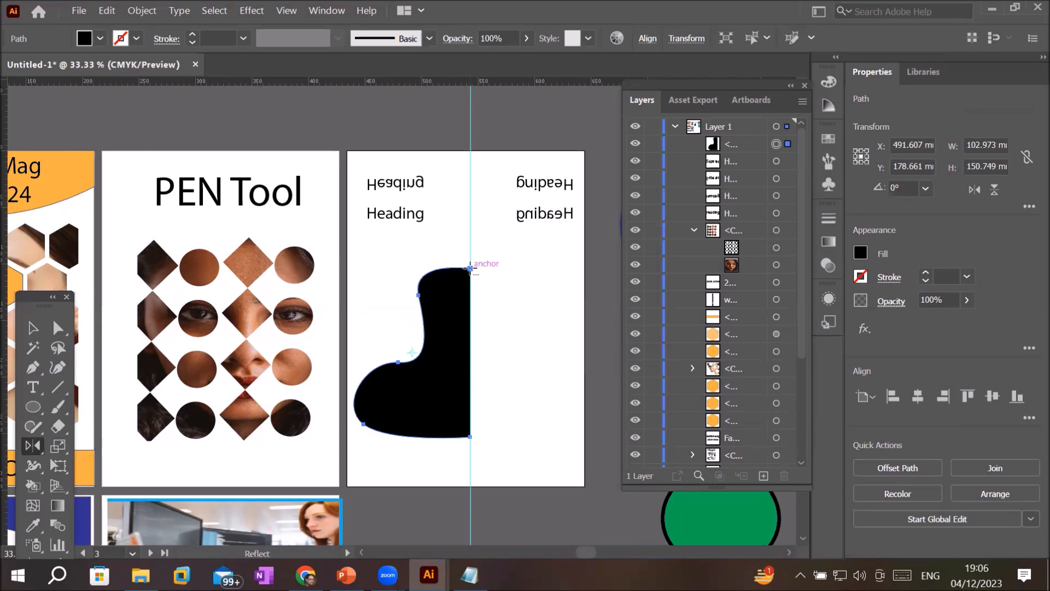
pyautogui.click(470, 268)
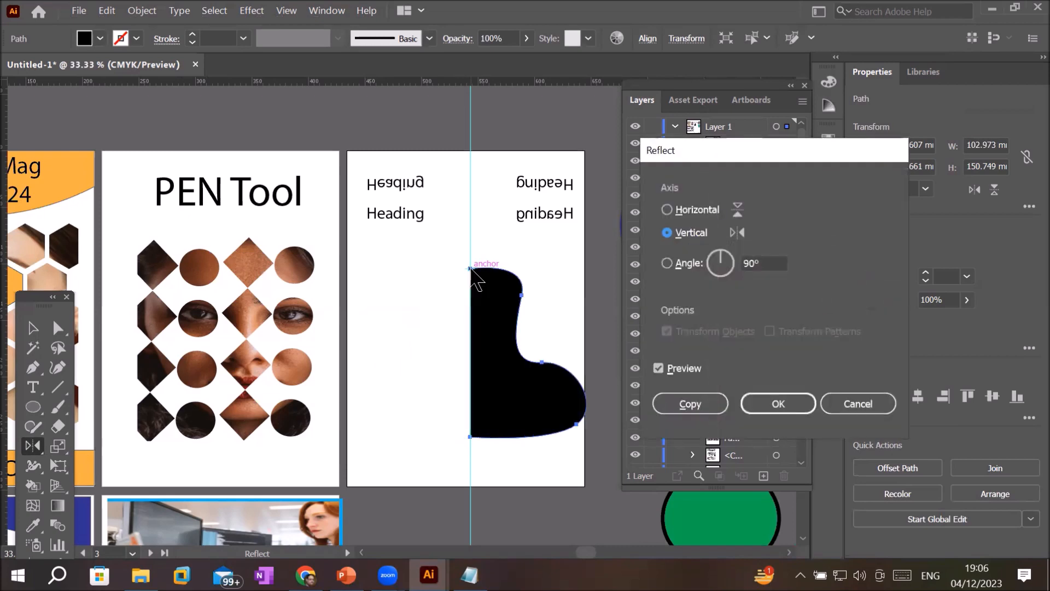
pyautogui.click(696, 403)
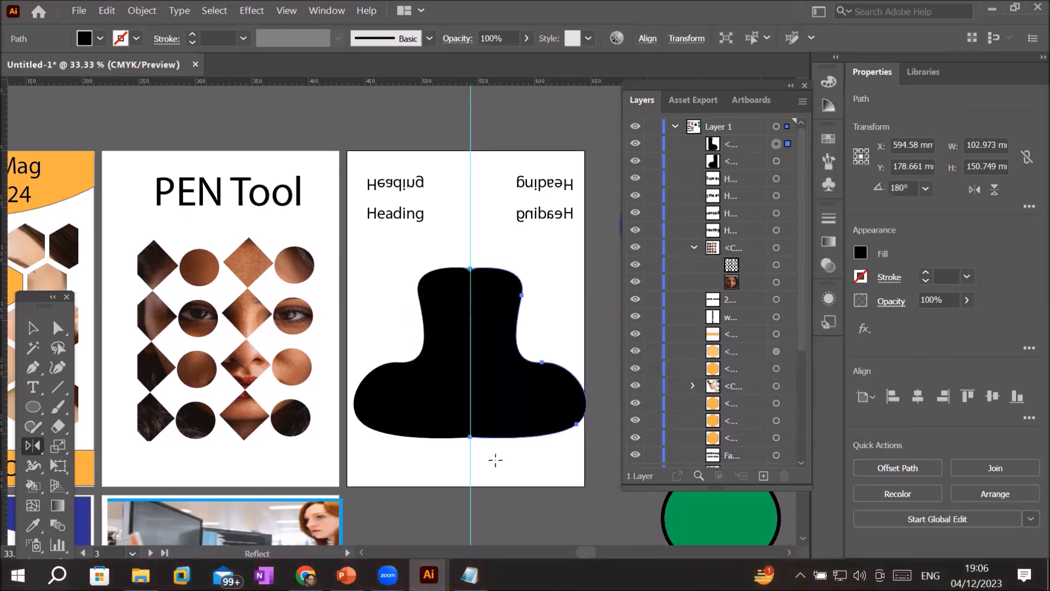
pyautogui.click(33, 327)
pyautogui.click(513, 463)
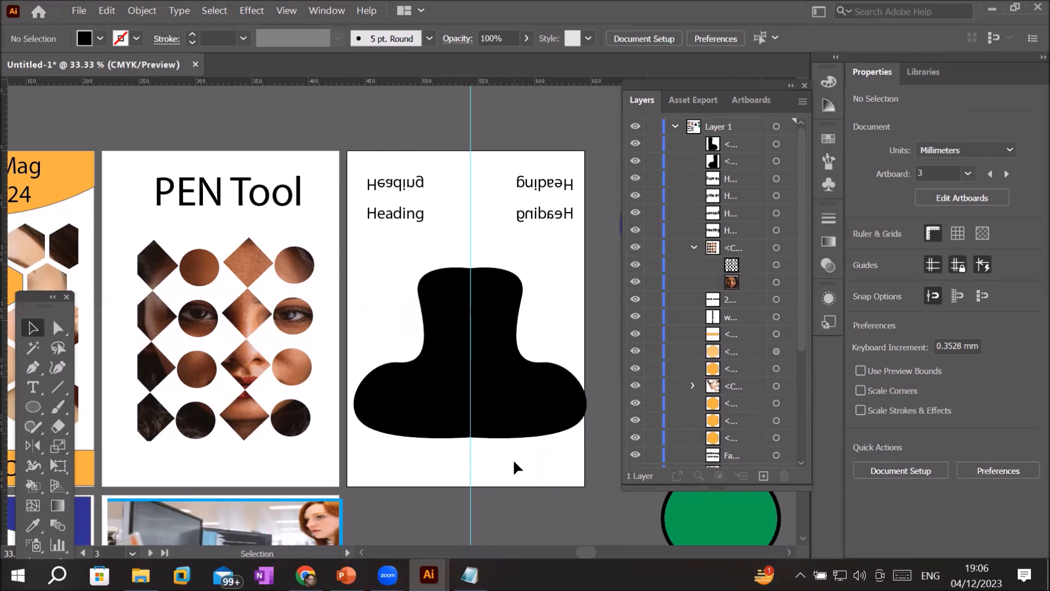
pyautogui.hotkey('ctrl', 'z')
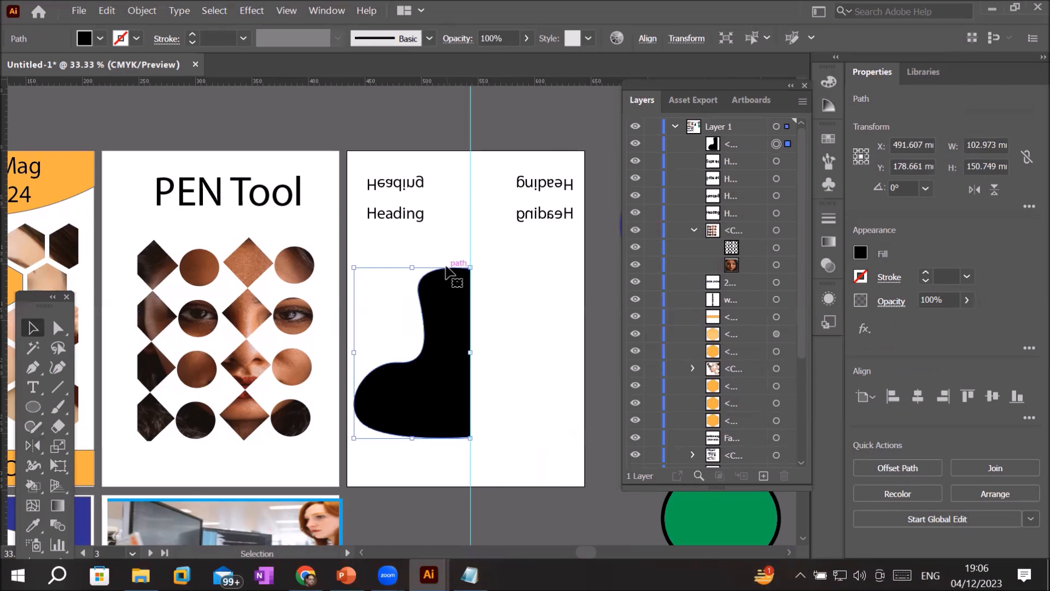
# Step: Move the half shape to the artboard's lower edge, reflect a copy across a horizontal axis through its upper-right anchor, and undo the reflection
pyautogui.moveTo(439, 336); pyautogui.dragTo(434, 383)
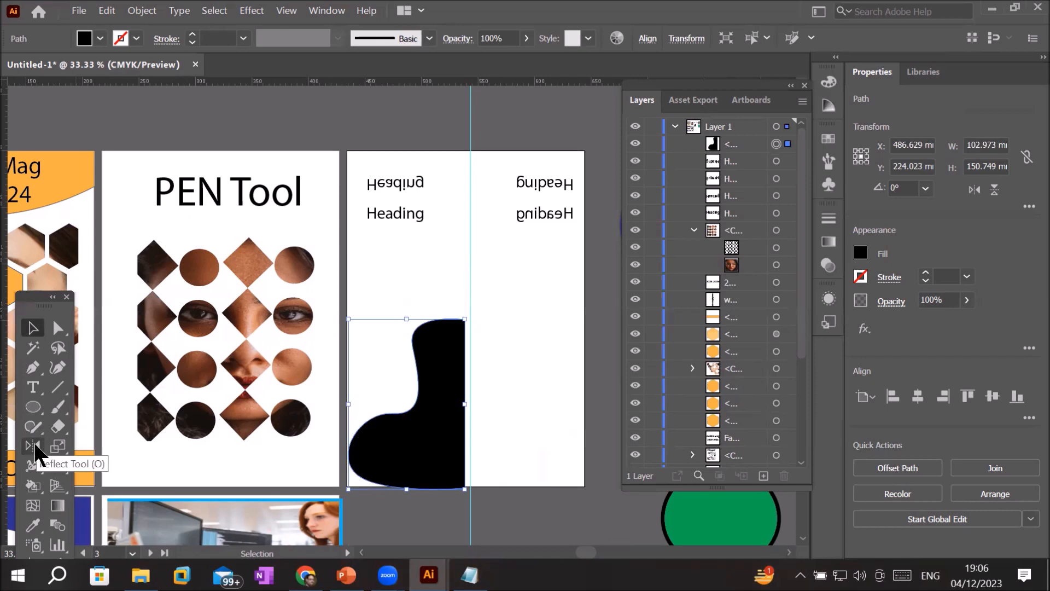
pyautogui.click(33, 446)
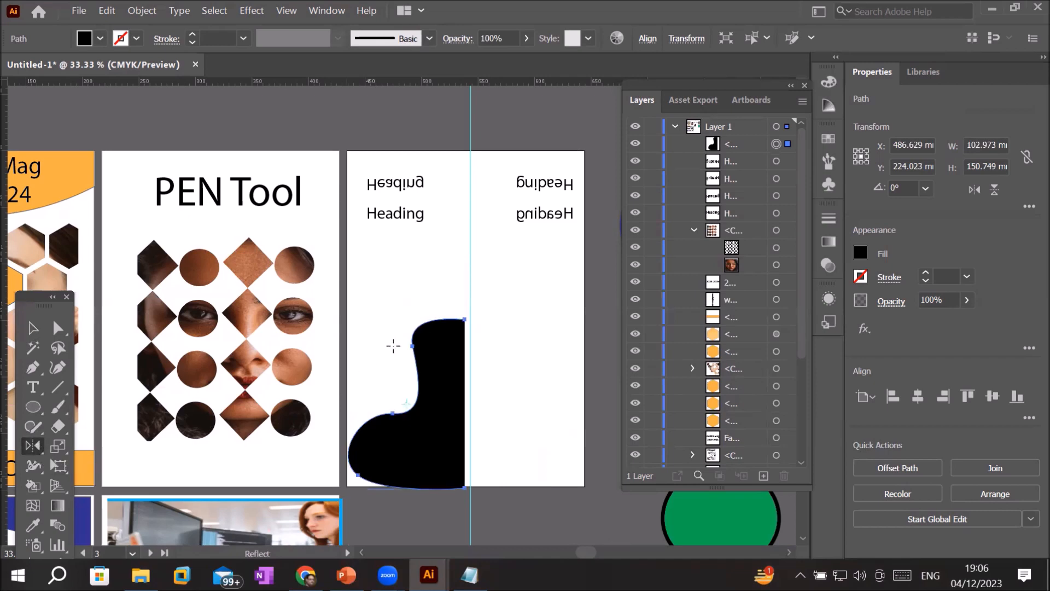
pyautogui.scroll(1, 482, 291)
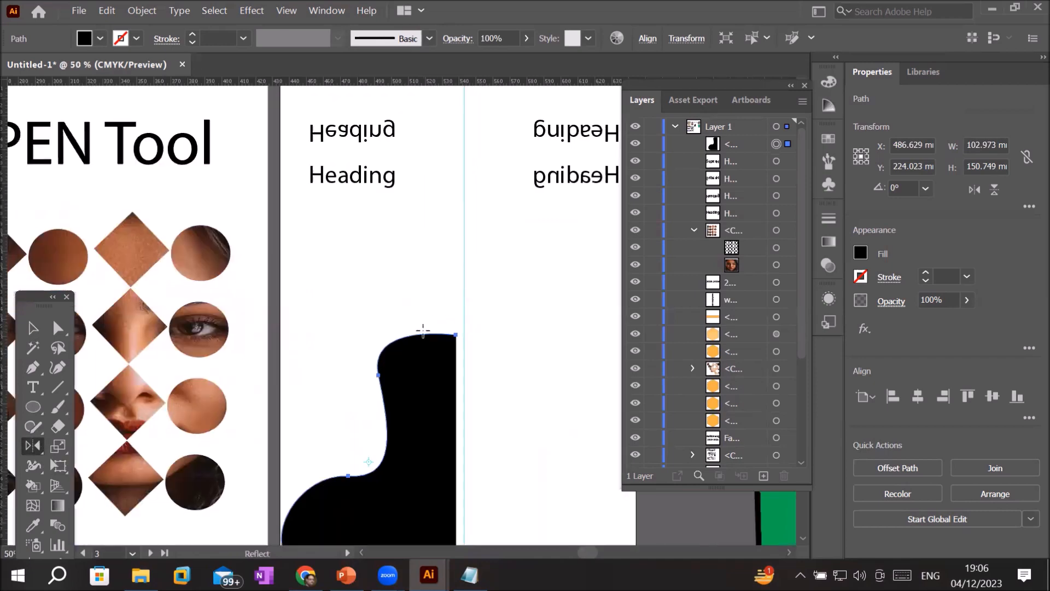
pyautogui.keyDown('alt'); pyautogui.click(456, 333); pyautogui.keyUp('alt')
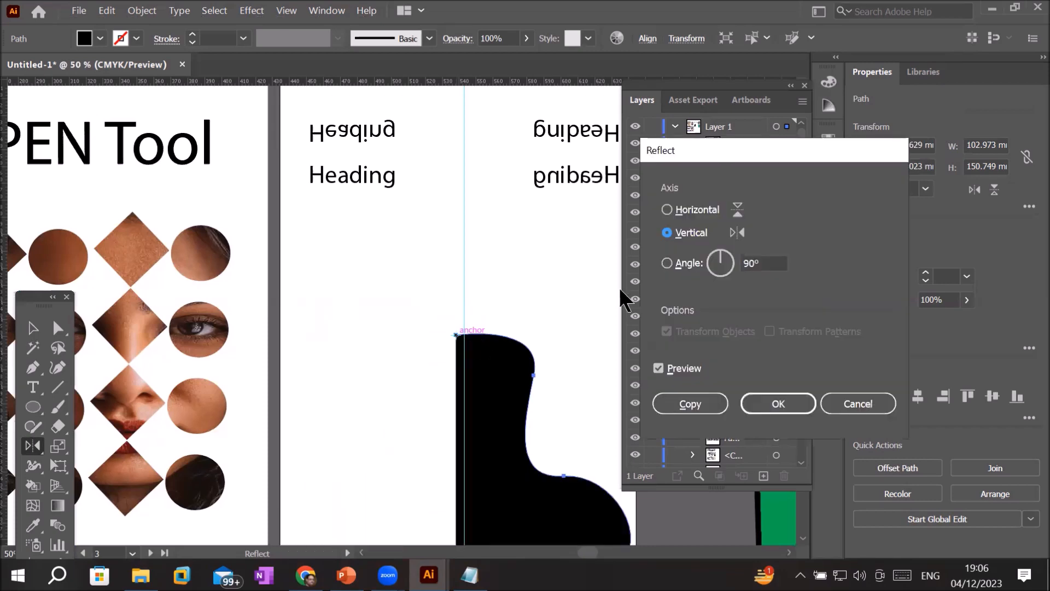
pyautogui.click(668, 210)
pyautogui.click(684, 412)
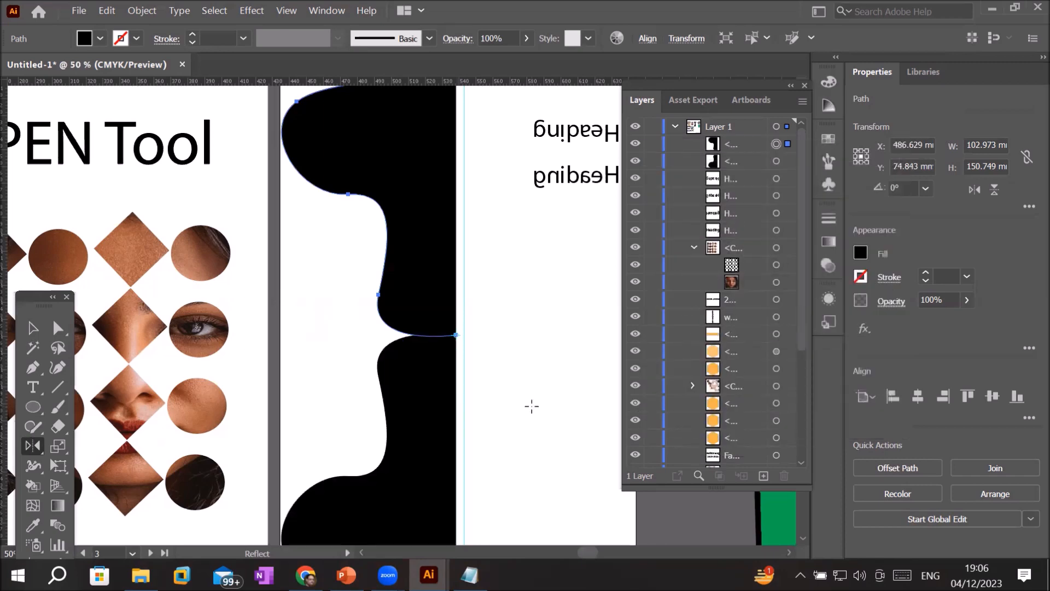
pyautogui.click(33, 327)
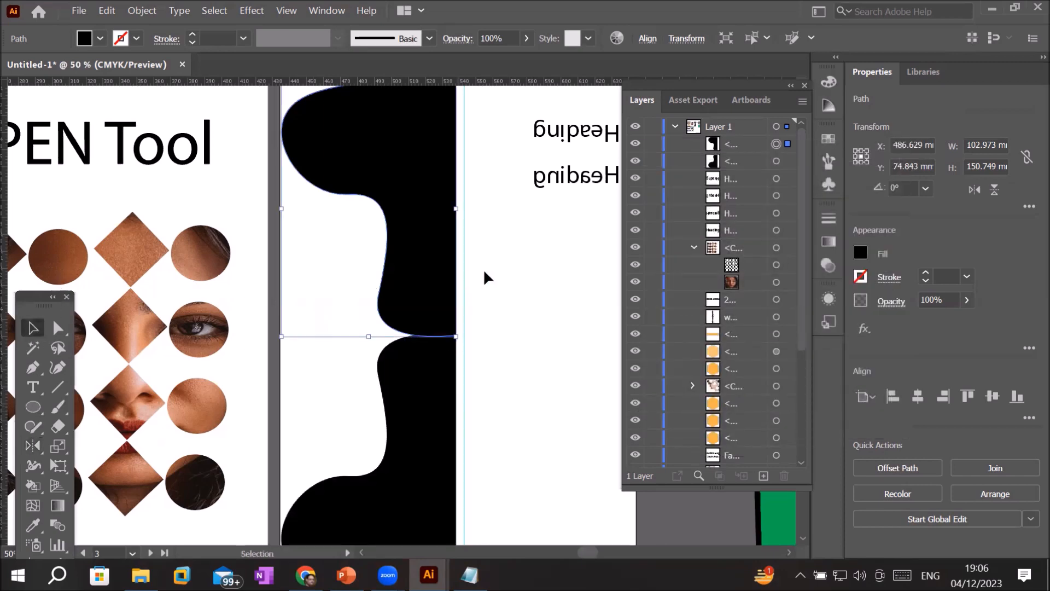
pyautogui.click(517, 293)
pyautogui.scroll(-2, 516, 293)
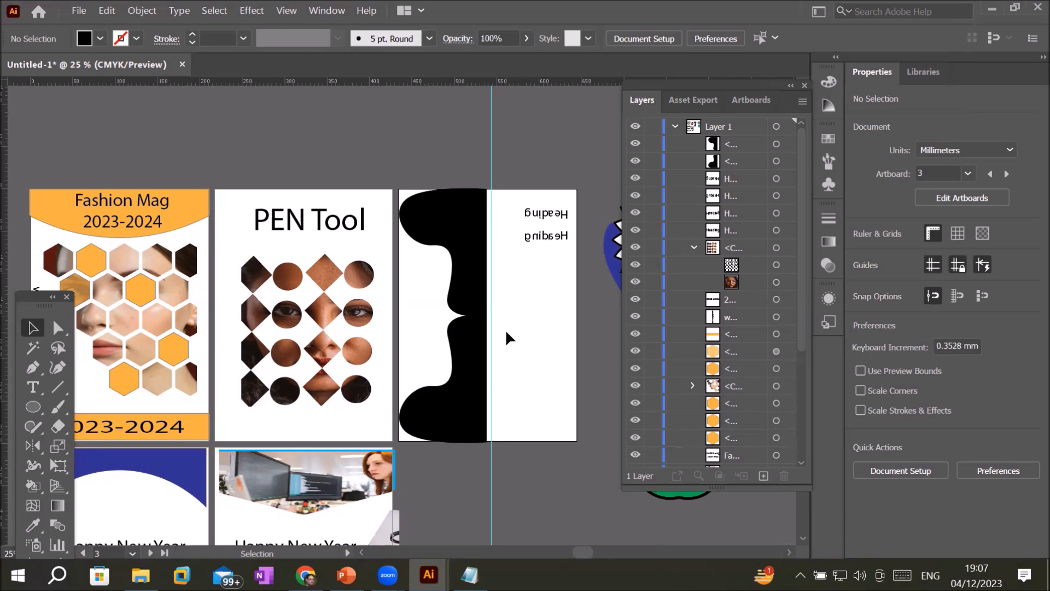
pyautogui.hotkey('ctrl', 'z')
# Step: Move the black half shape up to the middle of the third artboard, with its straight edge just left of the guide
pyautogui.click(481, 359)
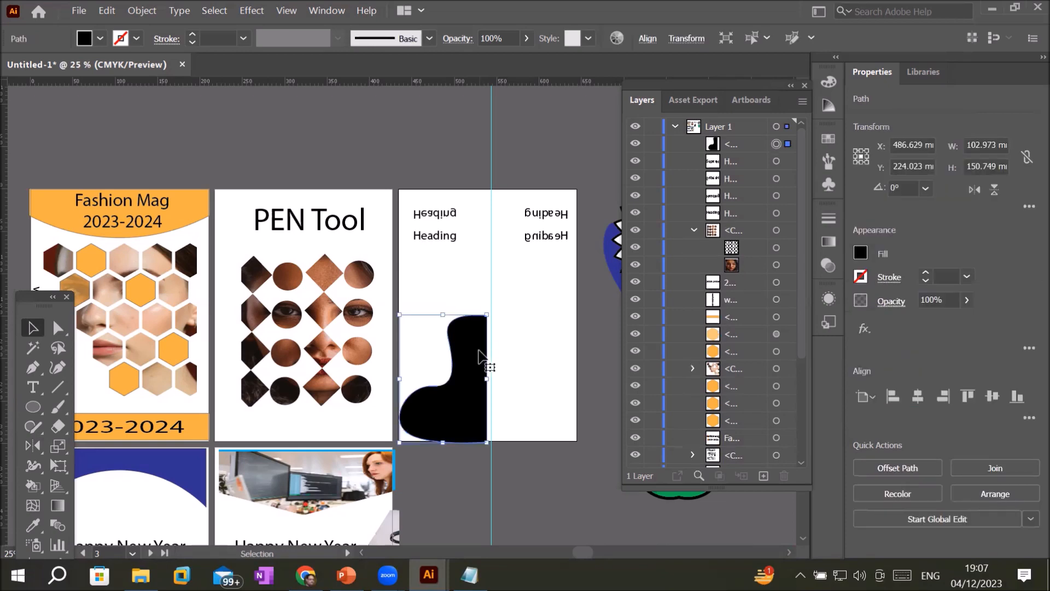
pyautogui.moveTo(476, 362); pyautogui.dragTo(473, 315)
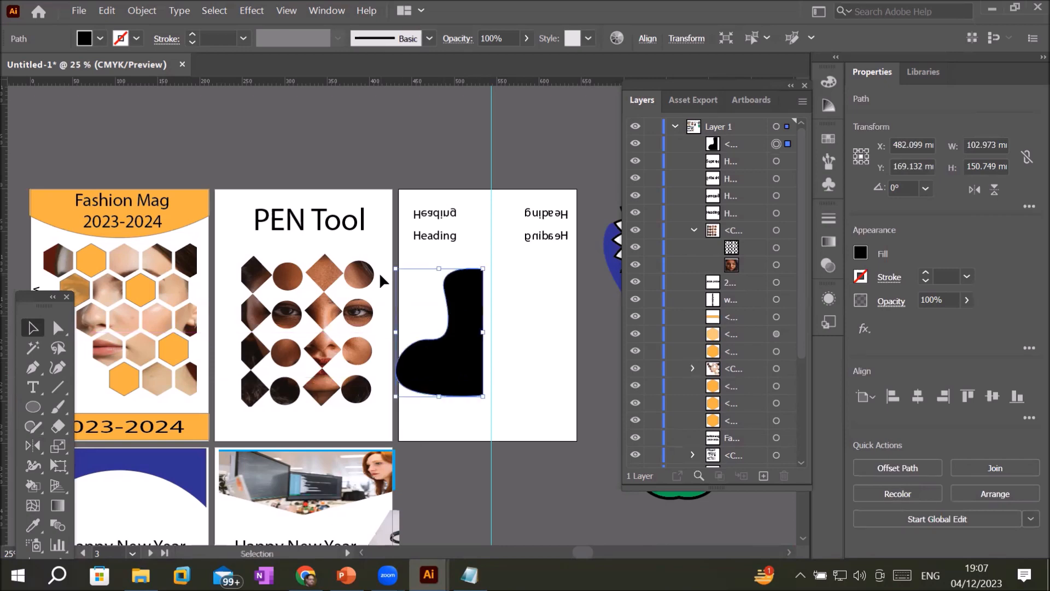
pyautogui.click(404, 259)
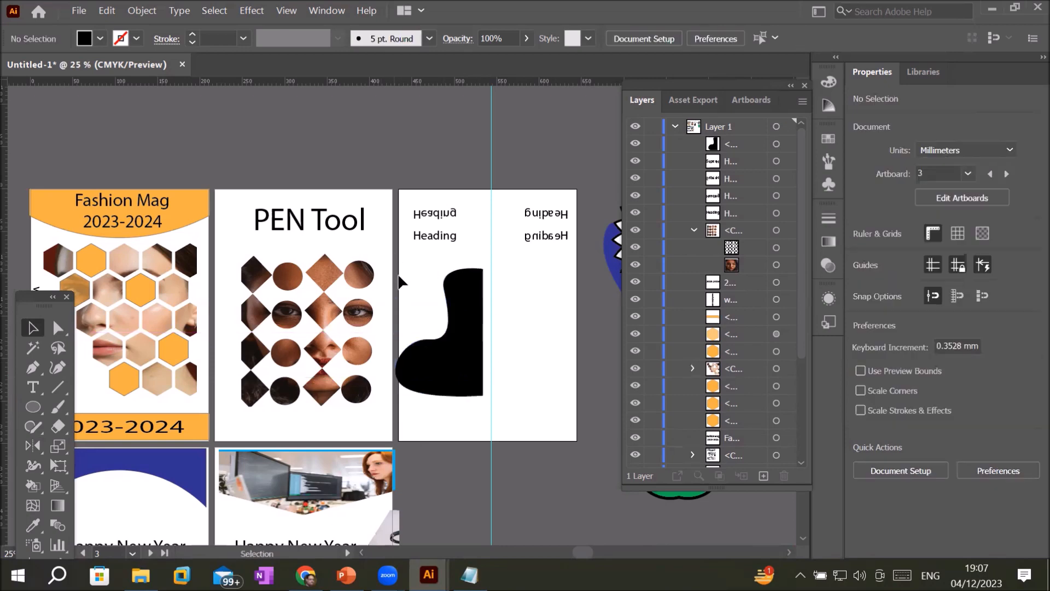
pyautogui.hotkey('ctrl', 'z')
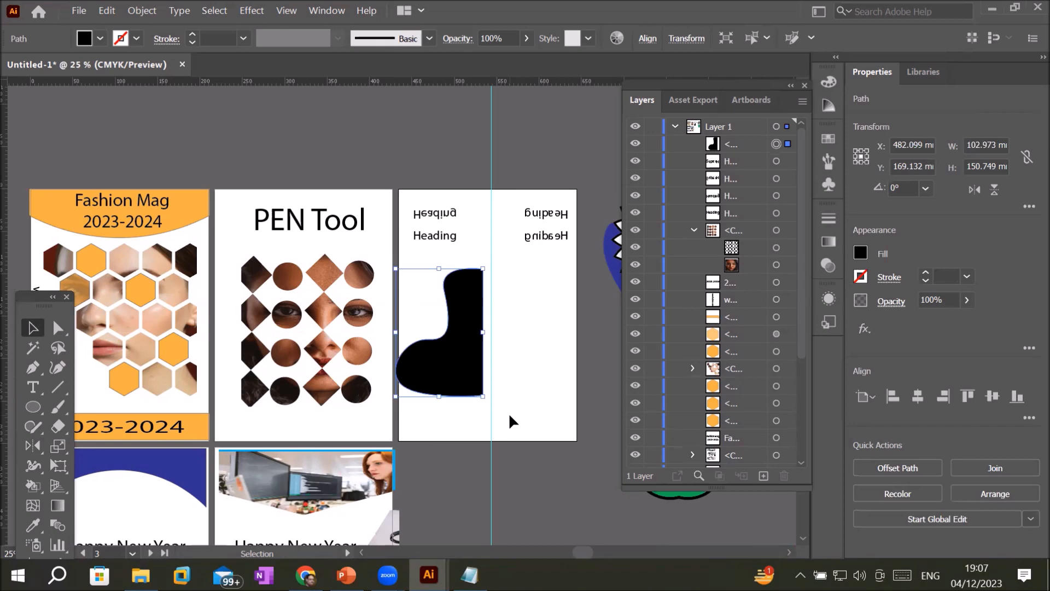
# Step: Reflect a copy of the half shape across a horizontal axis through a point below the shape, beside the guide
pyautogui.scroll(2, 511, 432)
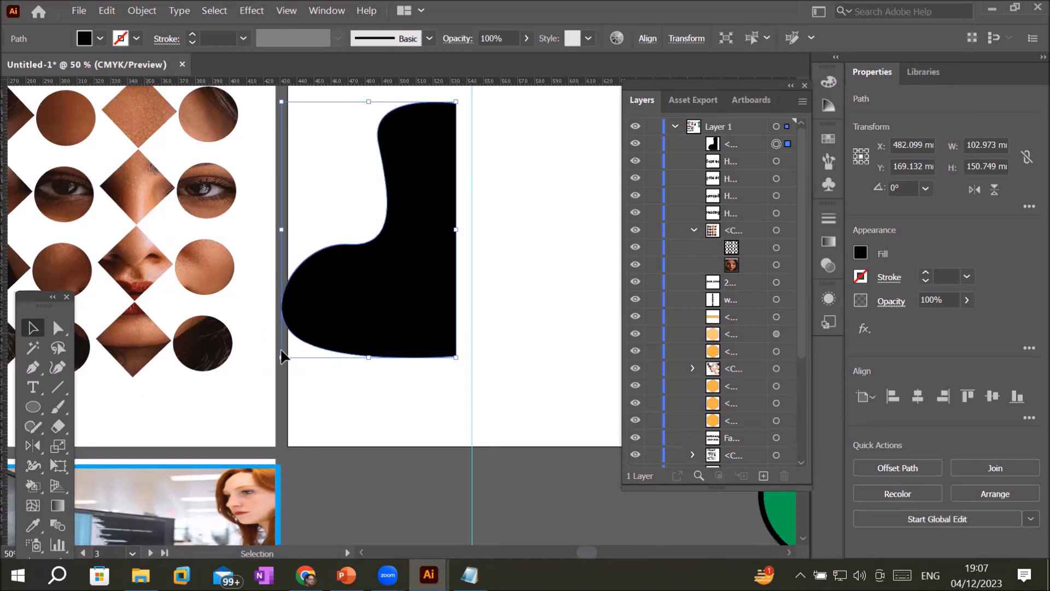
pyautogui.click(27, 438)
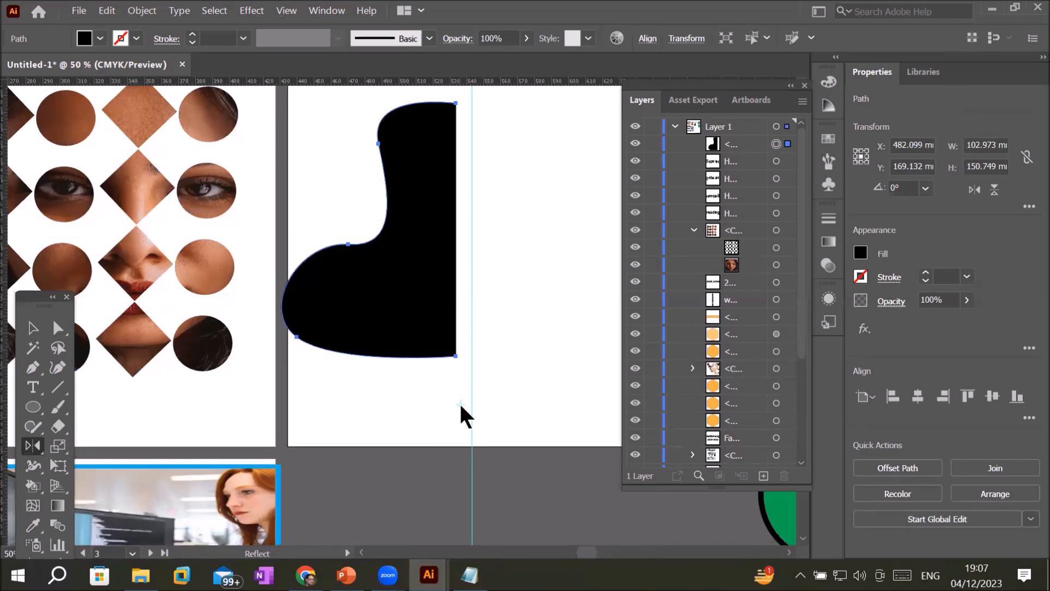
pyautogui.keyDown('alt'); pyautogui.click(461, 405); pyautogui.keyUp('alt')
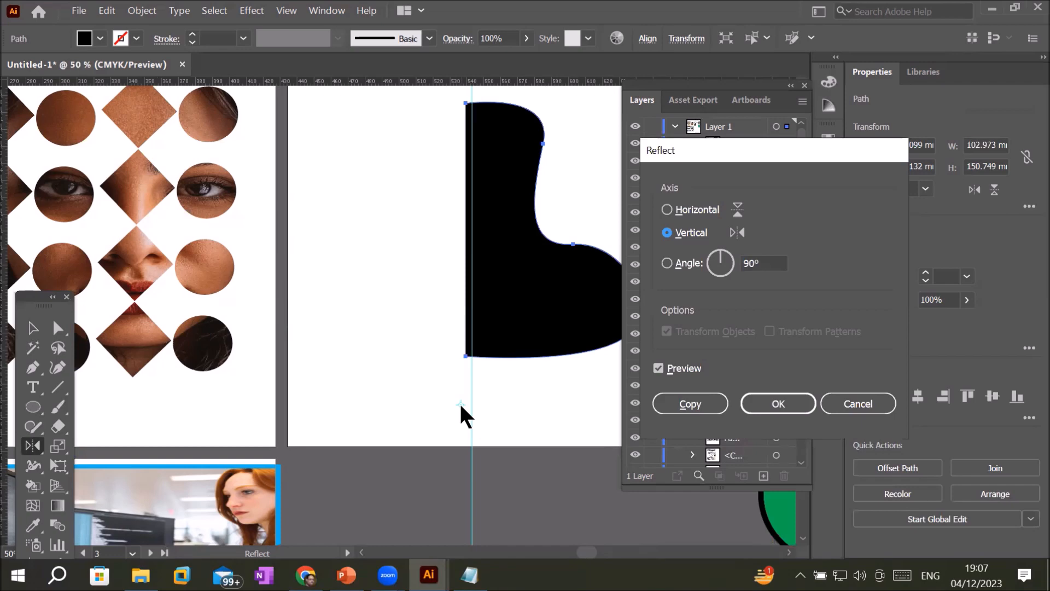
pyautogui.click(667, 210)
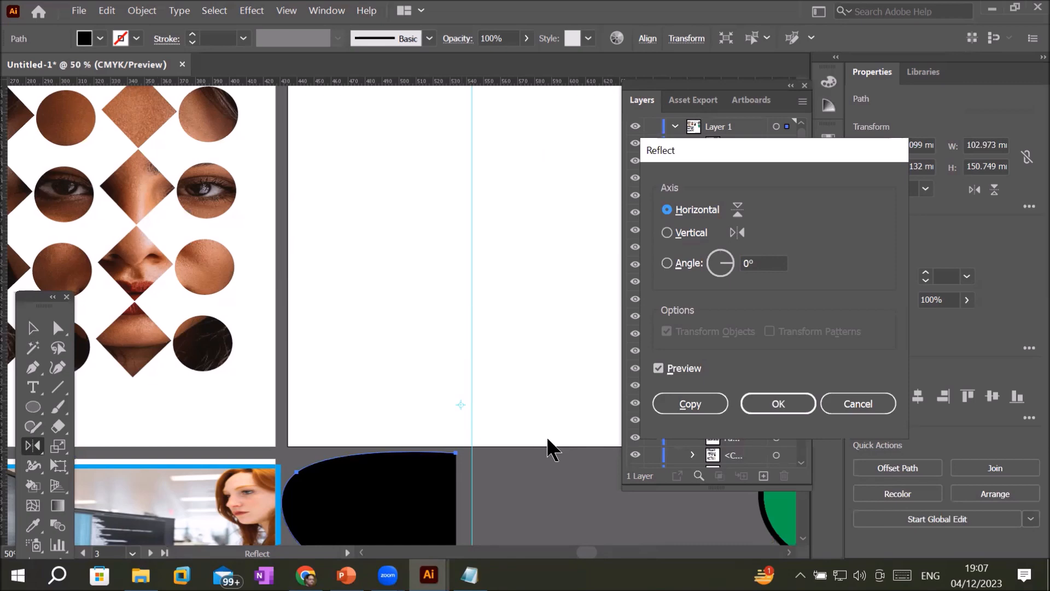
pyautogui.click(687, 405)
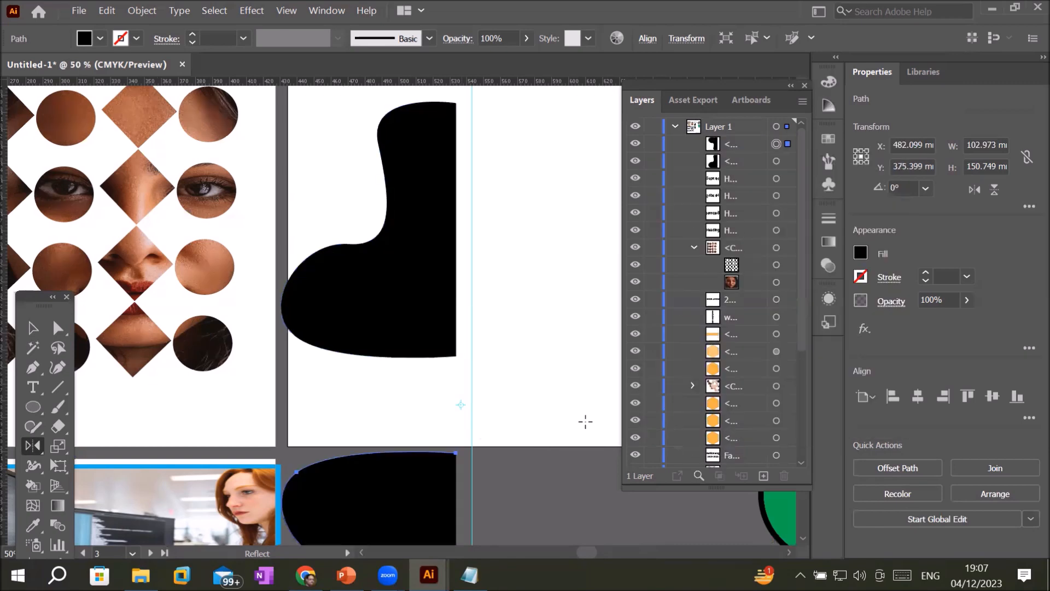
pyautogui.scroll(-2, 528, 448)
pyautogui.scroll(-3, 525, 499)
pyautogui.scroll(2, 535, 520)
pyautogui.scroll(1, 534, 527)
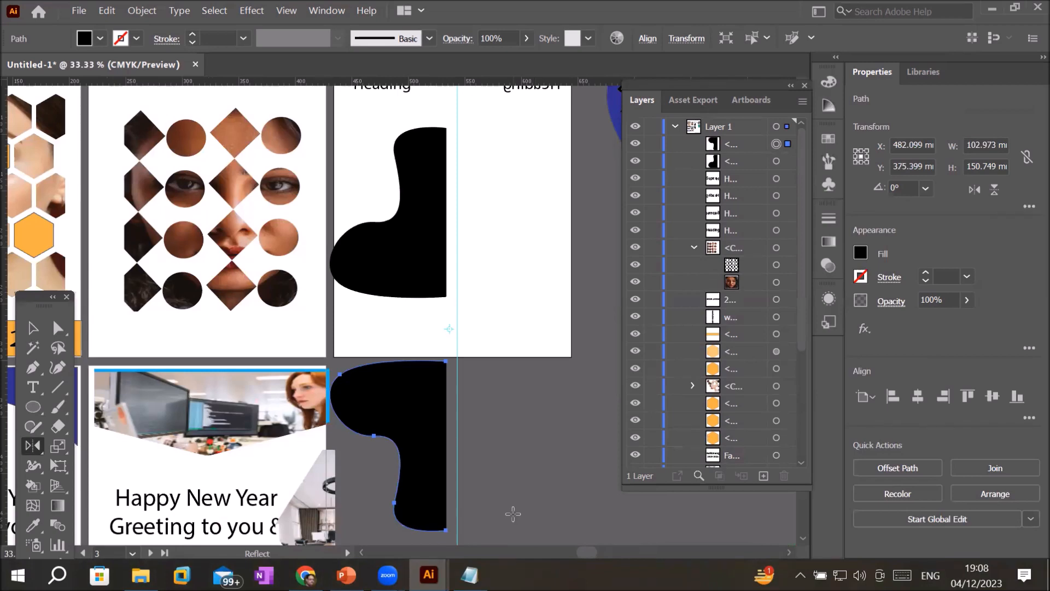
# Step: Delete the reflected copy beneath the third artboard, keeping the original half shape
pyautogui.click(32, 327)
pyautogui.click(394, 277)
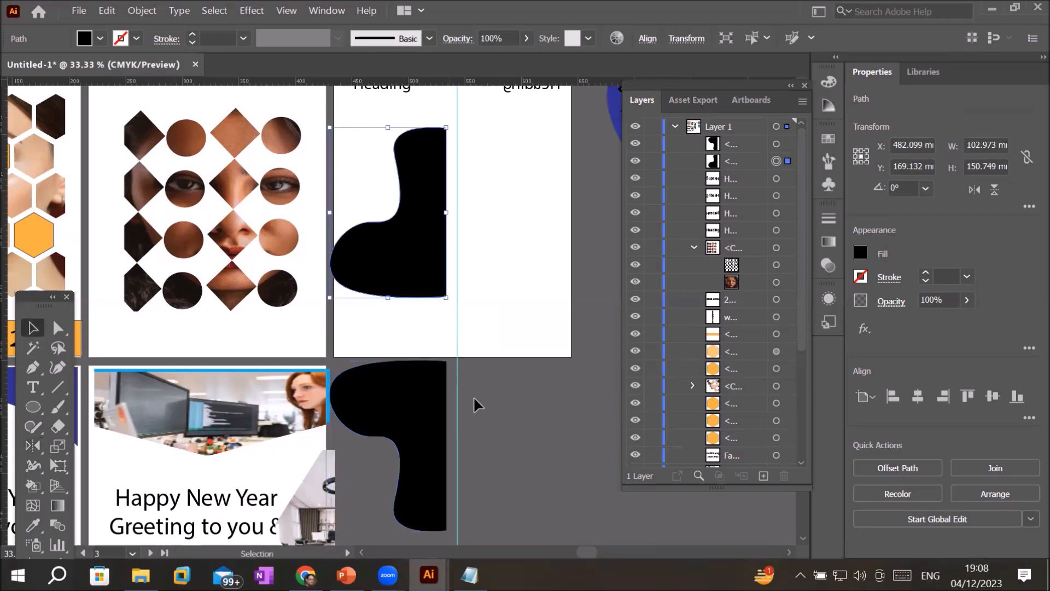
pyautogui.click(418, 449)
pyautogui.press('Delete')
pyautogui.scroll(1, 424, 229)
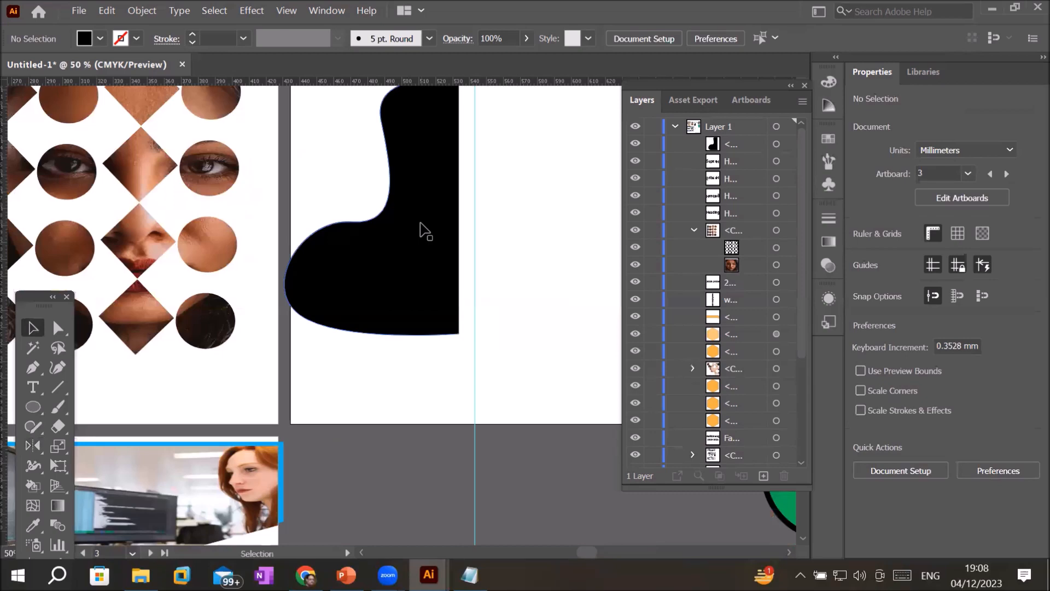
pyautogui.scroll(-1, 424, 209)
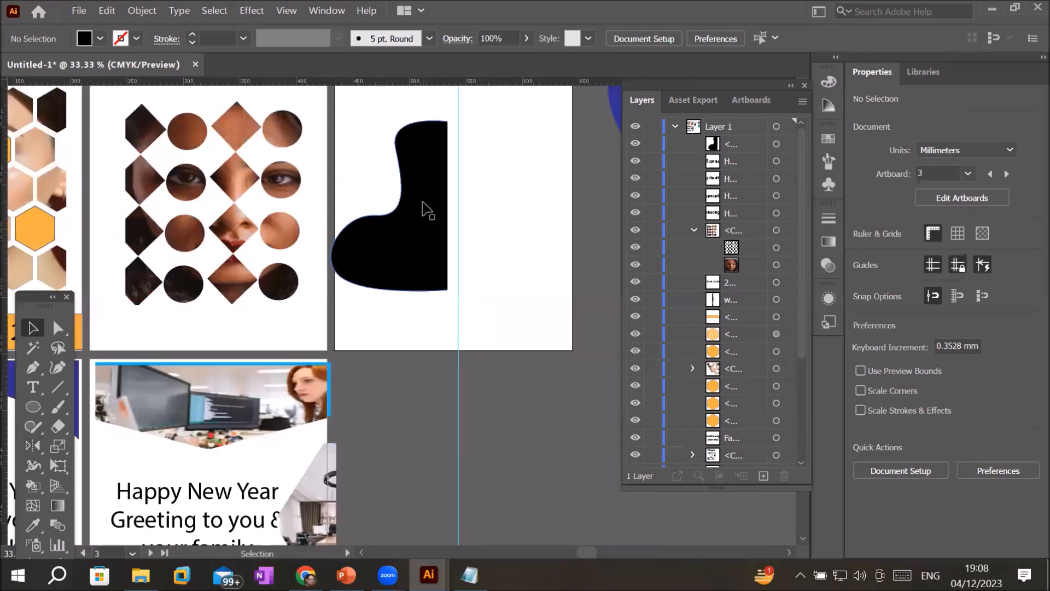
# Step: Draw a five-pointed star about 37 by 35 mm just below the half shape and fill it with CMYK Red
pyautogui.click(34, 407)
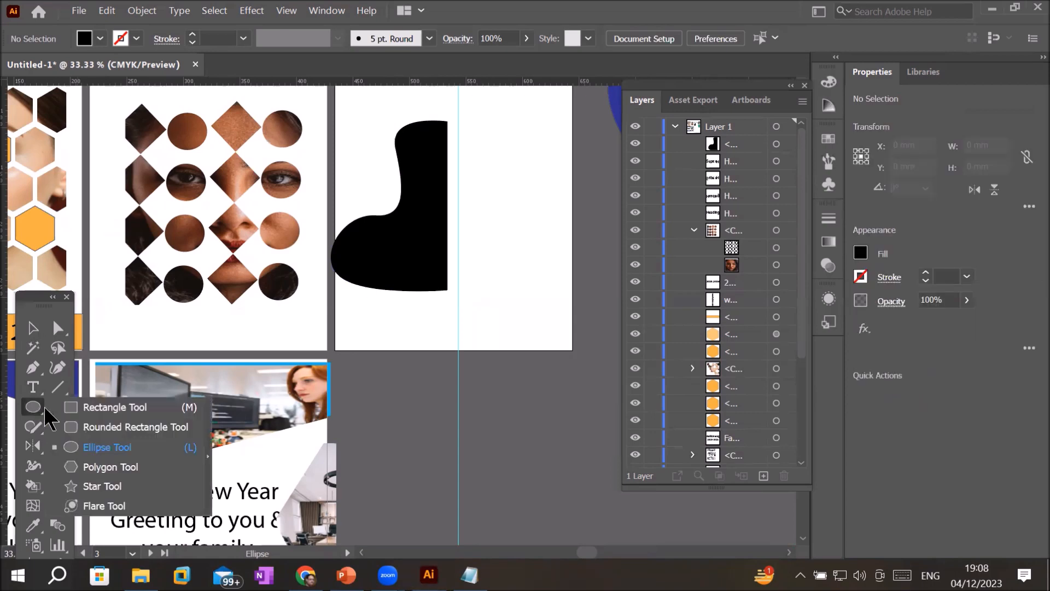
pyautogui.click(101, 486)
pyautogui.moveTo(386, 304); pyautogui.dragTo(398, 323)
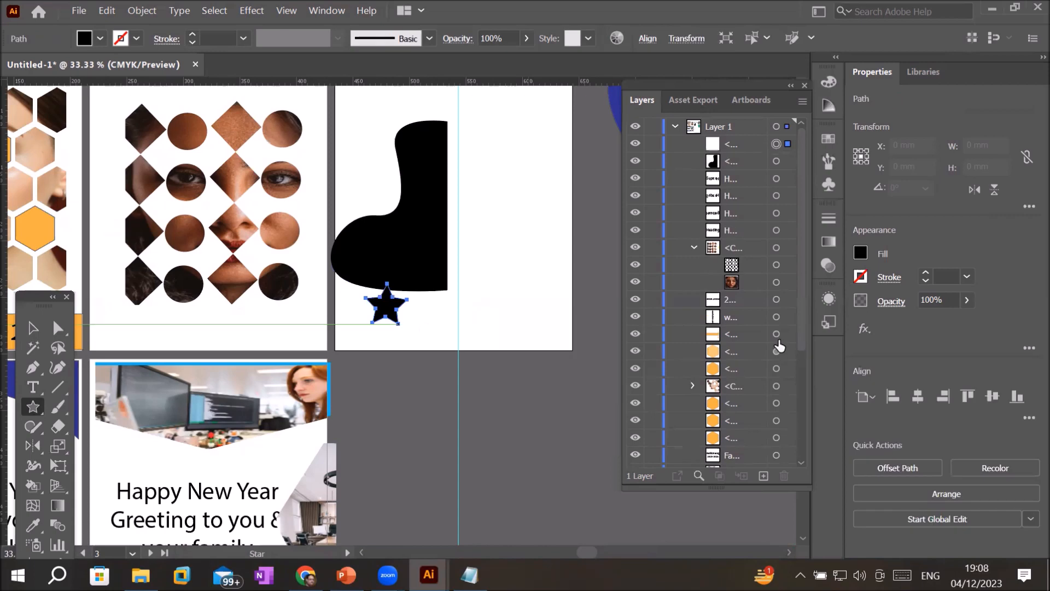
pyautogui.click(106, 39)
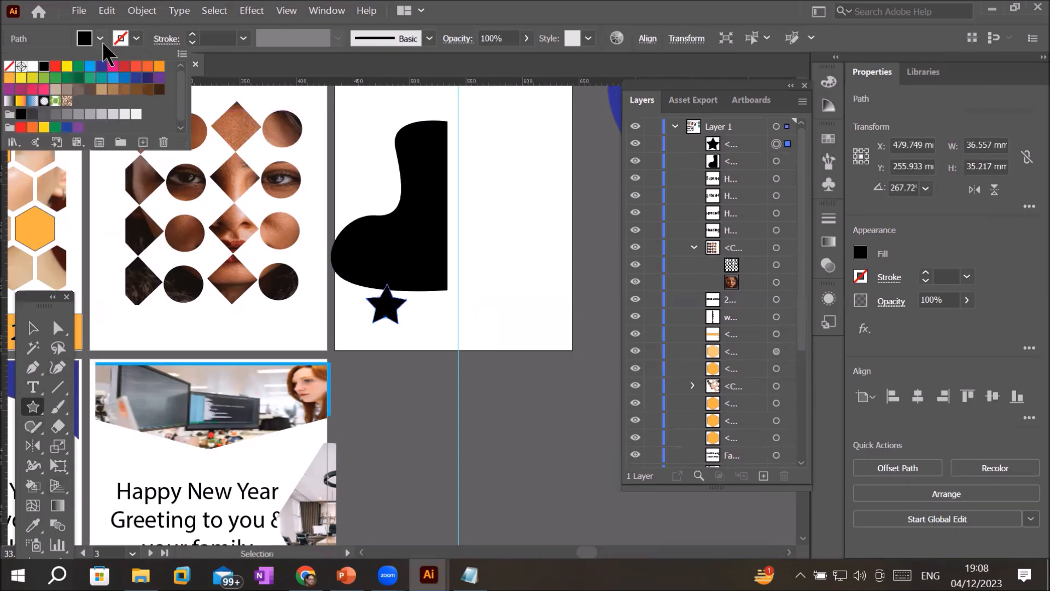
pyautogui.click(56, 66)
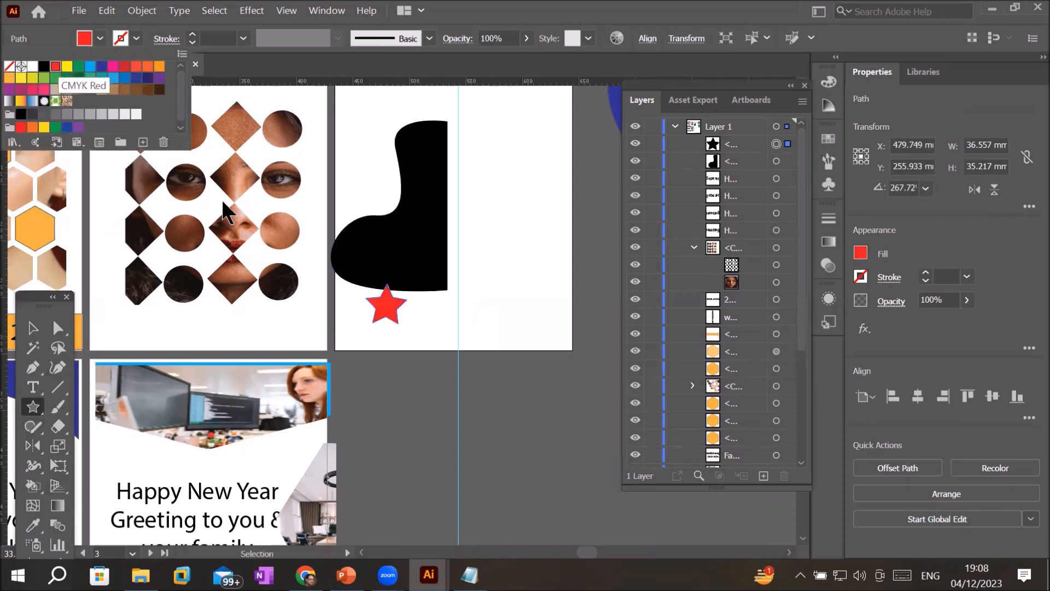
pyautogui.click(392, 308)
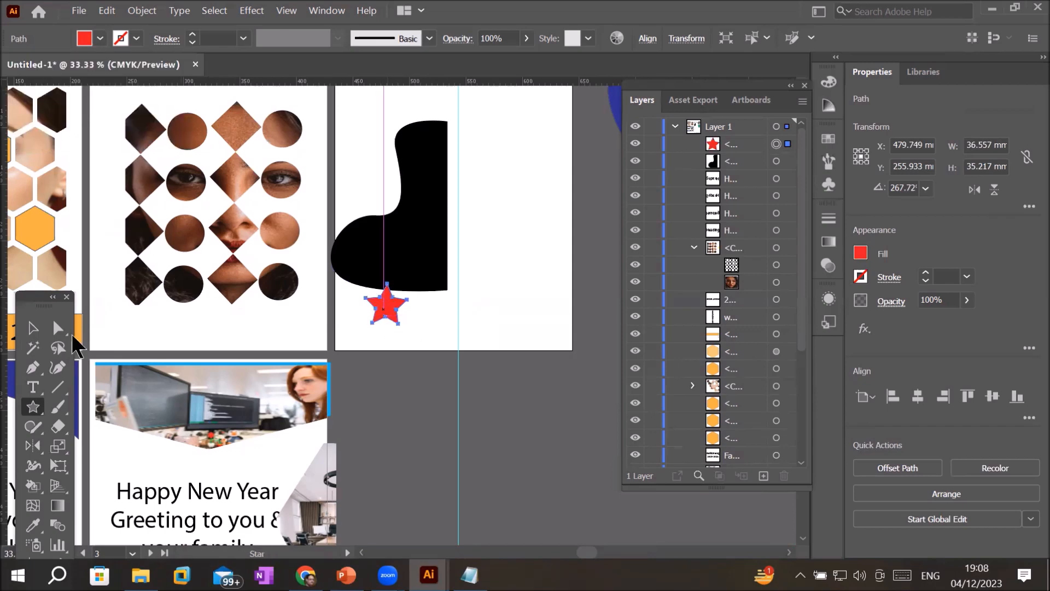
# Step: Duplicate the red star three times, placing one copy below, one beside and one above the half shape
pyautogui.click(33, 327)
pyautogui.moveTo(381, 316); pyautogui.dragTo(416, 103)
pyautogui.scroll(-1, 485, 209)
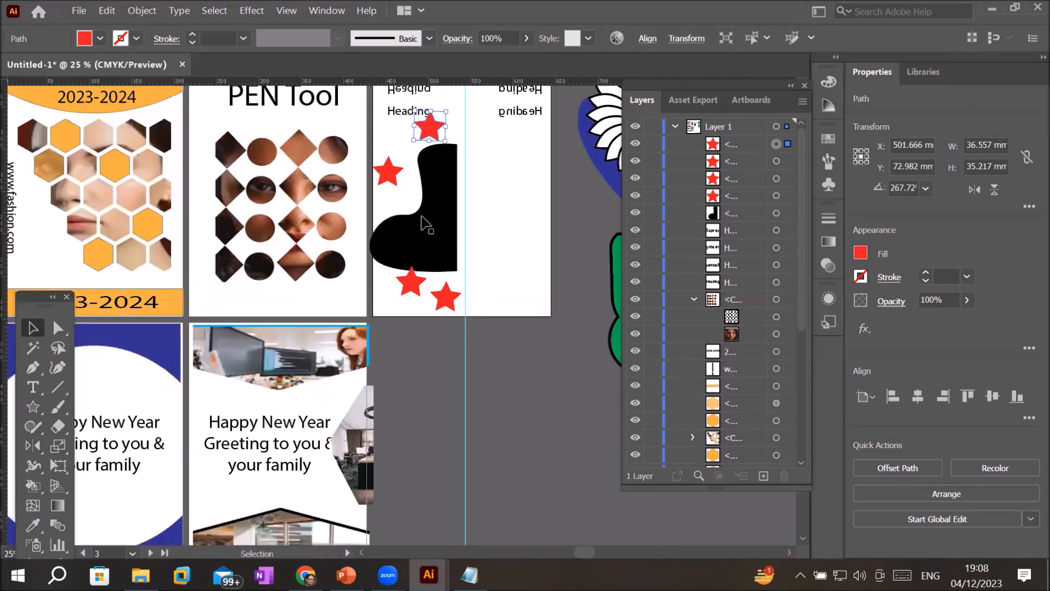
# Step: Delete all four Heading texts, upright and mirrored, from the top of the third artboard
pyautogui.scroll(-1, 468, 212)
pyautogui.click(410, 129)
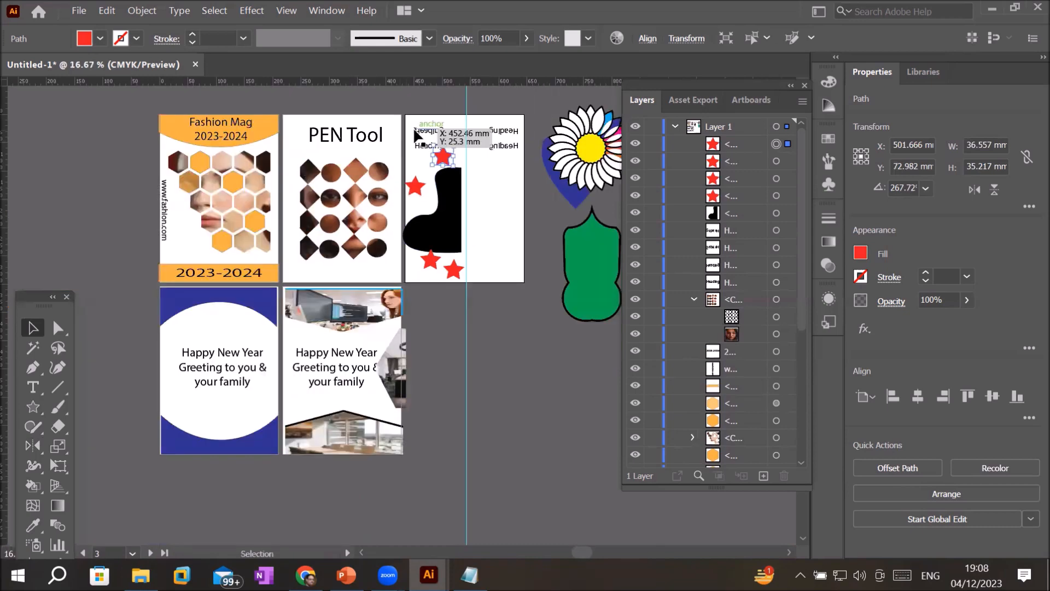
pyautogui.moveTo(410, 130); pyautogui.dragTo(423, 149)
pyautogui.press('Delete')
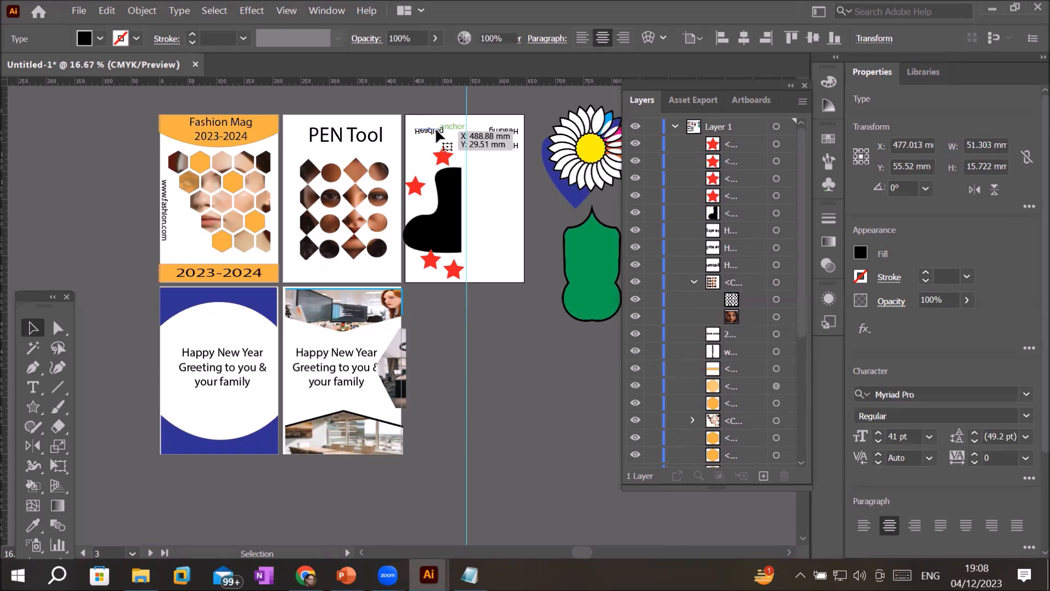
pyautogui.click(437, 133)
pyautogui.press('Delete')
pyautogui.moveTo(482, 122); pyautogui.dragTo(521, 156)
pyautogui.press('Delete')
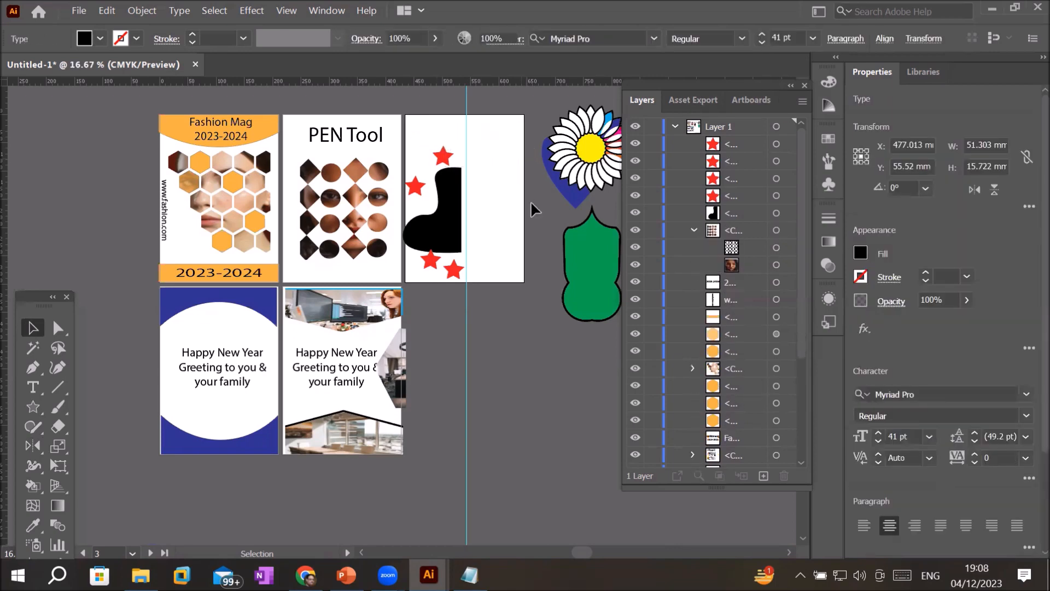
# Step: Select the black half shape together with all four red stars on the third artboard
pyautogui.click(534, 209)
pyautogui.keyDown('alt'); pyautogui.scroll(-1, 534, 210); pyautogui.keyUp('alt')
pyautogui.moveTo(451, 268); pyautogui.dragTo(506, 276)
pyautogui.keyDown('alt'); pyautogui.scroll(1, 496, 267); pyautogui.keyUp('alt')
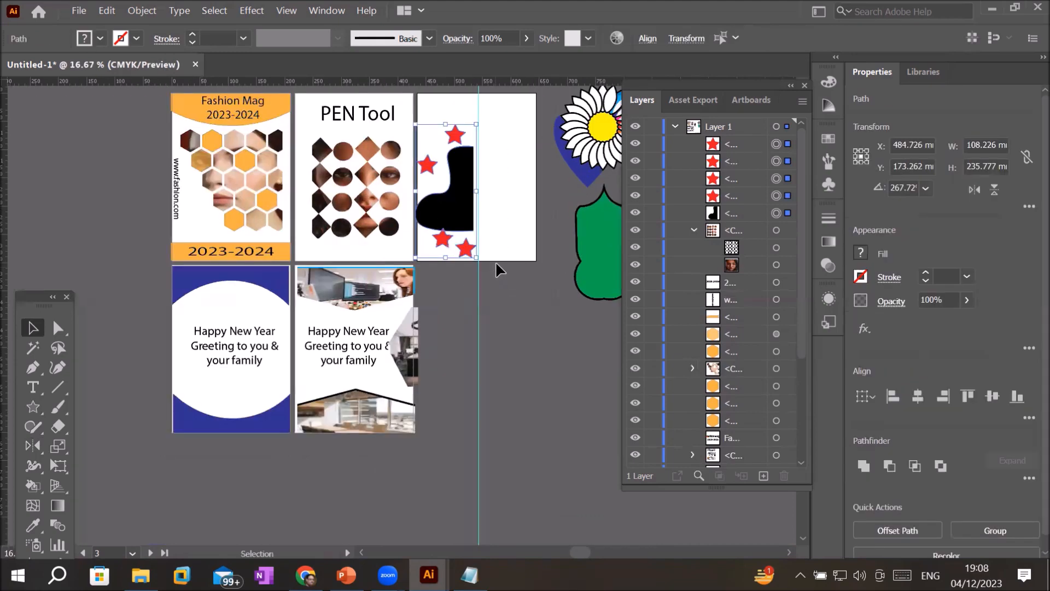
pyautogui.keyDown('alt'); pyautogui.scroll(2, 497, 268); pyautogui.keyUp('alt')
pyautogui.keyDown('alt'); pyautogui.scroll(-2, 496, 263); pyautogui.keyUp('alt')
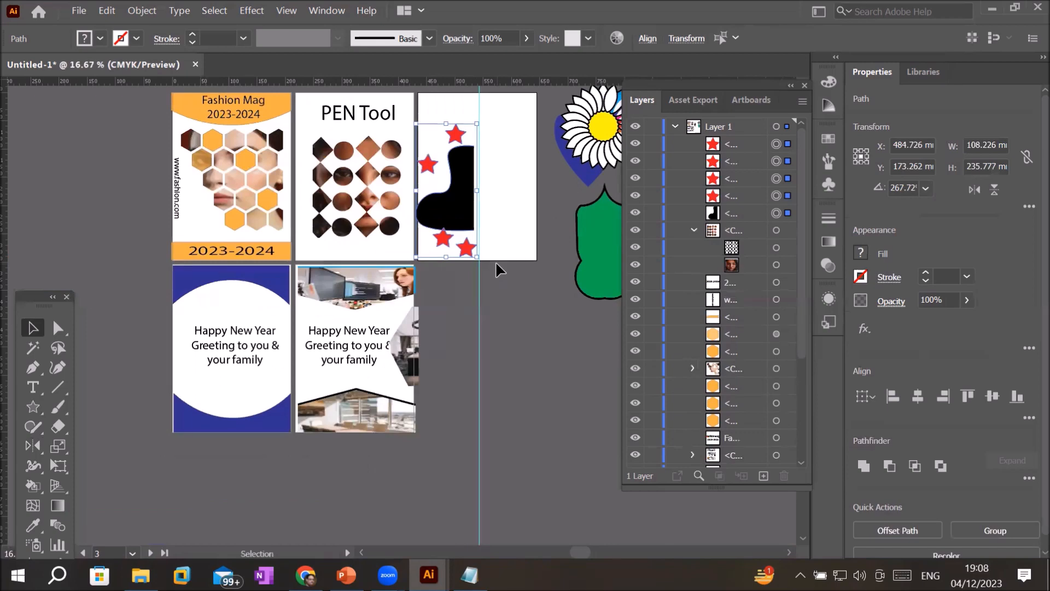
# Step: Try reflecting a copy of the selected half shape and stars at 78° about a point just beyond the guide, and undo it
pyautogui.click(34, 447)
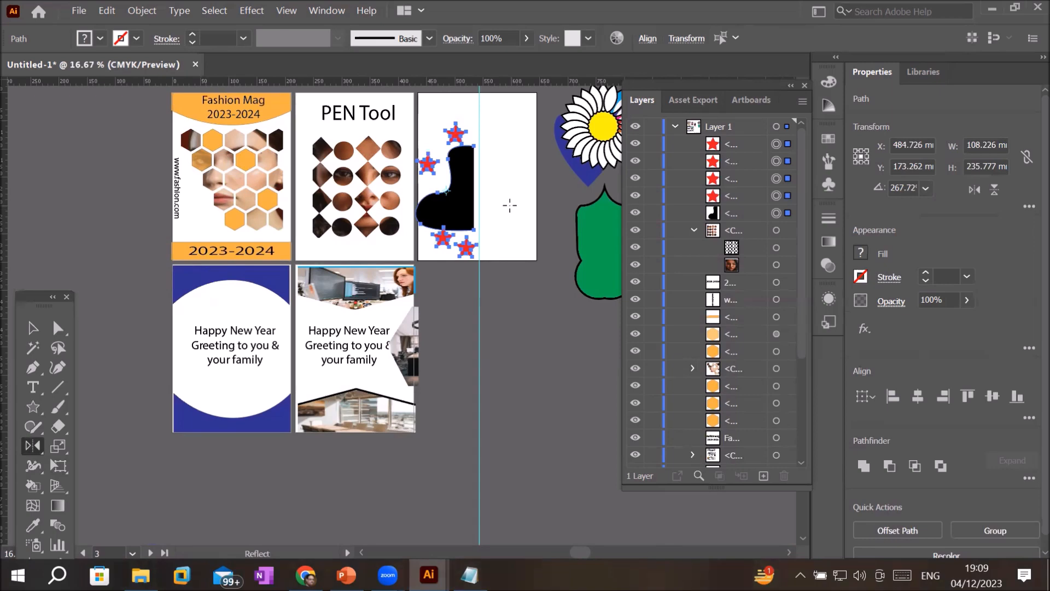
pyautogui.keyDown('alt'); pyautogui.scroll(1, 510, 205); pyautogui.keyUp('alt')
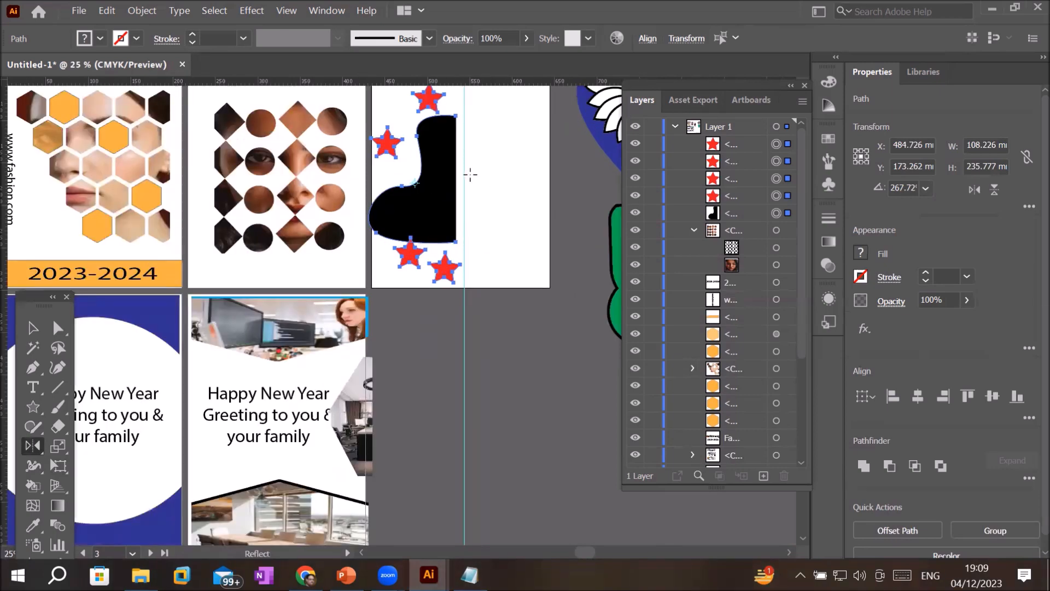
pyautogui.keyDown('alt'); pyautogui.click(471, 175); pyautogui.keyUp('alt')
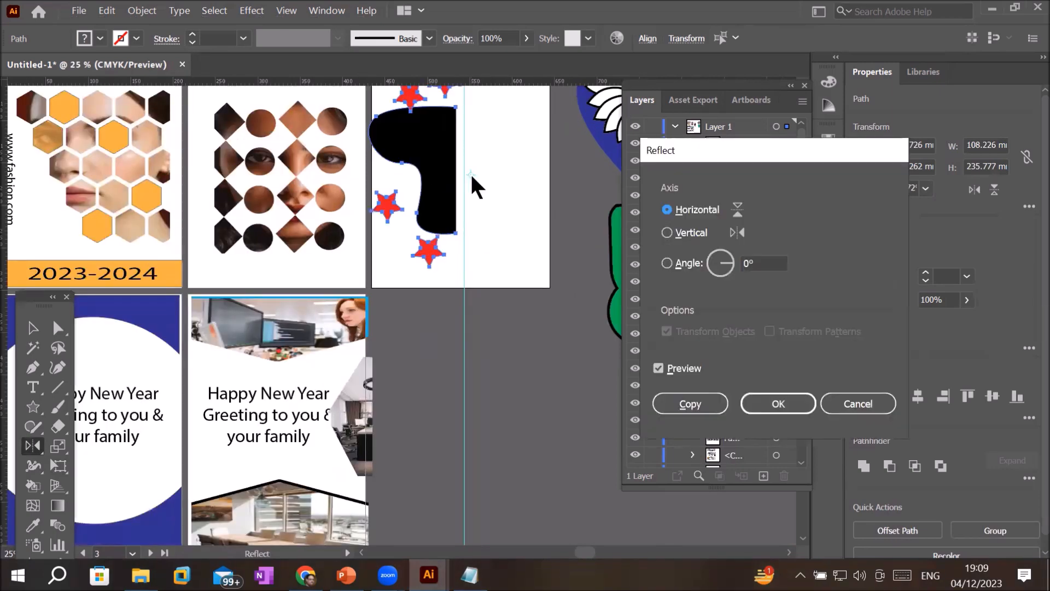
pyautogui.click(674, 230)
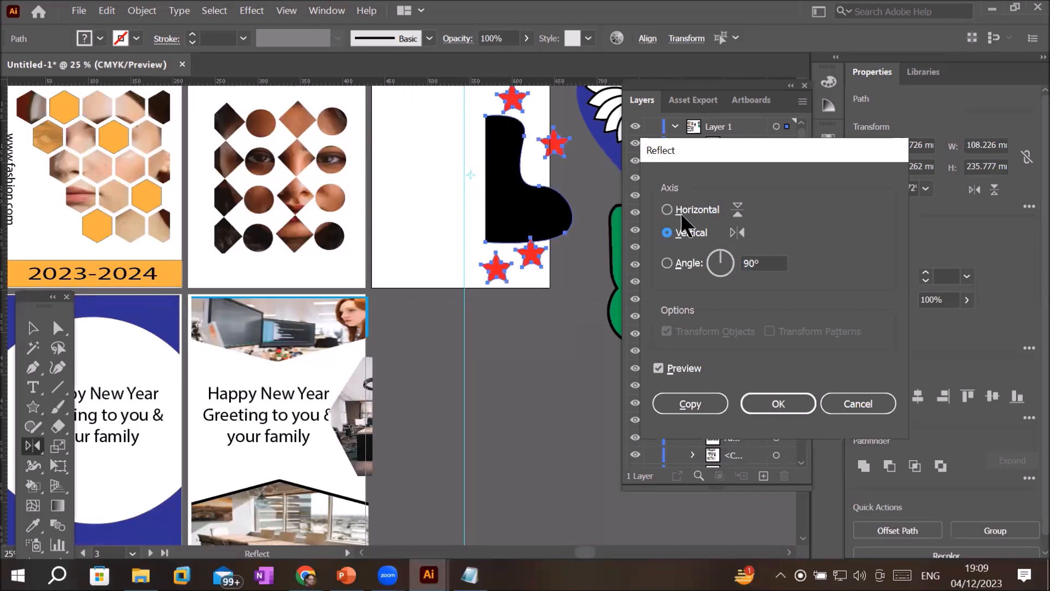
pyautogui.click(686, 211)
pyautogui.click(690, 234)
pyautogui.moveTo(721, 250); pyautogui.dragTo(711, 253)
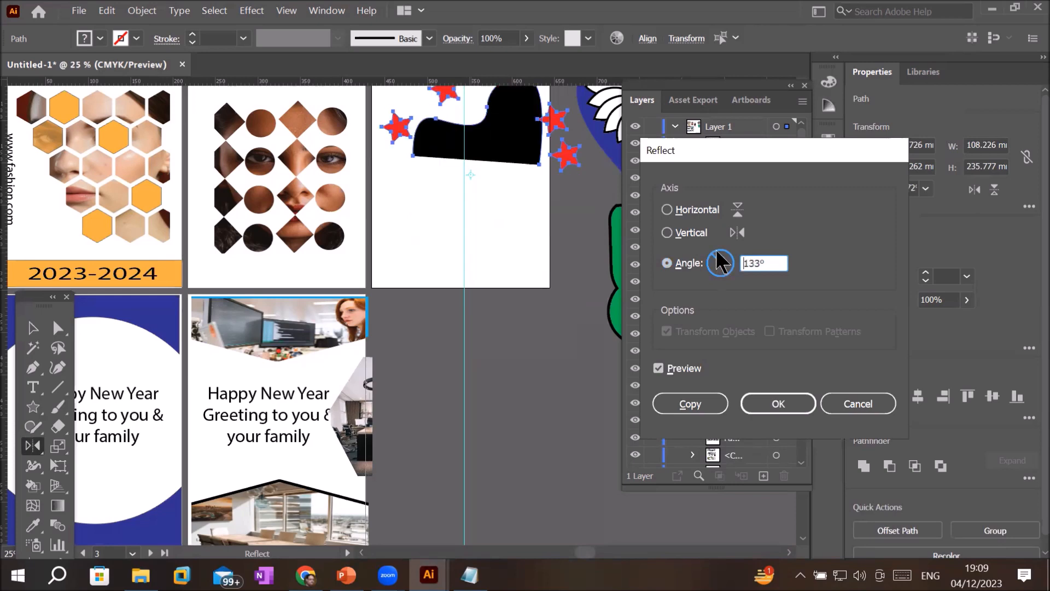
pyautogui.moveTo(715, 264); pyautogui.dragTo(731, 257)
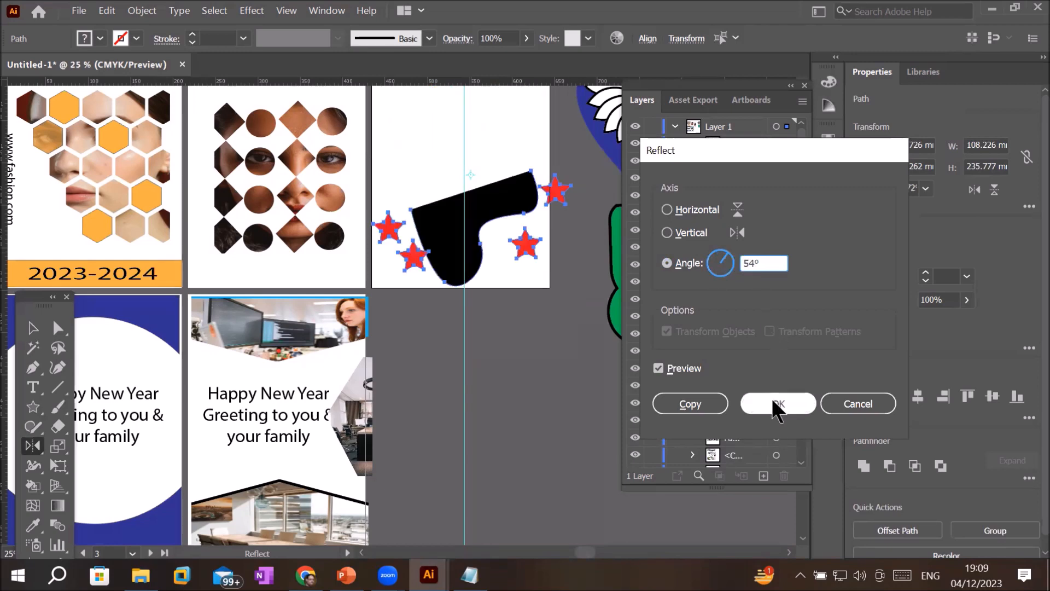
pyautogui.moveTo(728, 259); pyautogui.dragTo(722, 252)
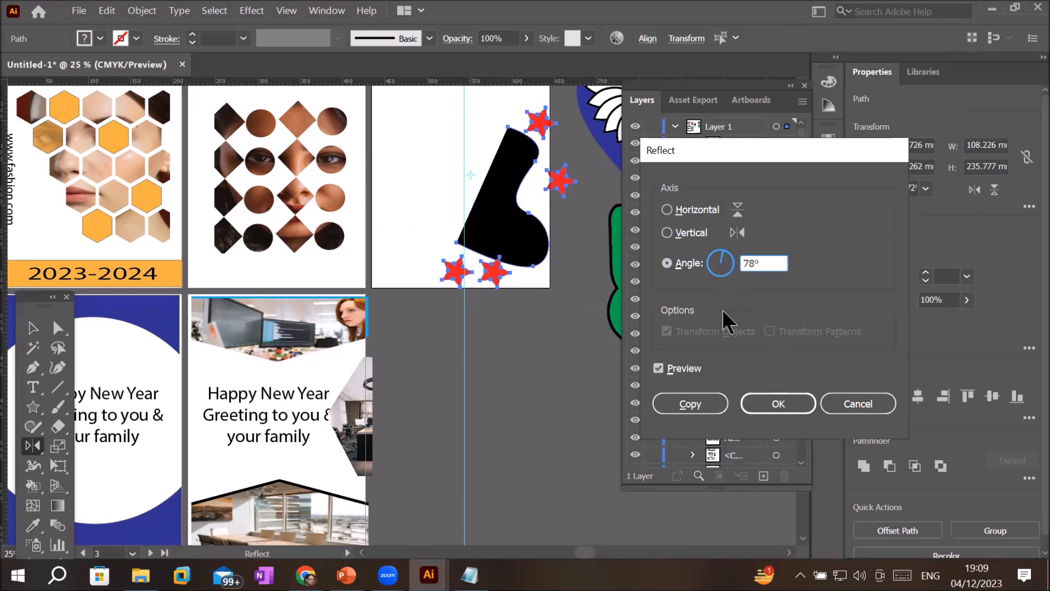
pyautogui.click(690, 403)
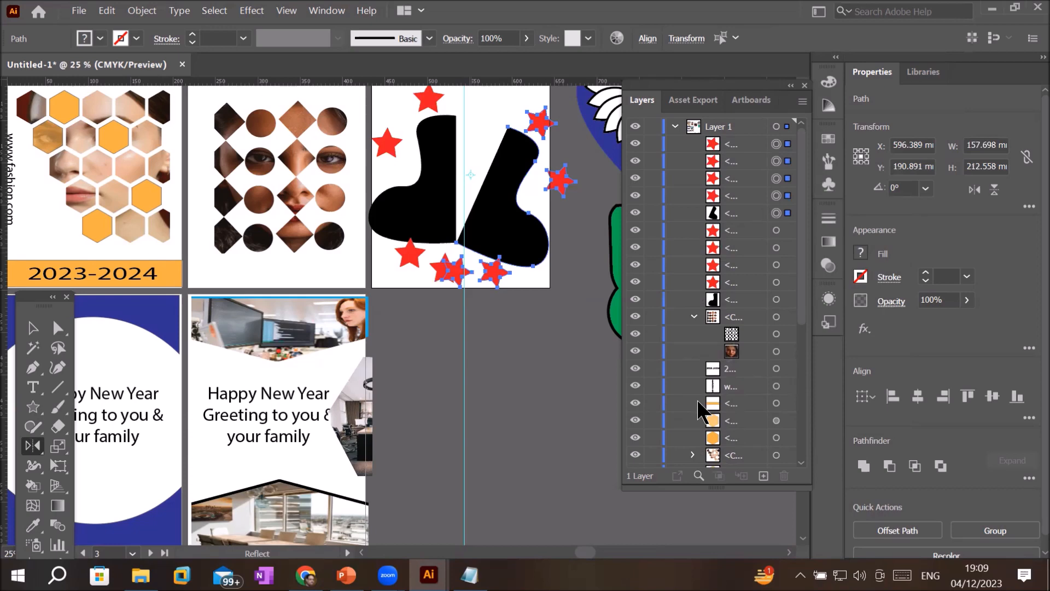
pyautogui.hotkey('ctrl', 'z')
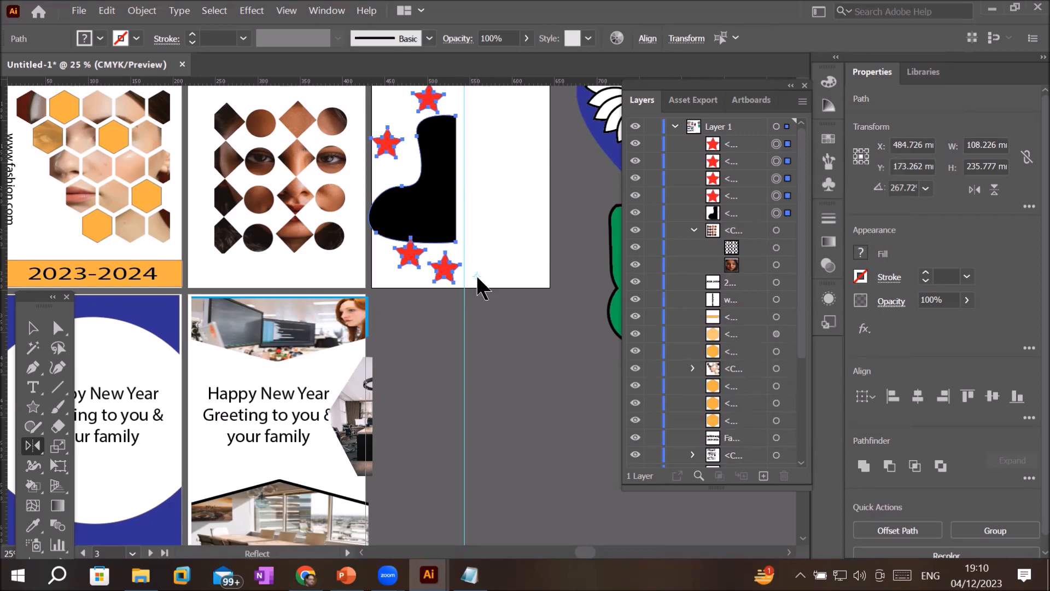
# Step: Reflect a copy of the half shape and stars at 45° about a point beside the guide near the third artboard's lower edge
pyautogui.keyDown('alt'); pyautogui.click(477, 275); pyautogui.keyUp('alt')
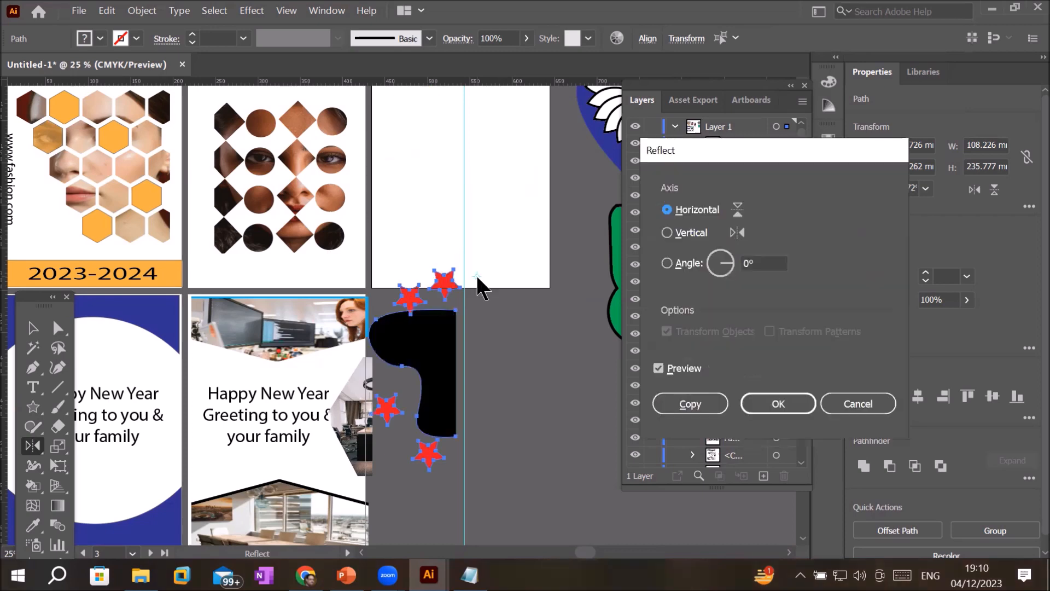
pyautogui.click(687, 236)
pyautogui.click(693, 214)
pyautogui.click(691, 265)
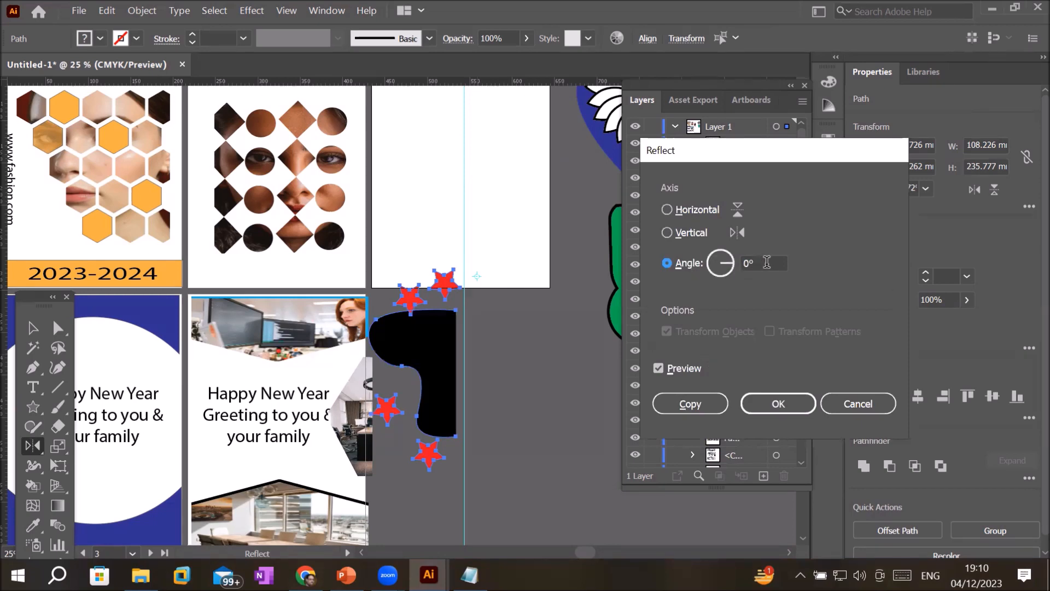
pyautogui.scroll(6, 765, 262)
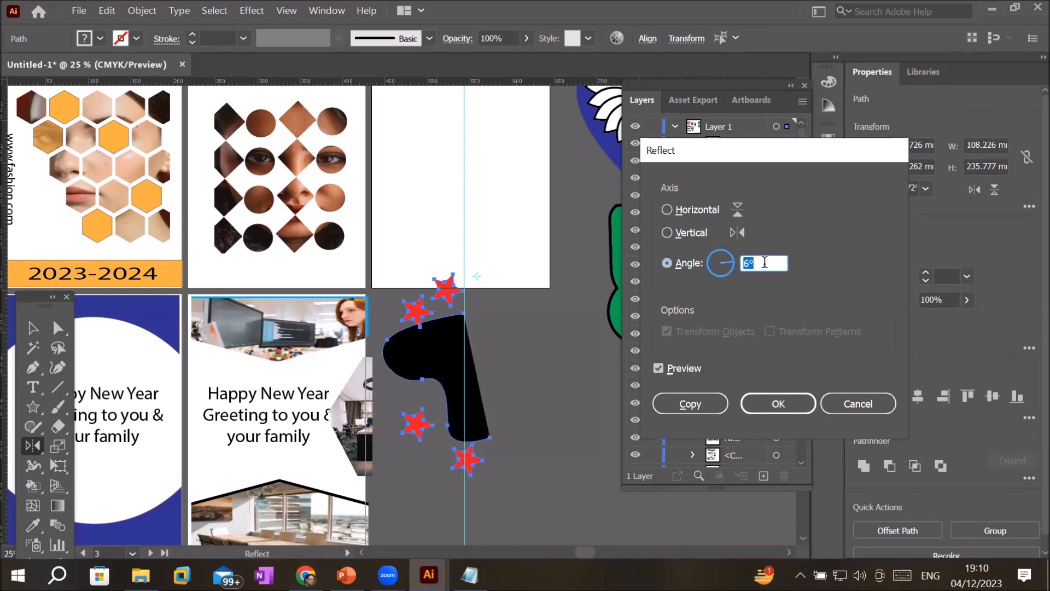
pyautogui.scroll(11, 765, 263)
pyautogui.scroll(14, 765, 262)
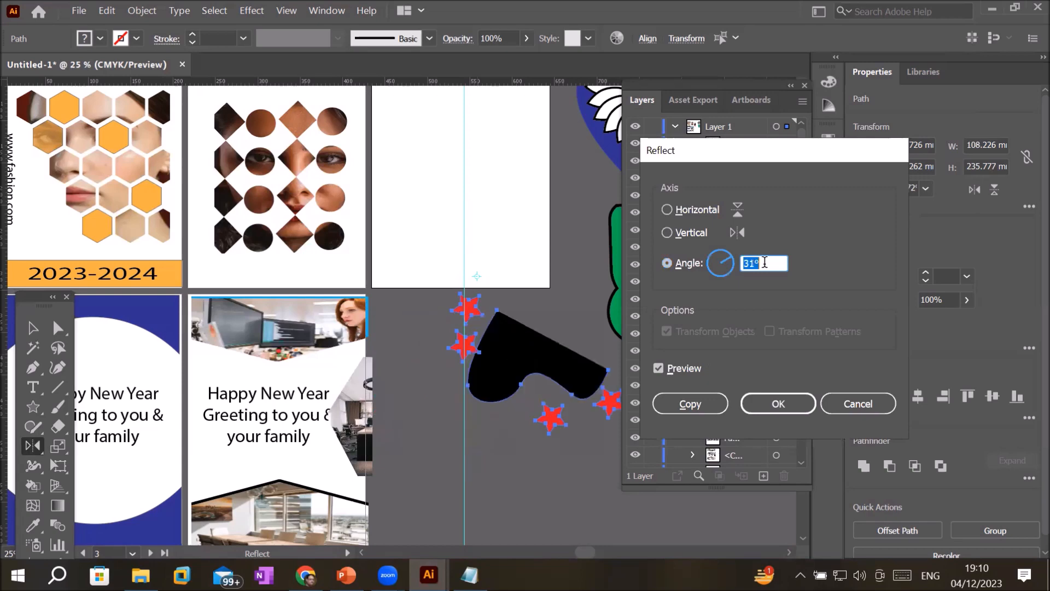
pyautogui.scroll(12, 765, 263)
pyautogui.scroll(2, 765, 262)
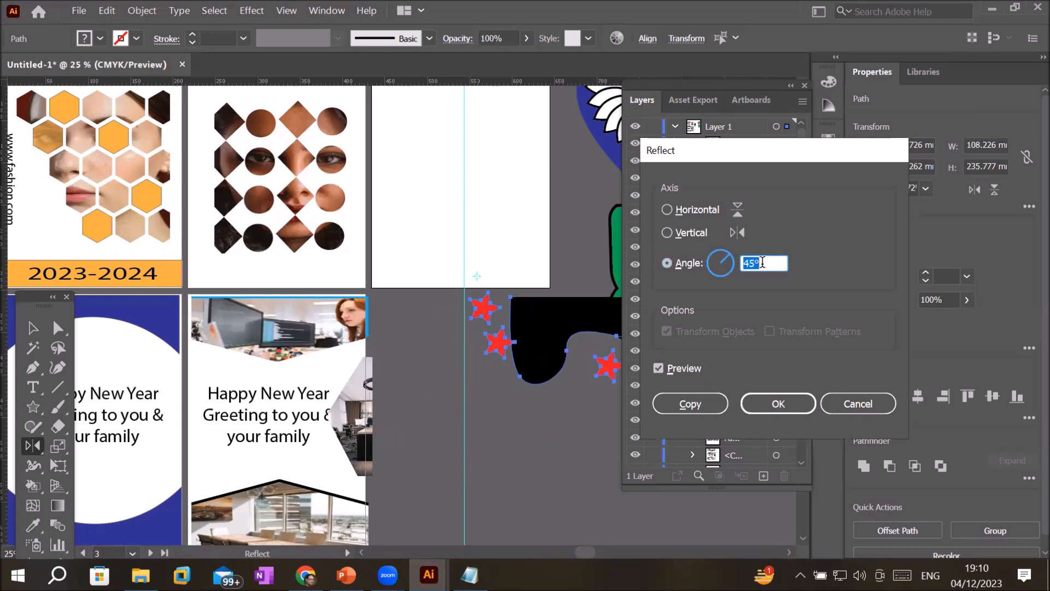
pyautogui.click(691, 404)
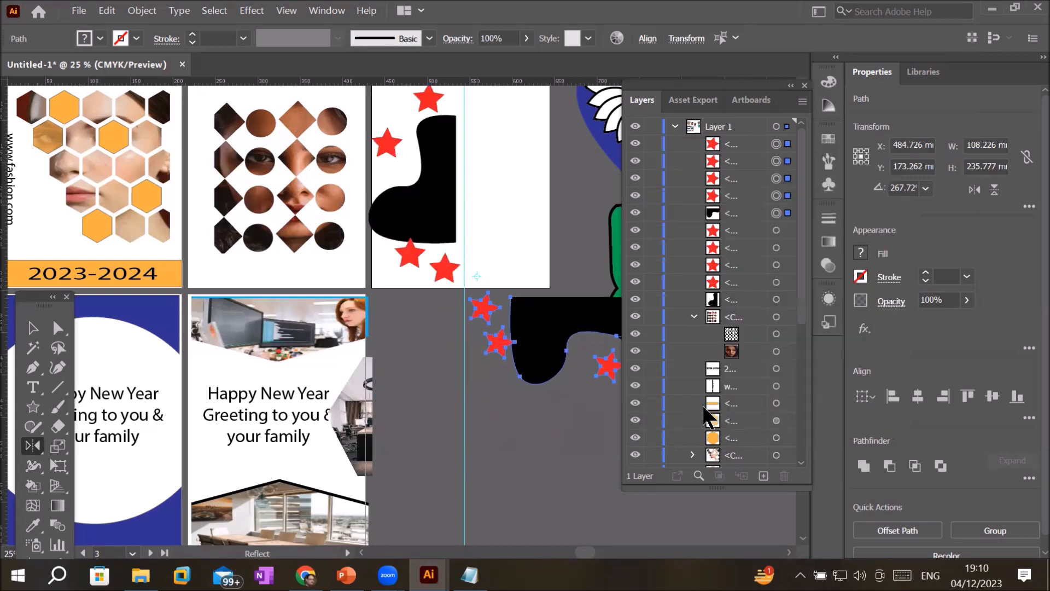
# Step: Examine the reflected copy and the alternative tools grouped with the Reflect, Type and Eraser tools
pyautogui.scroll(-3, 613, 363)
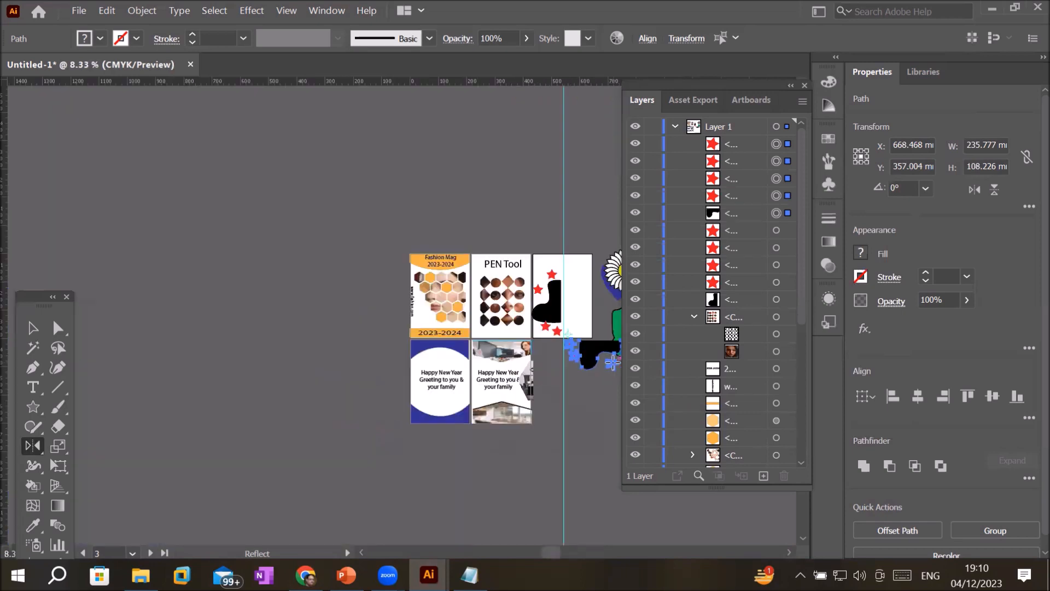
pyautogui.scroll(2, 613, 362)
pyautogui.hscroll(3, 412, 246)
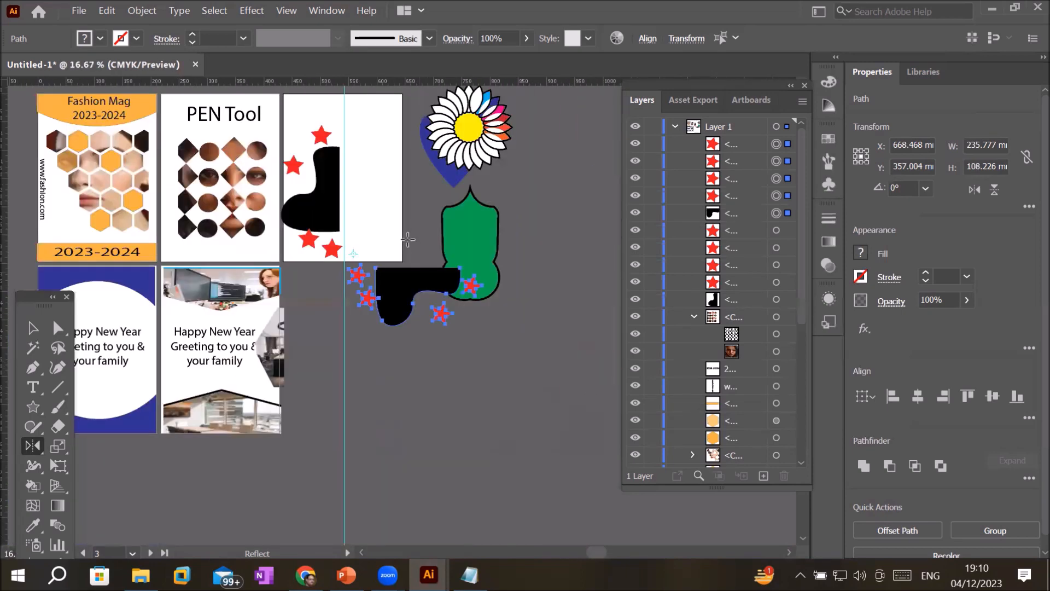
pyautogui.scroll(2, 408, 239)
pyautogui.scroll(-1, 410, 236)
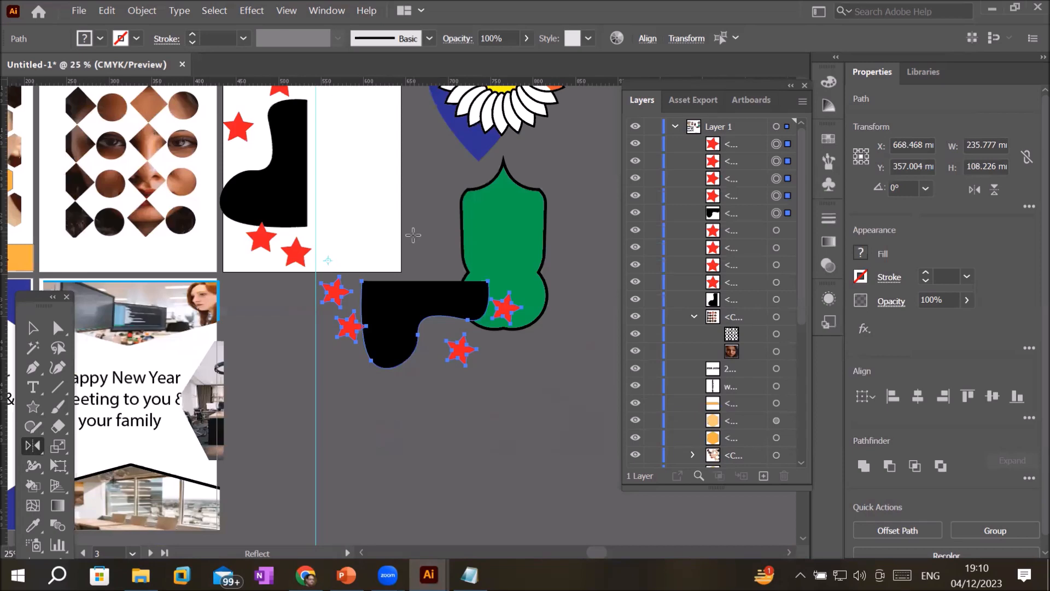
pyautogui.click(34, 446)
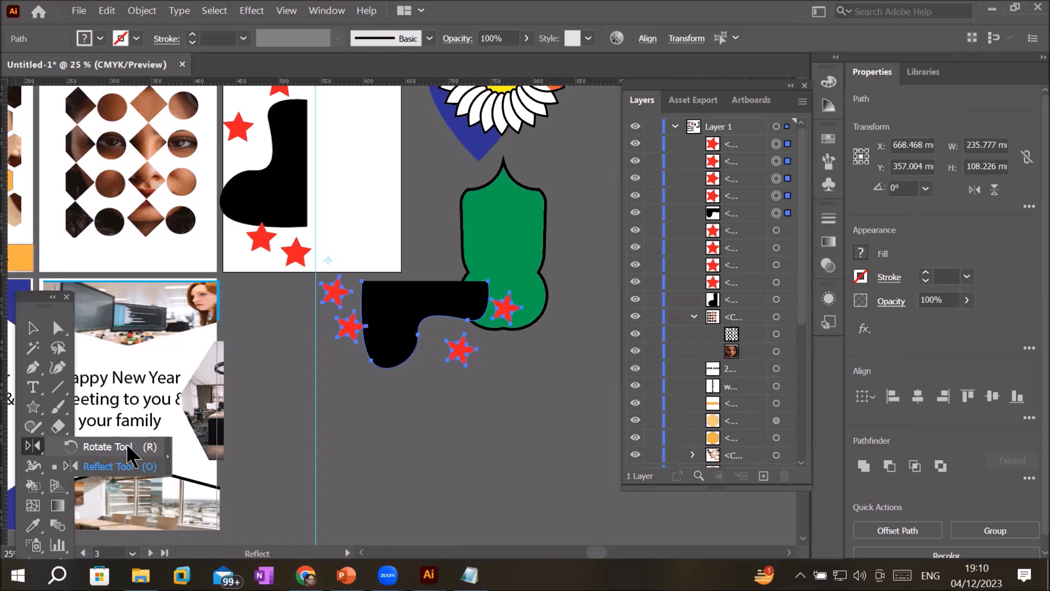
pyautogui.click(33, 445)
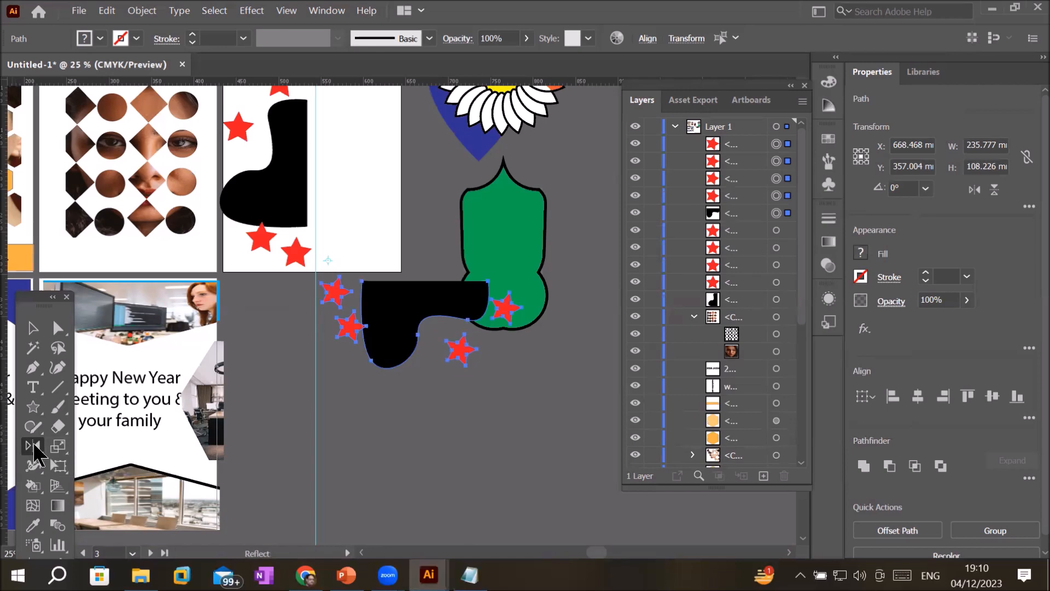
pyautogui.click(32, 388)
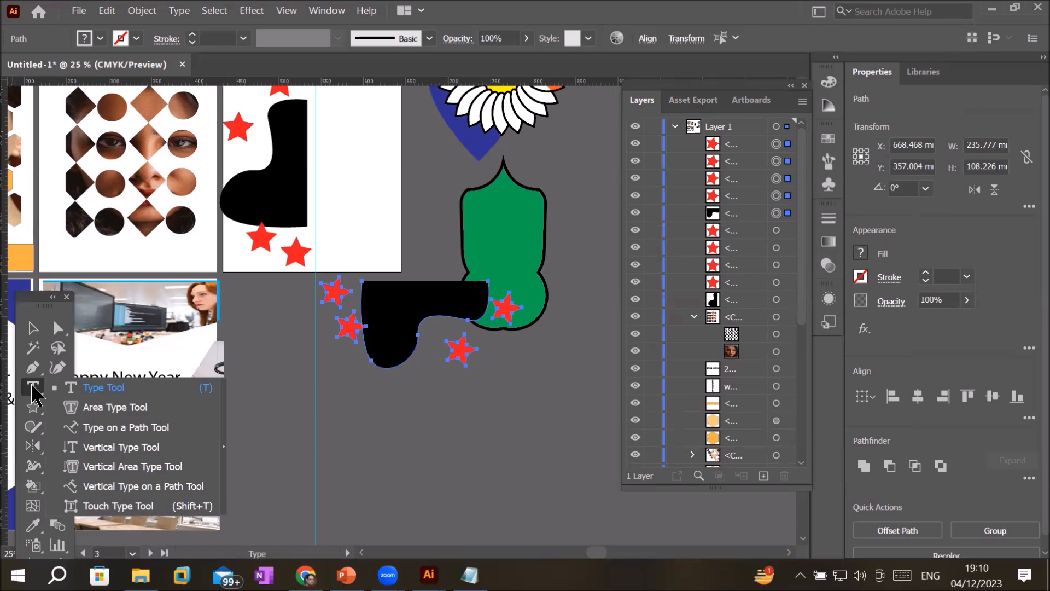
pyautogui.click(32, 385)
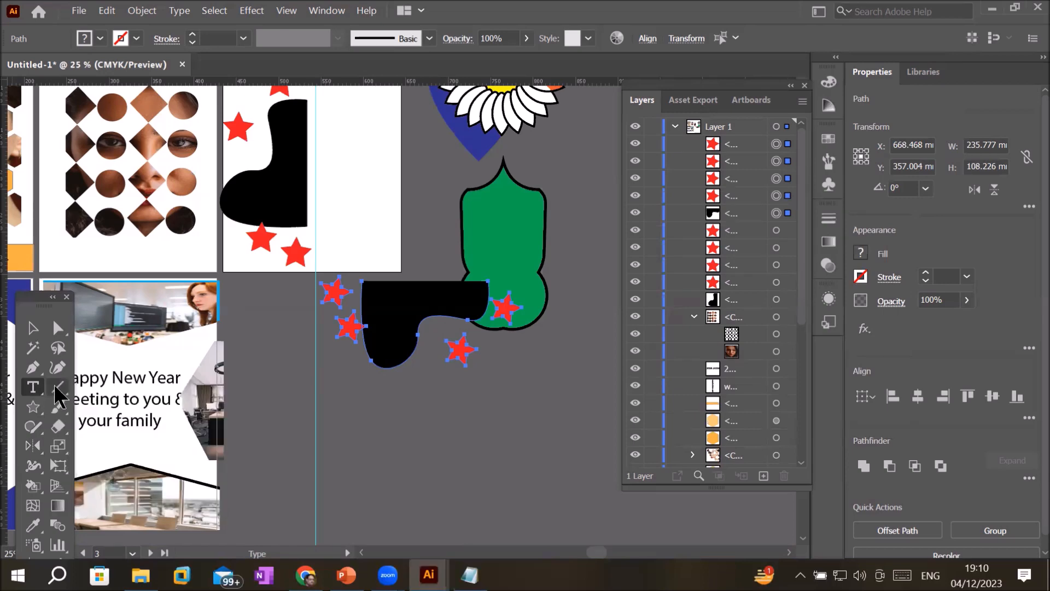
pyautogui.click(59, 426)
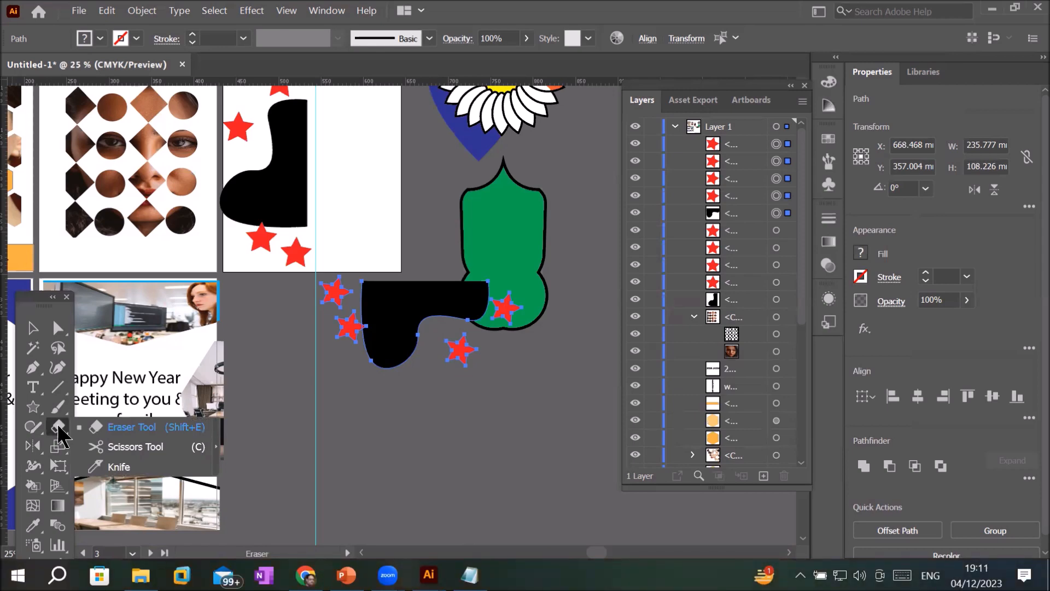
pyautogui.click(59, 428)
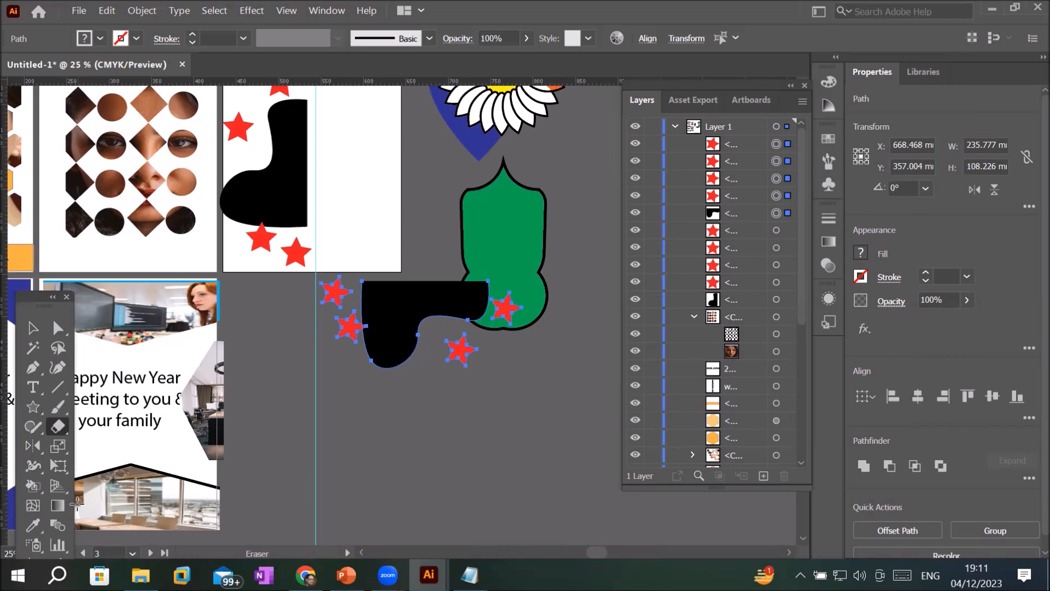
# Step: Move the flower onto the upper half of the third artboard, centred on the guide
pyautogui.scroll(-2, 198, 396)
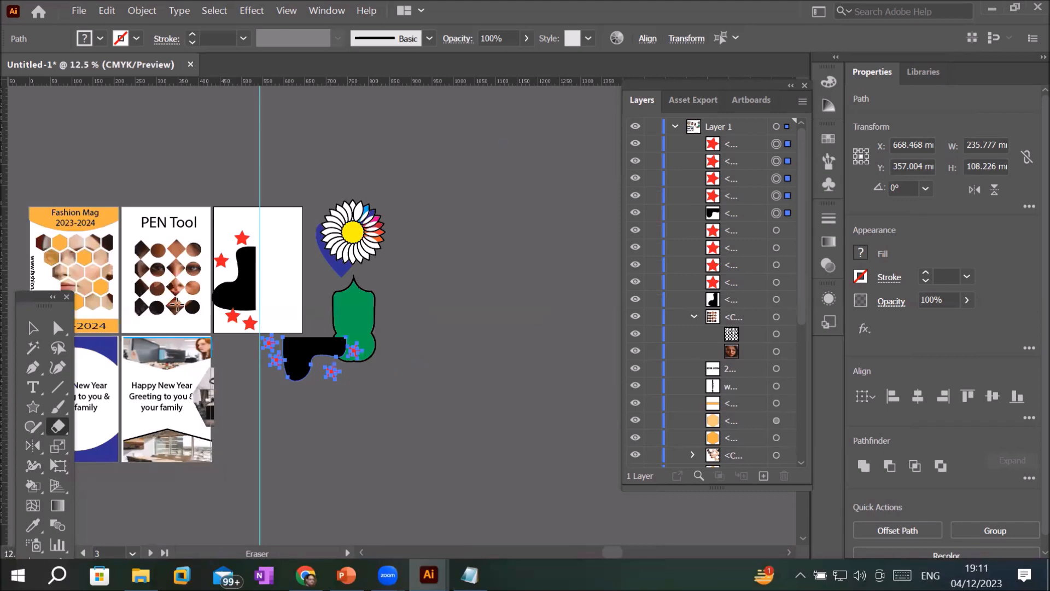
pyautogui.moveTo(285, 451)
pyautogui.mouseDown()
pyautogui.moveTo(493, 422)
pyautogui.moveTo(477, 423)
pyautogui.mouseUp()
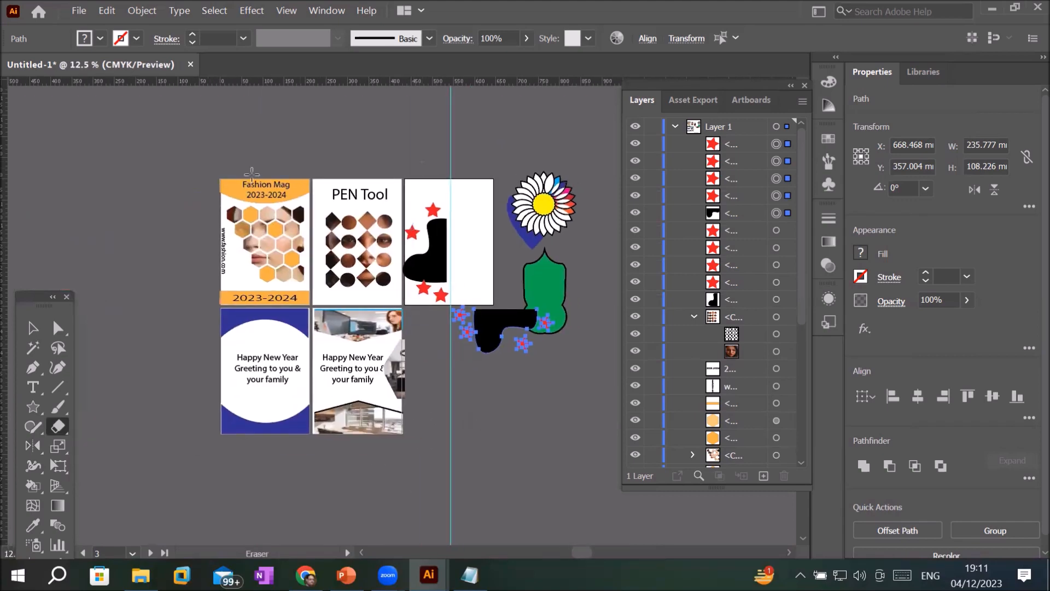
pyautogui.click(33, 327)
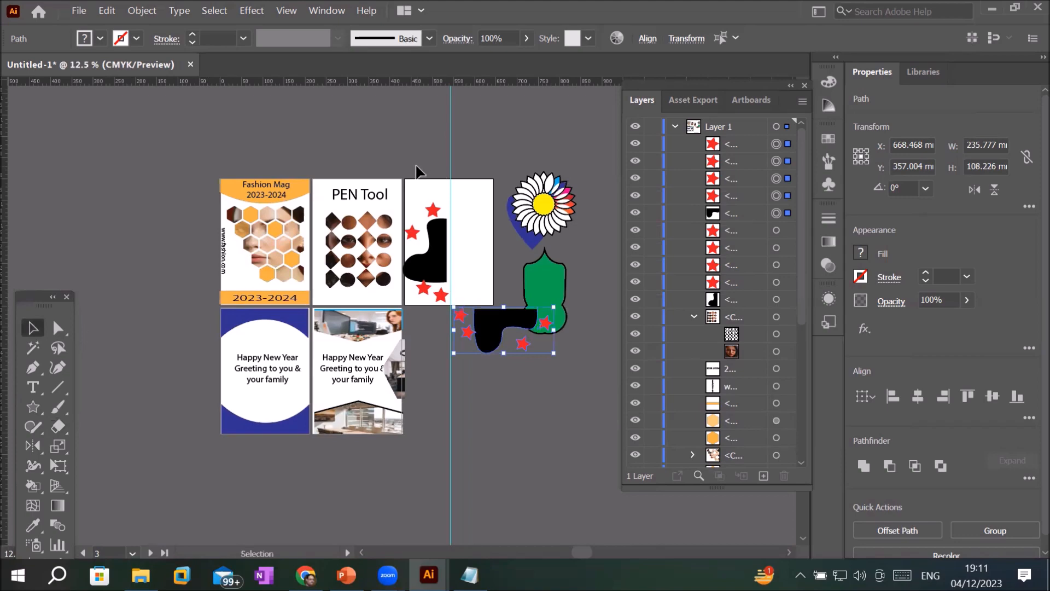
pyautogui.moveTo(546, 210); pyautogui.dragTo(455, 227)
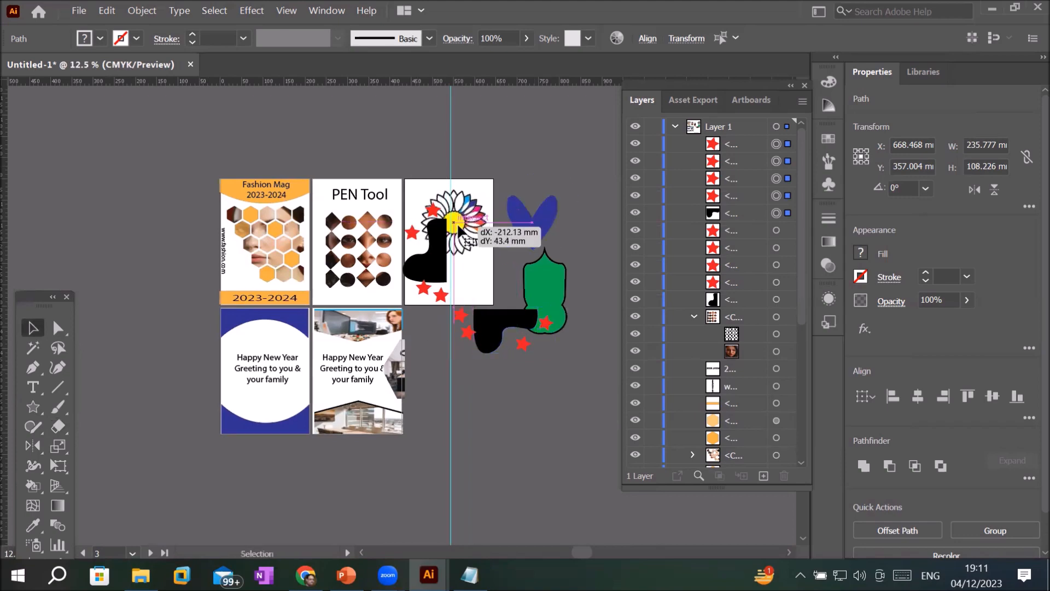
# Step: Delete the green shape, both black half shapes, the four reflected stars and the original star nearest the guide
pyautogui.click(534, 281)
pyautogui.press('Delete')
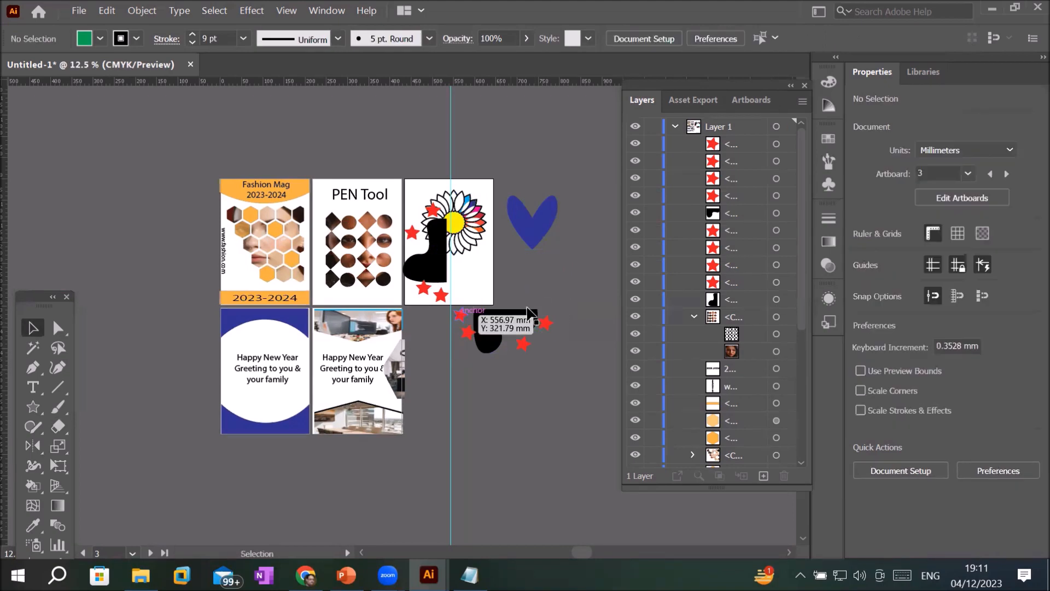
pyautogui.moveTo(569, 275); pyautogui.dragTo(437, 371)
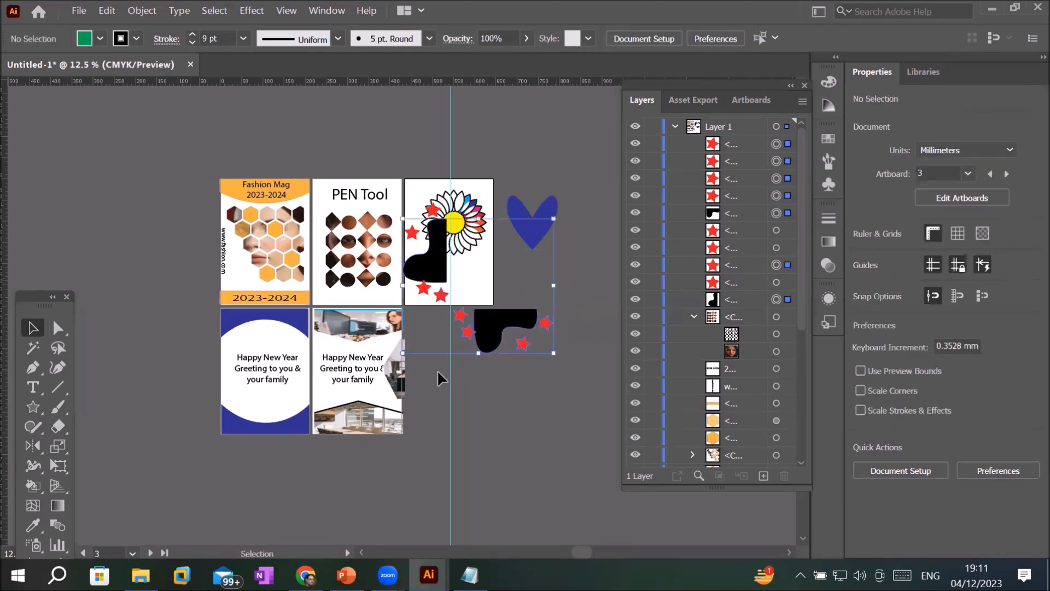
pyautogui.press('Delete')
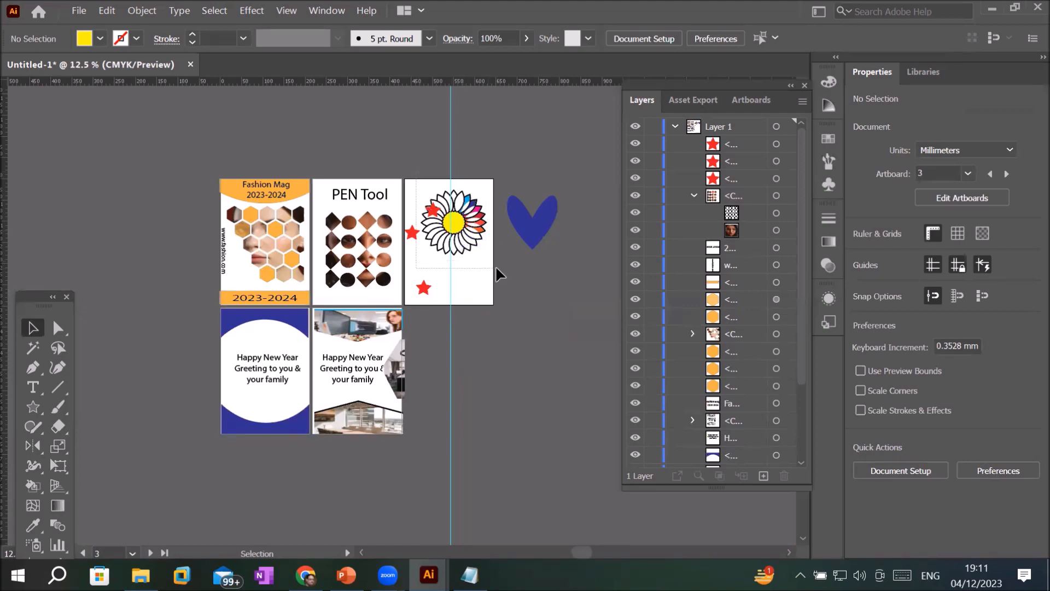
# Step: Move the blue heart onto the third artboard, directly beneath the flower and centred on the guide
pyautogui.moveTo(533, 236); pyautogui.dragTo(453, 287)
pyautogui.click(494, 381)
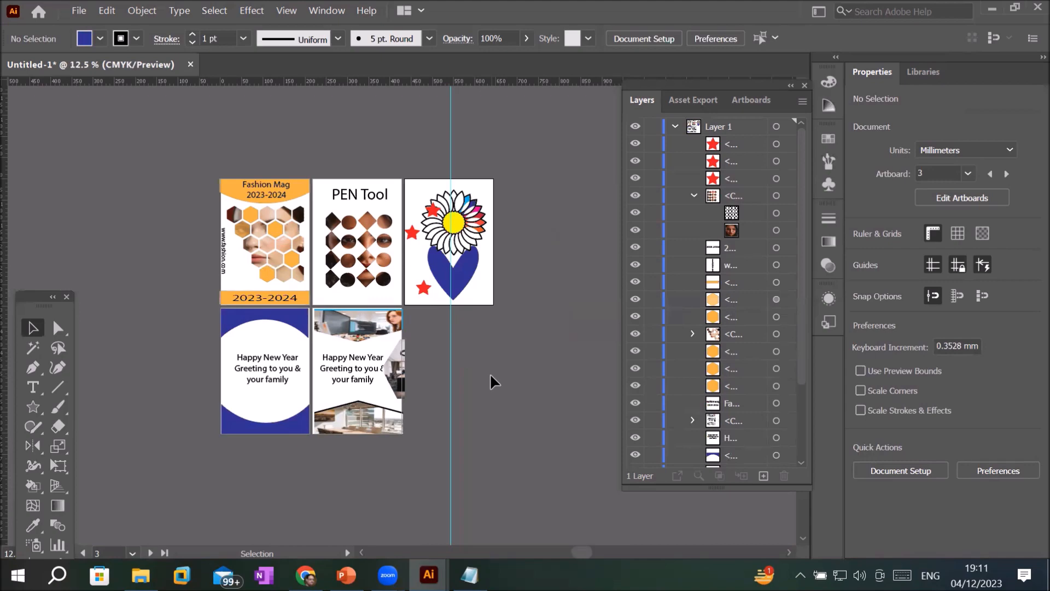
# Step: Start an Export for Screens and include artboards 3, 4 and 5 so that the range is 1-5
pyautogui.click(79, 10)
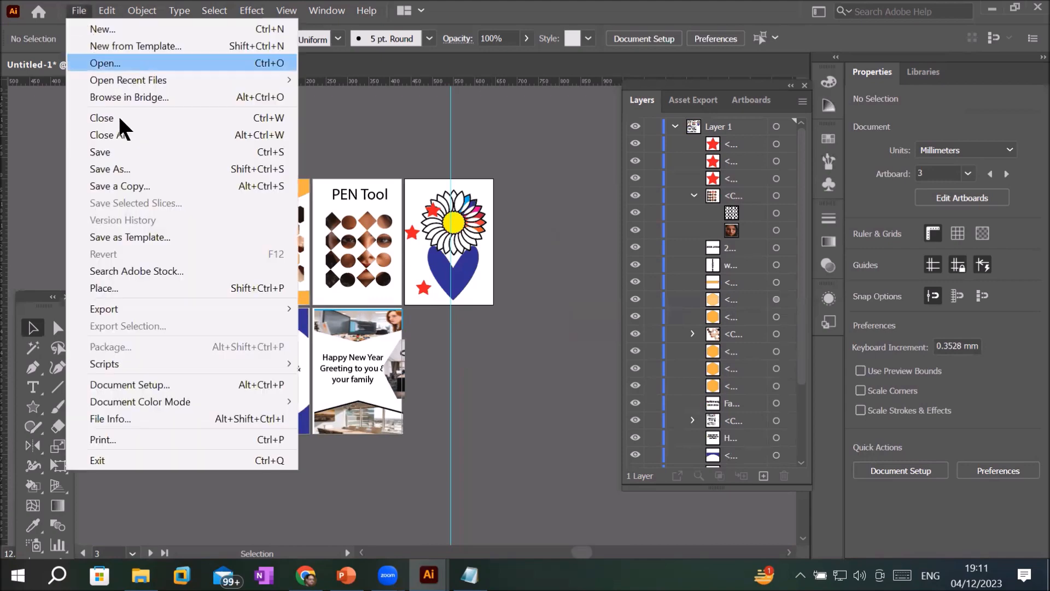
pyautogui.moveTo(155, 312)
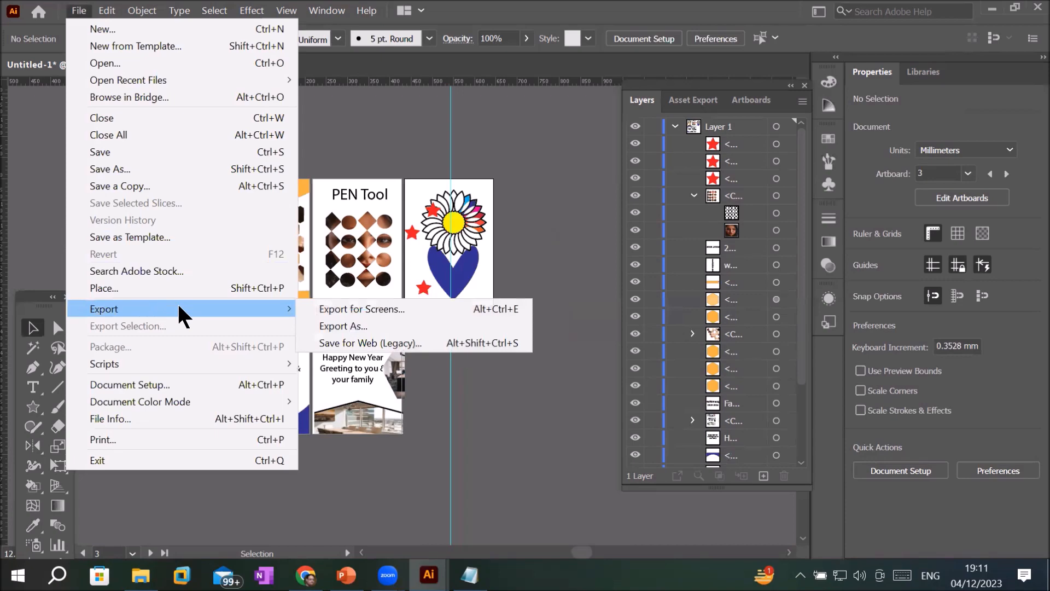
pyautogui.click(377, 309)
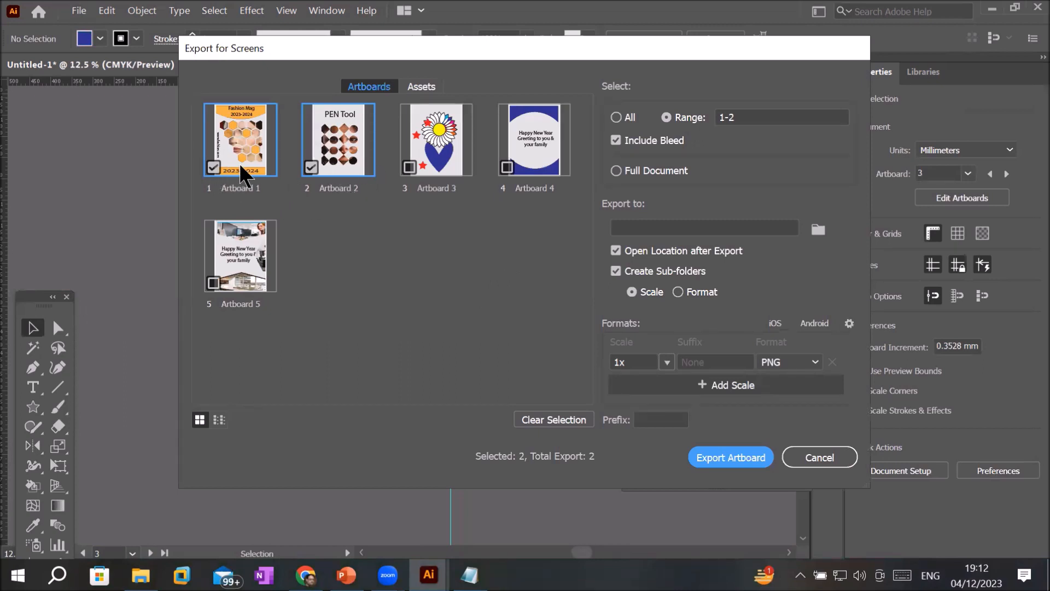
pyautogui.click(409, 168)
pyautogui.click(506, 168)
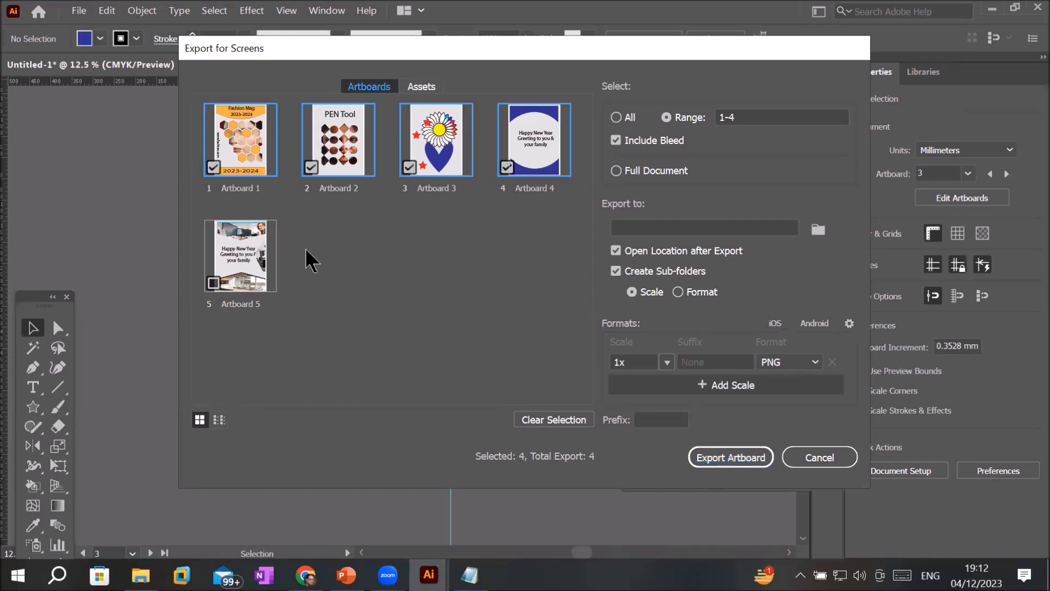
pyautogui.click(220, 289)
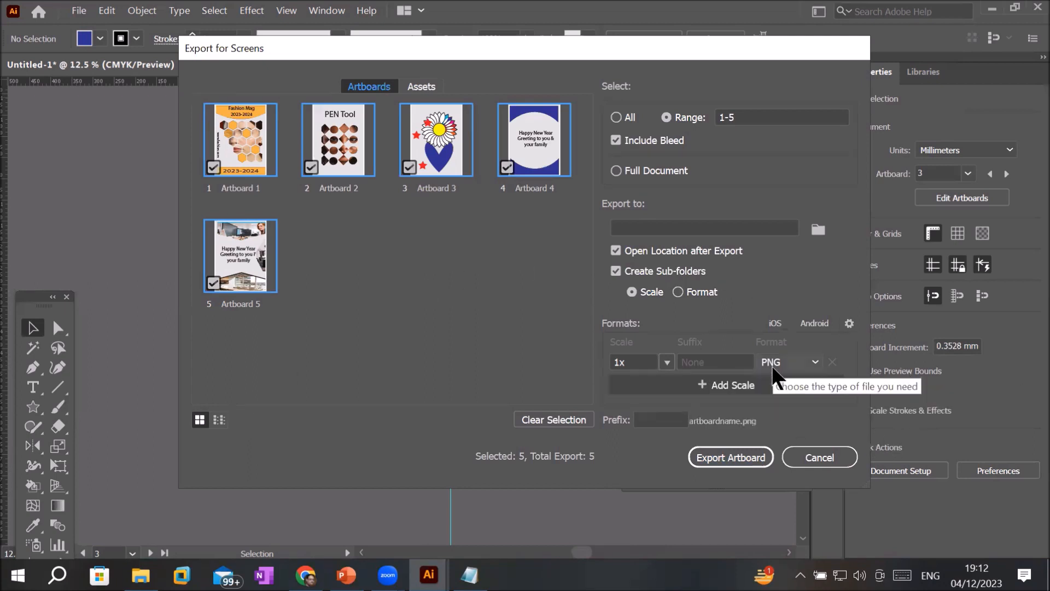
# Step: Set the export format to PDF and try to export the selected artboards without an export location
pyautogui.click(815, 362)
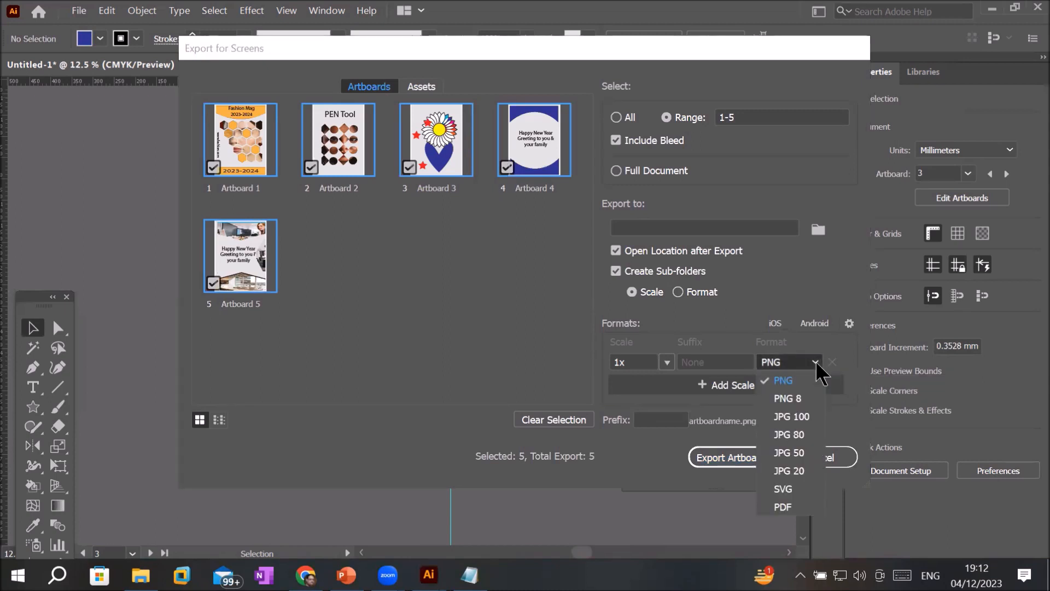
pyautogui.click(783, 506)
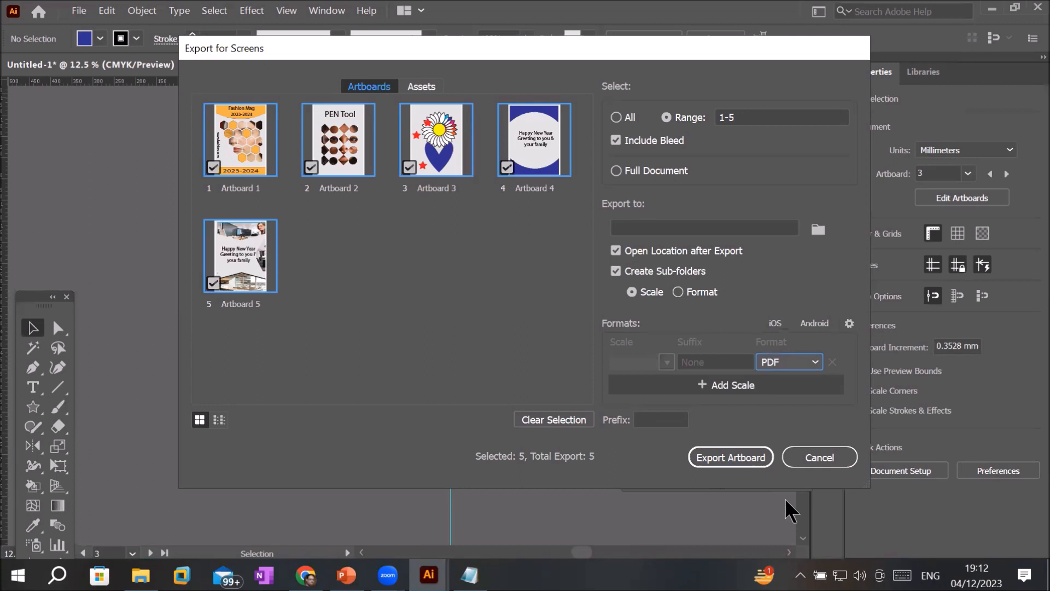
pyautogui.click(728, 455)
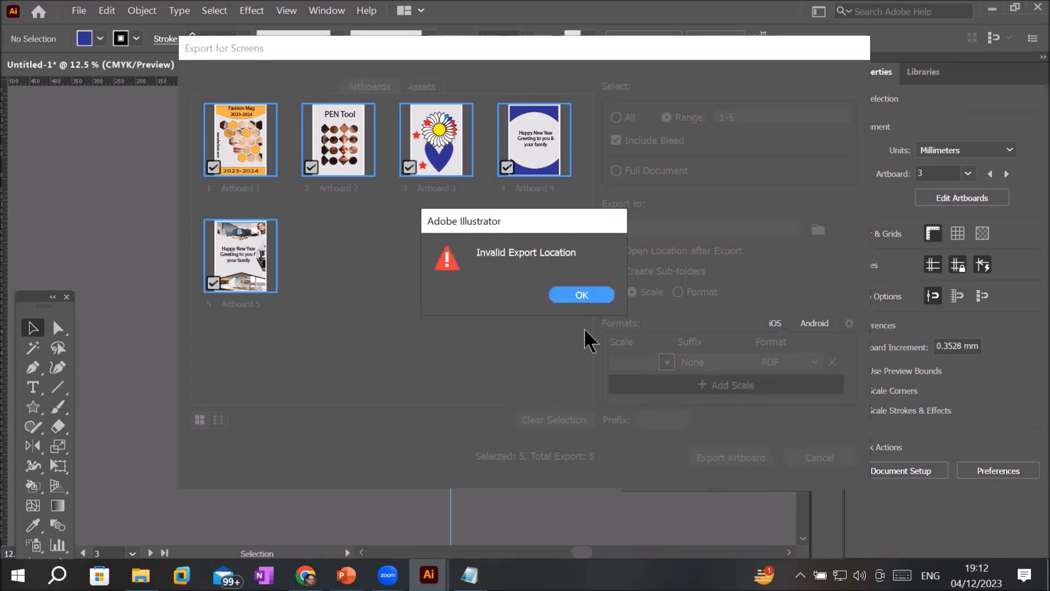
pyautogui.click(567, 295)
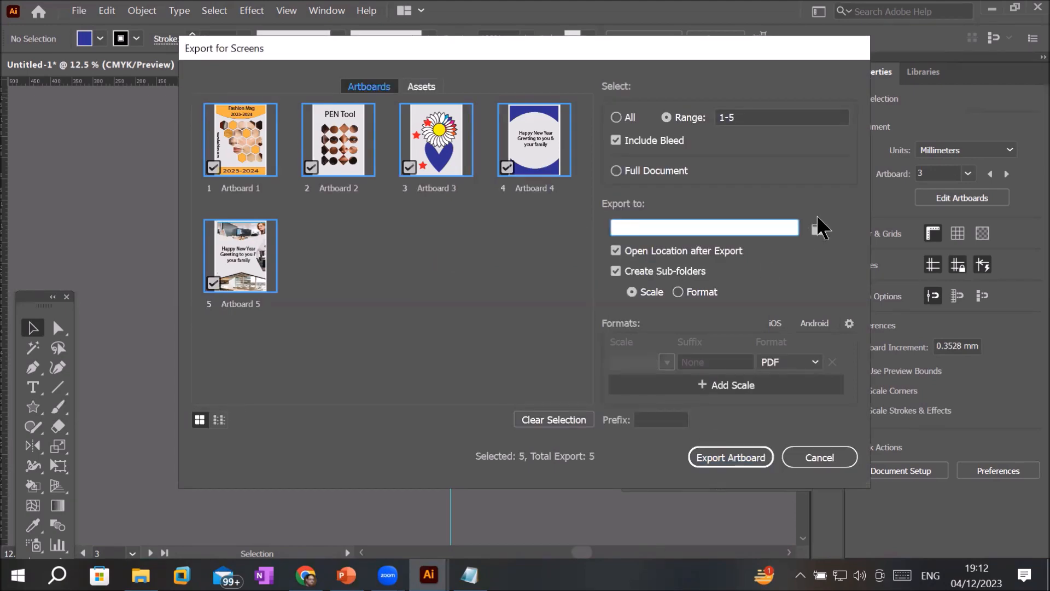
# Step: Create a 4thDec folder inside Desktop > My Client as the export location and export the five artboards there
pyautogui.click(818, 231)
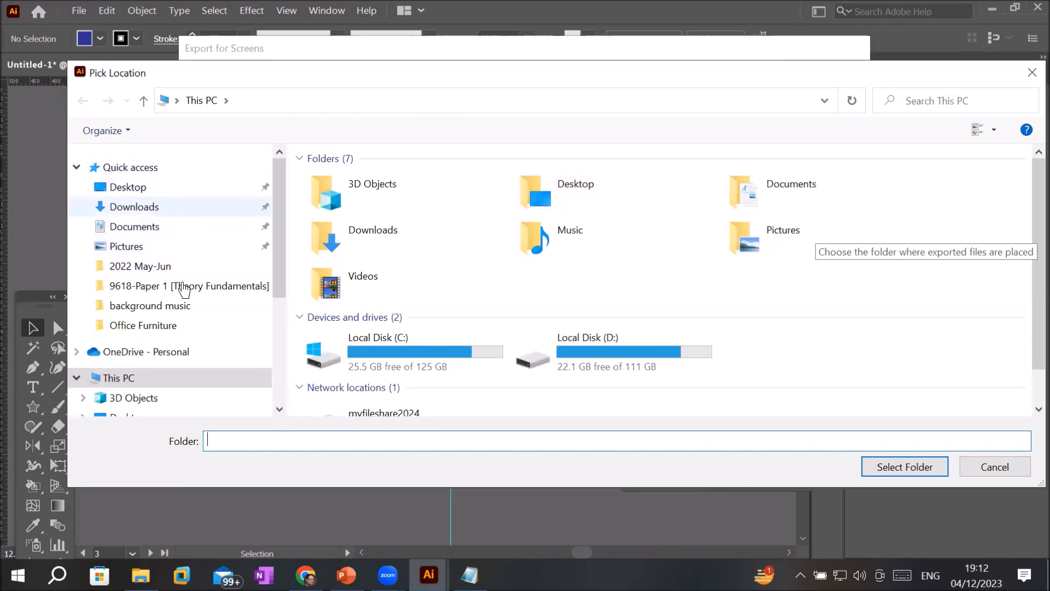
pyautogui.click(145, 188)
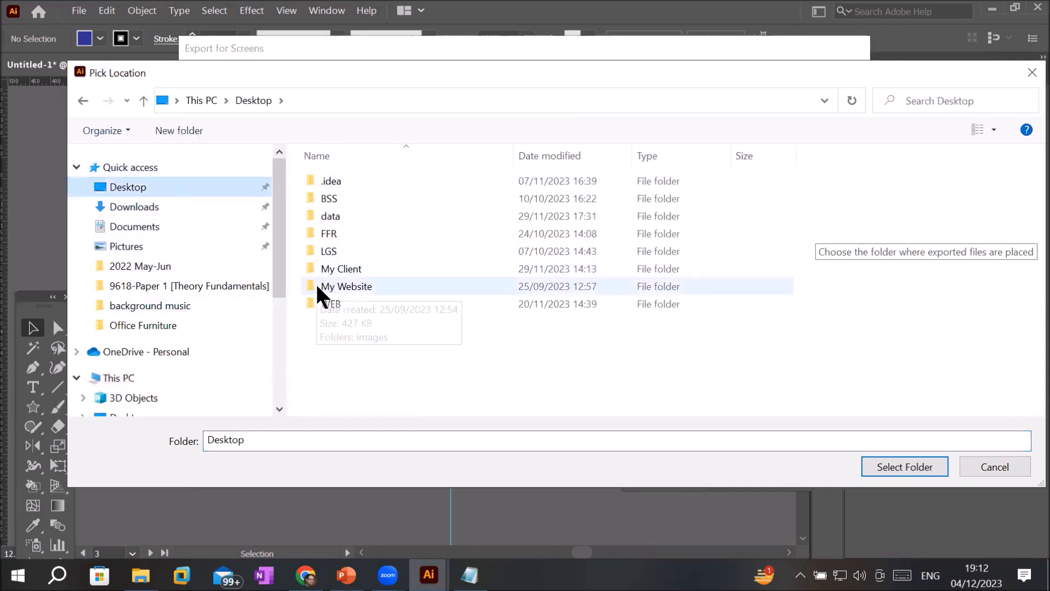
pyautogui.click(328, 274)
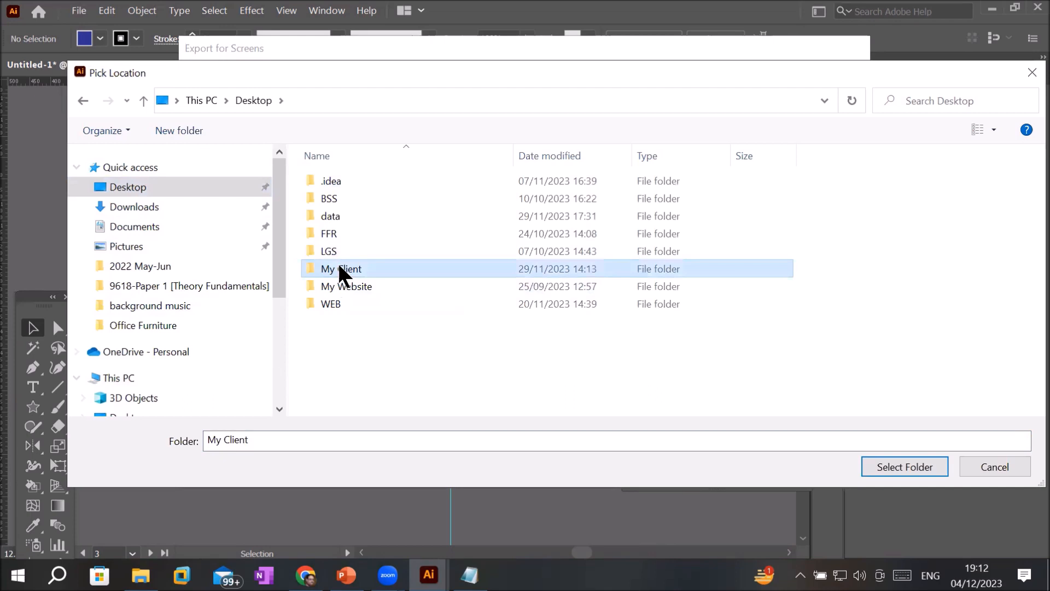
pyautogui.doubleClick(328, 273)
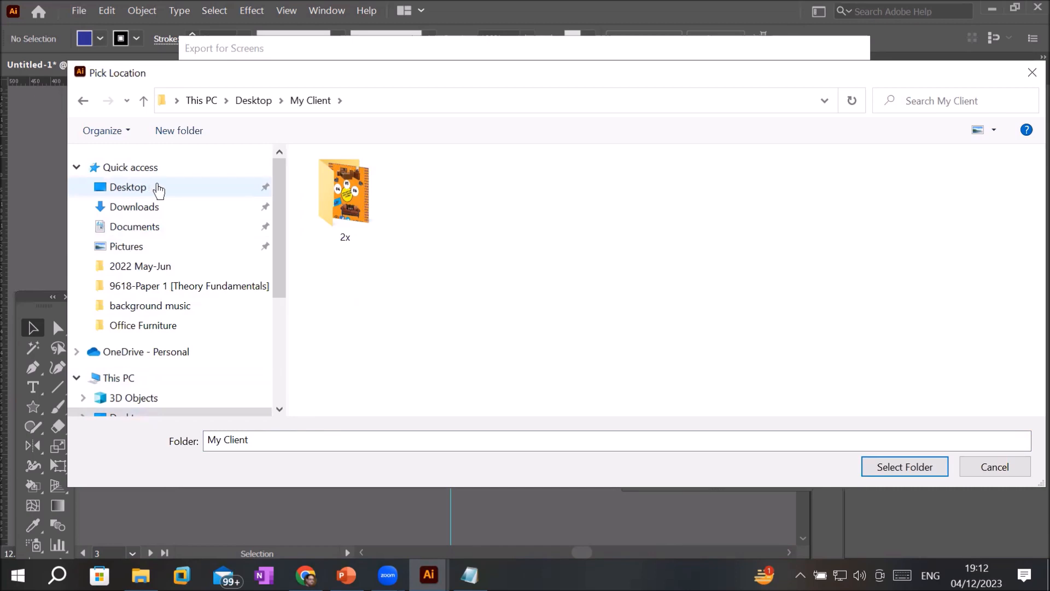
pyautogui.click(186, 130)
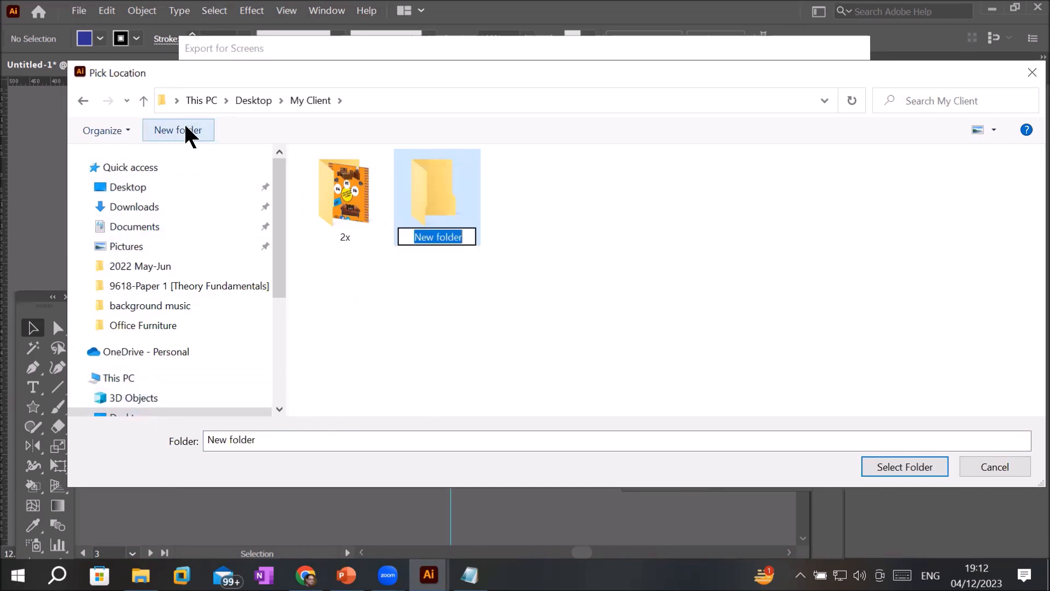
pyautogui.write('4thDec')
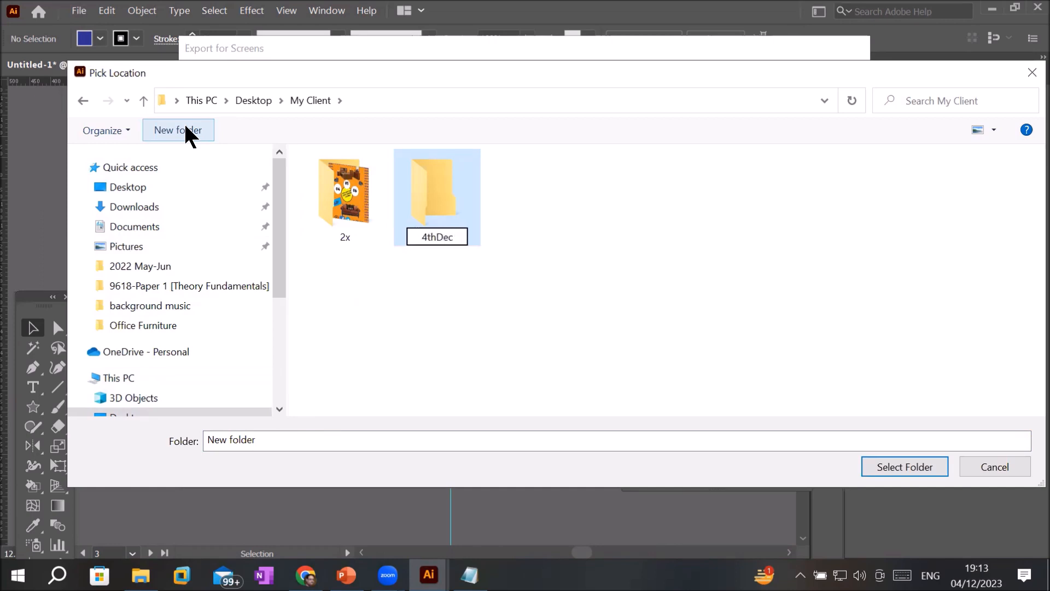
pyautogui.doubleClick(438, 202)
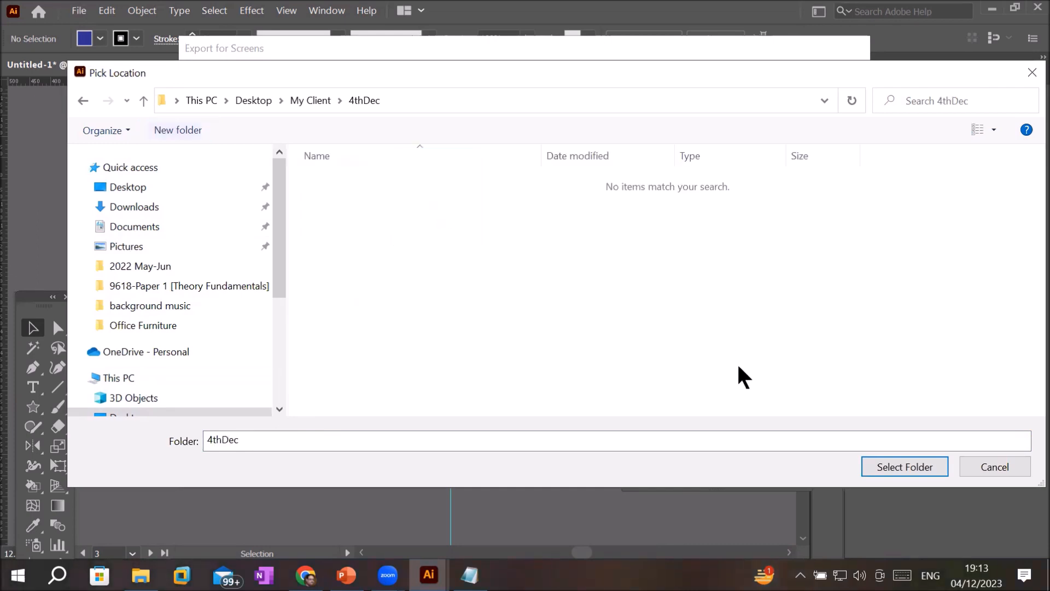
pyautogui.click(906, 467)
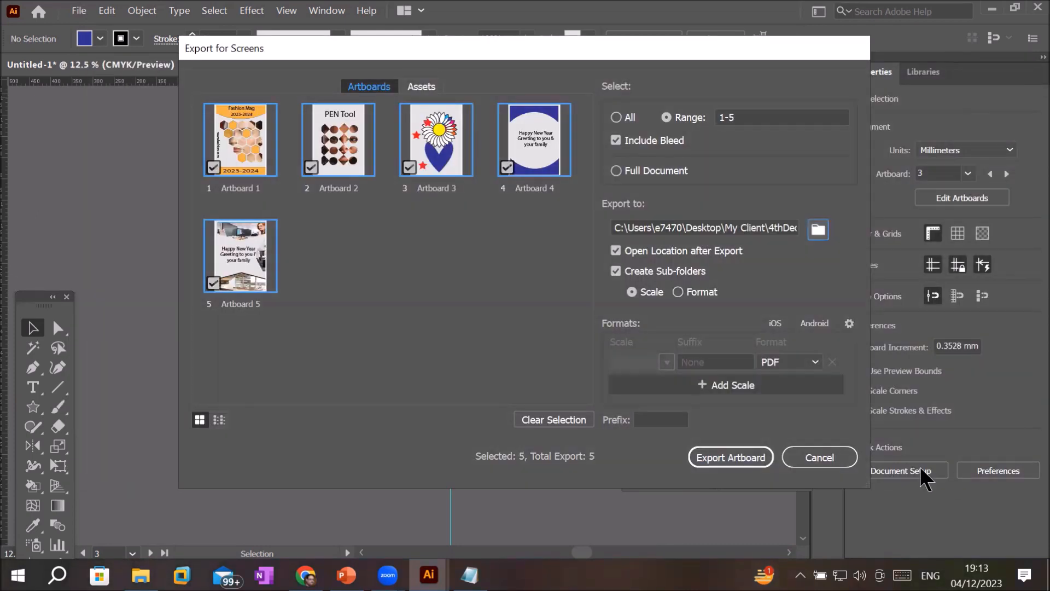
pyautogui.click(717, 456)
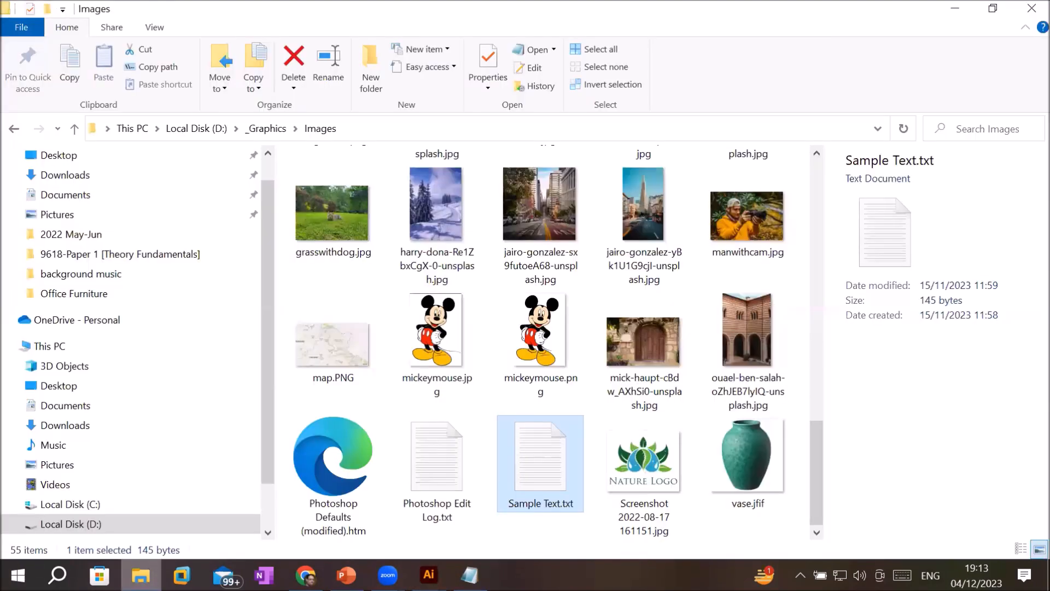
# Step: In File Explorer, open Desktop > My Client > 4thDec > PDF and show its files as extra large icons
pyautogui.click(97, 155)
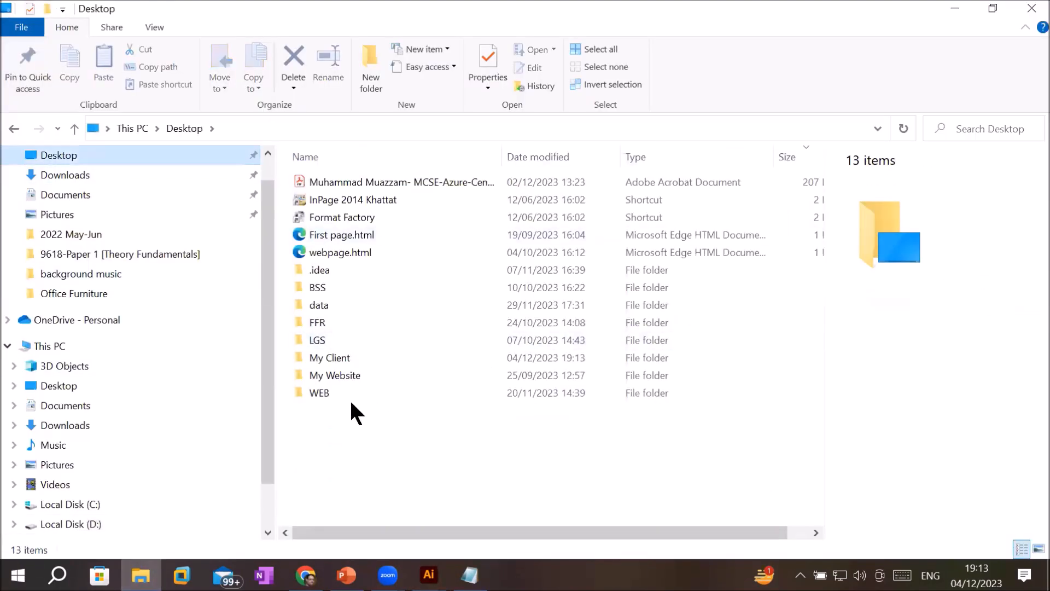
pyautogui.doubleClick(347, 357)
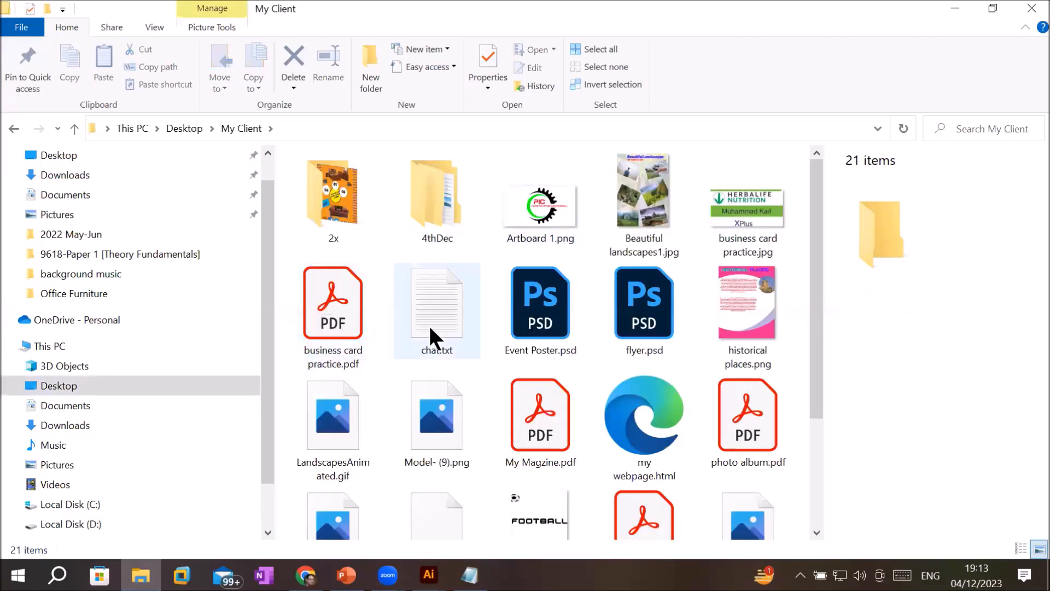
pyautogui.doubleClick(360, 203)
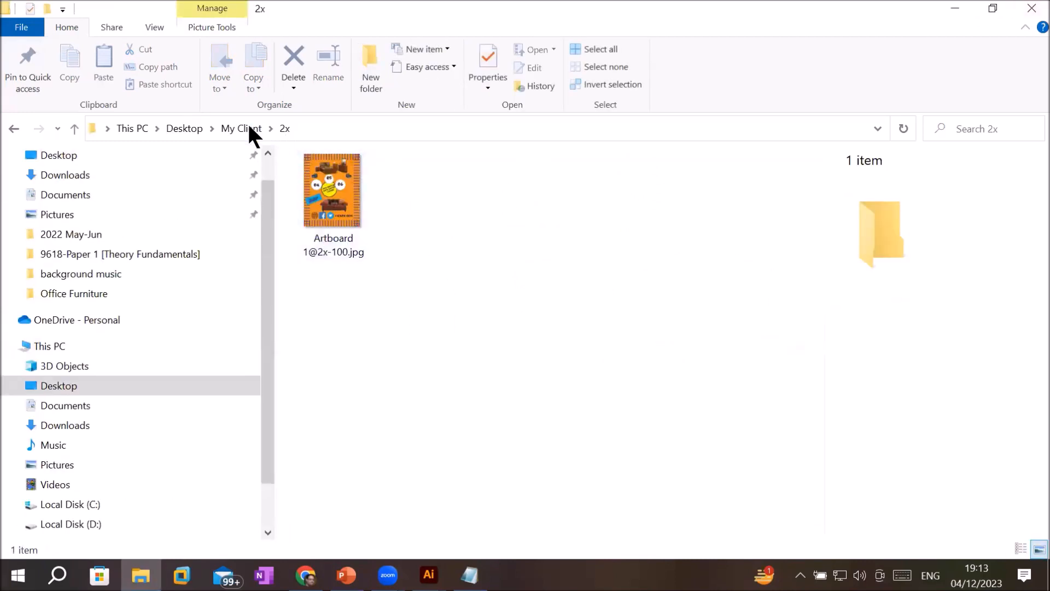
pyautogui.doubleClick(427, 224)
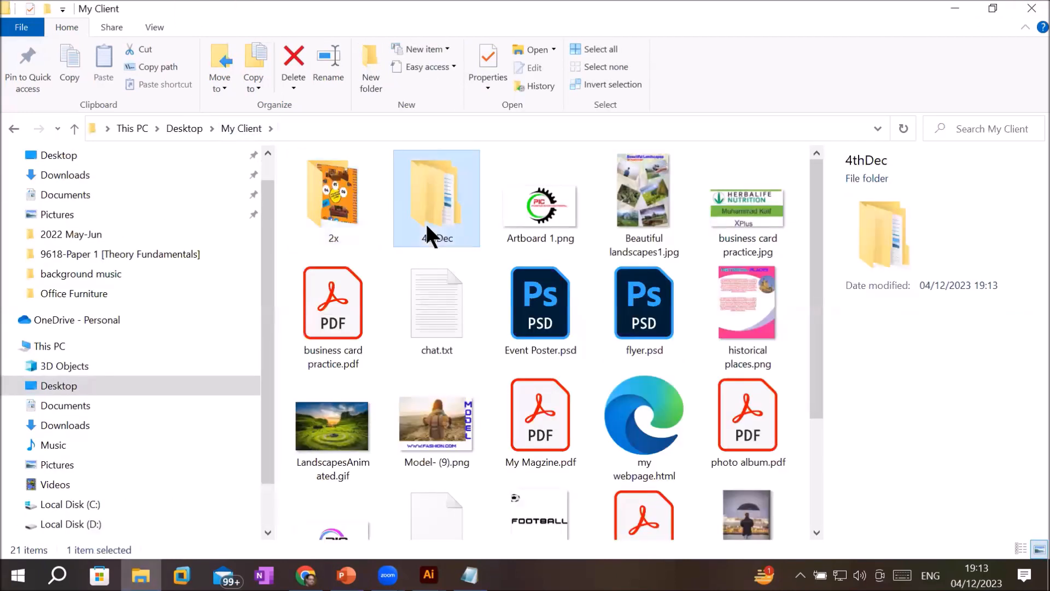
pyautogui.doubleClick(317, 175)
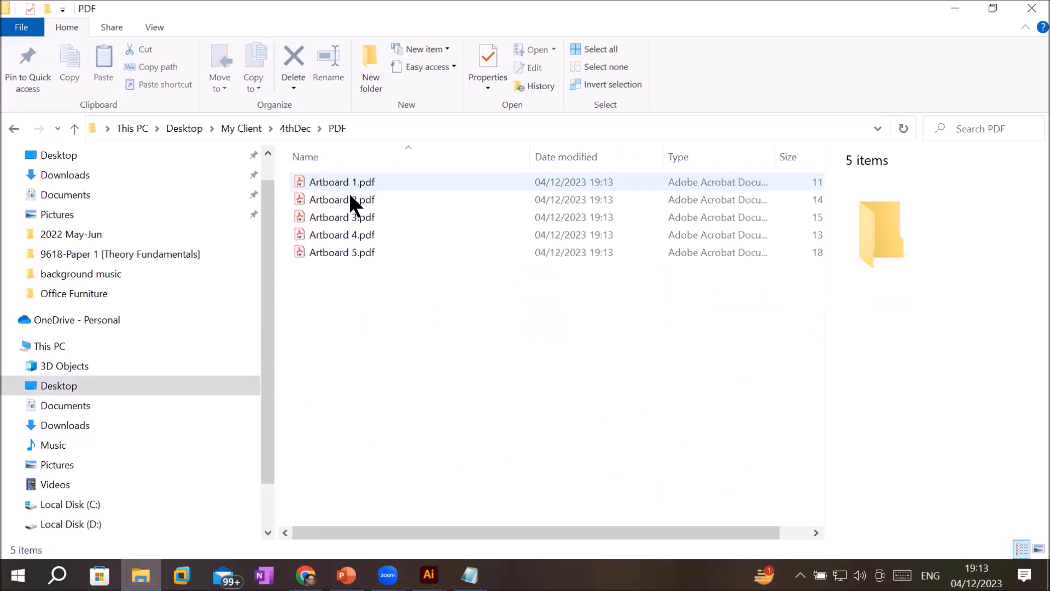
pyautogui.click(162, 27)
pyautogui.click(183, 52)
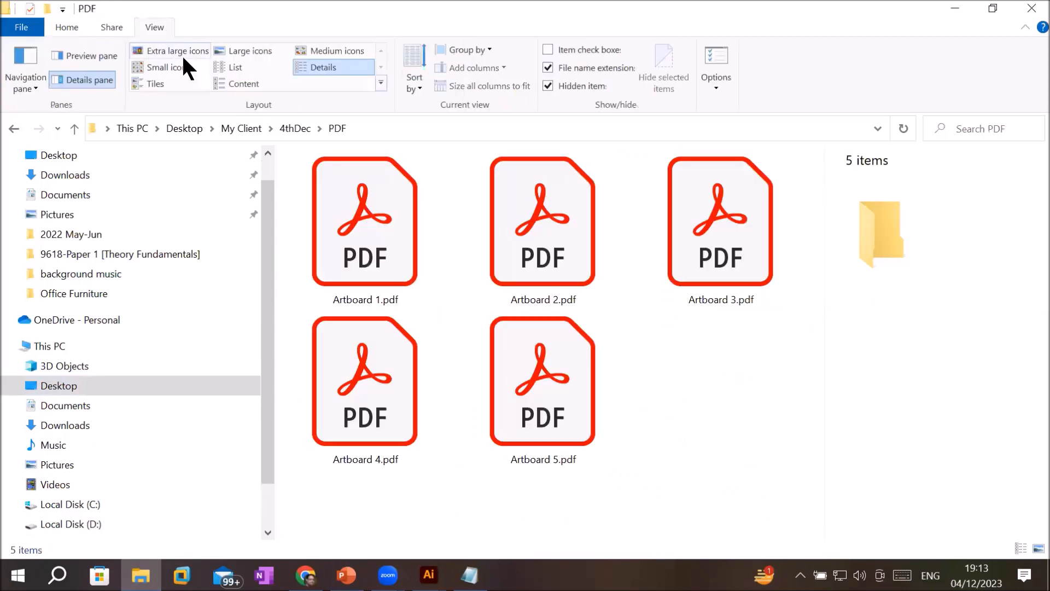
# Step: Open Artboard 1.pdf in Acrobat and examine the exported page
pyautogui.click(360, 222)
pyautogui.doubleClick(360, 222)
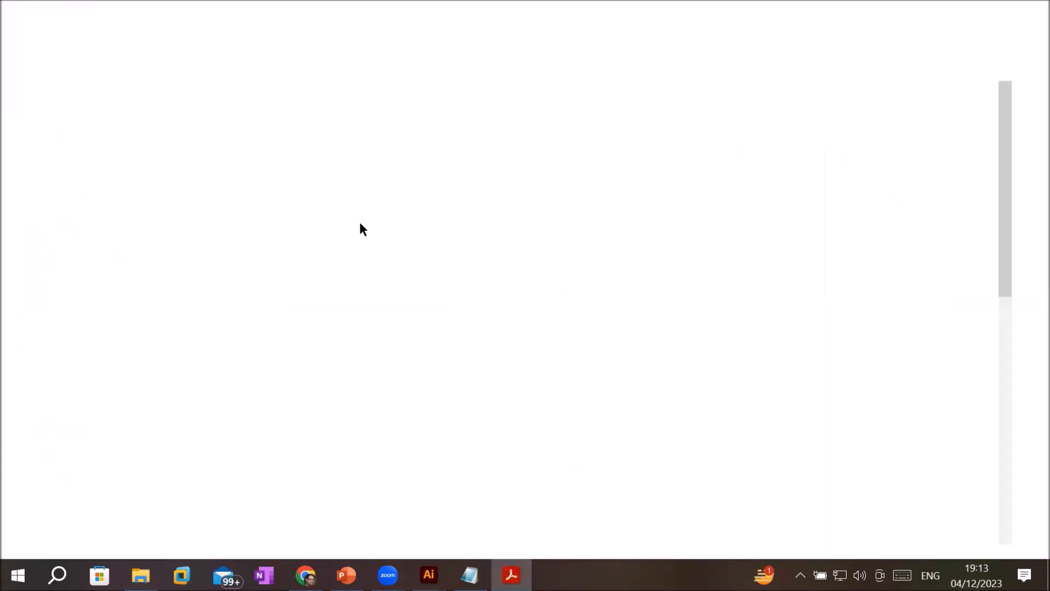
pyautogui.scroll(-7, 359, 221)
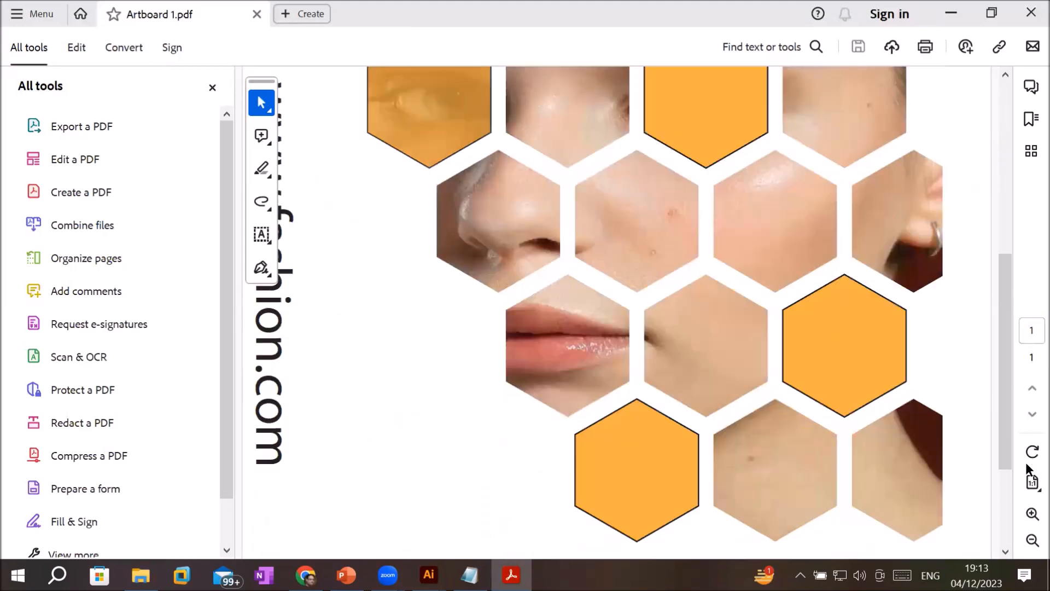
pyautogui.click(1028, 535)
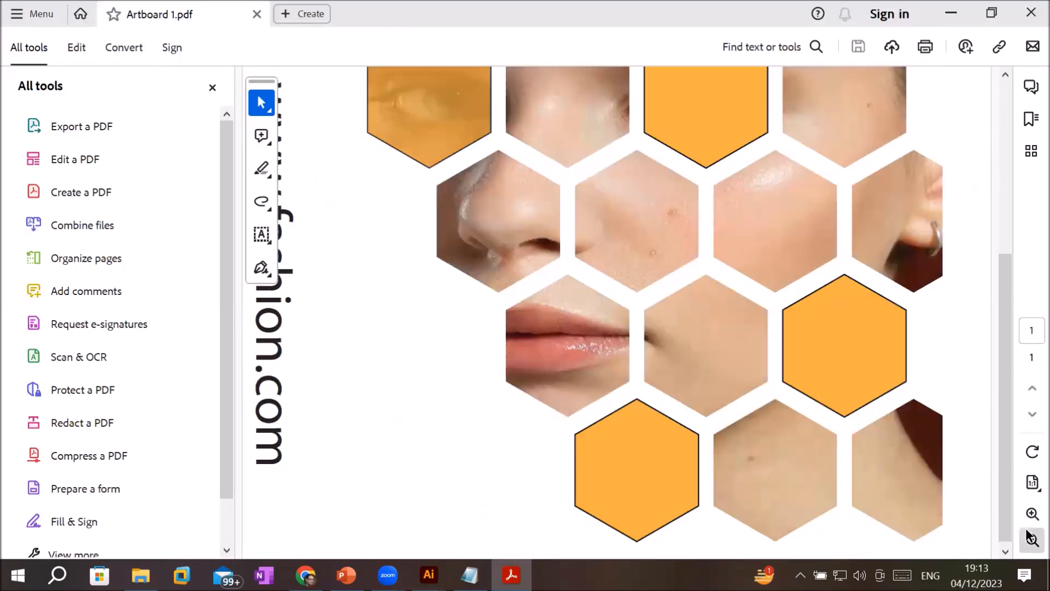